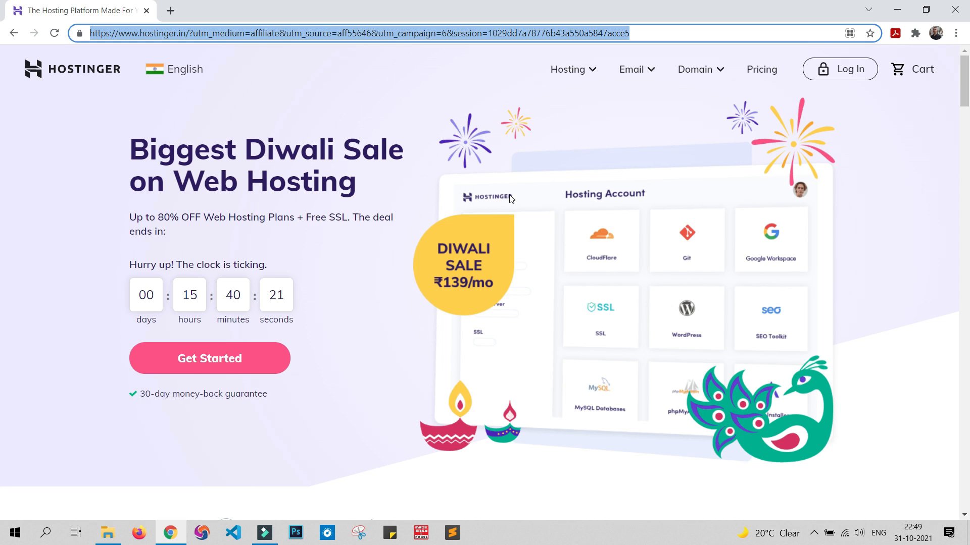
Step: Open the Shared Web Hosting plans on the Hostinger site and dismiss the chat message beside them
{"action": "left_click", "coordinate": [584, 76]}
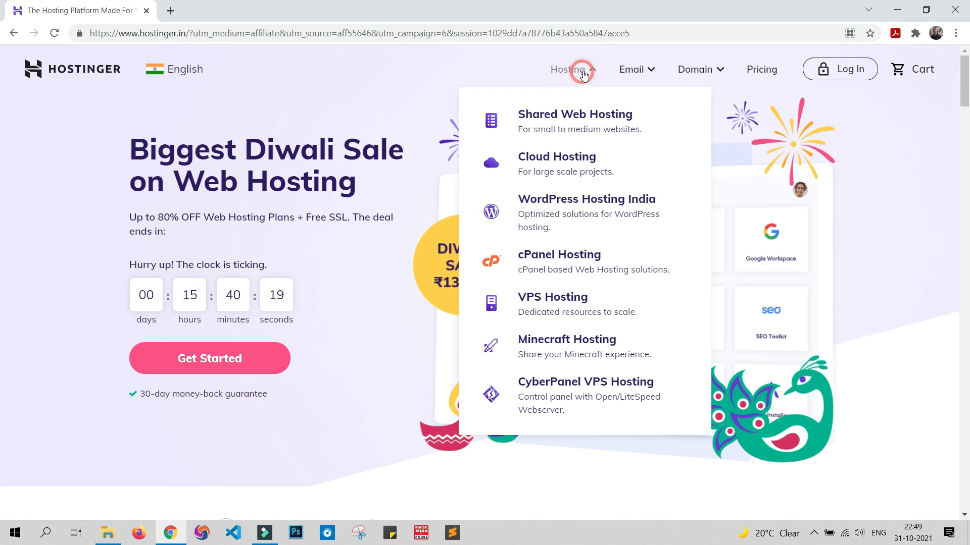
{"action": "left_click", "coordinate": [582, 130]}
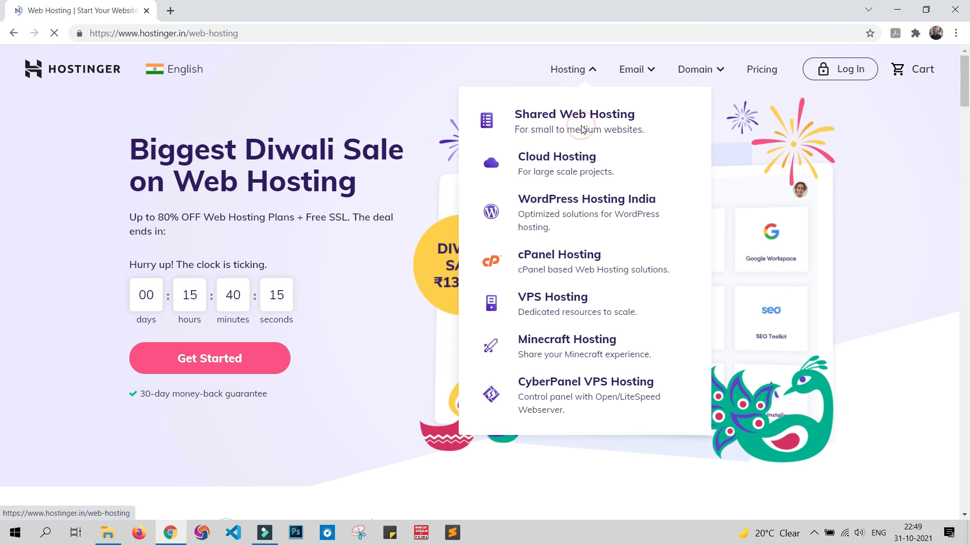
{"action": "scroll", "coordinate": [541, 212], "scroll_direction": "down", "scroll_amount": 6}
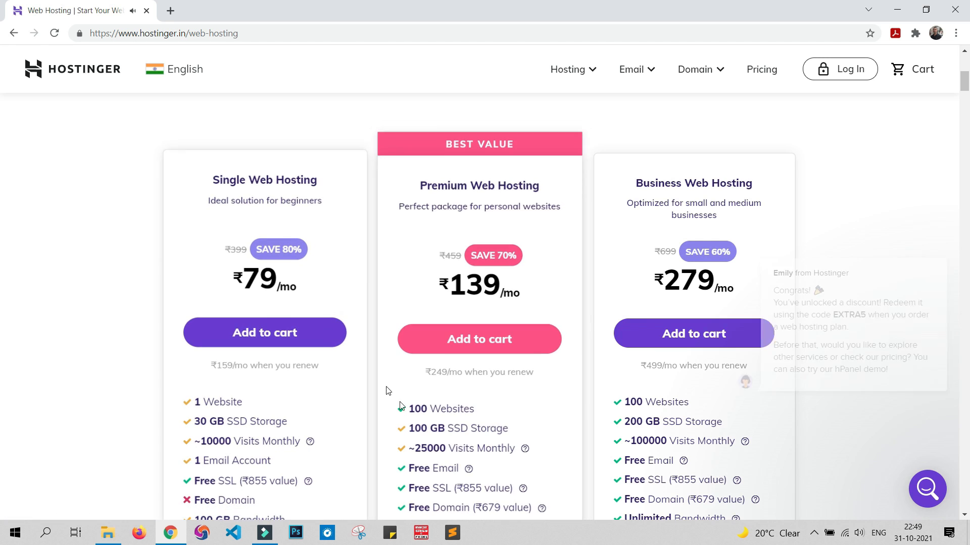
{"action": "left_click", "coordinate": [931, 235]}
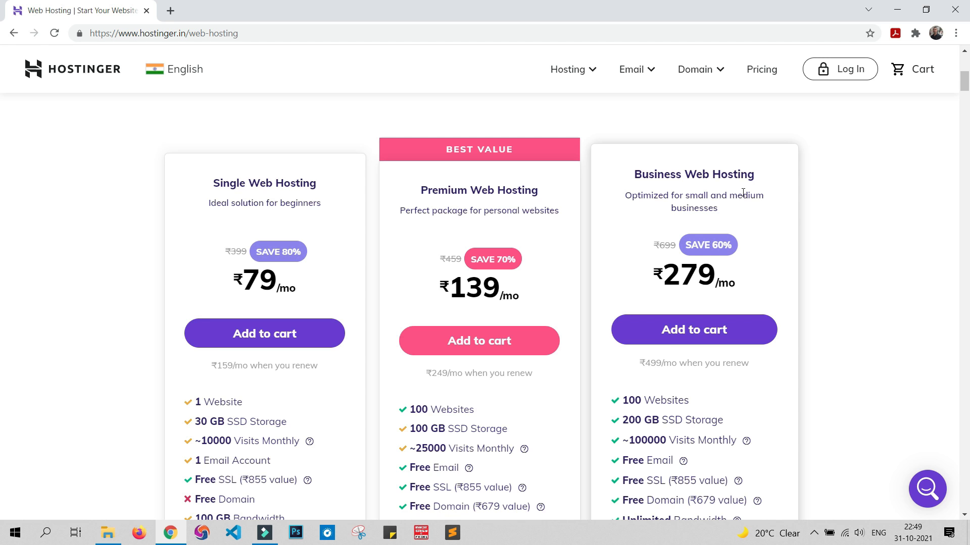
Step: Compare the prices and included features of the Single, Premium and Business Web Hosting plans
{"action": "scroll", "coordinate": [743, 192], "scroll_direction": "down", "scroll_amount": 2}
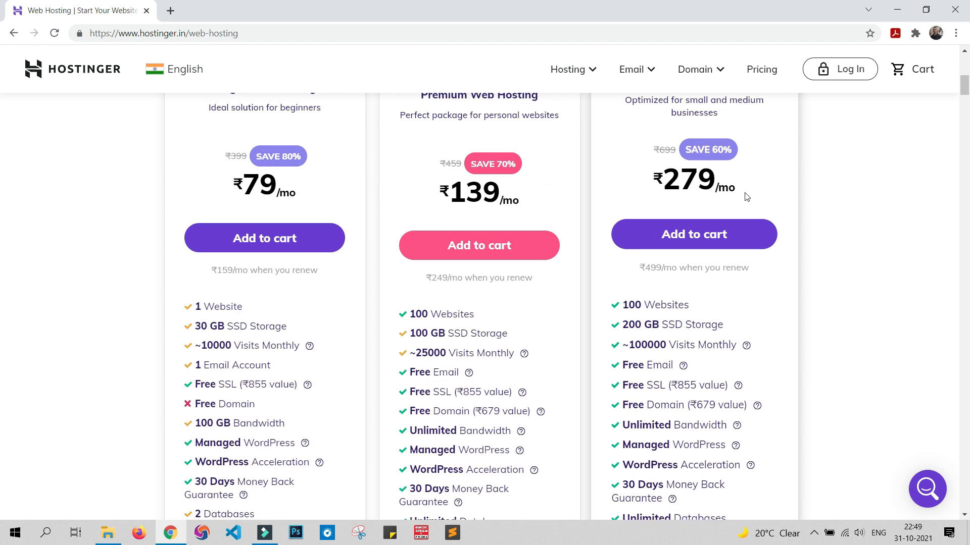
{"action": "scroll", "coordinate": [747, 197], "scroll_direction": "up", "scroll_amount": 1}
{"action": "scroll", "coordinate": [320, 282], "scroll_direction": "down", "scroll_amount": 3}
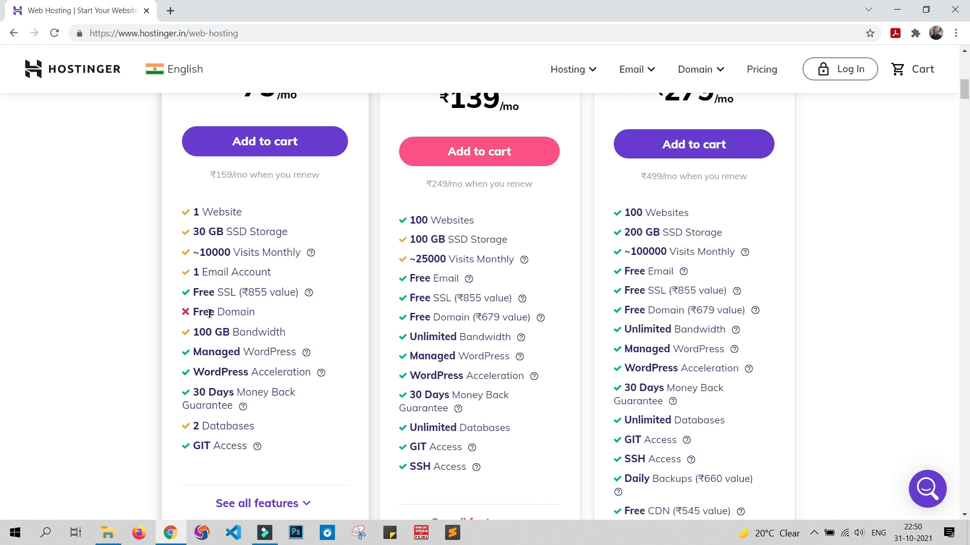
{"action": "scroll", "coordinate": [447, 205], "scroll_direction": "up", "scroll_amount": 2}
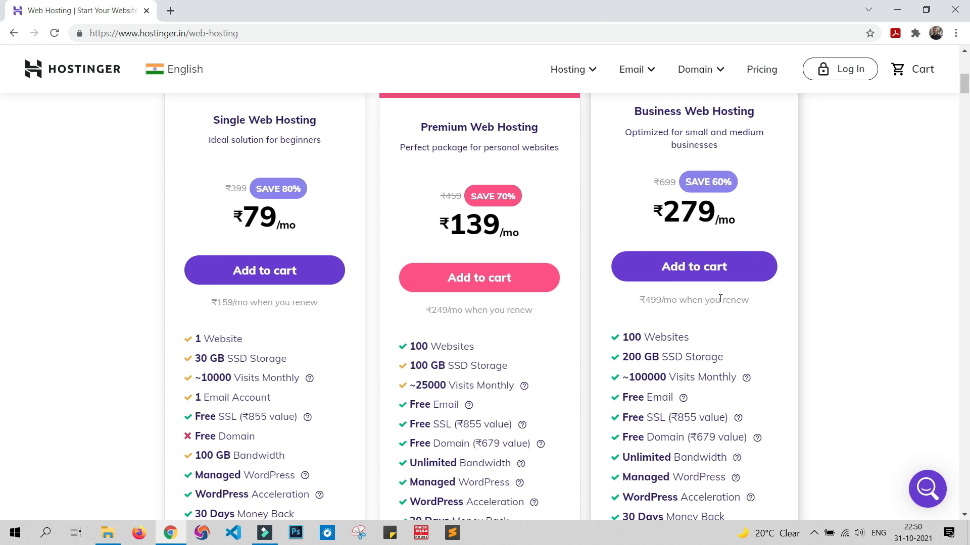
{"action": "scroll", "coordinate": [660, 292], "scroll_direction": "down", "scroll_amount": 2}
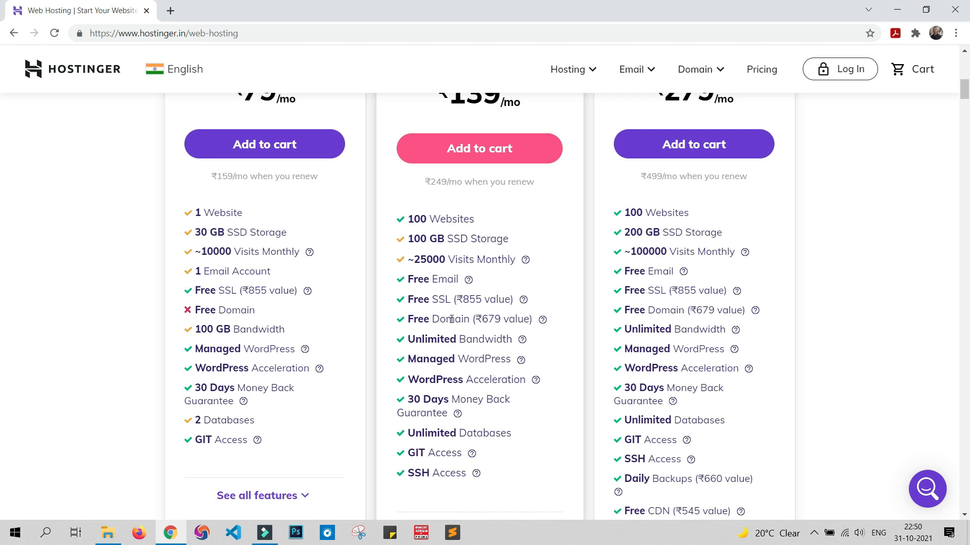
{"action": "scroll", "coordinate": [430, 318], "scroll_direction": "up", "scroll_amount": 3}
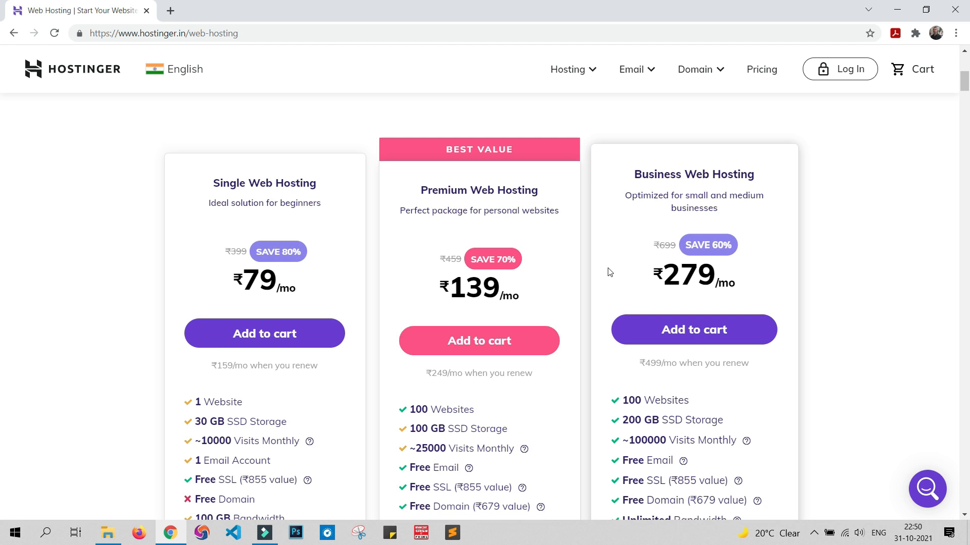
{"action": "scroll", "coordinate": [609, 272], "scroll_direction": "down", "scroll_amount": 1}
{"action": "scroll", "coordinate": [621, 283], "scroll_direction": "down", "scroll_amount": 1}
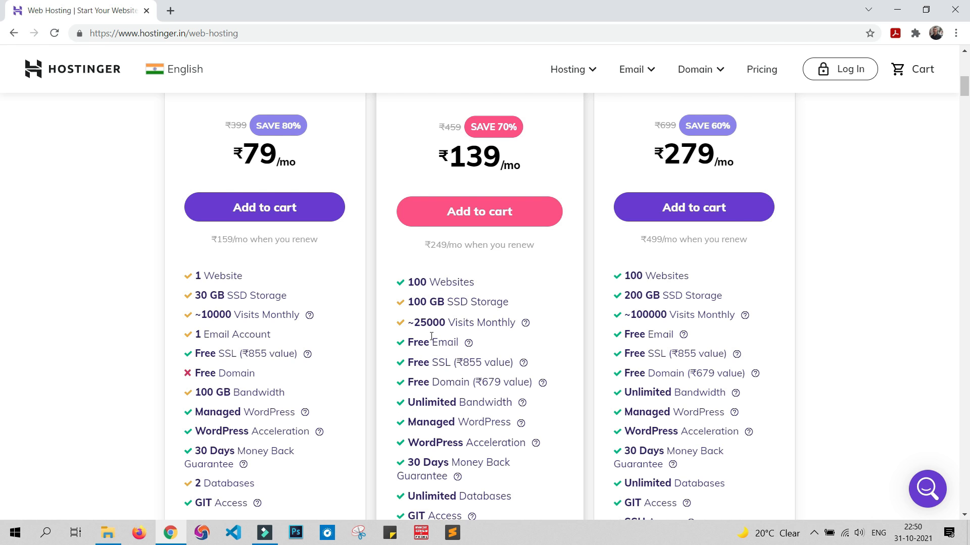
{"action": "scroll", "coordinate": [432, 336], "scroll_direction": "up", "scroll_amount": 1}
{"action": "scroll", "coordinate": [431, 336], "scroll_direction": "up", "scroll_amount": 1}
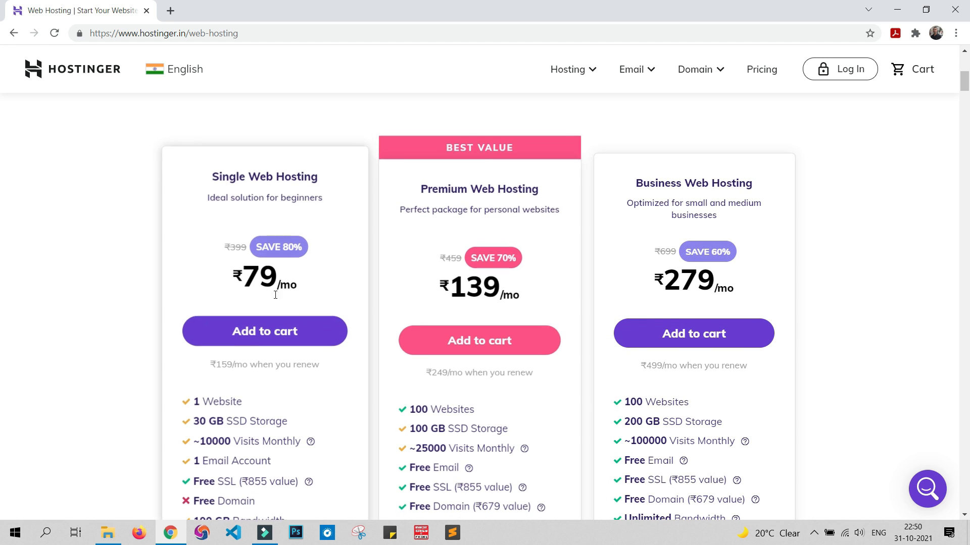
{"action": "scroll", "coordinate": [300, 259], "scroll_direction": "down", "scroll_amount": 3}
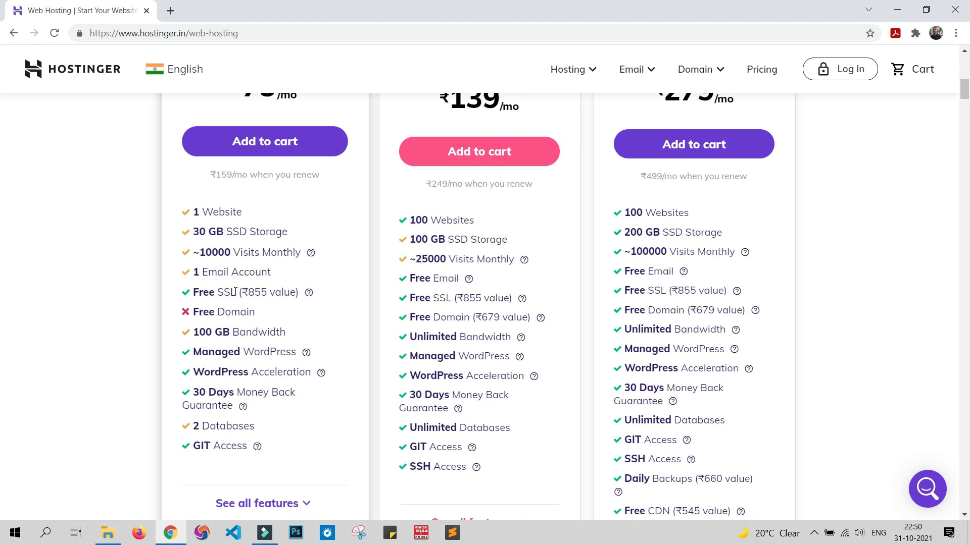
{"action": "scroll", "coordinate": [454, 253], "scroll_direction": "up", "scroll_amount": 3}
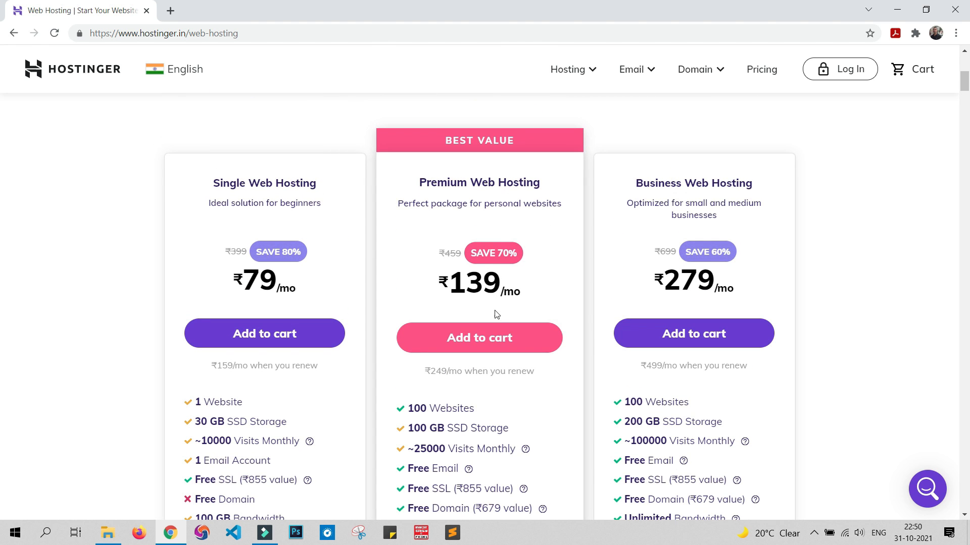
Step: Add the Premium Web Hosting plan to the cart and choose the 48-month period
{"action": "left_click", "coordinate": [493, 340]}
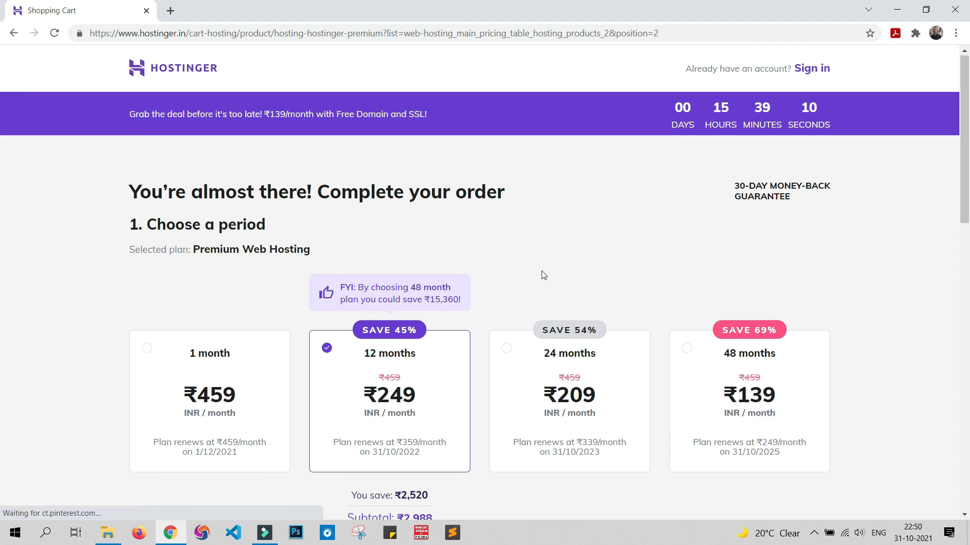
{"action": "scroll", "coordinate": [540, 273], "scroll_direction": "down", "scroll_amount": 3}
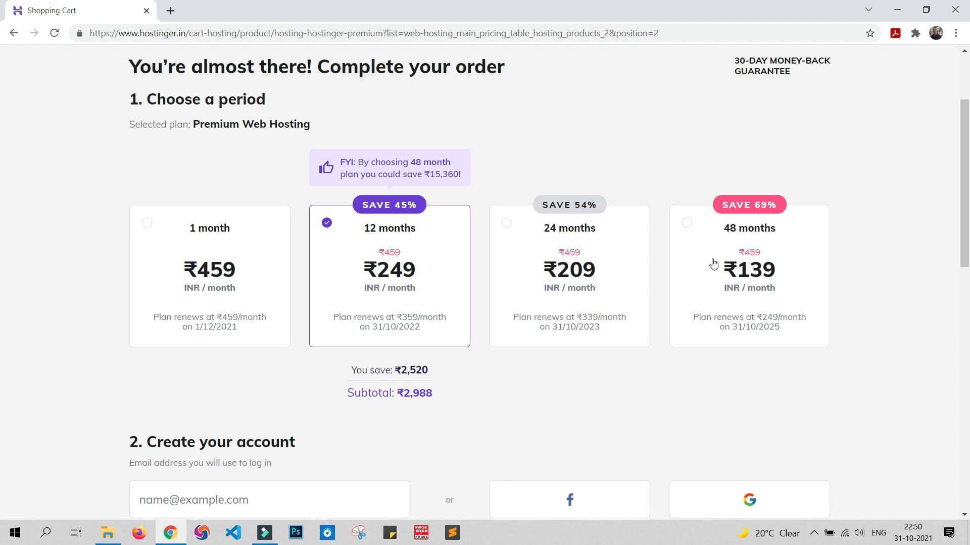
{"action": "left_click", "coordinate": [687, 223]}
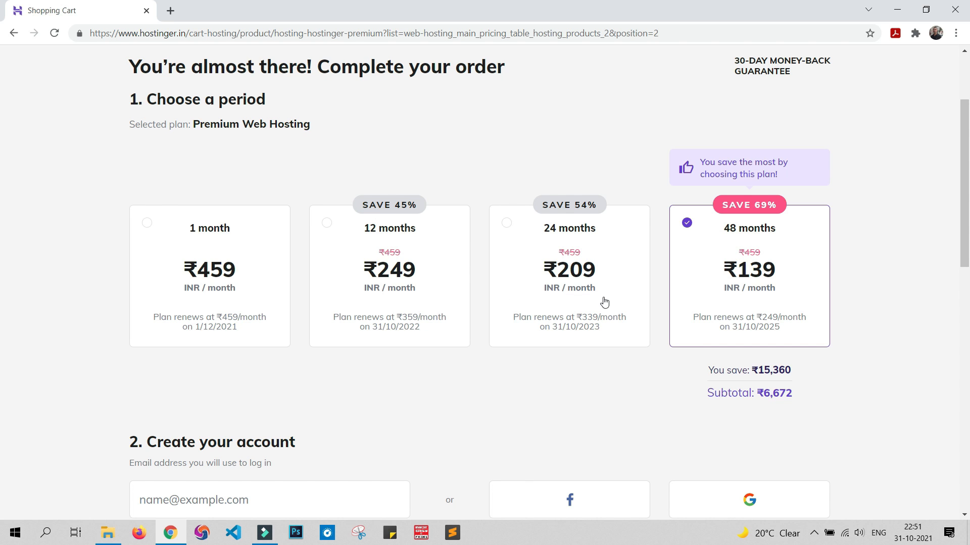
Step: Choose PayTM as the payment method for the hosting order
{"action": "scroll", "coordinate": [604, 302], "scroll_direction": "down", "scroll_amount": 5}
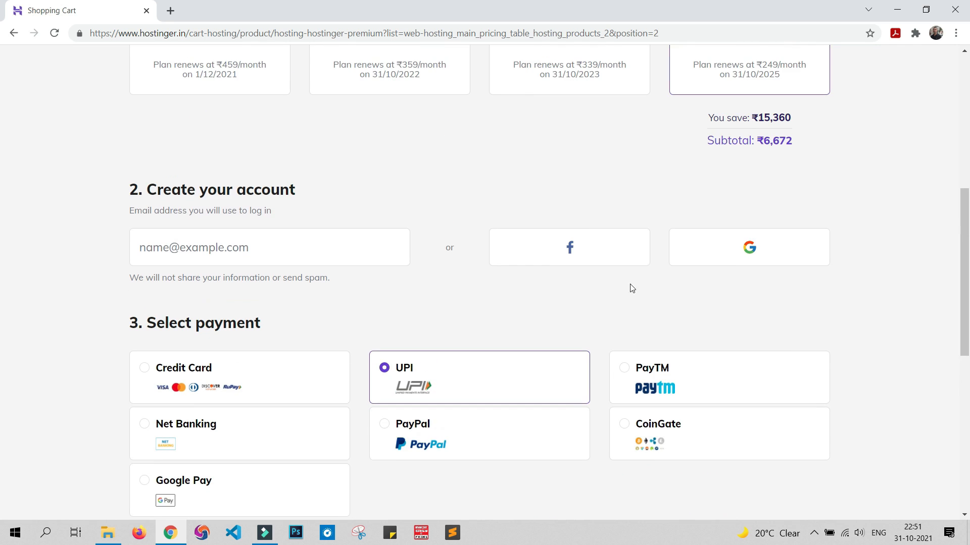
{"action": "scroll", "coordinate": [442, 228], "scroll_direction": "down", "scroll_amount": 1}
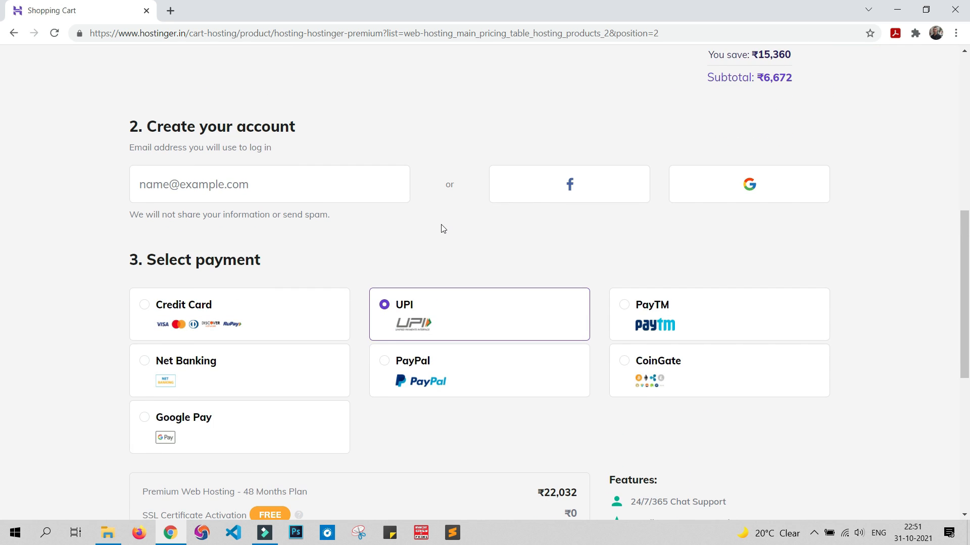
{"action": "left_click", "coordinate": [484, 238]}
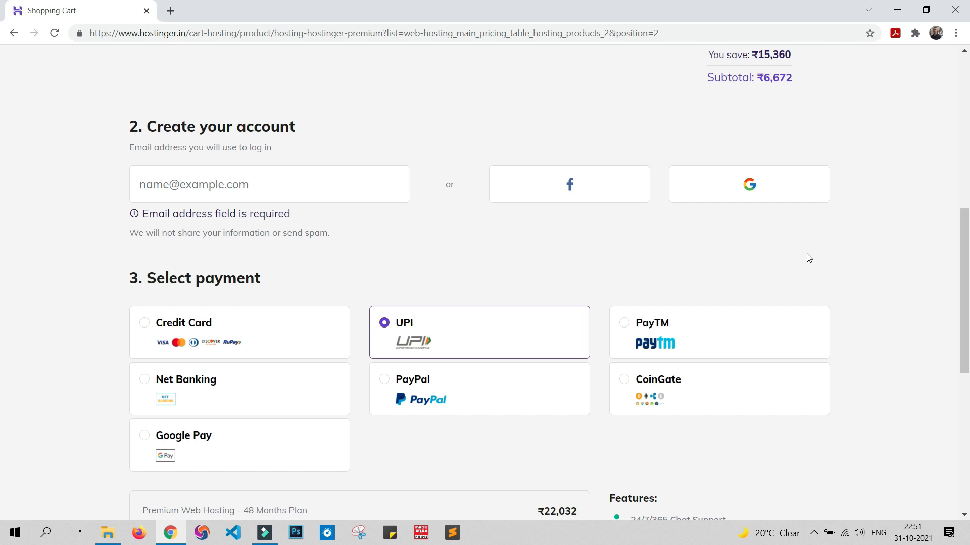
{"action": "scroll", "coordinate": [808, 258], "scroll_direction": "down", "scroll_amount": 4}
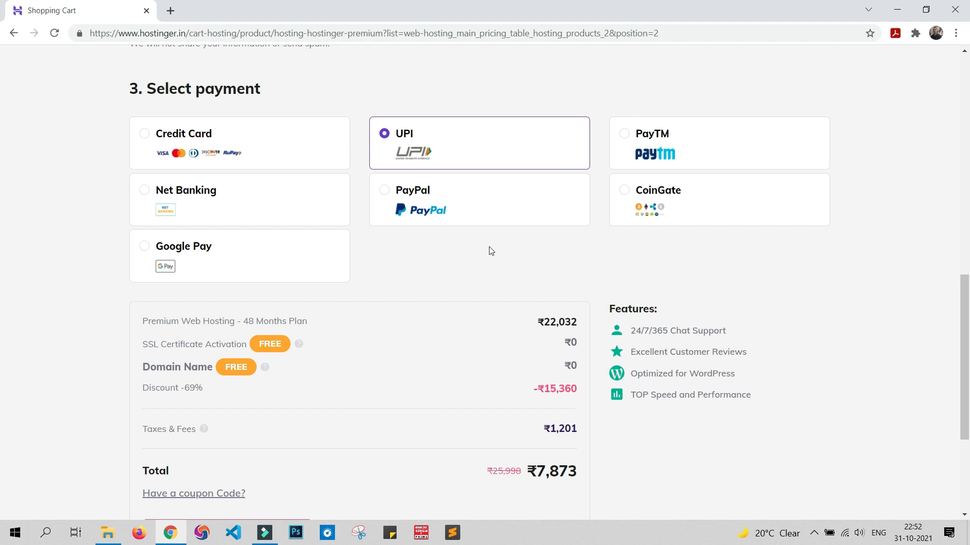
{"action": "left_click", "coordinate": [616, 142]}
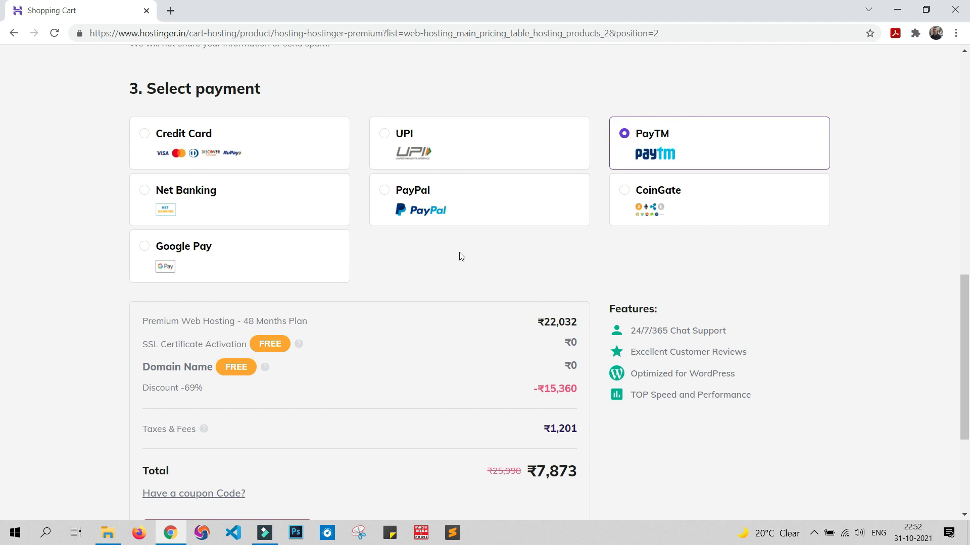
Step: Apply the coupon code TECHGUN to the hosting order
{"action": "scroll", "coordinate": [498, 240], "scroll_direction": "down", "scroll_amount": 3}
{"action": "scroll", "coordinate": [498, 239], "scroll_direction": "down", "scroll_amount": 2}
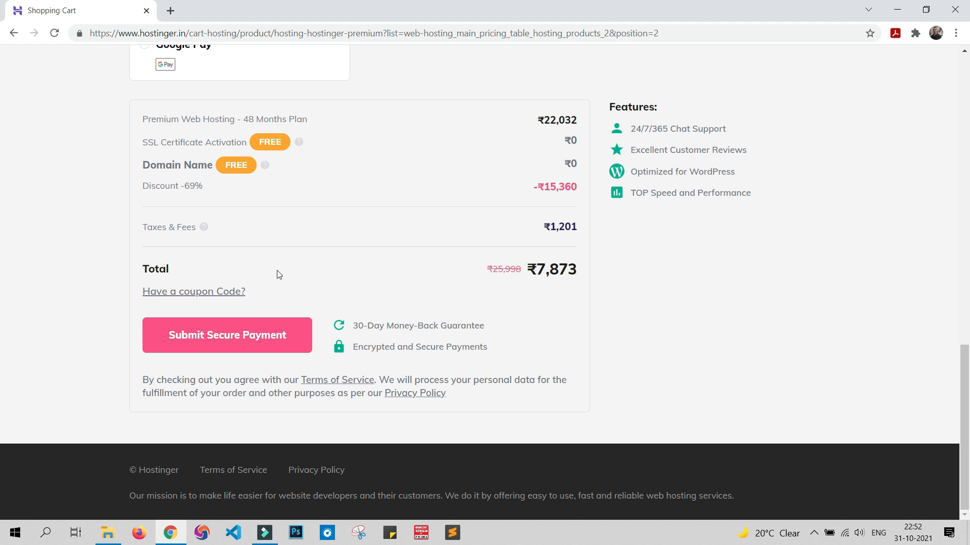
{"action": "left_click", "coordinate": [198, 291]}
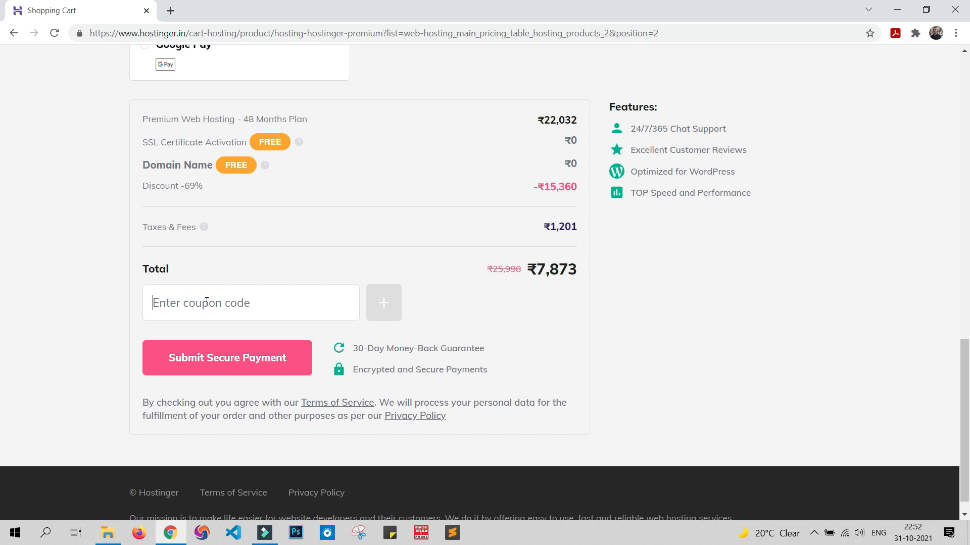
{"action": "type", "text": "TECH"}
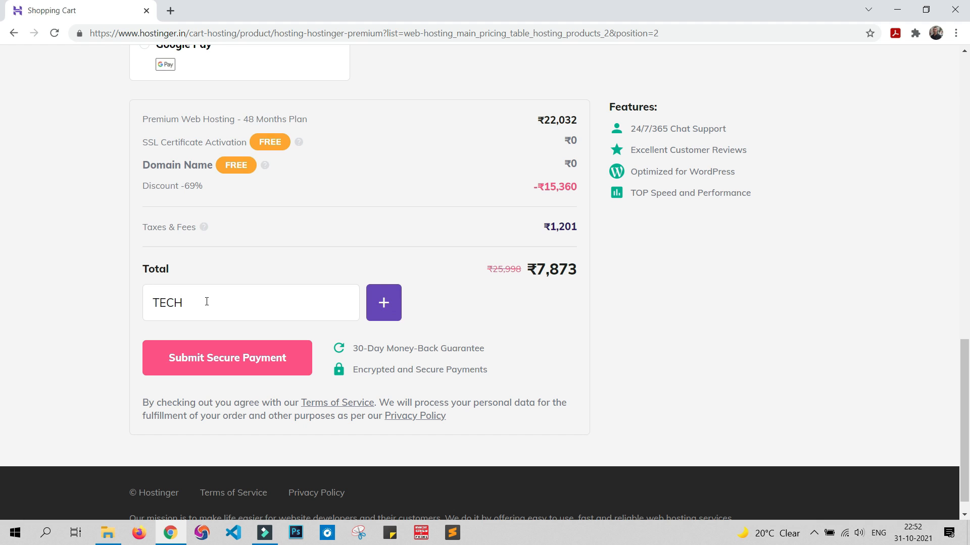
{"action": "type", "text": "GUN"}
{"action": "left_click", "coordinate": [396, 307]}
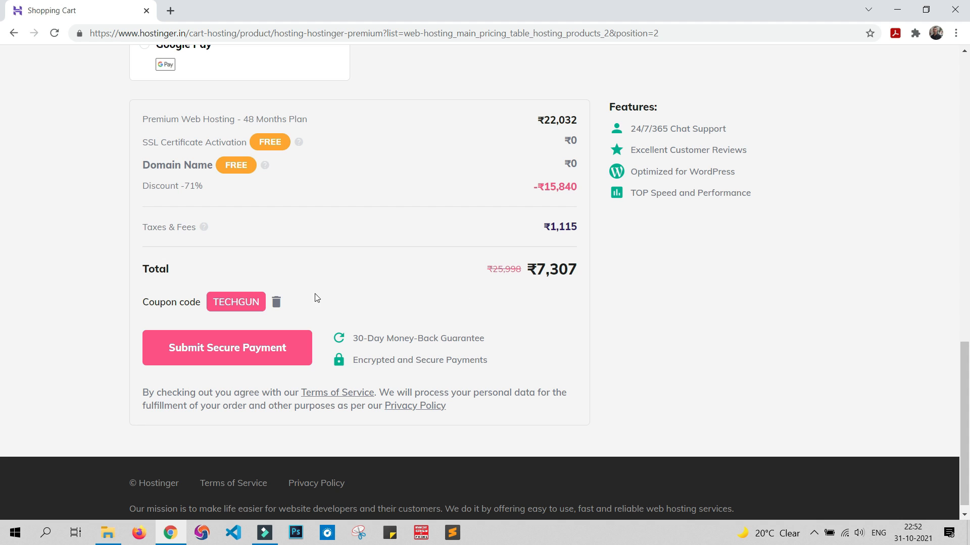
Step: Try to submit the secure payment and review the account and period sections of the order
{"action": "left_click", "coordinate": [279, 356]}
{"action": "scroll", "coordinate": [395, 263], "scroll_direction": "up", "scroll_amount": 1}
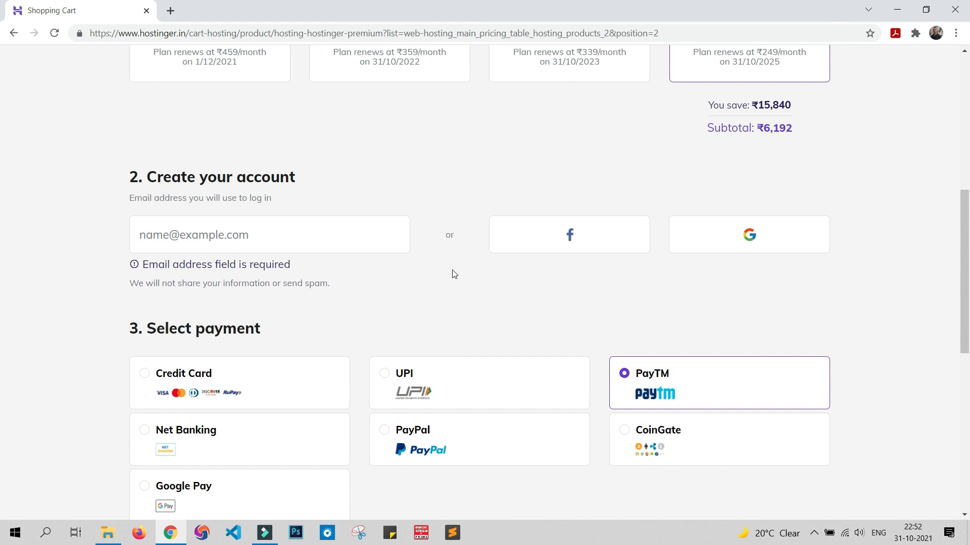
{"action": "scroll", "coordinate": [454, 264], "scroll_direction": "up", "scroll_amount": 5}
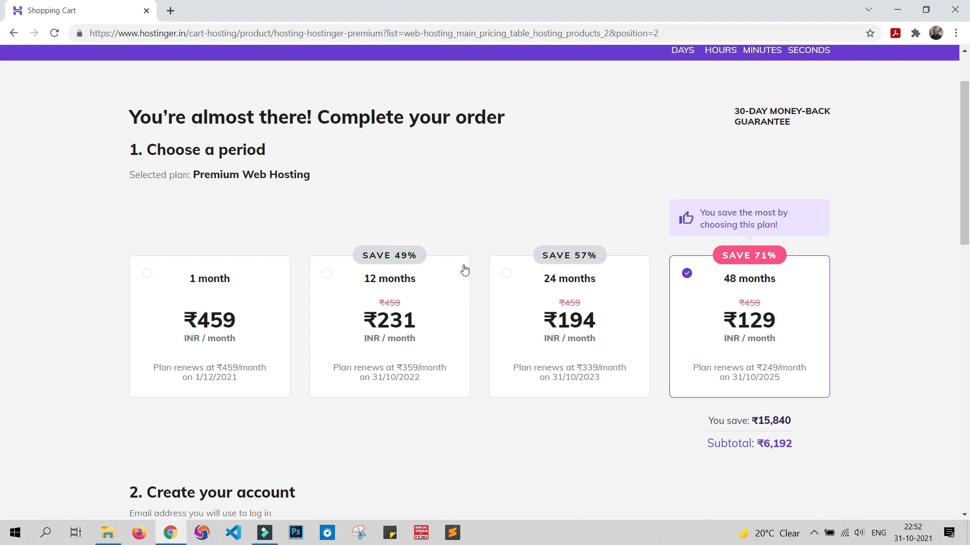
{"action": "scroll", "coordinate": [453, 202], "scroll_direction": "up", "scroll_amount": 2}
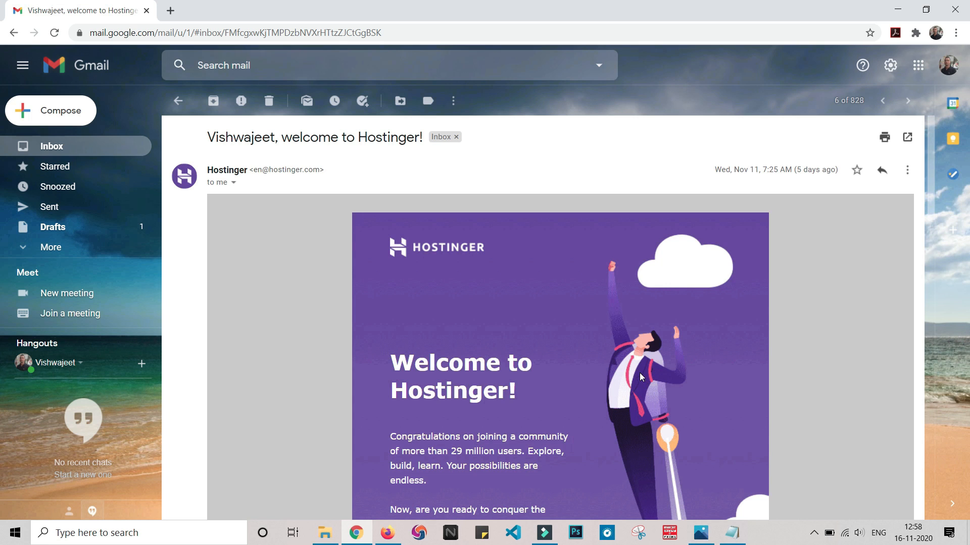
Step: Read through the Hostinger welcome email and follow its main start link to the hosting control panel
{"action": "scroll", "coordinate": [639, 373], "scroll_direction": "down", "scroll_amount": 4}
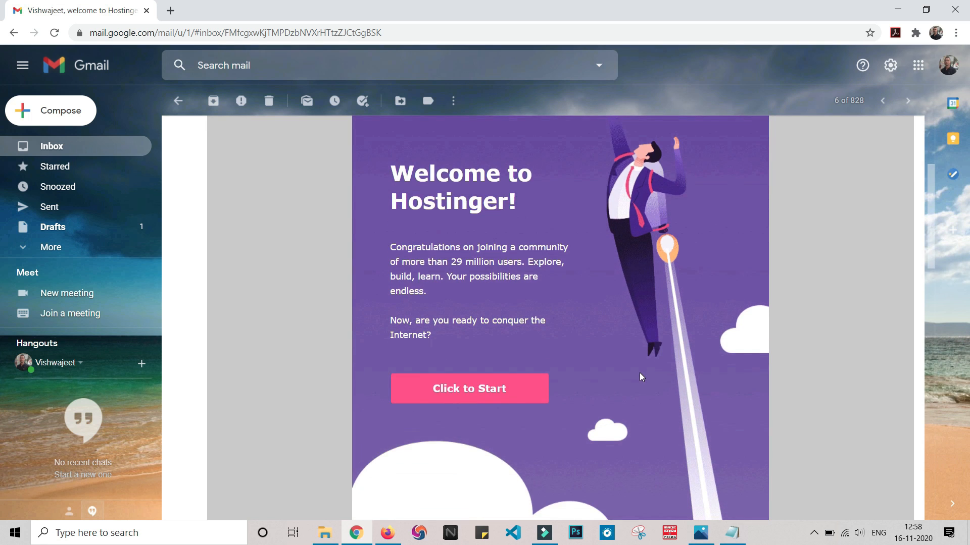
{"action": "scroll", "coordinate": [466, 317], "scroll_direction": "down", "scroll_amount": 8}
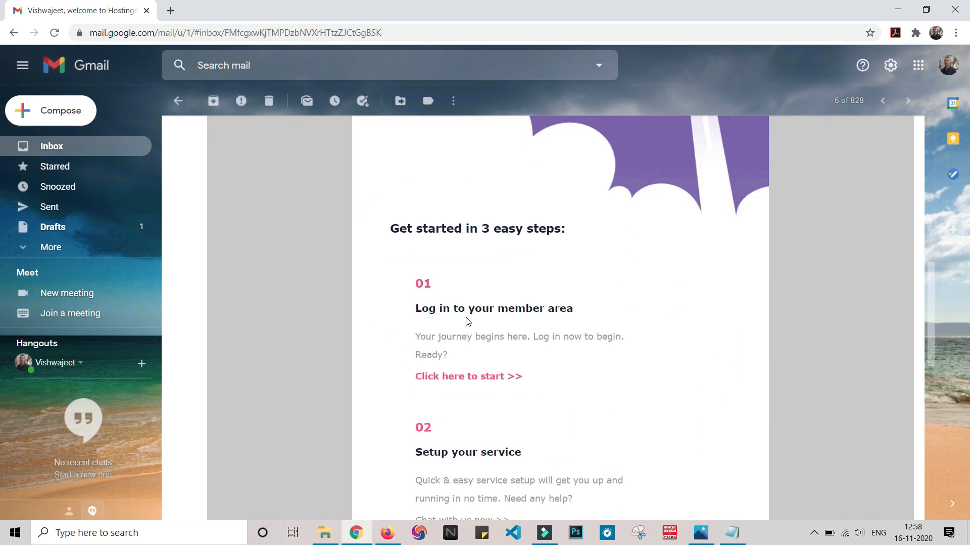
{"action": "scroll", "coordinate": [465, 317], "scroll_direction": "up", "scroll_amount": 6}
{"action": "scroll", "coordinate": [465, 317], "scroll_direction": "up", "scroll_amount": 2}
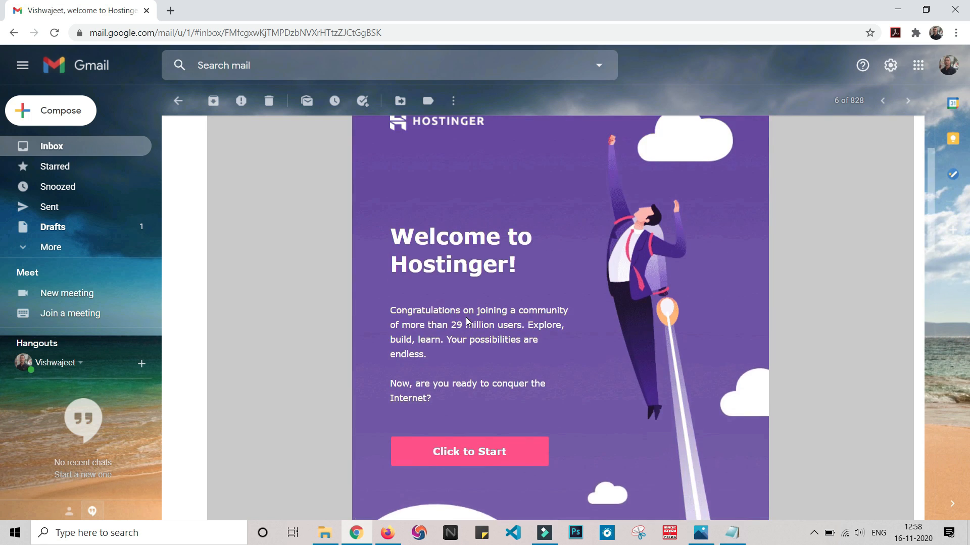
{"action": "left_click", "coordinate": [464, 454]}
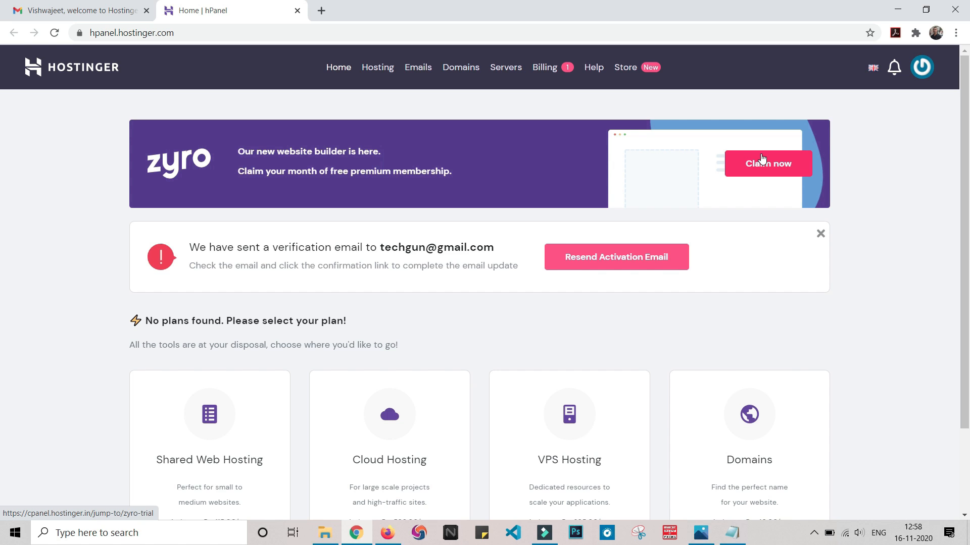
Step: Log out of the current Hostinger account and log in to the account that holds the purchased hosting
{"action": "left_click", "coordinate": [922, 76]}
{"action": "left_click", "coordinate": [853, 388]}
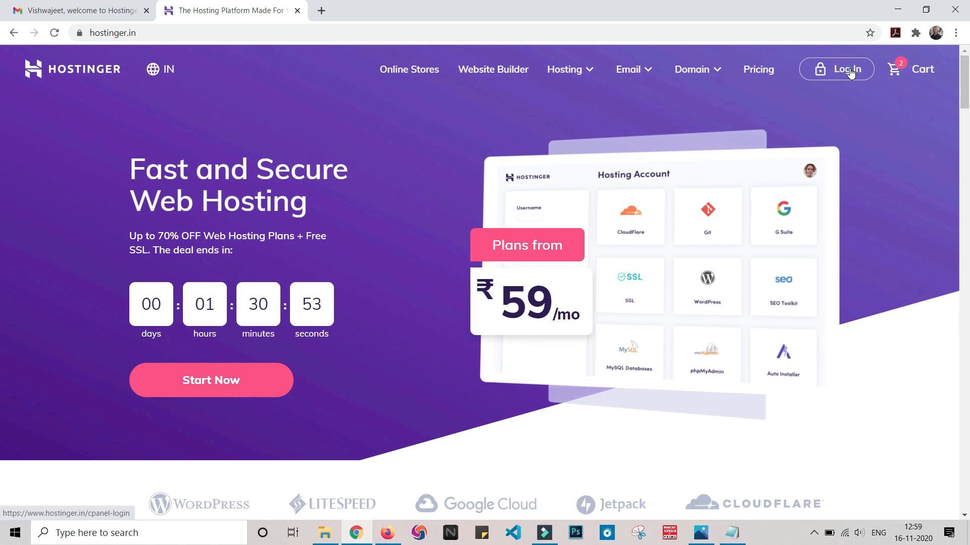
{"action": "left_click", "coordinate": [850, 71]}
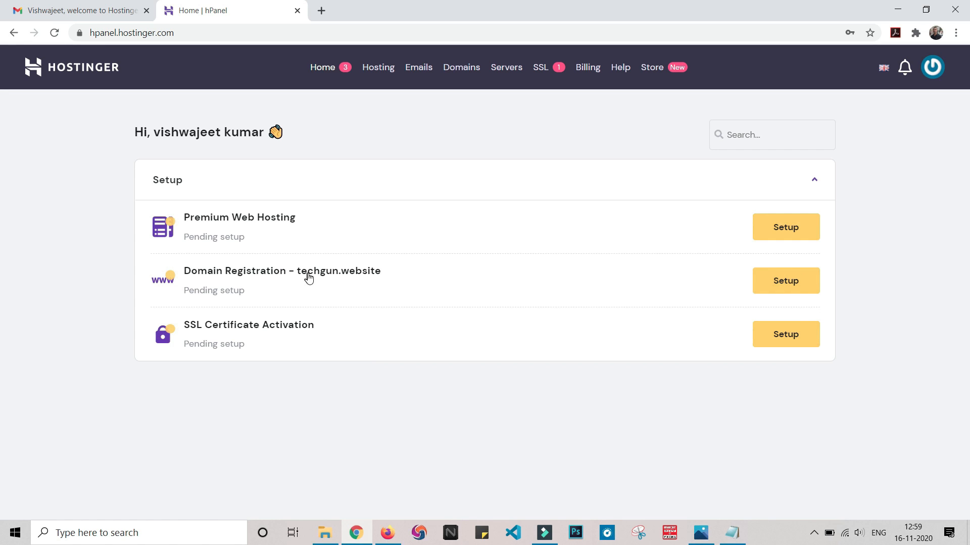
Step: Complete the pending techgun.website domain registration with country India, the Personal type and the owner's contact details
{"action": "left_click", "coordinate": [792, 289]}
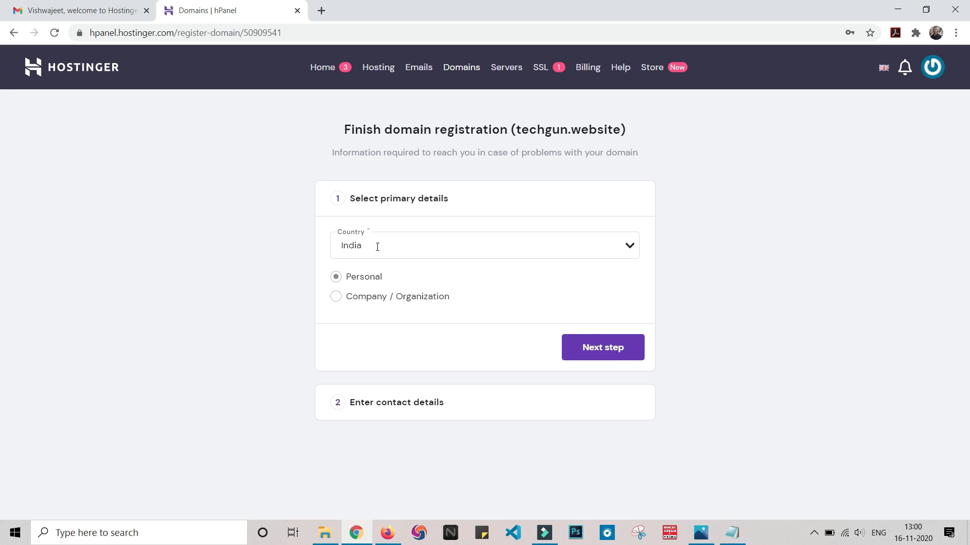
{"action": "left_click", "coordinate": [616, 357]}
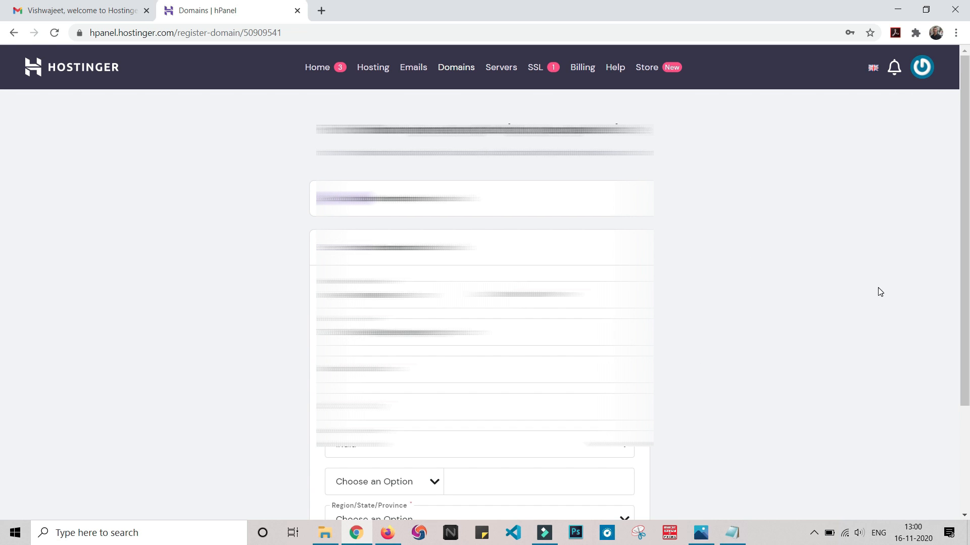
{"action": "scroll", "coordinate": [788, 266], "scroll_direction": "down", "scroll_amount": 3}
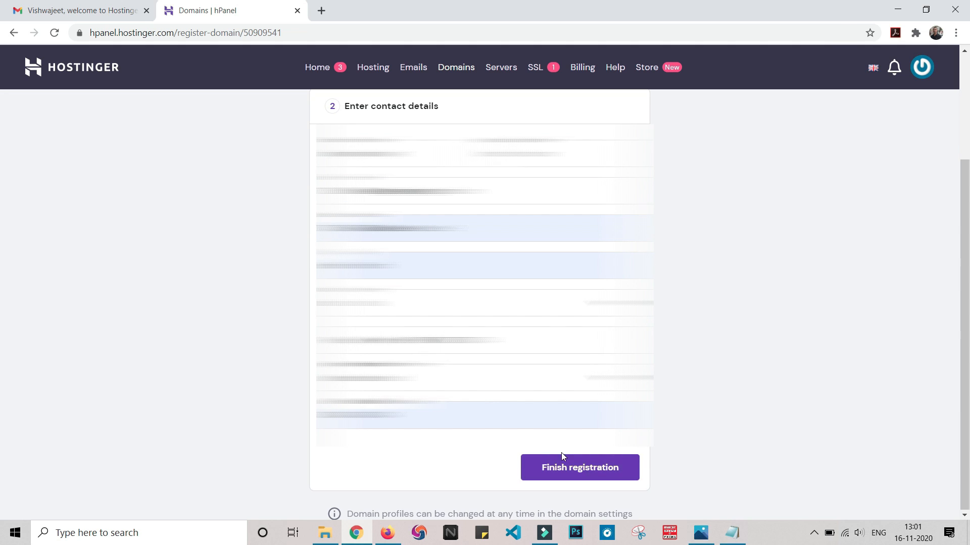
{"action": "left_click", "coordinate": [569, 472]}
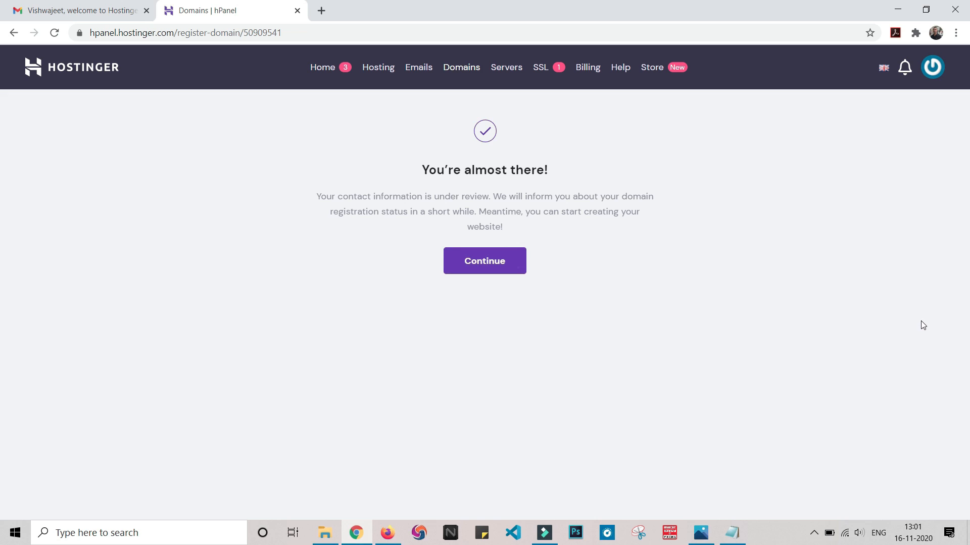
{"action": "left_click", "coordinate": [467, 269]}
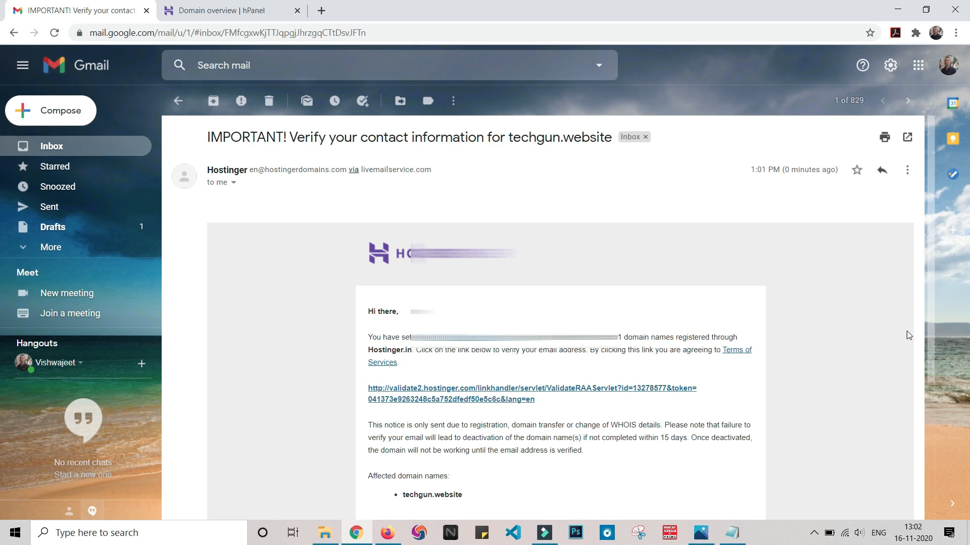
Step: Follow the verification link in Hostinger's contact information email for techgun.website and close the page it opens
{"action": "scroll", "coordinate": [872, 327], "scroll_direction": "down", "scroll_amount": 3}
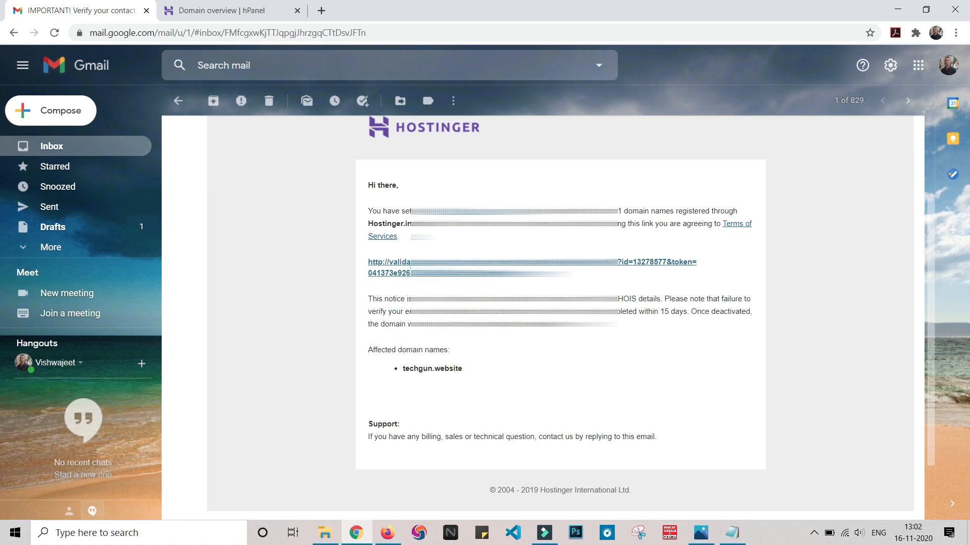
{"action": "left_click", "coordinate": [433, 262]}
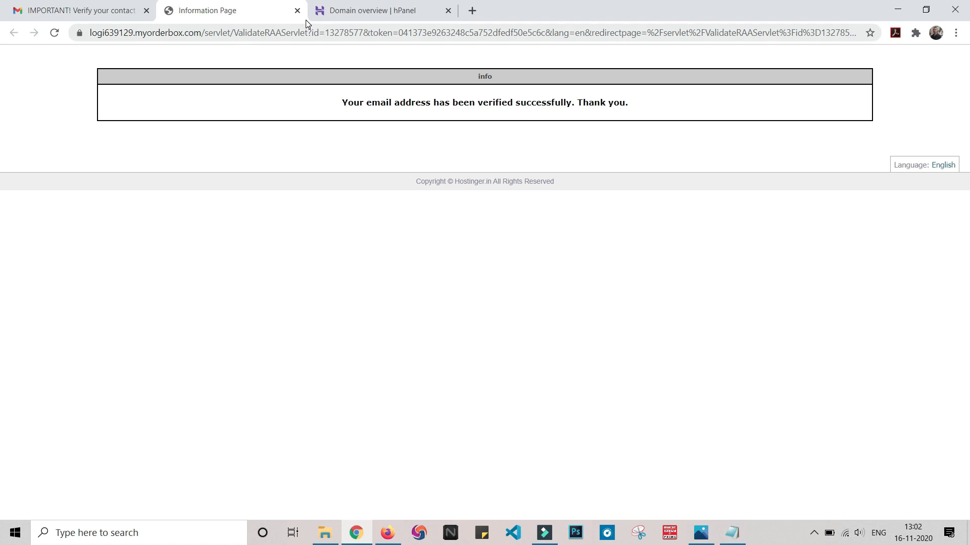
{"action": "left_click", "coordinate": [297, 10]}
Step: Reload the techgun.website domain overview and review its domain information, WHOIS privacy and connection options
{"action": "left_click", "coordinate": [223, 13]}
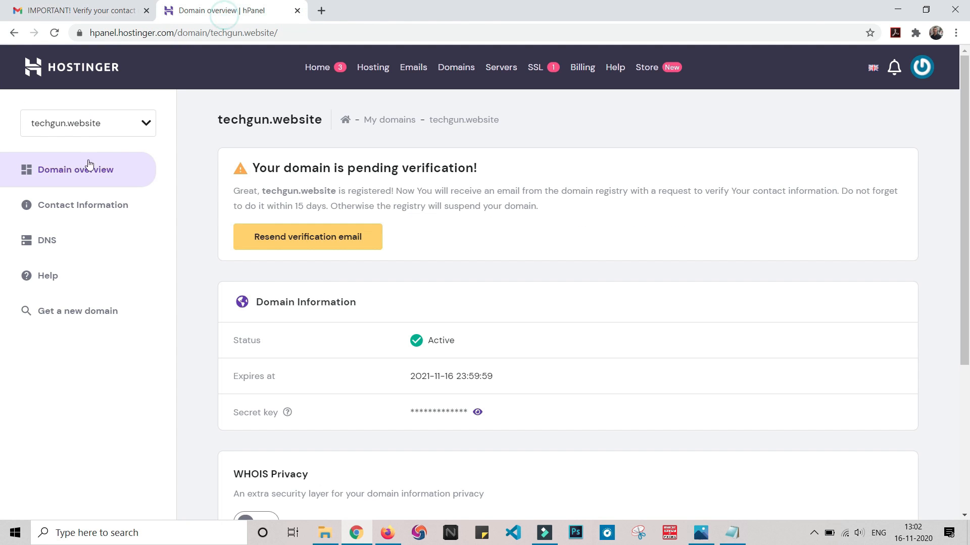
{"action": "left_click", "coordinate": [410, 38]}
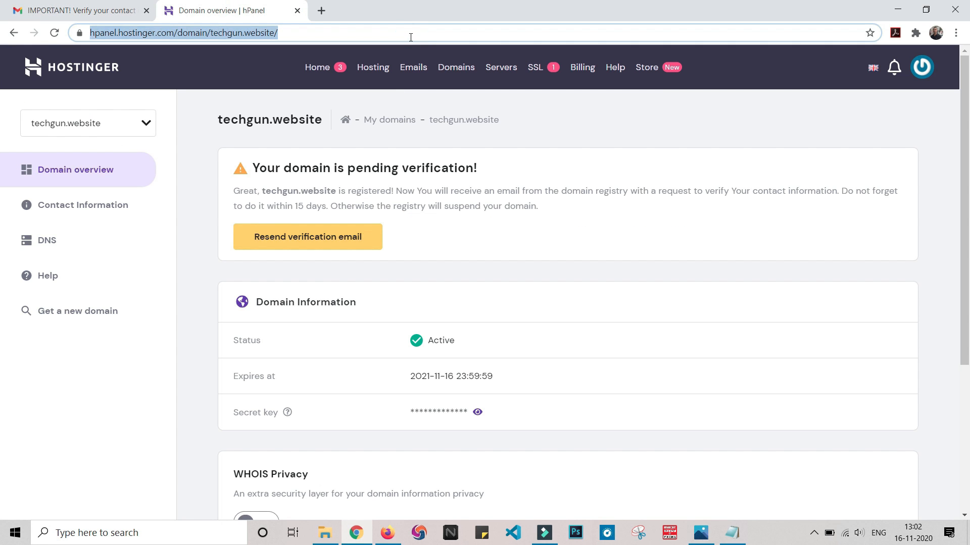
{"action": "left_click", "coordinate": [54, 33]}
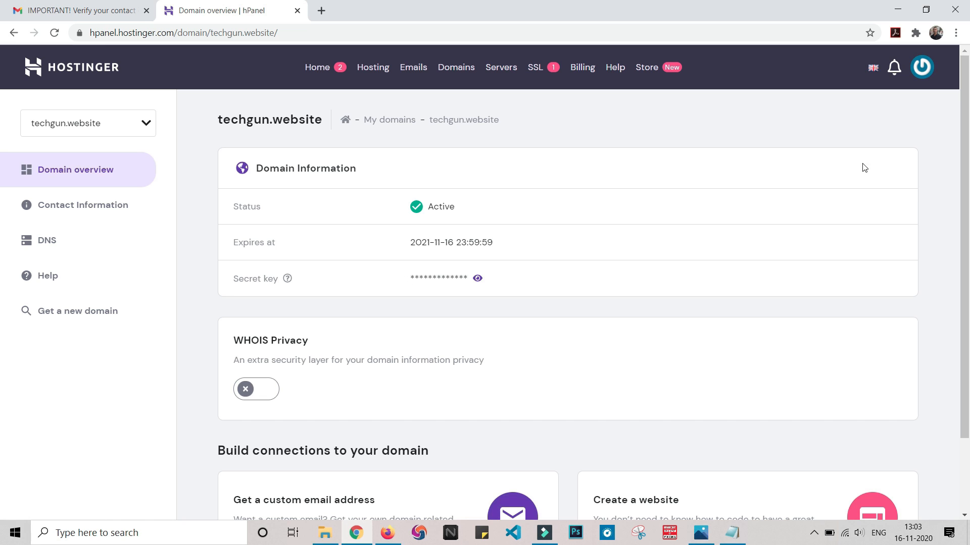
{"action": "scroll", "coordinate": [570, 398], "scroll_direction": "down", "scroll_amount": 2}
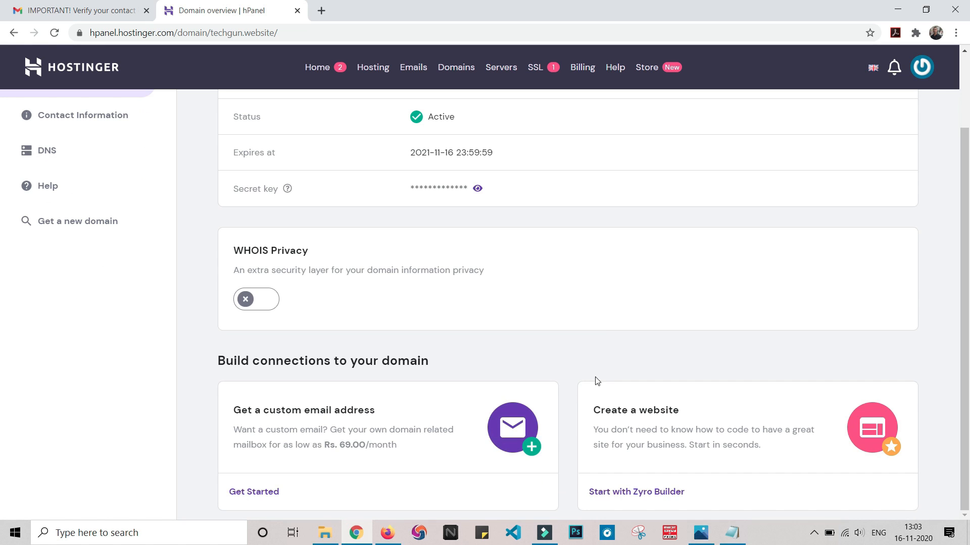
{"action": "scroll", "coordinate": [691, 370], "scroll_direction": "up", "scroll_amount": 2}
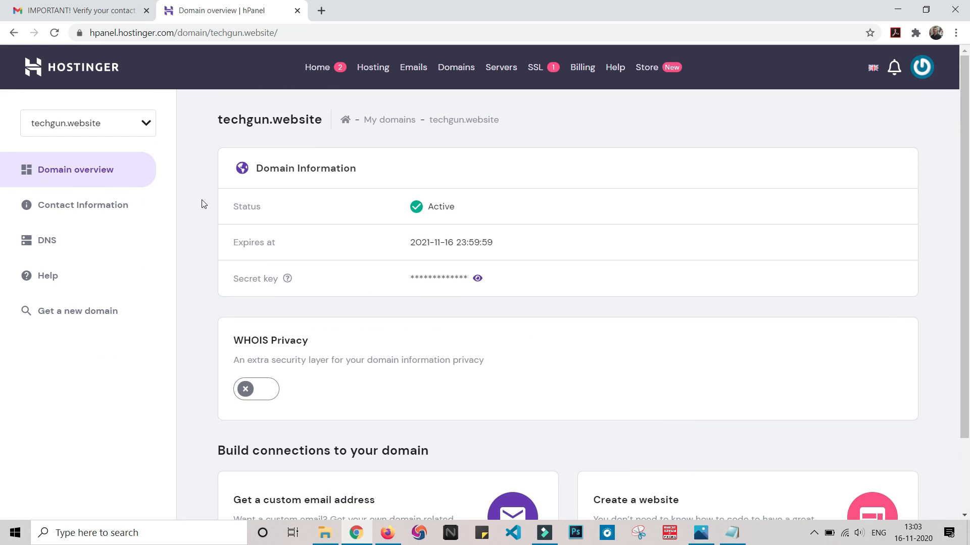
Step: Begin the pending Premium Web Hosting setup with techgun.website as the domain and skip the website options to start from scratch
{"action": "left_click", "coordinate": [318, 73]}
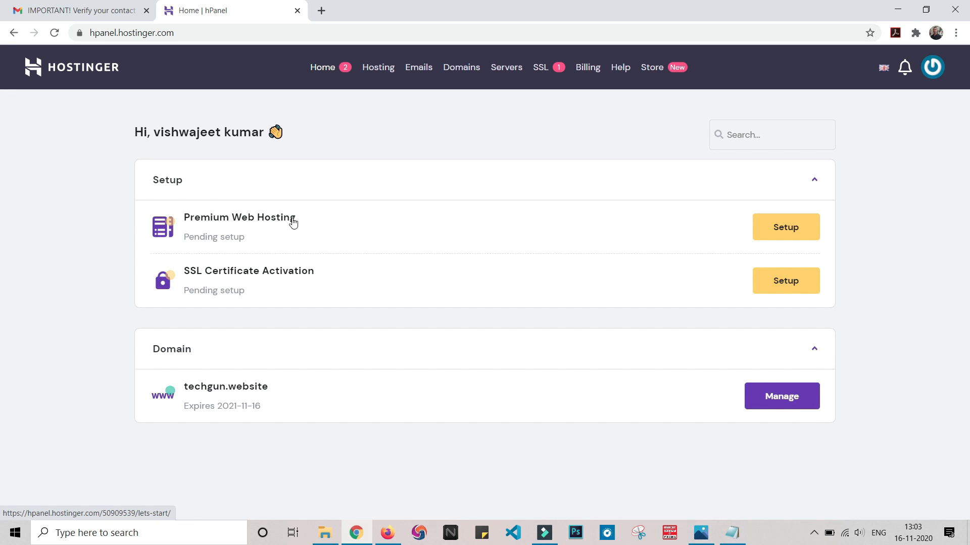
{"action": "left_click", "coordinate": [783, 230]}
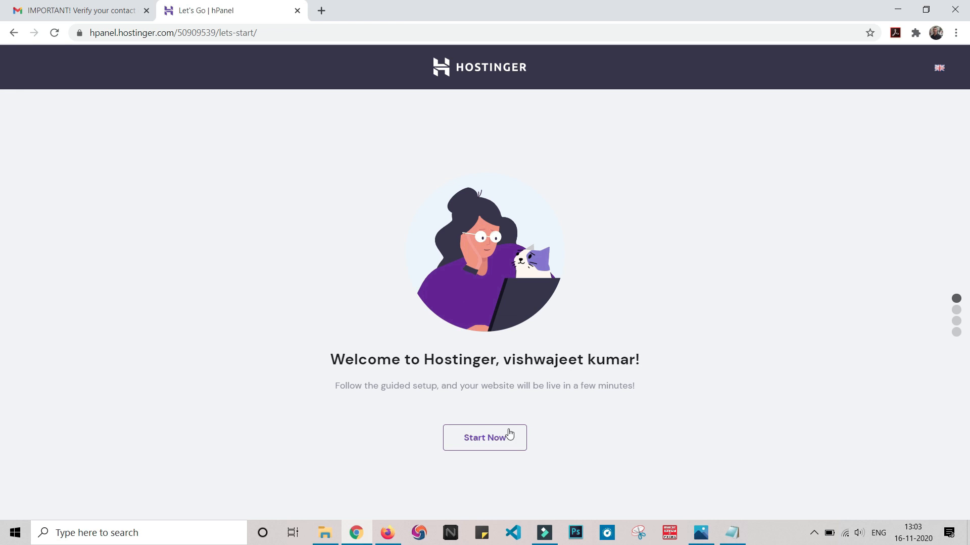
{"action": "left_click", "coordinate": [506, 435]}
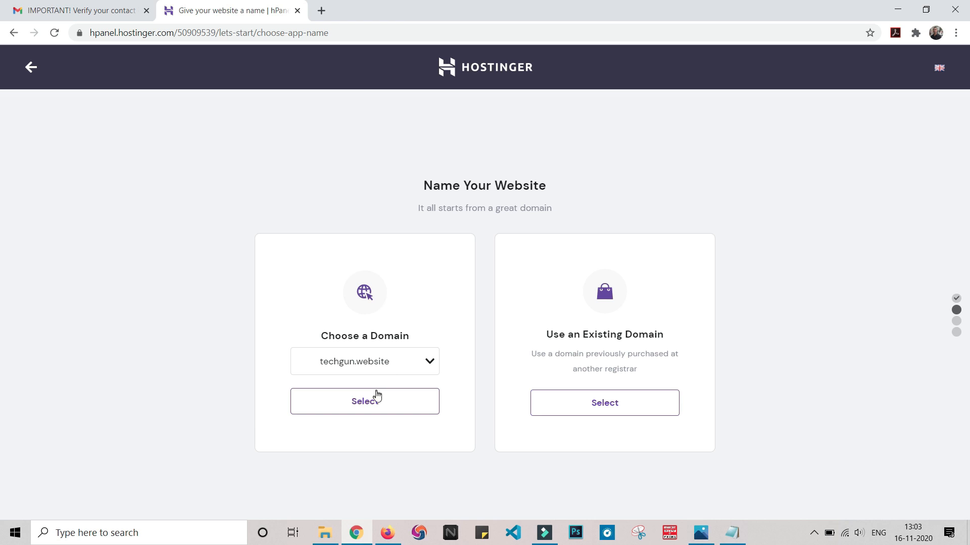
{"action": "left_click", "coordinate": [374, 402]}
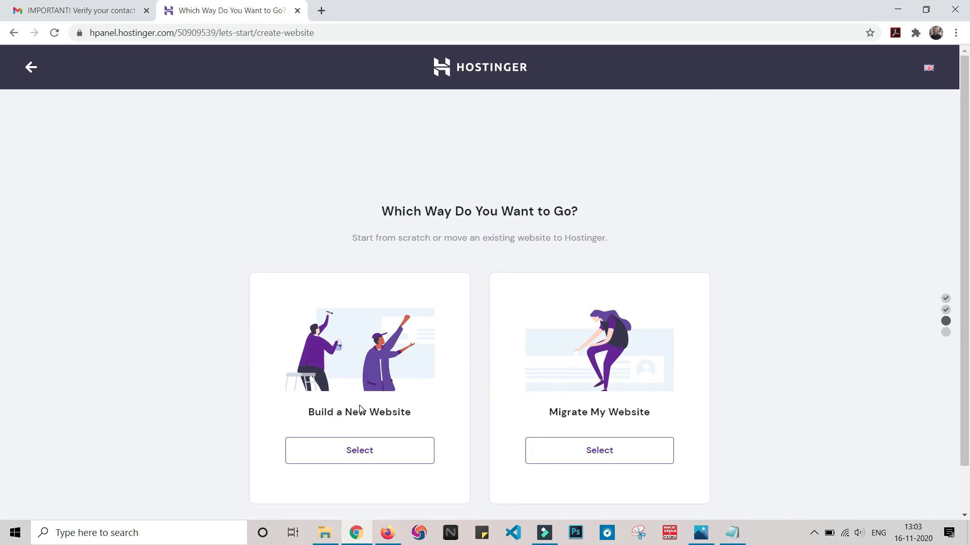
{"action": "scroll", "coordinate": [360, 409], "scroll_direction": "down", "scroll_amount": 1}
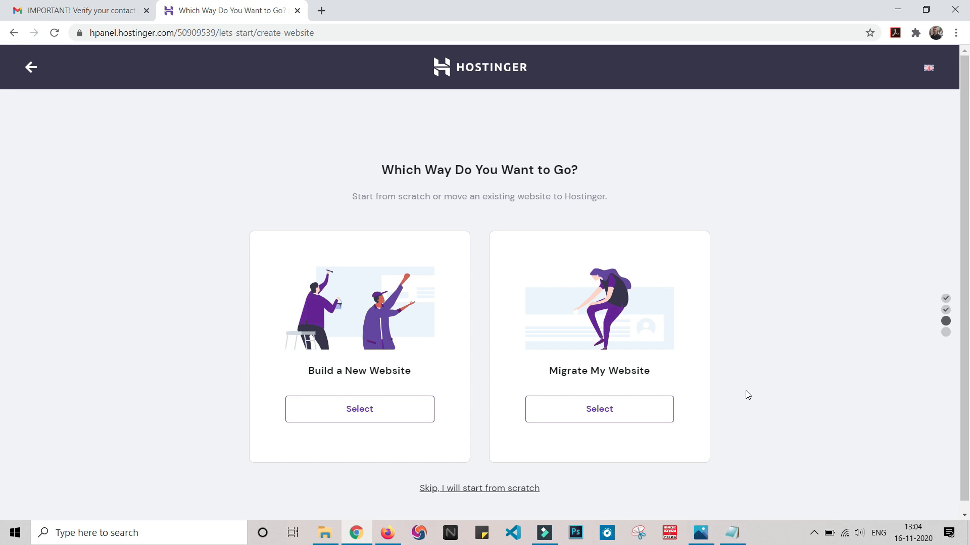
{"action": "left_click", "coordinate": [460, 488]}
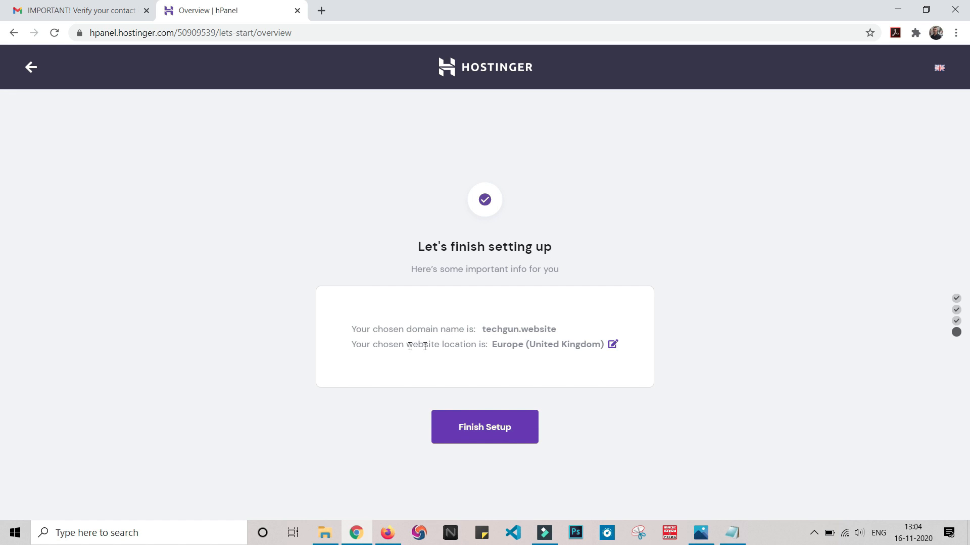
Step: Change the server location to Asia (Singapore) and finish the hosting setup
{"action": "left_click", "coordinate": [612, 346]}
{"action": "left_click", "coordinate": [579, 277]}
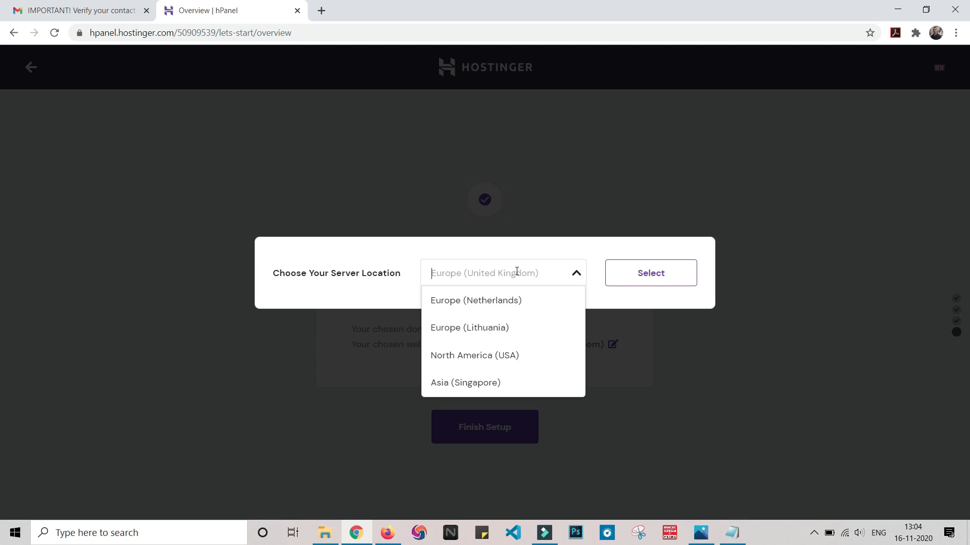
{"action": "left_click", "coordinate": [459, 382]}
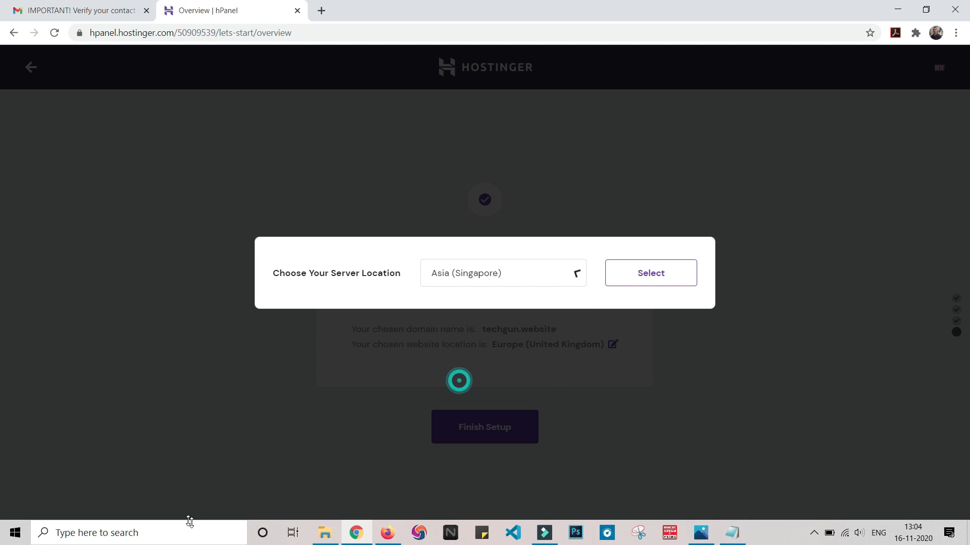
{"action": "left_click", "coordinate": [680, 281]}
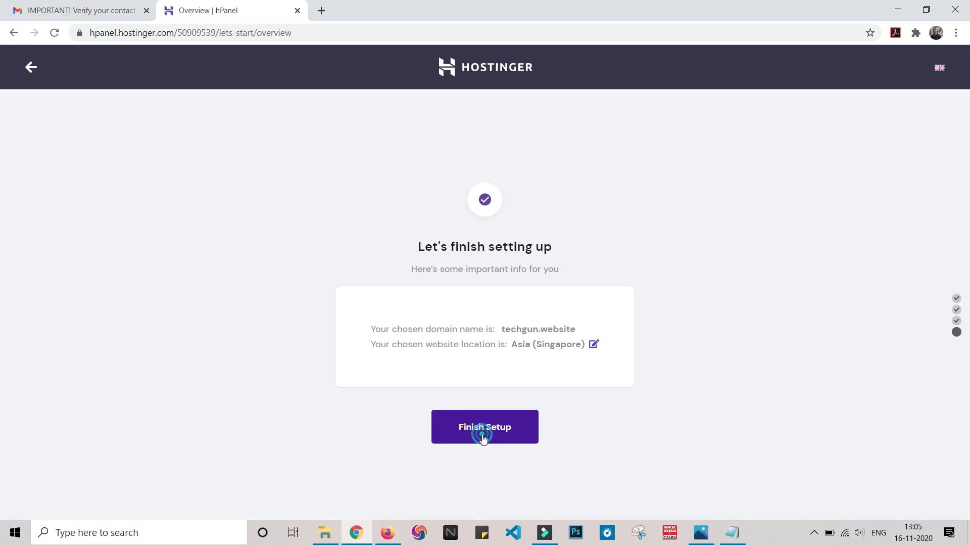
{"action": "left_click", "coordinate": [482, 437]}
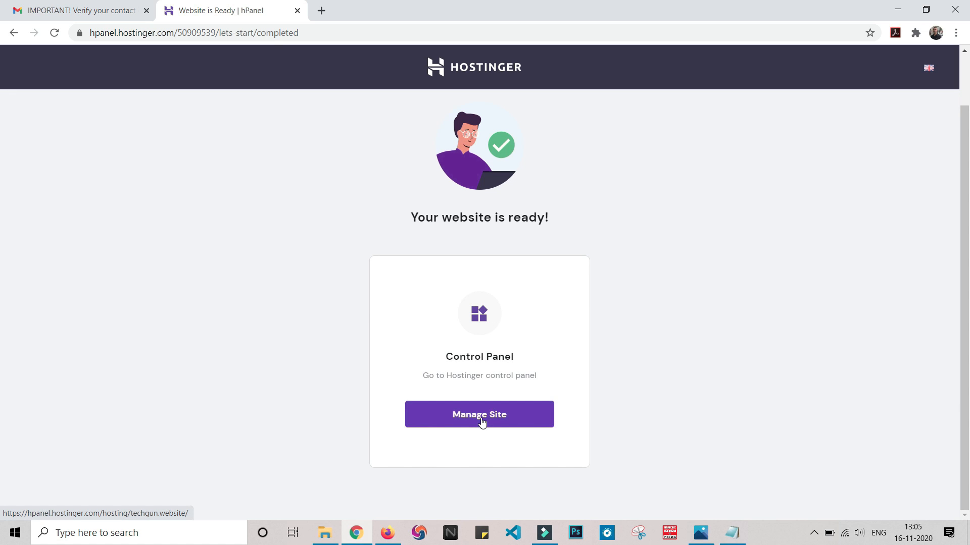
Step: Open site management for techgun.website and examine the hosting account details and the order, account, email and domain tools
{"action": "left_click", "coordinate": [482, 422]}
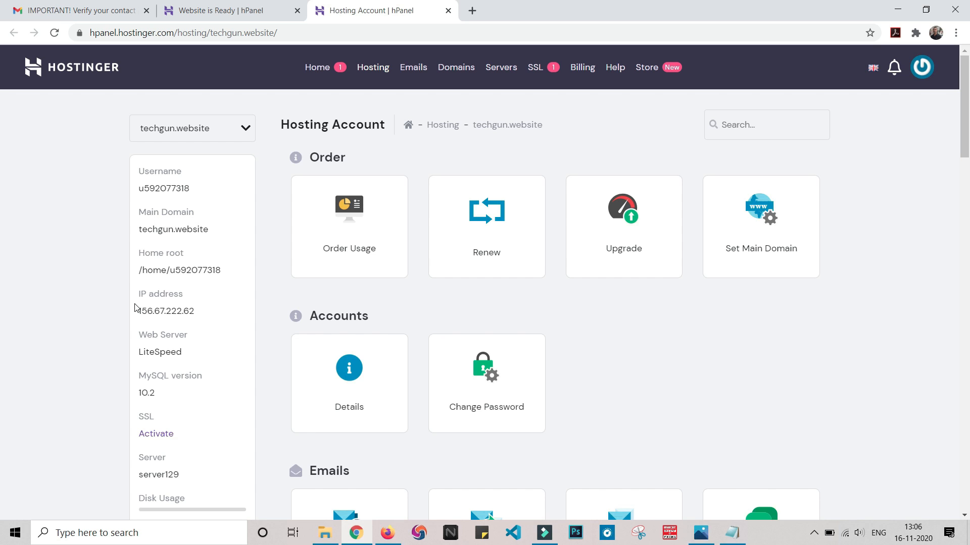
{"action": "scroll", "coordinate": [136, 308], "scroll_direction": "down", "scroll_amount": 1}
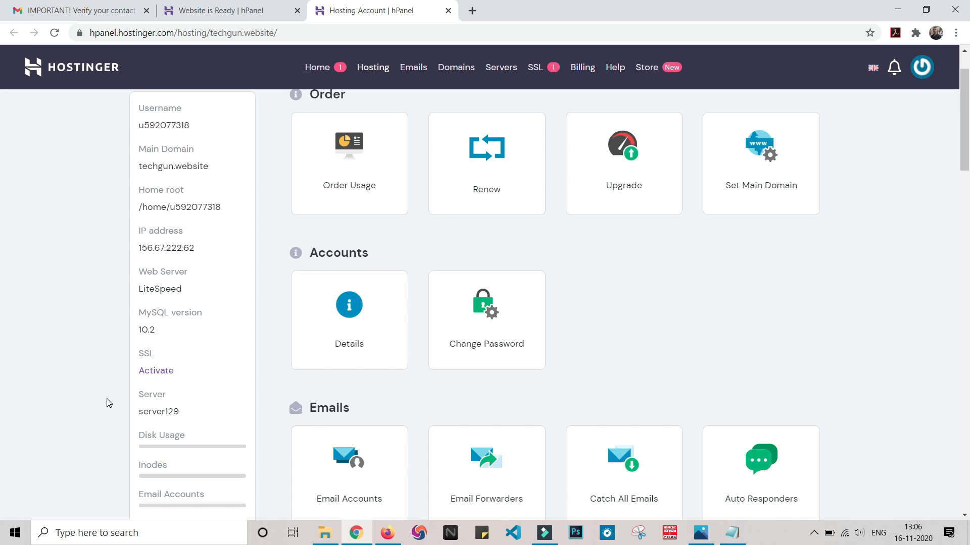
{"action": "scroll", "coordinate": [116, 404], "scroll_direction": "down", "scroll_amount": 3}
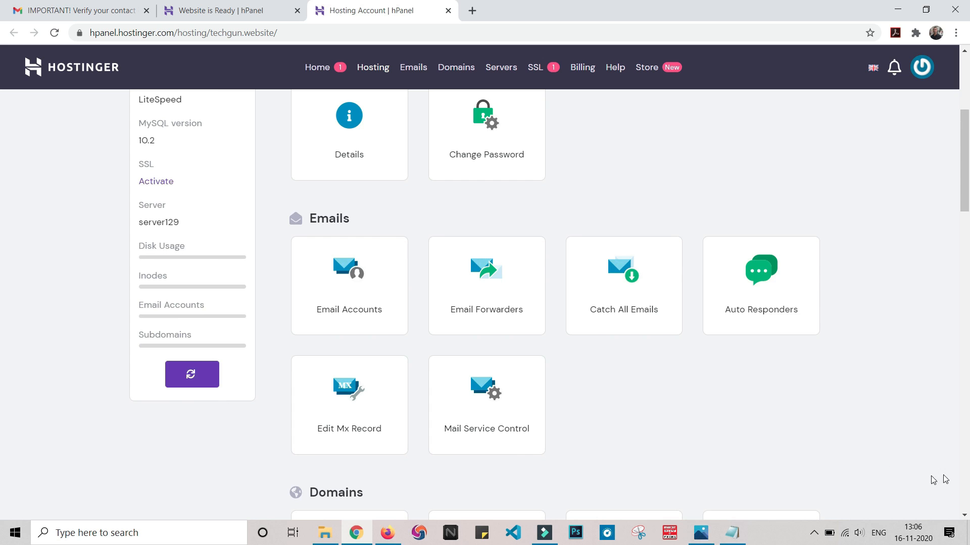
{"action": "scroll", "coordinate": [924, 477], "scroll_direction": "down", "scroll_amount": 6}
{"action": "scroll", "coordinate": [914, 455], "scroll_direction": "up", "scroll_amount": 7}
{"action": "scroll", "coordinate": [910, 445], "scroll_direction": "up", "scroll_amount": 4}
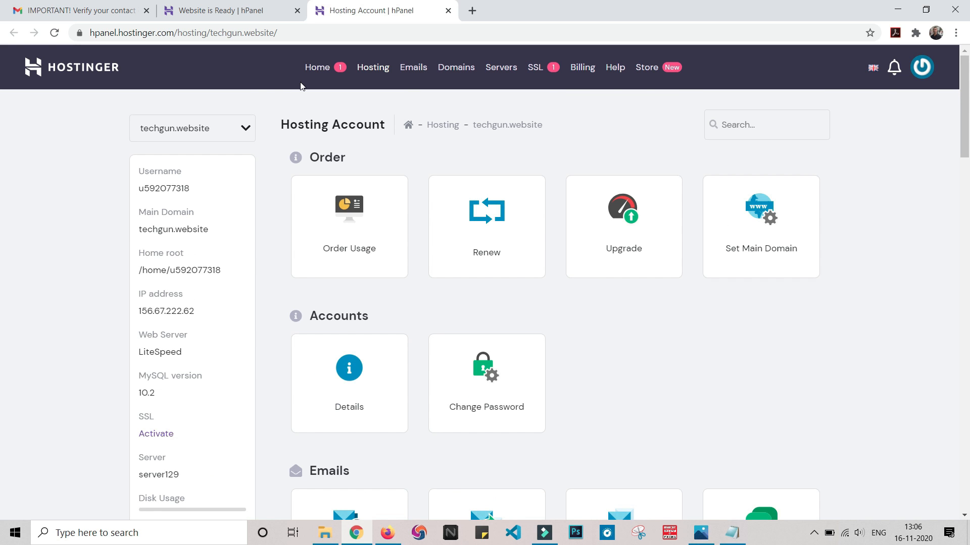
Step: Return to the hPanel home page, close the leftover setup page and request SSL installation for techgun.website
{"action": "left_click", "coordinate": [317, 67]}
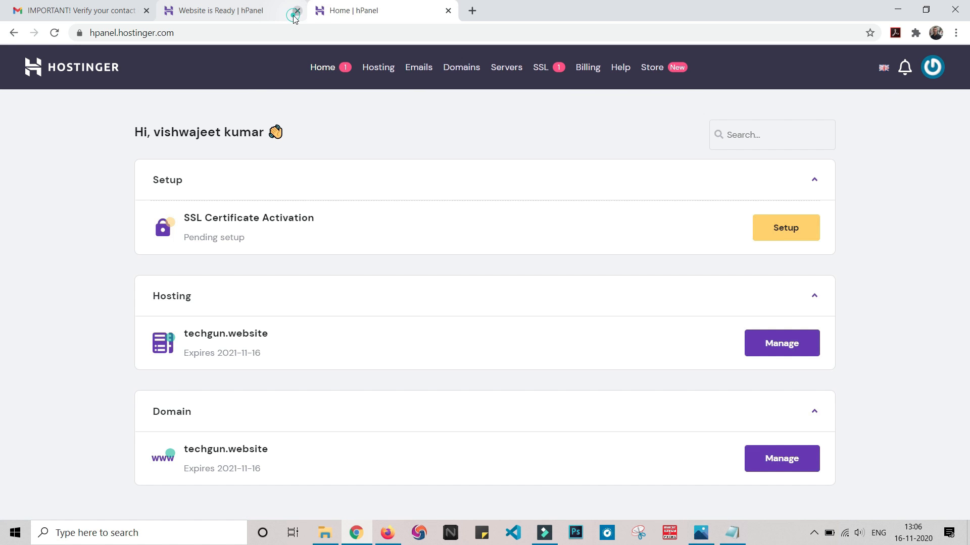
{"action": "left_click", "coordinate": [297, 10]}
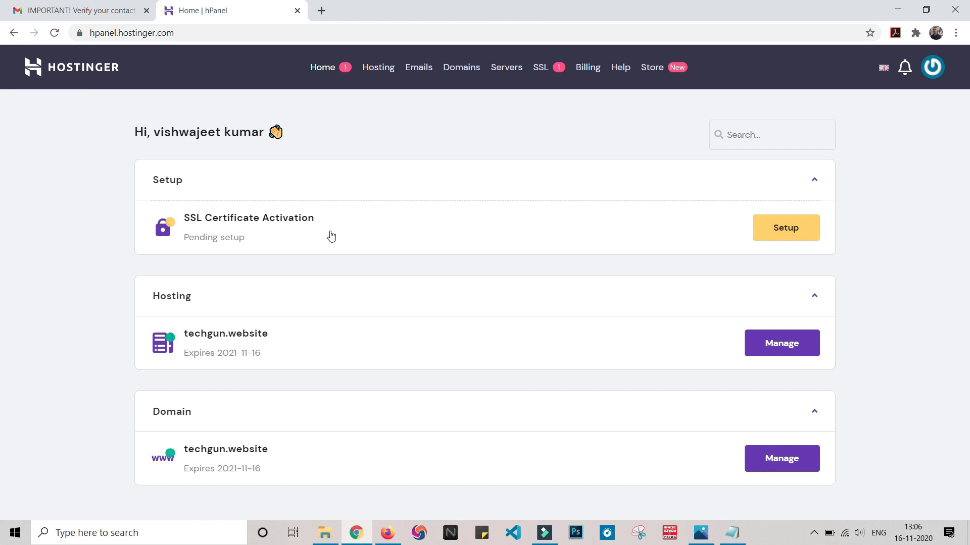
{"action": "left_click", "coordinate": [786, 226]}
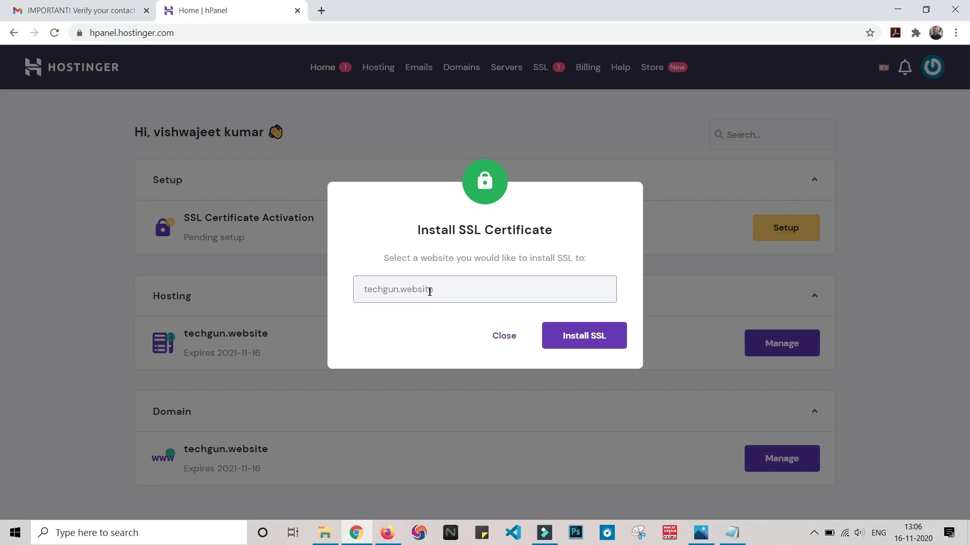
{"action": "left_click", "coordinate": [592, 338]}
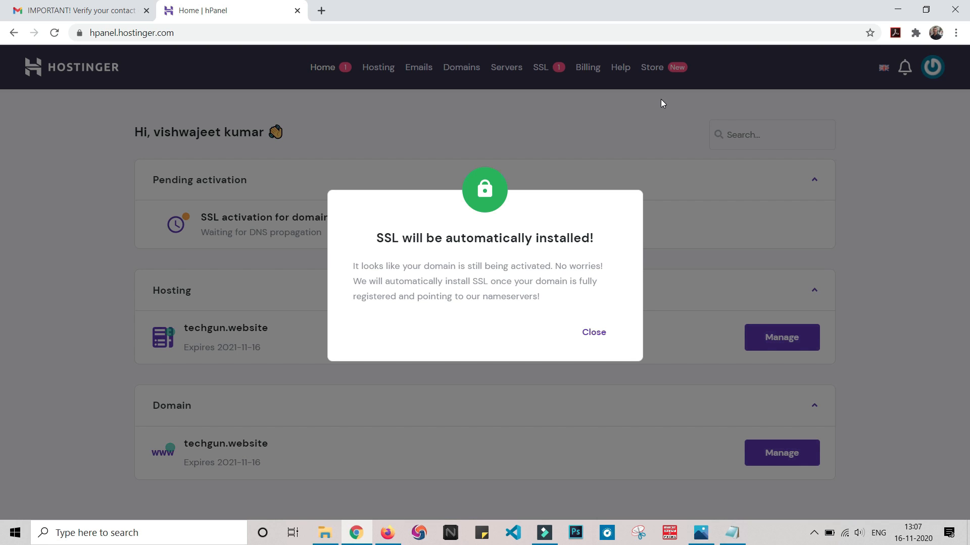
{"action": "left_click", "coordinate": [591, 332]}
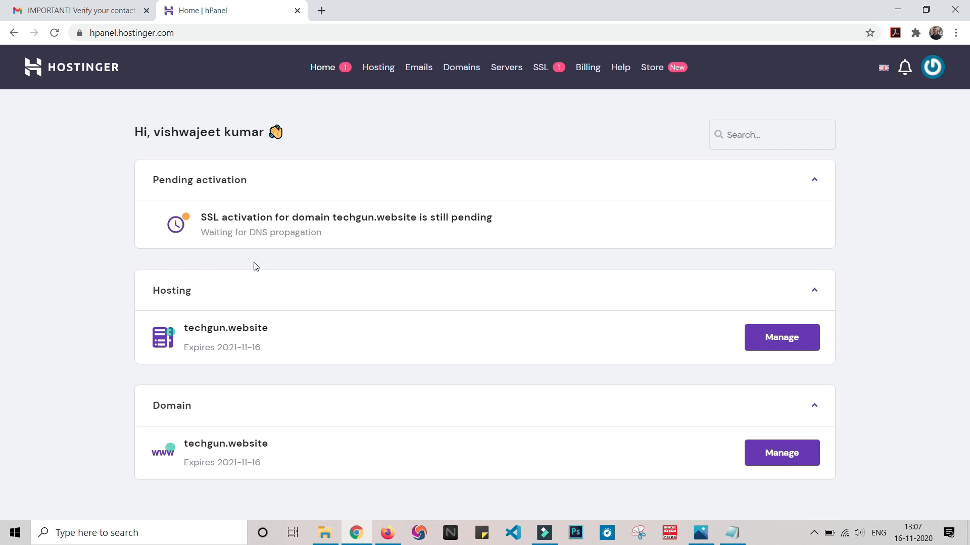
Step: Reload the hPanel home page and open the management page of the techgun.website hosting
{"action": "left_click", "coordinate": [318, 72]}
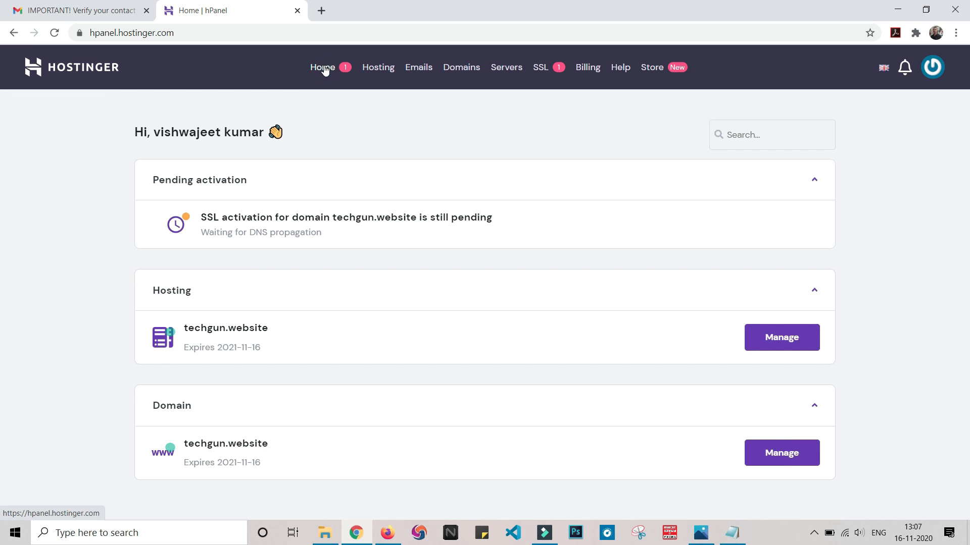
{"action": "left_click", "coordinate": [319, 71]}
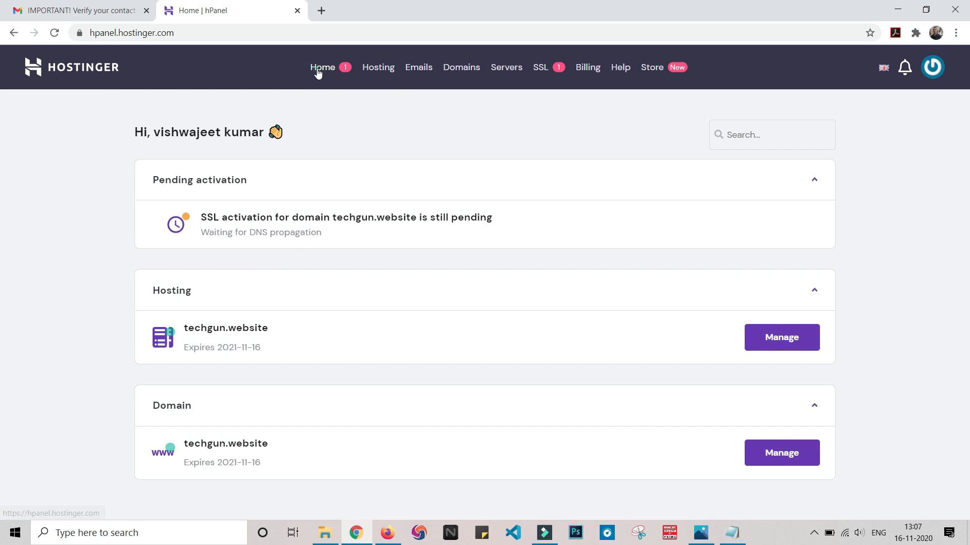
{"action": "left_click", "coordinate": [319, 74]}
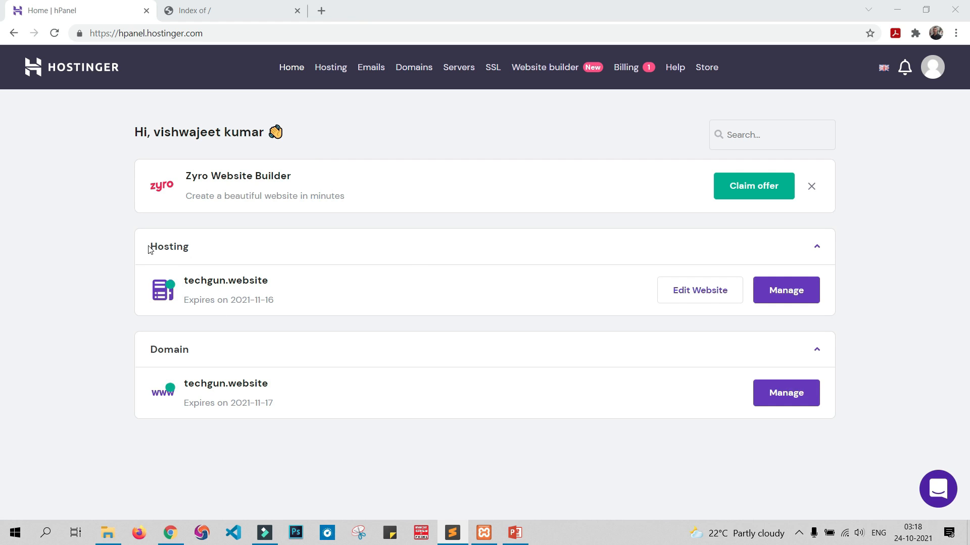
{"action": "left_click", "coordinate": [798, 293]}
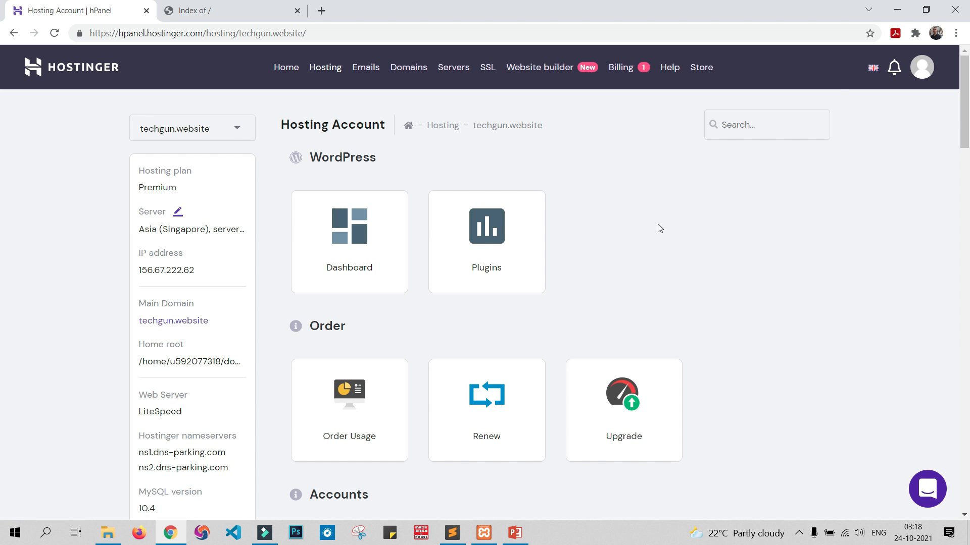
Step: Examine the email, domain, website, file, database and advanced tools available for the techgun.website hosting account
{"action": "scroll", "coordinate": [661, 238], "scroll_direction": "down", "scroll_amount": 3}
{"action": "scroll", "coordinate": [664, 245], "scroll_direction": "down", "scroll_amount": 20}
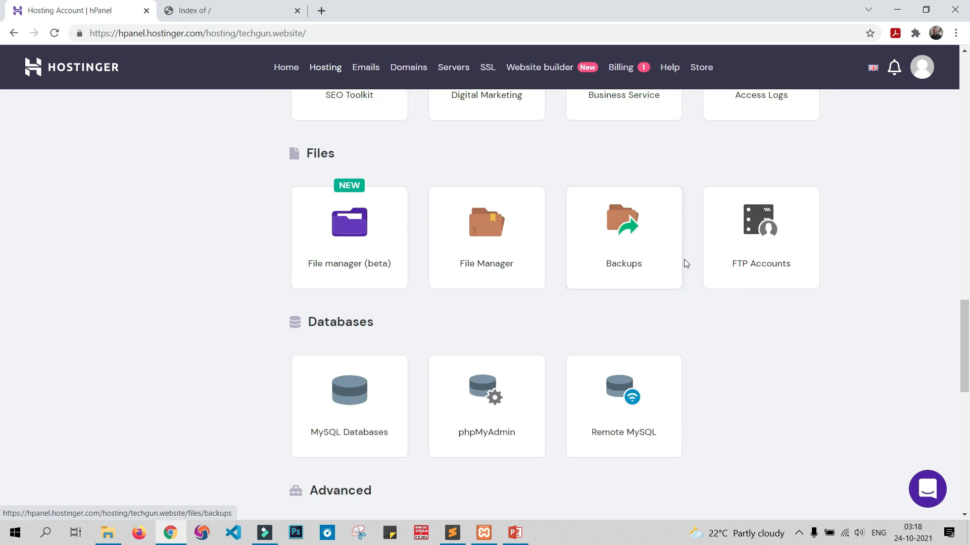
{"action": "scroll", "coordinate": [686, 268], "scroll_direction": "up", "scroll_amount": 20}
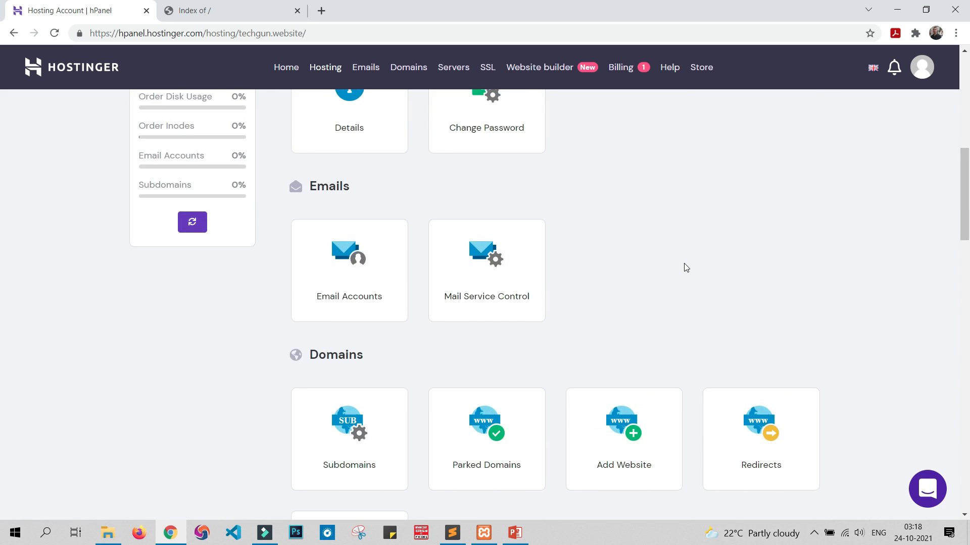
{"action": "scroll", "coordinate": [686, 268], "scroll_direction": "down", "scroll_amount": 6}
{"action": "scroll", "coordinate": [686, 268], "scroll_direction": "down", "scroll_amount": 20}
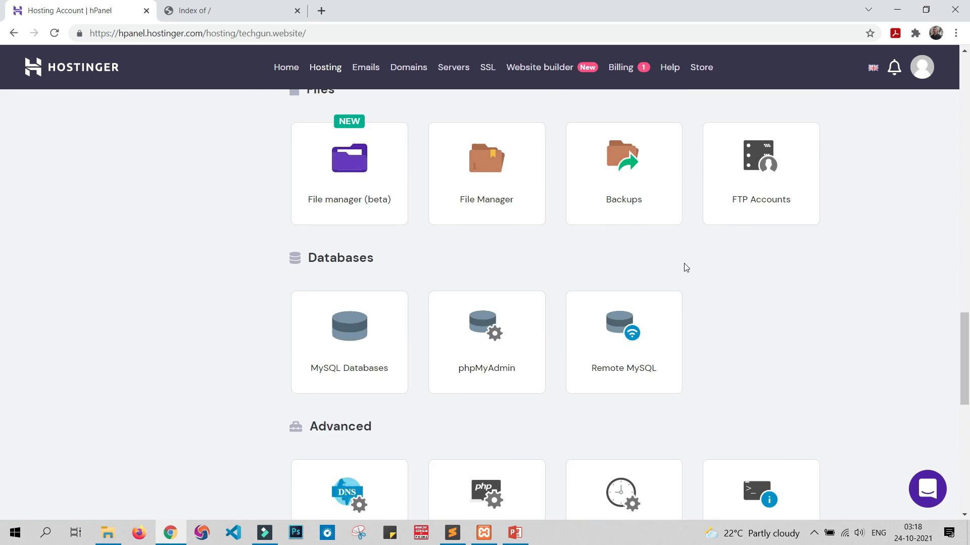
{"action": "left_click_drag", "start_coordinate": [959, 424], "coordinate": [949, 68]}
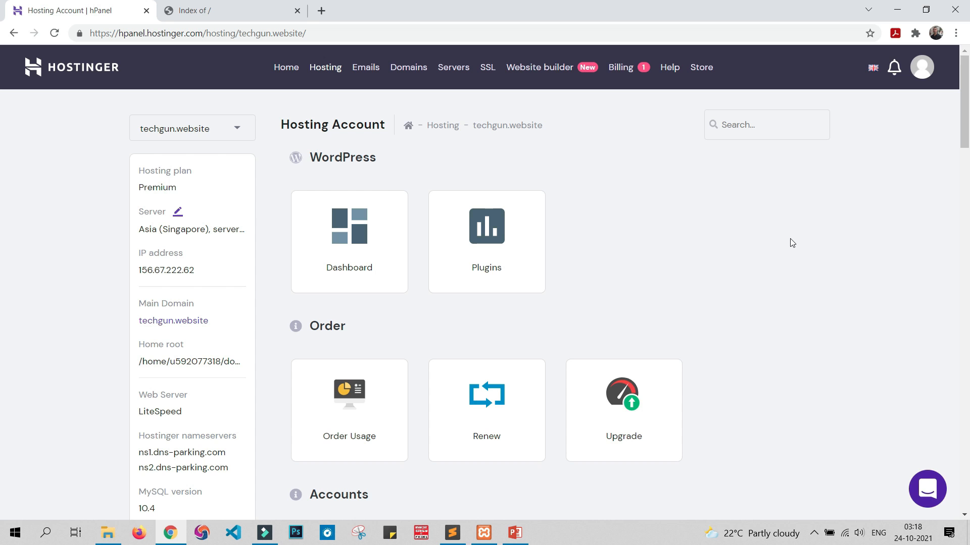
Step: Open the Auto Installer from the Website tools and start a WordPress installation for techgun.website
{"action": "scroll", "coordinate": [792, 242], "scroll_direction": "down", "scroll_amount": 15}
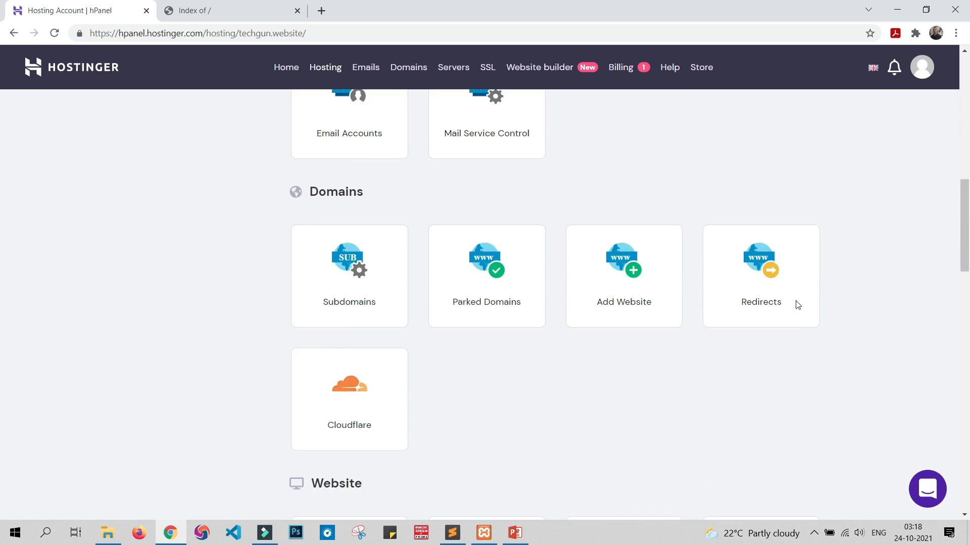
{"action": "scroll", "coordinate": [495, 263], "scroll_direction": "down", "scroll_amount": 1}
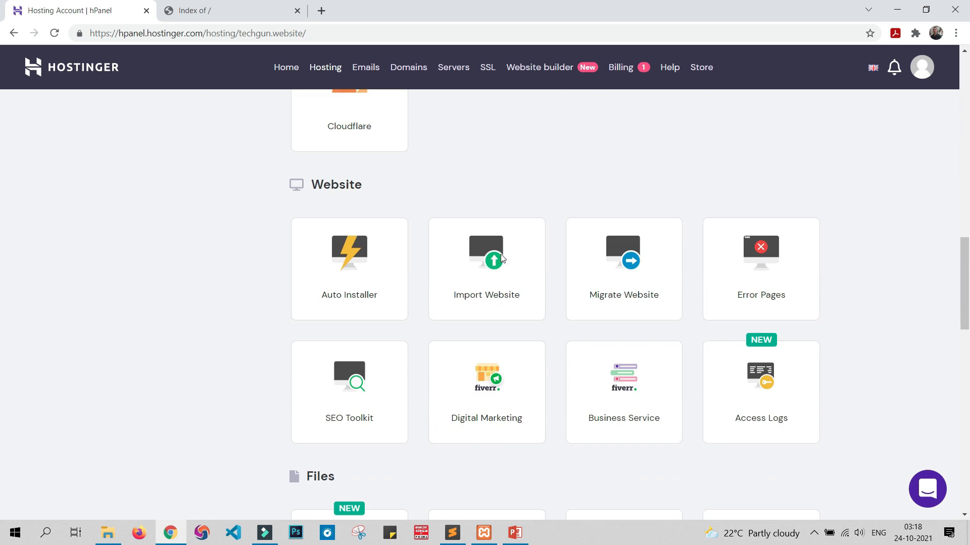
{"action": "double_click", "coordinate": [321, 179]}
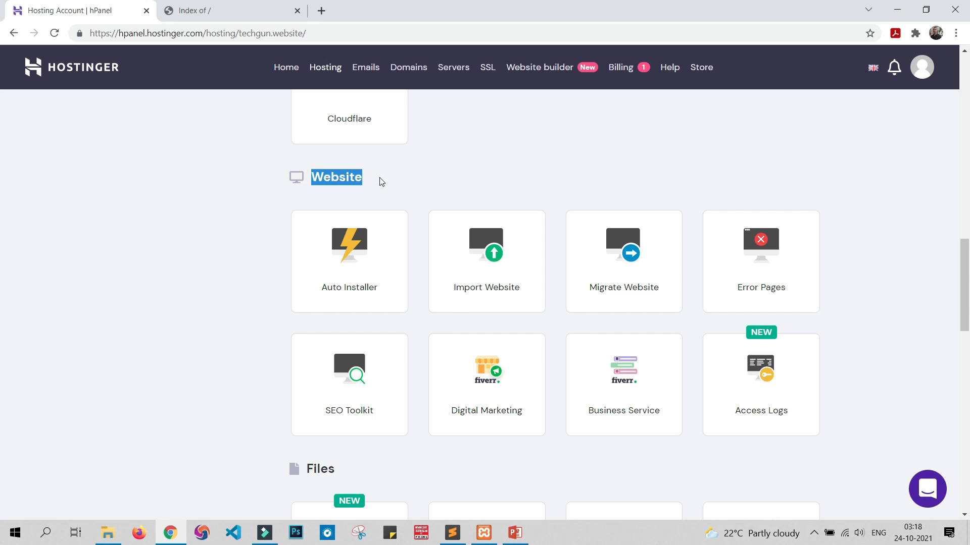
{"action": "left_click", "coordinate": [250, 261]}
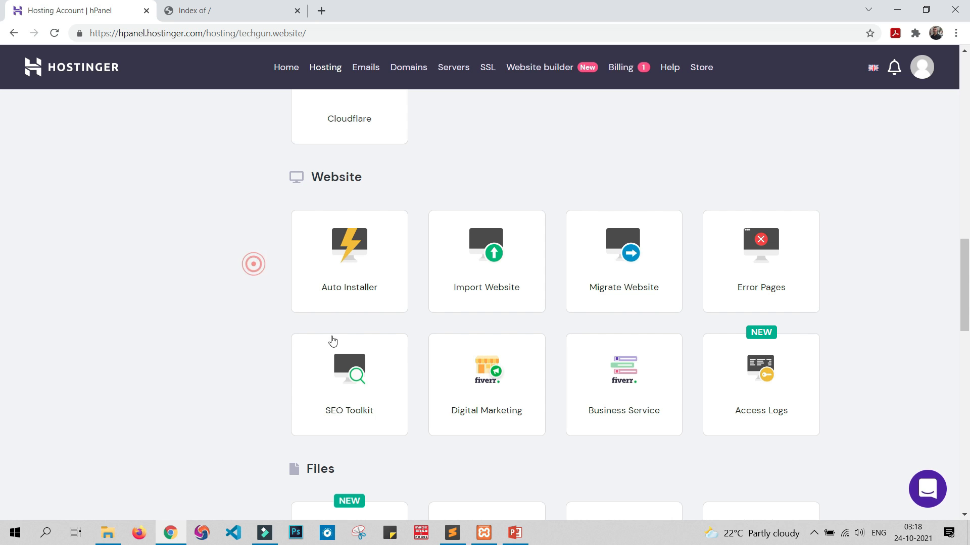
{"action": "left_click", "coordinate": [336, 261]}
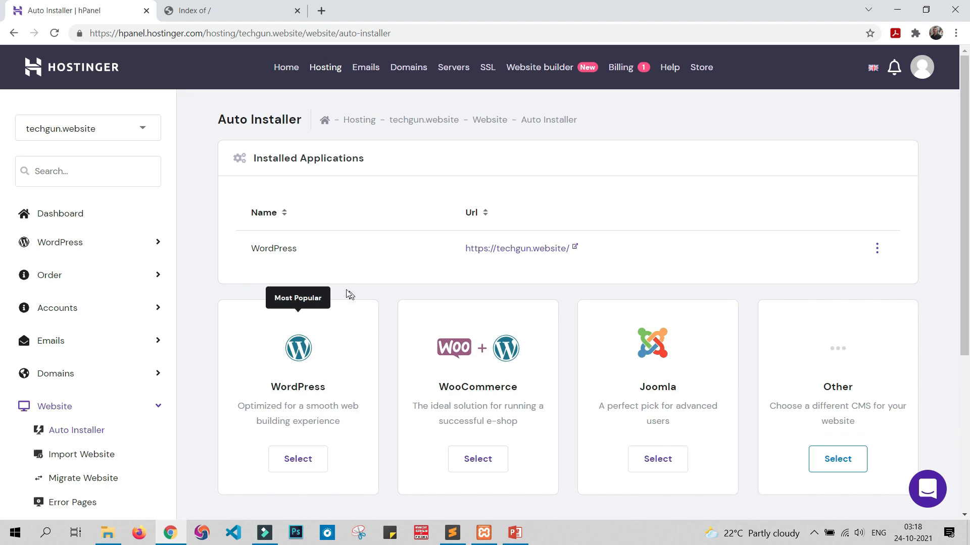
{"action": "scroll", "coordinate": [386, 245], "scroll_direction": "down", "scroll_amount": 1}
{"action": "scroll", "coordinate": [386, 245], "scroll_direction": "down", "scroll_amount": 3}
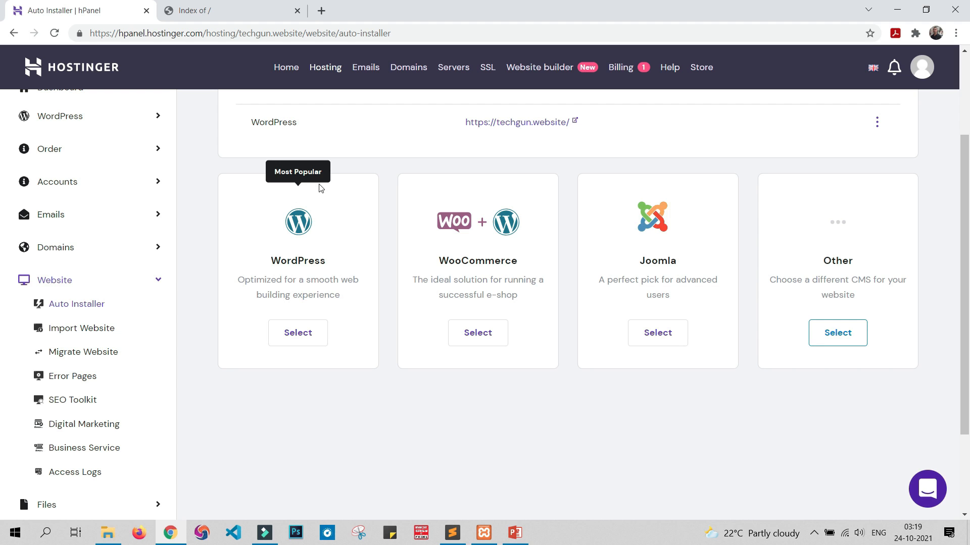
{"action": "left_click", "coordinate": [304, 340]}
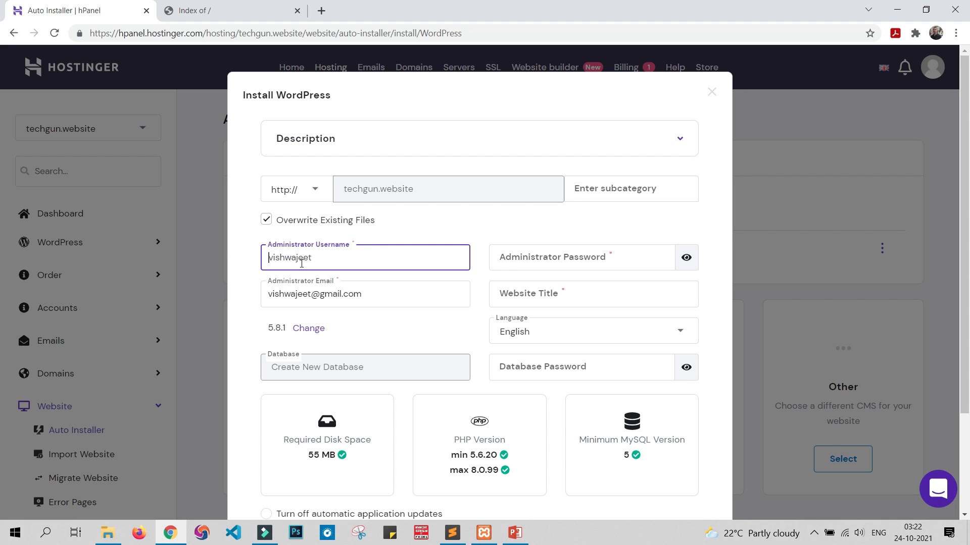
Step: Enter the administrator password in the WordPress installation form and review the administrator username and email
{"action": "left_click", "coordinate": [544, 259]}
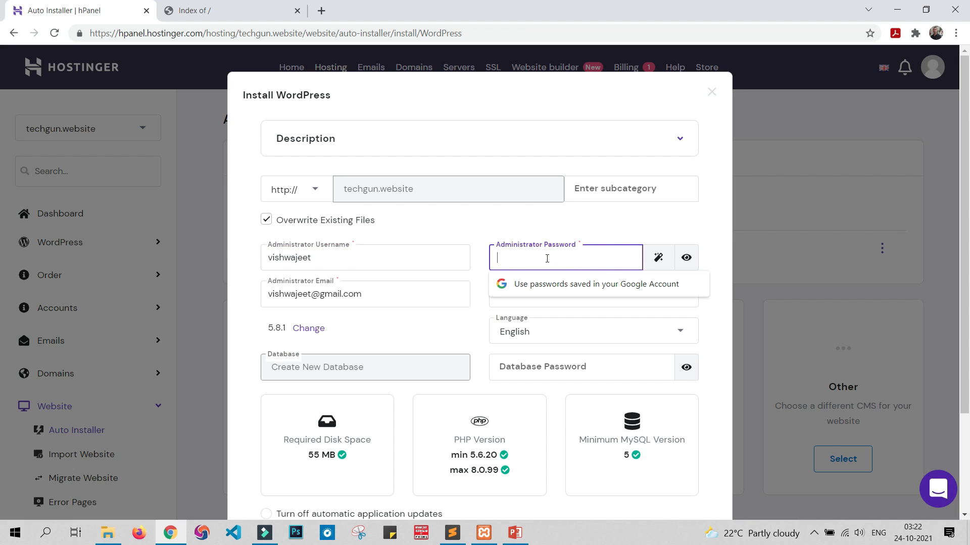
{"action": "type", "text": "123"}
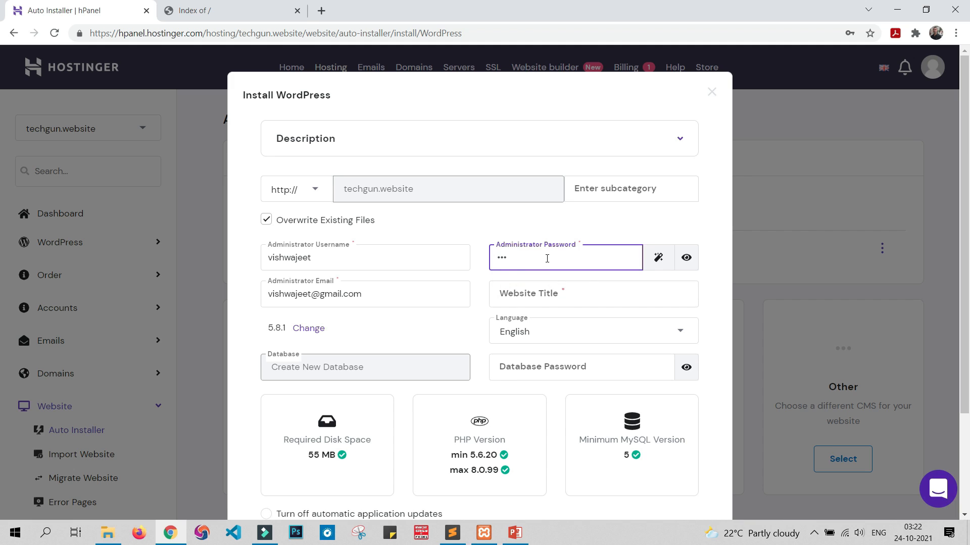
{"action": "type", "text": "•••••••••"}
{"action": "left_click_drag", "start_coordinate": [316, 258], "coordinate": [254, 258]}
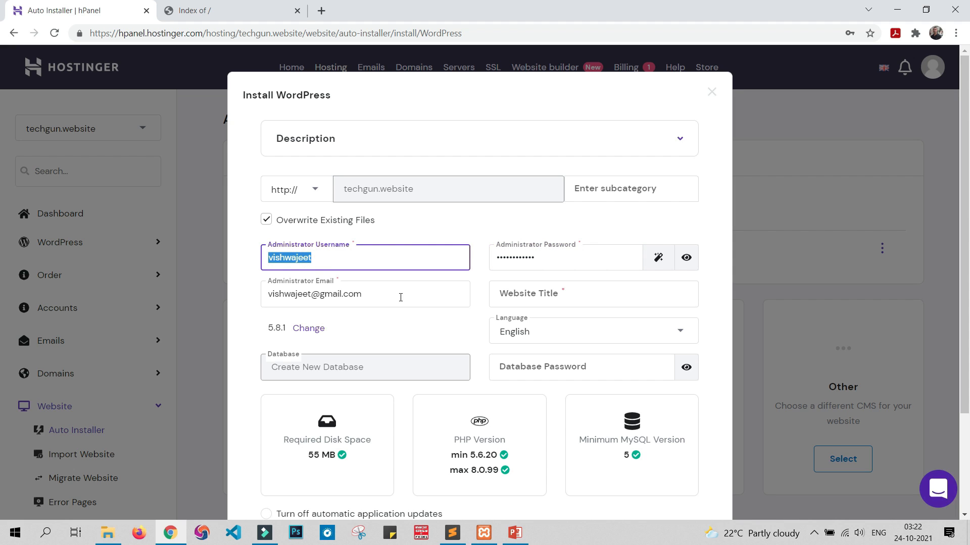
{"action": "left_click_drag", "start_coordinate": [401, 298], "coordinate": [240, 303]}
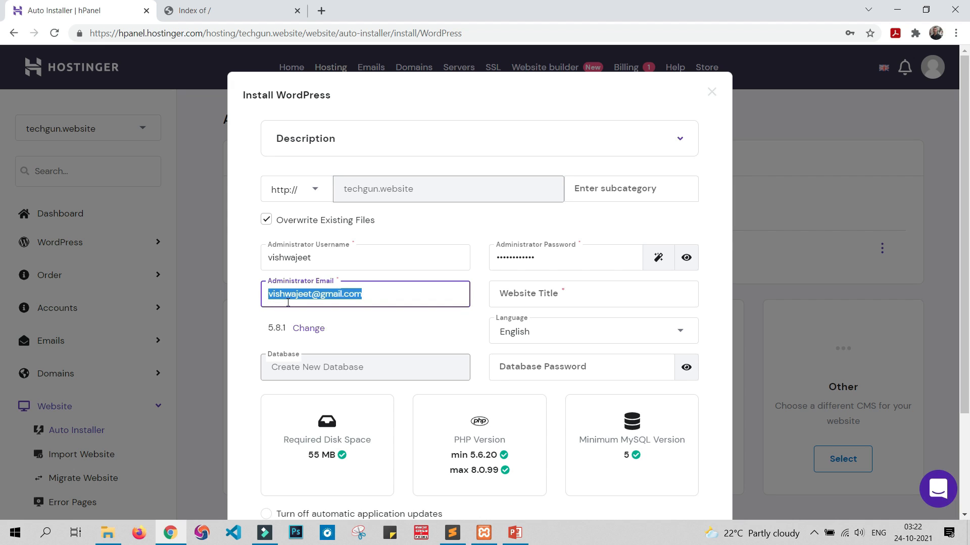
{"action": "left_click", "coordinate": [249, 289]}
Step: Set the website title to Tech Gun and install WordPress on techgun.website, keeping updates limited to minor versions
{"action": "left_click", "coordinate": [531, 293]}
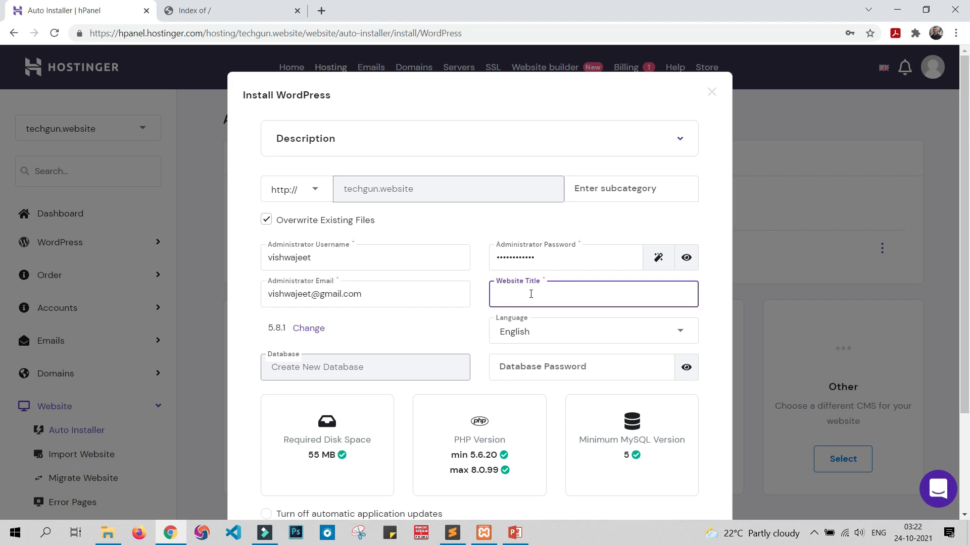
{"action": "type", "text": "Tech Gun"}
{"action": "scroll", "coordinate": [508, 326], "scroll_direction": "down", "scroll_amount": 3}
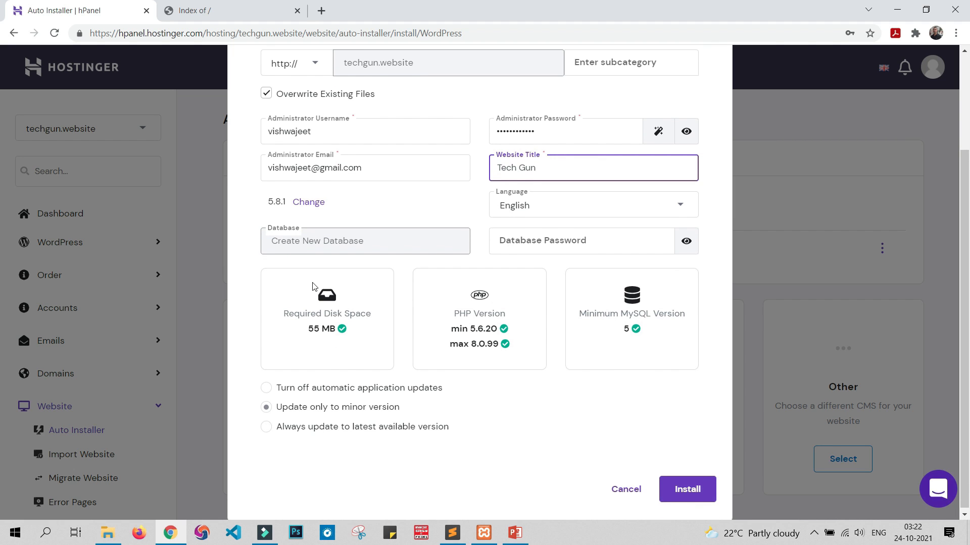
{"action": "scroll", "coordinate": [610, 427], "scroll_direction": "down", "scroll_amount": 1}
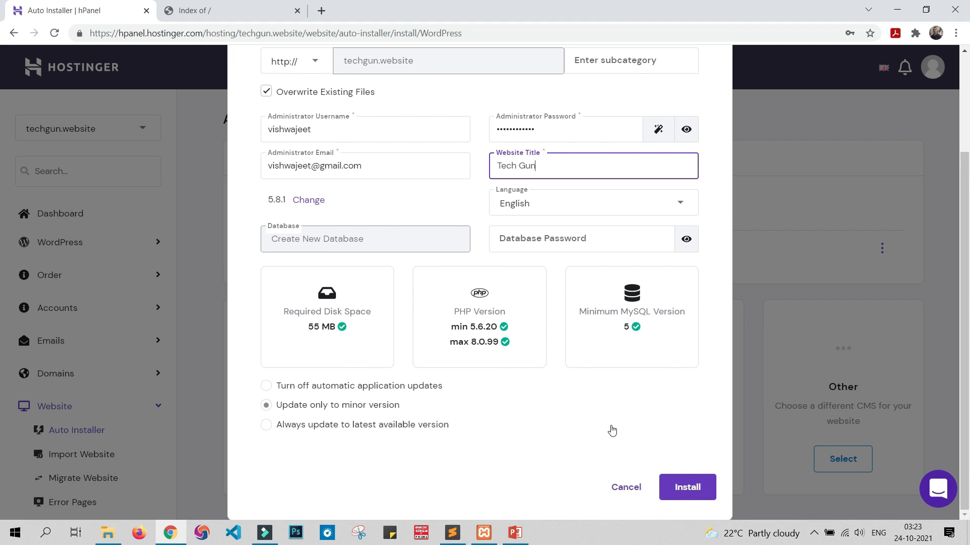
{"action": "left_click", "coordinate": [680, 490]}
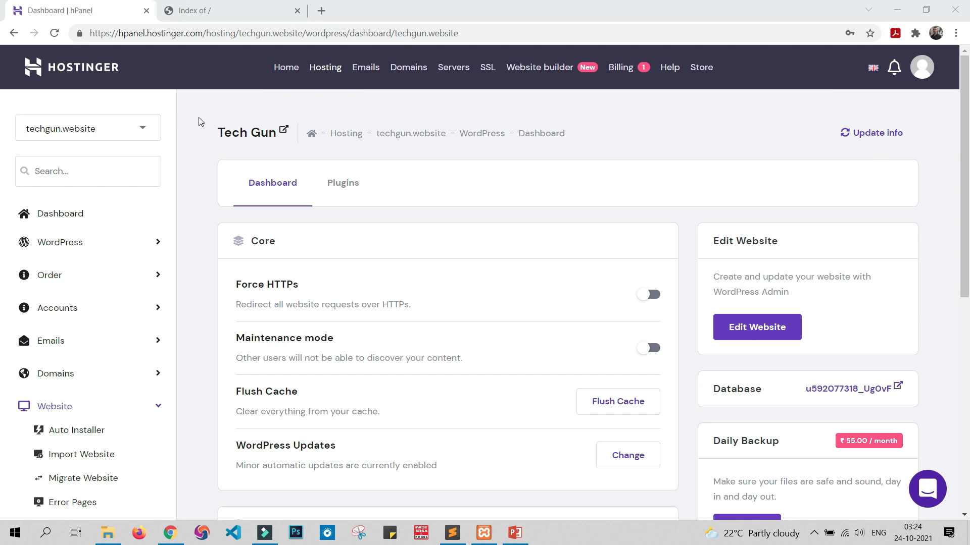
Step: Return to the techgun.website hosting account page and open its WordPress dashboard
{"action": "left_click", "coordinate": [49, 217]}
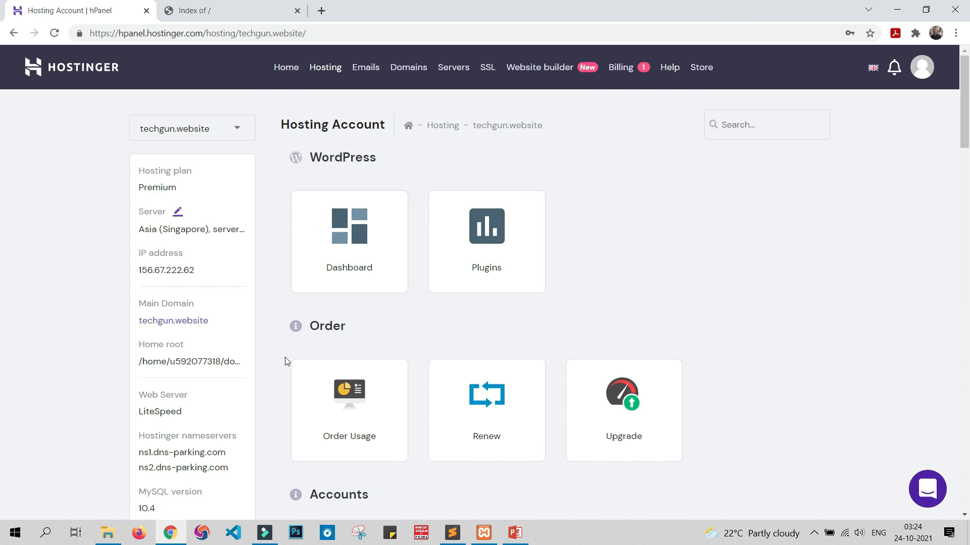
{"action": "scroll", "coordinate": [777, 264], "scroll_direction": "down", "scroll_amount": 5}
{"action": "scroll", "coordinate": [776, 264], "scroll_direction": "up", "scroll_amount": 5}
{"action": "left_click", "coordinate": [346, 259]}
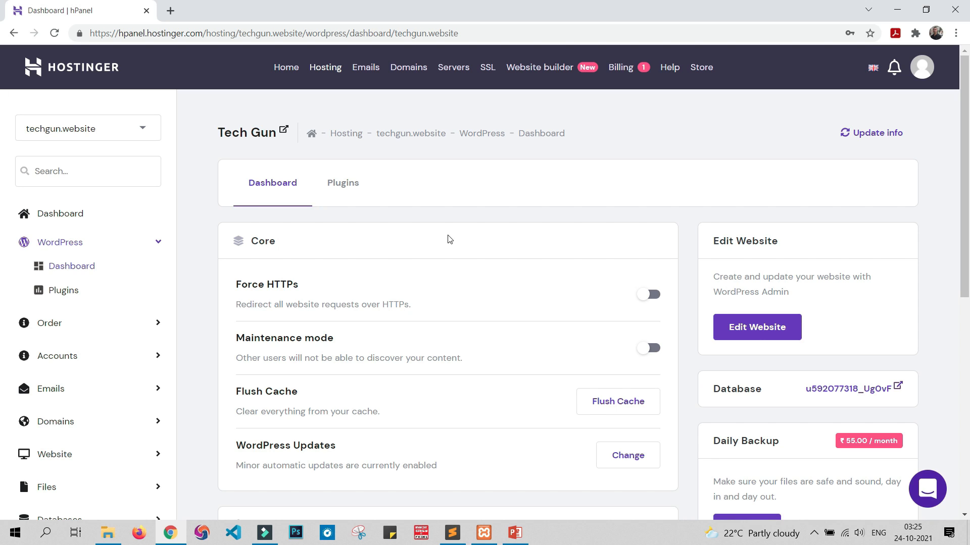
{"action": "left_click", "coordinate": [260, 138], "text": "ctrl"}
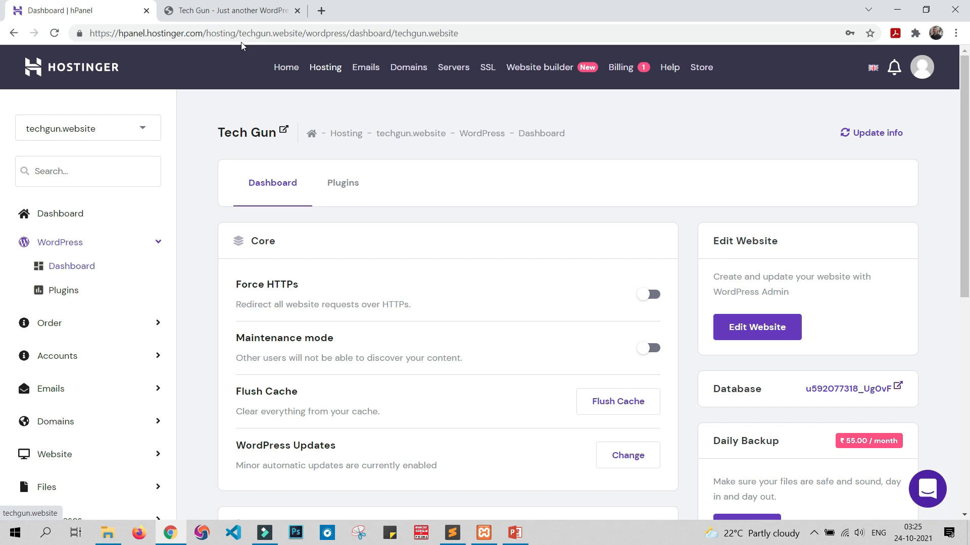
{"action": "left_click", "coordinate": [237, 12]}
{"action": "left_click", "coordinate": [284, 33]}
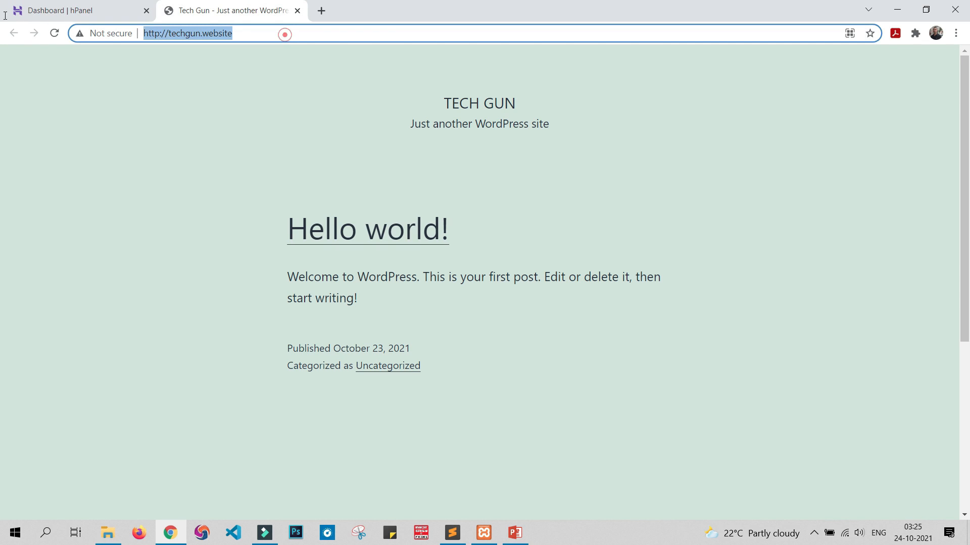
{"action": "key", "text": "Return"}
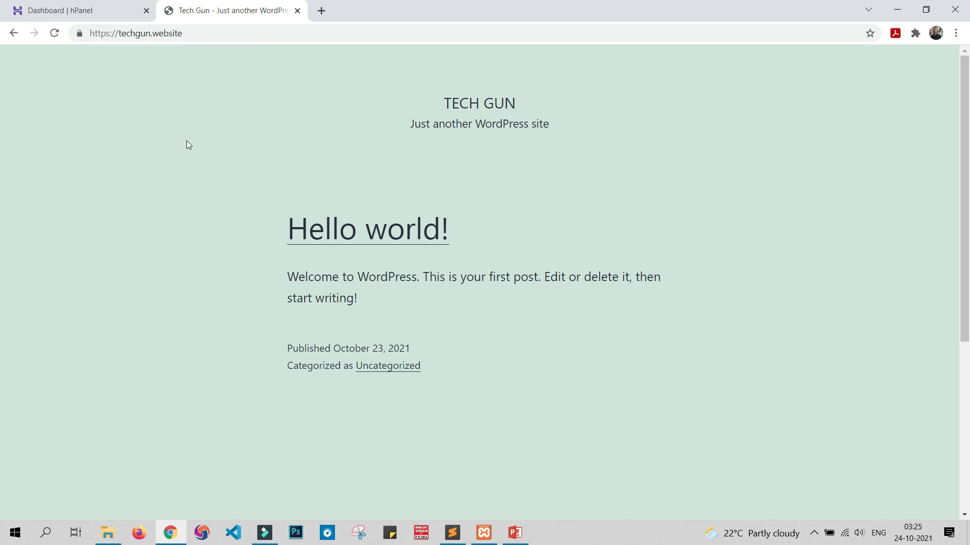
{"action": "left_click", "coordinate": [66, 8]}
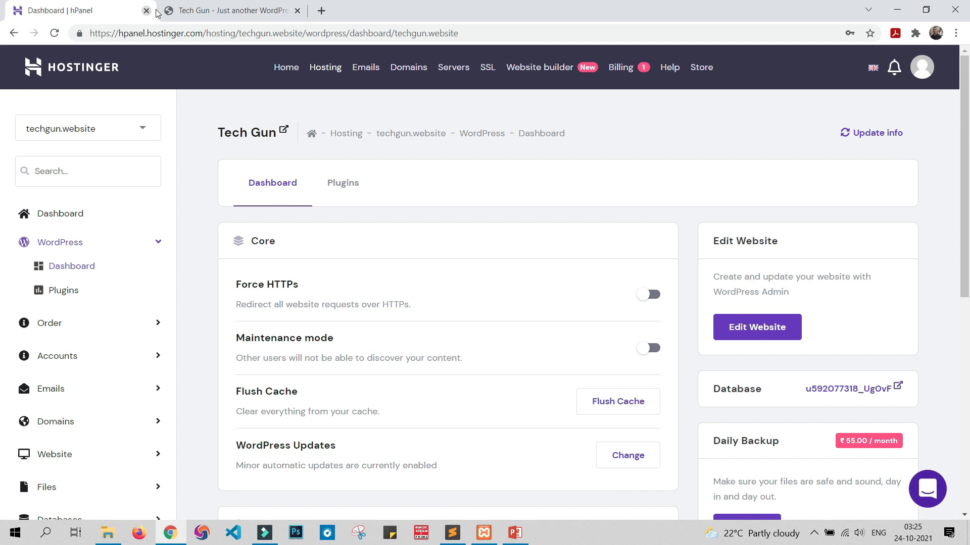
{"action": "left_click", "coordinate": [233, 10]}
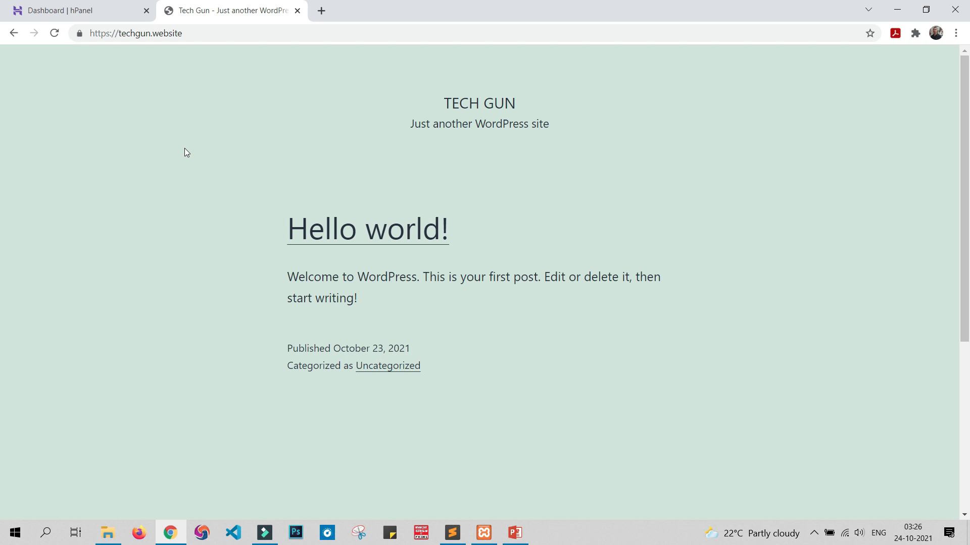
{"action": "left_click", "coordinate": [97, 7]}
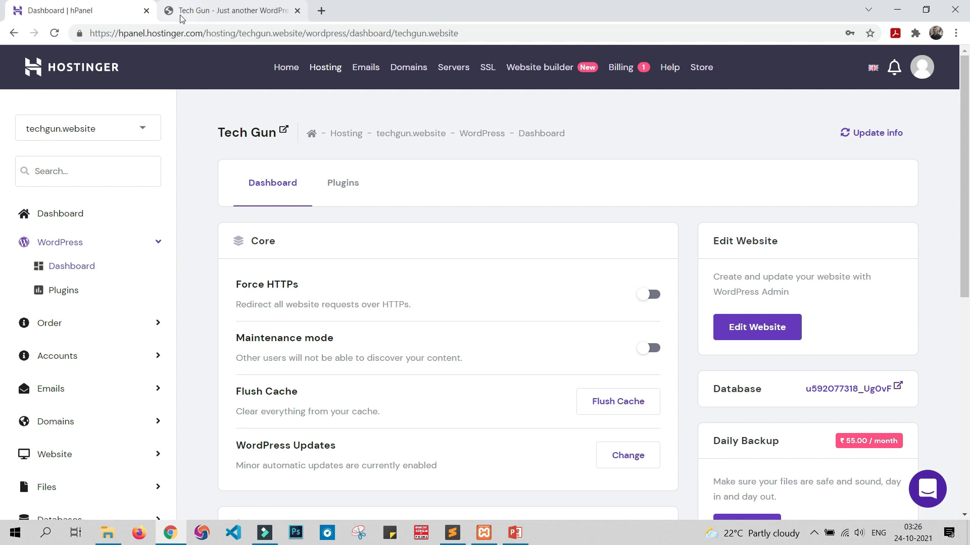
{"action": "left_click", "coordinate": [211, 10]}
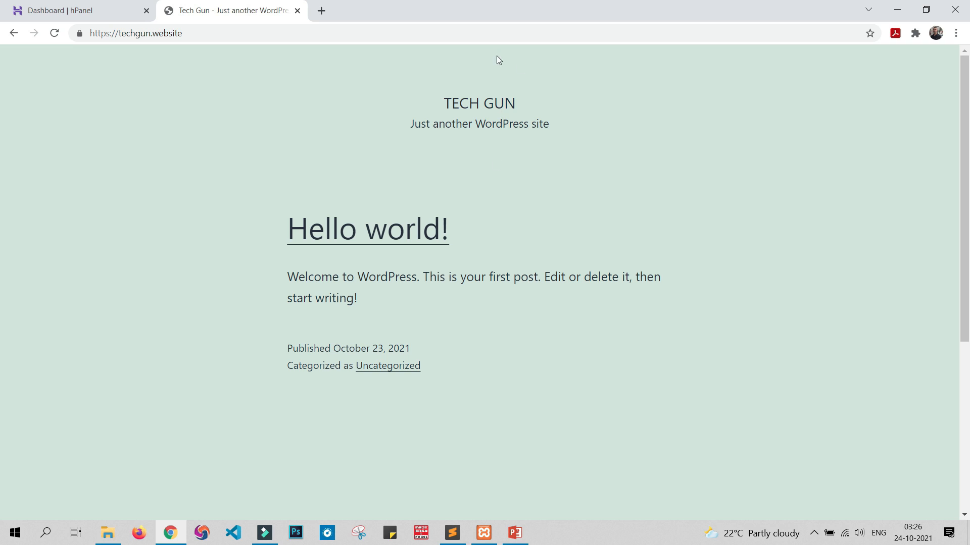
{"action": "left_click", "coordinate": [468, 34]}
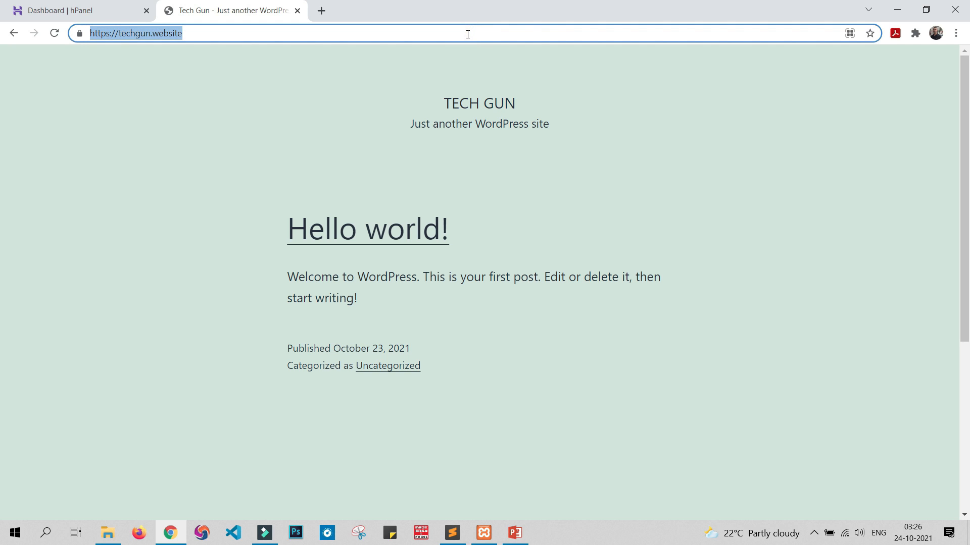
{"action": "left_click", "coordinate": [241, 35]}
{"action": "type", "text": "/"}
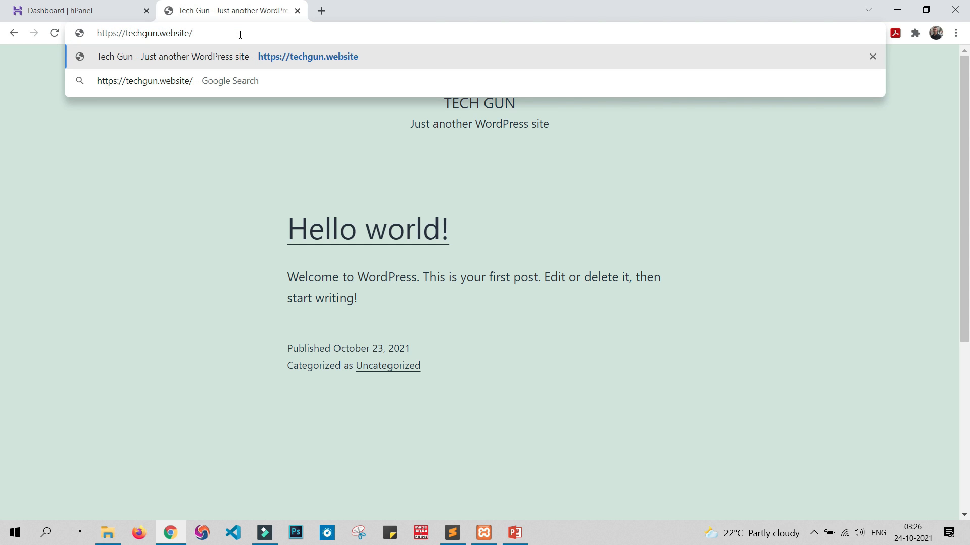
{"action": "type", "text": "wp-admin"}
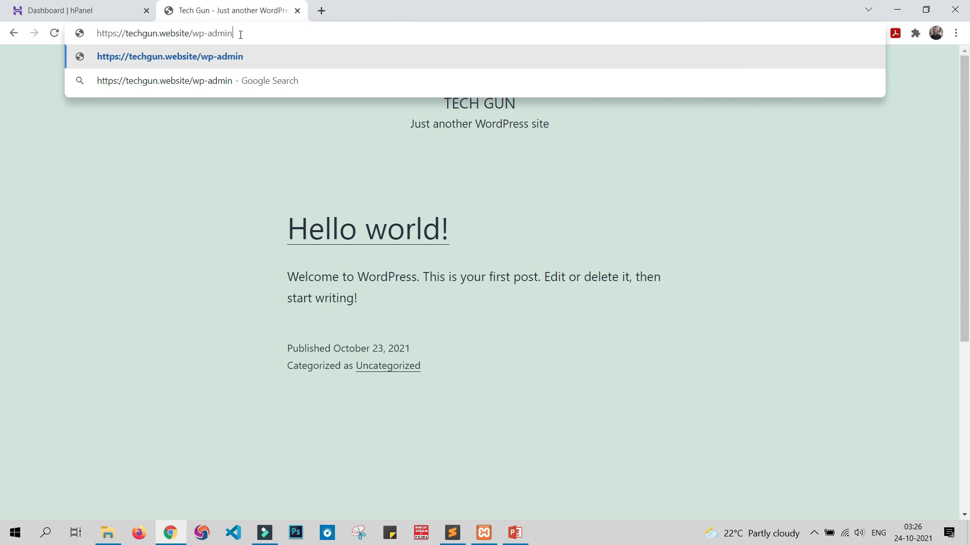
{"action": "key", "text": "Return"}
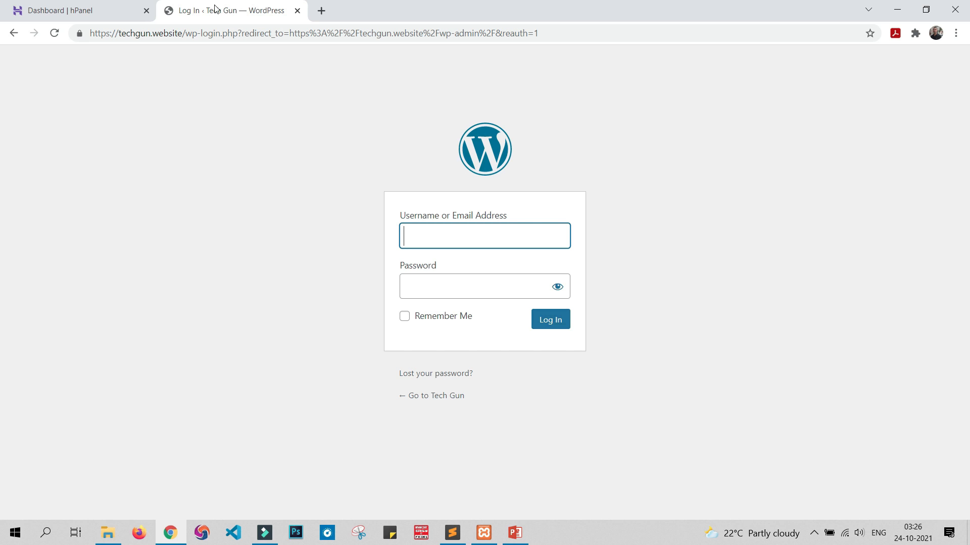
{"action": "left_click_drag", "start_coordinate": [182, 33], "coordinate": [623, 33]}
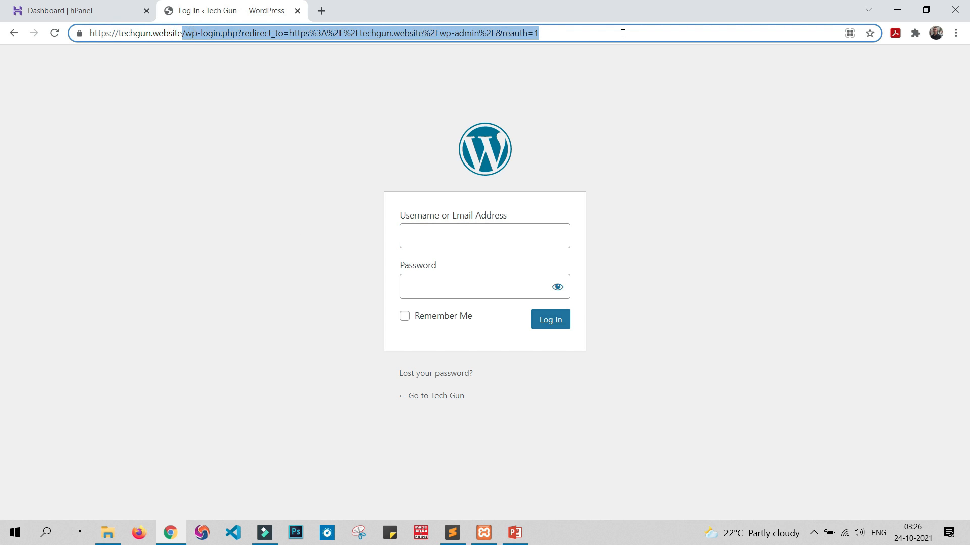
{"action": "key", "text": "BackSpace"}
{"action": "key", "text": "Return"}
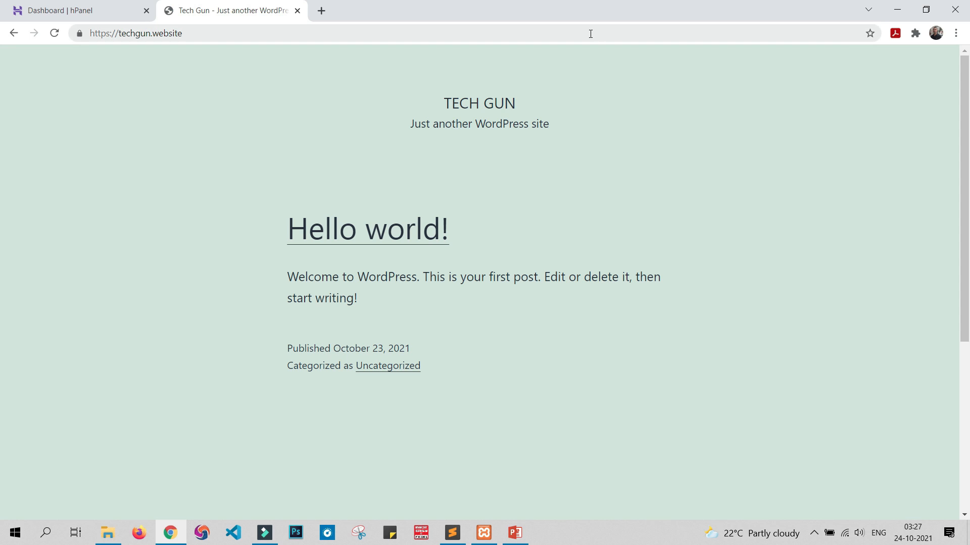
{"action": "left_click", "coordinate": [586, 33]}
{"action": "left_click", "coordinate": [466, 34]}
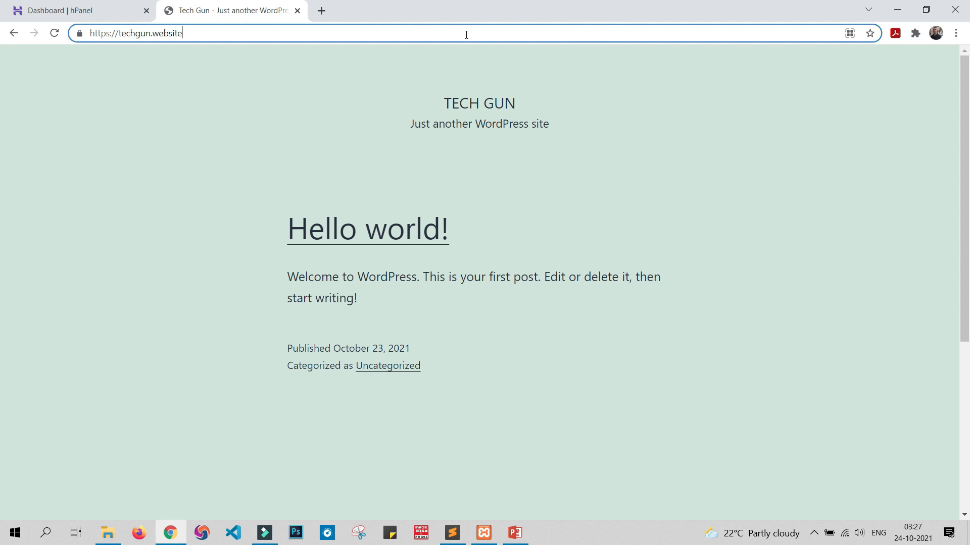
{"action": "left_click", "coordinate": [466, 35]}
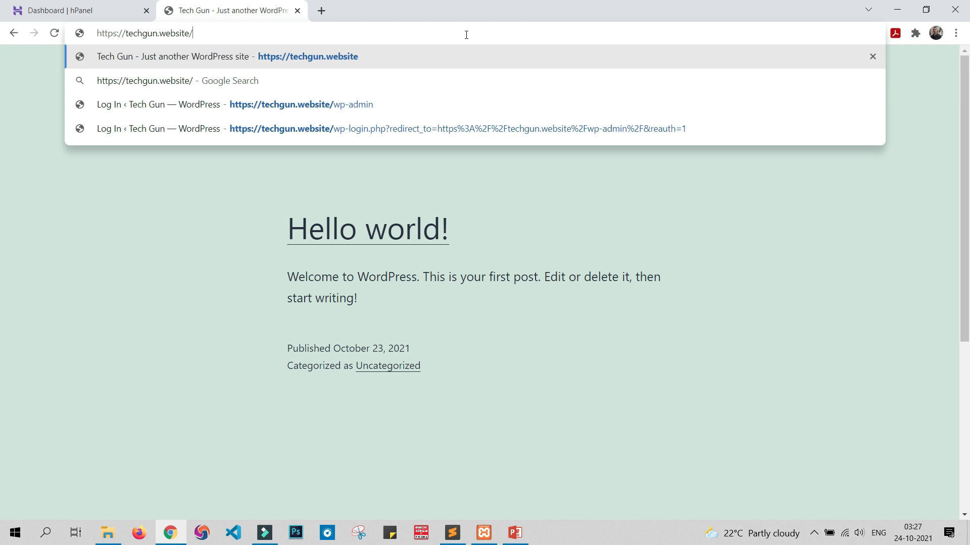
{"action": "type", "text": "wp-admi"}
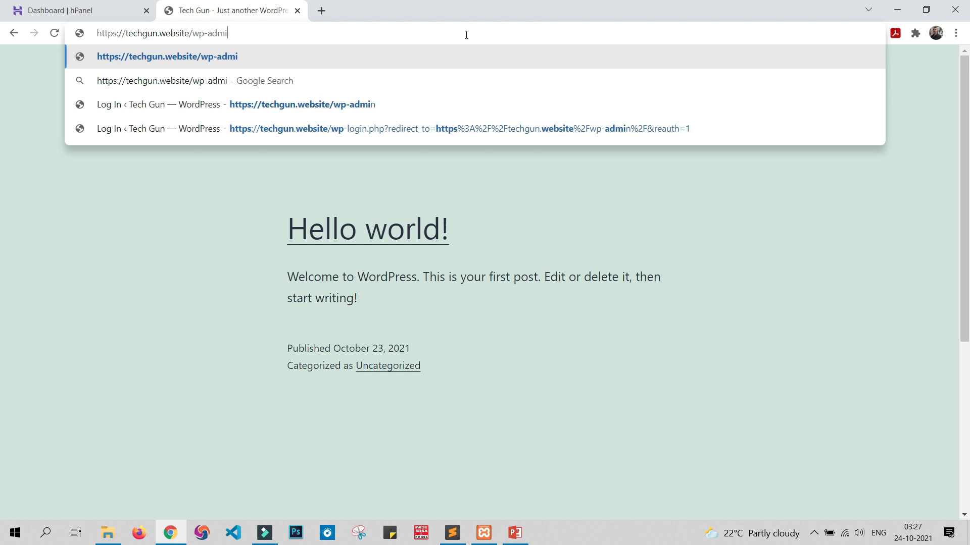
{"action": "type", "text": "n"}
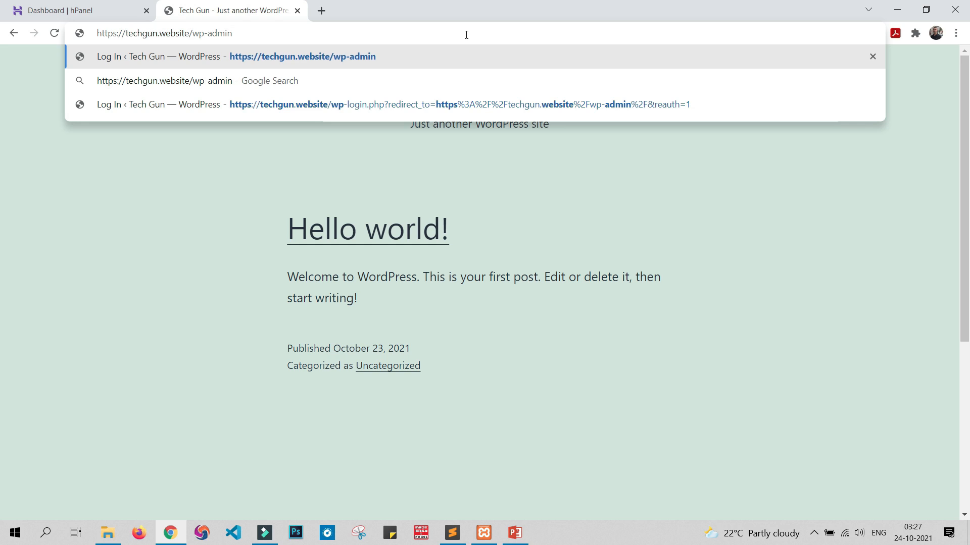
{"action": "key", "text": "Return"}
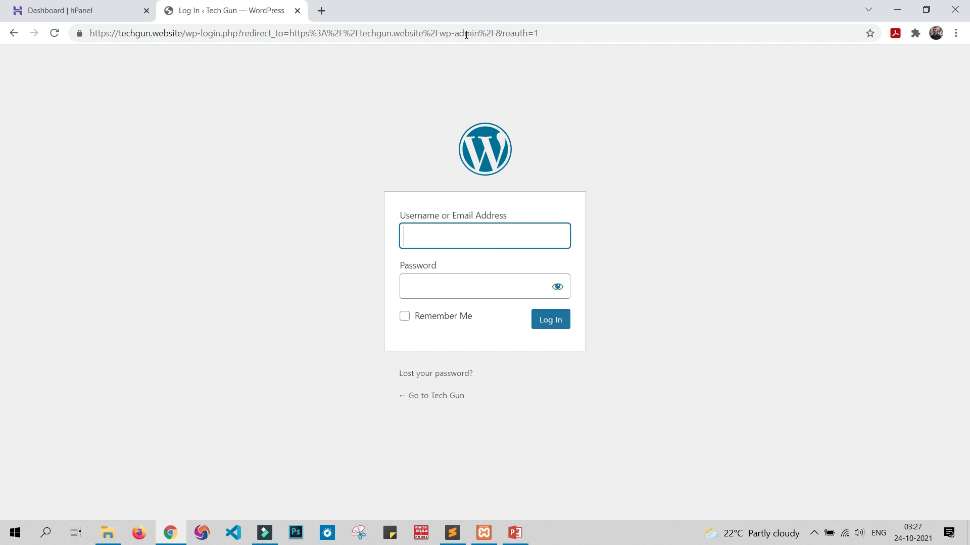
Step: Log in to the Tech Gun WordPress admin with the account username and password
{"action": "left_click", "coordinate": [633, 252]}
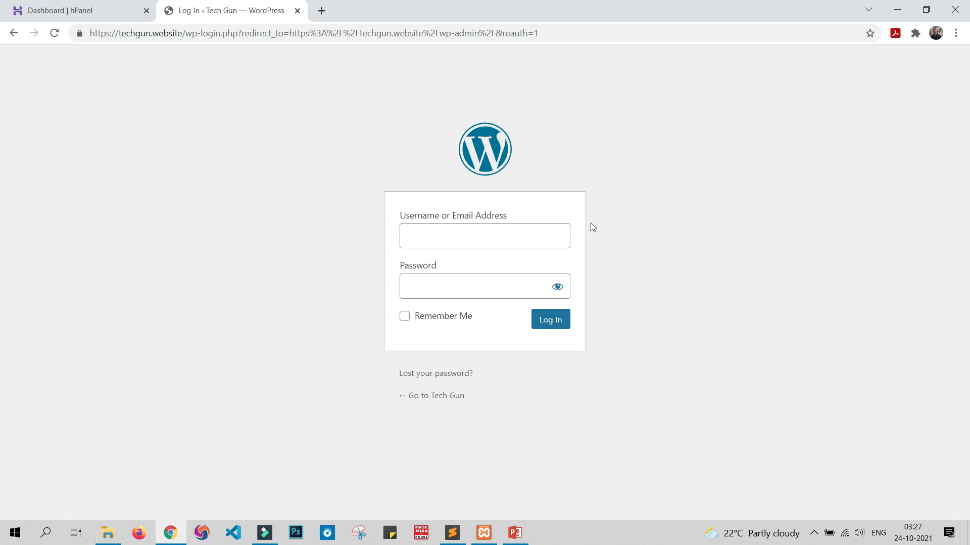
{"action": "left_click", "coordinate": [553, 232]}
{"action": "type", "text": "vishwajeet"}
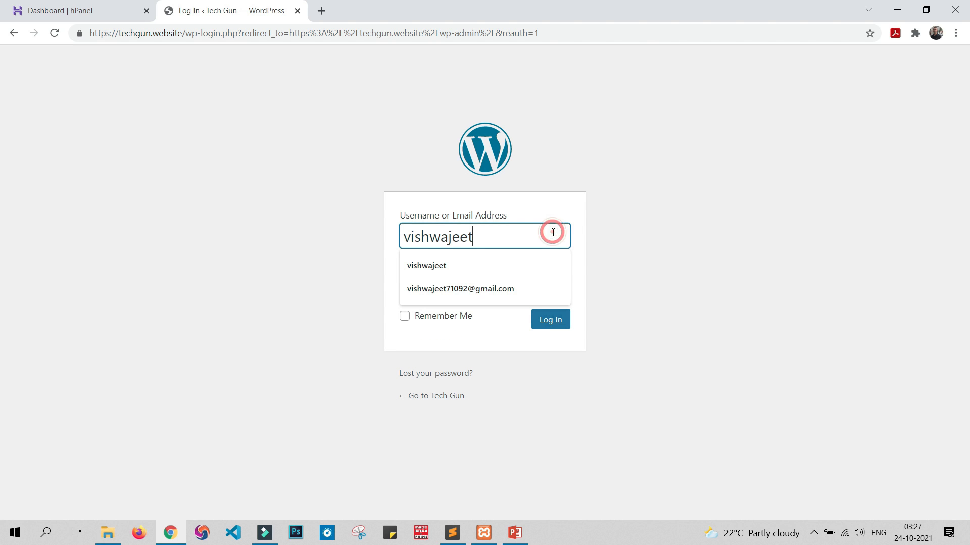
{"action": "left_click", "coordinate": [668, 249]}
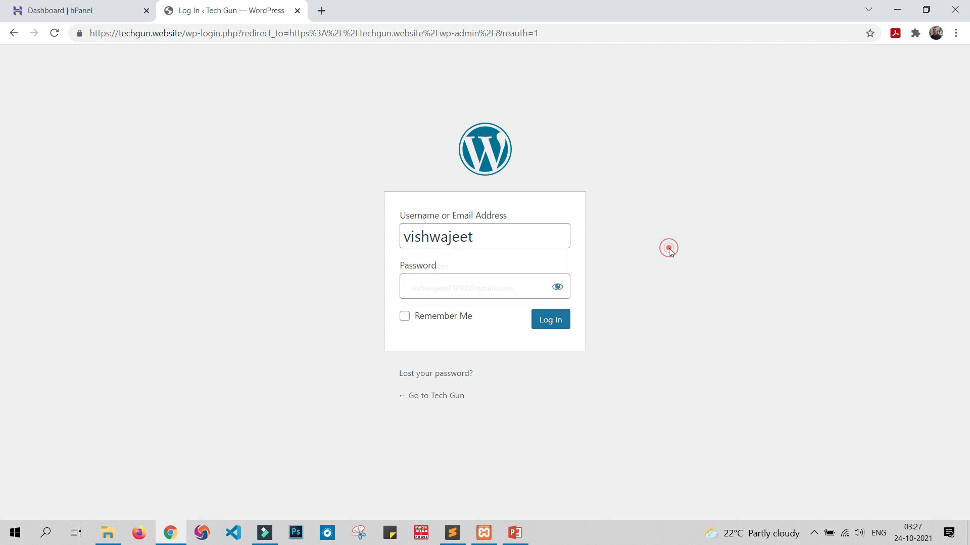
{"action": "left_click", "coordinate": [428, 291]}
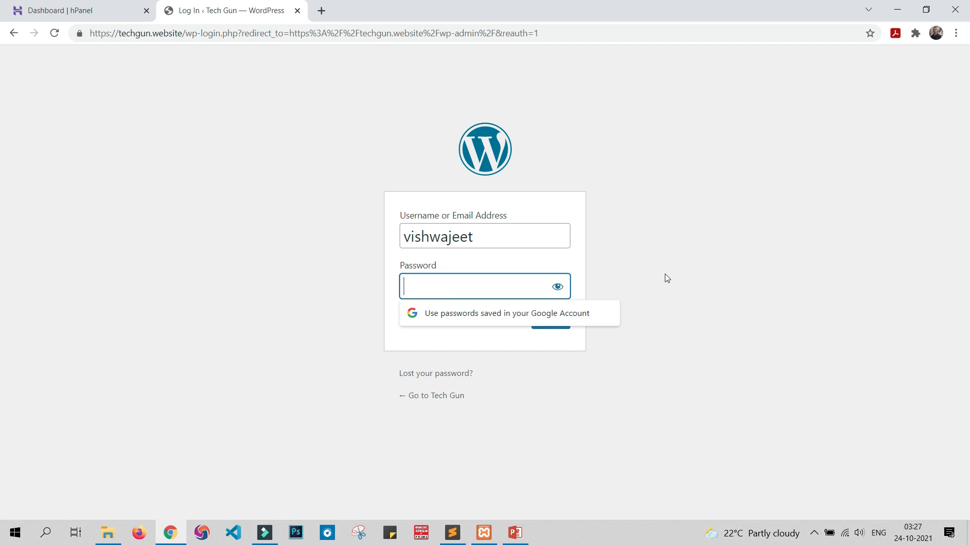
{"action": "type", "text": "*****"}
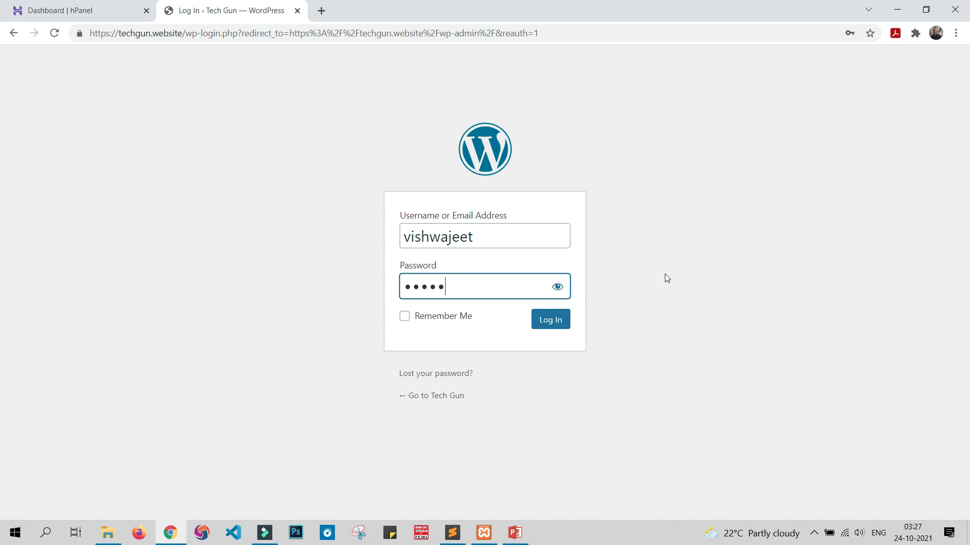
{"action": "type", "text": "*******"}
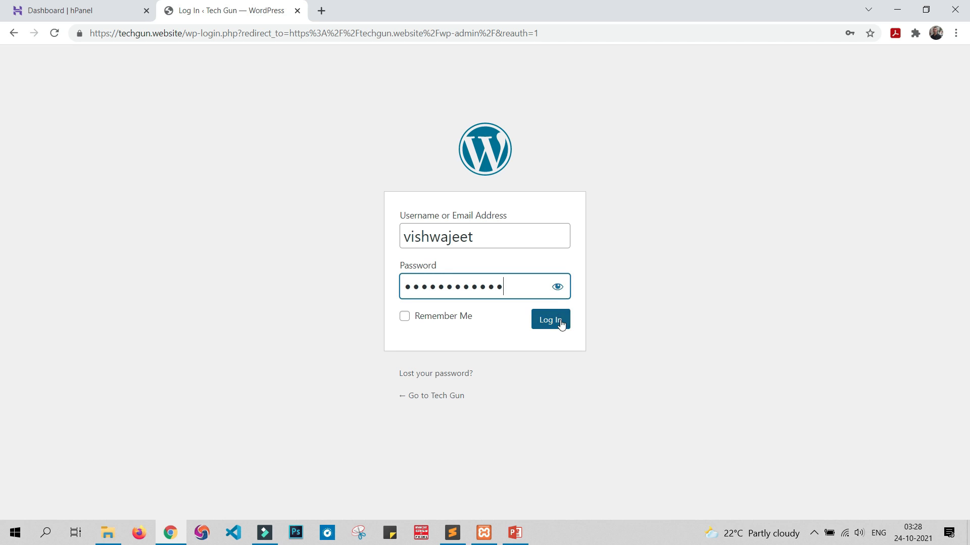
{"action": "left_click", "coordinate": [561, 323]}
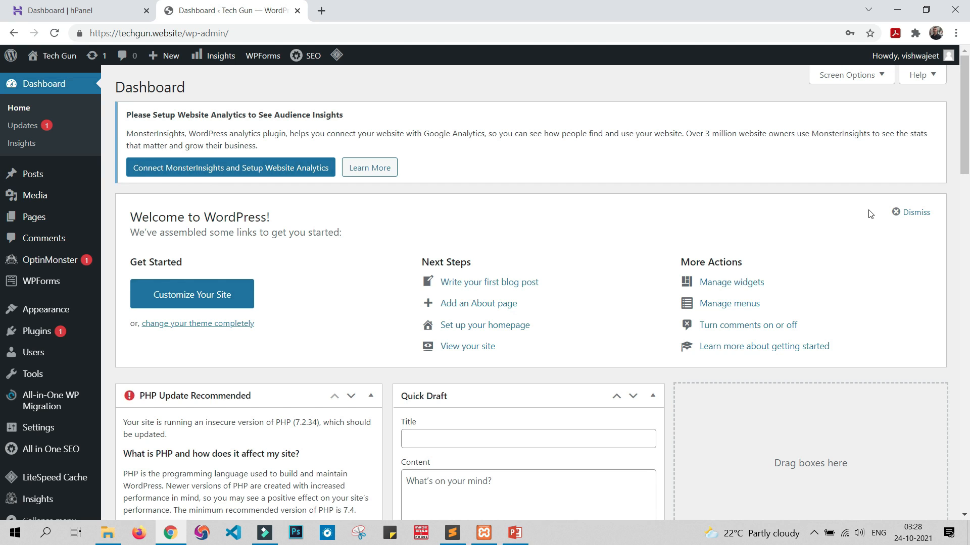
Step: Close the Hostinger hPanel page and open the Tech Gun site in a separate tab from the WordPress dashboard
{"action": "left_click", "coordinate": [40, 8]}
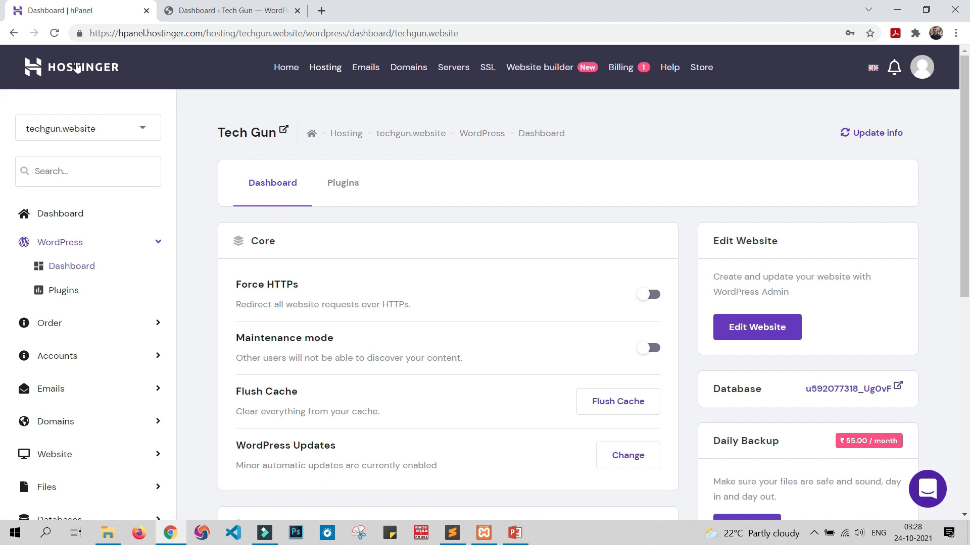
{"action": "left_click", "coordinate": [146, 11]}
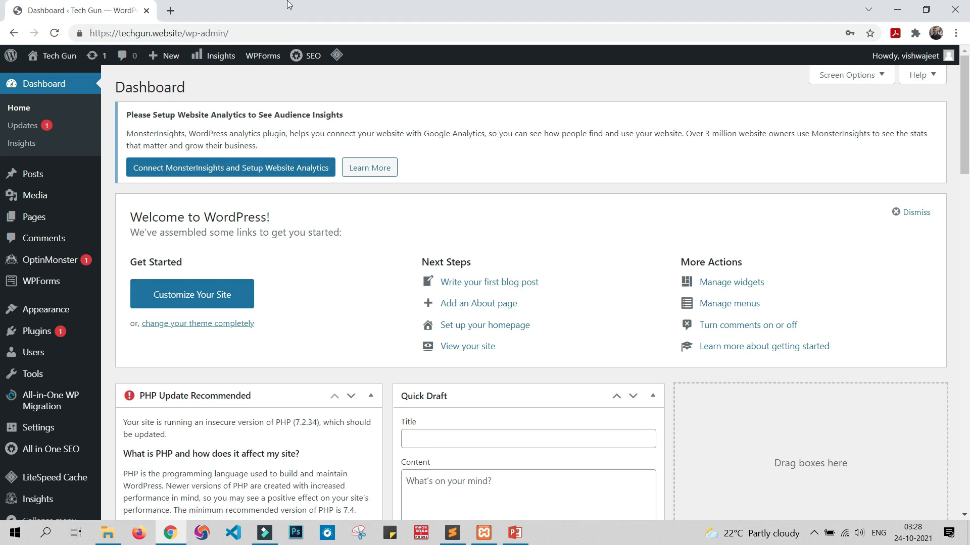
{"action": "mouse_move", "coordinate": [49, 59]}
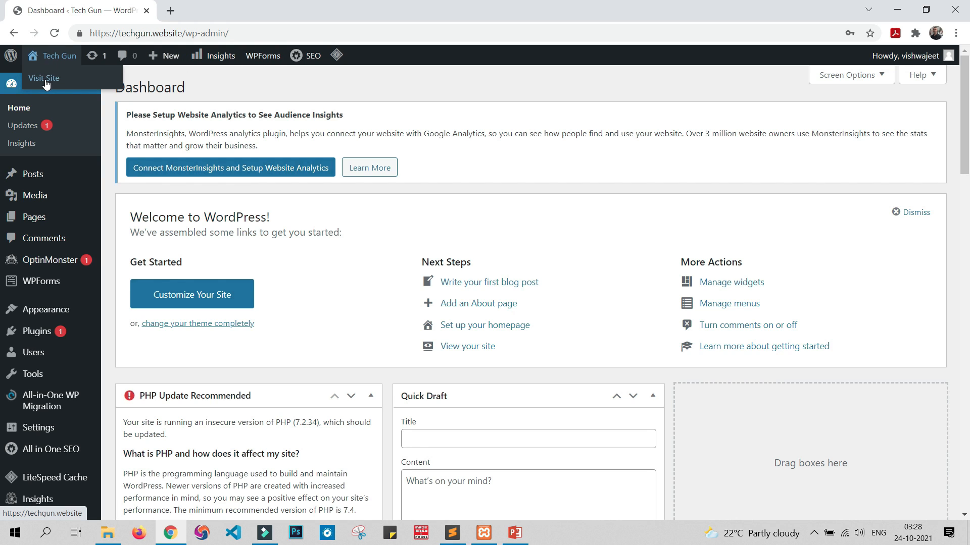
{"action": "left_click", "coordinate": [44, 80]}
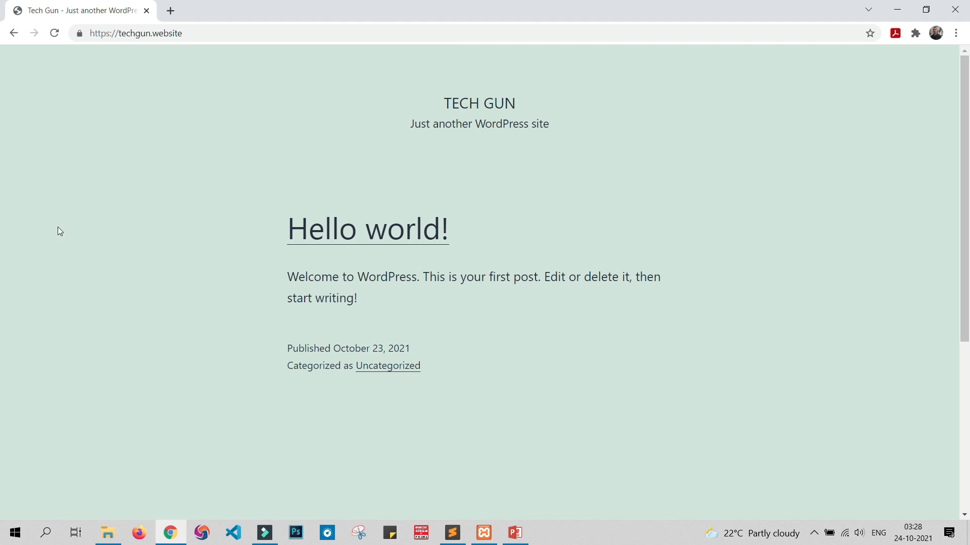
{"action": "left_click", "coordinate": [13, 36]}
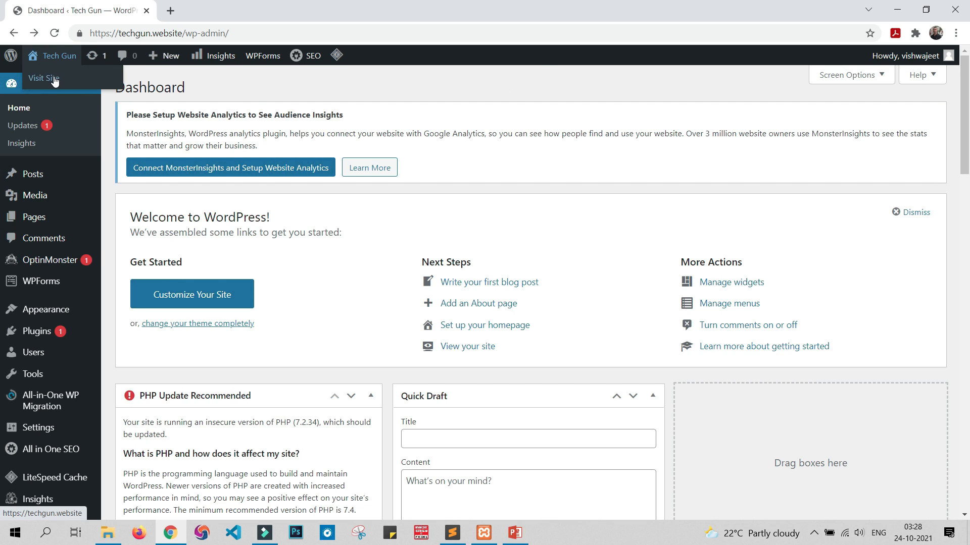
{"action": "middle_click", "coordinate": [54, 79]}
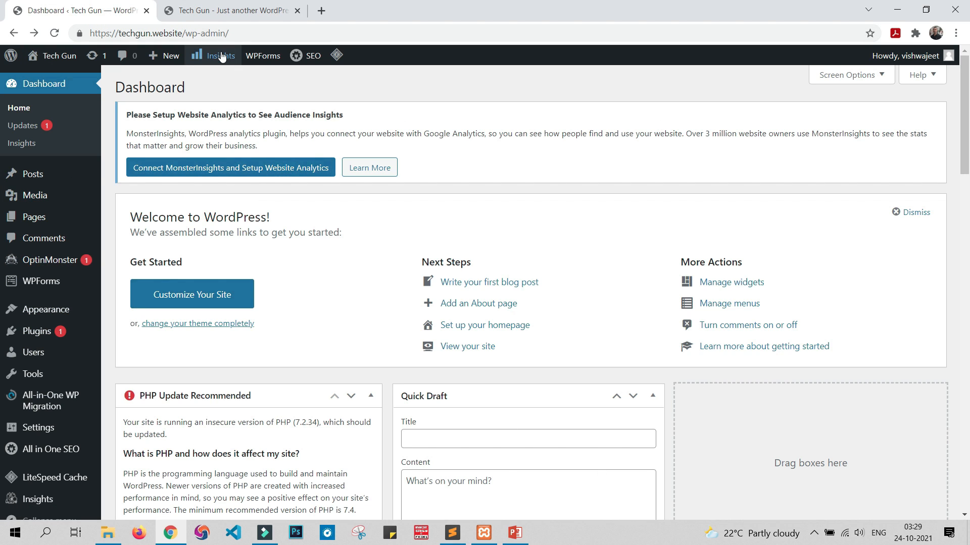
{"action": "left_click", "coordinate": [235, 4]}
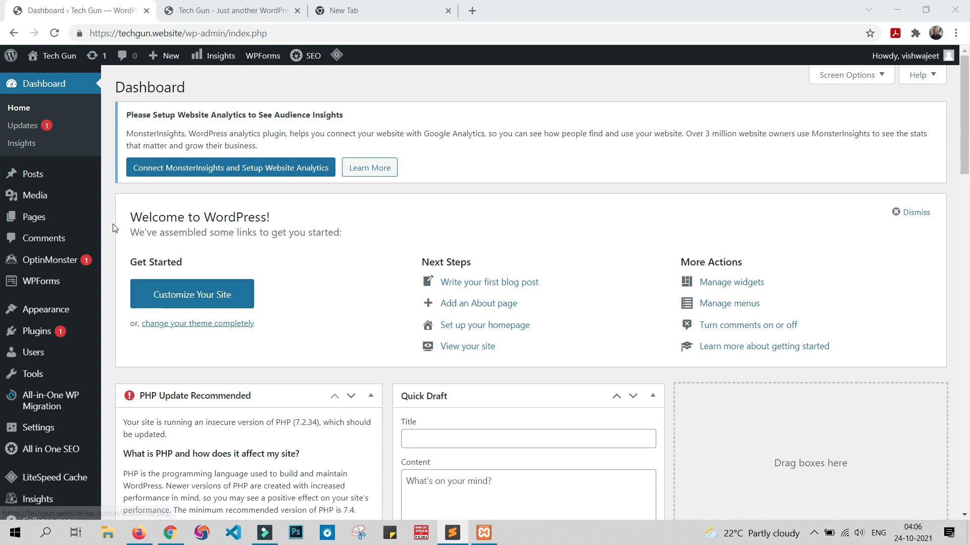
Step: Open the installed themes page in the WordPress admin and check the live site's current design
{"action": "mouse_move", "coordinate": [45, 310]}
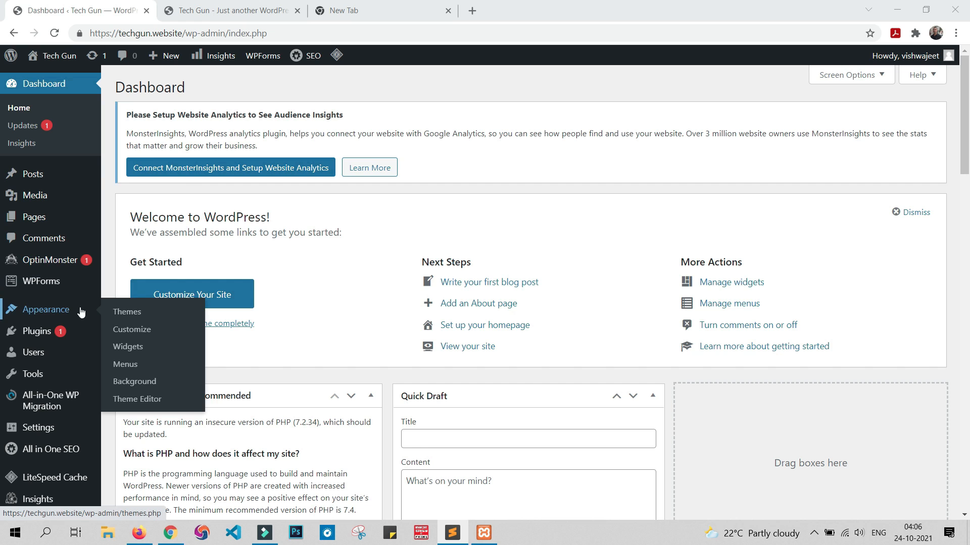
{"action": "left_click", "coordinate": [120, 315]}
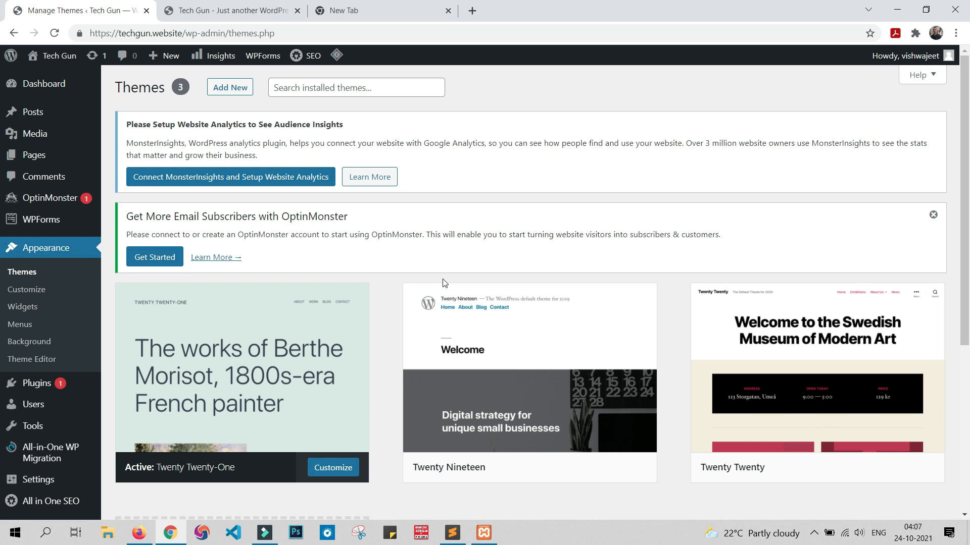
{"action": "left_click", "coordinate": [213, 14]}
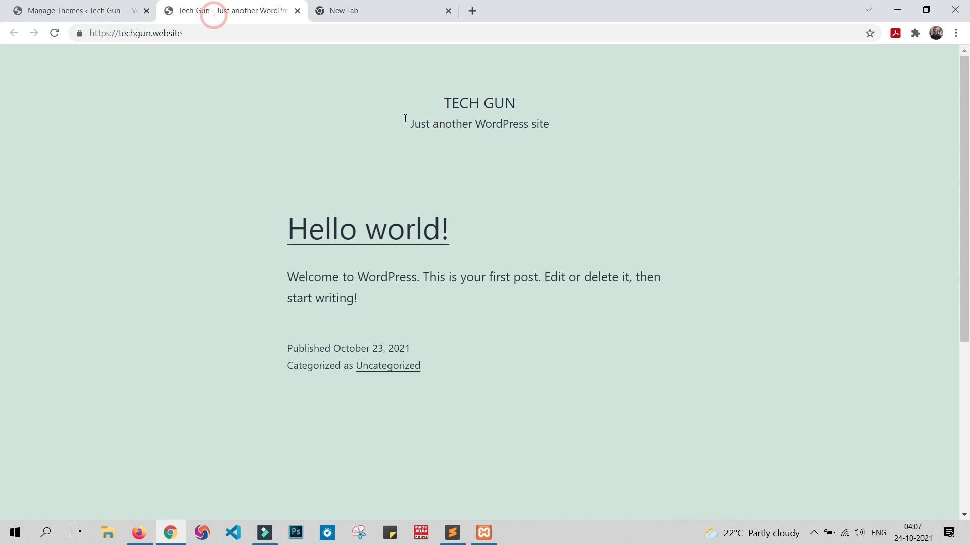
{"action": "left_click", "coordinate": [30, 10]}
Step: Activate the Twenty Nineteen theme from the installed themes
{"action": "scroll", "coordinate": [488, 401], "scroll_direction": "down", "scroll_amount": 1}
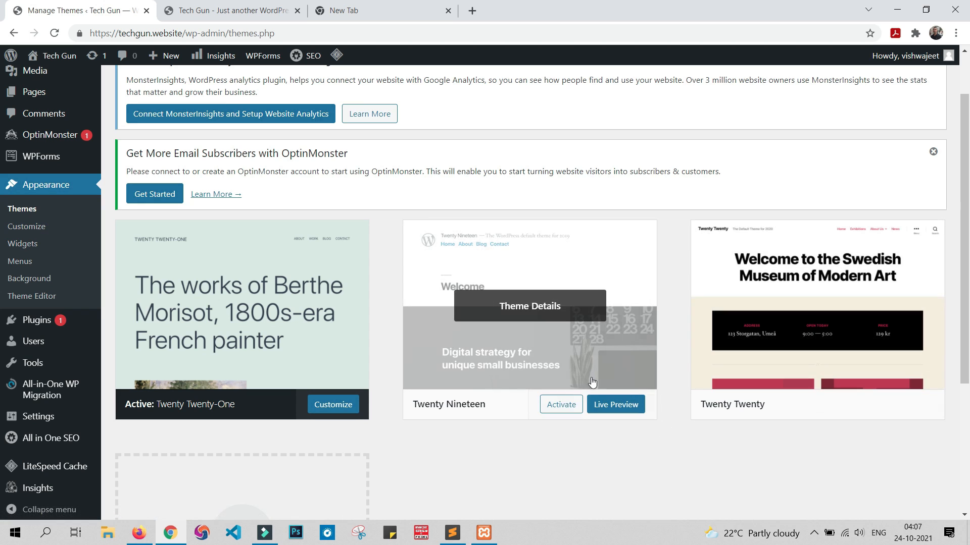
{"action": "scroll", "coordinate": [631, 356], "scroll_direction": "down", "scroll_amount": 2}
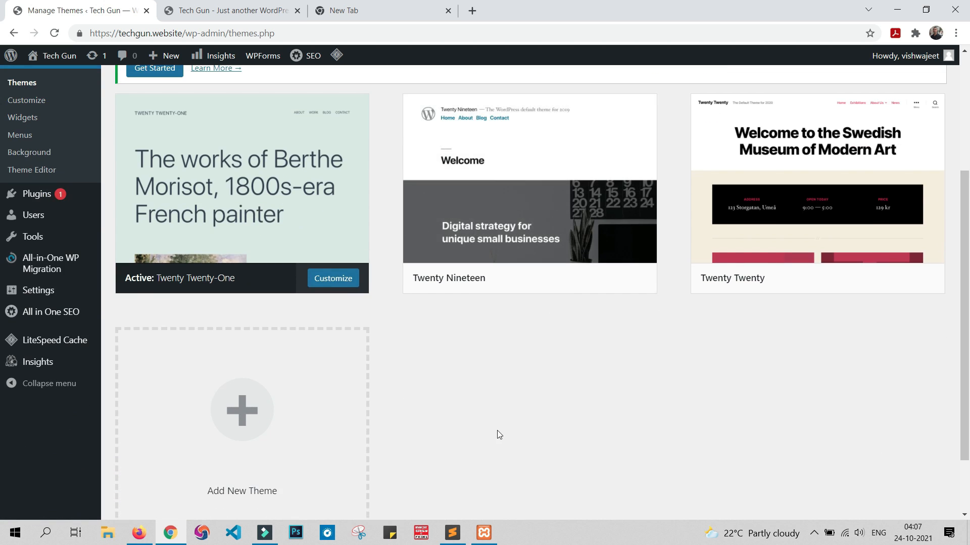
{"action": "scroll", "coordinate": [499, 434], "scroll_direction": "up", "scroll_amount": 2}
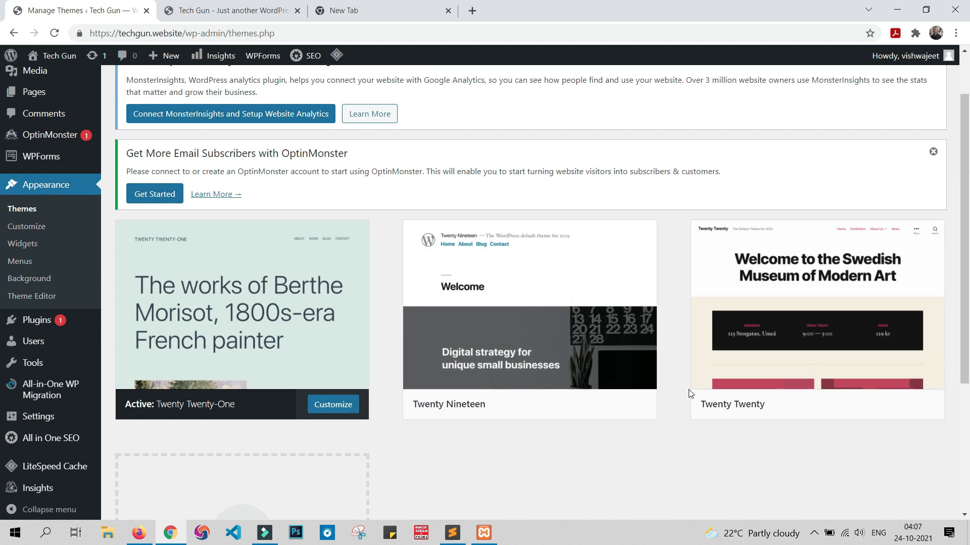
{"action": "mouse_move", "coordinate": [555, 404]}
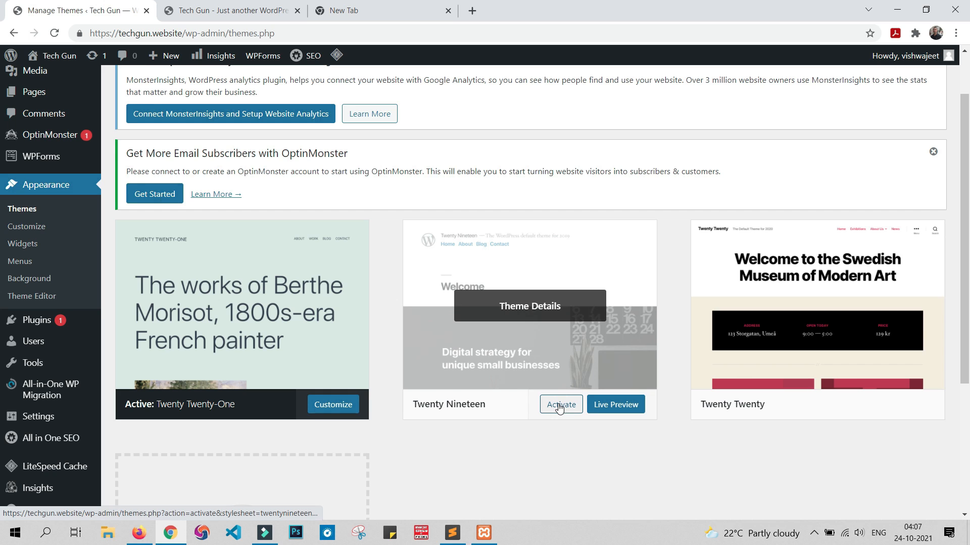
{"action": "left_click", "coordinate": [559, 407]}
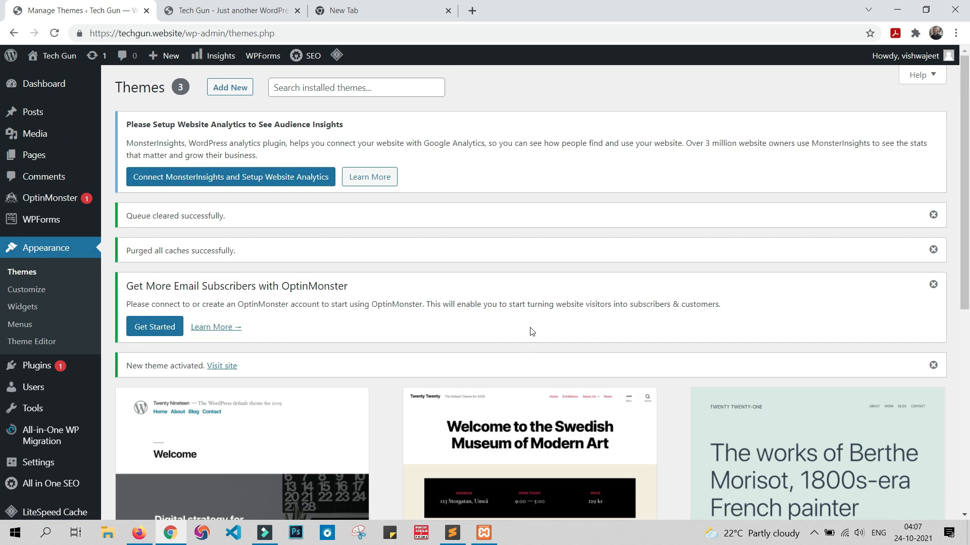
Step: Reload the Tech Gun site to examine its Twenty Nineteen design, close the blank tab and return to the installed themes
{"action": "scroll", "coordinate": [535, 334], "scroll_direction": "down", "scroll_amount": 3}
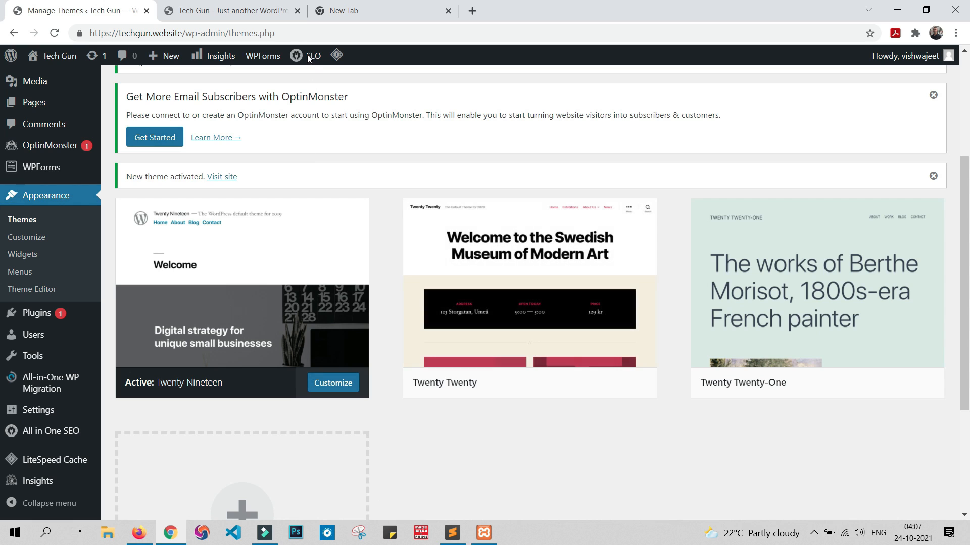
{"action": "left_click", "coordinate": [255, 11]}
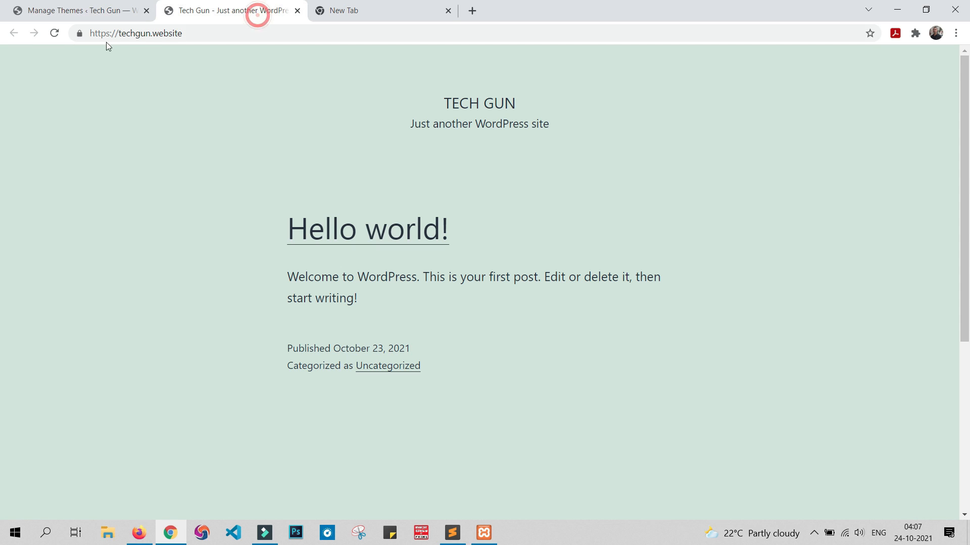
{"action": "left_click", "coordinate": [54, 34]}
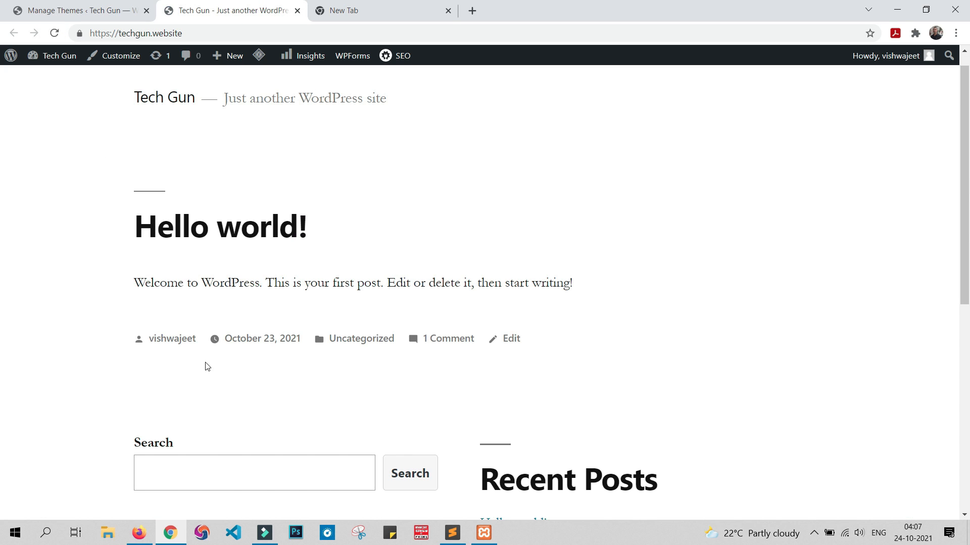
{"action": "scroll", "coordinate": [697, 272], "scroll_direction": "down", "scroll_amount": 8}
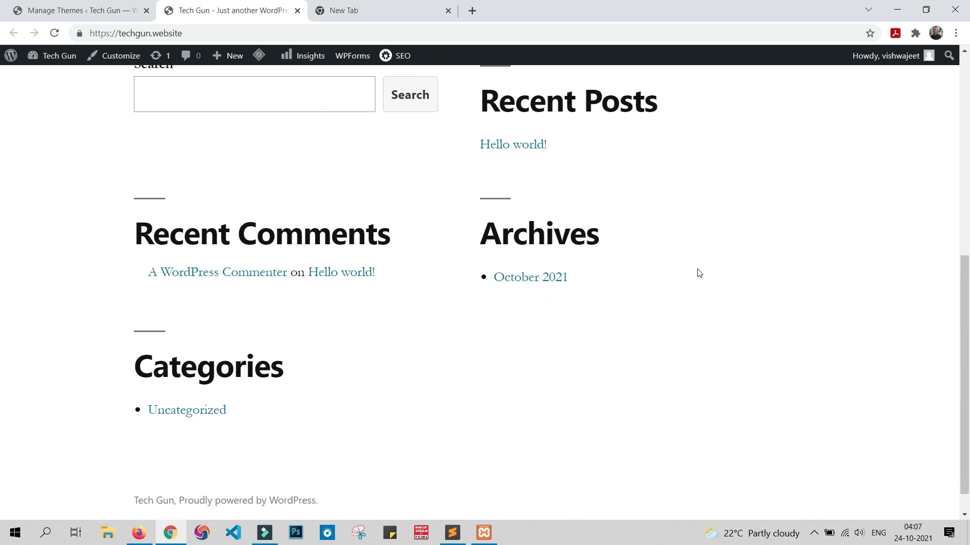
{"action": "scroll", "coordinate": [741, 294], "scroll_direction": "up", "scroll_amount": 9}
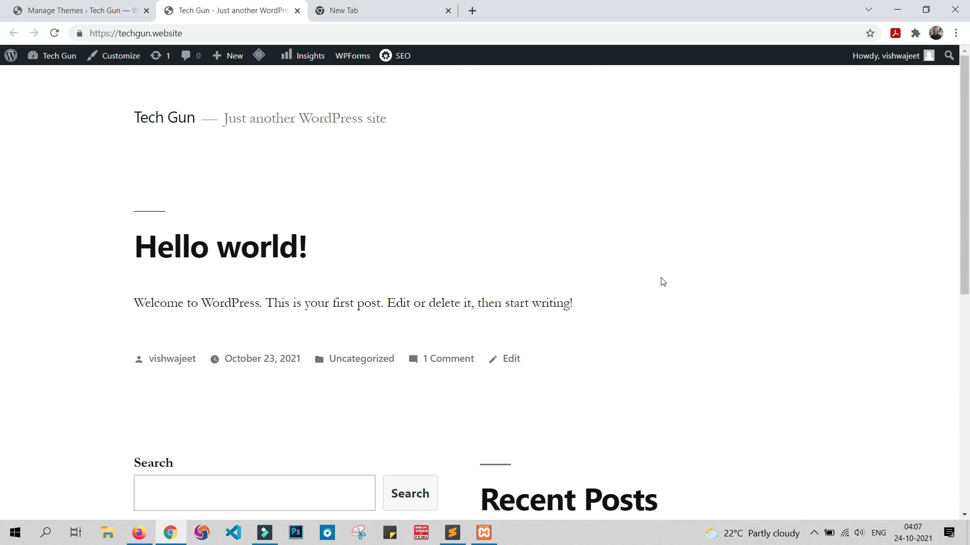
{"action": "left_click", "coordinate": [448, 10]}
{"action": "left_click", "coordinate": [49, 5]}
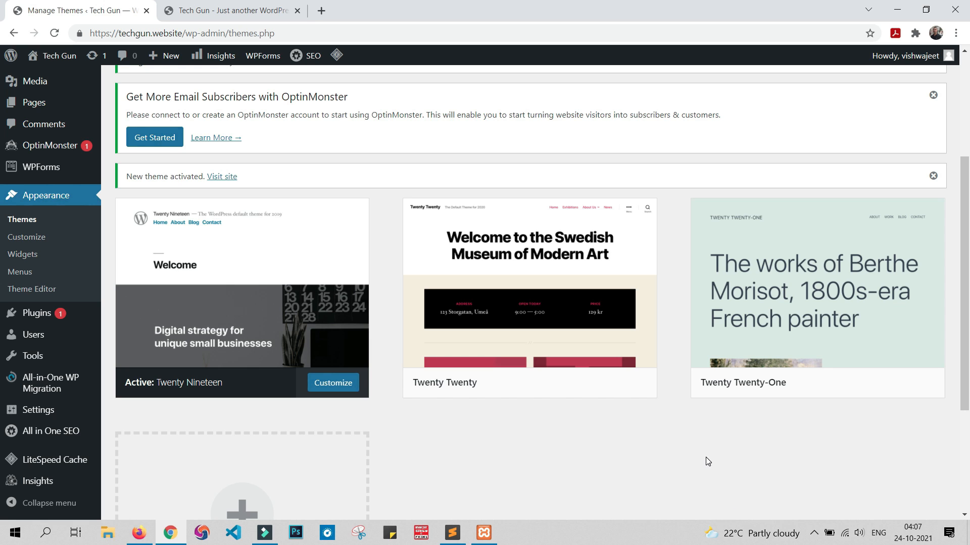
Step: Open the page for adding new themes and look through the popular and the latest themes
{"action": "scroll", "coordinate": [706, 462], "scroll_direction": "up", "scroll_amount": 4}
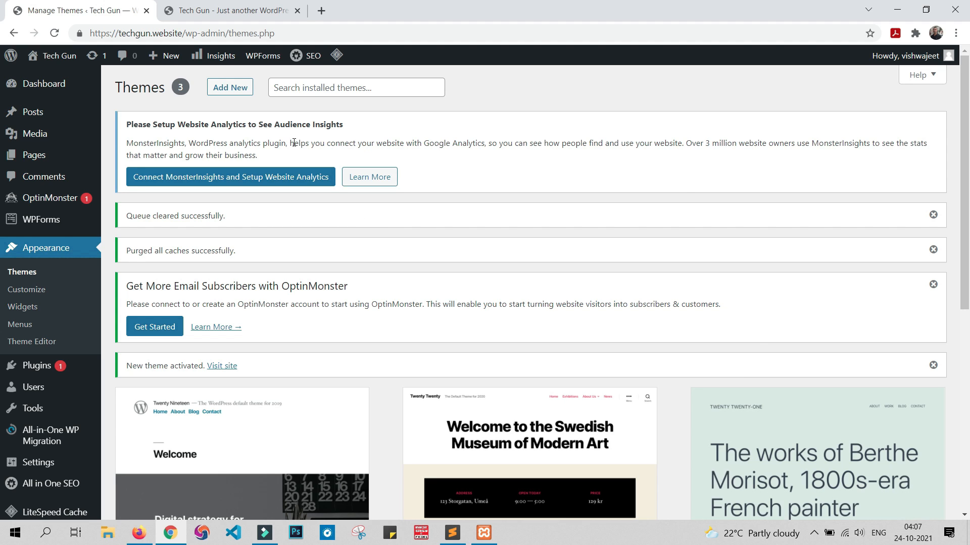
{"action": "left_click", "coordinate": [225, 91]}
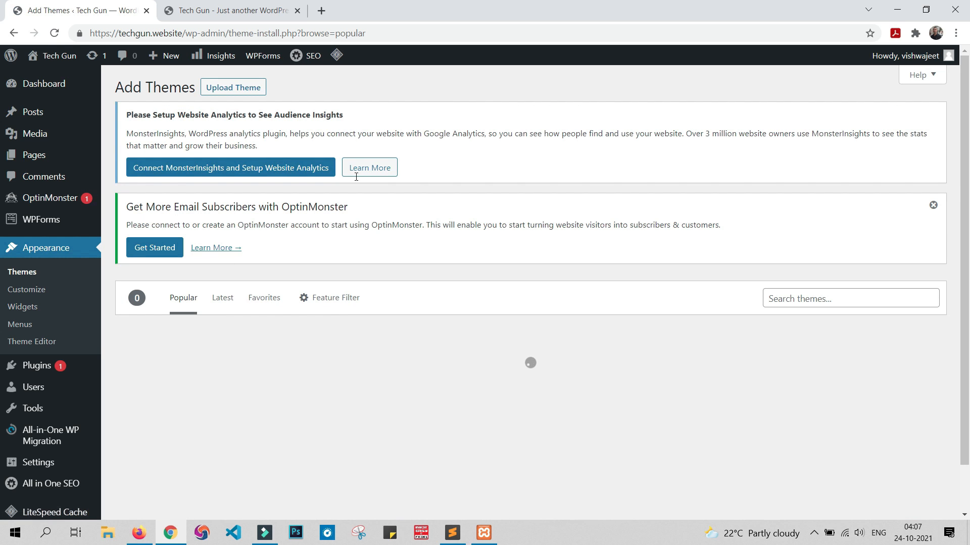
{"action": "scroll", "coordinate": [612, 258], "scroll_direction": "down", "scroll_amount": 9}
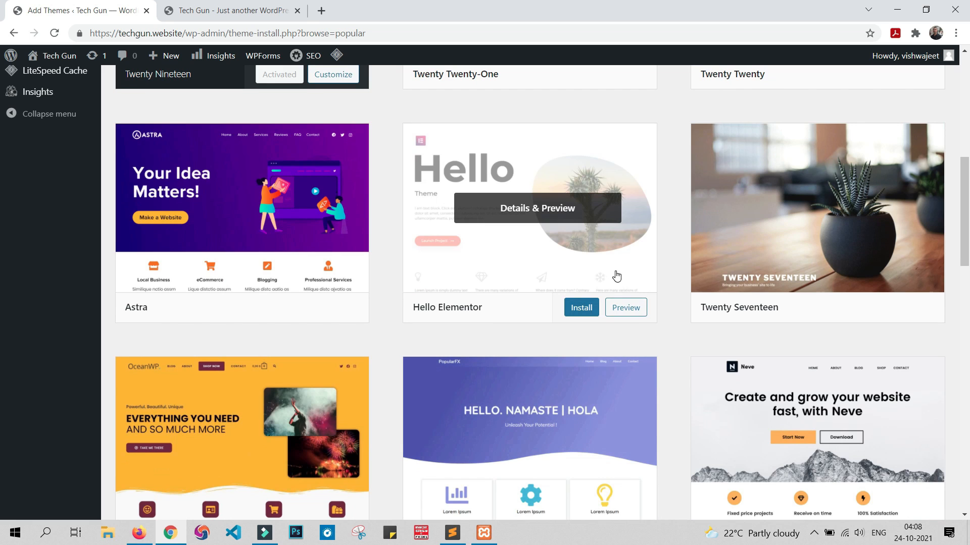
{"action": "scroll", "coordinate": [636, 298], "scroll_direction": "up", "scroll_amount": 8}
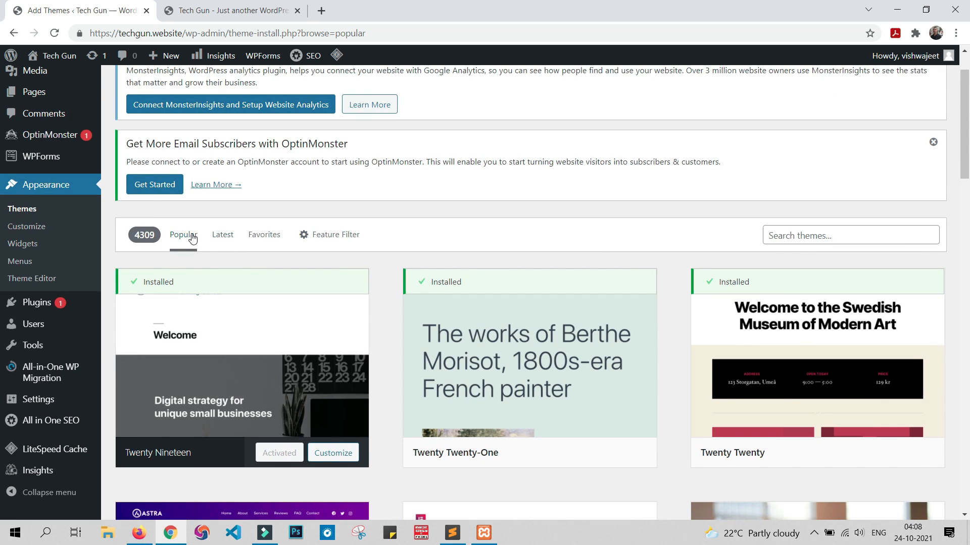
{"action": "left_click", "coordinate": [222, 235]}
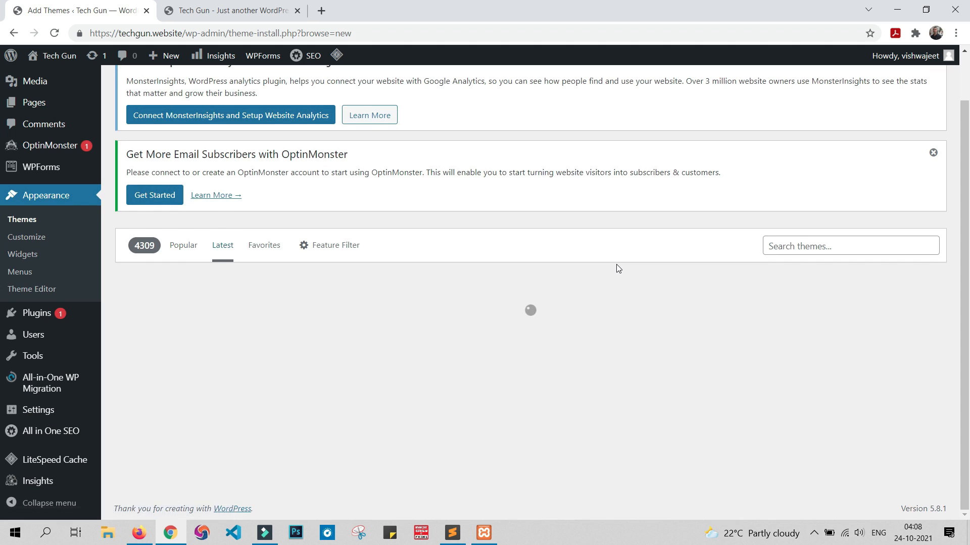
{"action": "scroll", "coordinate": [619, 268], "scroll_direction": "down", "scroll_amount": 4}
{"action": "scroll", "coordinate": [621, 271], "scroll_direction": "down", "scroll_amount": 3}
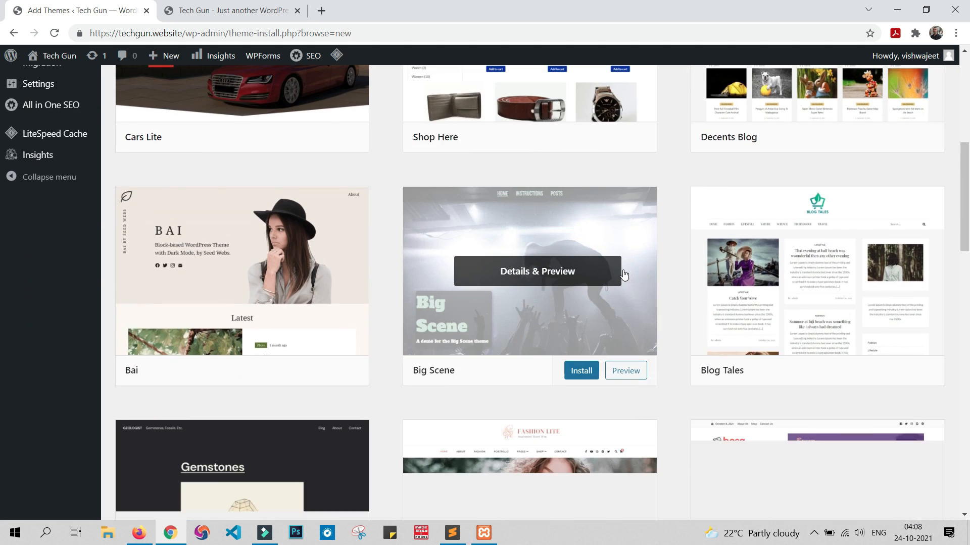
{"action": "scroll", "coordinate": [741, 327], "scroll_direction": "up", "scroll_amount": 5}
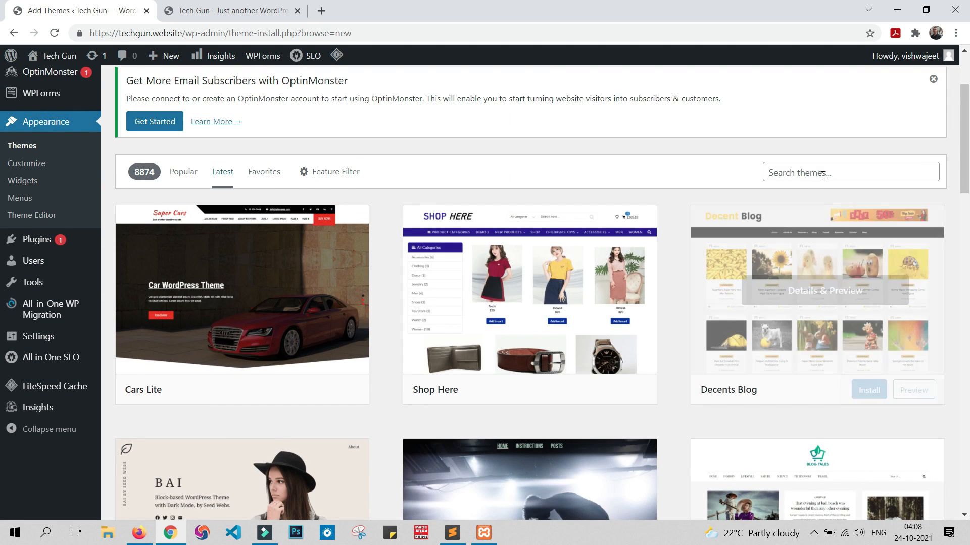
{"action": "left_click", "coordinate": [823, 170]}
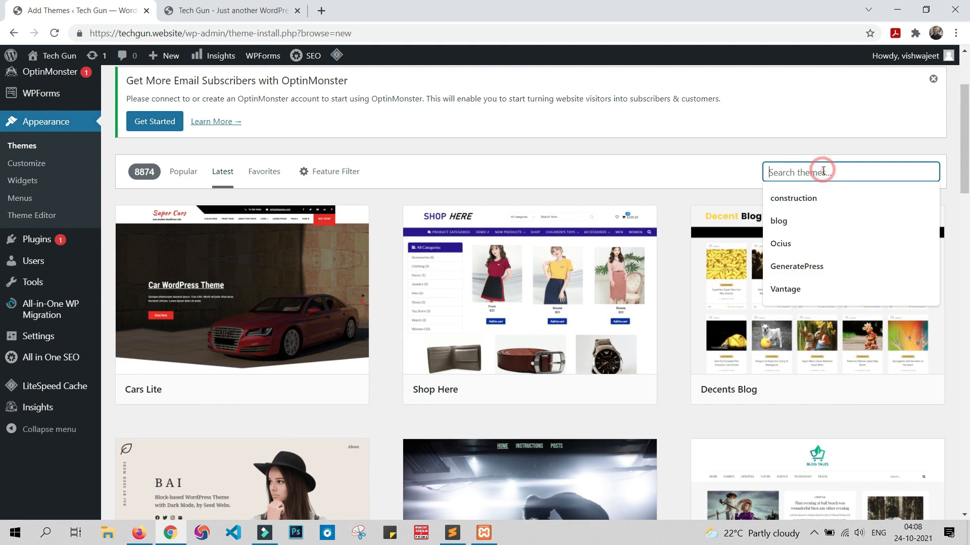
Step: Return to the popular themes and examine the available designs further down the list
{"action": "left_click", "coordinate": [186, 173]}
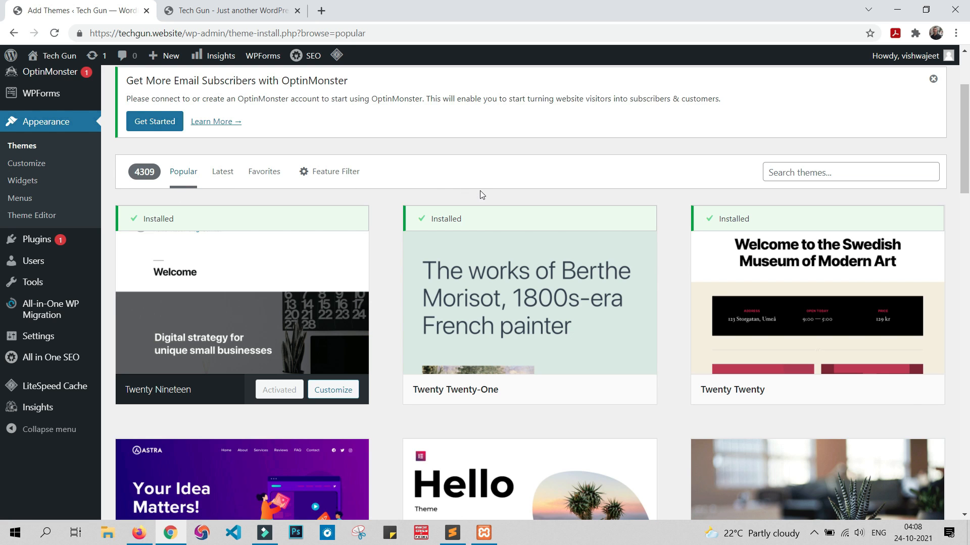
{"action": "scroll", "coordinate": [482, 190], "scroll_direction": "down", "scroll_amount": 4}
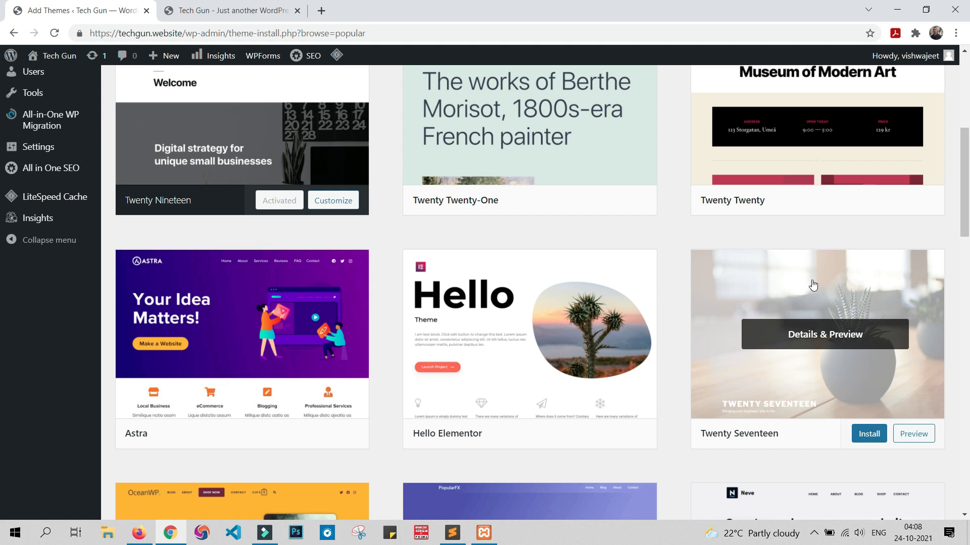
{"action": "scroll", "coordinate": [812, 281], "scroll_direction": "down", "scroll_amount": 7}
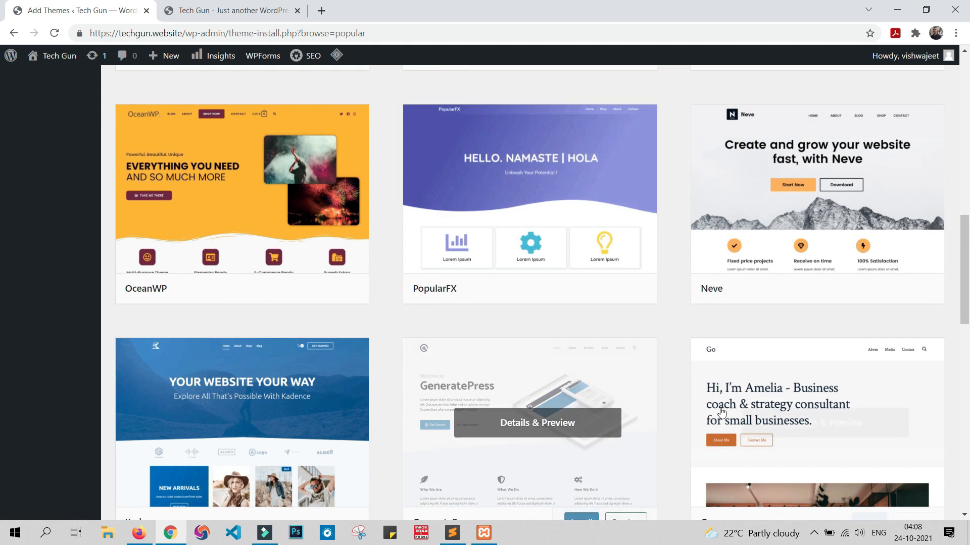
{"action": "scroll", "coordinate": [721, 411], "scroll_direction": "down", "scroll_amount": 5}
{"action": "scroll", "coordinate": [721, 411], "scroll_direction": "down", "scroll_amount": 7}
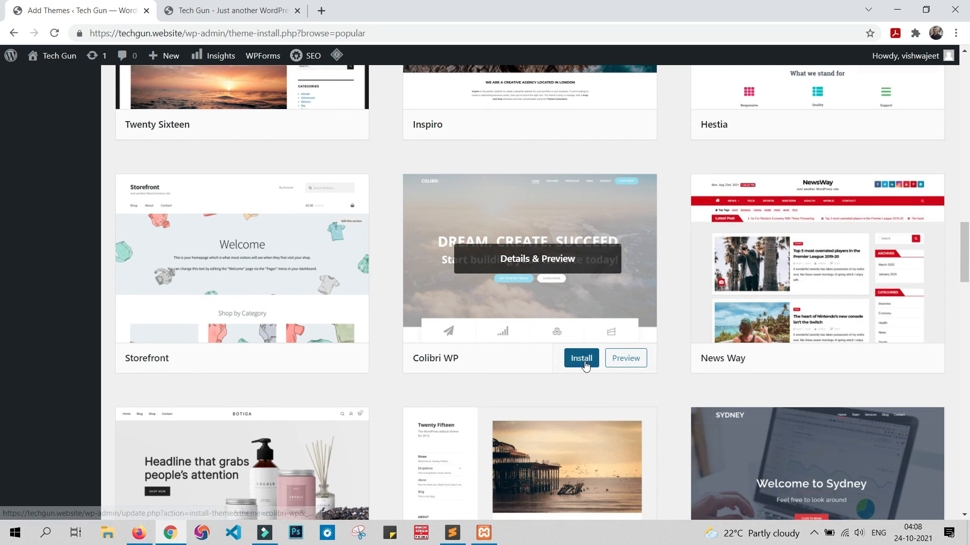
{"action": "scroll", "coordinate": [584, 365], "scroll_direction": "down", "scroll_amount": 6}
{"action": "scroll", "coordinate": [594, 374], "scroll_direction": "down", "scroll_amount": 5}
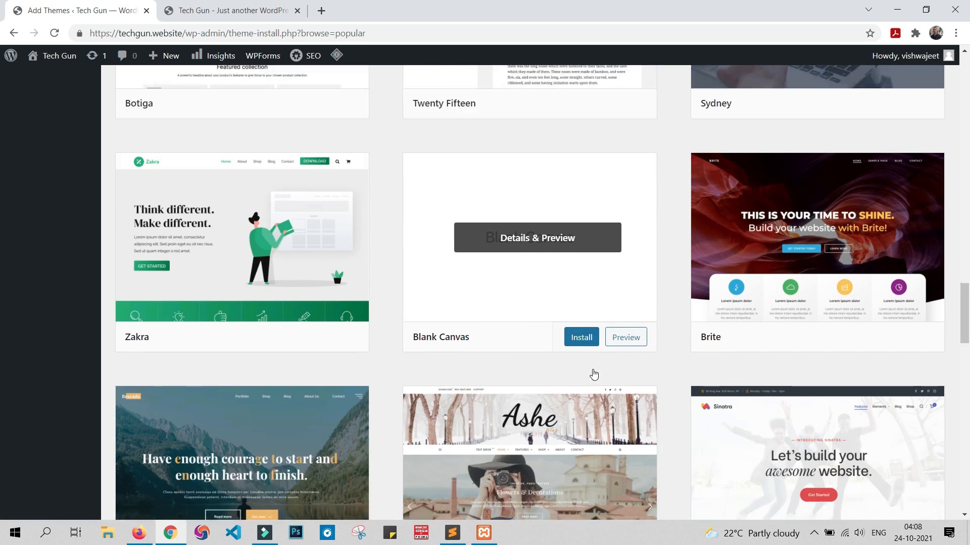
{"action": "scroll", "coordinate": [593, 373], "scroll_direction": "down", "scroll_amount": 4}
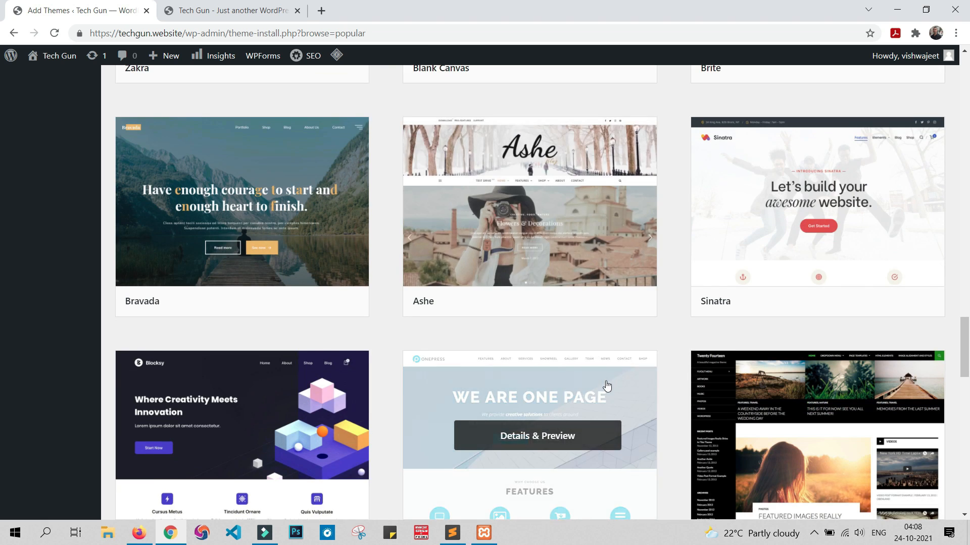
{"action": "scroll", "coordinate": [606, 385], "scroll_direction": "up", "scroll_amount": 15}
{"action": "scroll", "coordinate": [607, 386], "scroll_direction": "up", "scroll_amount": 10}
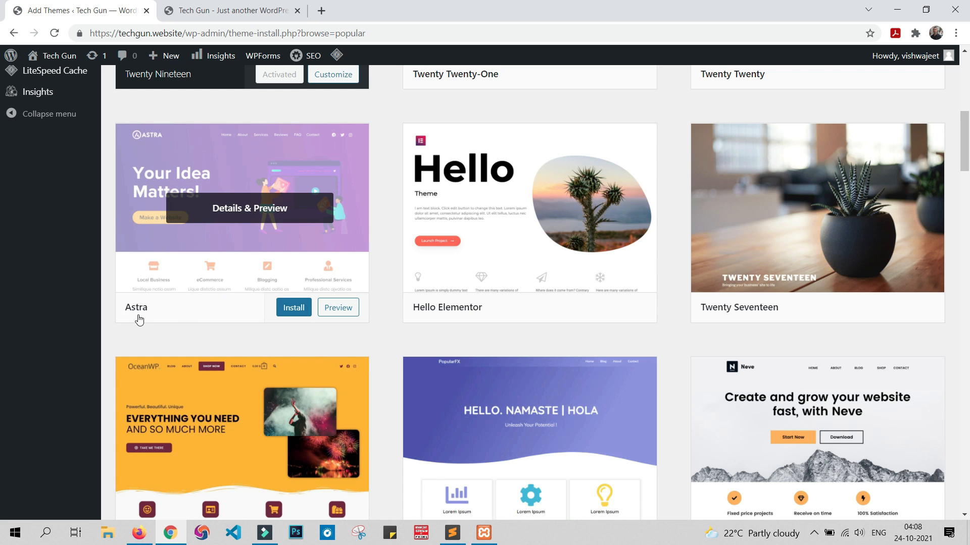
{"action": "scroll", "coordinate": [501, 307], "scroll_direction": "up", "scroll_amount": 5}
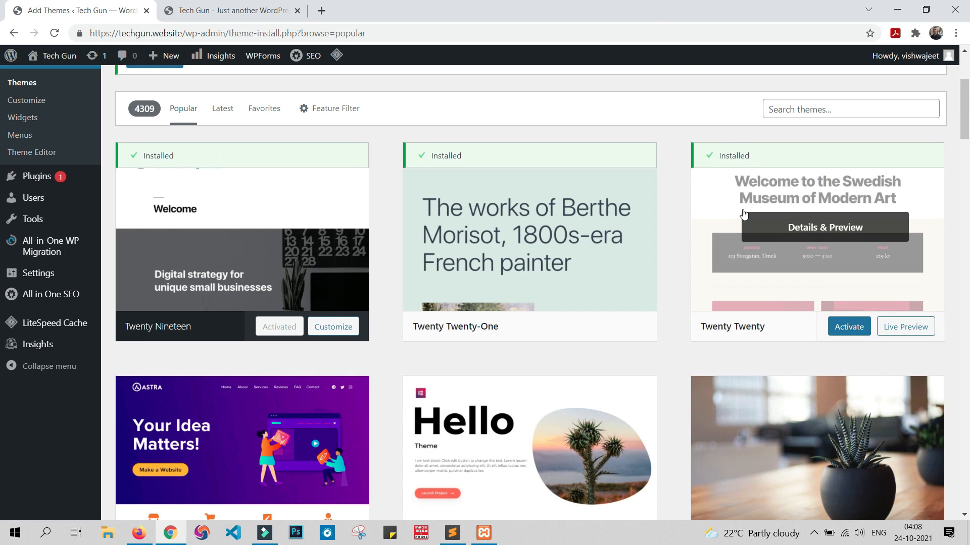
Step: Search the theme directory for "astra" and install the Astra theme
{"action": "left_click", "coordinate": [817, 104]}
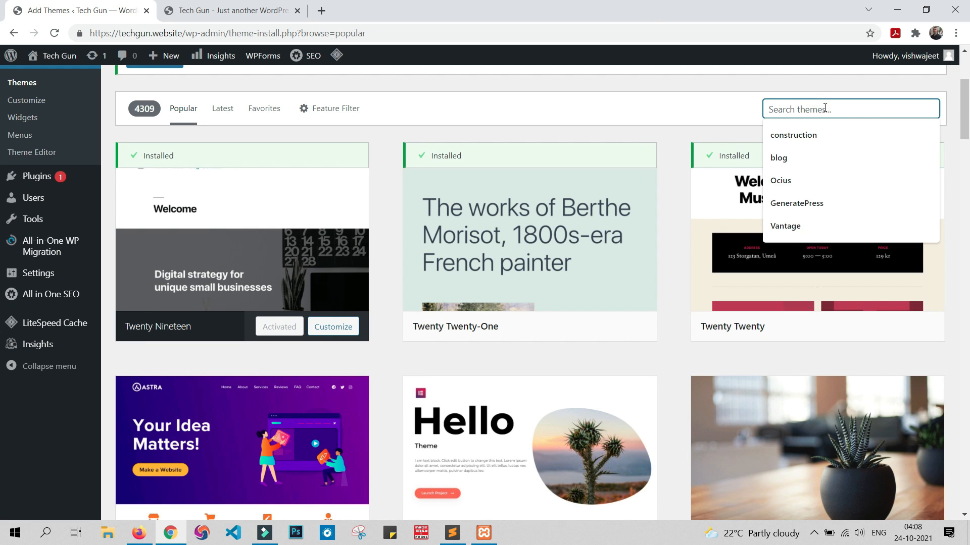
{"action": "type", "text": "astra"}
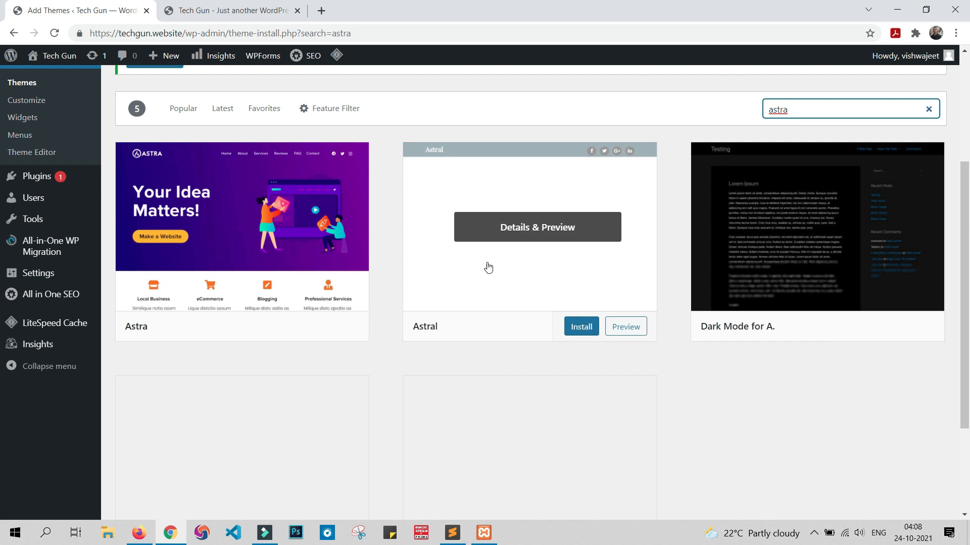
{"action": "mouse_move", "coordinate": [147, 199]}
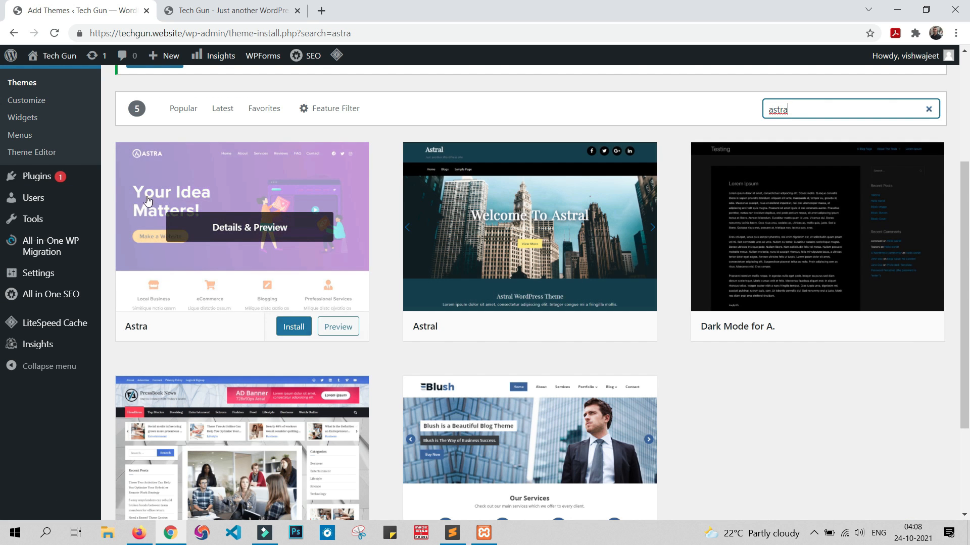
{"action": "left_click", "coordinate": [291, 331]}
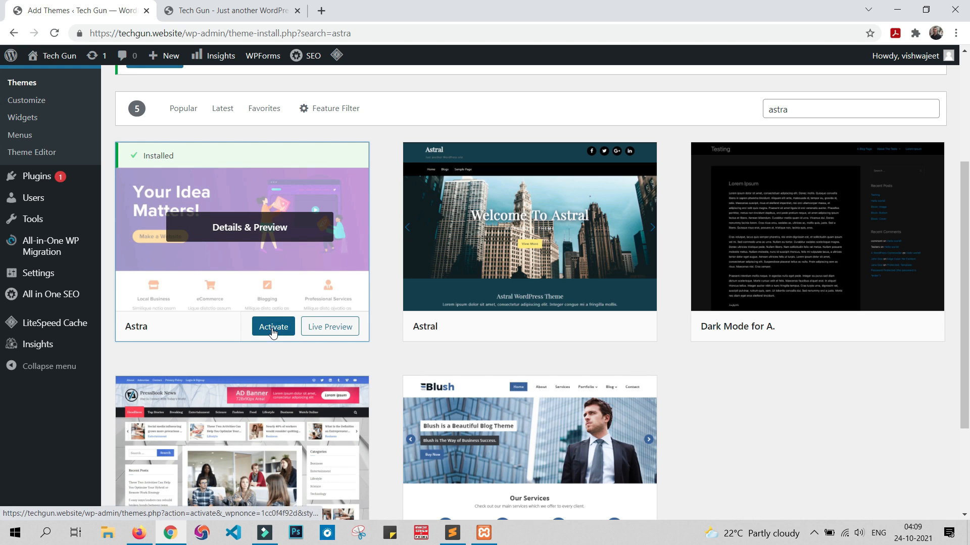
Step: Activate the Astra theme and reload the Tech Gun site to check its new design
{"action": "left_click", "coordinate": [273, 332]}
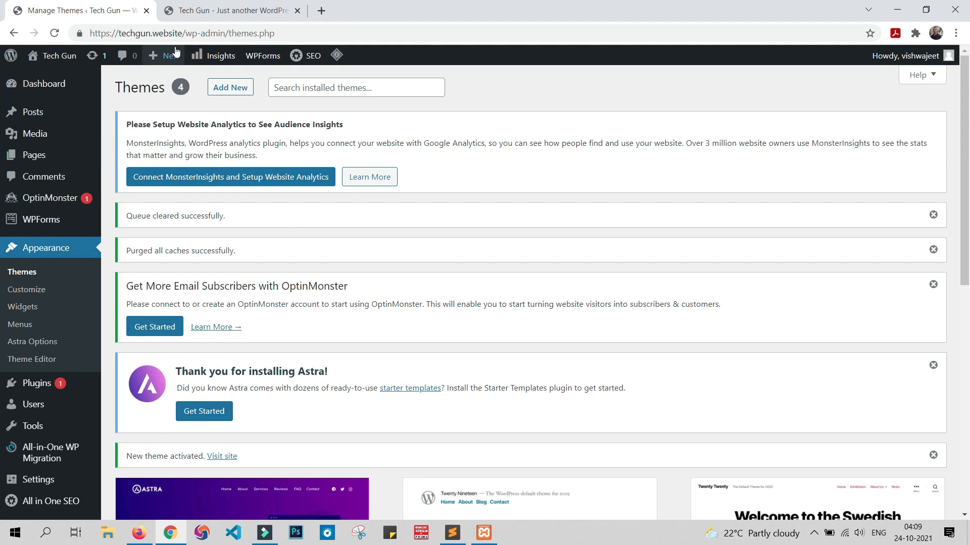
{"action": "left_click", "coordinate": [198, 7]}
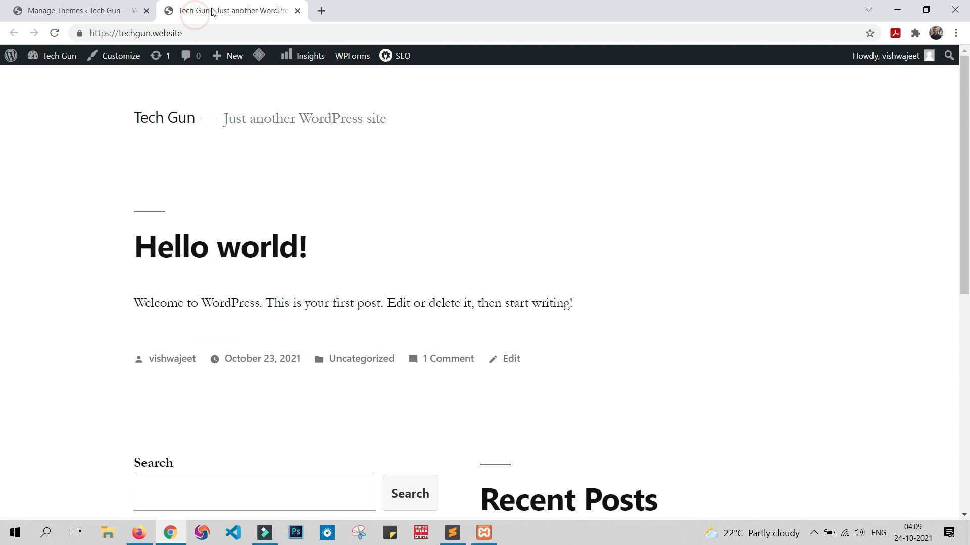
{"action": "left_click", "coordinate": [54, 34]}
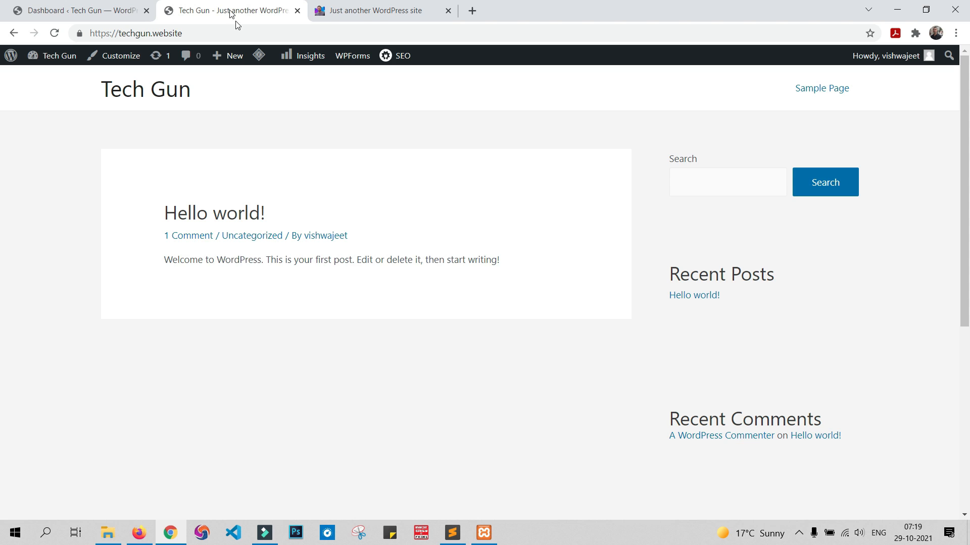
Step: Open the list of all pages in the WordPress admin and move Sample Page and Privacy Policy to the trash
{"action": "left_click", "coordinate": [111, 10]}
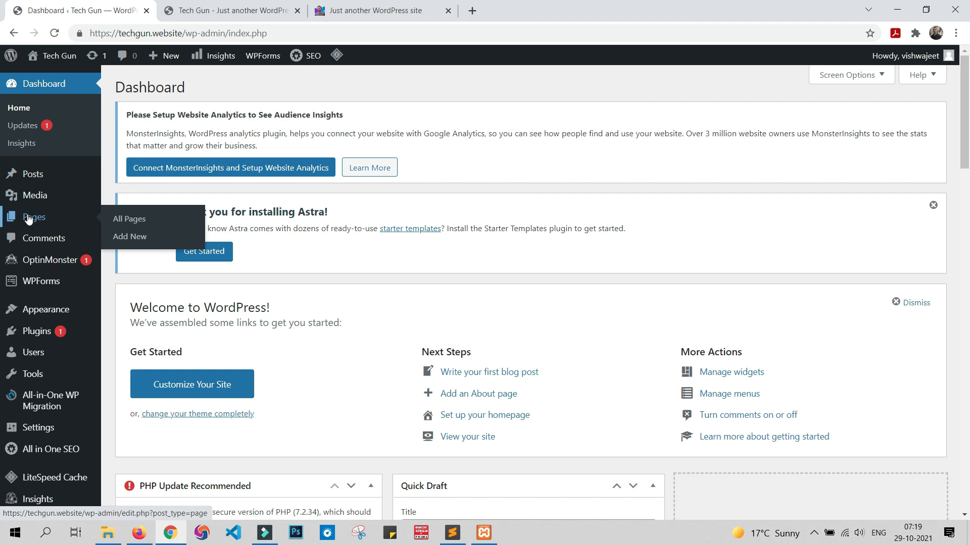
{"action": "mouse_move", "coordinate": [38, 220]}
{"action": "left_click", "coordinate": [40, 223]}
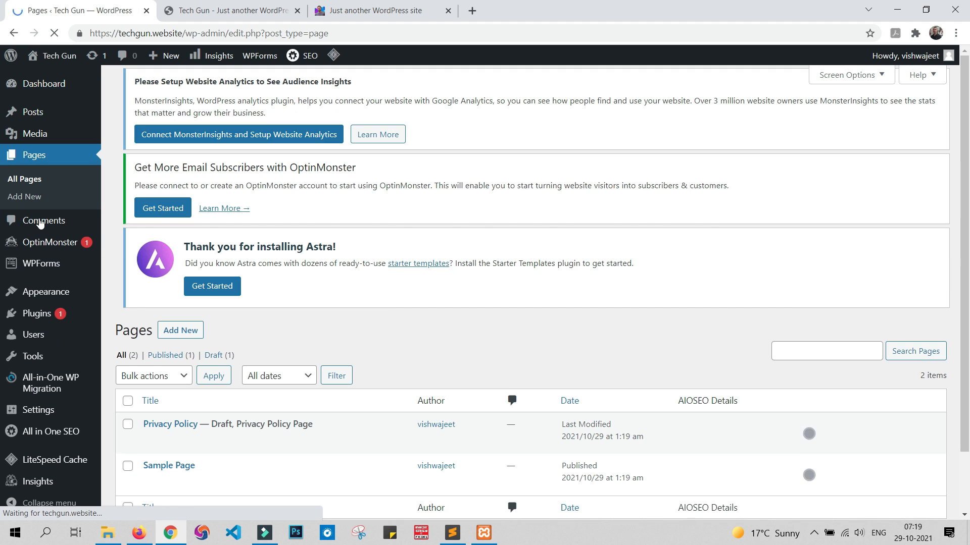
{"action": "scroll", "coordinate": [685, 293], "scroll_direction": "down", "scroll_amount": 4}
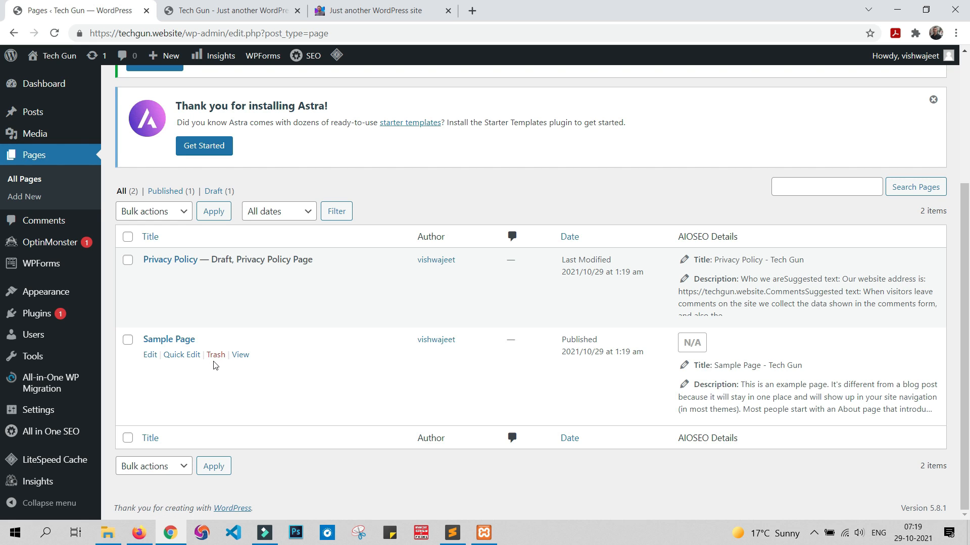
{"action": "left_click", "coordinate": [217, 360]}
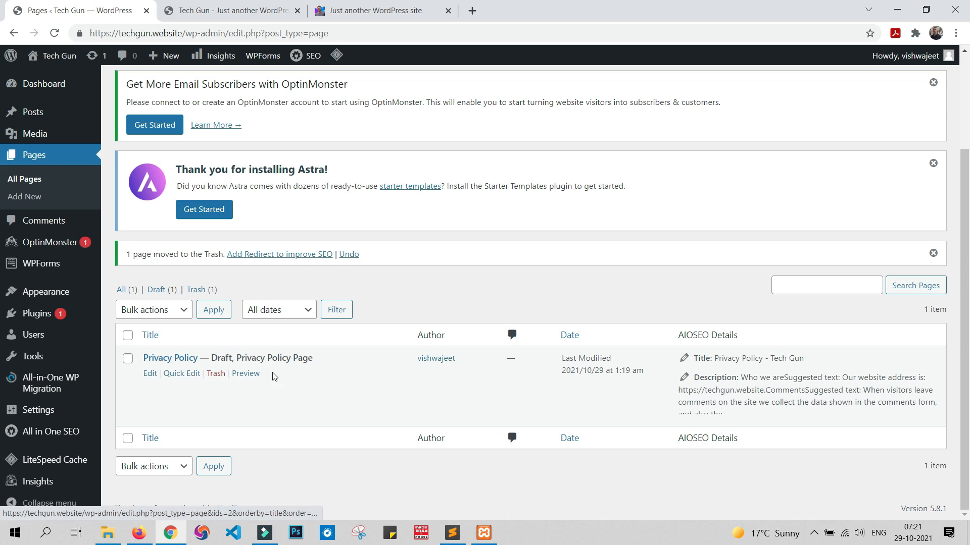
{"action": "left_click", "coordinate": [219, 376]}
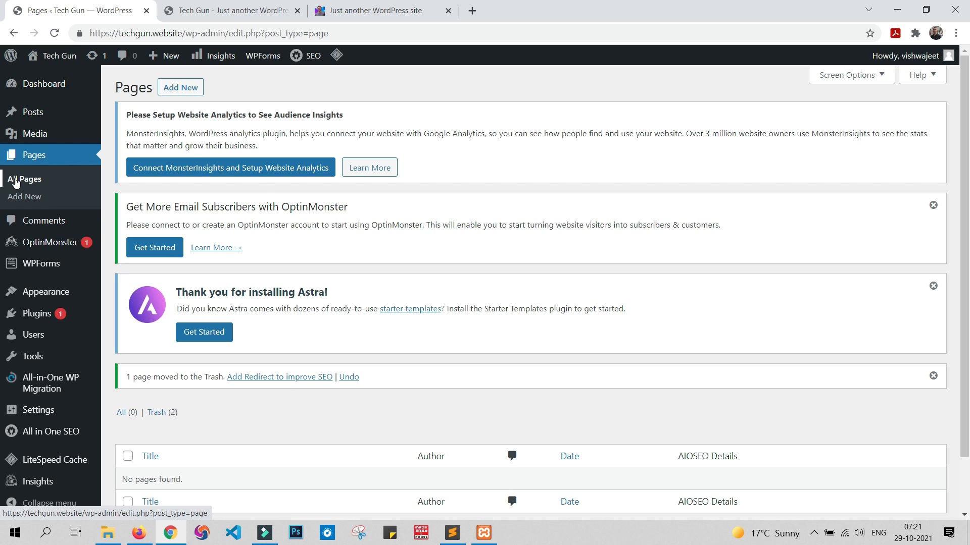
Step: Add a new page titled "portfolio"
{"action": "left_click", "coordinate": [180, 88]}
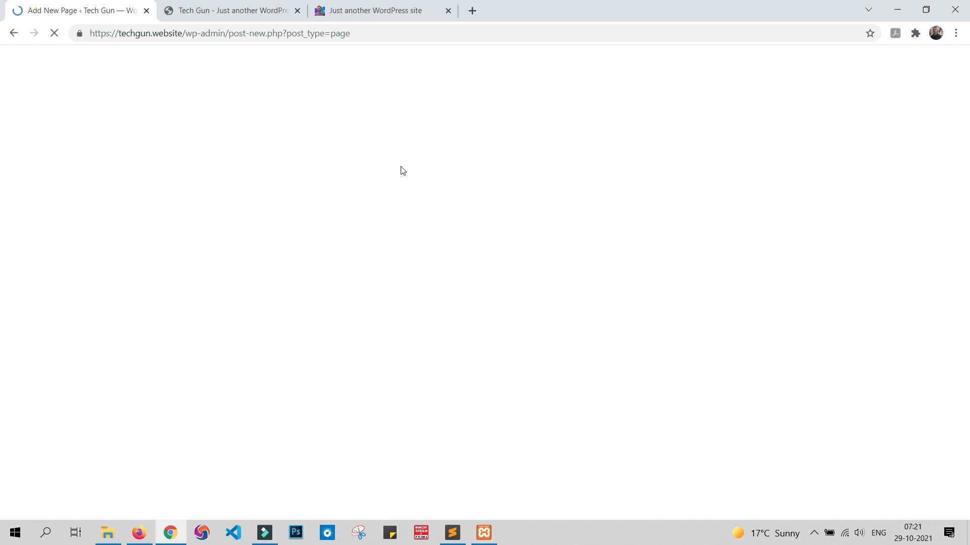
{"action": "left_click", "coordinate": [331, 118]}
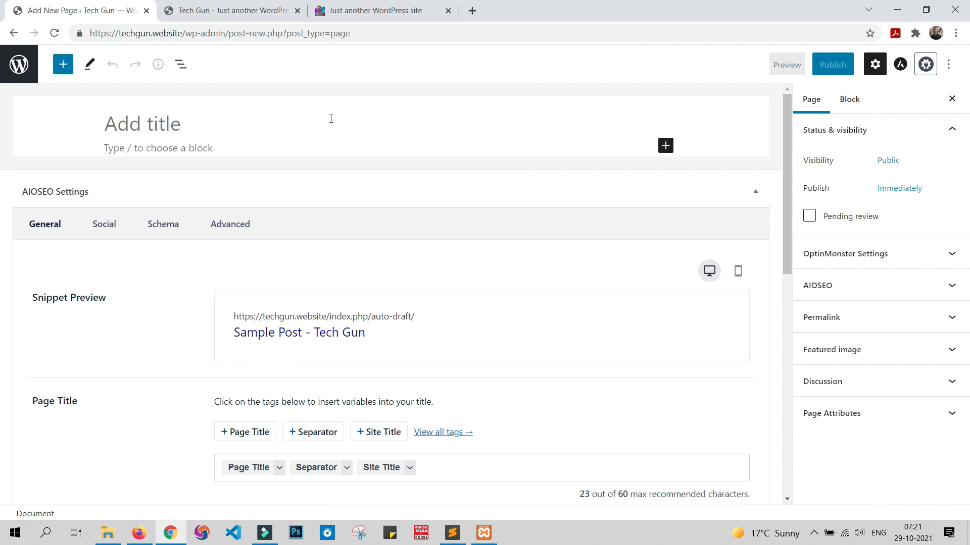
{"action": "type", "text": "portfo"}
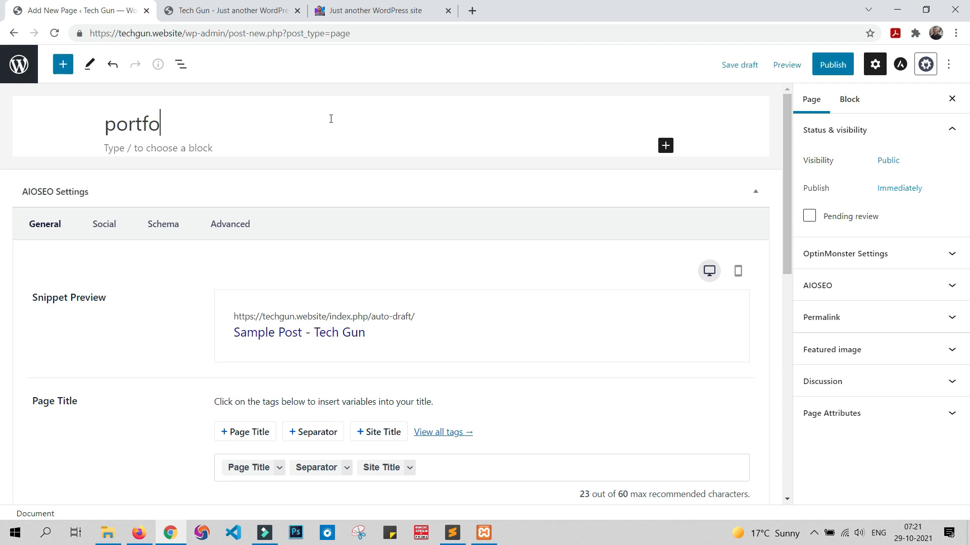
{"action": "type", "text": "lio"}
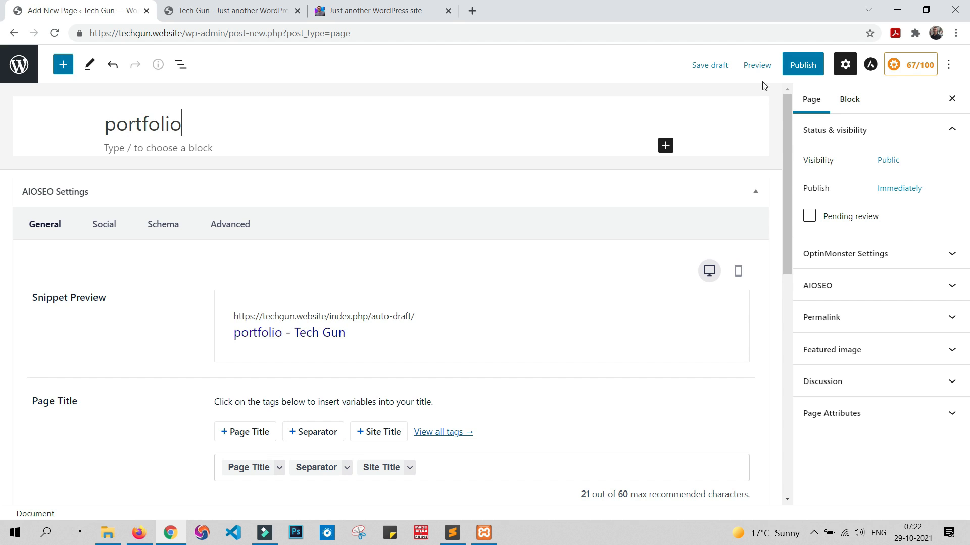
Step: Publish the portfolio page and view it on the live site
{"action": "left_click", "coordinate": [812, 68]}
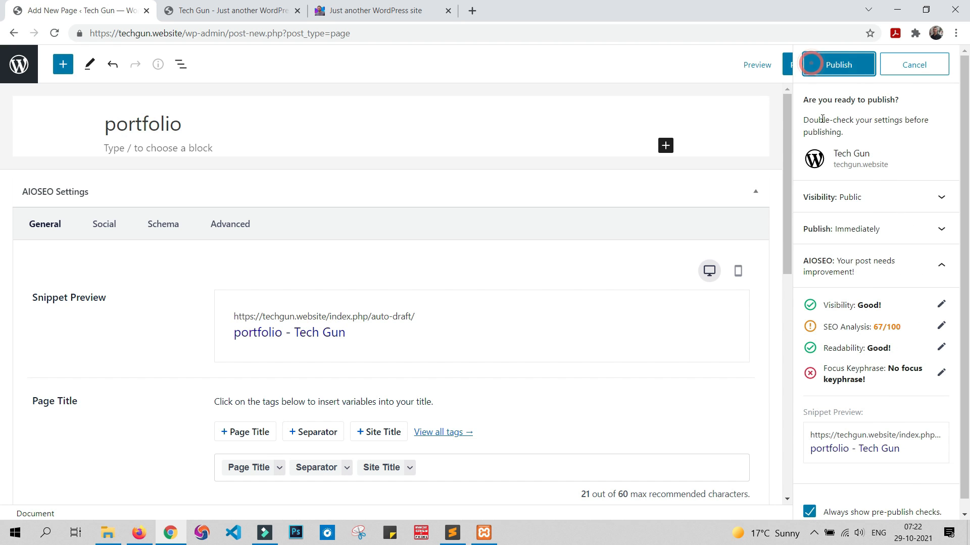
{"action": "left_click", "coordinate": [844, 66]}
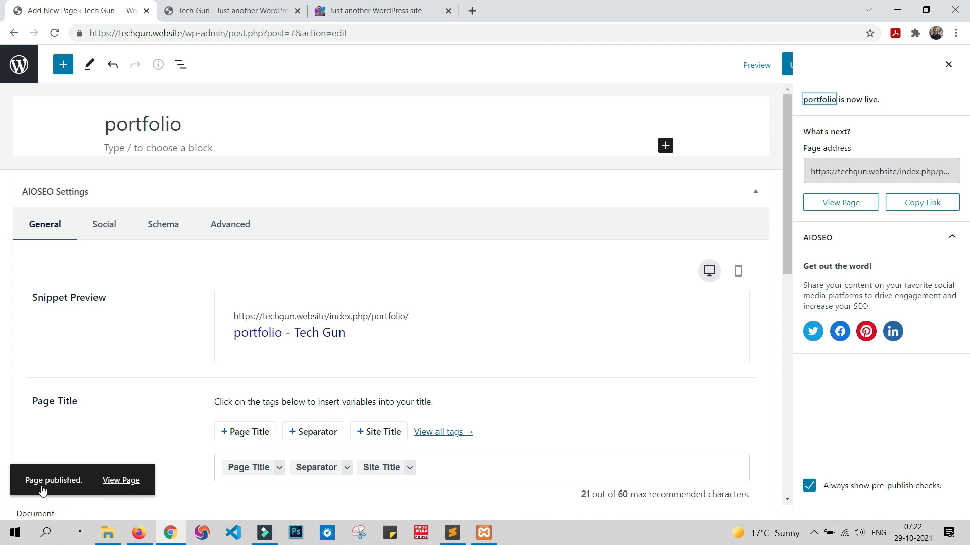
{"action": "left_click", "coordinate": [124, 484]}
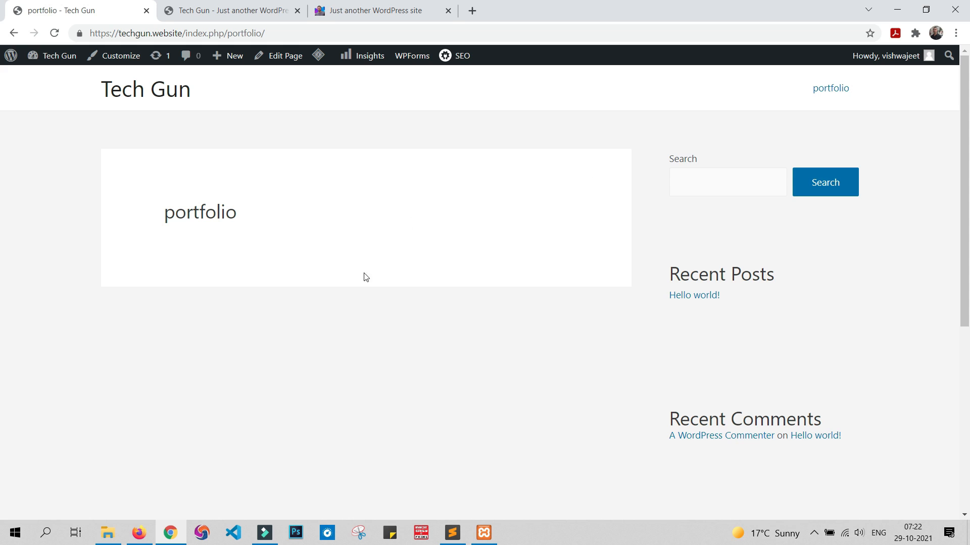
Step: Return from the live portfolio page to the WordPress admin and open the Reading settings
{"action": "left_click", "coordinate": [14, 33]}
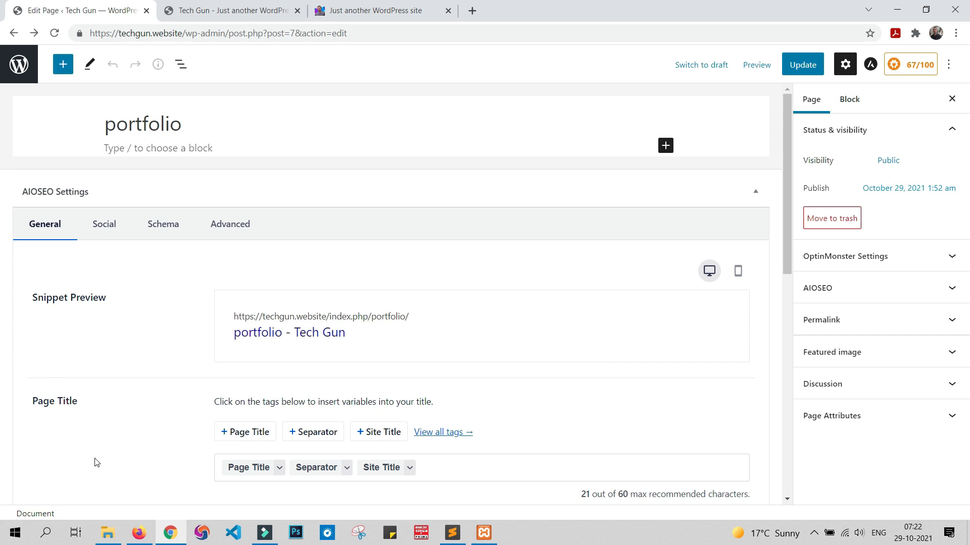
{"action": "left_click", "coordinate": [20, 65]}
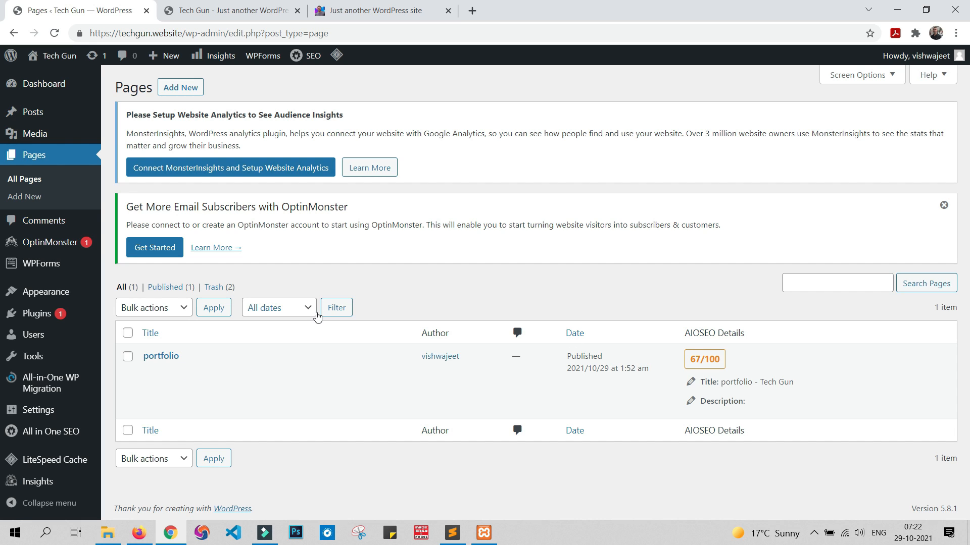
{"action": "mouse_move", "coordinate": [43, 297]}
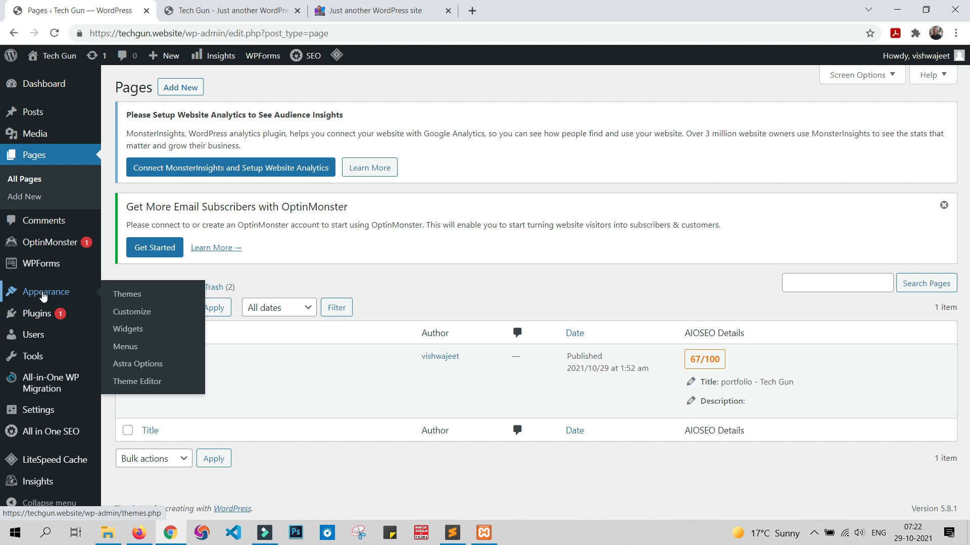
{"action": "mouse_move", "coordinate": [45, 409]}
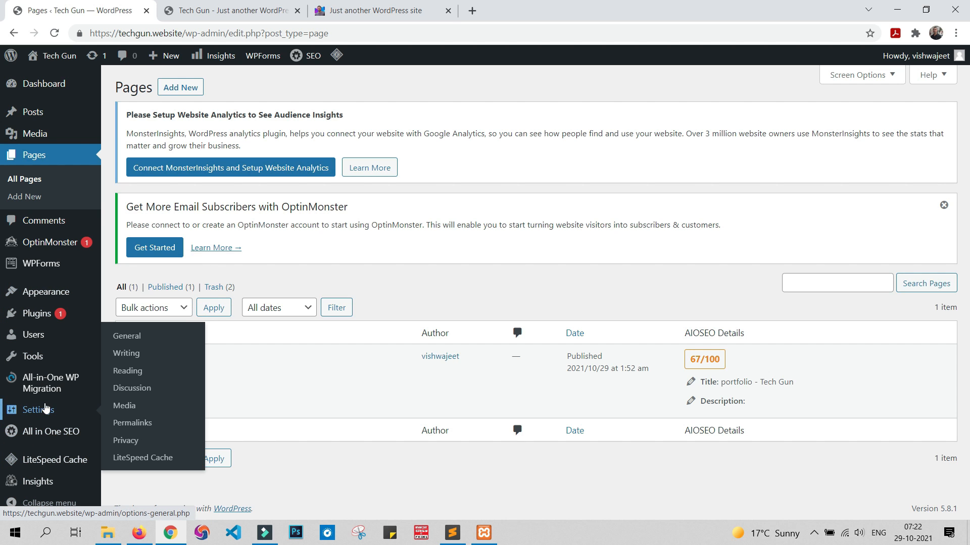
{"action": "left_click", "coordinate": [129, 371]}
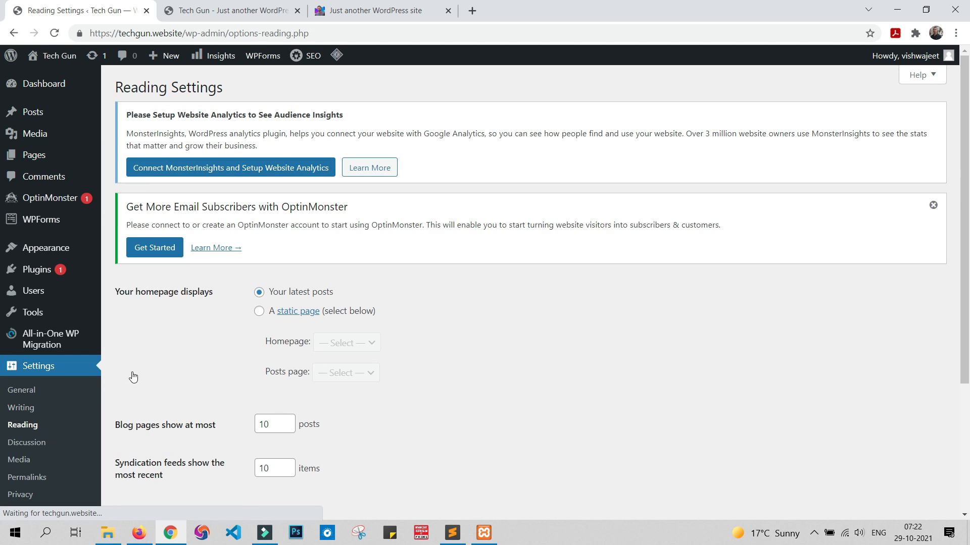
Step: Set the homepage to the static page "portfolio", save the settings, and reload the live site to check it
{"action": "scroll", "coordinate": [537, 381], "scroll_direction": "down", "scroll_amount": 1}
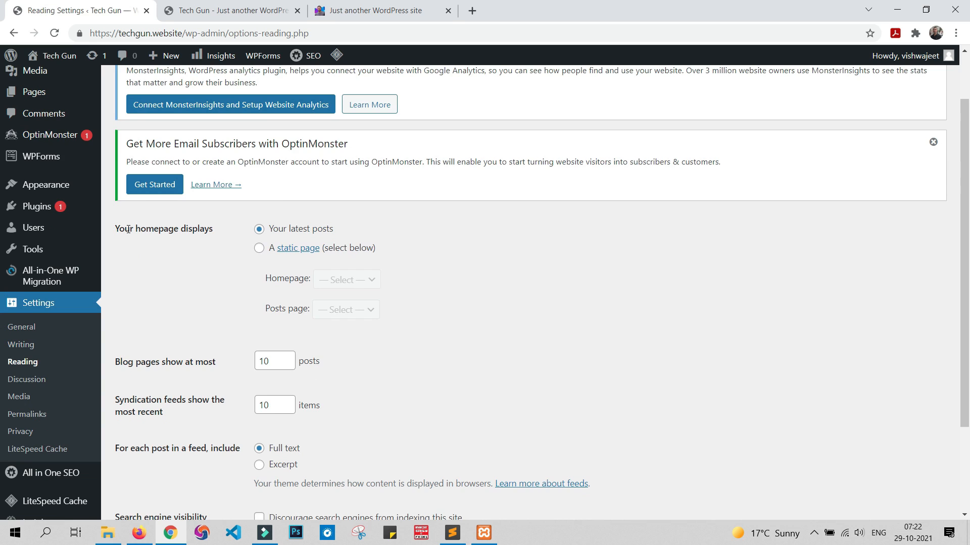
{"action": "left_click", "coordinate": [259, 249]}
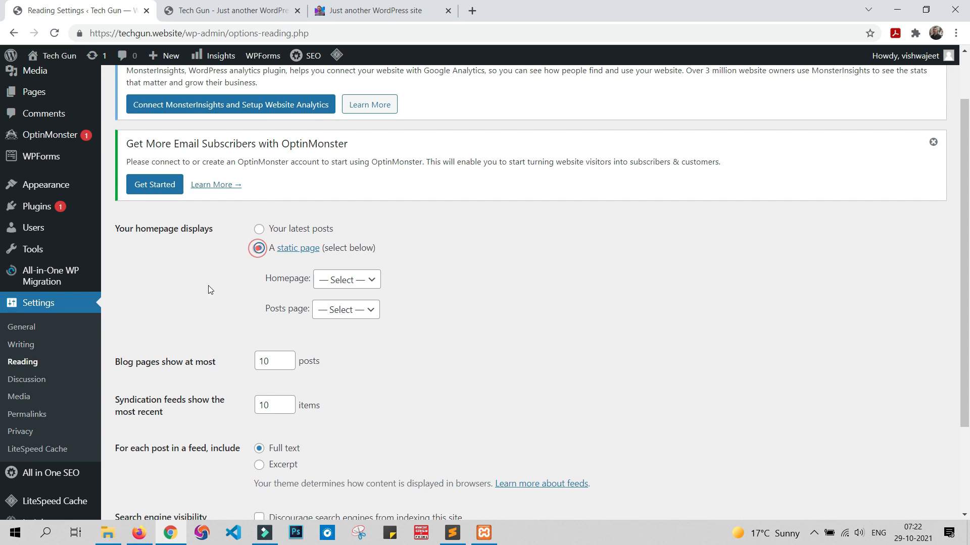
{"action": "left_click", "coordinate": [335, 280]}
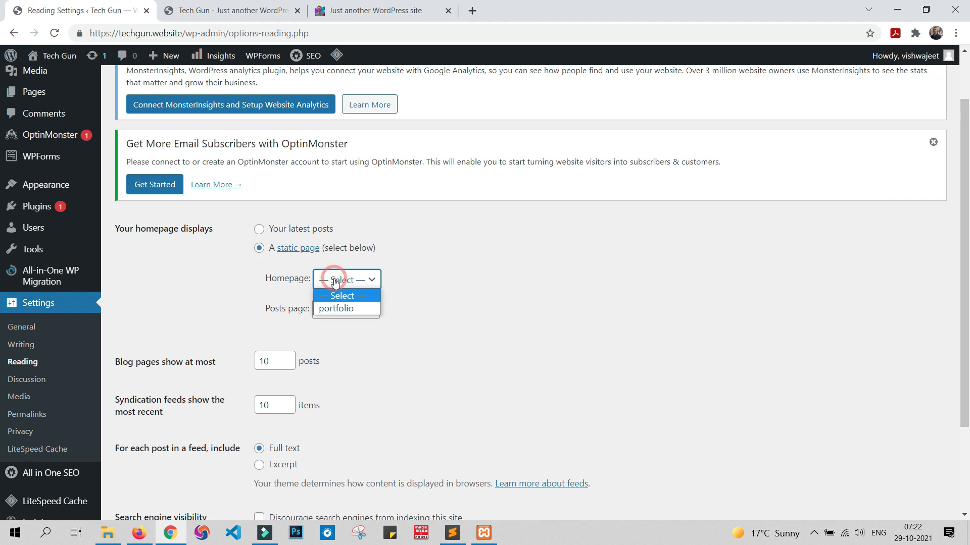
{"action": "left_click", "coordinate": [338, 309]}
{"action": "scroll", "coordinate": [583, 340], "scroll_direction": "down", "scroll_amount": 3}
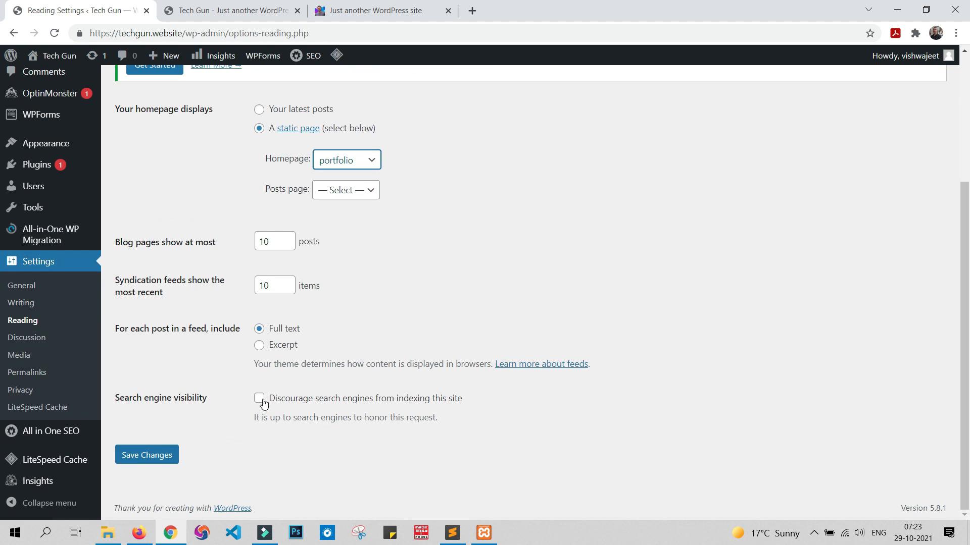
{"action": "left_click", "coordinate": [150, 457]}
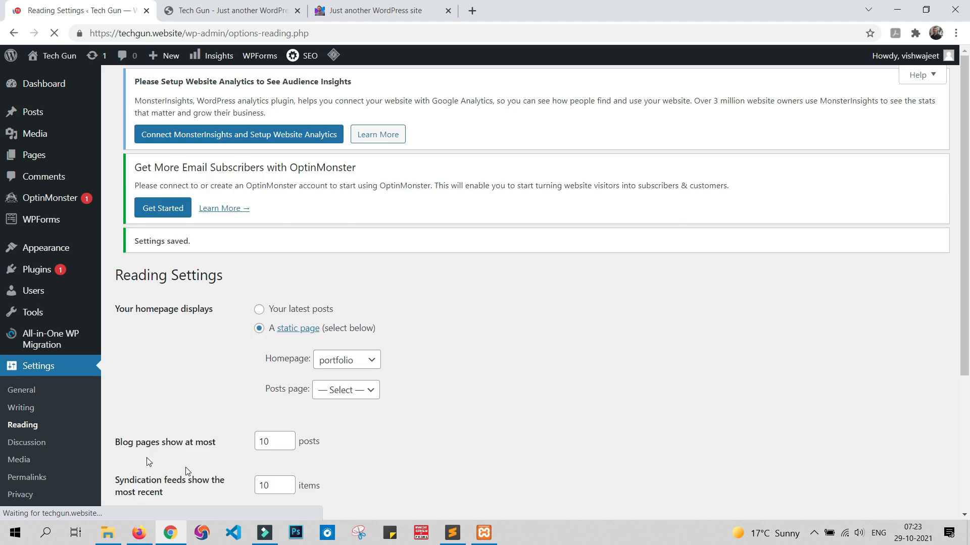
{"action": "left_click", "coordinate": [218, 4]}
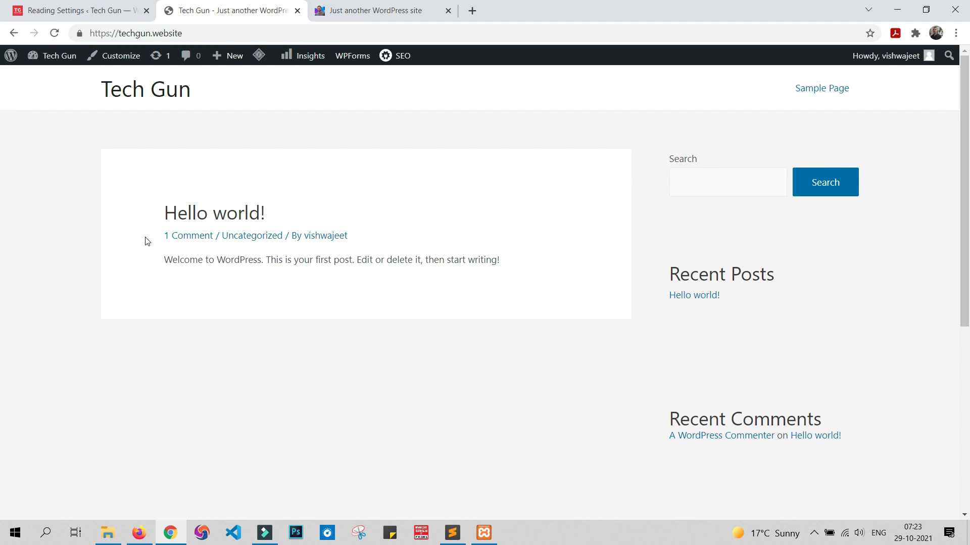
{"action": "left_click", "coordinate": [55, 33]}
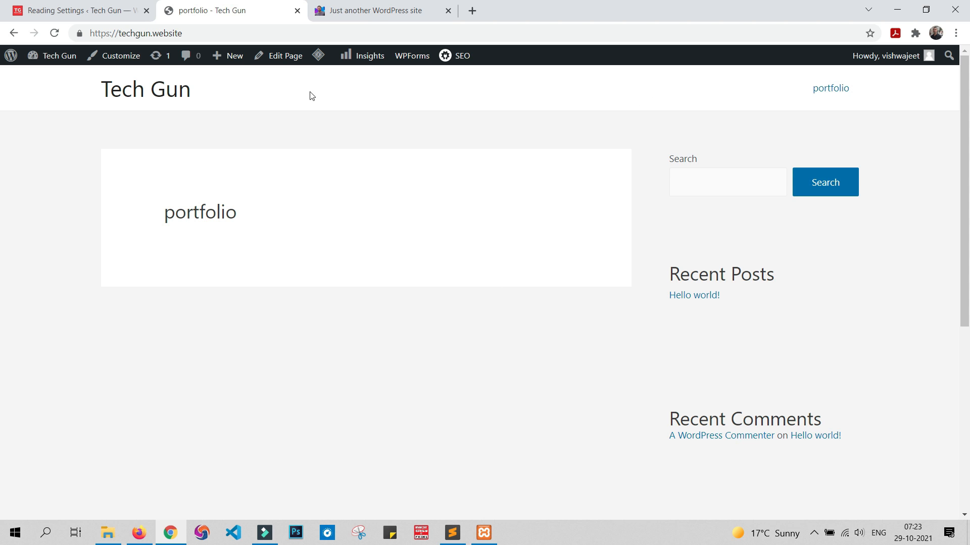
Step: Create a navigation menu named "Header menu" in the WordPress admin
{"action": "left_click", "coordinate": [68, 10]}
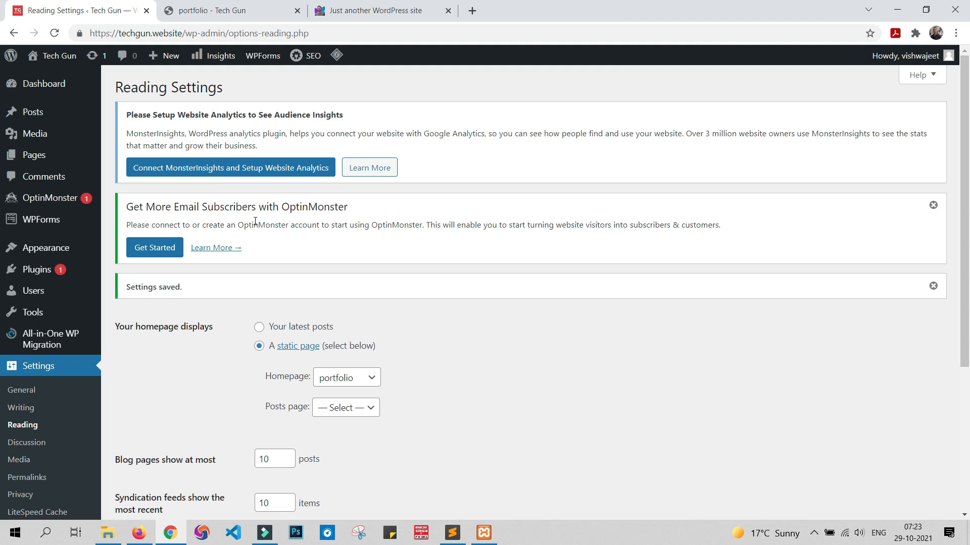
{"action": "mouse_move", "coordinate": [43, 254]}
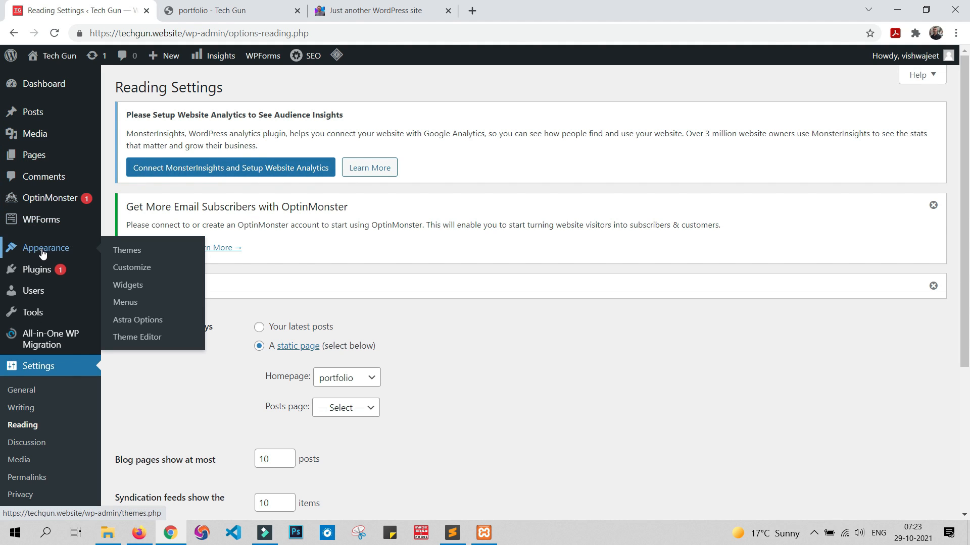
{"action": "left_click", "coordinate": [127, 311]}
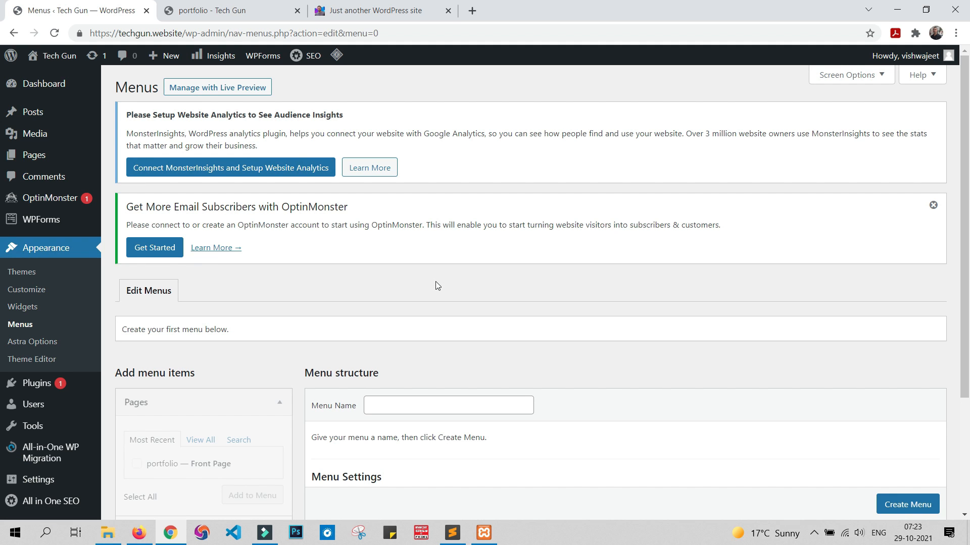
{"action": "scroll", "coordinate": [435, 283], "scroll_direction": "down", "scroll_amount": 3}
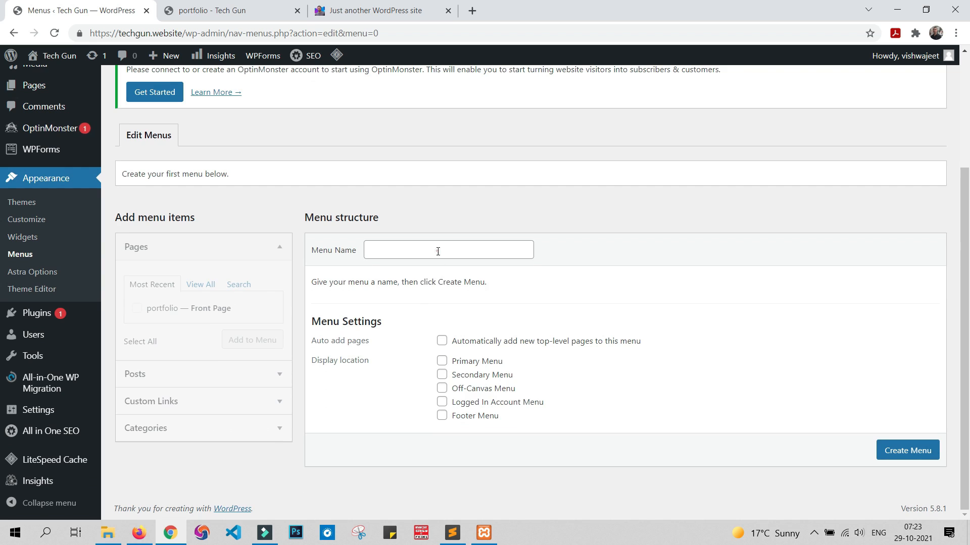
{"action": "left_click", "coordinate": [437, 251]}
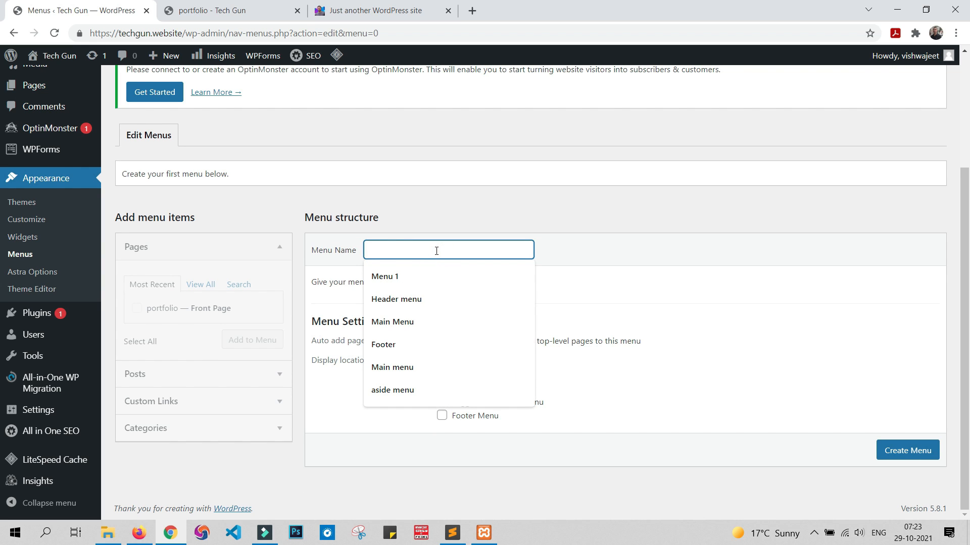
{"action": "type", "text": "he"}
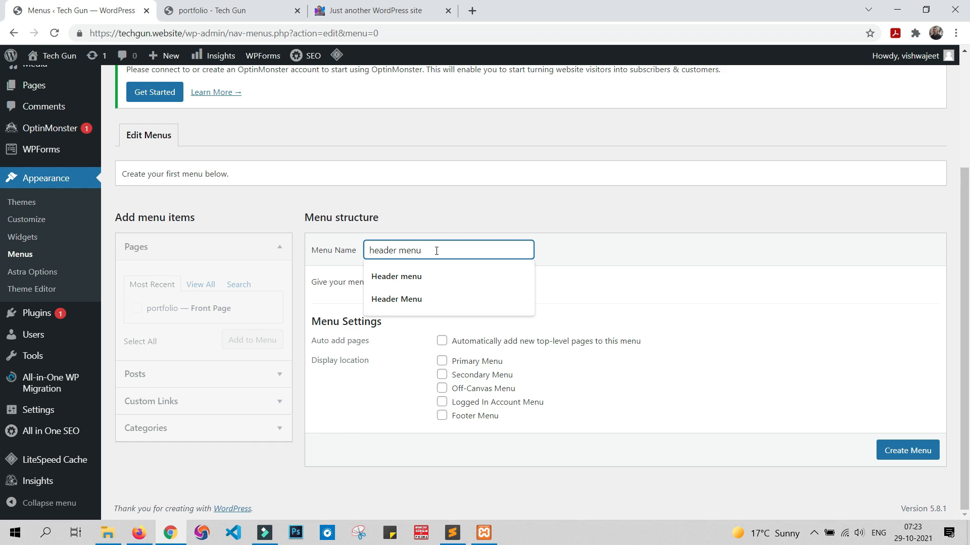
{"action": "type", "text": "ader menu"}
{"action": "left_click", "coordinate": [386, 277]}
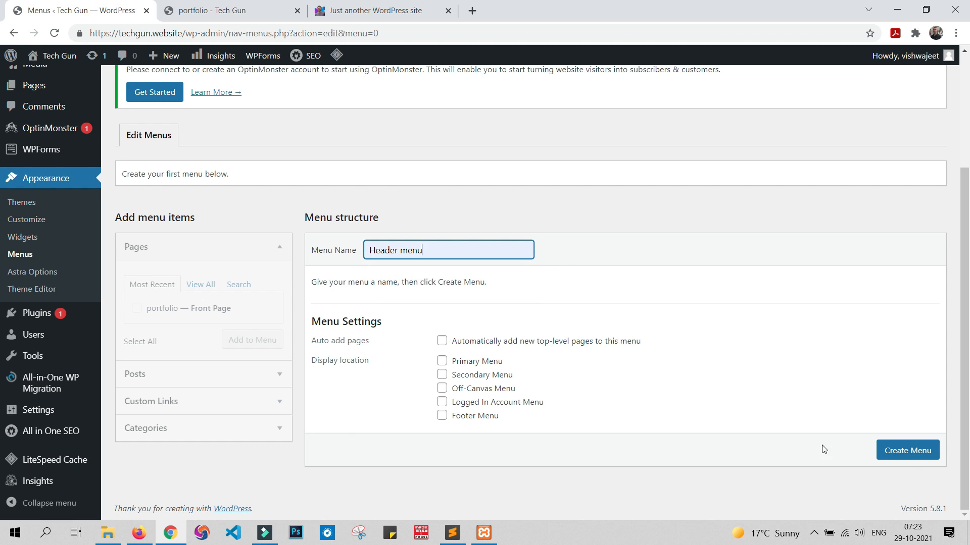
{"action": "left_click", "coordinate": [907, 451]}
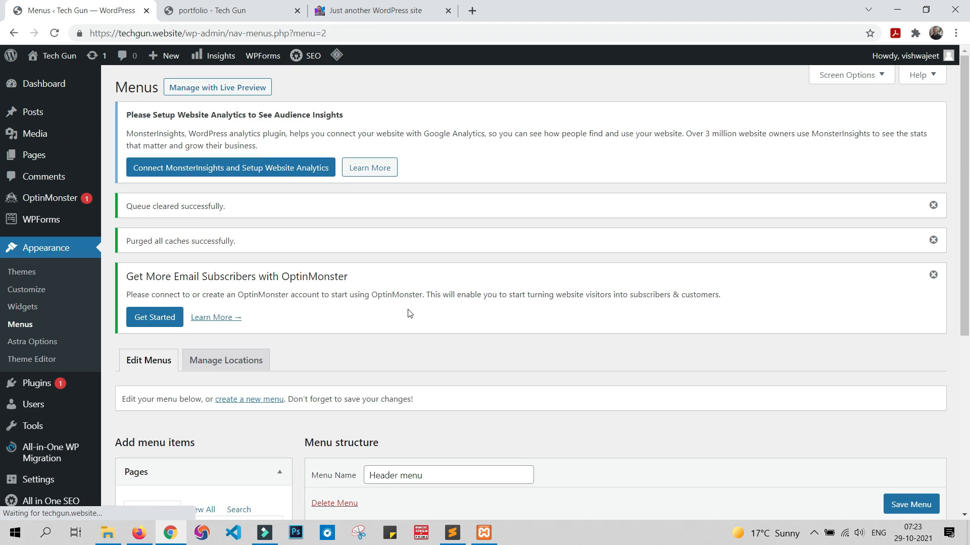
Step: Assign Header menu to the Primary Menu location, save the change, and reload the live site to check the header
{"action": "scroll", "coordinate": [451, 319], "scroll_direction": "down", "scroll_amount": 6}
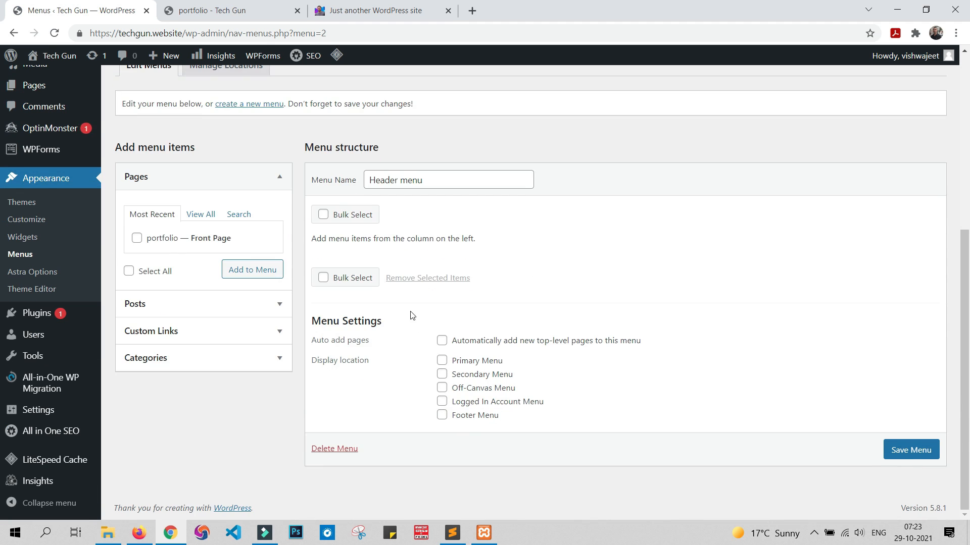
{"action": "scroll", "coordinate": [411, 313], "scroll_direction": "up", "scroll_amount": 4}
{"action": "left_click", "coordinate": [247, 253]}
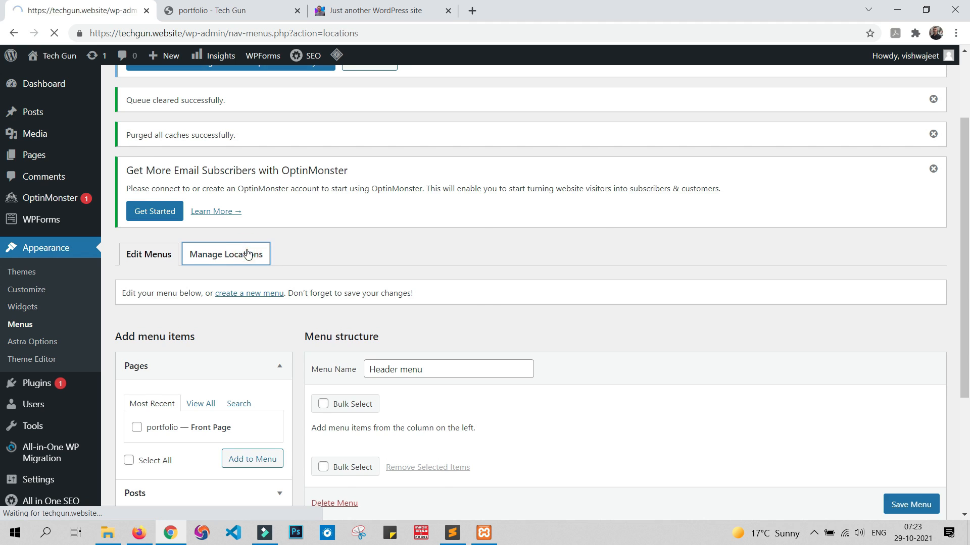
{"action": "scroll", "coordinate": [342, 234], "scroll_direction": "down", "scroll_amount": 1}
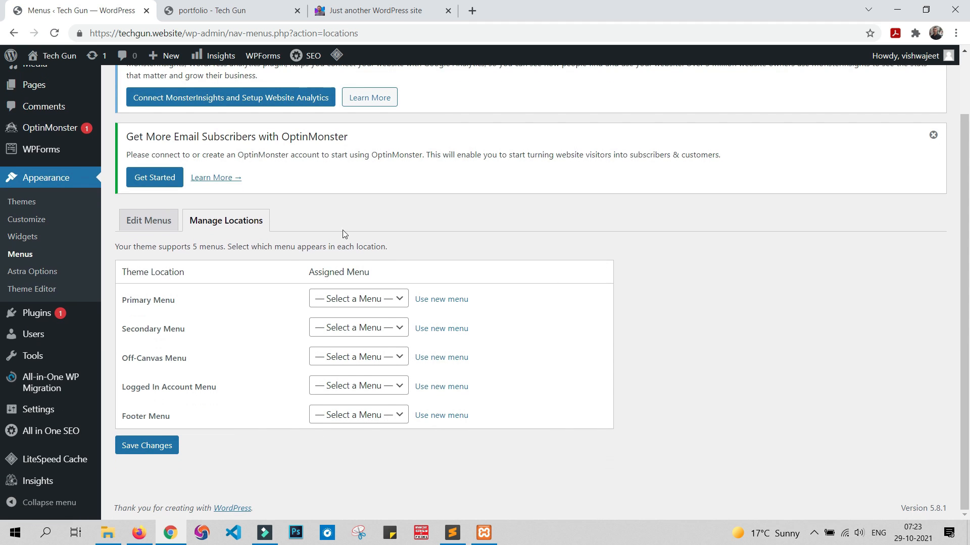
{"action": "left_click", "coordinate": [366, 299]}
{"action": "left_click", "coordinate": [360, 327]}
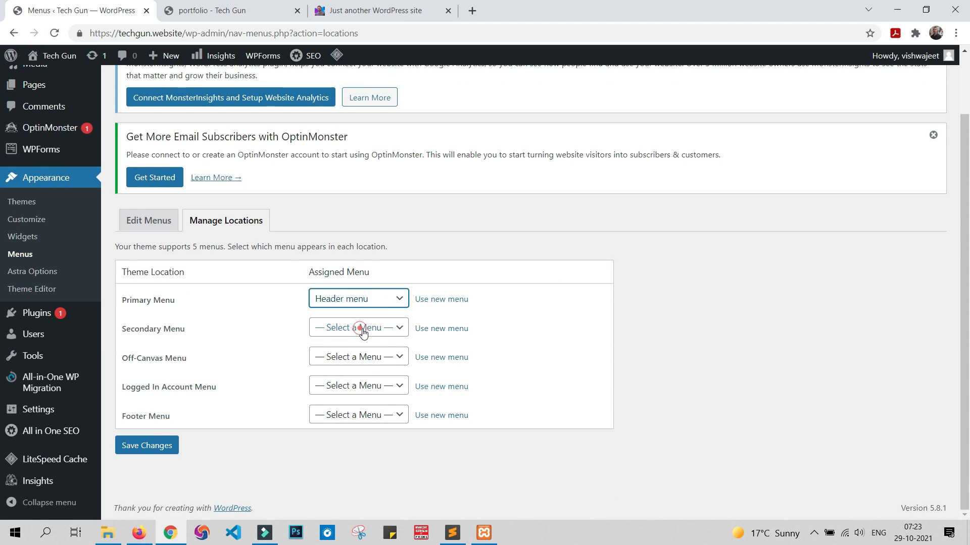
{"action": "left_click", "coordinate": [147, 445]}
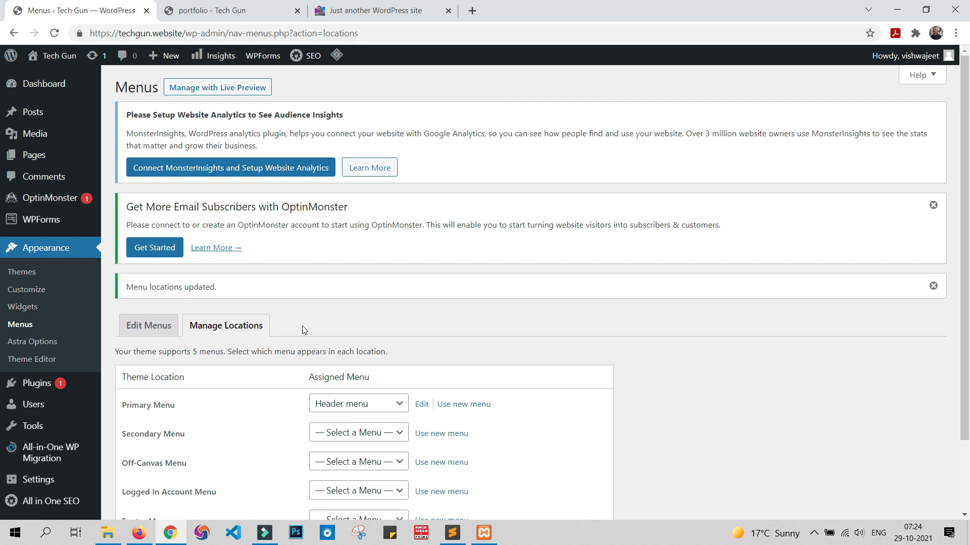
{"action": "left_click", "coordinate": [252, 11]}
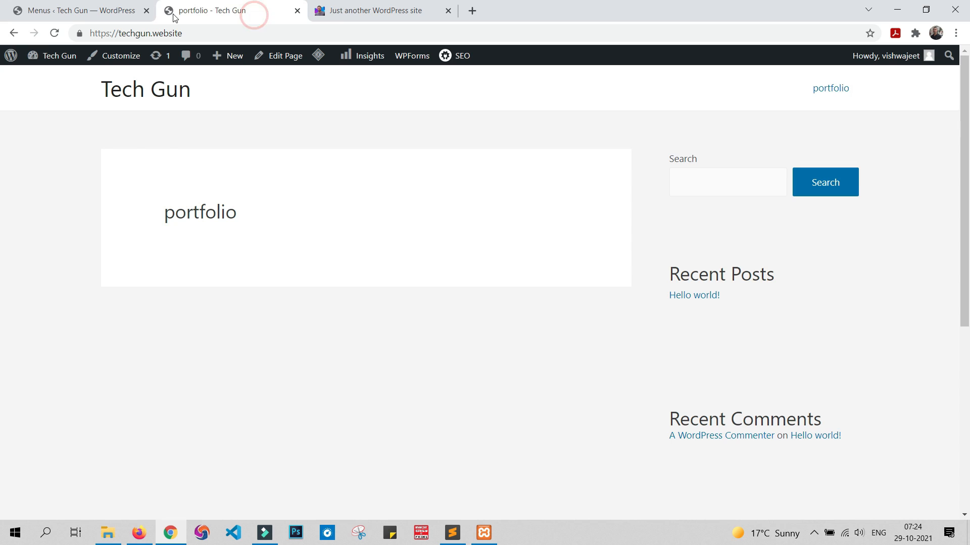
{"action": "left_click", "coordinate": [54, 33]}
Step: Add a custom link with URL "#" and link text "About" to Header menu
{"action": "left_click", "coordinate": [50, 10]}
{"action": "scroll", "coordinate": [123, 223], "scroll_direction": "down", "scroll_amount": 2}
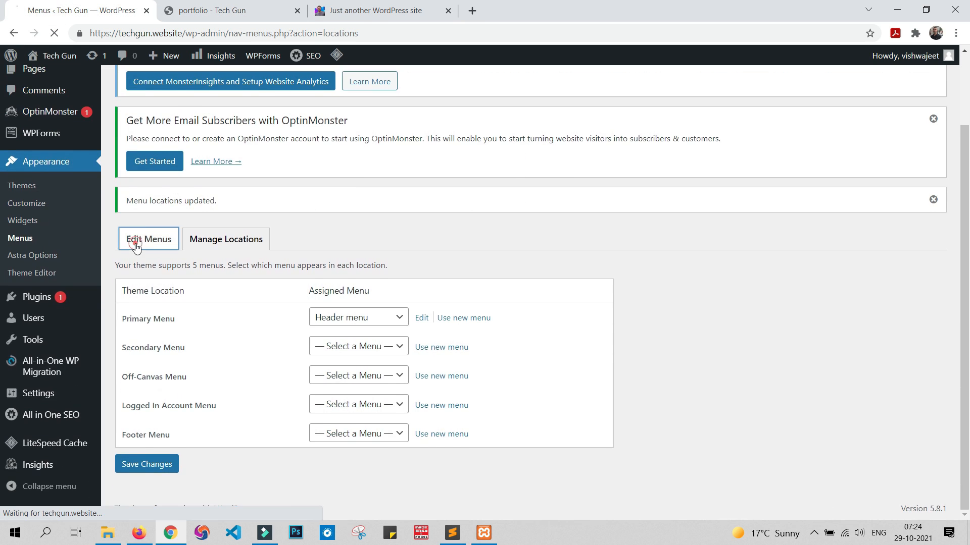
{"action": "left_click", "coordinate": [134, 242]}
{"action": "scroll", "coordinate": [680, 288], "scroll_direction": "down", "scroll_amount": 4}
{"action": "scroll", "coordinate": [679, 291], "scroll_direction": "down", "scroll_amount": 1}
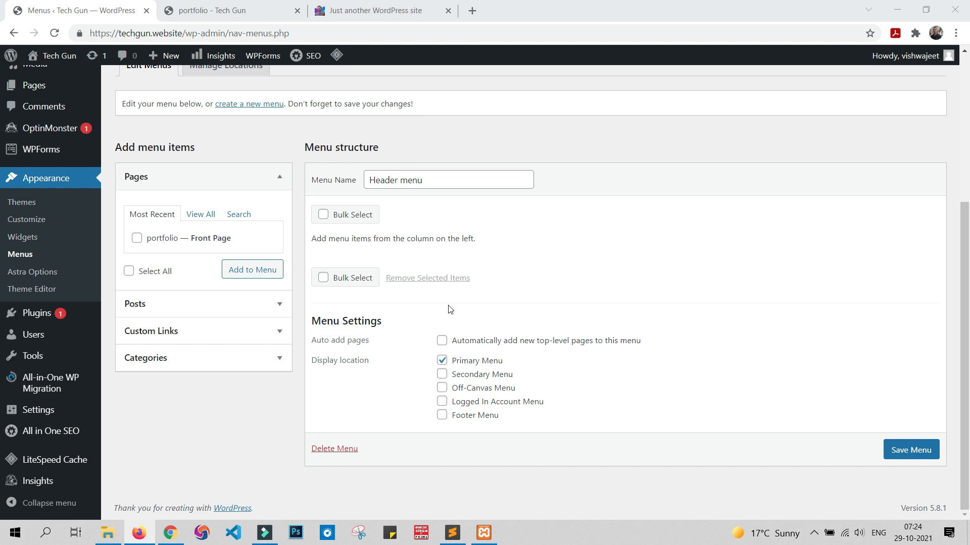
{"action": "left_click", "coordinate": [245, 333]}
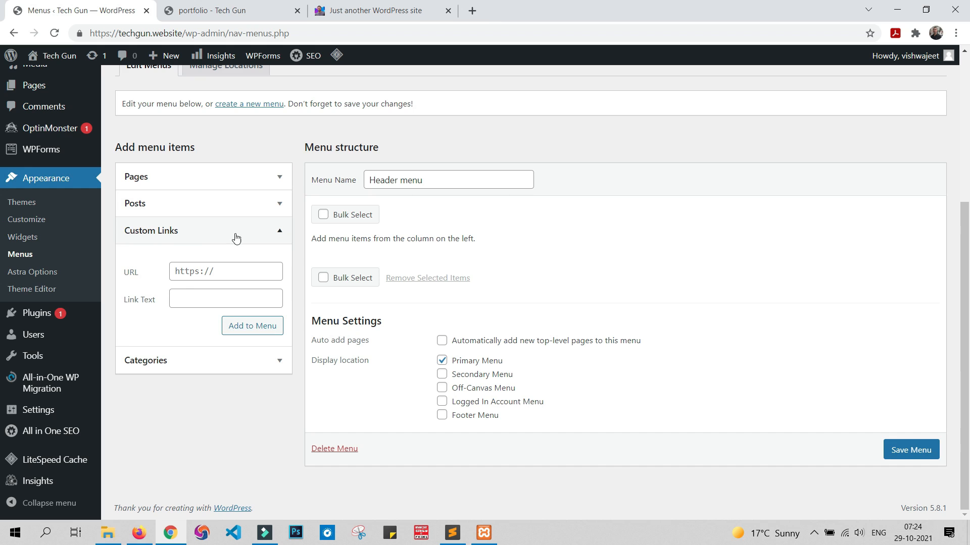
{"action": "left_click", "coordinate": [219, 268]}
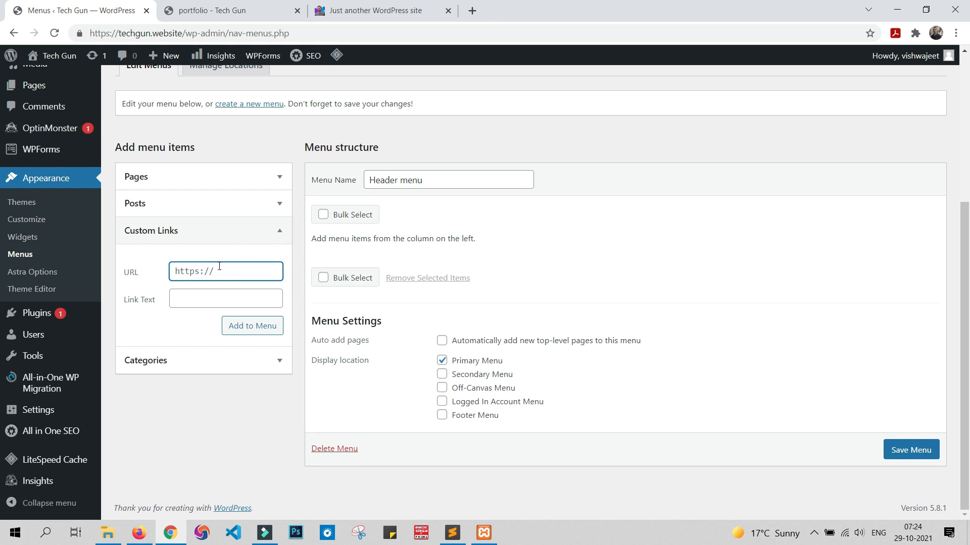
{"action": "key", "text": "ctrl+a"}
{"action": "type", "text": "#"}
{"action": "left_click", "coordinate": [229, 302]}
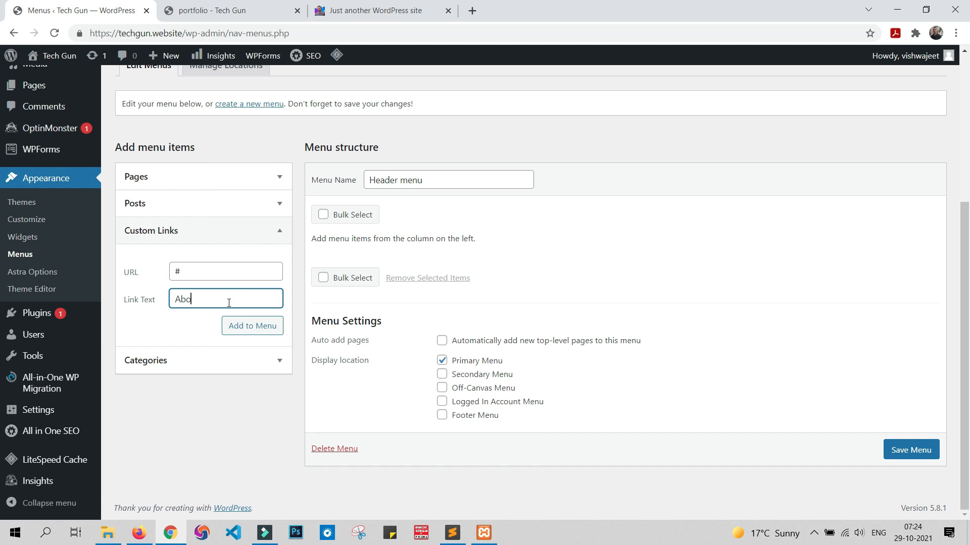
{"action": "left_click", "coordinate": [253, 326]}
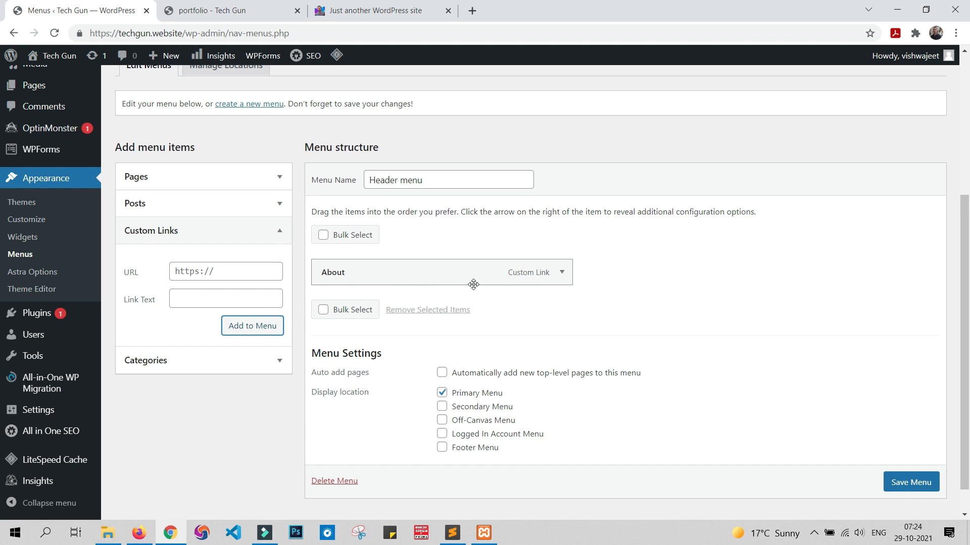
Step: Add a custom link with URL "#" and link text "Resume" to Header menu
{"action": "left_click", "coordinate": [209, 270]}
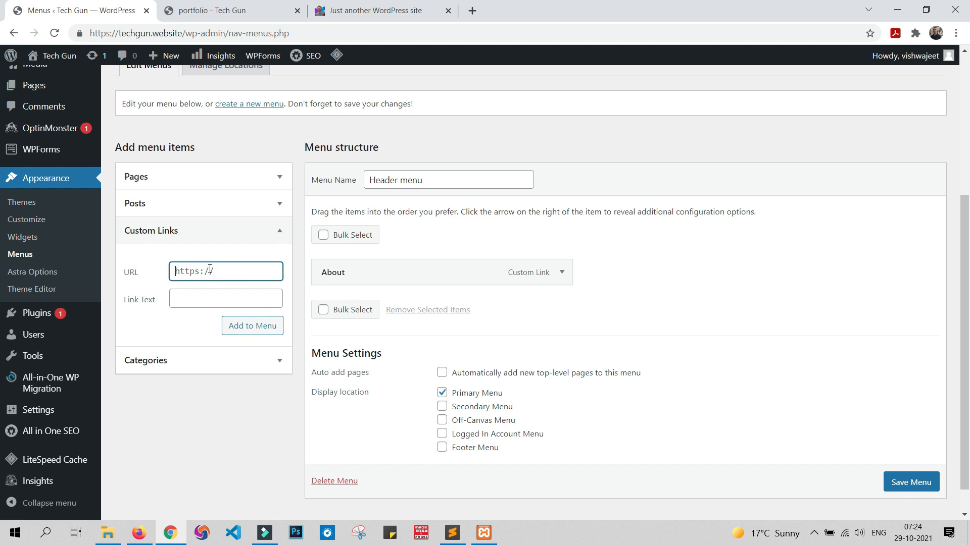
{"action": "type", "text": "#"}
{"action": "left_click", "coordinate": [206, 297]}
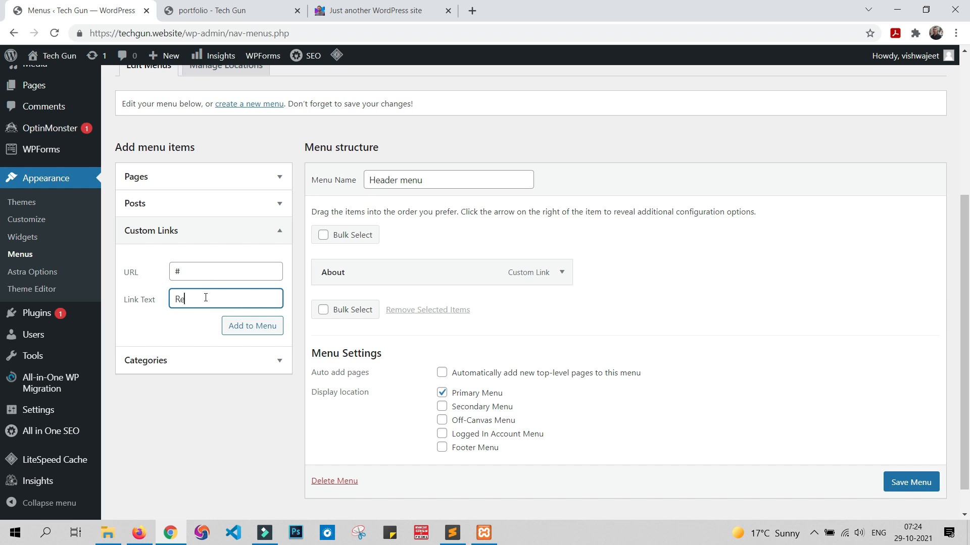
{"action": "left_click", "coordinate": [231, 329]}
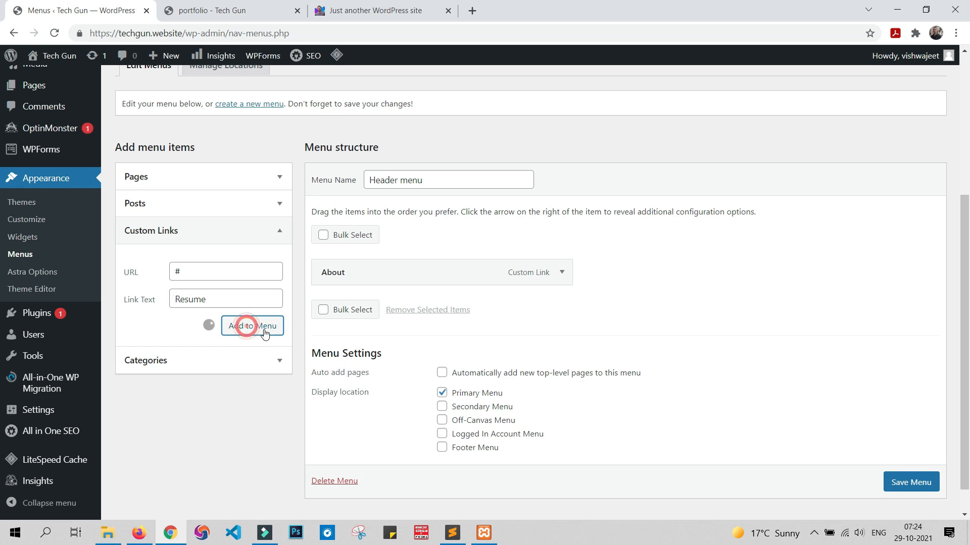
Step: Add a custom link with URL "#" and link text "Experience" to Header menu
{"action": "left_click", "coordinate": [235, 274]}
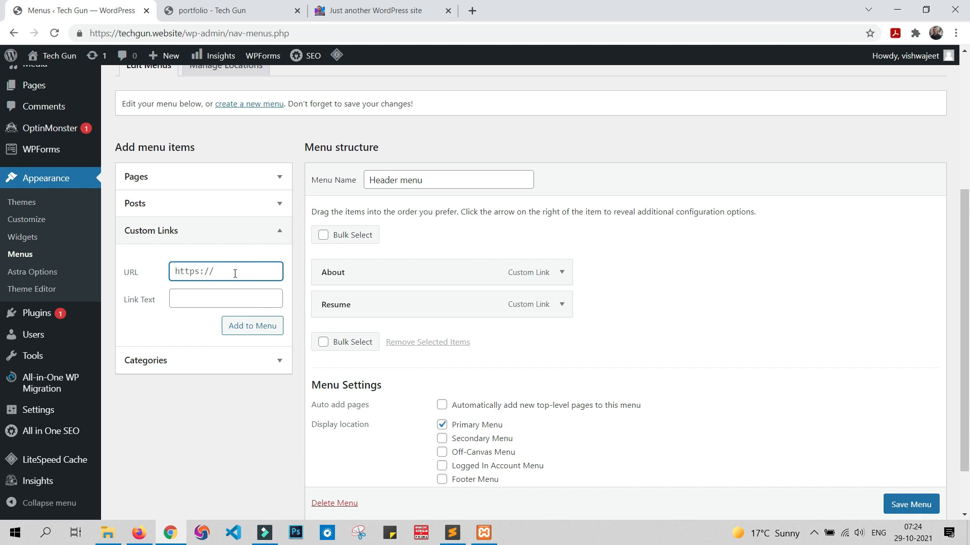
{"action": "type", "text": "#"}
{"action": "left_click", "coordinate": [230, 303]}
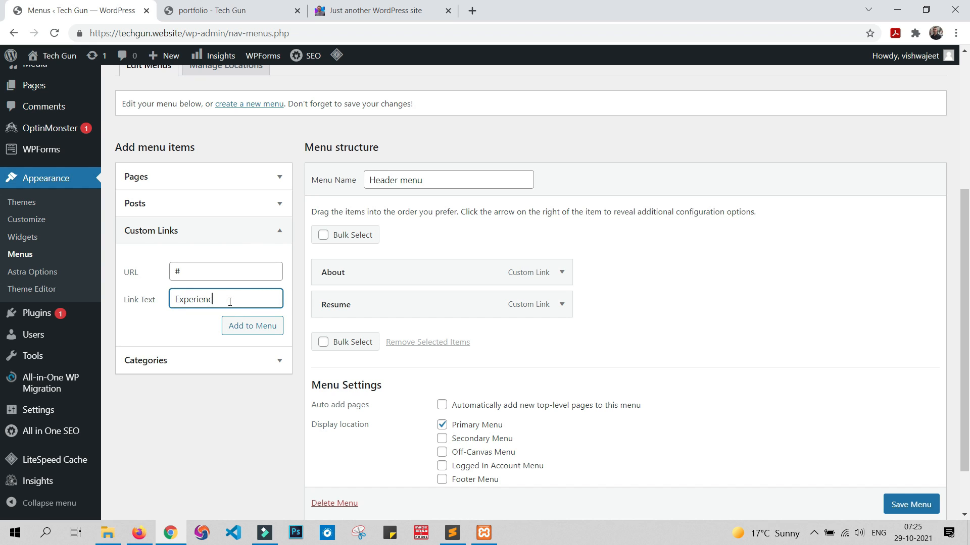
{"action": "left_click", "coordinate": [254, 333]}
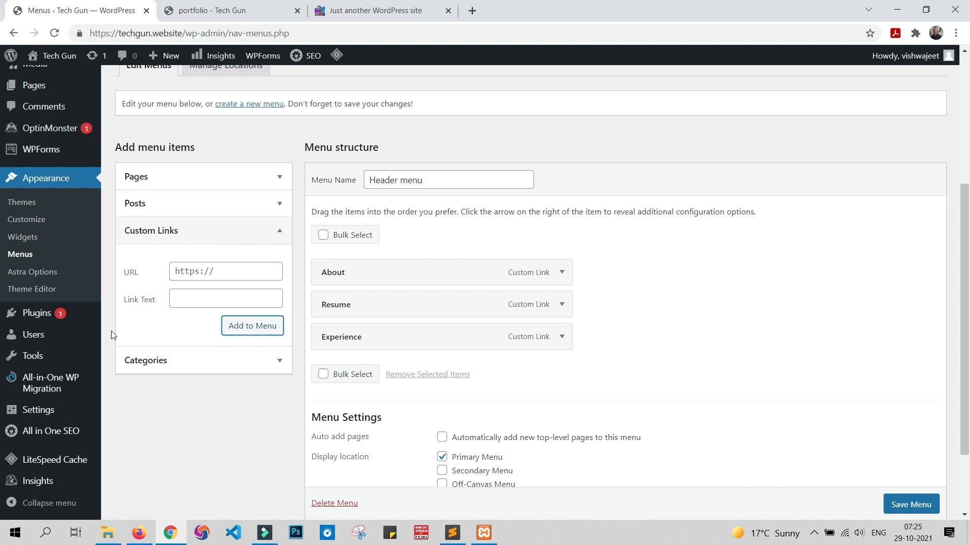
Step: Add a custom link with URL "#" and link text "Portfolio" to Header menu
{"action": "left_click", "coordinate": [193, 263]}
{"action": "type", "text": "#"}
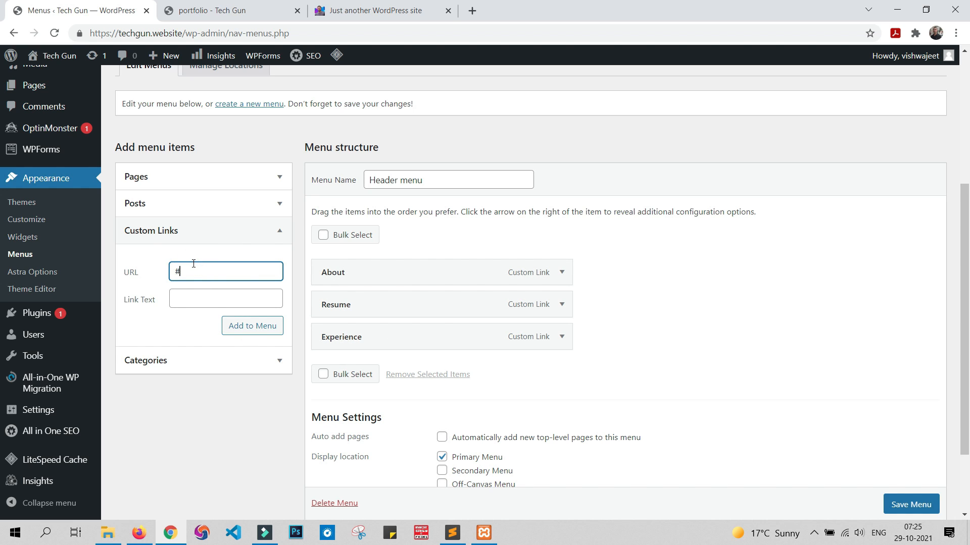
{"action": "left_click", "coordinate": [199, 299]}
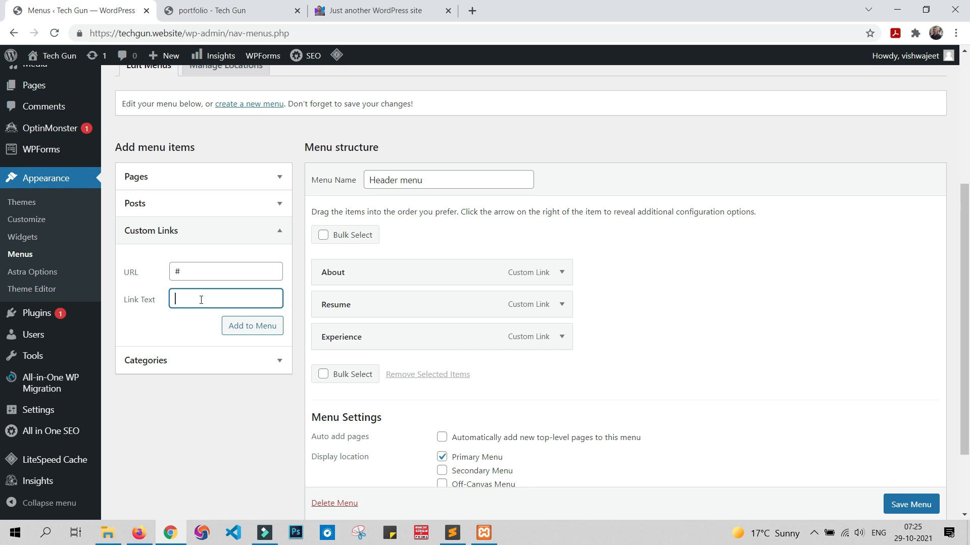
{"action": "type", "text": "Portfolio"}
{"action": "left_click", "coordinate": [243, 325]}
Step: Add a custom link with URL "#" and link text "Contact" to Header menu
{"action": "left_click", "coordinate": [232, 266]}
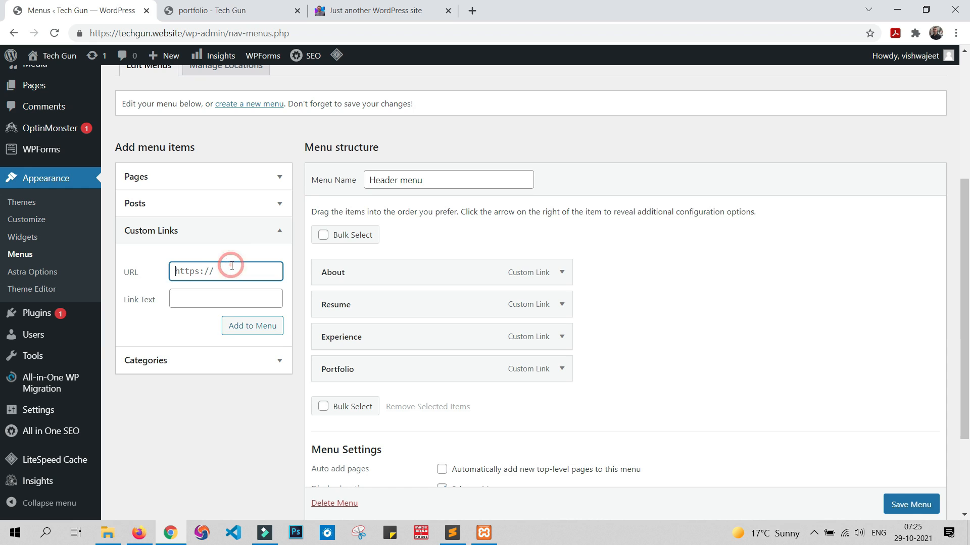
{"action": "type", "text": "#"}
{"action": "left_click", "coordinate": [236, 296]}
{"action": "type", "text": "C"}
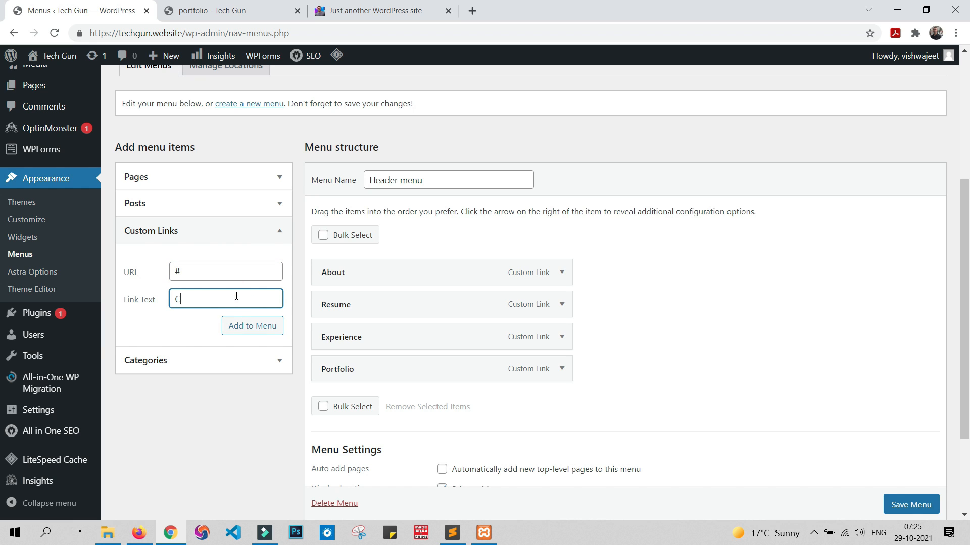
{"action": "type", "text": "ontact"}
{"action": "left_click", "coordinate": [241, 325]}
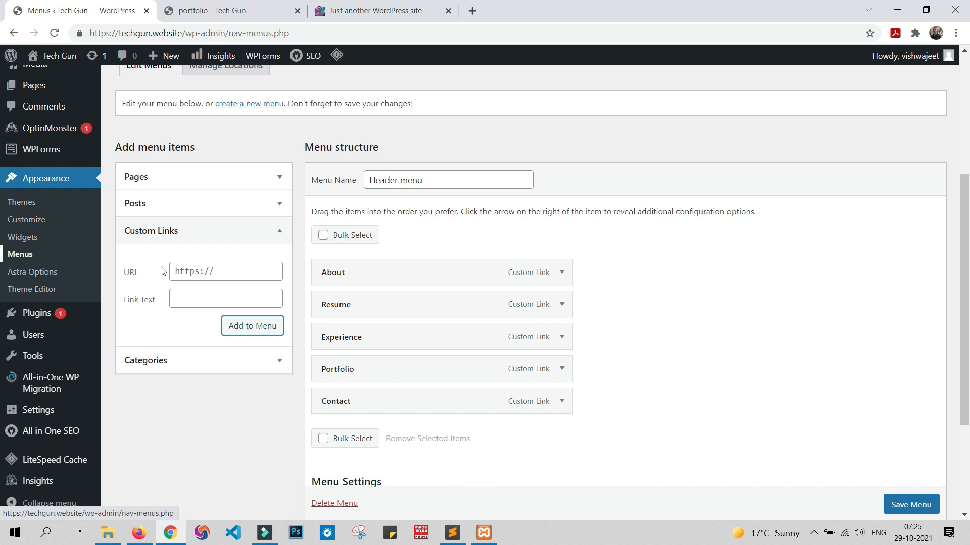
Step: Save Header menu with its new links and reload the live site to check the header navigation
{"action": "left_click", "coordinate": [182, 274]}
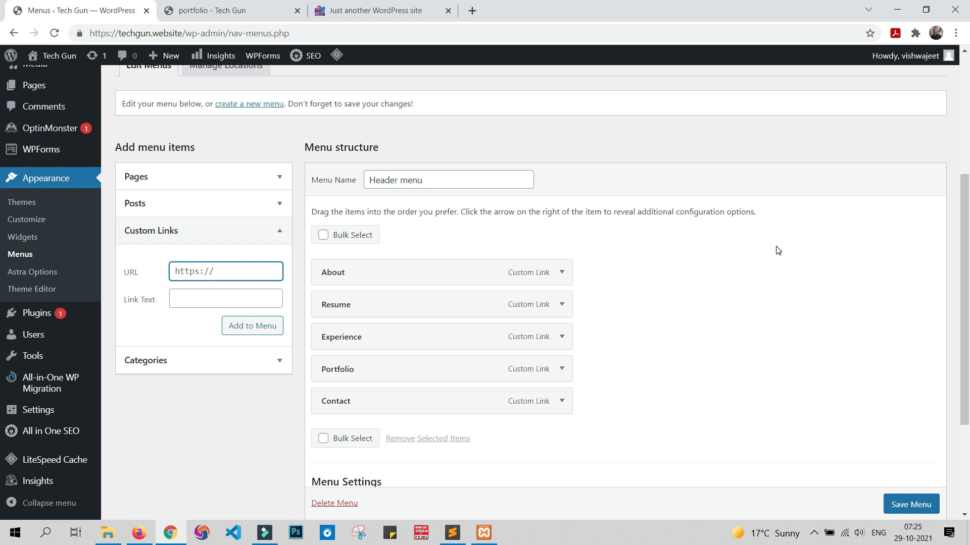
{"action": "scroll", "coordinate": [778, 251], "scroll_direction": "down", "scroll_amount": 3}
{"action": "left_click", "coordinate": [892, 453]}
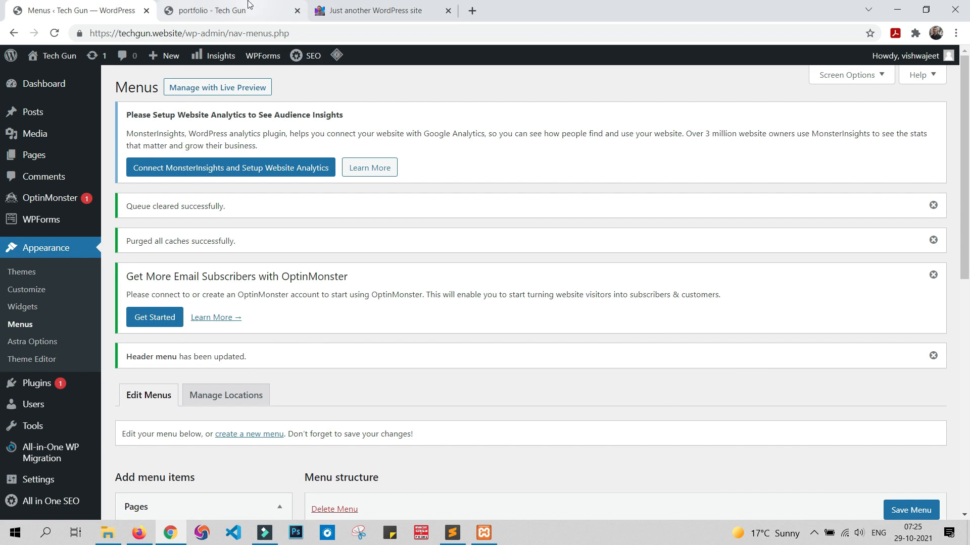
{"action": "left_click", "coordinate": [247, 9]}
{"action": "left_click", "coordinate": [55, 33]}
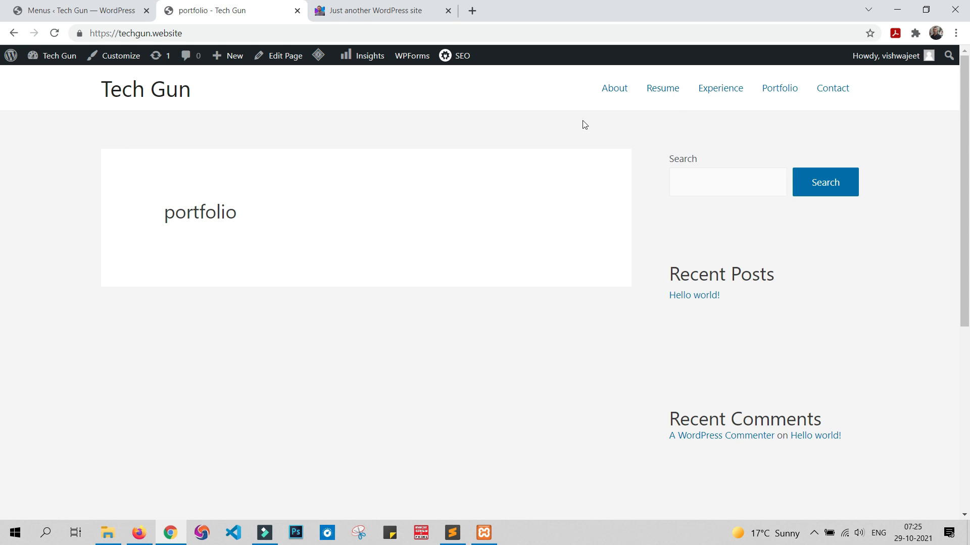
Step: Upload the PDF file "cv" from the portfolio folder to the WordPress Media Library
{"action": "left_click", "coordinate": [71, 12]}
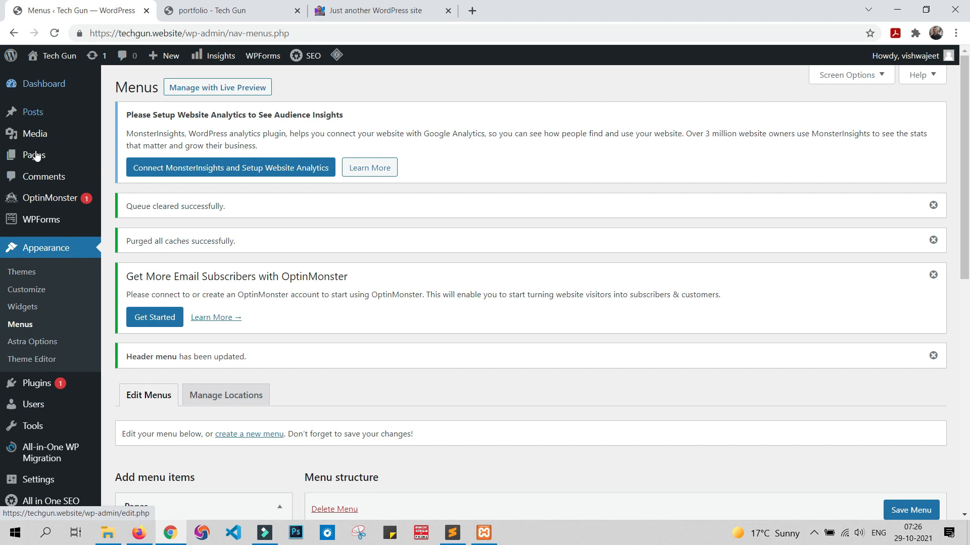
{"action": "mouse_move", "coordinate": [36, 137]}
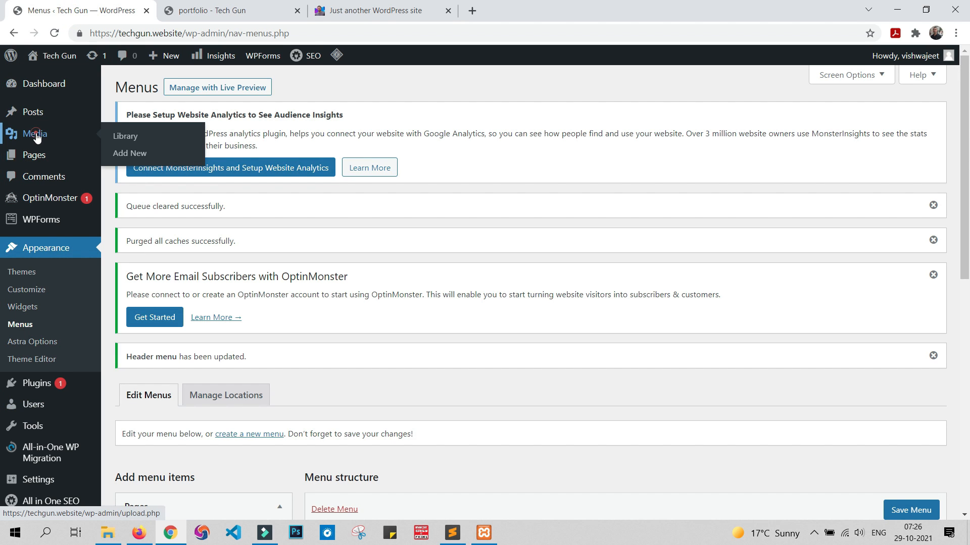
{"action": "left_click", "coordinate": [36, 135]}
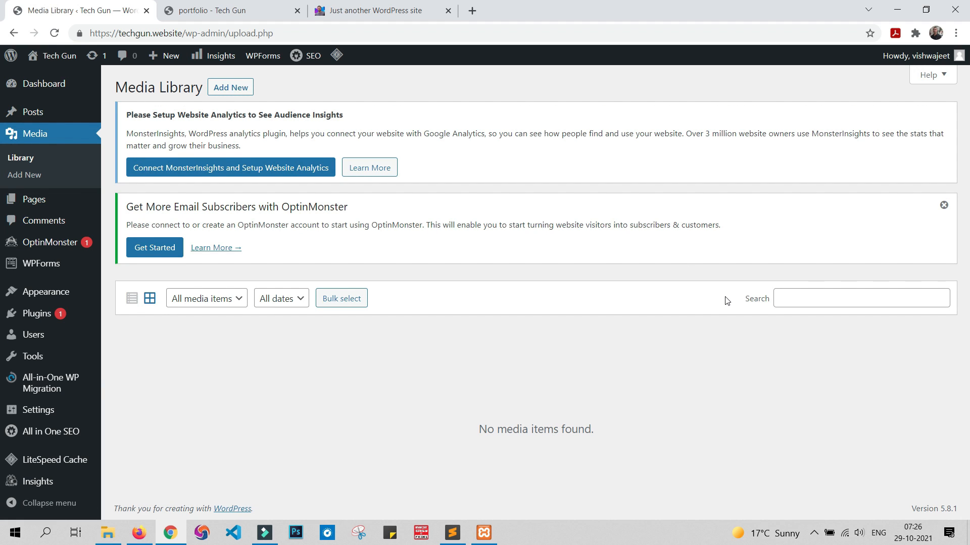
{"action": "left_click", "coordinate": [232, 89]}
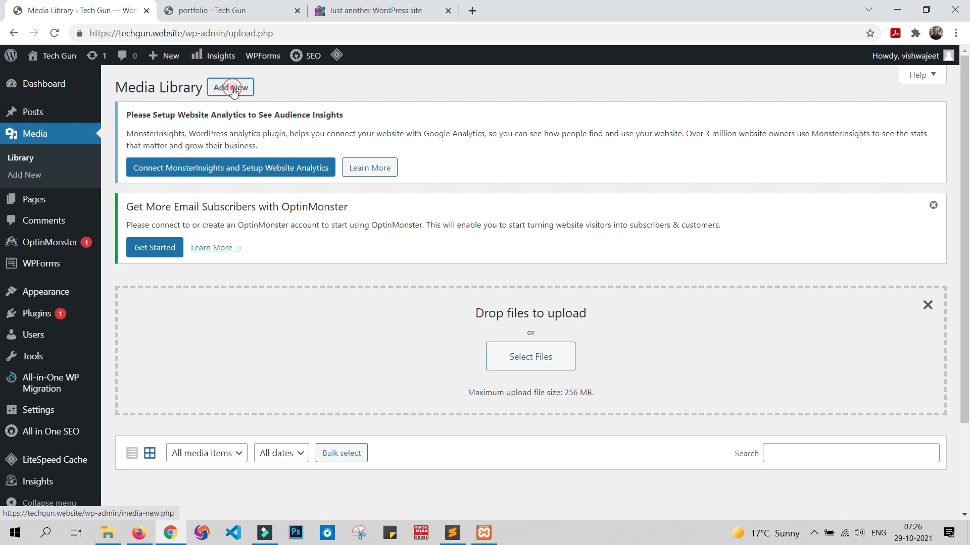
{"action": "scroll", "coordinate": [525, 303], "scroll_direction": "down", "scroll_amount": 2}
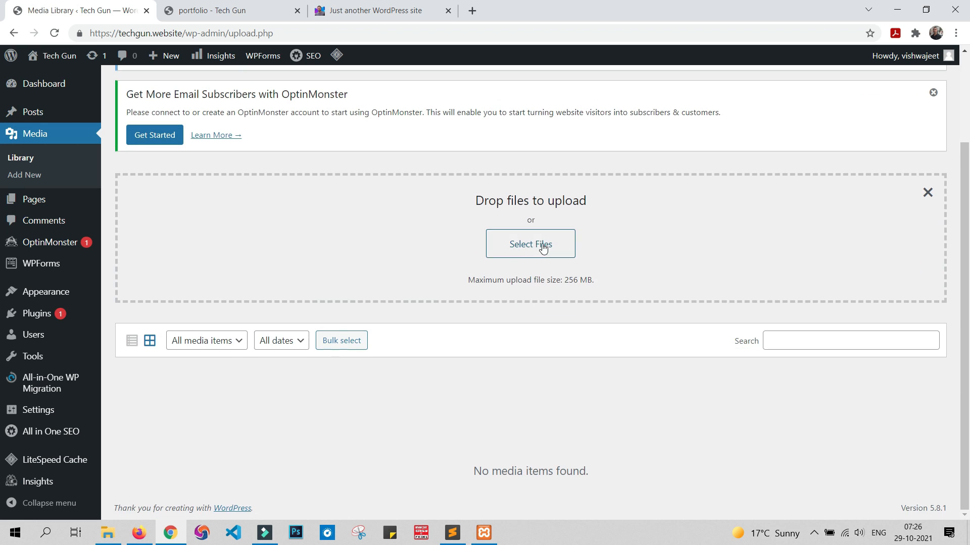
{"action": "left_click", "coordinate": [543, 247]}
{"action": "left_click", "coordinate": [539, 248]}
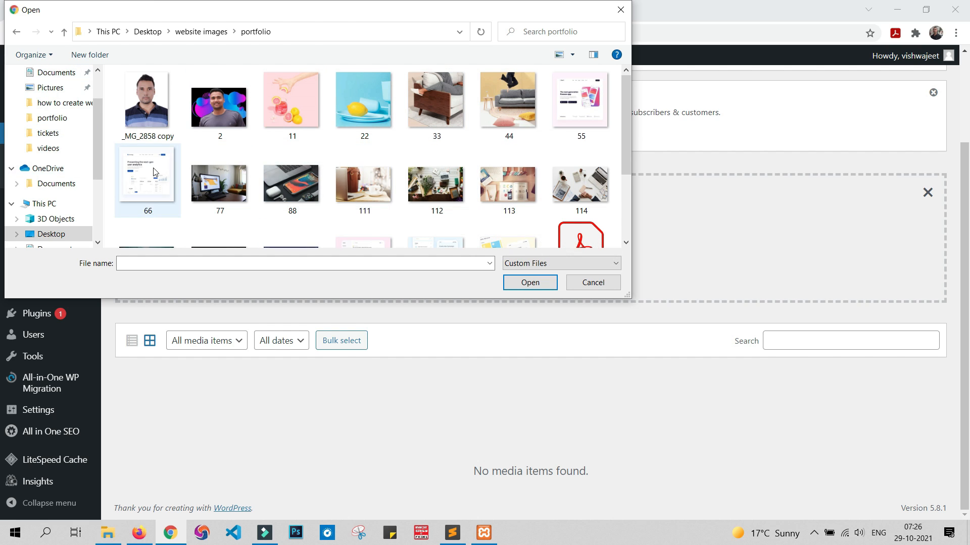
{"action": "scroll", "coordinate": [396, 148], "scroll_direction": "down", "scroll_amount": 1}
{"action": "scroll", "coordinate": [397, 148], "scroll_direction": "down", "scroll_amount": 1}
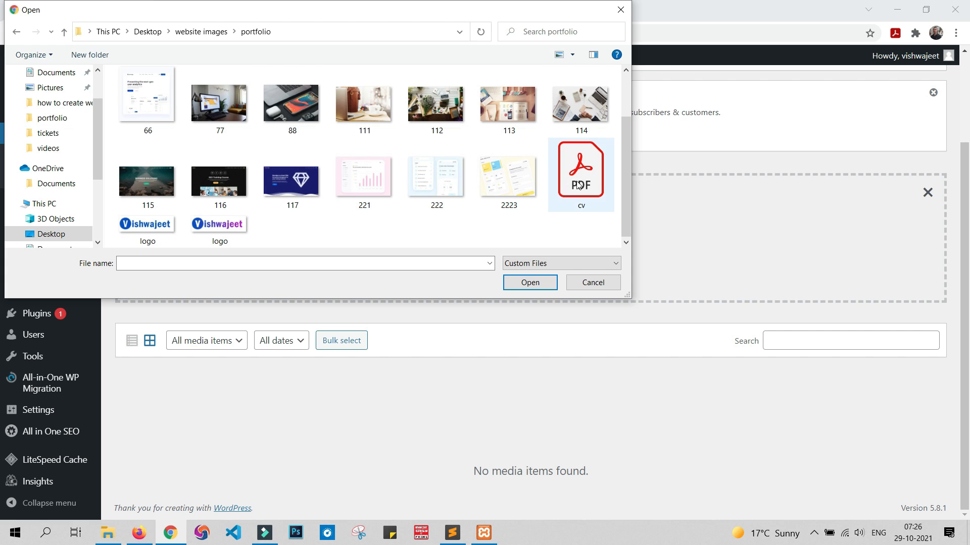
{"action": "double_click", "coordinate": [579, 185]}
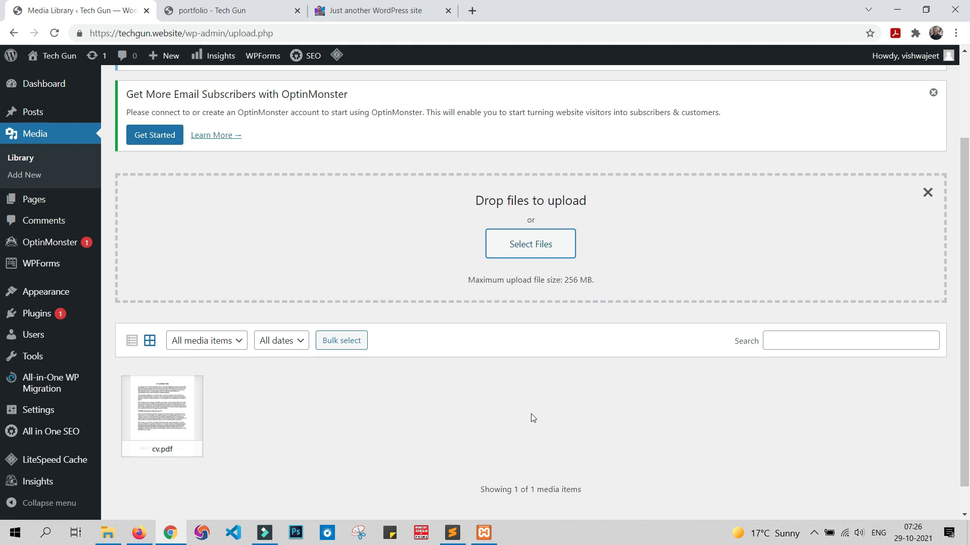
Step: Copy the file URL of cv.pdf from its attachment details and close the details
{"action": "scroll", "coordinate": [211, 391], "scroll_direction": "down", "scroll_amount": 1}
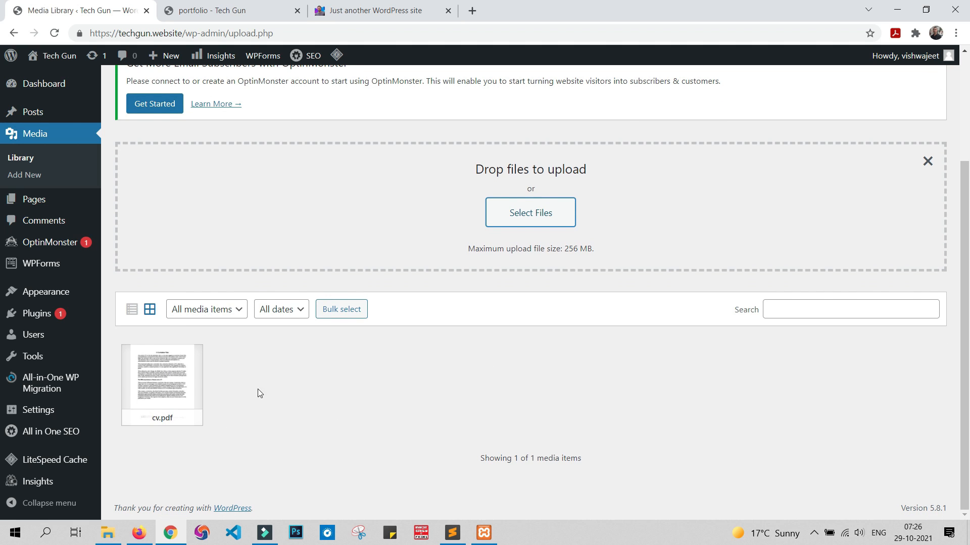
{"action": "left_click", "coordinate": [169, 372]}
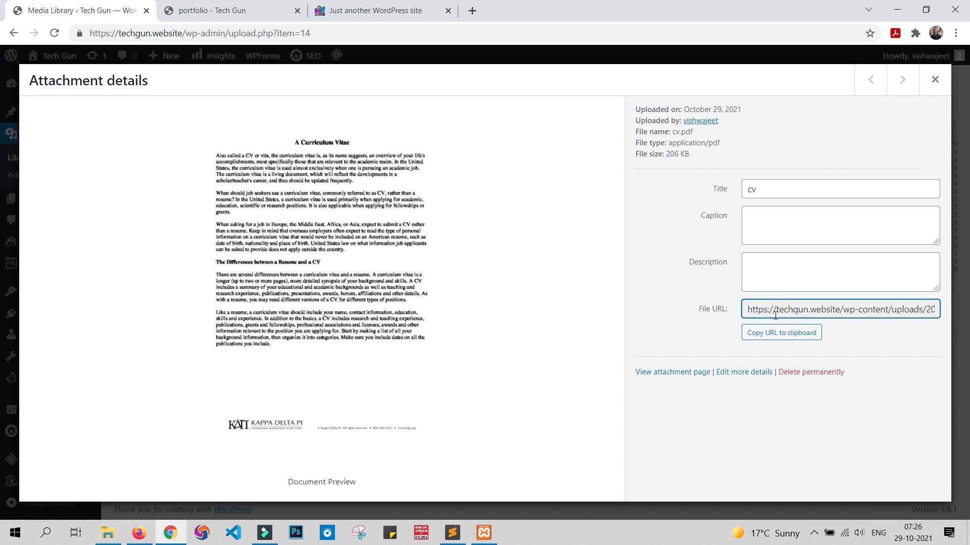
{"action": "key", "text": "ctrl+a"}
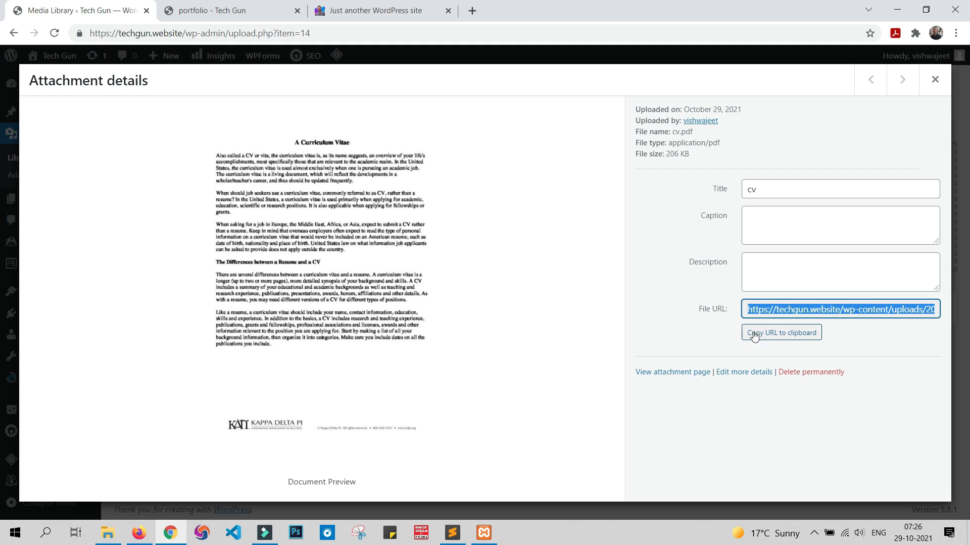
{"action": "left_click", "coordinate": [783, 334]}
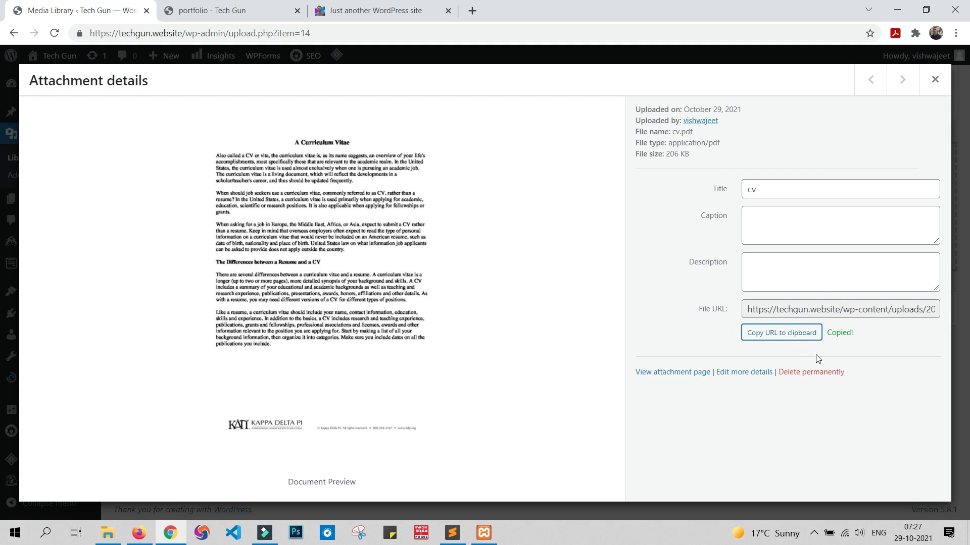
{"action": "left_click", "coordinate": [935, 81]}
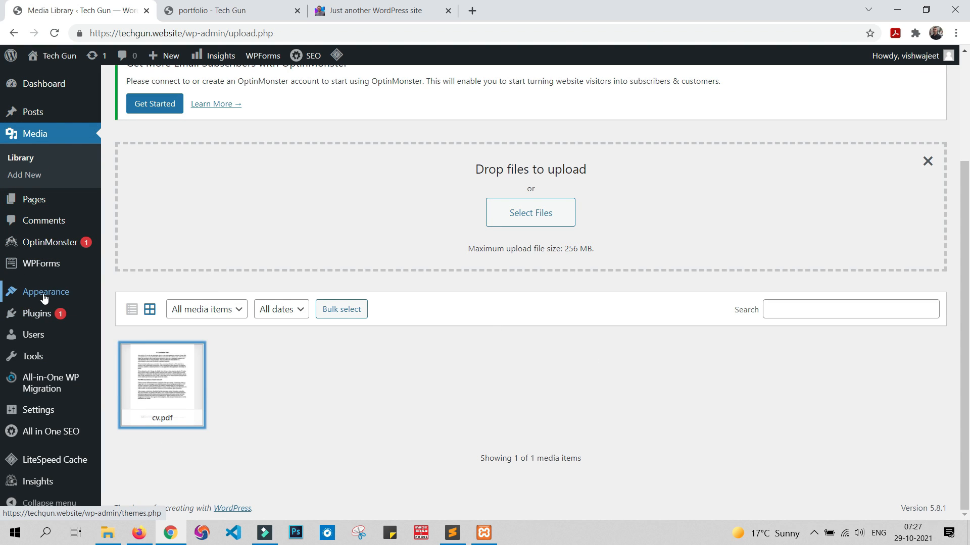
Step: Replace the URL of the Resume item in Header menu with the copied cv.pdf link and save the menu
{"action": "mouse_move", "coordinate": [45, 299]}
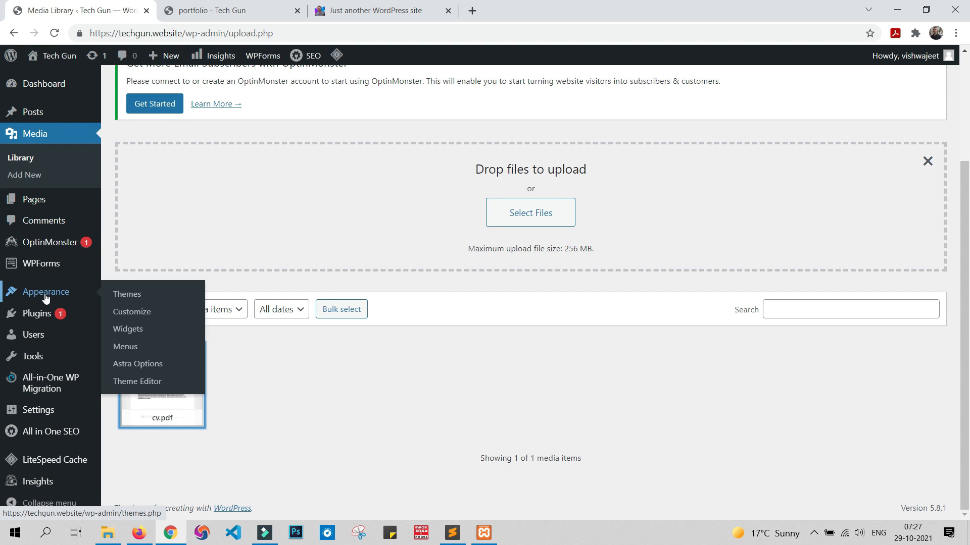
{"action": "left_click", "coordinate": [132, 347]}
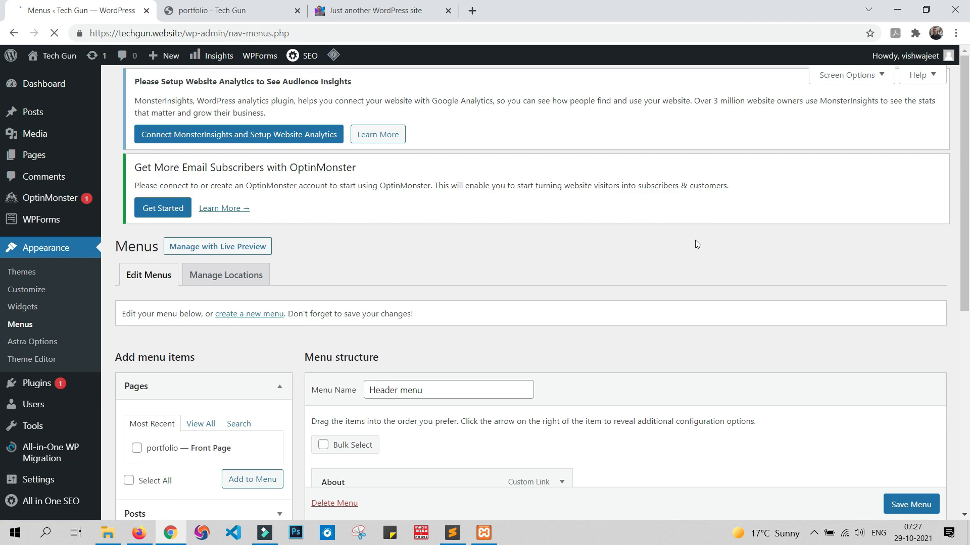
{"action": "scroll", "coordinate": [695, 241], "scroll_direction": "down", "scroll_amount": 3}
{"action": "scroll", "coordinate": [695, 244], "scroll_direction": "down", "scroll_amount": 1}
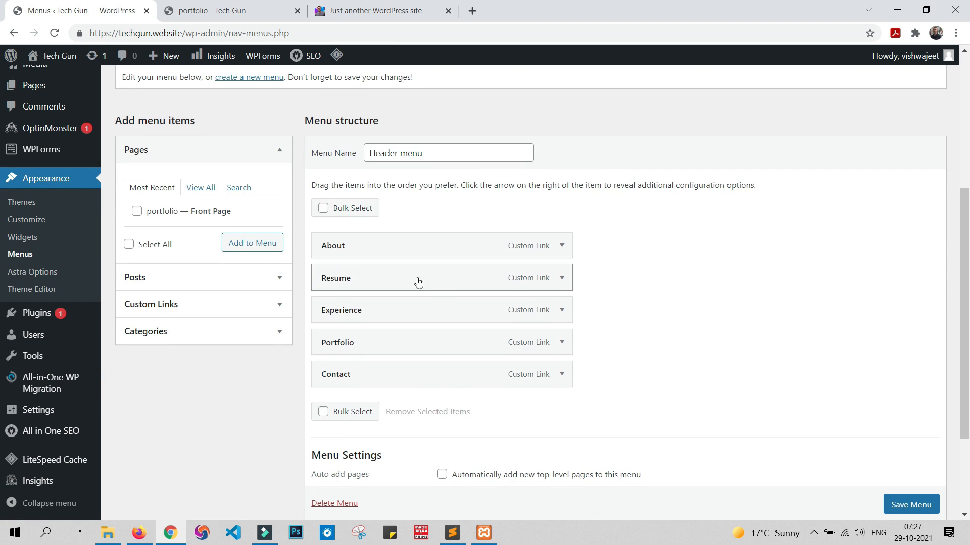
{"action": "left_click", "coordinate": [561, 278]}
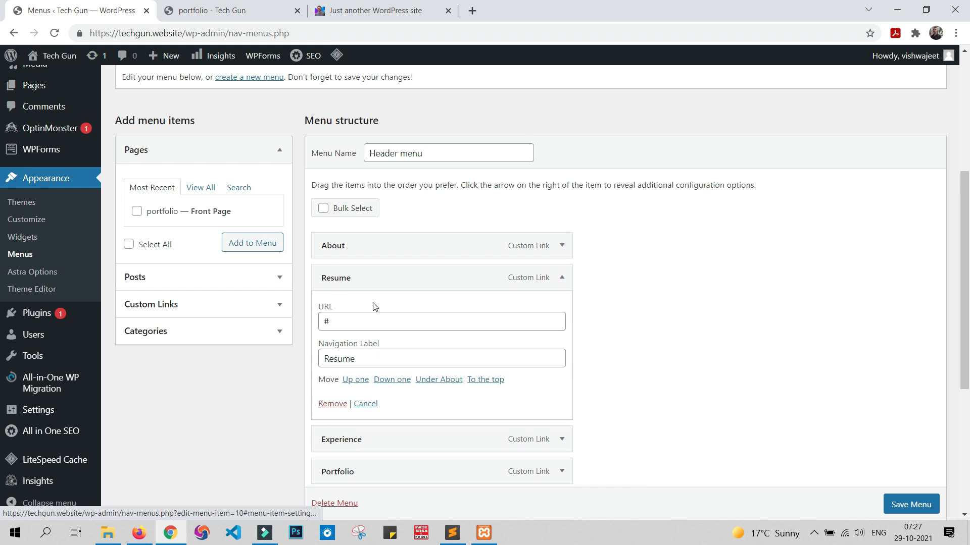
{"action": "double_click", "coordinate": [327, 321]}
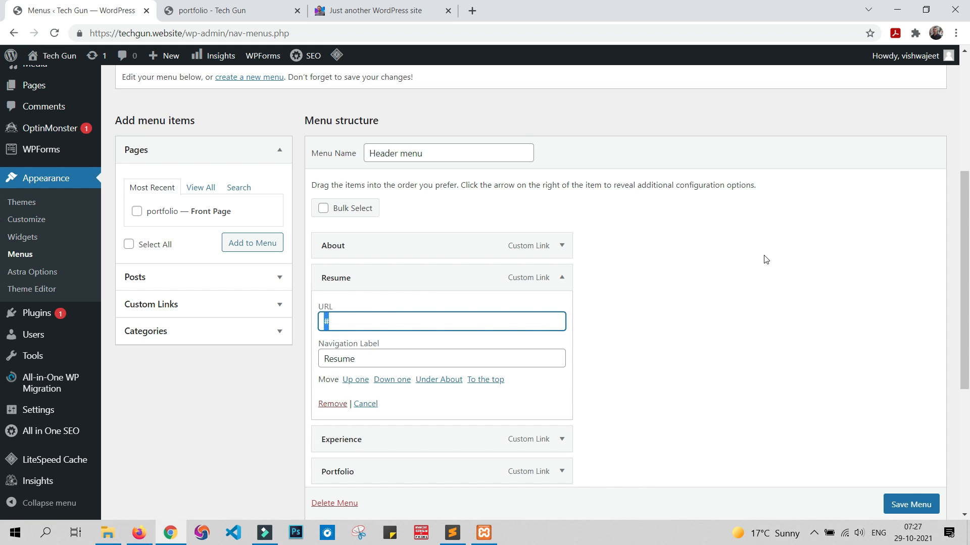
{"action": "key", "text": "ctrl+v"}
{"action": "scroll", "coordinate": [916, 480], "scroll_direction": "down", "scroll_amount": 2}
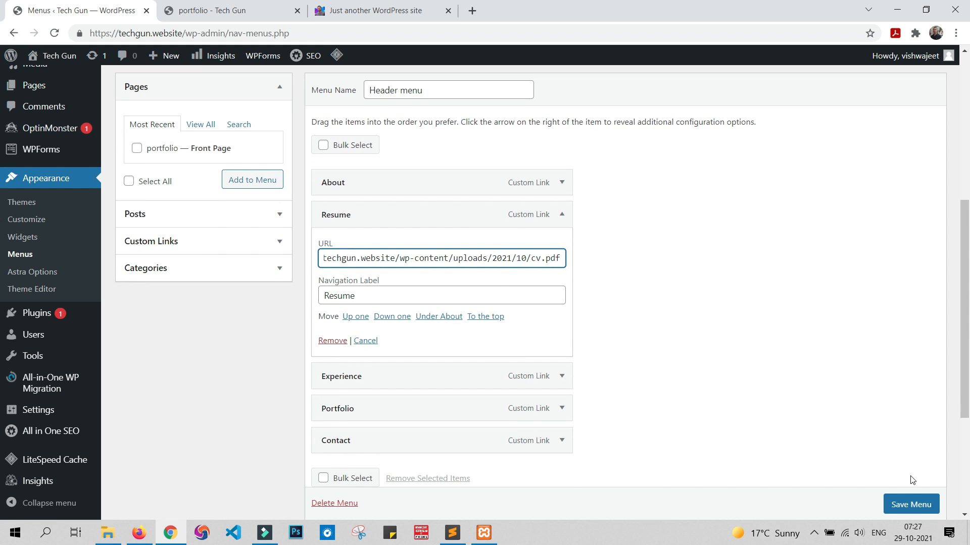
{"action": "left_click", "coordinate": [913, 505]}
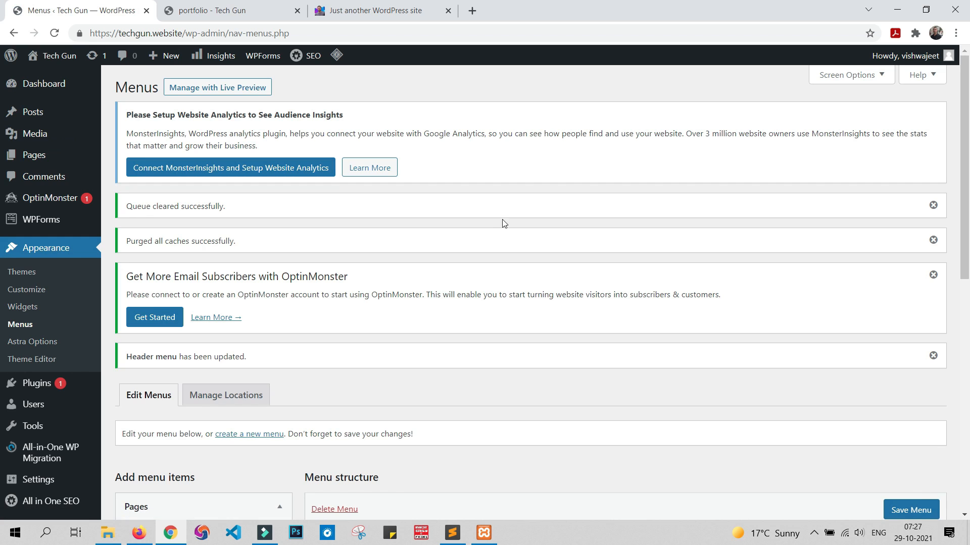
Step: Reload the live techgun.website homepage, check that the Resume link opens cv.pdf, and return to the homepage
{"action": "left_click", "coordinate": [245, 6]}
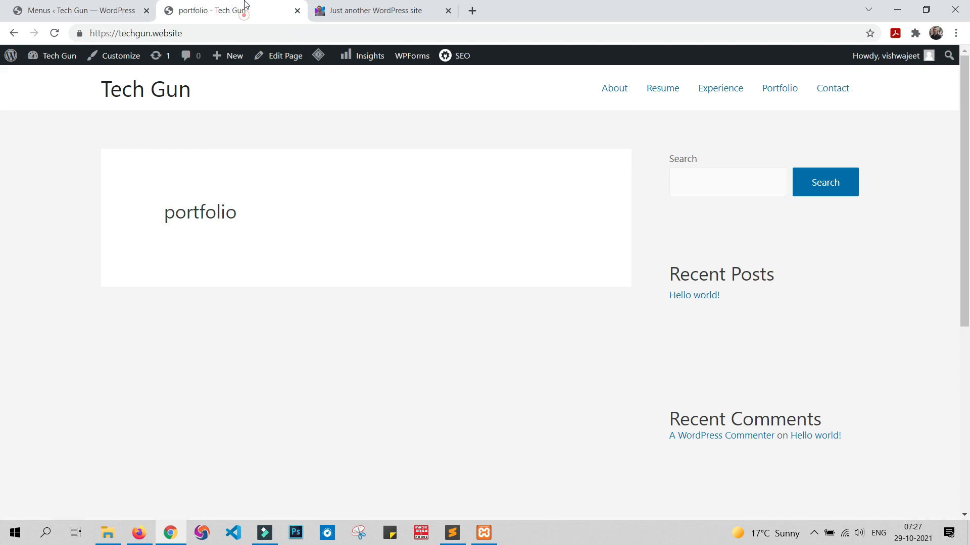
{"action": "left_click", "coordinate": [55, 33]}
{"action": "left_click", "coordinate": [668, 91]}
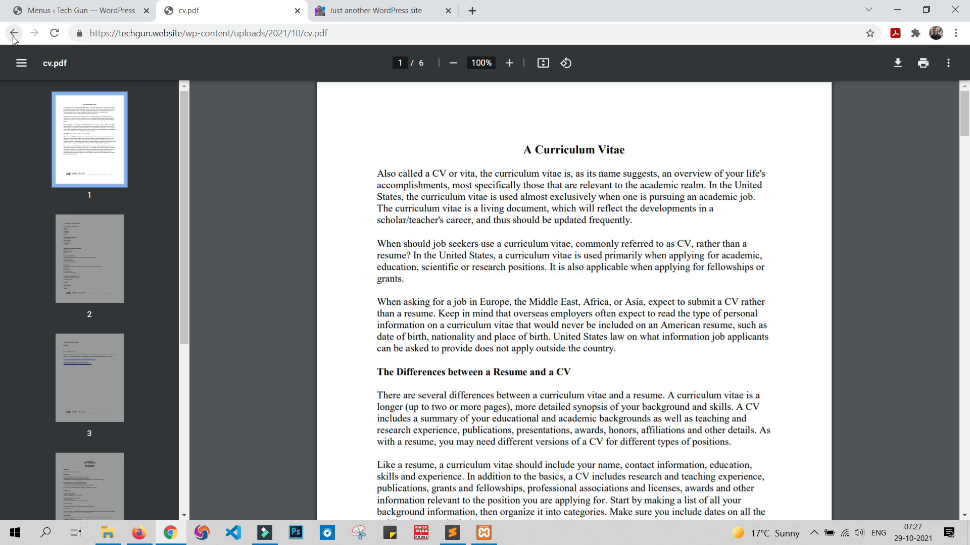
{"action": "left_click", "coordinate": [14, 35]}
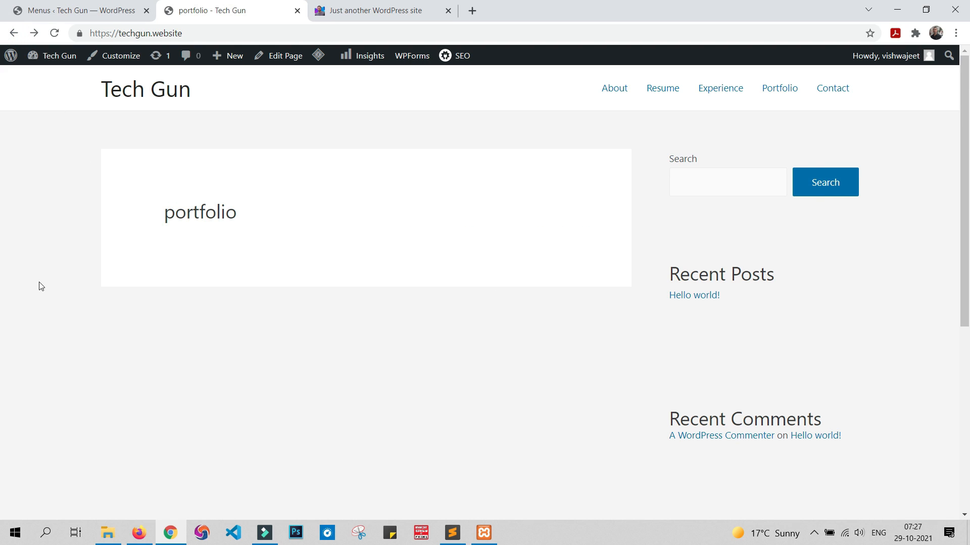
Step: Open the global Colors settings in the theme customizer
{"action": "left_click", "coordinate": [46, 7]}
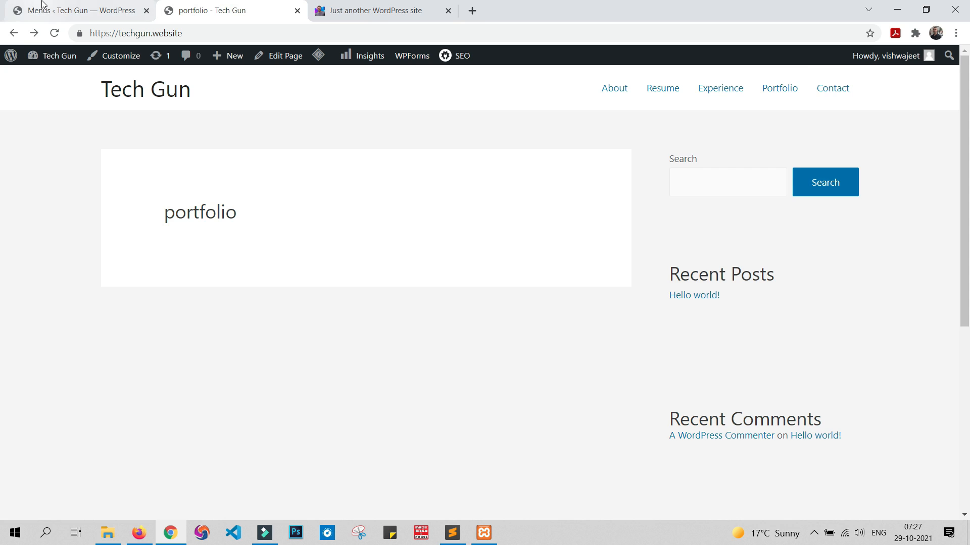
{"action": "scroll", "coordinate": [488, 359], "scroll_direction": "down", "scroll_amount": 6}
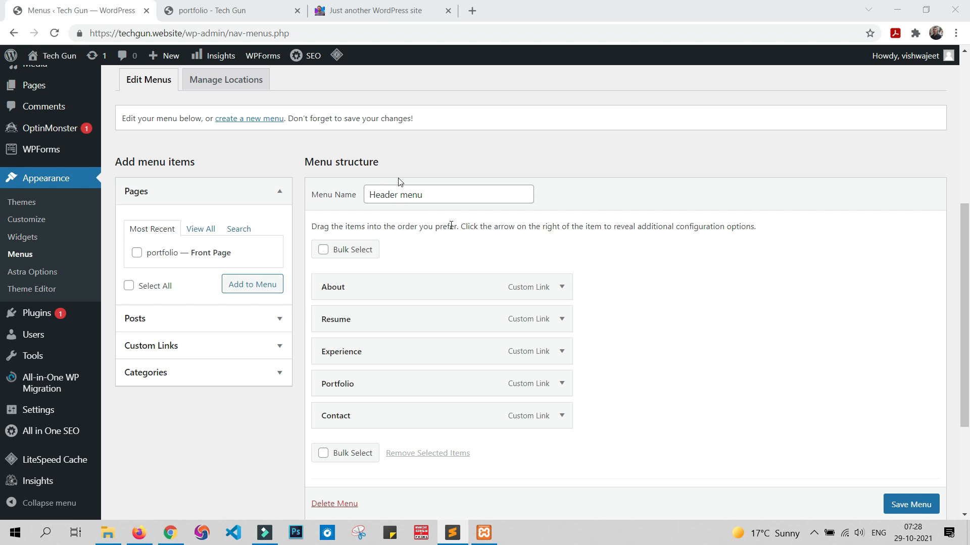
{"action": "left_click", "coordinate": [239, 9]}
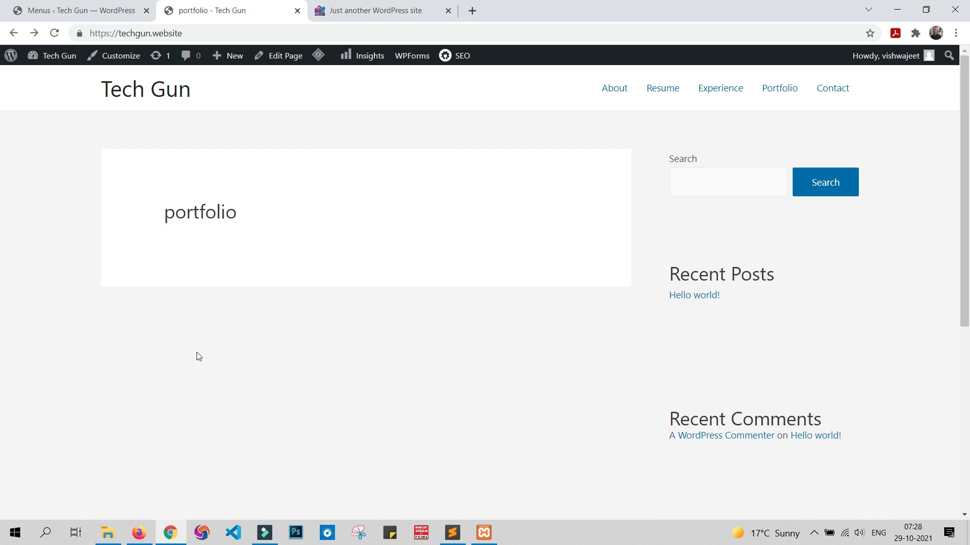
{"action": "left_click", "coordinate": [70, 10]}
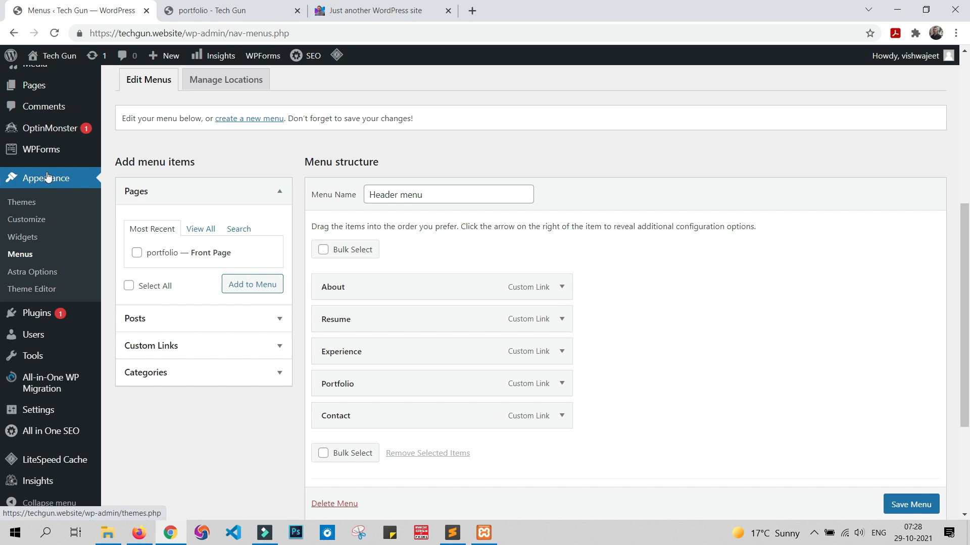
{"action": "left_click", "coordinate": [38, 222]}
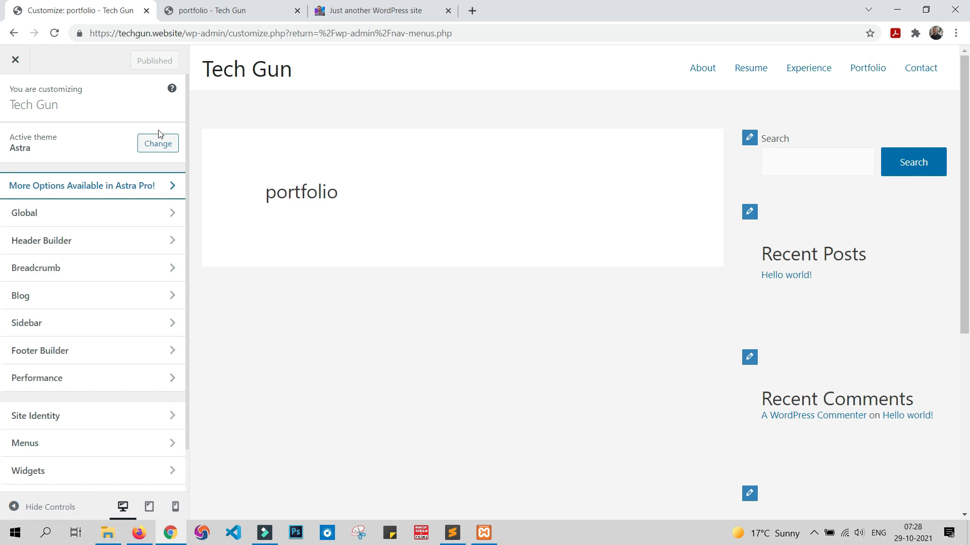
{"action": "left_click", "coordinate": [136, 221]}
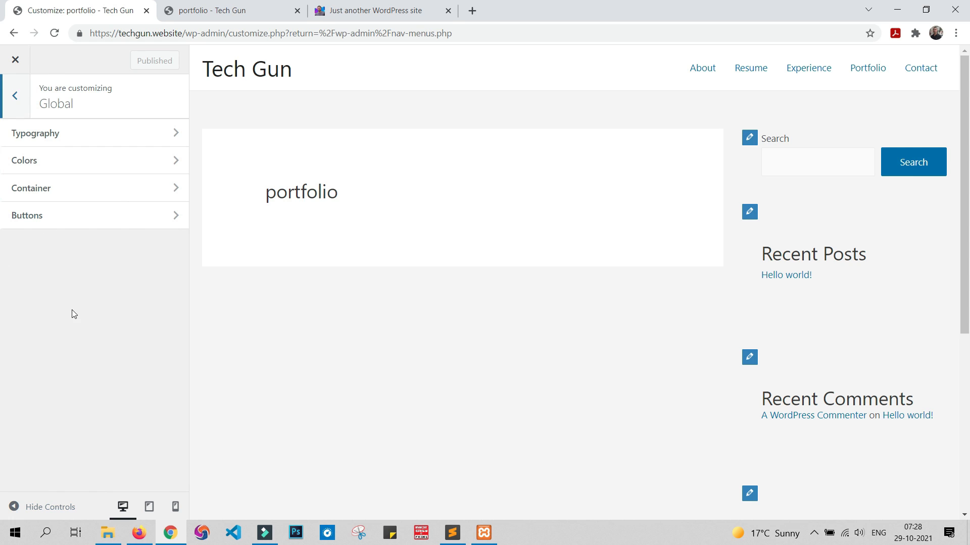
{"action": "left_click", "coordinate": [103, 166]}
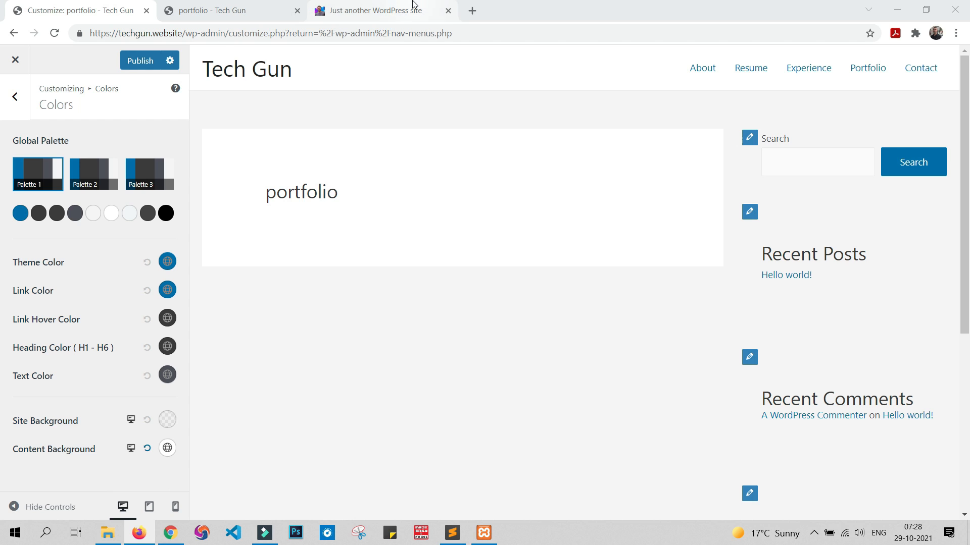
Step: Compare the colors of the local sample-wordpress site with the live homepage and return to the color settings
{"action": "left_click", "coordinate": [427, 6]}
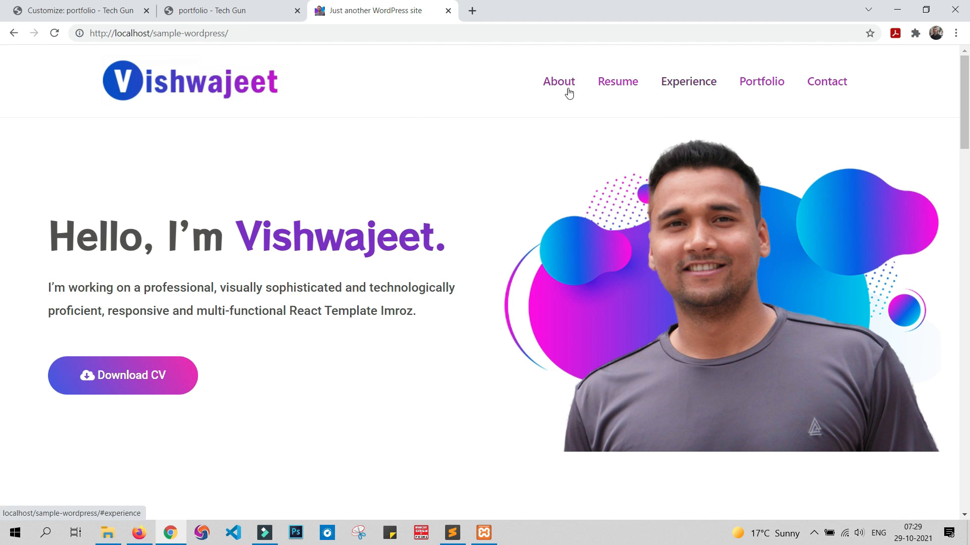
{"action": "left_click", "coordinate": [266, 4]}
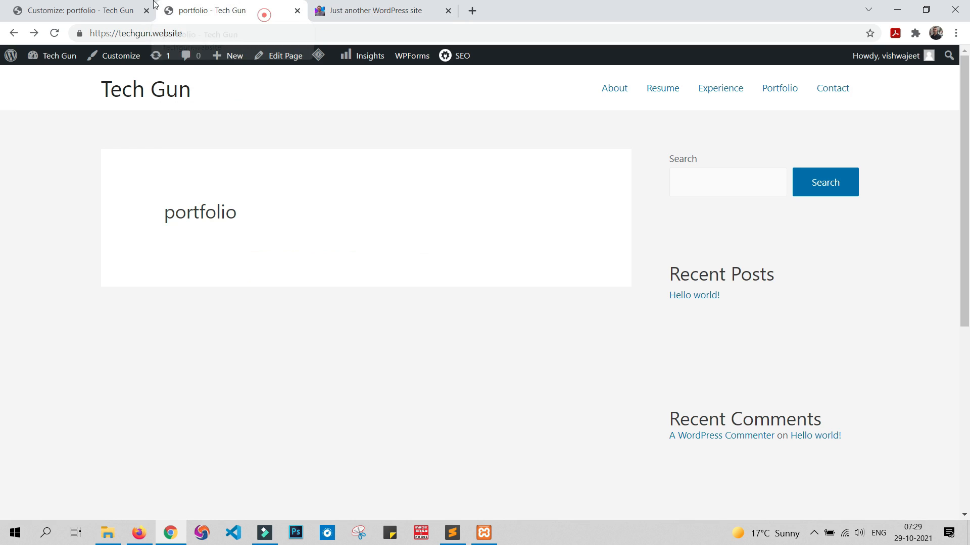
{"action": "left_click", "coordinate": [114, 4]}
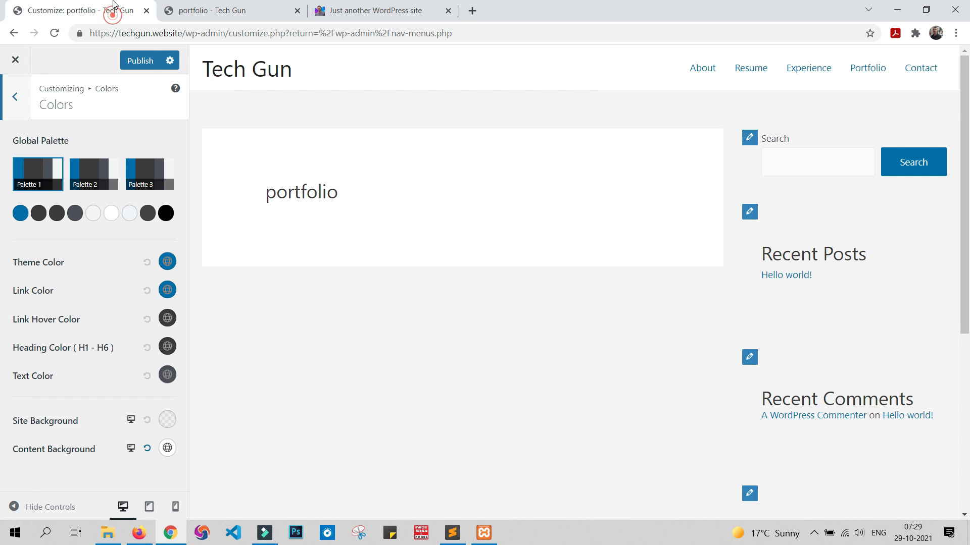
Step: Set the Theme Color to the copied purple hex value #7a32d9 and close the color picker
{"action": "left_click", "coordinate": [167, 263]}
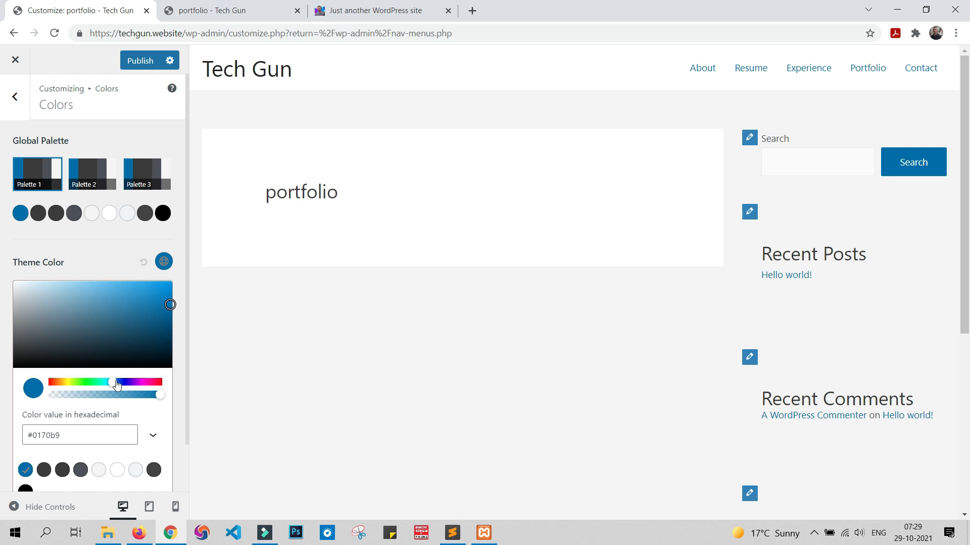
{"action": "left_click_drag", "start_coordinate": [113, 382], "coordinate": [139, 386]}
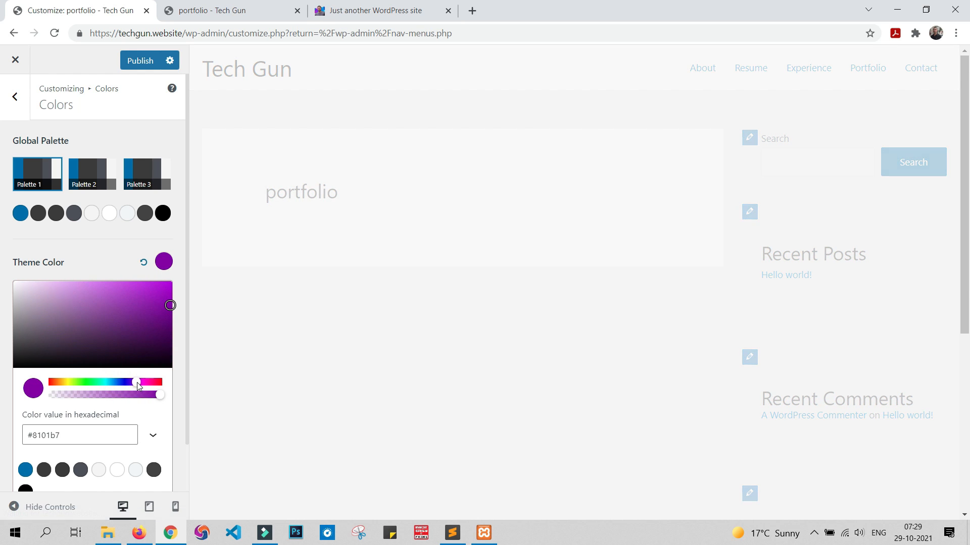
{"action": "left_click_drag", "start_coordinate": [170, 303], "coordinate": [154, 287]}
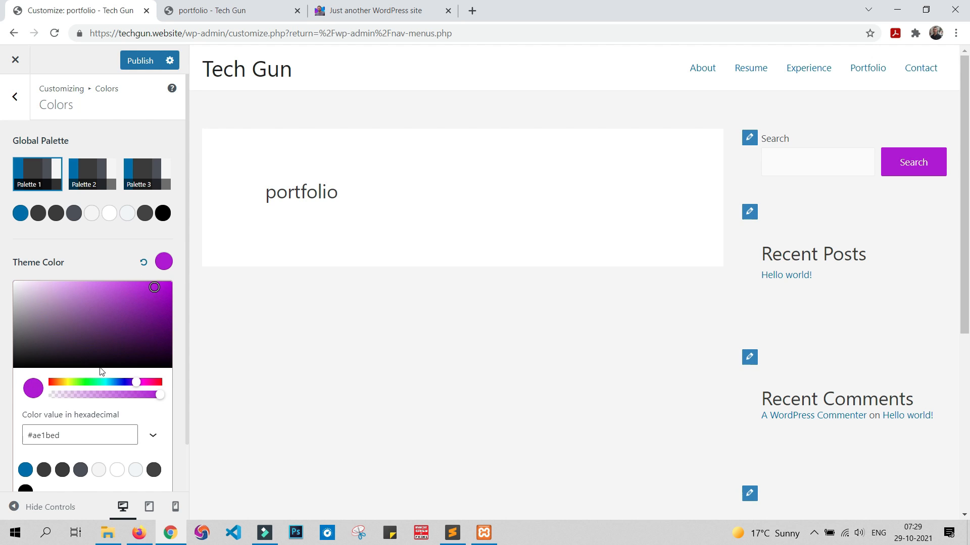
{"action": "left_click", "coordinate": [63, 435]}
{"action": "key", "text": "ctrl+a"}
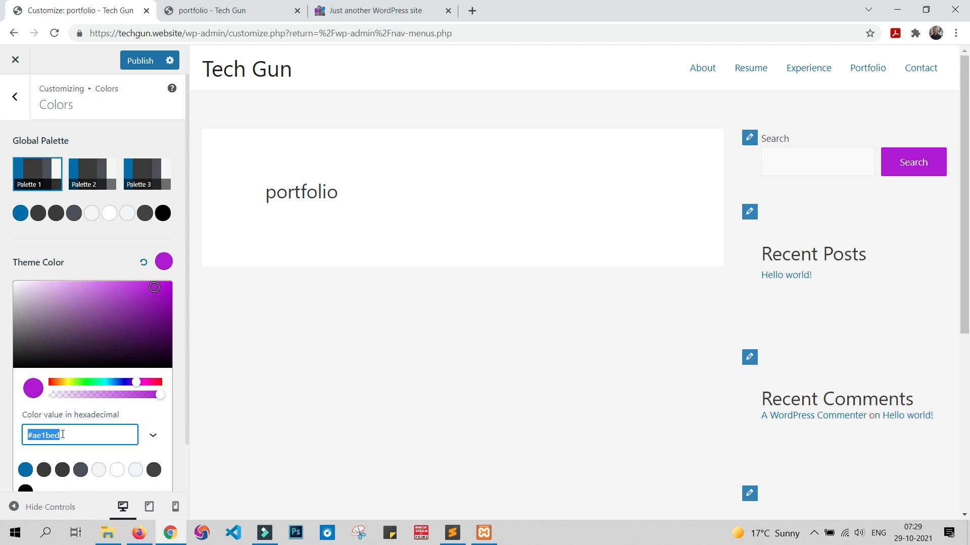
{"action": "type", "text": "#7a32d9"}
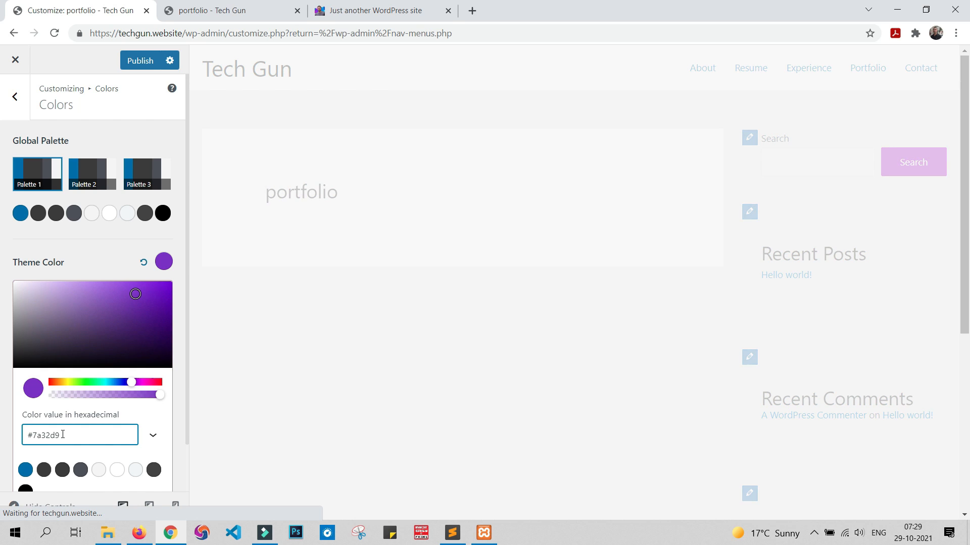
{"action": "left_click", "coordinate": [83, 251]}
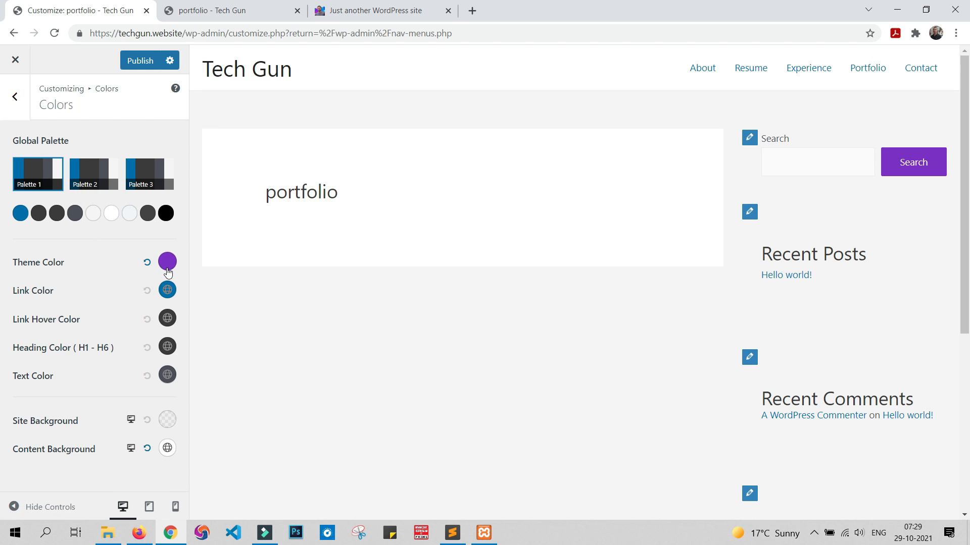
Step: Set the Link Color to the same purple, #7a32d9, and close its color picker
{"action": "left_click", "coordinate": [168, 291]}
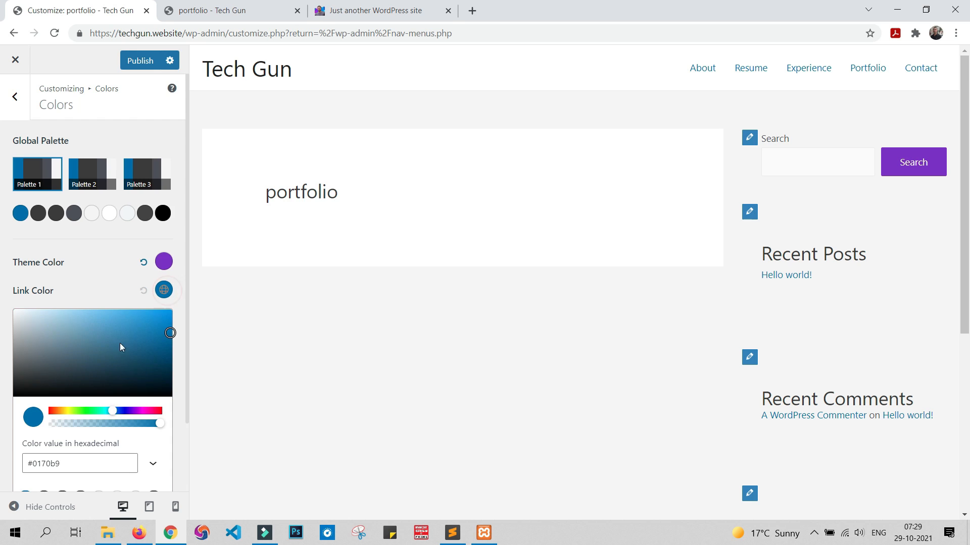
{"action": "left_click", "coordinate": [71, 463]}
{"action": "key", "text": "ctrl+a"}
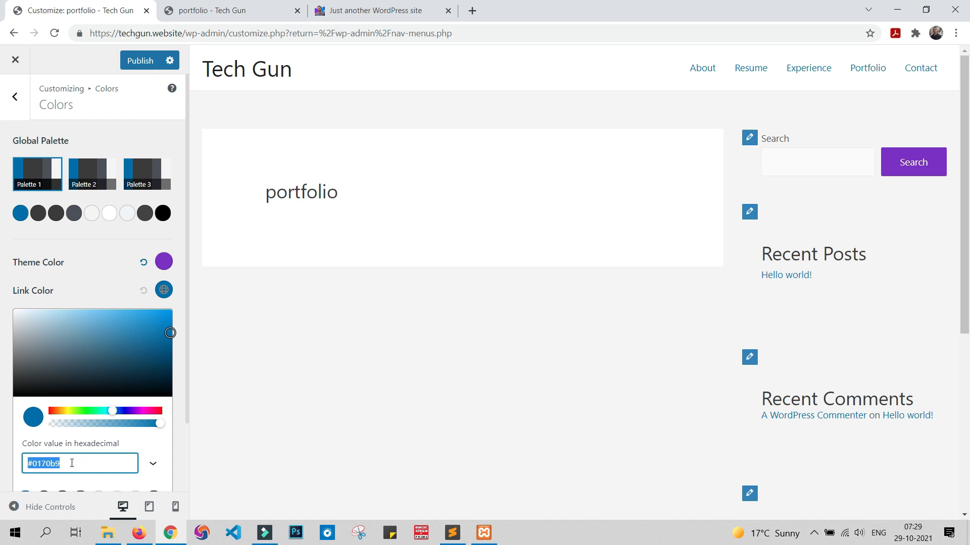
{"action": "type", "text": "#7a32d9"}
{"action": "left_click", "coordinate": [114, 247]}
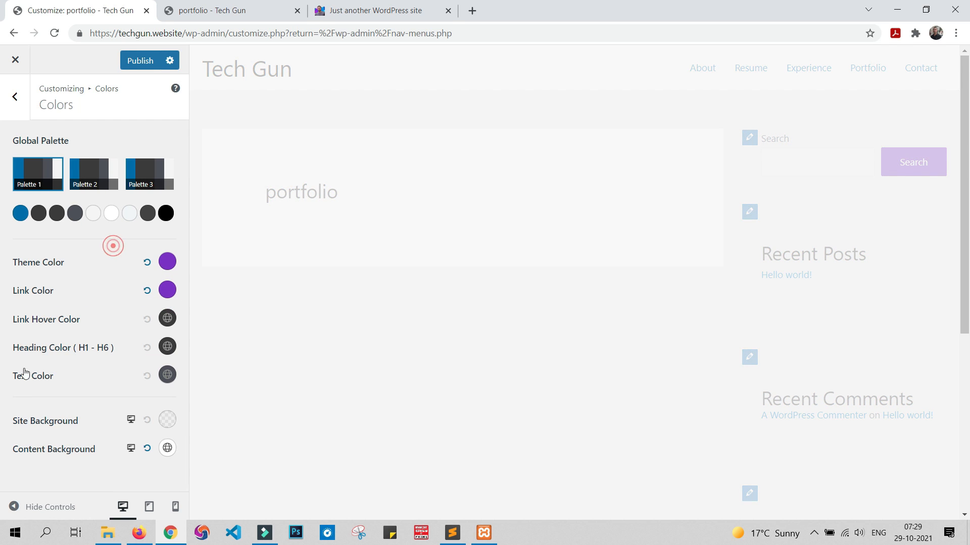
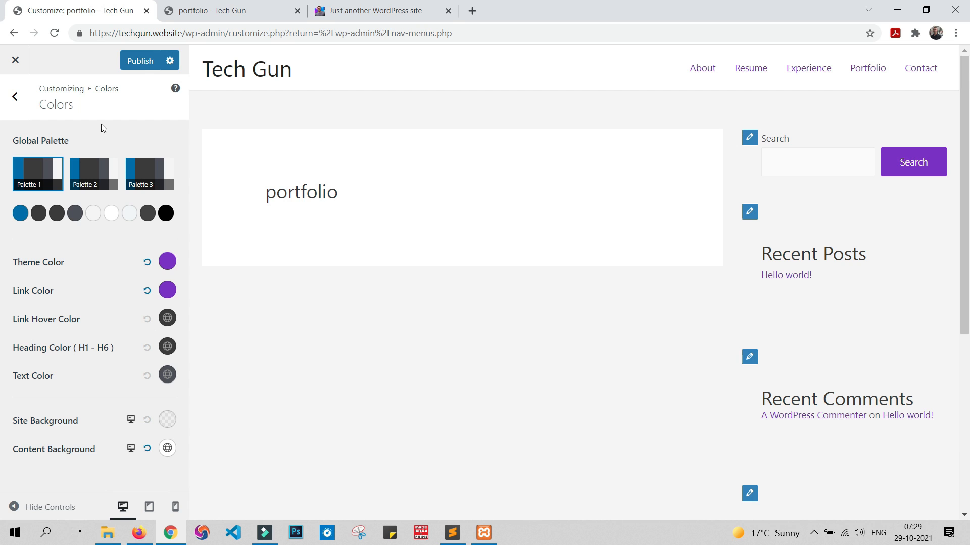
Step: Publish the purple color changes and reload the live homepage to check them
{"action": "left_click", "coordinate": [139, 61]}
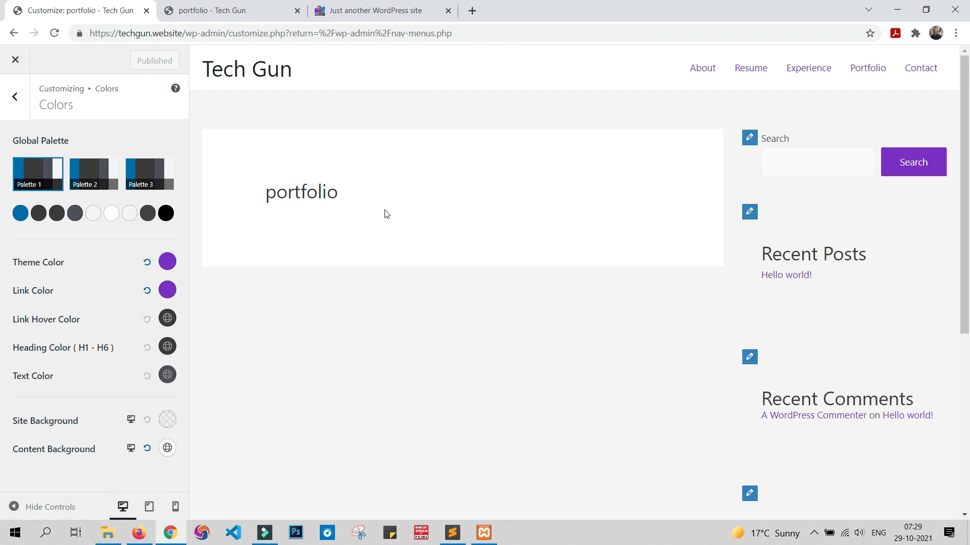
{"action": "left_click", "coordinate": [217, 11]}
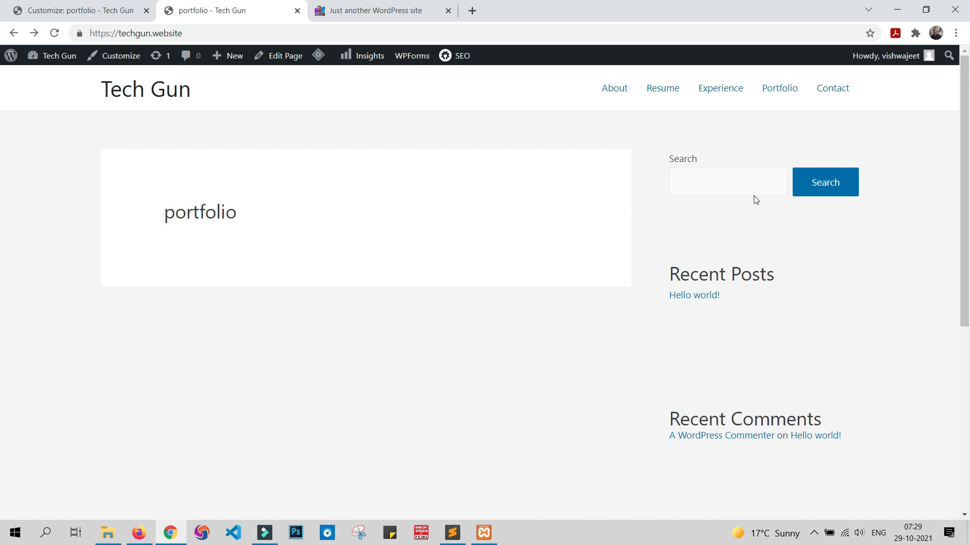
{"action": "left_click", "coordinate": [416, 31]}
{"action": "key", "text": "Return"}
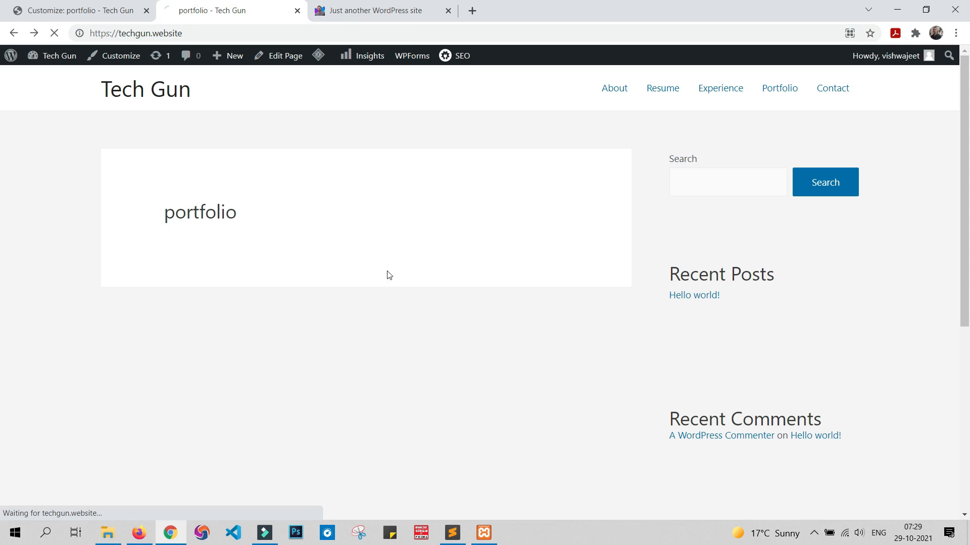
Step: Return to the customizer and open the Site Title & Logo settings of the Header Builder
{"action": "left_click", "coordinate": [54, 7]}
{"action": "left_click", "coordinate": [15, 96]}
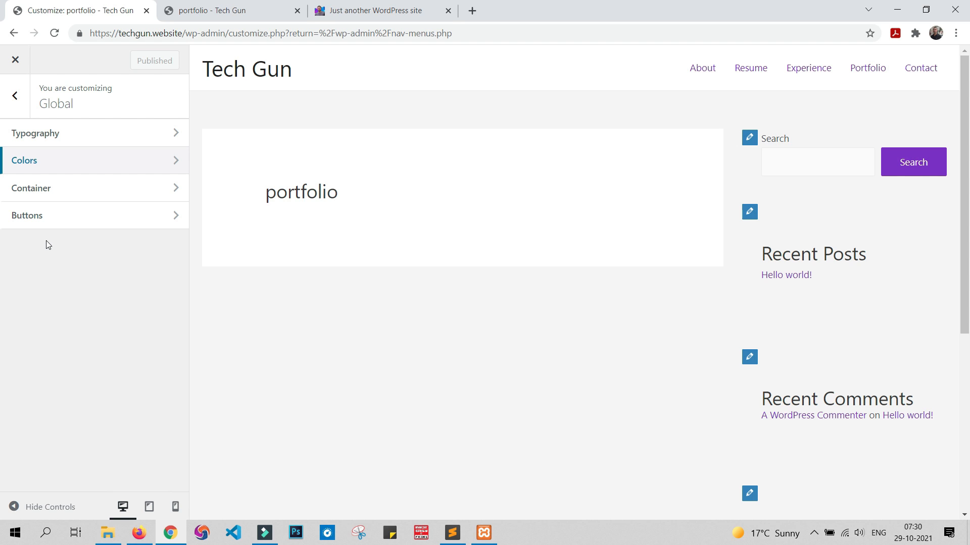
{"action": "left_click", "coordinate": [15, 97]}
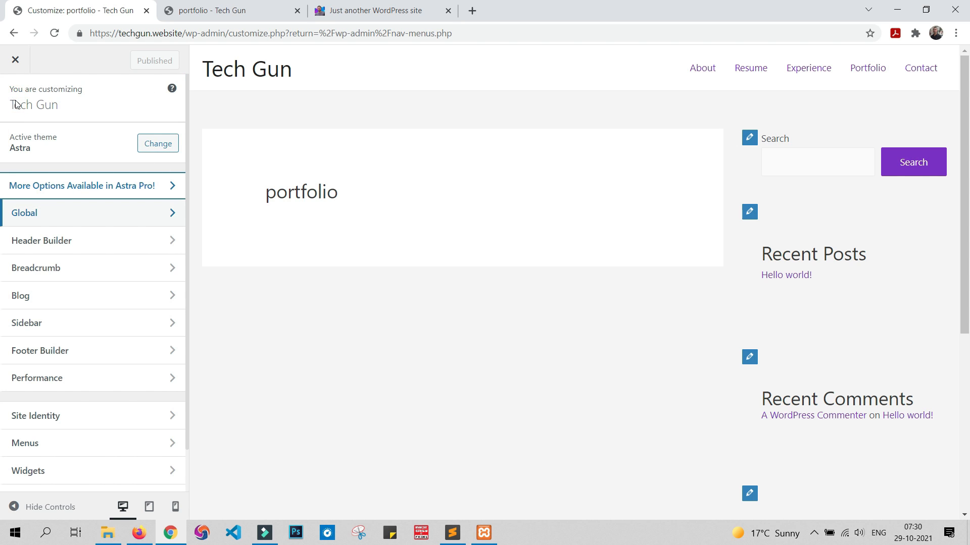
{"action": "left_click", "coordinate": [82, 243]}
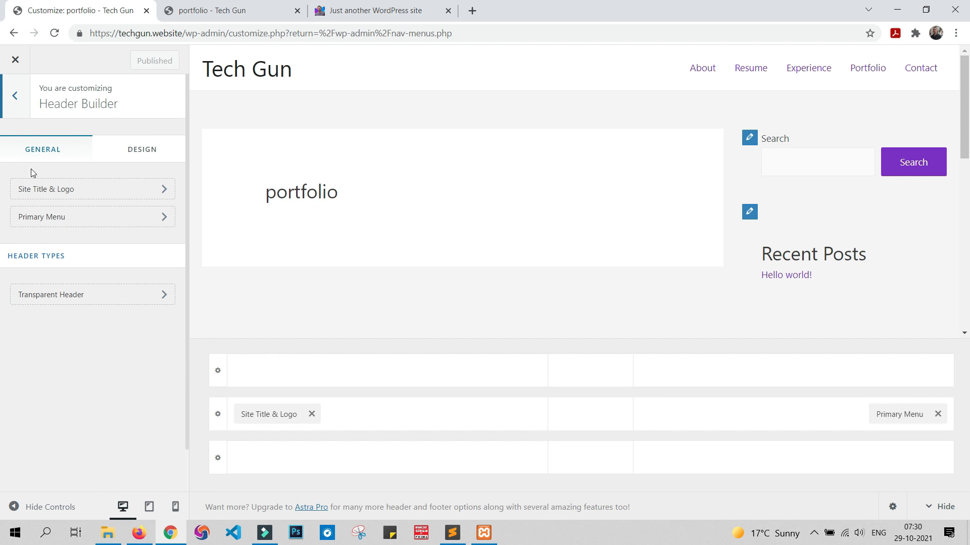
{"action": "left_click", "coordinate": [82, 191]}
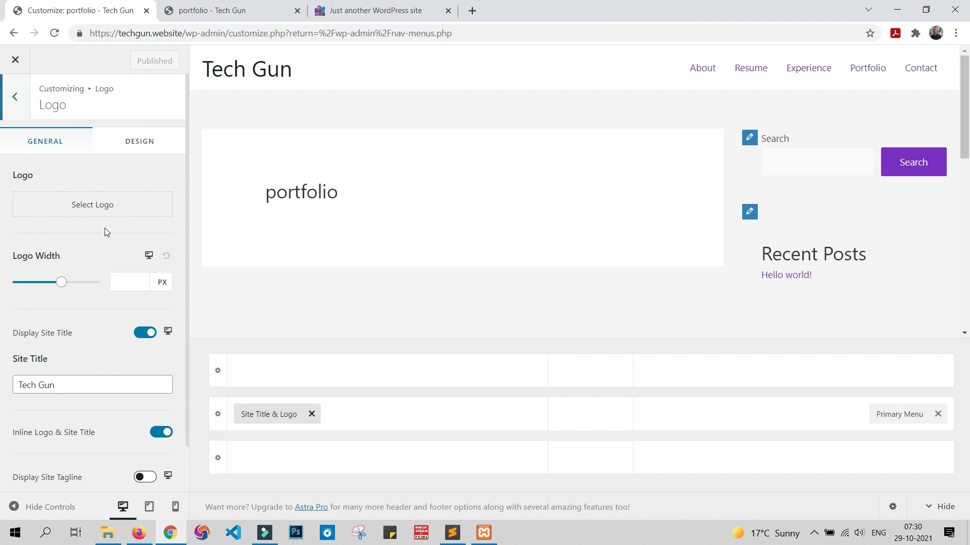
Step: Upload the purple version of the logo image from the portfolio folder and set it as the site logo without cropping
{"action": "left_click", "coordinate": [106, 207]}
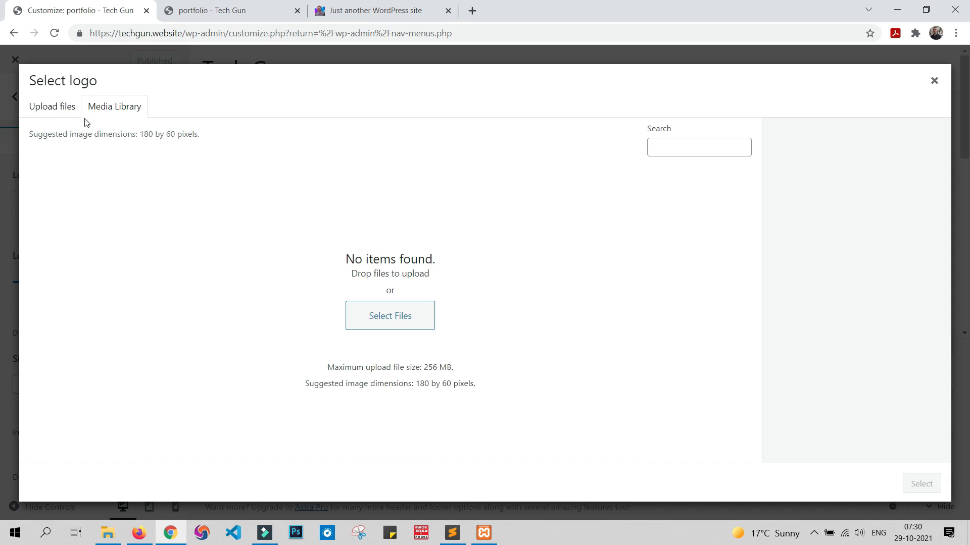
{"action": "left_click", "coordinate": [398, 324]}
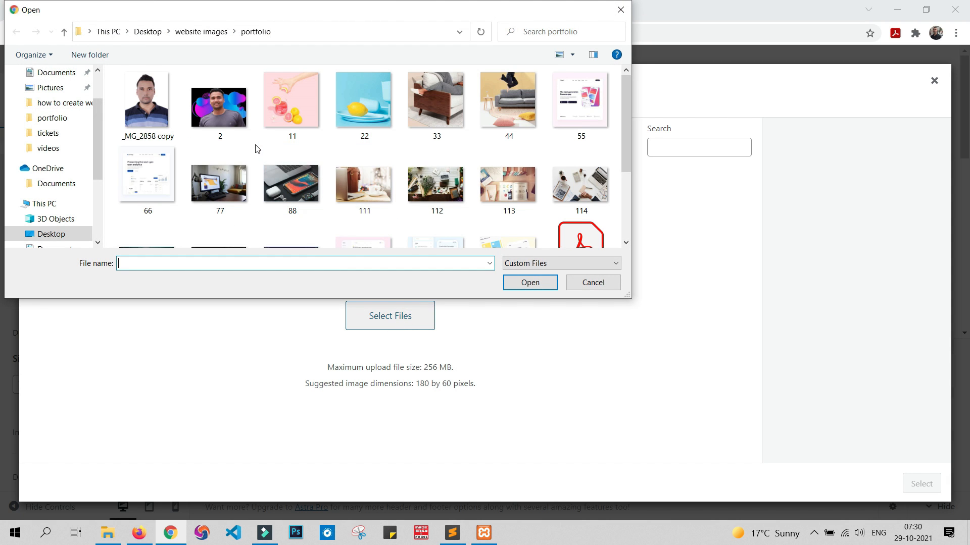
{"action": "scroll", "coordinate": [372, 152], "scroll_direction": "down", "scroll_amount": 2}
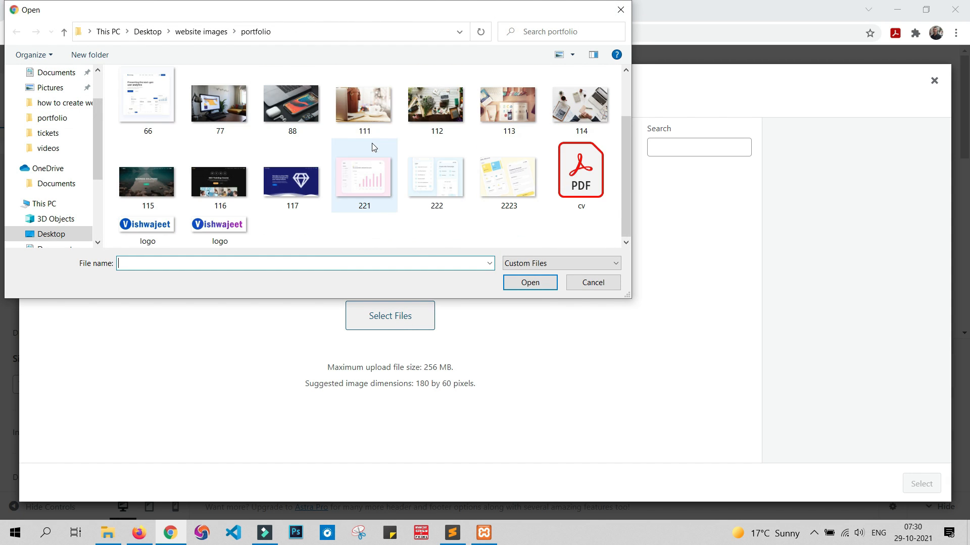
{"action": "double_click", "coordinate": [222, 230]}
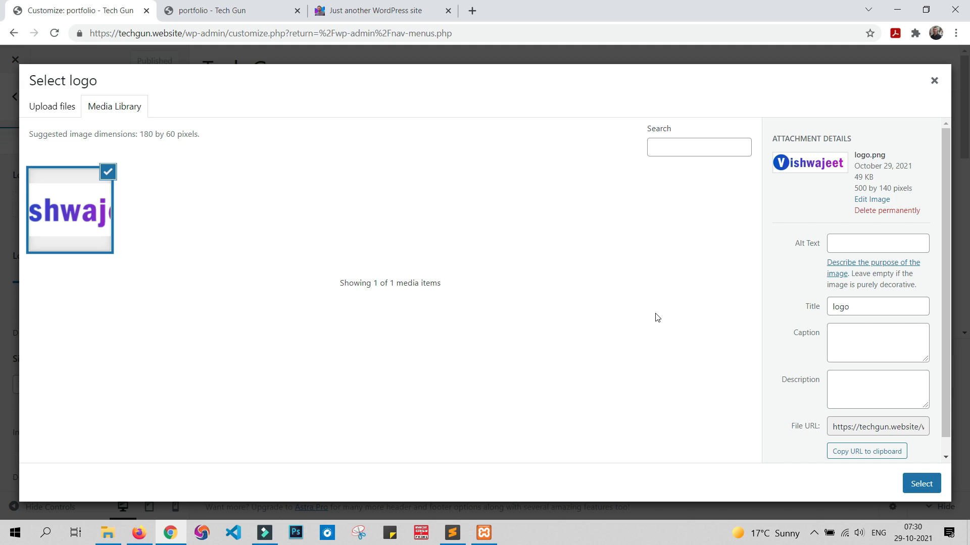
{"action": "left_click", "coordinate": [926, 489]}
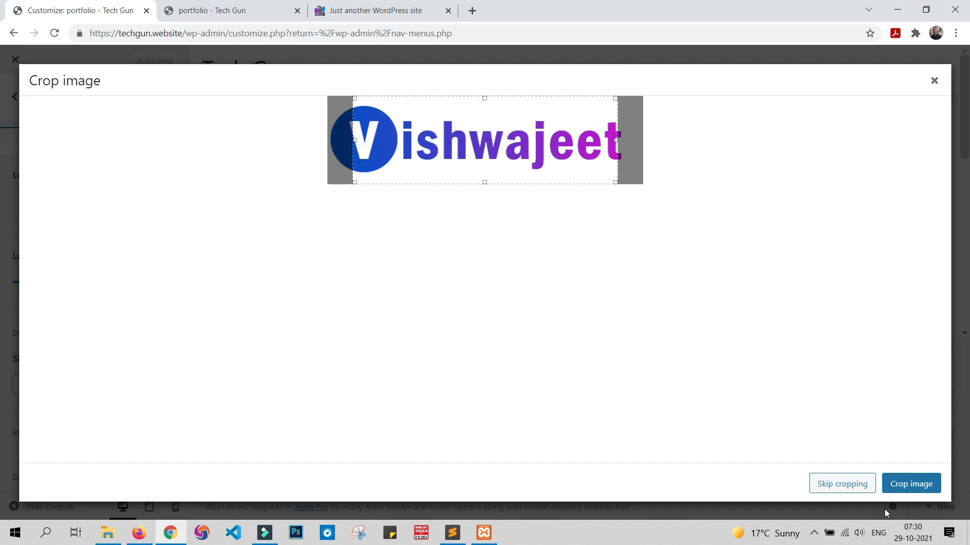
{"action": "left_click", "coordinate": [853, 487]}
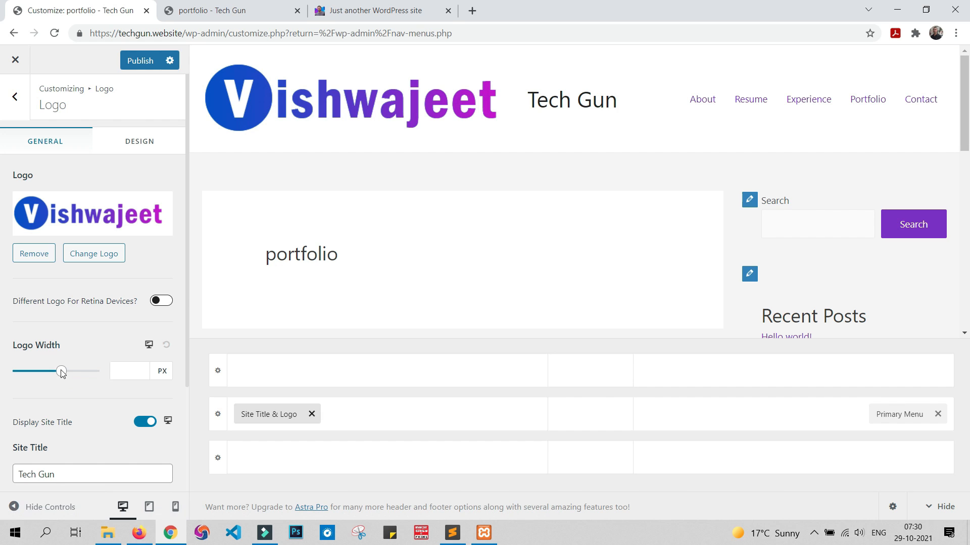
Step: Set the logo width to 300 px and turn off the site title display in the header
{"action": "left_click_drag", "start_coordinate": [61, 376], "coordinate": [54, 376]}
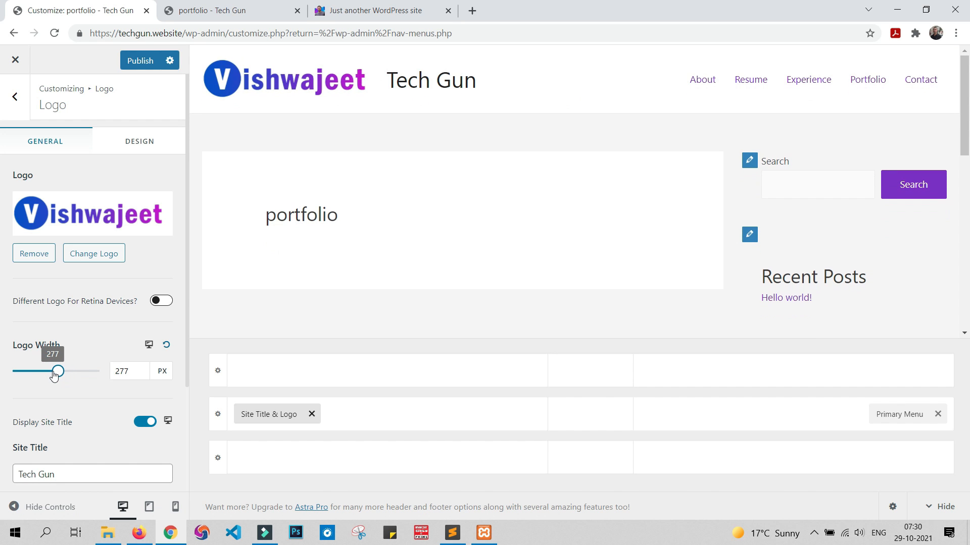
{"action": "double_click", "coordinate": [127, 371]}
{"action": "type", "text": "300"}
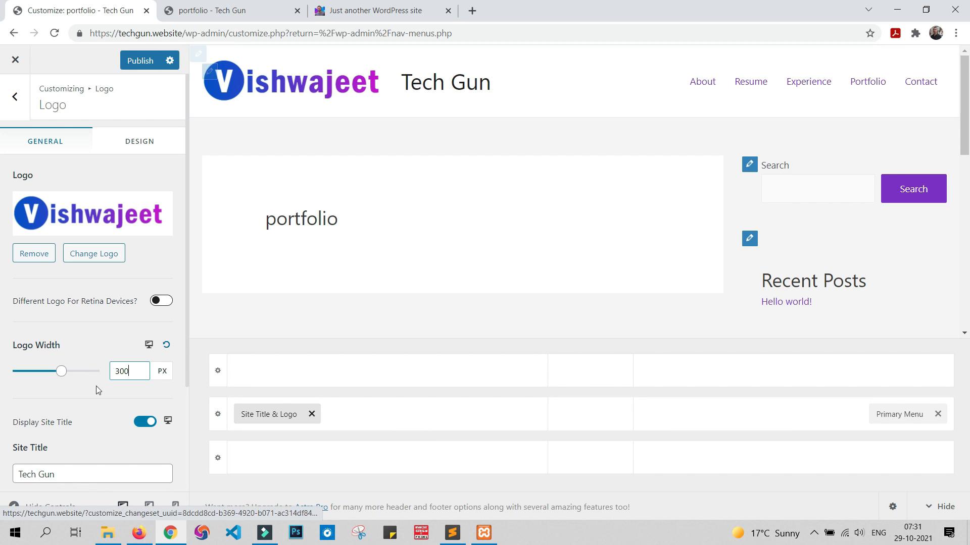
{"action": "scroll", "coordinate": [90, 417], "scroll_direction": "down", "scroll_amount": 3}
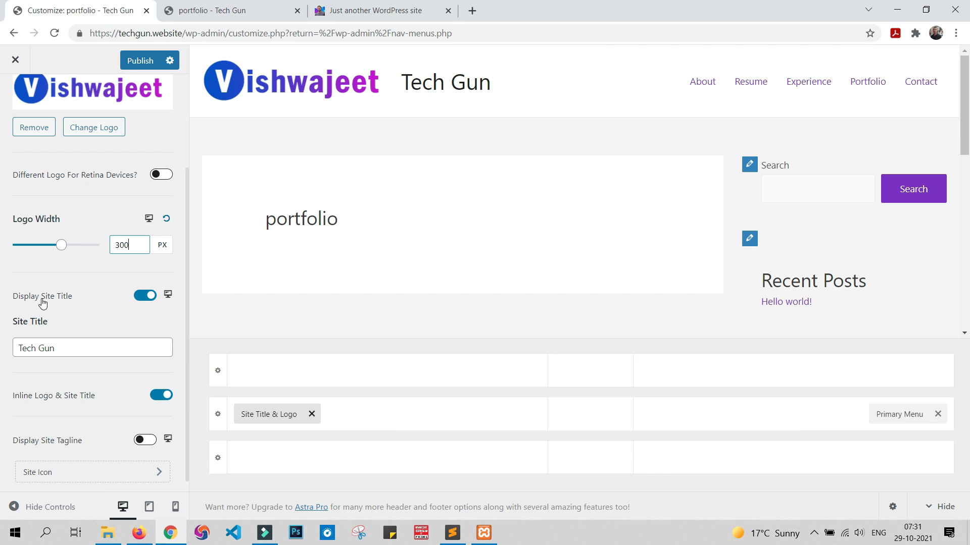
{"action": "left_click", "coordinate": [145, 298]}
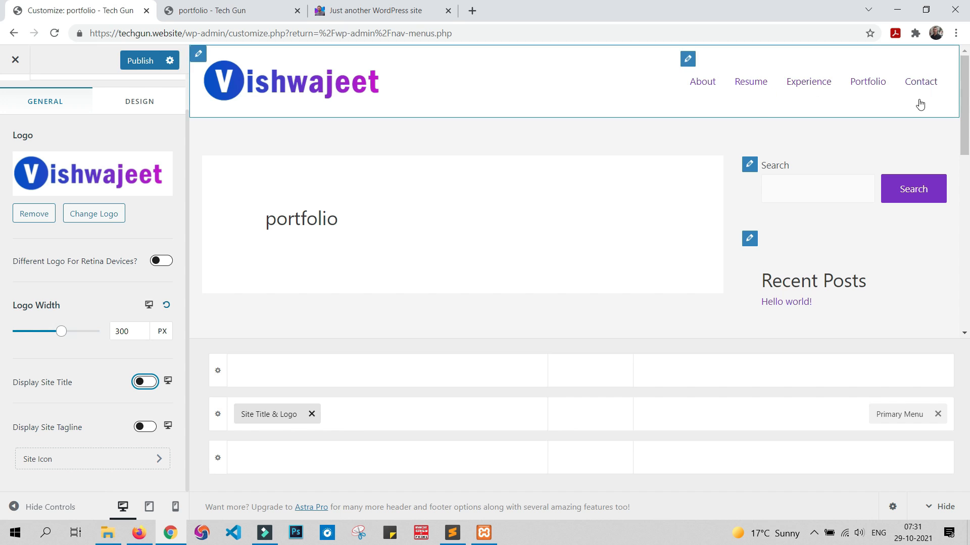
Step: Publish the logo changes and reload the live homepage to check the header
{"action": "left_click", "coordinate": [151, 61]}
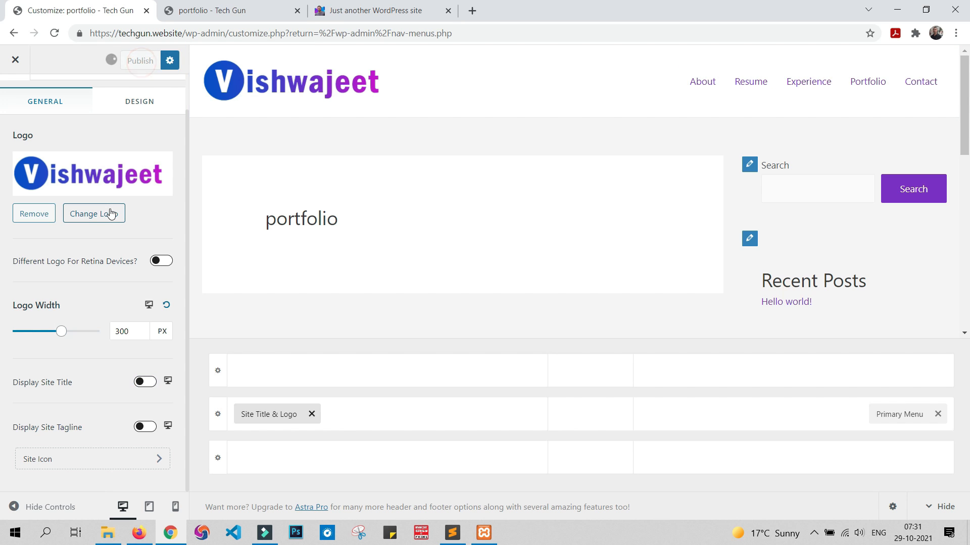
{"action": "left_click", "coordinate": [268, 7]}
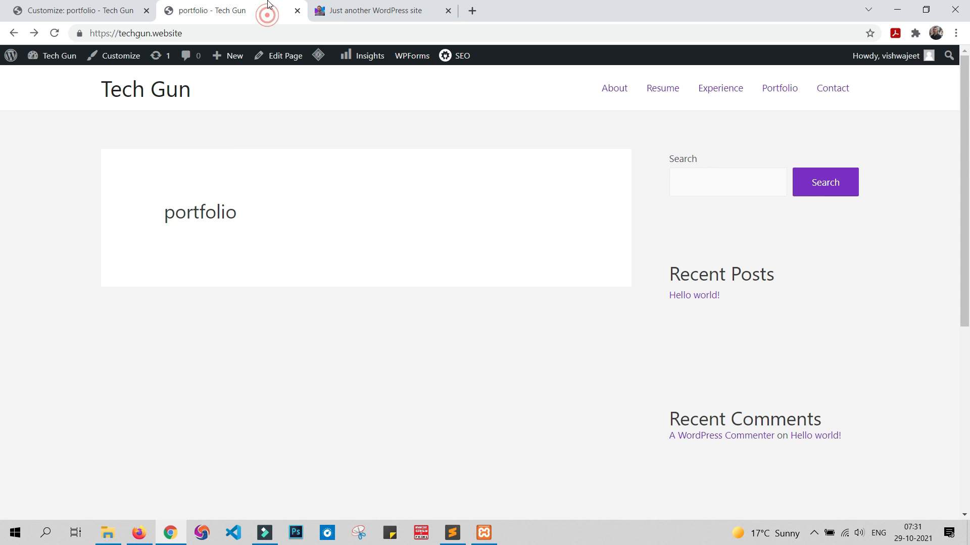
{"action": "left_click", "coordinate": [54, 33]}
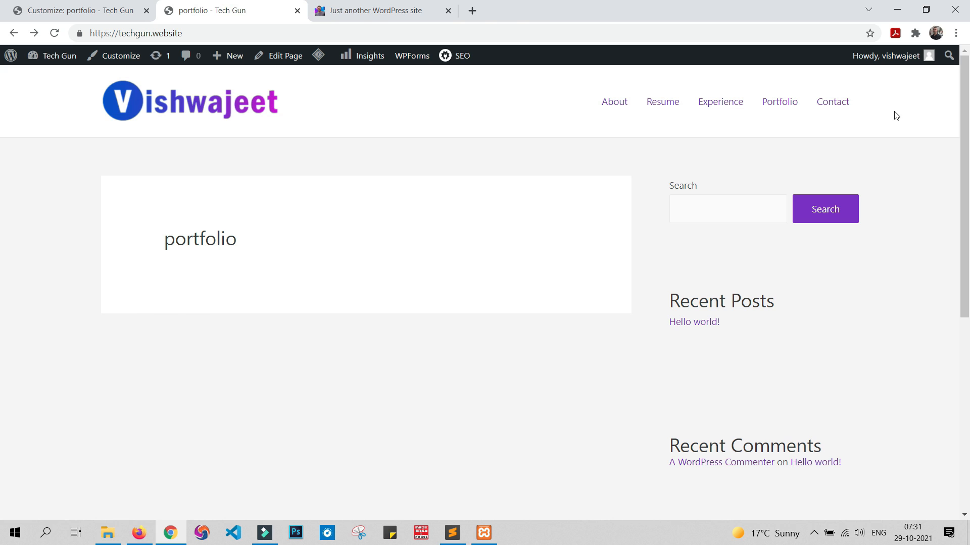
Step: Return to the customizer and open the image selection for the site icon
{"action": "left_click", "coordinate": [152, 6]}
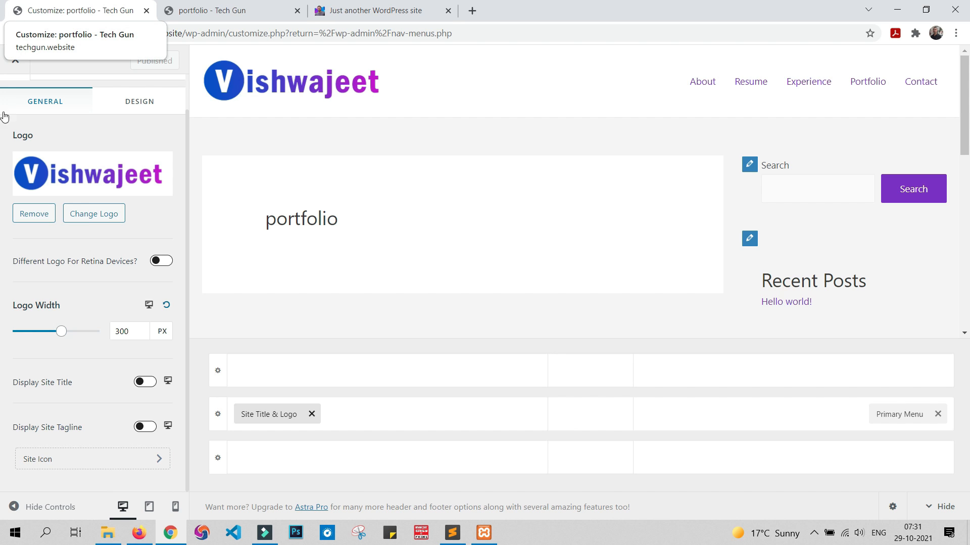
{"action": "left_click", "coordinate": [78, 459]}
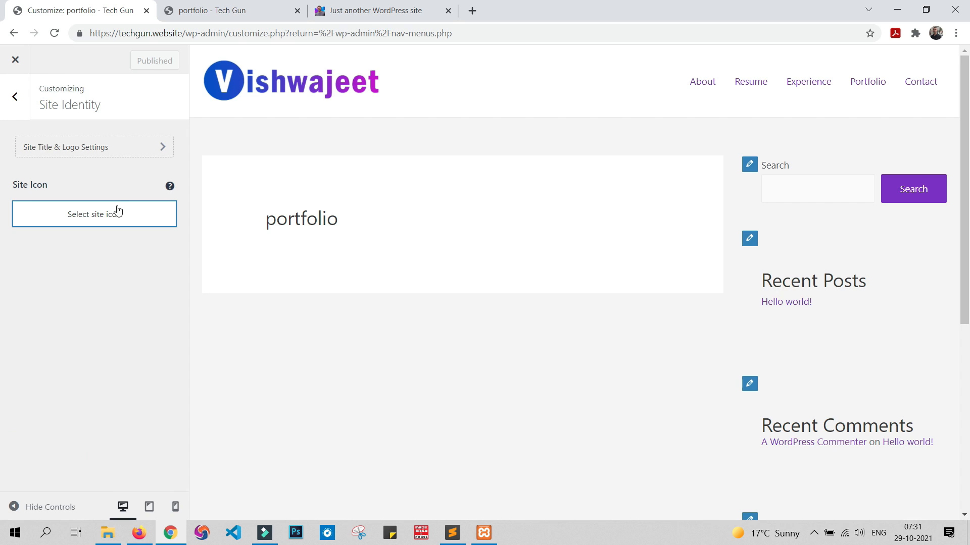
{"action": "left_click", "coordinate": [118, 211]}
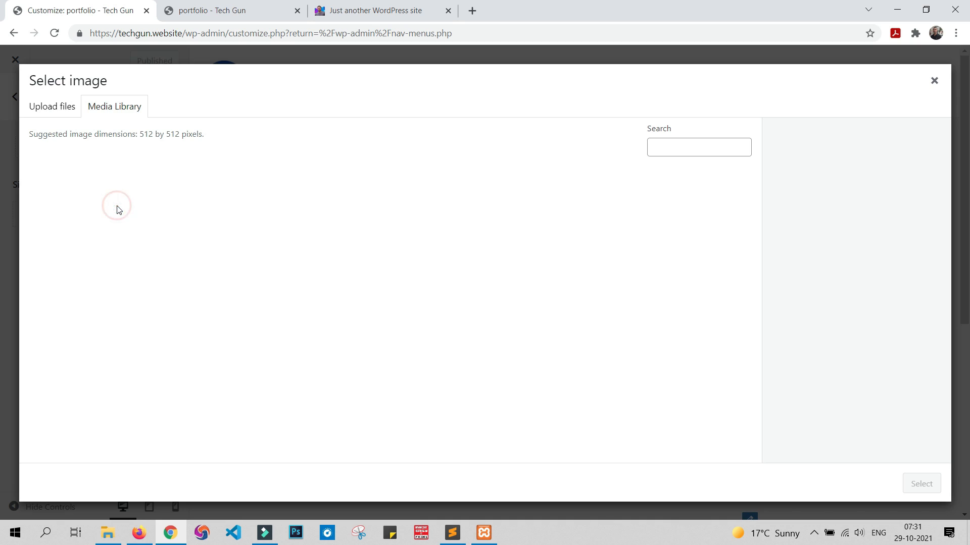
Step: Upload the photo _MG_2858 copy.jpg from the portfolio folder for the site icon
{"action": "left_click", "coordinate": [61, 109]}
{"action": "left_click", "coordinate": [495, 290]}
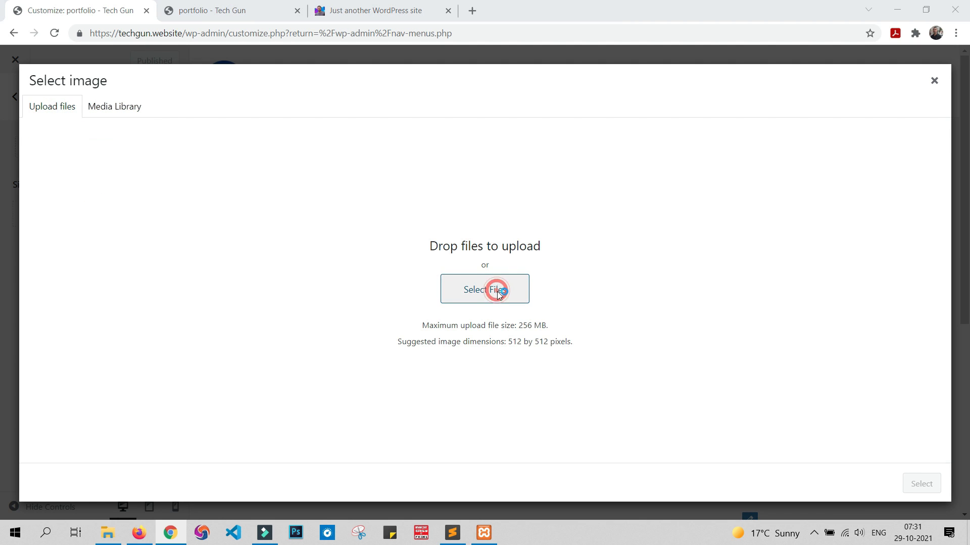
{"action": "scroll", "coordinate": [462, 170], "scroll_direction": "down", "scroll_amount": 3}
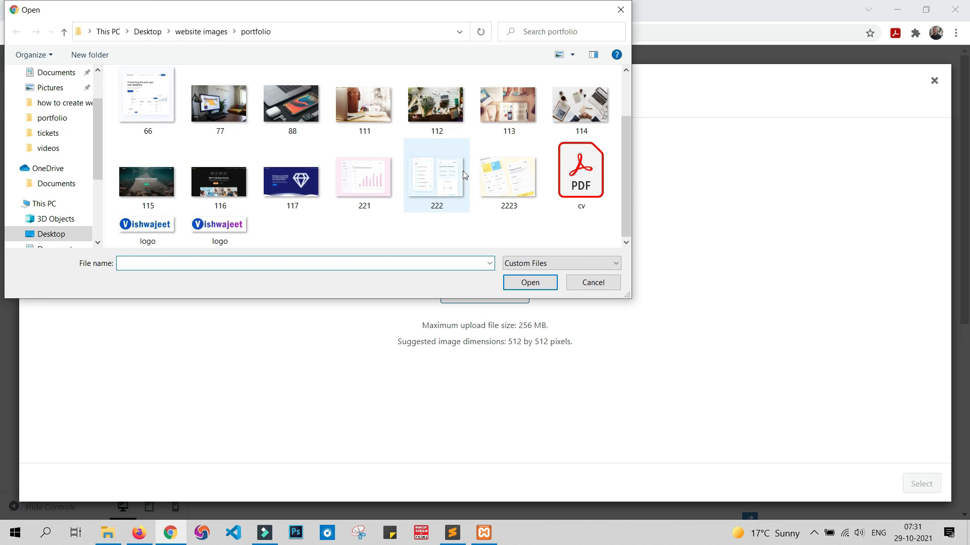
{"action": "scroll", "coordinate": [471, 208], "scroll_direction": "up", "scroll_amount": 3}
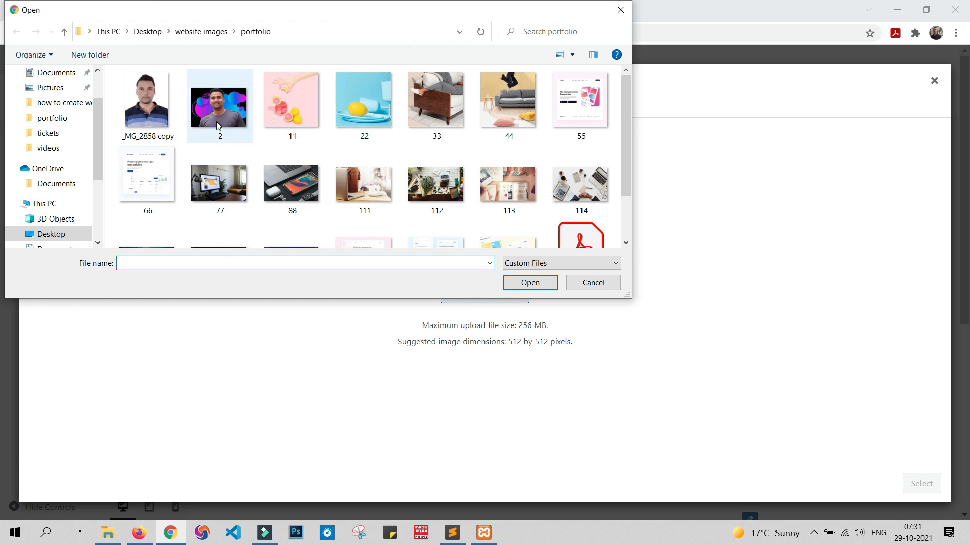
{"action": "double_click", "coordinate": [154, 106]}
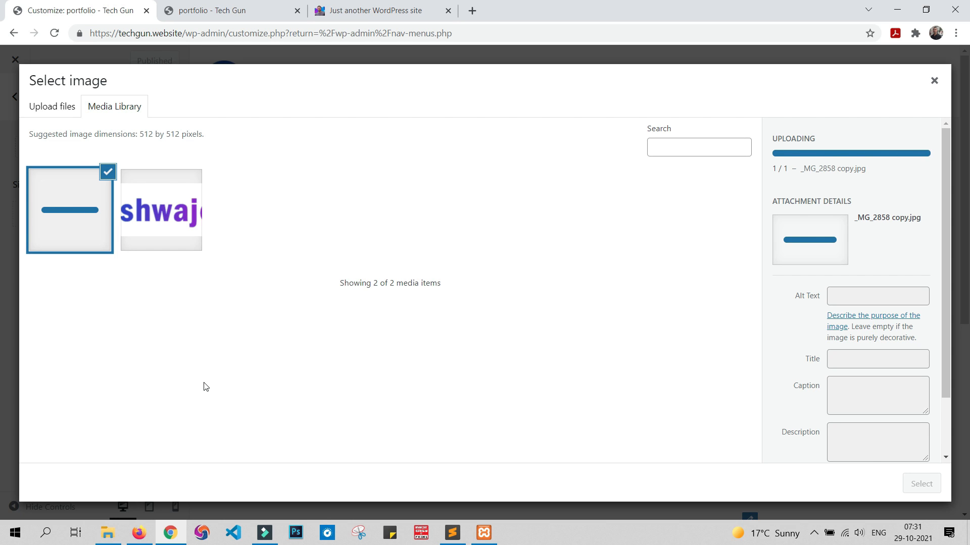
Step: Upload 2.png from the portfolio folder and set it as the site icon with the suggested square crop
{"action": "left_click", "coordinate": [58, 110]}
{"action": "left_click", "coordinate": [509, 285]}
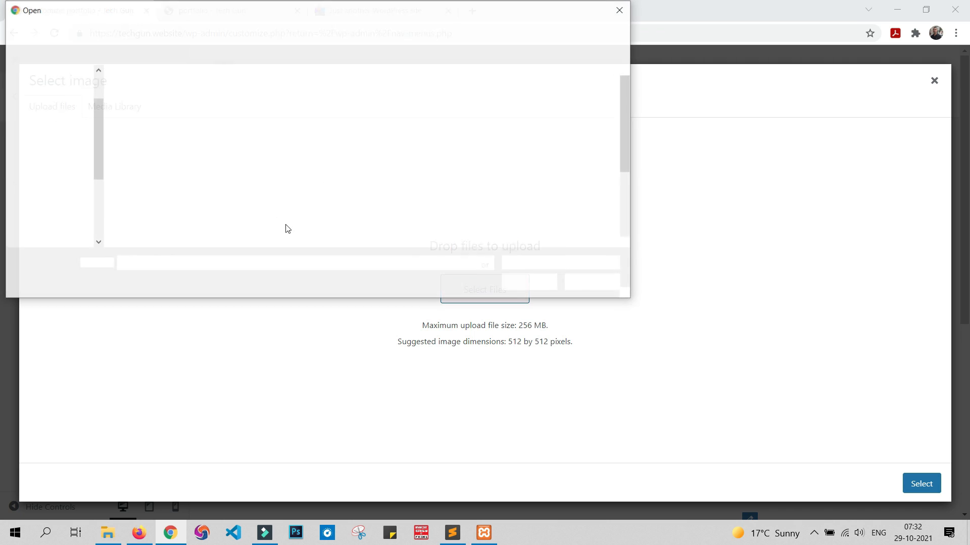
{"action": "double_click", "coordinate": [225, 110]}
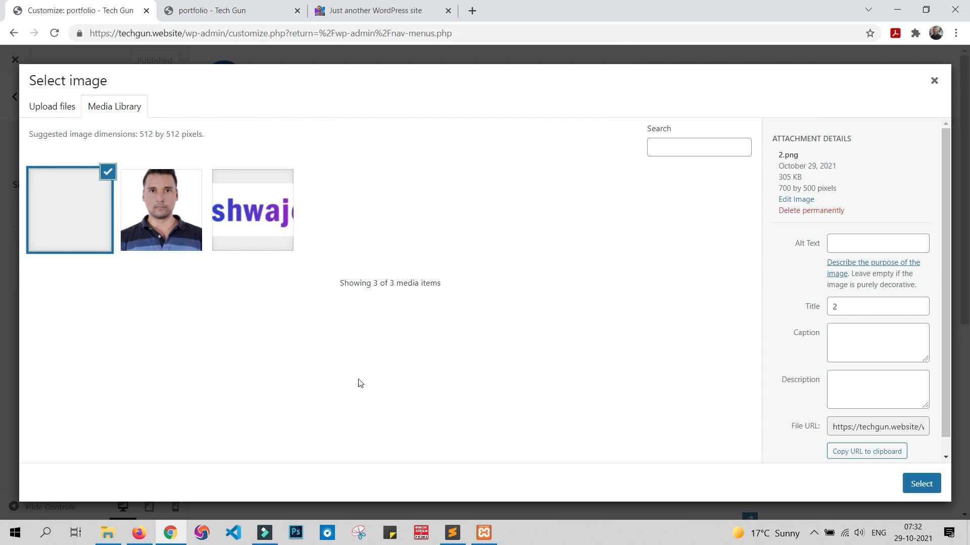
{"action": "left_click", "coordinate": [918, 486]}
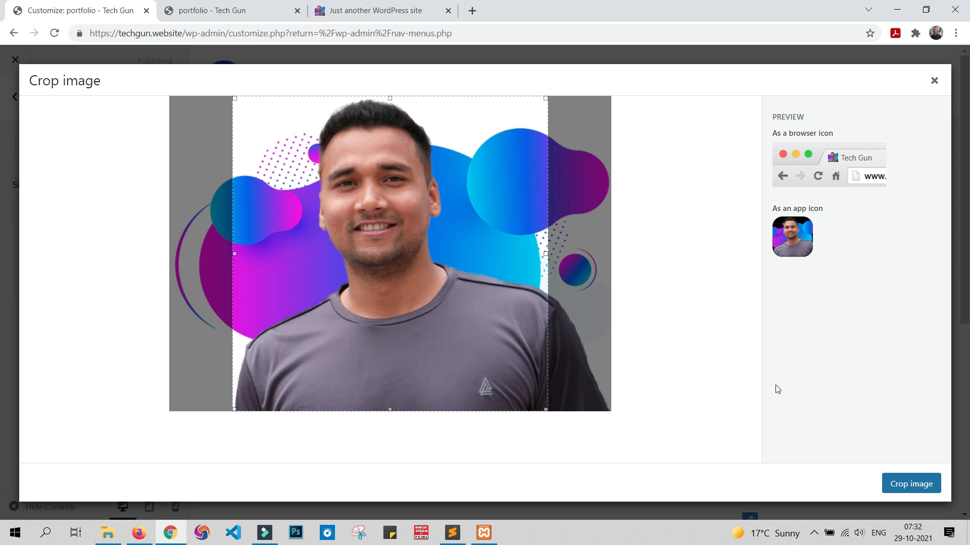
{"action": "left_click", "coordinate": [914, 484]}
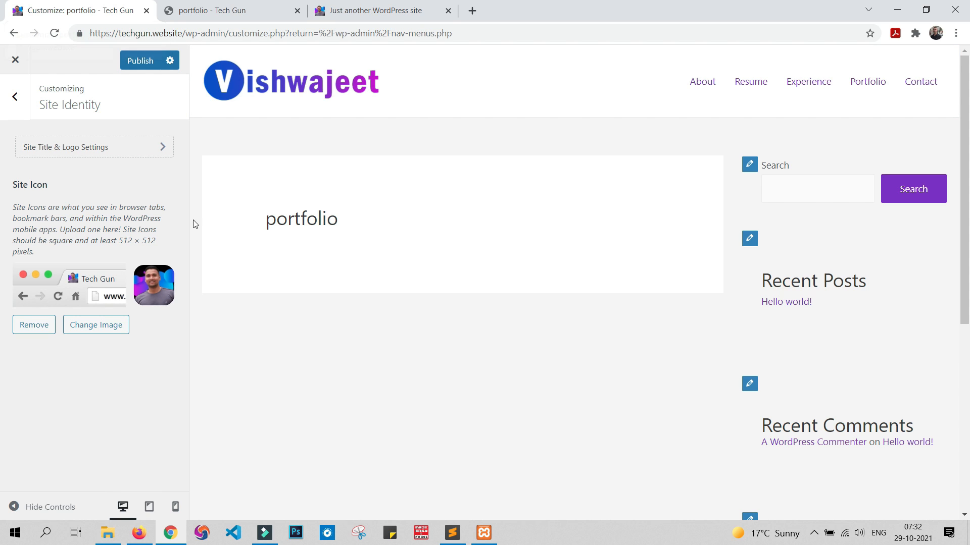
Step: Publish the new site icon and reload the live homepage to check its browser tab
{"action": "left_click", "coordinate": [140, 61]}
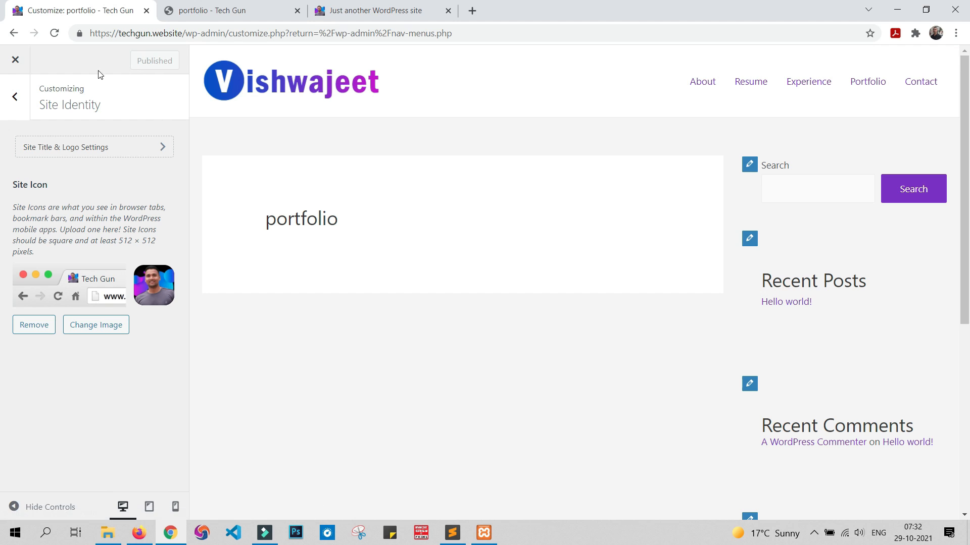
{"action": "left_click", "coordinate": [203, 4]}
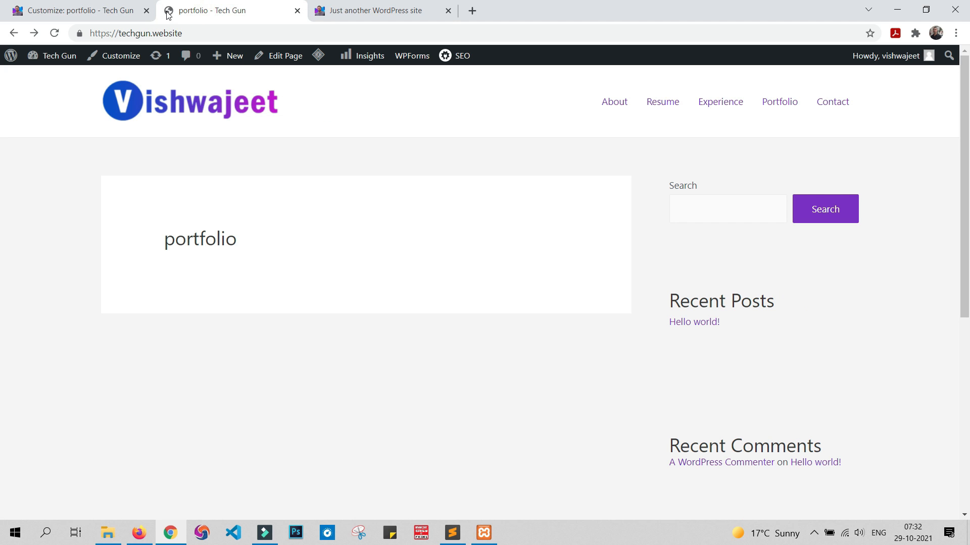
{"action": "left_click", "coordinate": [52, 35]}
Step: Return to the customizer and open the Copyright element's settings in the Footer Builder
{"action": "left_click", "coordinate": [76, 12]}
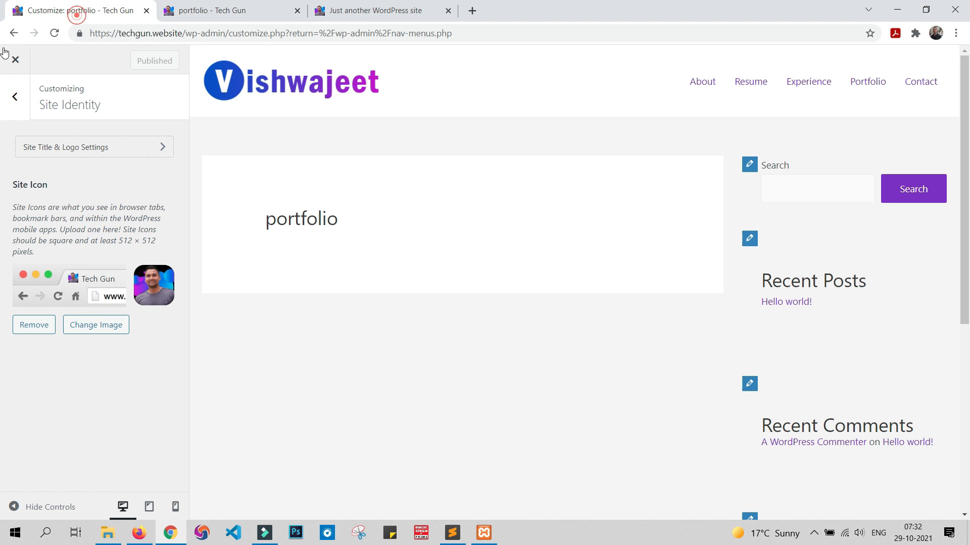
{"action": "left_click", "coordinate": [17, 95]}
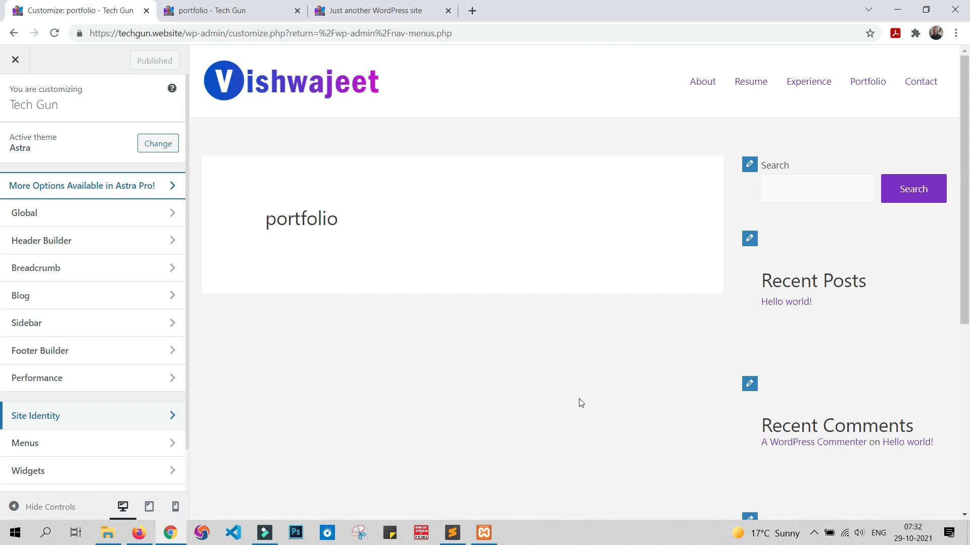
{"action": "scroll", "coordinate": [579, 402], "scroll_direction": "down", "scroll_amount": 1}
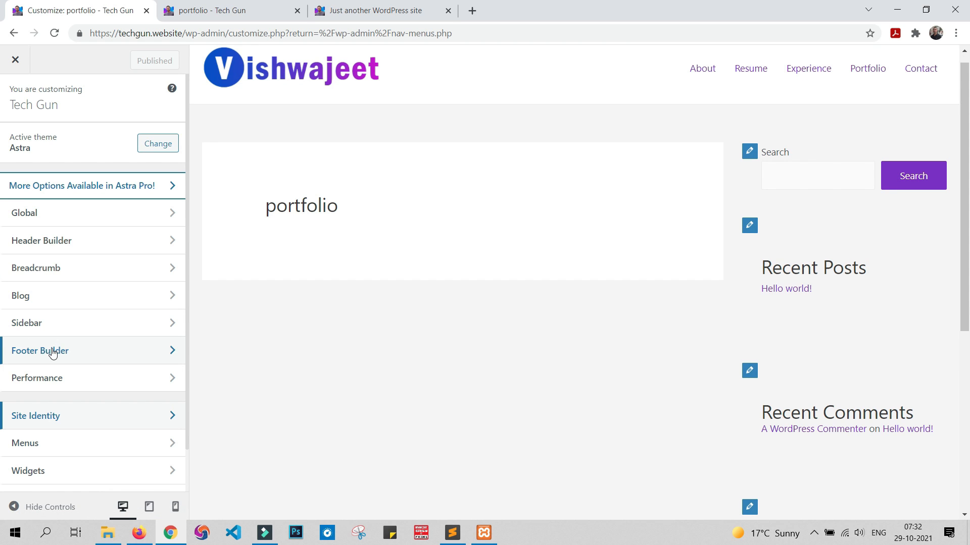
{"action": "scroll", "coordinate": [631, 364], "scroll_direction": "down", "scroll_amount": 6}
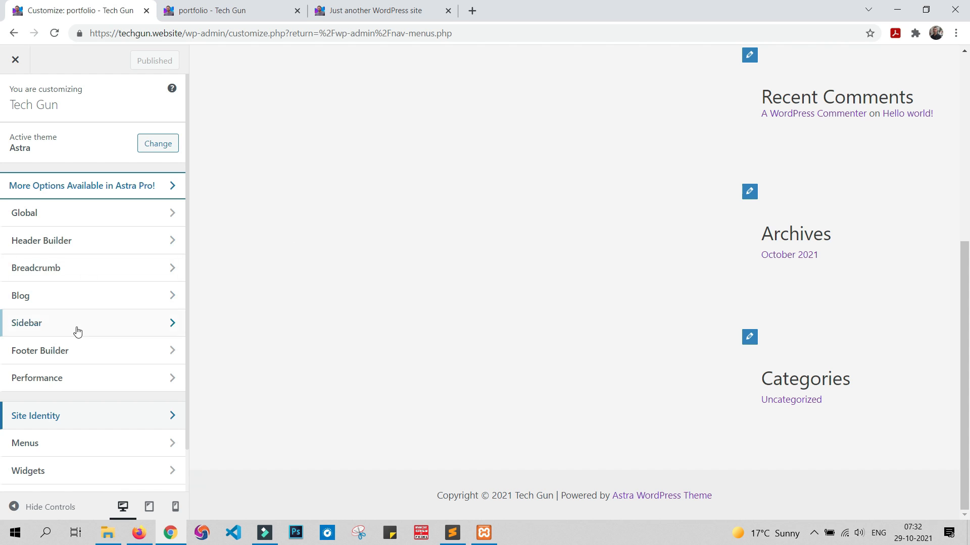
{"action": "left_click", "coordinate": [86, 352]}
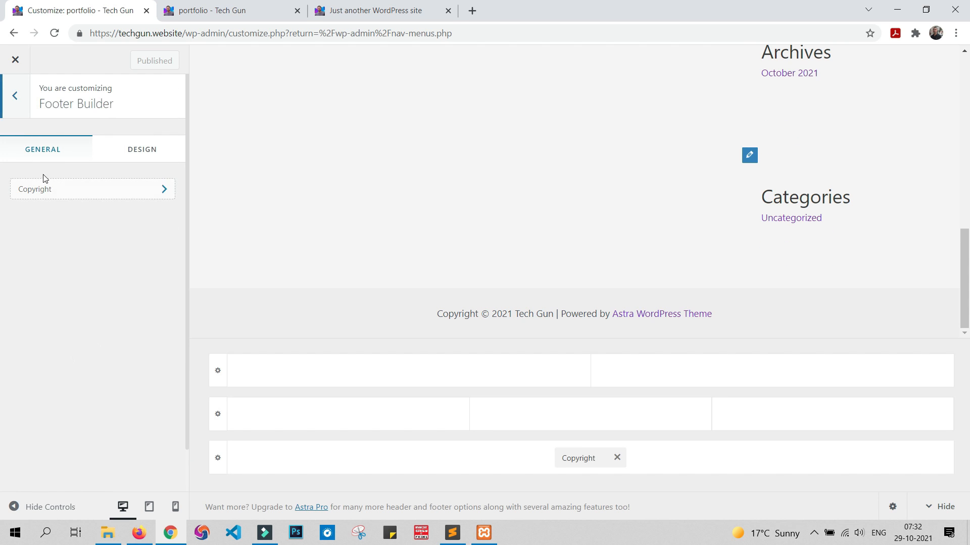
{"action": "left_click", "coordinate": [63, 185]}
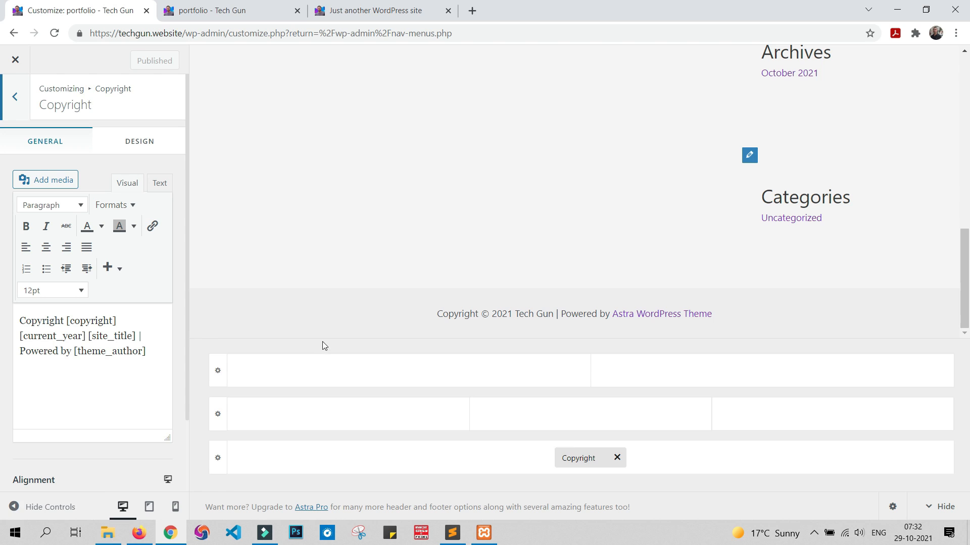
Step: Replace the [site_title] shortcode in the footer copyright text with the site owner's name and publish the change
{"action": "left_click_drag", "start_coordinate": [89, 334], "coordinate": [138, 336]}
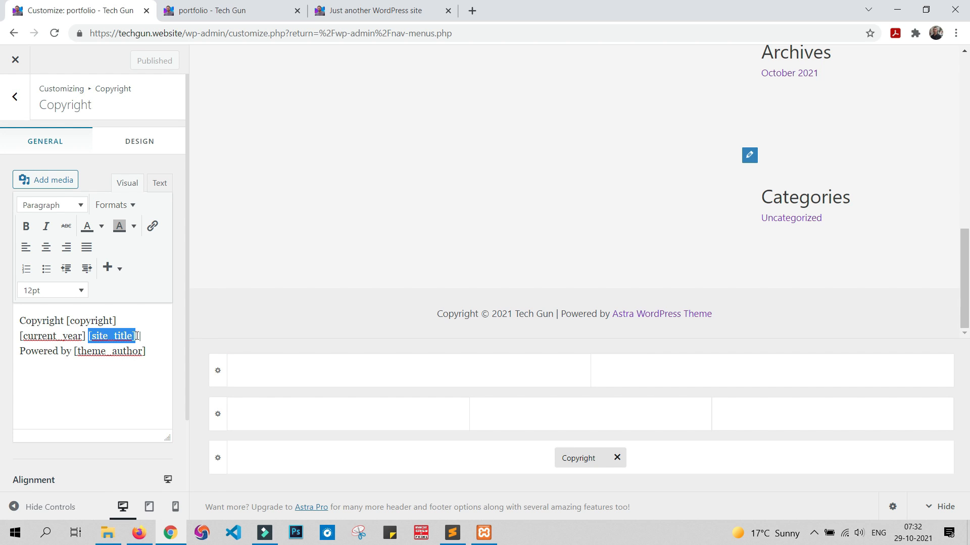
{"action": "type", "text": "vishw"}
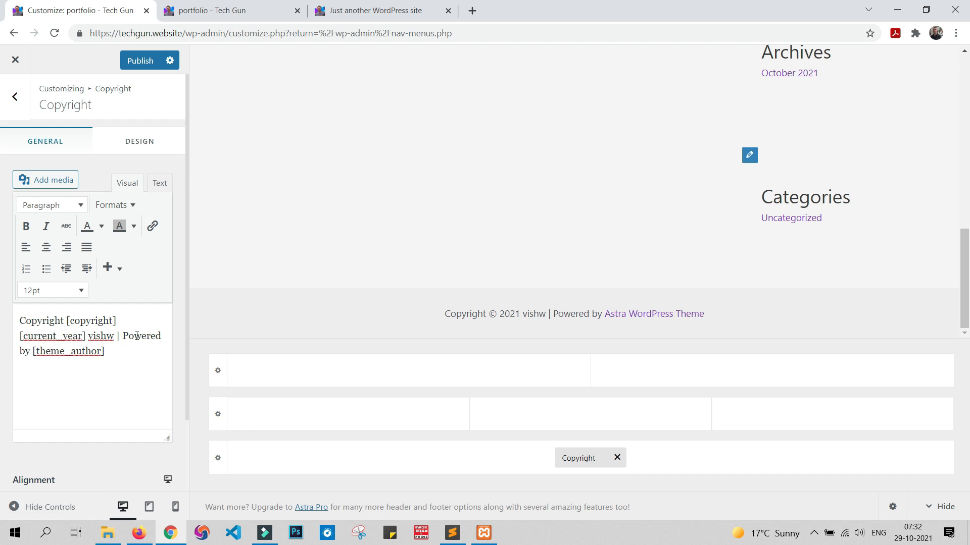
{"action": "type", "text": "ajeet"}
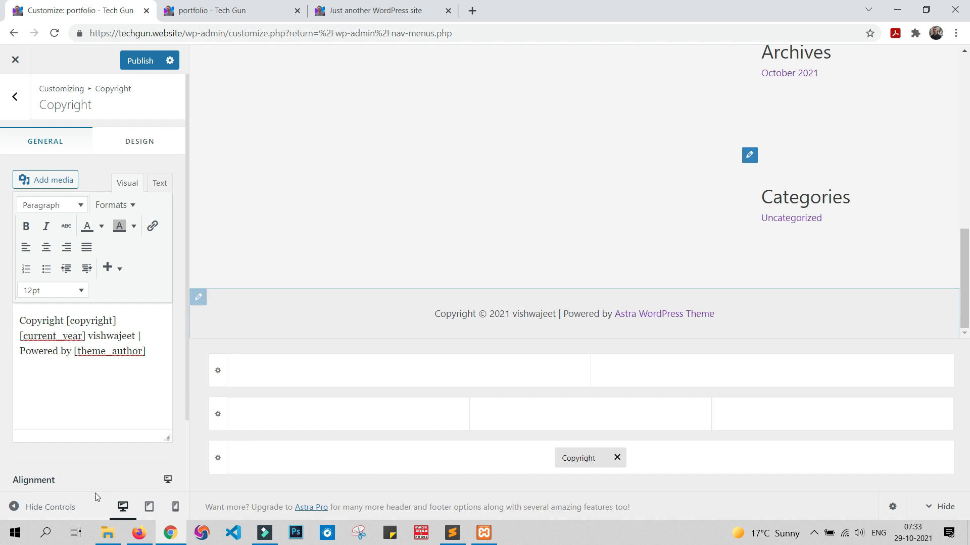
{"action": "left_click", "coordinate": [147, 61]}
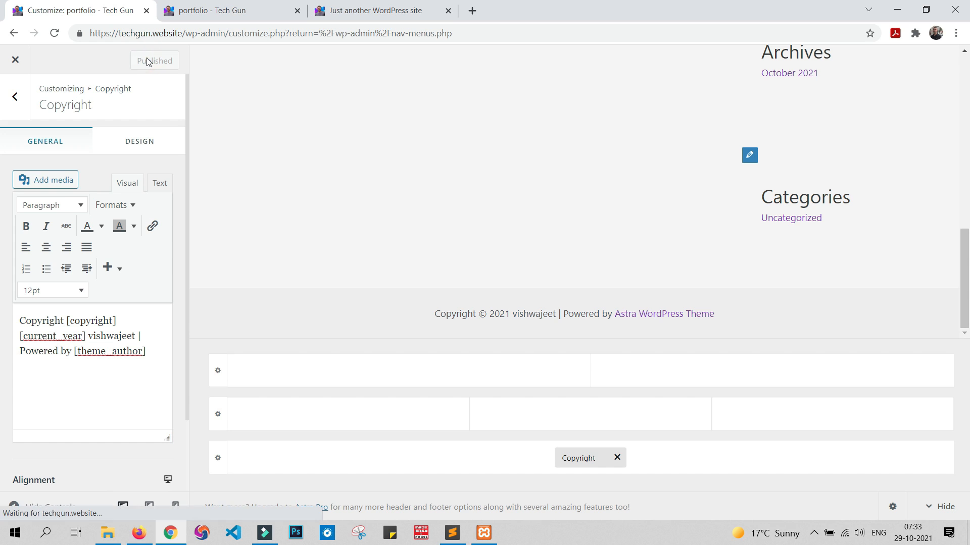
Step: Close the customizer and reload the live homepage to check its footer copyright line
{"action": "left_click", "coordinate": [15, 97]}
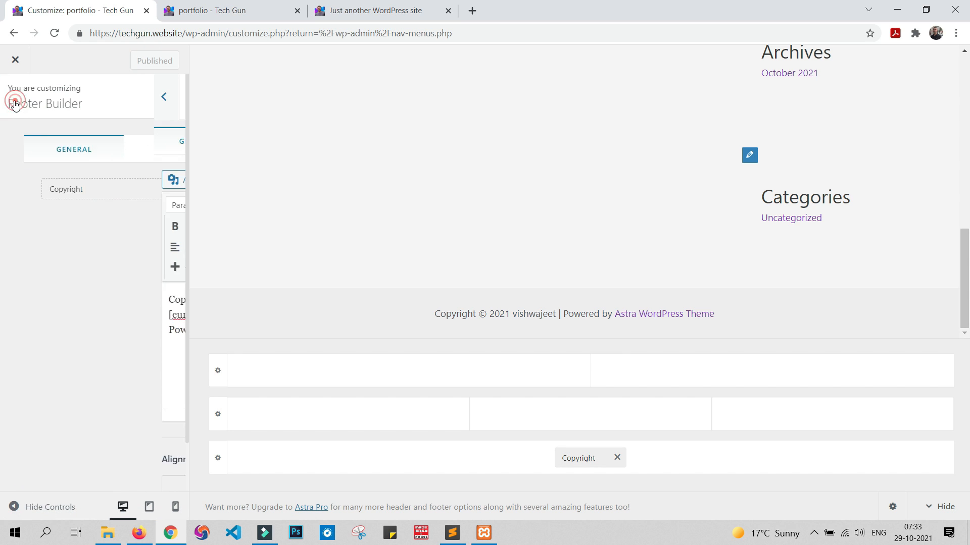
{"action": "left_click", "coordinate": [16, 98]}
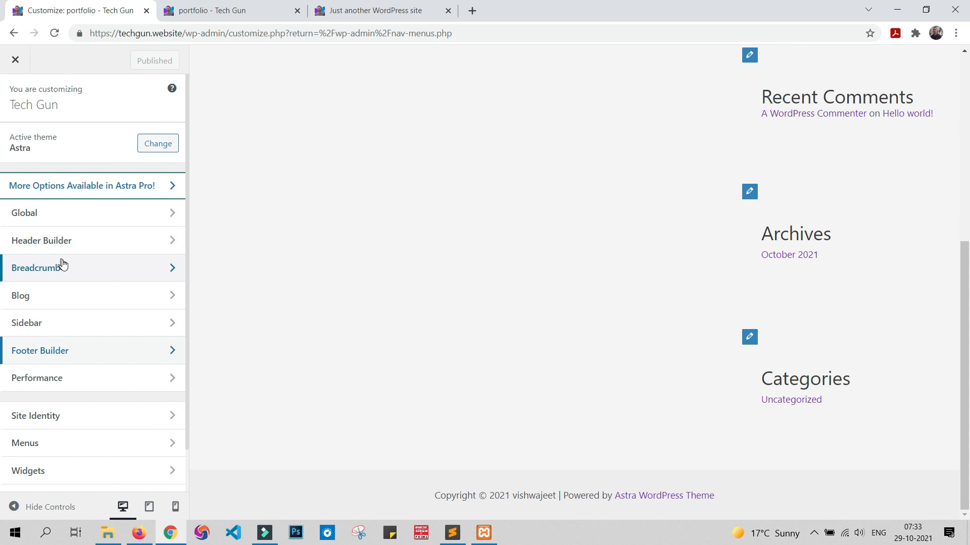
{"action": "scroll", "coordinate": [71, 273], "scroll_direction": "down", "scroll_amount": 1}
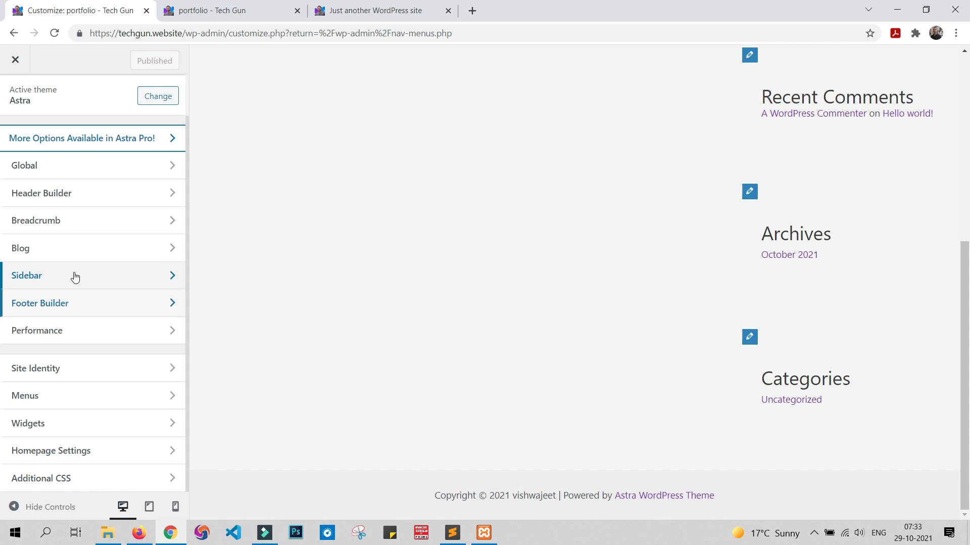
{"action": "scroll", "coordinate": [75, 276], "scroll_direction": "up", "scroll_amount": 1}
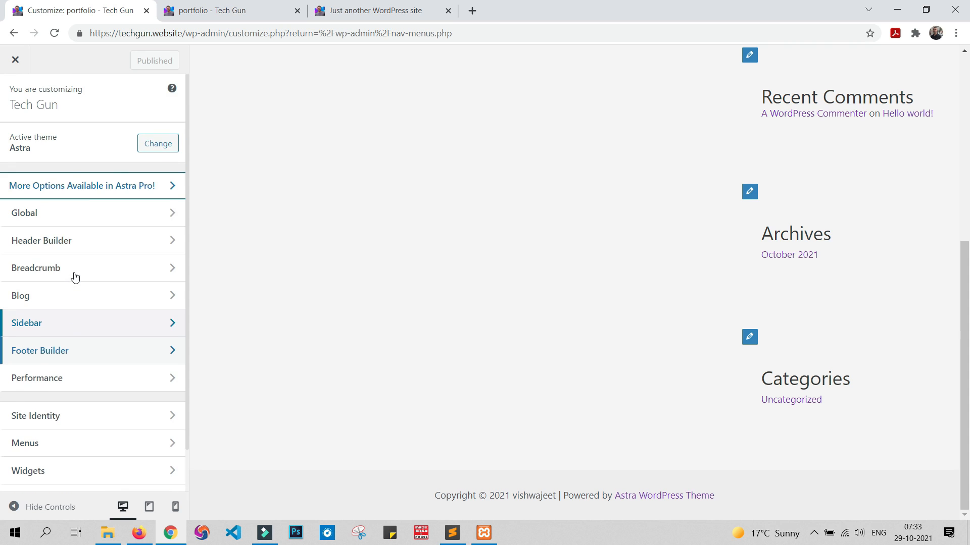
{"action": "left_click", "coordinate": [15, 61]}
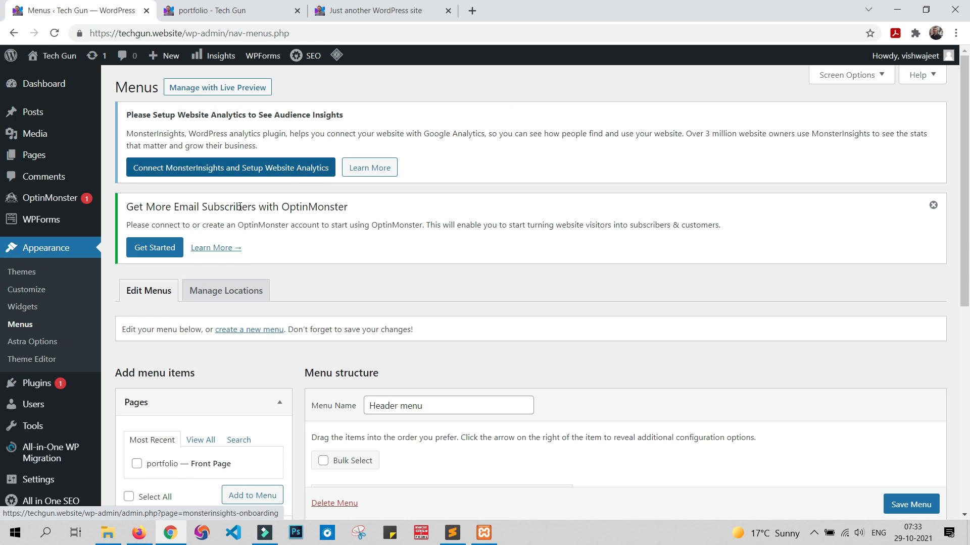
{"action": "left_click", "coordinate": [232, 10]}
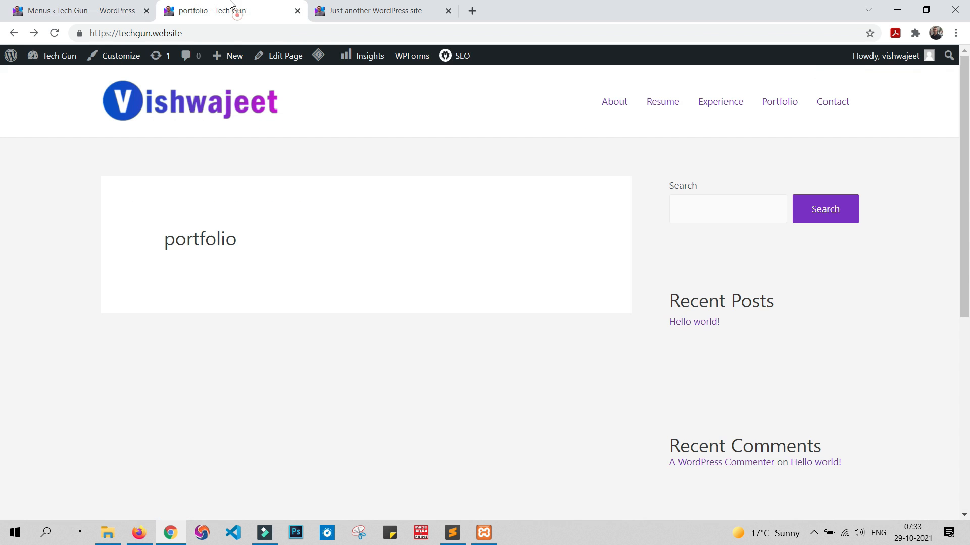
{"action": "left_click", "coordinate": [55, 34]}
{"action": "scroll", "coordinate": [906, 280], "scroll_direction": "down", "scroll_amount": 7}
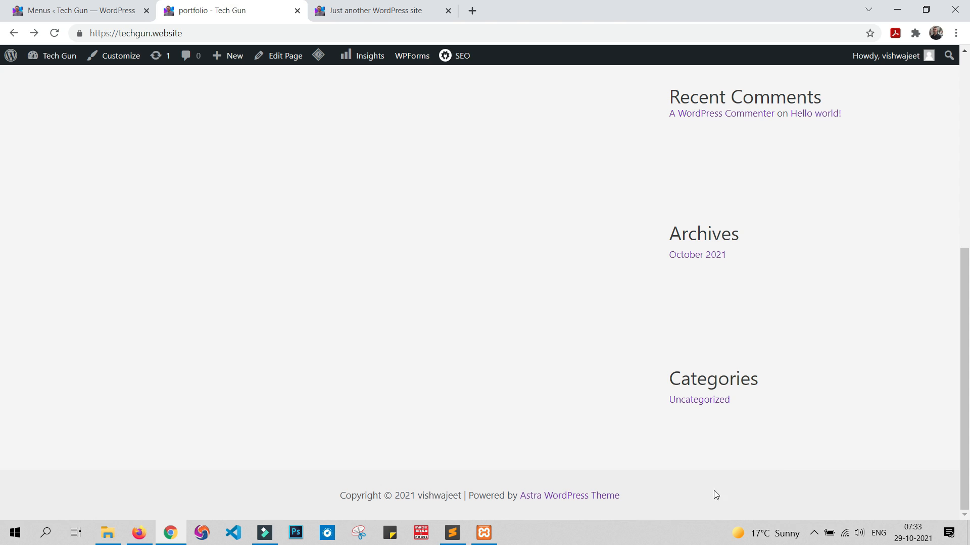
{"action": "scroll", "coordinate": [808, 405], "scroll_direction": "up", "scroll_amount": 7}
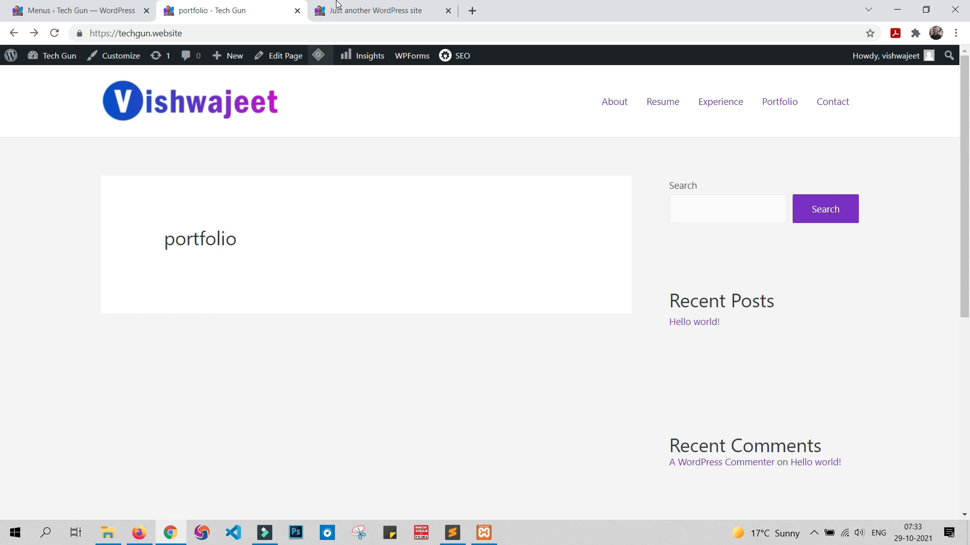
Step: Look at the sample site's header and open the Primary Menu's design settings in the customizer's Header Builder
{"action": "left_click", "coordinate": [384, 10]}
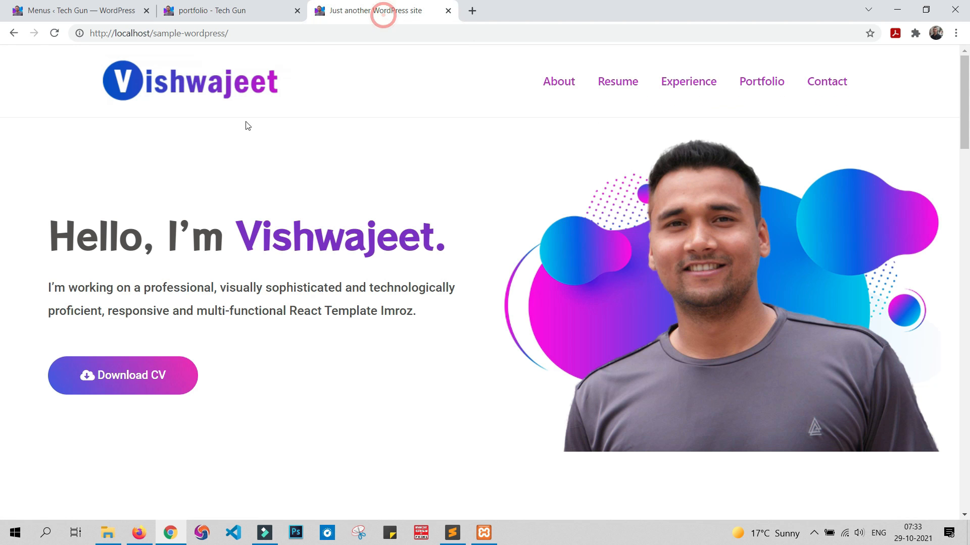
{"action": "left_click", "coordinate": [194, 8]}
{"action": "left_click", "coordinate": [87, 7]}
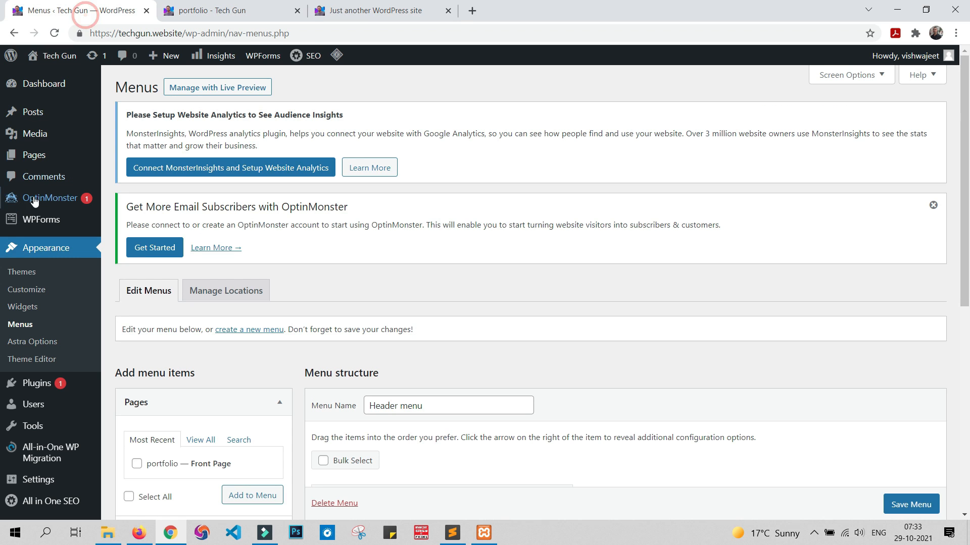
{"action": "left_click", "coordinate": [30, 290]}
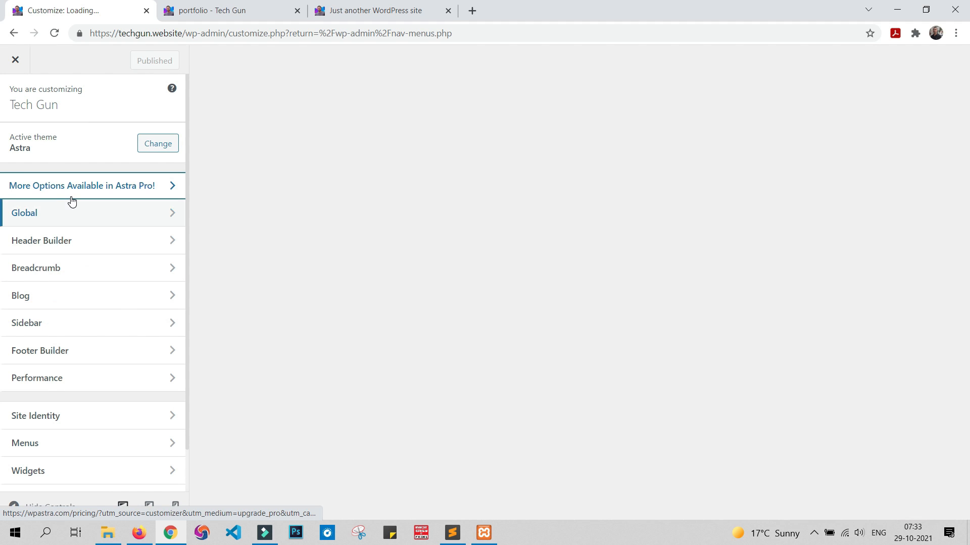
{"action": "left_click", "coordinate": [89, 245]}
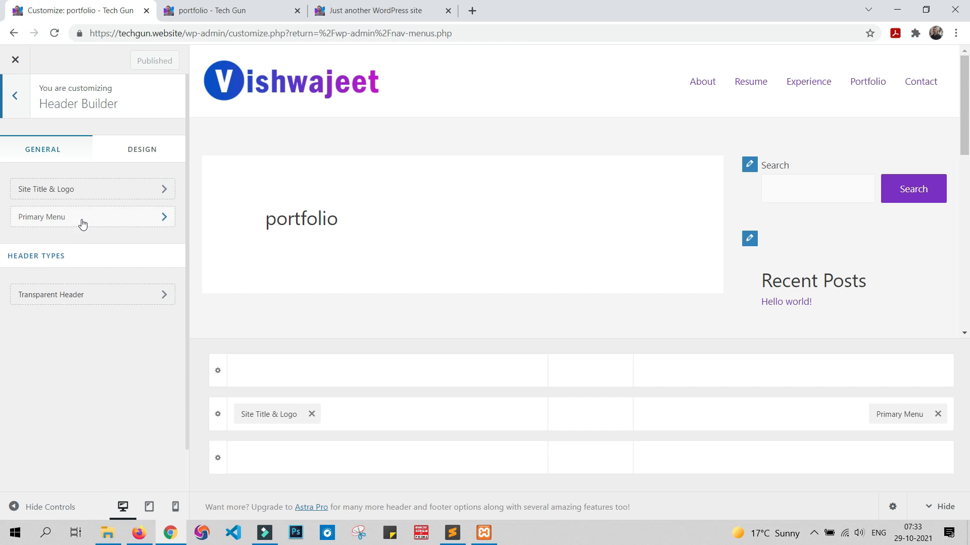
{"action": "left_click", "coordinate": [82, 219]}
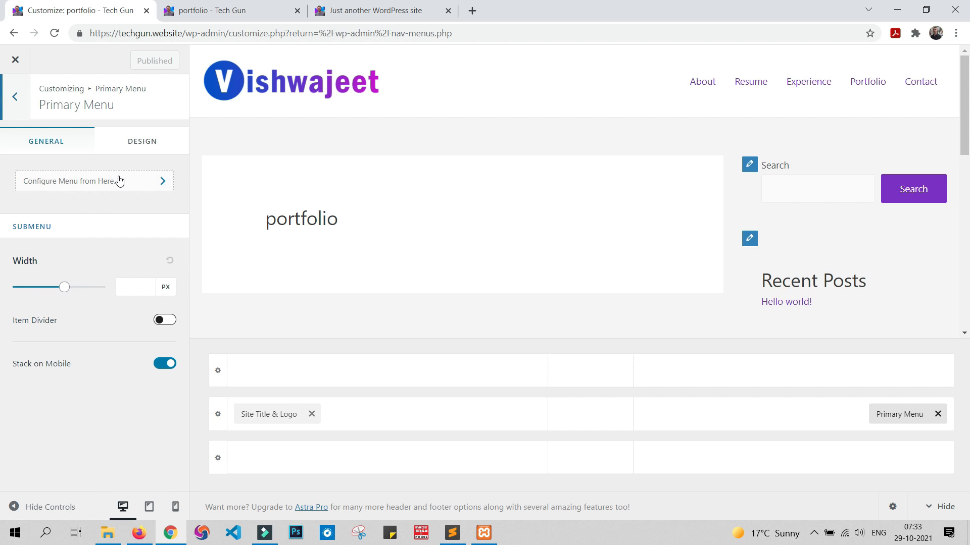
{"action": "left_click", "coordinate": [153, 143]}
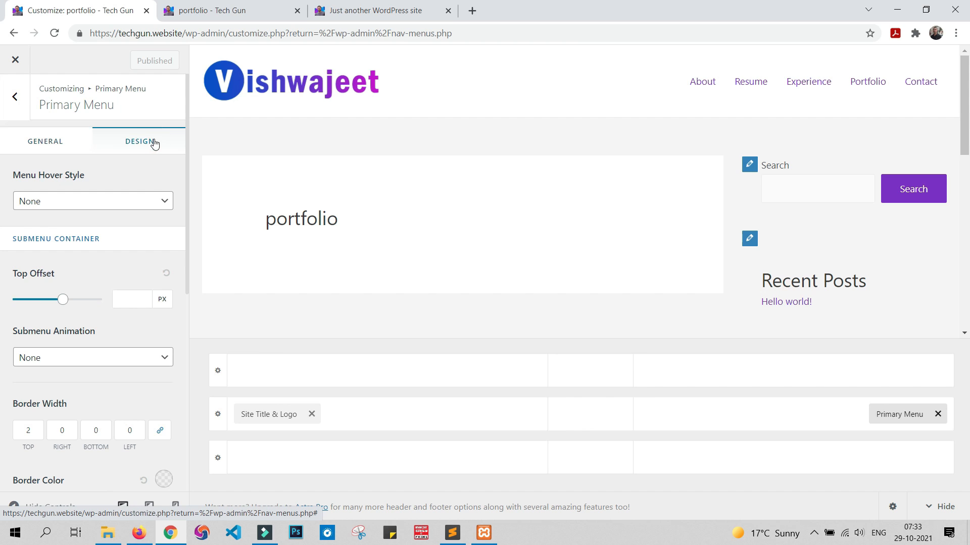
{"action": "scroll", "coordinate": [108, 233], "scroll_direction": "down", "scroll_amount": 5}
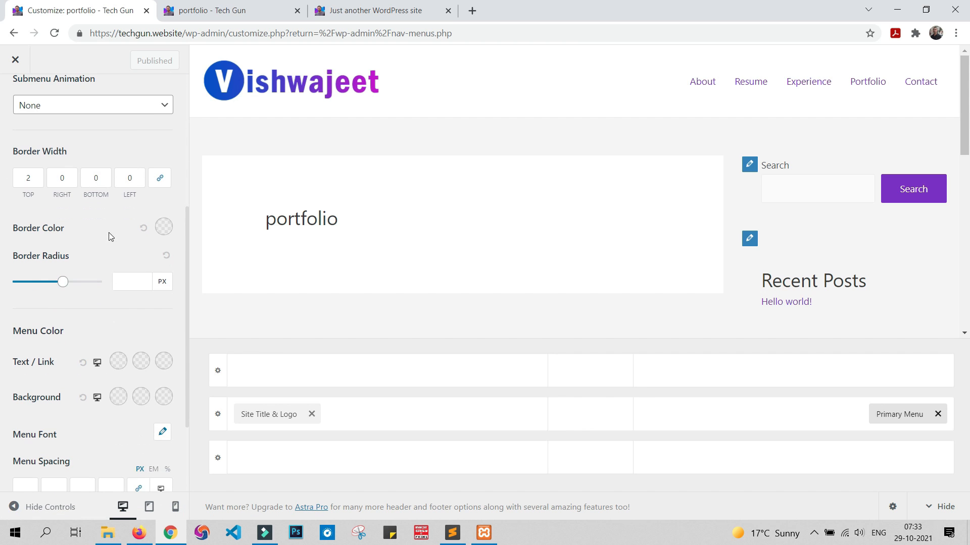
{"action": "scroll", "coordinate": [66, 244], "scroll_direction": "down", "scroll_amount": 1}
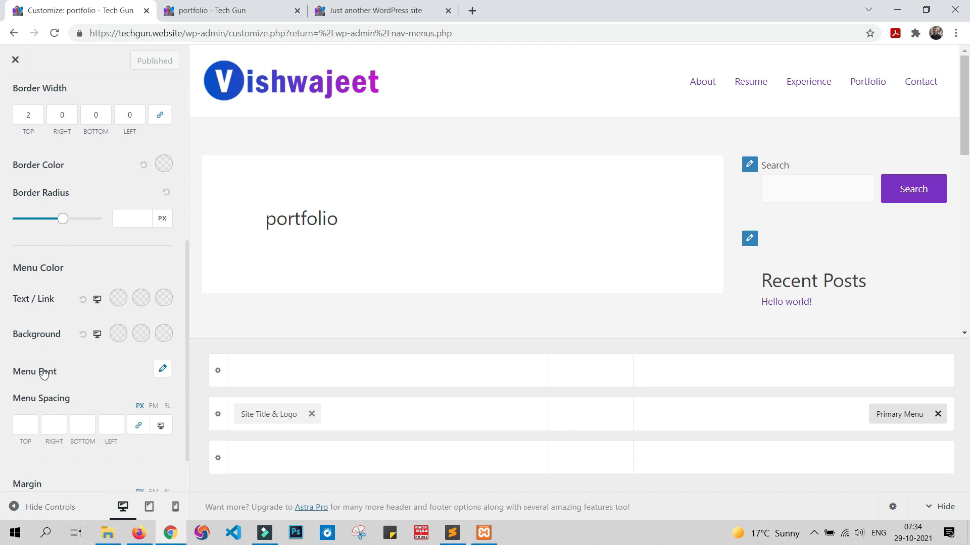
Step: Set the primary menu's font weight to Medium 500
{"action": "left_click", "coordinate": [164, 375]}
{"action": "scroll", "coordinate": [146, 368], "scroll_direction": "down", "scroll_amount": 3}
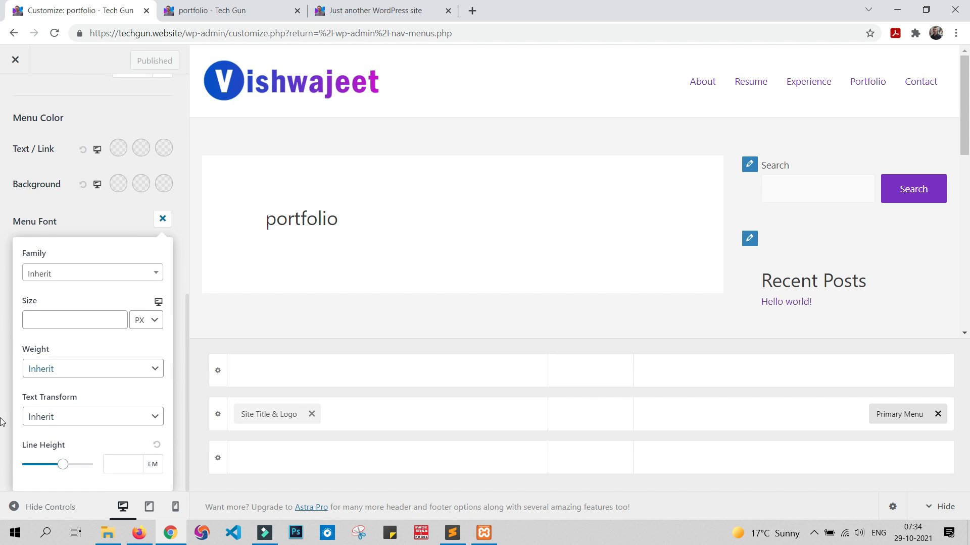
{"action": "left_click", "coordinate": [64, 370]}
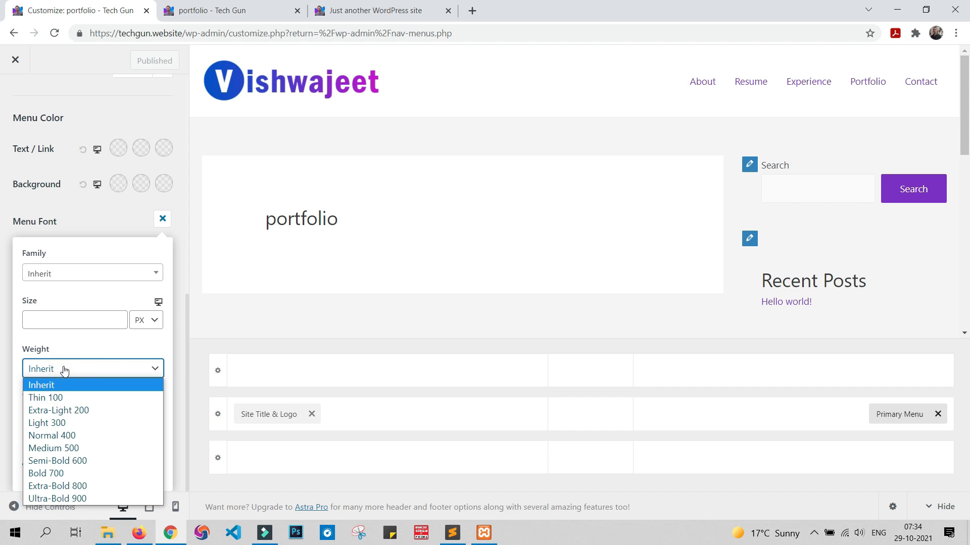
{"action": "left_click", "coordinate": [75, 449]}
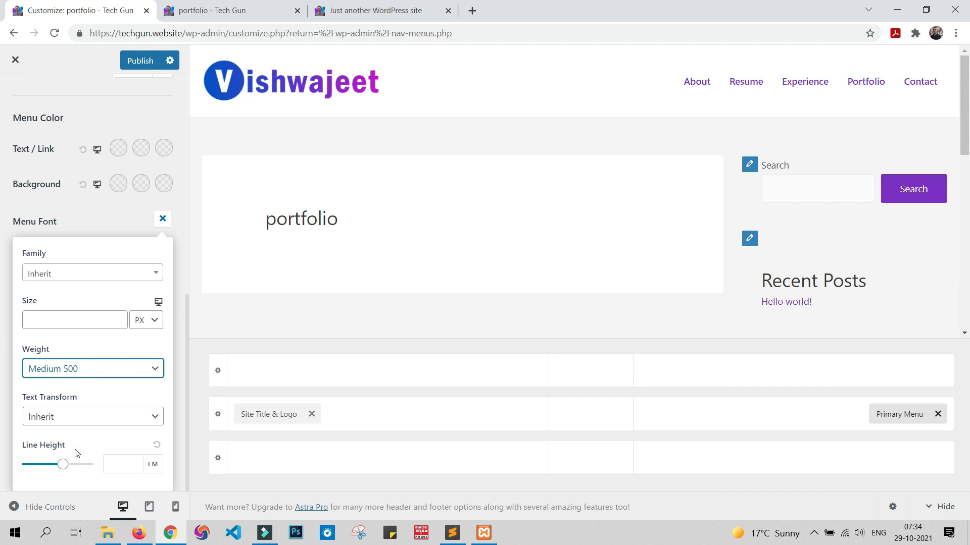
Step: Try the Semi-Bold 600 and Bold 700 weights on the primary menu and return to Medium 500
{"action": "left_click", "coordinate": [84, 369]}
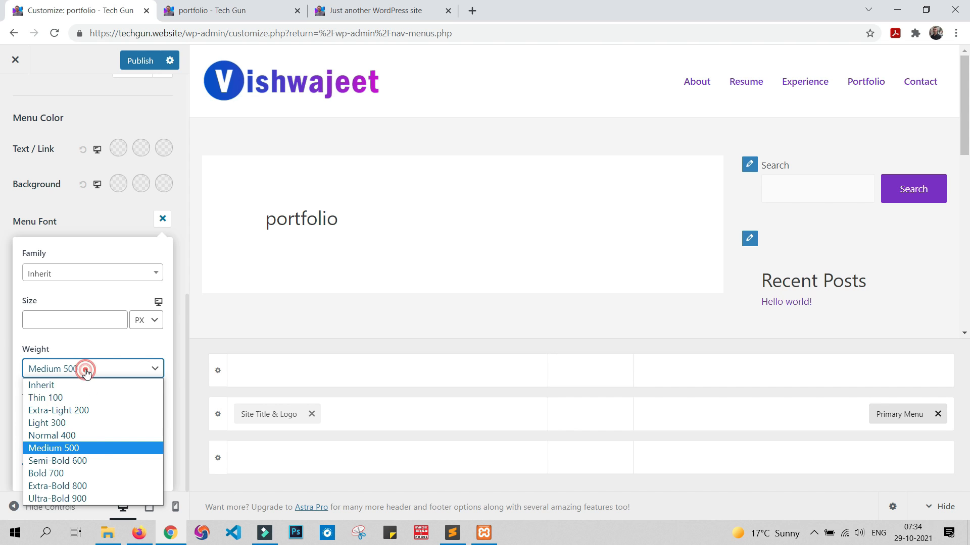
{"action": "left_click", "coordinate": [76, 464]}
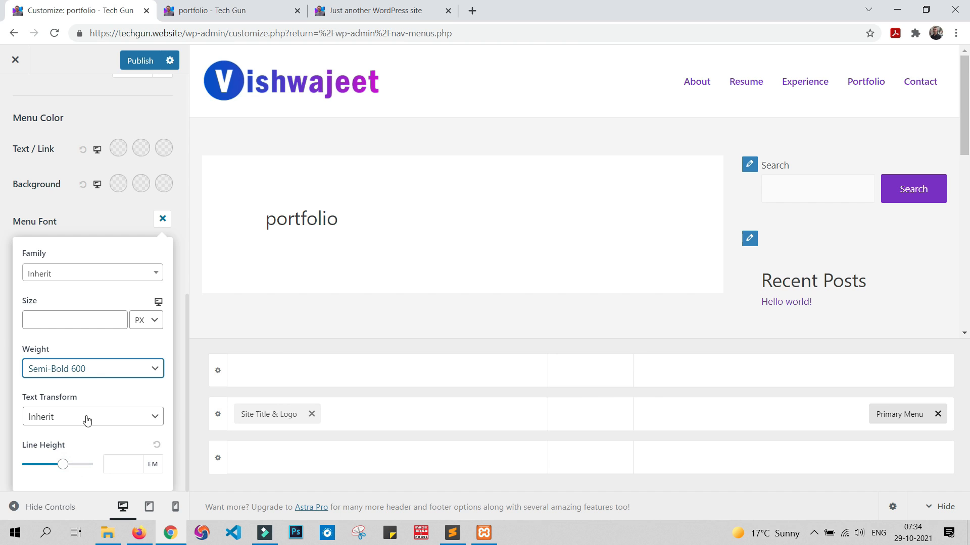
{"action": "left_click", "coordinate": [94, 371]}
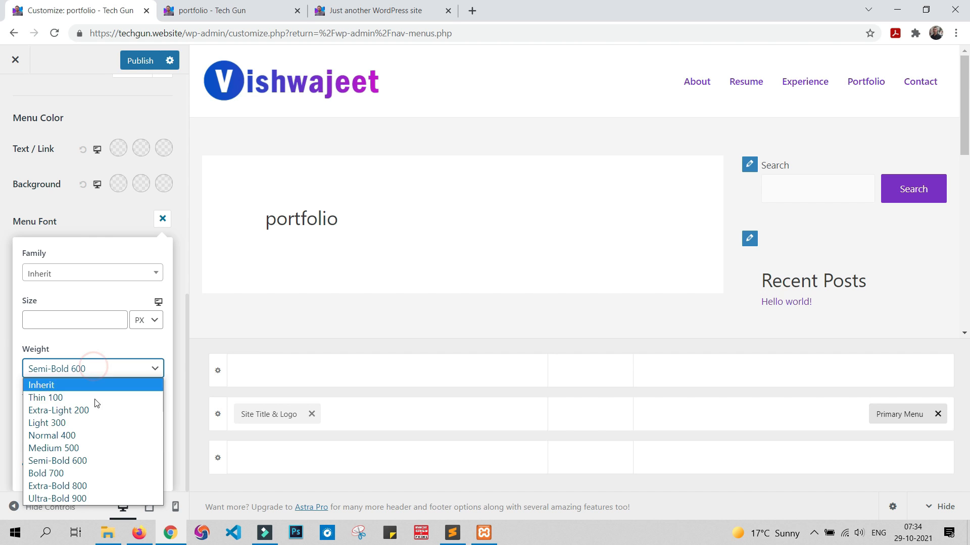
{"action": "left_click", "coordinate": [93, 469]}
{"action": "left_click", "coordinate": [99, 369]}
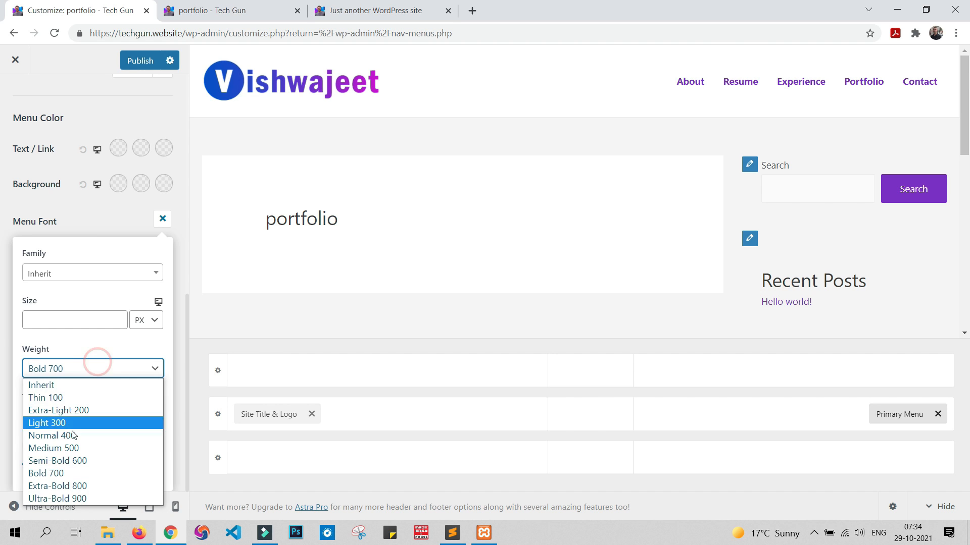
{"action": "left_click", "coordinate": [77, 448]}
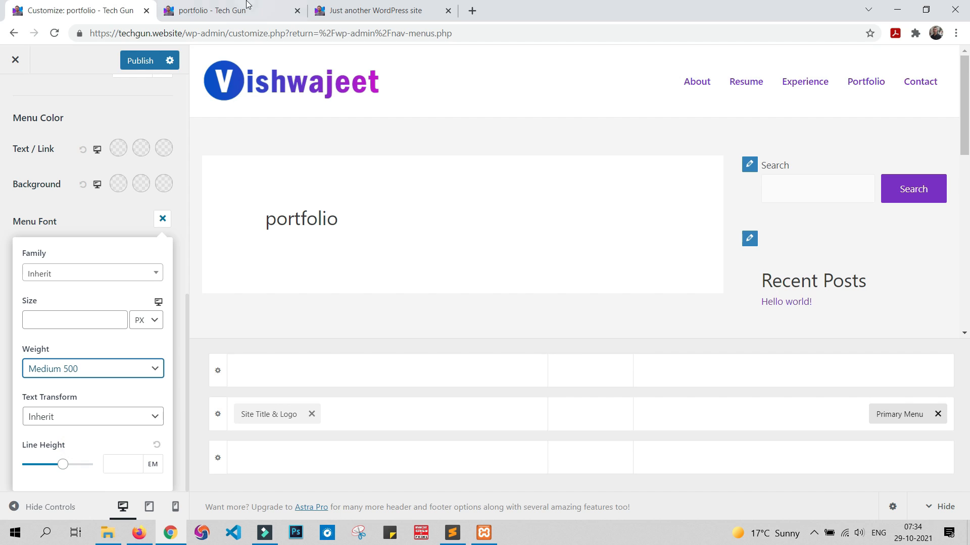
Step: Set the primary menu's font size to 18 px and publish the customizer changes
{"action": "left_click", "coordinate": [373, 10]}
{"action": "left_click", "coordinate": [102, 13]}
{"action": "left_click", "coordinate": [113, 324]}
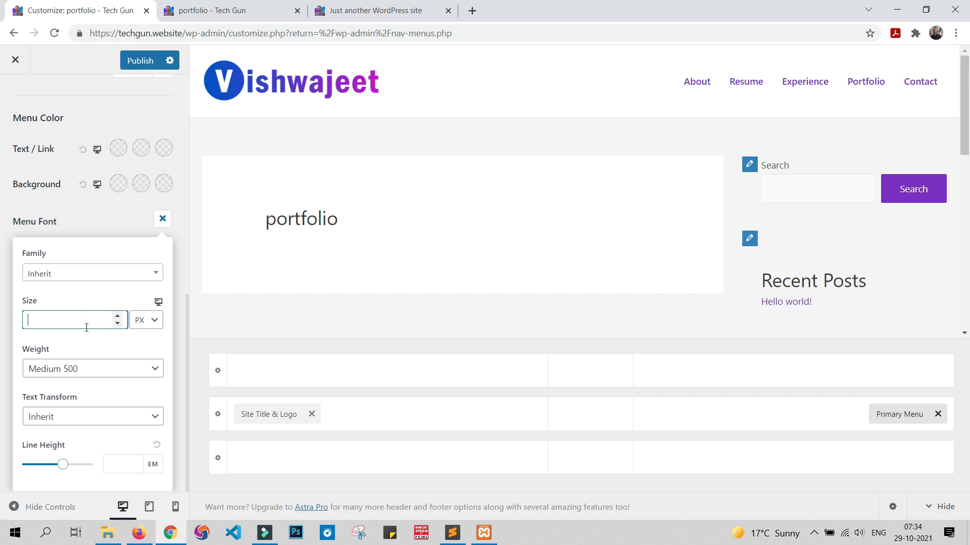
{"action": "type", "text": "18"}
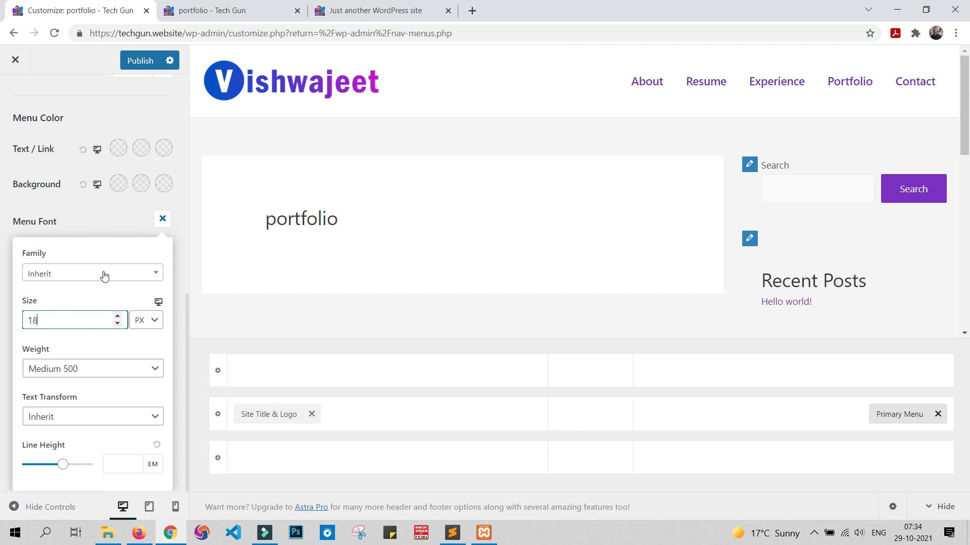
{"action": "left_click", "coordinate": [136, 61]}
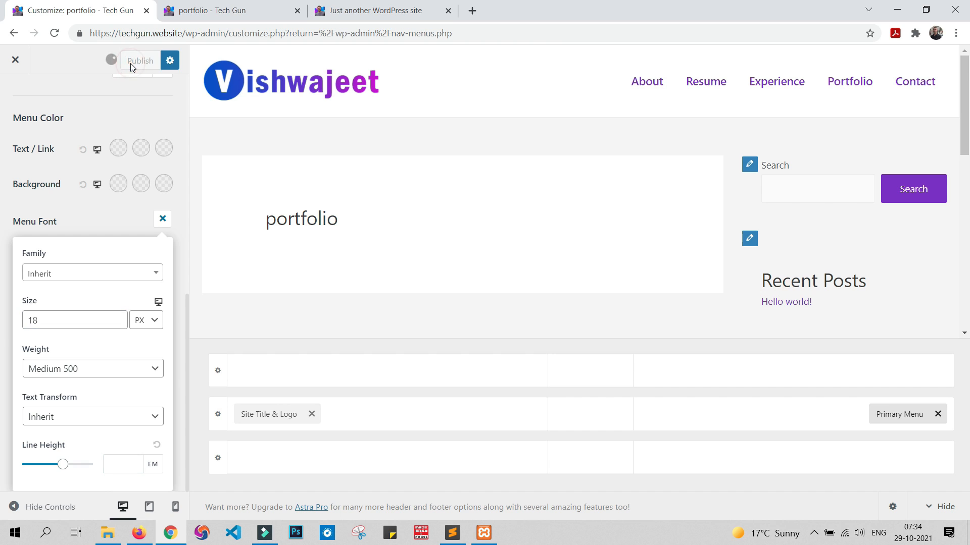
Step: Reload the live homepage, compare its header menu with the sample site's, and close the customizer
{"action": "left_click", "coordinate": [217, 9]}
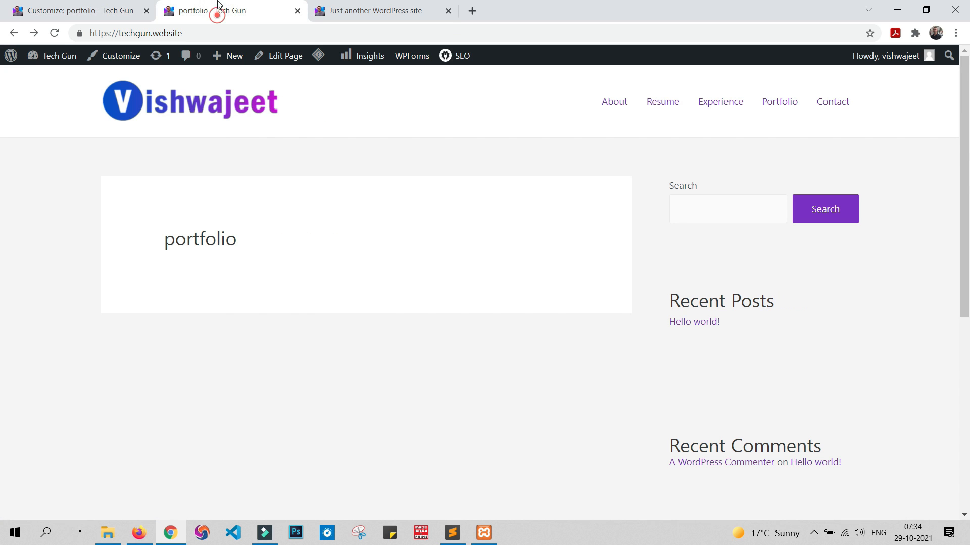
{"action": "left_click", "coordinate": [55, 34]}
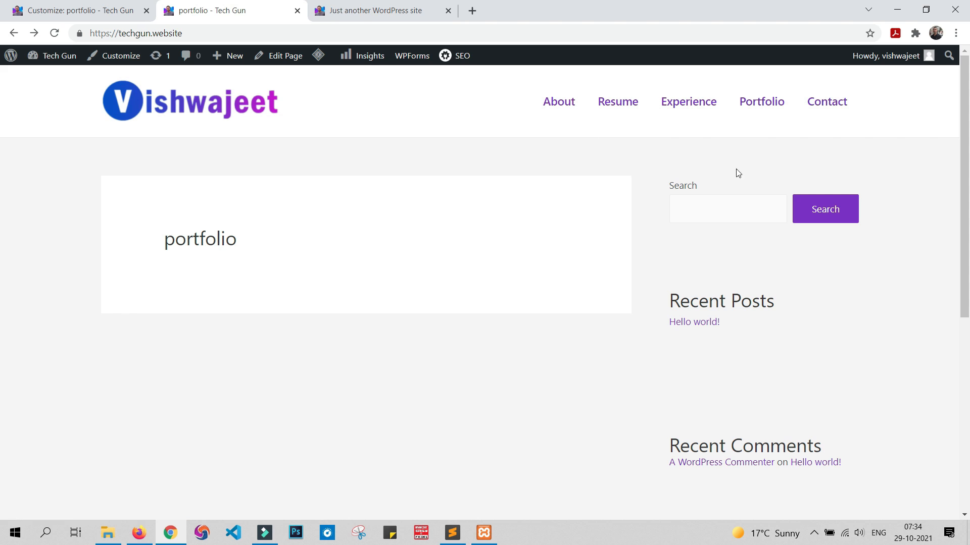
{"action": "left_click", "coordinate": [345, 11]}
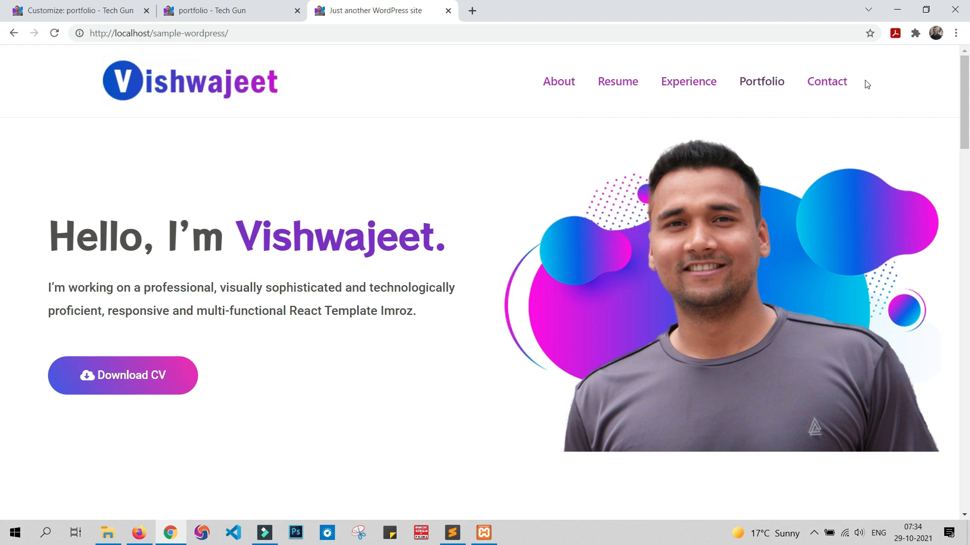
{"action": "left_click", "coordinate": [251, 6]}
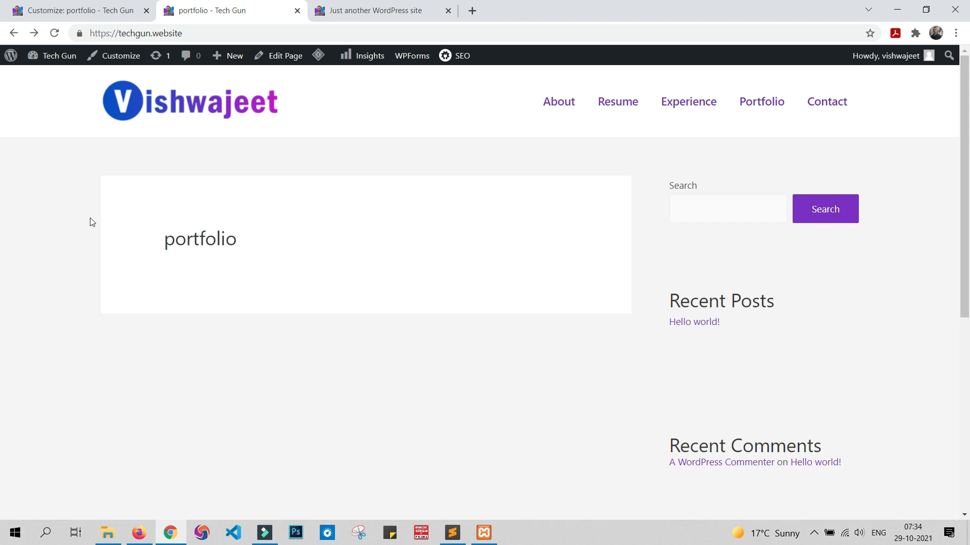
{"action": "left_click", "coordinate": [103, 6]}
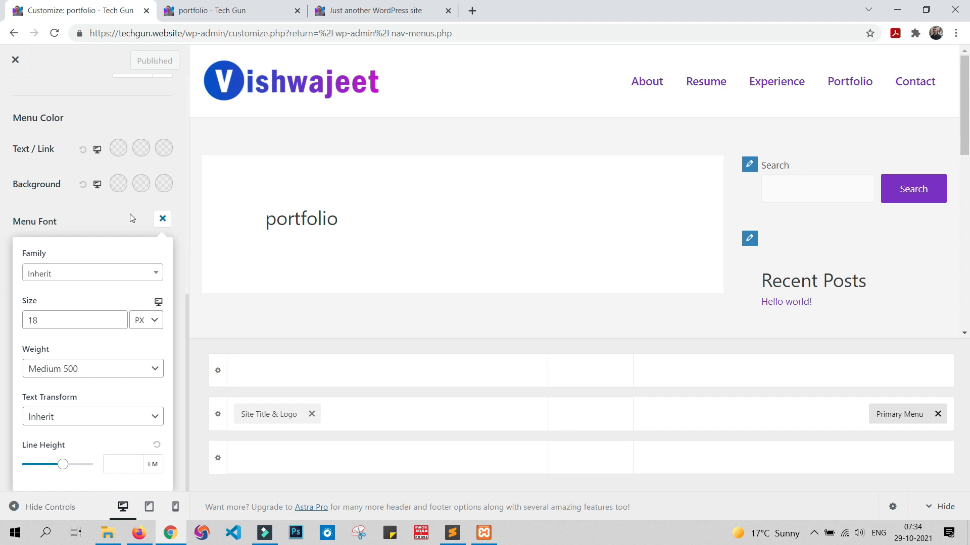
{"action": "left_click", "coordinate": [16, 61]}
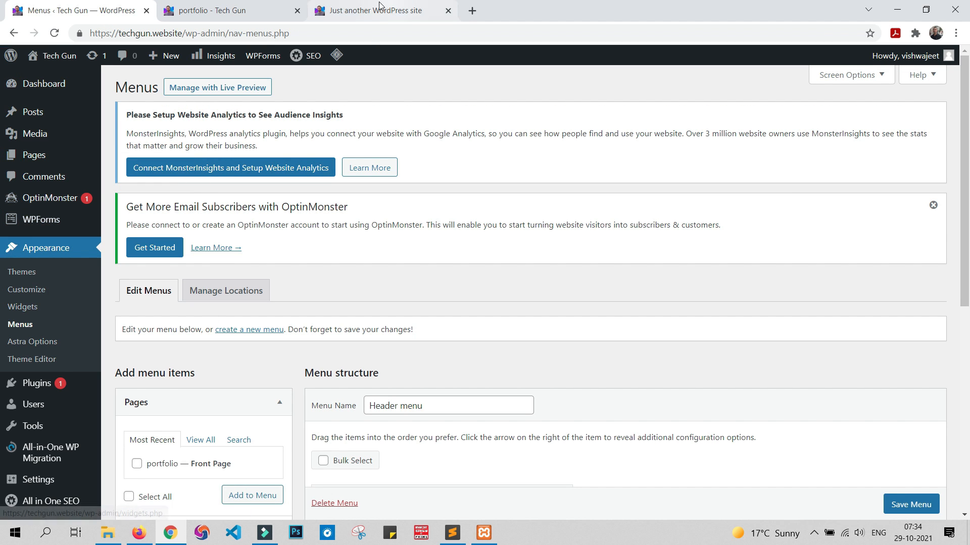
Step: Look over the live homepage from its header down to the footer copyright line
{"action": "left_click", "coordinate": [258, 9]}
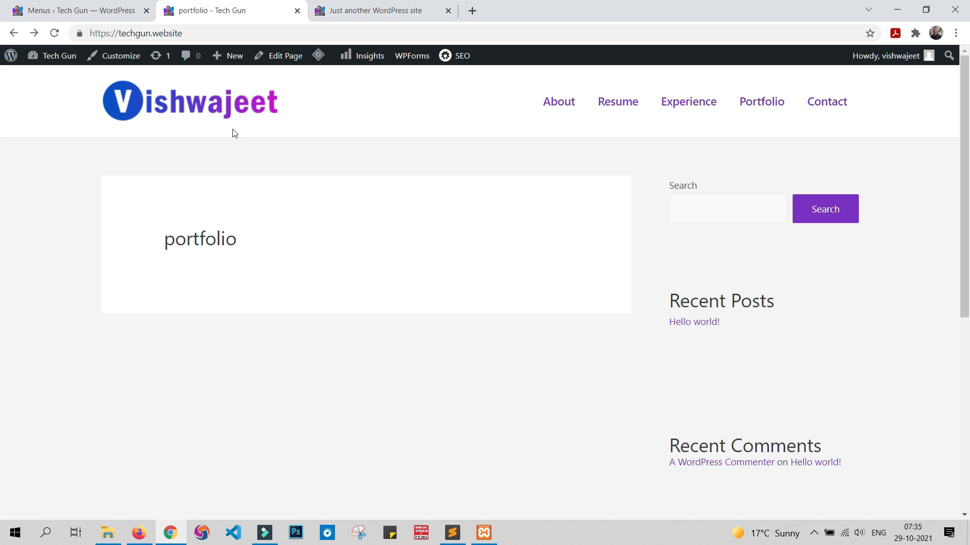
{"action": "scroll", "coordinate": [660, 298], "scroll_direction": "down", "scroll_amount": 7}
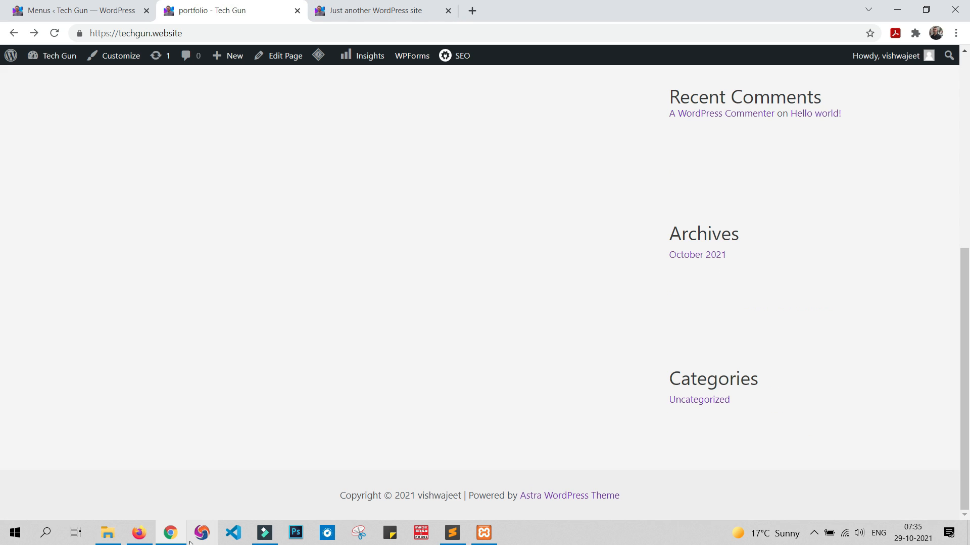
{"action": "scroll", "coordinate": [437, 318], "scroll_direction": "up", "scroll_amount": 10}
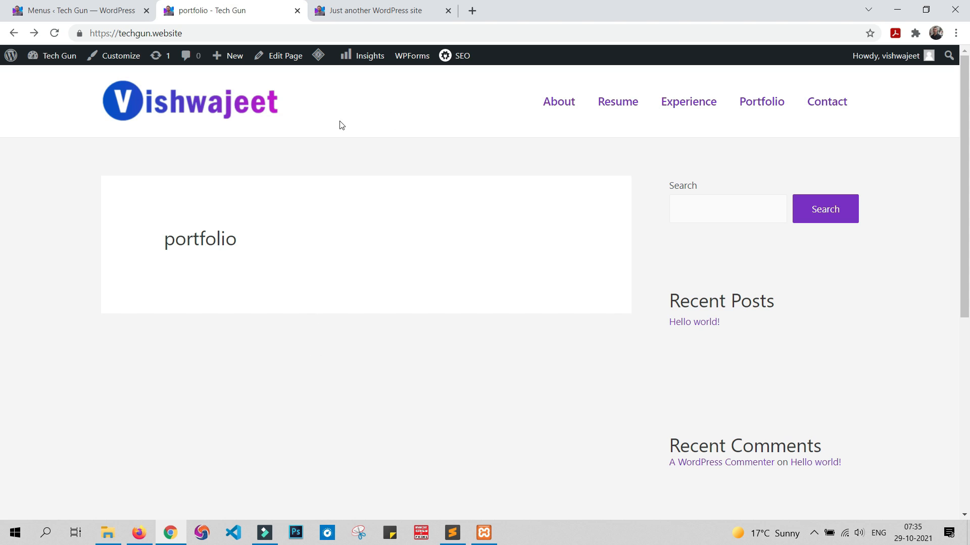
Step: Open the portfolio front page for editing from the site's list of pages
{"action": "left_click", "coordinate": [108, 7]}
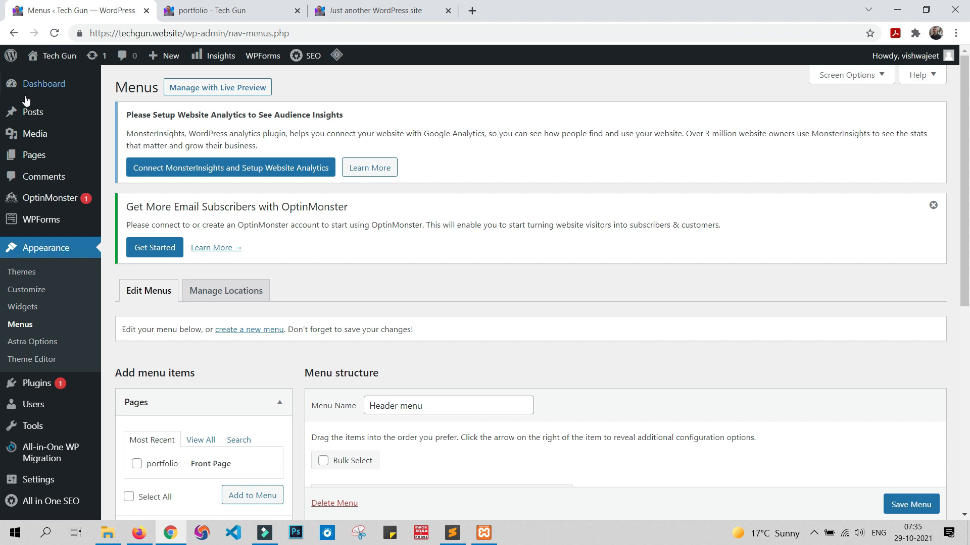
{"action": "mouse_move", "coordinate": [33, 160]}
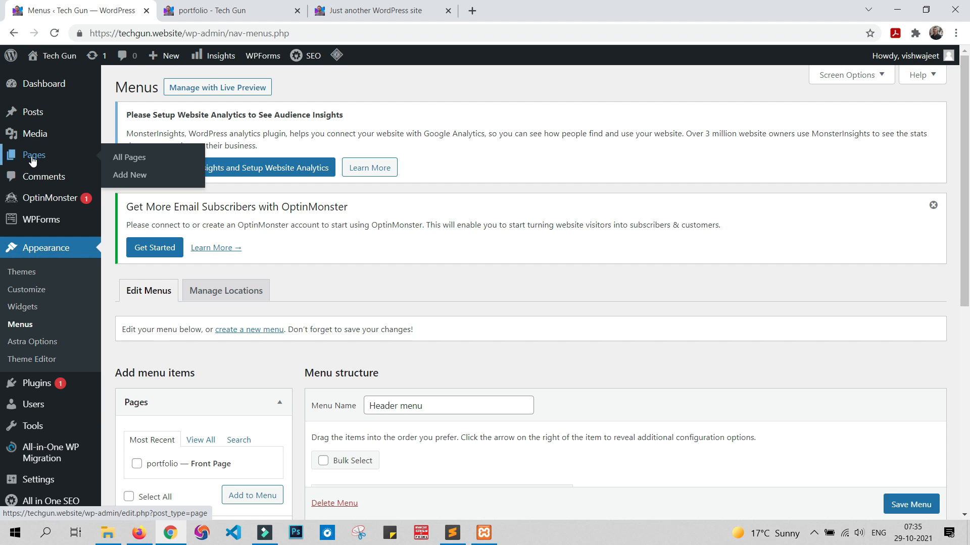
{"action": "left_click", "coordinate": [32, 160]}
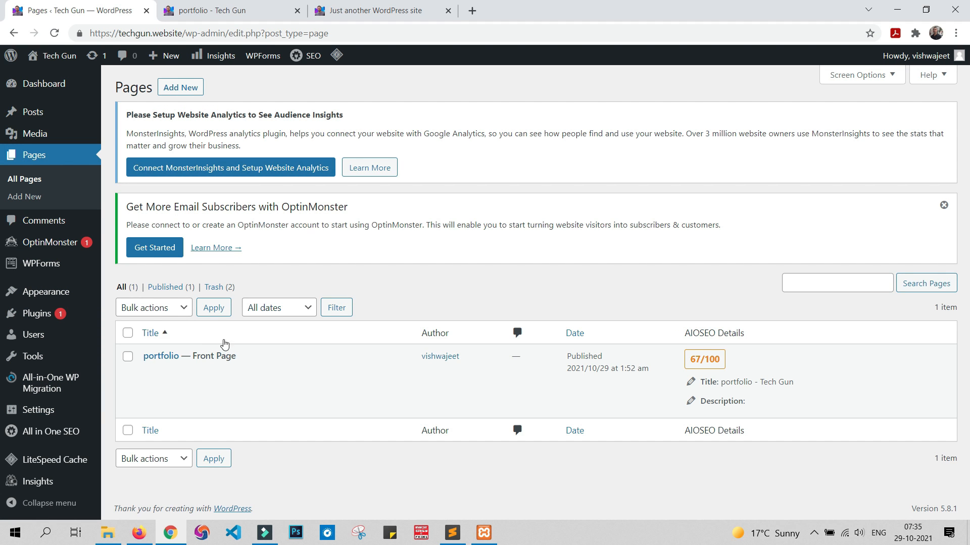
{"action": "mouse_move", "coordinate": [219, 383]}
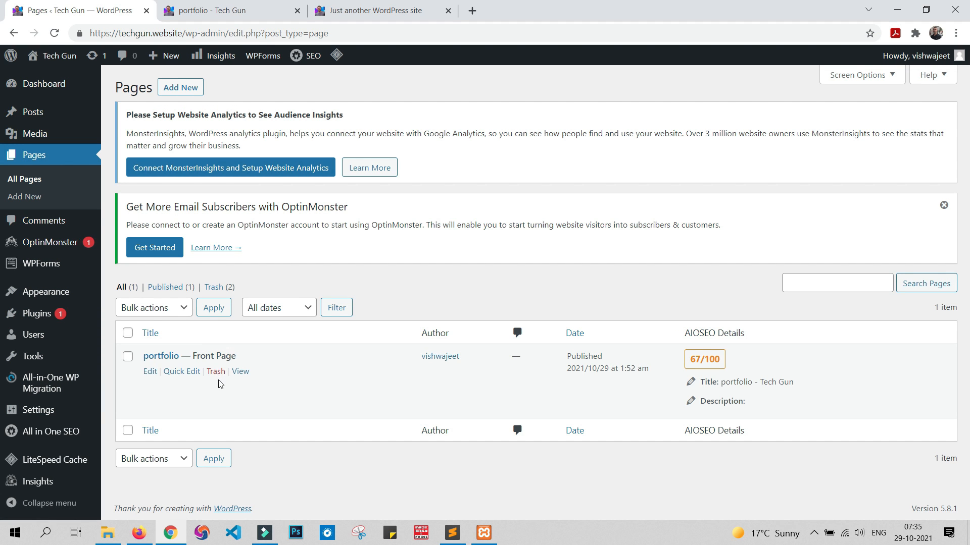
{"action": "left_click", "coordinate": [150, 373]}
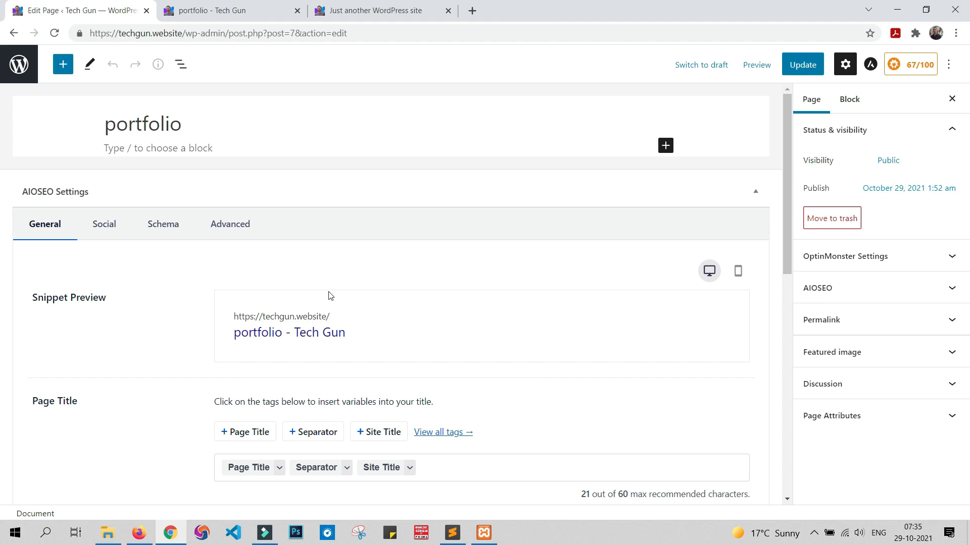
Step: Browse the full block list and add an Image block below the portfolio page title
{"action": "left_click", "coordinate": [665, 148]}
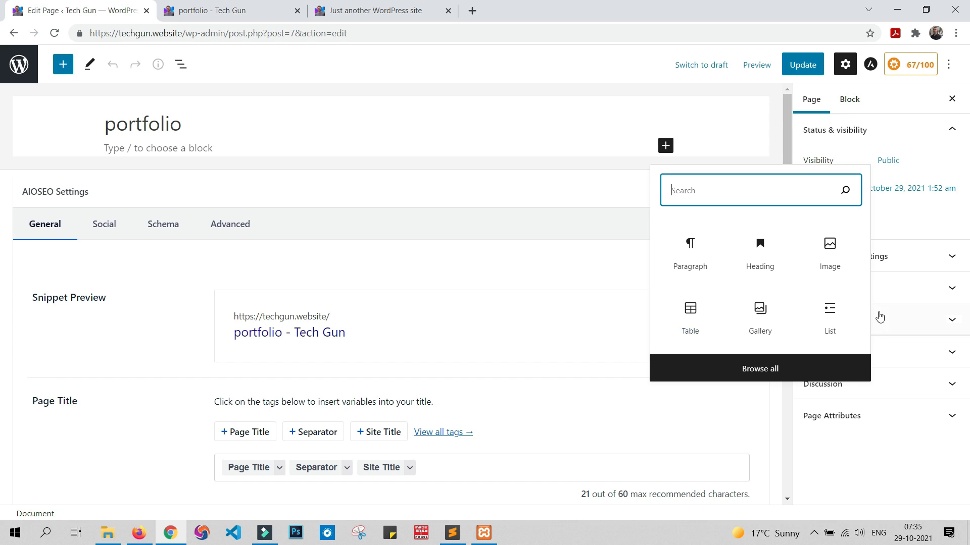
{"action": "left_click", "coordinate": [758, 369]}
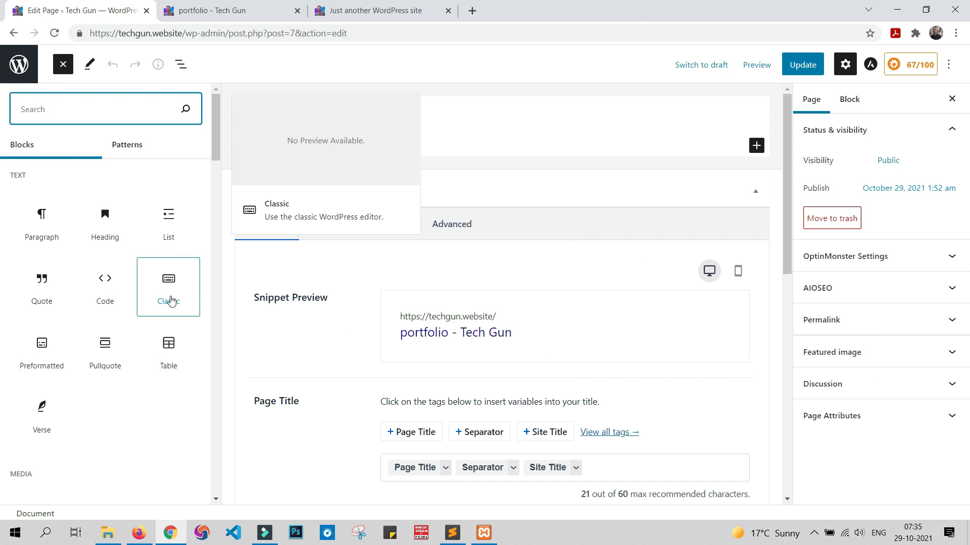
{"action": "scroll", "coordinate": [70, 271], "scroll_direction": "down", "scroll_amount": 8}
{"action": "scroll", "coordinate": [100, 311], "scroll_direction": "up", "scroll_amount": 8}
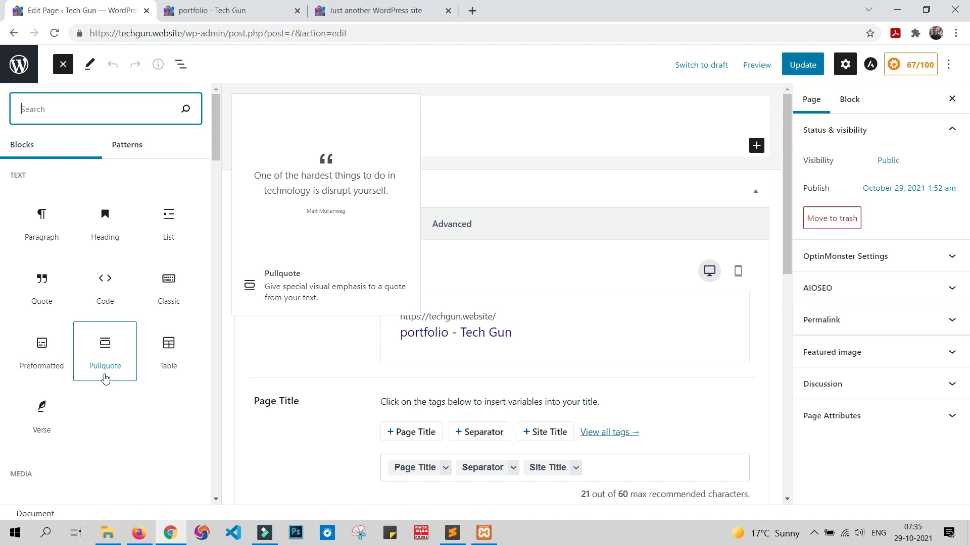
{"action": "scroll", "coordinate": [105, 378], "scroll_direction": "down", "scroll_amount": 4}
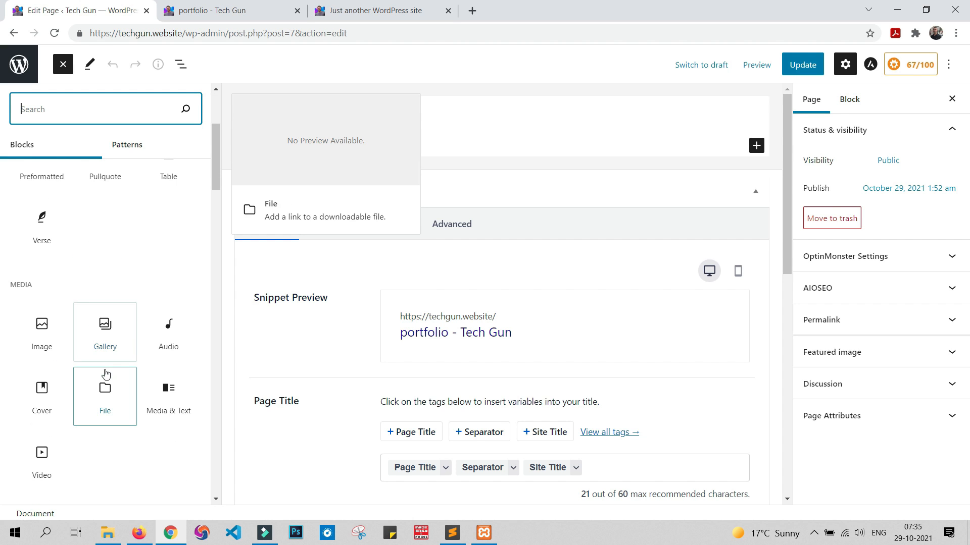
{"action": "left_click", "coordinate": [42, 327]}
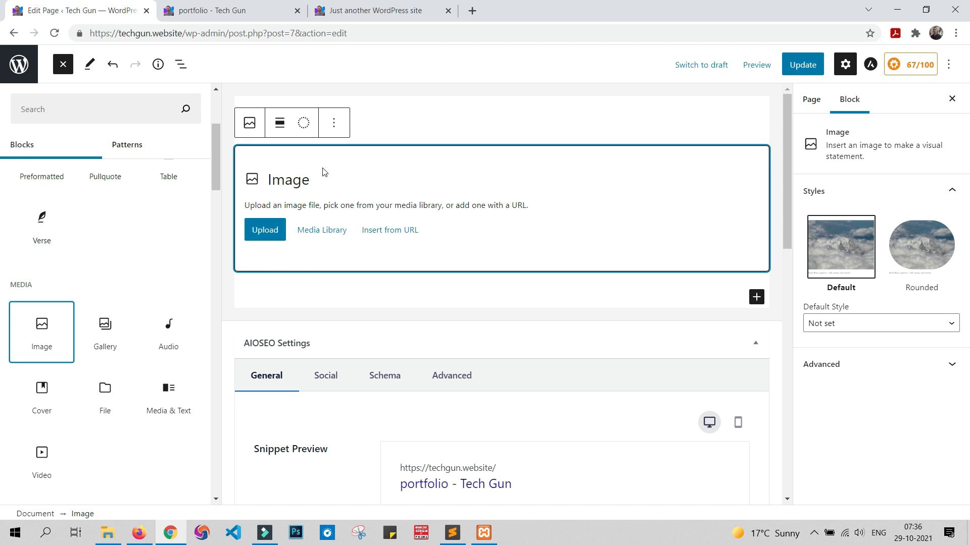
Step: Upload the picture "_MG_2858 copy" from the portfolio folder into the Image block
{"action": "left_click", "coordinate": [259, 231]}
{"action": "left_click", "coordinate": [44, 231]}
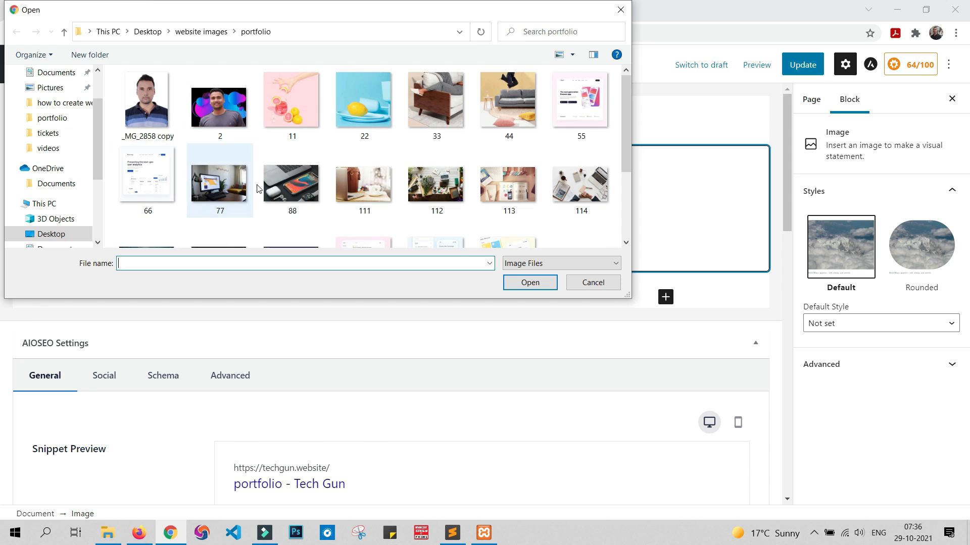
{"action": "scroll", "coordinate": [434, 187], "scroll_direction": "down", "scroll_amount": 1}
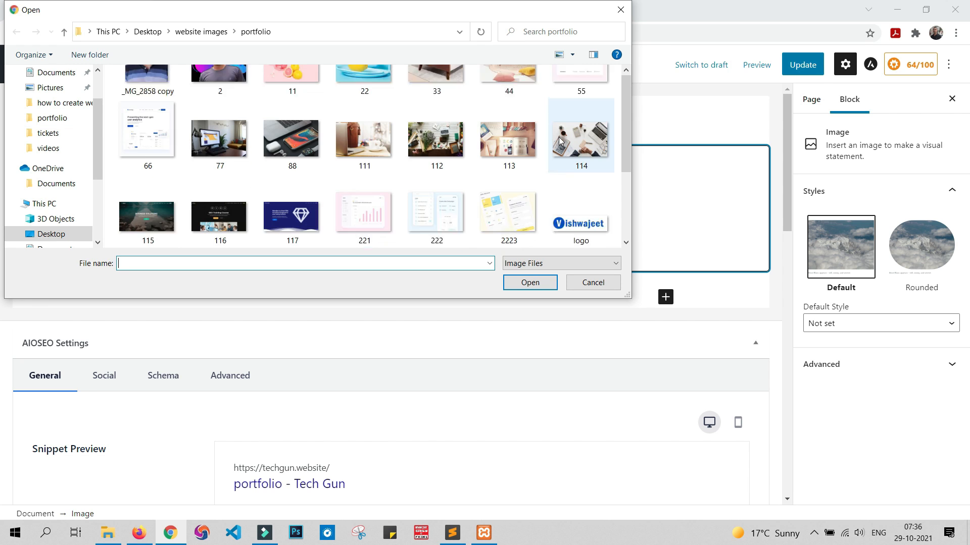
{"action": "scroll", "coordinate": [146, 182], "scroll_direction": "up", "scroll_amount": 1}
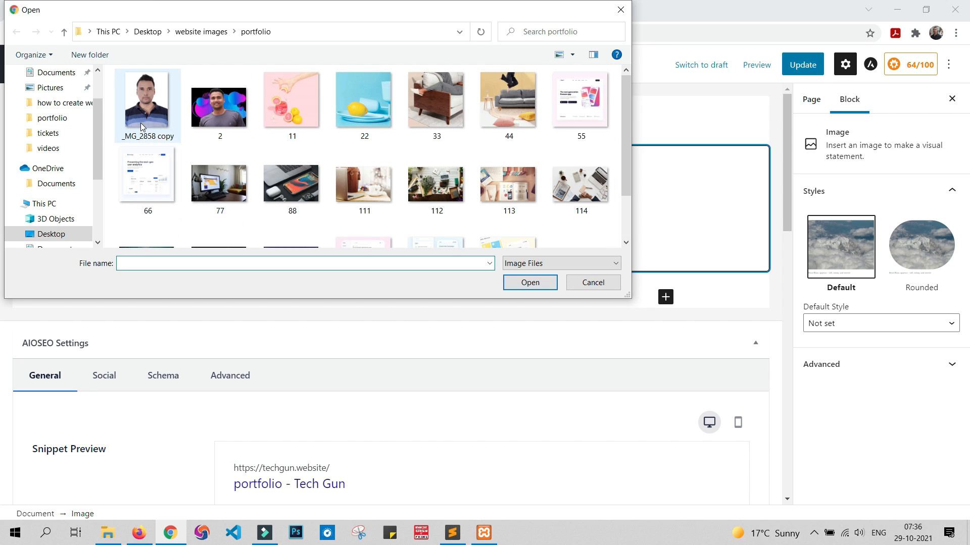
{"action": "left_click", "coordinate": [147, 108]}
{"action": "left_click", "coordinate": [513, 284]}
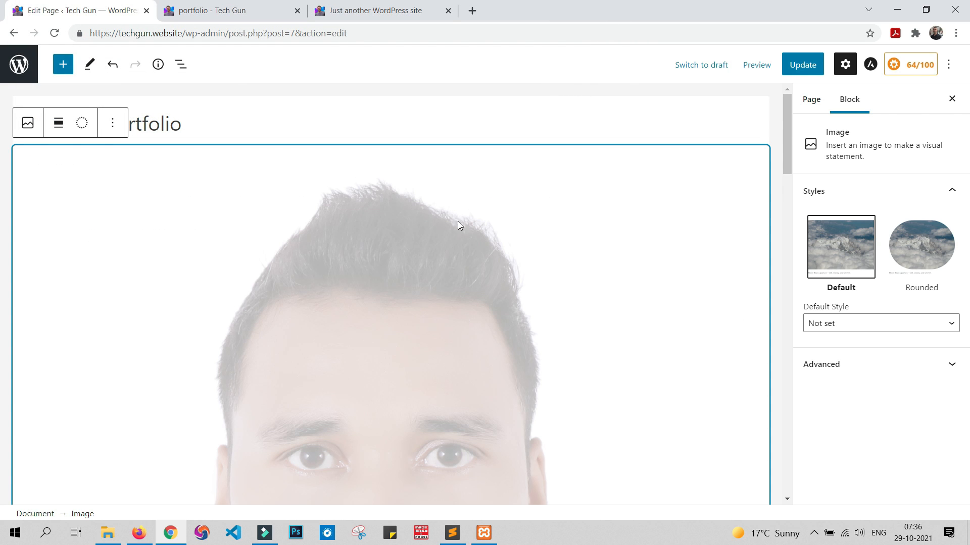
Step: Try to add a Heading block below the uploaded image from the full block list
{"action": "scroll", "coordinate": [453, 209], "scroll_direction": "down", "scroll_amount": 8}
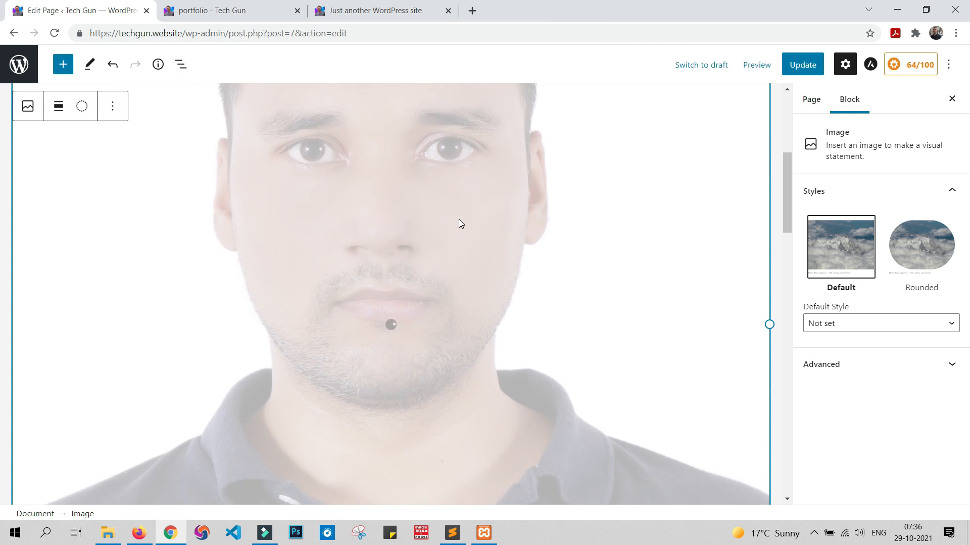
{"action": "scroll", "coordinate": [459, 224], "scroll_direction": "down", "scroll_amount": 6}
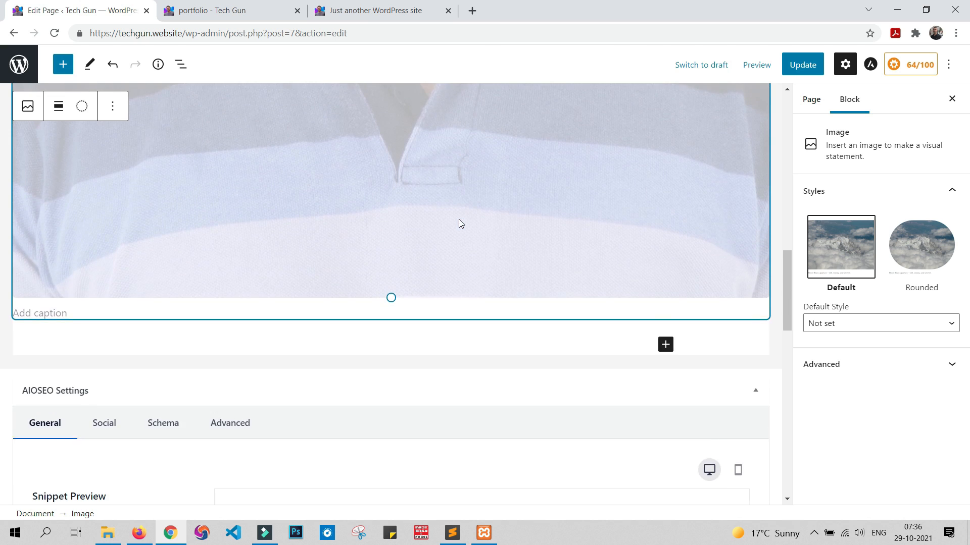
{"action": "scroll", "coordinate": [466, 220], "scroll_direction": "down", "scroll_amount": 1}
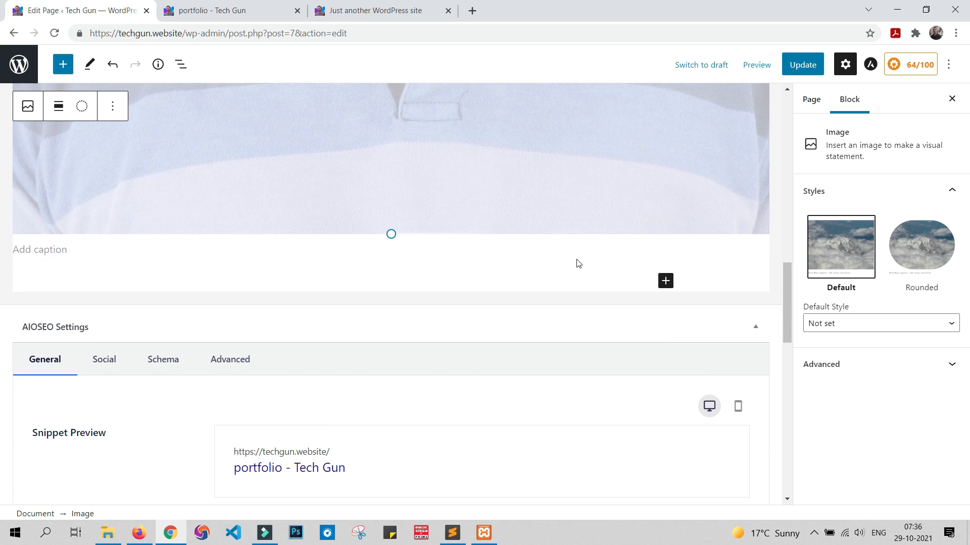
{"action": "left_click", "coordinate": [666, 282]}
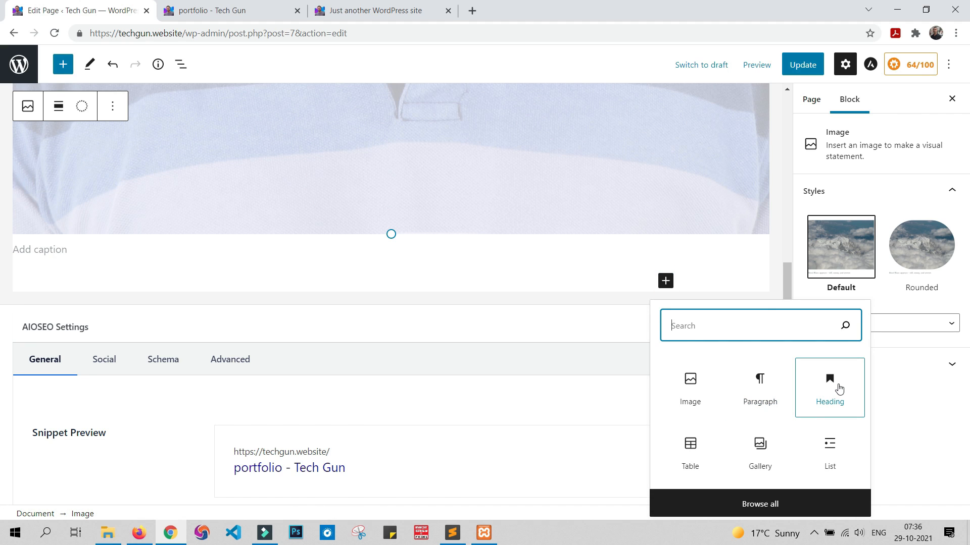
{"action": "left_click", "coordinate": [761, 505]}
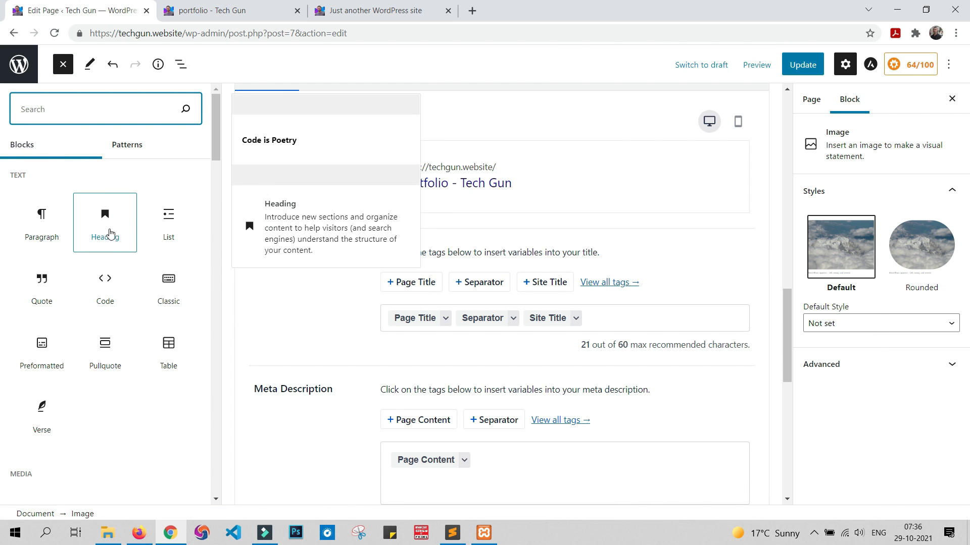
{"action": "left_click", "coordinate": [105, 227]}
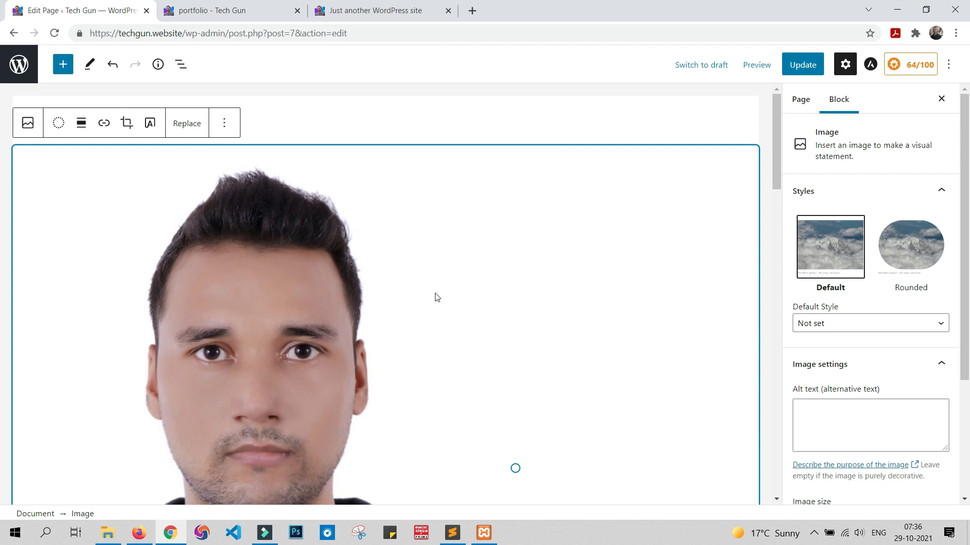
Step: Add a Heading block below the uploaded image and enter "heloo" as its text
{"action": "scroll", "coordinate": [448, 292], "scroll_direction": "down", "scroll_amount": 15}
{"action": "scroll", "coordinate": [630, 220], "scroll_direction": "up", "scroll_amount": 5}
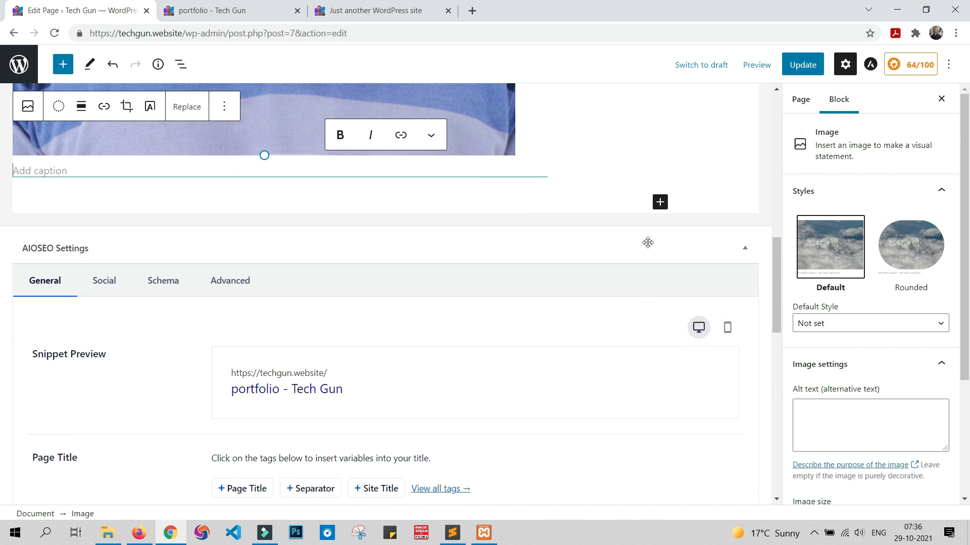
{"action": "left_click", "coordinate": [660, 206]}
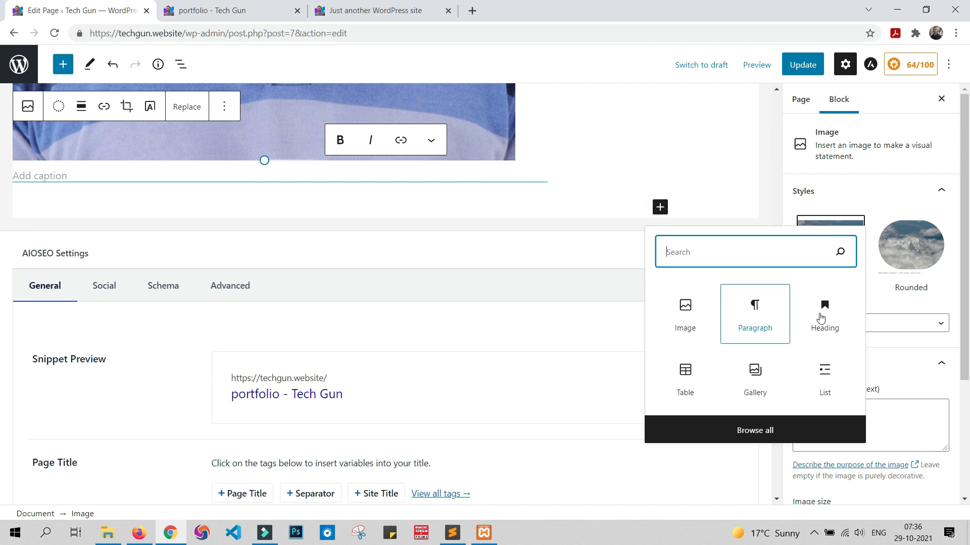
{"action": "left_click", "coordinate": [821, 318]}
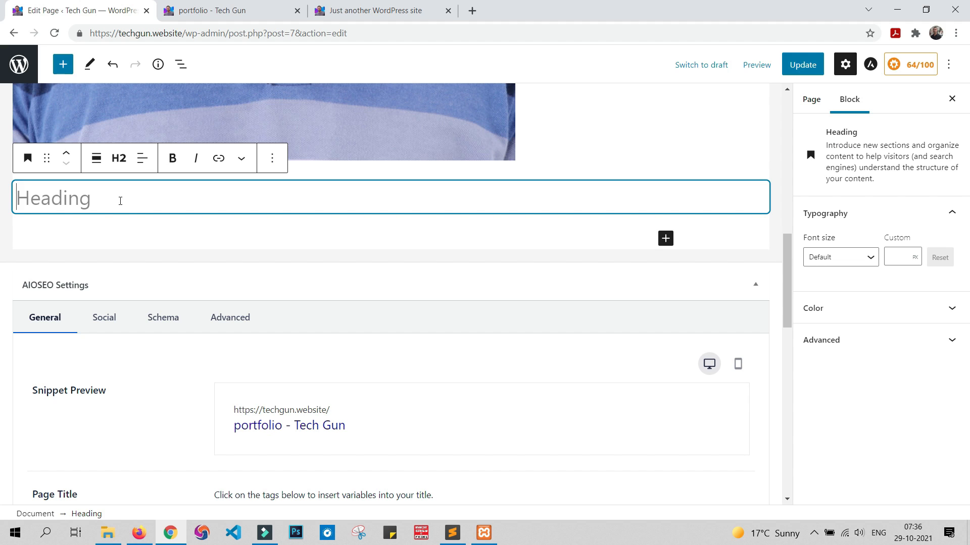
{"action": "type", "text": "heloo"}
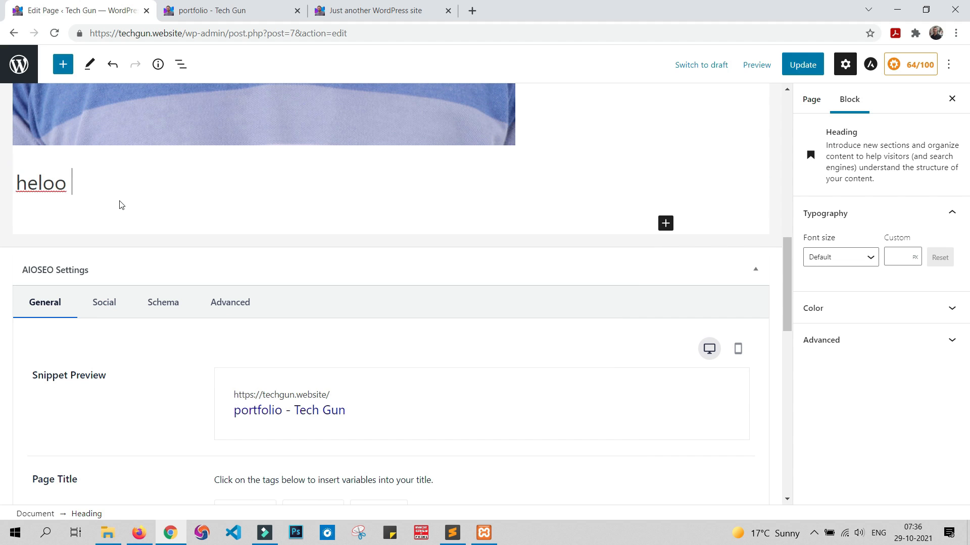
Step: Correct the spelling of the heading below the uploaded image to "hello"
{"action": "key", "text": "BackSpace"}
{"action": "key", "text": "BackSpace"}
{"action": "type", "text": "lo"}
Step: Add a Paragraph block below the heading, enter "hi this is" followed by the site owner's first name, and update the page
{"action": "left_click", "coordinate": [666, 223]}
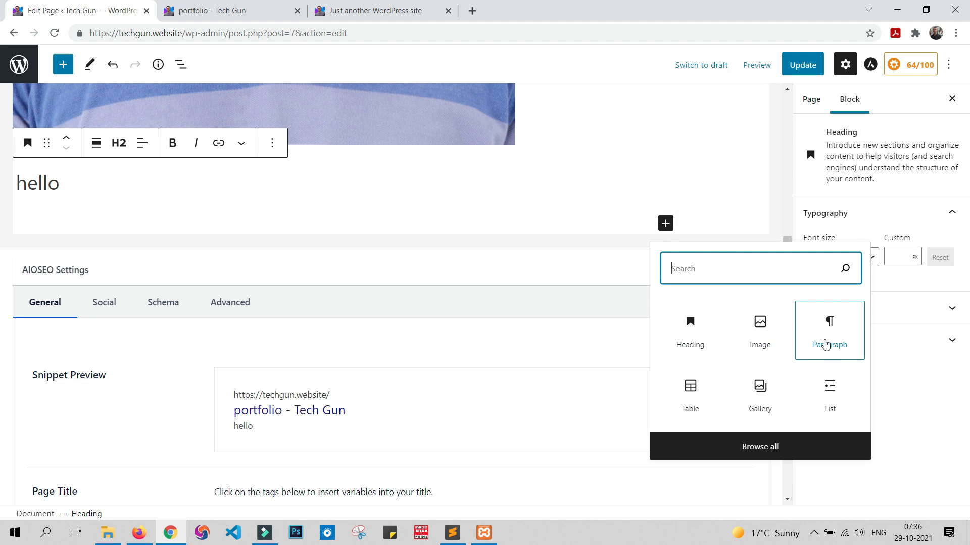
{"action": "left_click", "coordinate": [827, 325]}
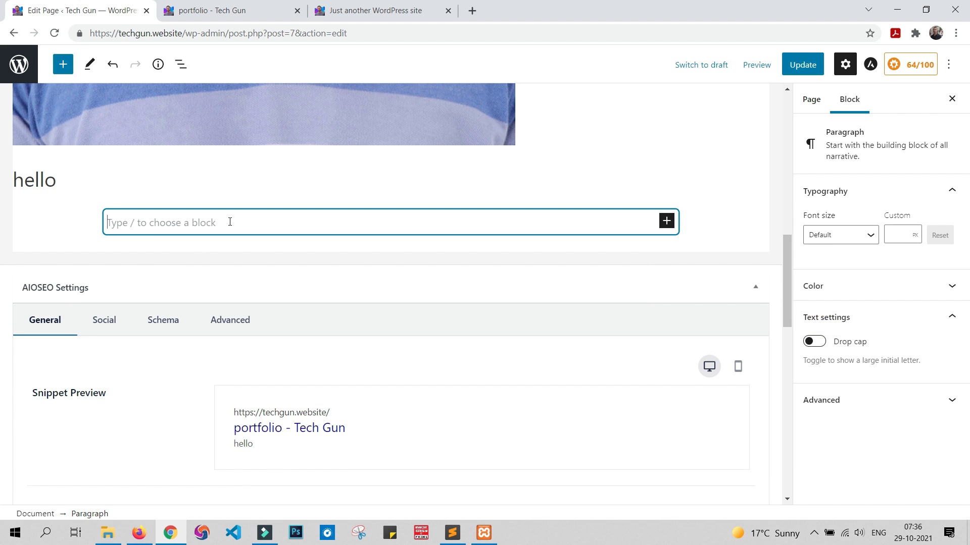
{"action": "type", "text": "hi"}
{"action": "scroll", "coordinate": [230, 222], "scroll_direction": "down", "scroll_amount": 1}
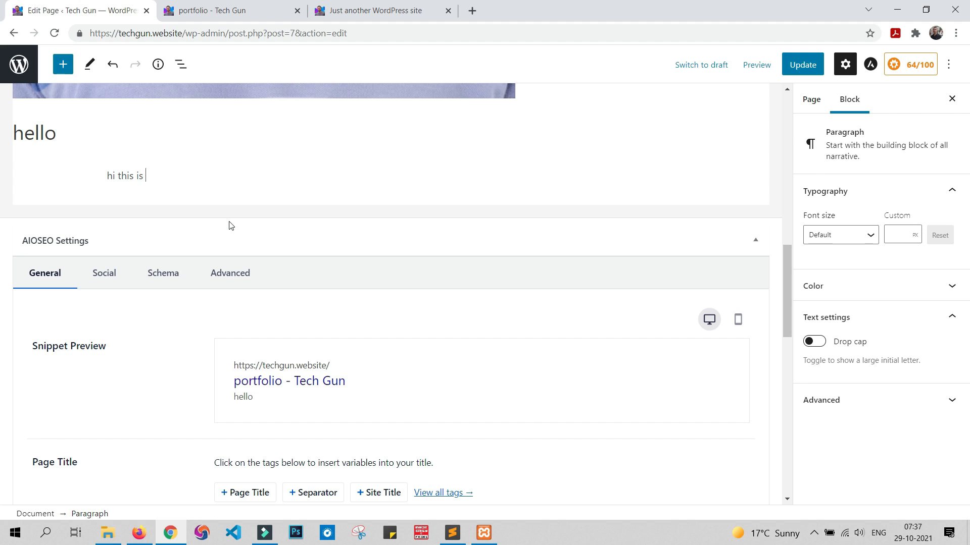
{"action": "type", "text": "this is vishwajeet"}
{"action": "left_click", "coordinate": [802, 69]}
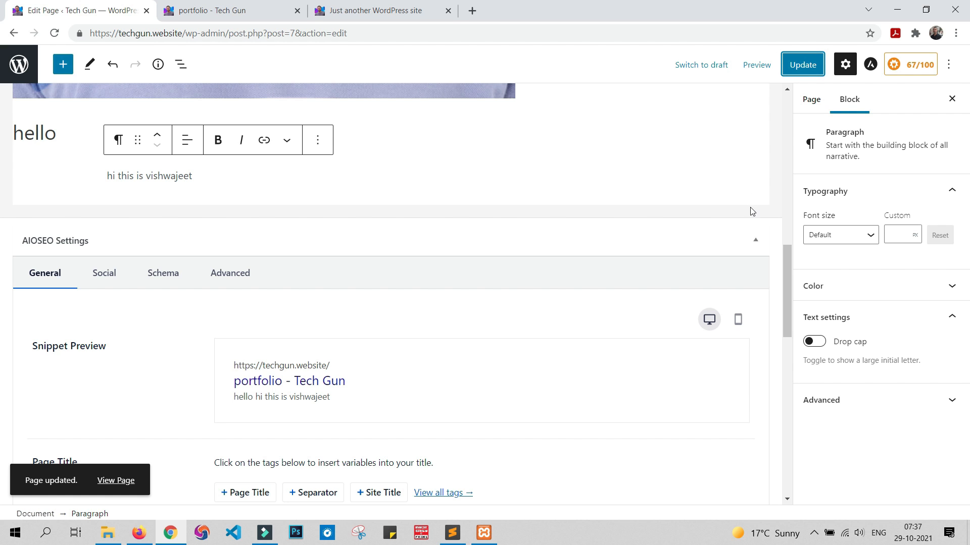
Step: Reload the live portfolio page and review the published image, heading and paragraph
{"action": "scroll", "coordinate": [381, 247], "scroll_direction": "up", "scroll_amount": 8}
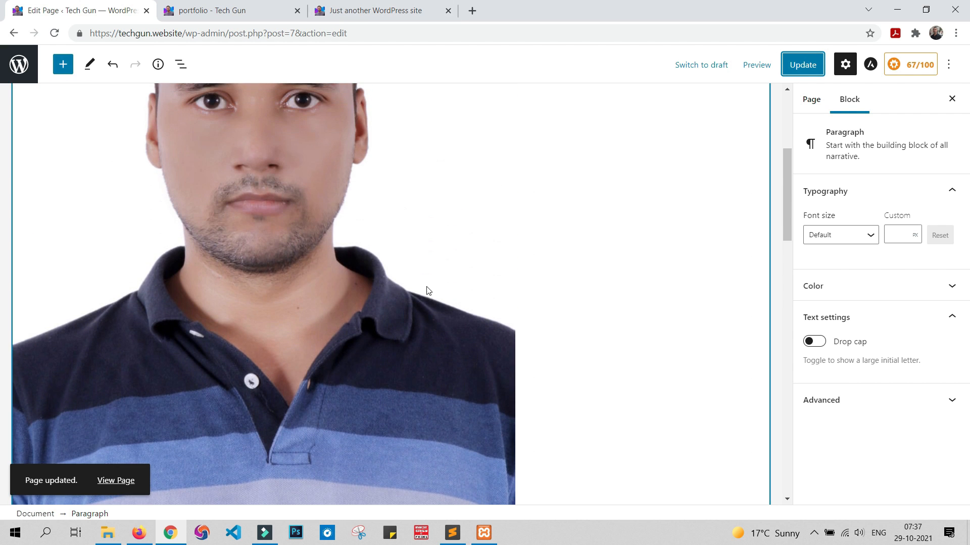
{"action": "scroll", "coordinate": [427, 291], "scroll_direction": "up", "scroll_amount": 4}
{"action": "left_click", "coordinate": [245, 10]}
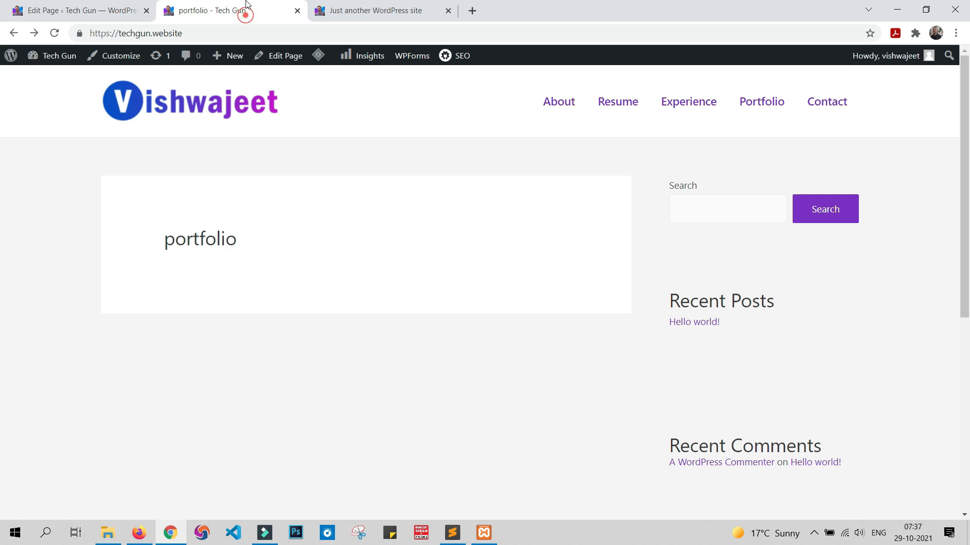
{"action": "left_click", "coordinate": [54, 34]}
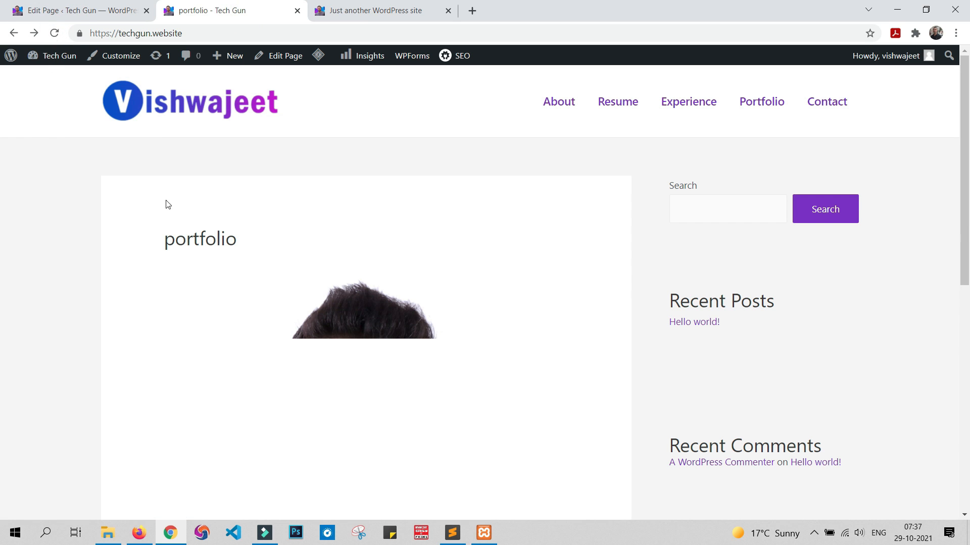
{"action": "scroll", "coordinate": [355, 179], "scroll_direction": "down", "scroll_amount": 5}
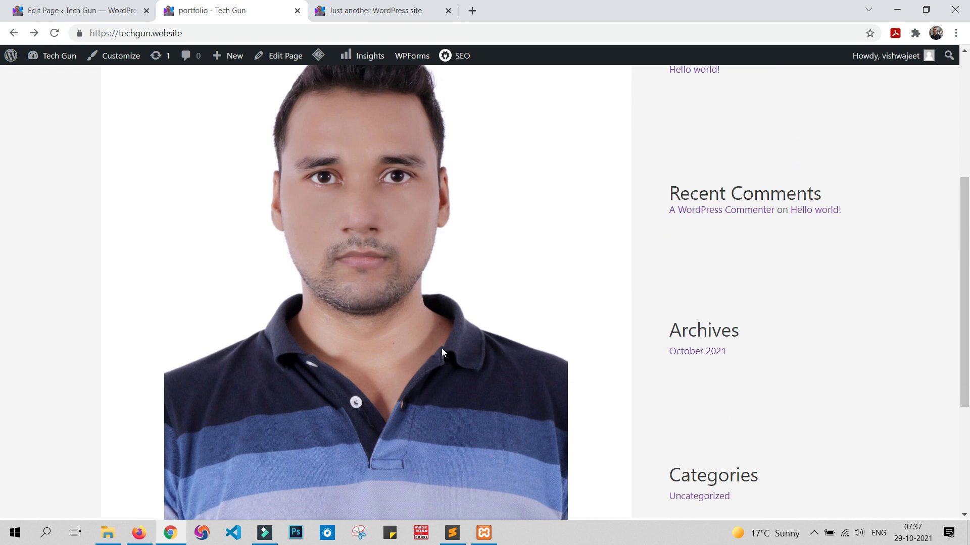
{"action": "scroll", "coordinate": [444, 348], "scroll_direction": "down", "scroll_amount": 4}
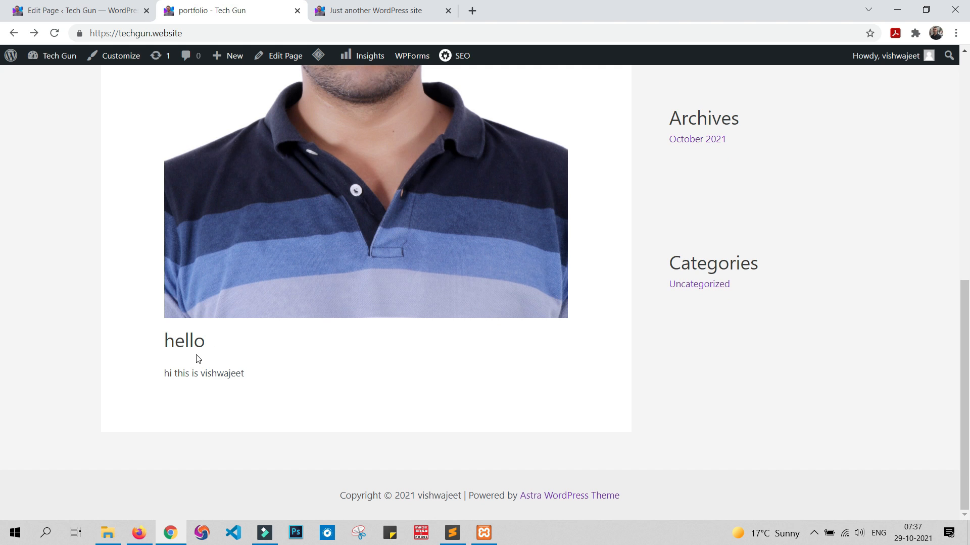
{"action": "scroll", "coordinate": [227, 295], "scroll_direction": "up", "scroll_amount": 9}
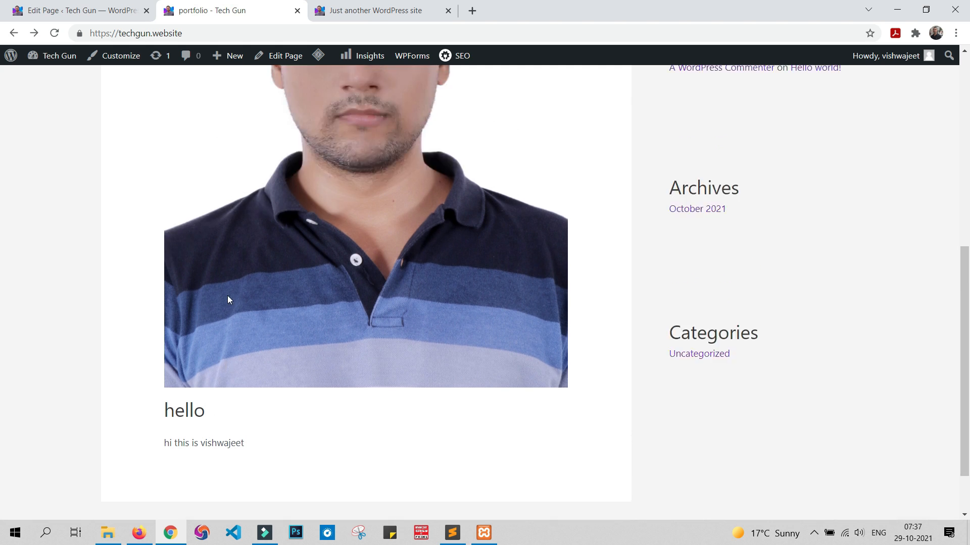
Step: Return to the page editor and make the greeting paragraph's text bold
{"action": "left_click", "coordinate": [75, 11]}
{"action": "scroll", "coordinate": [366, 221], "scroll_direction": "down", "scroll_amount": 10}
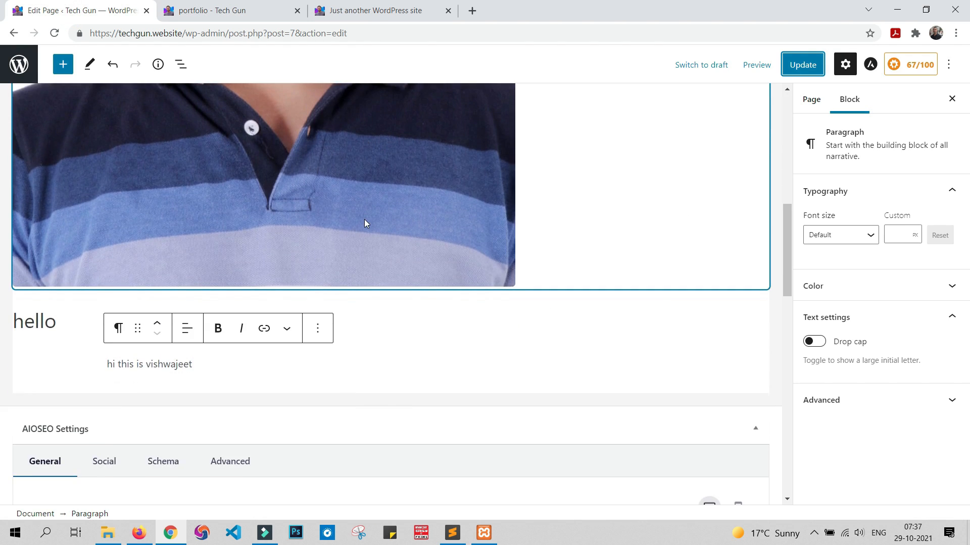
{"action": "scroll", "coordinate": [372, 231], "scroll_direction": "up", "scroll_amount": 1}
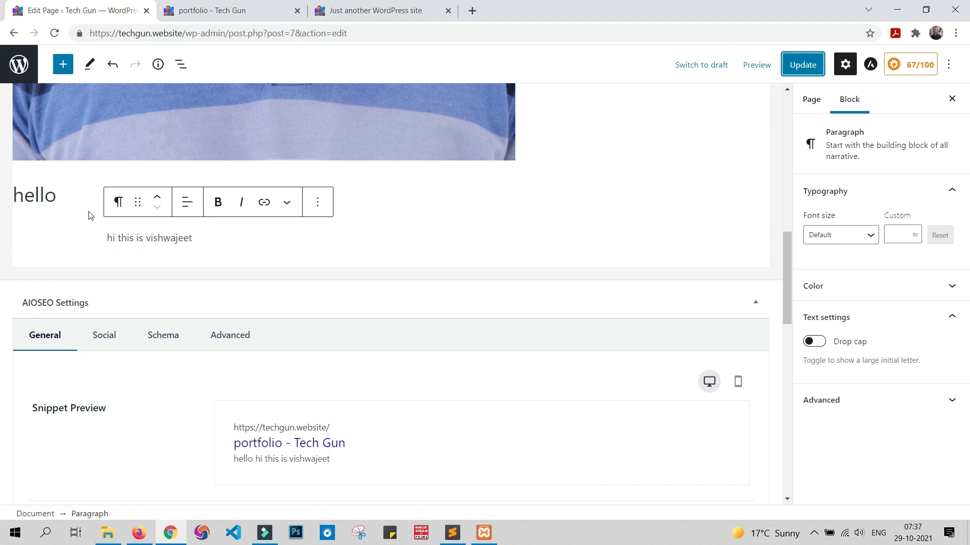
{"action": "left_click", "coordinate": [120, 238]}
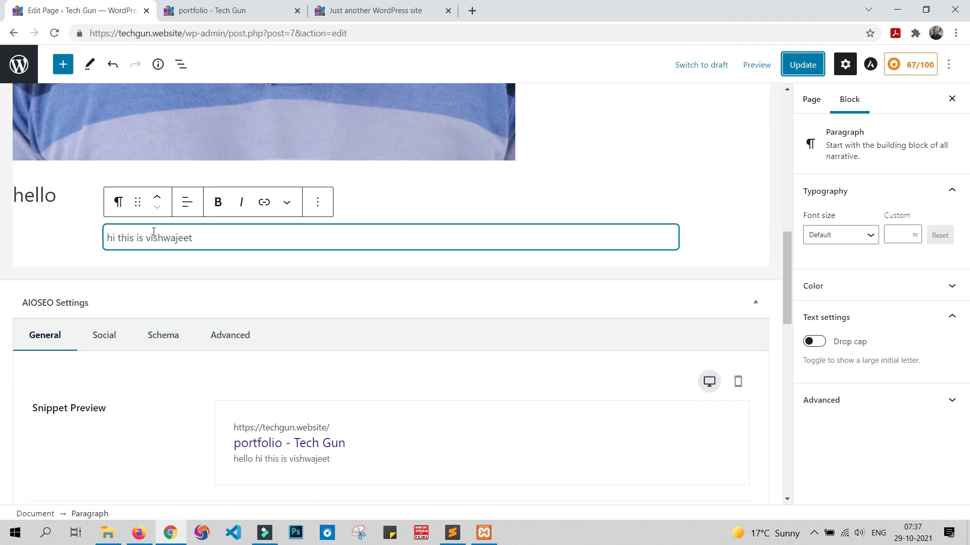
{"action": "left_click", "coordinate": [219, 202]}
{"action": "left_click_drag", "start_coordinate": [192, 238], "coordinate": [17, 237]}
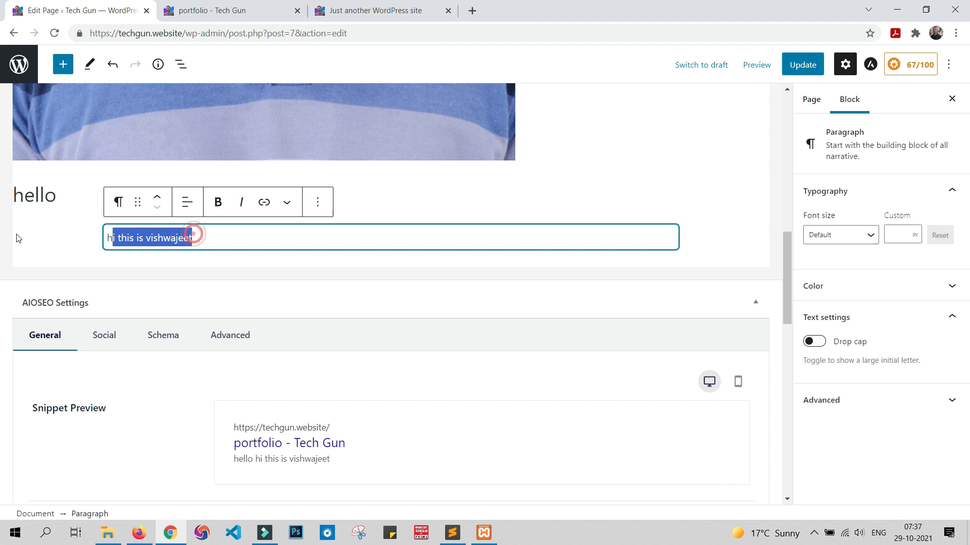
{"action": "left_click", "coordinate": [218, 202]}
{"action": "left_click", "coordinate": [217, 241]}
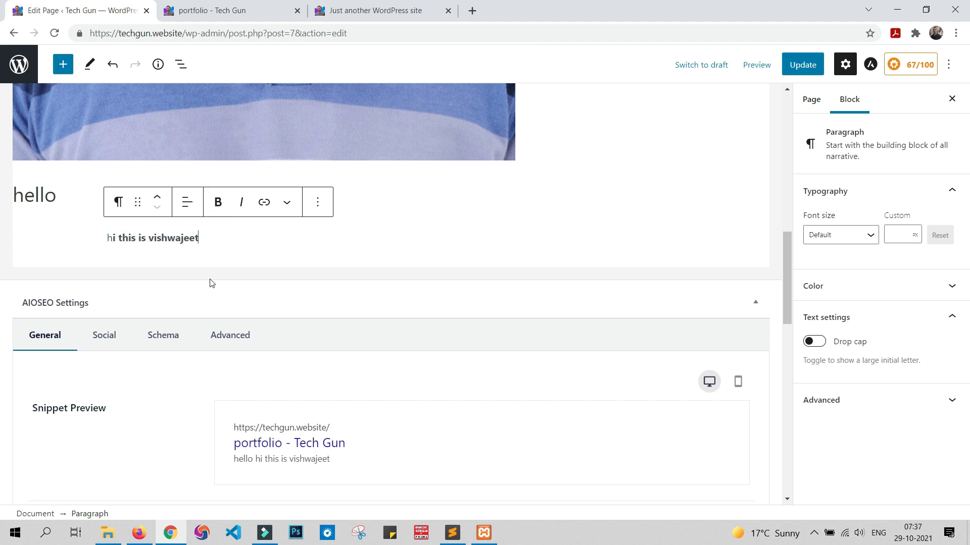
Step: Center-align the text of the greeting paragraph
{"action": "left_click_drag", "start_coordinate": [232, 233], "coordinate": [58, 238]}
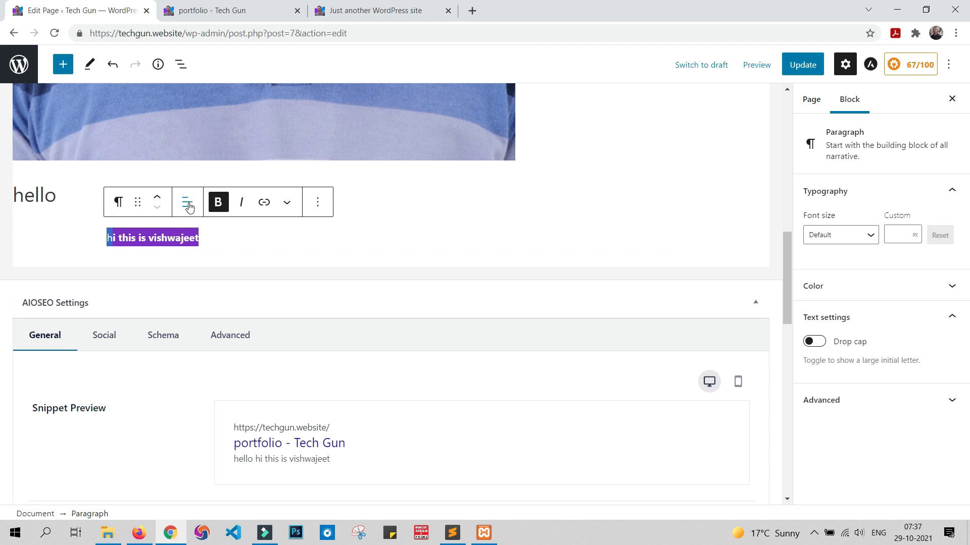
{"action": "left_click", "coordinate": [188, 203]}
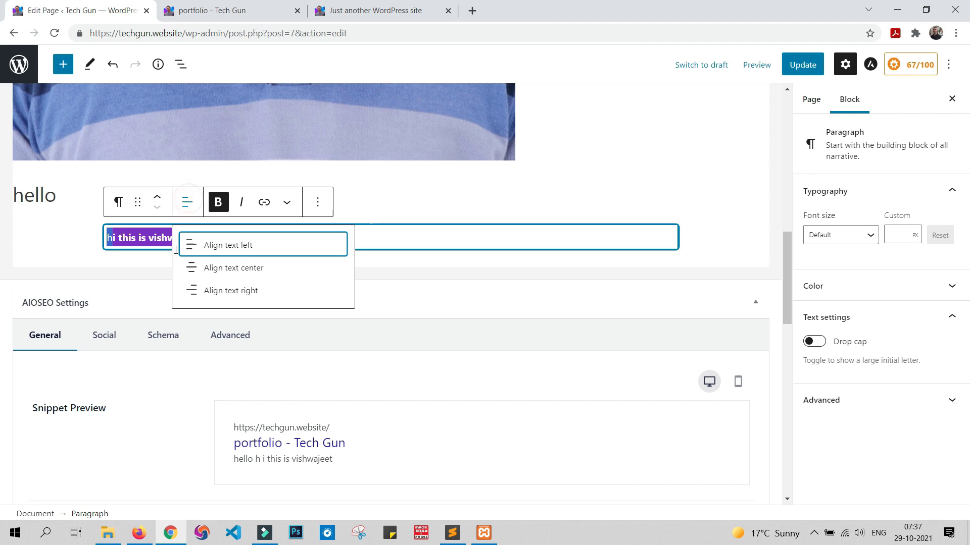
{"action": "left_click", "coordinate": [252, 266]}
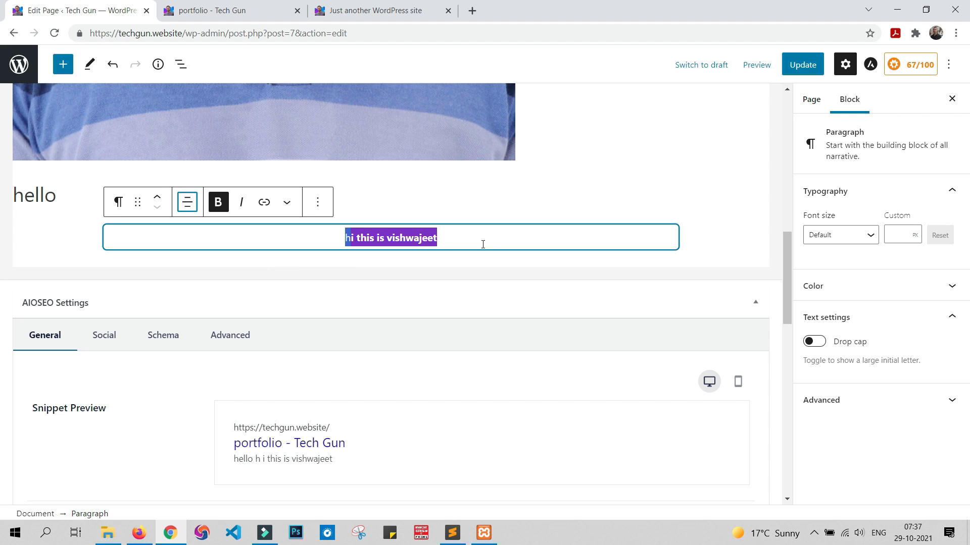
{"action": "left_click", "coordinate": [444, 236]}
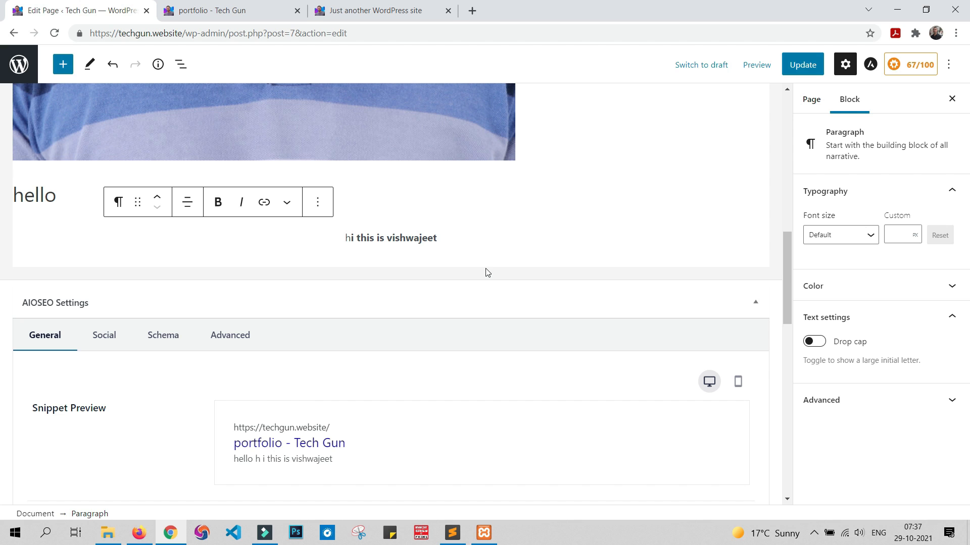
Step: Remove the greeting Paragraph block from the portfolio page
{"action": "scroll", "coordinate": [540, 267], "scroll_direction": "up", "scroll_amount": 7}
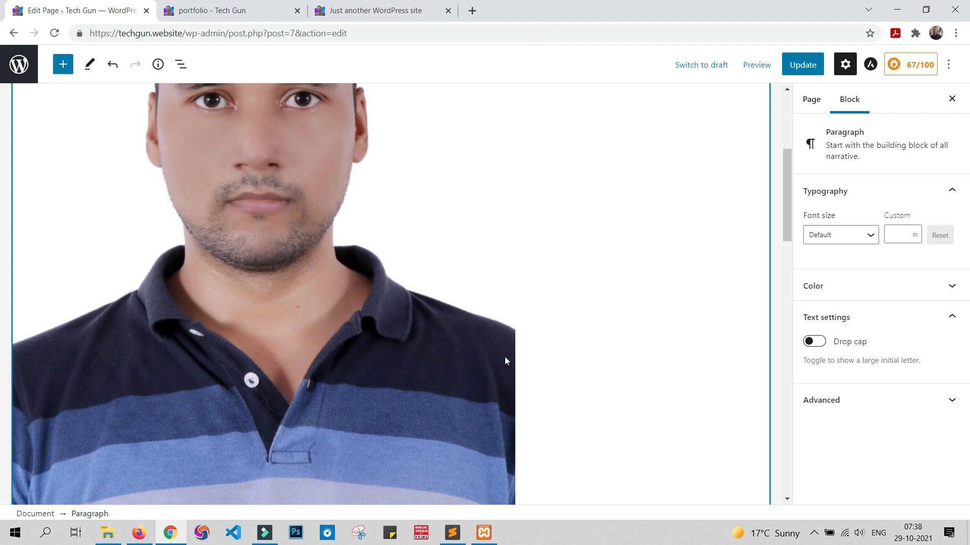
{"action": "scroll", "coordinate": [528, 327], "scroll_direction": "up", "scroll_amount": 5}
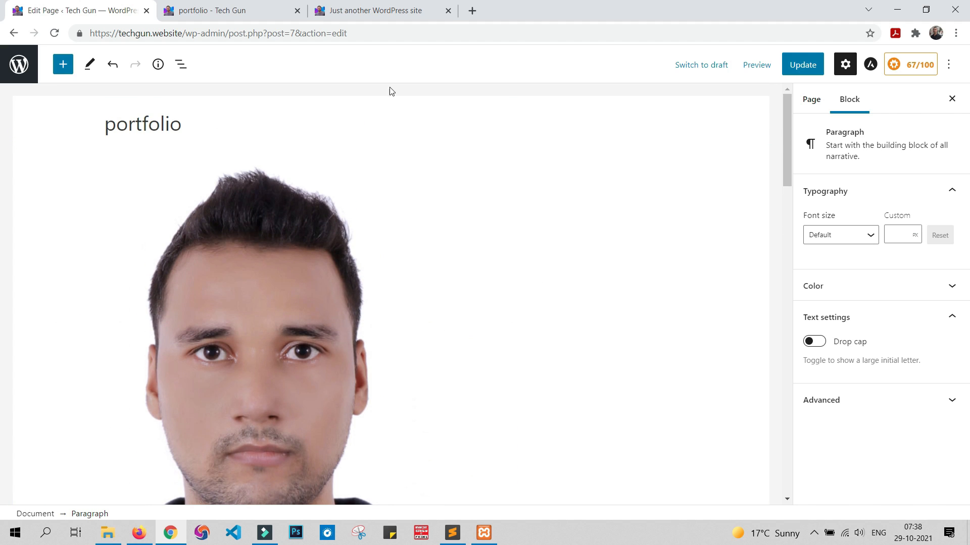
{"action": "scroll", "coordinate": [609, 271], "scroll_direction": "down", "scroll_amount": 10}
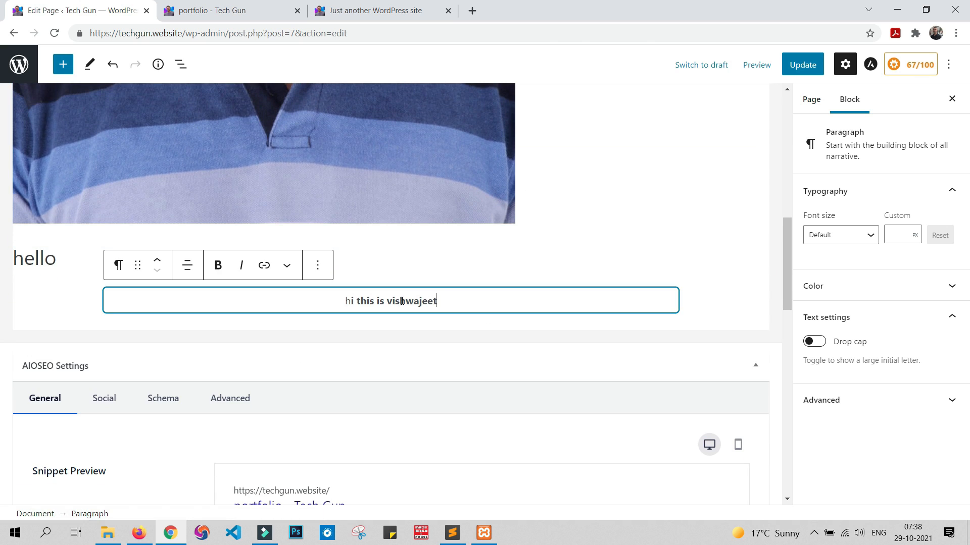
{"action": "triple_click", "coordinate": [402, 301]}
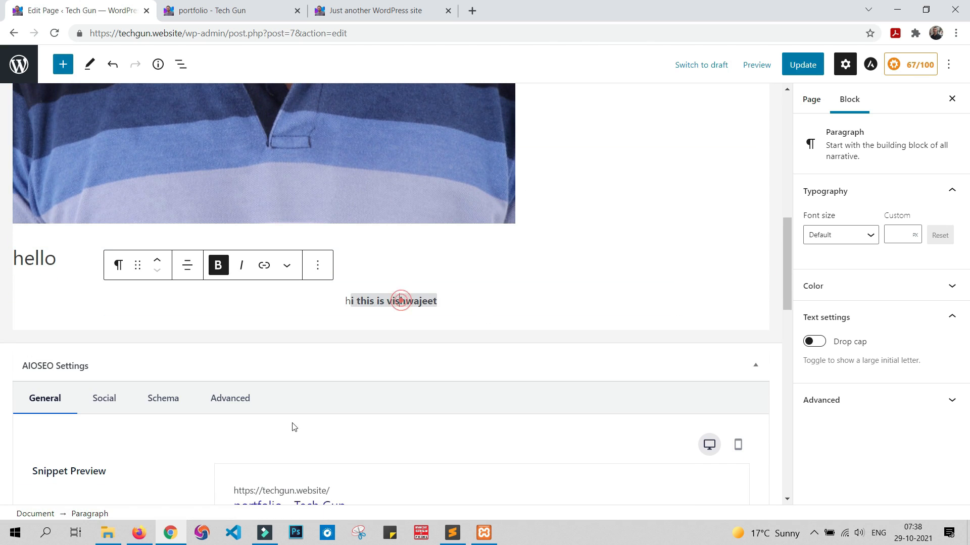
{"action": "left_click", "coordinate": [317, 272]}
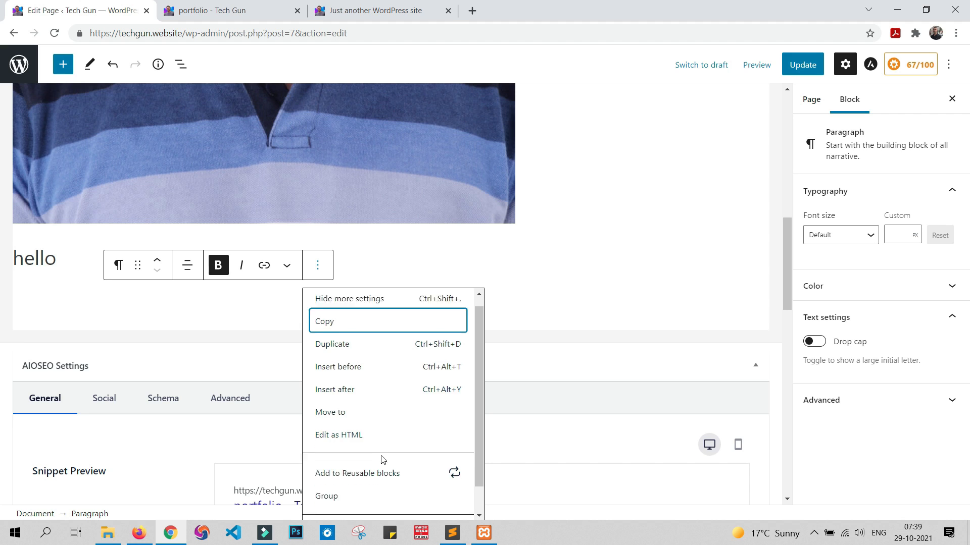
{"action": "scroll", "coordinate": [374, 484], "scroll_direction": "down", "scroll_amount": 1}
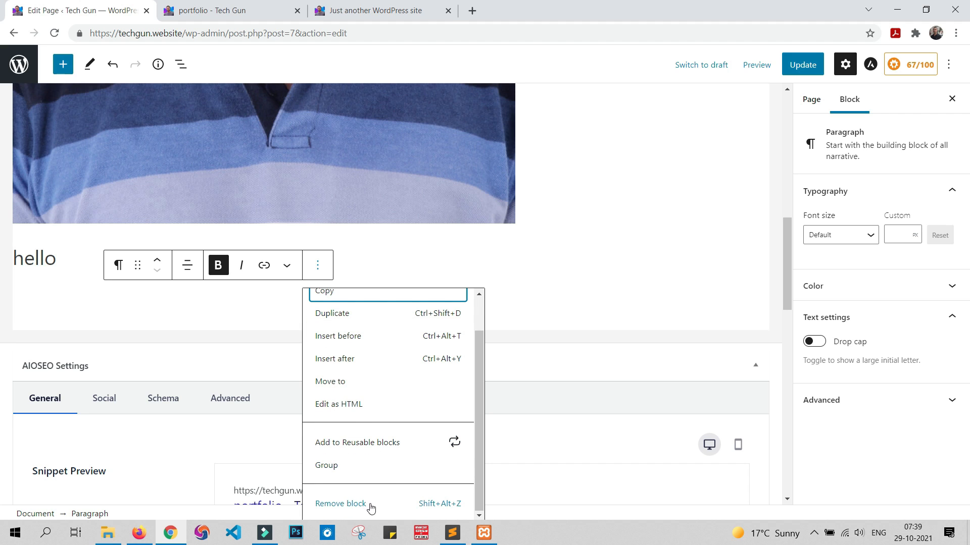
{"action": "left_click", "coordinate": [371, 505]}
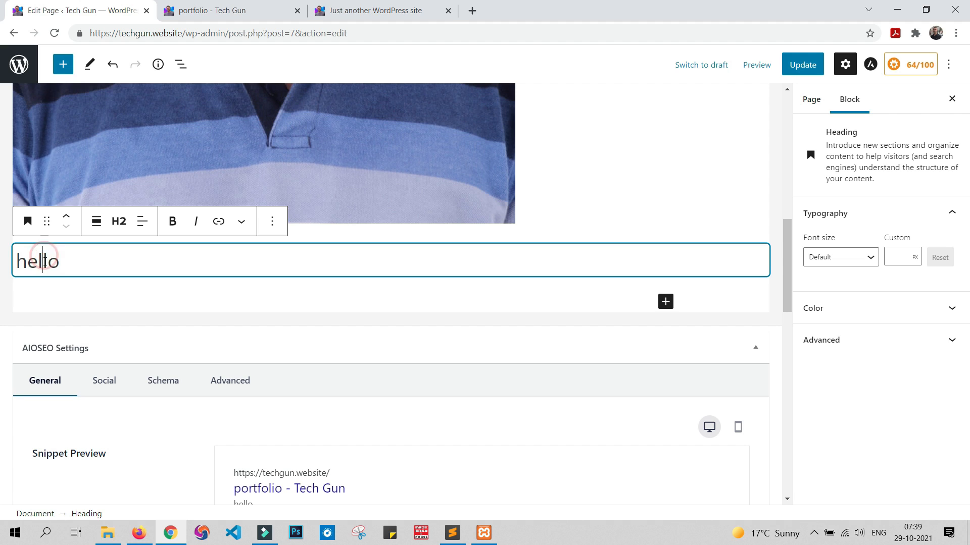
Step: Remove the "hello" Heading block and the Image block so only the page title remains
{"action": "left_click", "coordinate": [272, 222]}
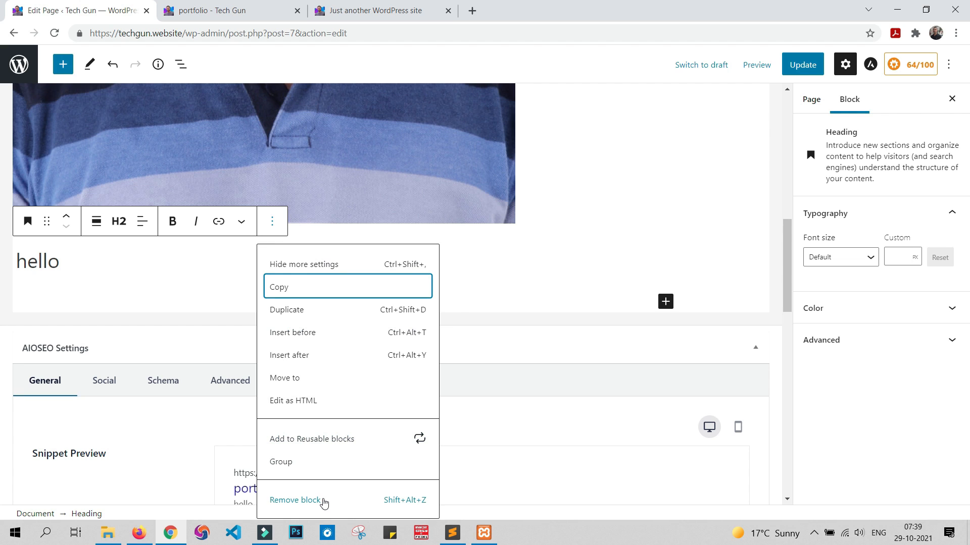
{"action": "left_click", "coordinate": [324, 501]}
{"action": "scroll", "coordinate": [335, 370], "scroll_direction": "up", "scroll_amount": 6}
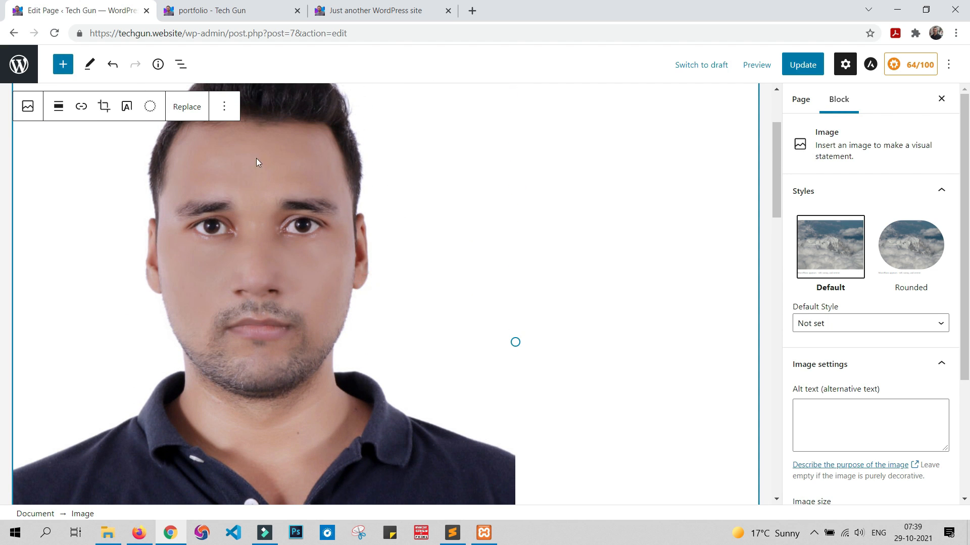
{"action": "left_click", "coordinate": [224, 108]}
{"action": "left_click", "coordinate": [225, 109]}
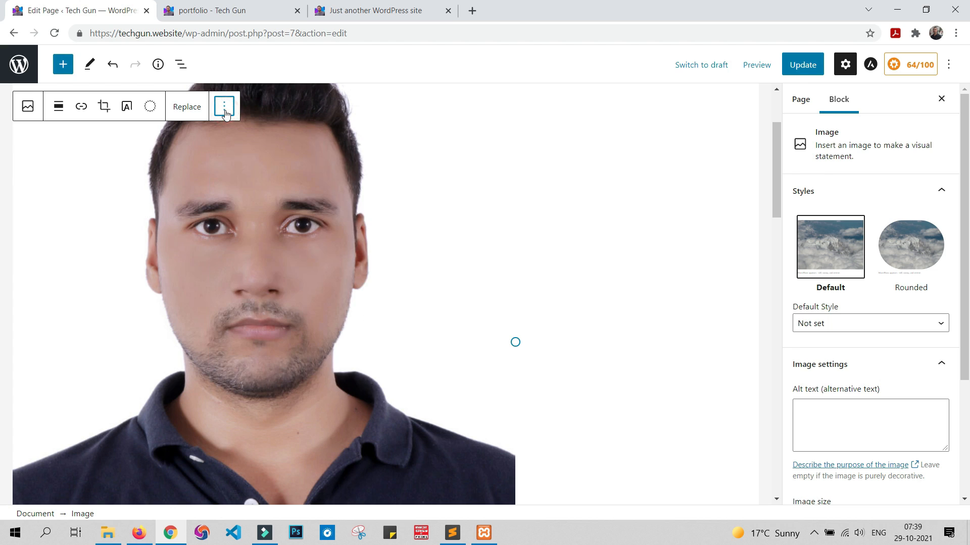
{"action": "left_click", "coordinate": [225, 111]}
{"action": "left_click", "coordinate": [282, 385]}
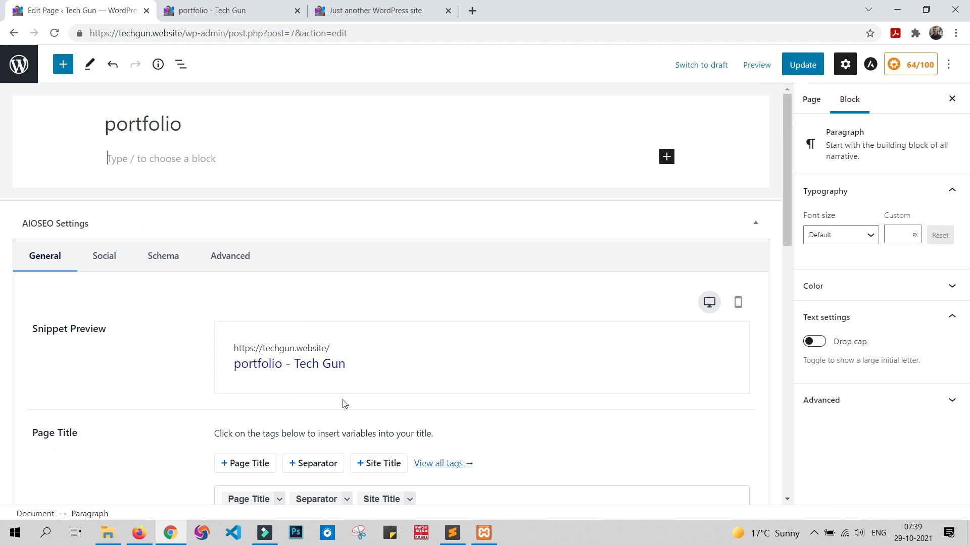
Step: Update the emptied portfolio page and reload it on the live site
{"action": "left_click", "coordinate": [805, 66]}
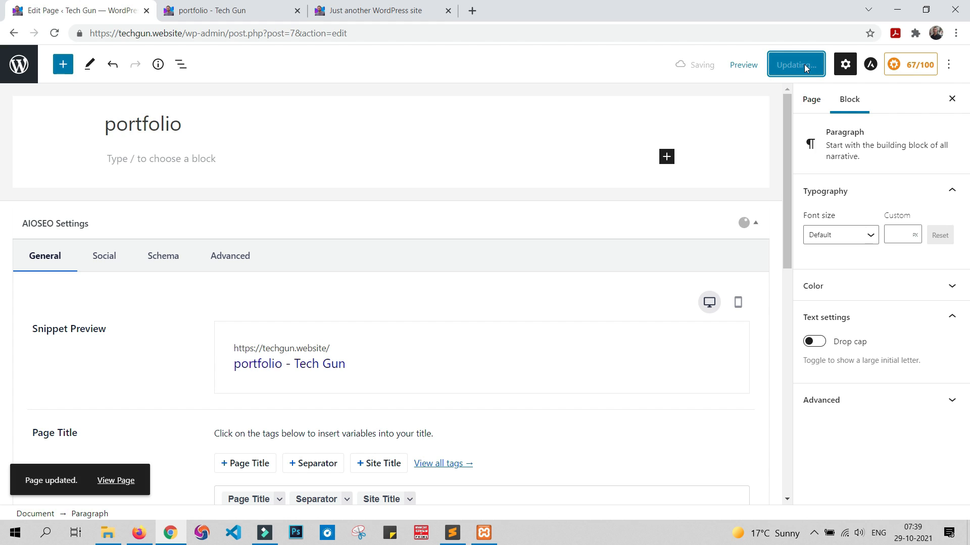
{"action": "left_click", "coordinate": [267, 5]}
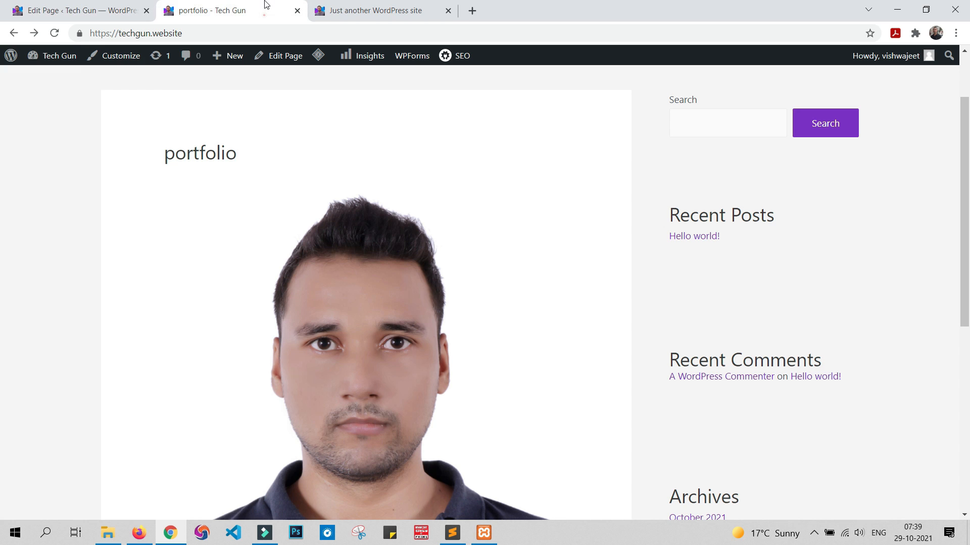
{"action": "left_click", "coordinate": [57, 34]}
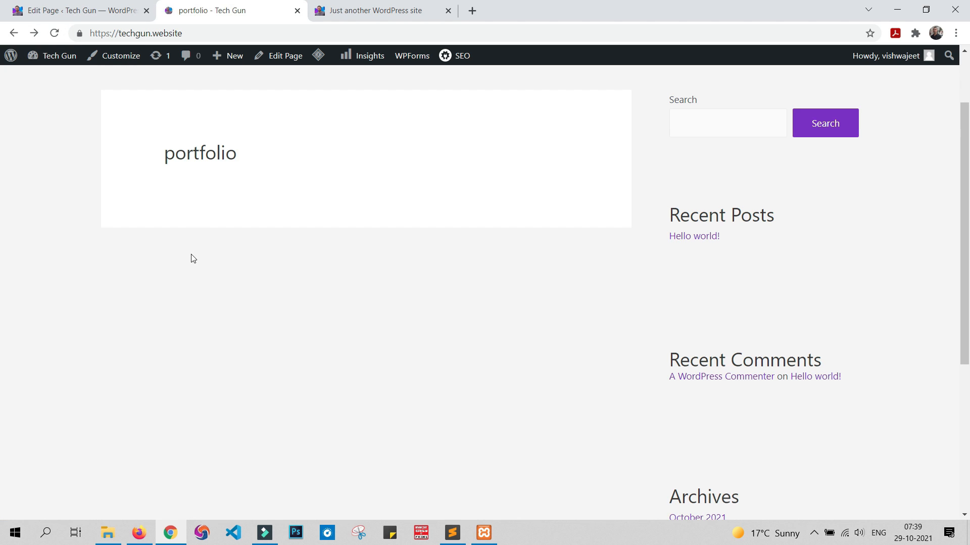
Step: Leave the page editor for the WordPress dashboard and review the list of installed plugins
{"action": "left_click", "coordinate": [71, 10]}
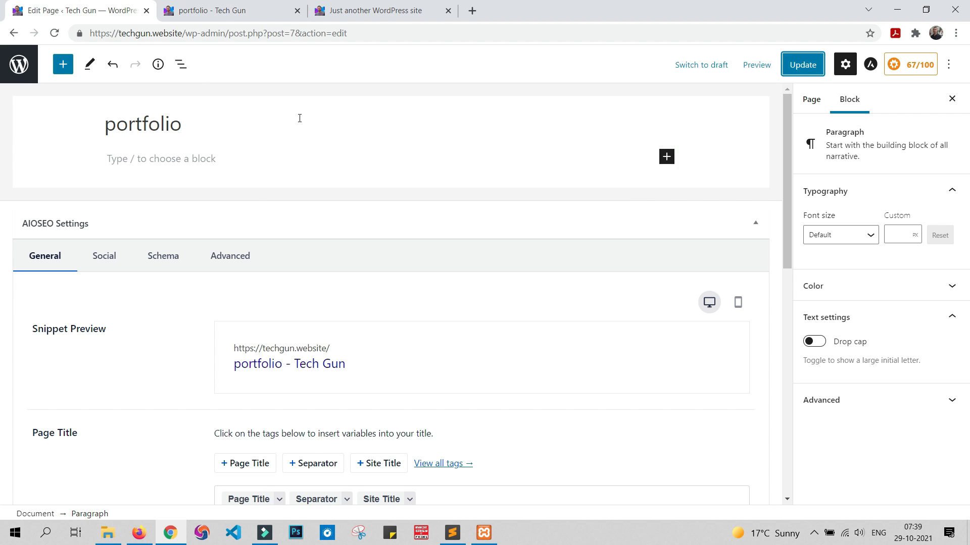
{"action": "left_click", "coordinate": [18, 71]}
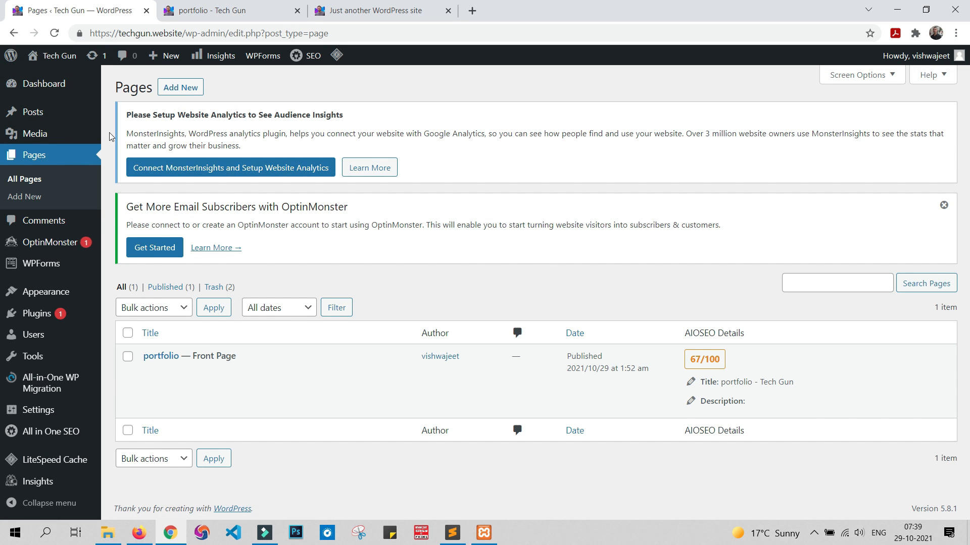
{"action": "mouse_move", "coordinate": [45, 315]}
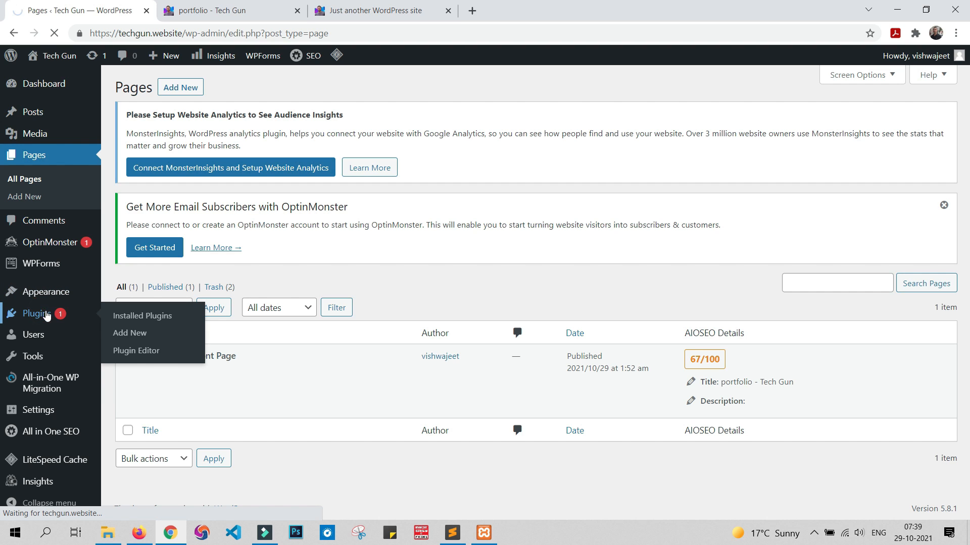
{"action": "left_click", "coordinate": [42, 314]}
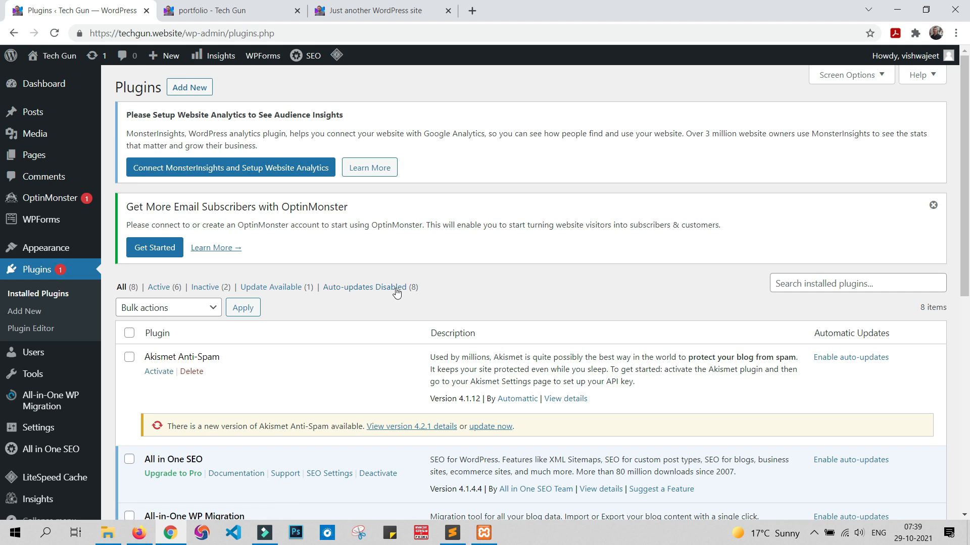
{"action": "scroll", "coordinate": [398, 293], "scroll_direction": "down", "scroll_amount": 7}
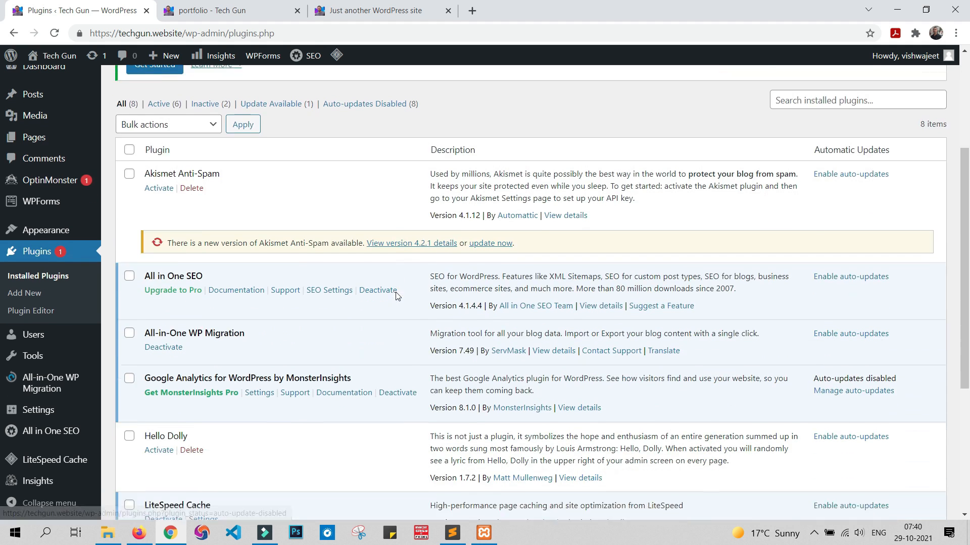
{"action": "scroll", "coordinate": [400, 297], "scroll_direction": "down", "scroll_amount": 1}
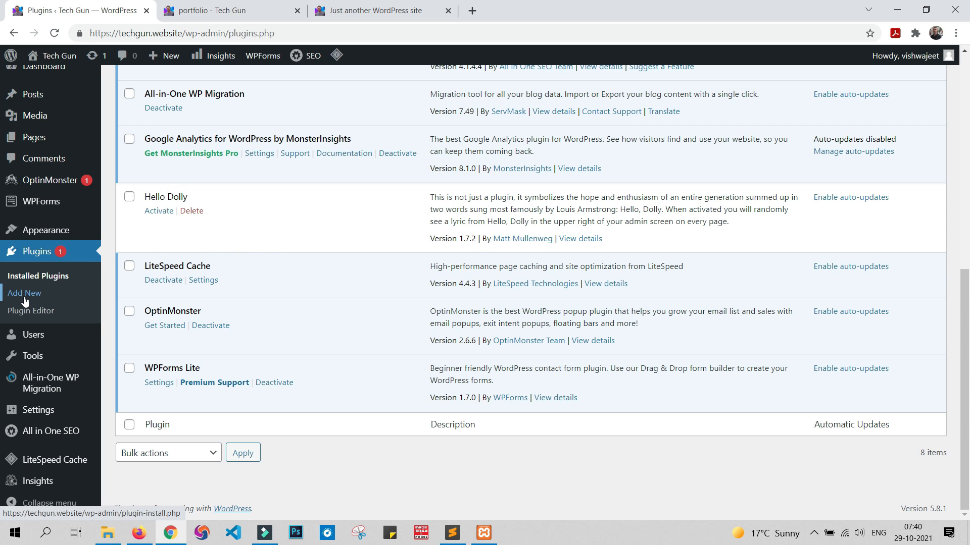
{"action": "scroll", "coordinate": [357, 292], "scroll_direction": "up", "scroll_amount": 8}
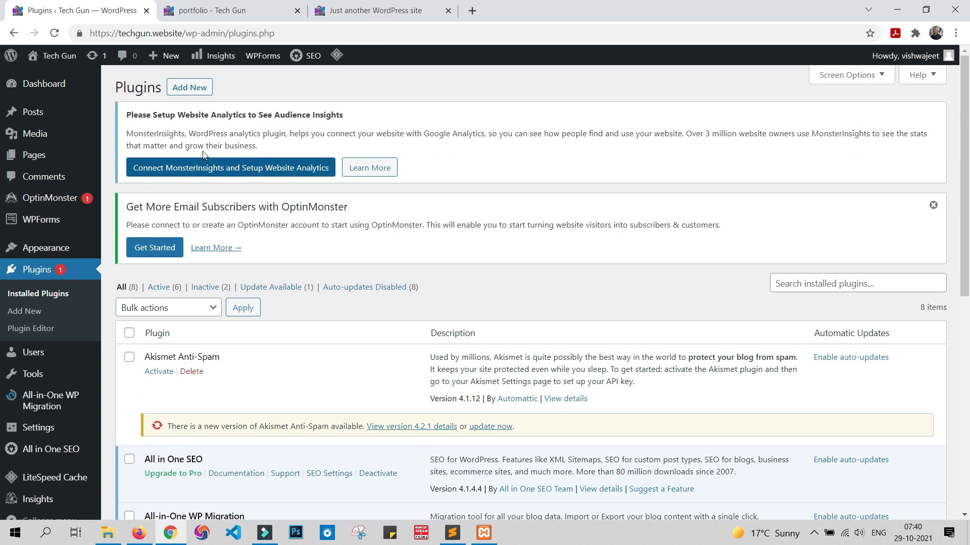
Step: Search the plugin directory for "editor" and browse the matching plugins
{"action": "left_click", "coordinate": [185, 88]}
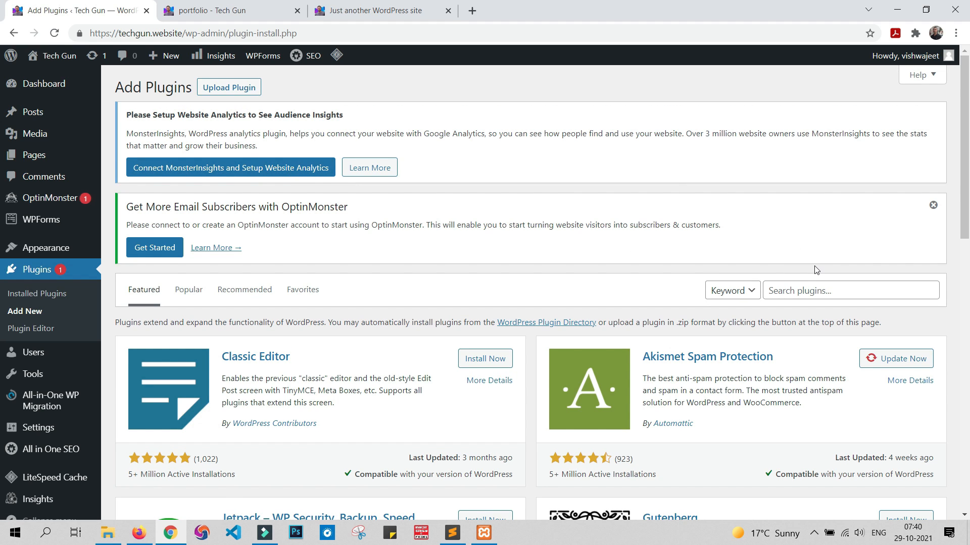
{"action": "left_click", "coordinate": [824, 291]}
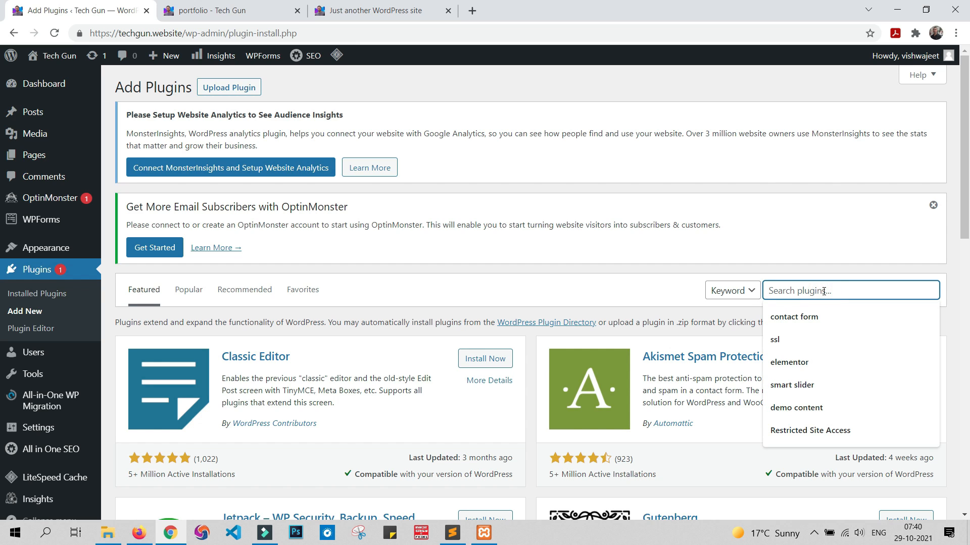
{"action": "type", "text": "editor"}
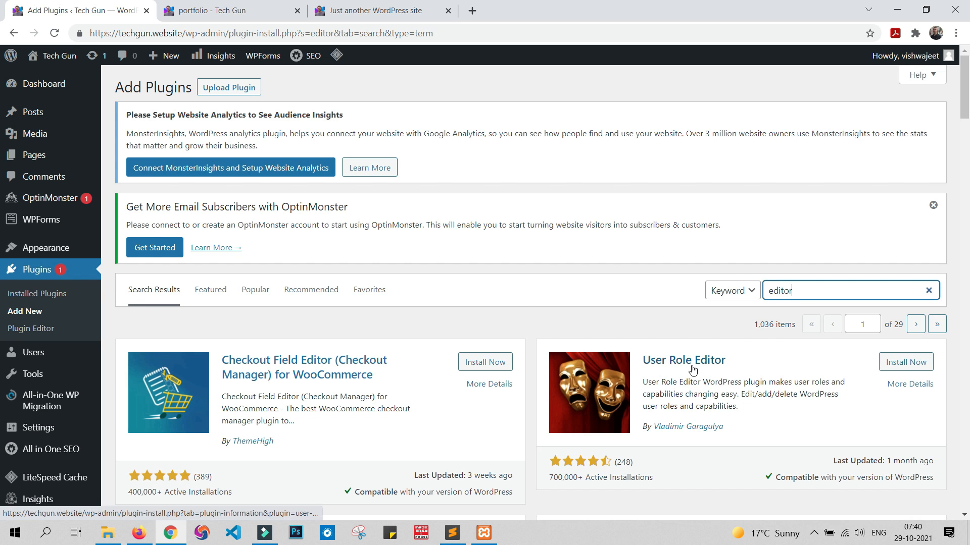
{"action": "scroll", "coordinate": [692, 370], "scroll_direction": "down", "scroll_amount": 5}
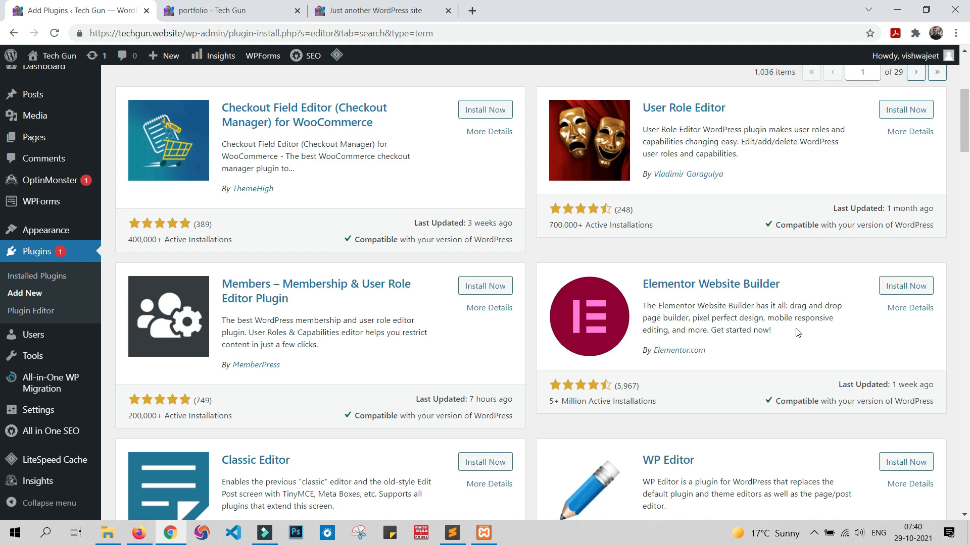
{"action": "scroll", "coordinate": [796, 331], "scroll_direction": "up", "scroll_amount": 5}
Step: Search the plugin directory for "elementor", and install and activate Elementor Website Builder
{"action": "double_click", "coordinate": [822, 295]}
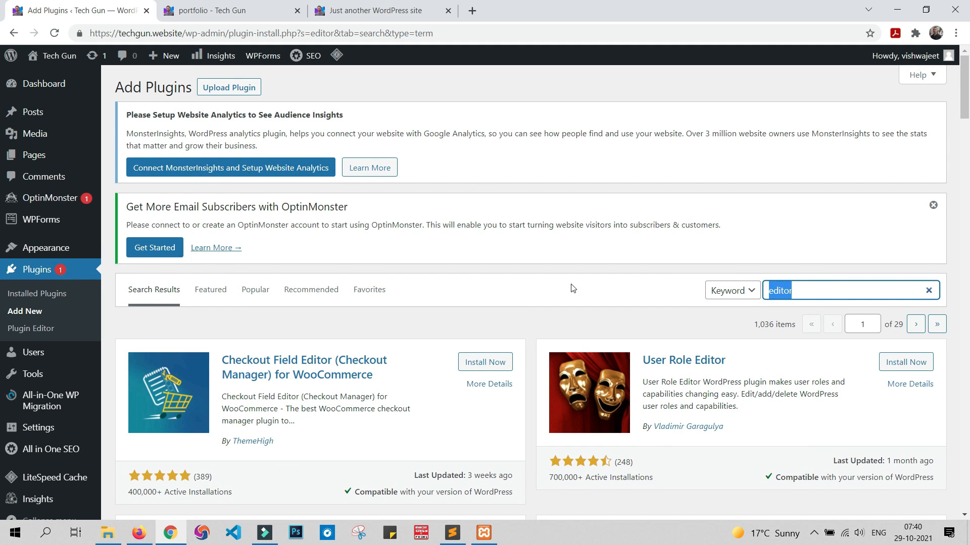
{"action": "type", "text": "elem"}
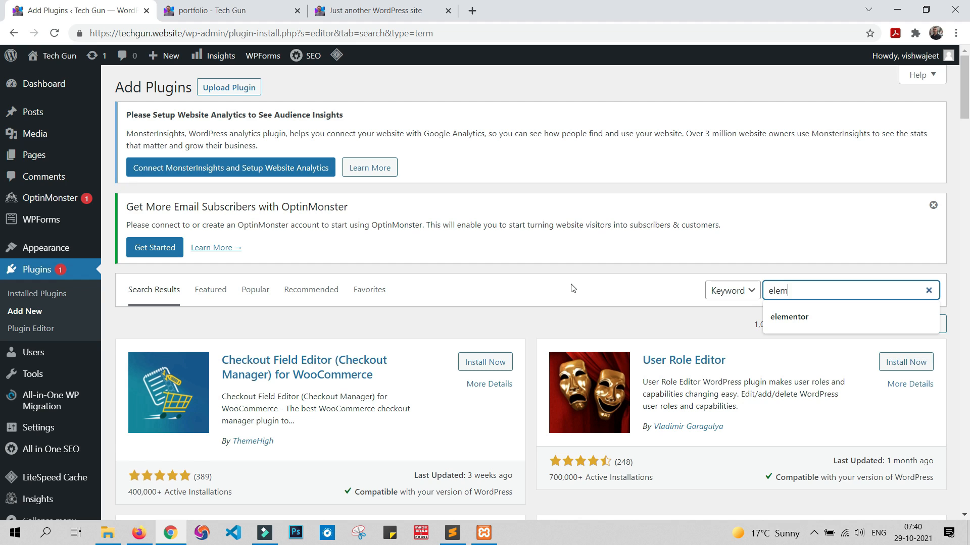
{"action": "type", "text": "entor"}
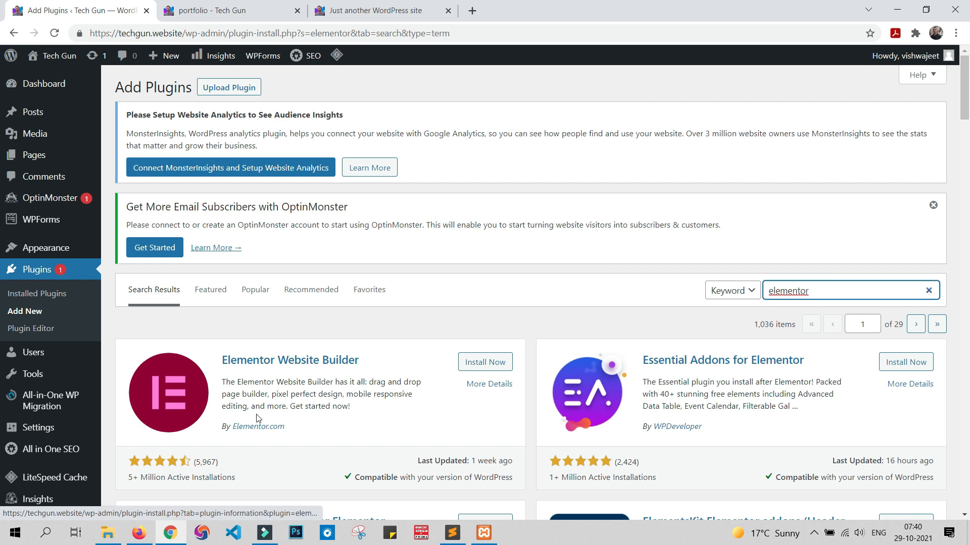
{"action": "scroll", "coordinate": [259, 419], "scroll_direction": "down", "scroll_amount": 2}
{"action": "left_click", "coordinate": [499, 236]}
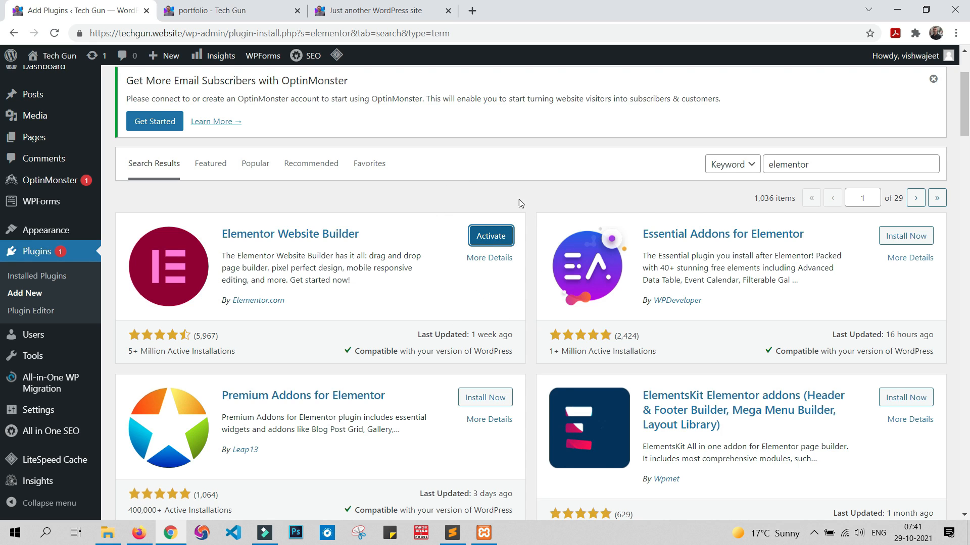
{"action": "left_click", "coordinate": [490, 236]}
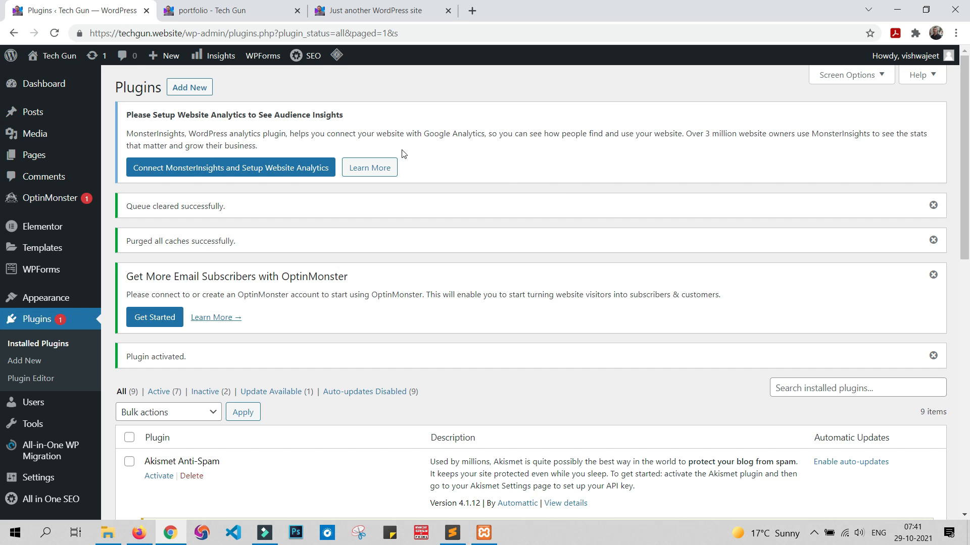
Step: Check the Elementor entry in the list of installed plugins
{"action": "scroll", "coordinate": [363, 278], "scroll_direction": "down", "scroll_amount": 1}
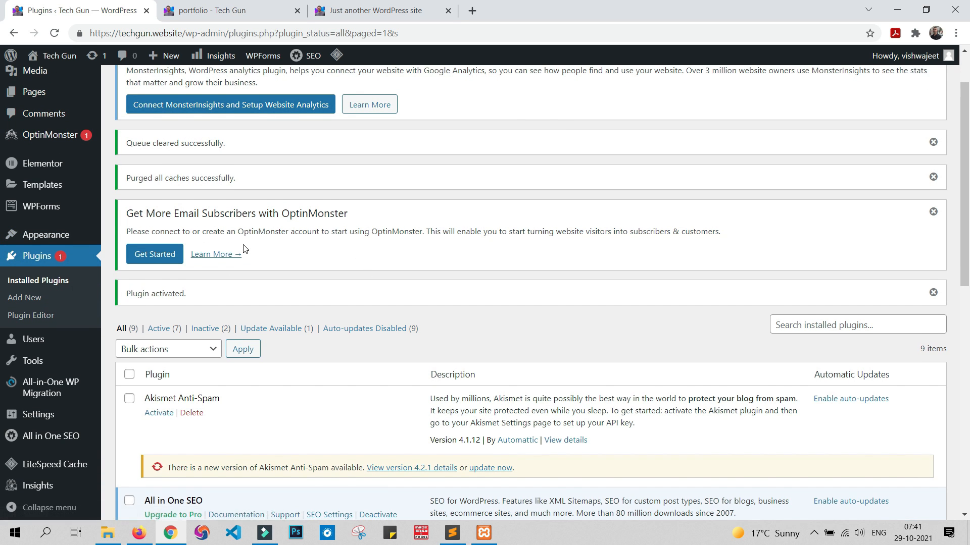
{"action": "scroll", "coordinate": [243, 249], "scroll_direction": "down", "scroll_amount": 3}
{"action": "scroll", "coordinate": [243, 249], "scroll_direction": "down", "scroll_amount": 5}
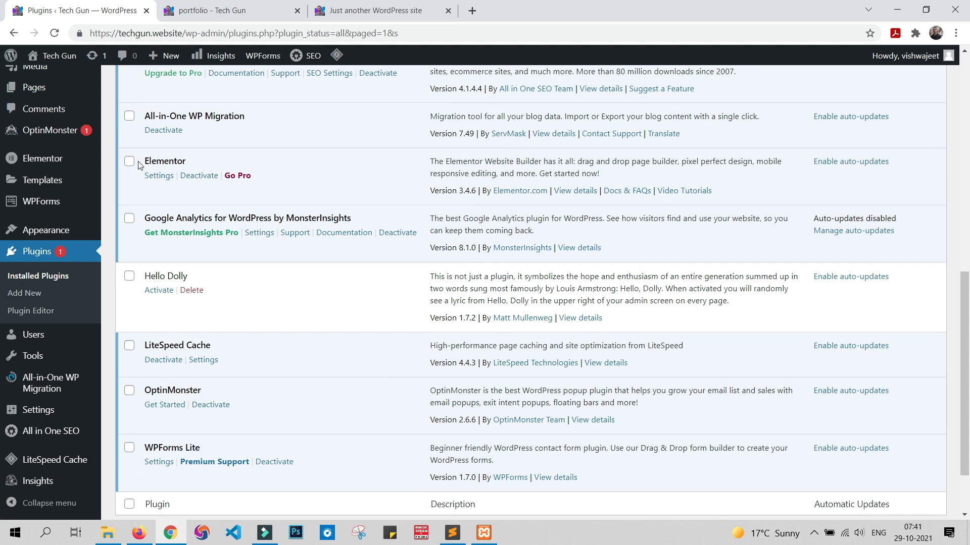
{"action": "left_click_drag", "start_coordinate": [146, 161], "coordinate": [187, 162]}
{"action": "scroll", "coordinate": [201, 201], "scroll_direction": "up", "scroll_amount": 6}
{"action": "scroll", "coordinate": [201, 201], "scroll_direction": "up", "scroll_amount": 3}
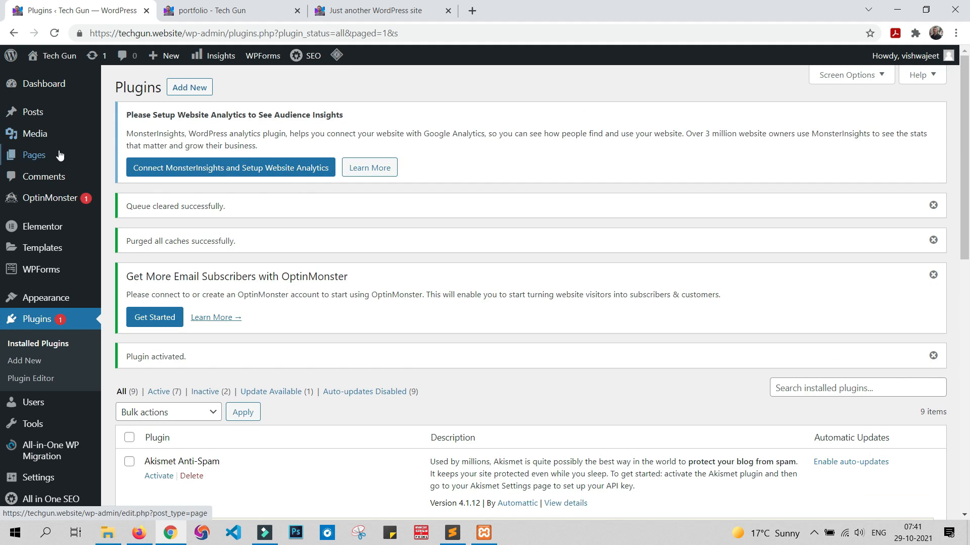
Step: Open the portfolio front page for editing from the list of pages
{"action": "left_click", "coordinate": [34, 157]}
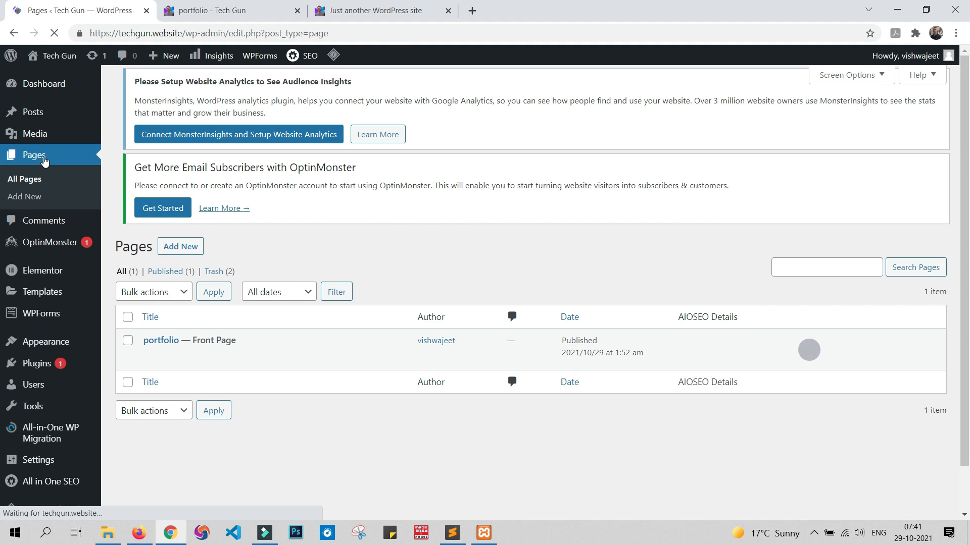
{"action": "mouse_move", "coordinate": [143, 365]}
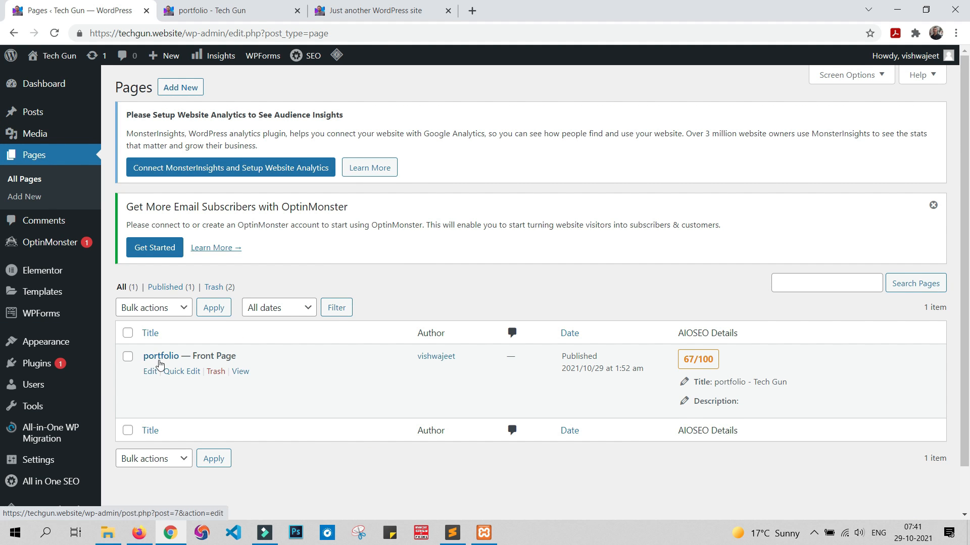
{"action": "left_click", "coordinate": [149, 372]}
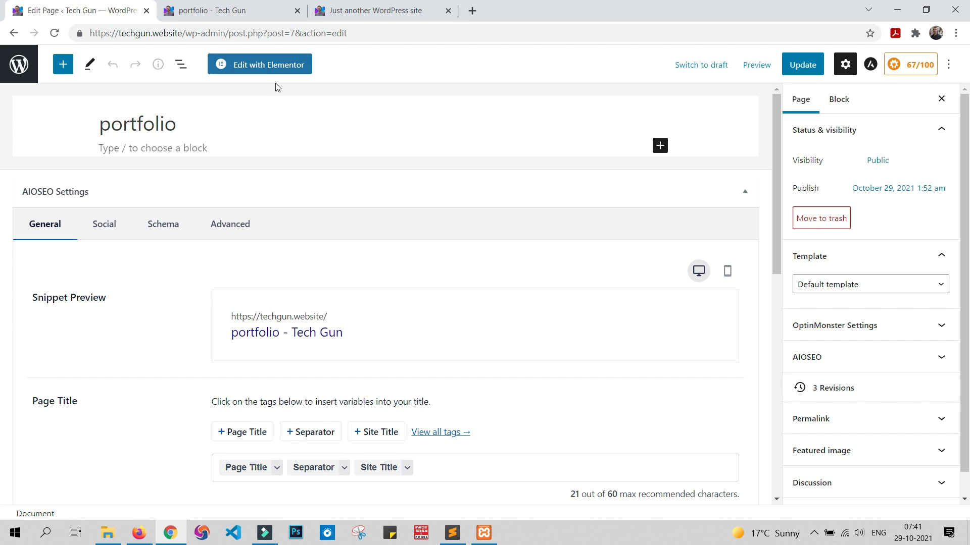
Step: Examine the live portfolio page's layout, including its header, title and sidebar widgets
{"action": "left_click", "coordinate": [216, 10]}
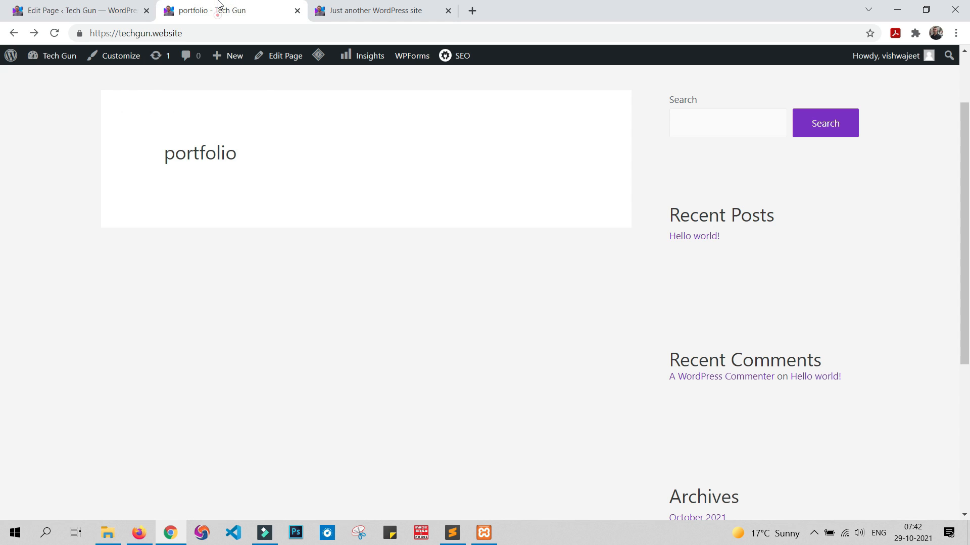
{"action": "scroll", "coordinate": [639, 328], "scroll_direction": "up", "scroll_amount": 2}
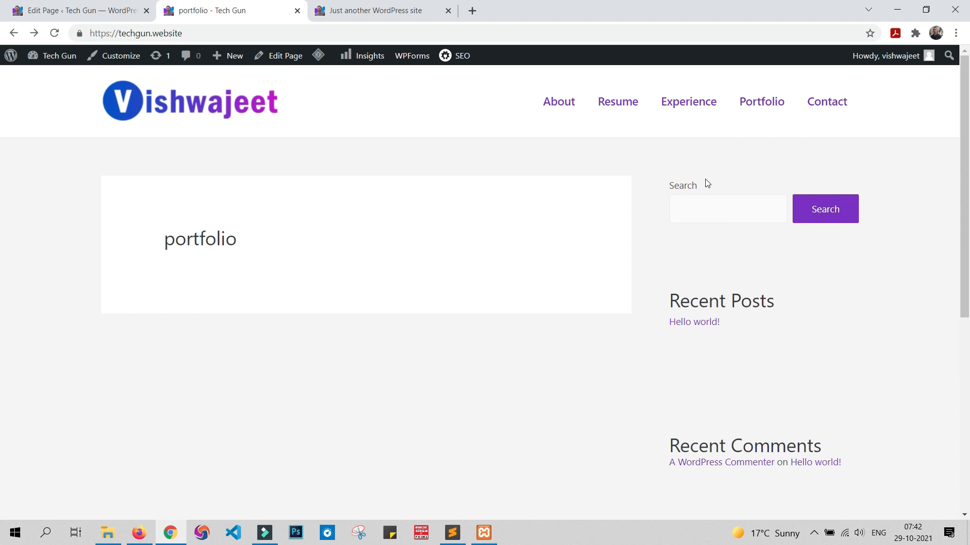
{"action": "scroll", "coordinate": [727, 227], "scroll_direction": "down", "scroll_amount": 2}
{"action": "scroll", "coordinate": [736, 174], "scroll_direction": "down", "scroll_amount": 4}
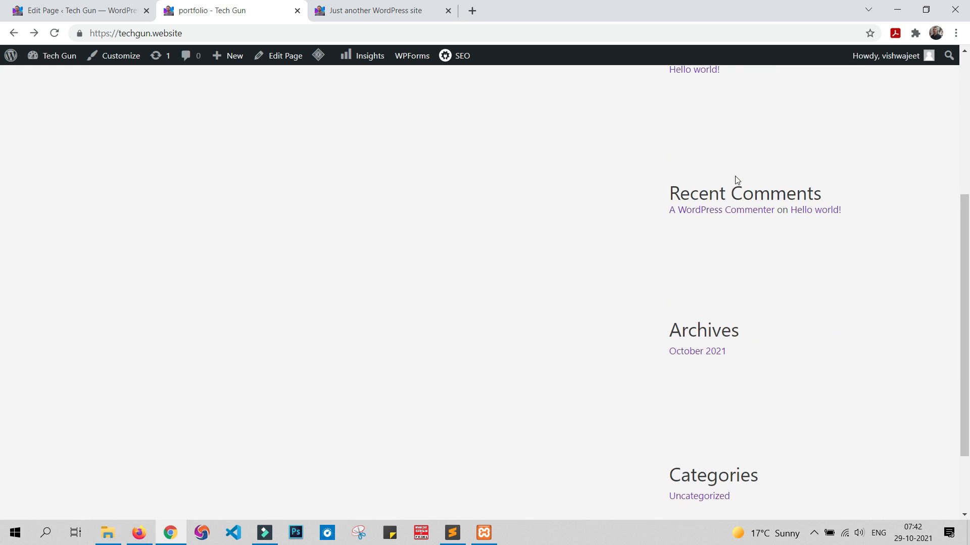
{"action": "scroll", "coordinate": [790, 374], "scroll_direction": "up", "scroll_amount": 1}
{"action": "scroll", "coordinate": [788, 369], "scroll_direction": "up", "scroll_amount": 5}
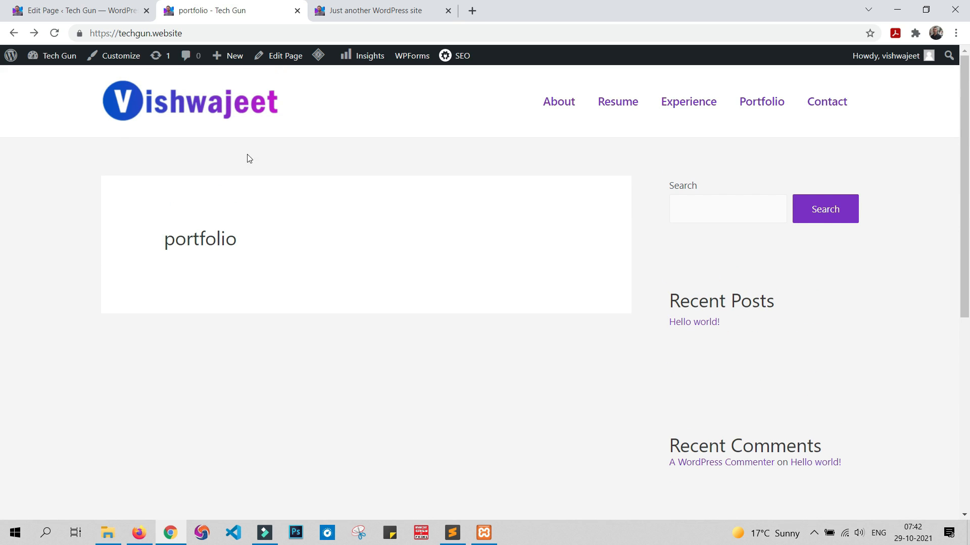
Step: Set the portfolio page's template to Elementor Full Width
{"action": "left_click", "coordinate": [56, 7]}
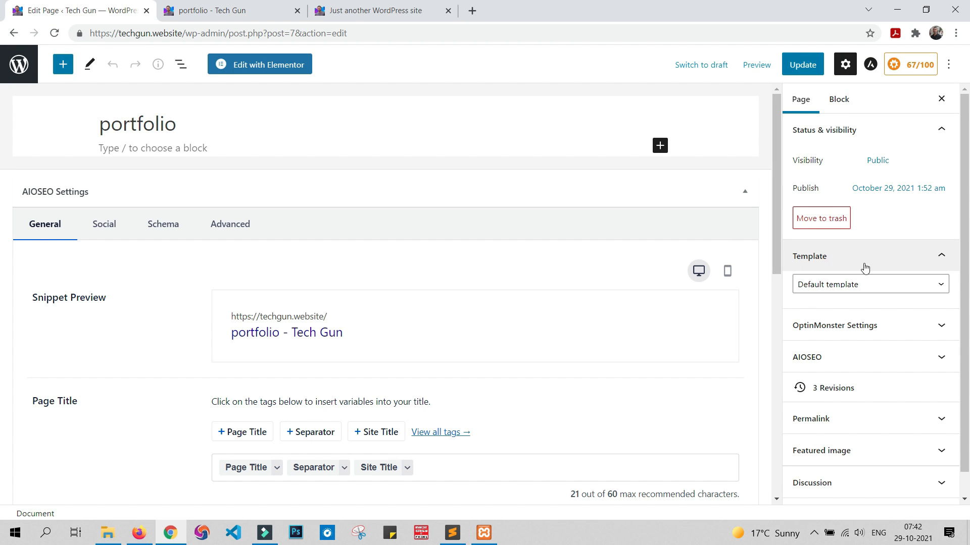
{"action": "left_click", "coordinate": [901, 285]}
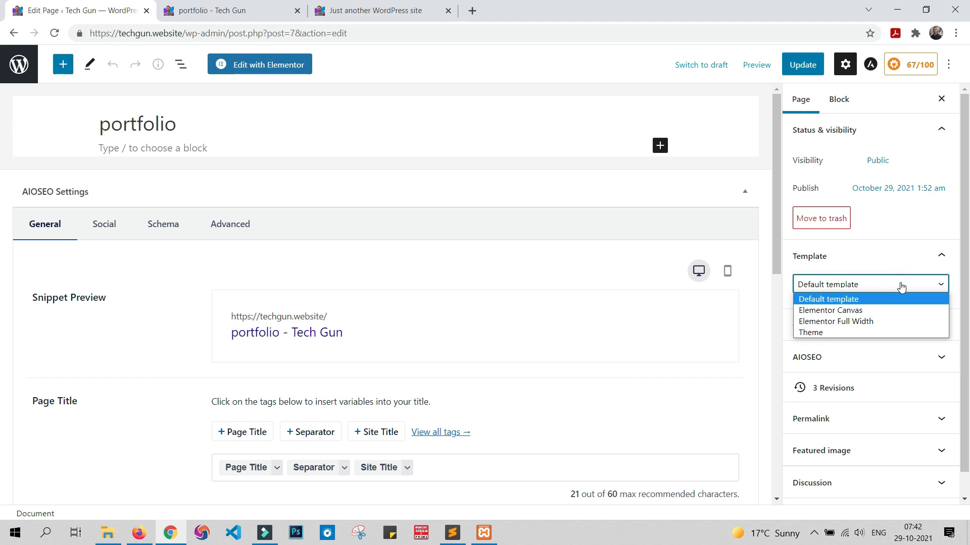
{"action": "left_click", "coordinate": [857, 323]}
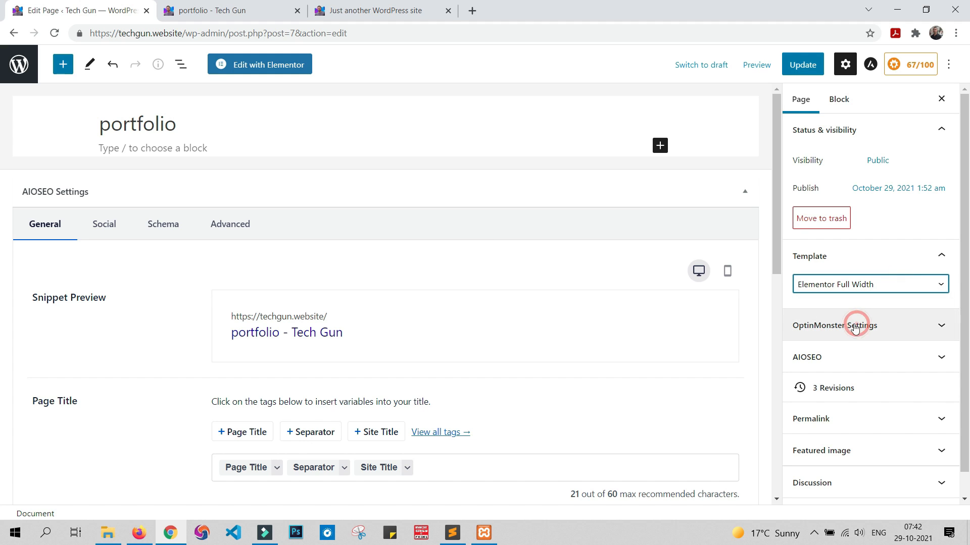
Step: Update the portfolio page with its new template and reload it on the live site
{"action": "left_click", "coordinate": [808, 65]}
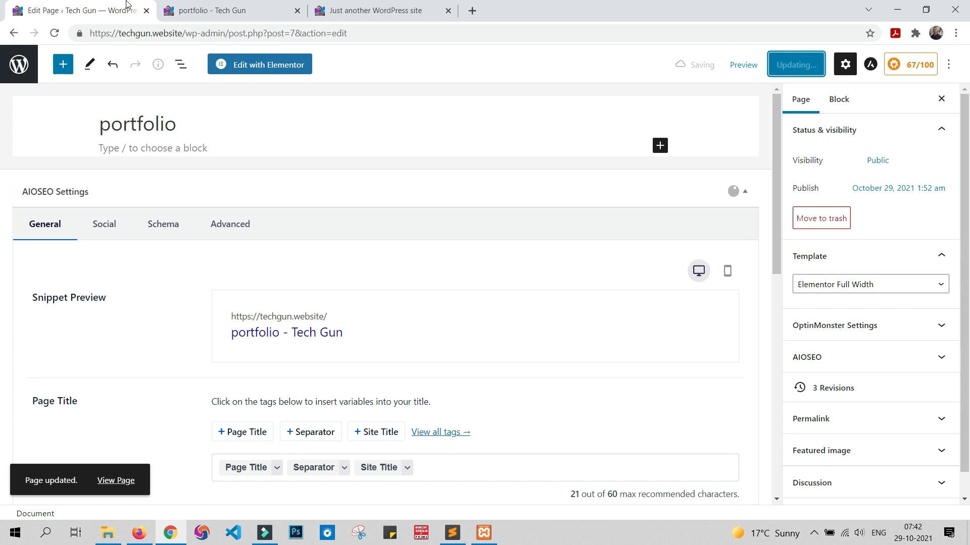
{"action": "left_click", "coordinate": [224, 7]}
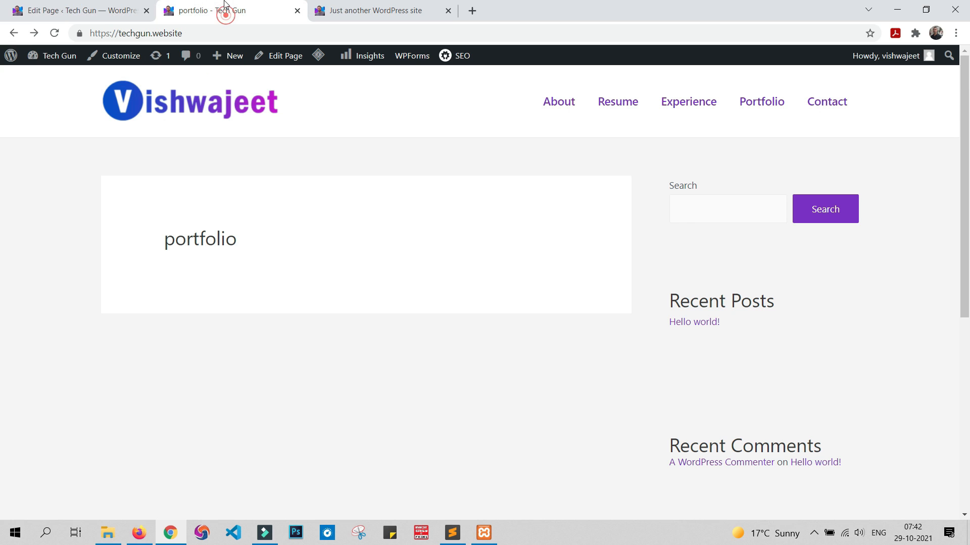
{"action": "left_click", "coordinate": [55, 33]}
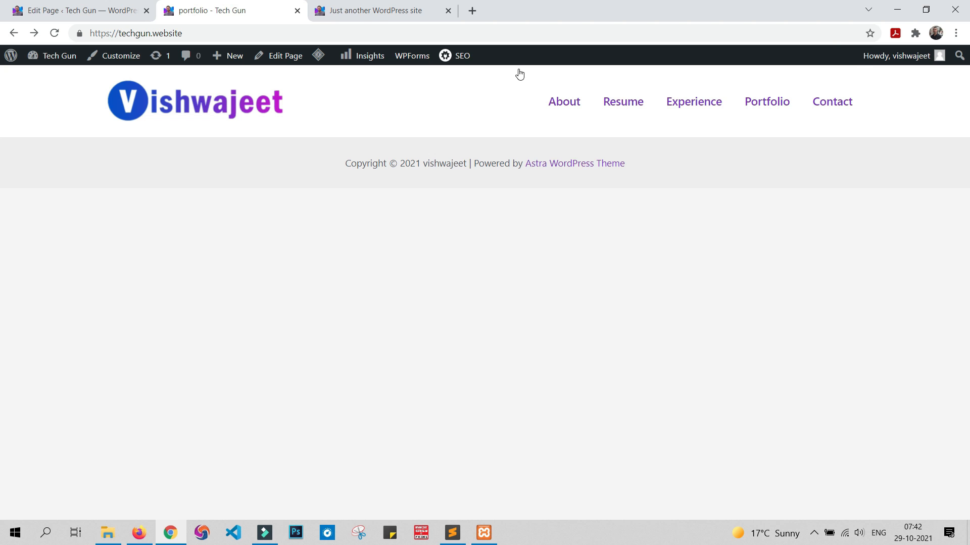
Step: Open the portfolio page in the Elementor editor and add a Heading widget to its empty content area
{"action": "left_click", "coordinate": [76, 10]}
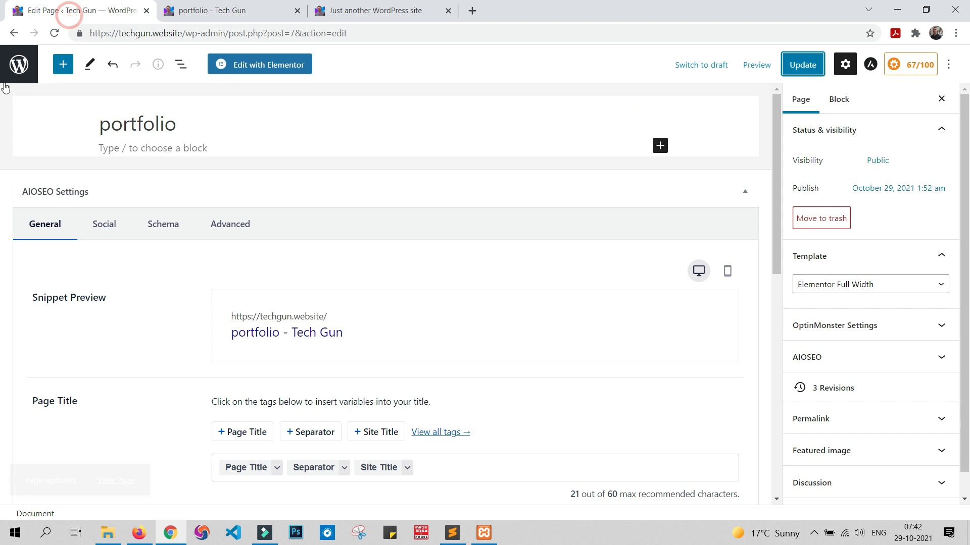
{"action": "left_click", "coordinate": [285, 67]}
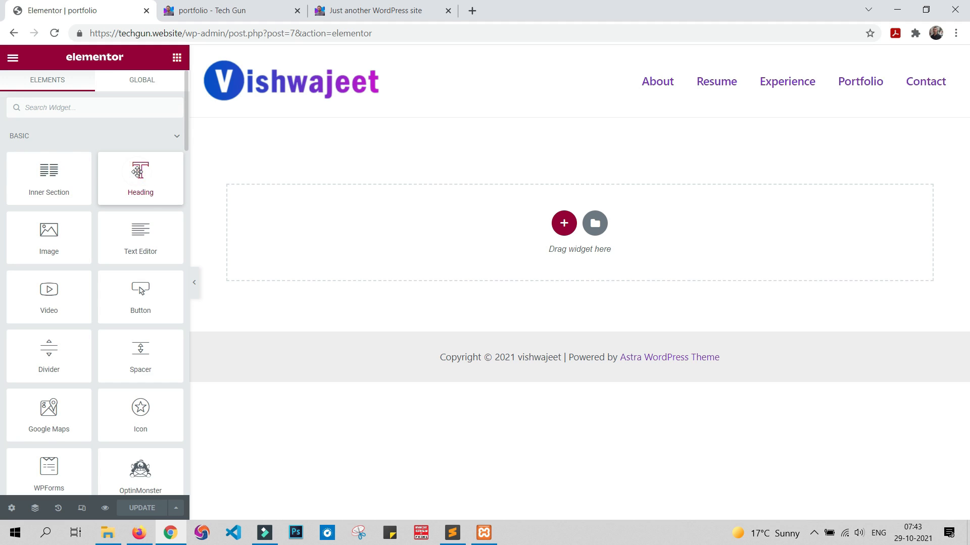
{"action": "left_click_drag", "start_coordinate": [138, 171], "coordinate": [479, 213]}
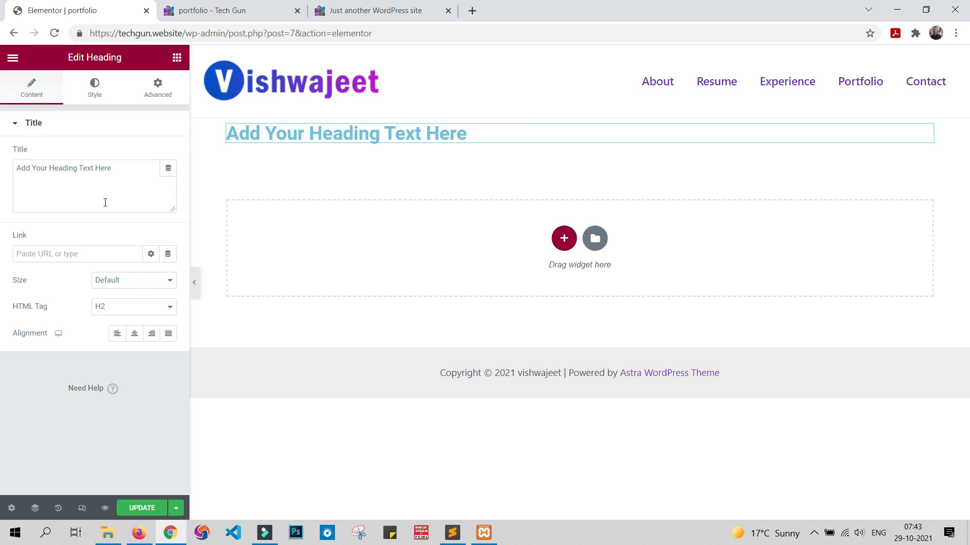
Step: Set the heading's text to "hello" and add a Button widget in a new section below it
{"action": "triple_click", "coordinate": [119, 171]}
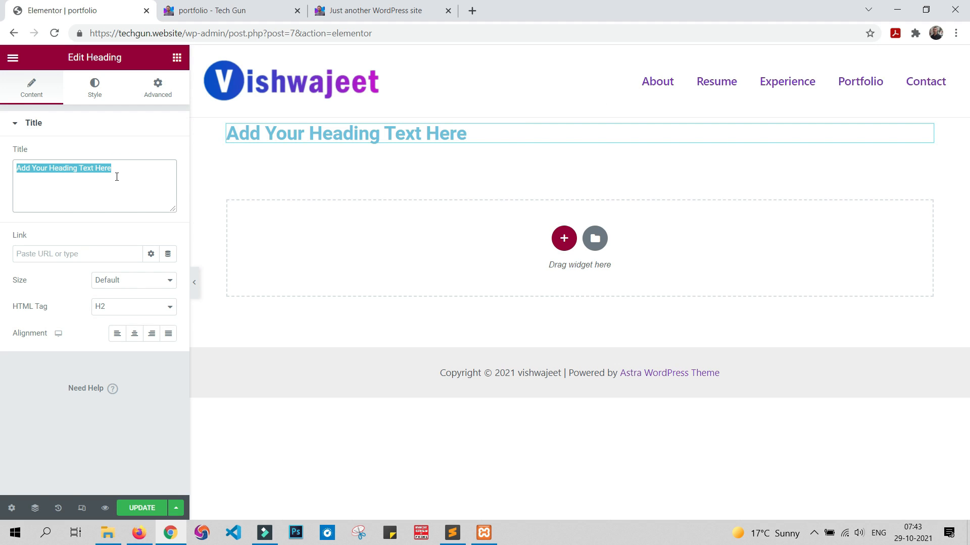
{"action": "type", "text": "hello"}
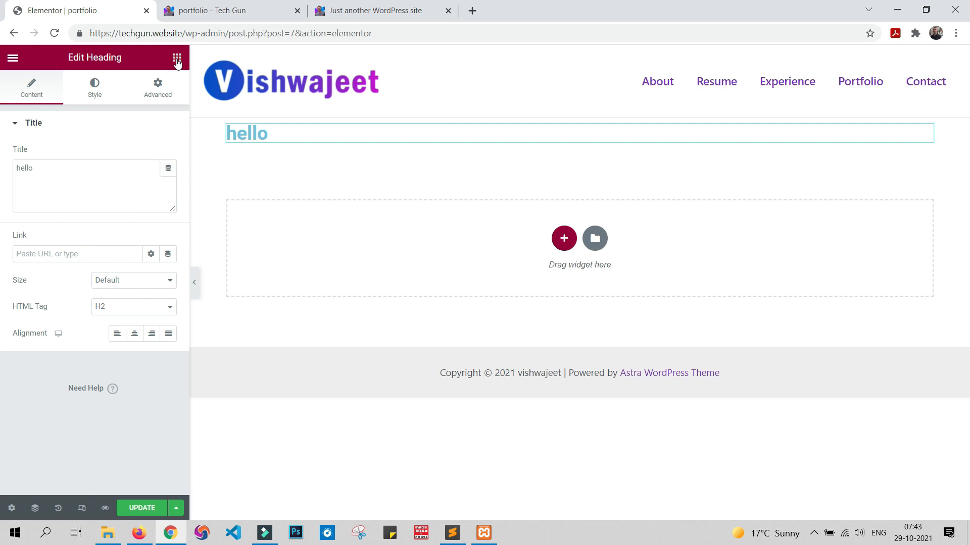
{"action": "left_click", "coordinate": [177, 60]}
{"action": "scroll", "coordinate": [83, 216], "scroll_direction": "down", "scroll_amount": 3}
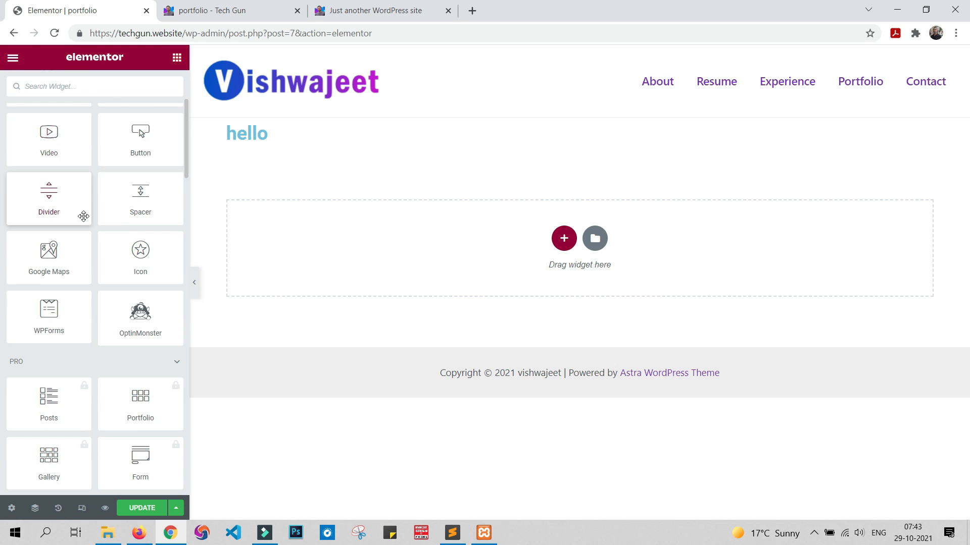
{"action": "scroll", "coordinate": [84, 216], "scroll_direction": "up", "scroll_amount": 3}
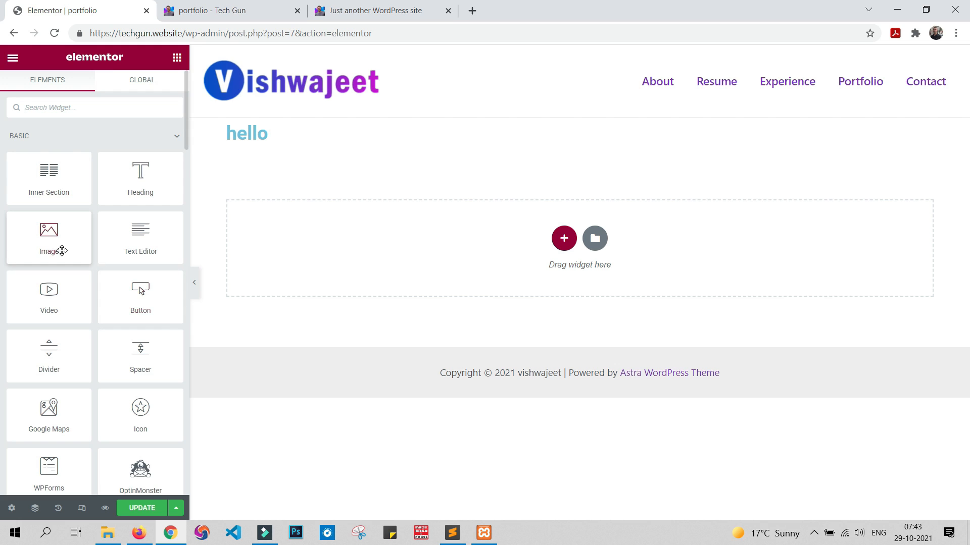
{"action": "left_click_drag", "start_coordinate": [139, 289], "coordinate": [350, 230]}
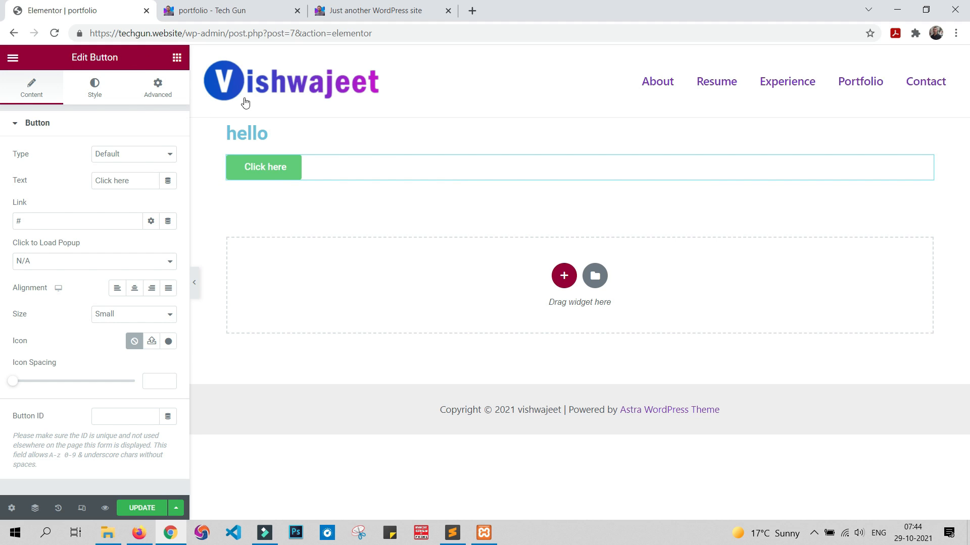
Step: Change the heading's text to "hi"
{"action": "left_click", "coordinate": [177, 58]}
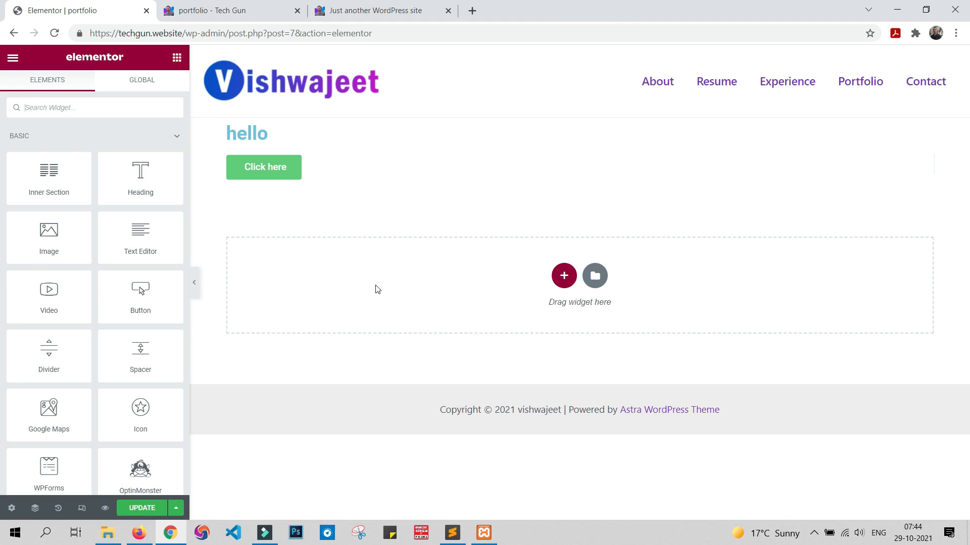
{"action": "left_click", "coordinate": [281, 133]}
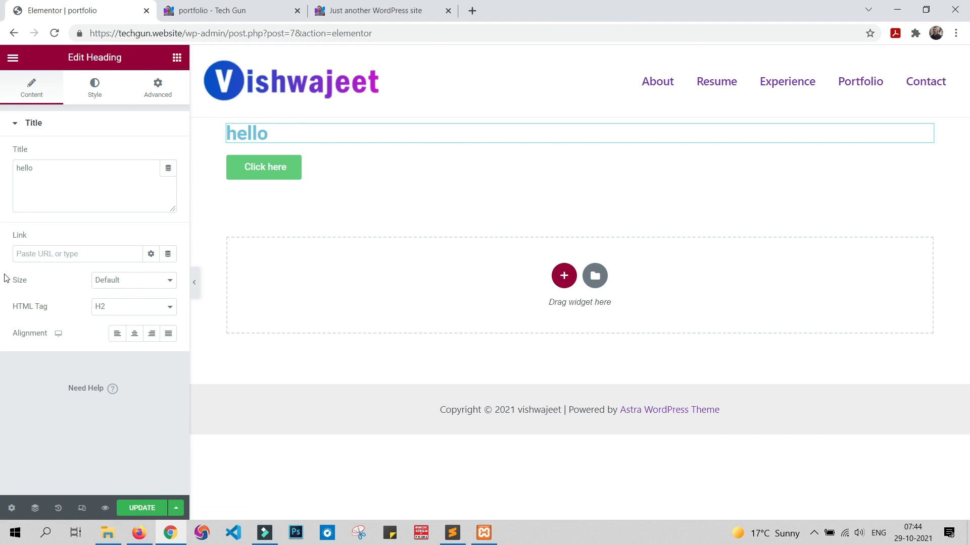
{"action": "left_click", "coordinate": [80, 172]}
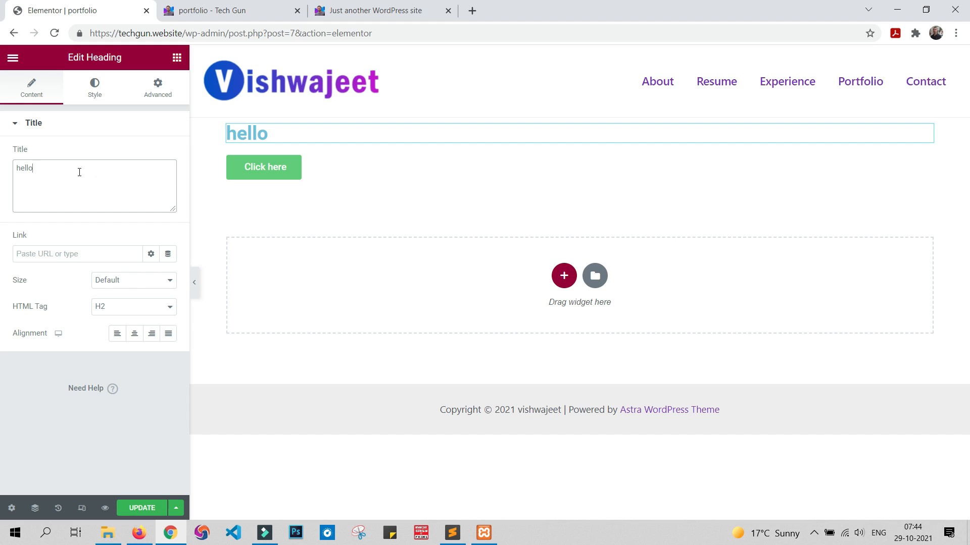
{"action": "key", "text": "BackSpace"}
{"action": "key", "text": "BackSpace"}
{"action": "key", "text": "BackSpace"}
{"action": "key", "text": "BackSpace"}
{"action": "key", "text": "BackSpace"}
{"action": "type", "text": "hi"}
Step: Set the heading's text color to red
{"action": "left_click", "coordinate": [98, 87]}
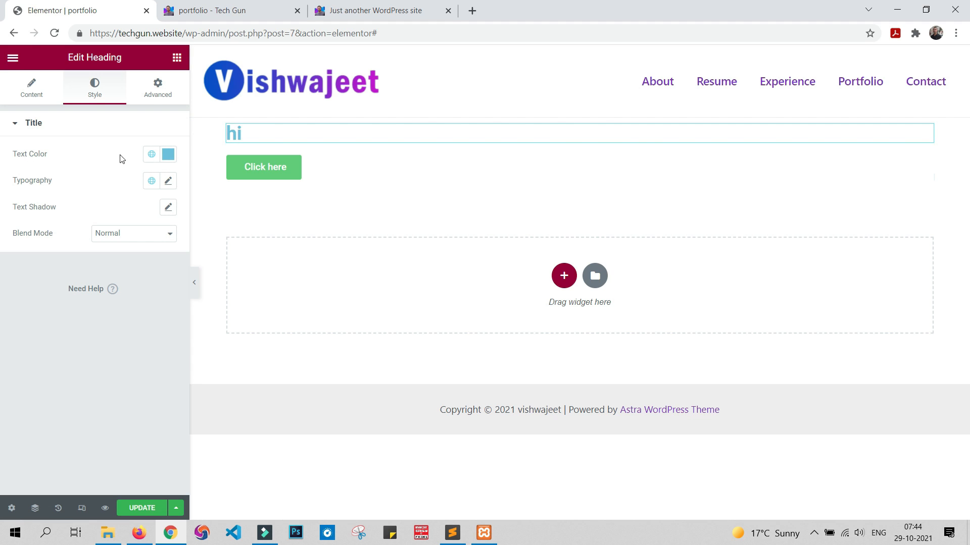
{"action": "left_click", "coordinate": [168, 154]}
{"action": "left_click", "coordinate": [157, 316]}
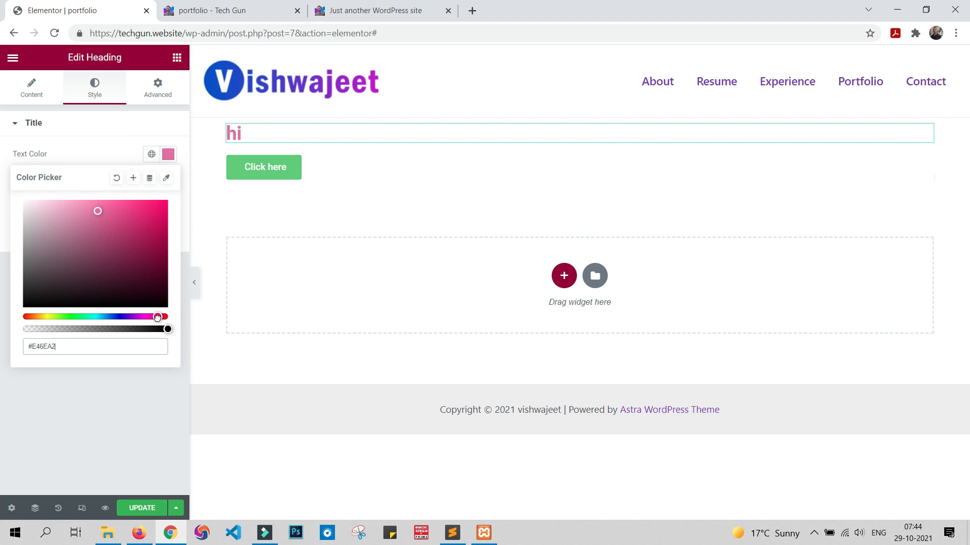
{"action": "left_click", "coordinate": [158, 212]}
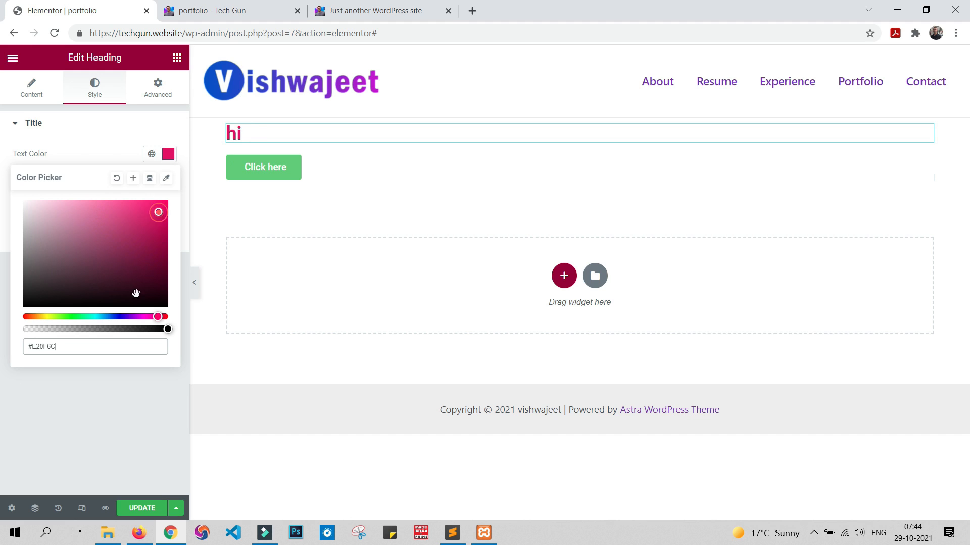
{"action": "left_click_drag", "start_coordinate": [157, 317], "coordinate": [174, 326]}
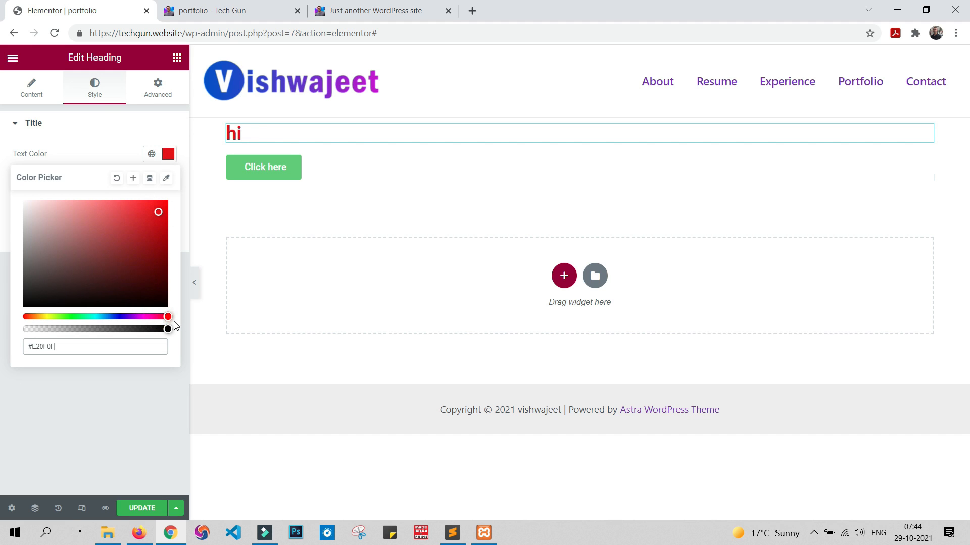
{"action": "left_click", "coordinate": [105, 419]}
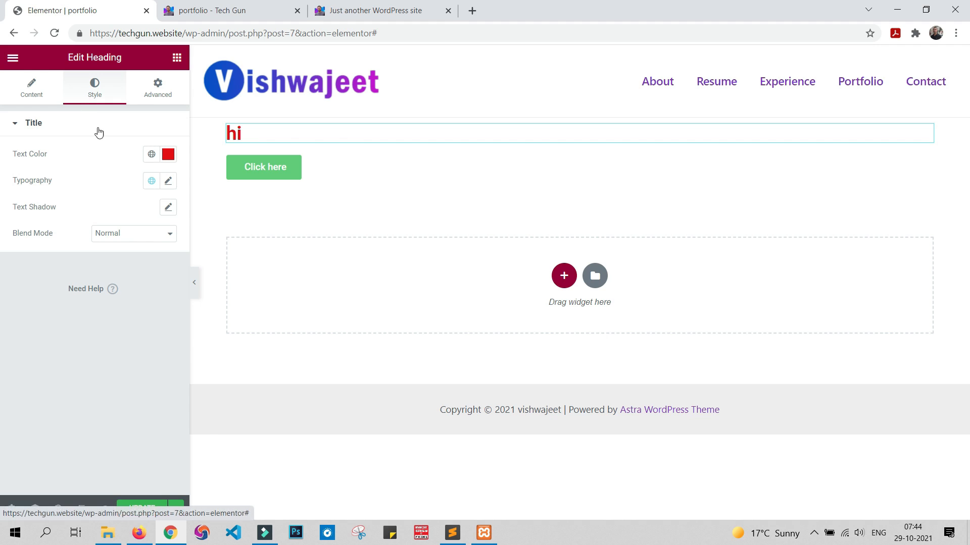
Step: Look through the heading's Advanced settings, including margin, padding and motion effects, and check the live portfolio page
{"action": "left_click", "coordinate": [166, 95]}
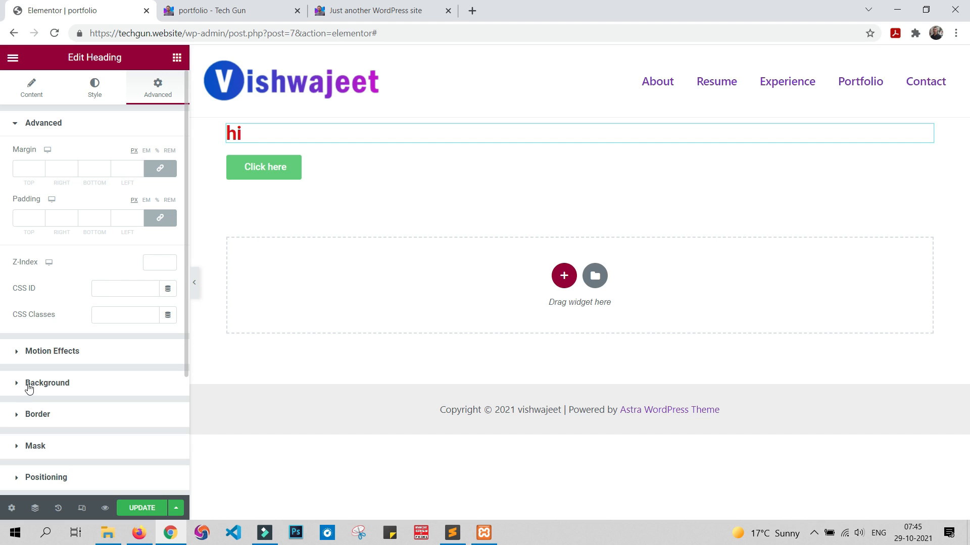
{"action": "scroll", "coordinate": [63, 298], "scroll_direction": "down", "scroll_amount": 3}
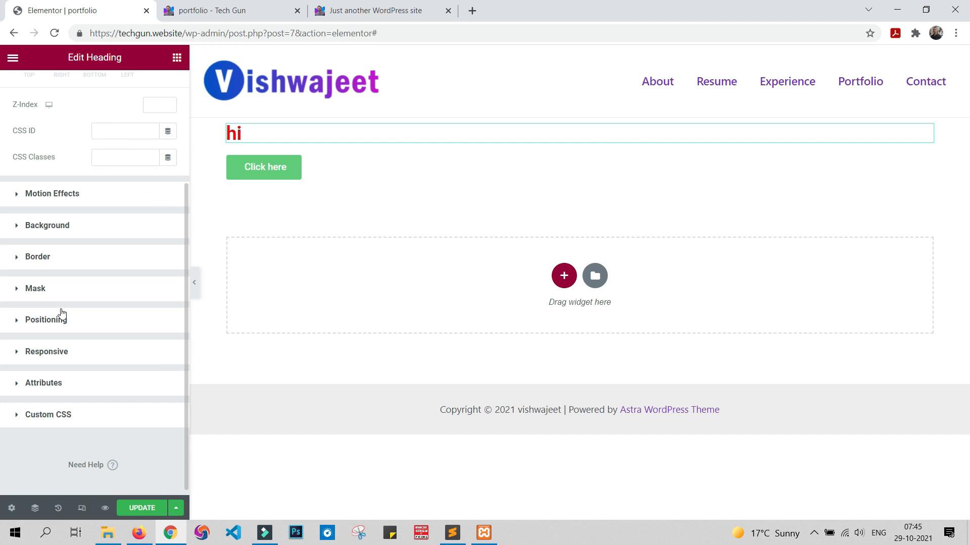
{"action": "scroll", "coordinate": [62, 317], "scroll_direction": "up", "scroll_amount": 3}
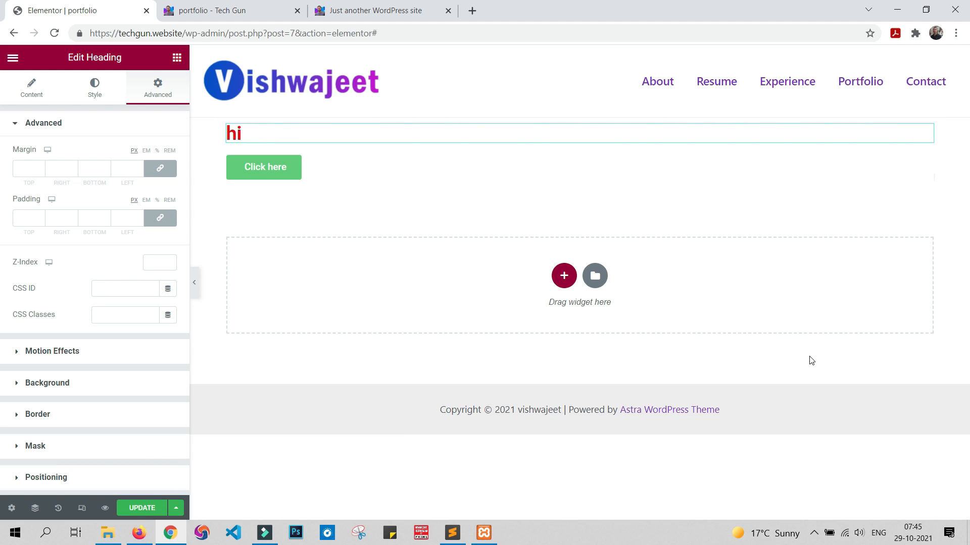
{"action": "left_click", "coordinate": [259, 10]}
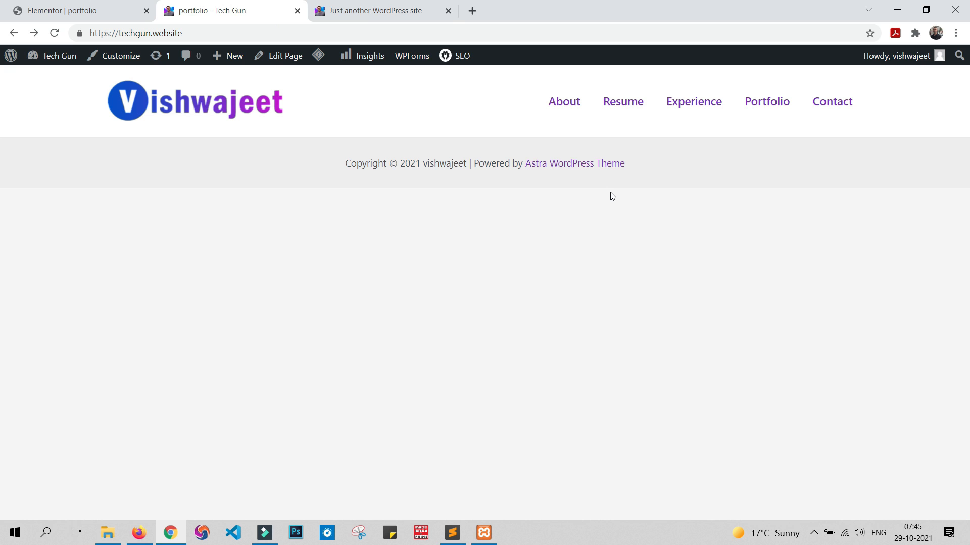
{"action": "left_click", "coordinate": [56, 11]}
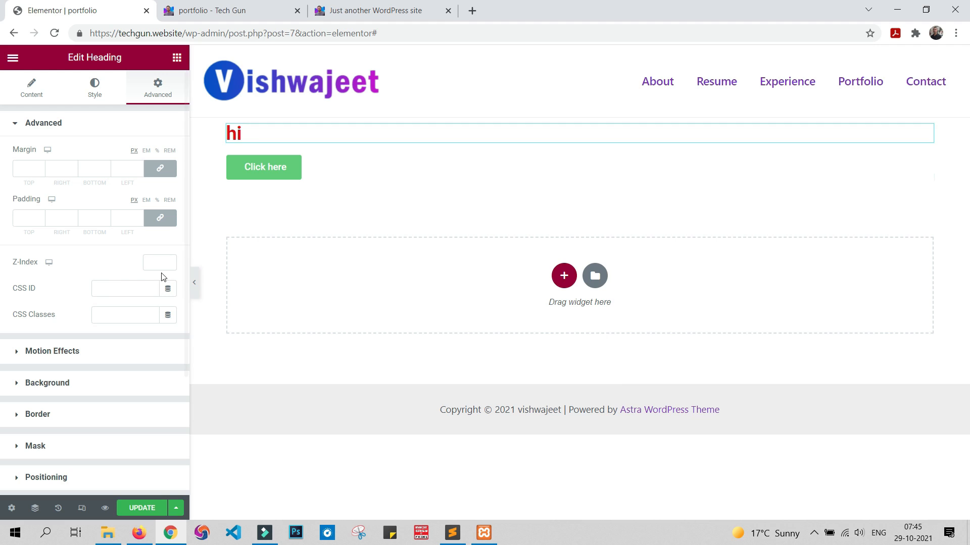
{"action": "left_click", "coordinate": [177, 60]}
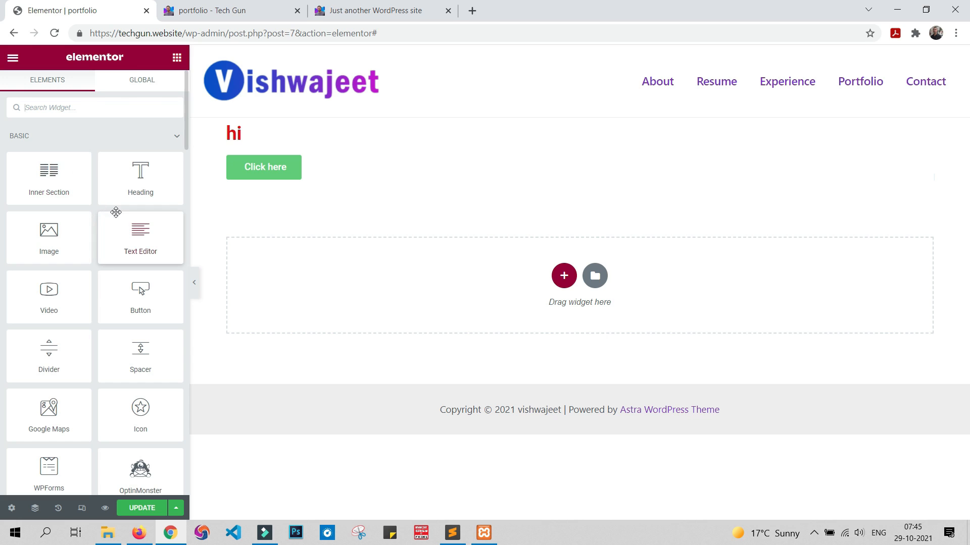
Step: Change the button's text to "download"
{"action": "left_click", "coordinate": [361, 175]}
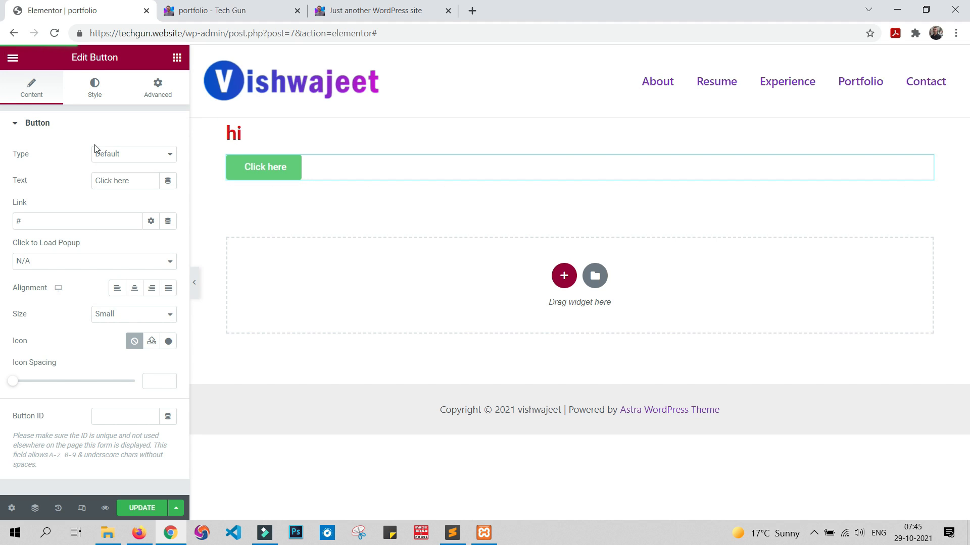
{"action": "triple_click", "coordinate": [144, 178]}
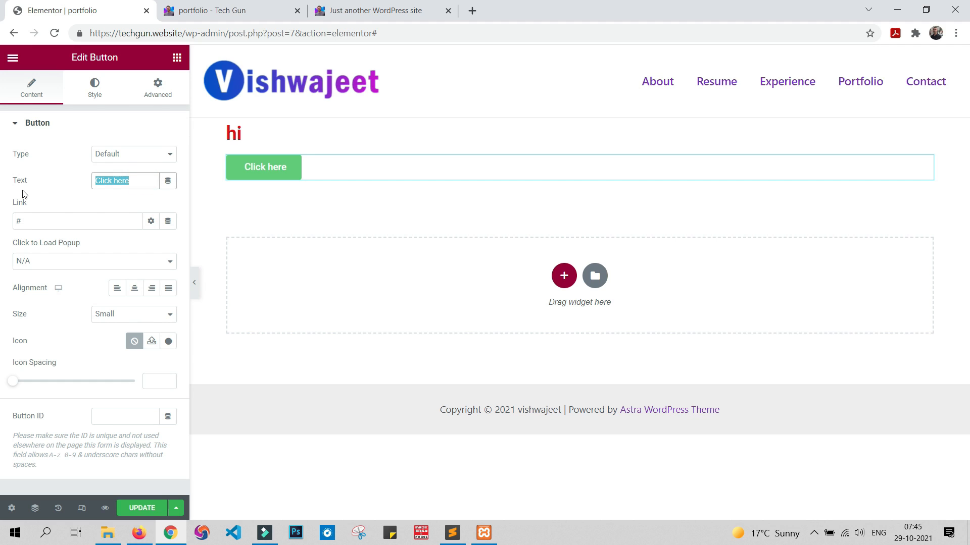
{"action": "type", "text": "dow"}
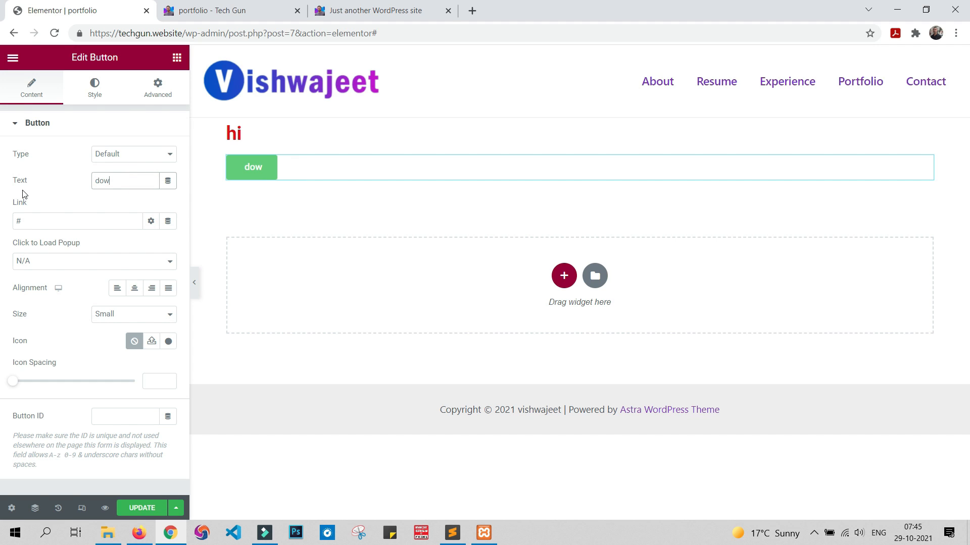
{"action": "type", "text": "nload"}
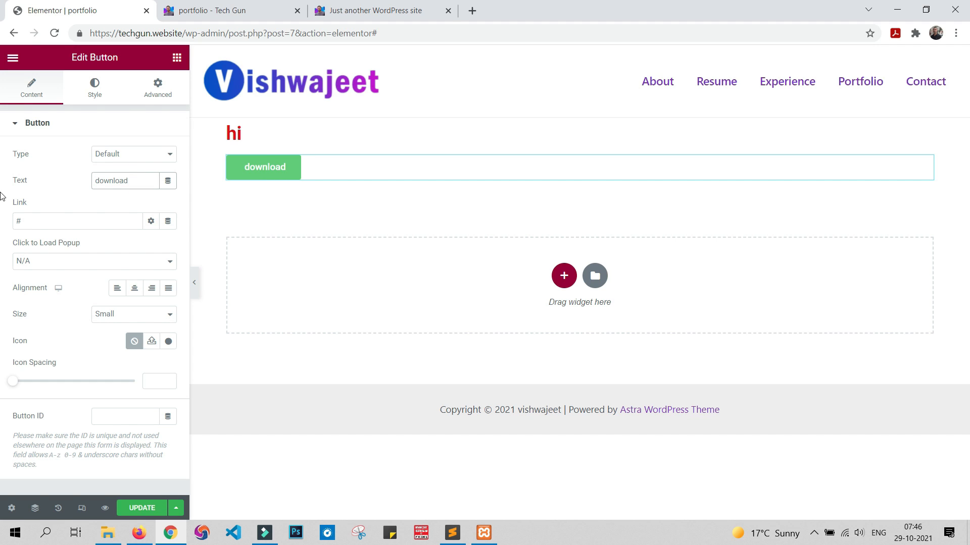
Step: Look over the button's style and advanced settings and add an Image widget in a new section below the button
{"action": "left_click", "coordinate": [103, 89]}
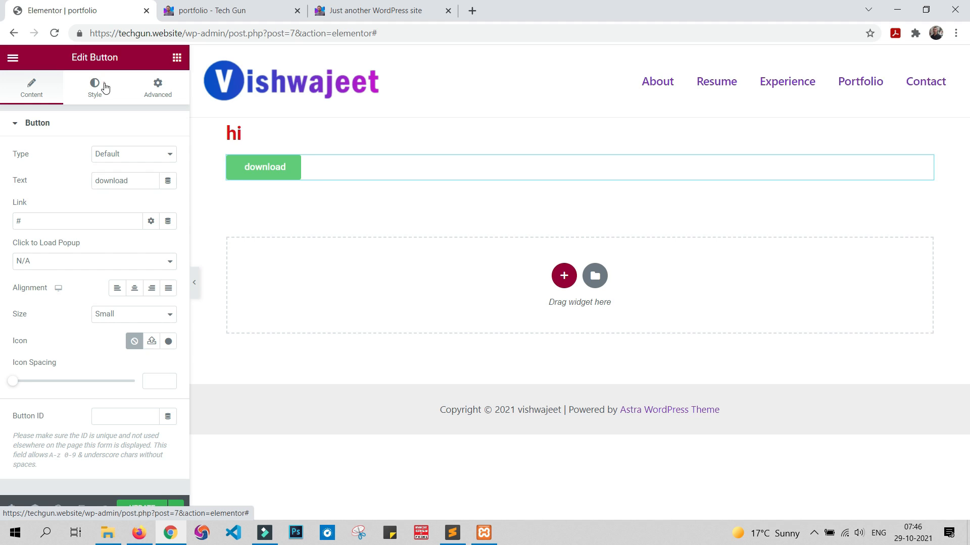
{"action": "left_click", "coordinate": [159, 96]}
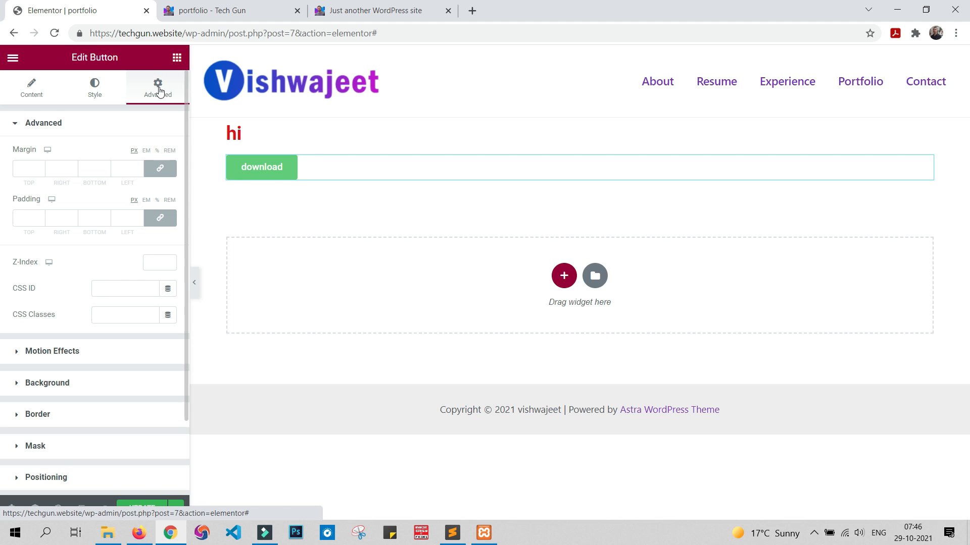
{"action": "left_click", "coordinate": [176, 57]}
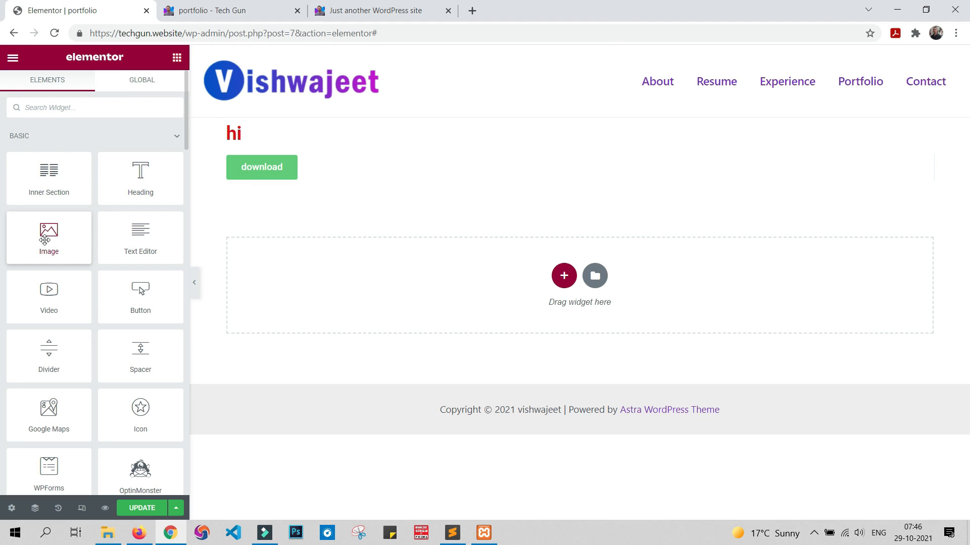
{"action": "left_click_drag", "start_coordinate": [48, 241], "coordinate": [369, 277]}
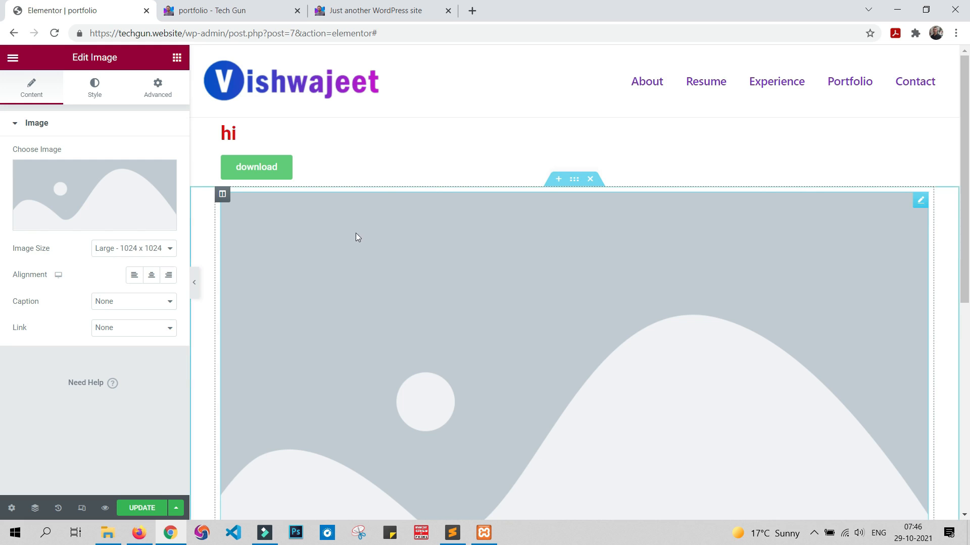
Step: Append "hjh" to the heading's text and open its style settings
{"action": "left_click", "coordinate": [272, 134]}
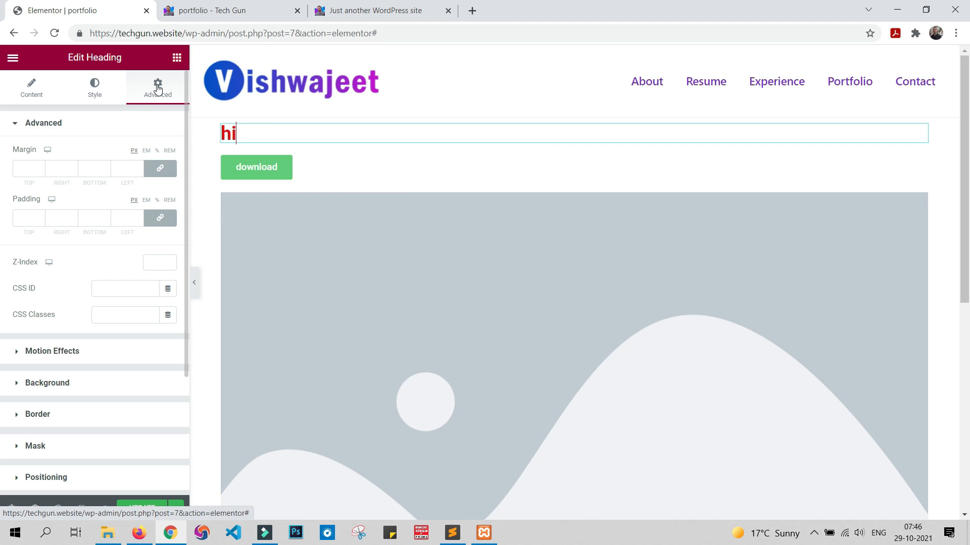
{"action": "left_click", "coordinate": [32, 86]}
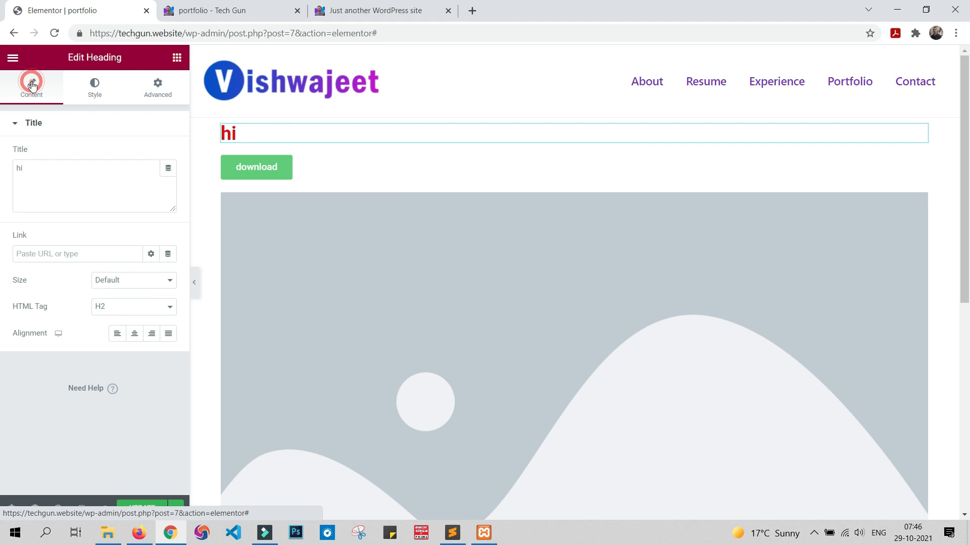
{"action": "left_click", "coordinate": [38, 166]}
{"action": "type", "text": "hjh"}
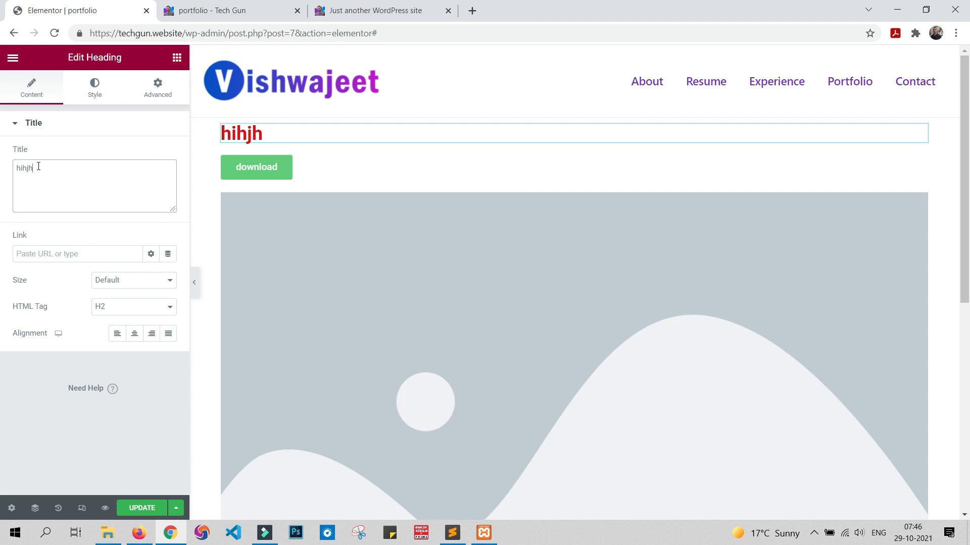
{"action": "left_click", "coordinate": [91, 92]}
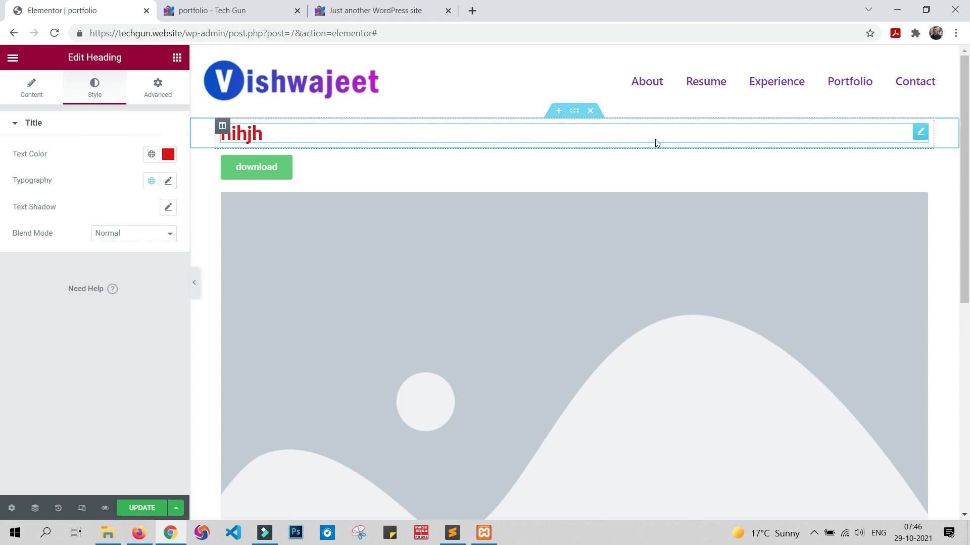
Step: Delete the heading, the download button and the placeholder image from the page
{"action": "right_click", "coordinate": [921, 137]}
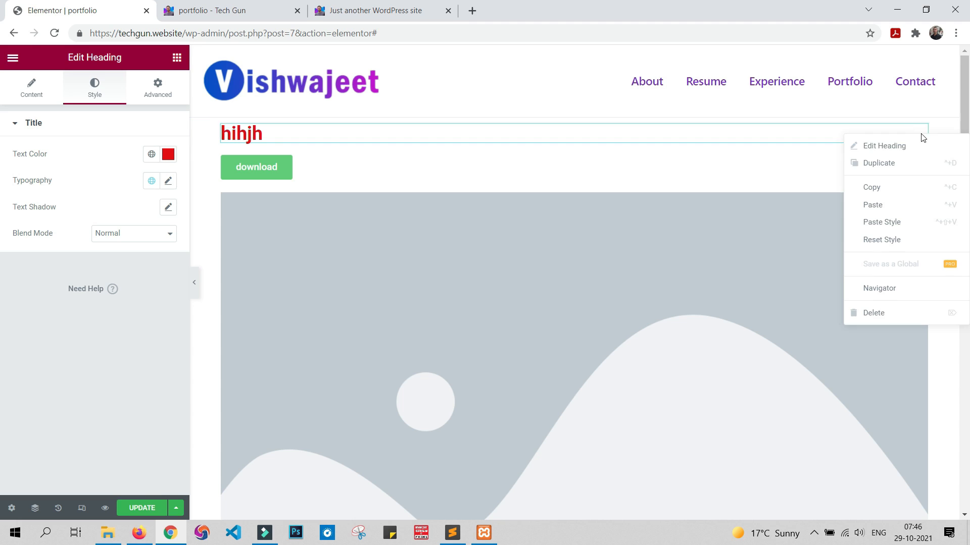
{"action": "left_click", "coordinate": [882, 316]}
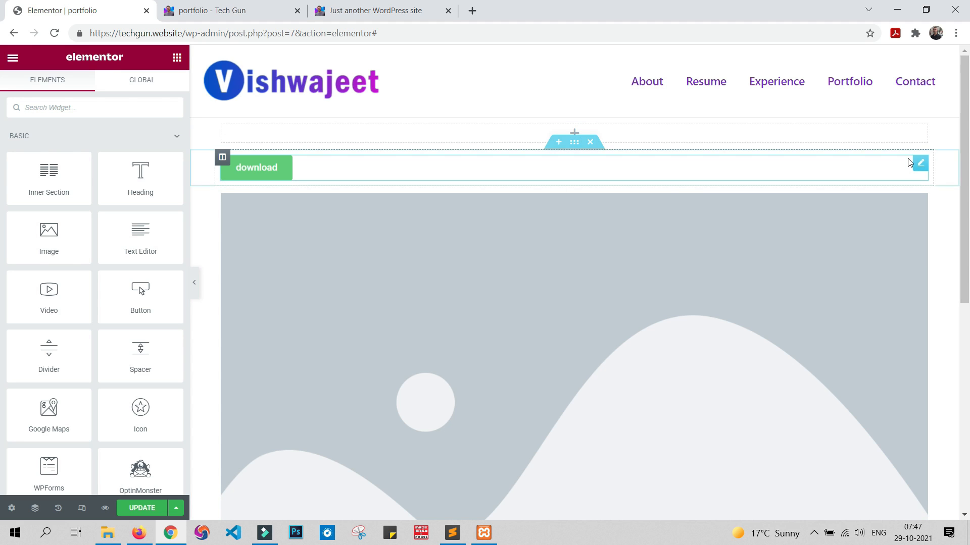
{"action": "right_click", "coordinate": [921, 166]}
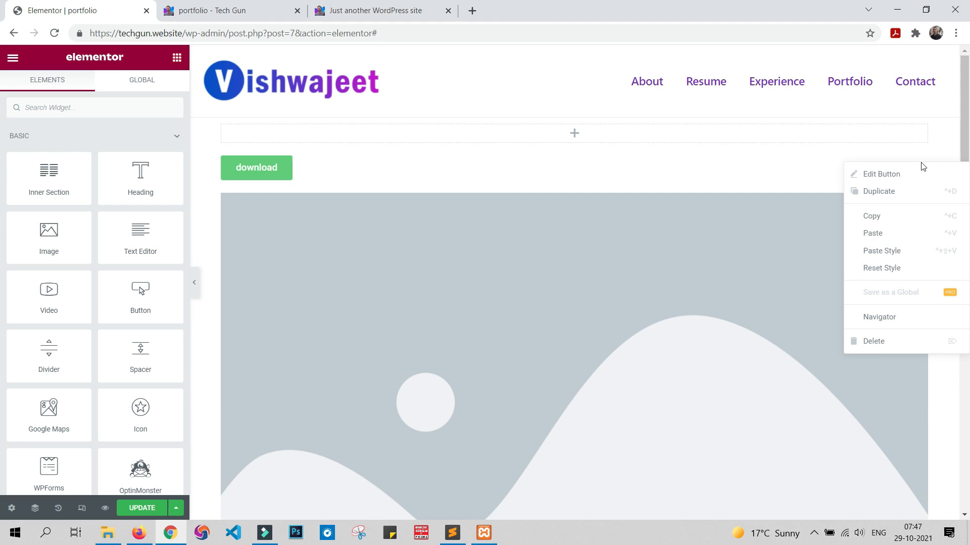
{"action": "left_click", "coordinate": [880, 341]}
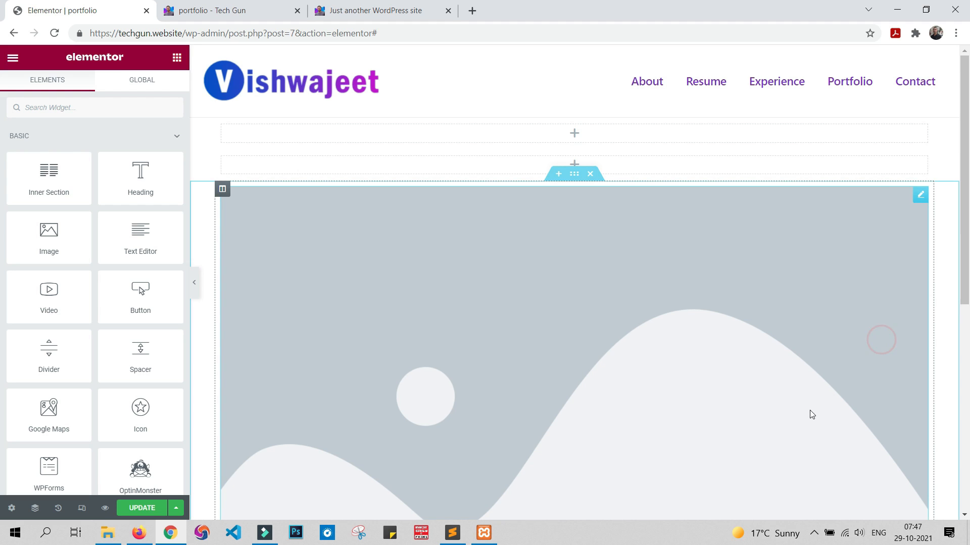
{"action": "right_click", "coordinate": [920, 196]}
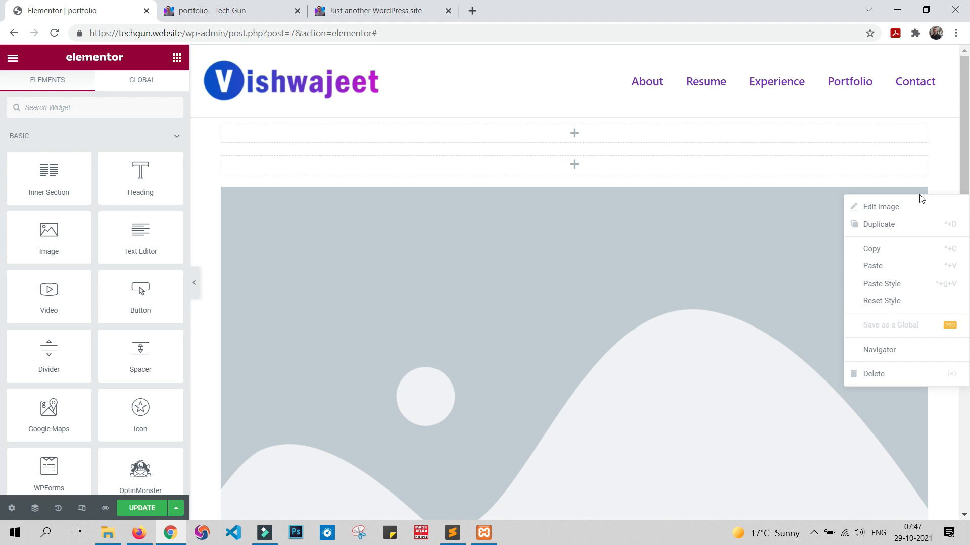
{"action": "left_click", "coordinate": [889, 370]}
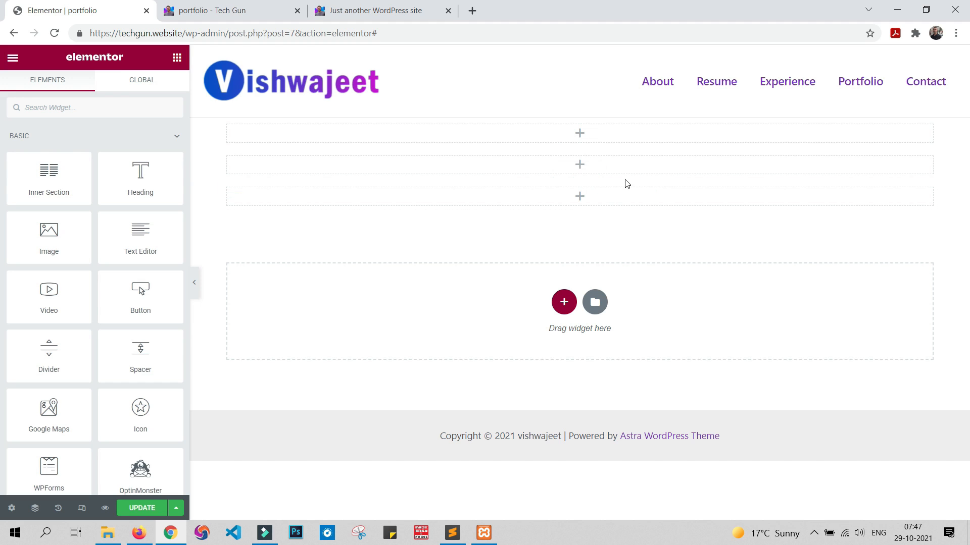
Step: Remove the three remaining empty sections and update the page
{"action": "left_click", "coordinate": [596, 173]}
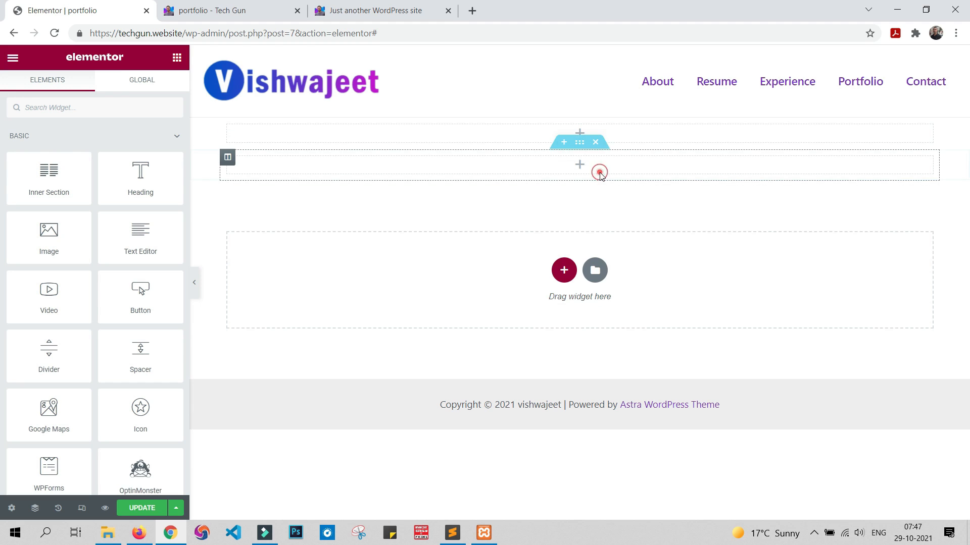
{"action": "left_click", "coordinate": [595, 145]}
{"action": "left_click", "coordinate": [595, 118]}
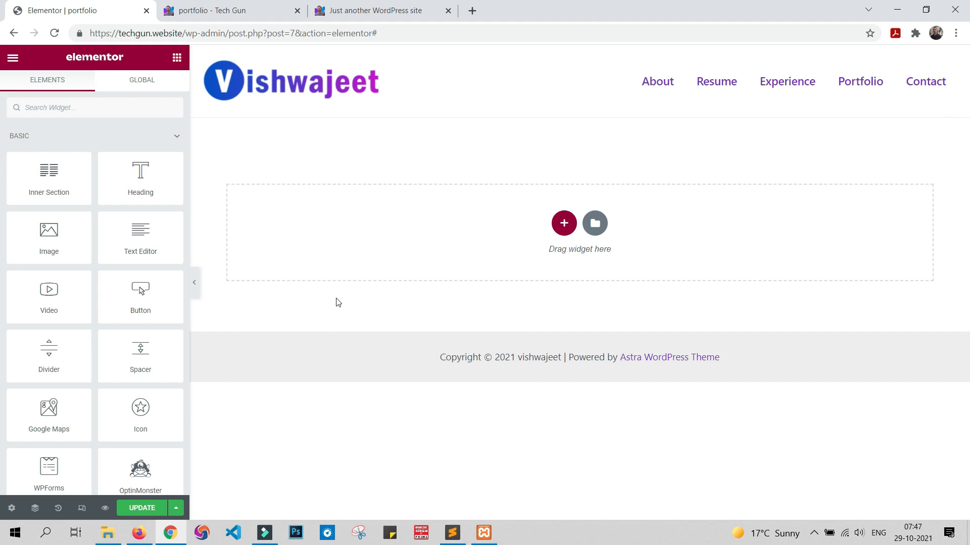
{"action": "left_click", "coordinate": [142, 508]}
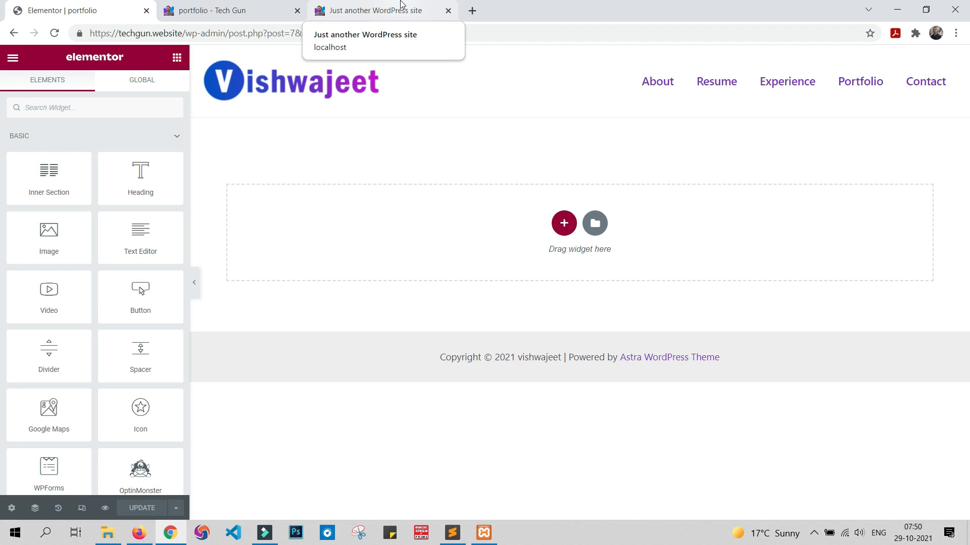
Step: Add a section with two equal columns, following the sample portfolio site, and place an Image widget in its right column
{"action": "left_click", "coordinate": [402, 4]}
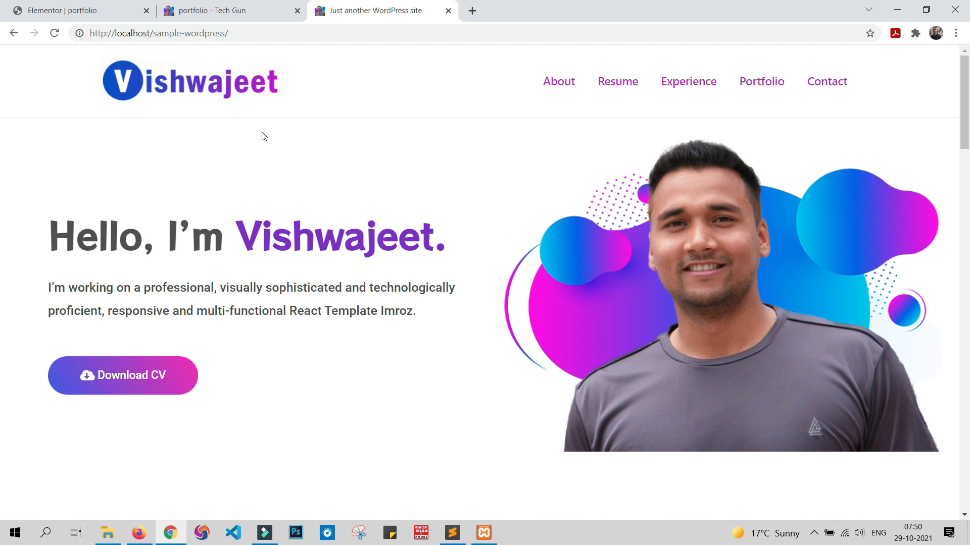
{"action": "left_click", "coordinate": [80, 10]}
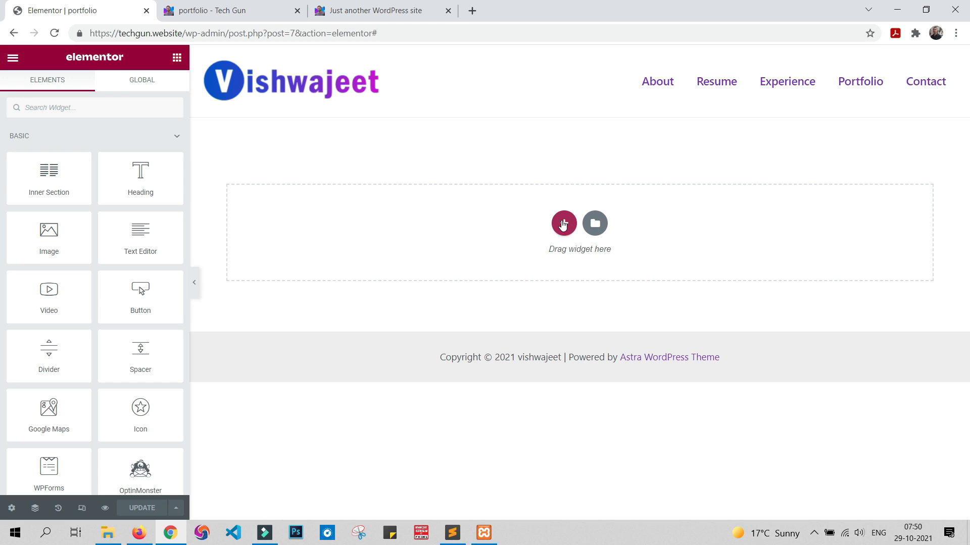
{"action": "left_click", "coordinate": [563, 225]}
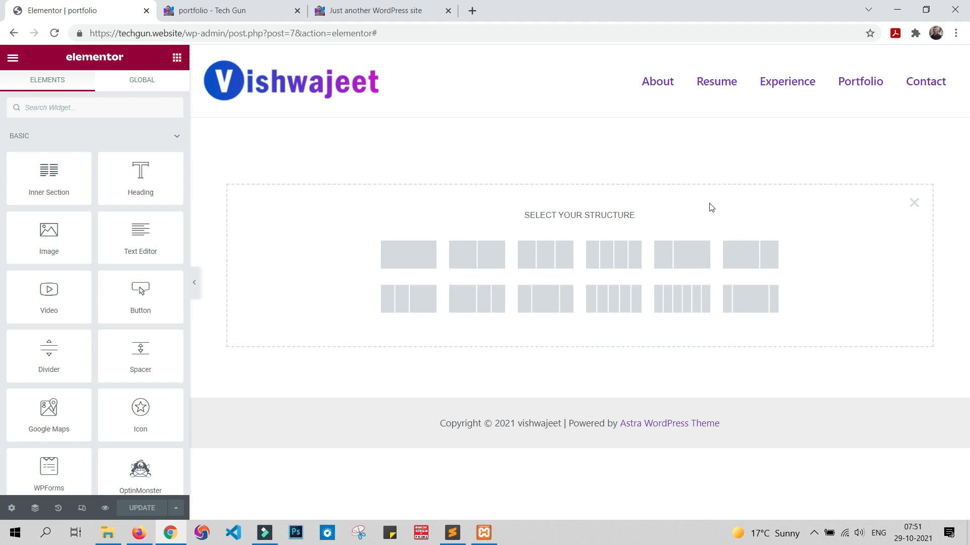
{"action": "left_click", "coordinate": [476, 258]}
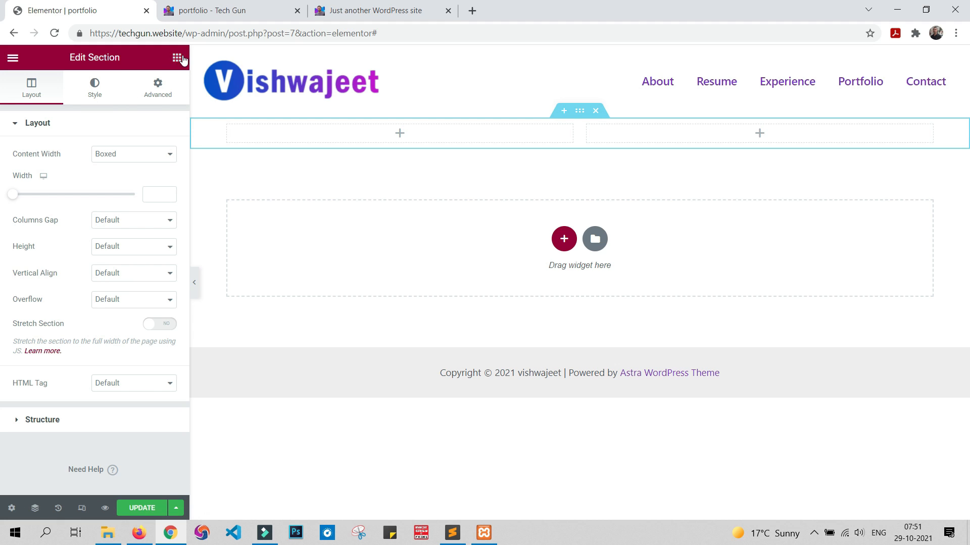
{"action": "left_click", "coordinate": [177, 58]}
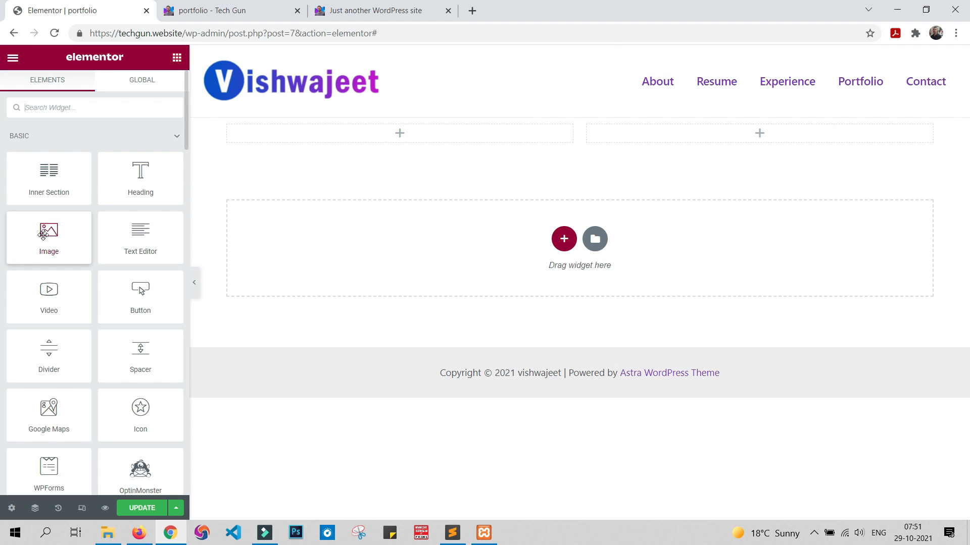
{"action": "left_click_drag", "start_coordinate": [43, 234], "coordinate": [657, 139]}
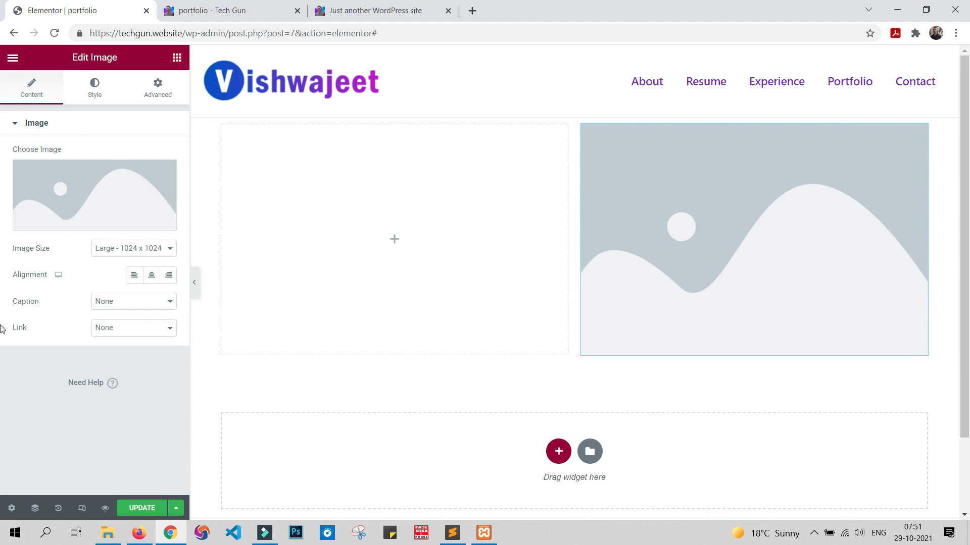
Step: Fill the Image widget with cropped-2.png from the media library
{"action": "left_click", "coordinate": [81, 188]}
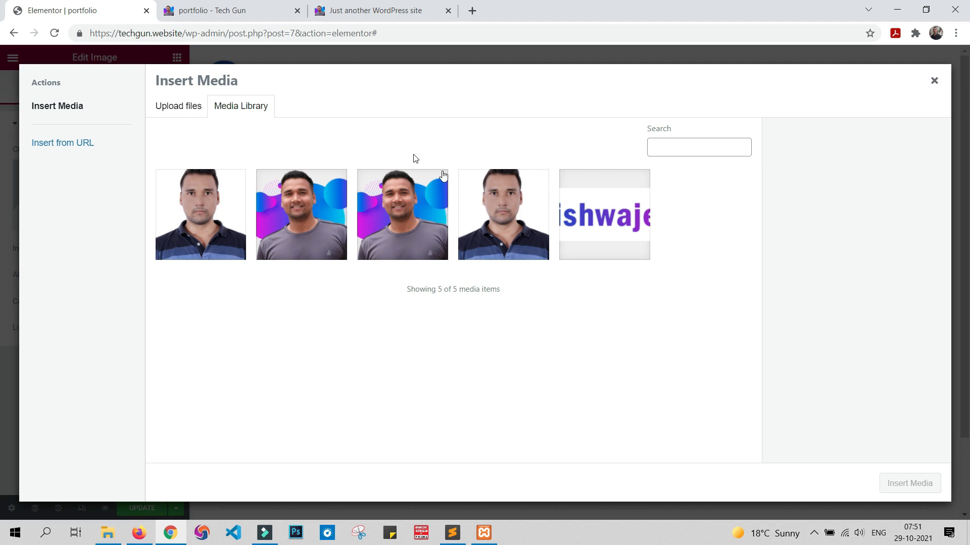
{"action": "left_click", "coordinate": [183, 108]}
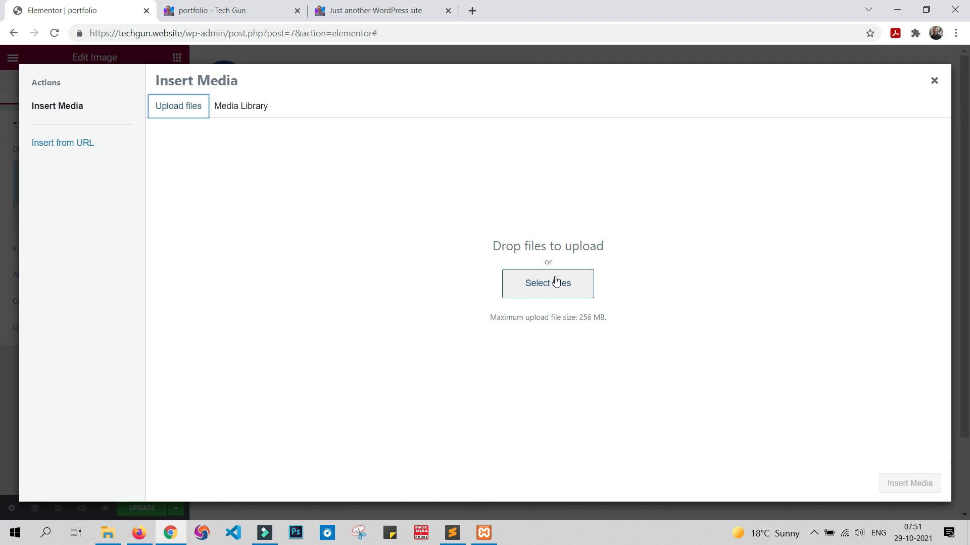
{"action": "left_click", "coordinate": [239, 110]}
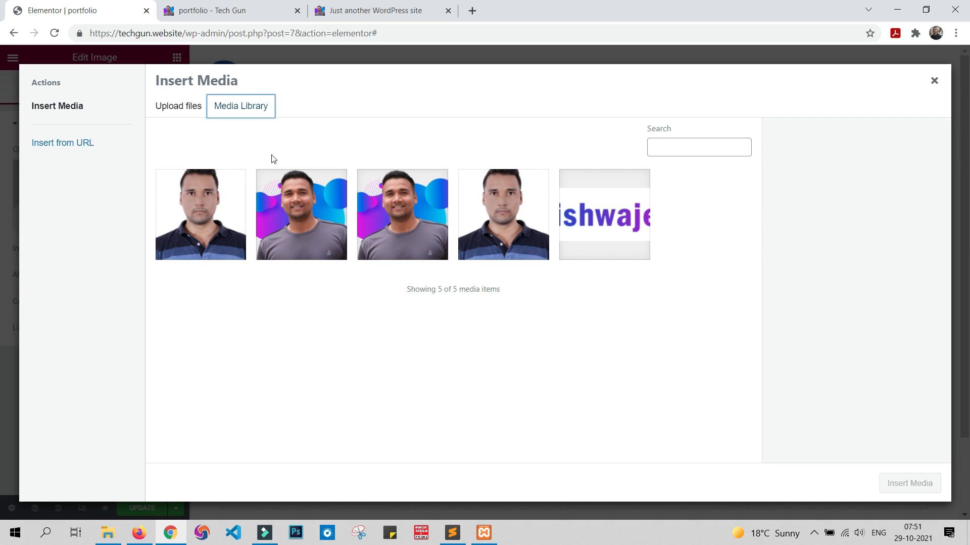
{"action": "left_click", "coordinate": [301, 202]}
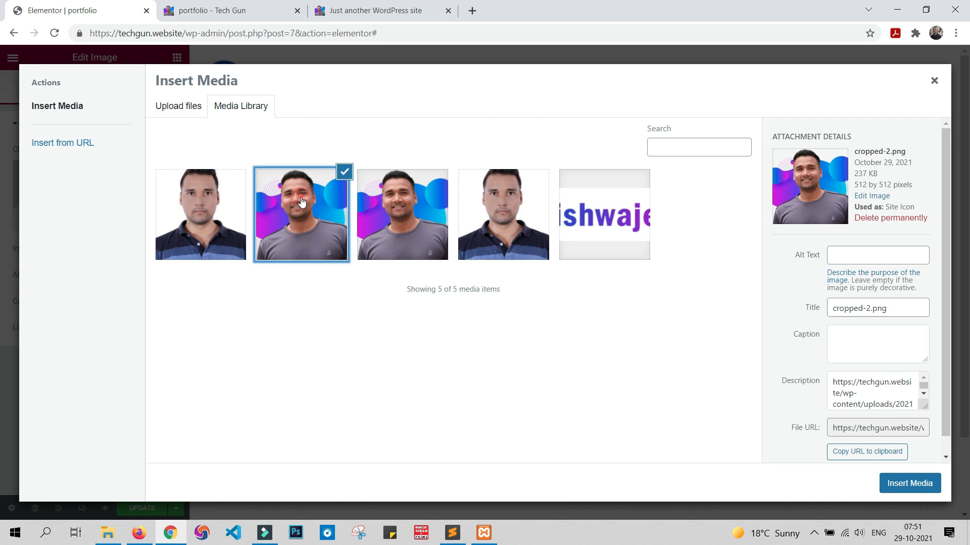
{"action": "left_click", "coordinate": [918, 485]}
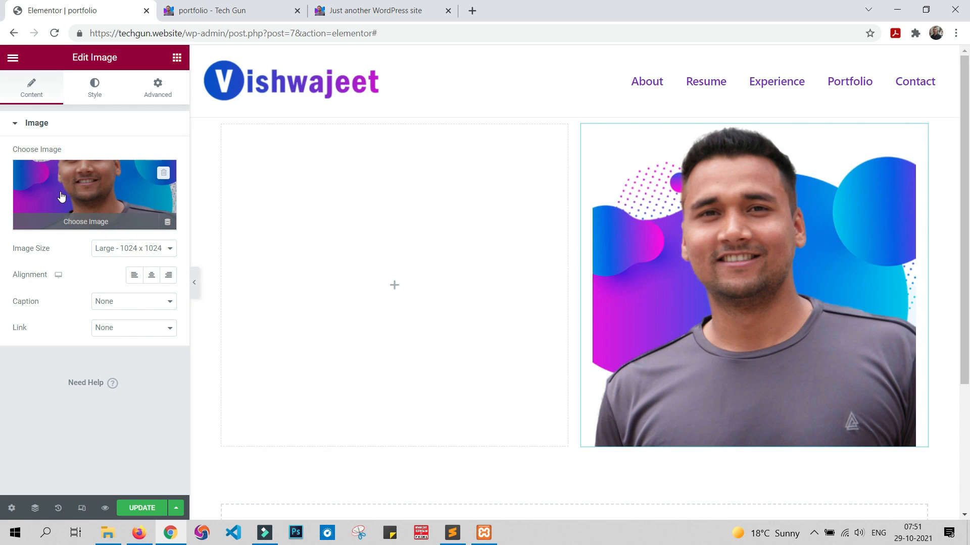
Step: Set the Image widget's picture to the 700 by 500 pixel file 2.png from the media library
{"action": "left_click", "coordinate": [77, 184]}
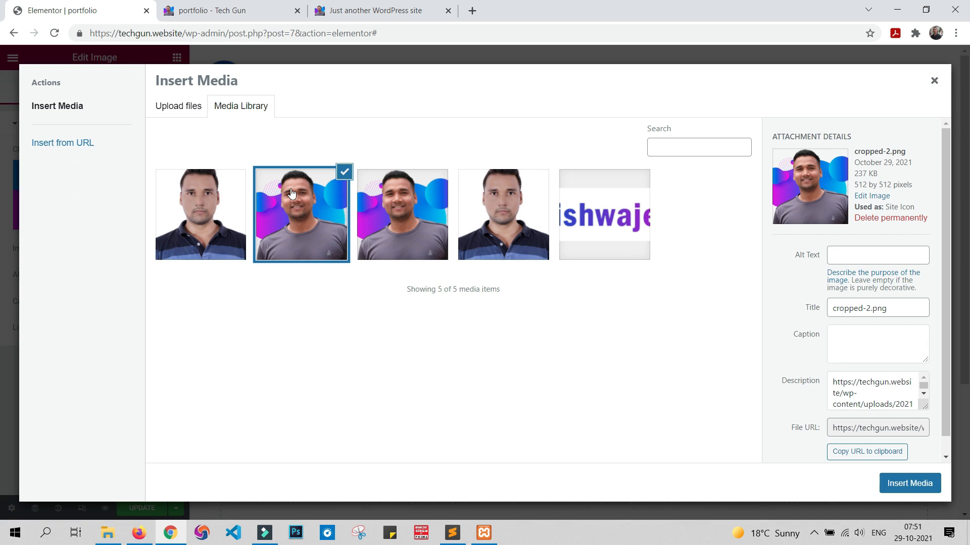
{"action": "left_click", "coordinate": [410, 190]}
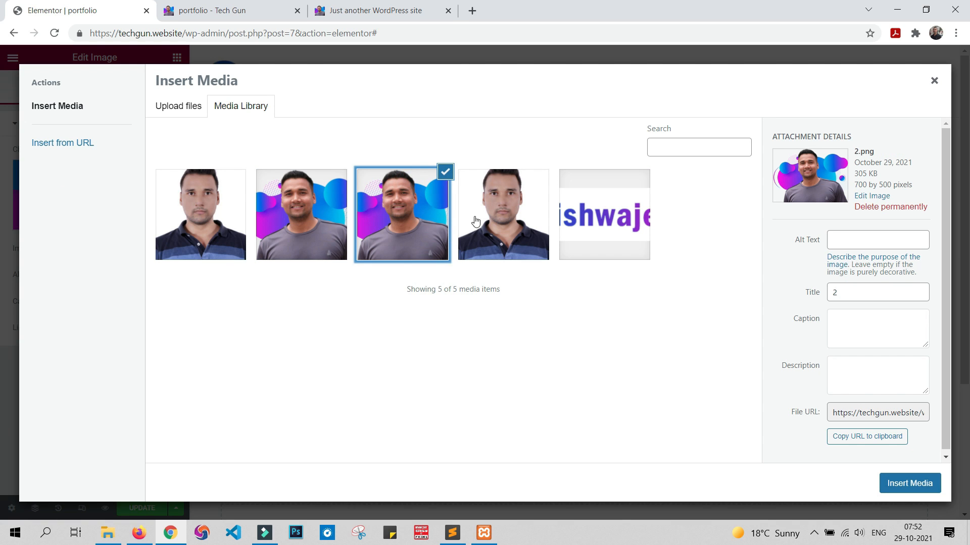
{"action": "left_click", "coordinate": [939, 481]}
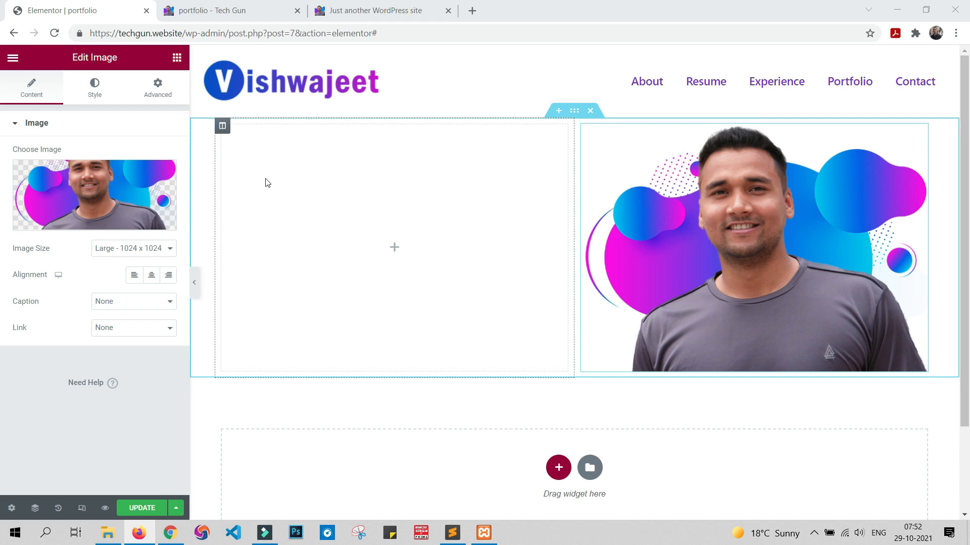
Step: Add a Text Editor widget to the left column and replace its placeholder text with "Hello, I'am" followed by the site owner's first name
{"action": "left_click", "coordinate": [177, 57]}
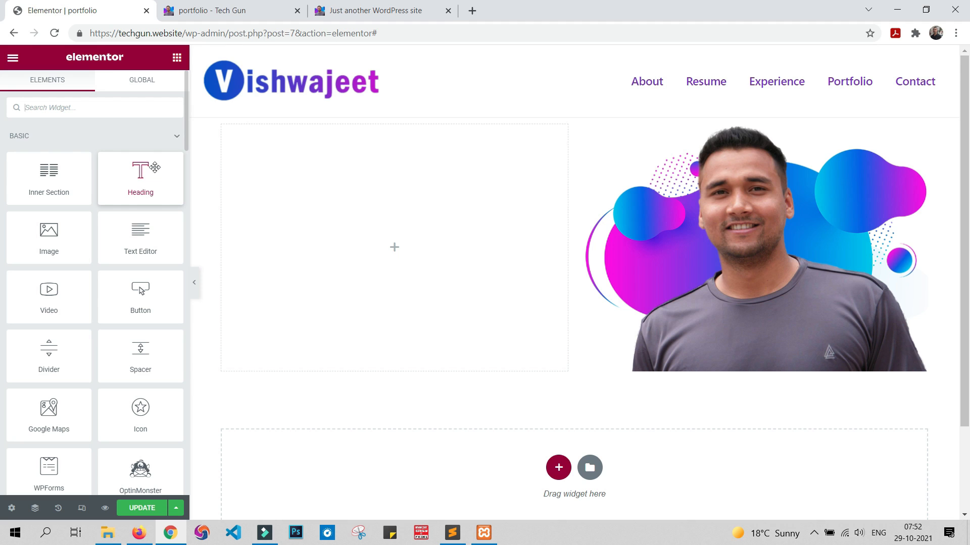
{"action": "left_click_drag", "start_coordinate": [140, 234], "coordinate": [363, 158]}
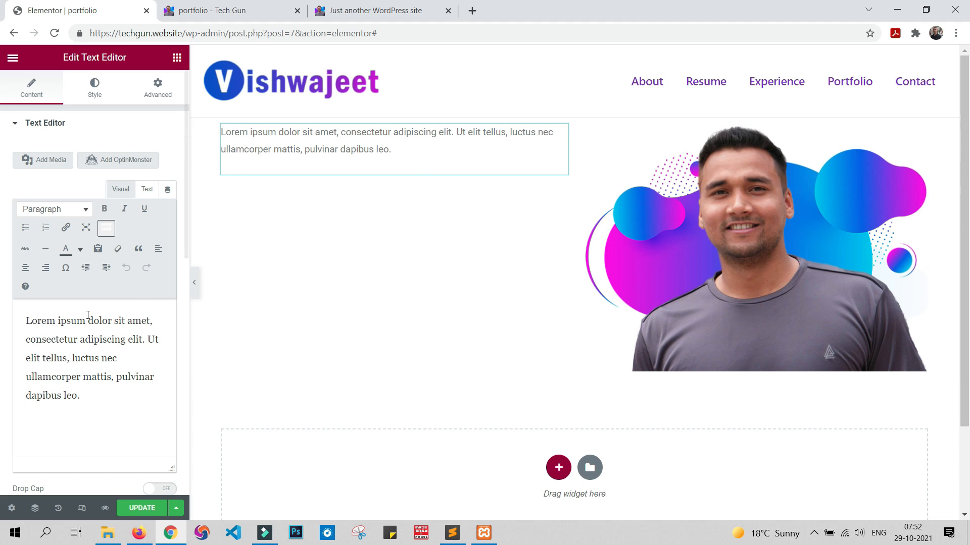
{"action": "left_click_drag", "start_coordinate": [106, 400], "coordinate": [26, 337]}
{"action": "left_click_drag", "start_coordinate": [5, 301], "coordinate": [3, 284]}
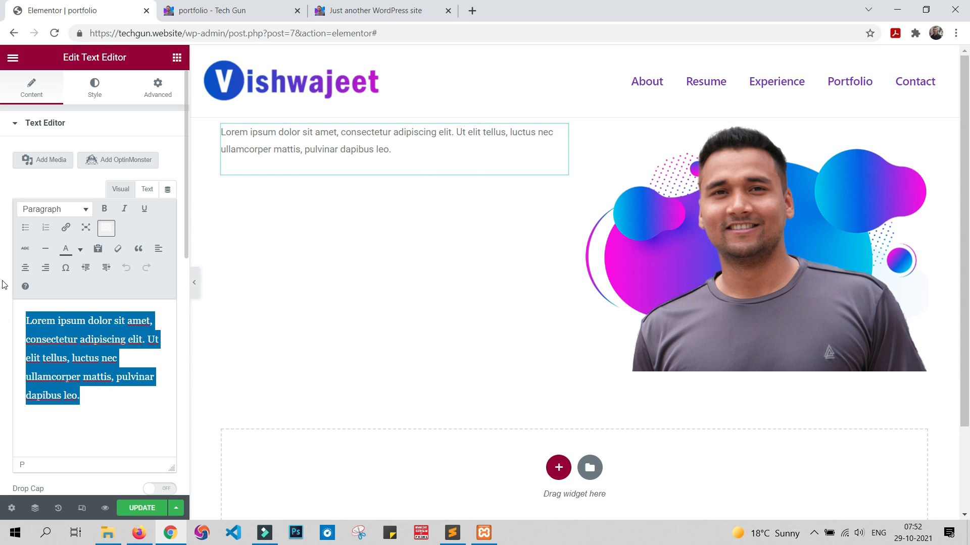
{"action": "key", "text": "BackSpace"}
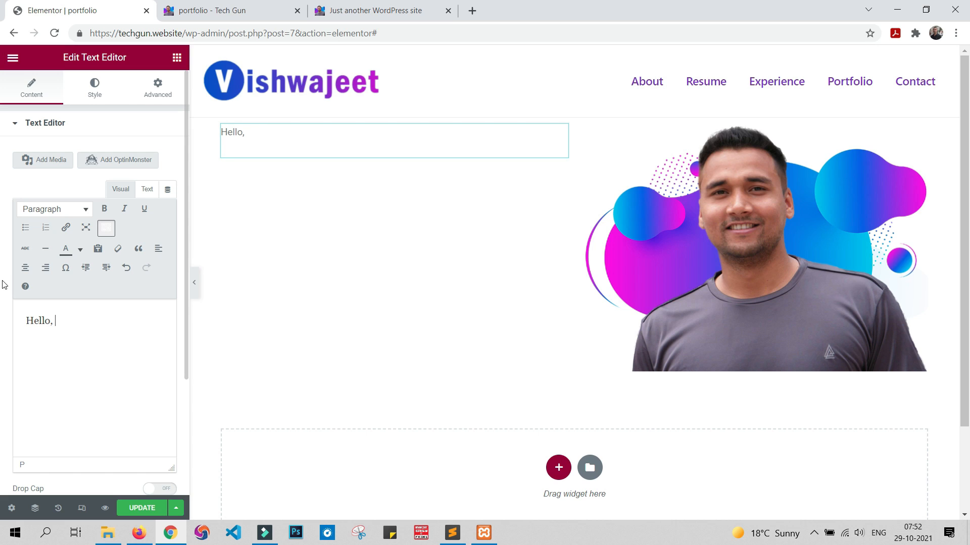
{"action": "type", "text": "am Vishwajeet"}
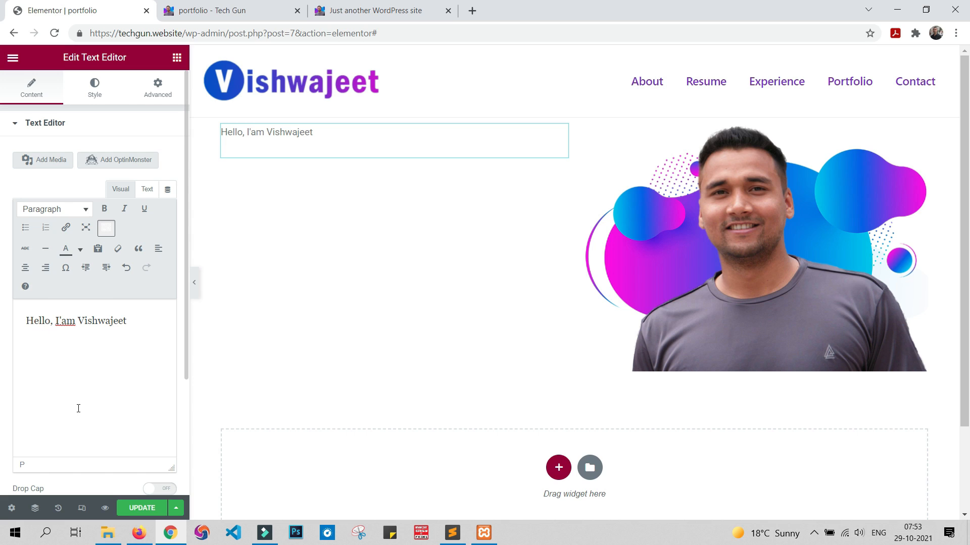
Step: Update the page and reload the live portfolio site to check the new section
{"action": "left_click", "coordinate": [146, 508]}
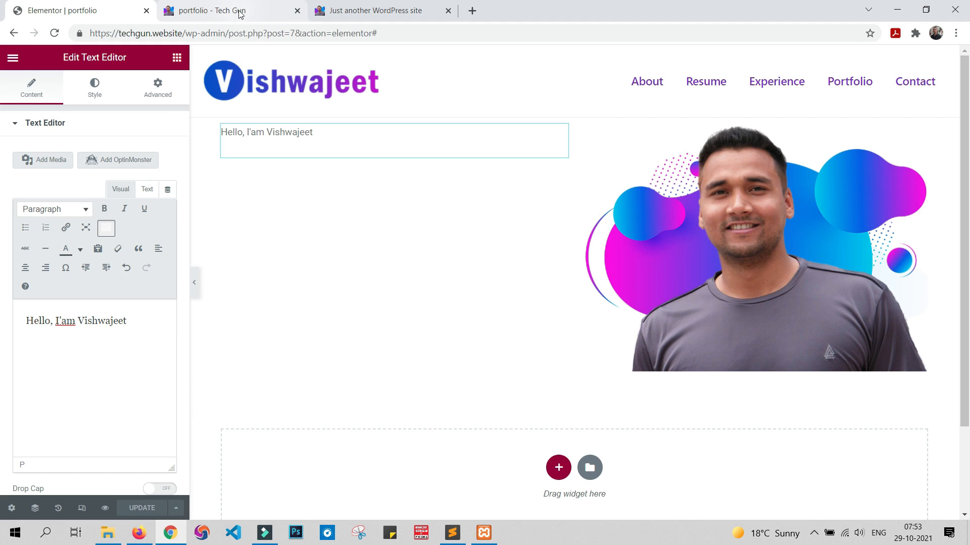
{"action": "left_click", "coordinate": [262, 5]}
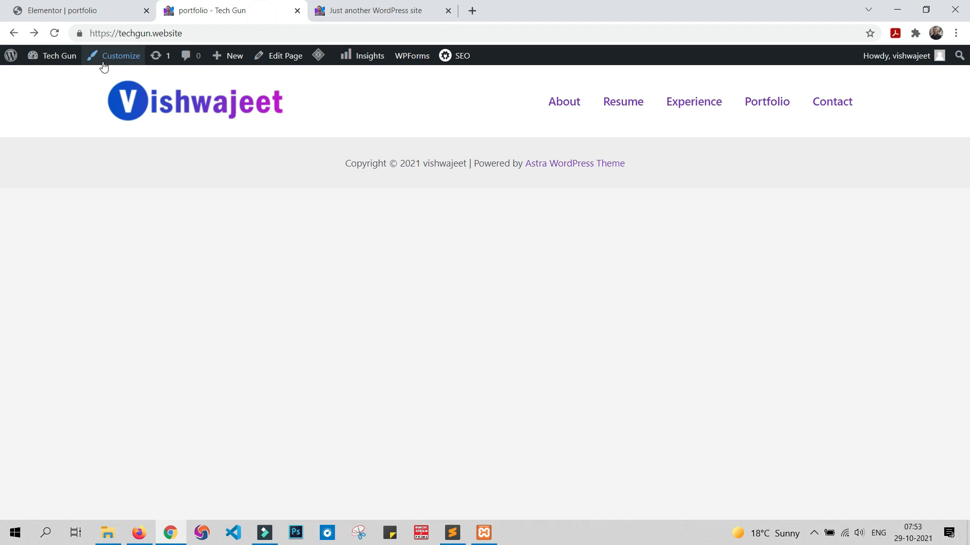
{"action": "left_click", "coordinate": [54, 33]}
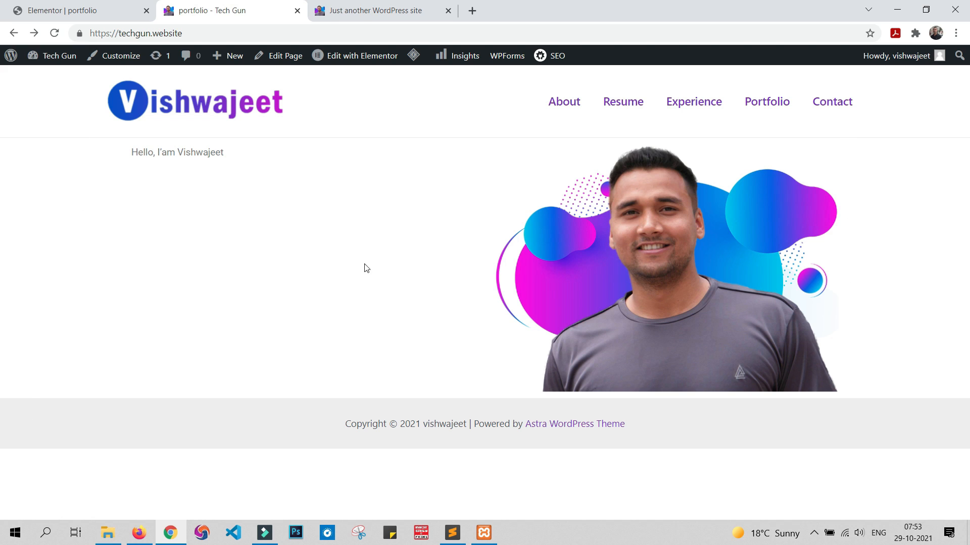
Step: Set the two-column section's content width to Full Width in the page editor
{"action": "left_click", "coordinate": [96, 10]}
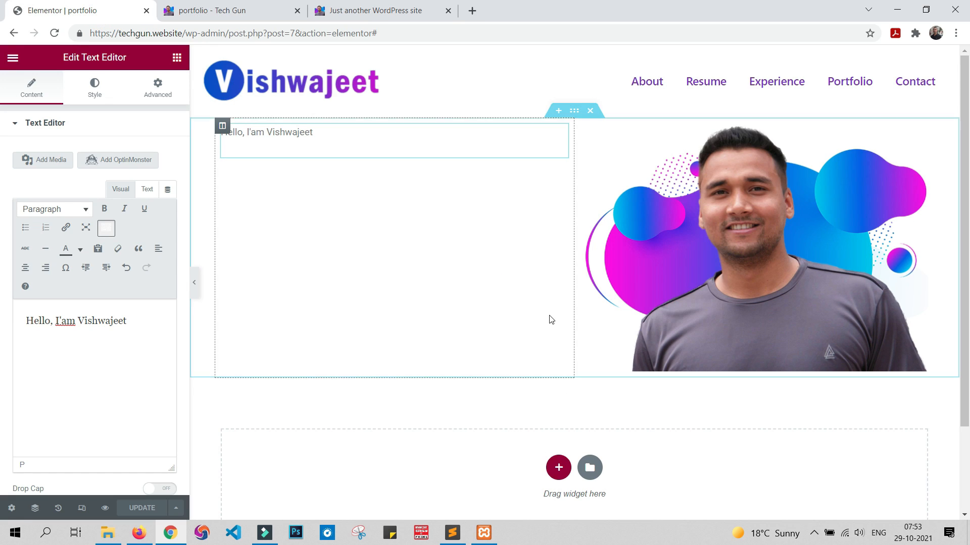
{"action": "left_click", "coordinate": [575, 112]}
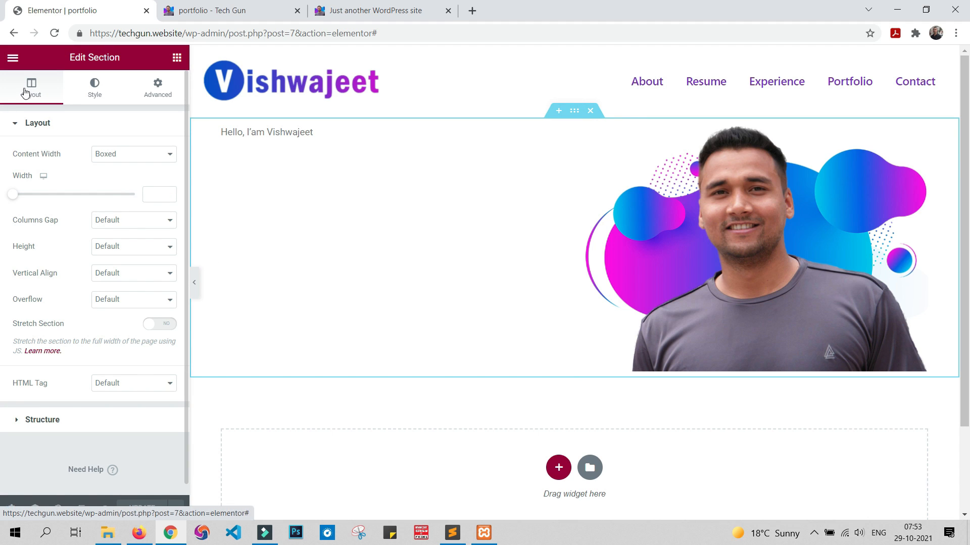
{"action": "left_click", "coordinate": [119, 154]}
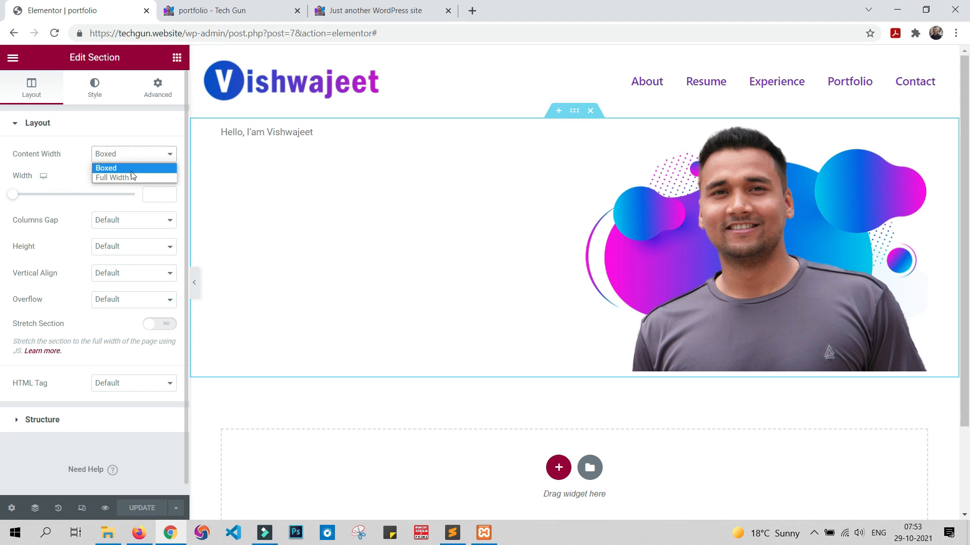
{"action": "left_click", "coordinate": [132, 177]}
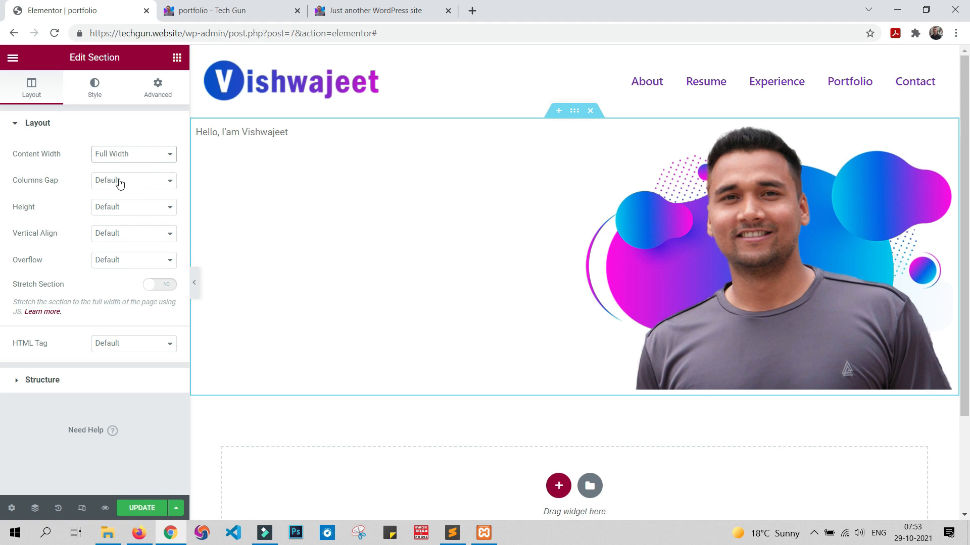
Step: Set the two-column section's columns gap to No Gap and check the updated page on the live portfolio site
{"action": "left_click", "coordinate": [119, 181]}
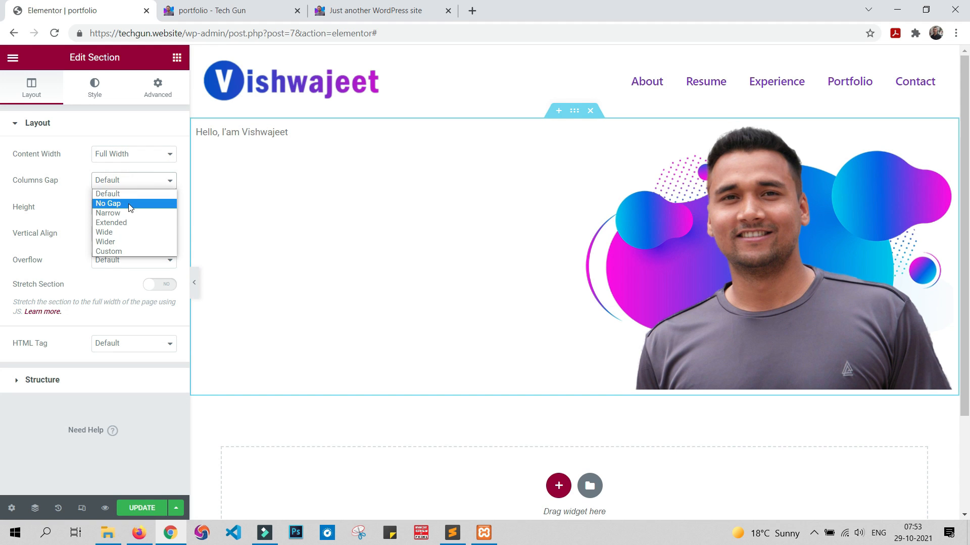
{"action": "left_click", "coordinate": [130, 207]}
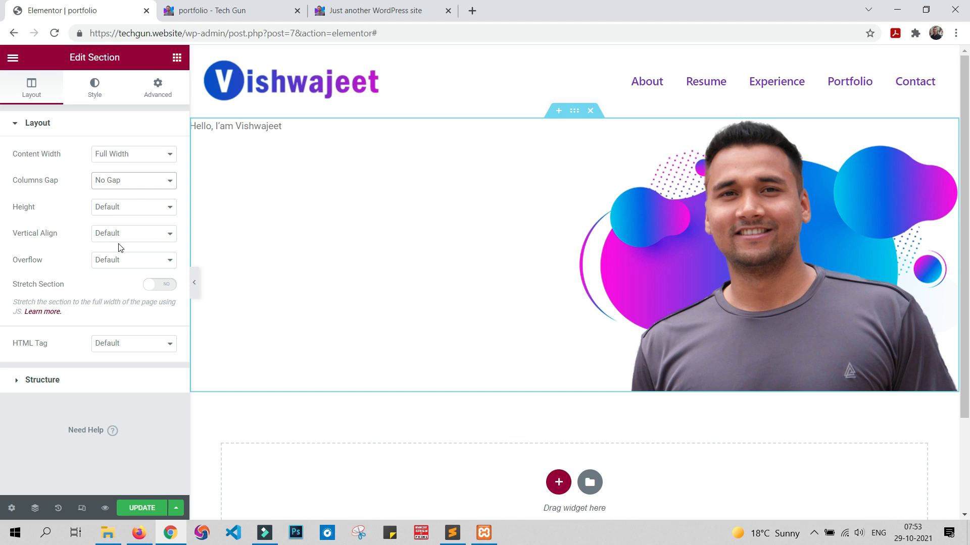
{"action": "left_click", "coordinate": [145, 510]}
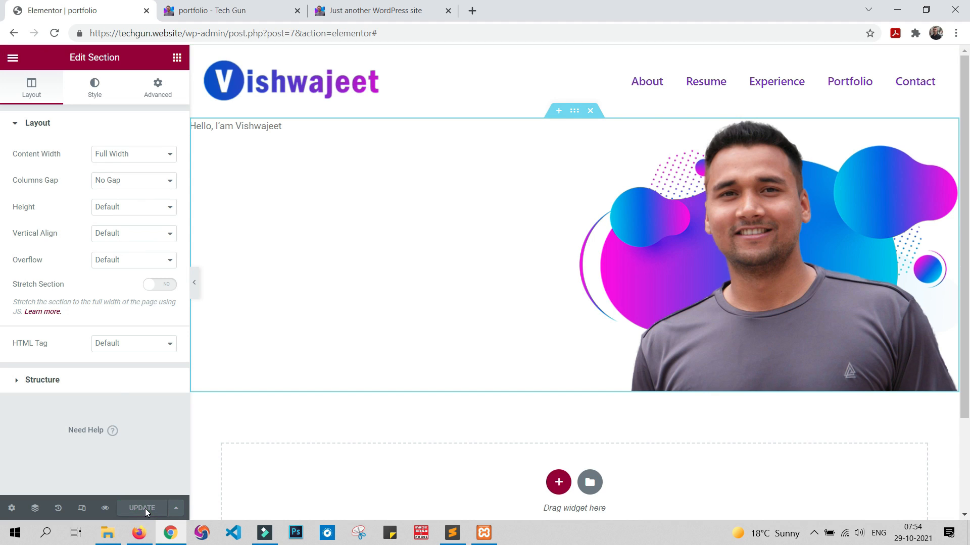
{"action": "left_click", "coordinate": [227, 11]}
{"action": "left_click", "coordinate": [55, 33]}
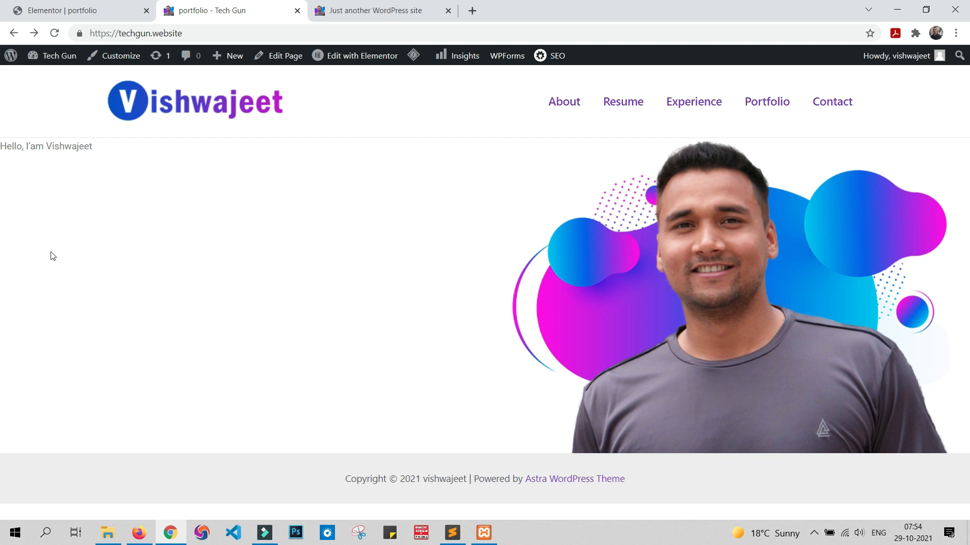
Step: Make the entire greeting line in the page editor's Text Editor widget bold
{"action": "left_click", "coordinate": [77, 9]}
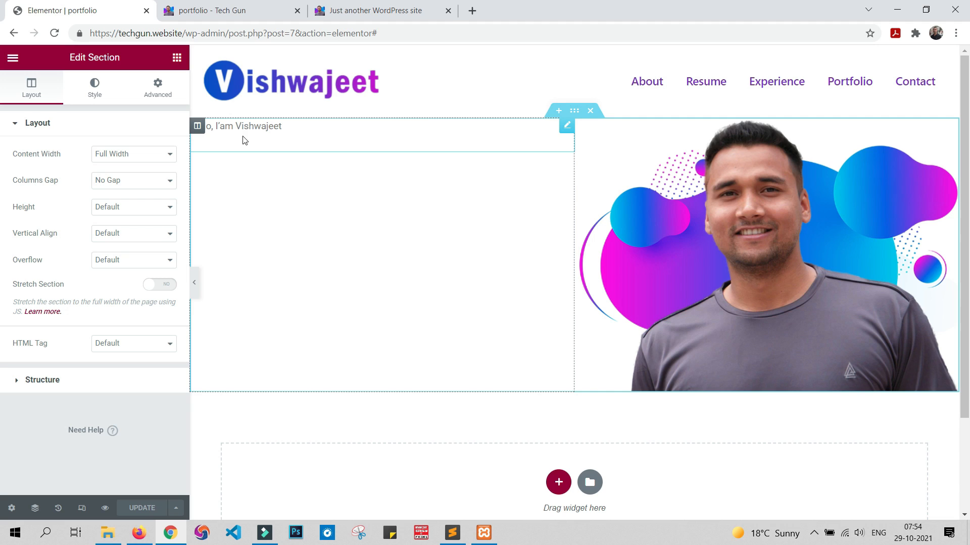
{"action": "left_click", "coordinate": [301, 131]}
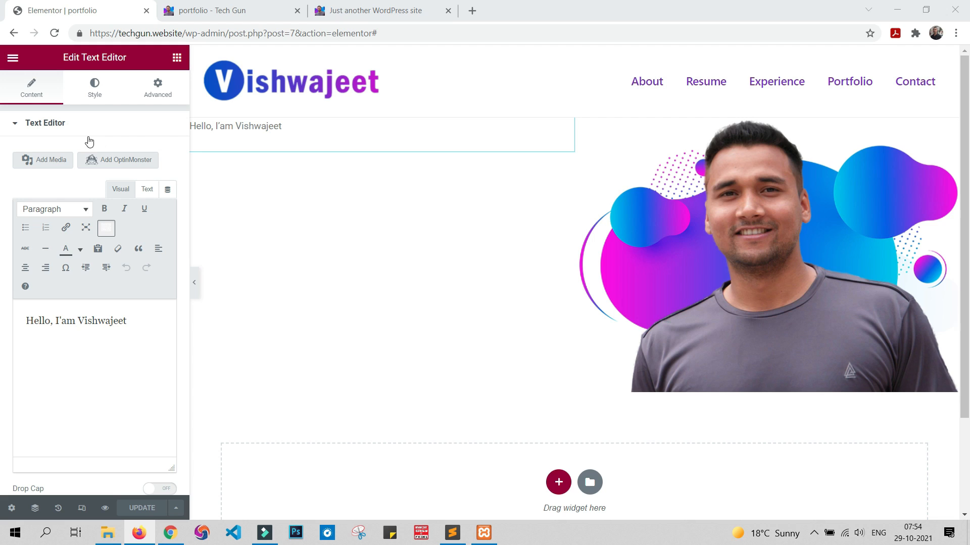
{"action": "triple_click", "coordinate": [131, 321]}
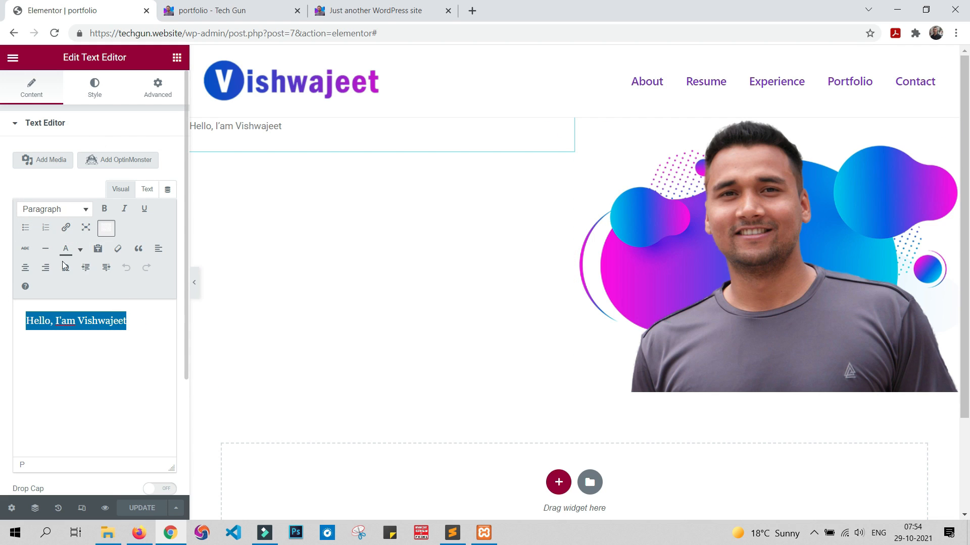
{"action": "left_click", "coordinate": [104, 209]}
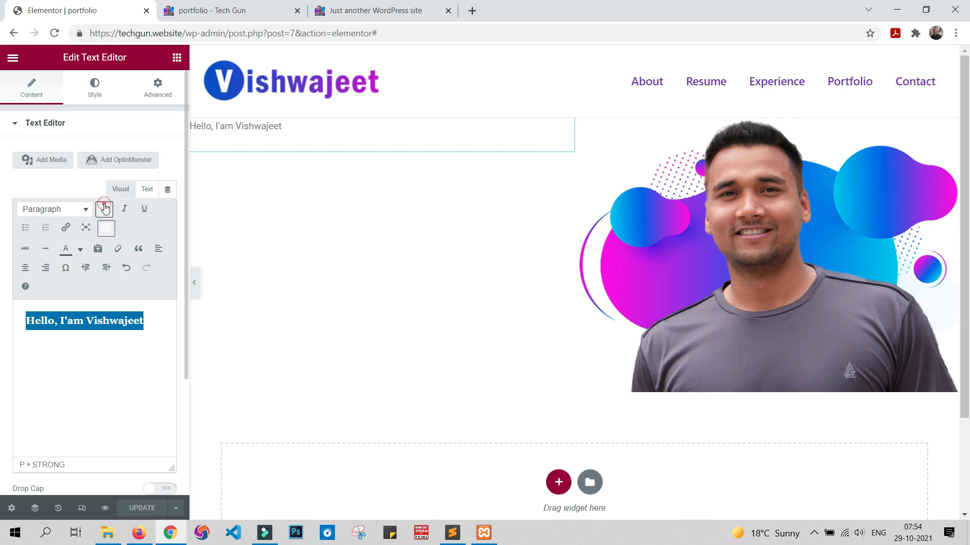
{"action": "left_click", "coordinate": [167, 329]}
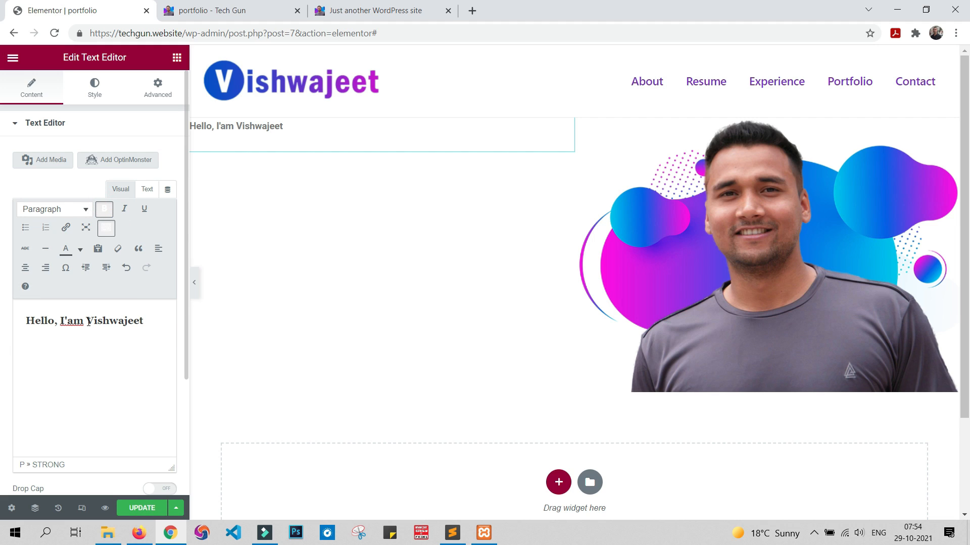
Step: Try to apply a pasted custom text color to the first name in the greeting
{"action": "left_click_drag", "start_coordinate": [88, 316], "coordinate": [145, 323]}
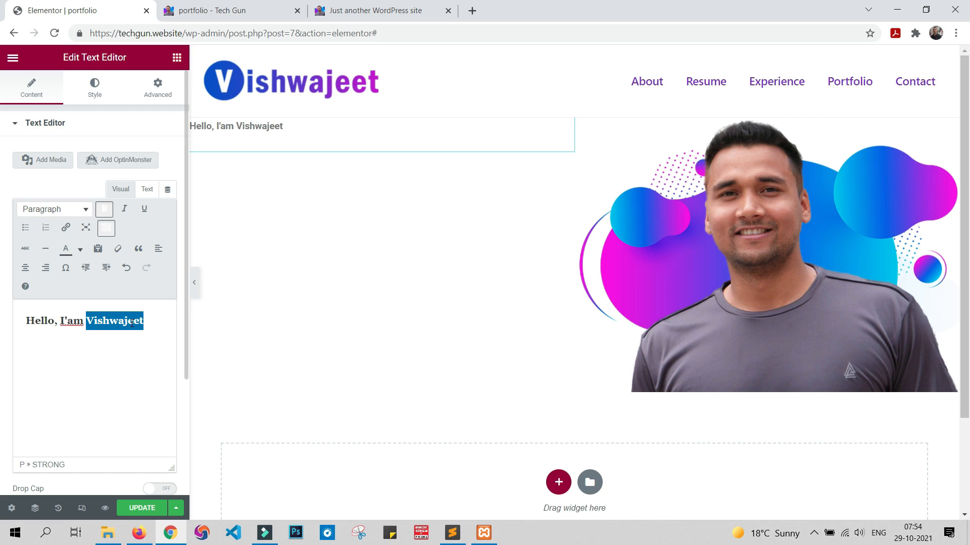
{"action": "left_click", "coordinate": [80, 253]}
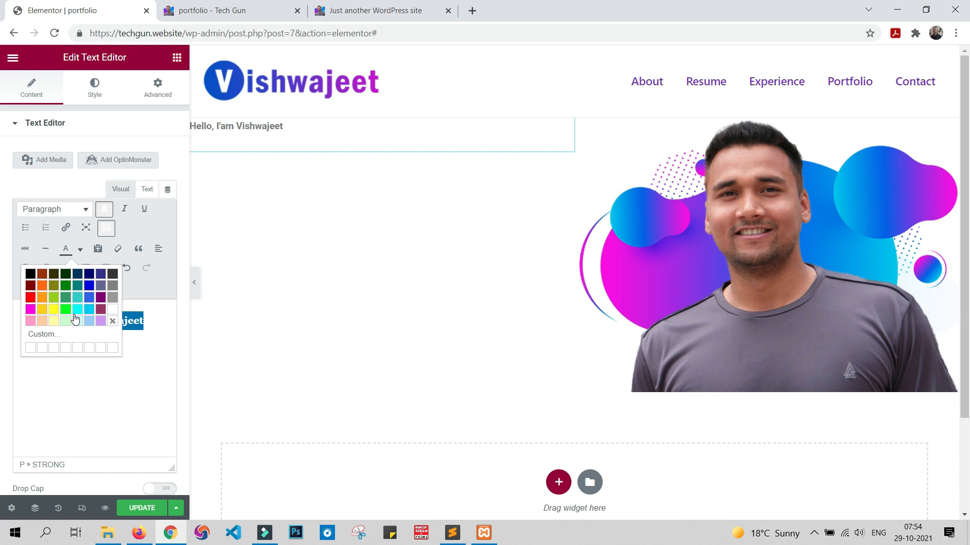
{"action": "left_click", "coordinate": [31, 348]}
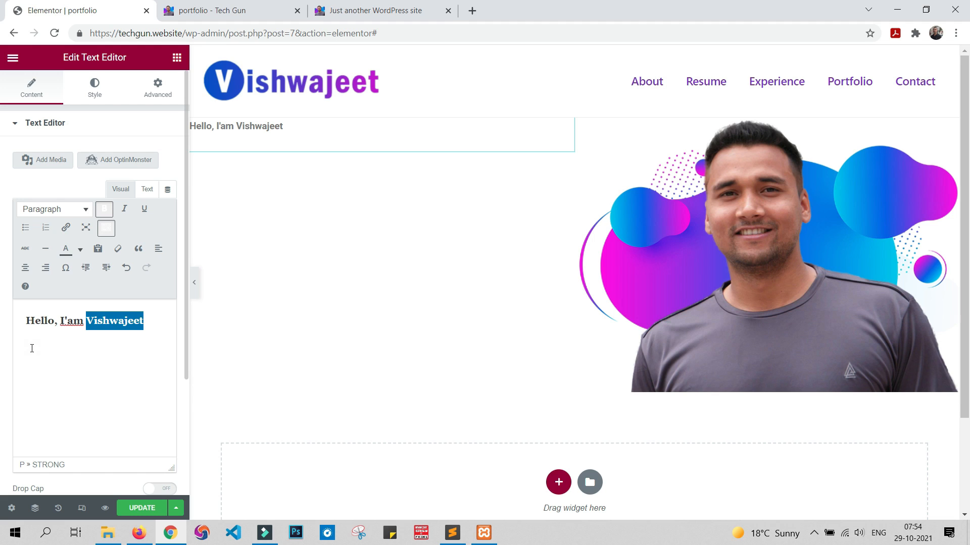
{"action": "left_click", "coordinate": [80, 250]}
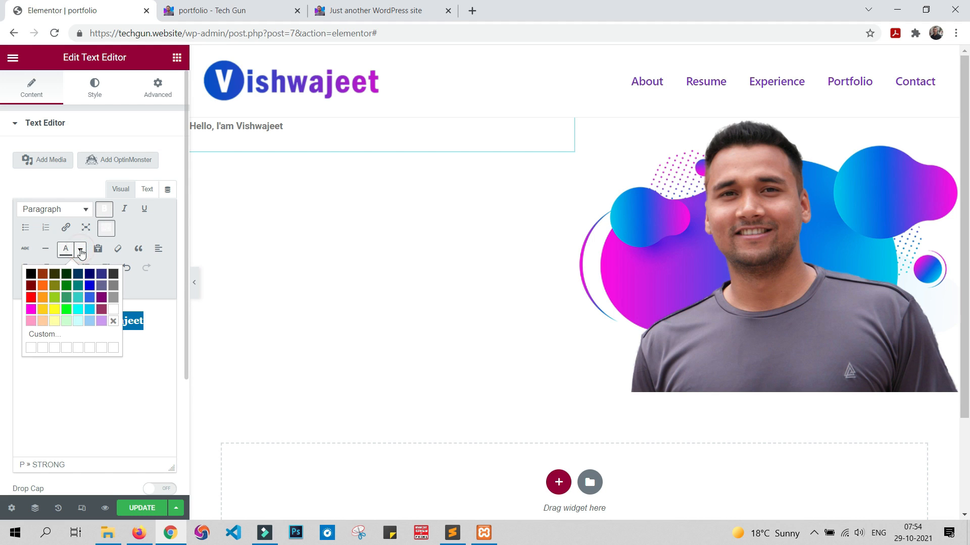
{"action": "left_click", "coordinate": [45, 335]}
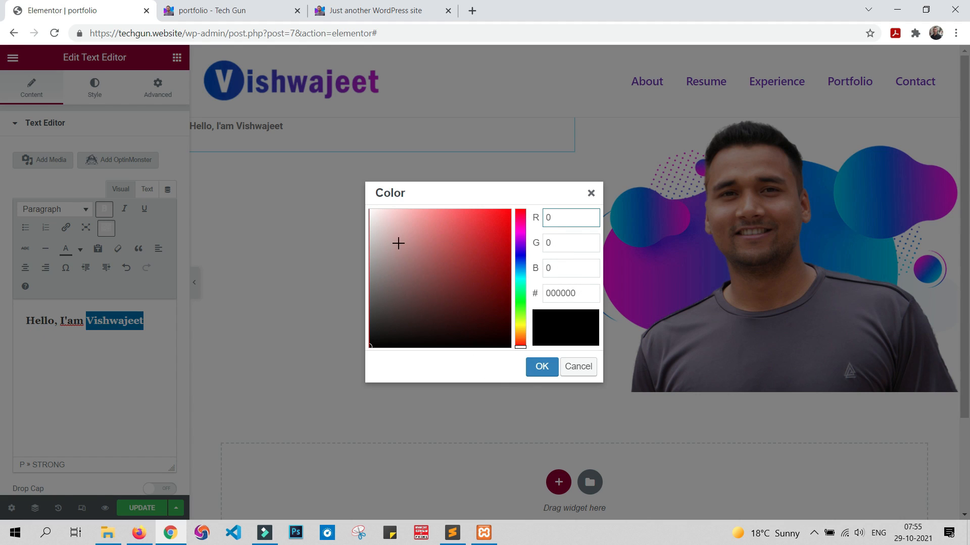
{"action": "double_click", "coordinate": [582, 292]}
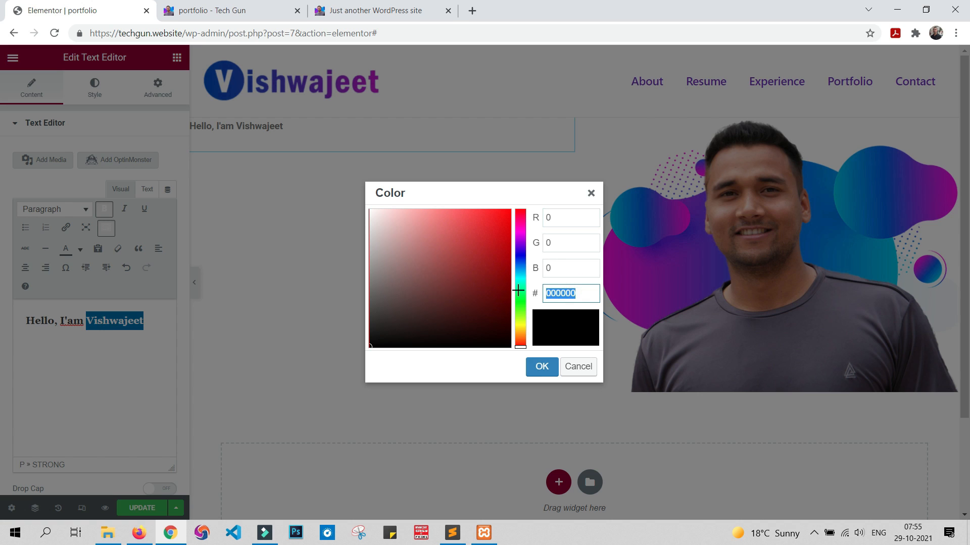
{"action": "type", "text": "#7a32d9"}
{"action": "left_click", "coordinate": [541, 366]}
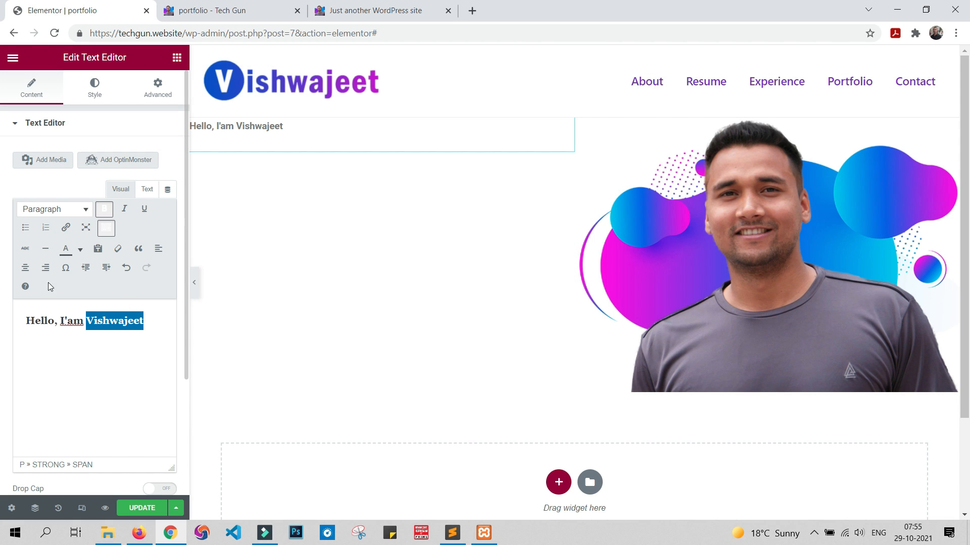
{"action": "left_click", "coordinate": [146, 328]}
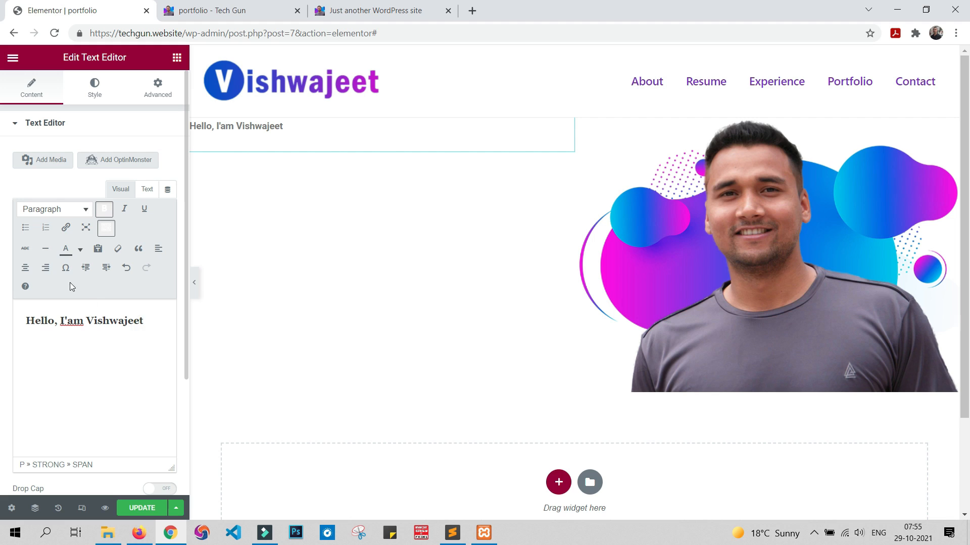
{"action": "left_click", "coordinate": [79, 251]}
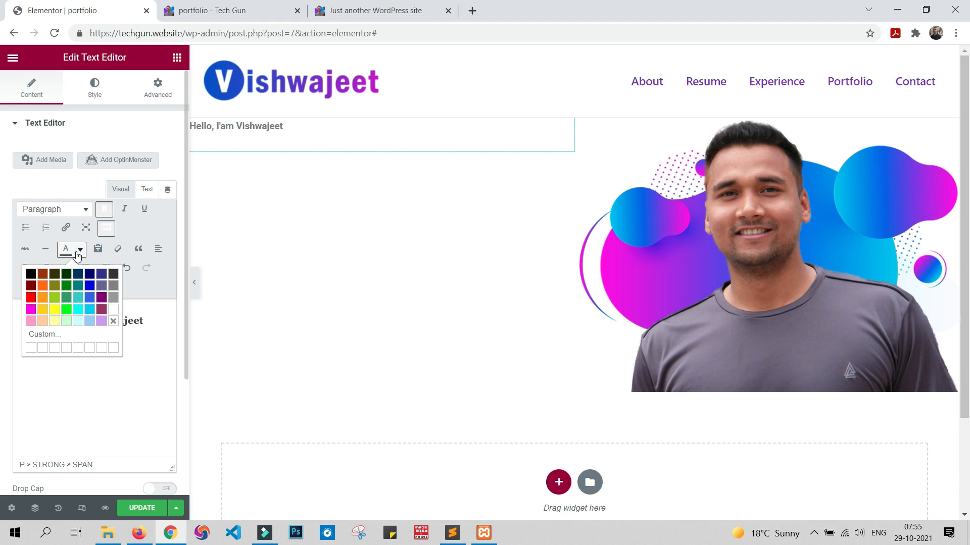
{"action": "left_click", "coordinate": [161, 335]}
Step: Set the text color of the first name in the greeting to the custom hex value #7a32d9
{"action": "double_click", "coordinate": [89, 319]}
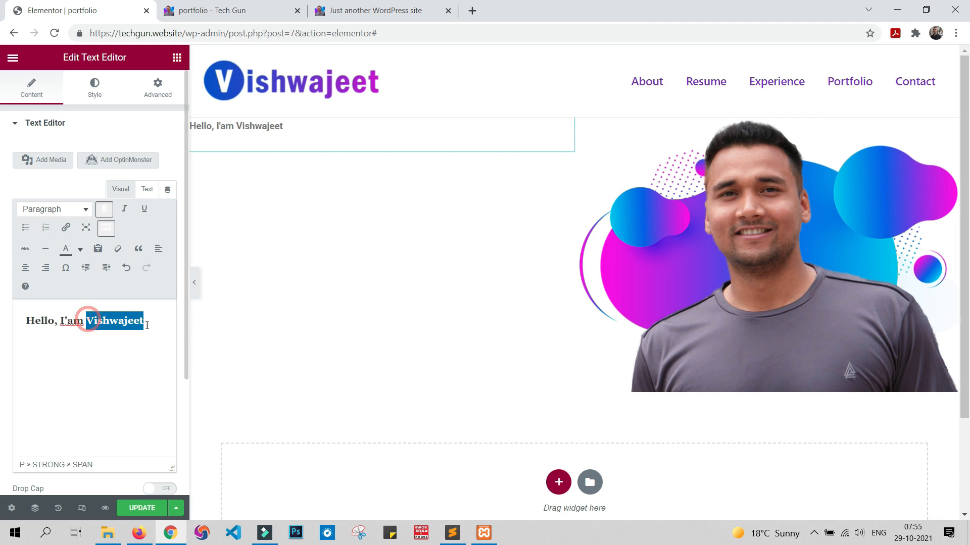
{"action": "left_click", "coordinate": [81, 251]}
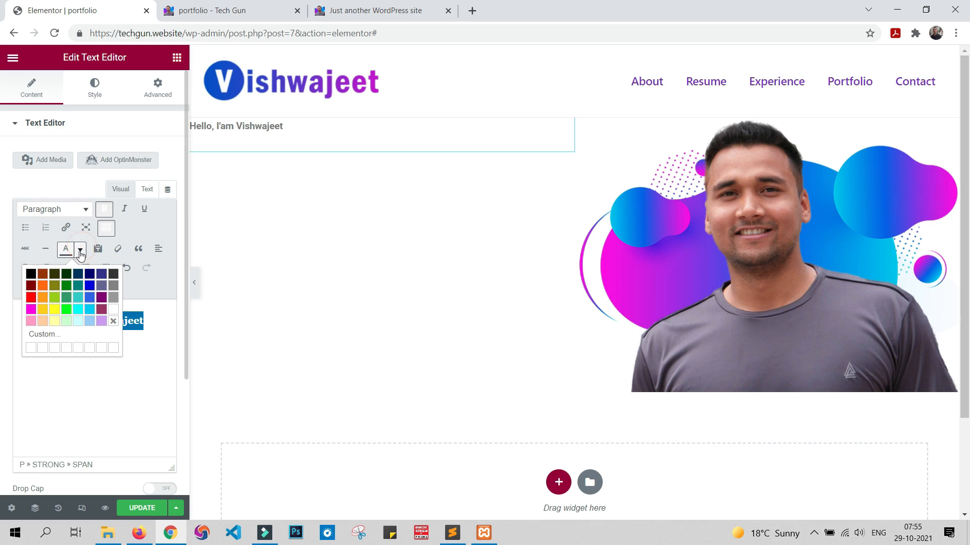
{"action": "left_click", "coordinate": [45, 340]}
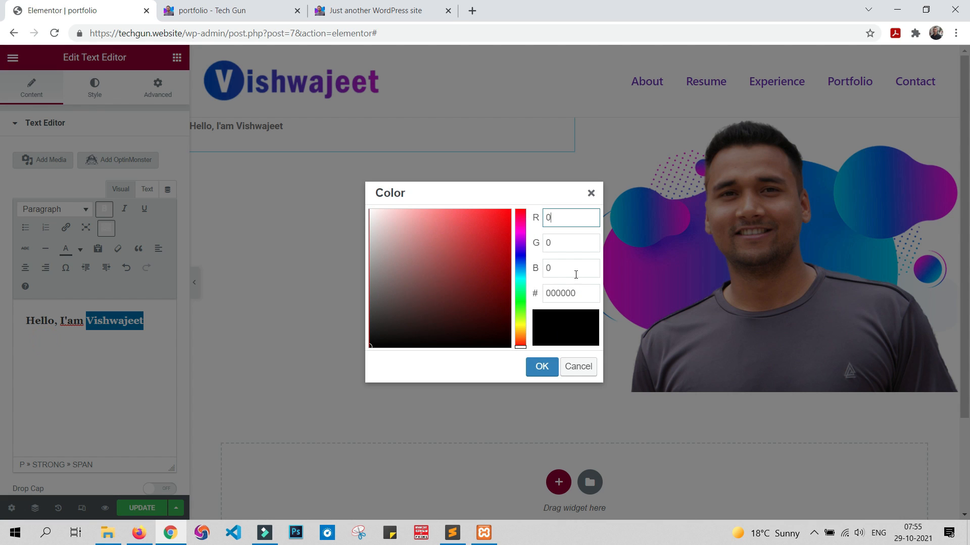
{"action": "left_click", "coordinate": [590, 288]}
{"action": "type", "text": "#7a32d9"}
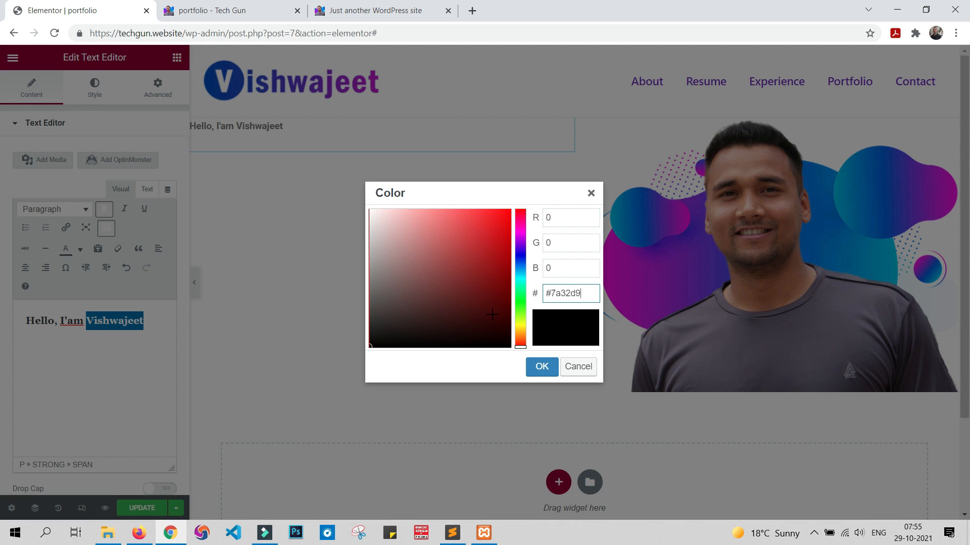
{"action": "left_click", "coordinate": [489, 365]}
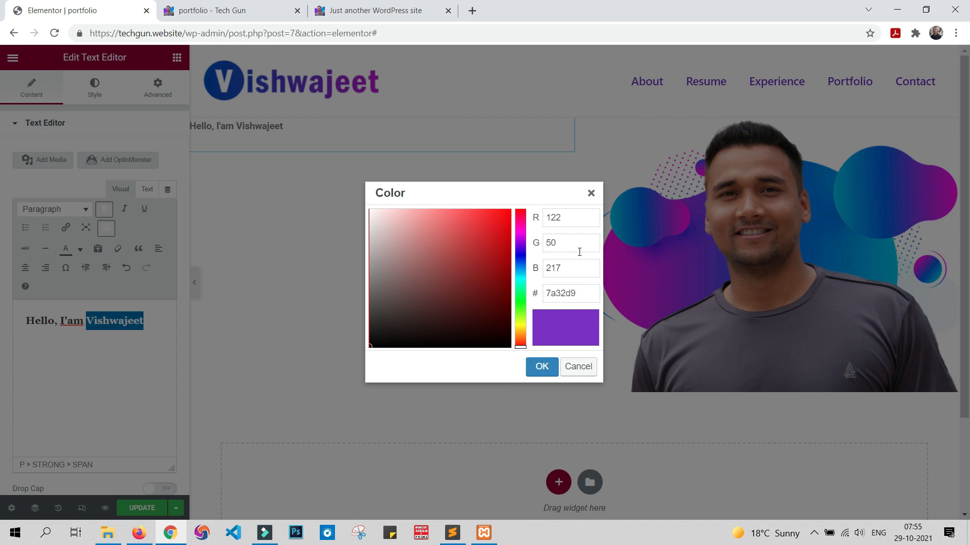
{"action": "left_click", "coordinate": [472, 368]}
{"action": "left_click", "coordinate": [541, 364]}
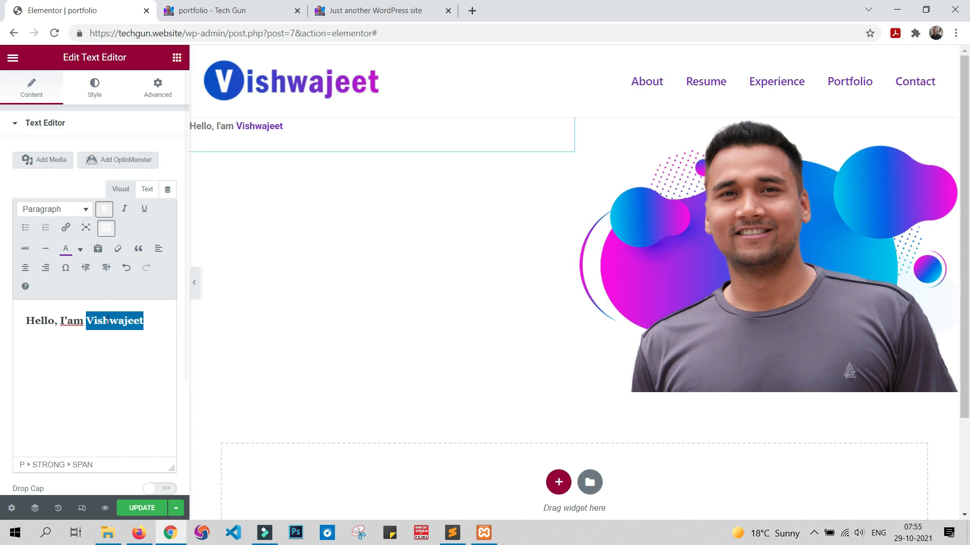
{"action": "left_click", "coordinate": [155, 325]}
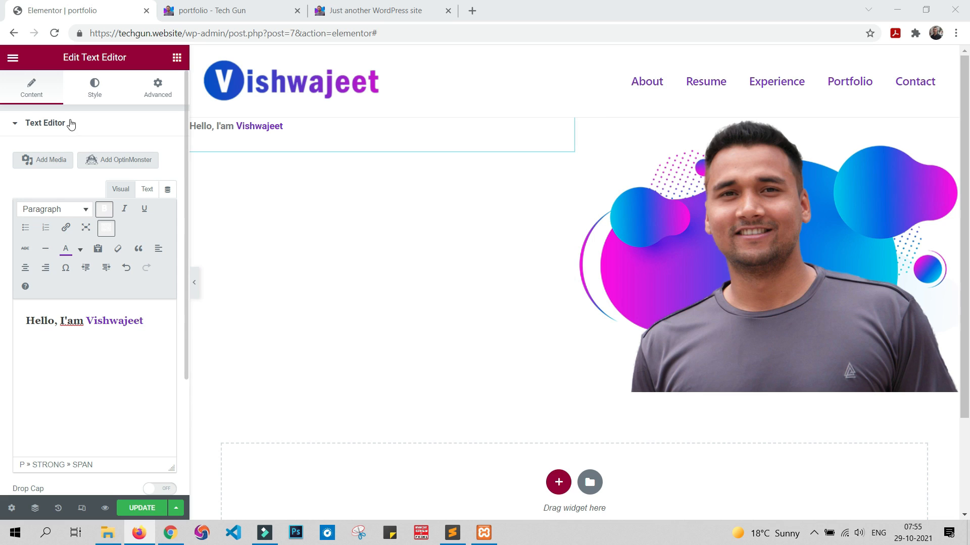
Step: Set the greeting text's typography family to RocknRoll One
{"action": "left_click", "coordinate": [99, 89]}
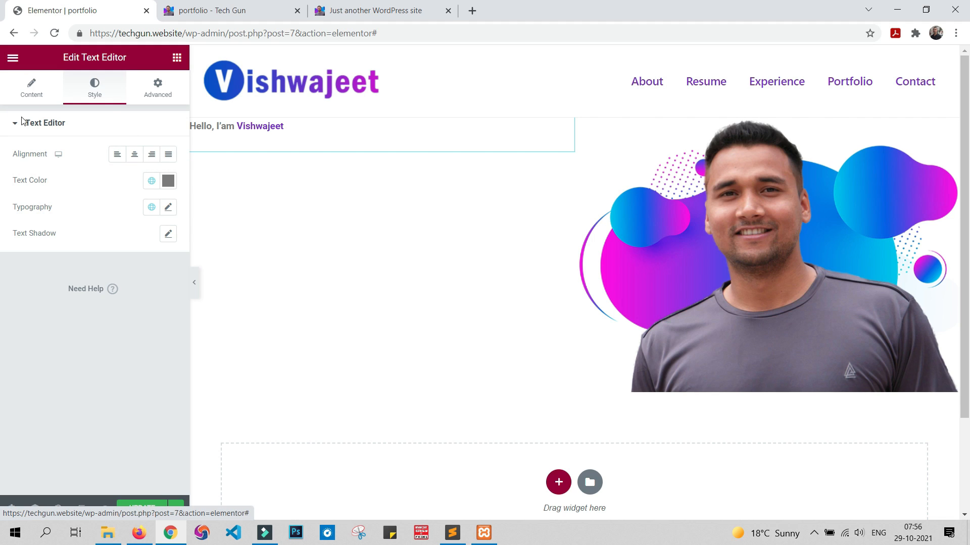
{"action": "left_click", "coordinate": [168, 209]}
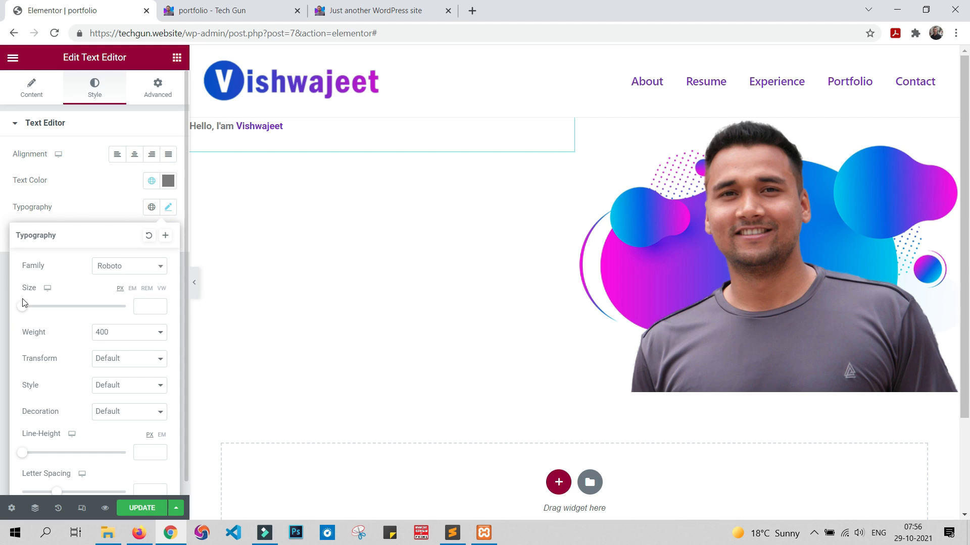
{"action": "left_click", "coordinate": [135, 267]}
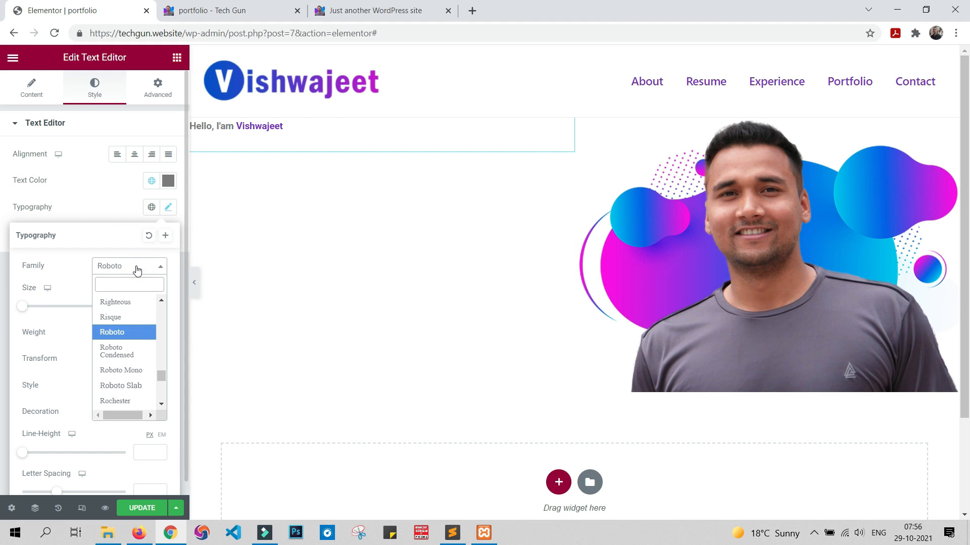
{"action": "scroll", "coordinate": [132, 323], "scroll_direction": "down", "scroll_amount": 2}
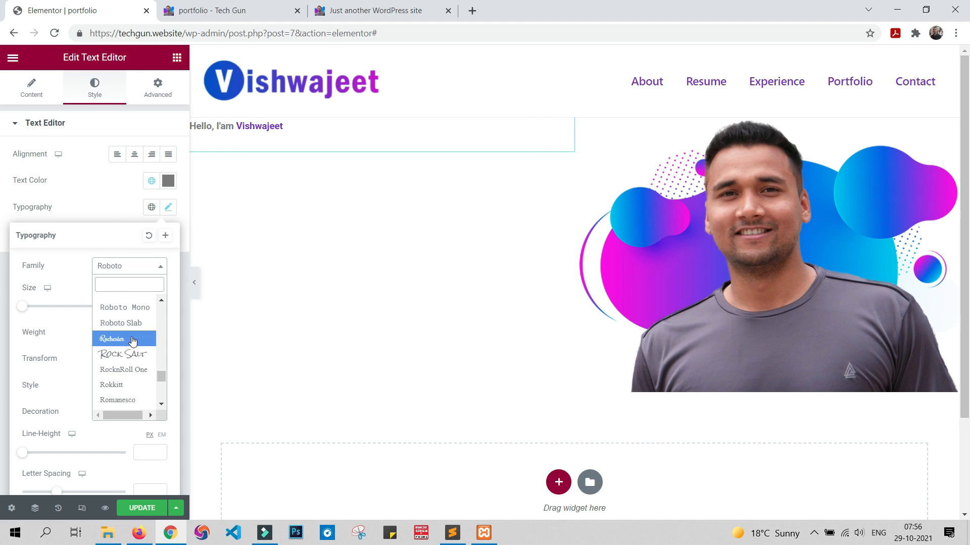
{"action": "left_click", "coordinate": [137, 378]}
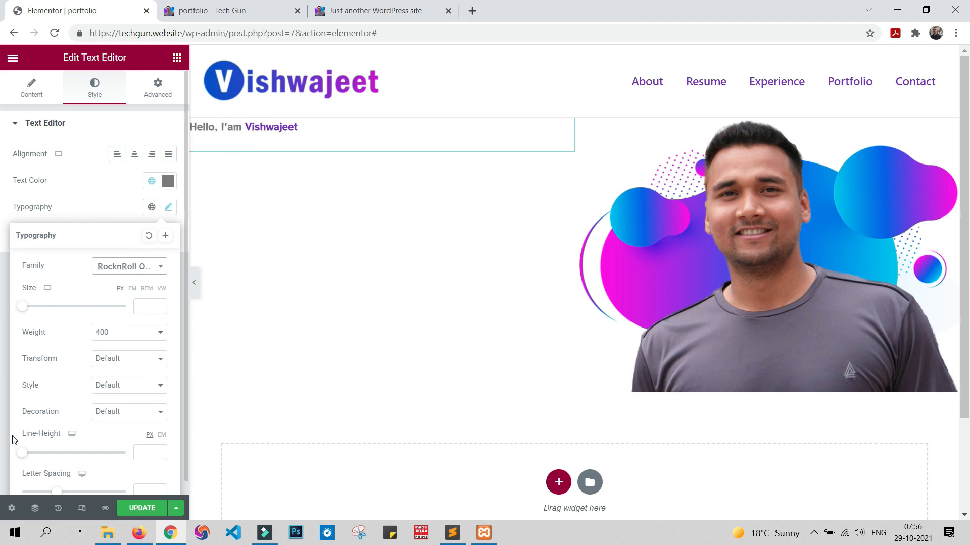
Step: Set the greeting text's font size to 52 px
{"action": "left_click", "coordinate": [142, 306]}
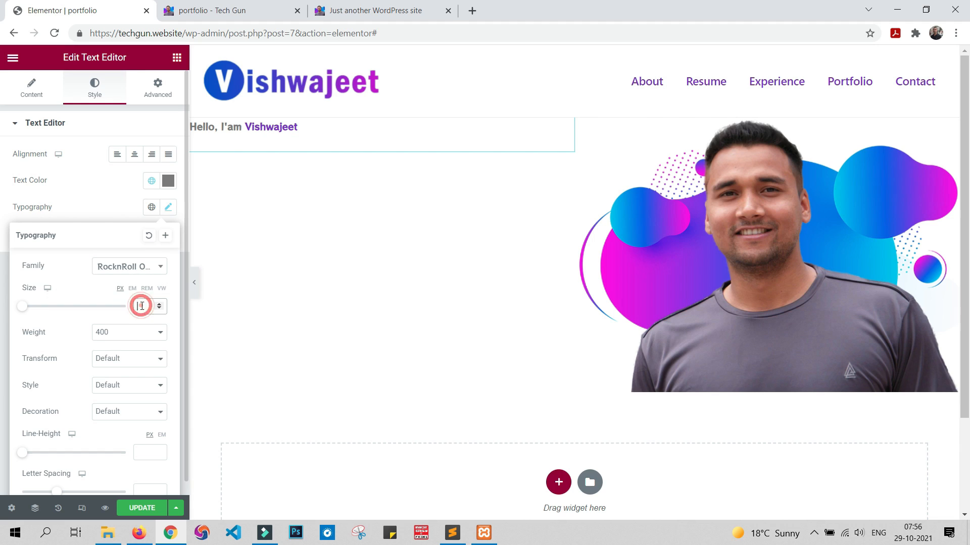
{"action": "type", "text": "50"}
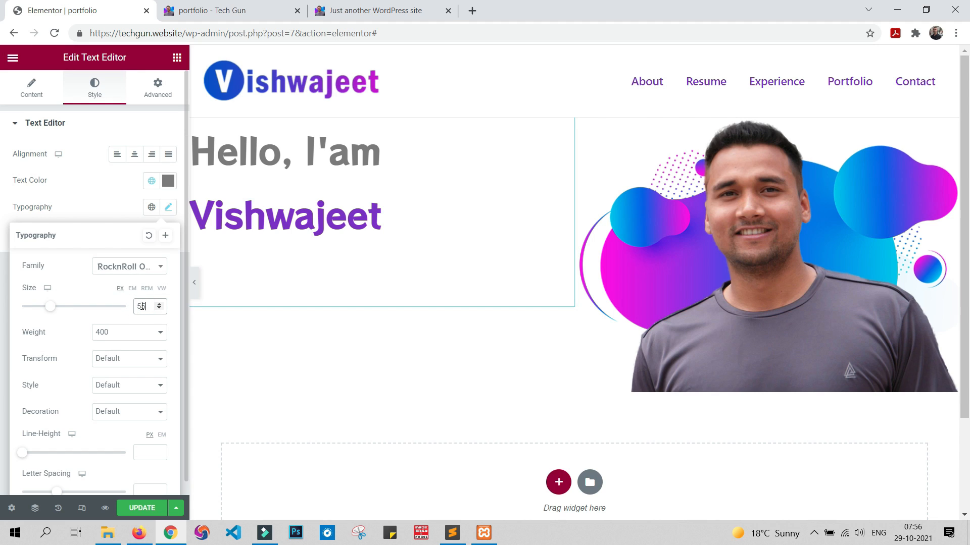
{"action": "key", "text": "Up"}
{"action": "key", "text": "Up"}
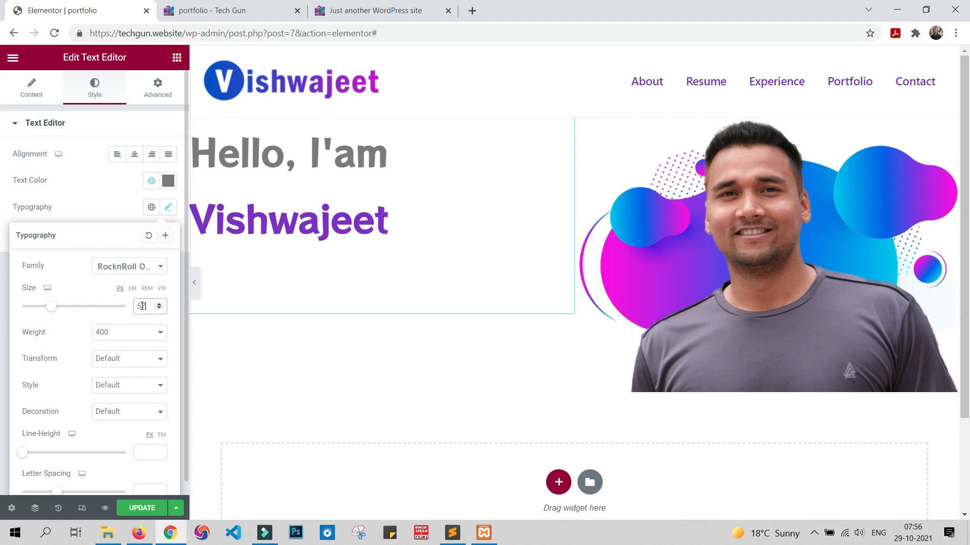
Step: Update the page and reload the live portfolio site to check the restyled greeting
{"action": "left_click", "coordinate": [144, 509]}
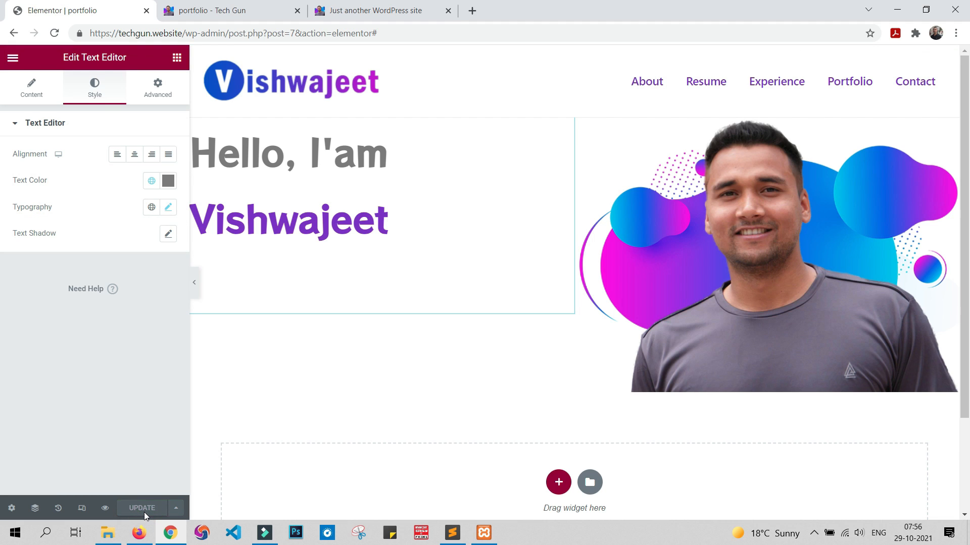
{"action": "left_click", "coordinate": [211, 7]}
{"action": "left_click", "coordinate": [54, 33]}
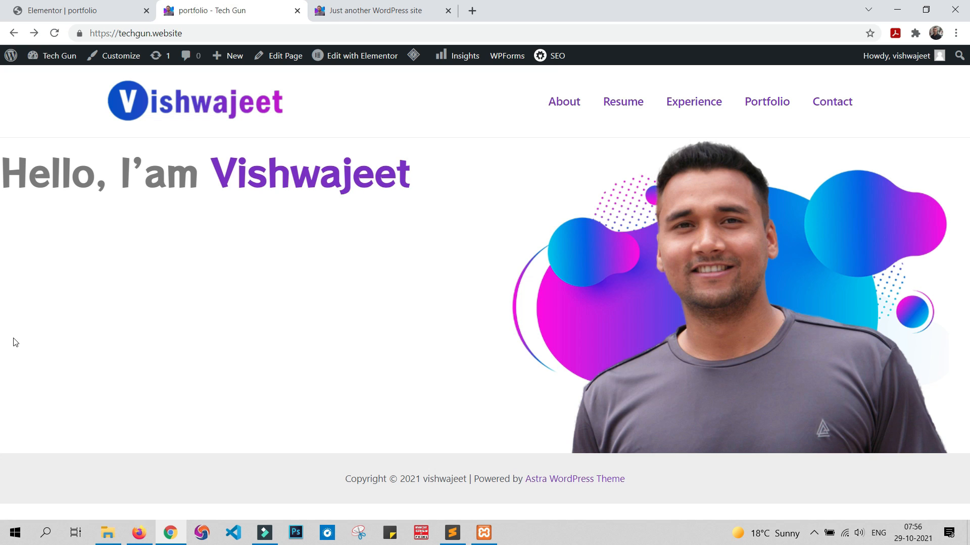
Step: Compare the greeting text's placement on the live portfolio site with the sample site's hero section
{"action": "key", "text": "alt+Tab"}
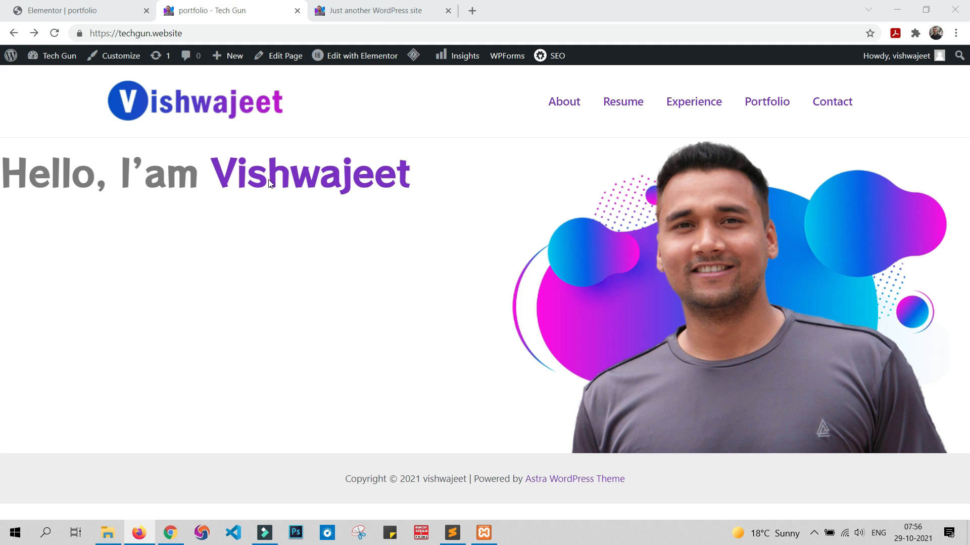
{"action": "left_click", "coordinate": [379, 11]}
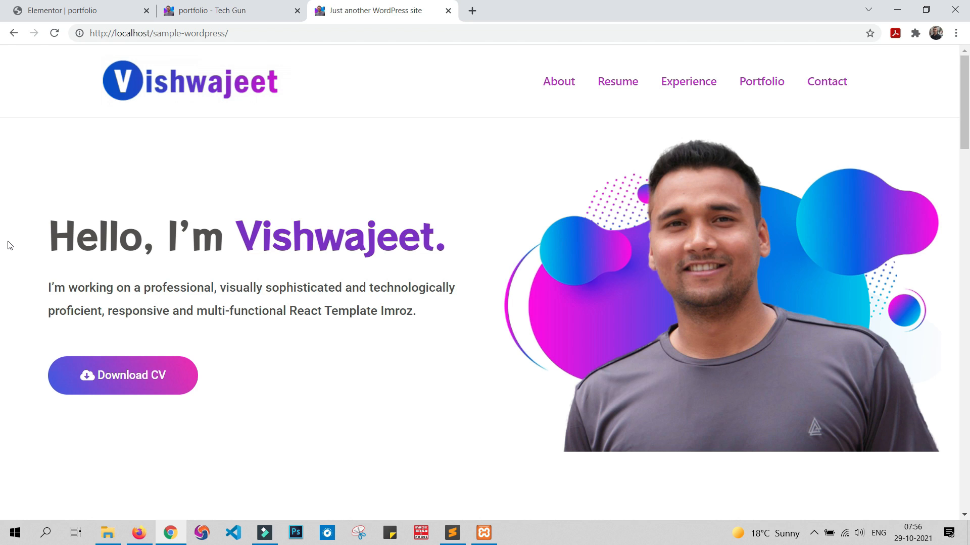
{"action": "left_click", "coordinate": [224, 9]}
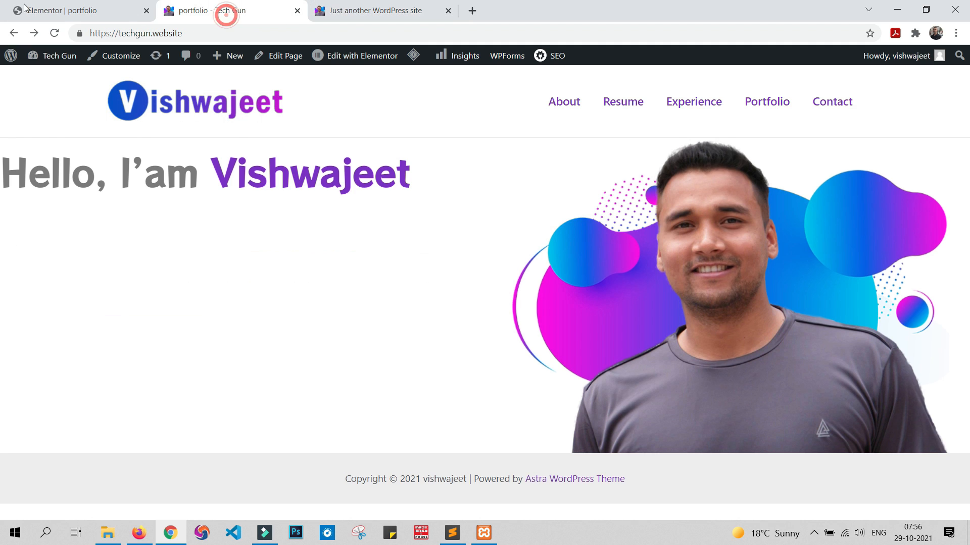
Step: Return to the page editor and open the advanced margin and padding settings of the greeting text widget
{"action": "left_click", "coordinate": [117, 4]}
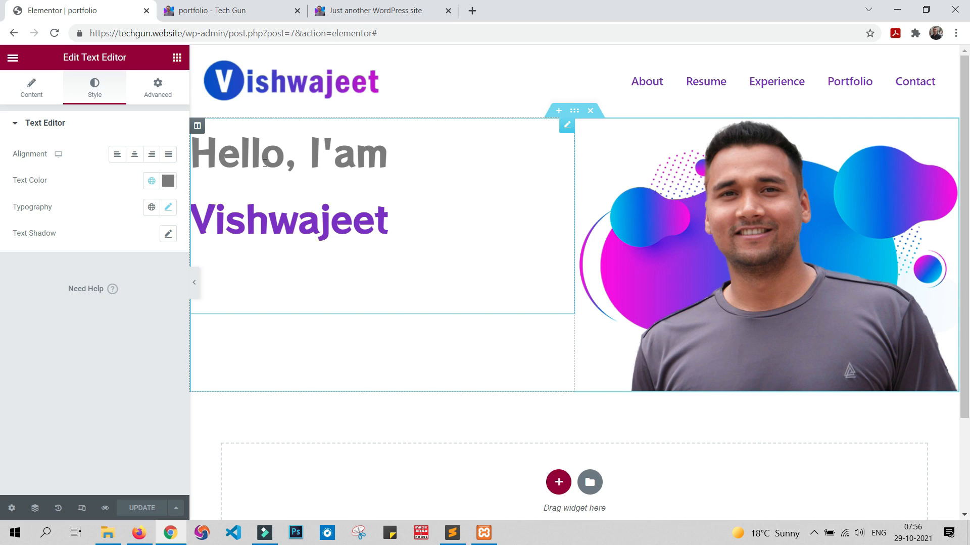
{"action": "left_click", "coordinate": [567, 127]}
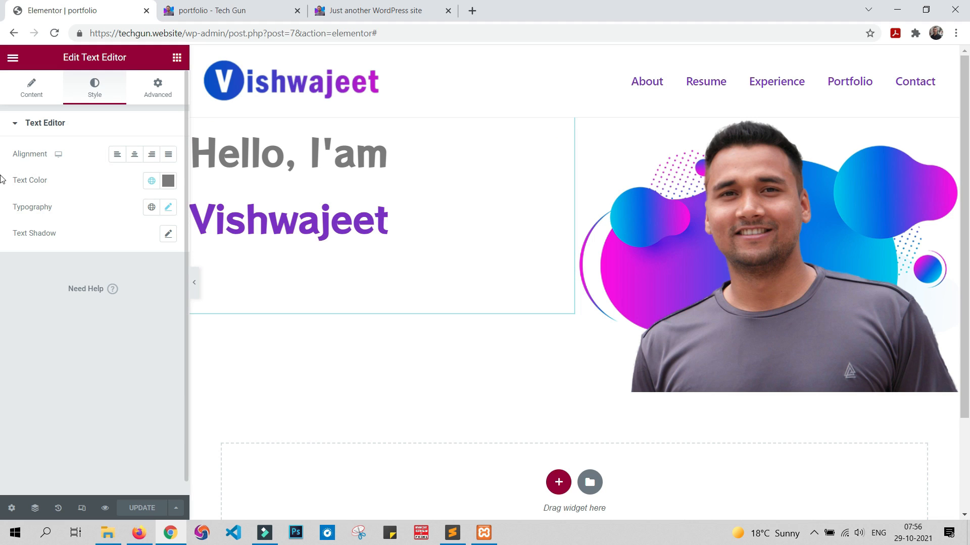
{"action": "left_click", "coordinate": [154, 93]}
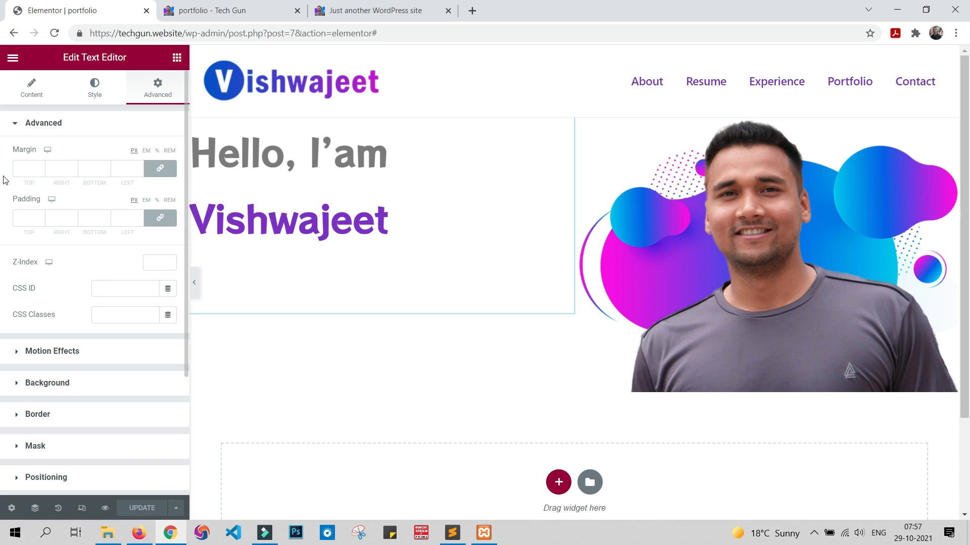
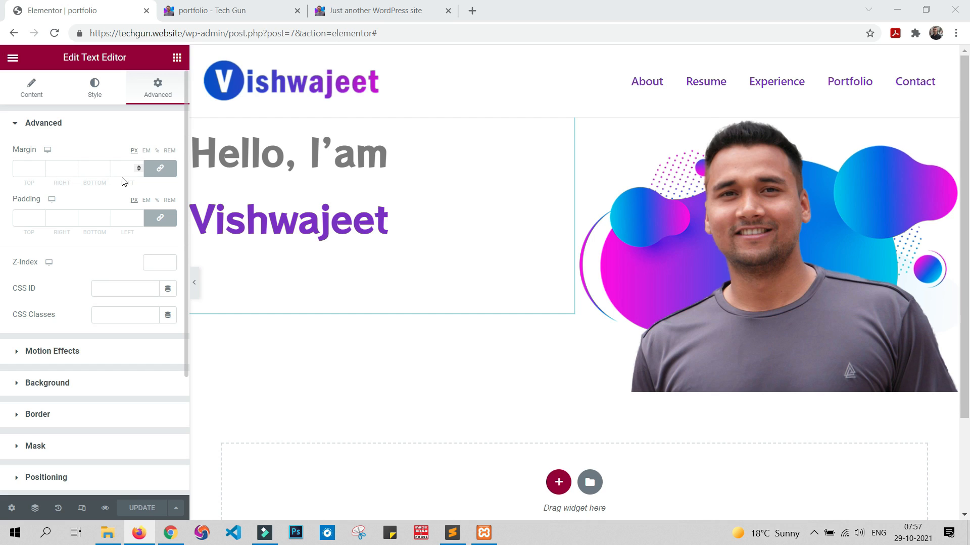
{"action": "left_click", "coordinate": [26, 171]}
{"action": "type", "text": "50"}
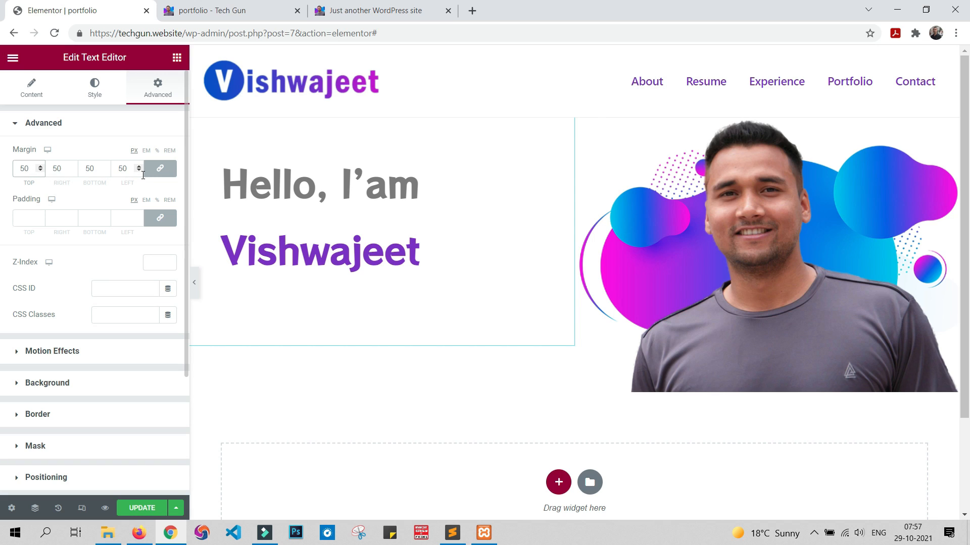
{"action": "key", "text": "BackSpace"}
{"action": "key", "text": "BackSpace"}
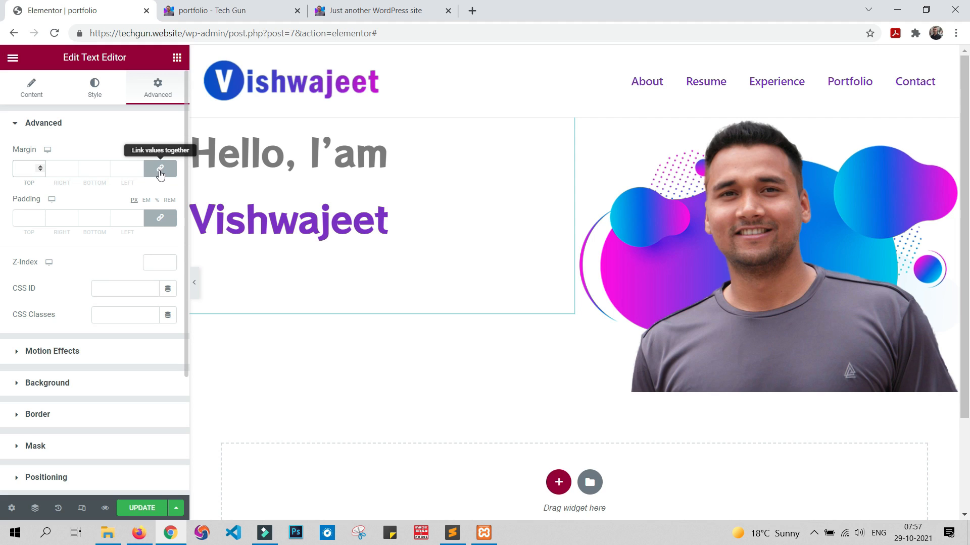
Step: Unlink the greeting text's margin values and set its top margin to 120 px and left margin to 50 px
{"action": "left_click", "coordinate": [160, 172]}
{"action": "left_click", "coordinate": [25, 168]}
{"action": "type", "text": "100"}
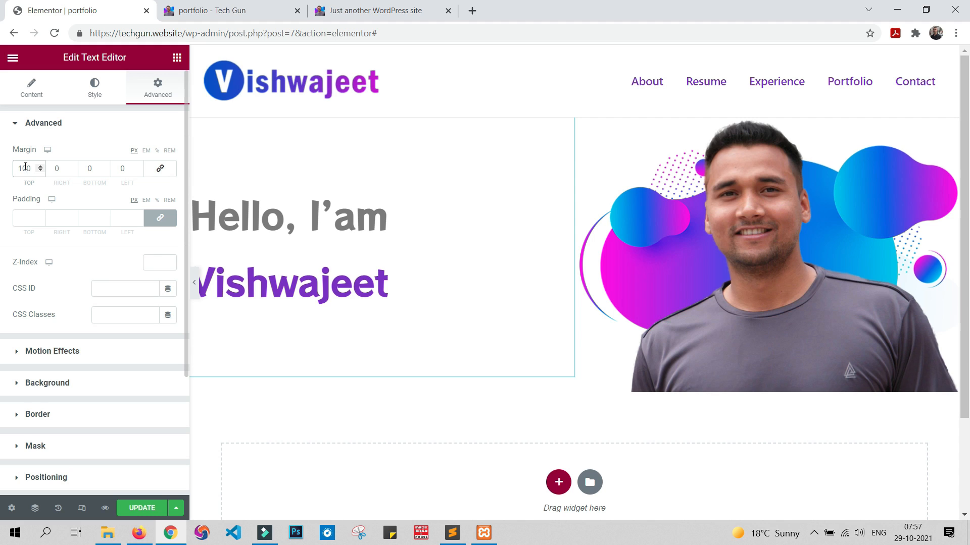
{"action": "key", "text": "BackSpace"}
{"action": "key", "text": "BackSpace"}
{"action": "key", "text": "BackSpace"}
{"action": "type", "text": "1200"}
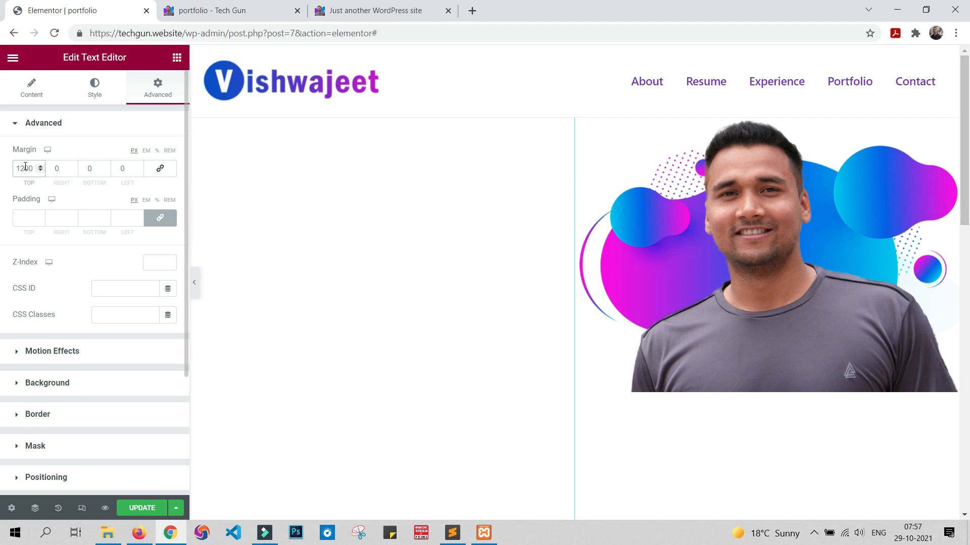
{"action": "key", "text": "BackSpace"}
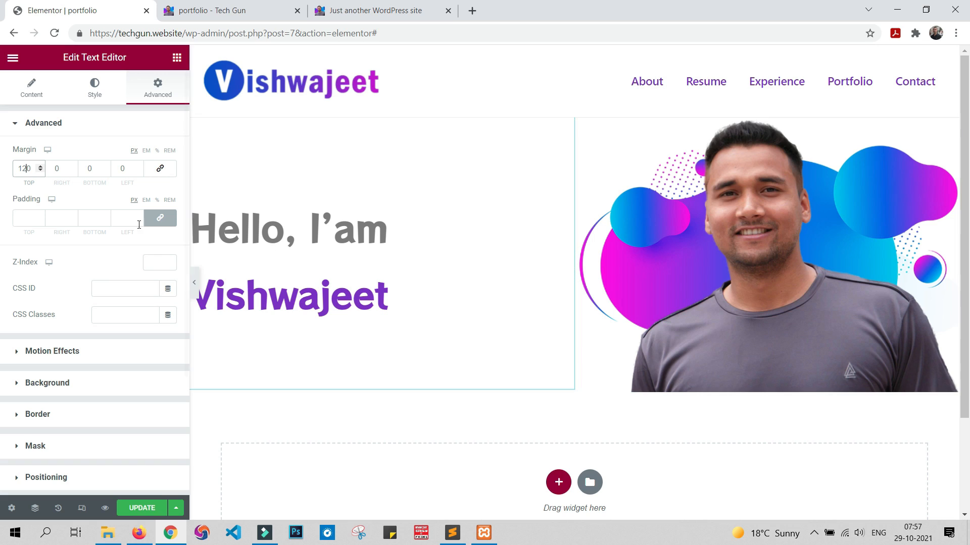
{"action": "left_click", "coordinate": [123, 170]}
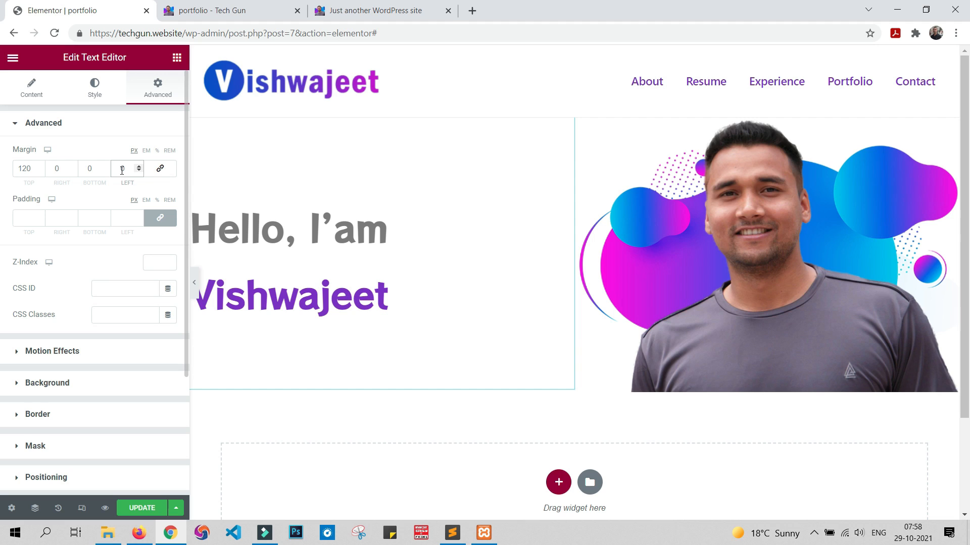
{"action": "type", "text": "50"}
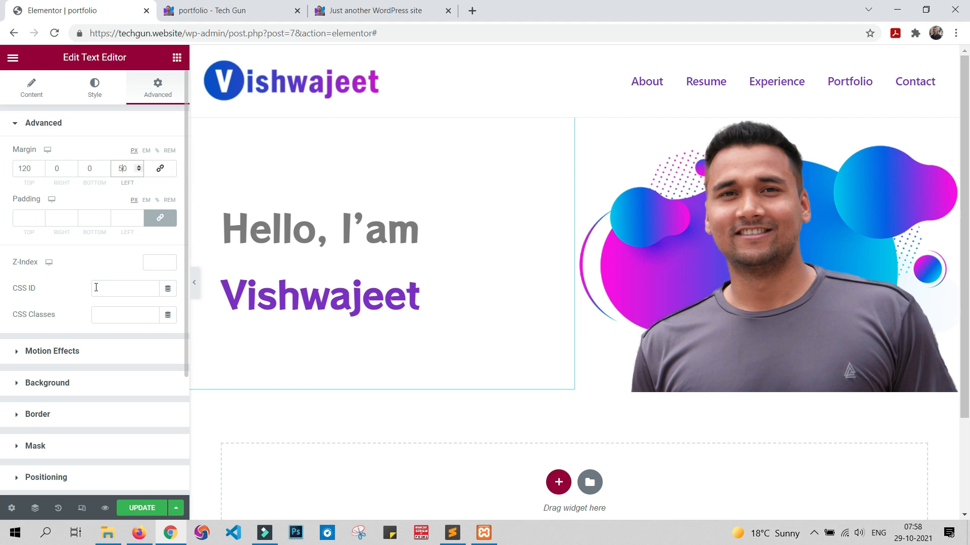
Step: Update the page and reload the live portfolio site to check the greeting's new margins
{"action": "left_click", "coordinate": [160, 506]}
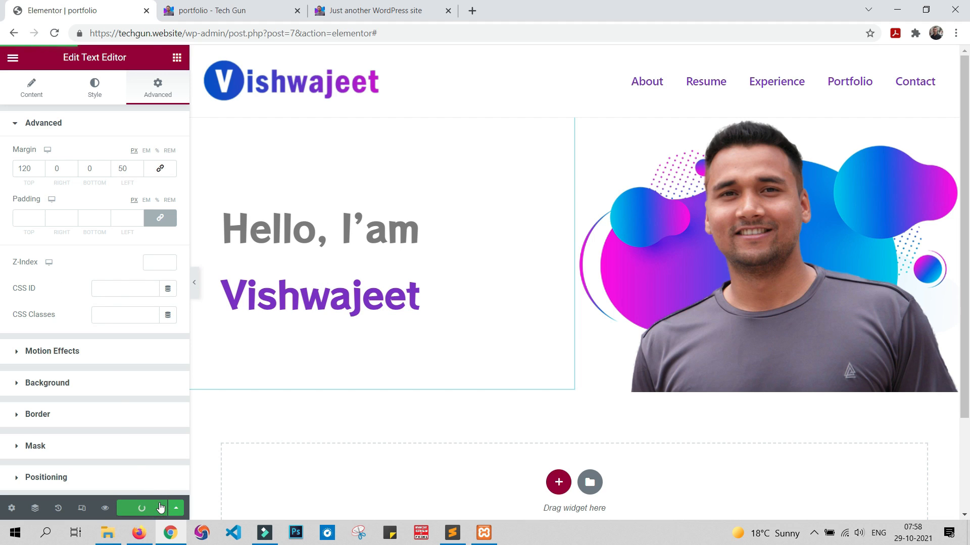
{"action": "left_click", "coordinate": [211, 5]}
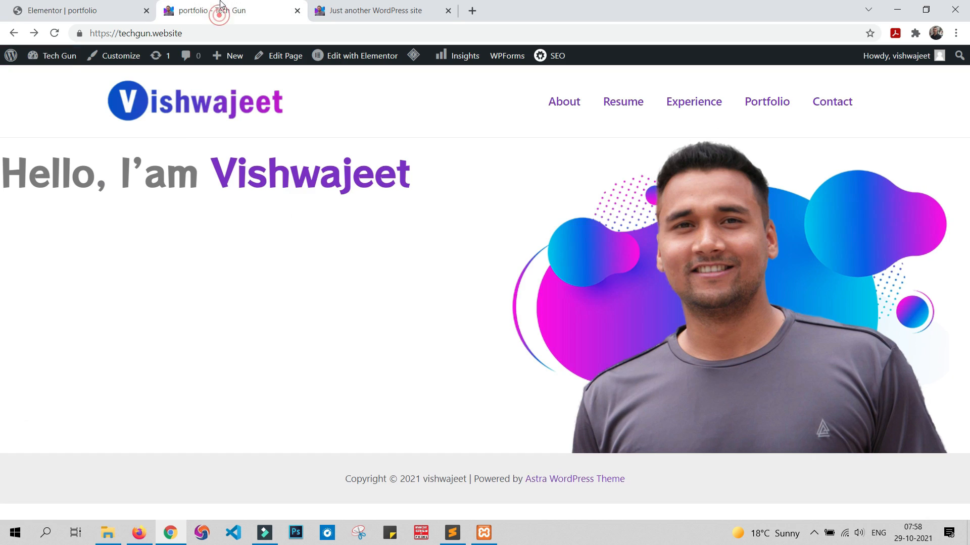
{"action": "left_click", "coordinate": [56, 33]}
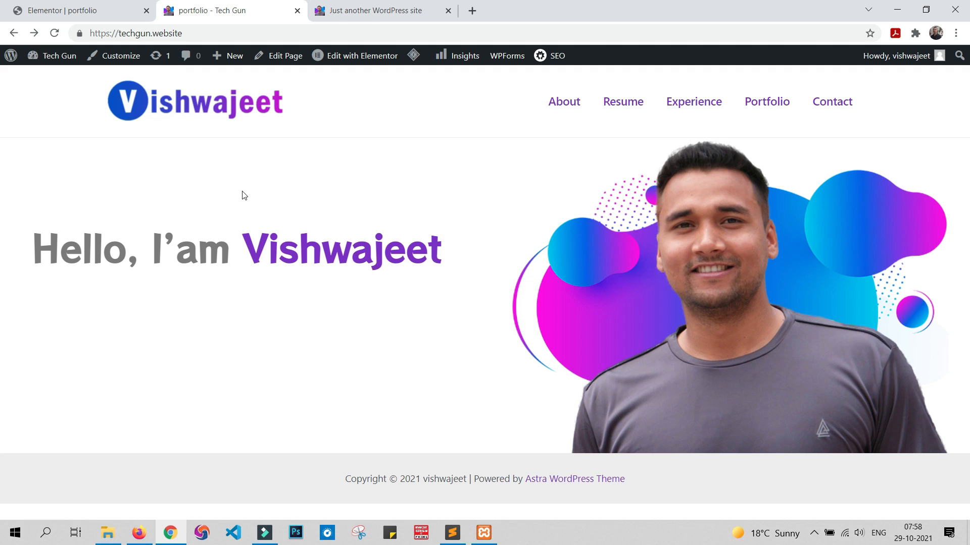
Step: Open a preview of the page from the editor, close the duplicate portfolio tab and check the greeting's placement
{"action": "left_click", "coordinate": [65, 7]}
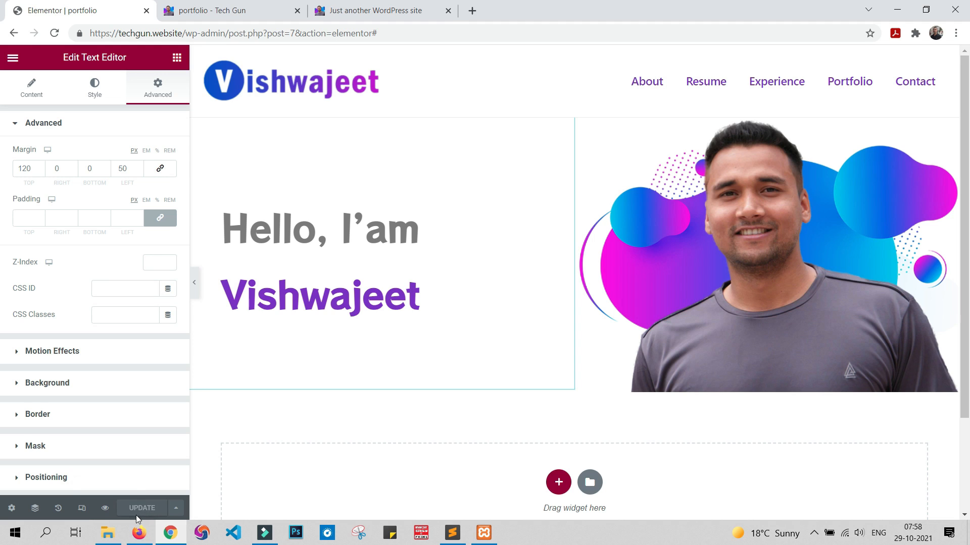
{"action": "left_click", "coordinate": [104, 513]}
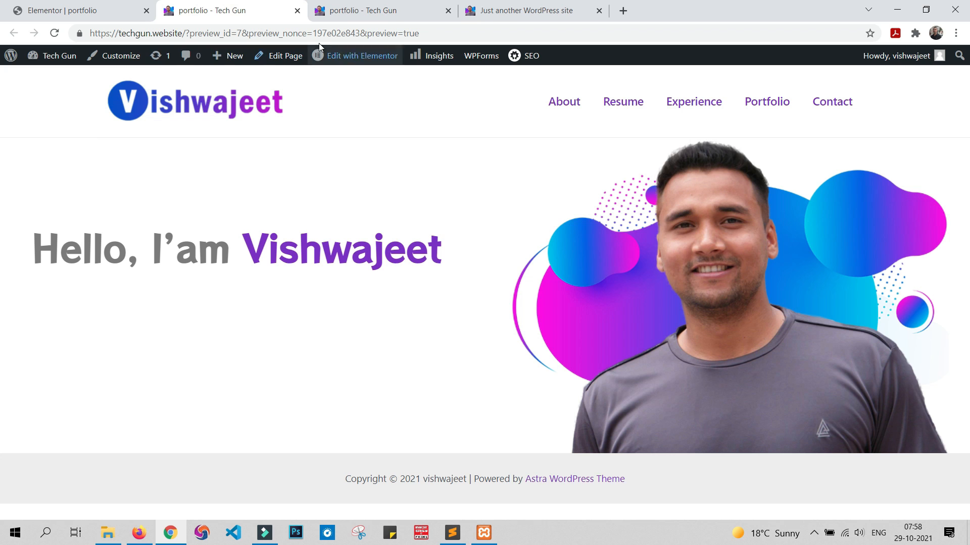
{"action": "left_click", "coordinate": [447, 11]}
{"action": "left_click", "coordinate": [97, 6]}
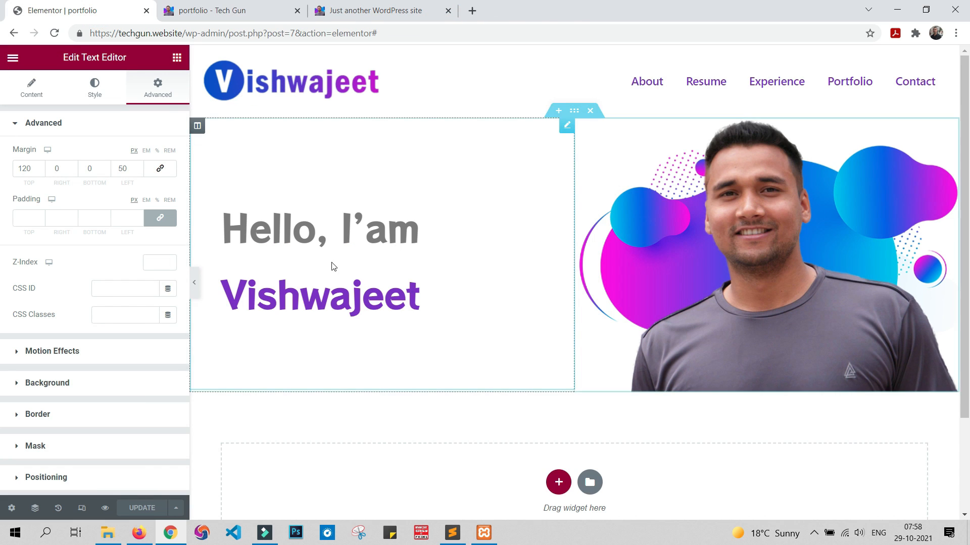
{"action": "left_click", "coordinate": [246, 14]}
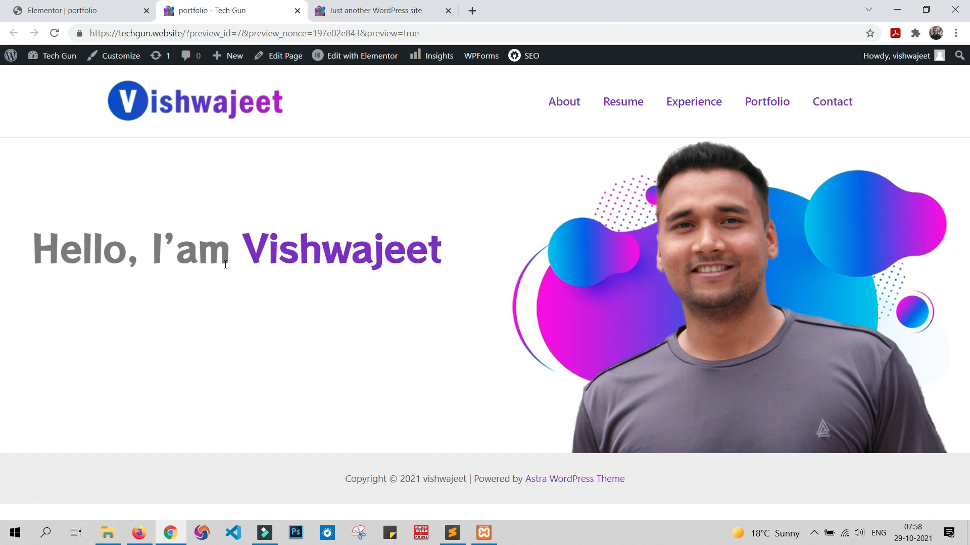
Step: Set the greeting text's left margin to 70 px and update the page
{"action": "left_click", "coordinate": [81, 11]}
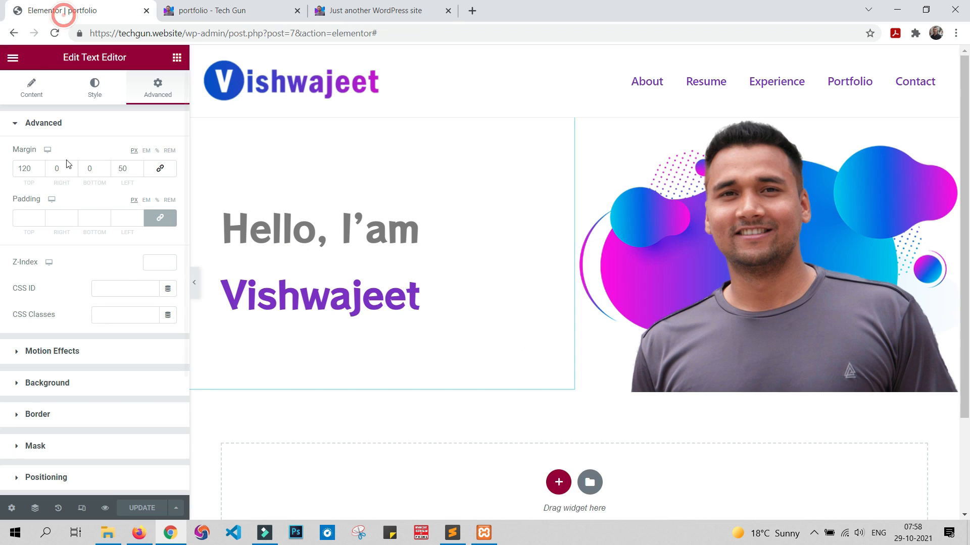
{"action": "double_click", "coordinate": [124, 169]}
{"action": "key", "text": "BackSpace"}
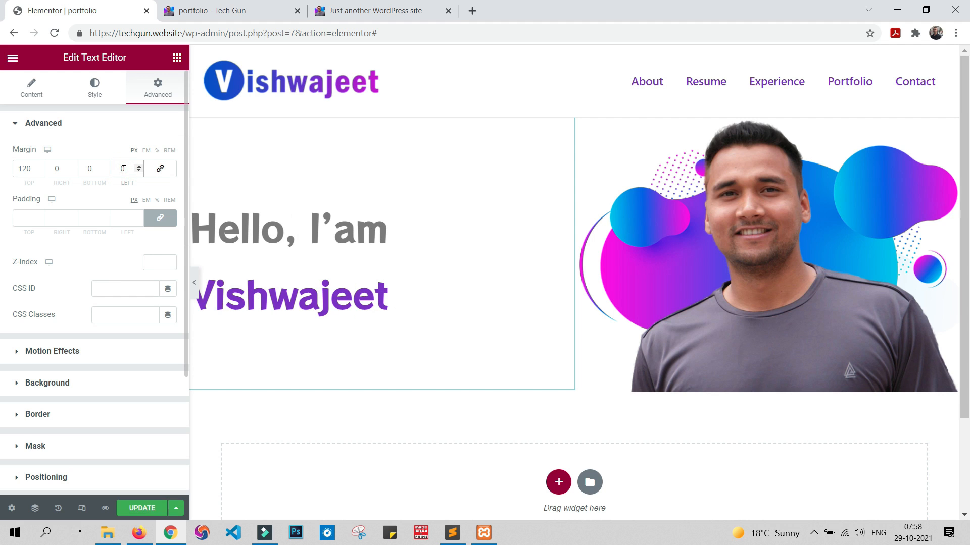
{"action": "type", "text": "70"}
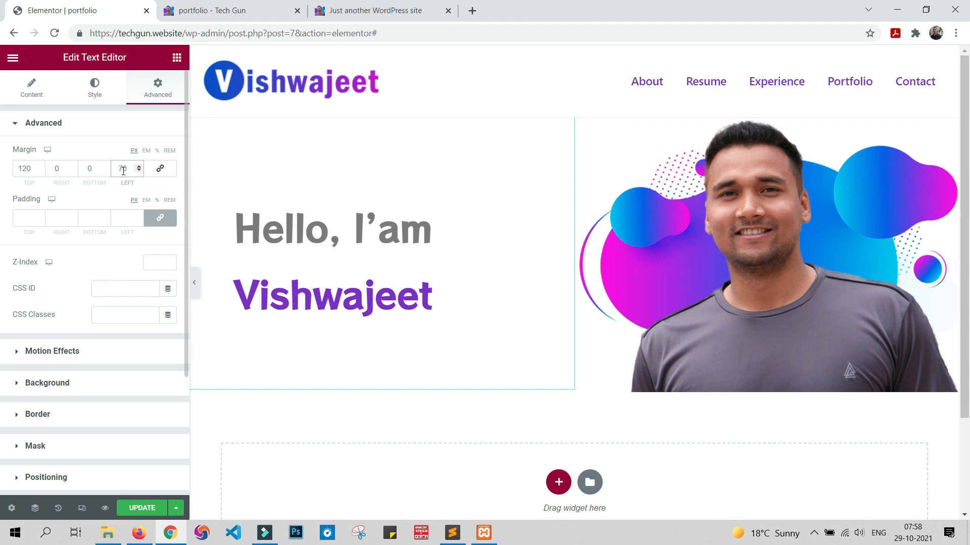
{"action": "left_click", "coordinate": [137, 507]}
Step: Compare the greeting's placement and text colour in the page preview with the sample site's greeting
{"action": "left_click", "coordinate": [269, 10]}
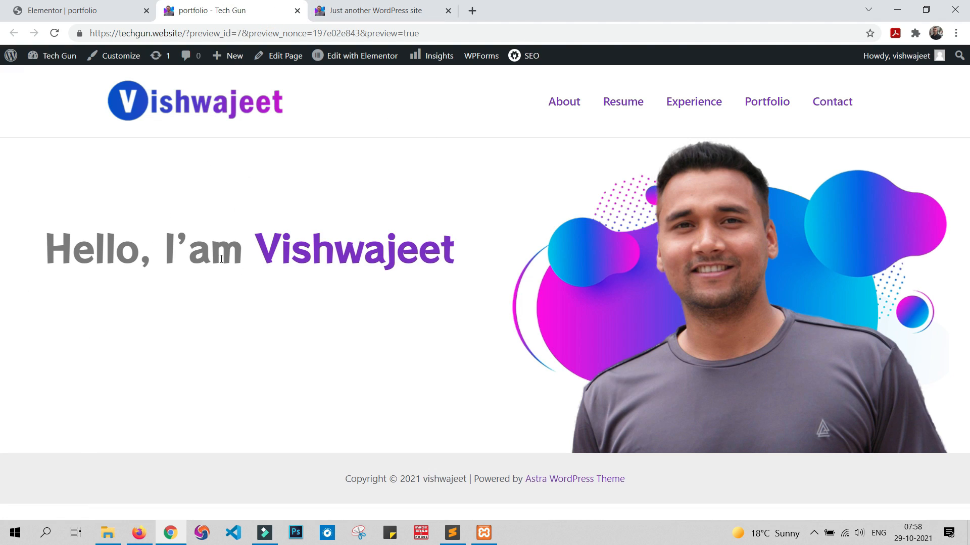
{"action": "left_click", "coordinate": [411, 9]}
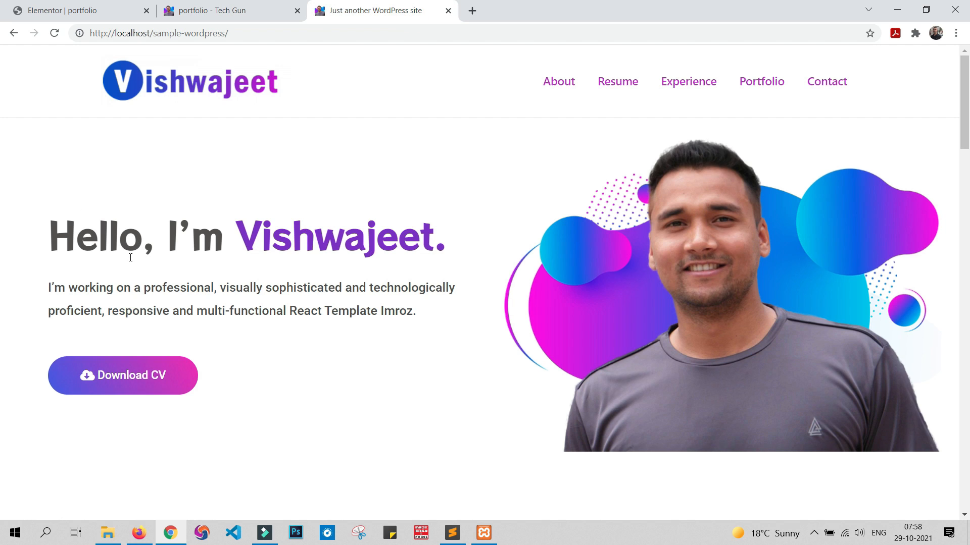
{"action": "left_click_drag", "start_coordinate": [57, 235], "coordinate": [216, 242]}
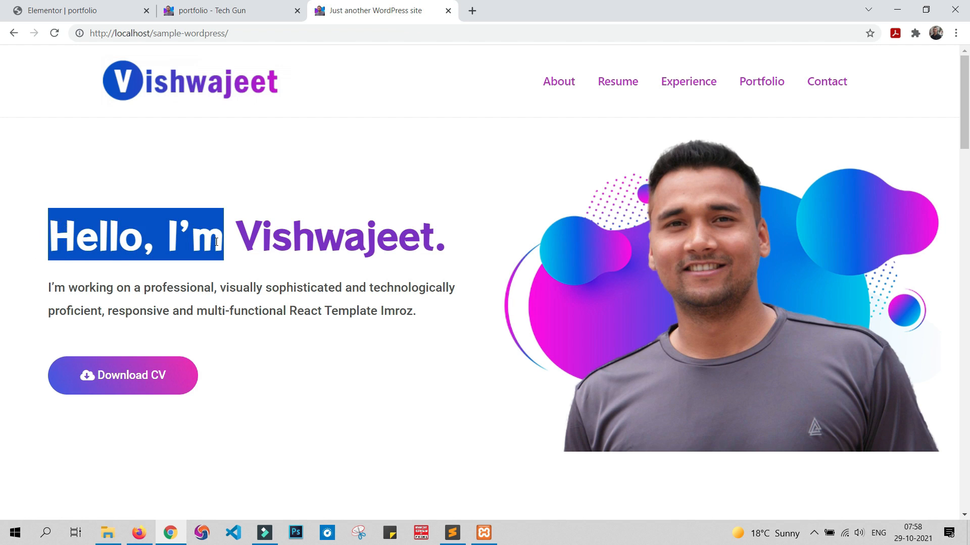
{"action": "left_click", "coordinate": [255, 291]}
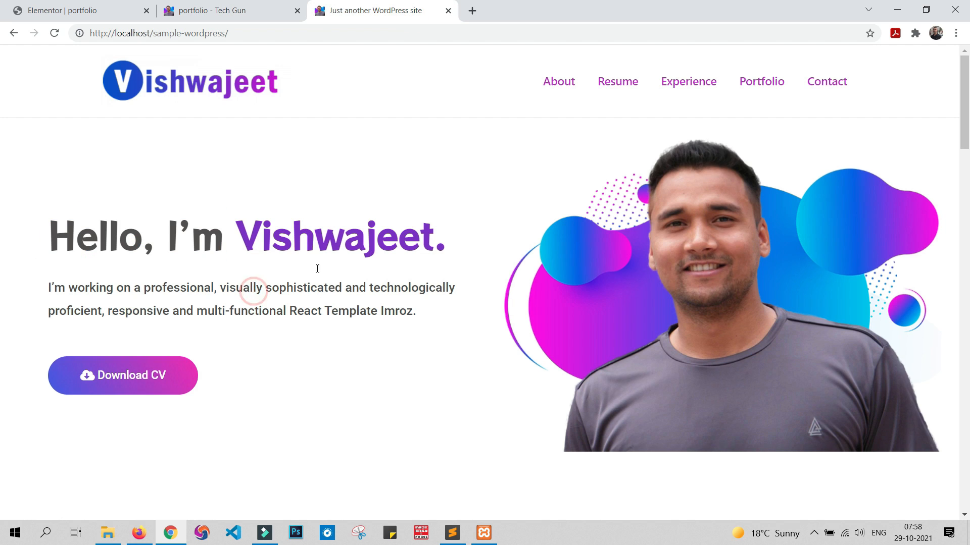
{"action": "left_click", "coordinate": [238, 9]}
Step: Change the greeting text's colour to dark grey #3B3B3B in the page editor
{"action": "left_click", "coordinate": [63, 11]}
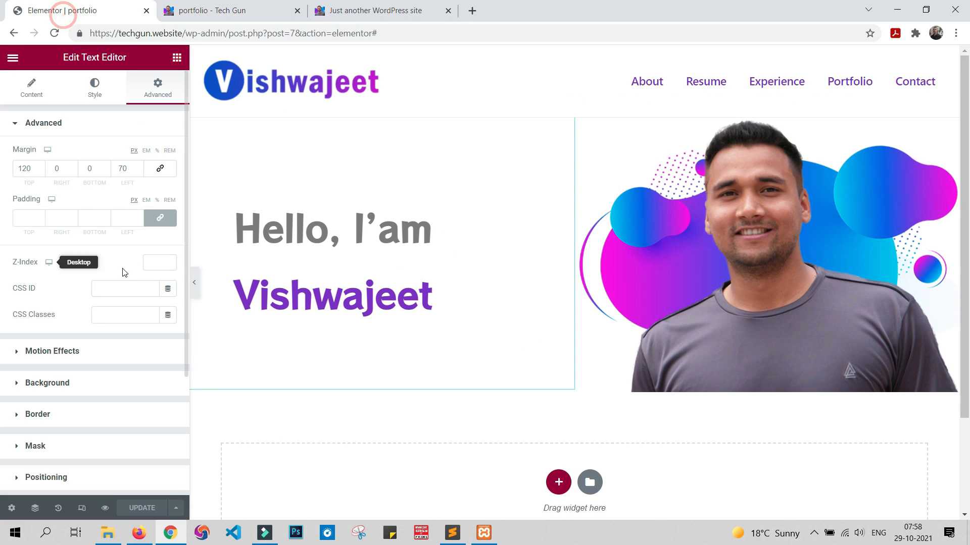
{"action": "left_click", "coordinate": [397, 237]}
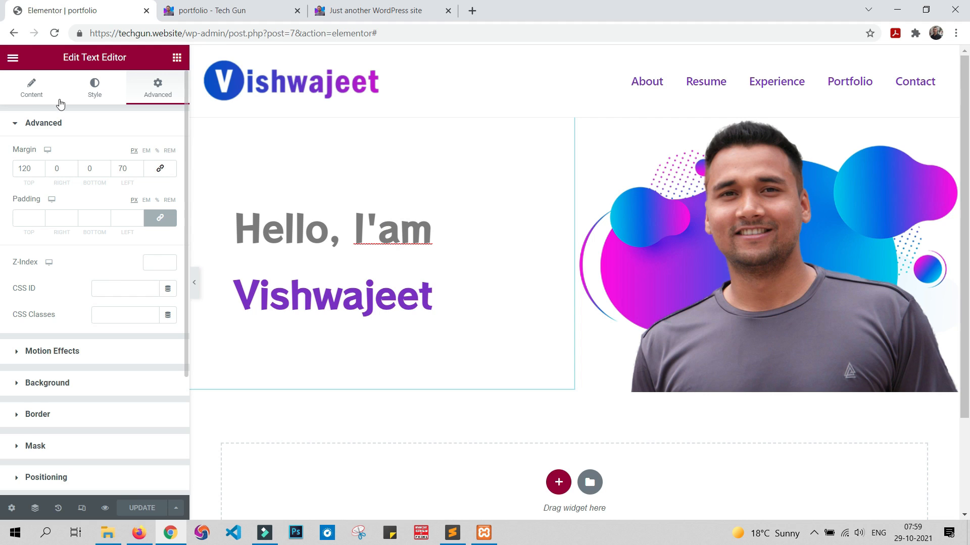
{"action": "left_click", "coordinate": [95, 87]}
{"action": "left_click", "coordinate": [168, 180]}
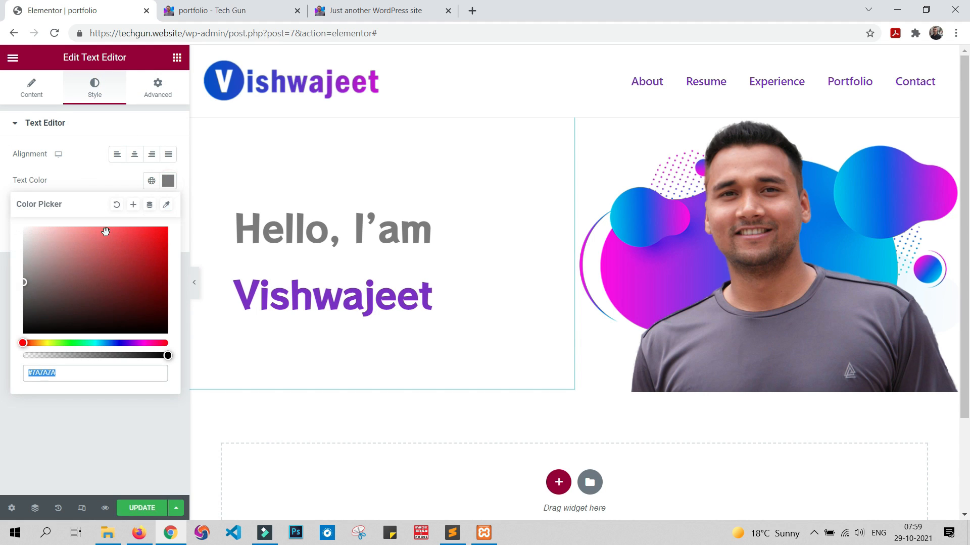
{"action": "left_click_drag", "start_coordinate": [26, 285], "coordinate": [25, 309]}
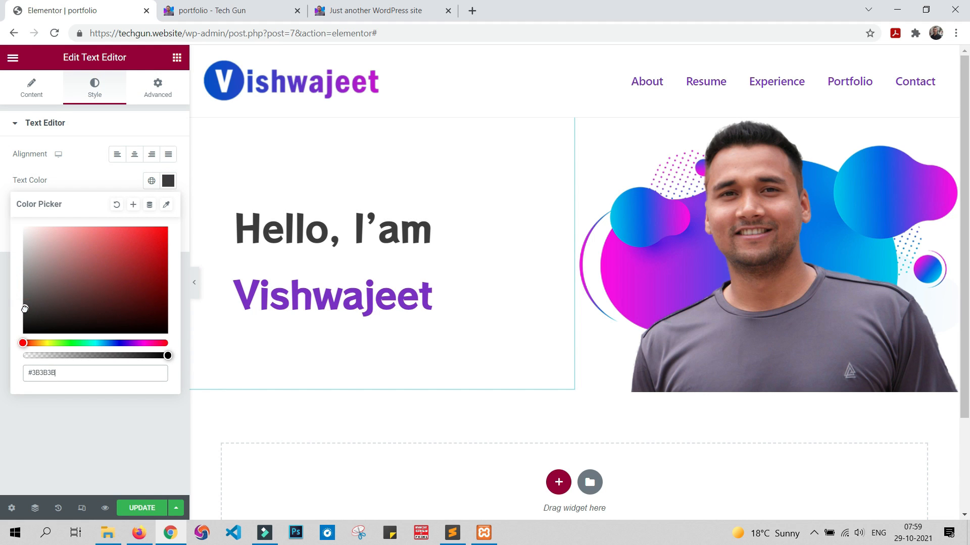
{"action": "left_click", "coordinate": [59, 450]}
Step: Update the page and compare the recoloured greeting in the preview with the sample site's hero section
{"action": "left_click", "coordinate": [151, 509]}
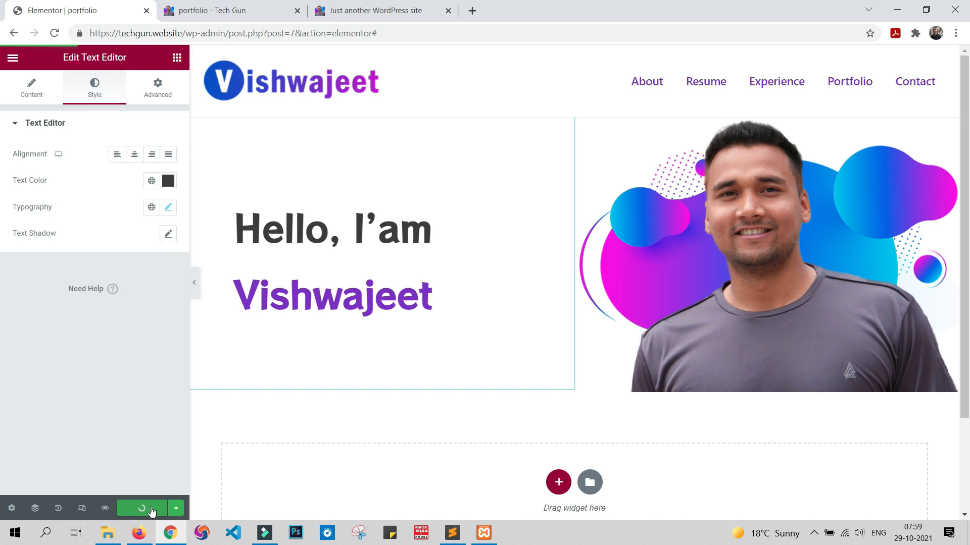
{"action": "left_click", "coordinate": [220, 12]}
{"action": "left_click", "coordinate": [399, 11]}
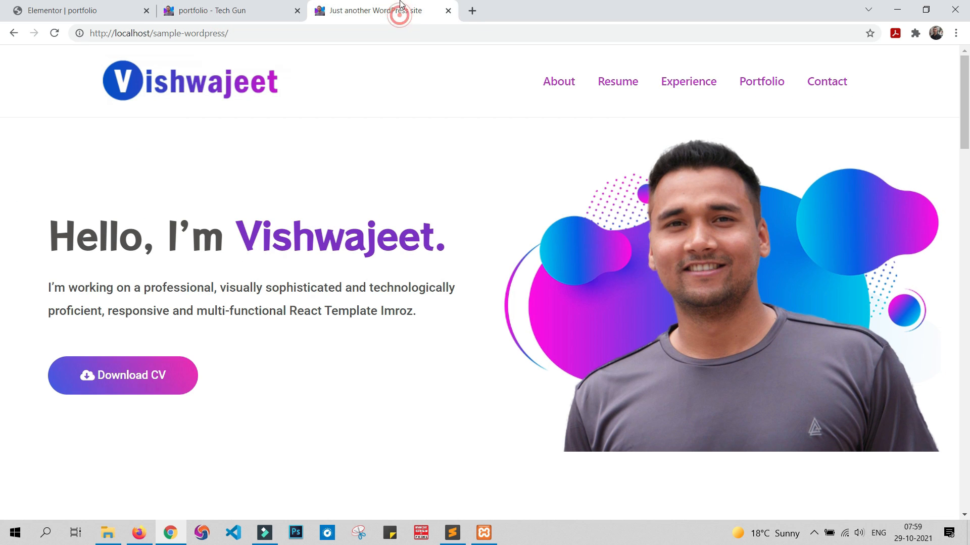
{"action": "left_click", "coordinate": [275, 12]}
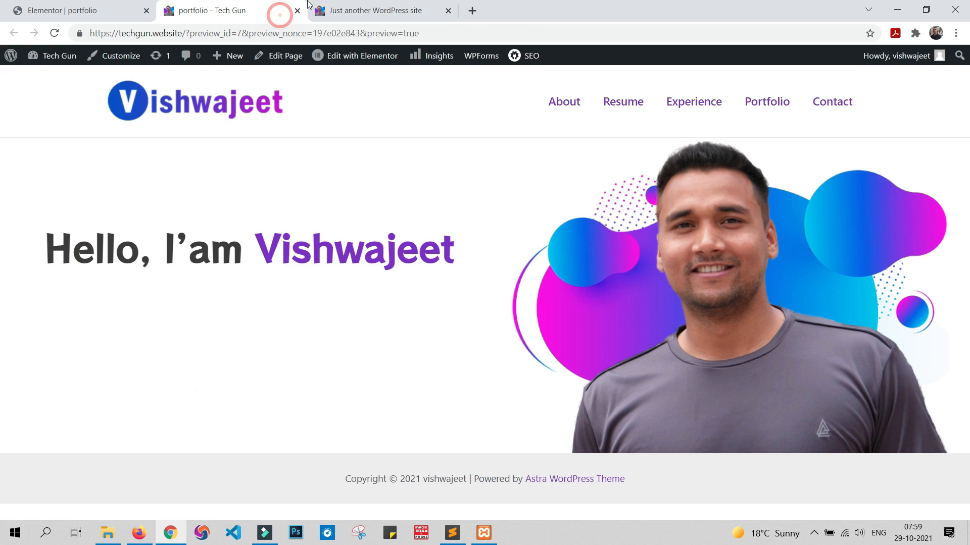
Step: Add a Text Editor widget below the greeting and replace its placeholder with the intro paragraph copied from the sample site
{"action": "left_click", "coordinate": [366, 16]}
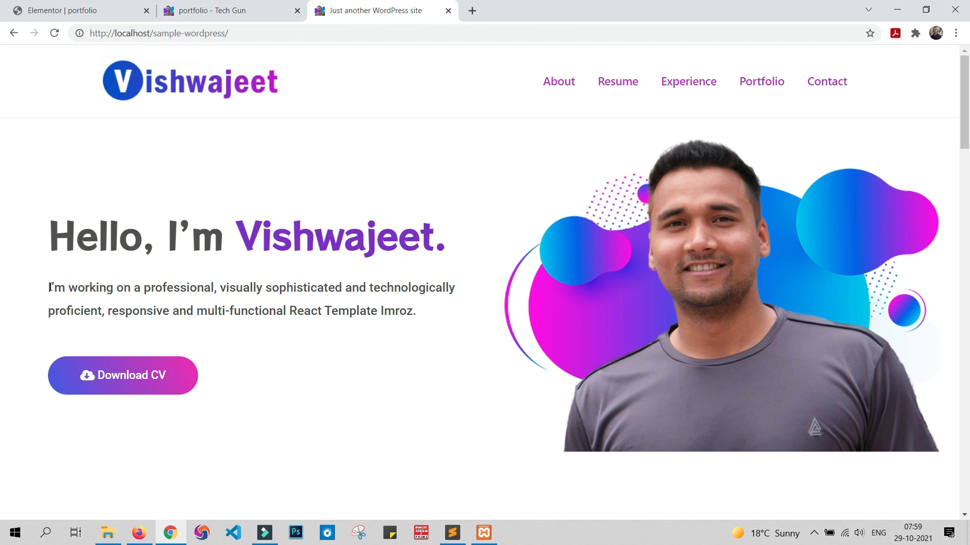
{"action": "left_click_drag", "start_coordinate": [49, 288], "coordinate": [418, 318]}
{"action": "key", "text": "ctrl+c"}
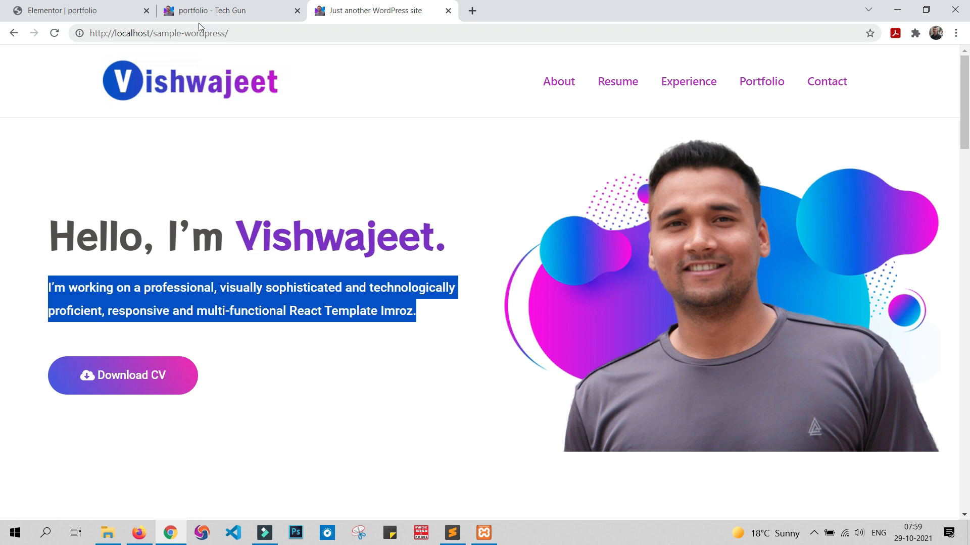
{"action": "left_click", "coordinate": [31, 6]}
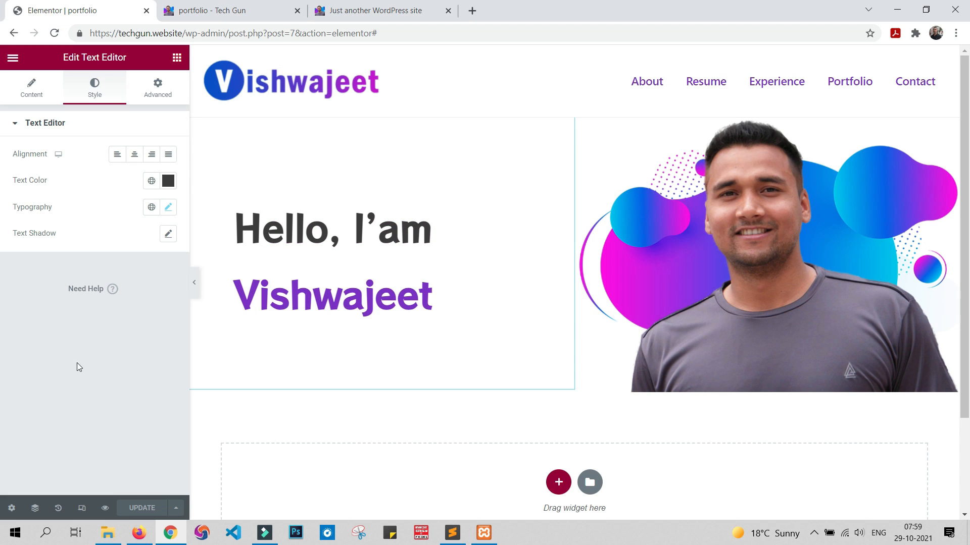
{"action": "left_click", "coordinate": [177, 60]}
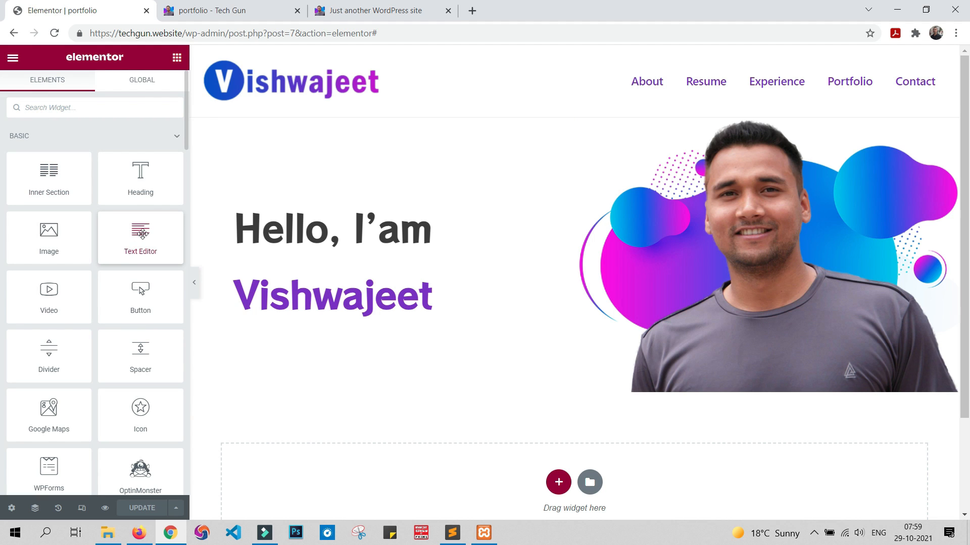
{"action": "left_click_drag", "start_coordinate": [139, 234], "coordinate": [399, 329]}
{"action": "left_click_drag", "start_coordinate": [96, 402], "coordinate": [1, 303]}
{"action": "key", "text": "ctrl+v"}
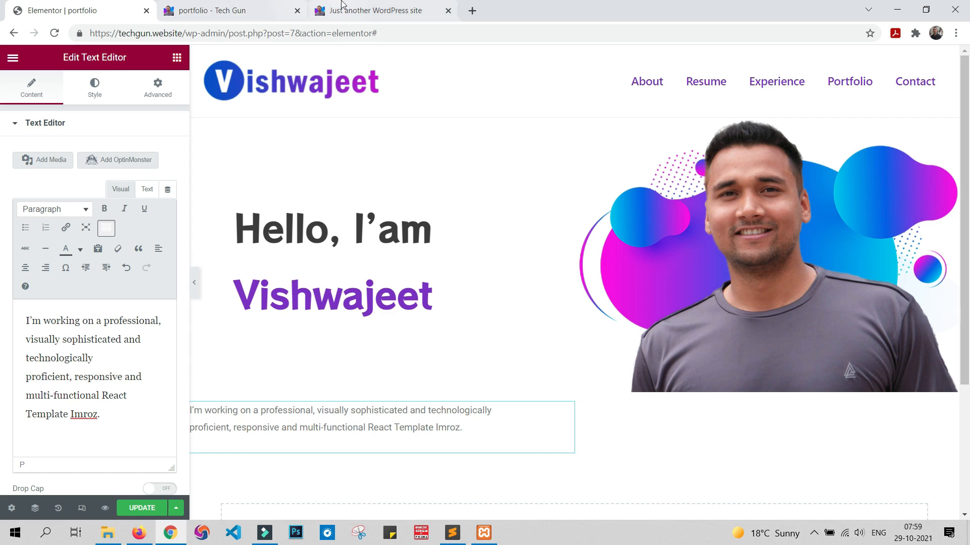
Step: Check the intro paragraph's style and placement on the sample site and return to the page editor
{"action": "left_click", "coordinate": [390, 10]}
{"action": "left_click", "coordinate": [356, 354]}
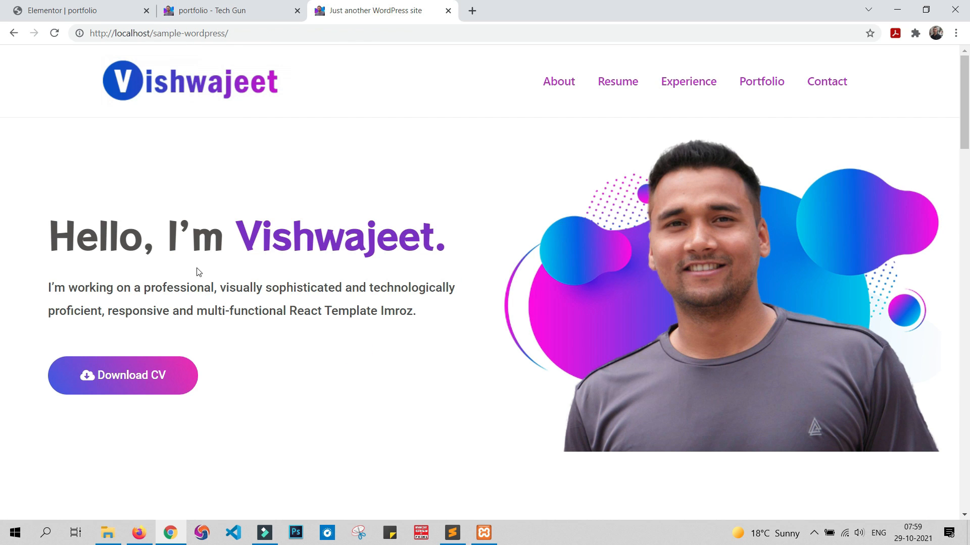
{"action": "left_click", "coordinate": [79, 12]}
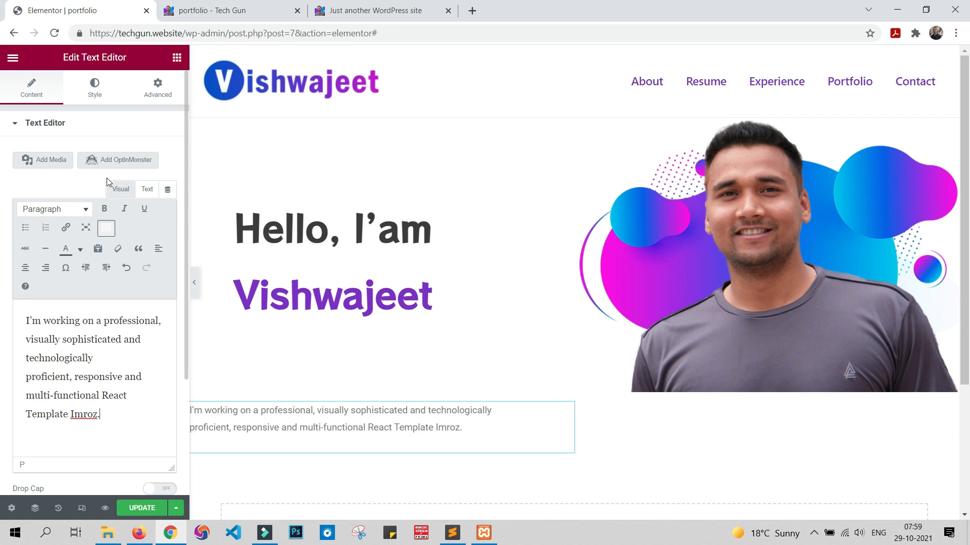
Step: Set the intro paragraph's typography to size 20 px and weight 500
{"action": "left_click", "coordinate": [99, 83]}
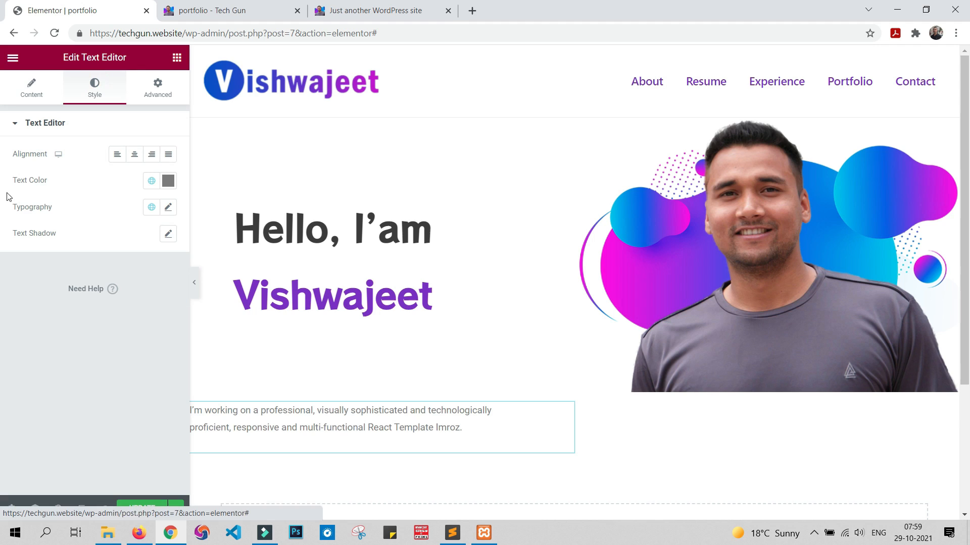
{"action": "left_click", "coordinate": [168, 209]}
{"action": "left_click_drag", "start_coordinate": [27, 304], "coordinate": [36, 314]}
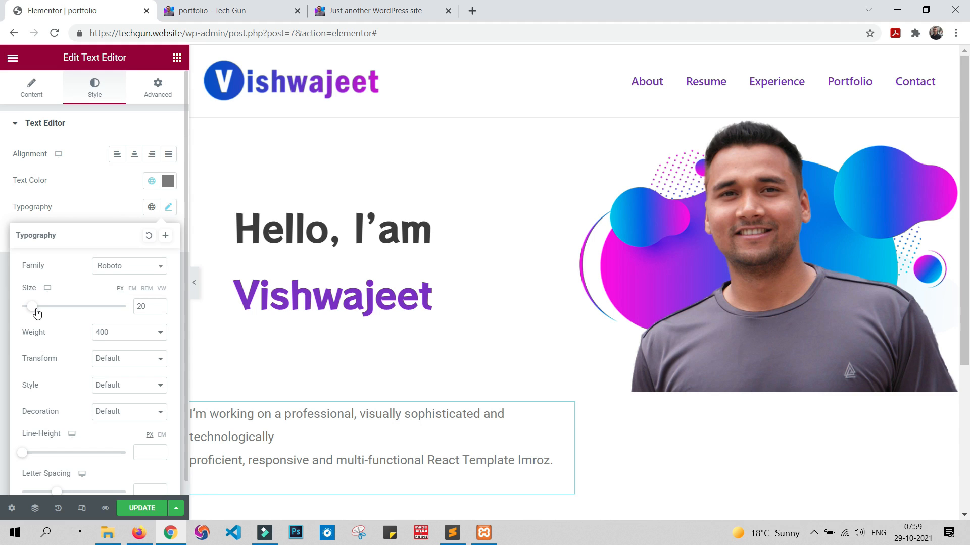
{"action": "key", "text": "alt+Tab"}
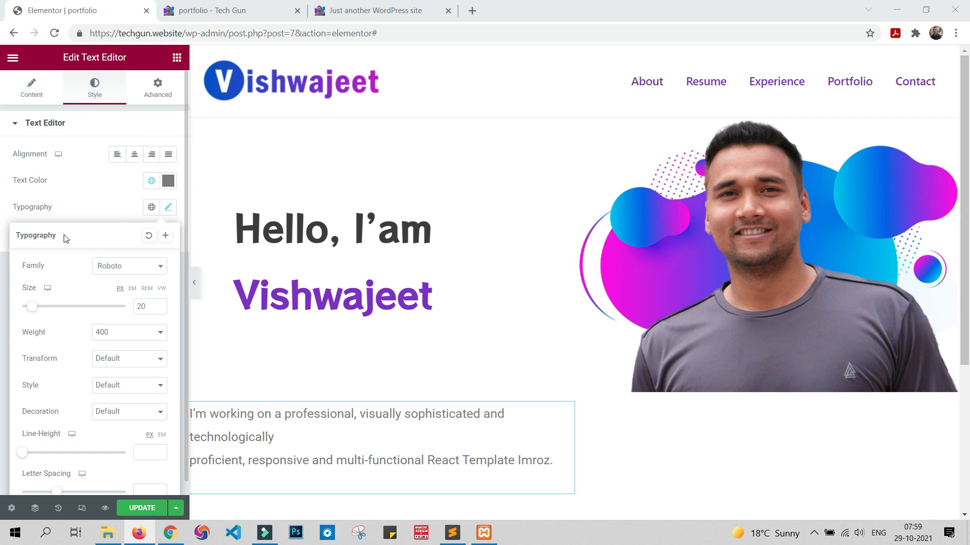
{"action": "left_click", "coordinate": [126, 331]}
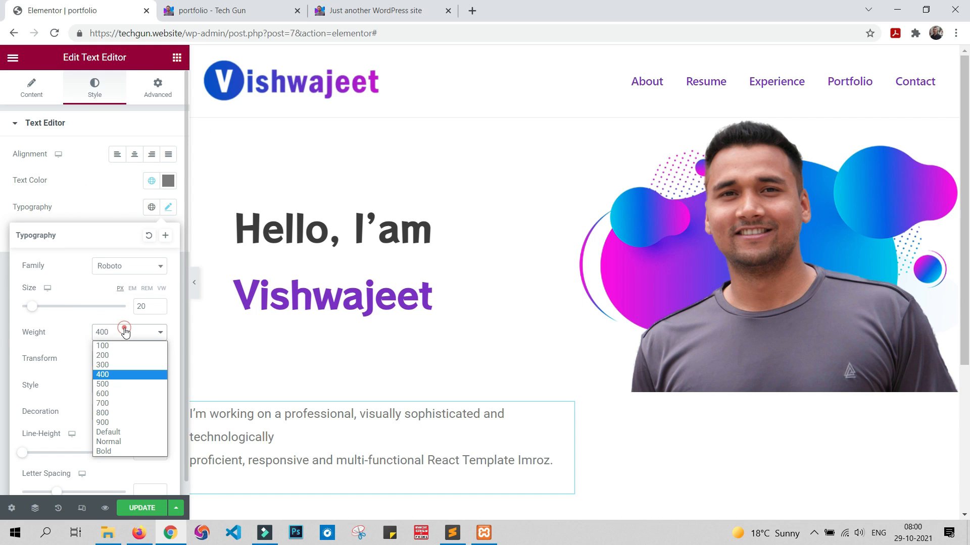
{"action": "left_click", "coordinate": [140, 385]}
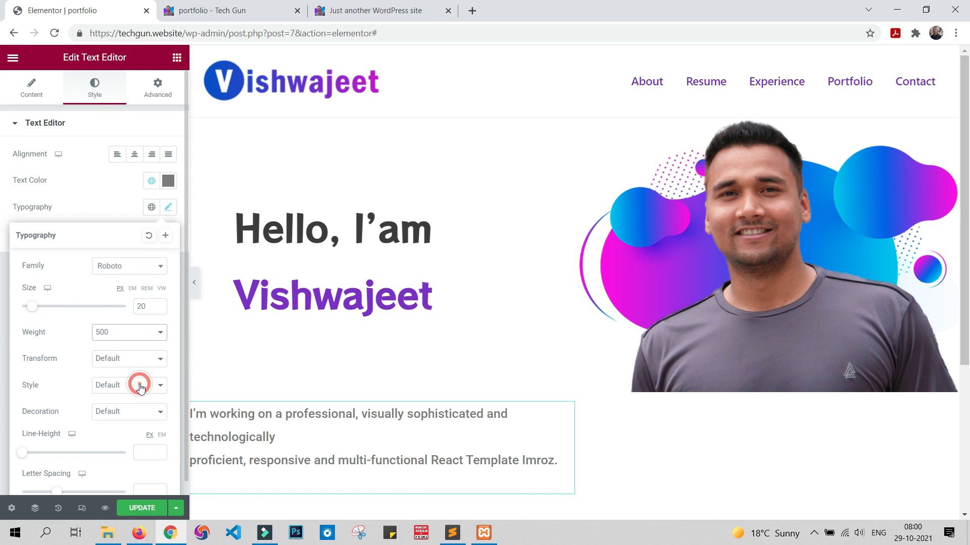
Step: Update the page and check the restyled intro paragraph in the site preview
{"action": "left_click", "coordinate": [137, 510]}
{"action": "left_click", "coordinate": [138, 510]}
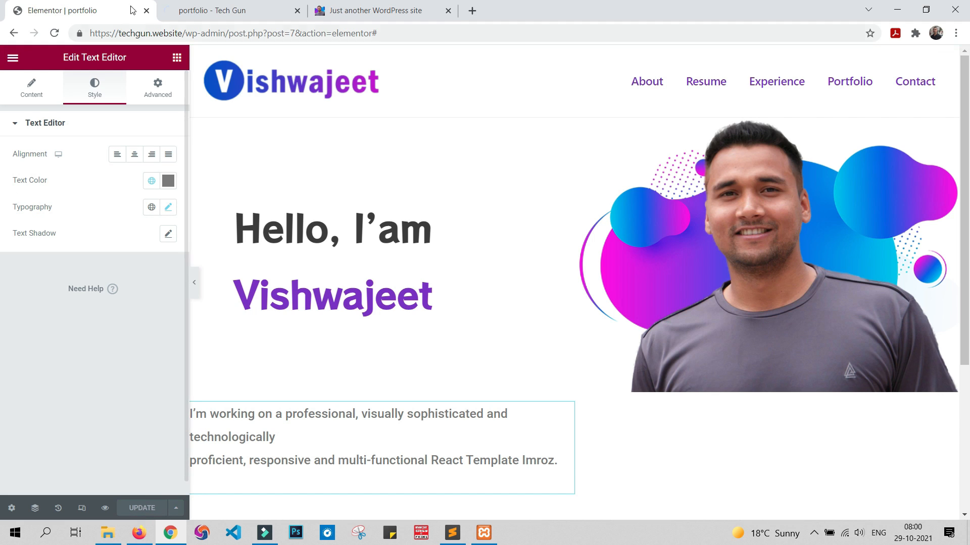
{"action": "left_click", "coordinate": [208, 5]}
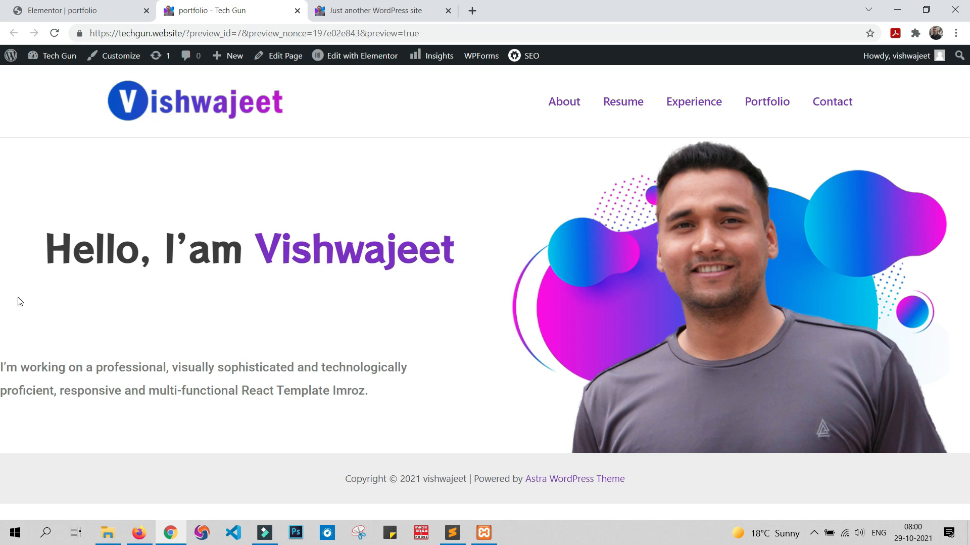
{"action": "key", "text": "alt+Tab"}
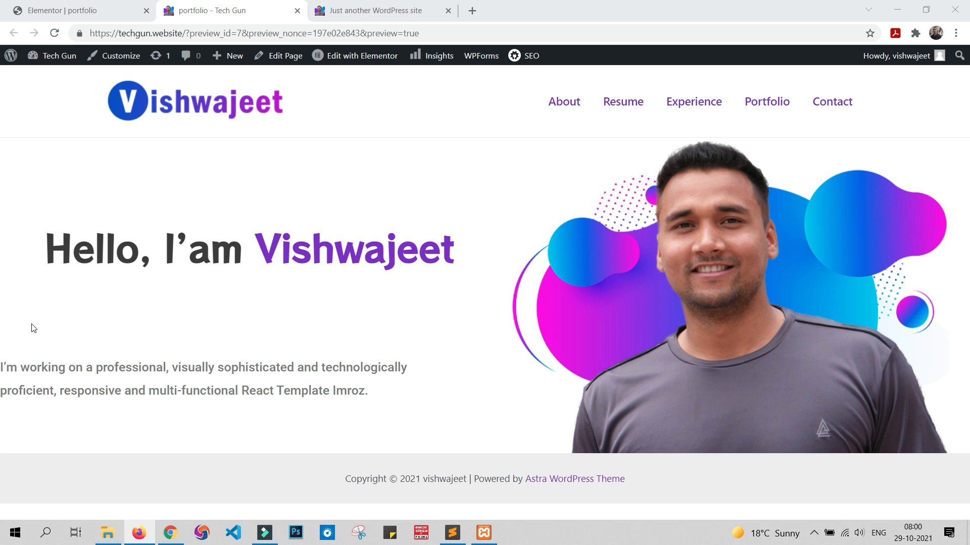
Step: Unlink the intro paragraph's margins in the page editor and set its top margin to -106 px
{"action": "left_click", "coordinate": [126, 8]}
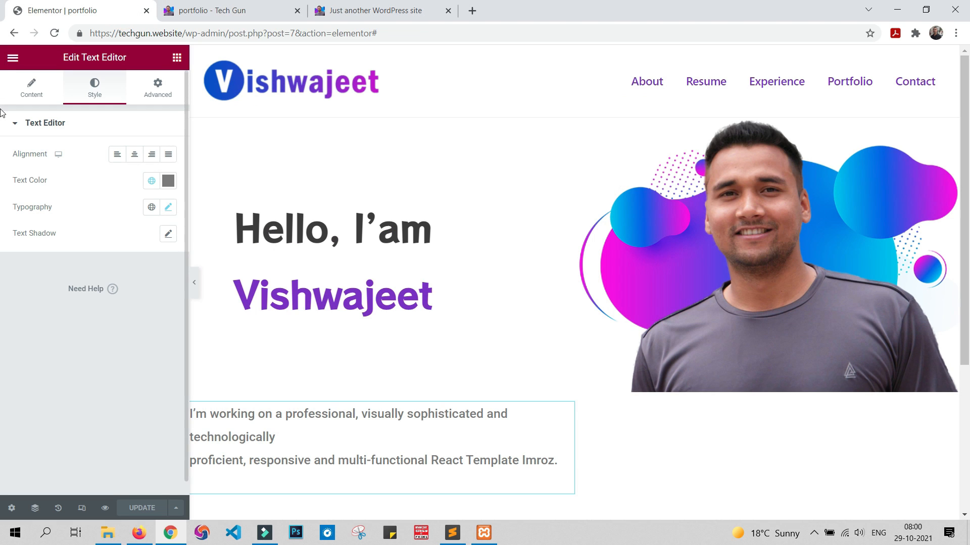
{"action": "left_click", "coordinate": [156, 91]}
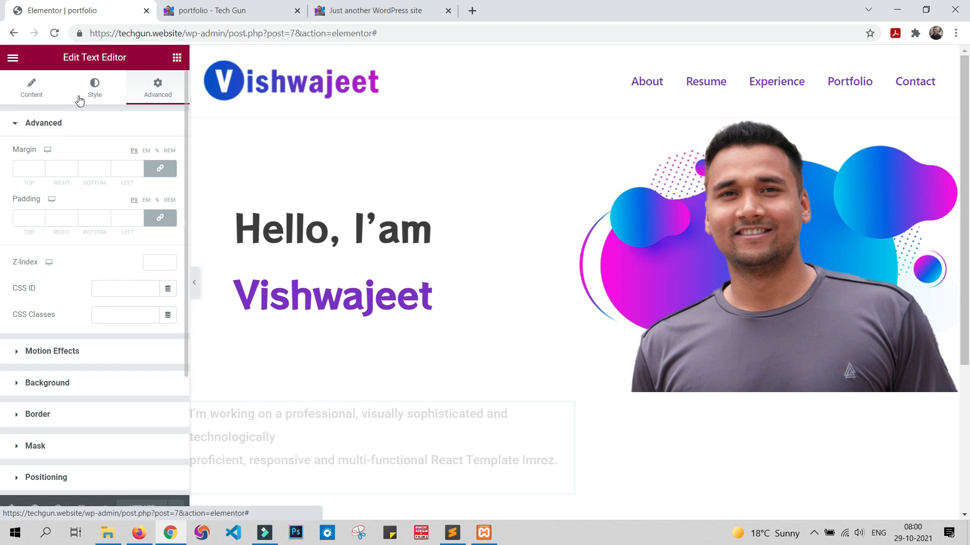
{"action": "left_click", "coordinate": [161, 169]}
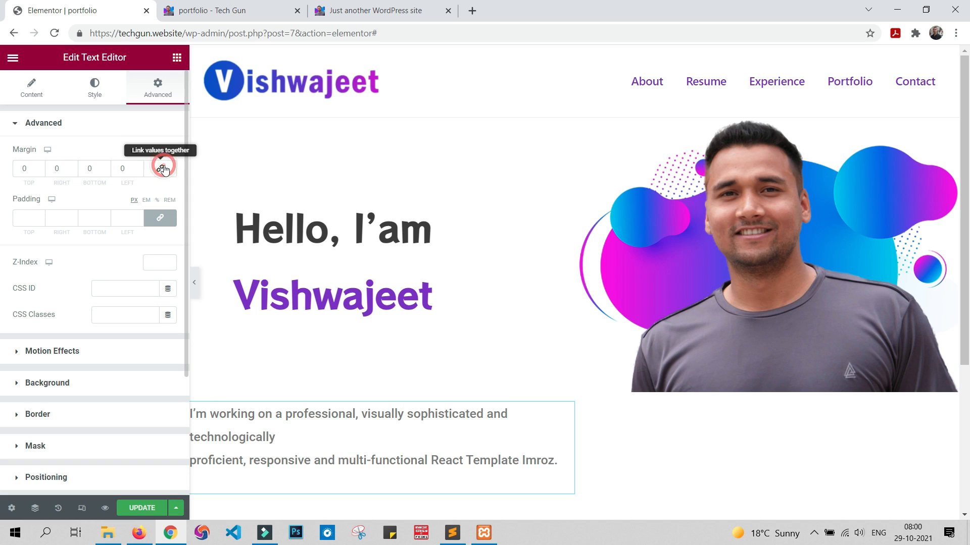
{"action": "left_click", "coordinate": [25, 167]}
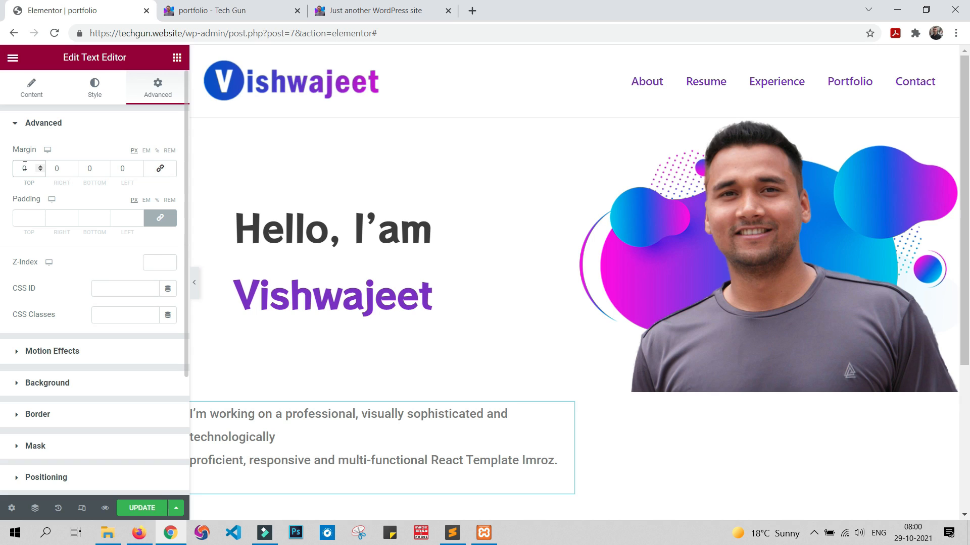
{"action": "type", "text": "200"}
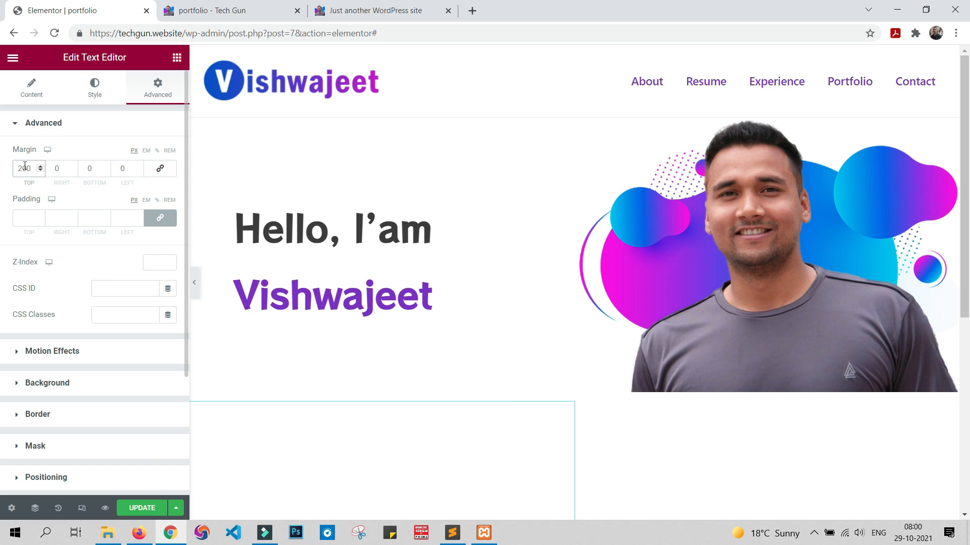
{"action": "key", "text": "BackSpace"}
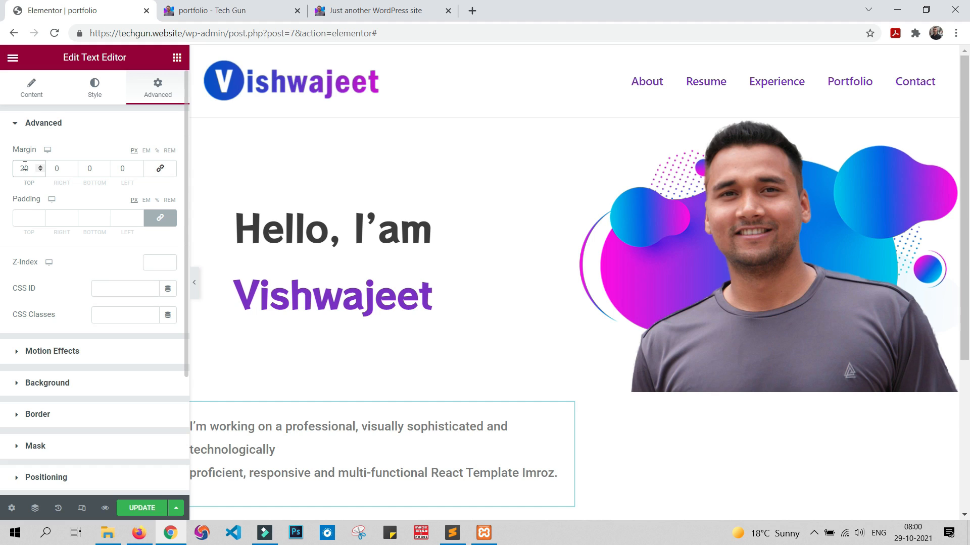
{"action": "key", "text": "Down"}
{"action": "key", "text": "Down"}
{"action": "key", "text": "Down"}
{"action": "key", "text": "Down"}
{"action": "key", "text": "Down"}
{"action": "key", "text": "Down"}
{"action": "key", "text": "Down"}
{"action": "key", "text": "Down"}
{"action": "key", "text": "Down"}
{"action": "key", "text": "Down"}
{"action": "key", "text": "Down"}
{"action": "key", "text": "Down"}
{"action": "key", "text": "Down"}
{"action": "key", "text": "Down"}
{"action": "key", "text": "Down"}
{"action": "key", "text": "Down"}
{"action": "key", "text": "Down"}
{"action": "key", "text": "Down"}
{"action": "key", "text": "Down"}
{"action": "key", "text": "Down"}
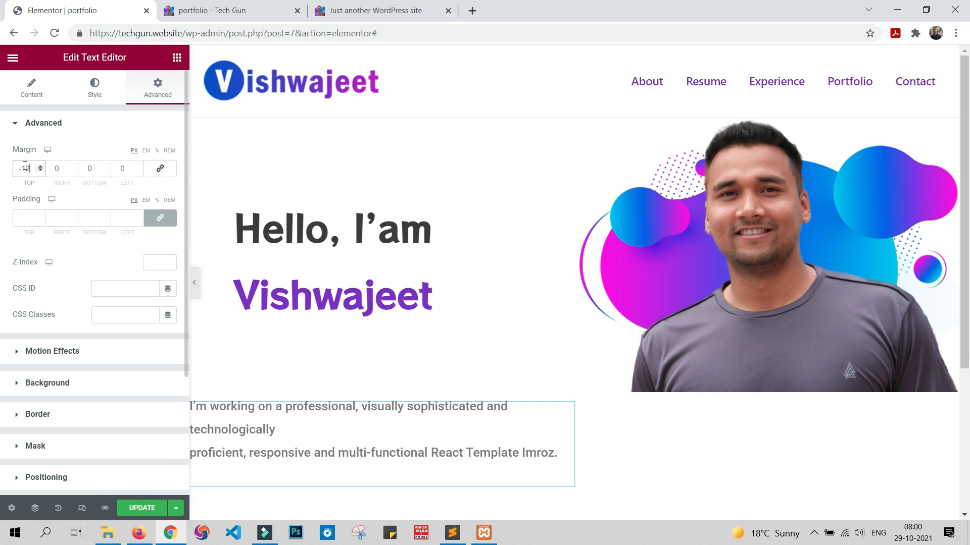
{"action": "key", "text": "Down"}
{"action": "key", "text": "Down"}
{"action": "key", "text": "Down"}
{"action": "key", "text": "Down"}
{"action": "key", "text": "Down"}
{"action": "key", "text": "Down"}
{"action": "key", "text": "Down"}
{"action": "key", "text": "Down"}
{"action": "key", "text": "Down"}
{"action": "key", "text": "Down"}
{"action": "key", "text": "Down"}
{"action": "key", "text": "Down"}
{"action": "key", "text": "Down"}
{"action": "key", "text": "Down"}
{"action": "key", "text": "Down"}
{"action": "key", "text": "Down"}
{"action": "key", "text": "Down"}
{"action": "key", "text": "Down"}
{"action": "key", "text": "Down"}
{"action": "key", "text": "Down"}
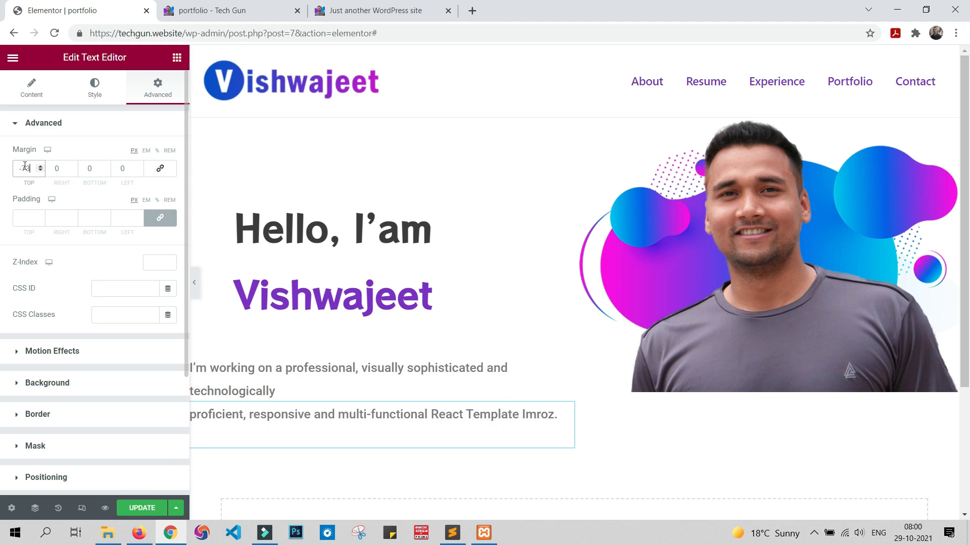
{"action": "key", "text": "Down"}
{"action": "key", "text": "Down"}
{"action": "key", "text": "Down"}
{"action": "key", "text": "Down"}
{"action": "key", "text": "Down"}
{"action": "key", "text": "Down"}
{"action": "key", "text": "Down"}
{"action": "key", "text": "Down"}
{"action": "key", "text": "Down"}
{"action": "key", "text": "Down"}
{"action": "key", "text": "Down"}
{"action": "key", "text": "Down"}
{"action": "key", "text": "Down"}
{"action": "key", "text": "Down"}
{"action": "key", "text": "Down"}
{"action": "key", "text": "Down"}
{"action": "key", "text": "Down"}
{"action": "key", "text": "Down"}
{"action": "key", "text": "Down"}
{"action": "key", "text": "Down"}
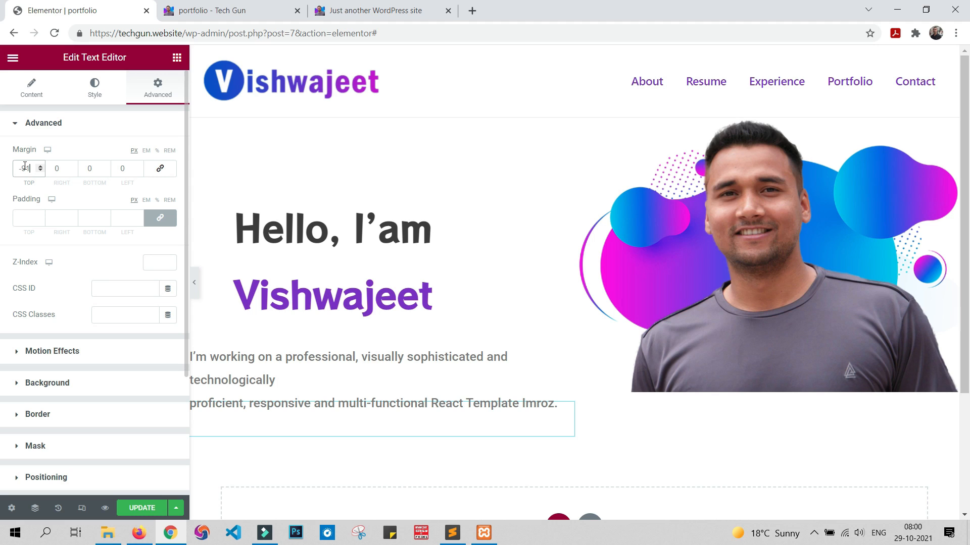
{"action": "key", "text": "Down"}
{"action": "key", "text": "Down"}
{"action": "key", "text": "Down"}
{"action": "key", "text": "Down"}
{"action": "key", "text": "Down"}
{"action": "key", "text": "Down"}
{"action": "key", "text": "Down"}
{"action": "key", "text": "Down"}
{"action": "key", "text": "Down"}
{"action": "key", "text": "Down"}
{"action": "key", "text": "Down"}
{"action": "key", "text": "Down"}
{"action": "key", "text": "Down"}
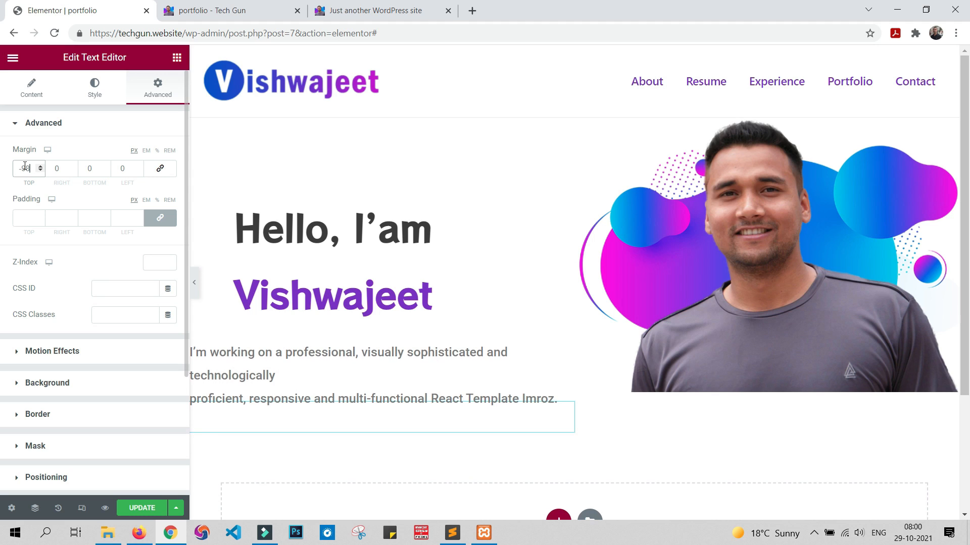
{"action": "key", "text": "Down"}
{"action": "key", "text": "Down"}
{"action": "key", "text": "Down"}
{"action": "key", "text": "Down"}
{"action": "key", "text": "Down"}
{"action": "key", "text": "Down"}
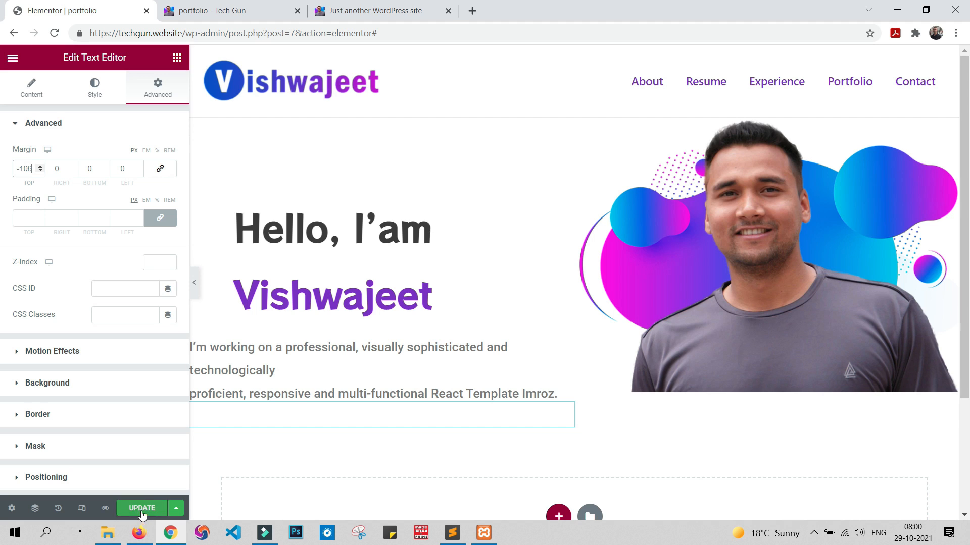
Step: Set the intro paragraph's left margin to 70 px to align it with the greeting
{"action": "left_click", "coordinate": [124, 170]}
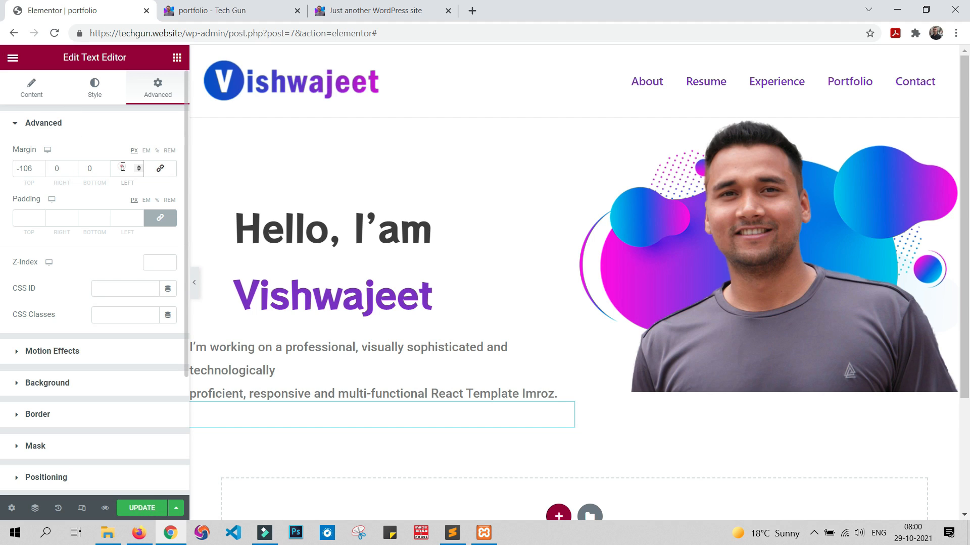
{"action": "type", "text": "50"}
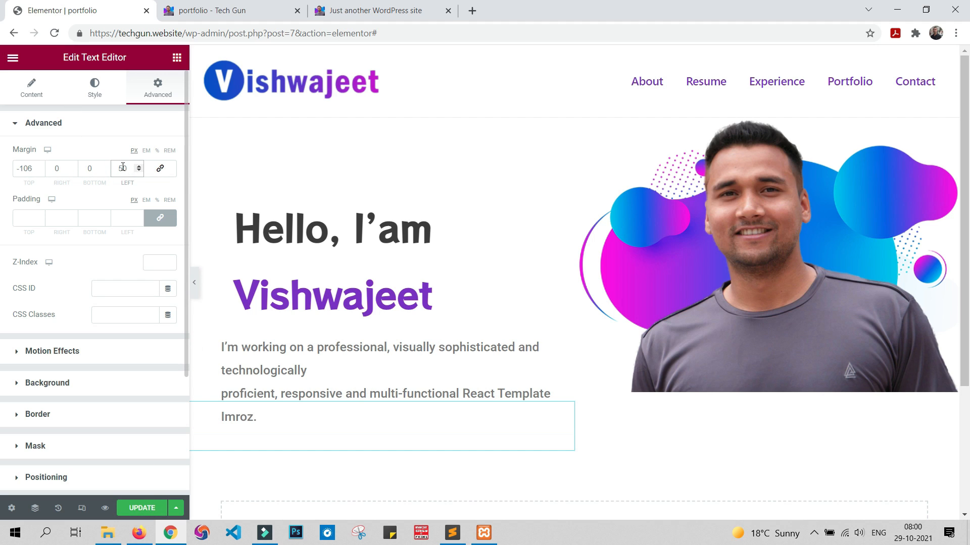
{"action": "key", "text": "BackSpace"}
{"action": "key", "text": "BackSpace"}
{"action": "type", "text": "70"}
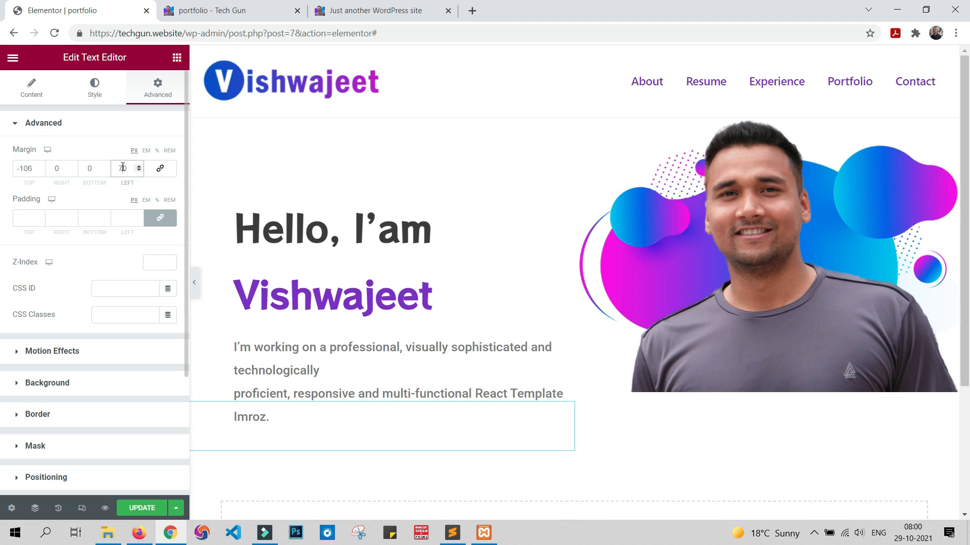
Step: Update the page and compare the paragraph's position in the preview with the sample site
{"action": "left_click", "coordinate": [141, 508]}
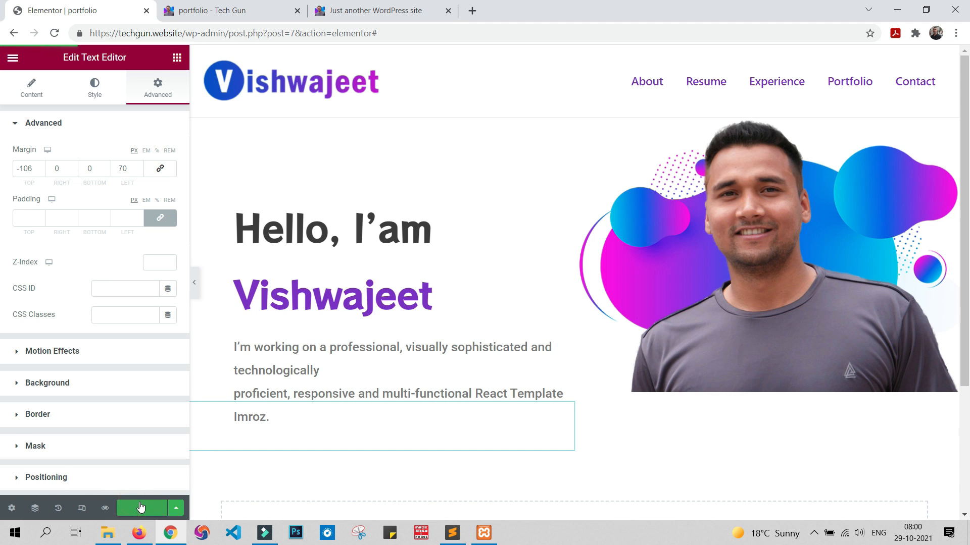
{"action": "left_click", "coordinate": [228, 10]}
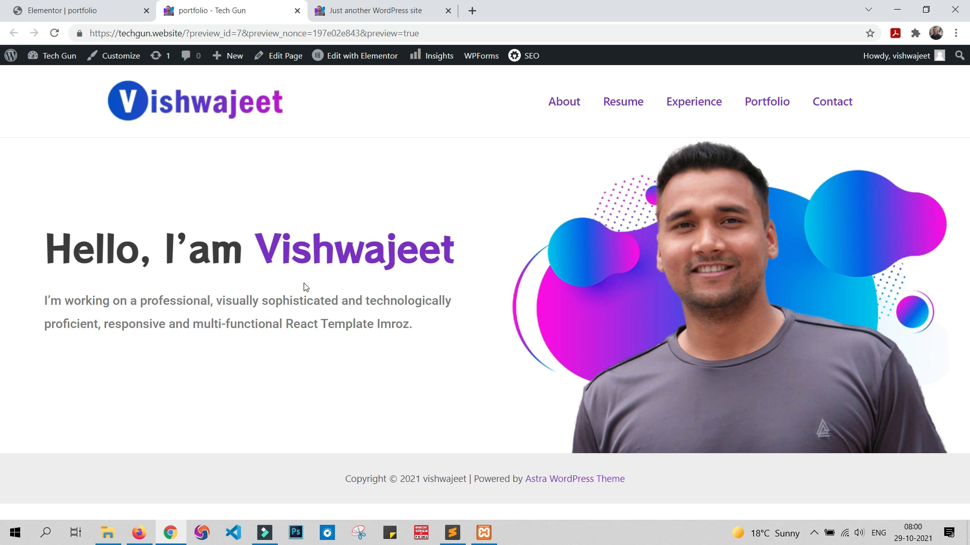
{"action": "left_click", "coordinate": [391, 7]}
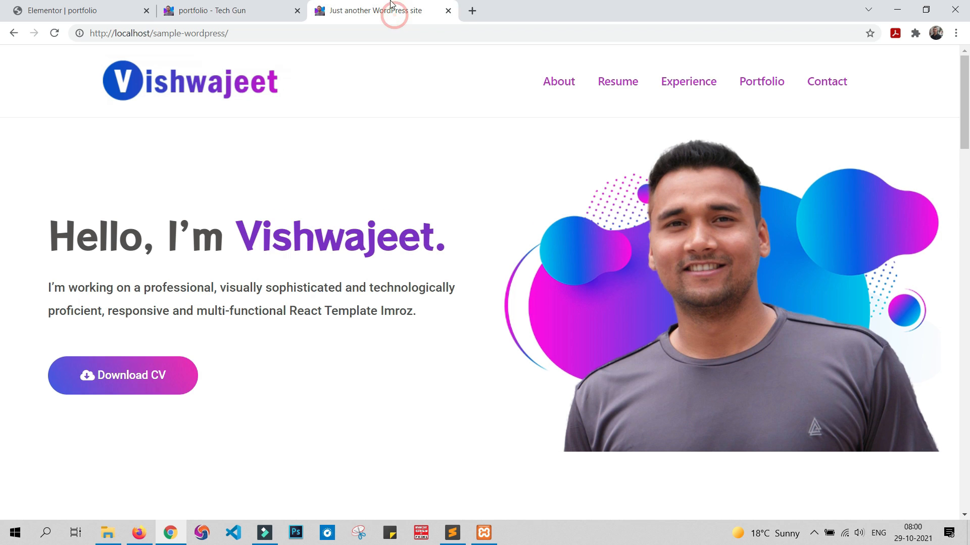
{"action": "left_click", "coordinate": [273, 5]}
Step: Change the intro paragraph's text colour to dark grey #525252 in the page editor
{"action": "left_click", "coordinate": [75, 10]}
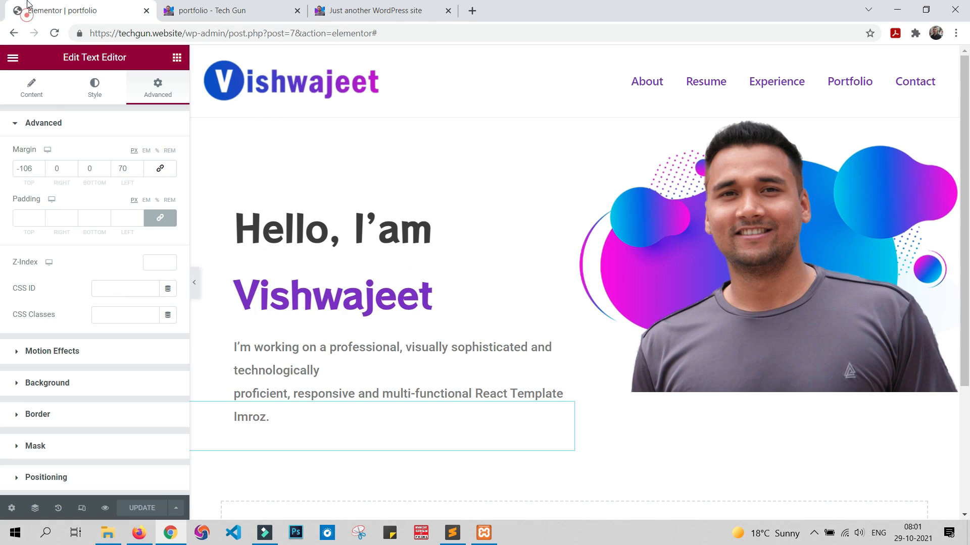
{"action": "left_click", "coordinate": [88, 94]}
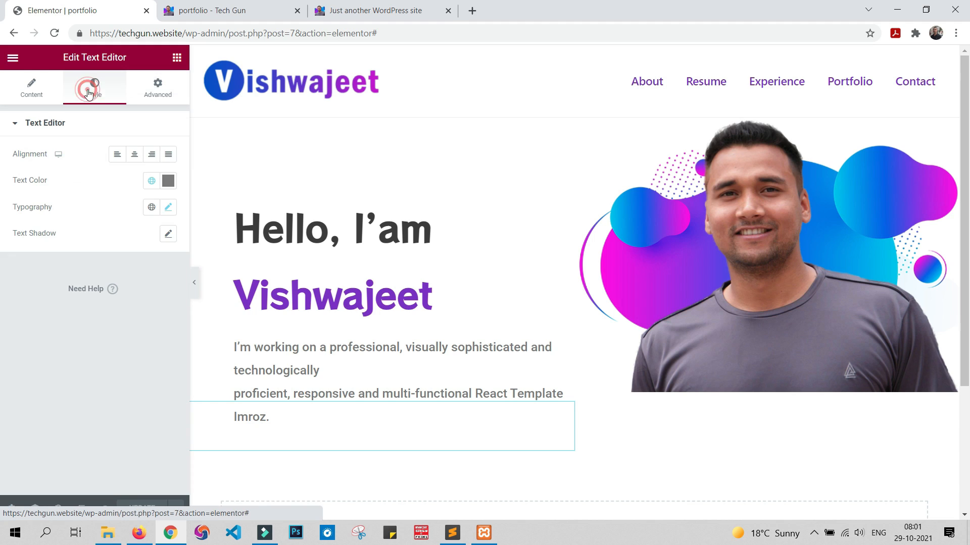
{"action": "left_click", "coordinate": [169, 180]}
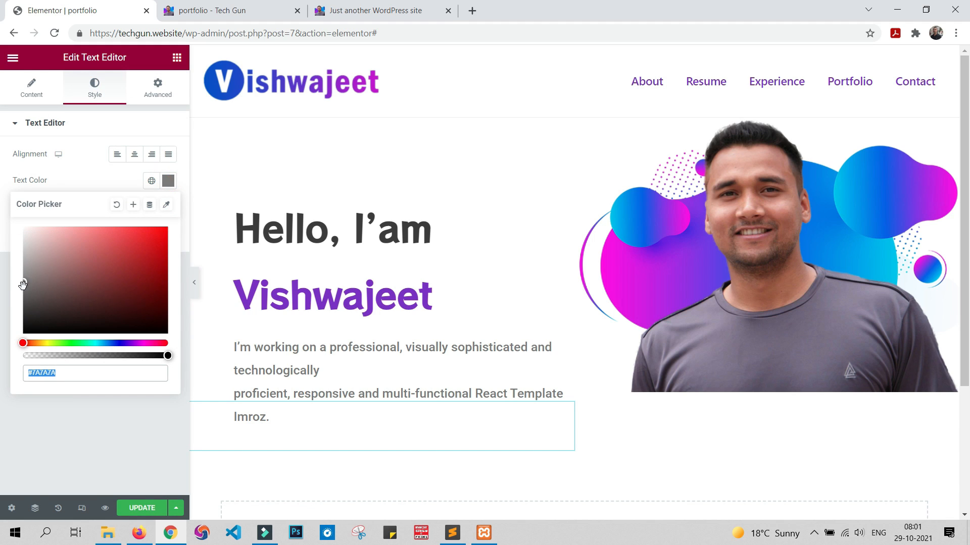
{"action": "left_click_drag", "start_coordinate": [24, 283], "coordinate": [23, 299]}
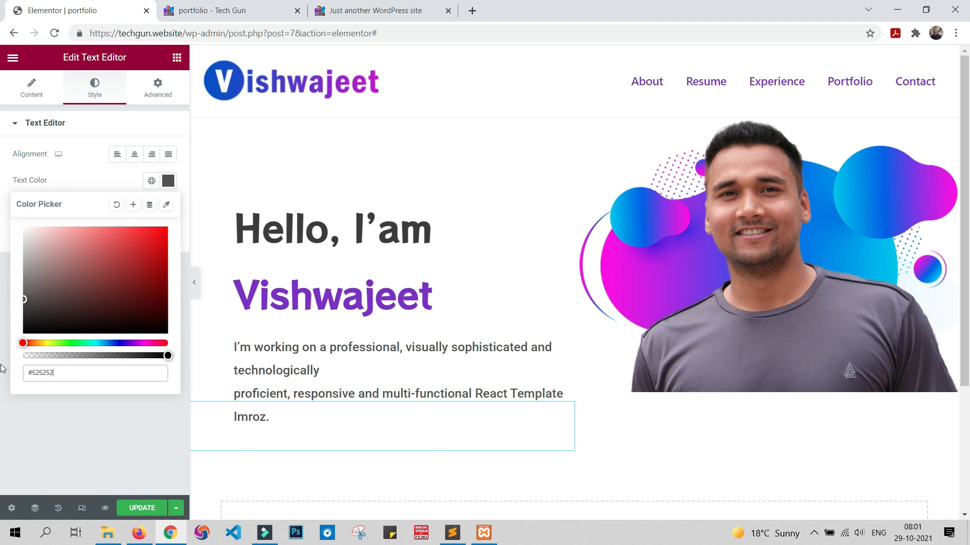
Step: Update the page and compare the recoloured paragraph in the preview with the sample site's hero section
{"action": "left_click", "coordinate": [136, 511]}
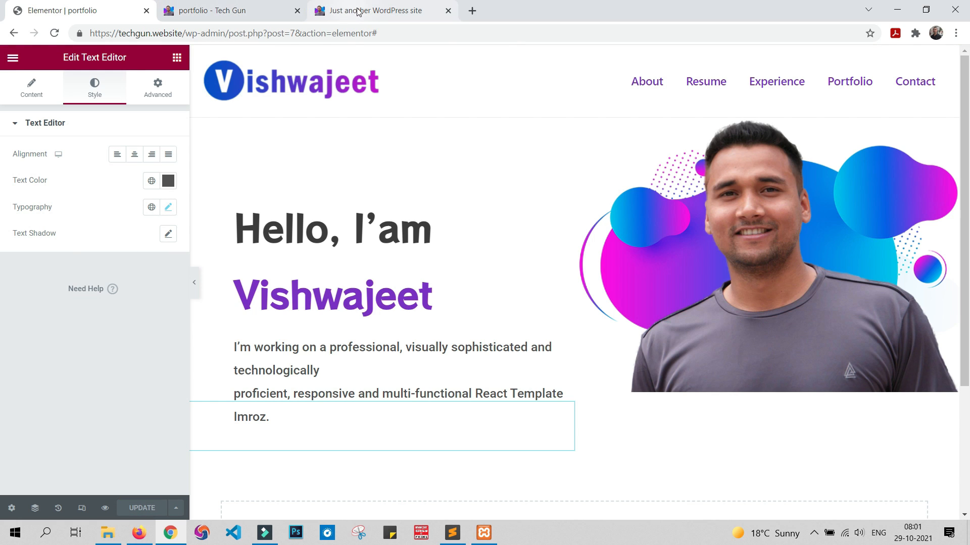
{"action": "left_click", "coordinate": [263, 6]}
{"action": "left_click", "coordinate": [392, 6]}
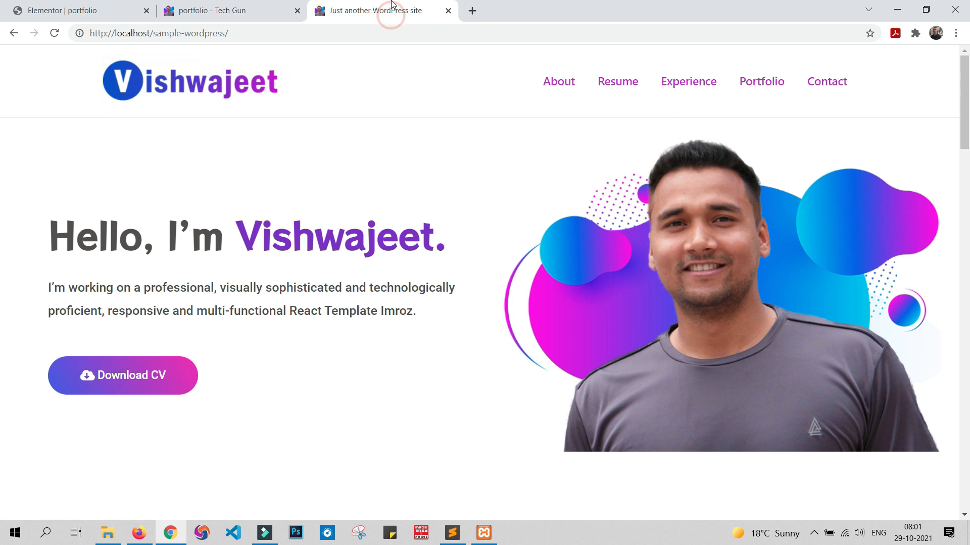
{"action": "left_click", "coordinate": [264, 6]}
{"action": "left_click", "coordinate": [356, 6]}
{"action": "left_click", "coordinate": [273, 5]}
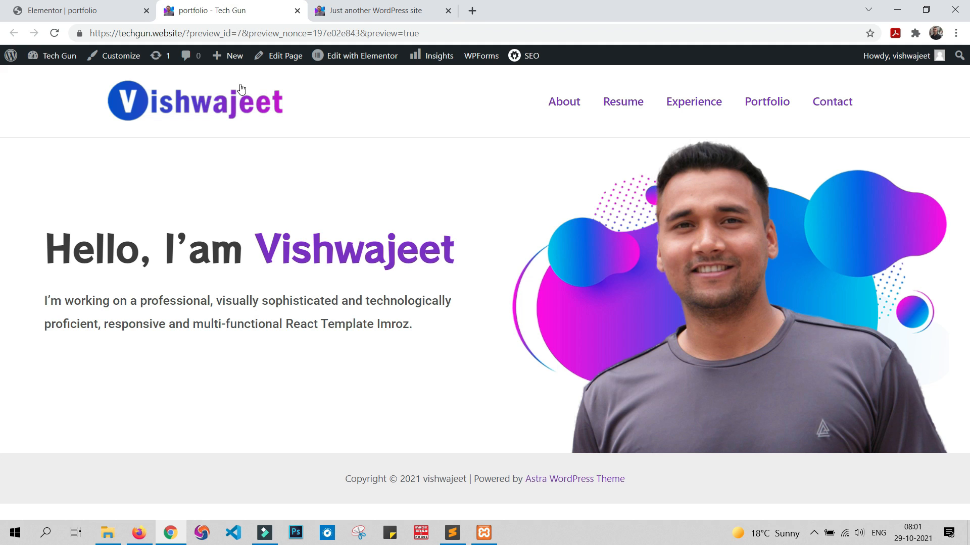
Step: Add a Button widget below the intro paragraph in the page editor
{"action": "left_click", "coordinate": [74, 5]}
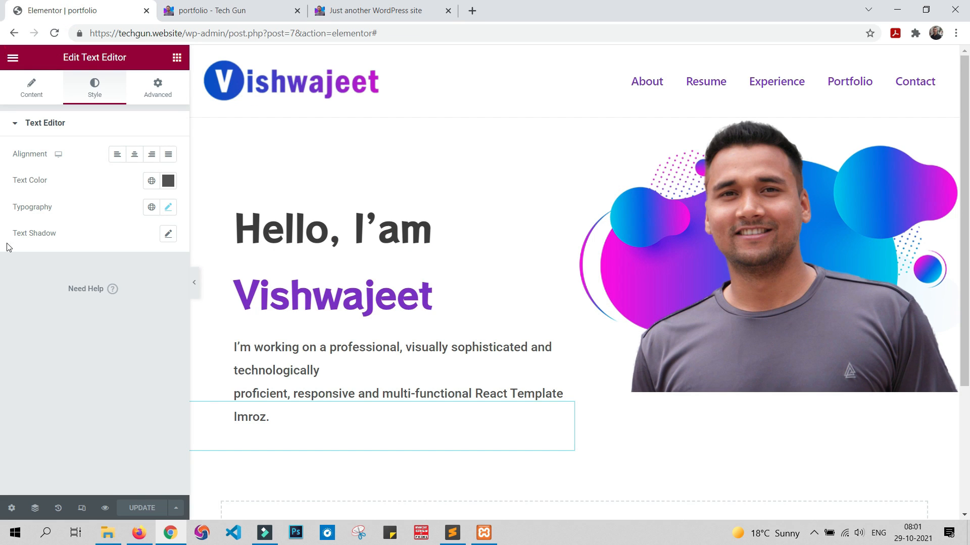
{"action": "left_click", "coordinate": [176, 59]}
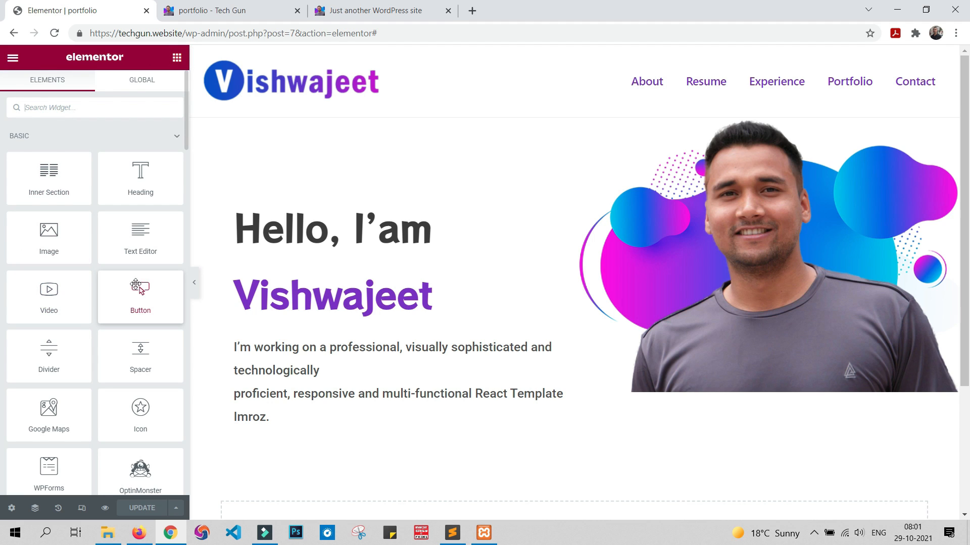
{"action": "left_click_drag", "start_coordinate": [136, 291], "coordinate": [282, 429]}
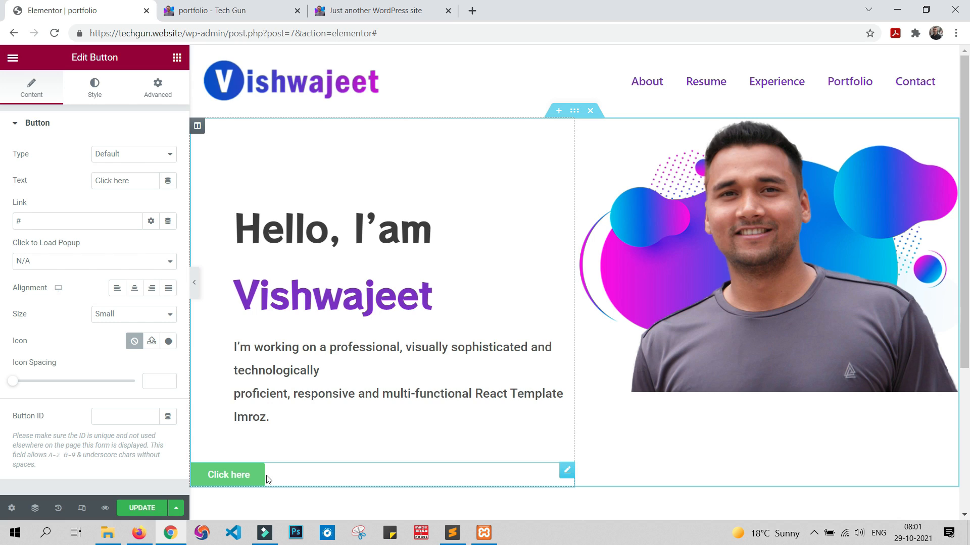
Step: Change the text of the button below the intro paragraph to "Download CV"
{"action": "left_click_drag", "start_coordinate": [152, 177], "coordinate": [37, 189]}
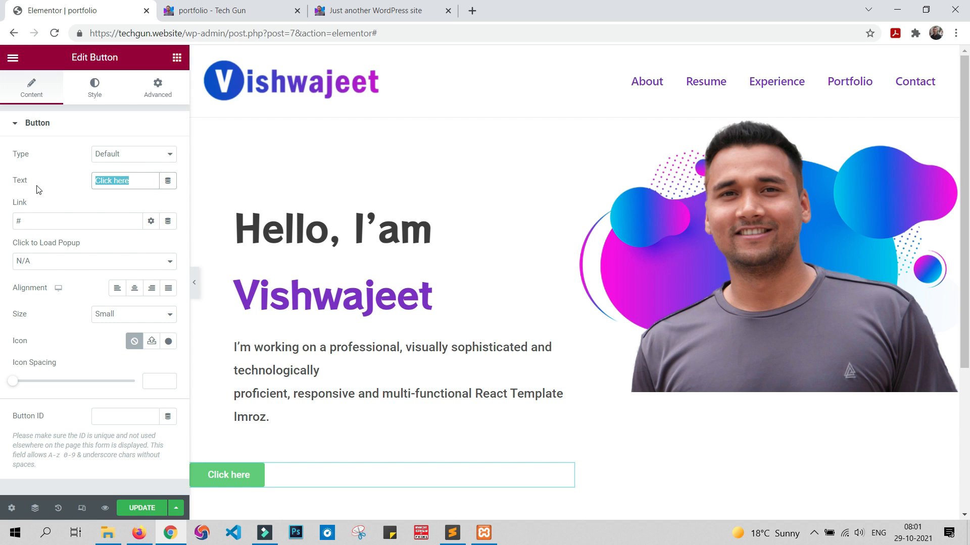
{"action": "type", "text": "Dow"}
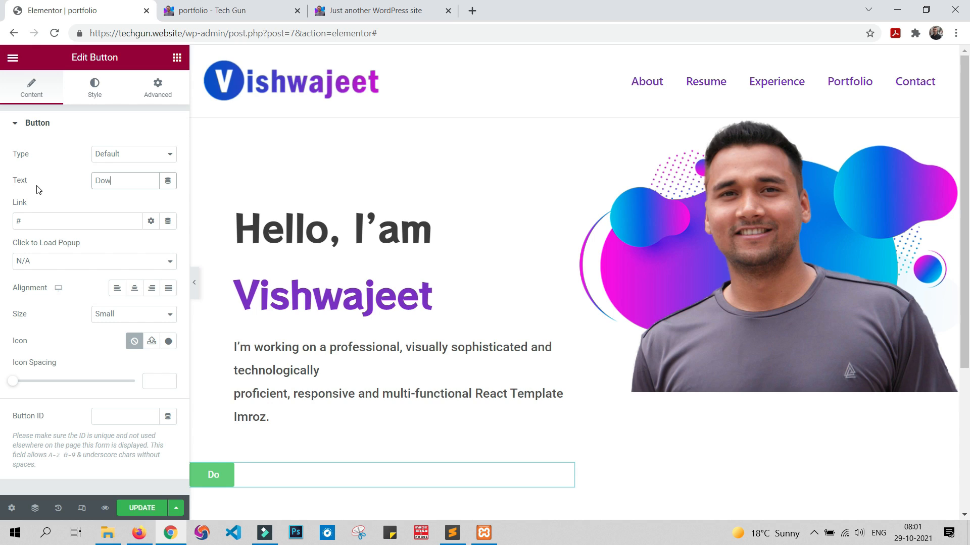
{"action": "type", "text": "nload "}
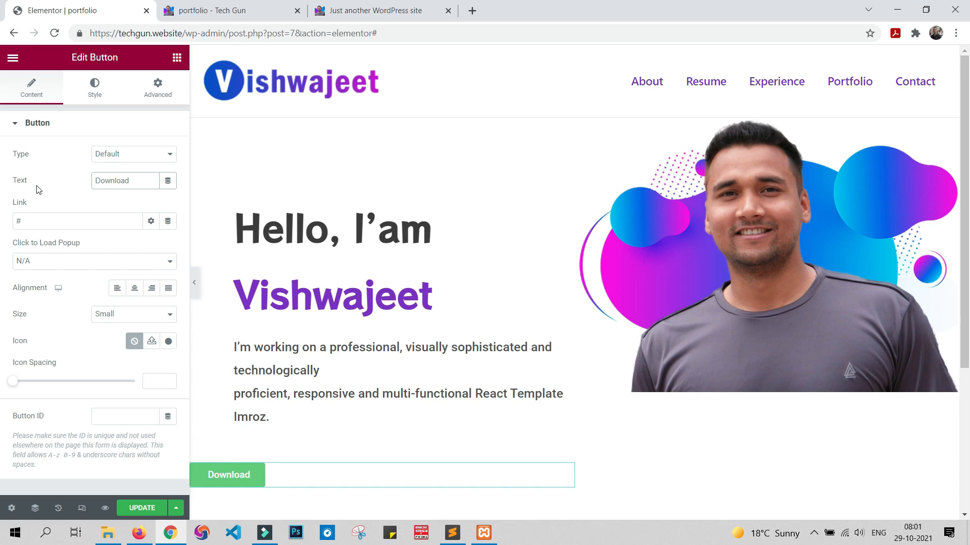
{"action": "type", "text": "CV"}
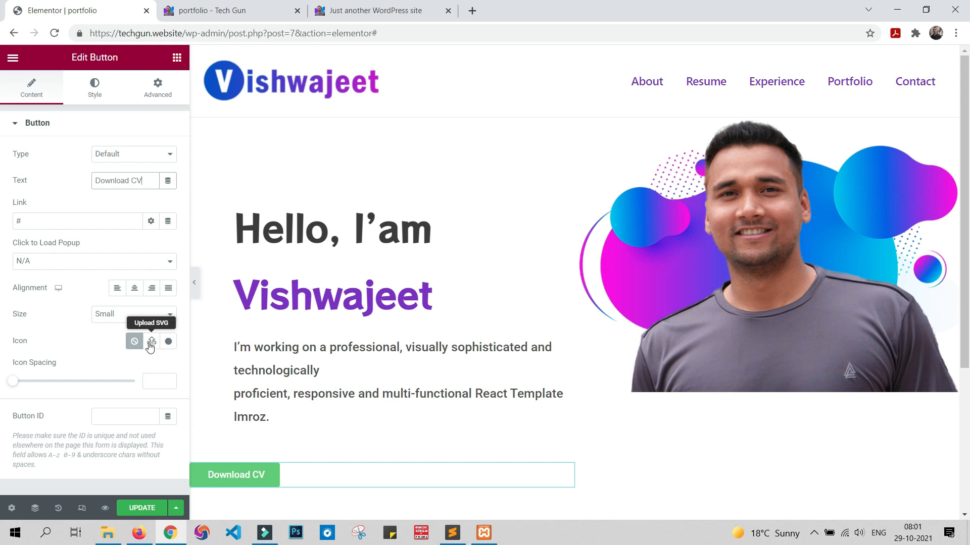
Step: Search the icon library for "down" and insert the cloud download icon into the Download CV button
{"action": "left_click", "coordinate": [168, 342]}
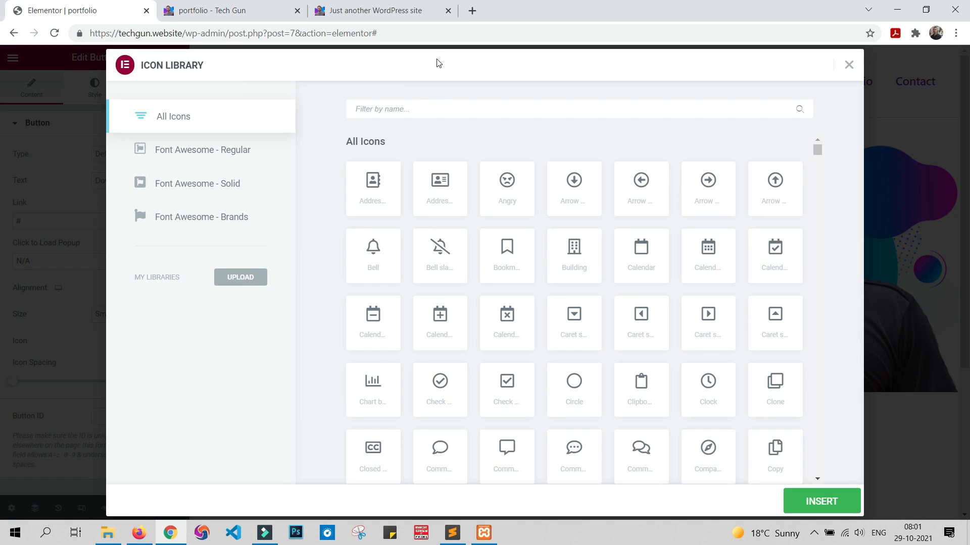
{"action": "left_click", "coordinate": [432, 110]}
{"action": "type", "text": "d"}
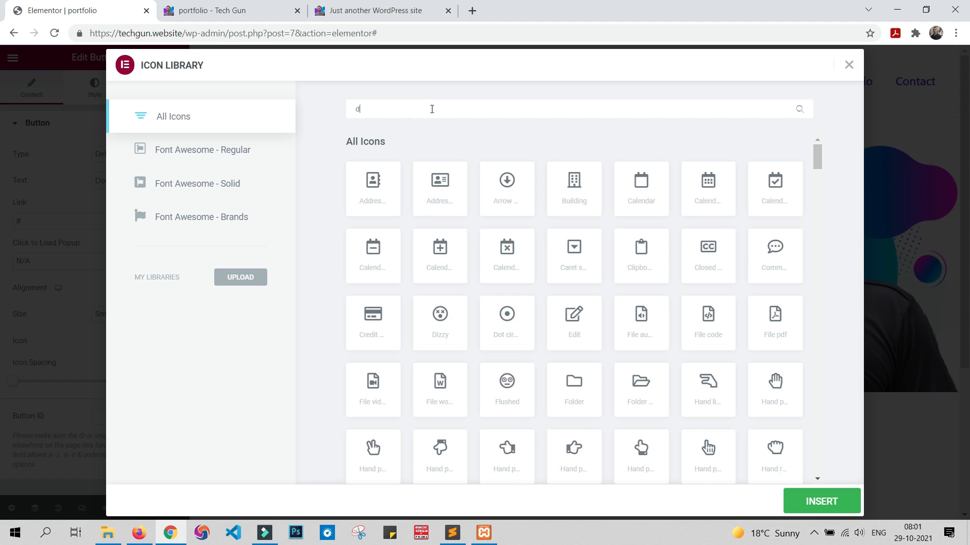
{"action": "type", "text": "own"}
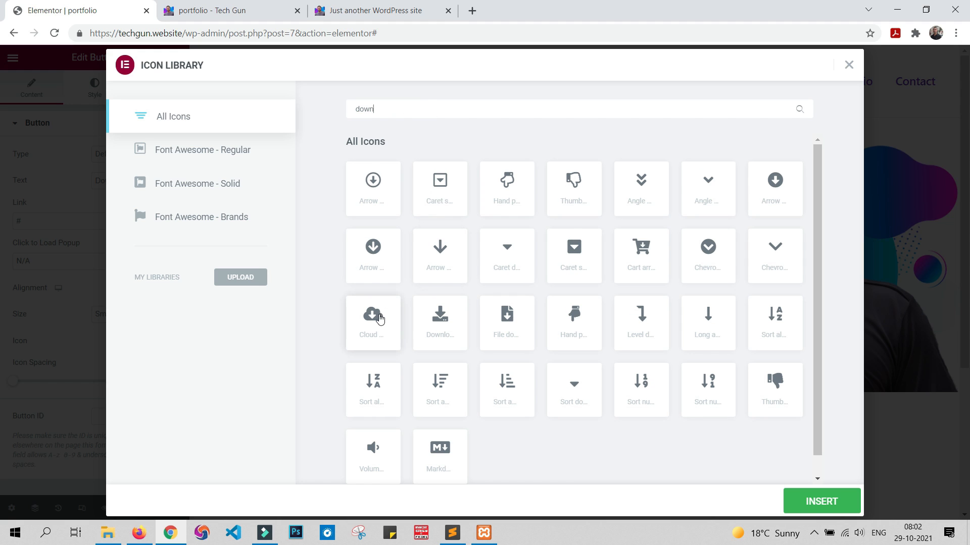
{"action": "left_click", "coordinate": [380, 319]}
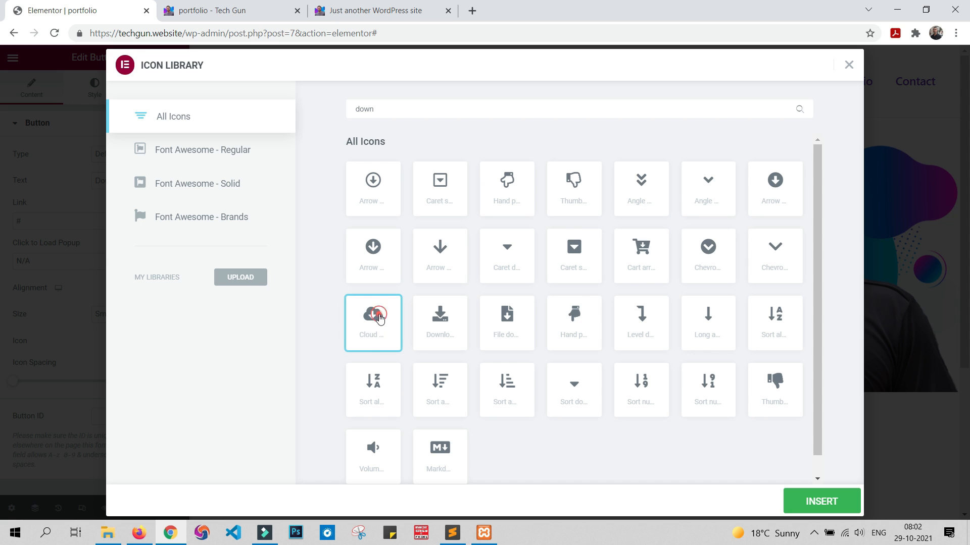
{"action": "left_click", "coordinate": [809, 501]}
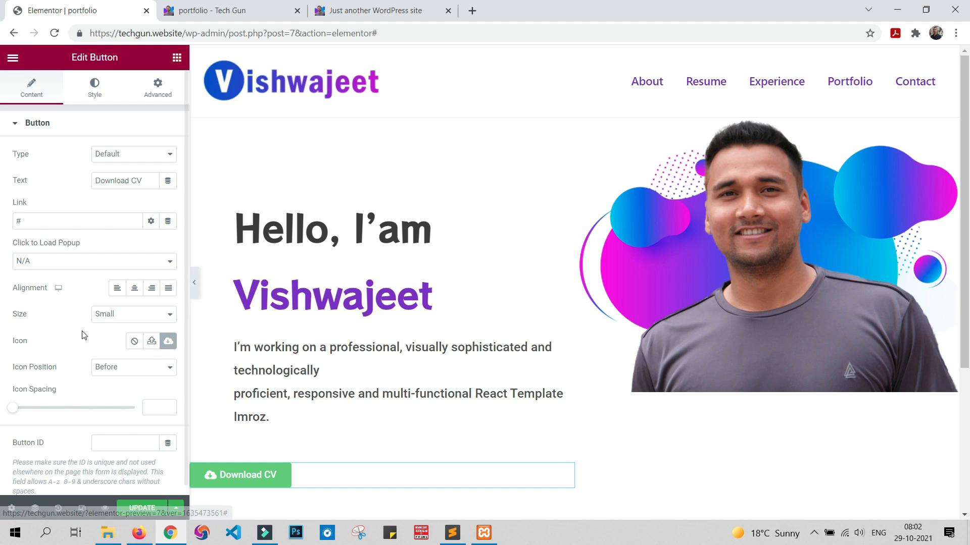
Step: Set the Download CV button's typography size to 20 px
{"action": "left_click", "coordinate": [157, 86]}
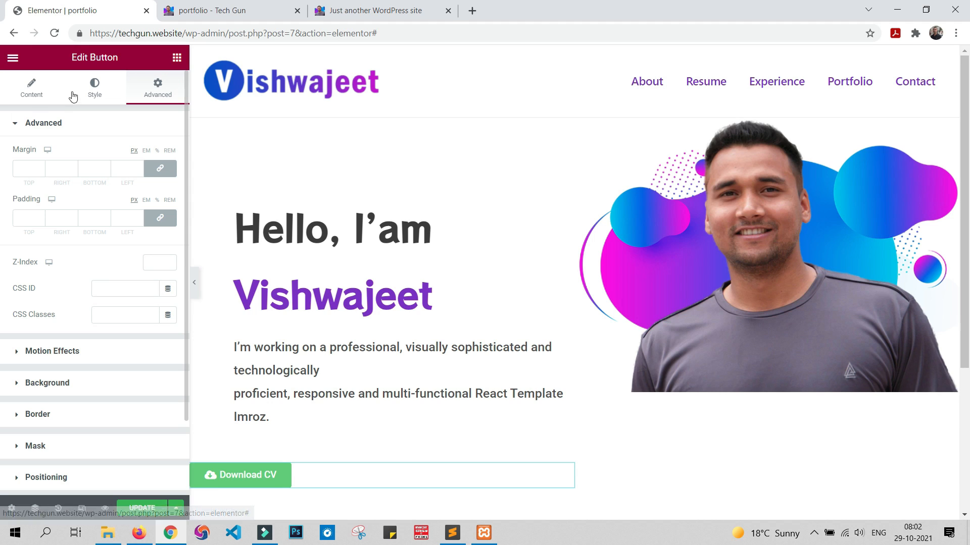
{"action": "left_click", "coordinate": [91, 94]}
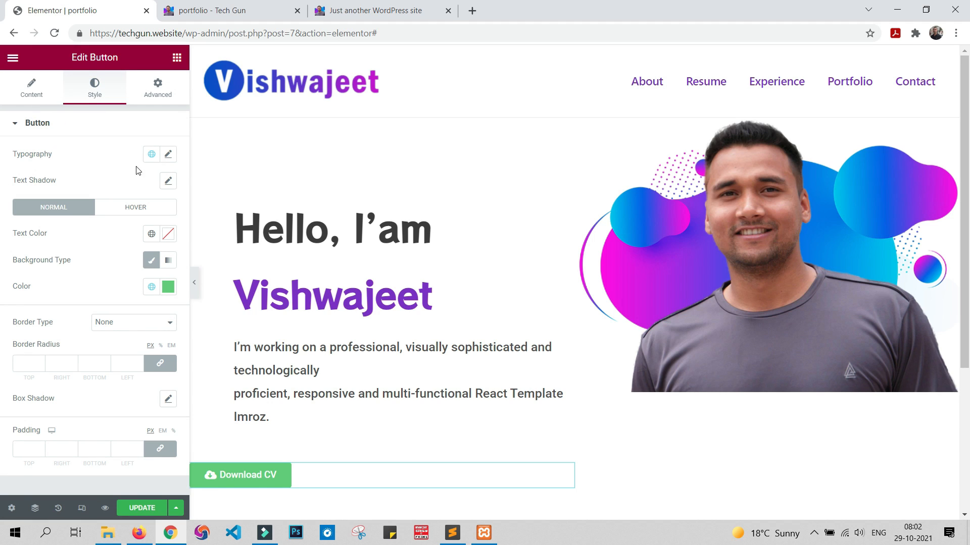
{"action": "left_click", "coordinate": [168, 154]}
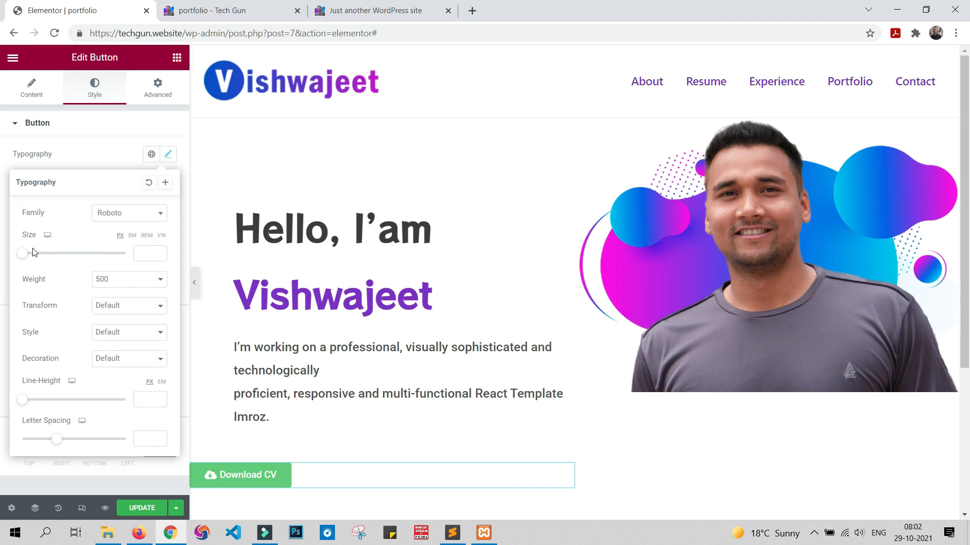
{"action": "left_click_drag", "start_coordinate": [20, 257], "coordinate": [32, 259]}
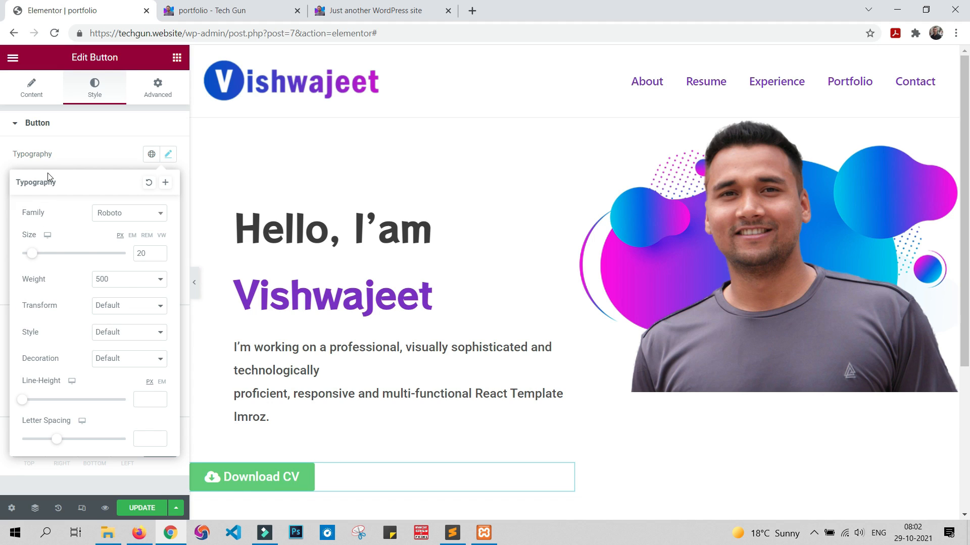
{"action": "left_click", "coordinate": [83, 143]}
{"action": "left_click", "coordinate": [97, 125]}
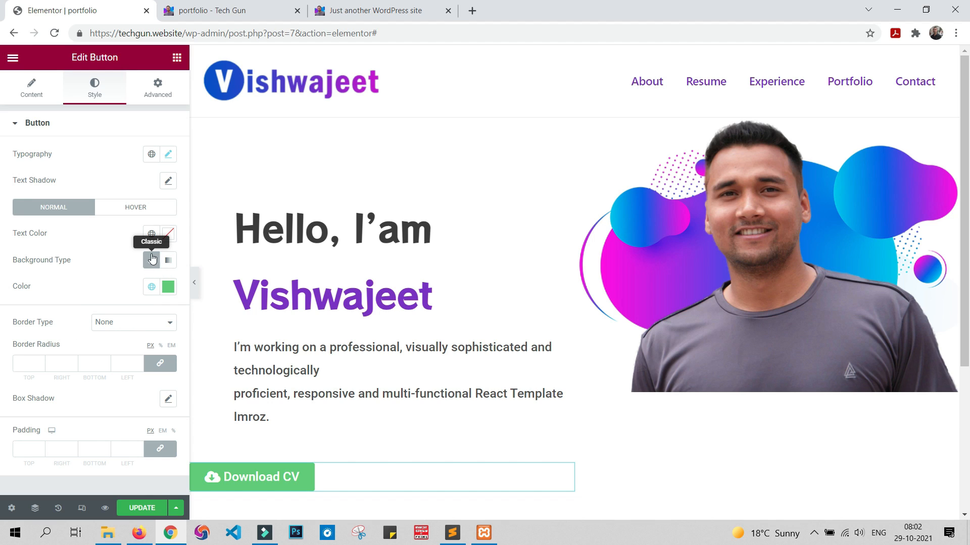
Step: Try a solid red #CE6161 background colour on the Download CV button
{"action": "left_click", "coordinate": [168, 287]}
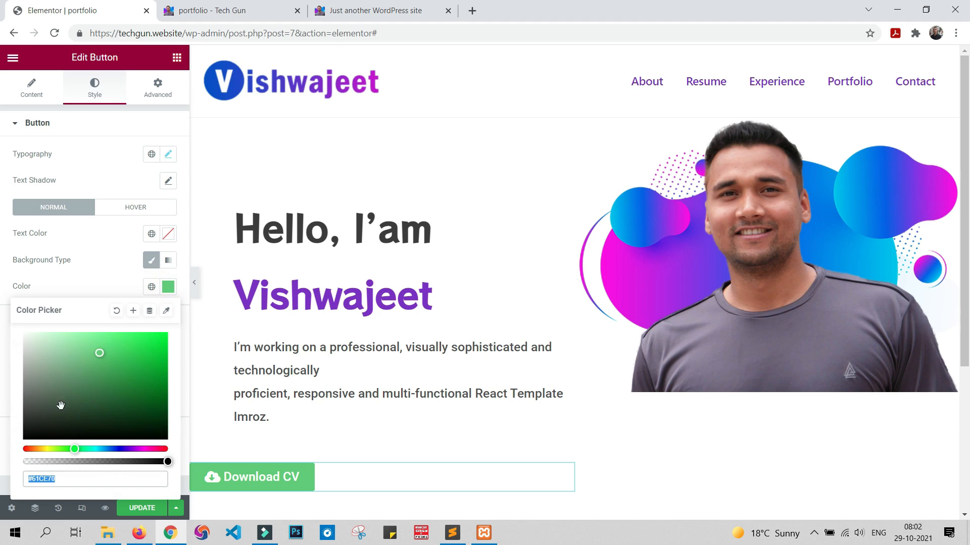
{"action": "left_click", "coordinate": [33, 449]}
{"action": "left_click", "coordinate": [23, 449]}
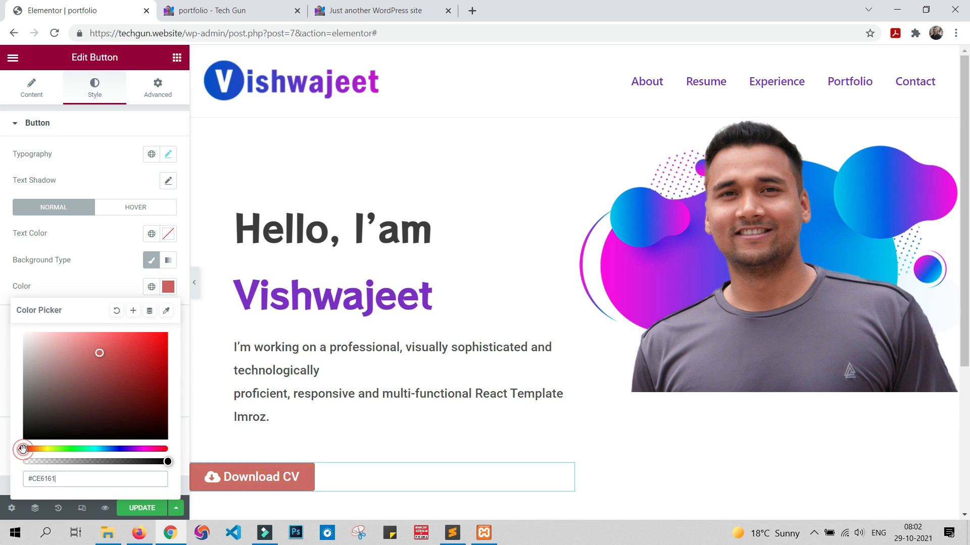
{"action": "left_click", "coordinate": [102, 263]}
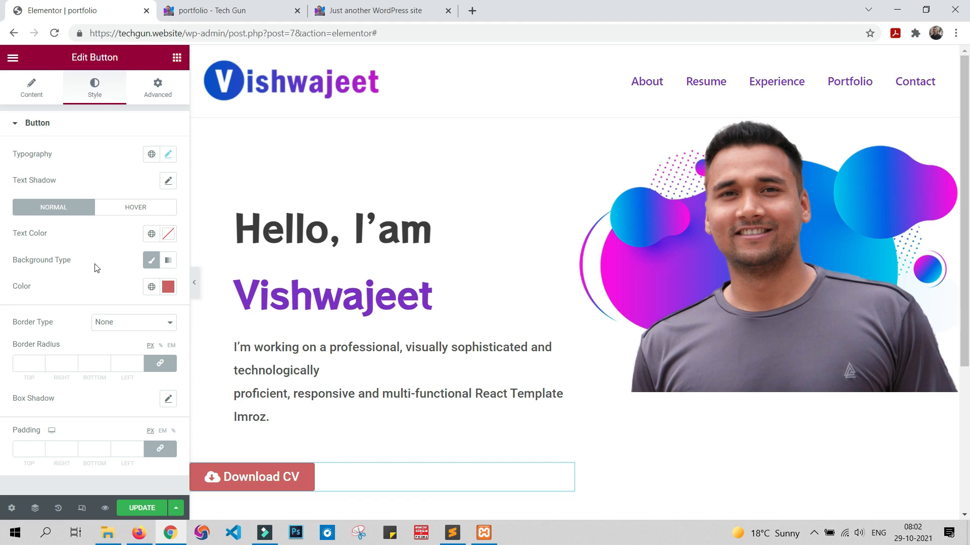
Step: Switch the button's background type to Gradient and set its first colour to blue #405CFB
{"action": "left_click", "coordinate": [169, 261]}
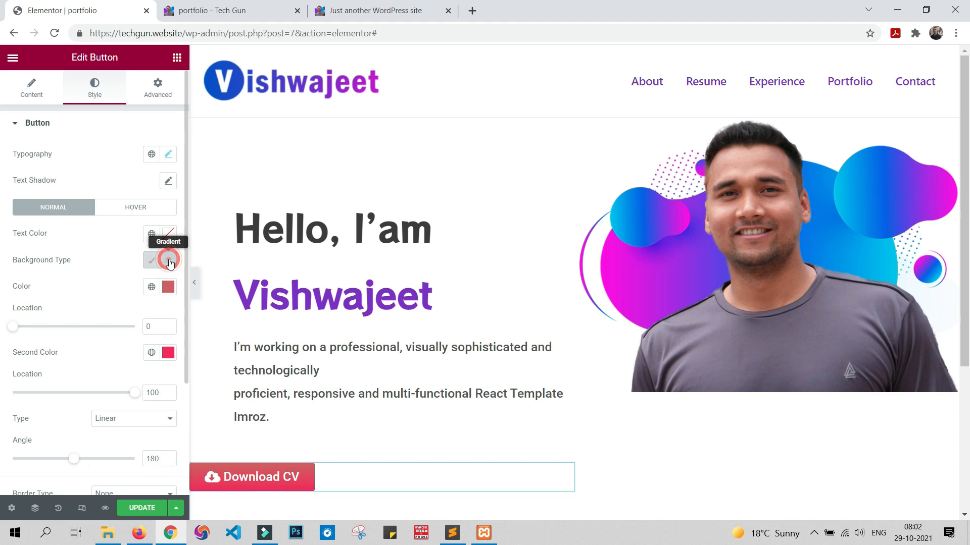
{"action": "scroll", "coordinate": [102, 306], "scroll_direction": "down", "scroll_amount": 3}
{"action": "scroll", "coordinate": [102, 306], "scroll_direction": "up", "scroll_amount": 2}
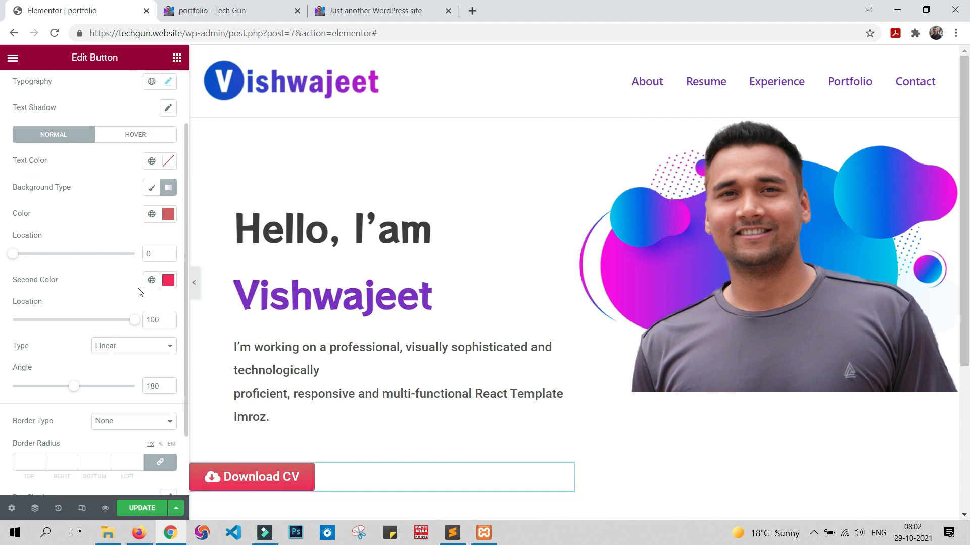
{"action": "left_click", "coordinate": [170, 214]}
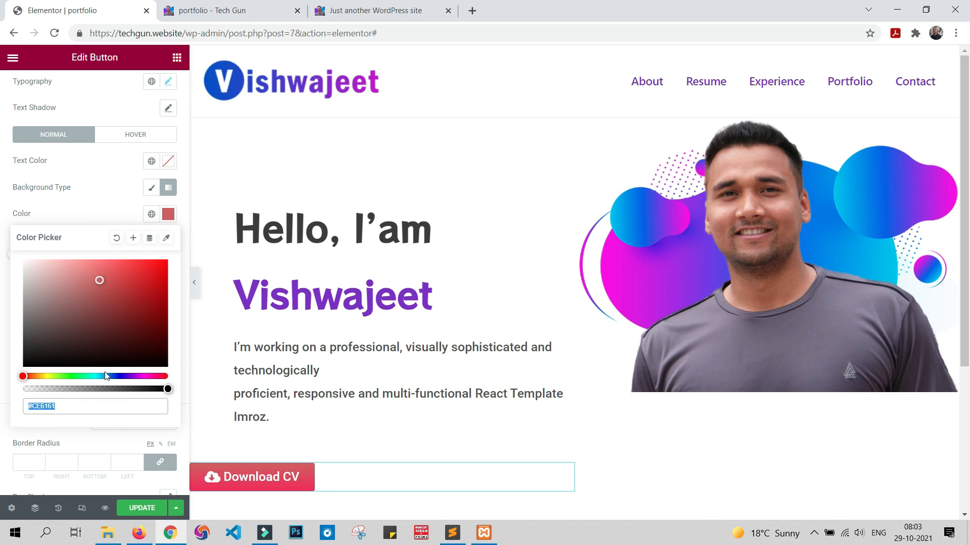
{"action": "left_click_drag", "start_coordinate": [106, 376], "coordinate": [120, 376]}
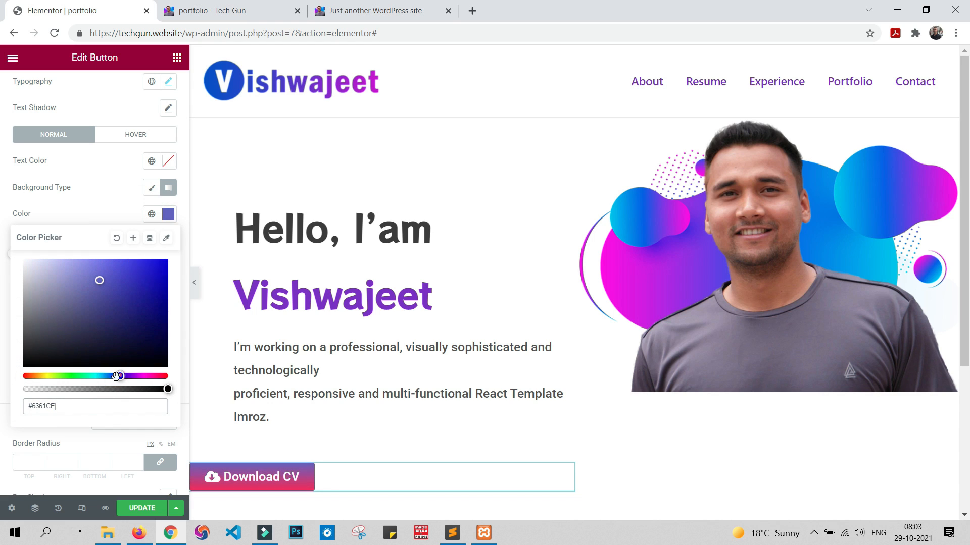
{"action": "left_click", "coordinate": [88, 409]}
{"action": "type", "text": "#405CFB"}
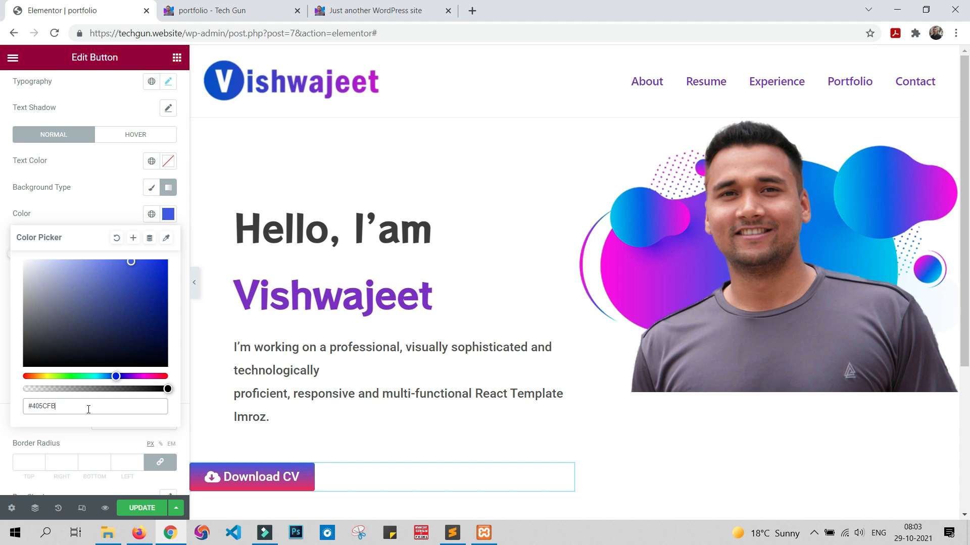
{"action": "left_click", "coordinate": [8, 254]}
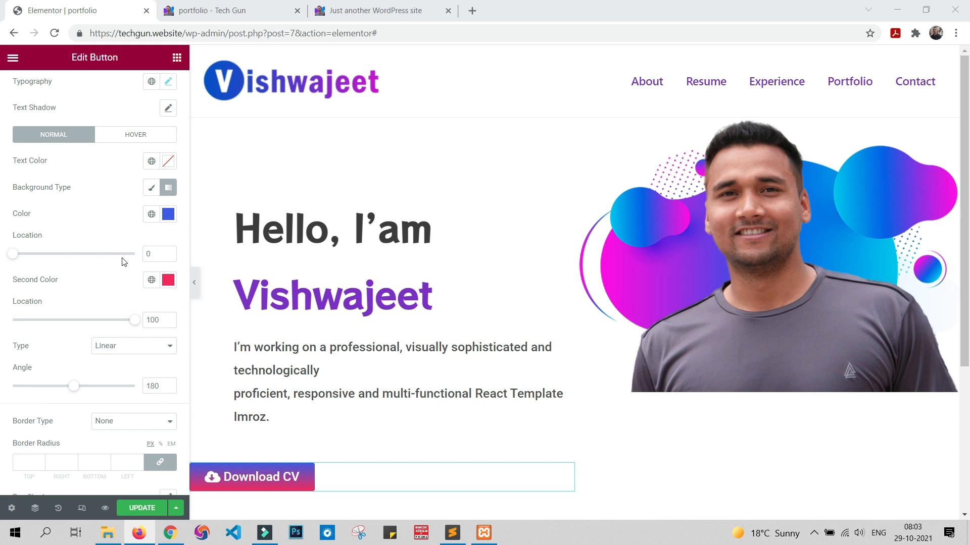
Step: Replace the button gradient's second colour with the copied pink colour code
{"action": "left_click", "coordinate": [168, 279]}
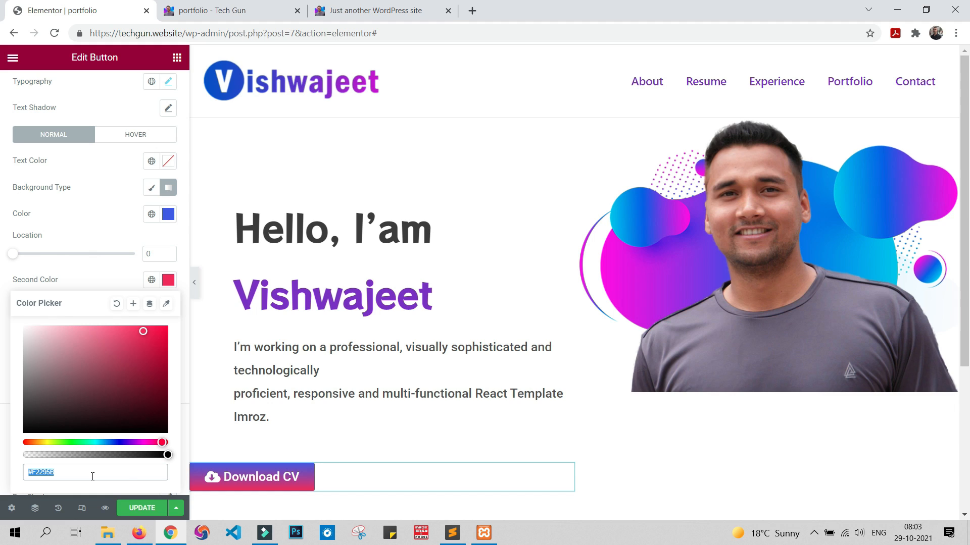
{"action": "type", "text": "#F229C1"}
{"action": "left_click", "coordinate": [3, 358]}
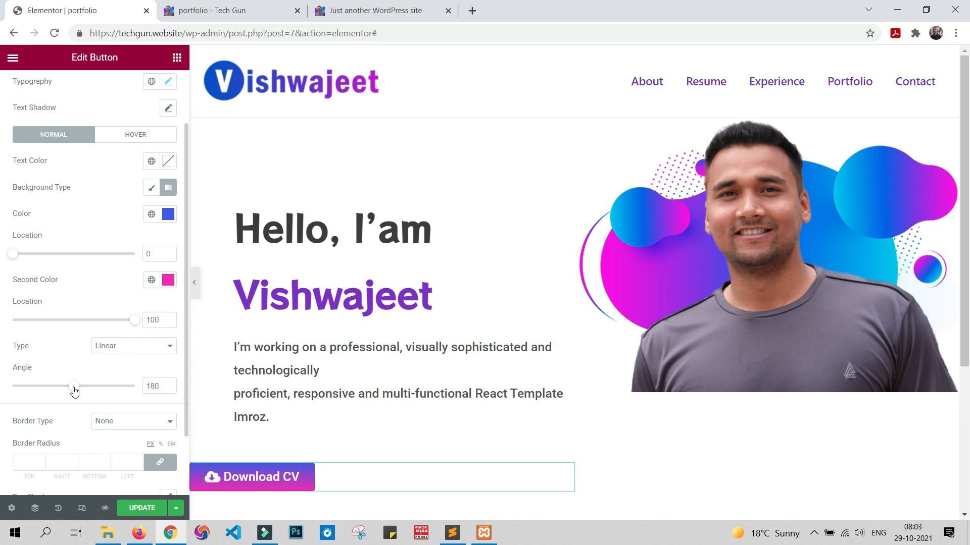
Step: Set the button gradient's angle to 110 and the second colour's location to 83
{"action": "left_click_drag", "start_coordinate": [74, 390], "coordinate": [50, 397]}
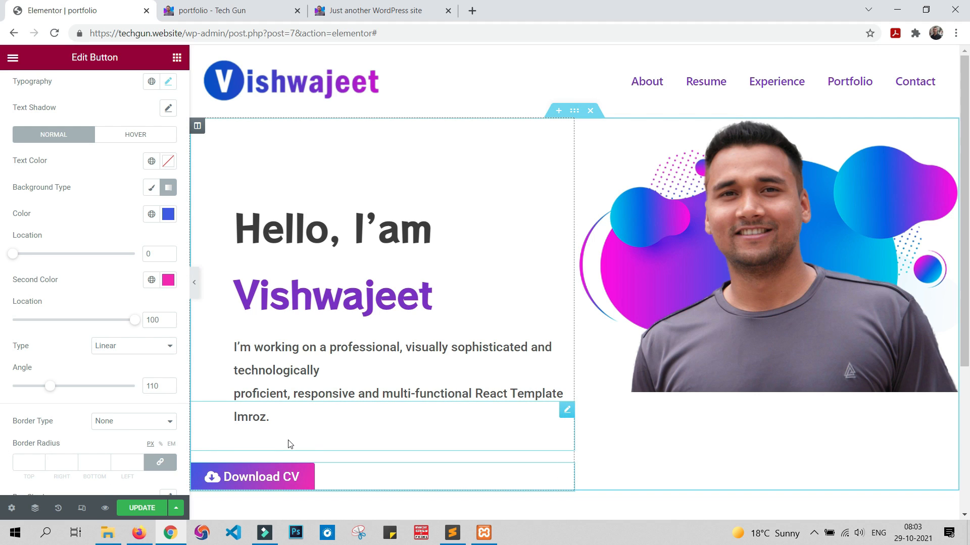
{"action": "left_click_drag", "start_coordinate": [134, 320], "coordinate": [88, 325]}
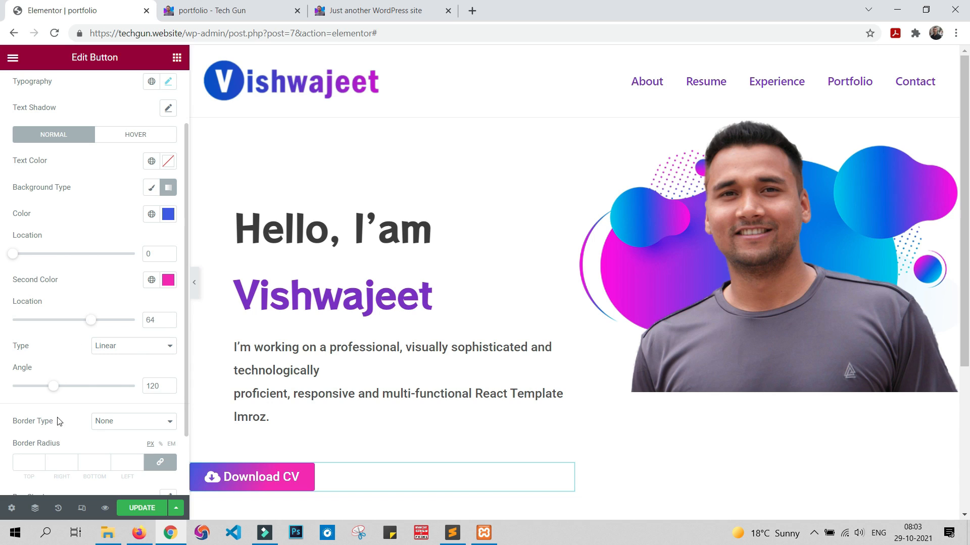
{"action": "left_click_drag", "start_coordinate": [54, 388], "coordinate": [53, 391]}
{"action": "left_click", "coordinate": [93, 322]}
{"action": "left_click_drag", "start_coordinate": [93, 322], "coordinate": [116, 327]}
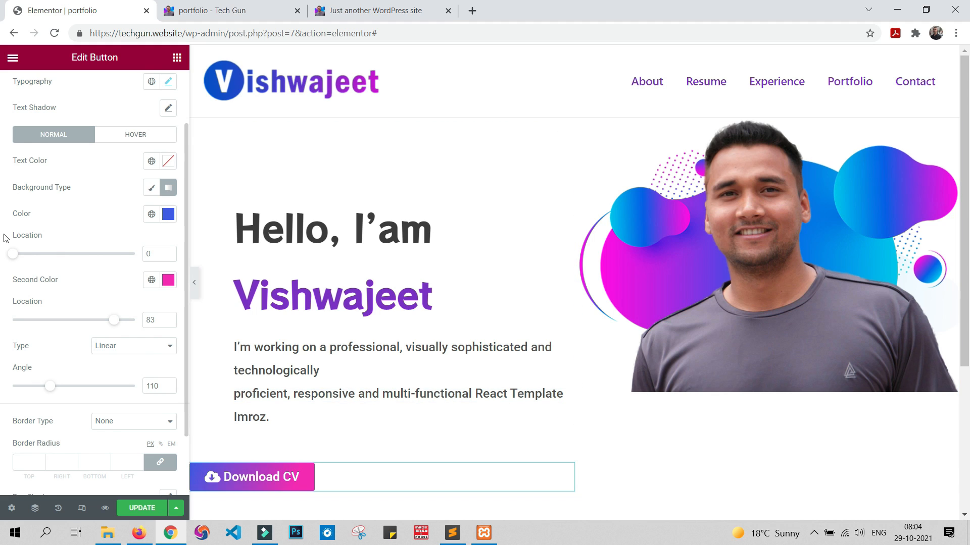
Step: Unlink the Download CV button's margins and set the left margin to 70 px and the top margin to -30 px
{"action": "scroll", "coordinate": [8, 237], "scroll_direction": "up", "scroll_amount": 2}
{"action": "left_click", "coordinate": [158, 87]}
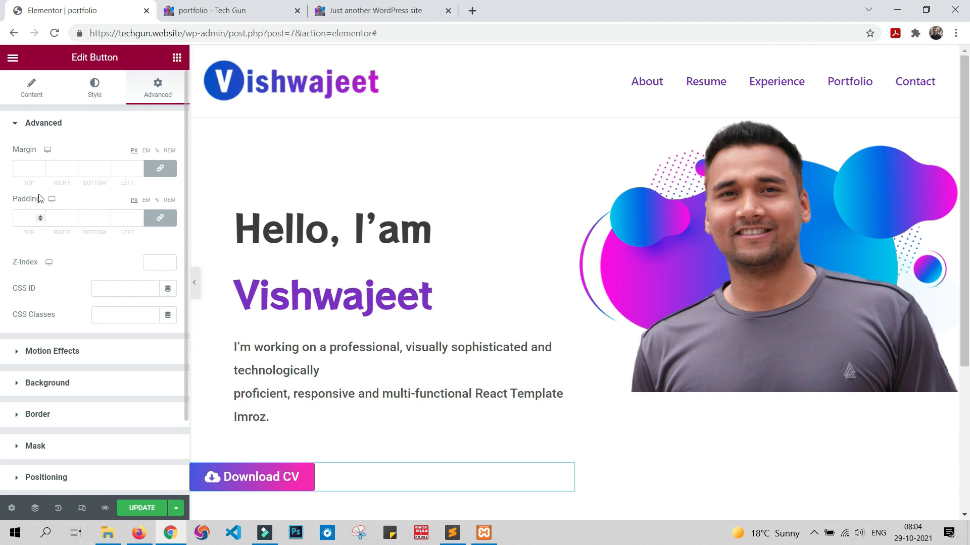
{"action": "left_click", "coordinate": [162, 171]}
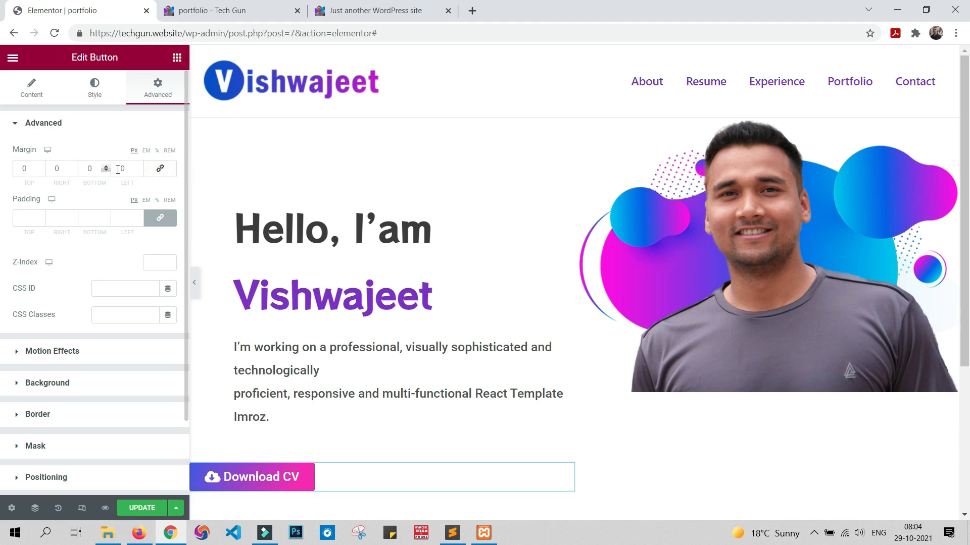
{"action": "left_click", "coordinate": [120, 169]}
{"action": "type", "text": "7"}
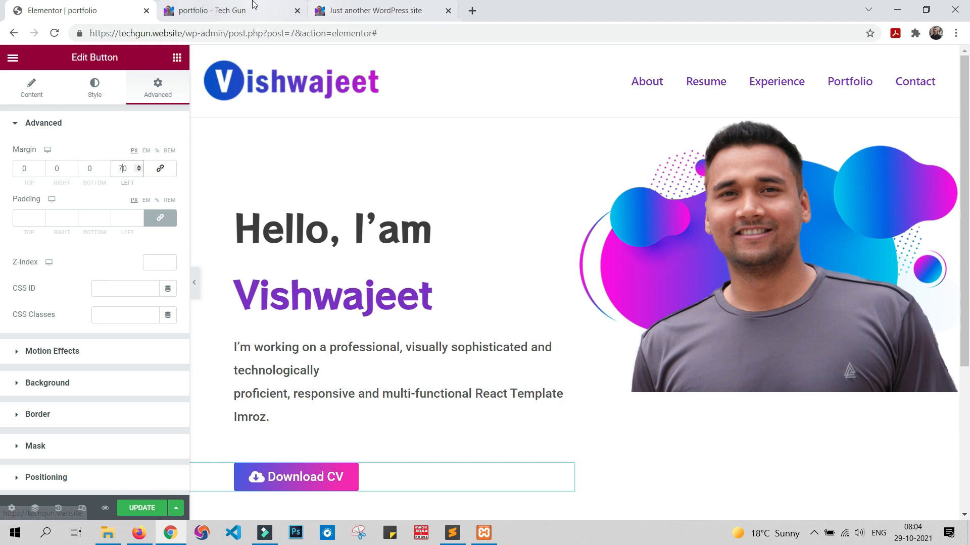
{"action": "left_click", "coordinate": [23, 170]}
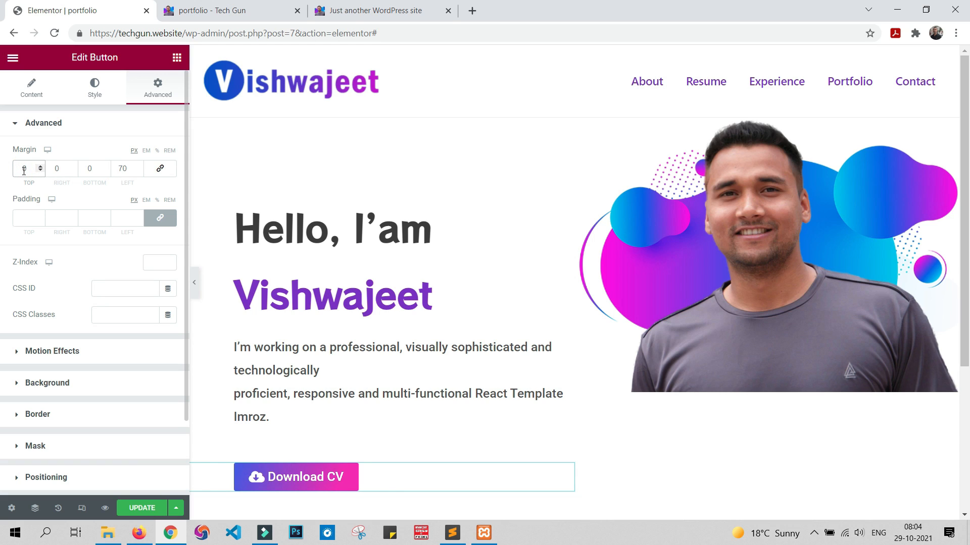
{"action": "scroll", "coordinate": [23, 172], "scroll_direction": "down", "scroll_amount": 20}
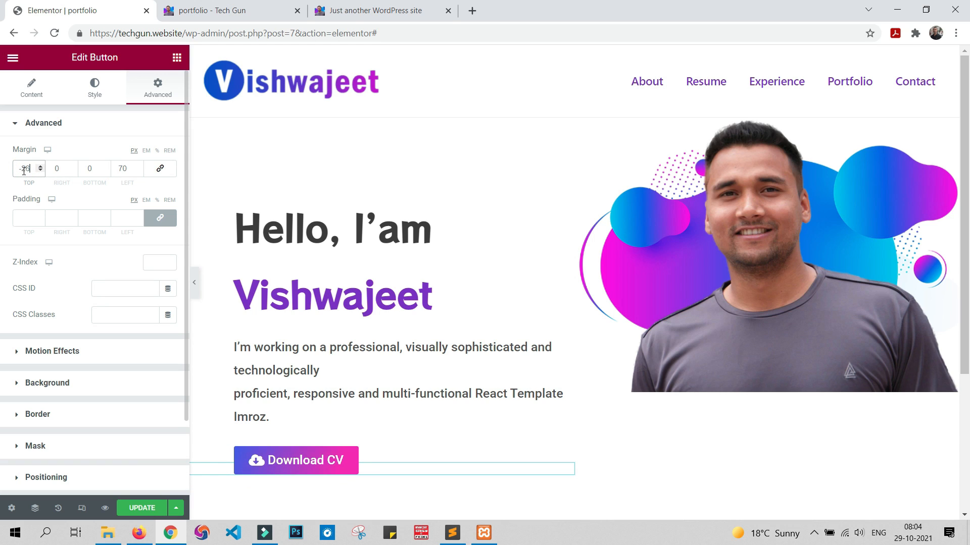
{"action": "scroll", "coordinate": [24, 170], "scroll_direction": "down", "scroll_amount": 5}
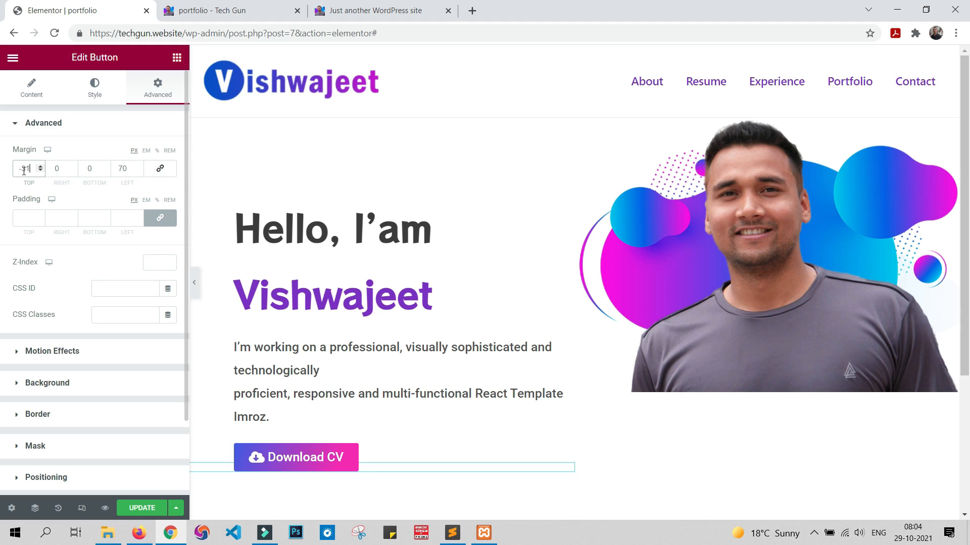
{"action": "scroll", "coordinate": [24, 170], "scroll_direction": "up", "scroll_amount": 1}
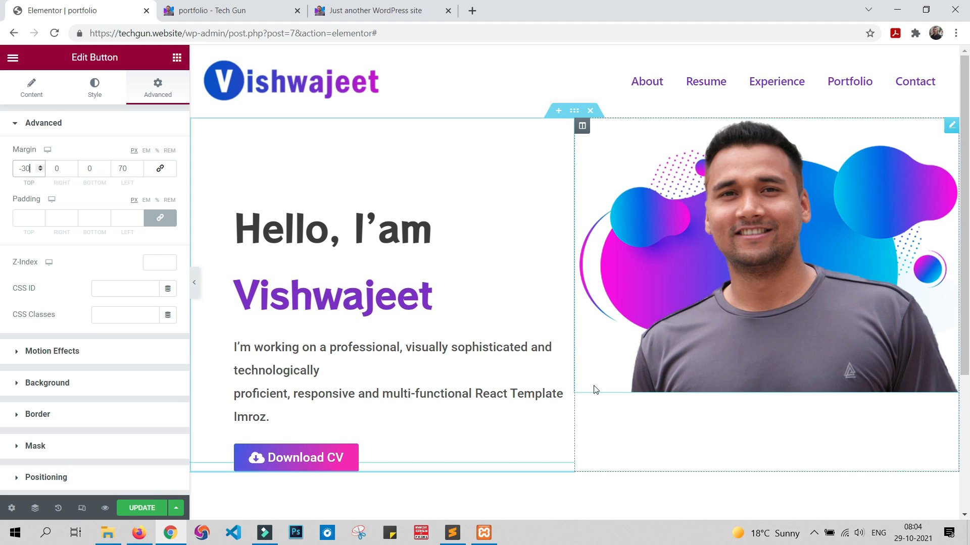
Step: Round the Download CV button's corners with a border radius of 50 px on all sides
{"action": "left_click", "coordinate": [94, 89]}
{"action": "scroll", "coordinate": [64, 329], "scroll_direction": "down", "scroll_amount": 2}
{"action": "scroll", "coordinate": [65, 329], "scroll_direction": "down", "scroll_amount": 1}
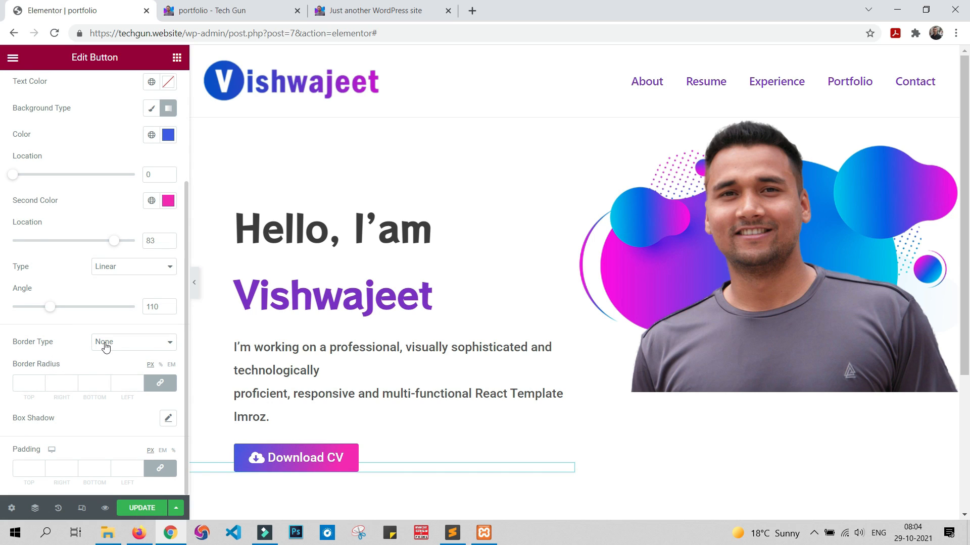
{"action": "left_click", "coordinate": [31, 381]}
{"action": "type", "text": "50"}
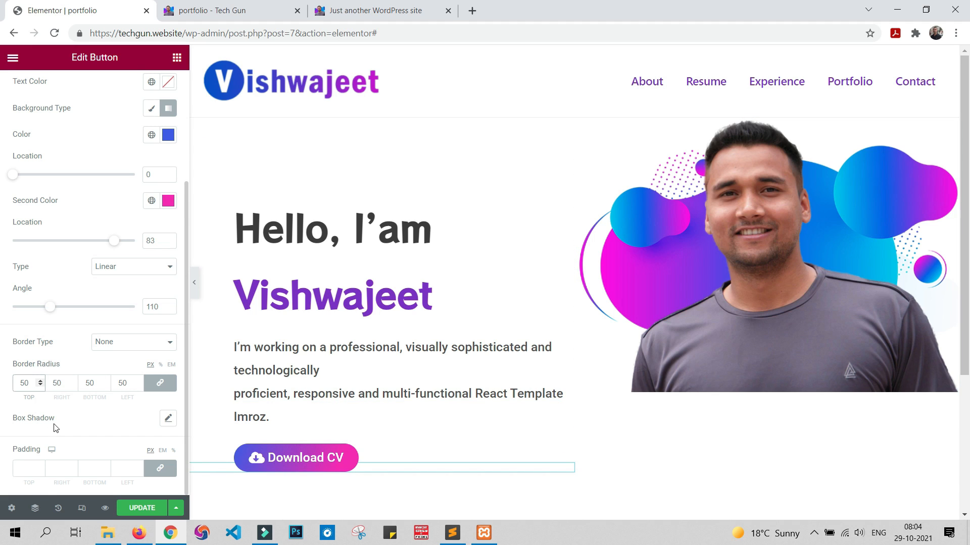
Step: Unlink the Download CV button's padding and set it to 20 px top and bottom, 50 px right and left
{"action": "scroll", "coordinate": [56, 428], "scroll_direction": "up", "scroll_amount": 3}
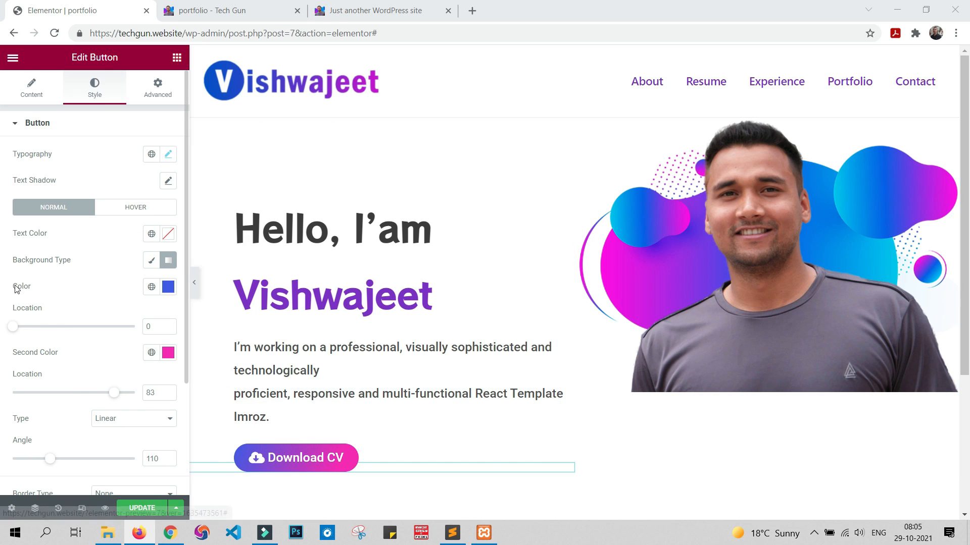
{"action": "scroll", "coordinate": [15, 289], "scroll_direction": "down", "scroll_amount": 3}
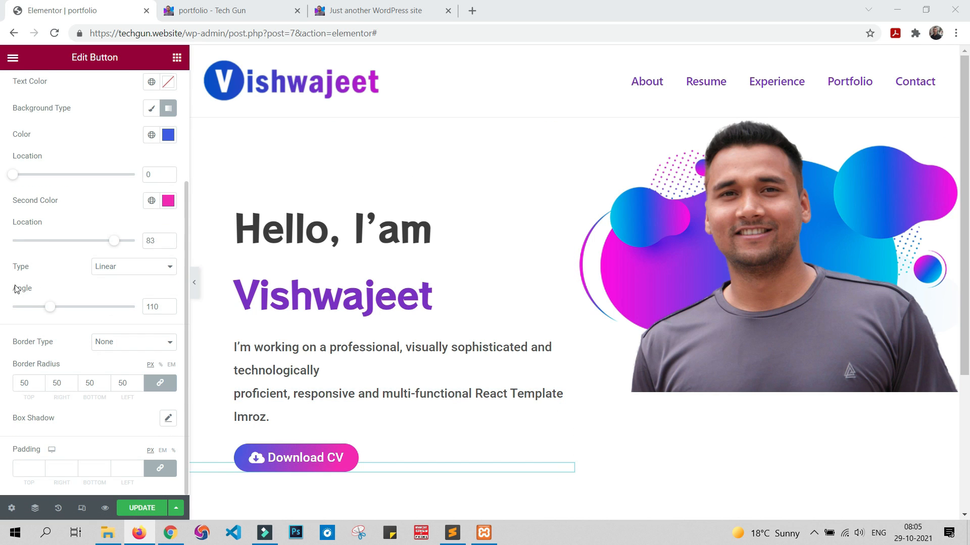
{"action": "left_click", "coordinate": [24, 472]}
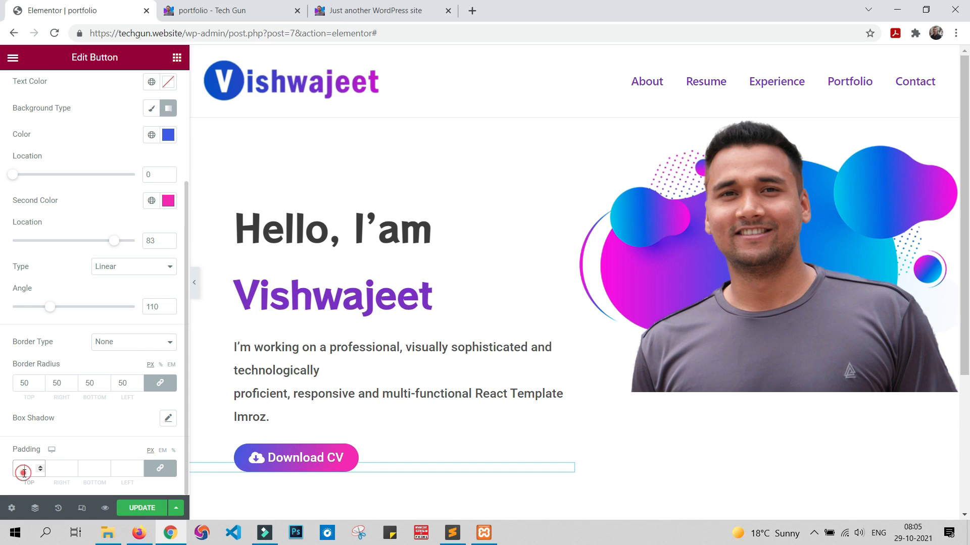
{"action": "left_click", "coordinate": [160, 468]}
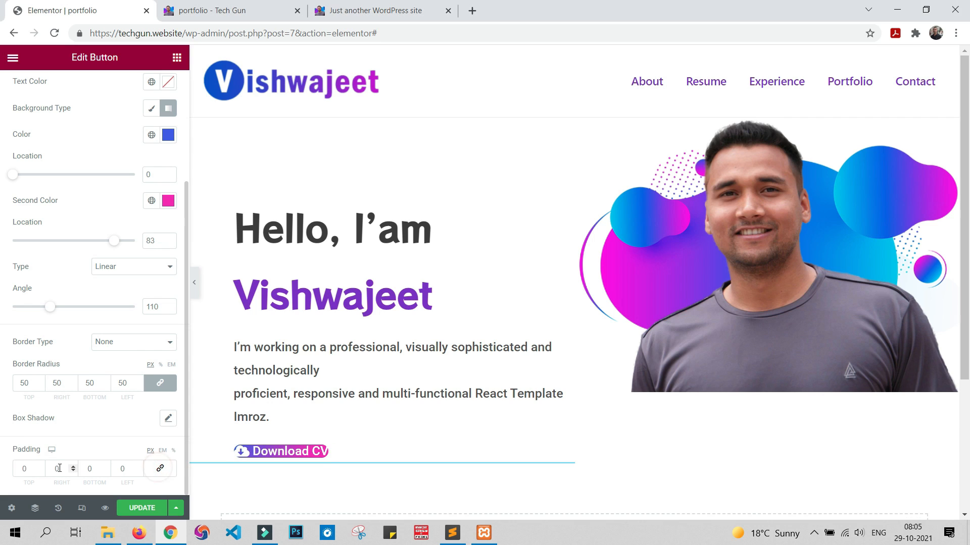
{"action": "left_click", "coordinate": [24, 469]}
{"action": "type", "text": "20"}
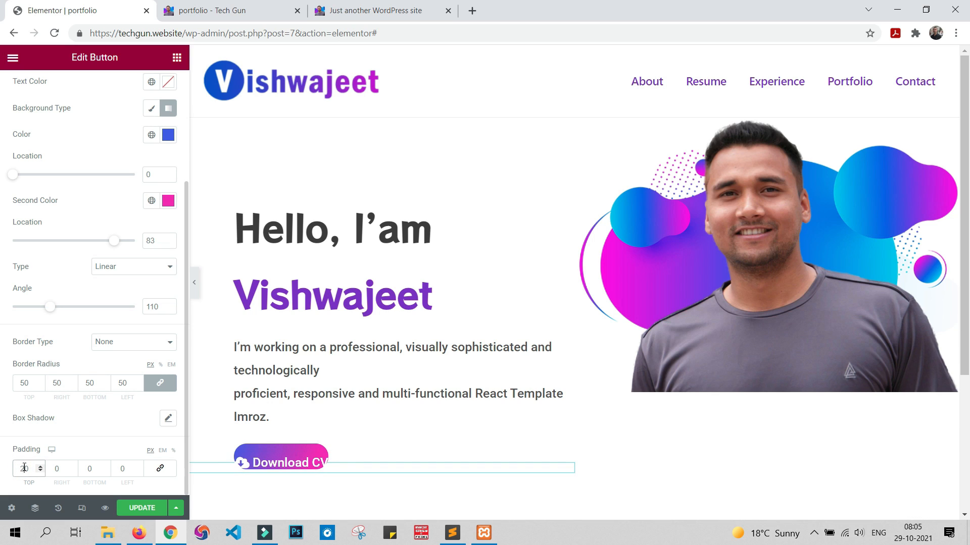
{"action": "left_click", "coordinate": [56, 469]}
{"action": "type", "text": "50"}
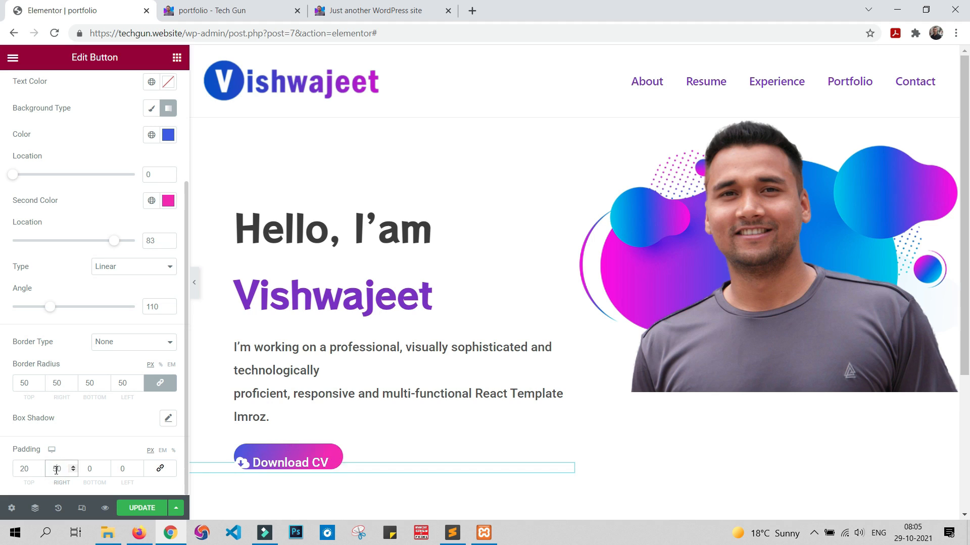
{"action": "left_click", "coordinate": [89, 468]}
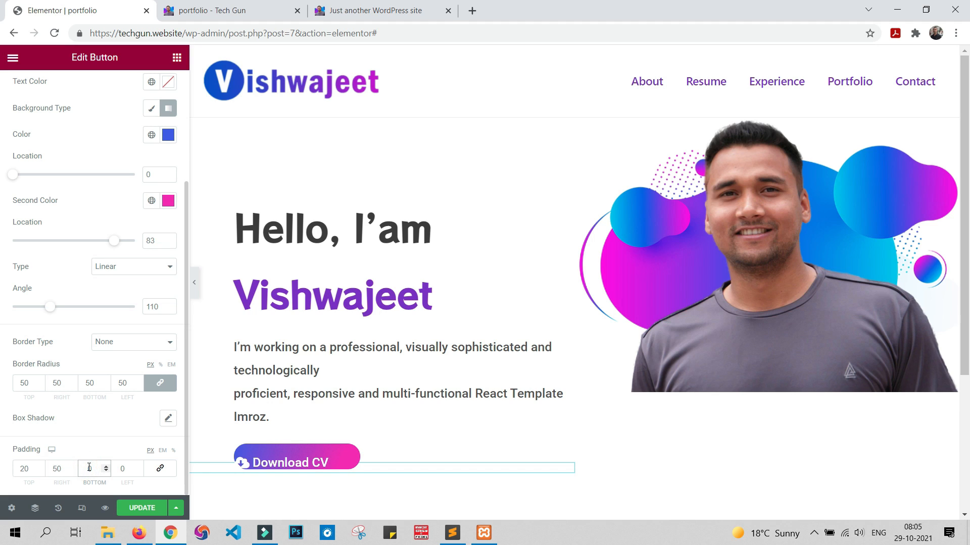
{"action": "type", "text": "20"}
{"action": "left_click", "coordinate": [122, 469]}
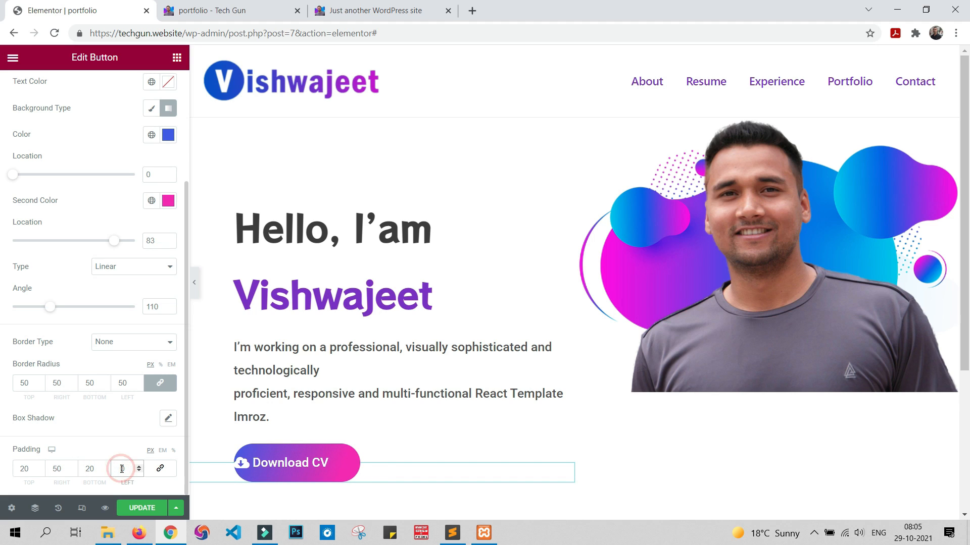
{"action": "type", "text": "50"}
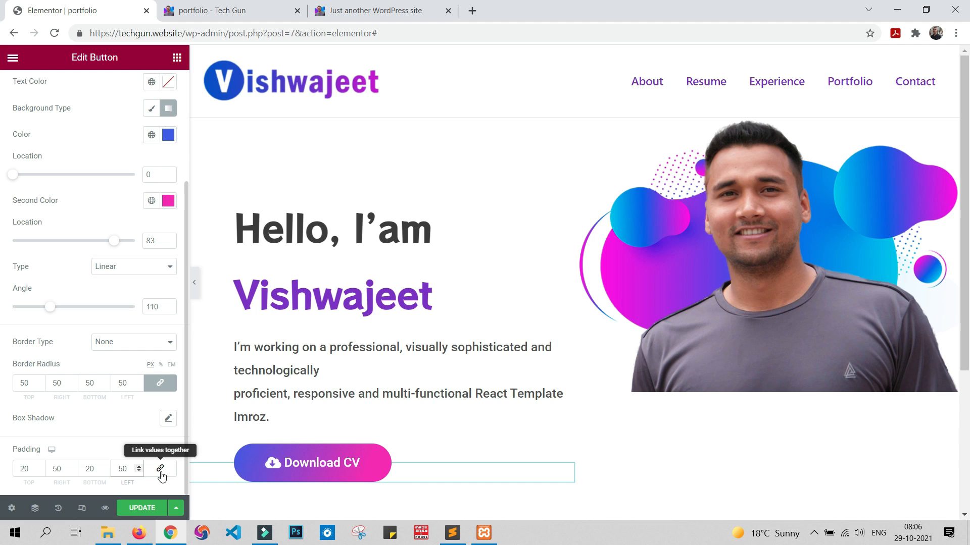
Step: Update the page and compare the hero section in the portfolio preview with the sample site
{"action": "left_click", "coordinate": [142, 508]}
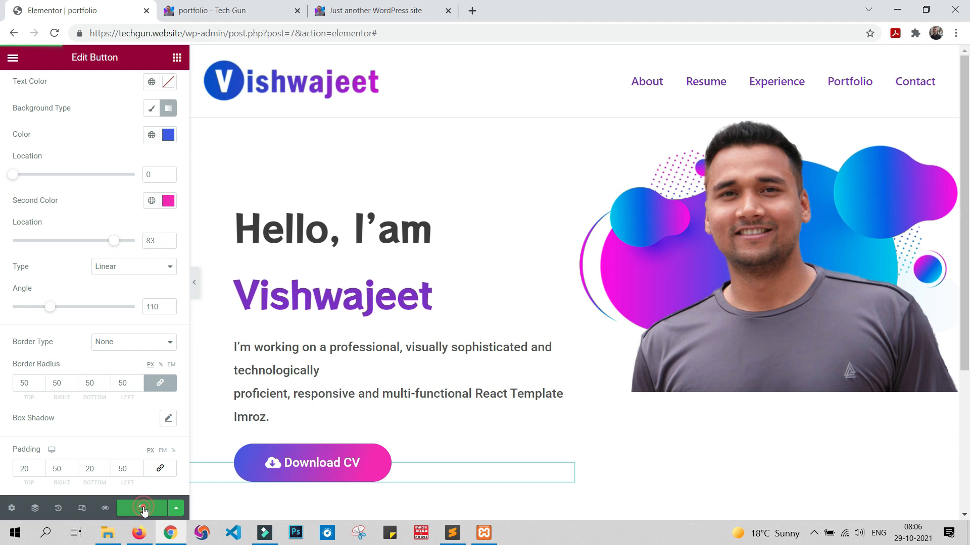
{"action": "left_click", "coordinate": [232, 11]}
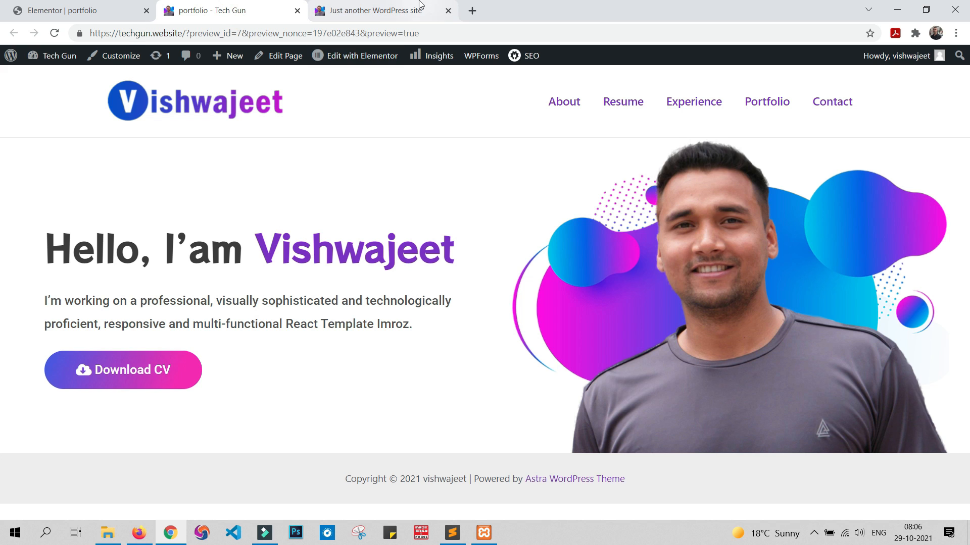
{"action": "left_click", "coordinate": [384, 10]}
{"action": "left_click", "coordinate": [228, 4]}
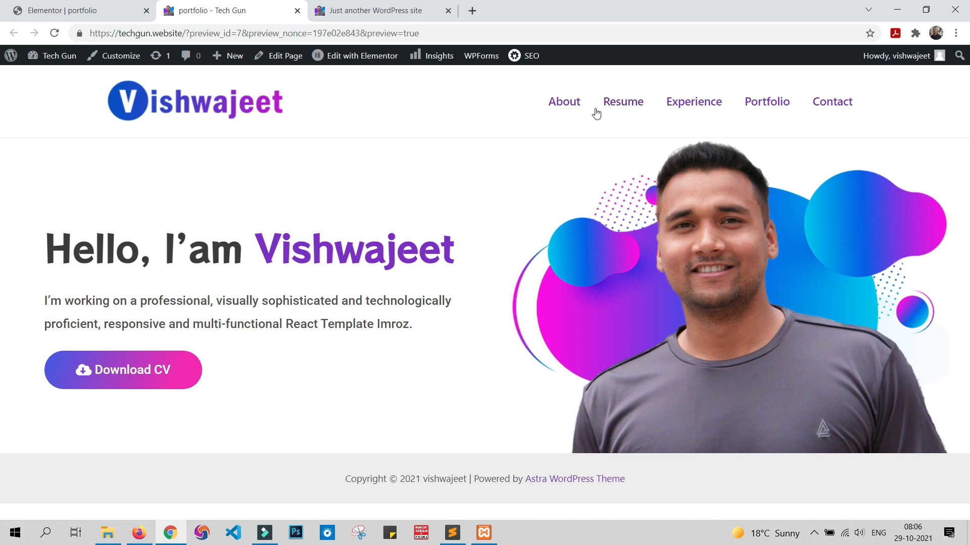
Step: Open the Resume link in the portfolio preview, copy the cv.pdf address and return to the preview page
{"action": "left_click", "coordinate": [621, 100]}
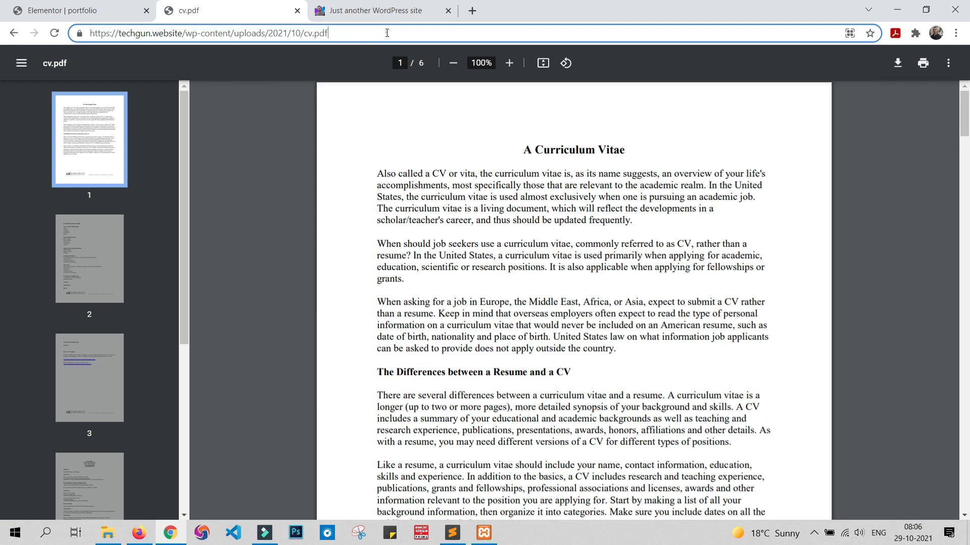
{"action": "left_click", "coordinate": [385, 32]}
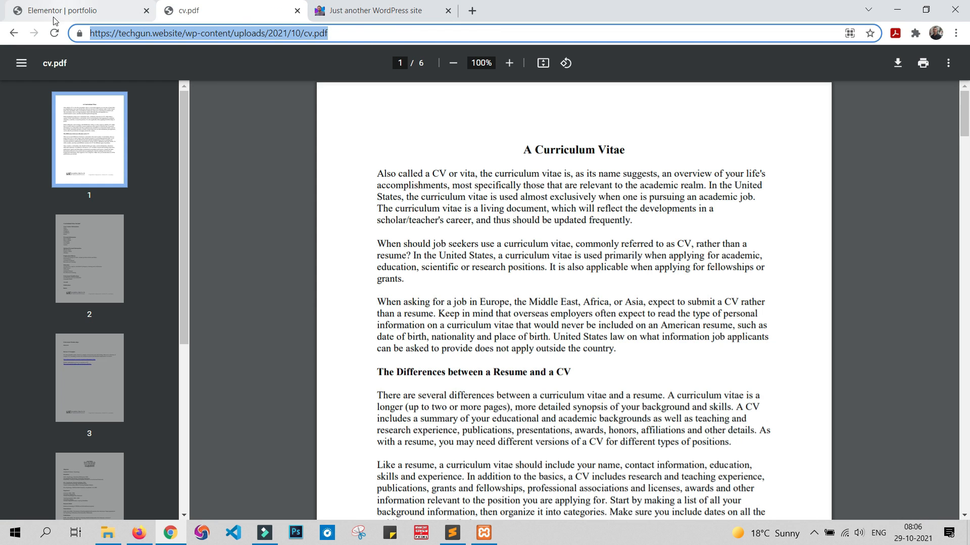
{"action": "left_click", "coordinate": [15, 33]}
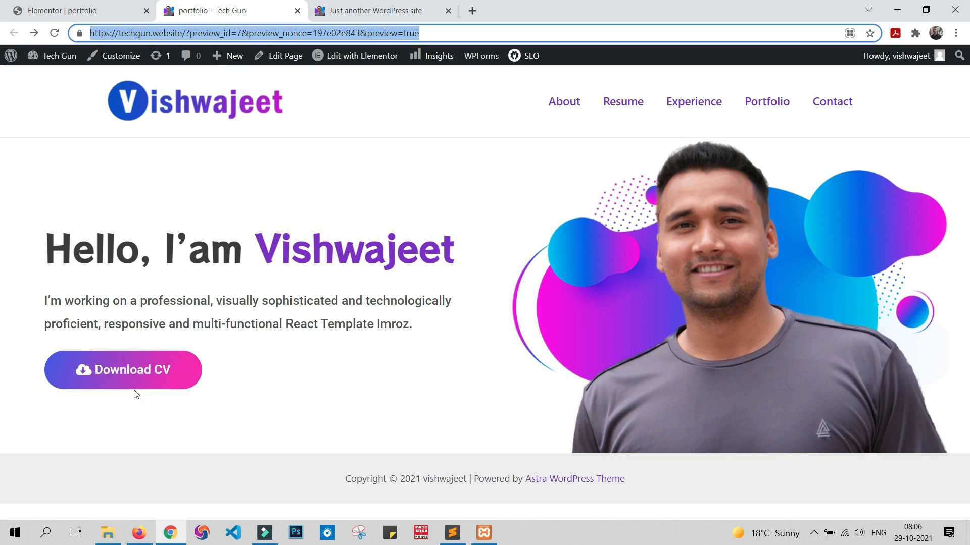
Step: Replace the Download CV button's link with the copied cv.pdf address and update the page
{"action": "left_click", "coordinate": [56, 7]}
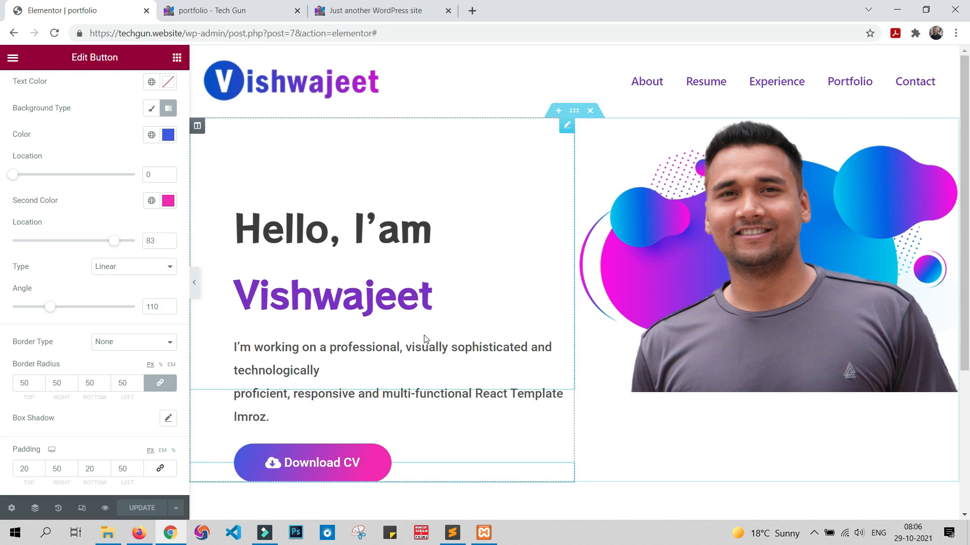
{"action": "left_click", "coordinate": [432, 471]}
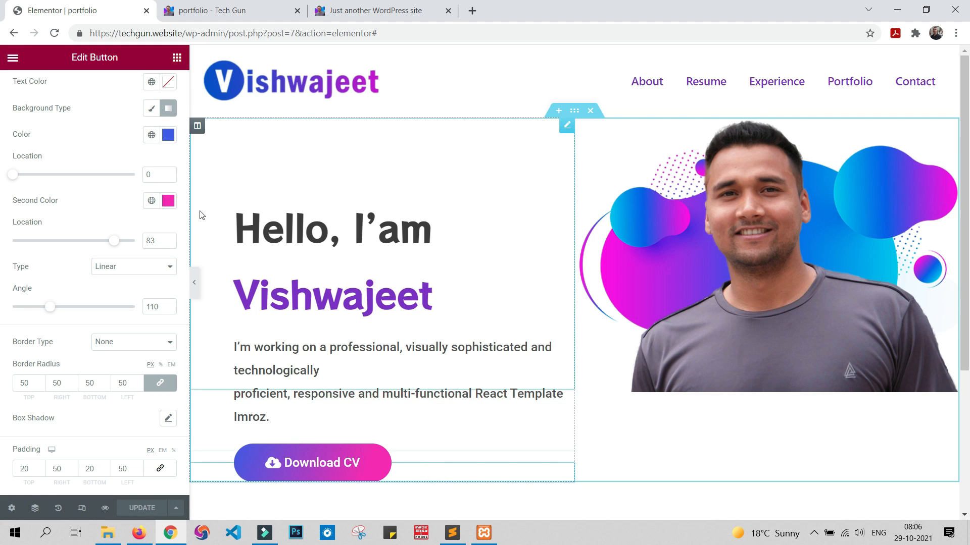
{"action": "scroll", "coordinate": [104, 210], "scroll_direction": "up", "scroll_amount": 3}
{"action": "left_click", "coordinate": [33, 91]}
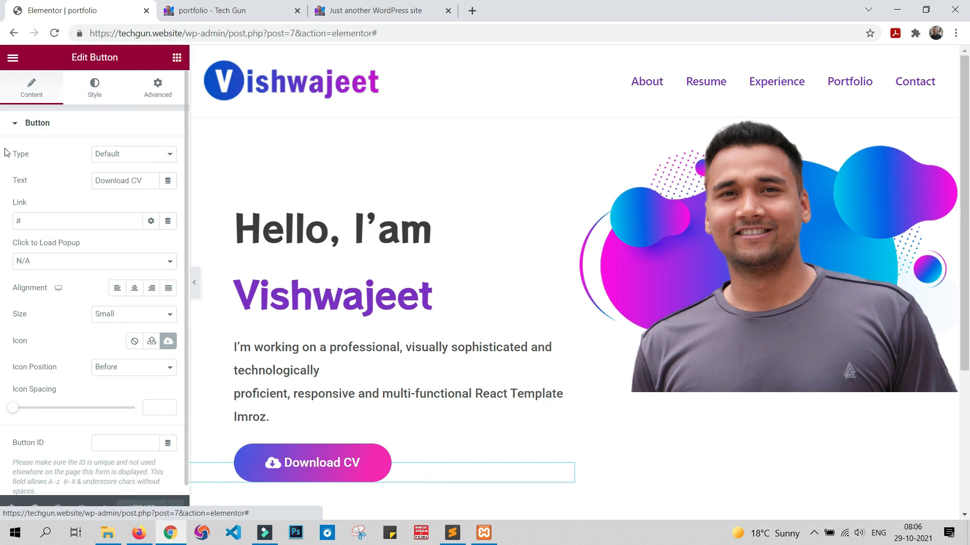
{"action": "left_click_drag", "start_coordinate": [39, 216], "coordinate": [3, 226]}
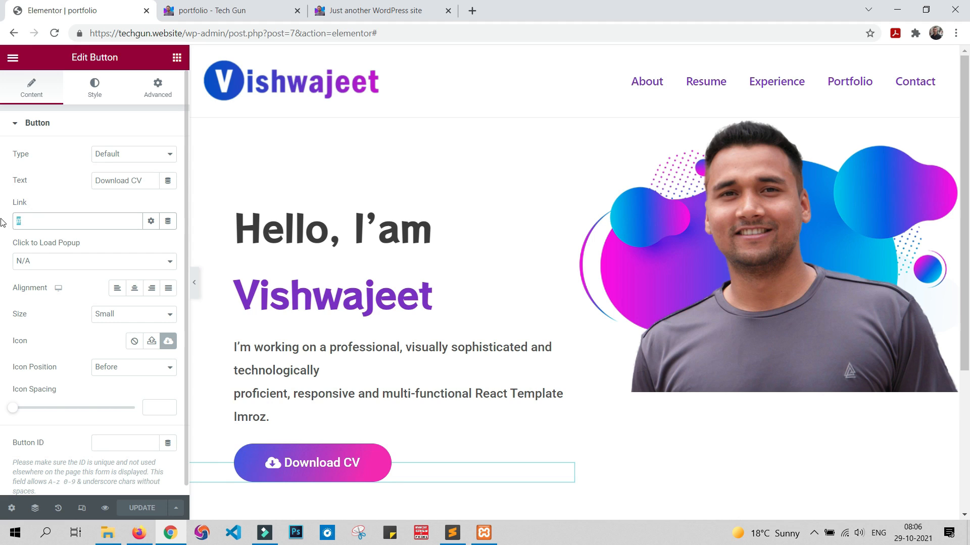
{"action": "key", "text": "ctrl+v"}
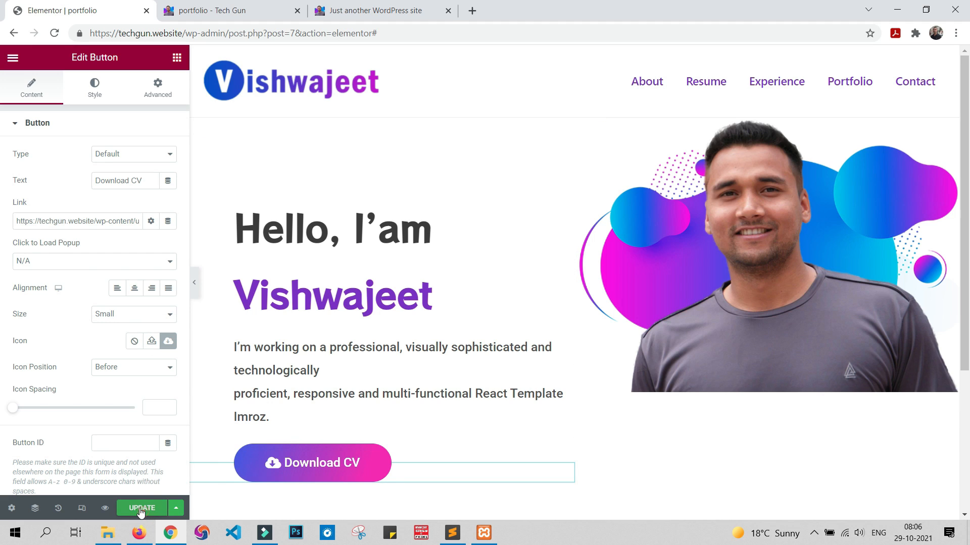
{"action": "left_click", "coordinate": [141, 510]}
Step: Reload the portfolio preview, test the Download CV button's link and return to the page
{"action": "mouse_move", "coordinate": [147, 531]}
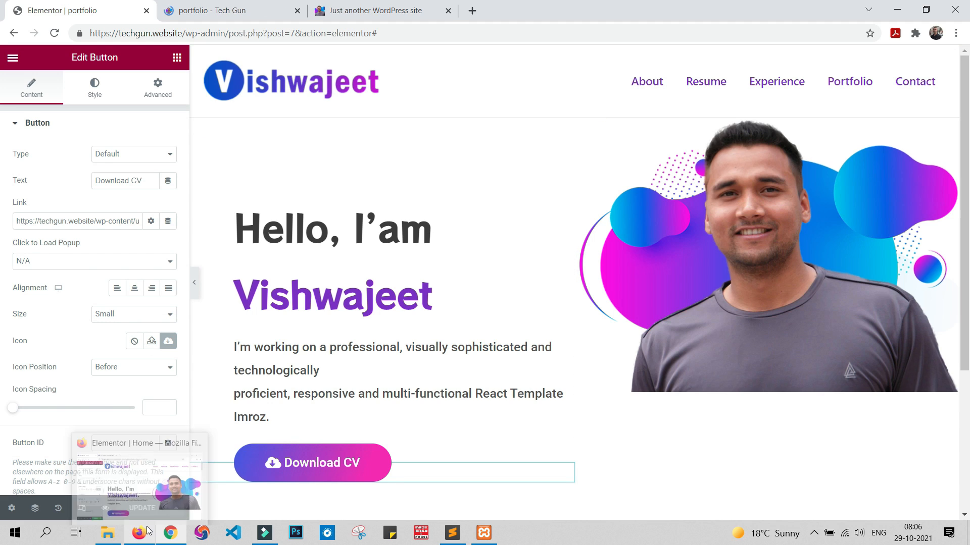
{"action": "left_click", "coordinate": [233, 6]}
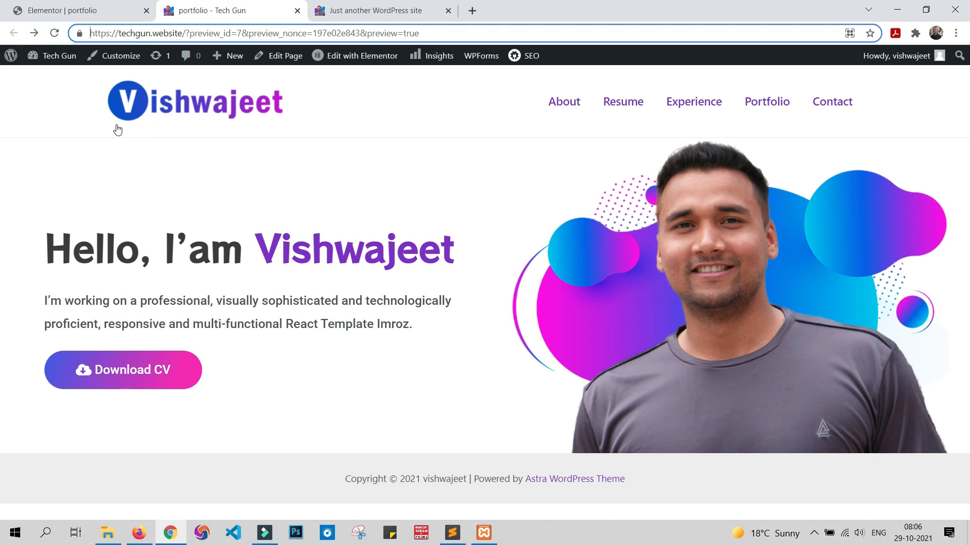
{"action": "left_click", "coordinate": [55, 33]}
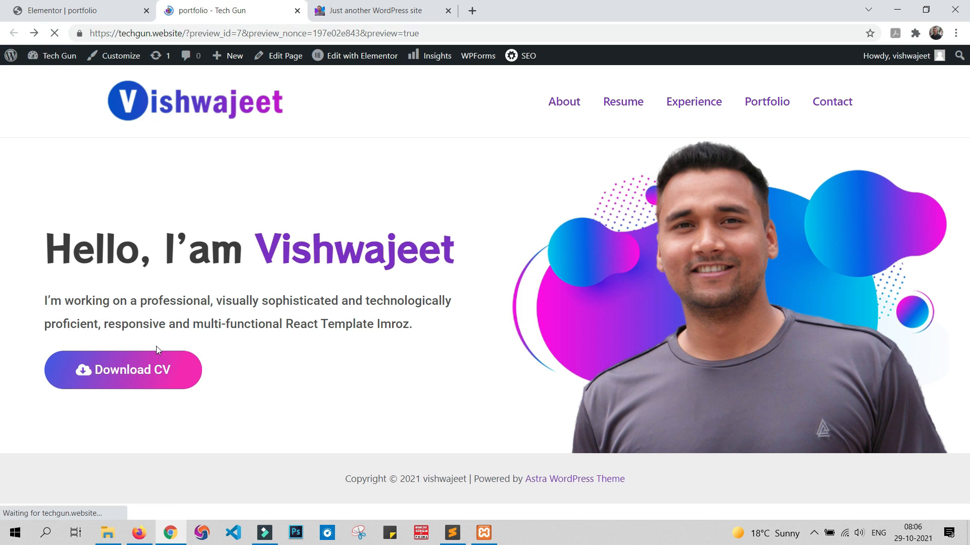
{"action": "left_click", "coordinate": [143, 371]}
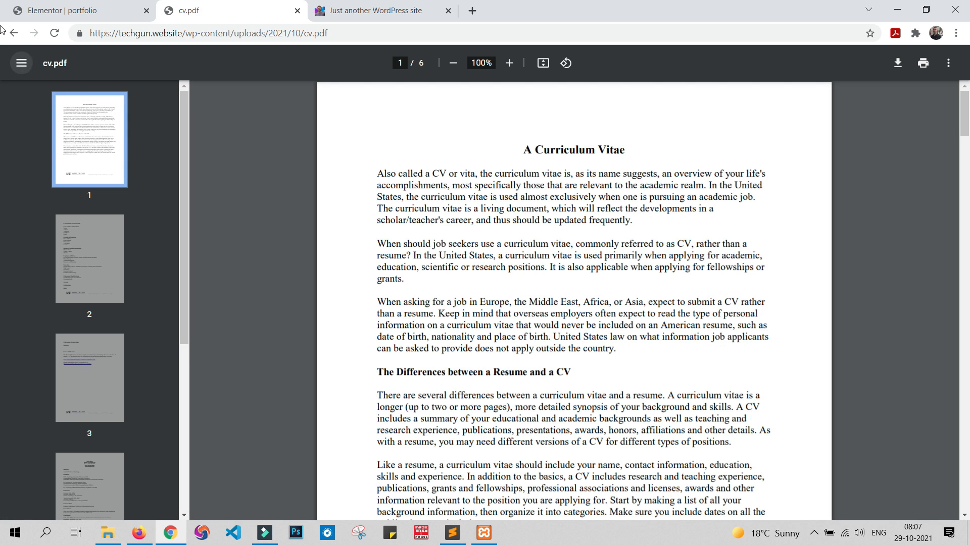
{"action": "left_click", "coordinate": [14, 34]}
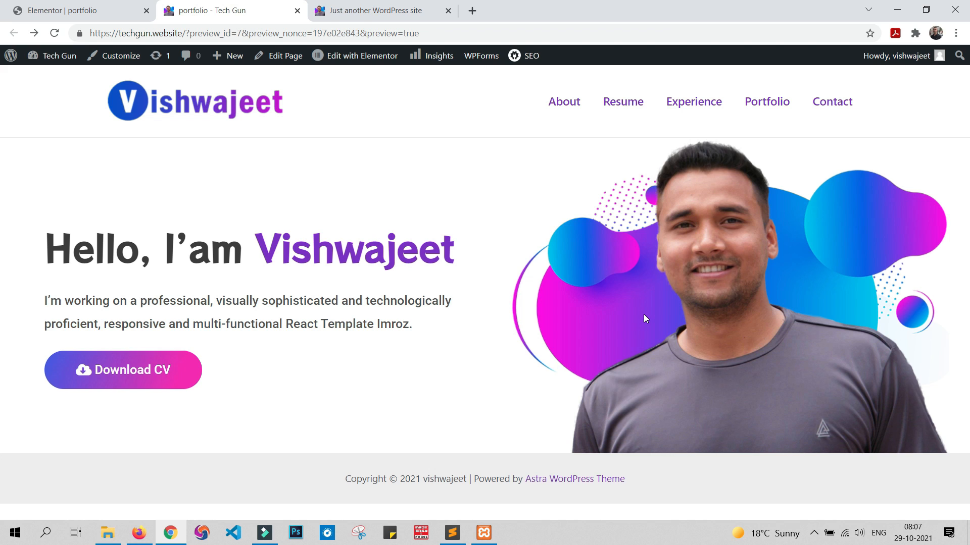
Step: Examine the layout of the About Me and Skills section on the sample site
{"action": "left_click", "coordinate": [337, 6]}
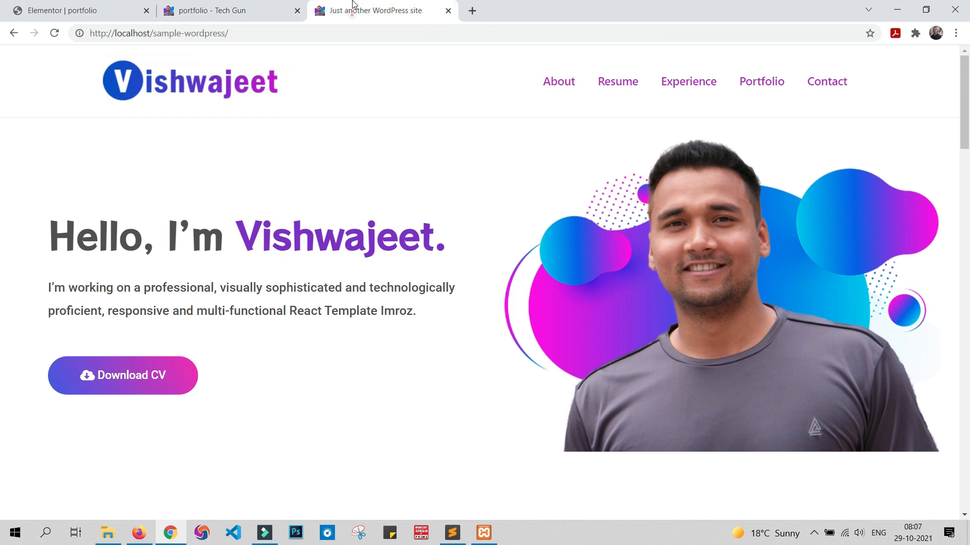
{"action": "scroll", "coordinate": [439, 207], "scroll_direction": "down", "scroll_amount": 8}
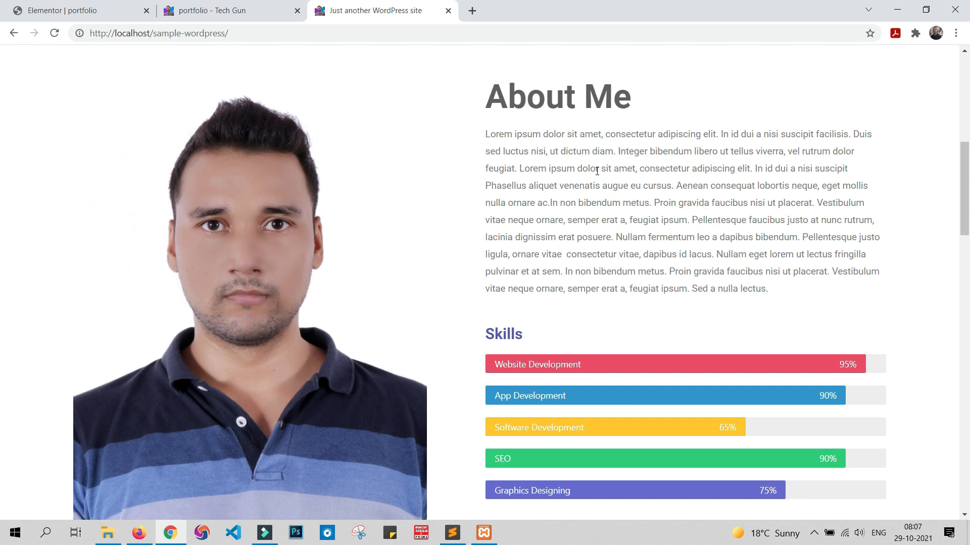
{"action": "scroll", "coordinate": [603, 412], "scroll_direction": "down", "scroll_amount": 3}
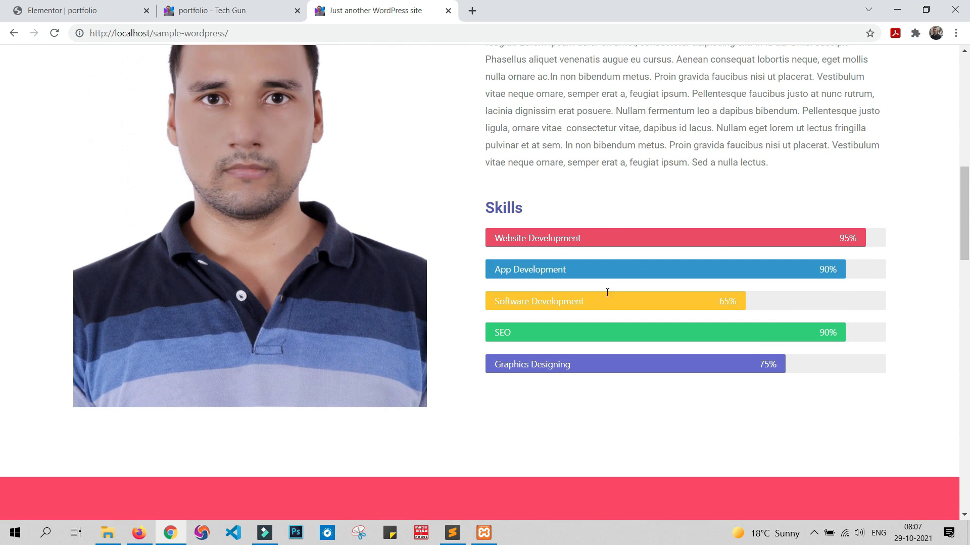
{"action": "scroll", "coordinate": [255, 168], "scroll_direction": "up", "scroll_amount": 3}
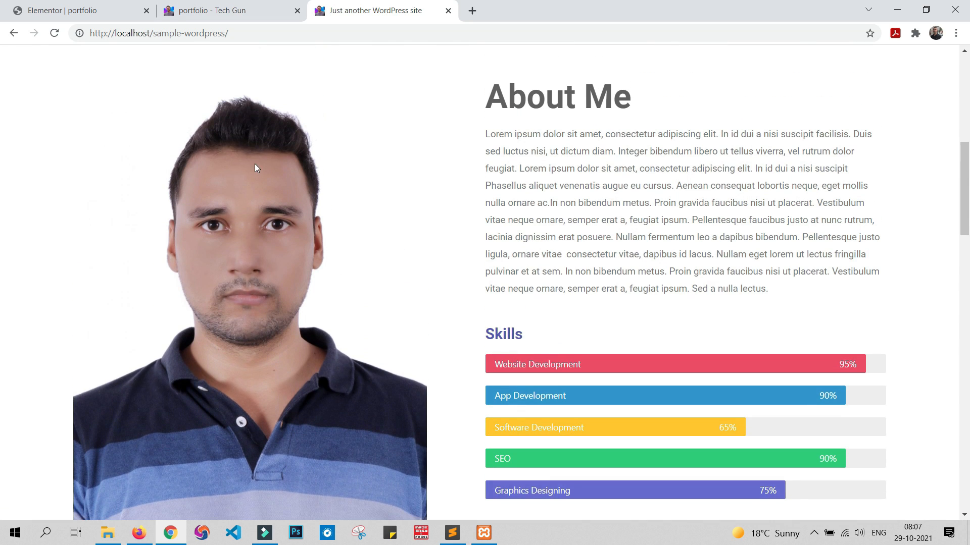
Step: Add a new section with two equal columns below the hero section in the Elementor editor
{"action": "left_click", "coordinate": [121, 5]}
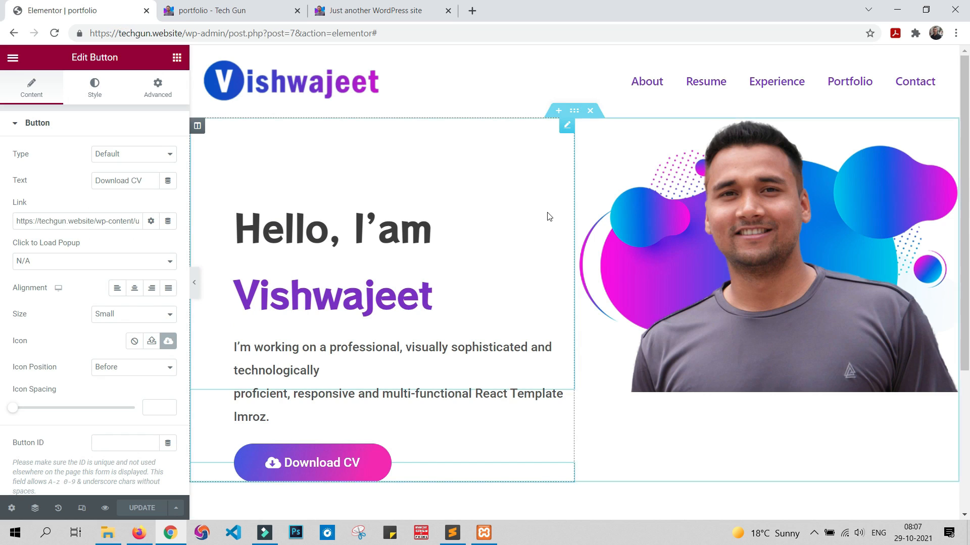
{"action": "scroll", "coordinate": [548, 215], "scroll_direction": "down", "scroll_amount": 3}
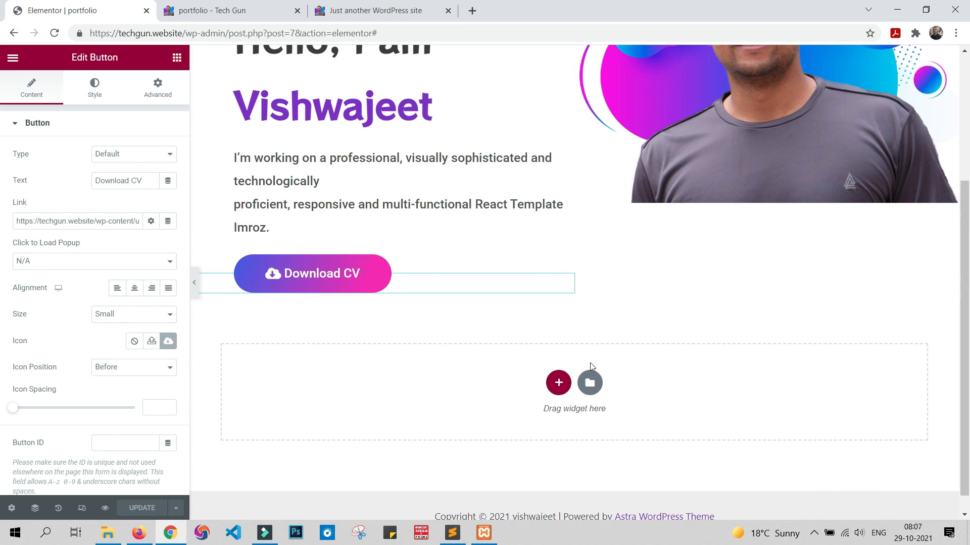
{"action": "scroll", "coordinate": [576, 369], "scroll_direction": "down", "scroll_amount": 1}
{"action": "left_click", "coordinate": [559, 361]}
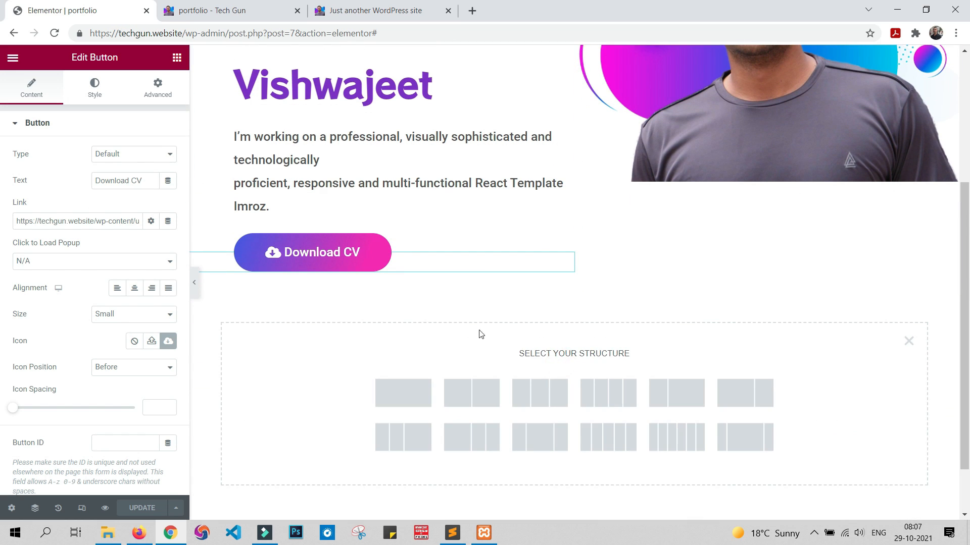
{"action": "left_click", "coordinate": [473, 402]}
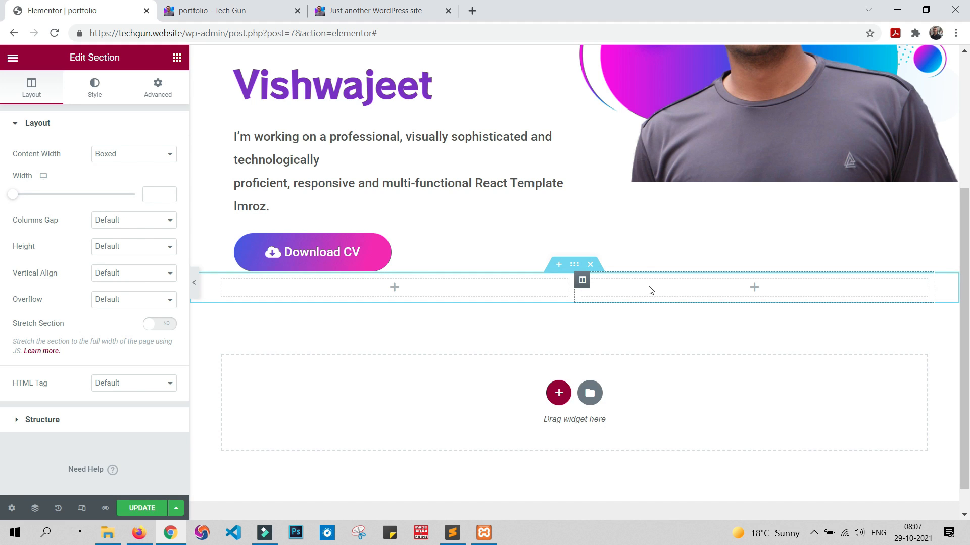
Step: Add an Image widget to the first column of the new section and insert MG_2858-copy-1-scaled.jpg from the media library
{"action": "left_click", "coordinate": [177, 58]}
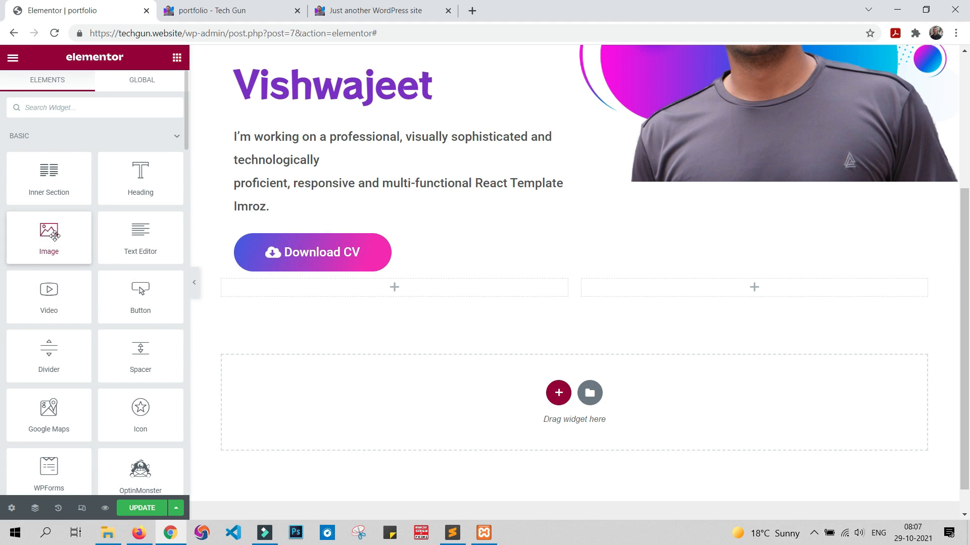
{"action": "left_click_drag", "start_coordinate": [55, 236], "coordinate": [419, 293]}
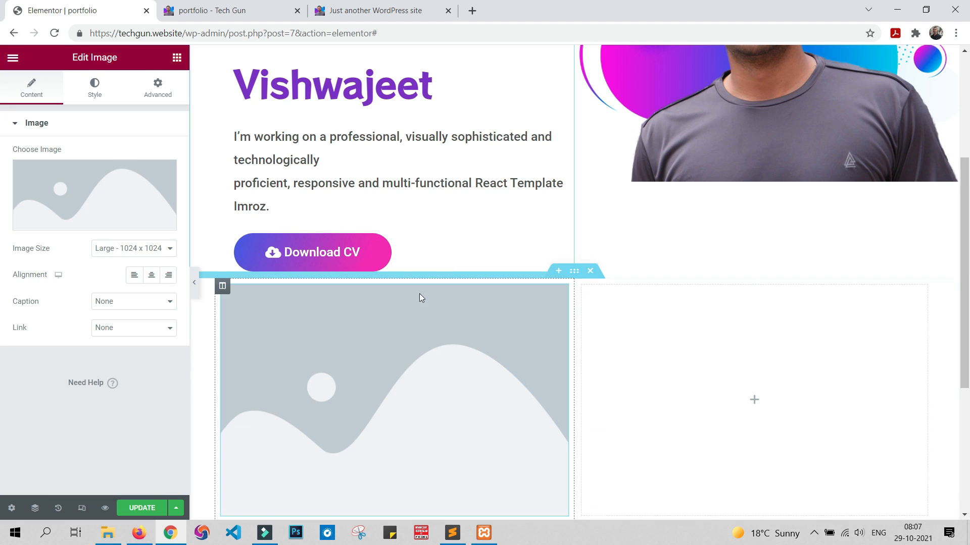
{"action": "left_click", "coordinate": [80, 180]}
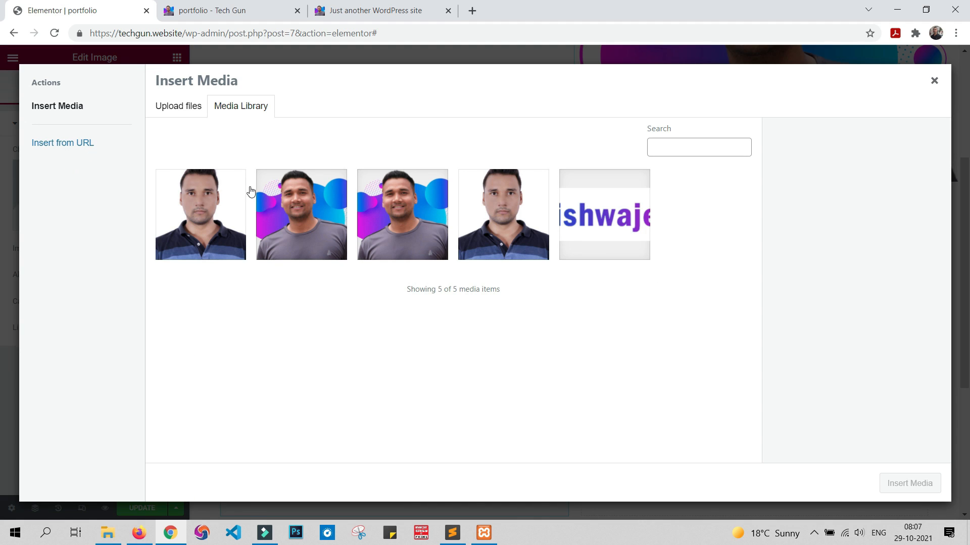
{"action": "left_click", "coordinate": [189, 186]}
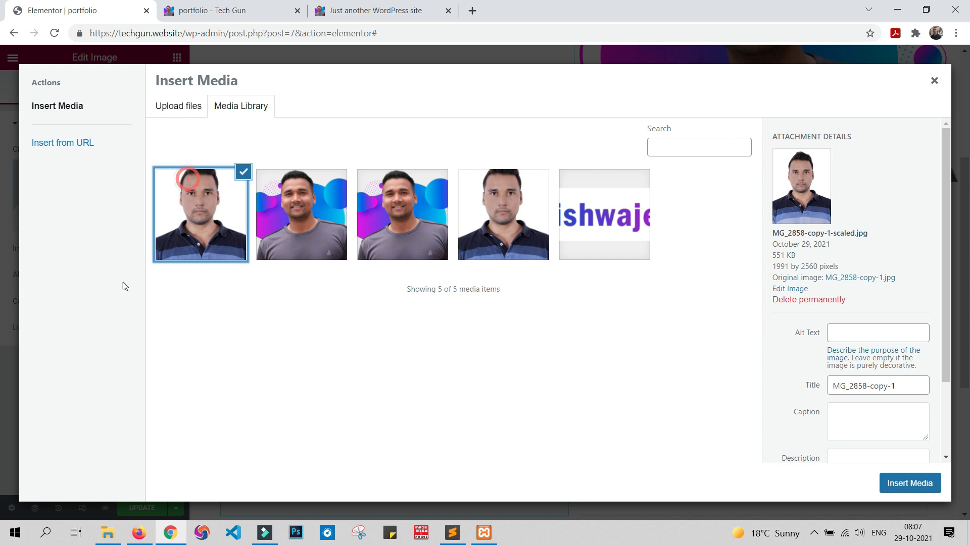
{"action": "left_click", "coordinate": [907, 483]}
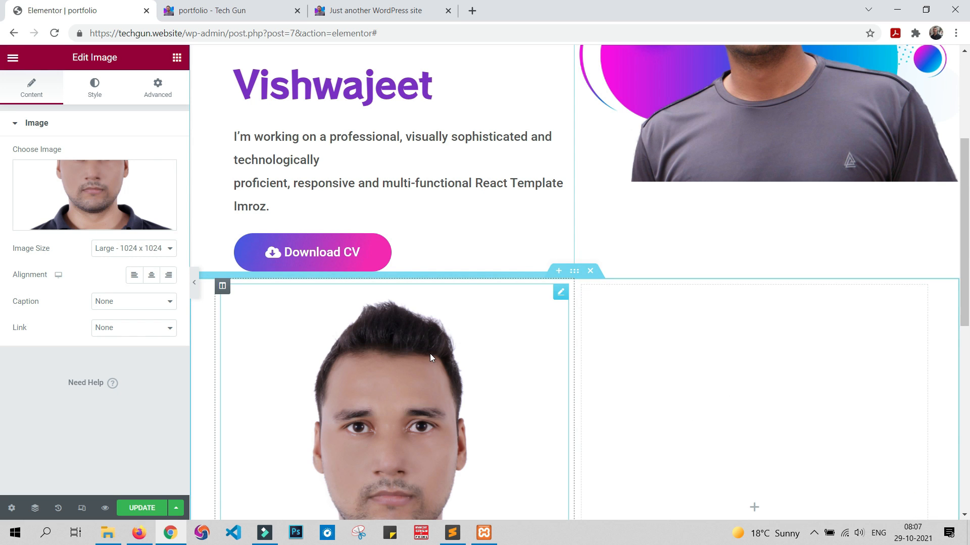
Step: Add a Heading widget to the empty second column beside the photo and set its title to "About Me"
{"action": "scroll", "coordinate": [429, 353], "scroll_direction": "down", "scroll_amount": 1}
{"action": "scroll", "coordinate": [429, 354], "scroll_direction": "down", "scroll_amount": 1}
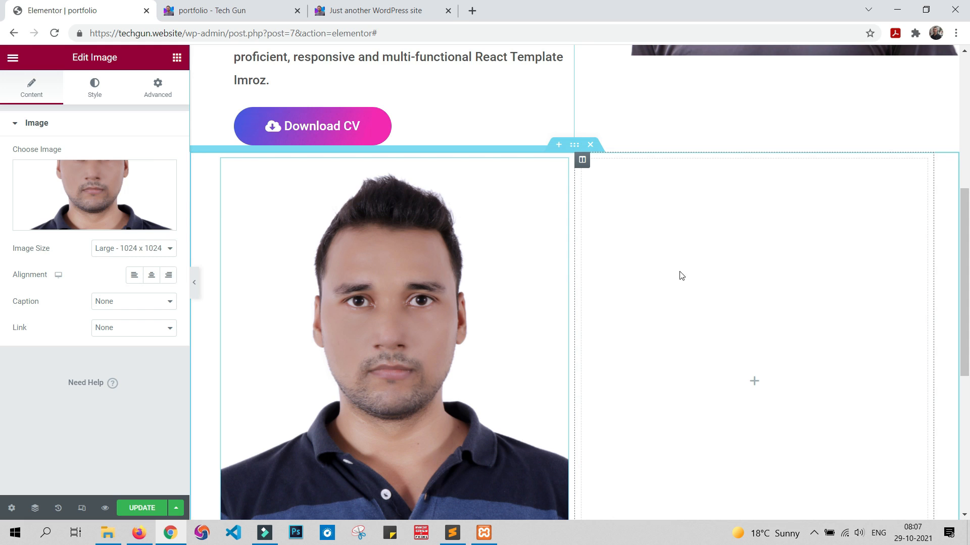
{"action": "left_click", "coordinate": [176, 57]}
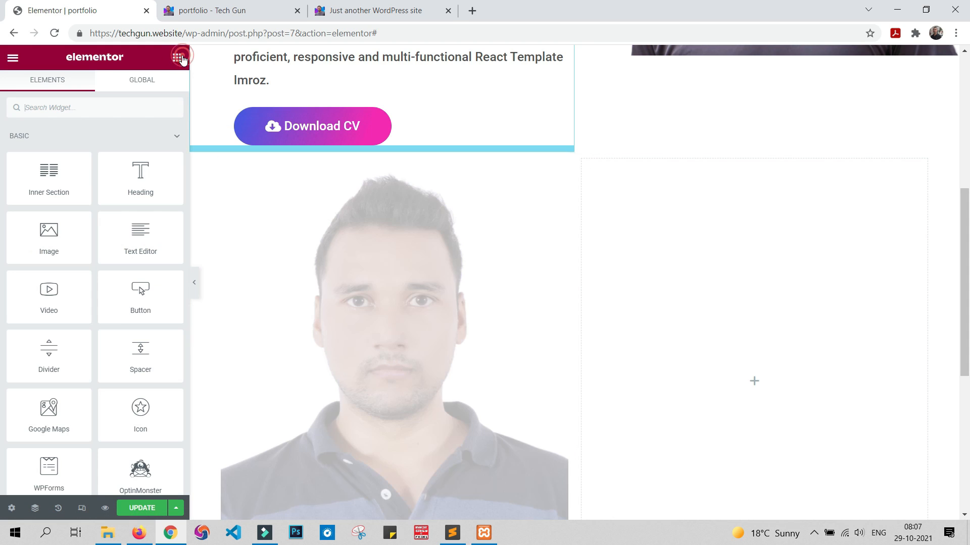
{"action": "left_click_drag", "start_coordinate": [147, 183], "coordinate": [734, 207]}
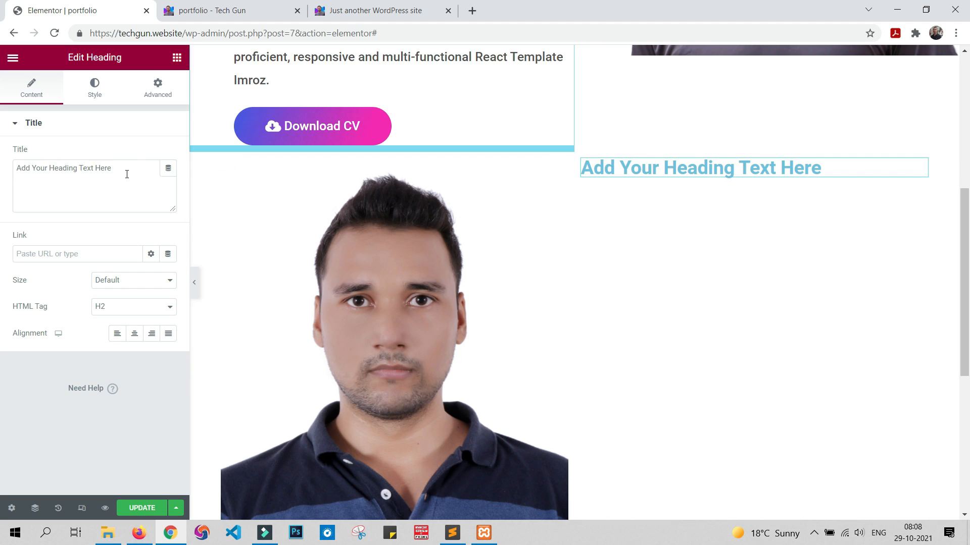
{"action": "left_click_drag", "start_coordinate": [8, 171], "coordinate": [2, 167]}
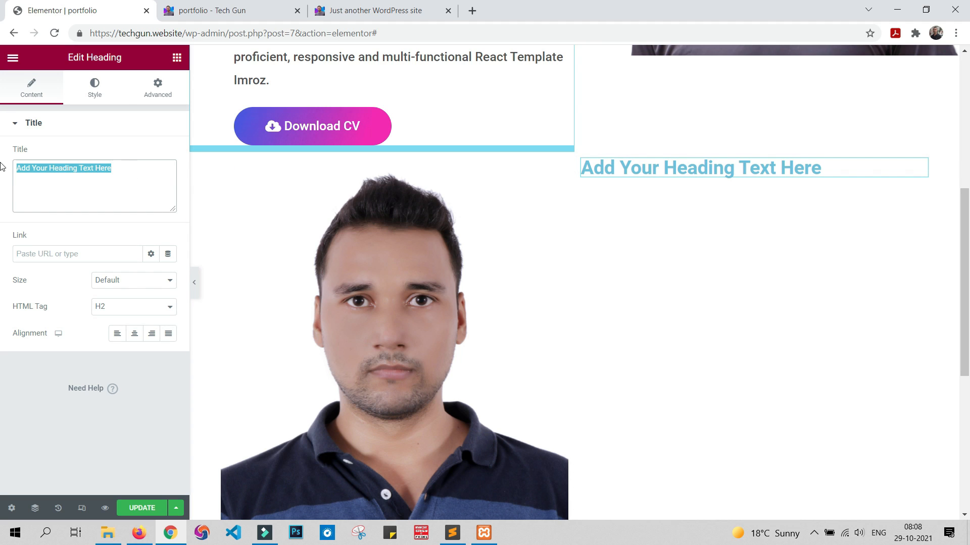
{"action": "type", "text": "About"}
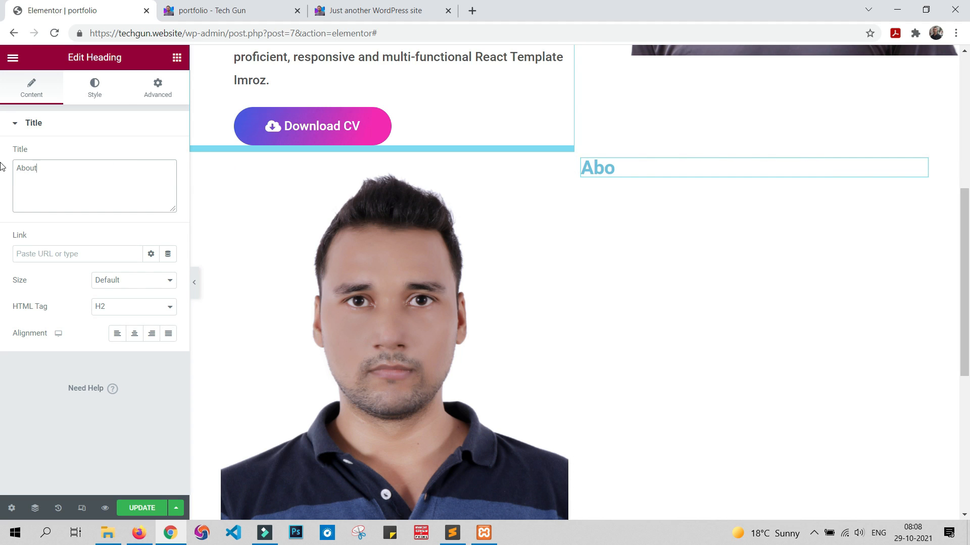
{"action": "type", "text": " Me"}
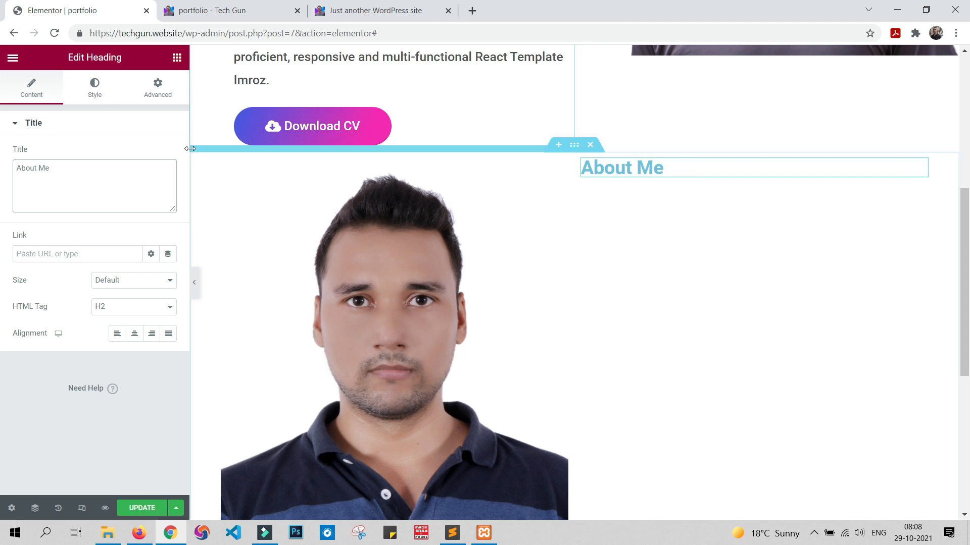
Step: Set the About Me heading's text color to grey #777777
{"action": "left_click", "coordinate": [95, 88]}
{"action": "left_click", "coordinate": [168, 155]}
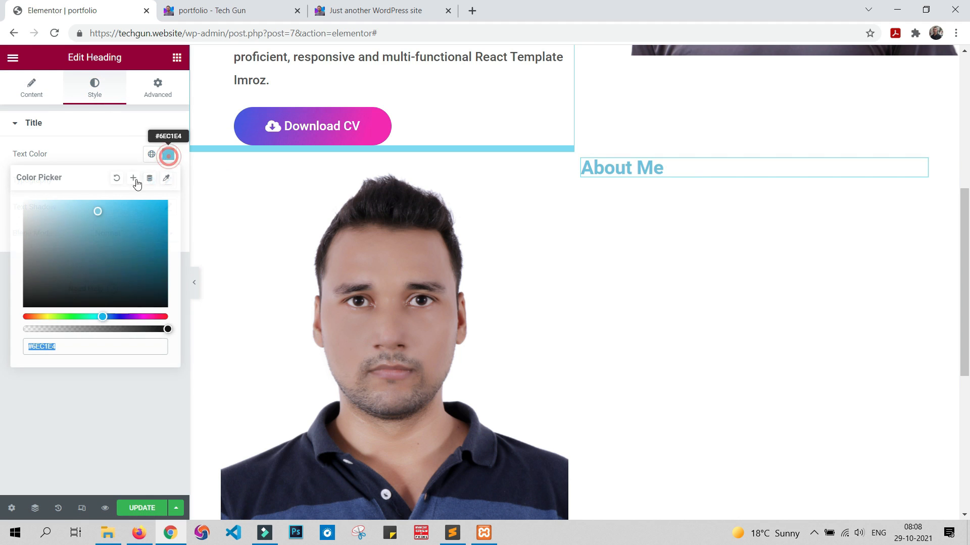
{"action": "left_click_drag", "start_coordinate": [32, 252], "coordinate": [0, 258]}
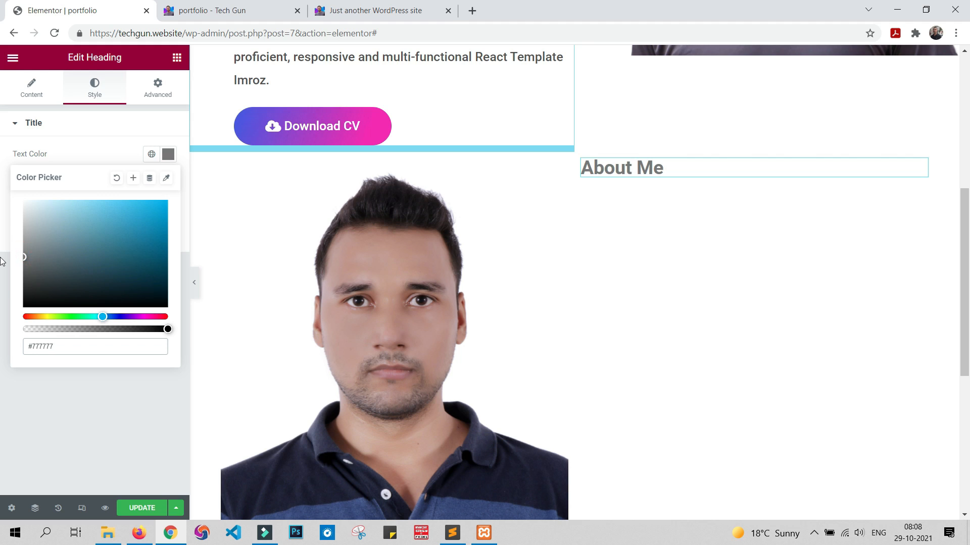
{"action": "left_click", "coordinate": [38, 483]}
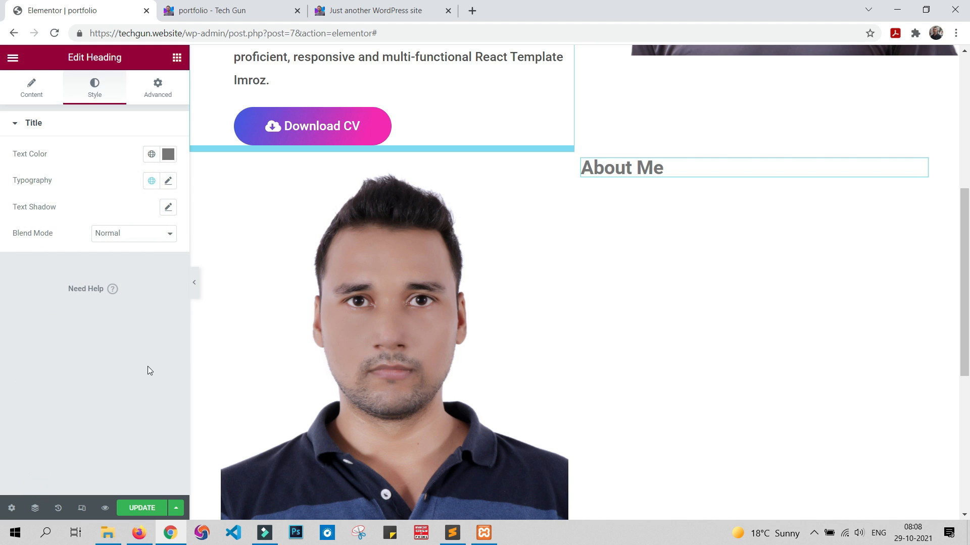
Step: Set the About Me heading's font size to 50 px and update the page
{"action": "left_click", "coordinate": [168, 181]}
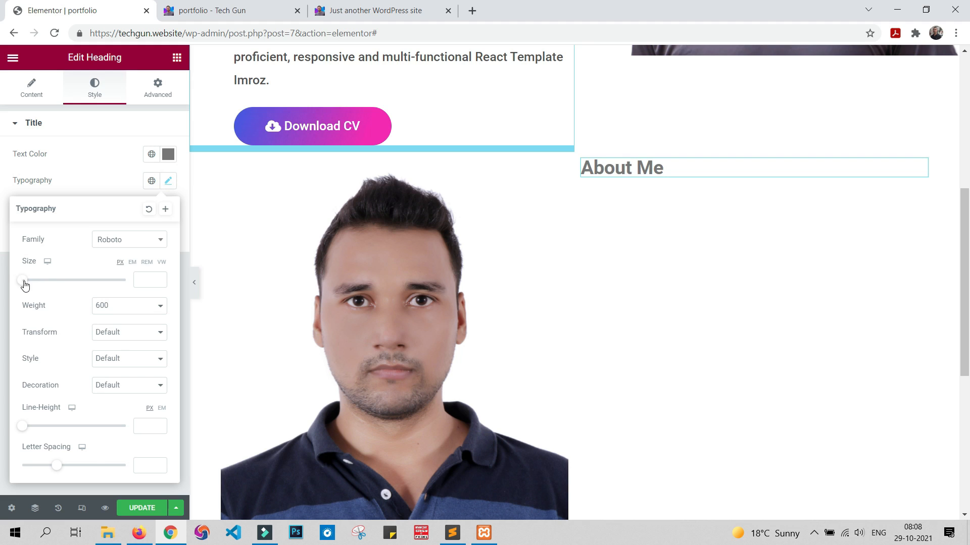
{"action": "left_click_drag", "start_coordinate": [24, 283], "coordinate": [56, 284]}
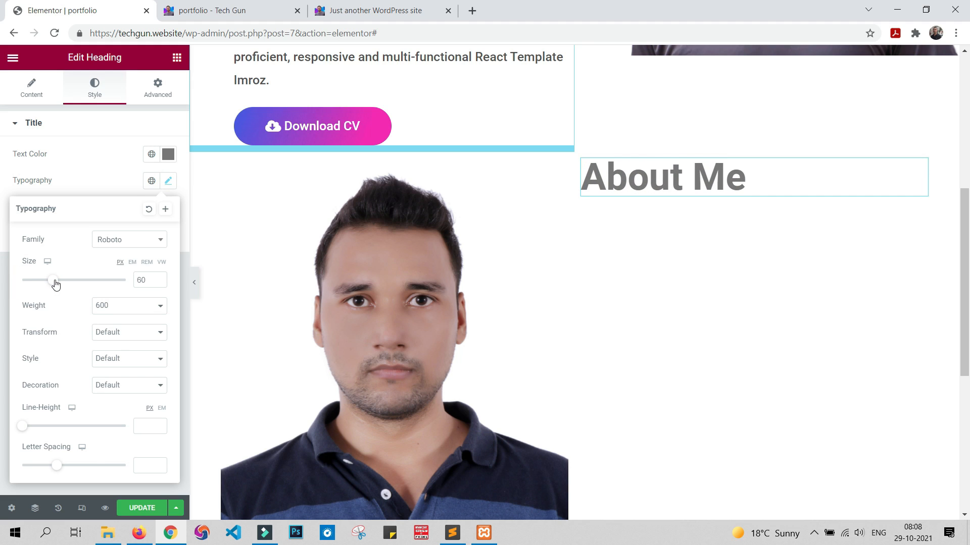
{"action": "left_click", "coordinate": [2, 278]}
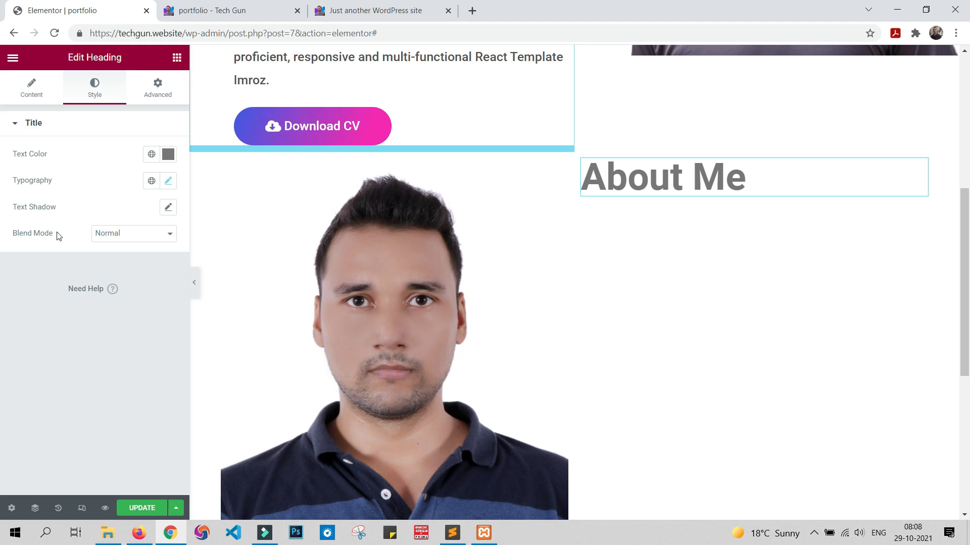
{"action": "left_click", "coordinate": [167, 182]}
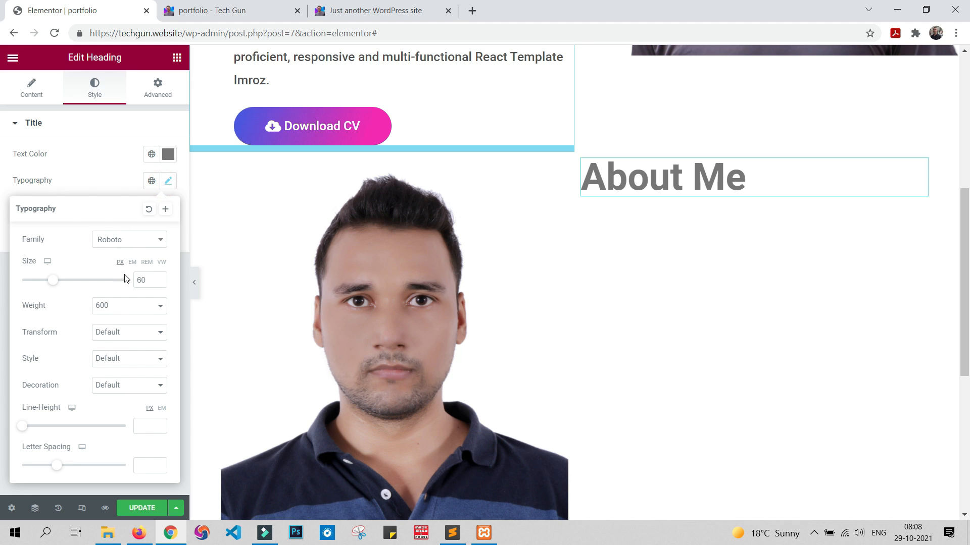
{"action": "left_click", "coordinate": [143, 278]}
{"action": "key", "text": "Down"}
{"action": "key", "text": "Down"}
{"action": "key", "text": "Down"}
{"action": "key", "text": "Down"}
{"action": "key", "text": "Down"}
{"action": "key", "text": "Down"}
{"action": "key", "text": "Down"}
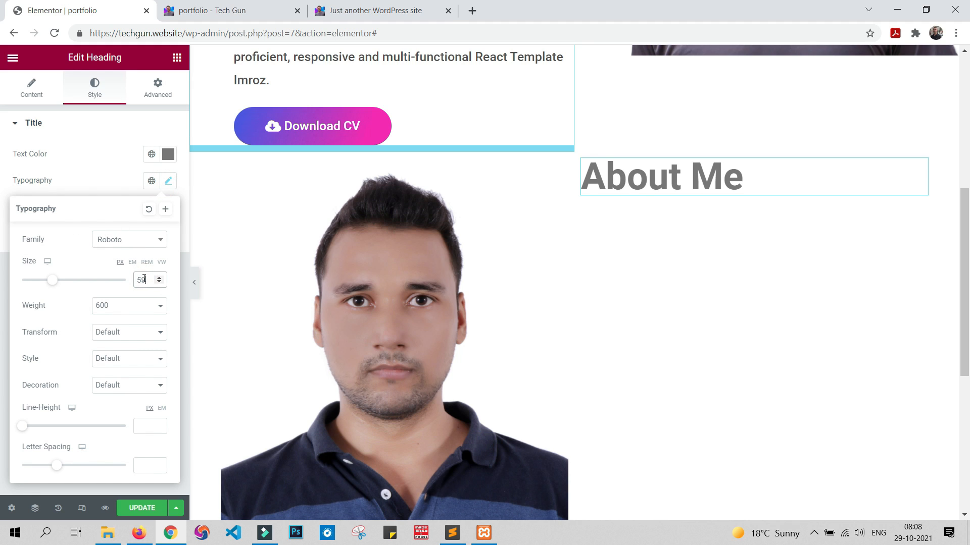
{"action": "key", "text": "Down"}
{"action": "key", "text": "Down"}
{"action": "key", "text": "Down"}
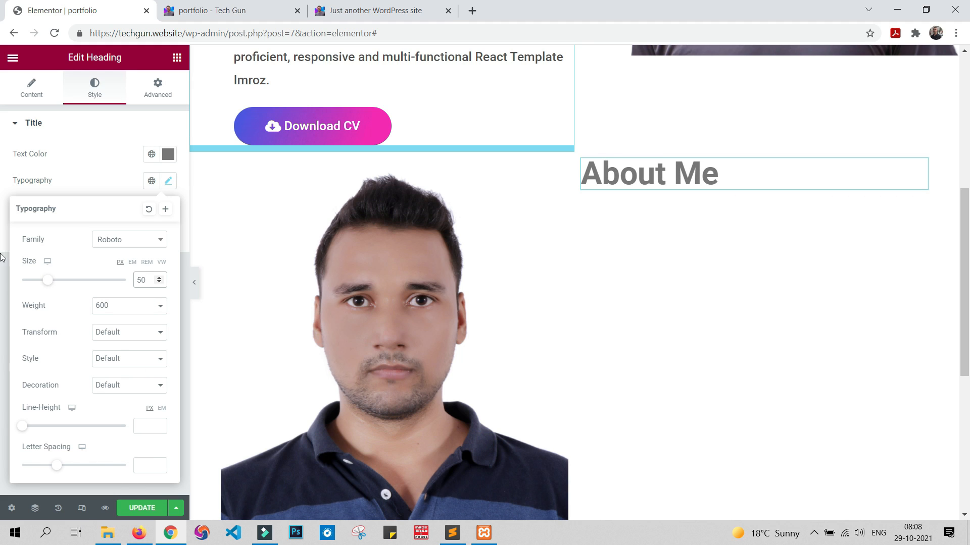
{"action": "left_click", "coordinate": [2, 153]}
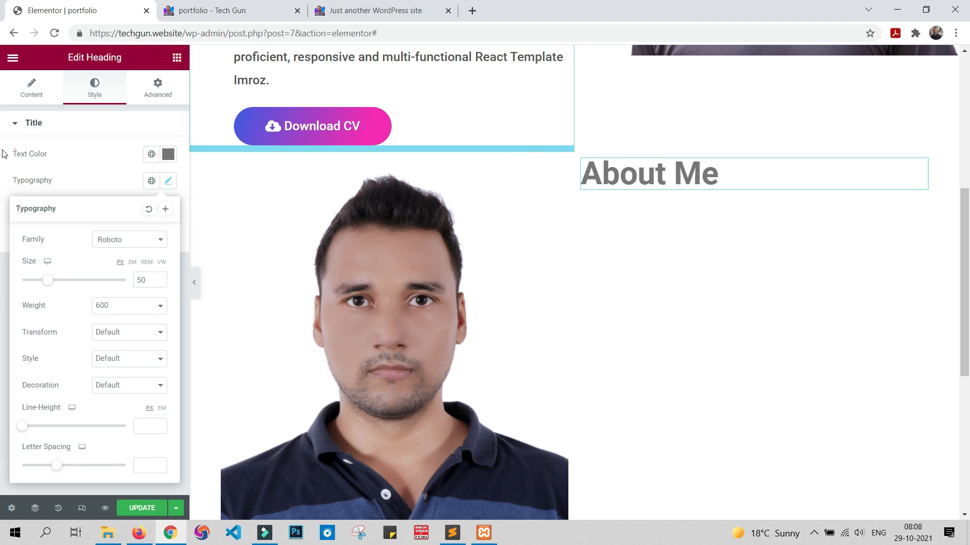
{"action": "left_click", "coordinate": [148, 511]}
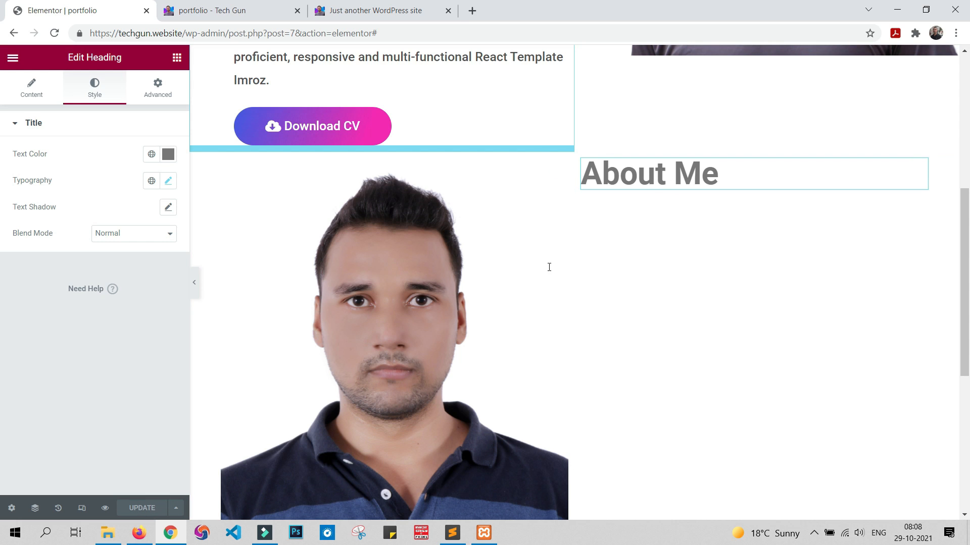
Step: Copy the whole About Me paragraph from the sample site and return to the Elementor editor
{"action": "left_click", "coordinate": [396, 11]}
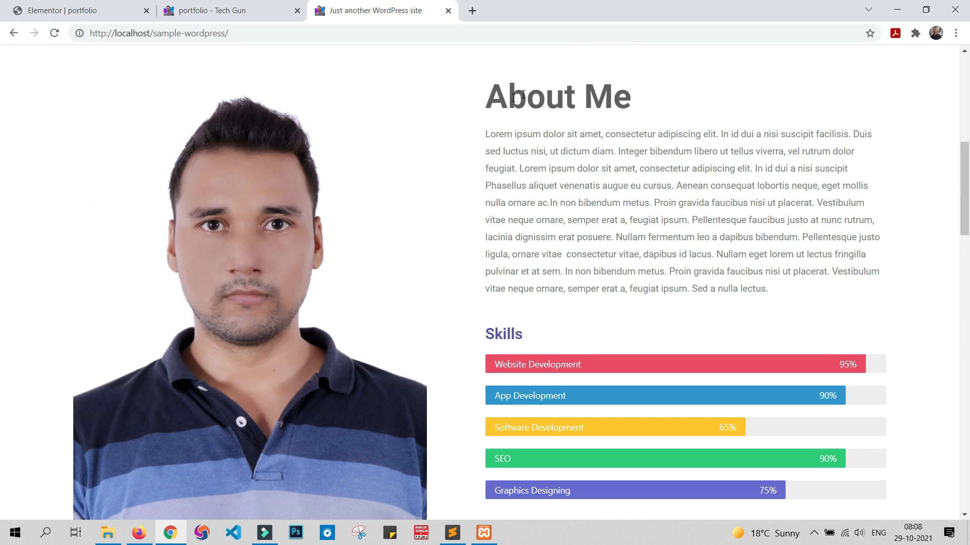
{"action": "left_click_drag", "start_coordinate": [486, 135], "coordinate": [784, 296]}
{"action": "key", "text": "ctrl+c"}
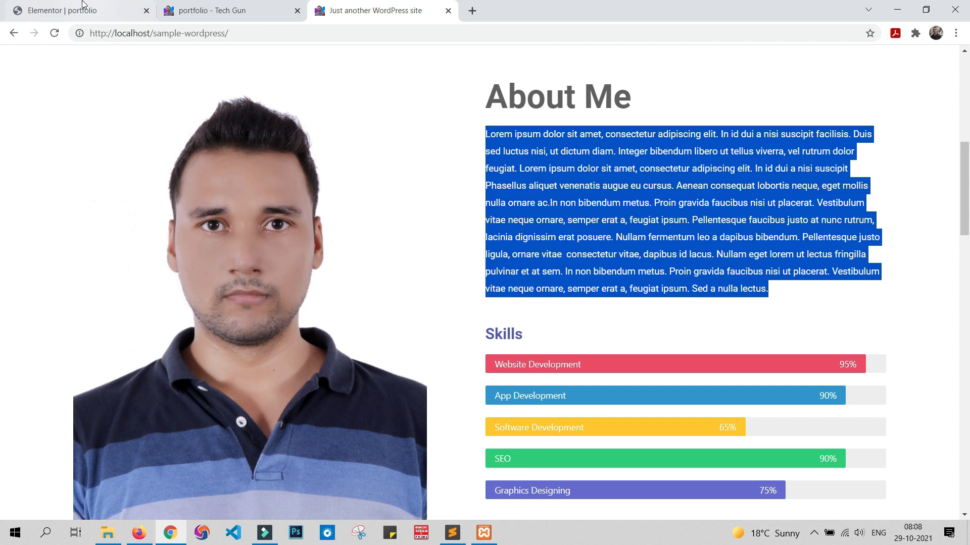
{"action": "left_click", "coordinate": [84, 9]}
Step: Add a Text Editor widget below the About Me heading, replace its placeholder with the copied paragraph and update the page
{"action": "scroll", "coordinate": [741, 251], "scroll_direction": "up", "scroll_amount": 1}
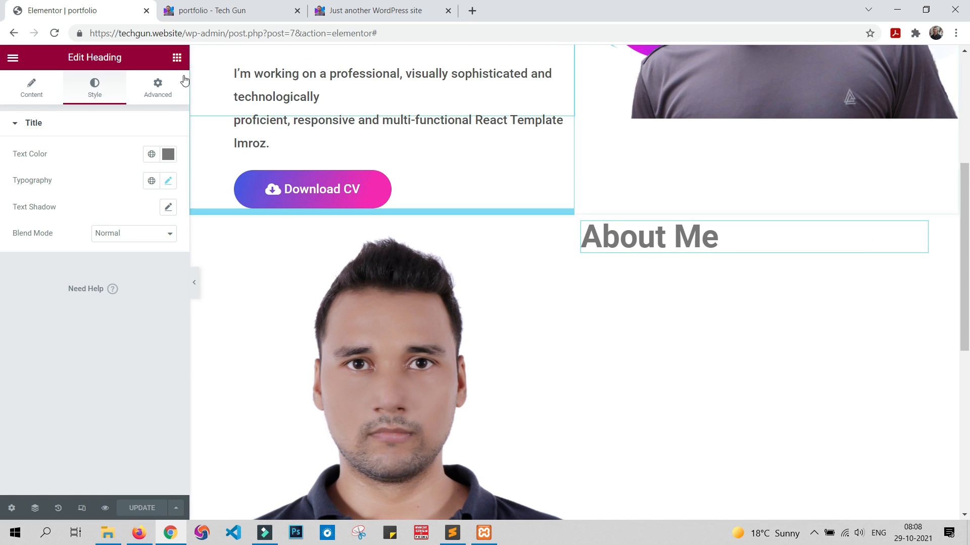
{"action": "left_click", "coordinate": [176, 57]}
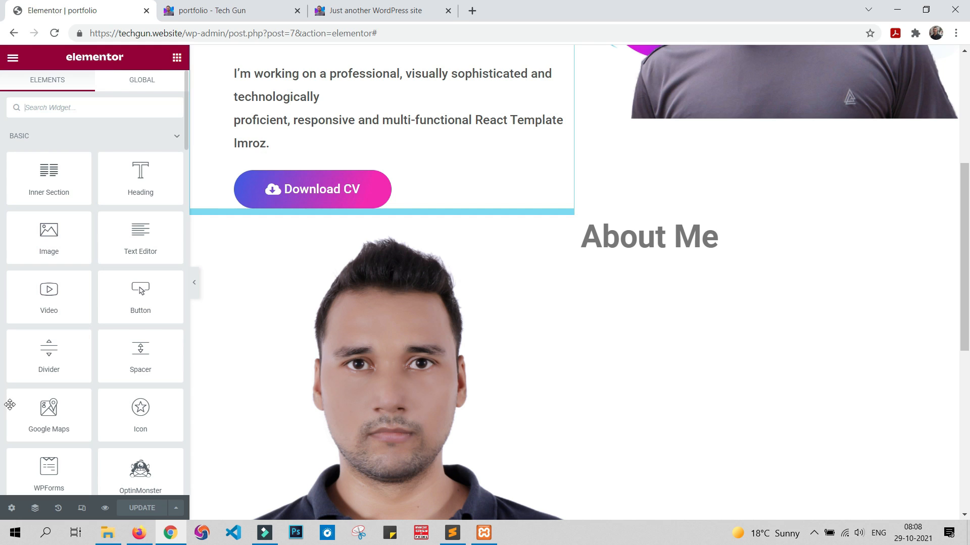
{"action": "left_click_drag", "start_coordinate": [140, 236], "coordinate": [678, 258]}
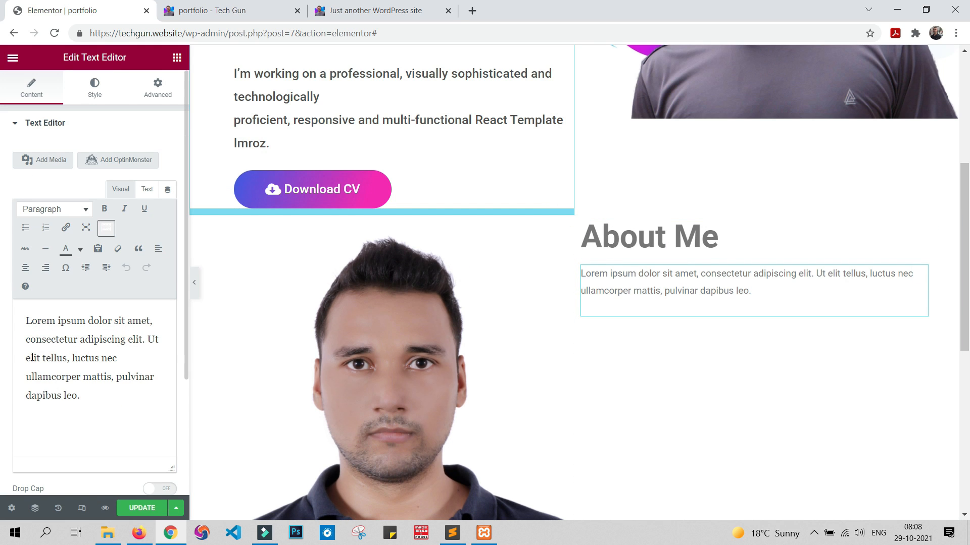
{"action": "triple_click", "coordinate": [89, 403]}
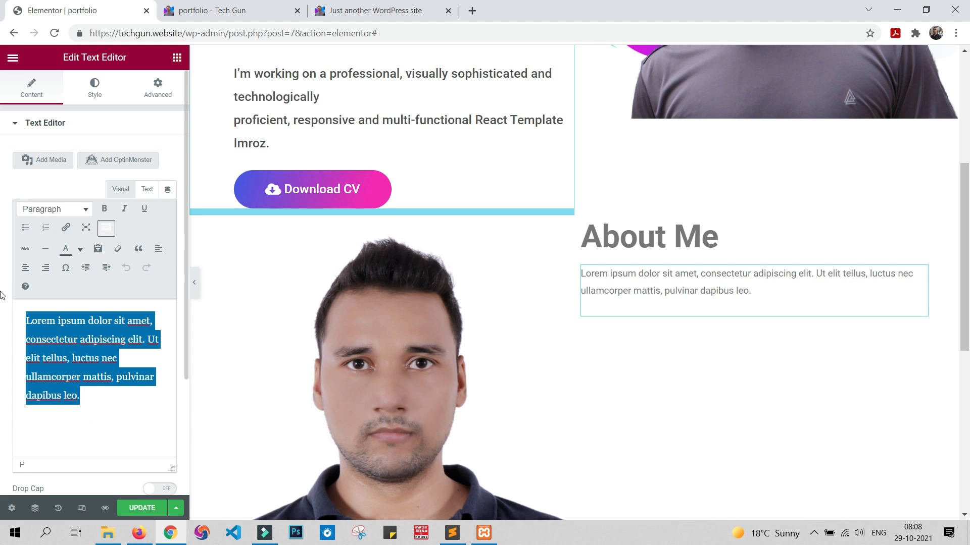
{"action": "key", "text": "ctrl+v"}
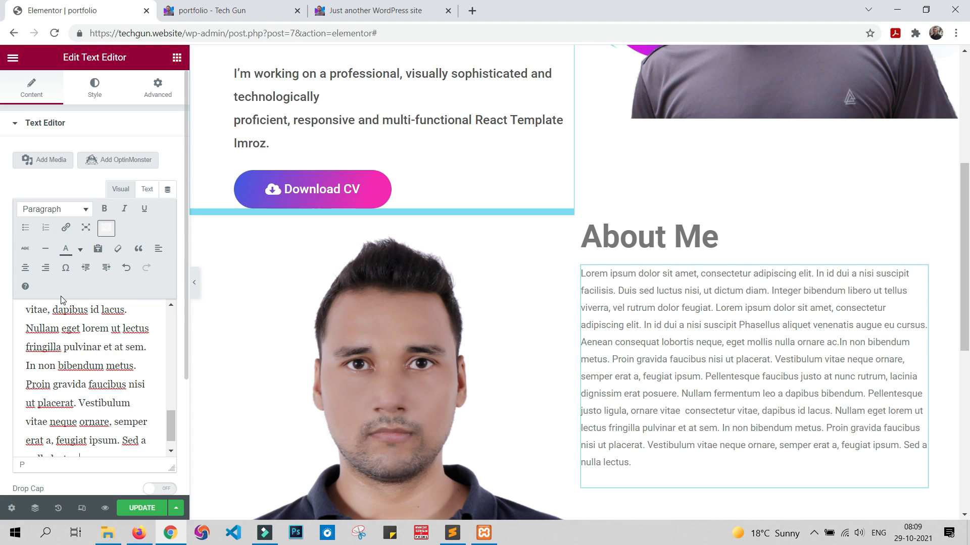
{"action": "scroll", "coordinate": [493, 317], "scroll_direction": "down", "scroll_amount": 3}
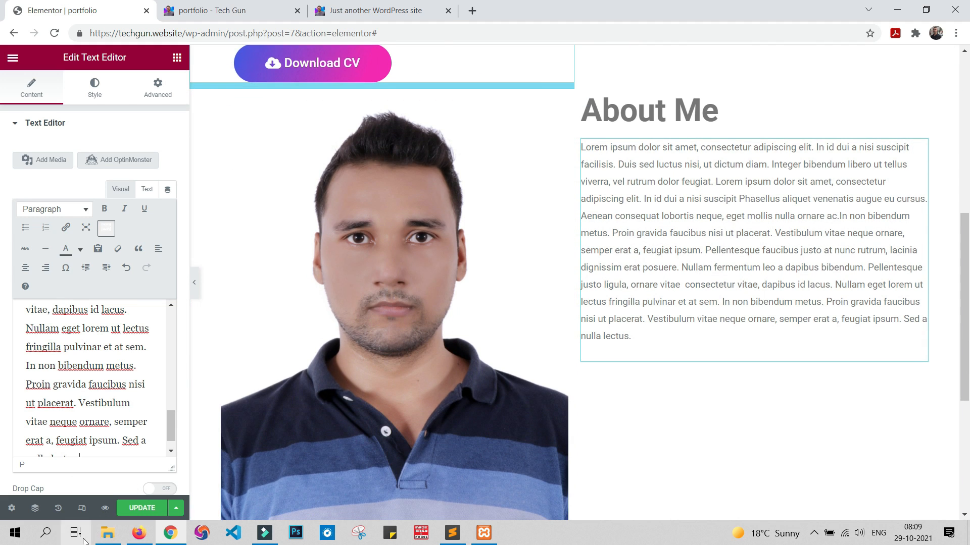
{"action": "left_click", "coordinate": [135, 507]}
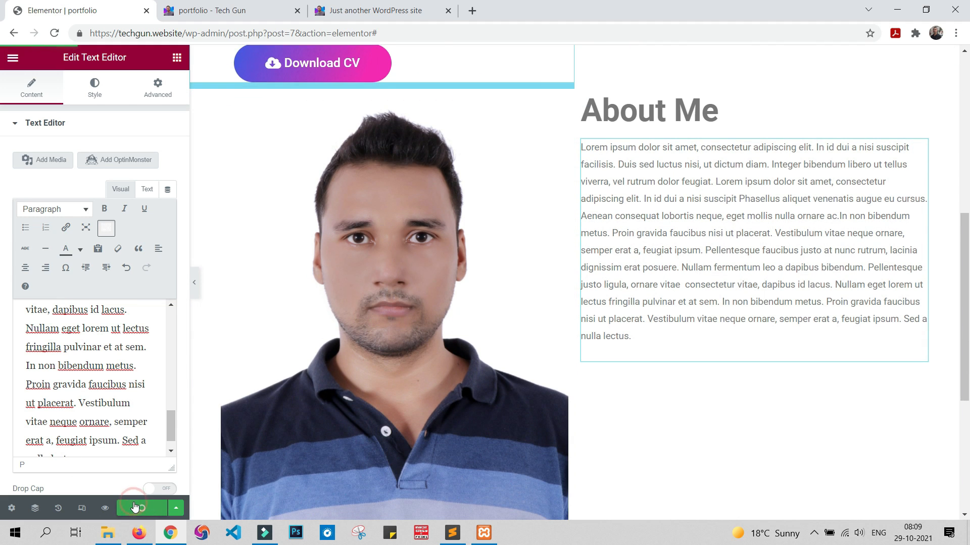
Step: Check the spacing between the hero and About Me sections in the portfolio preview, then return to the editor
{"action": "left_click", "coordinate": [222, 11]}
{"action": "scroll", "coordinate": [602, 249], "scroll_direction": "down", "scroll_amount": 6}
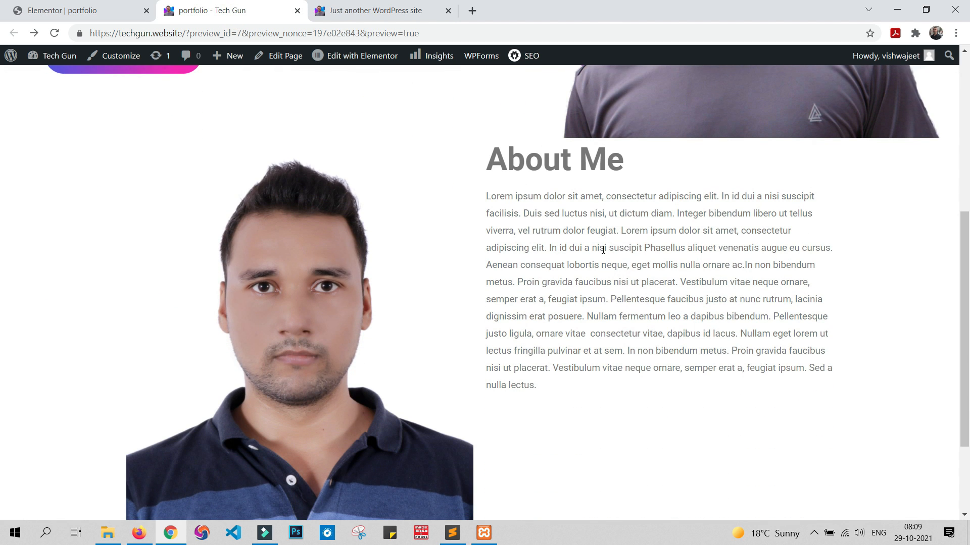
{"action": "scroll", "coordinate": [603, 249], "scroll_direction": "up", "scroll_amount": 5}
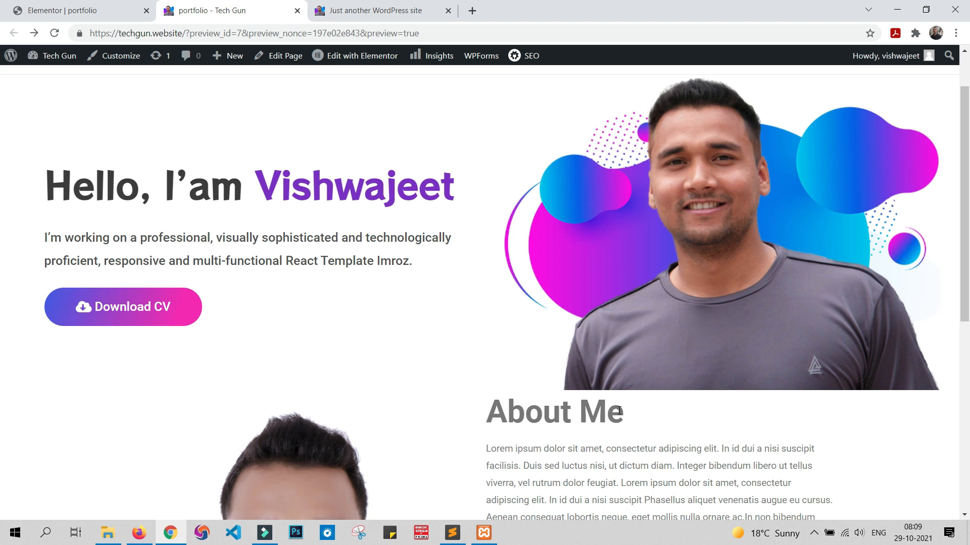
{"action": "scroll", "coordinate": [619, 410], "scroll_direction": "up", "scroll_amount": 2}
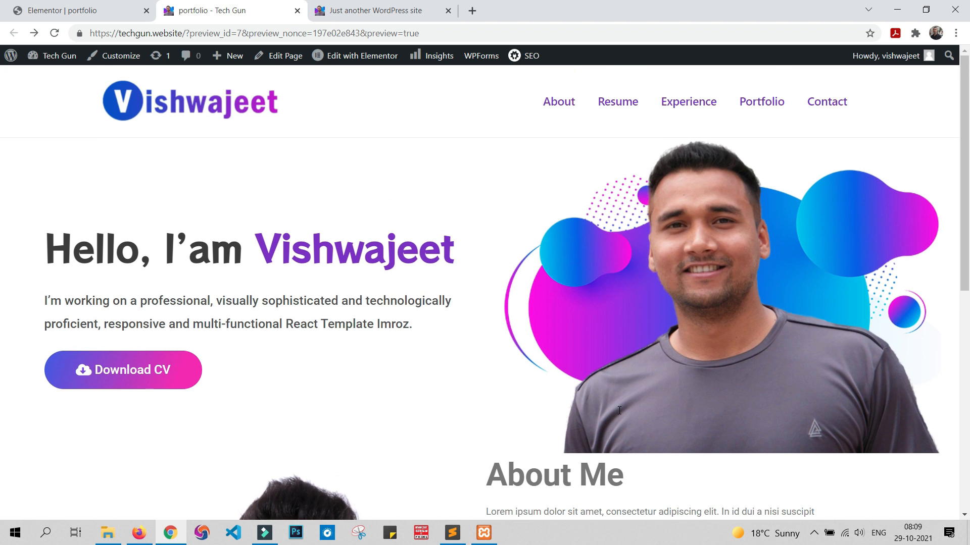
{"action": "scroll", "coordinate": [618, 410], "scroll_direction": "down", "scroll_amount": 4}
{"action": "left_click", "coordinate": [103, 6]}
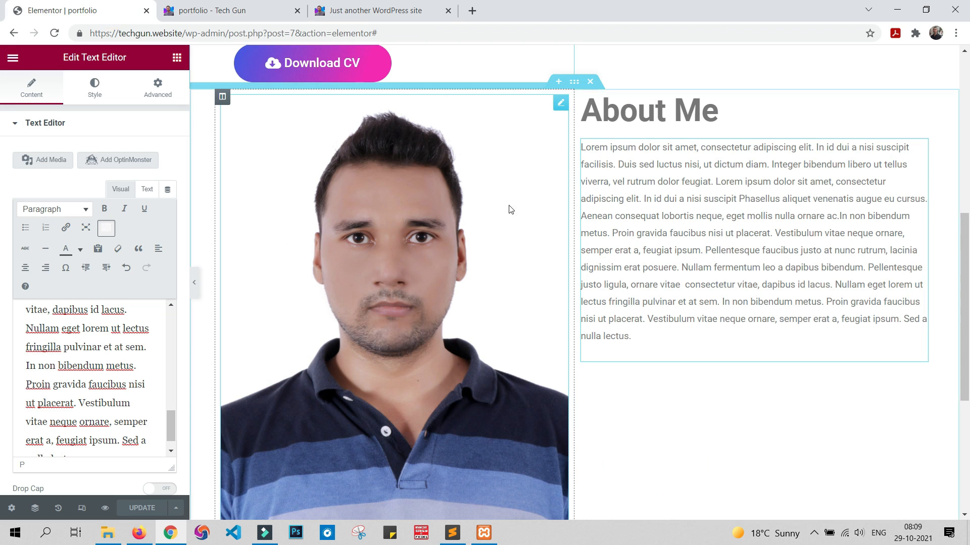
Step: Set the About Me section's top and bottom margins to 100 px and update the page
{"action": "scroll", "coordinate": [399, 107], "scroll_direction": "up", "scroll_amount": 1}
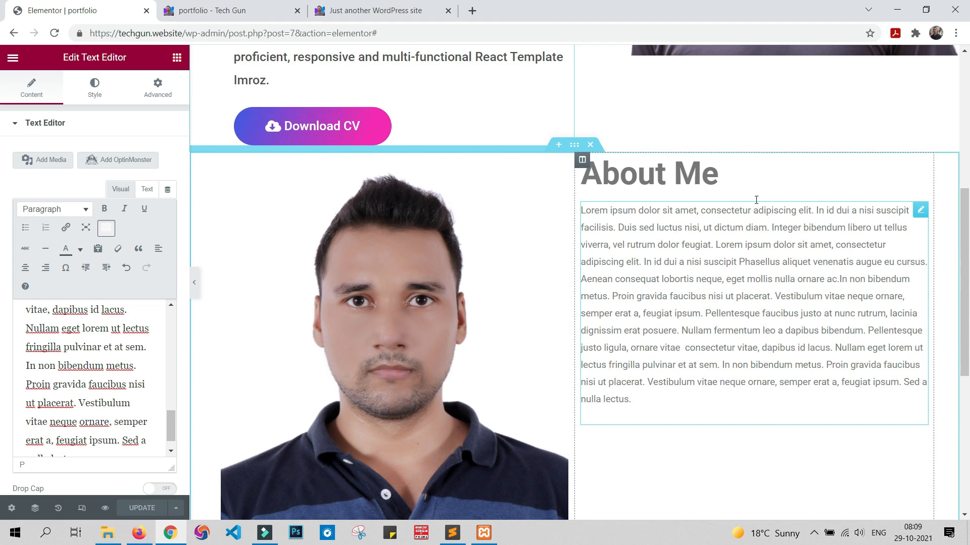
{"action": "left_click", "coordinate": [575, 146]}
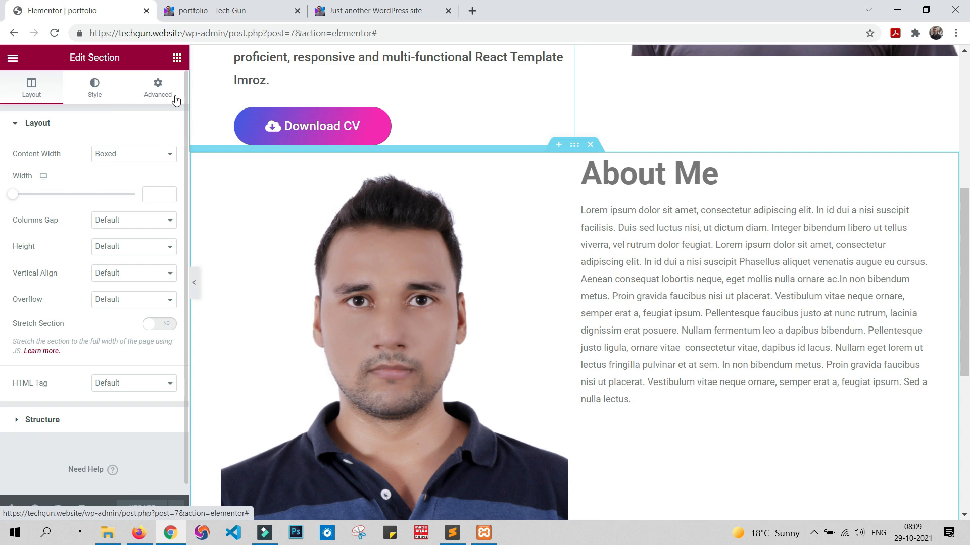
{"action": "left_click", "coordinate": [159, 87]}
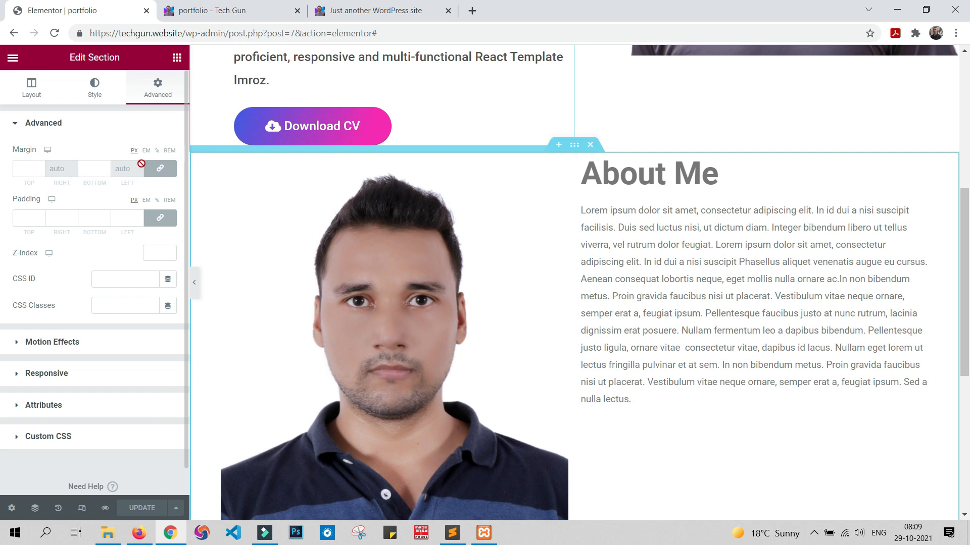
{"action": "left_click", "coordinate": [28, 167]}
{"action": "type", "text": "50"}
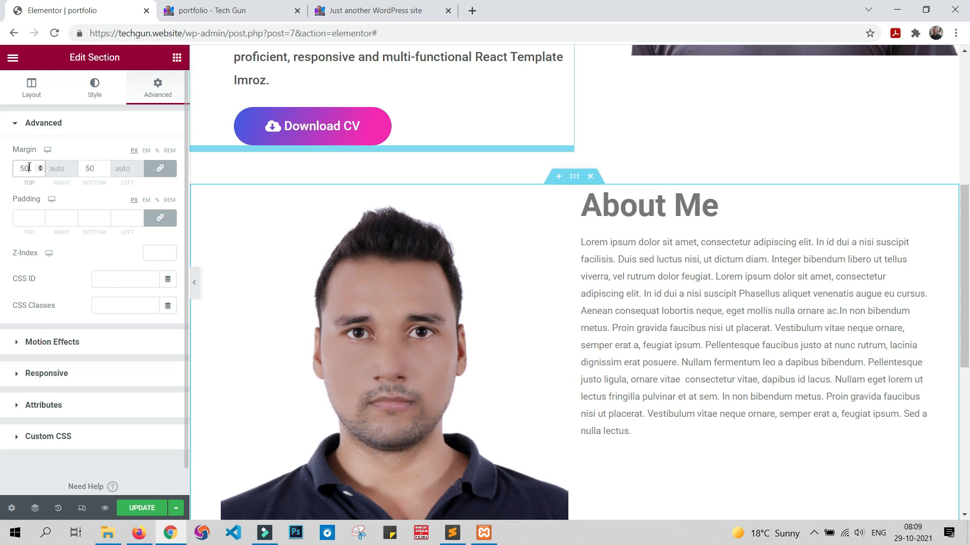
{"action": "key", "text": "BackSpace"}
{"action": "key", "text": "BackSpace"}
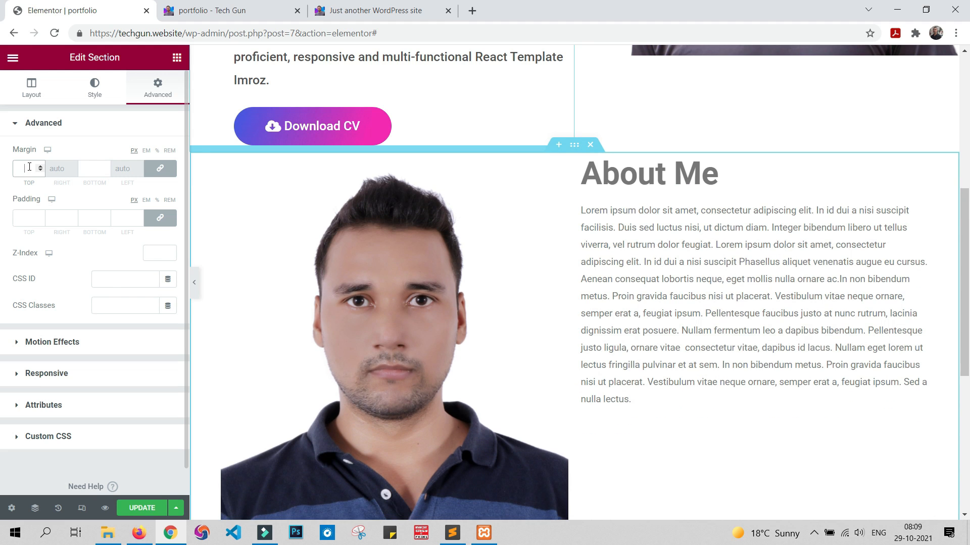
{"action": "type", "text": "100"}
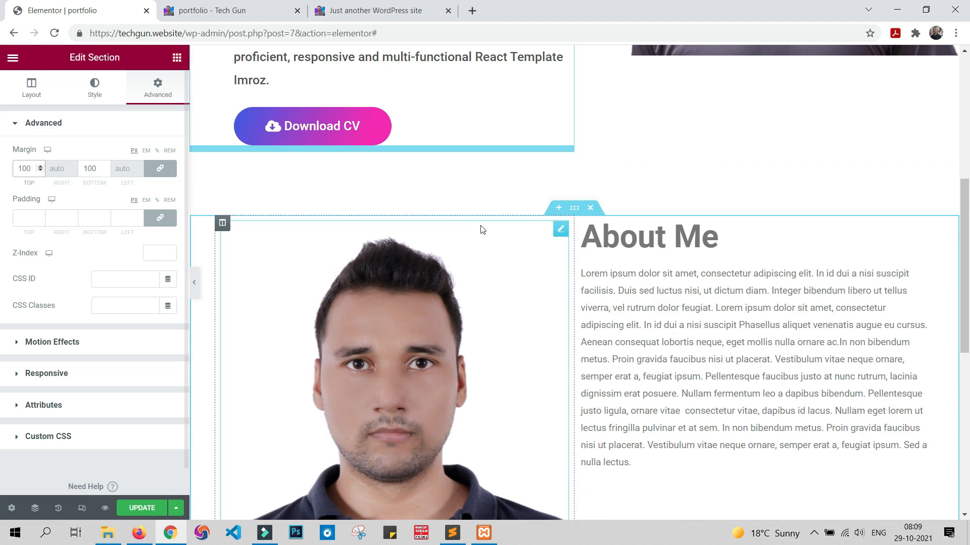
{"action": "scroll", "coordinate": [564, 414], "scroll_direction": "down", "scroll_amount": 8}
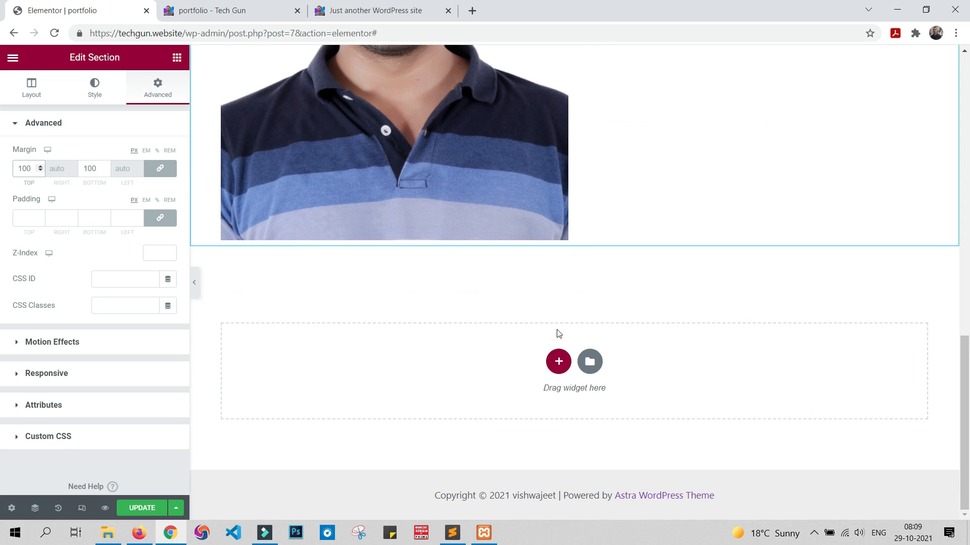
{"action": "scroll", "coordinate": [568, 283], "scroll_direction": "up", "scroll_amount": 7}
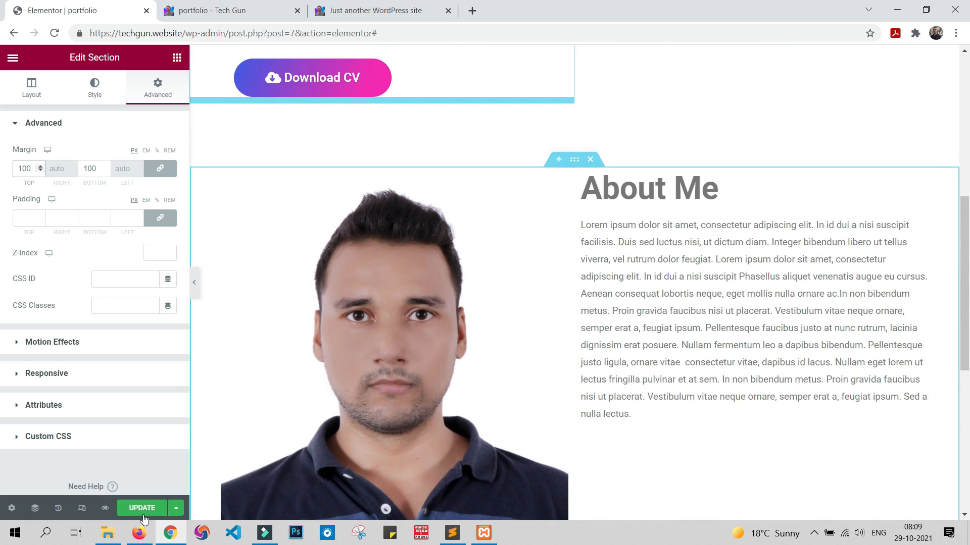
{"action": "left_click", "coordinate": [143, 508]}
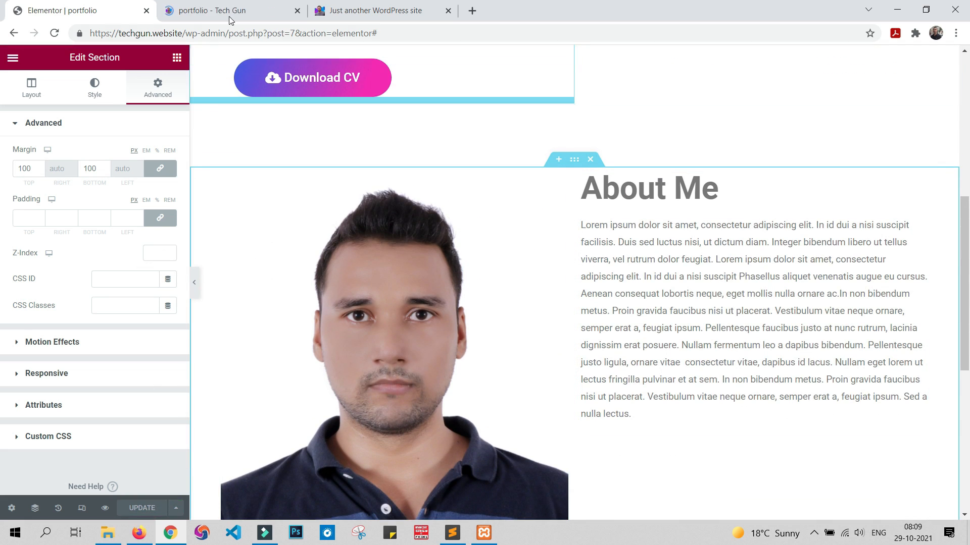
Step: Check the new spacing around the About Me section in the portfolio preview, then return to the Elementor editor
{"action": "left_click", "coordinate": [242, 6]}
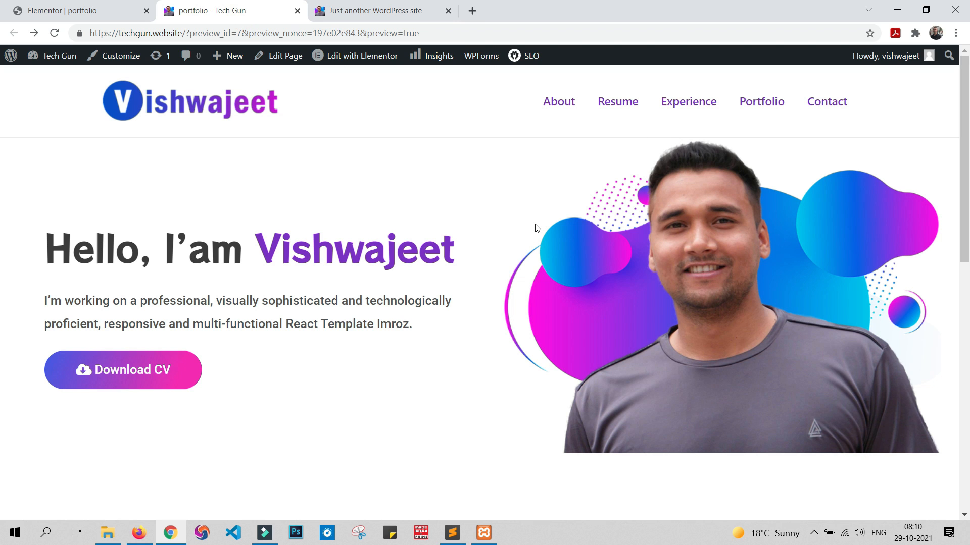
{"action": "scroll", "coordinate": [537, 227], "scroll_direction": "down", "scroll_amount": 6}
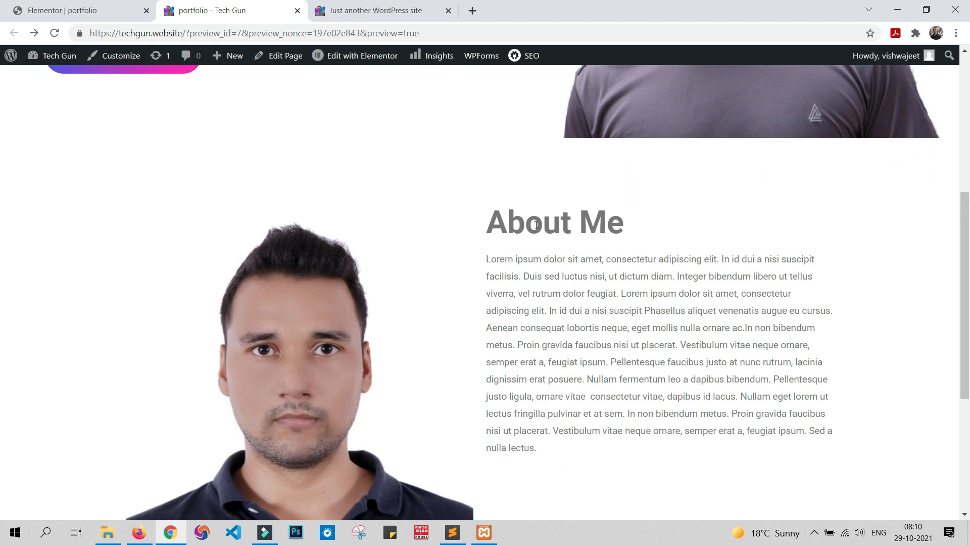
{"action": "scroll", "coordinate": [535, 224], "scroll_direction": "down", "scroll_amount": 4}
{"action": "scroll", "coordinate": [537, 228], "scroll_direction": "up", "scroll_amount": 2}
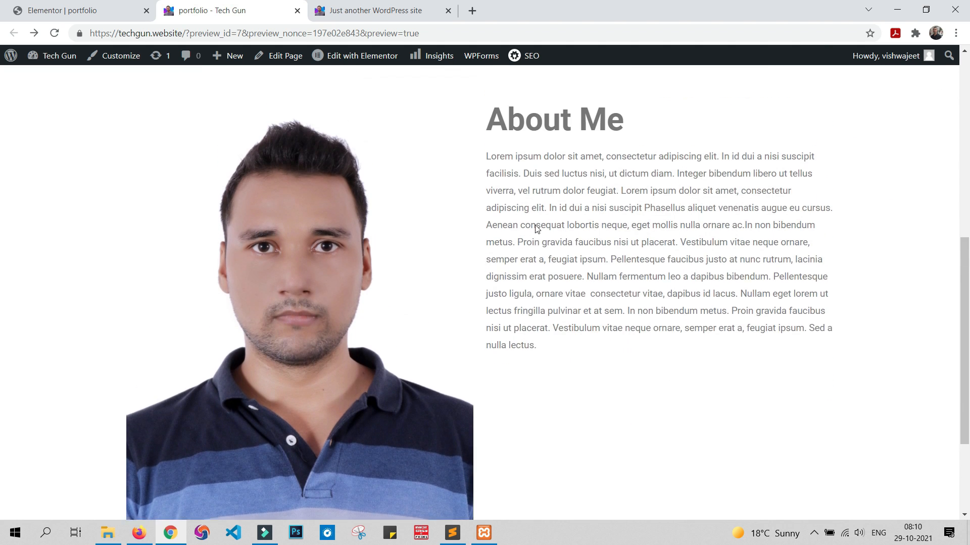
{"action": "scroll", "coordinate": [536, 228], "scroll_direction": "up", "scroll_amount": 6}
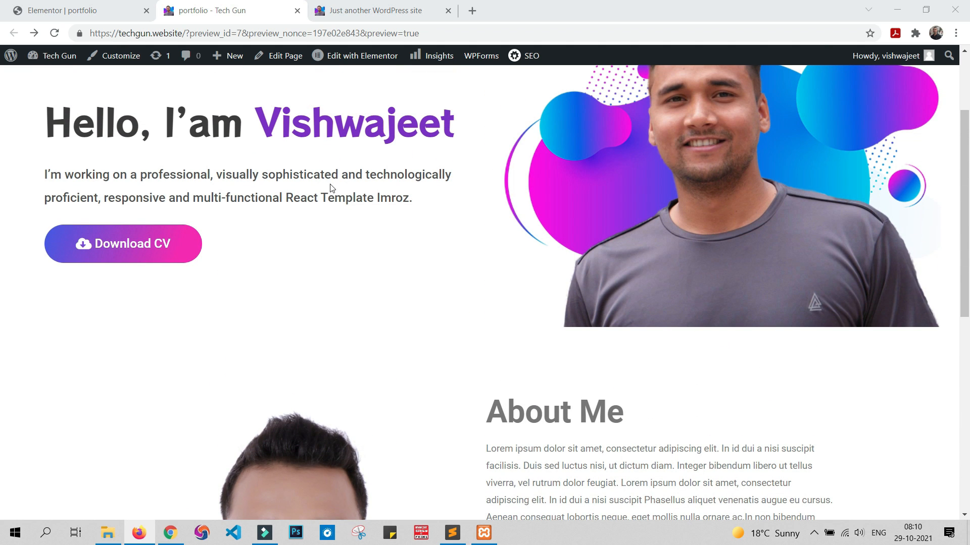
{"action": "scroll", "coordinate": [464, 261], "scroll_direction": "up", "scroll_amount": 2}
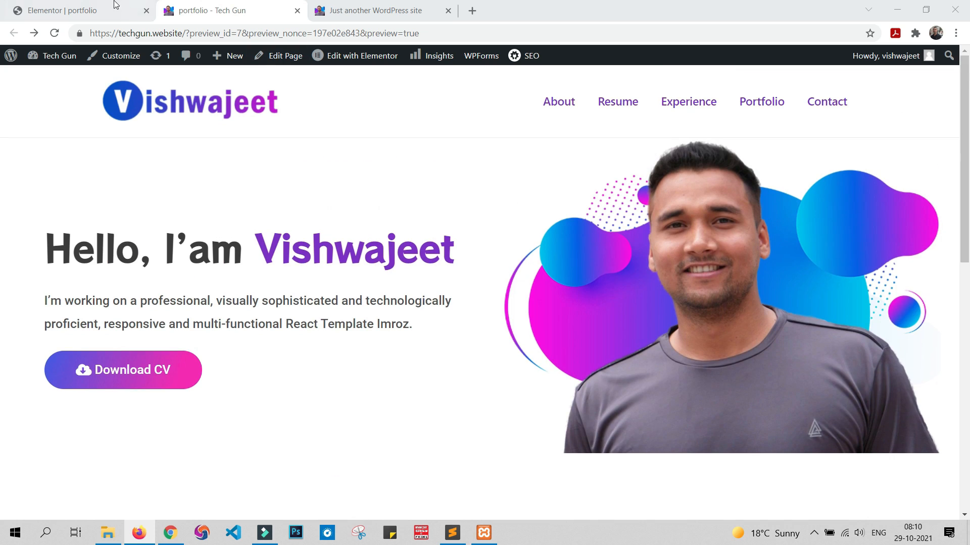
{"action": "left_click", "coordinate": [116, 6]}
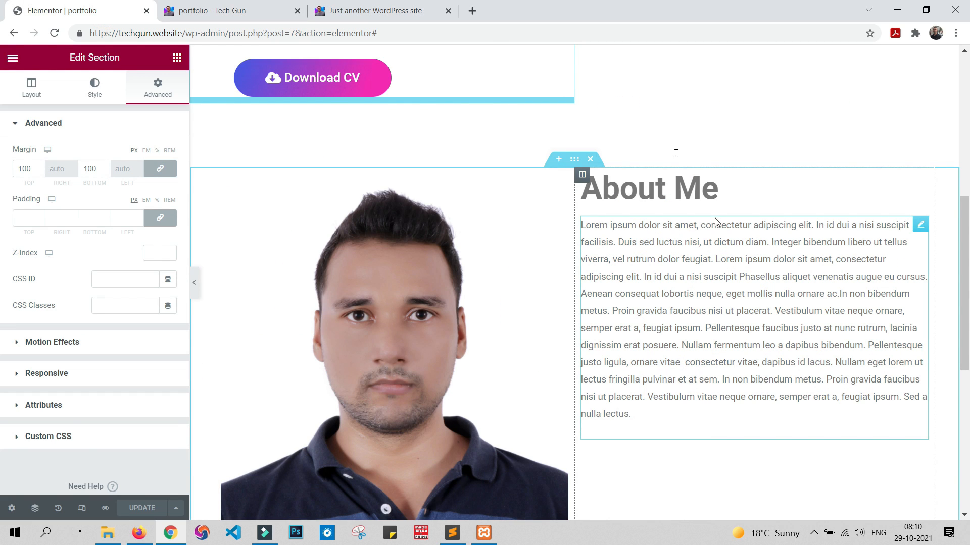
Step: Set the About Me section's content width to Full Width and its columns gap to No Gap
{"action": "left_click", "coordinate": [30, 87]}
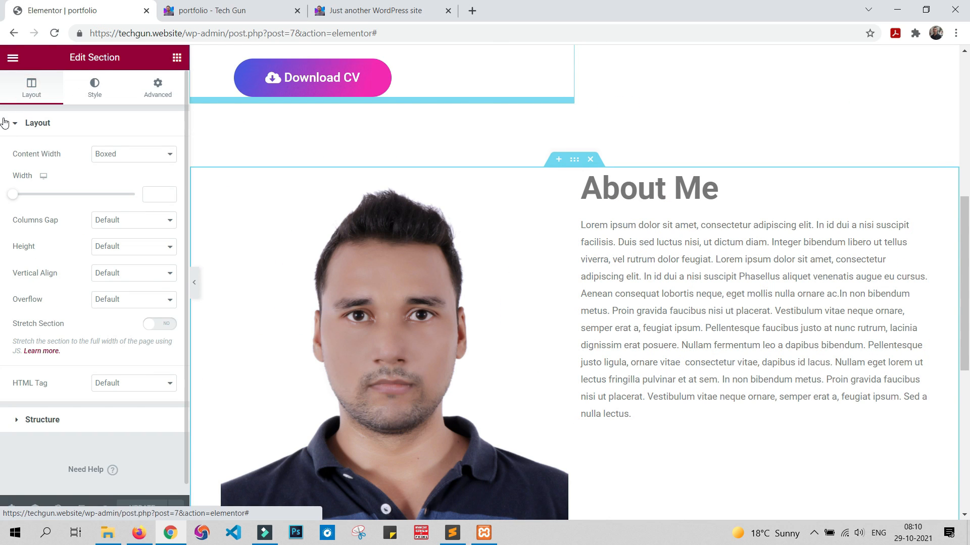
{"action": "left_click", "coordinate": [121, 158]}
{"action": "left_click", "coordinate": [127, 174]}
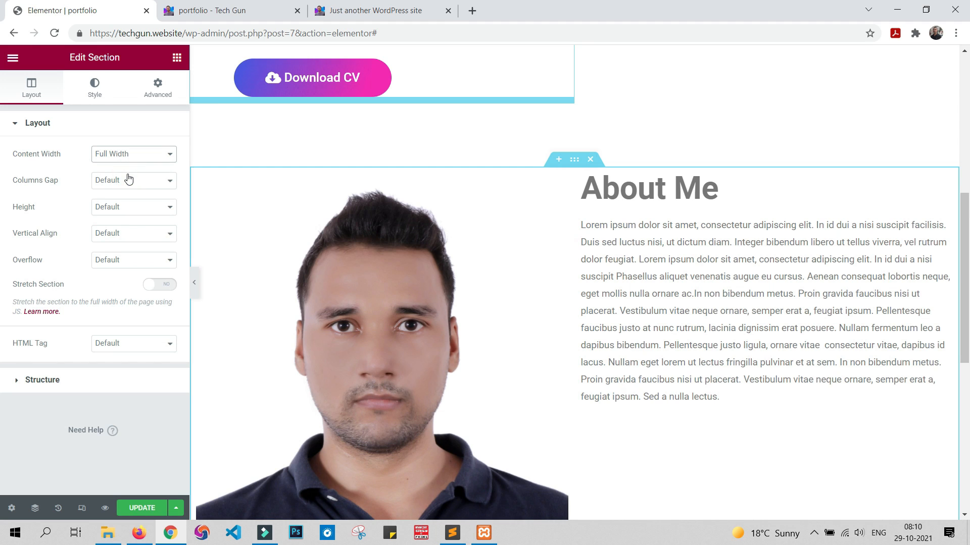
{"action": "left_click", "coordinate": [126, 182]}
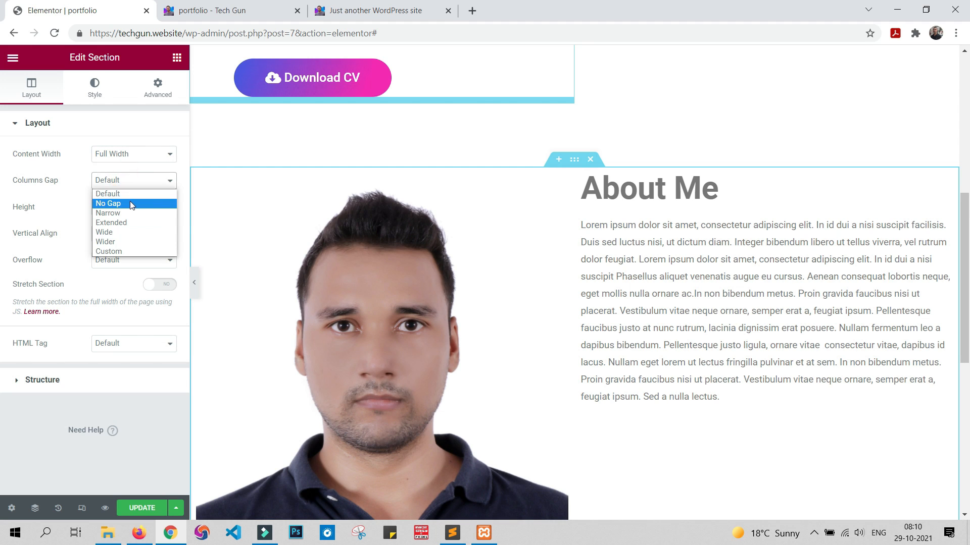
{"action": "left_click", "coordinate": [129, 201]}
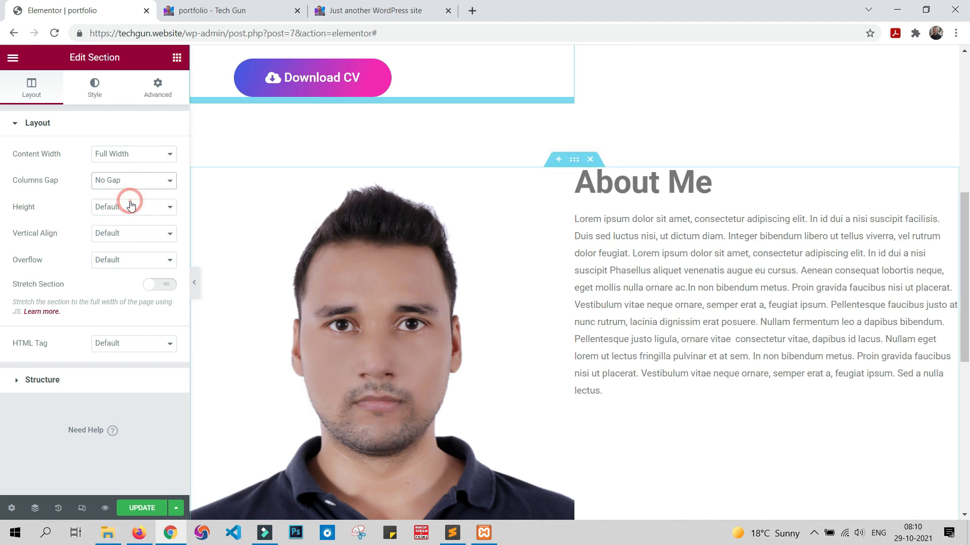
Step: Unlink the About Me section's padding, set its right and left padding to 7% and update the page
{"action": "left_click", "coordinate": [162, 89]}
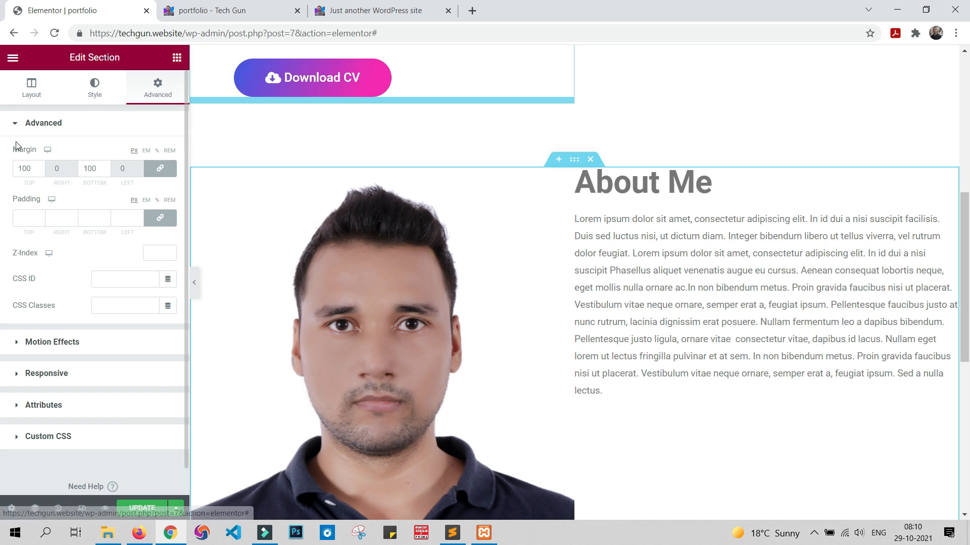
{"action": "left_click", "coordinate": [160, 221]}
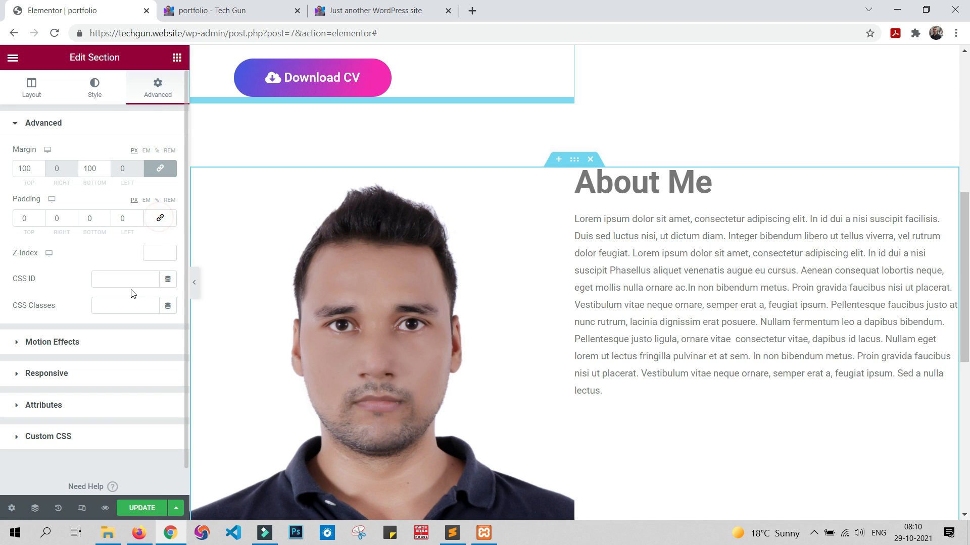
{"action": "left_click", "coordinate": [157, 201]}
{"action": "left_click", "coordinate": [61, 219]}
{"action": "type", "text": "7"}
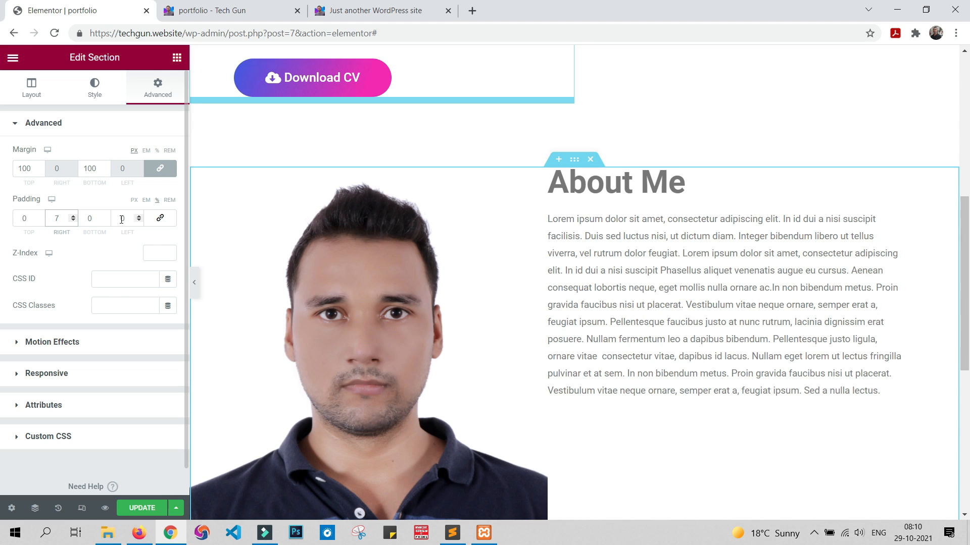
{"action": "left_click", "coordinate": [126, 219]}
{"action": "type", "text": "7"}
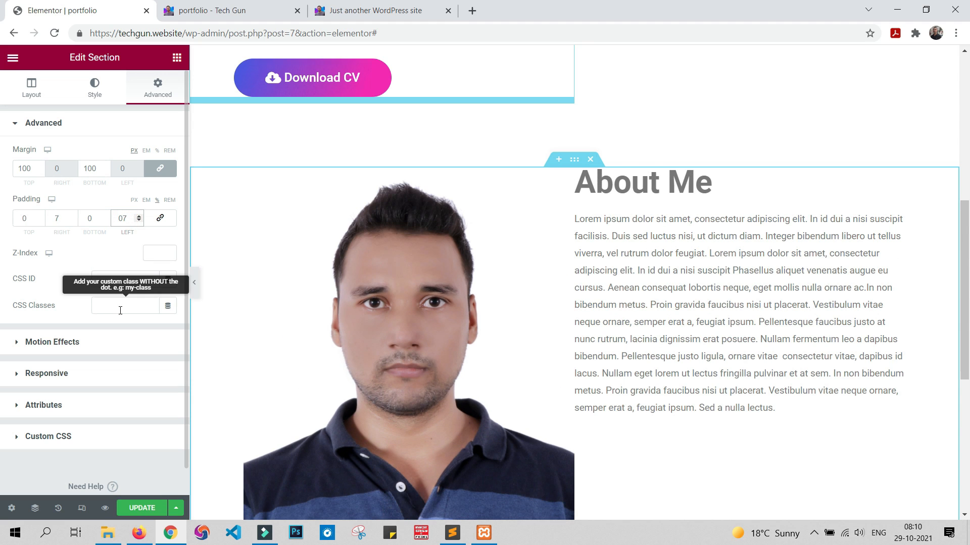
{"action": "left_click", "coordinate": [147, 508]}
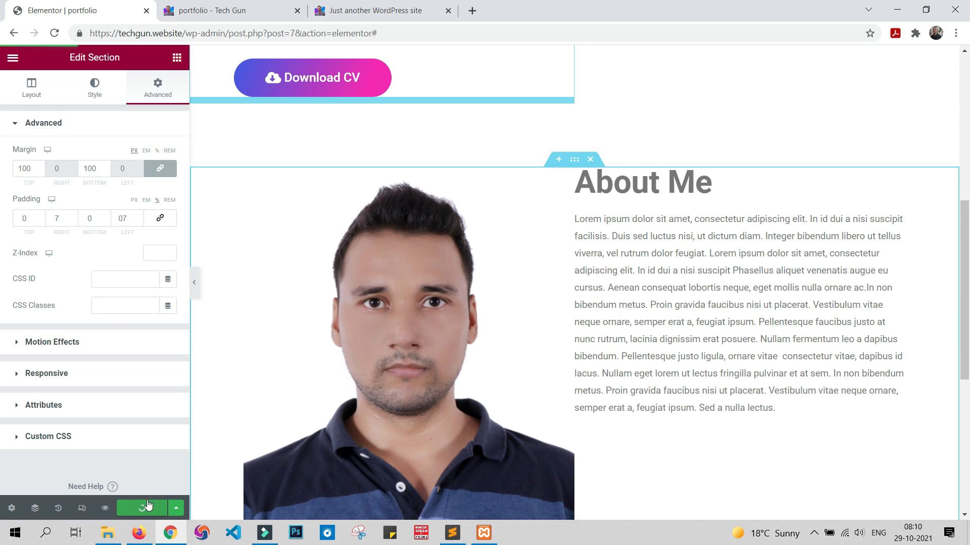
Step: Compare the About Me section's side alignment with the hero section in the portfolio preview, then return to the editor
{"action": "left_click", "coordinate": [247, 6]}
{"action": "scroll", "coordinate": [224, 256], "scroll_direction": "down", "scroll_amount": 6}
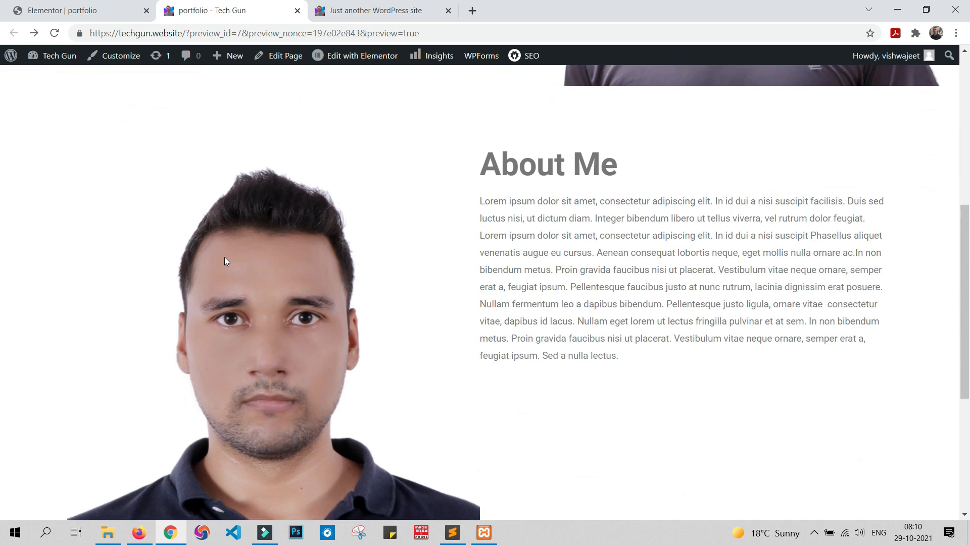
{"action": "scroll", "coordinate": [224, 259], "scroll_direction": "down", "scroll_amount": 2}
{"action": "scroll", "coordinate": [224, 257], "scroll_direction": "up", "scroll_amount": 5}
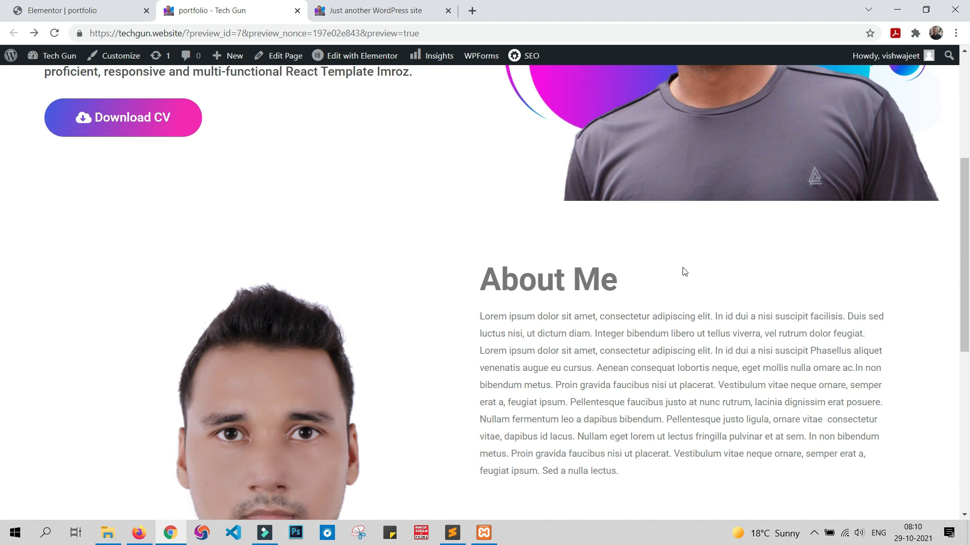
{"action": "scroll", "coordinate": [627, 255], "scroll_direction": "down", "scroll_amount": 8}
{"action": "scroll", "coordinate": [326, 271], "scroll_direction": "up", "scroll_amount": 5}
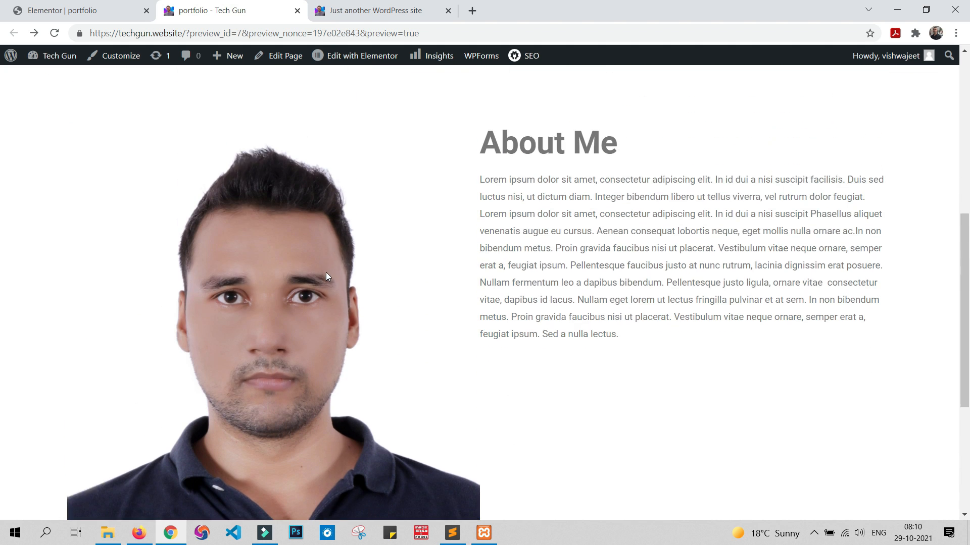
{"action": "left_click", "coordinate": [94, 10]}
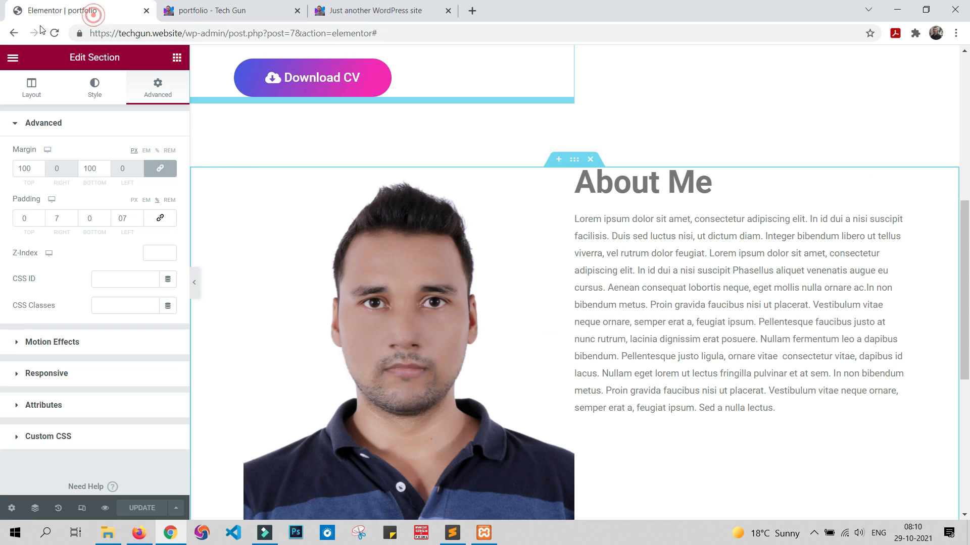
Step: Open the About Me photo's advanced spacing settings and unlink its padding sides
{"action": "left_click", "coordinate": [516, 233]}
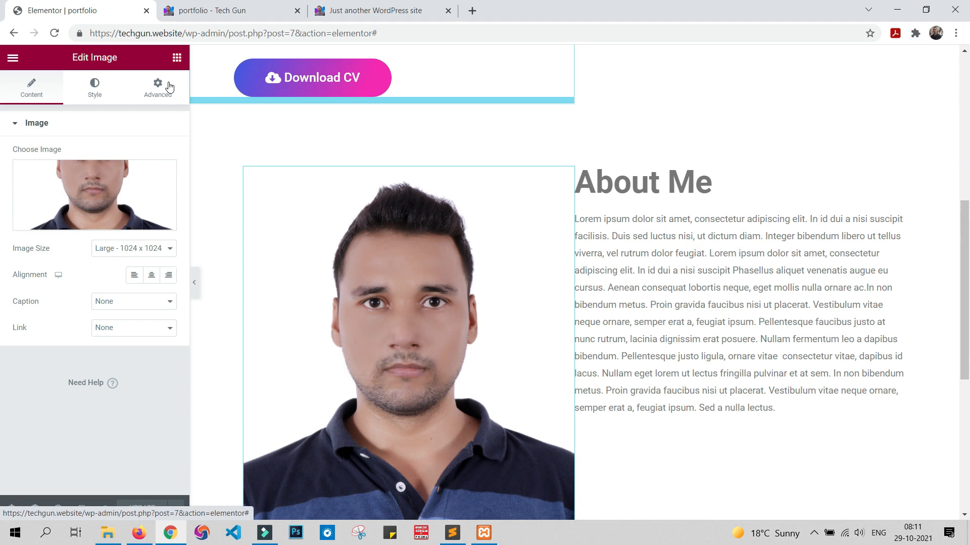
{"action": "left_click", "coordinate": [169, 88]}
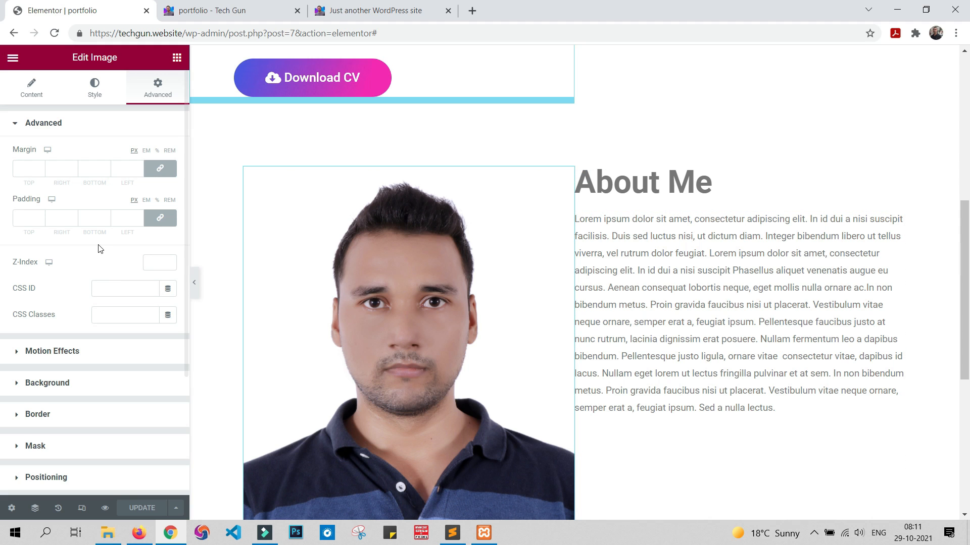
{"action": "left_click", "coordinate": [162, 218]}
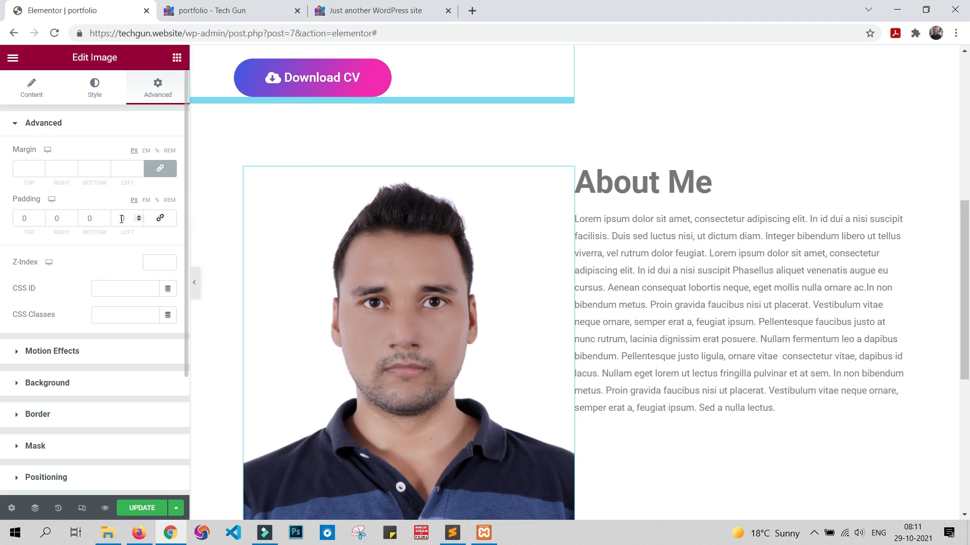
{"action": "type", "text": "50"}
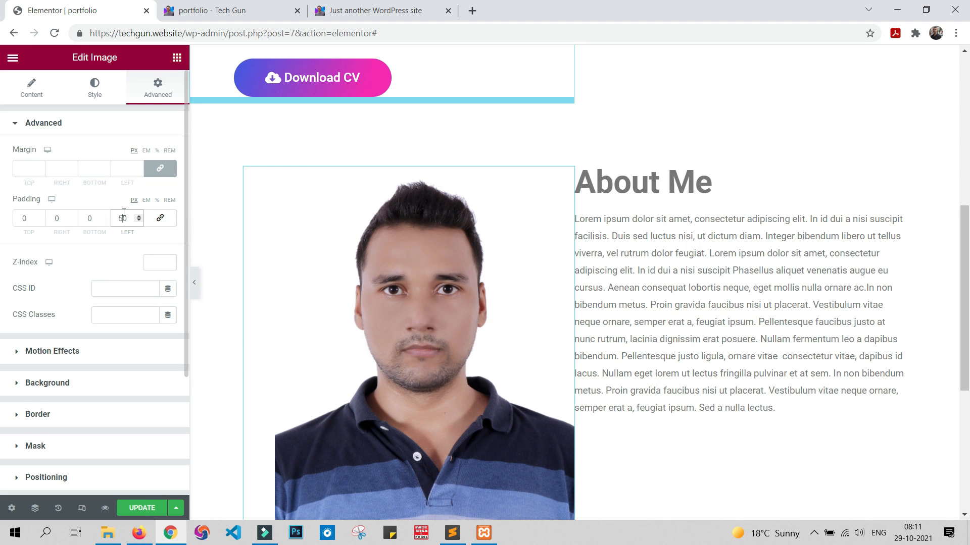
{"action": "key", "text": "BackSpace"}
{"action": "key", "text": "BackSpace"}
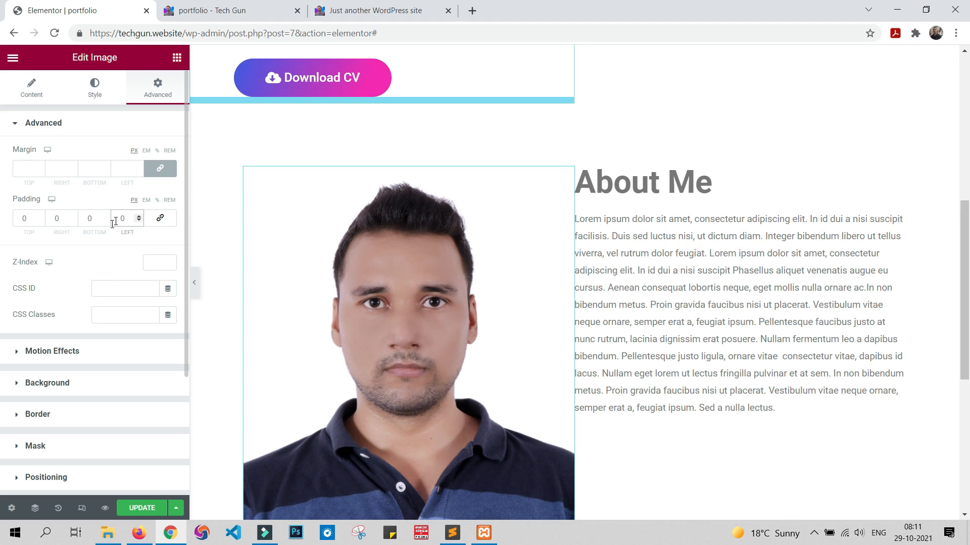
Step: Set the About Me photo's right padding to 70 px
{"action": "left_click", "coordinate": [57, 216]}
{"action": "type", "text": "50"}
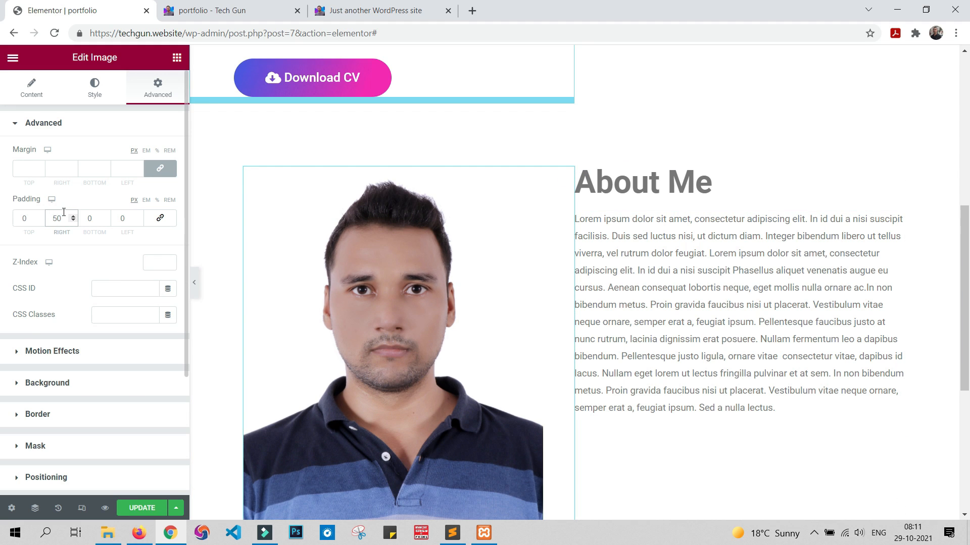
{"action": "key", "text": "BackSpace"}
{"action": "type", "text": "7"}
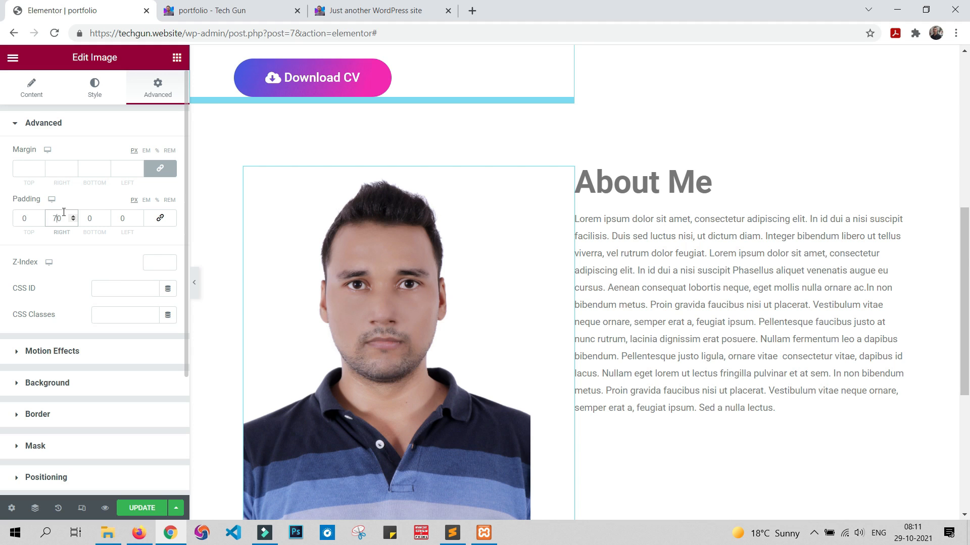
Step: Set the About Me photo's right padding to 50 px and update the page
{"action": "key", "text": "BackSpace"}
{"action": "type", "text": "5"}
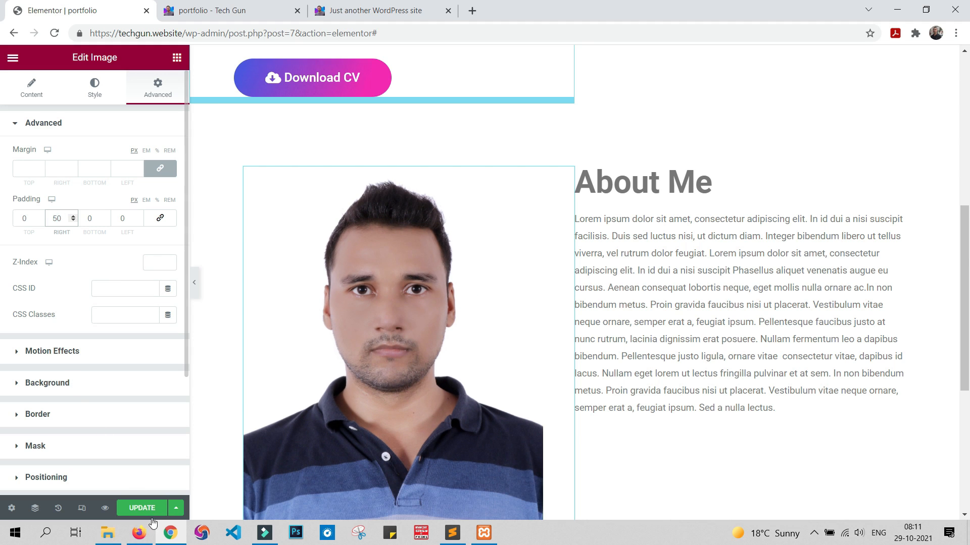
{"action": "left_click", "coordinate": [143, 508]}
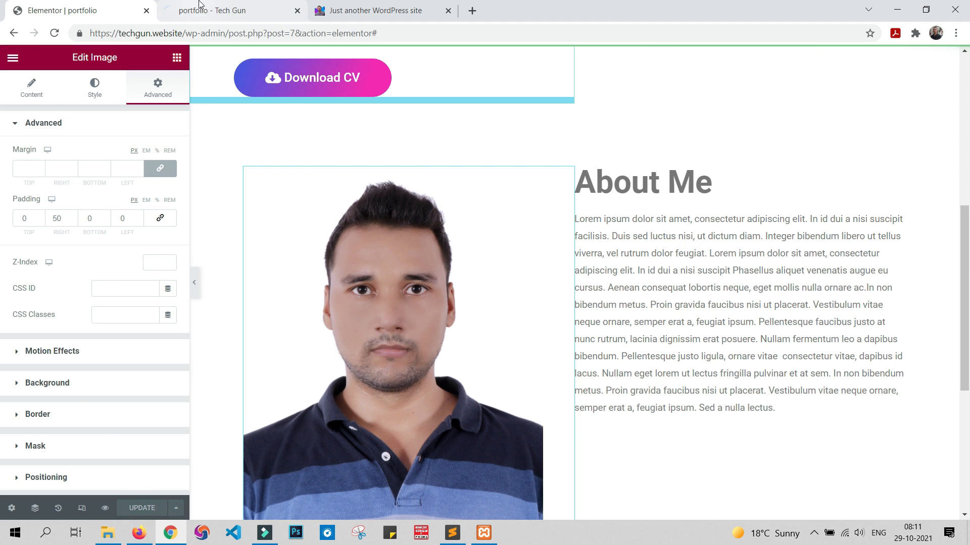
Step: Check the spacing between the photo and the text of the About Me section in the portfolio preview
{"action": "left_click", "coordinate": [200, 6]}
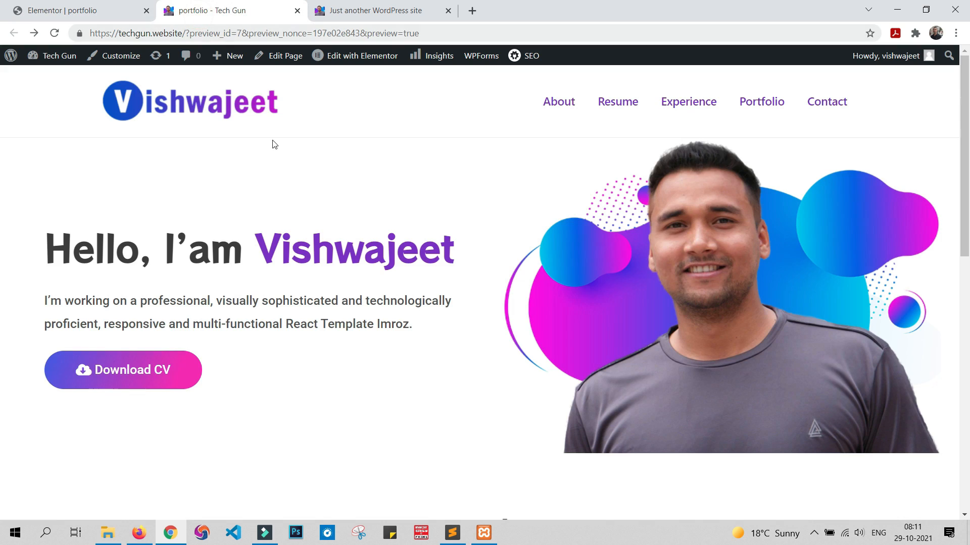
{"action": "scroll", "coordinate": [362, 211], "scroll_direction": "down", "scroll_amount": 1}
{"action": "scroll", "coordinate": [363, 211], "scroll_direction": "down", "scroll_amount": 8}
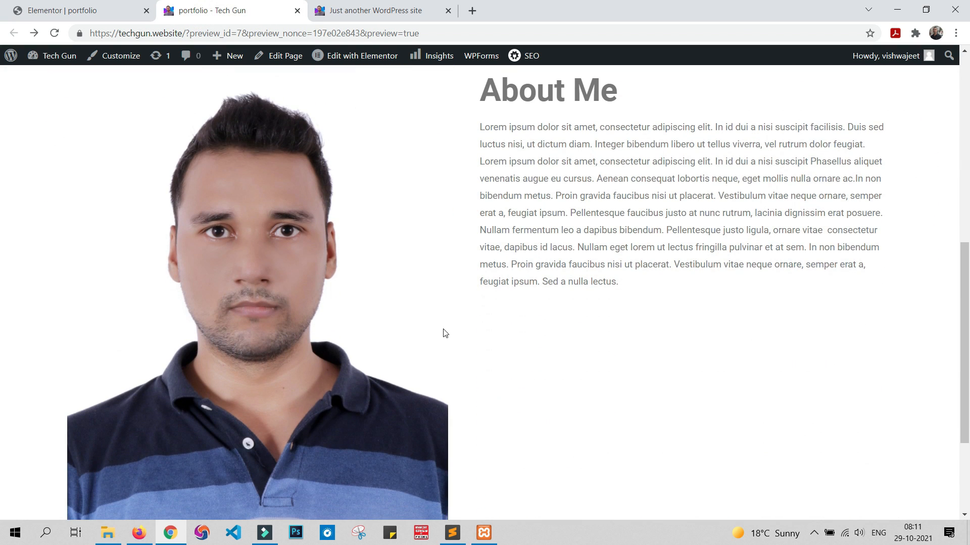
{"action": "scroll", "coordinate": [445, 334], "scroll_direction": "down", "scroll_amount": 3}
{"action": "scroll", "coordinate": [445, 333], "scroll_direction": "up", "scroll_amount": 6}
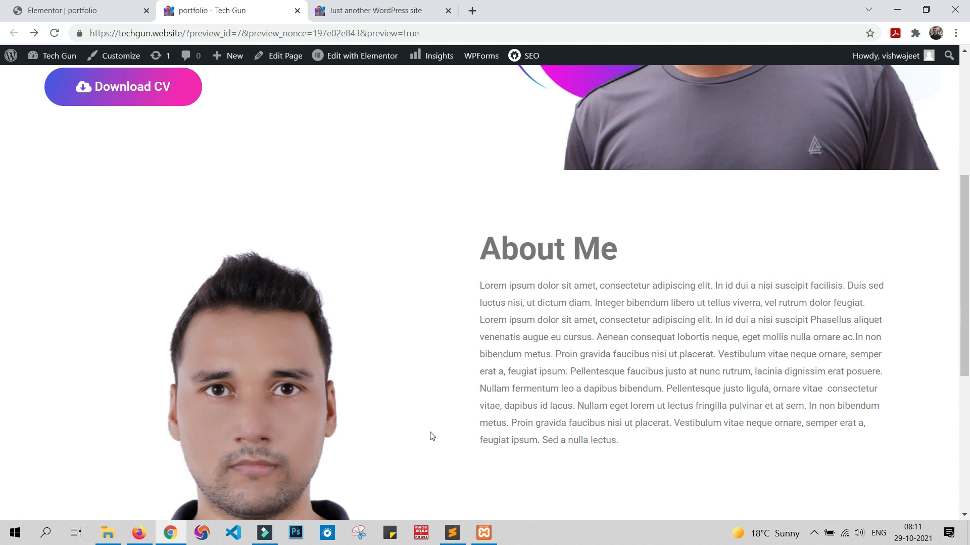
{"action": "scroll", "coordinate": [441, 414], "scroll_direction": "down", "scroll_amount": 3}
{"action": "scroll", "coordinate": [441, 414], "scroll_direction": "up", "scroll_amount": 3}
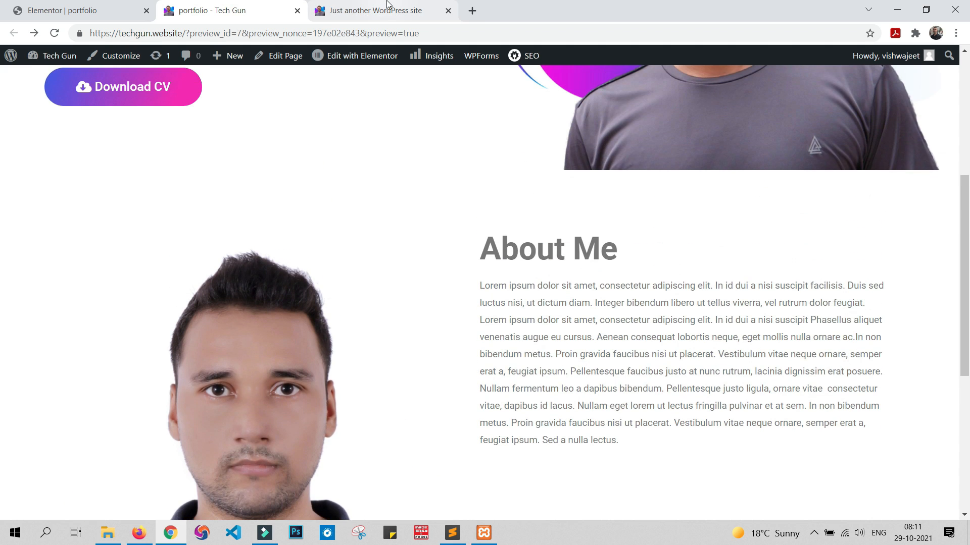
Step: Examine the About Me text and the Skills heading and progress bars beneath it on the sample site
{"action": "left_click", "coordinate": [385, 11]}
{"action": "left_click", "coordinate": [463, 178]}
{"action": "scroll", "coordinate": [454, 276], "scroll_direction": "down", "scroll_amount": 3}
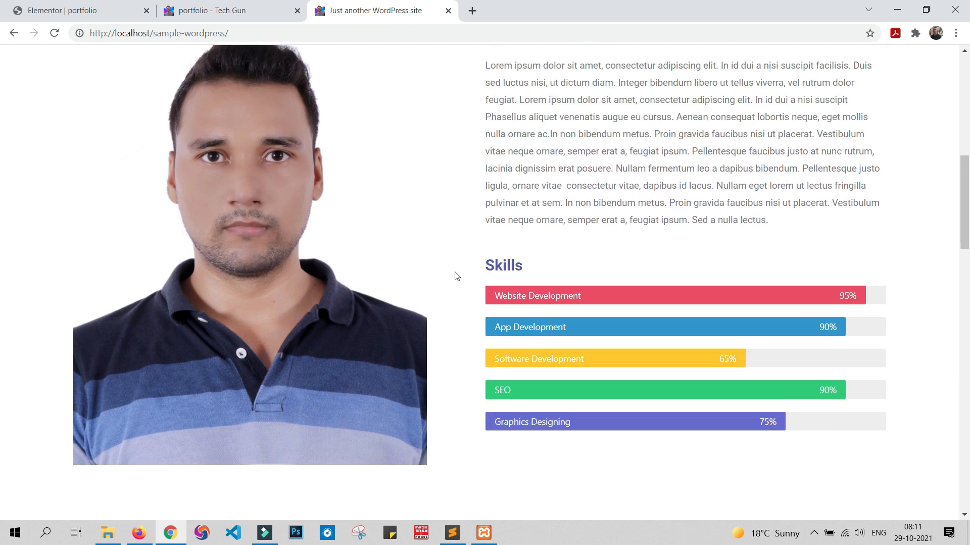
{"action": "scroll", "coordinate": [456, 274], "scroll_direction": "up", "scroll_amount": 5}
{"action": "scroll", "coordinate": [455, 274], "scroll_direction": "down", "scroll_amount": 4}
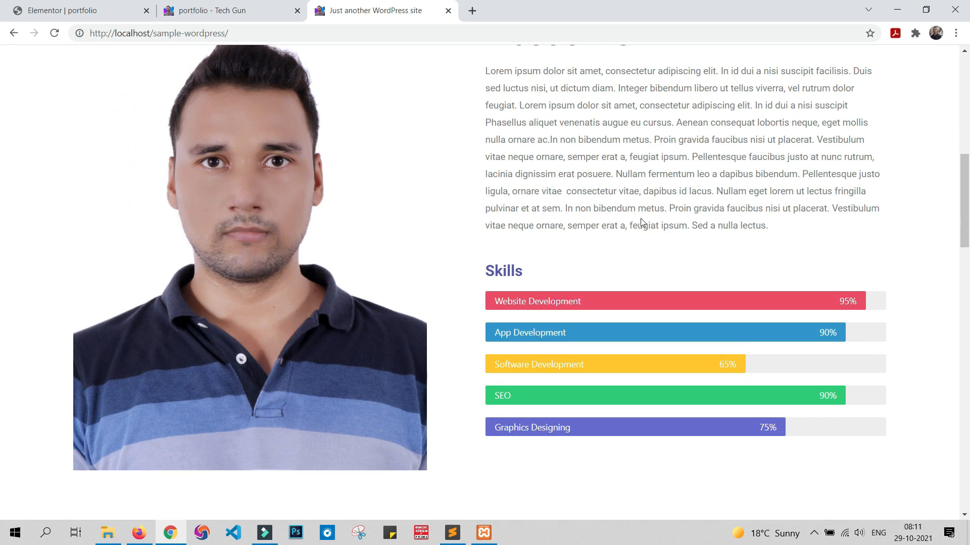
{"action": "scroll", "coordinate": [624, 238], "scroll_direction": "up", "scroll_amount": 2}
{"action": "scroll", "coordinate": [523, 274], "scroll_direction": "down", "scroll_amount": 2}
{"action": "left_click_drag", "start_coordinate": [492, 267], "coordinate": [828, 424]}
{"action": "left_click", "coordinate": [922, 433]}
Step: Recheck the About Me section in the portfolio preview and return to the Elementor editor
{"action": "left_click", "coordinate": [255, 11]}
{"action": "scroll", "coordinate": [421, 251], "scroll_direction": "down", "scroll_amount": 5}
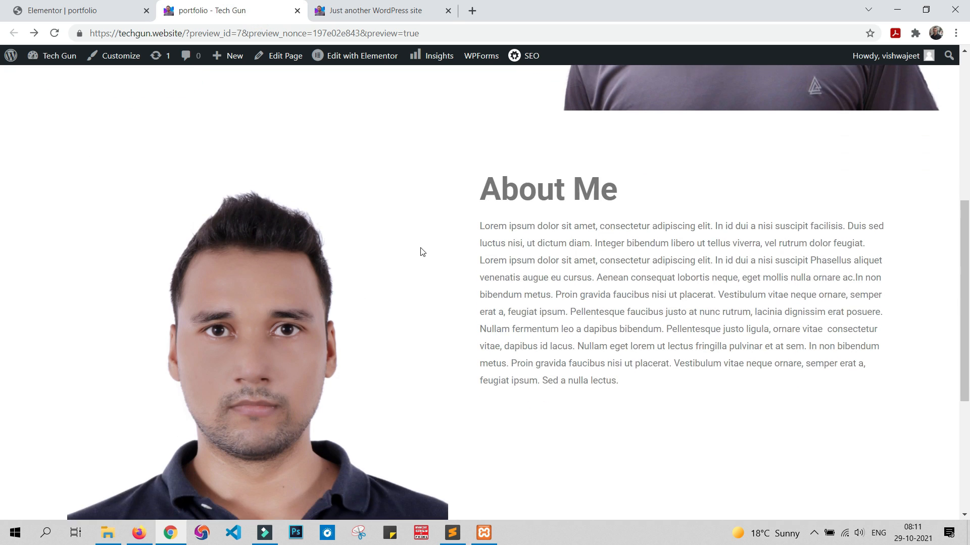
{"action": "scroll", "coordinate": [421, 247], "scroll_direction": "up", "scroll_amount": 5}
{"action": "left_click", "coordinate": [82, 12]}
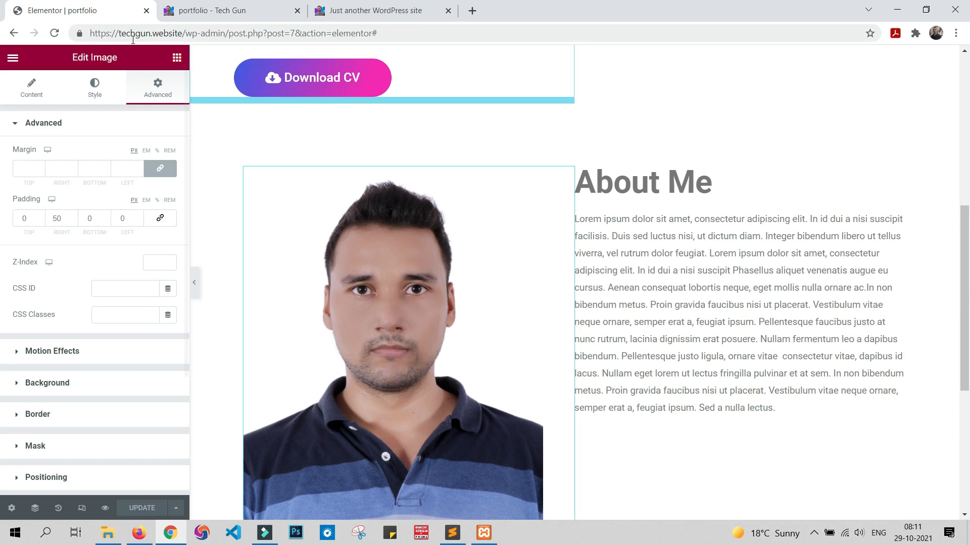
Step: Add a heading widget below the About Me paragraph and title it "Skills"
{"action": "left_click", "coordinate": [176, 58]}
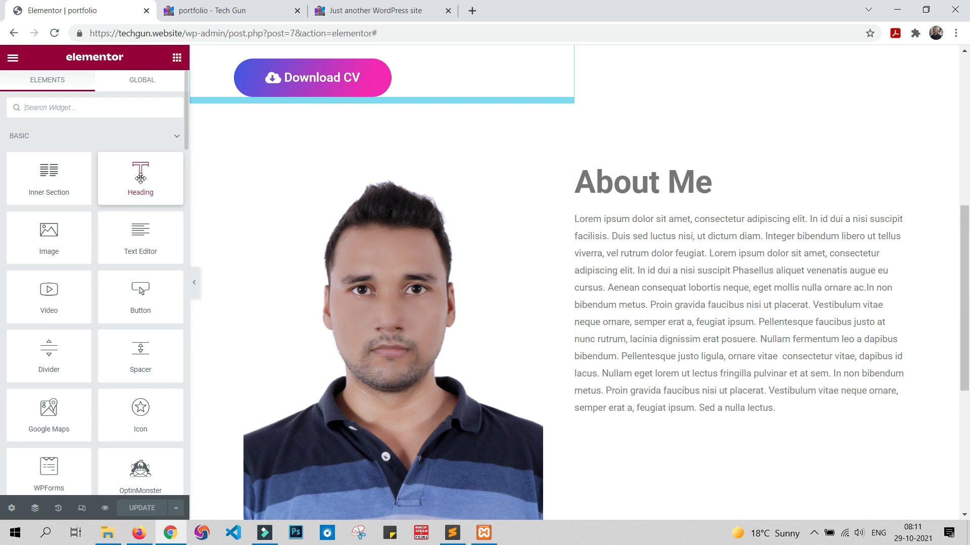
{"action": "left_click_drag", "start_coordinate": [144, 177], "coordinate": [622, 440]}
{"action": "triple_click", "coordinate": [141, 170]}
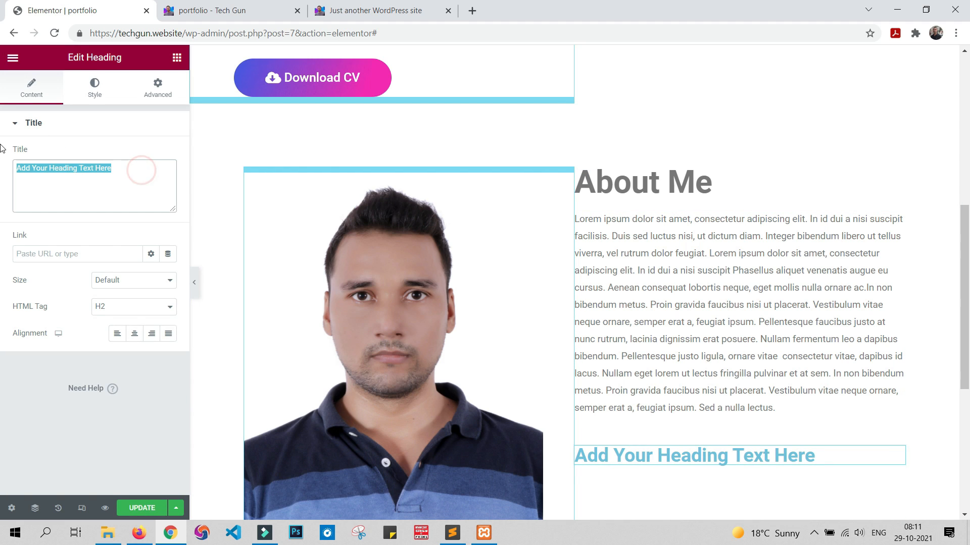
{"action": "type", "text": "Skills"}
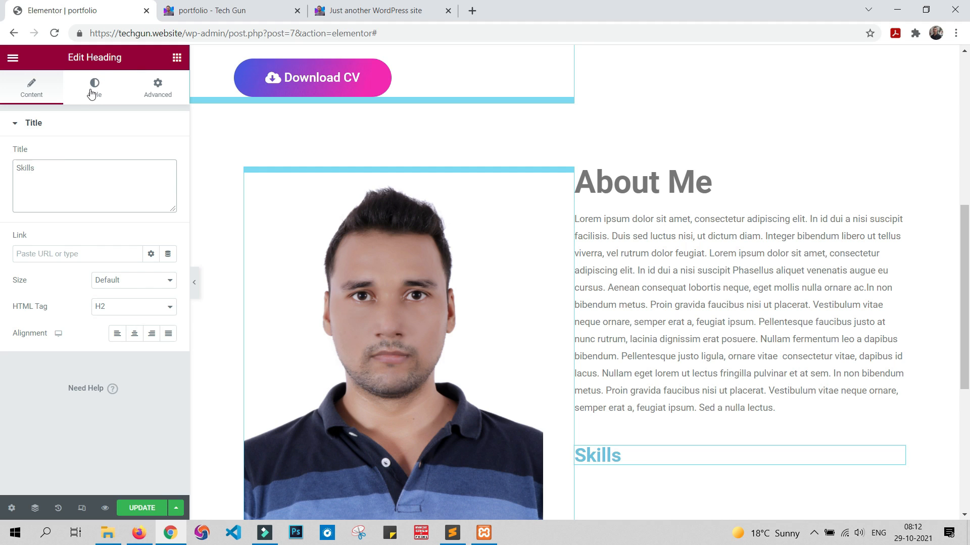
Step: Change the Skills heading's text color to purple #986EE4
{"action": "left_click", "coordinate": [94, 89]}
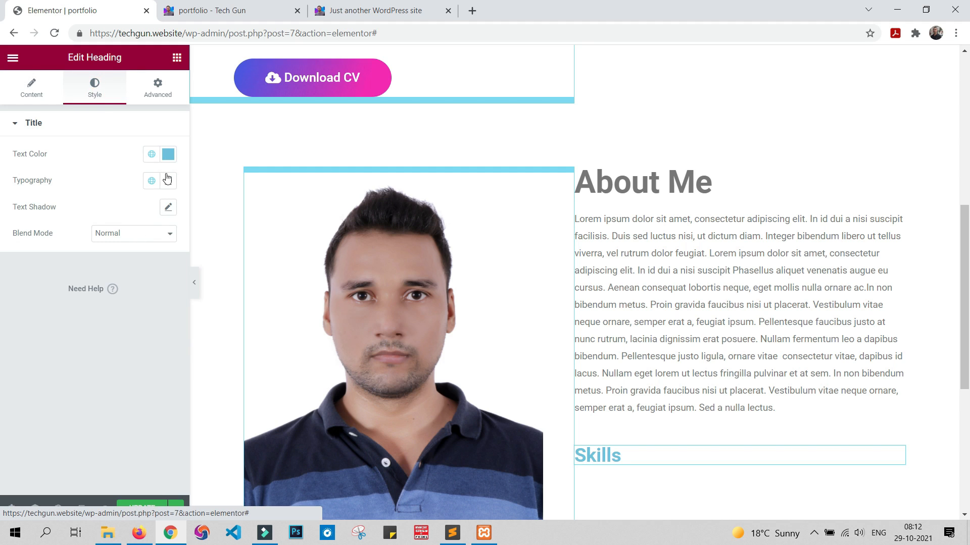
{"action": "left_click", "coordinate": [168, 154]}
{"action": "left_click_drag", "start_coordinate": [137, 316], "coordinate": [127, 316]}
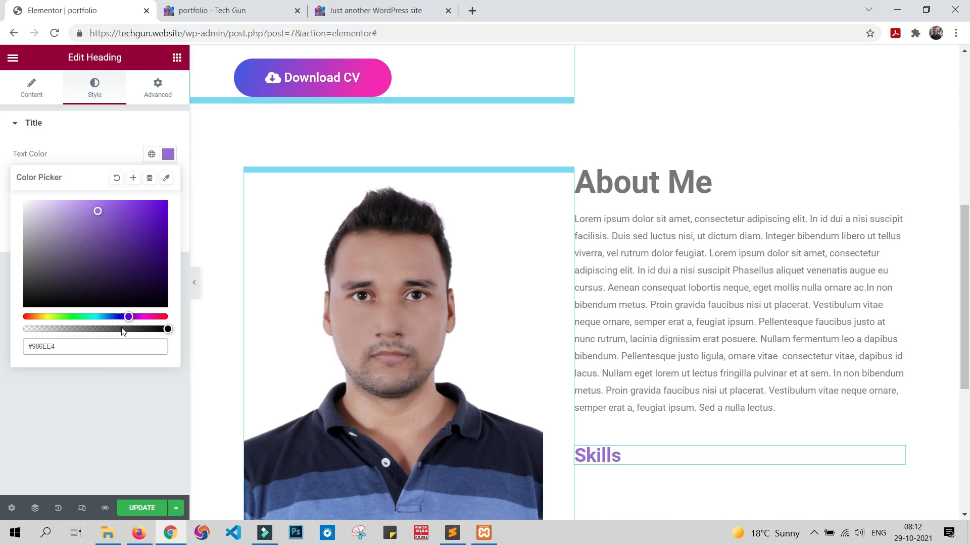
{"action": "left_click", "coordinate": [95, 402]}
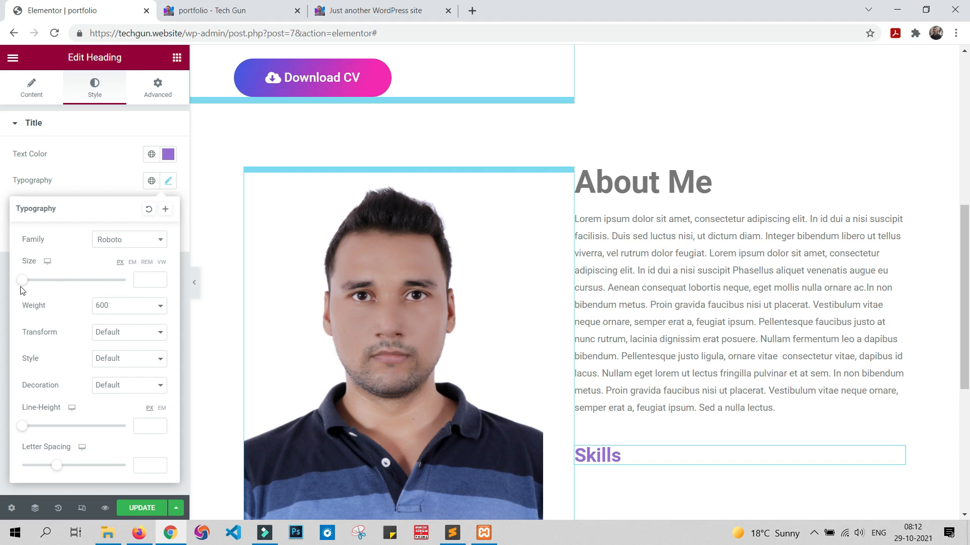
Step: Set the Skills heading's font size to 25 px and update the page
{"action": "left_click", "coordinate": [146, 278]}
{"action": "type", "text": "20"}
{"action": "key", "text": "Up"}
{"action": "key", "text": "Up"}
{"action": "key", "text": "Up"}
{"action": "key", "text": "Up"}
{"action": "key", "text": "Up"}
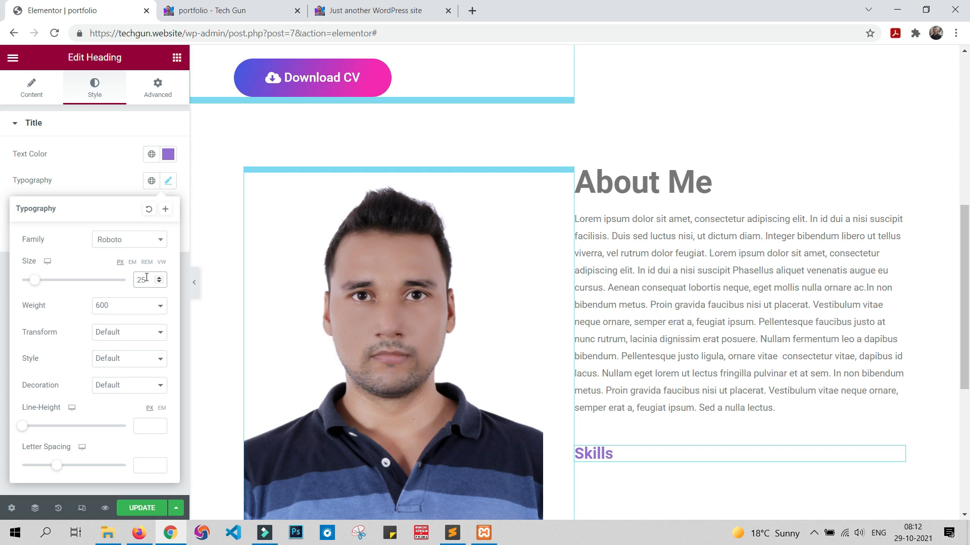
{"action": "left_click", "coordinate": [143, 511]}
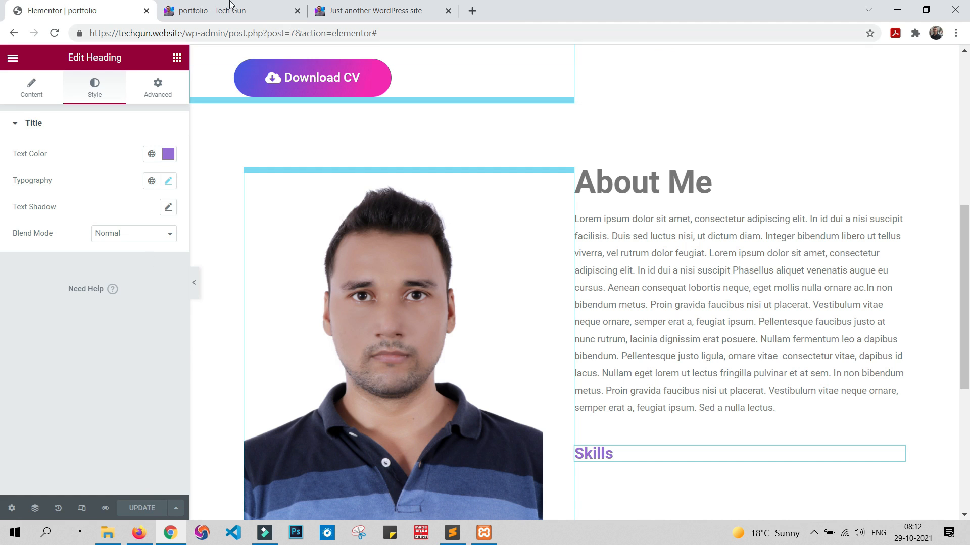
Step: Compare the new Skills heading in the portfolio preview and editor with the sample site's Skills block
{"action": "left_click", "coordinate": [216, 12]}
{"action": "scroll", "coordinate": [758, 432], "scroll_direction": "down", "scroll_amount": 8}
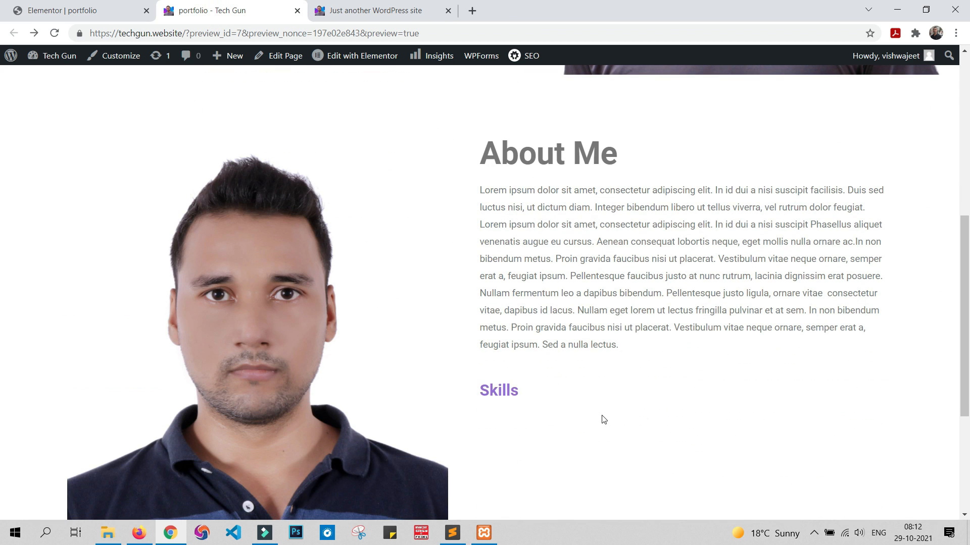
{"action": "left_click", "coordinate": [355, 10]}
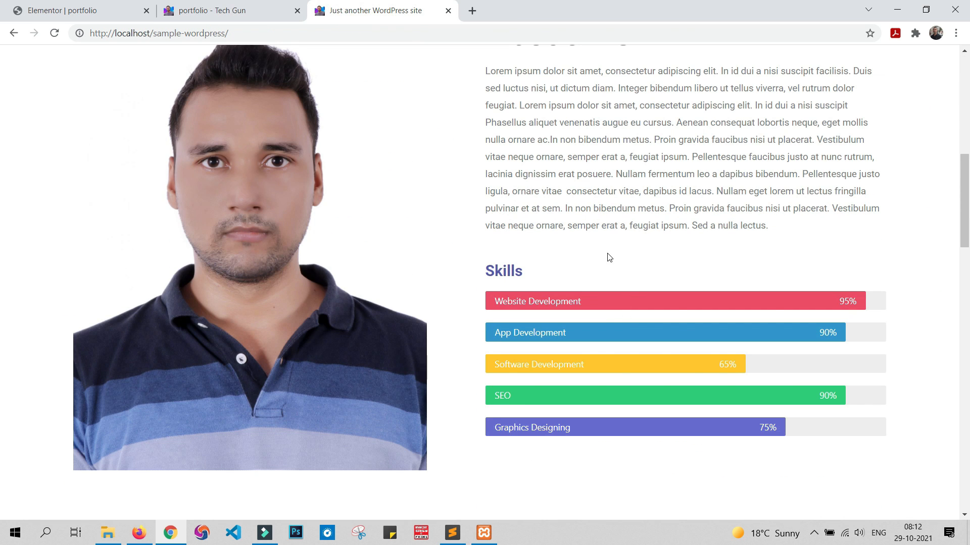
{"action": "left_click", "coordinate": [127, 5]}
{"action": "scroll", "coordinate": [582, 318], "scroll_direction": "down", "scroll_amount": 3}
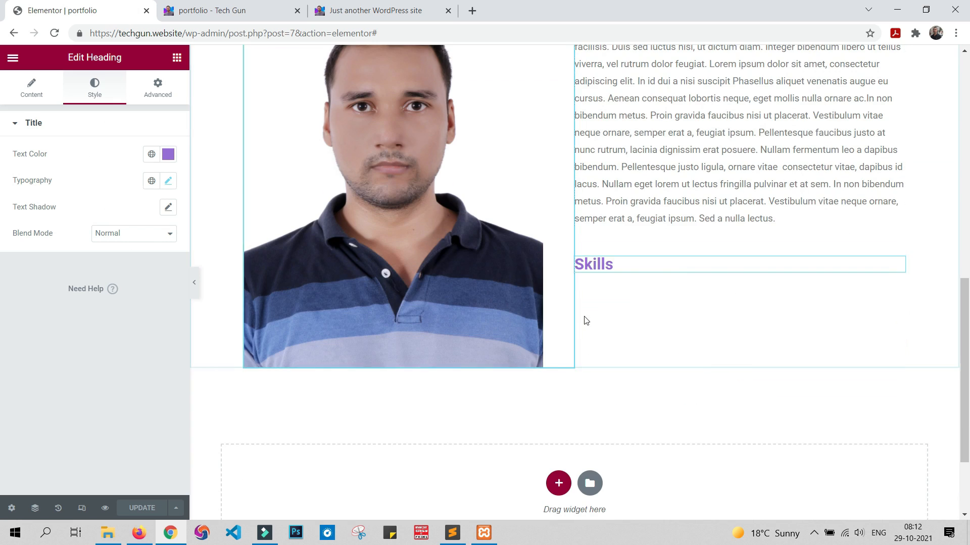
{"action": "left_click", "coordinate": [396, 9]}
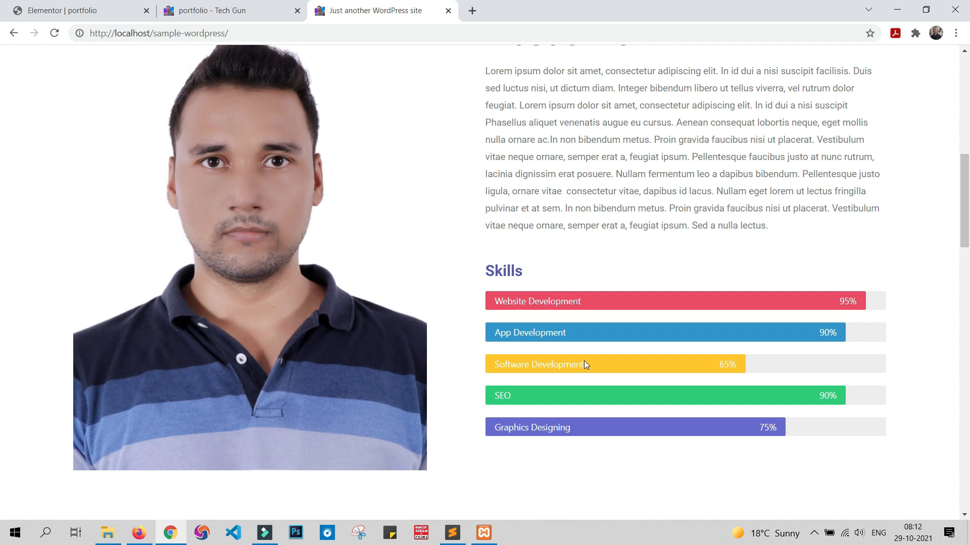
Step: Return to the Elementor editor and add a Progress Bar widget directly below the Skills heading
{"action": "left_click", "coordinate": [66, 8]}
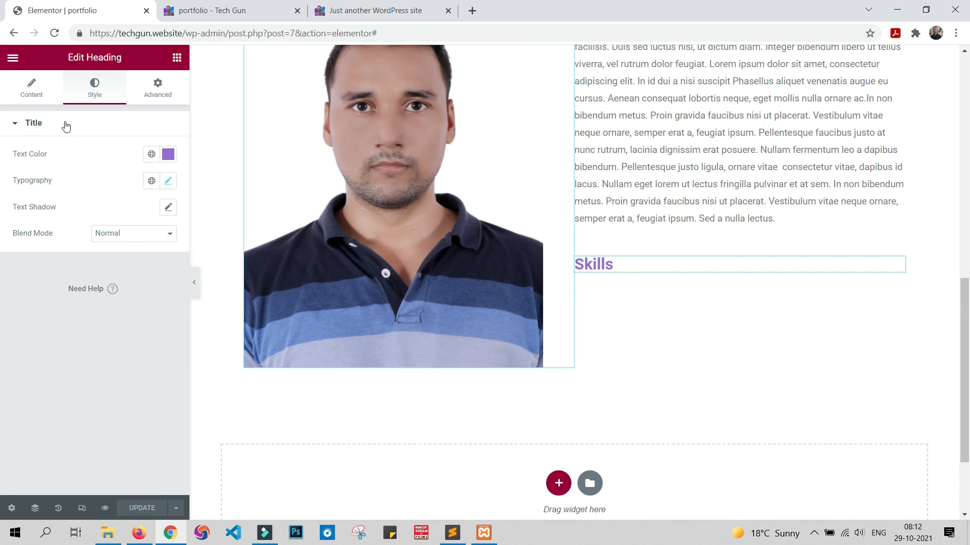
{"action": "left_click", "coordinate": [177, 57]}
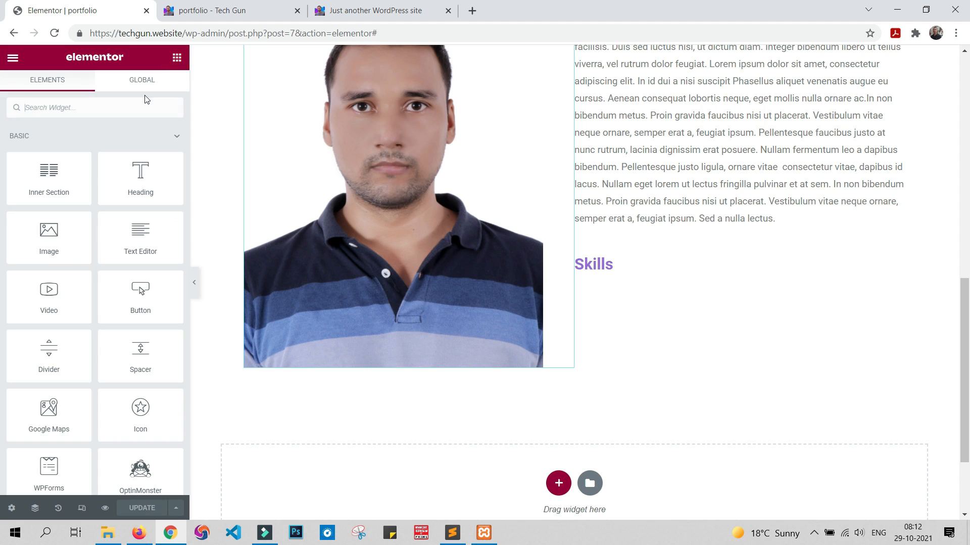
{"action": "scroll", "coordinate": [123, 170], "scroll_direction": "down", "scroll_amount": 15}
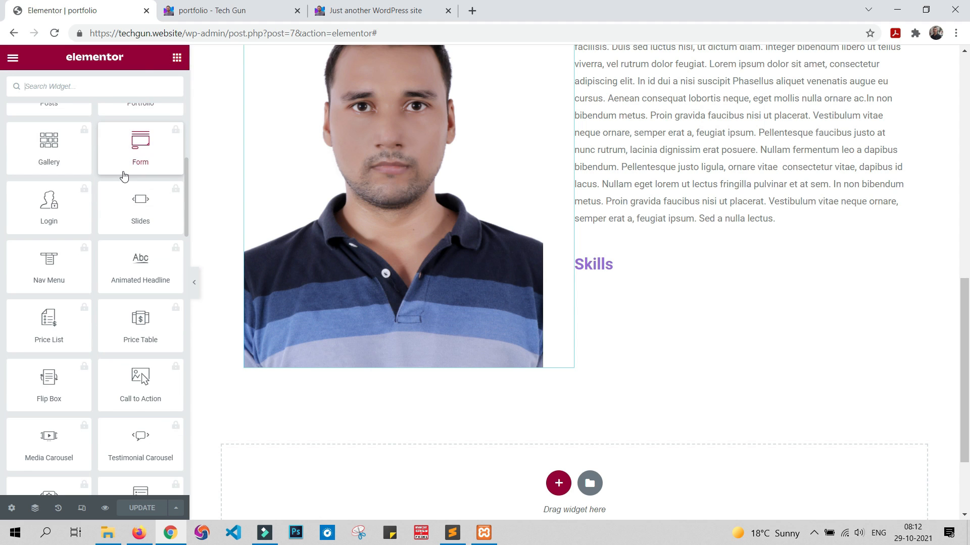
{"action": "scroll", "coordinate": [123, 177], "scroll_direction": "up", "scroll_amount": 8}
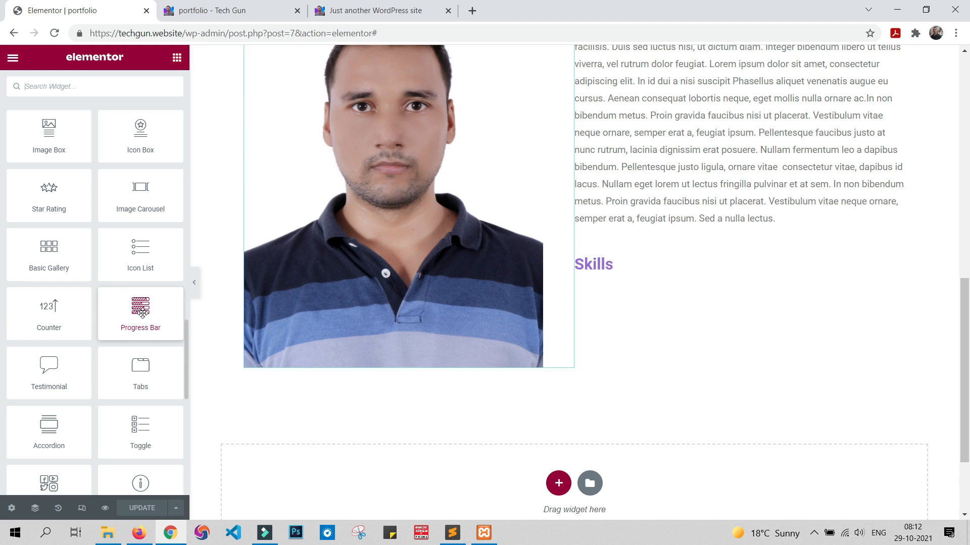
{"action": "left_click_drag", "start_coordinate": [137, 319], "coordinate": [658, 276]}
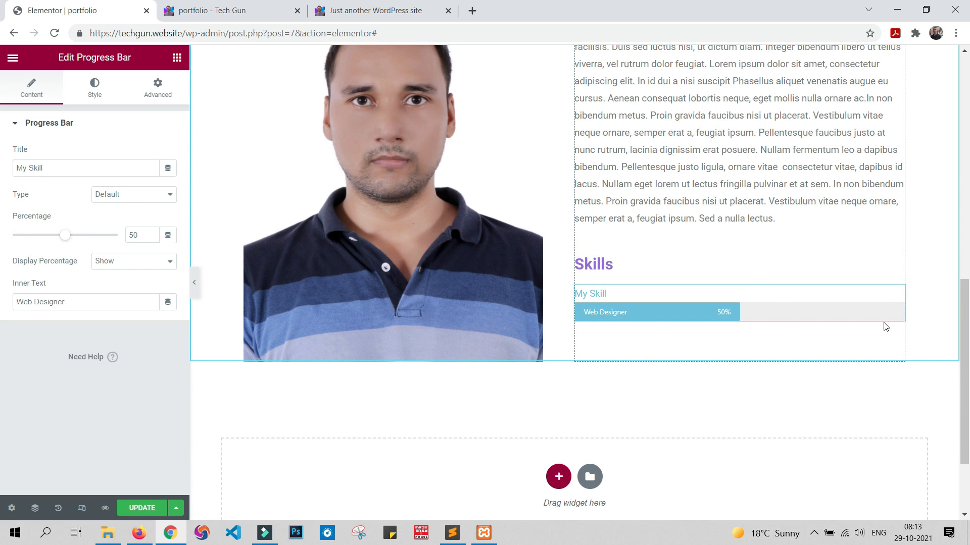
Step: Clear the progress bar's title and set its inner text to "Wesite Development"
{"action": "triple_click", "coordinate": [88, 171]}
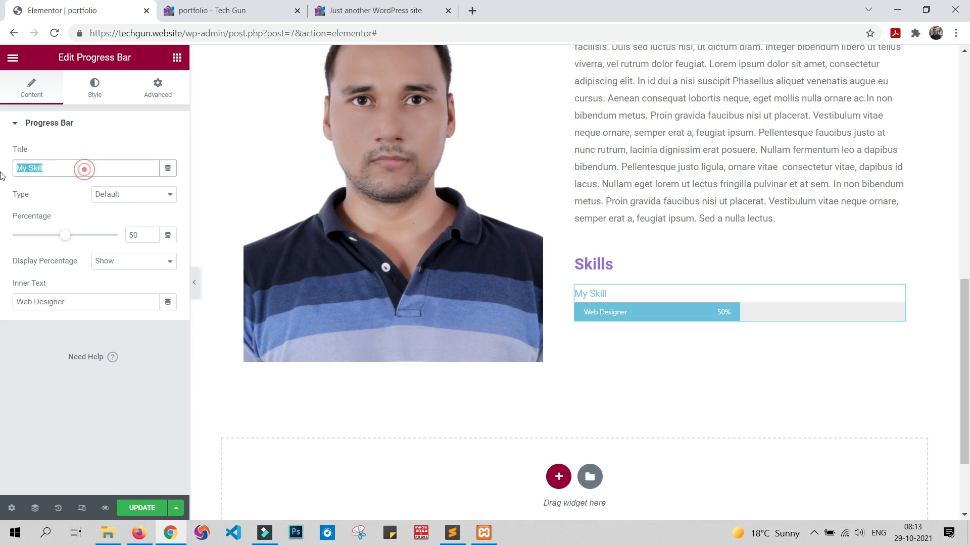
{"action": "key", "text": "BackSpace"}
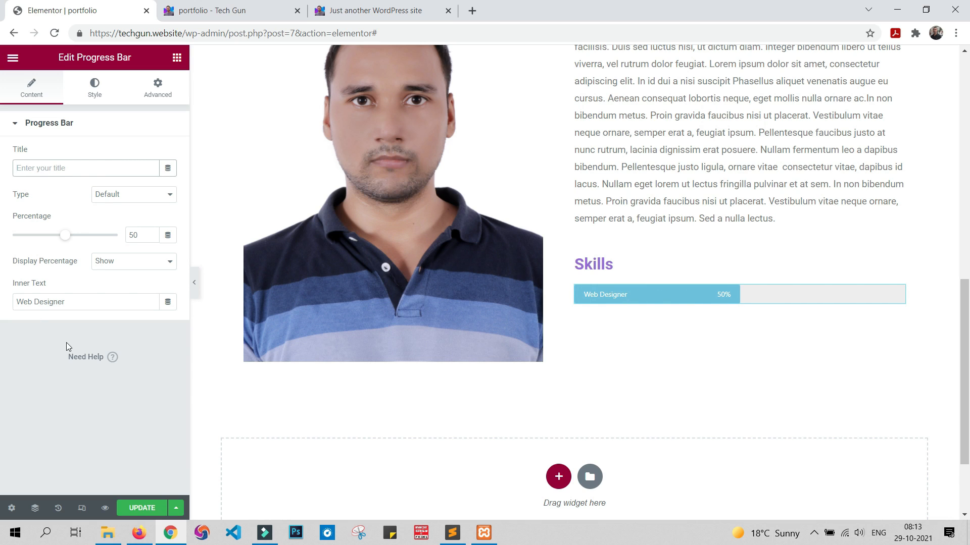
{"action": "left_click_drag", "start_coordinate": [92, 302], "coordinate": [1, 300]}
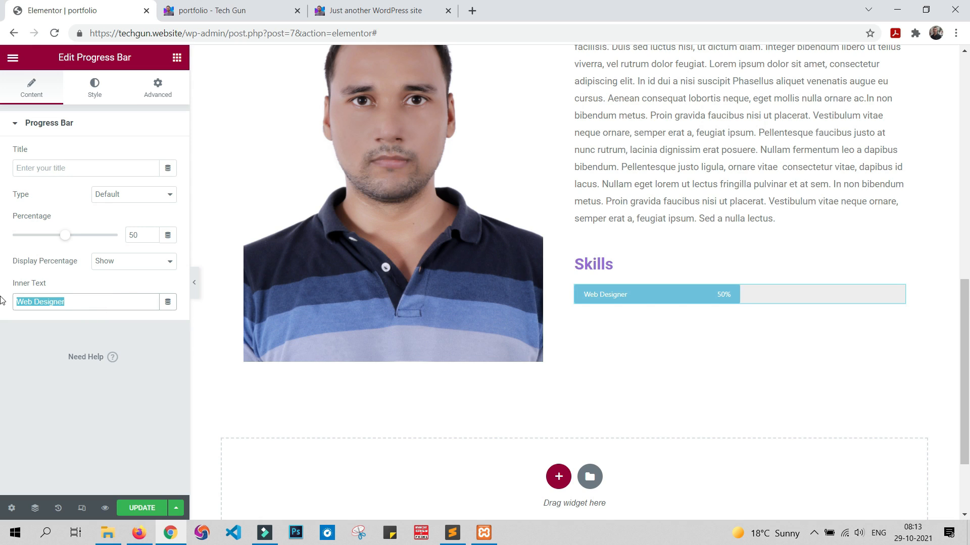
{"action": "type", "text": "We"}
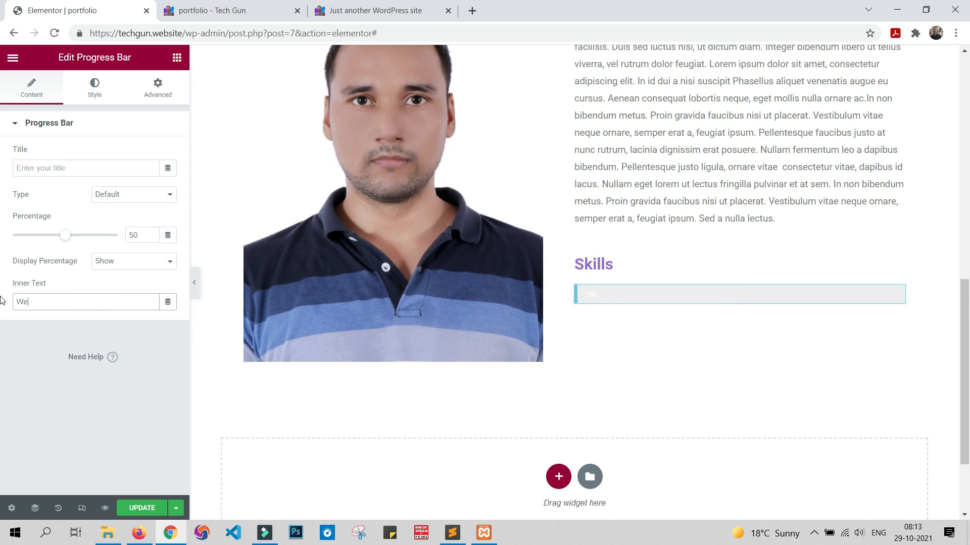
{"action": "type", "text": "site Development"}
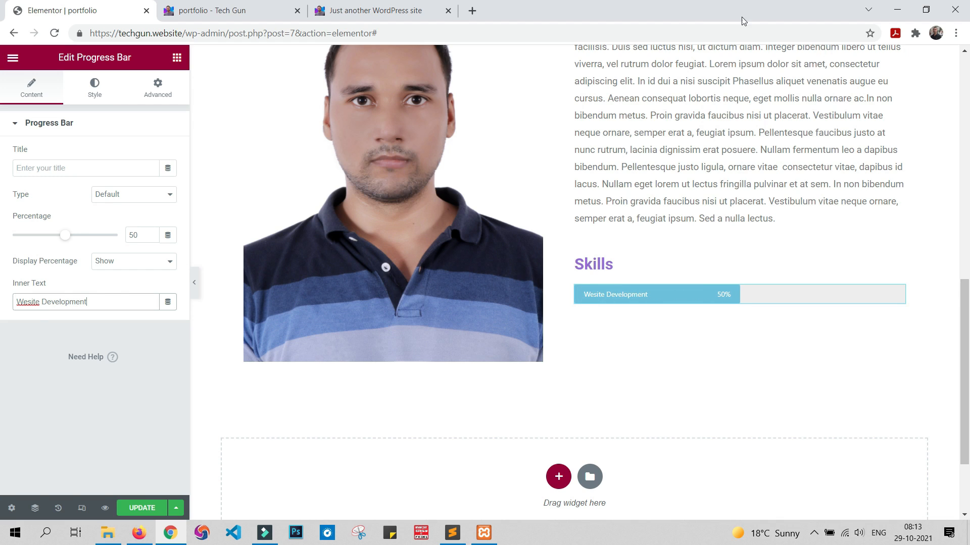
Step: Set the progress bar's percentage to 95
{"action": "key", "text": "alt+Tab"}
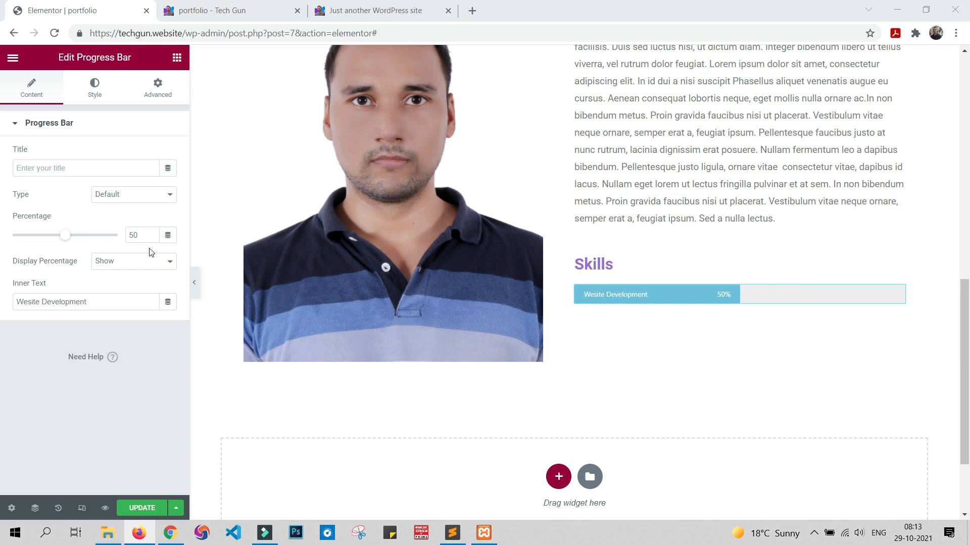
{"action": "left_click", "coordinate": [150, 236]}
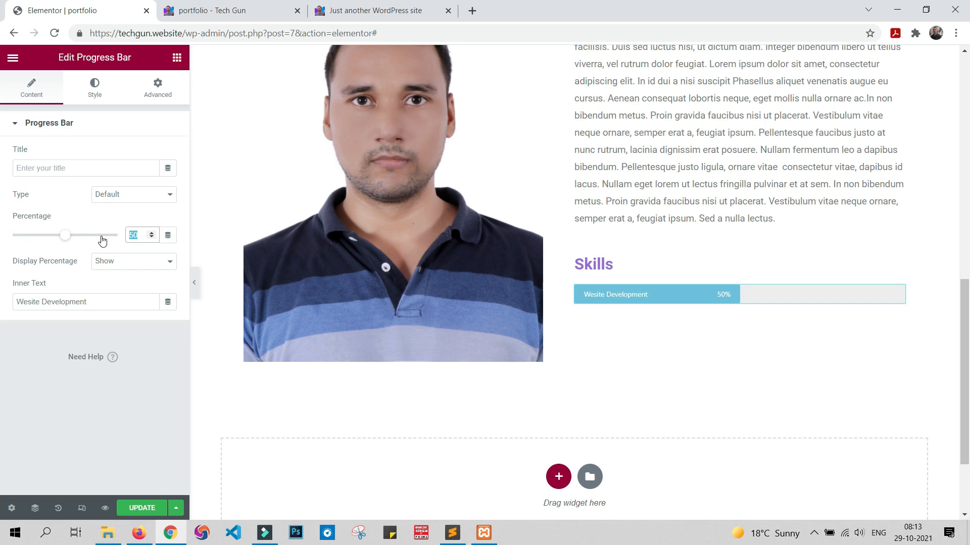
{"action": "type", "text": "95"}
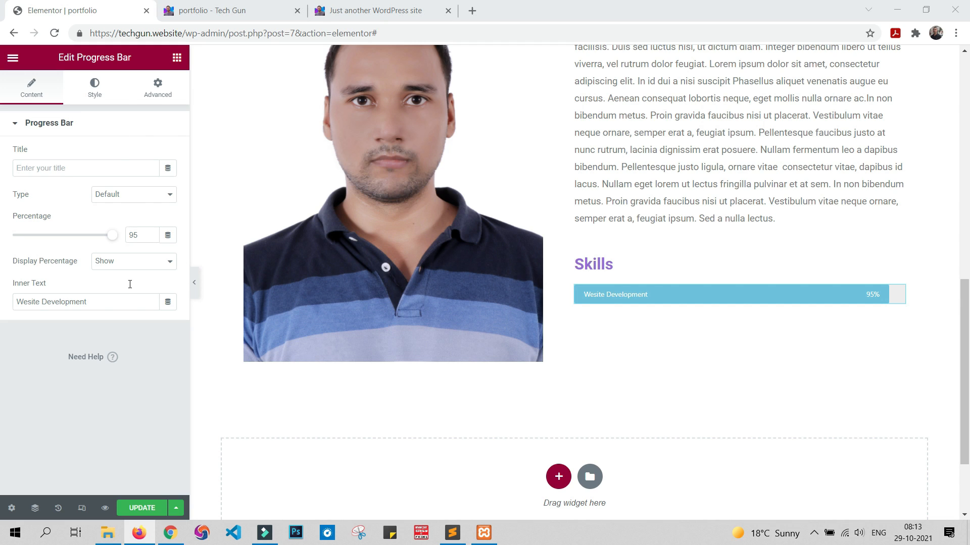
Step: Change the progress bar's color to red #ED4C67 and update the page
{"action": "left_click", "coordinate": [95, 87]}
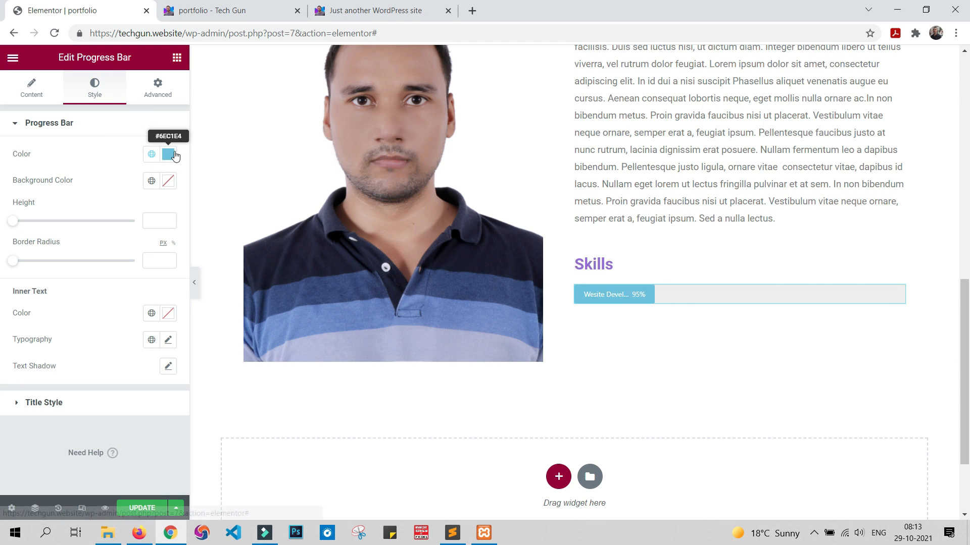
{"action": "left_click", "coordinate": [168, 154]}
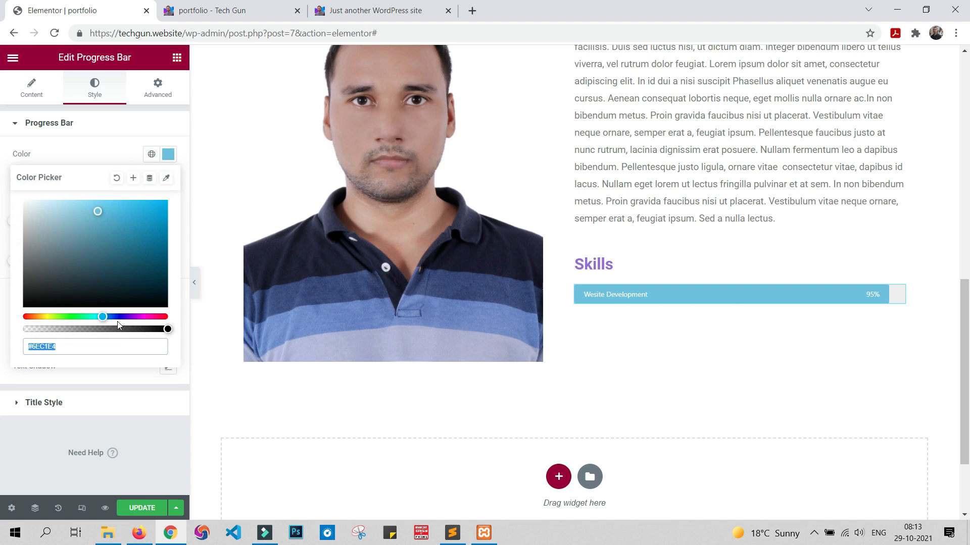
{"action": "left_click_drag", "start_coordinate": [104, 316], "coordinate": [157, 316]}
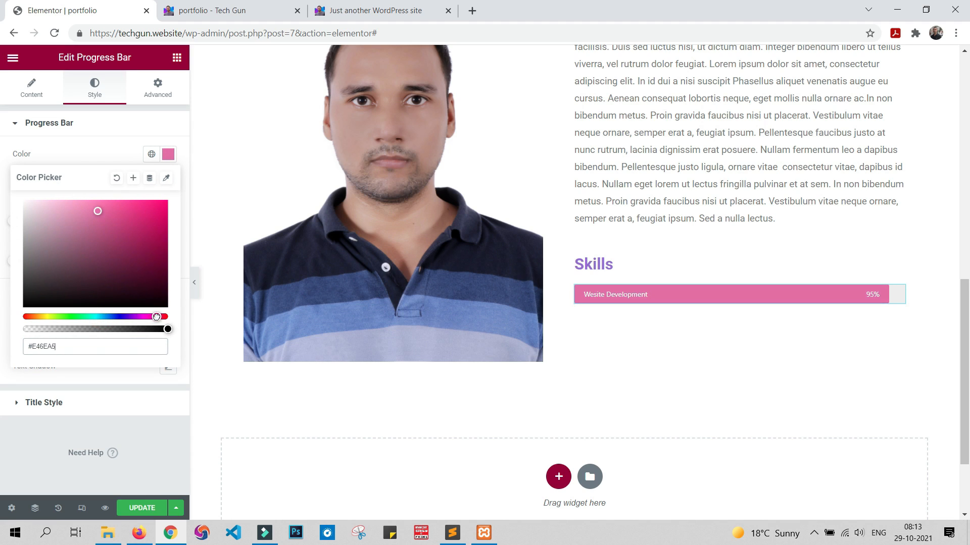
{"action": "triple_click", "coordinate": [129, 342]}
{"action": "type", "text": "#ED4C67"}
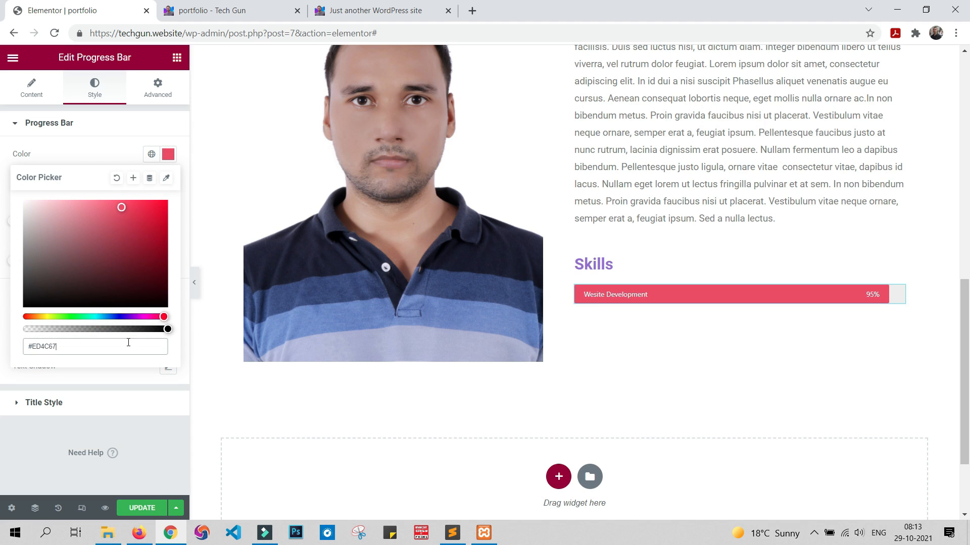
{"action": "left_click", "coordinate": [142, 509]}
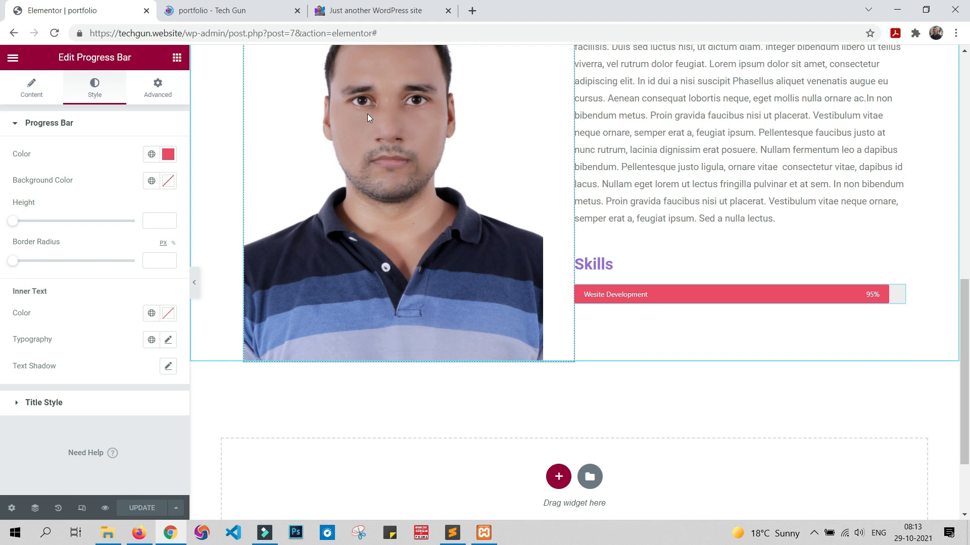
Step: Check the new progress bar under the Skills heading in the portfolio preview
{"action": "left_click", "coordinate": [286, 4]}
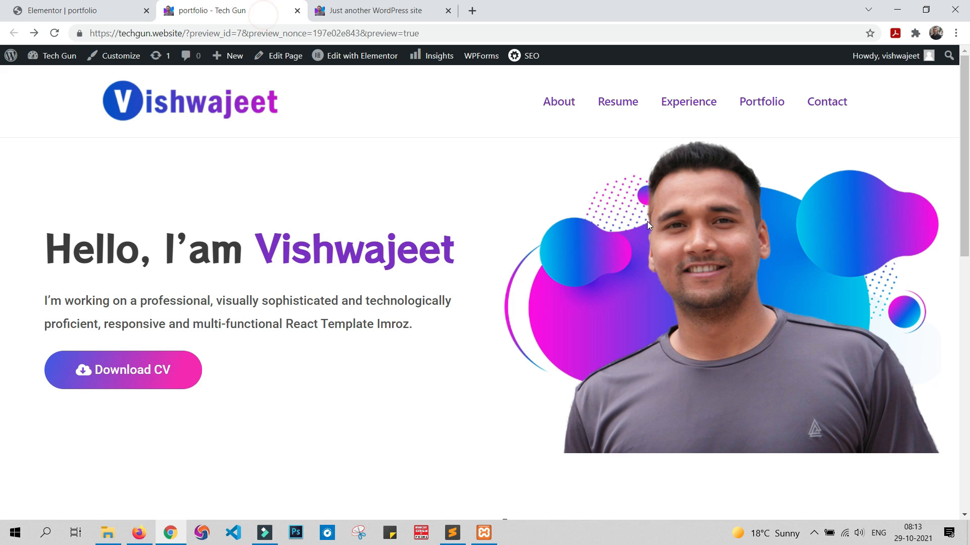
{"action": "scroll", "coordinate": [668, 226], "scroll_direction": "down", "scroll_amount": 5}
{"action": "scroll", "coordinate": [676, 228], "scroll_direction": "down", "scroll_amount": 3}
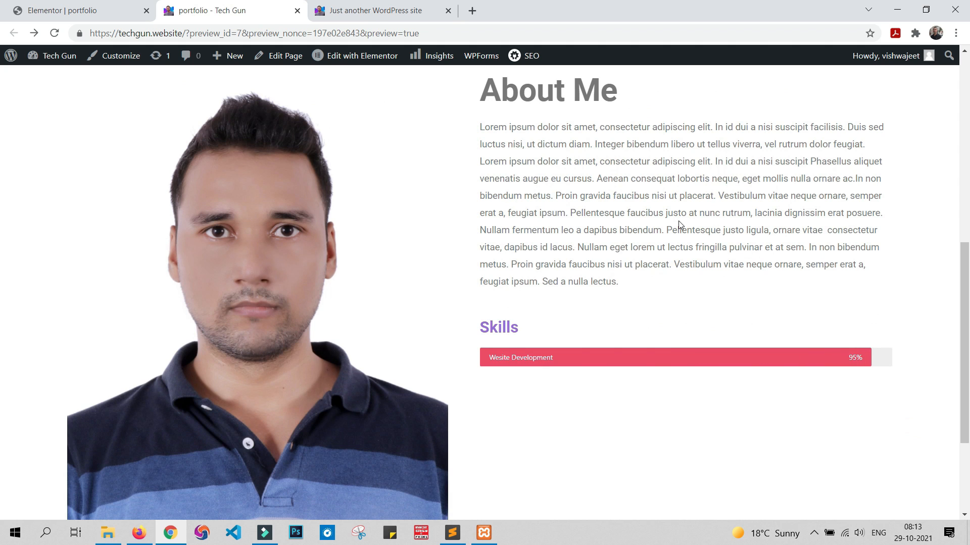
{"action": "scroll", "coordinate": [679, 220], "scroll_direction": "up", "scroll_amount": 6}
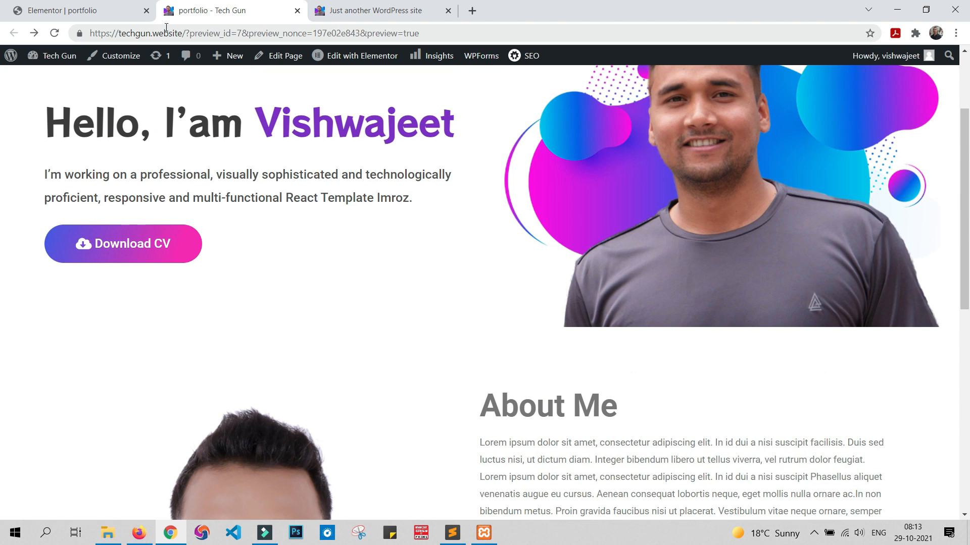
Step: Back in the editor, duplicate the progress bar four times to make five bars under Skills
{"action": "left_click", "coordinate": [71, 11]}
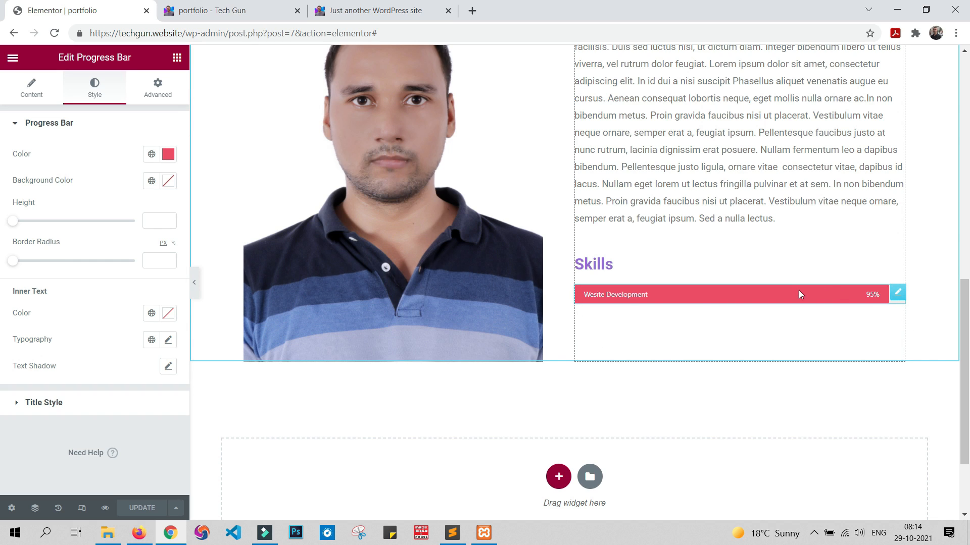
{"action": "right_click", "coordinate": [899, 294]}
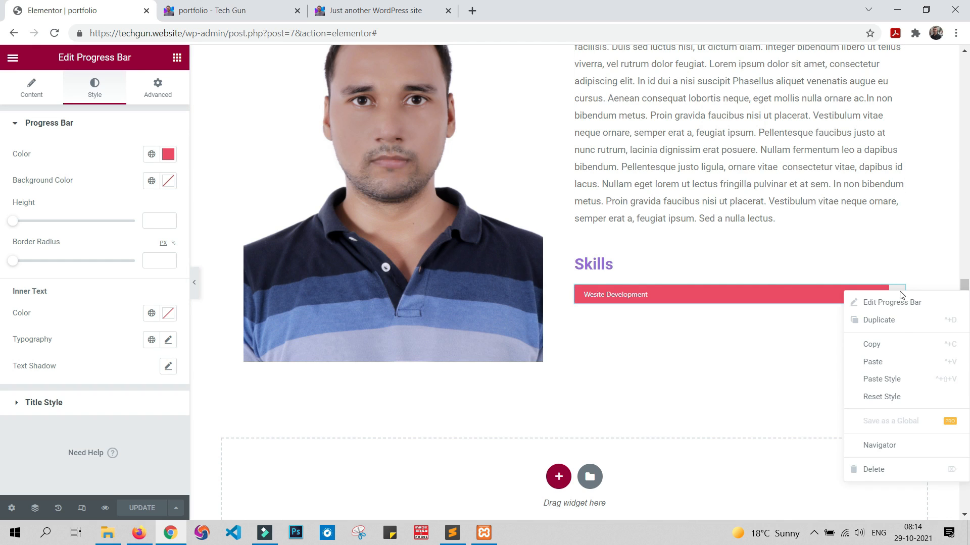
{"action": "left_click", "coordinate": [903, 325]}
{"action": "right_click", "coordinate": [896, 326]}
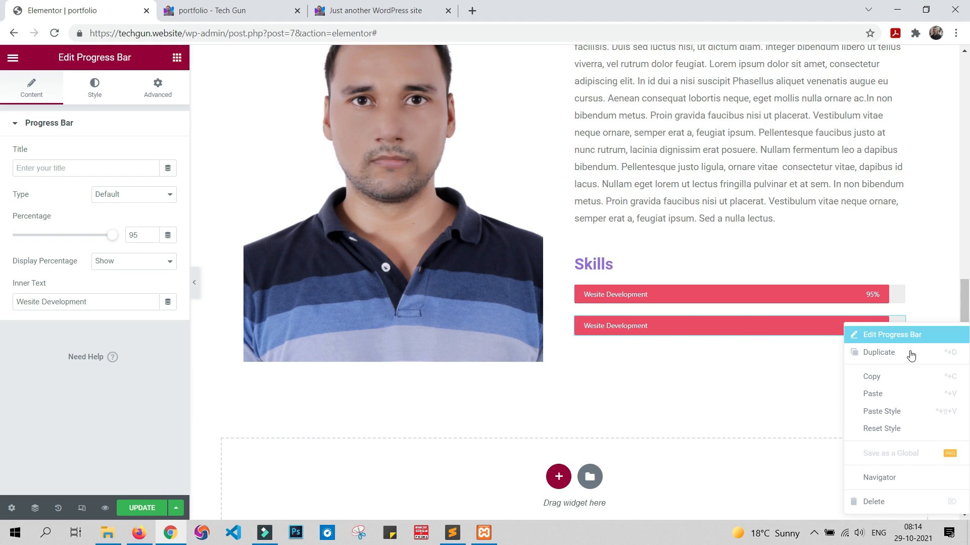
{"action": "left_click", "coordinate": [909, 354]}
{"action": "right_click", "coordinate": [897, 355]}
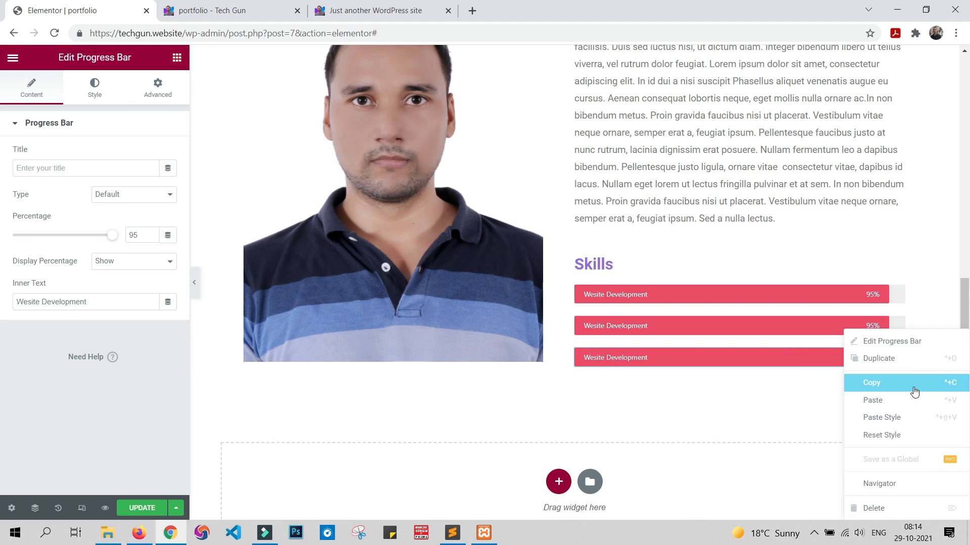
{"action": "left_click", "coordinate": [914, 359]}
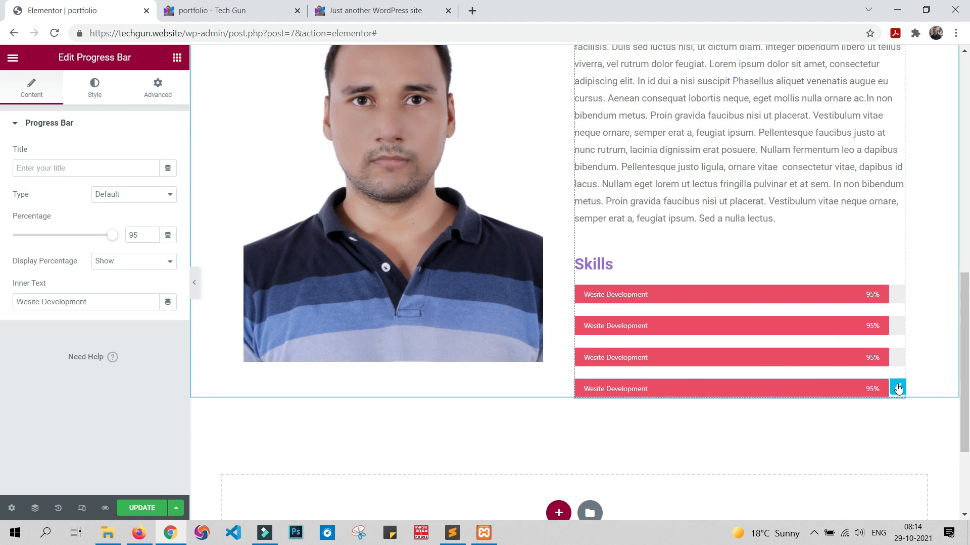
{"action": "right_click", "coordinate": [895, 389]}
{"action": "left_click", "coordinate": [904, 359]}
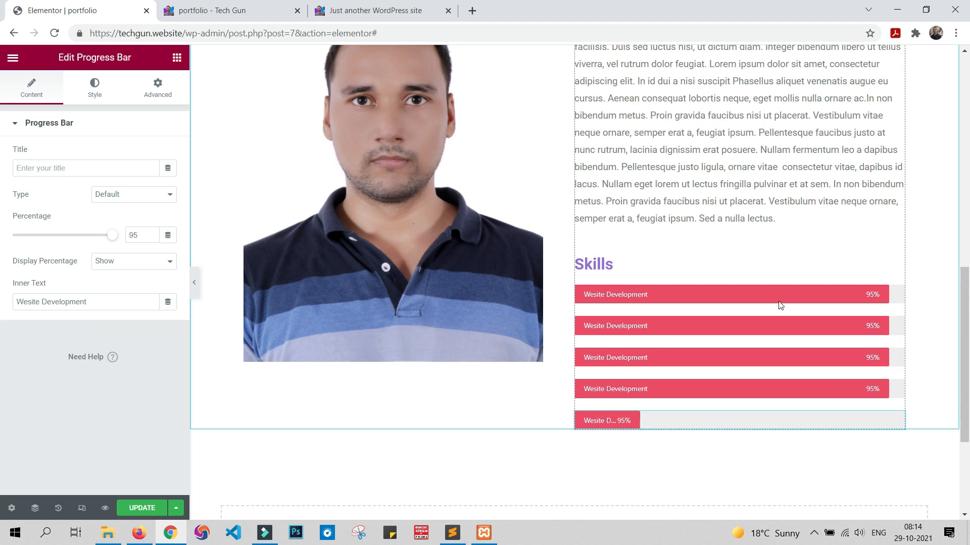
Step: Set the second progress bar's percentage to 90 and its inner text to "App Development"
{"action": "scroll", "coordinate": [694, 217], "scroll_direction": "down", "scroll_amount": 3}
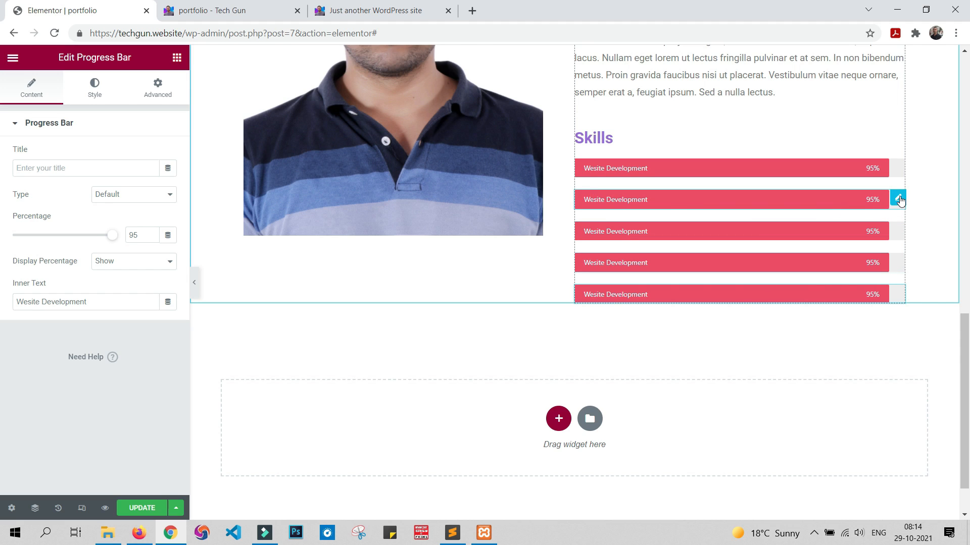
{"action": "left_click", "coordinate": [898, 200]}
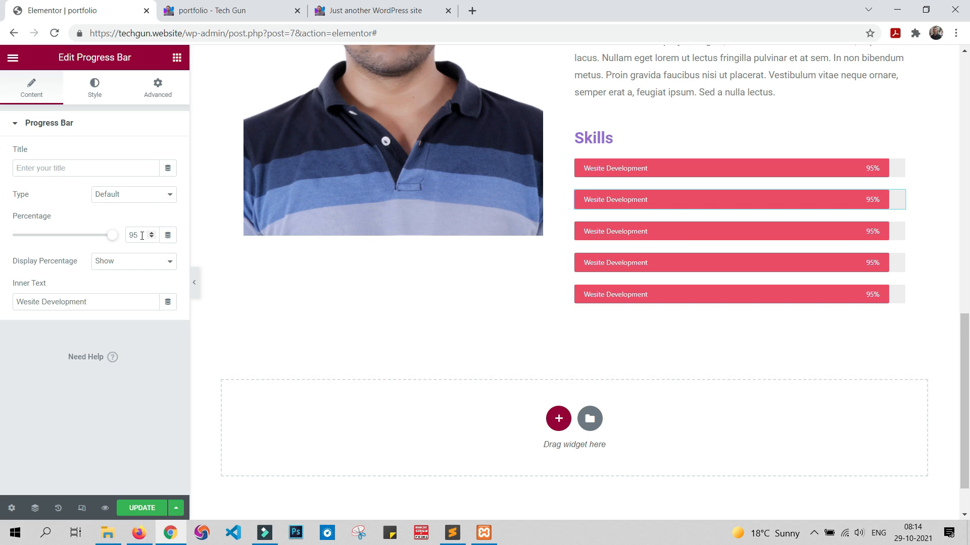
{"action": "double_click", "coordinate": [141, 235]}
{"action": "type", "text": "90"}
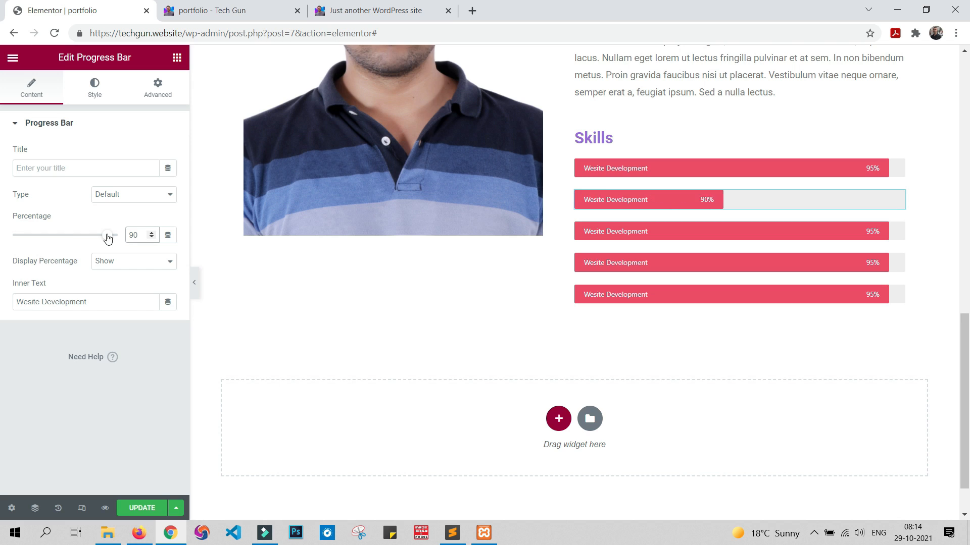
{"action": "triple_click", "coordinate": [91, 302]}
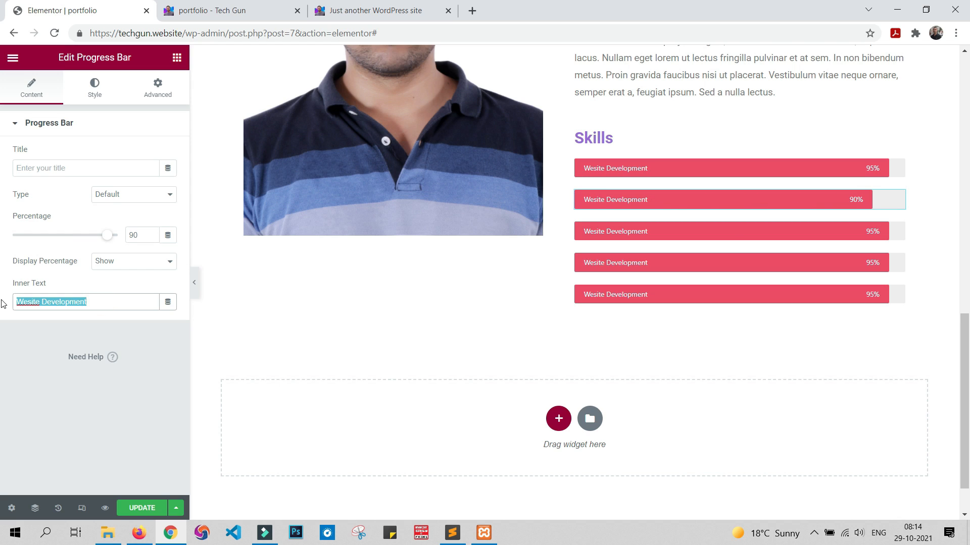
{"action": "key", "text": "Home"}
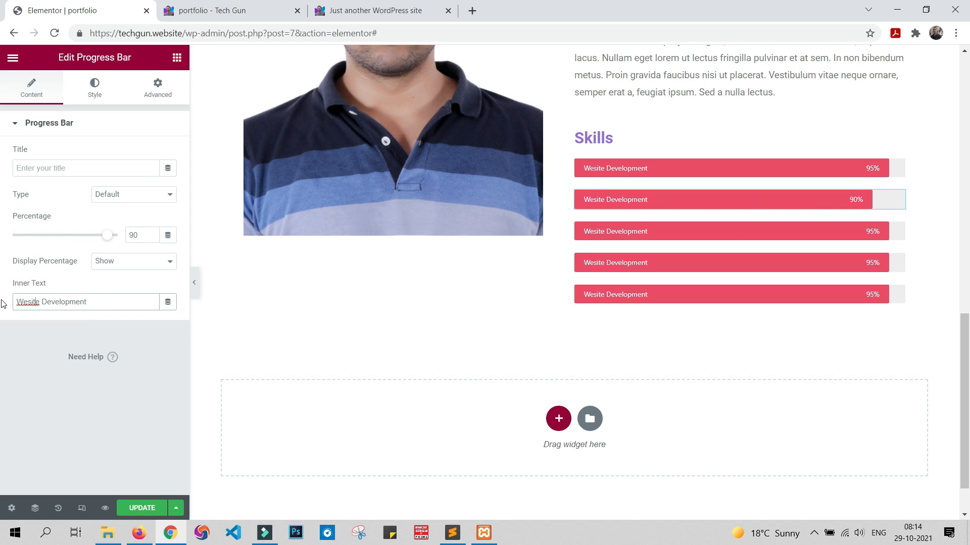
{"action": "key", "text": "BackSpace"}
{"action": "key", "text": "BackSpace"}
{"action": "key", "text": "BackSpace"}
{"action": "key", "text": "BackSpace"}
{"action": "key", "text": "BackSpace"}
{"action": "key", "text": "BackSpace"}
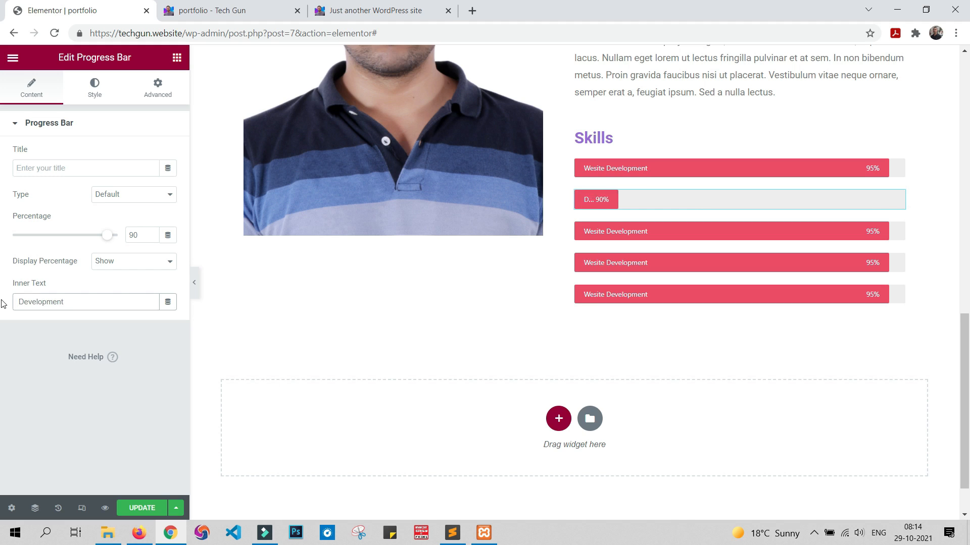
{"action": "type", "text": "App"}
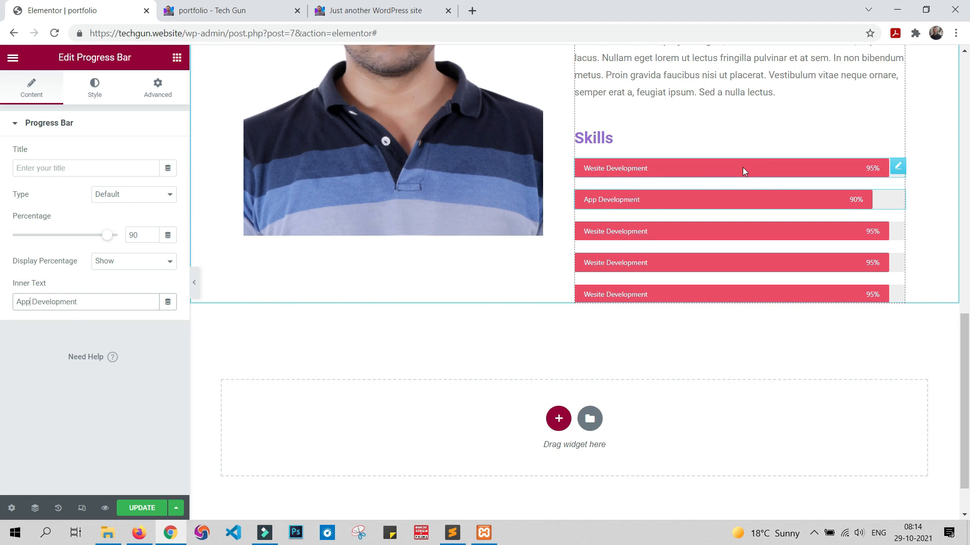
Step: Correct the first progress bar's inner text to "Website Development"
{"action": "left_click", "coordinate": [898, 166]}
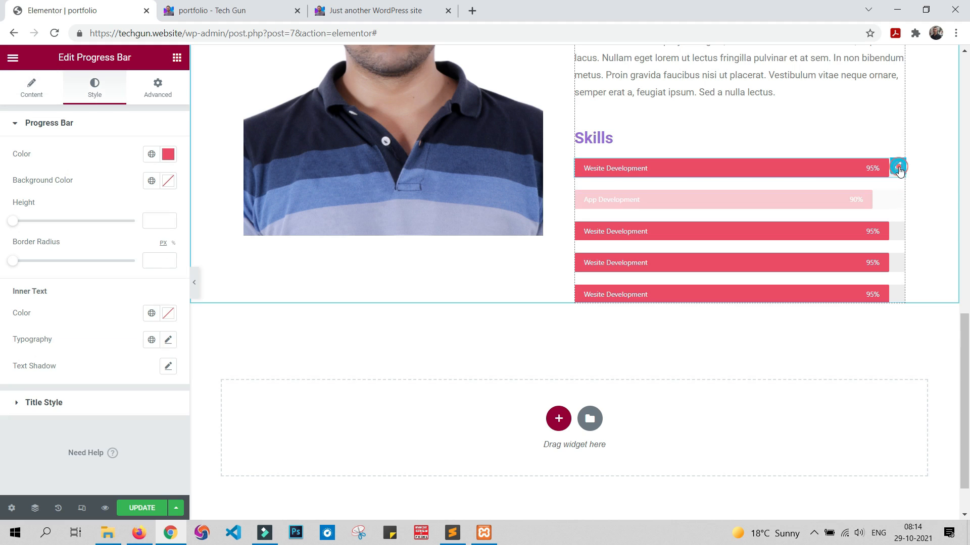
{"action": "left_click", "coordinate": [30, 91]}
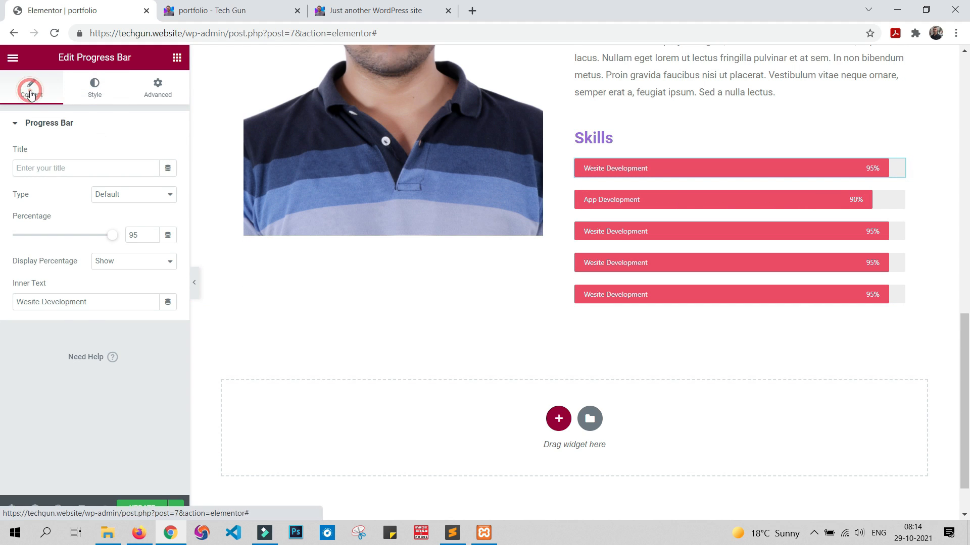
{"action": "left_click", "coordinate": [27, 301]}
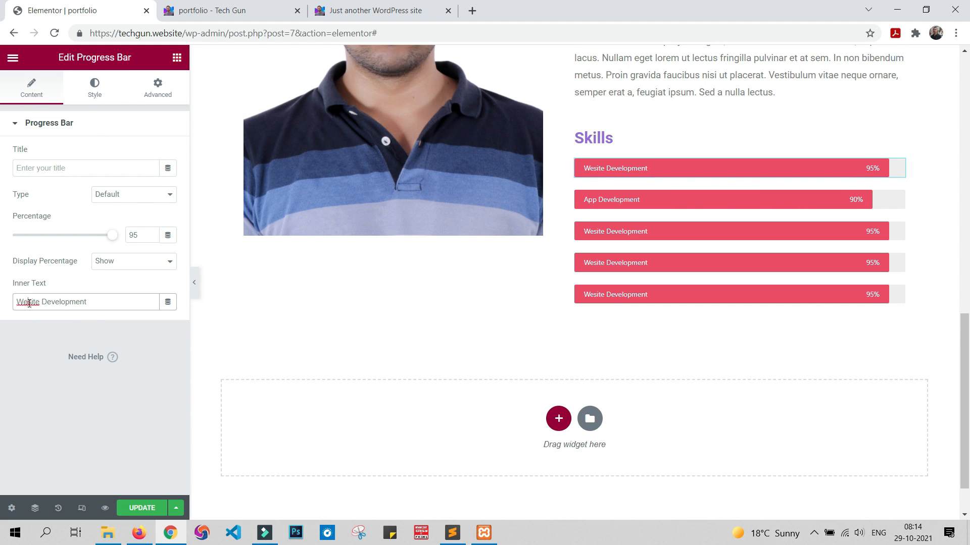
{"action": "type", "text": "b"}
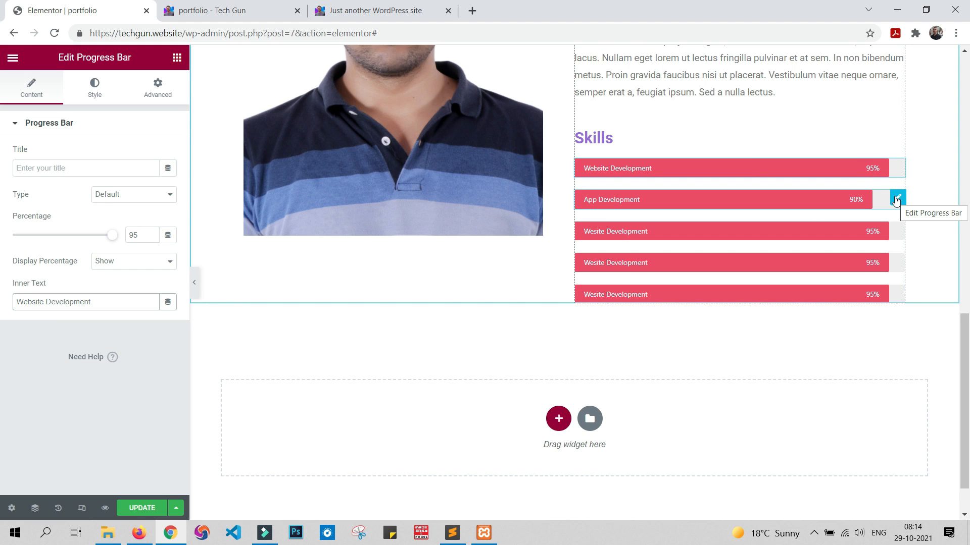
Step: Change the App Development progress bar's color to blue #3498DB
{"action": "left_click", "coordinate": [896, 201]}
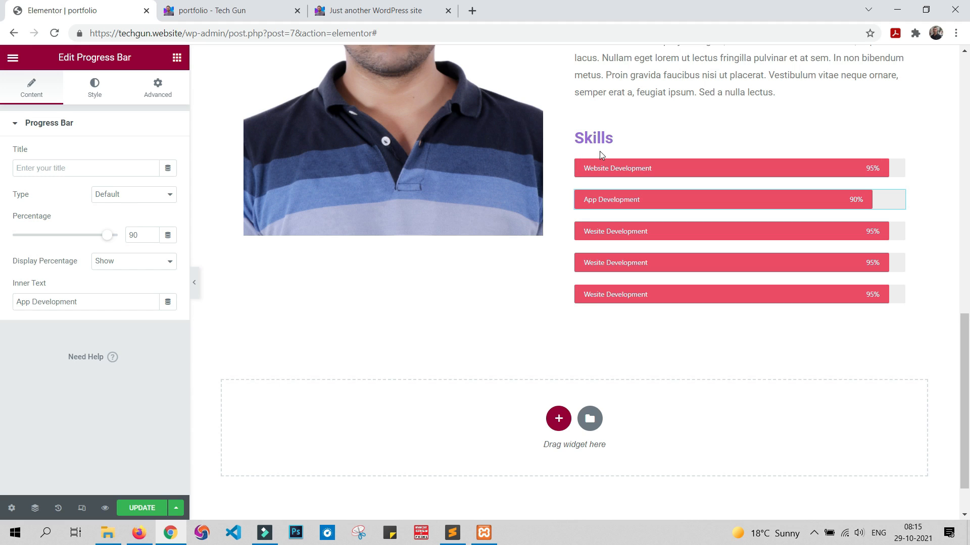
{"action": "key", "text": "alt+Tab"}
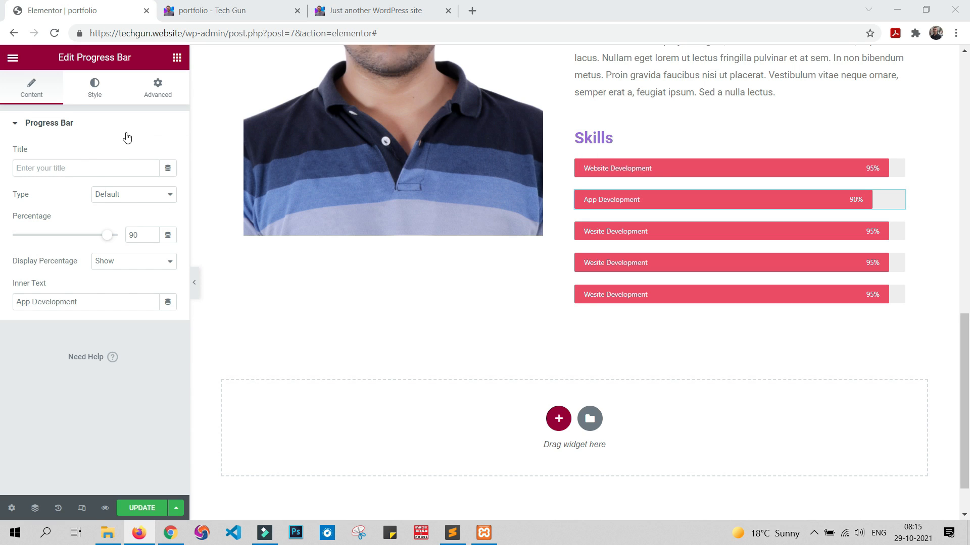
{"action": "left_click", "coordinate": [94, 91]}
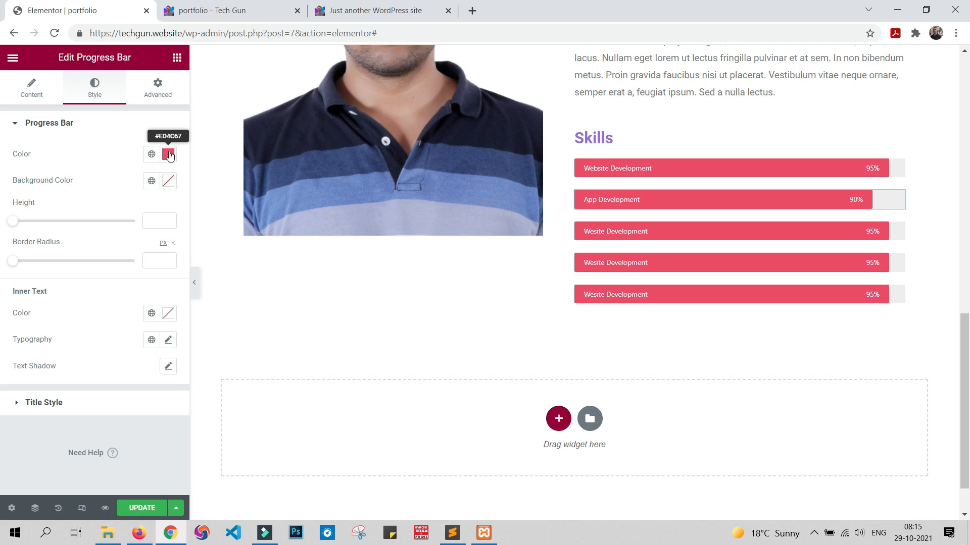
{"action": "left_click", "coordinate": [169, 155]}
{"action": "type", "text": "#3498DB"}
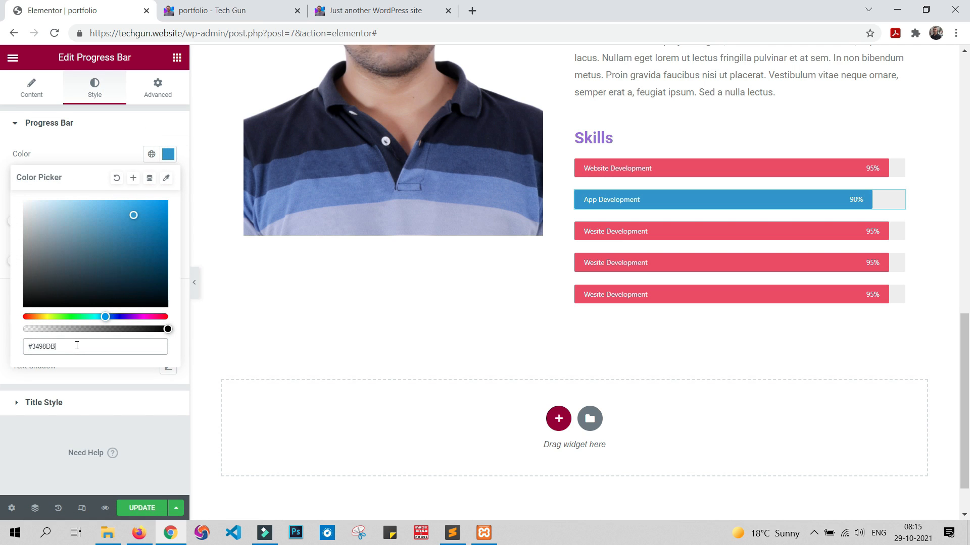
{"action": "left_click", "coordinate": [80, 429]}
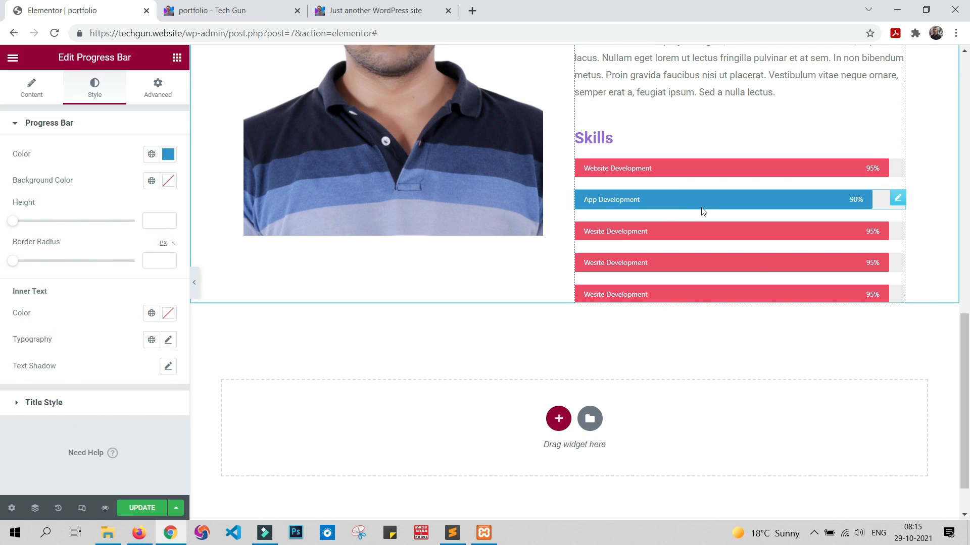
Step: Set the third progress bar's percentage to 65 and its inner text to "Software Development"
{"action": "left_click", "coordinate": [897, 231]}
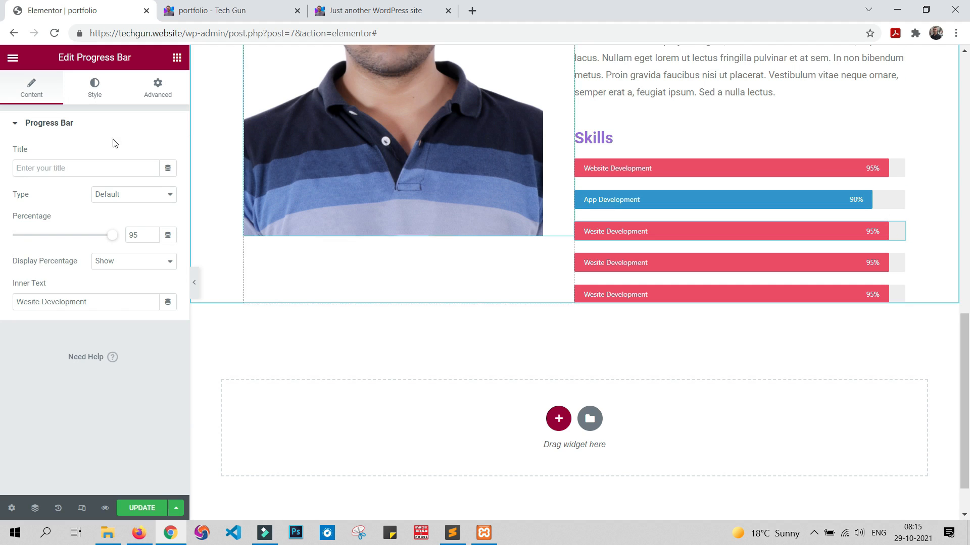
{"action": "double_click", "coordinate": [144, 234]}
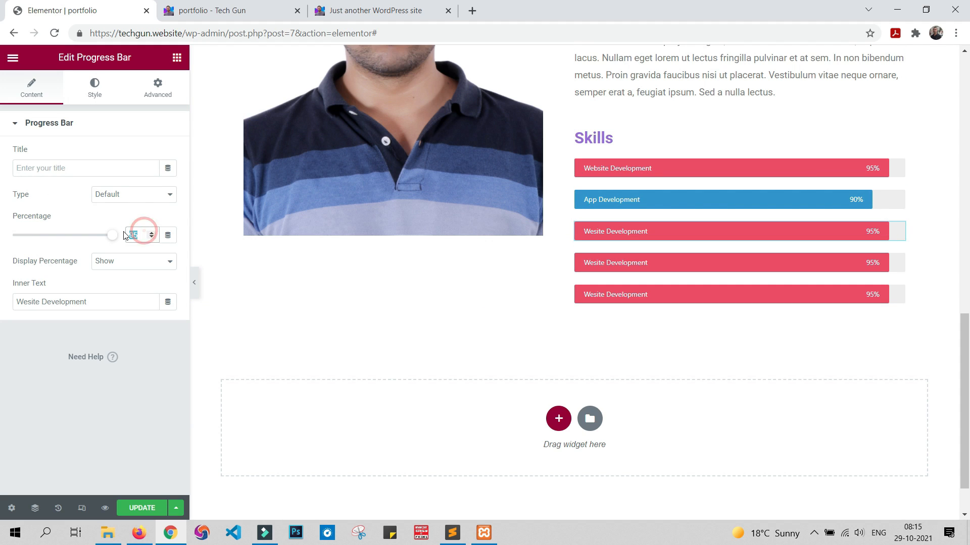
{"action": "type", "text": "65"}
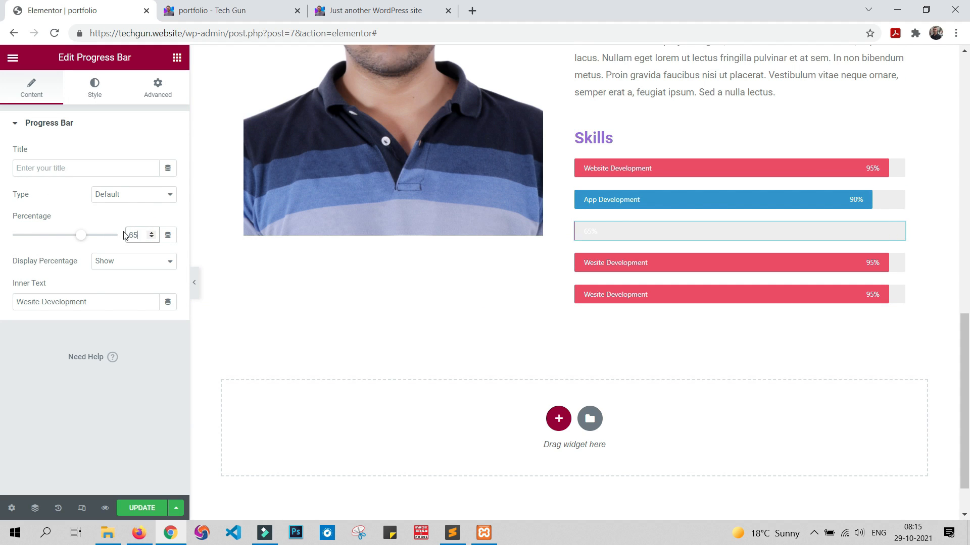
{"action": "triple_click", "coordinate": [104, 298]}
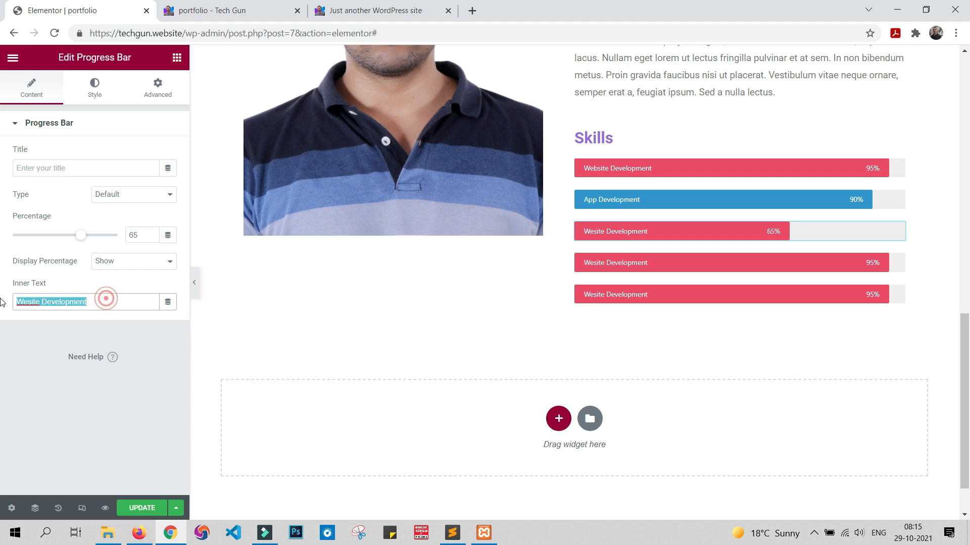
{"action": "double_click", "coordinate": [39, 300]}
{"action": "type", "text": "So"}
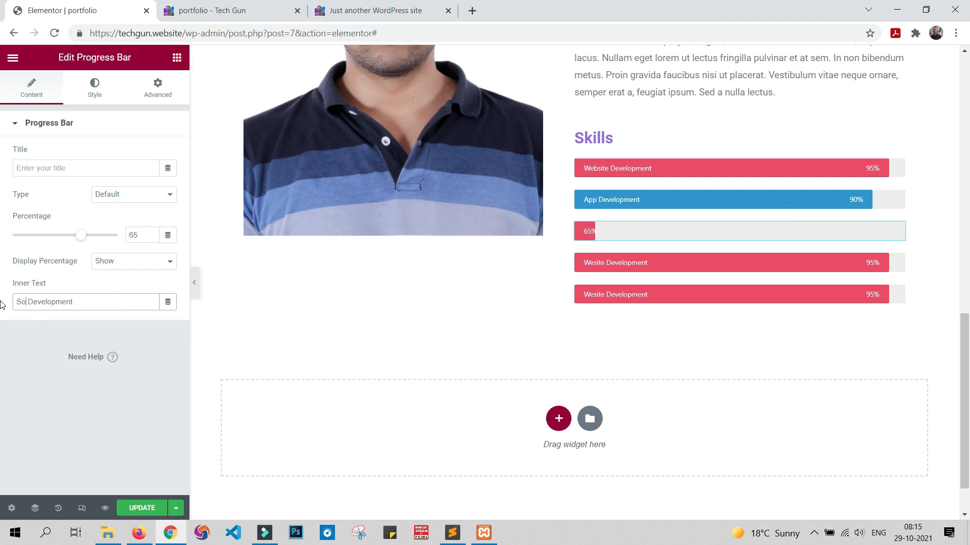
{"action": "type", "text": "ftware"}
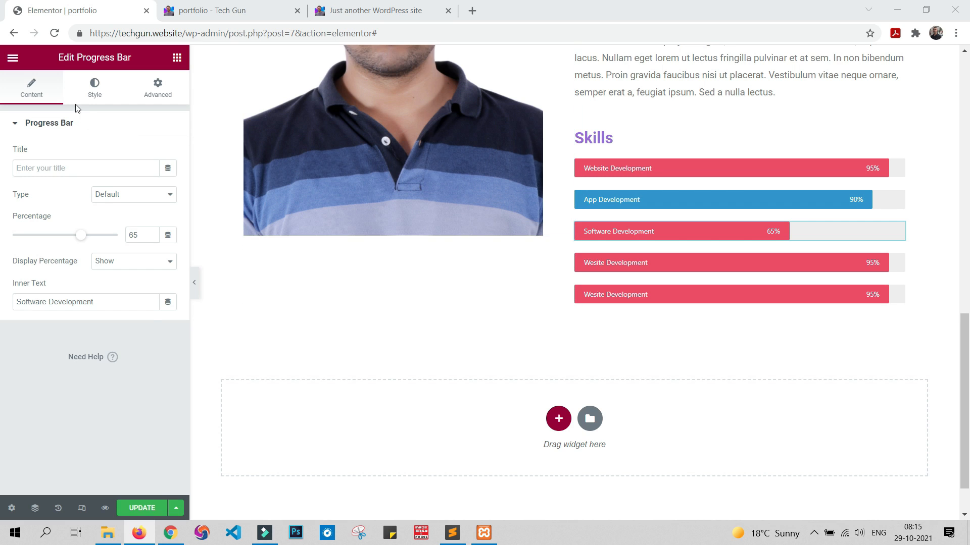
Step: Change the Software Development progress bar's color to yellow using the copied color code
{"action": "left_click", "coordinate": [92, 87]}
{"action": "left_click", "coordinate": [168, 154]}
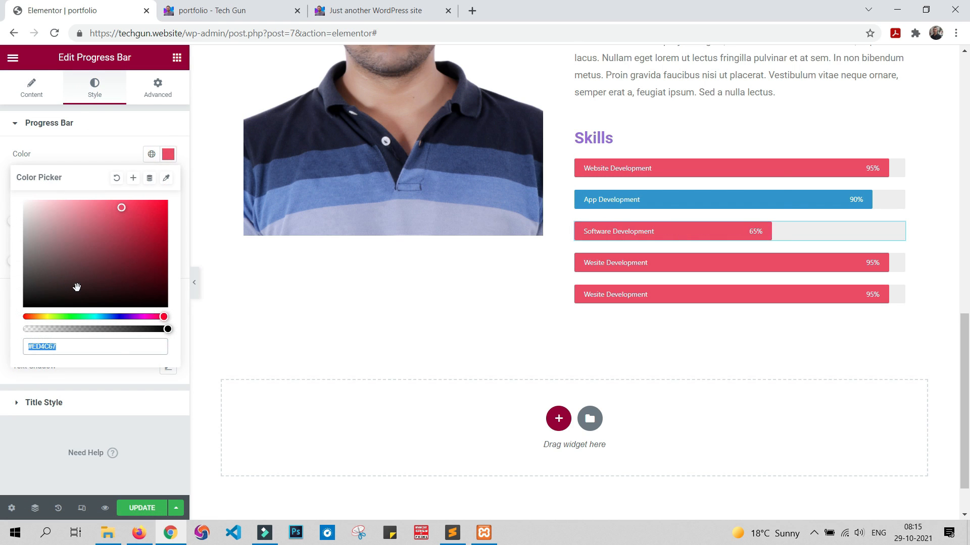
{"action": "type", "text": "#FFC312"}
{"action": "left_click", "coordinate": [43, 457]}
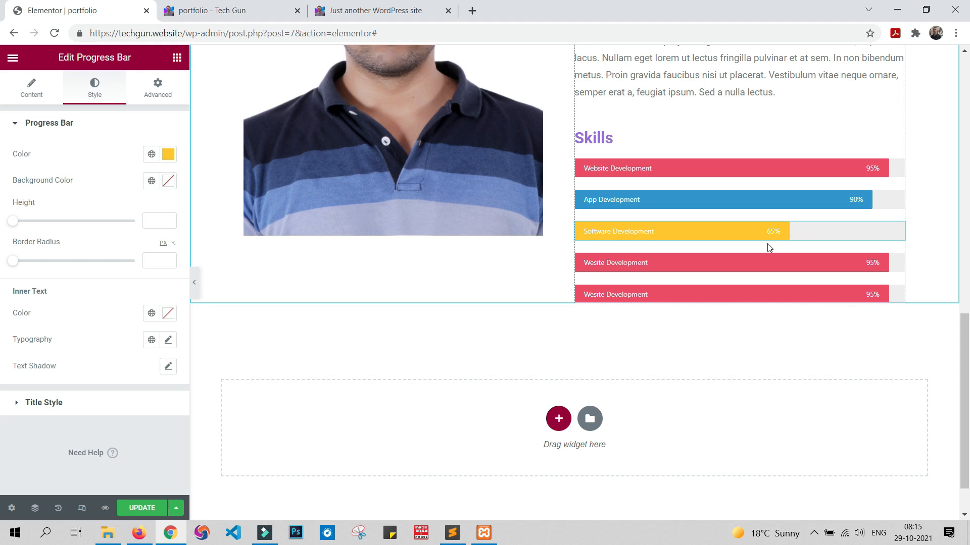
Step: Set the fourth progress bar's percentage to 80 and its inner text to "SEO"
{"action": "mouse_move", "coordinate": [873, 263]}
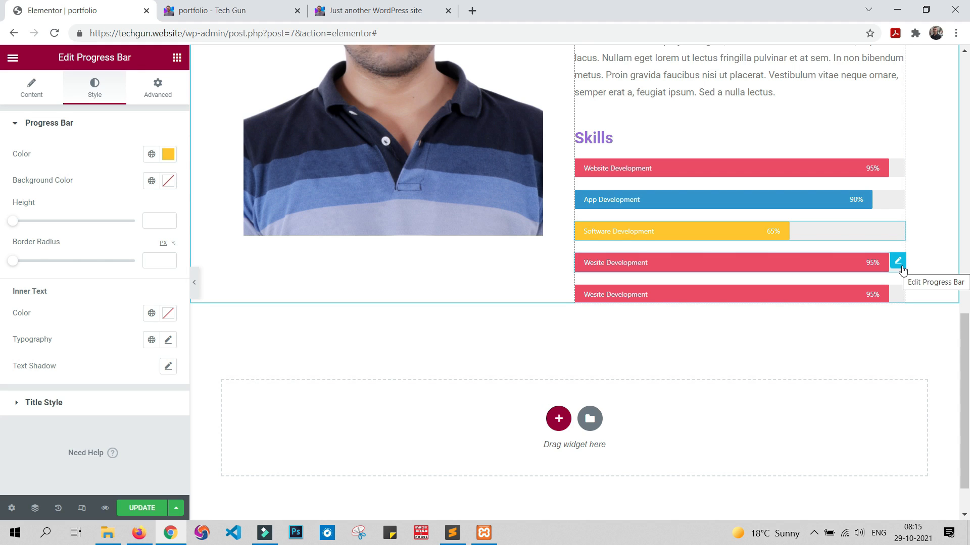
{"action": "left_click", "coordinate": [899, 263]}
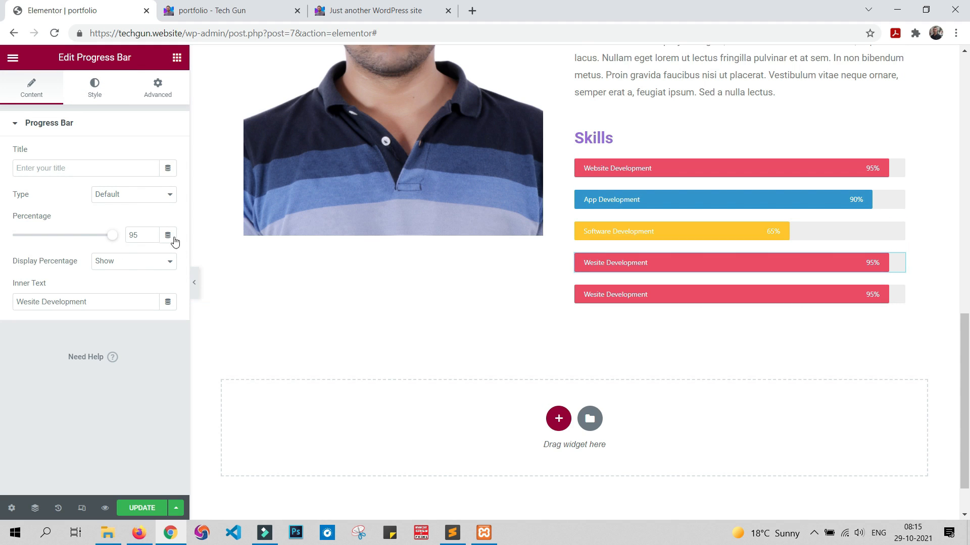
{"action": "double_click", "coordinate": [133, 235]}
{"action": "type", "text": "80"}
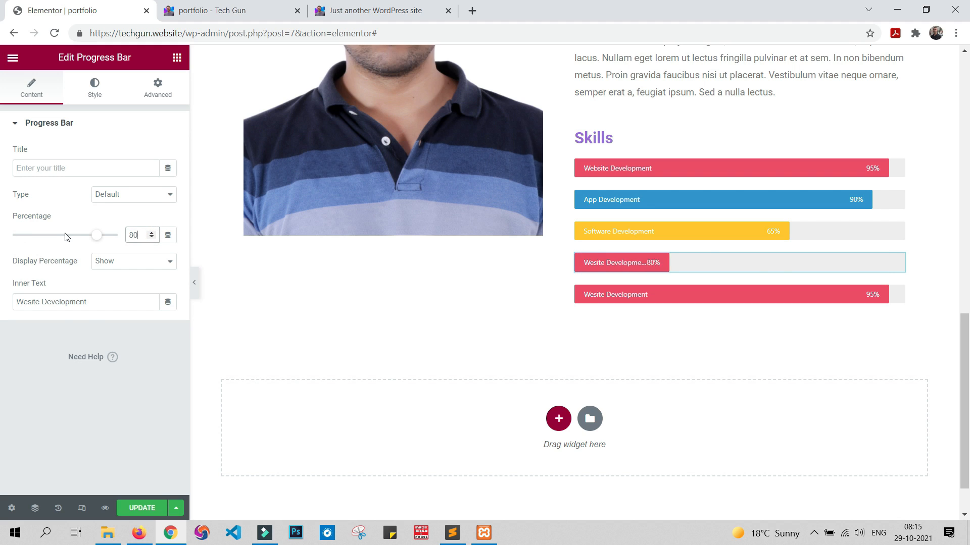
{"action": "triple_click", "coordinate": [101, 301]}
{"action": "type", "text": "SEO"}
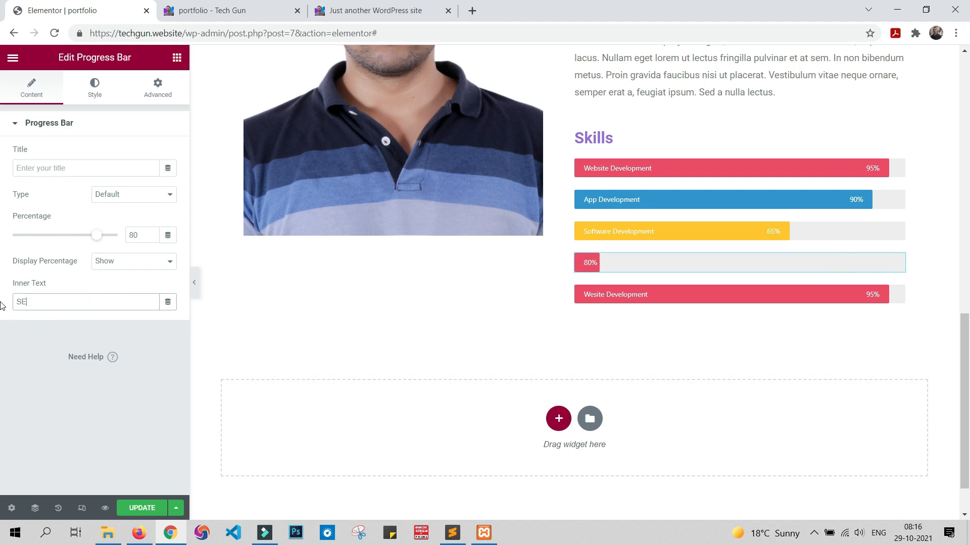
Step: Change the SEO progress bar's color to green #0DCE9C
{"action": "left_click", "coordinate": [95, 97]}
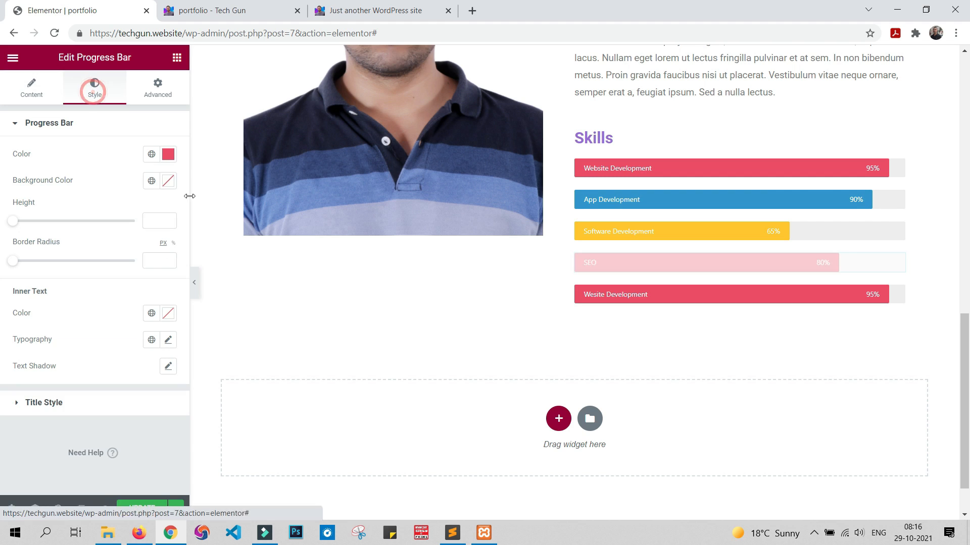
{"action": "left_click", "coordinate": [168, 154]}
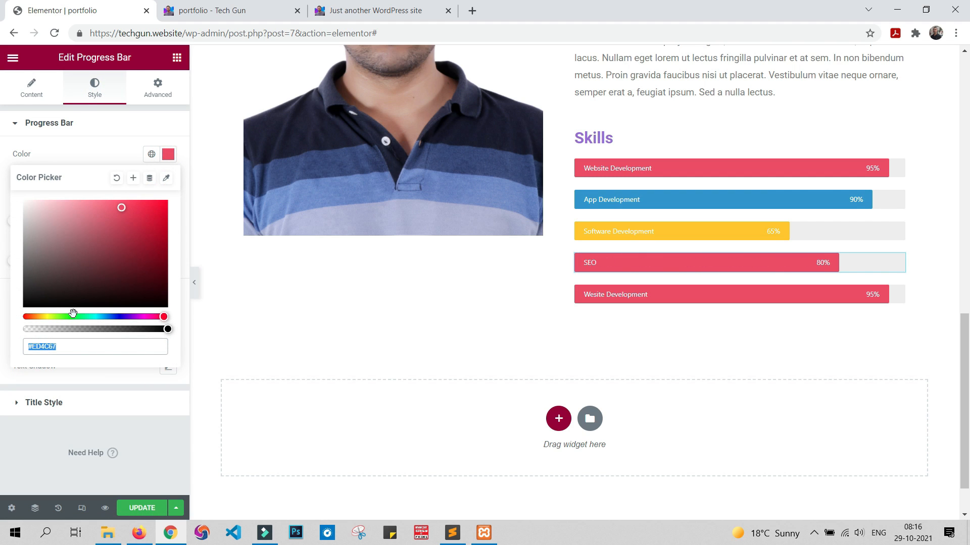
{"action": "left_click_drag", "start_coordinate": [74, 316], "coordinate": [89, 316]}
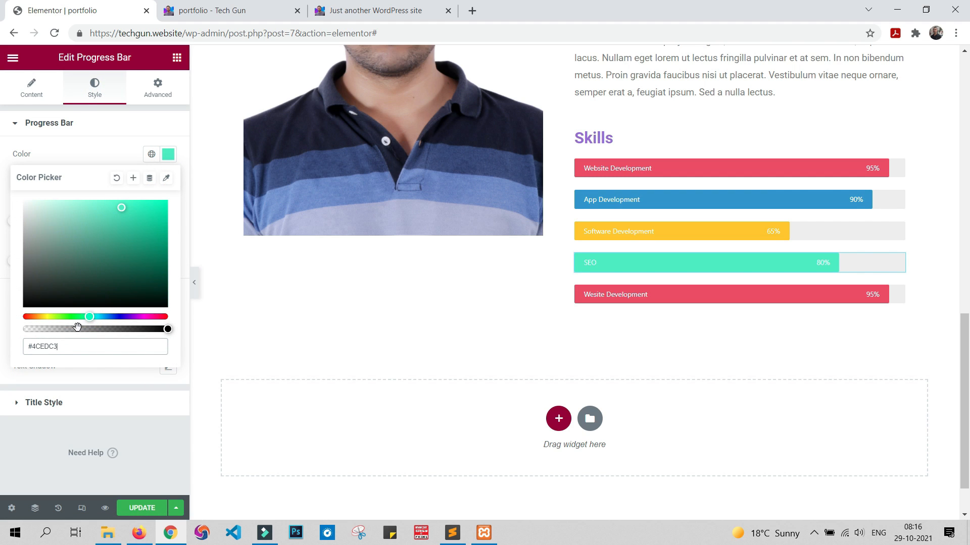
{"action": "left_click", "coordinate": [158, 219]}
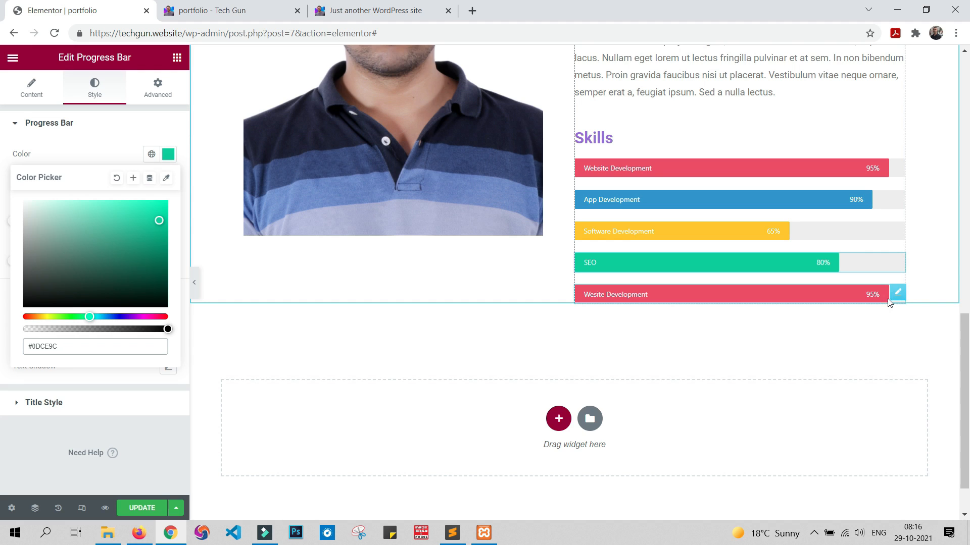
Step: Set the fifth progress bar's percentage to 78 and its inner text to "Graphics Designig"
{"action": "left_click", "coordinate": [898, 295]}
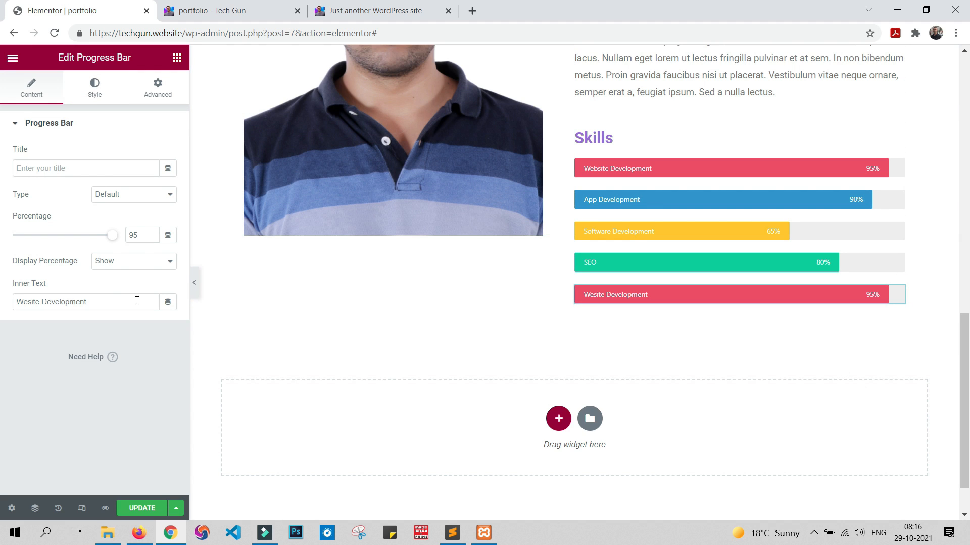
{"action": "left_click_drag", "start_coordinate": [136, 231], "coordinate": [115, 236]}
{"action": "type", "text": "78"}
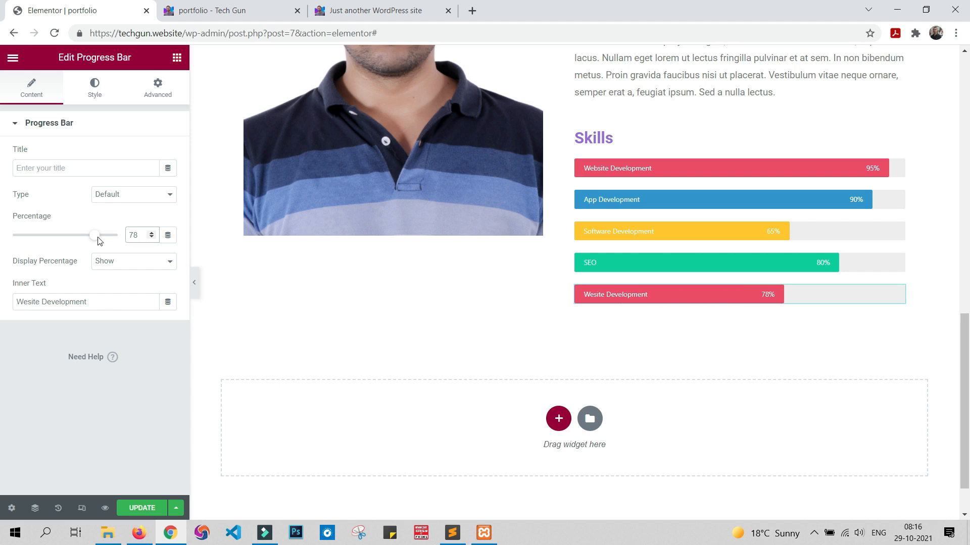
{"action": "triple_click", "coordinate": [110, 305]}
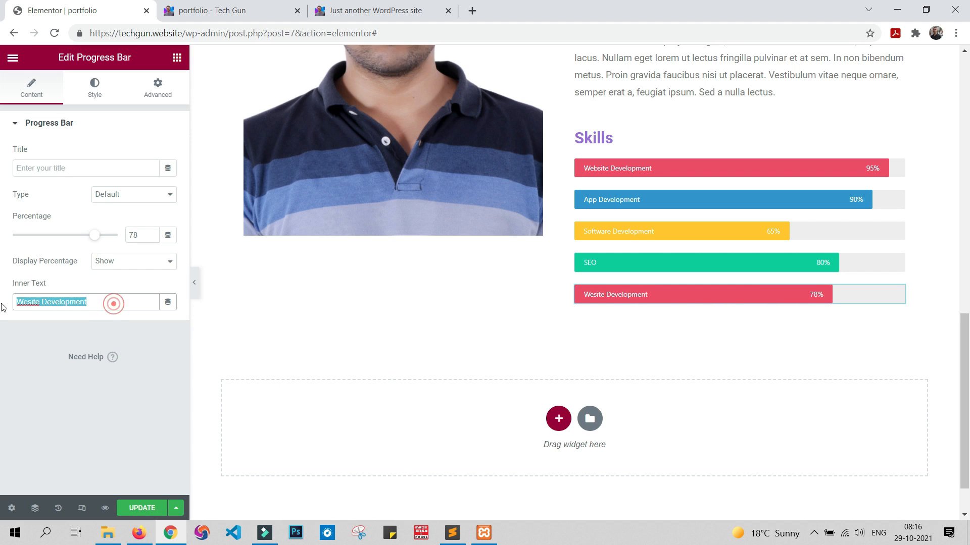
{"action": "type", "text": "G"}
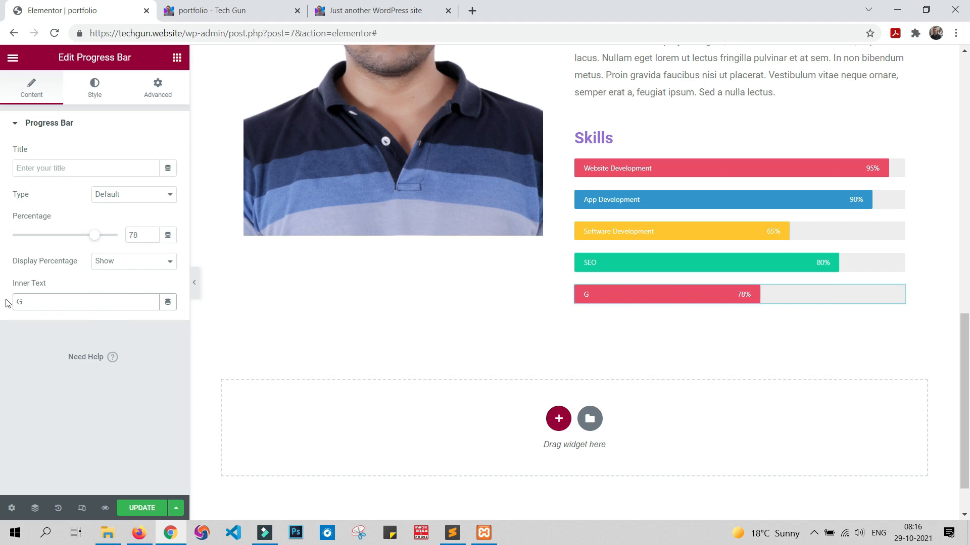
{"action": "type", "text": "raphics"}
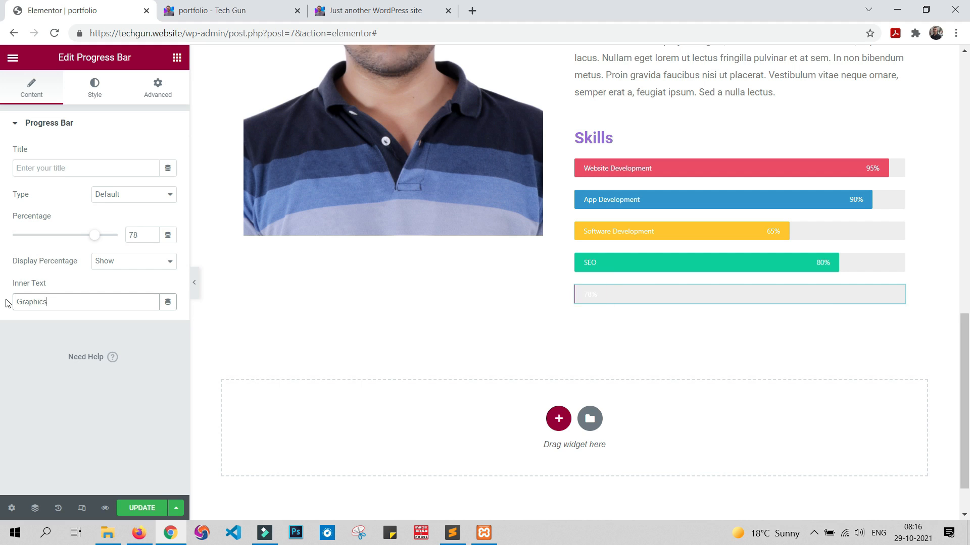
{"action": "type", "text": " Designig"}
{"action": "left_click", "coordinate": [18, 386]}
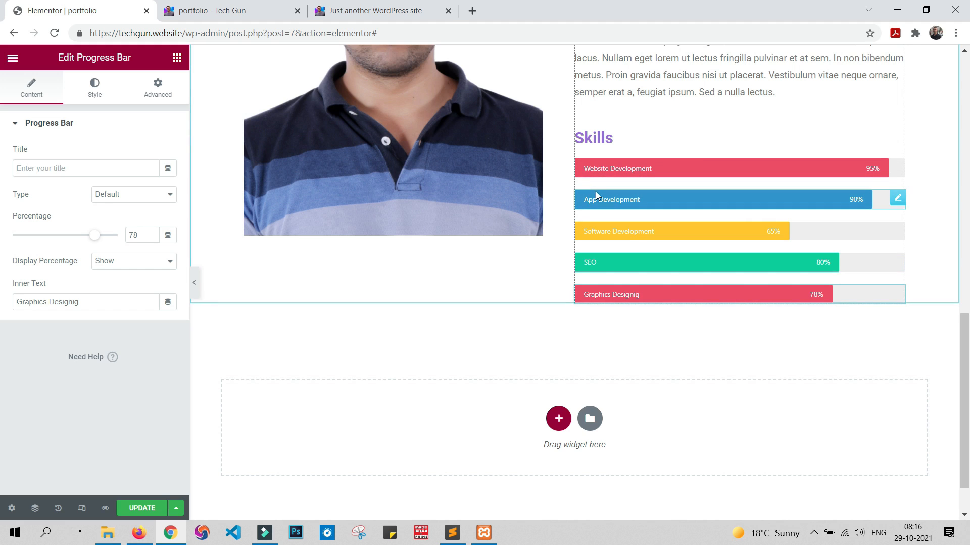
Step: Update the page and review the About Me section and its Skills bars in the portfolio preview
{"action": "left_click", "coordinate": [142, 506]}
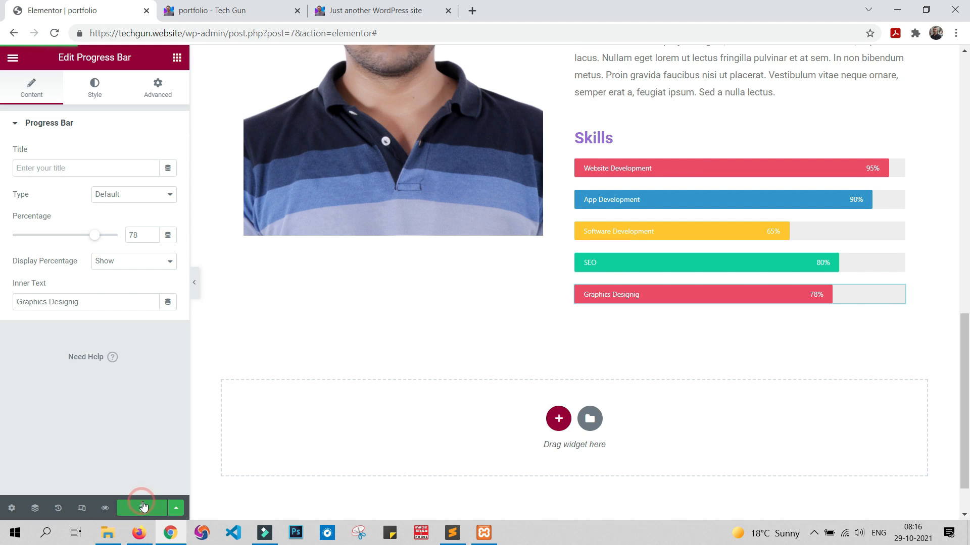
{"action": "left_click", "coordinate": [220, 13]}
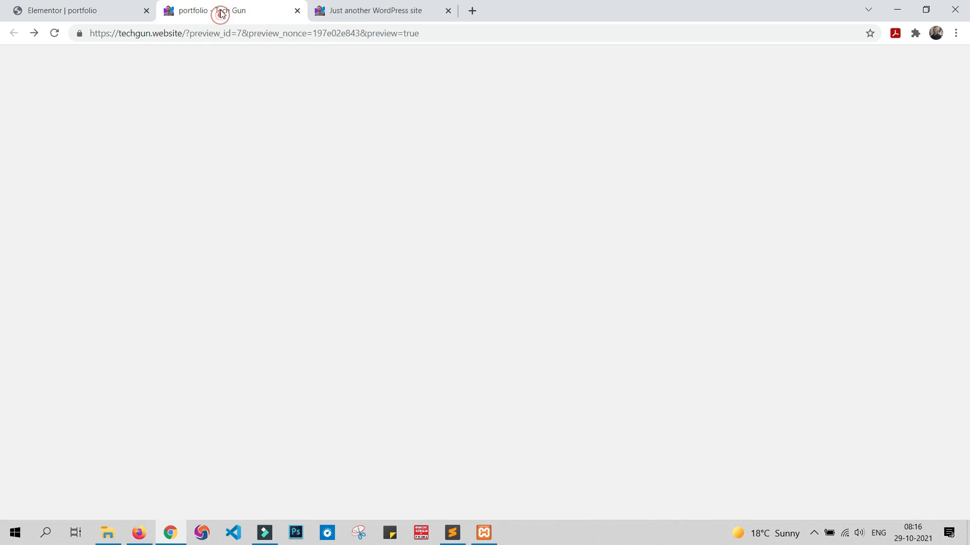
{"action": "scroll", "coordinate": [669, 247], "scroll_direction": "down", "scroll_amount": 10}
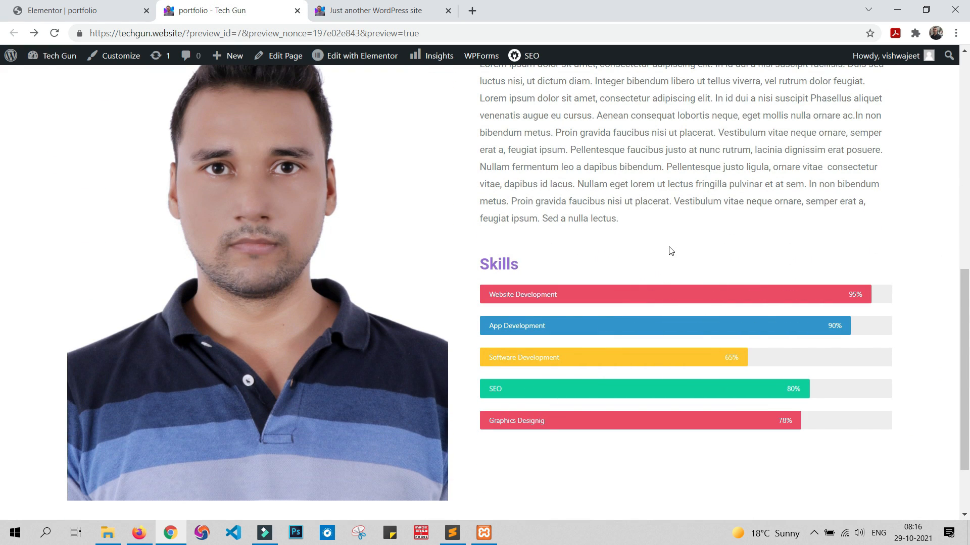
{"action": "scroll", "coordinate": [670, 248], "scroll_direction": "down", "scroll_amount": 1}
{"action": "scroll", "coordinate": [670, 248], "scroll_direction": "up", "scroll_amount": 4}
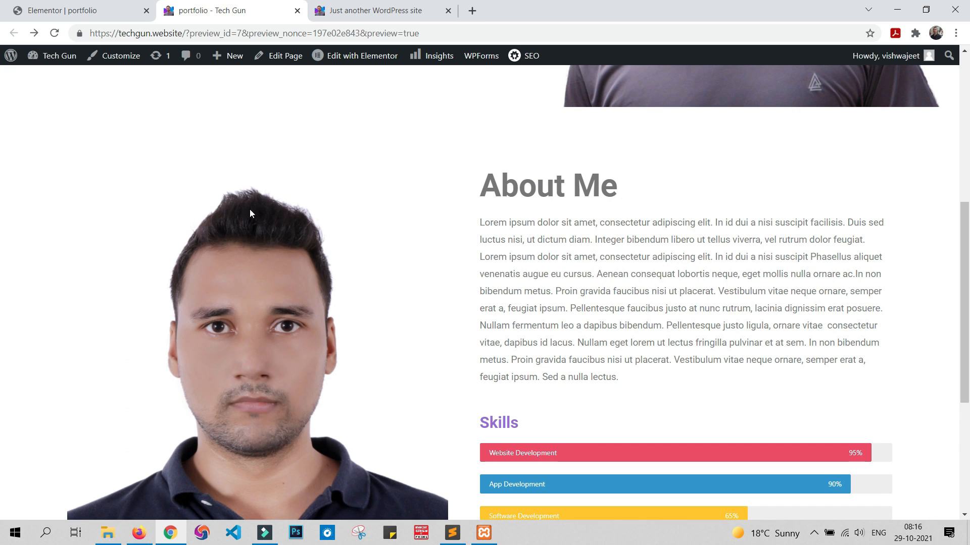
Step: Set the About Me photo's right padding to 70 px in the portfolio page editor
{"action": "scroll", "coordinate": [317, 344], "scroll_direction": "up", "scroll_amount": 4}
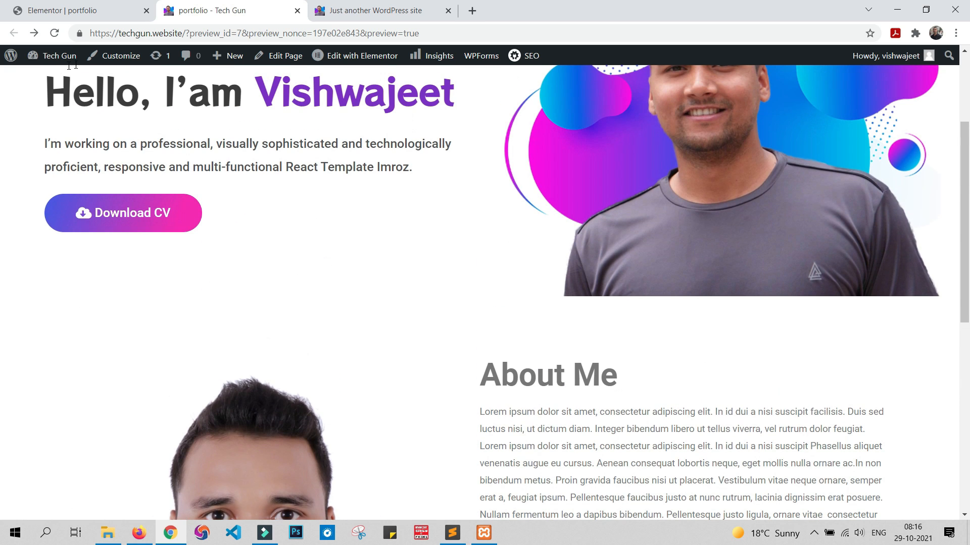
{"action": "left_click", "coordinate": [115, 11]}
{"action": "scroll", "coordinate": [274, 261], "scroll_direction": "up", "scroll_amount": 5}
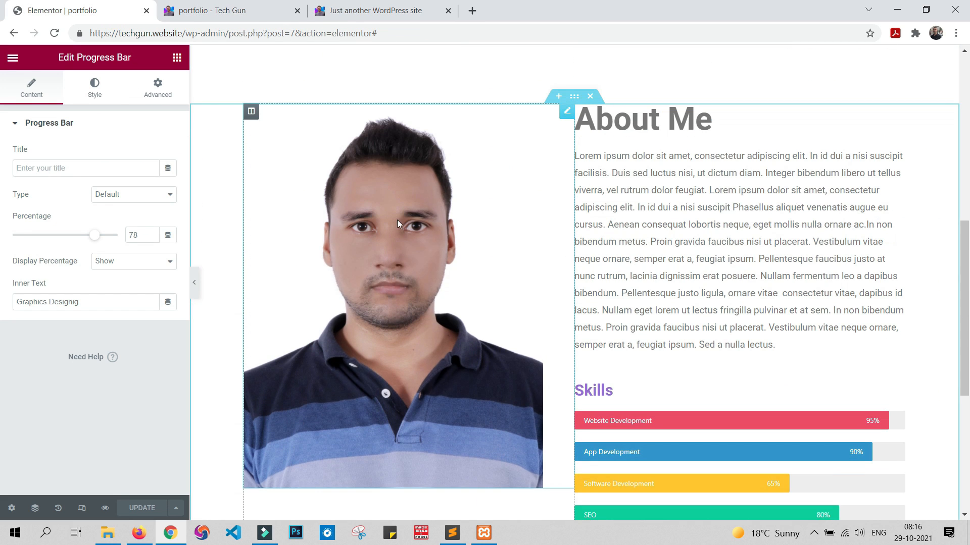
{"action": "left_click", "coordinate": [553, 116]}
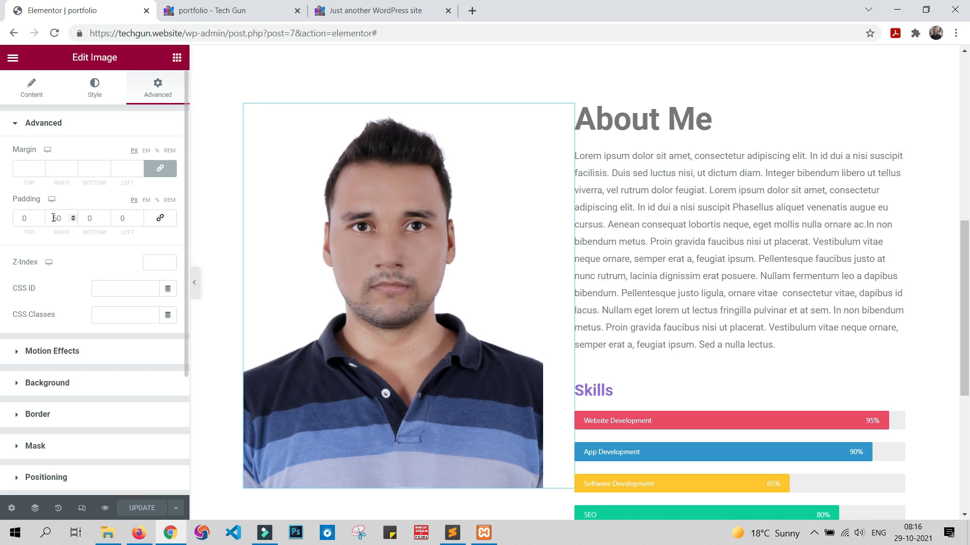
{"action": "left_click", "coordinate": [57, 221]}
{"action": "key", "text": "Up"}
{"action": "key", "text": "Up"}
{"action": "key", "text": "Up"}
{"action": "key", "text": "Up"}
{"action": "key", "text": "Up"}
{"action": "key", "text": "Up"}
{"action": "key", "text": "Up"}
{"action": "key", "text": "Up"}
{"action": "key", "text": "Up"}
{"action": "key", "text": "Up"}
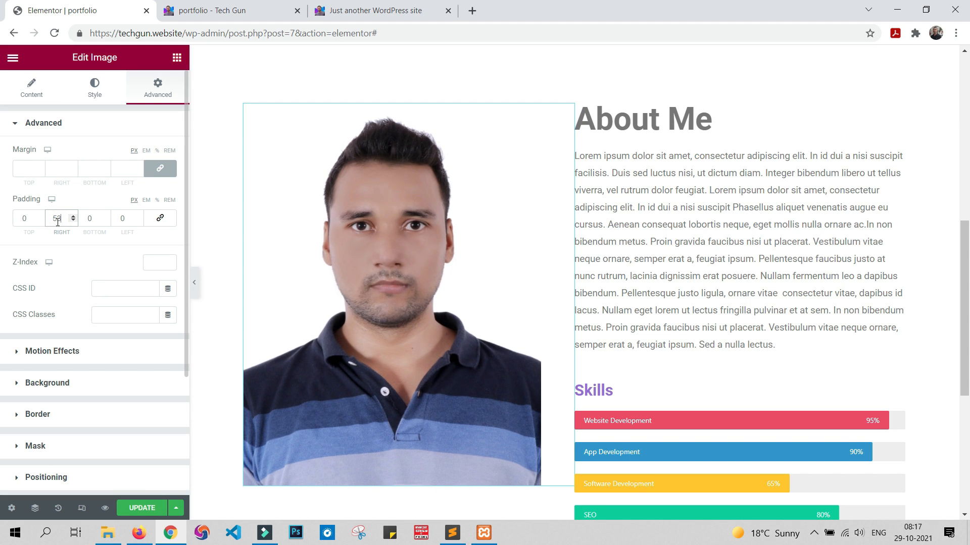
{"action": "key", "text": "Up"}
{"action": "key", "text": "Up"}
{"action": "key", "text": "Up"}
{"action": "key", "text": "Up"}
{"action": "key", "text": "Up"}
{"action": "key", "text": "Up"}
{"action": "key", "text": "Up"}
{"action": "key", "text": "Up"}
{"action": "key", "text": "Up"}
{"action": "key", "text": "Up"}
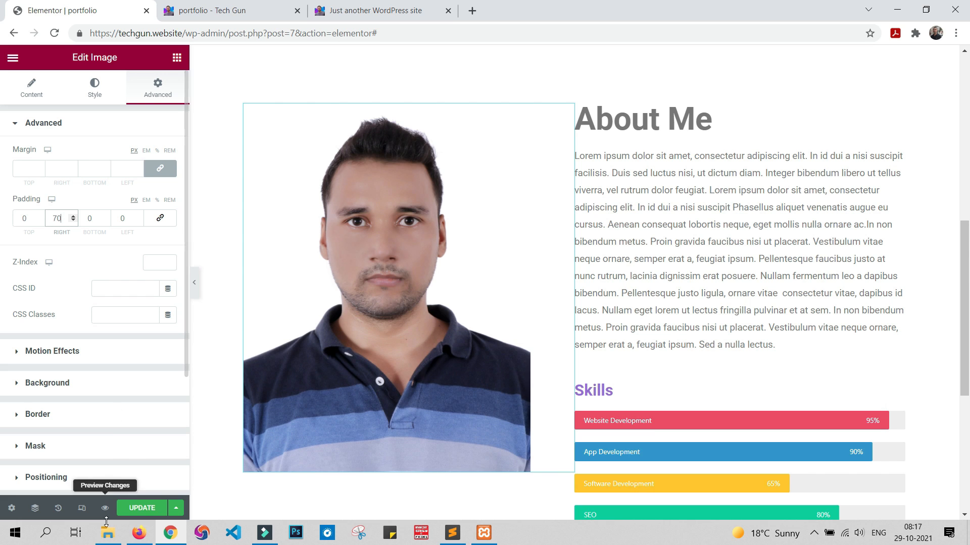
Step: Update the page and check the resized About Me photo beside the text and Skills bars in the preview
{"action": "left_click", "coordinate": [142, 508]}
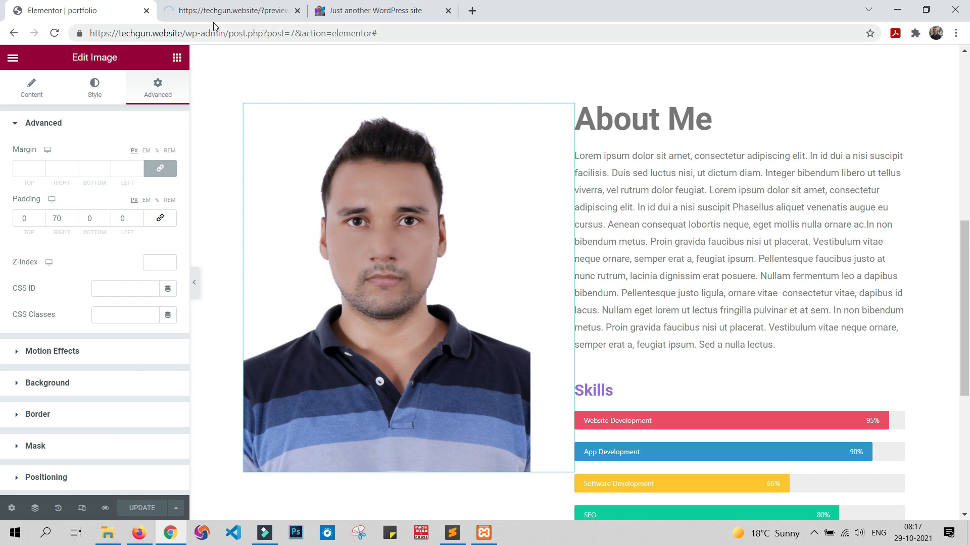
{"action": "left_click", "coordinate": [224, 11]}
{"action": "scroll", "coordinate": [470, 227], "scroll_direction": "down", "scroll_amount": 10}
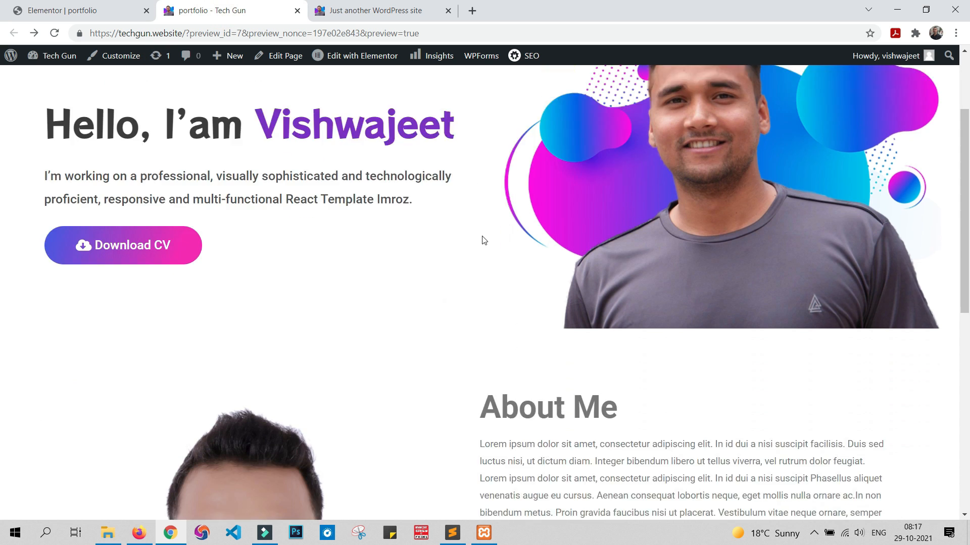
{"action": "scroll", "coordinate": [504, 246], "scroll_direction": "up", "scroll_amount": 5}
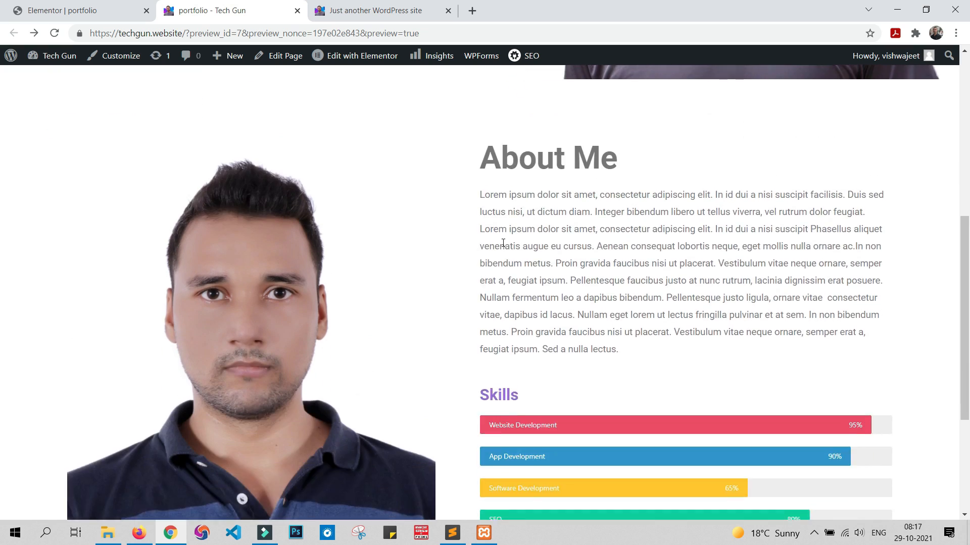
{"action": "scroll", "coordinate": [514, 228], "scroll_direction": "down", "scroll_amount": 4}
{"action": "scroll", "coordinate": [515, 231], "scroll_direction": "down", "scroll_amount": 2}
{"action": "scroll", "coordinate": [515, 230], "scroll_direction": "up", "scroll_amount": 4}
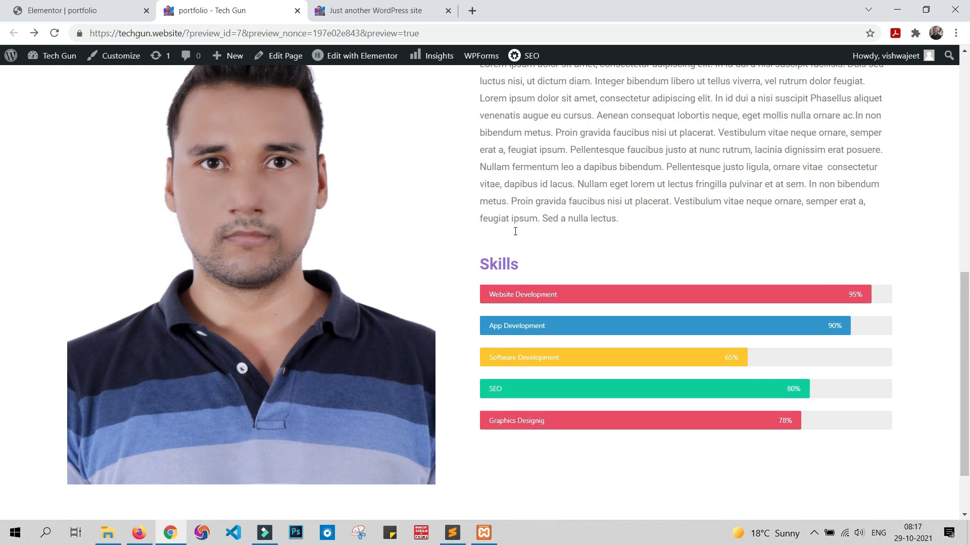
{"action": "scroll", "coordinate": [516, 235], "scroll_direction": "up", "scroll_amount": 1}
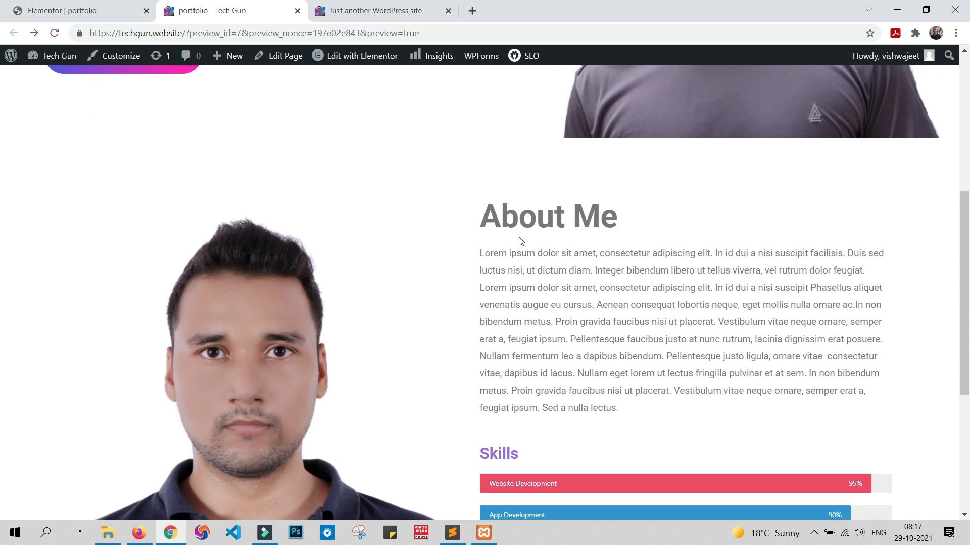
{"action": "scroll", "coordinate": [521, 241], "scroll_direction": "up", "scroll_amount": 6}
{"action": "scroll", "coordinate": [521, 241], "scroll_direction": "down", "scroll_amount": 10}
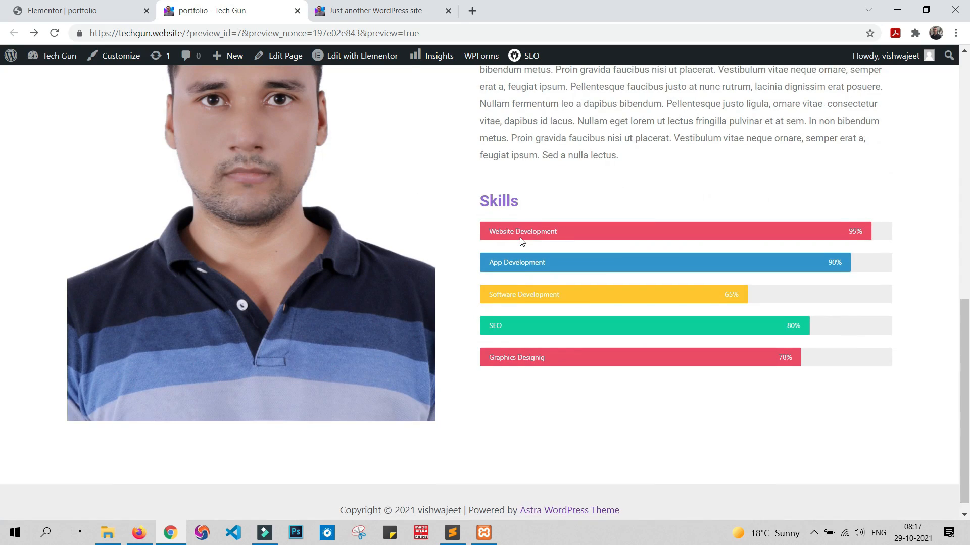
{"action": "scroll", "coordinate": [521, 241], "scroll_direction": "up", "scroll_amount": 1}
Step: Examine the sample site's About Me section, Skills bars and the counter band with icons below them
{"action": "left_click", "coordinate": [377, 10]}
{"action": "scroll", "coordinate": [461, 206], "scroll_direction": "up", "scroll_amount": 2}
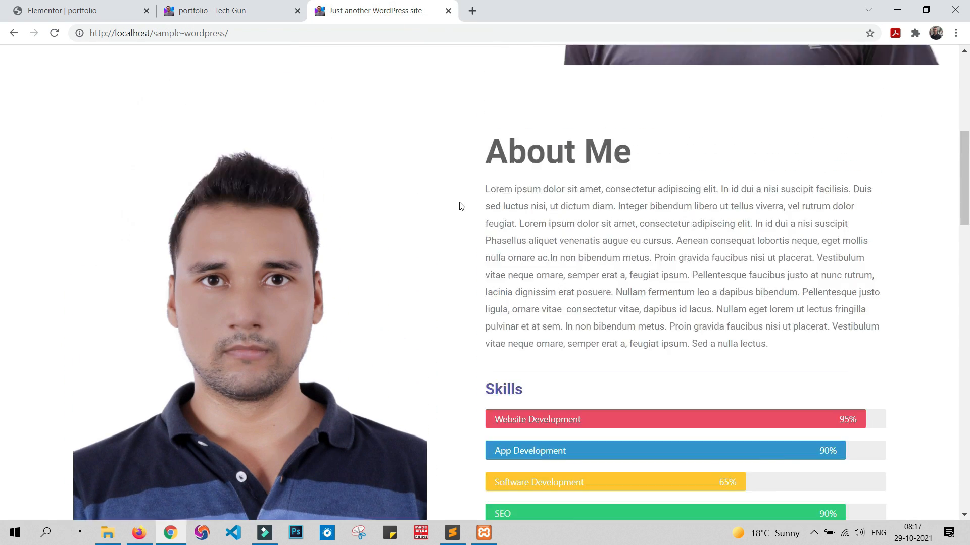
{"action": "scroll", "coordinate": [461, 206], "scroll_direction": "up", "scroll_amount": 6}
{"action": "scroll", "coordinate": [465, 204], "scroll_direction": "down", "scroll_amount": 10}
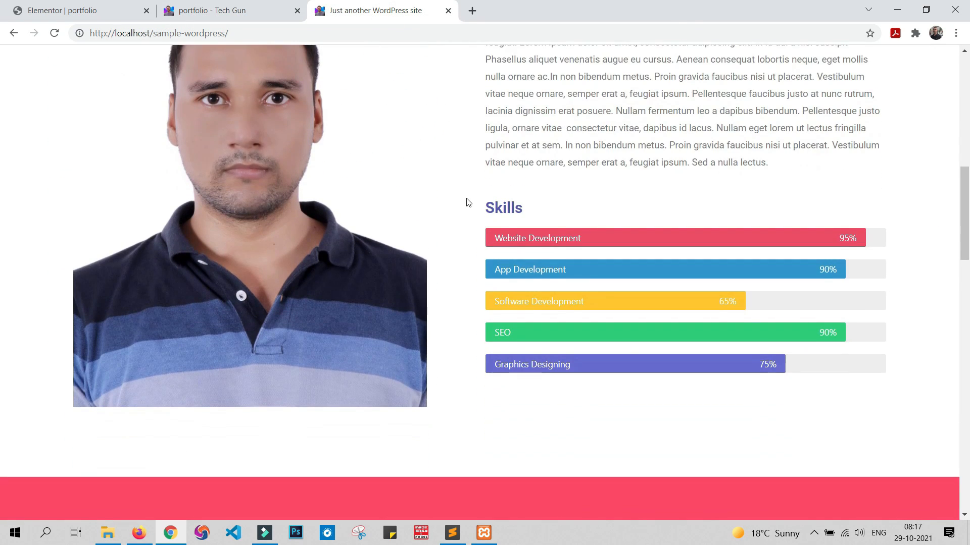
{"action": "scroll", "coordinate": [466, 202], "scroll_direction": "down", "scroll_amount": 5}
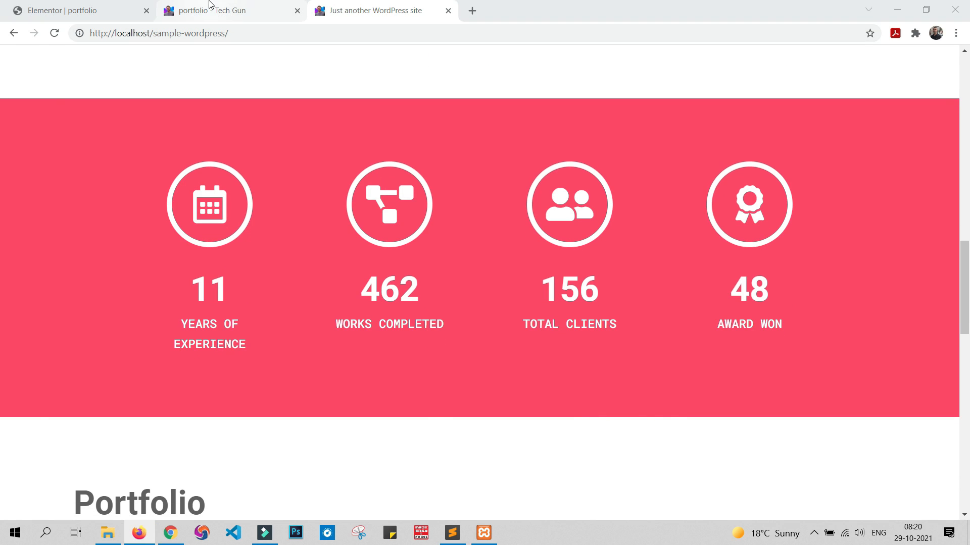
Step: Add a new section with four equal columns below the Skills section of the portfolio page
{"action": "left_click", "coordinate": [111, 11]}
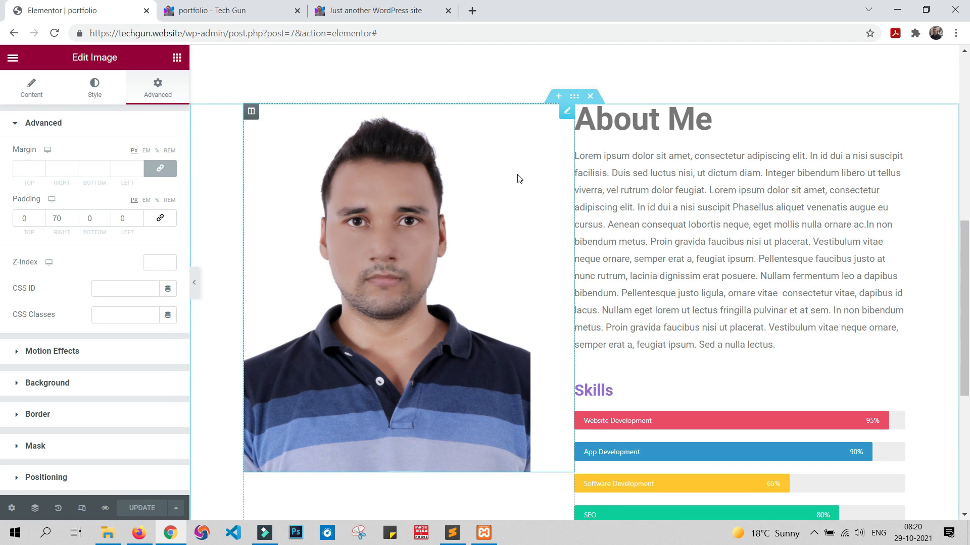
{"action": "scroll", "coordinate": [518, 178], "scroll_direction": "down", "scroll_amount": 6}
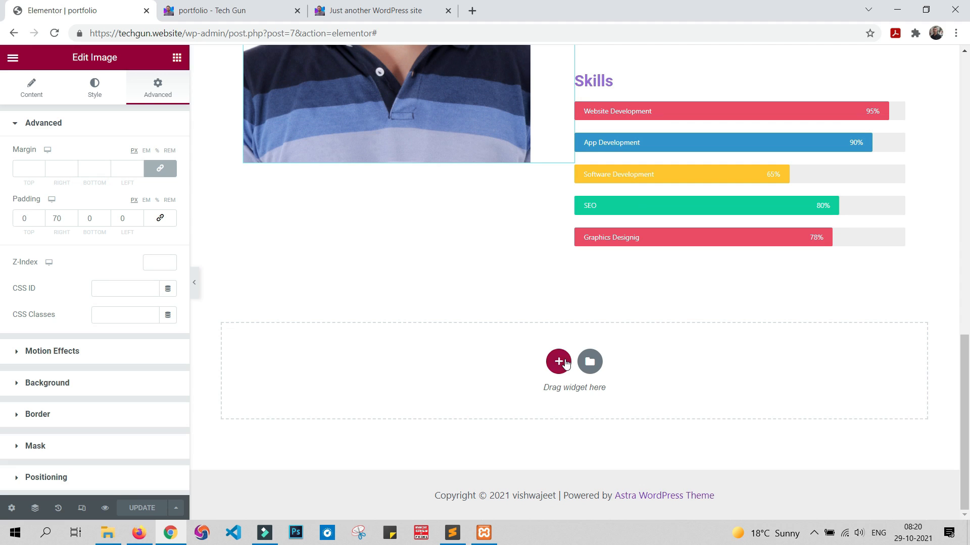
{"action": "left_click", "coordinate": [566, 365]}
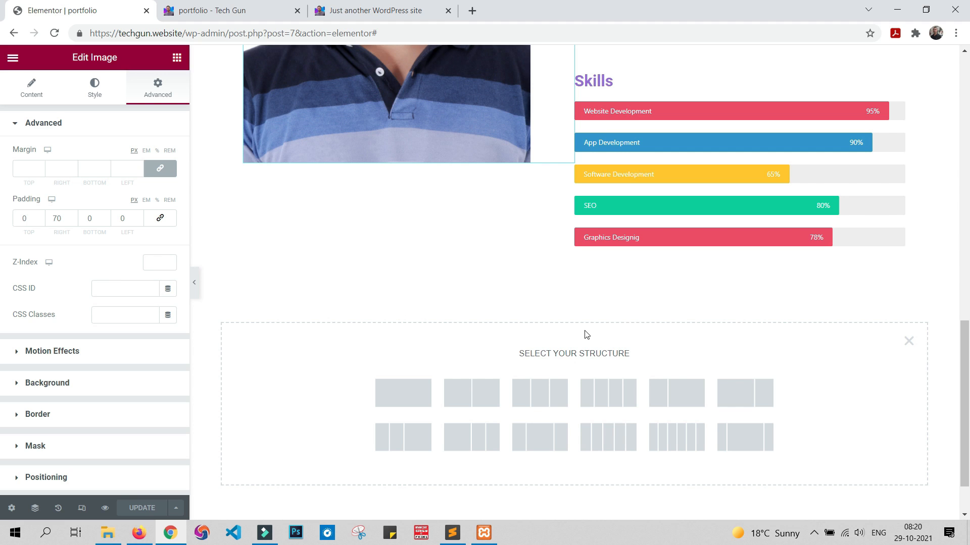
{"action": "left_click", "coordinate": [609, 400]}
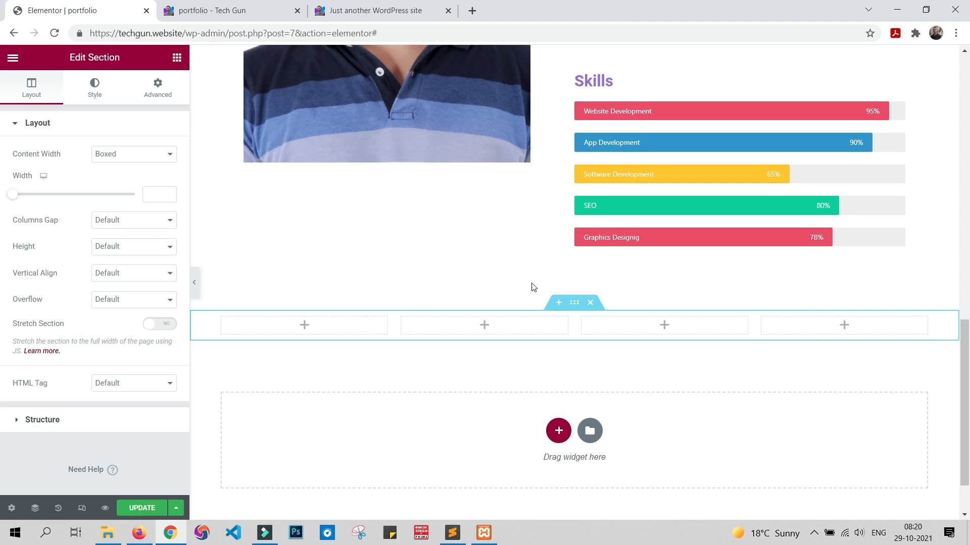
Step: Set the four-column section's content width to Full Width and its columns gap to No Gap, using the sample's counter band as reference
{"action": "left_click", "coordinate": [389, 6]}
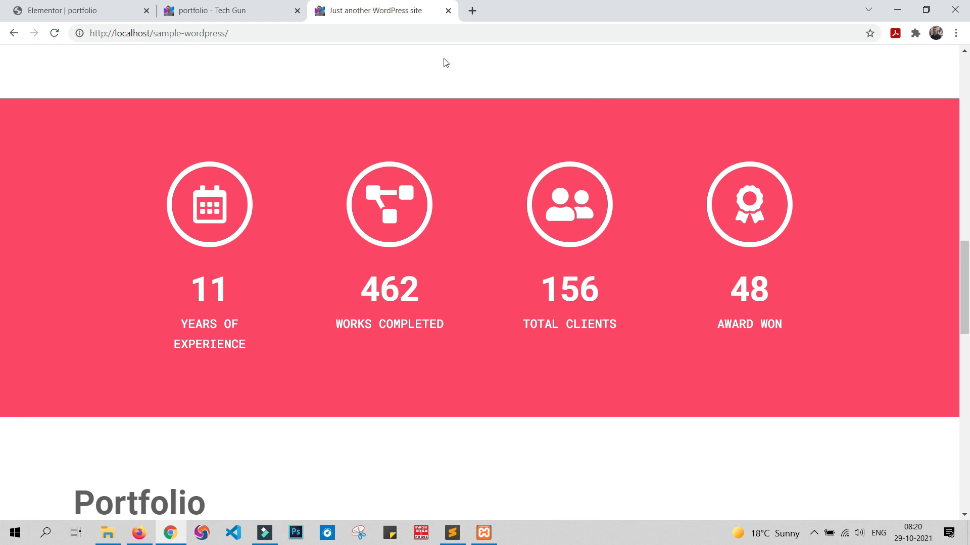
{"action": "left_click", "coordinate": [40, 9]}
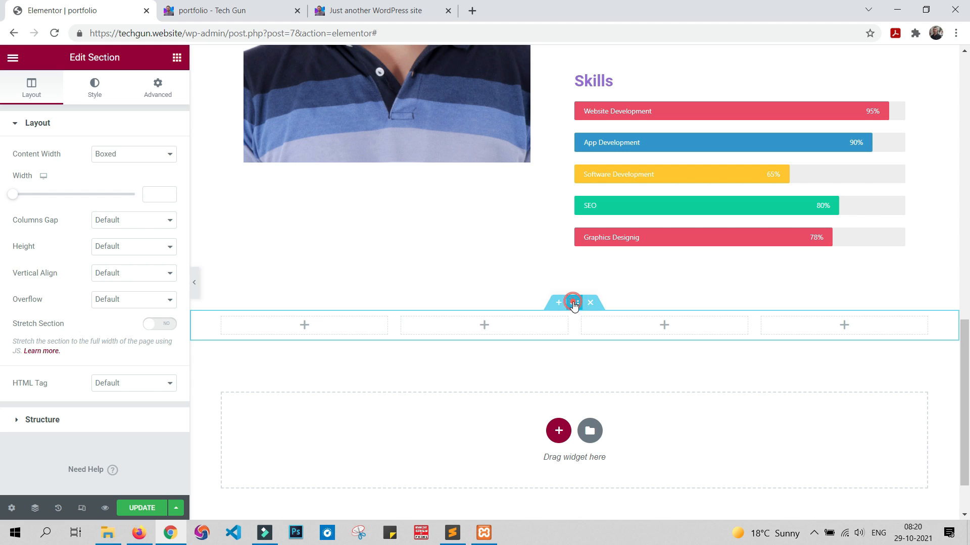
{"action": "left_click", "coordinate": [104, 155]}
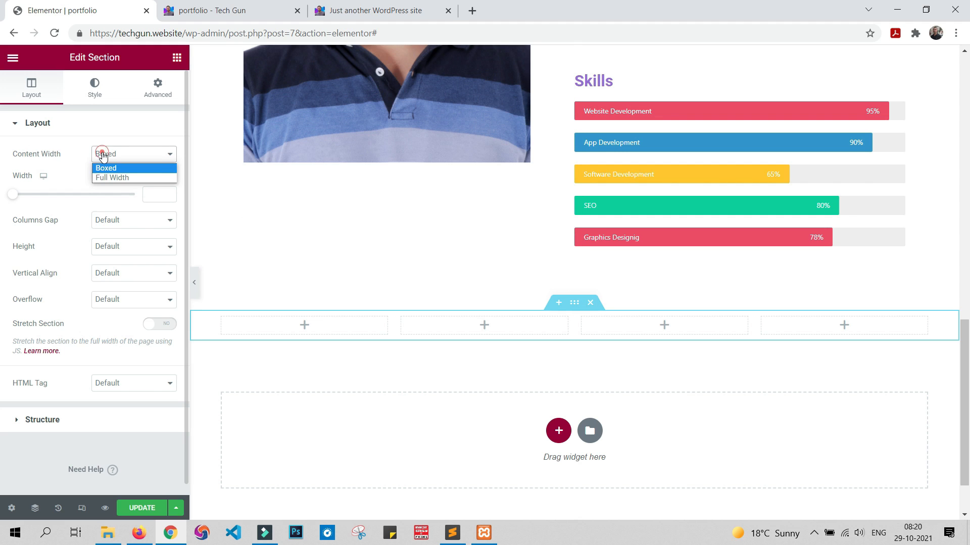
{"action": "left_click", "coordinate": [113, 178]}
{"action": "left_click", "coordinate": [107, 180]}
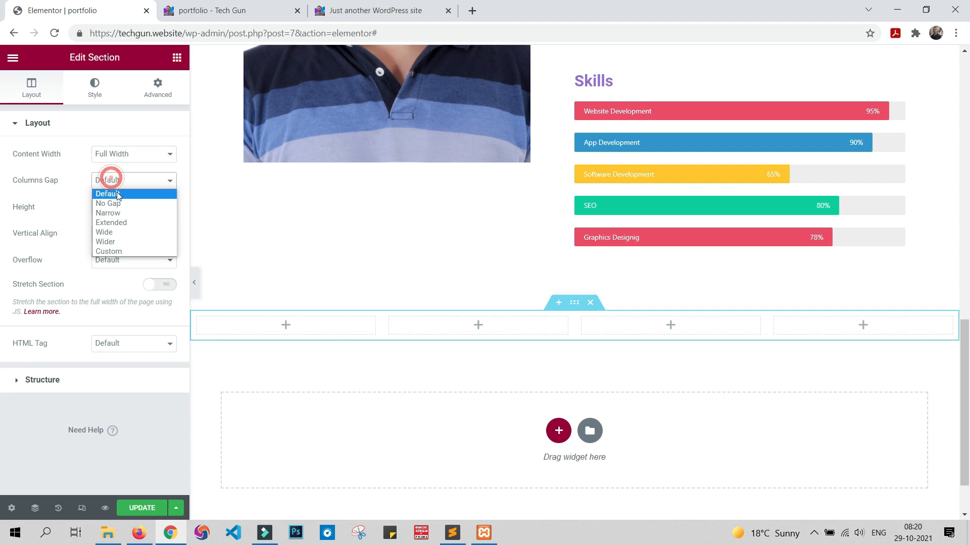
{"action": "left_click", "coordinate": [123, 203]}
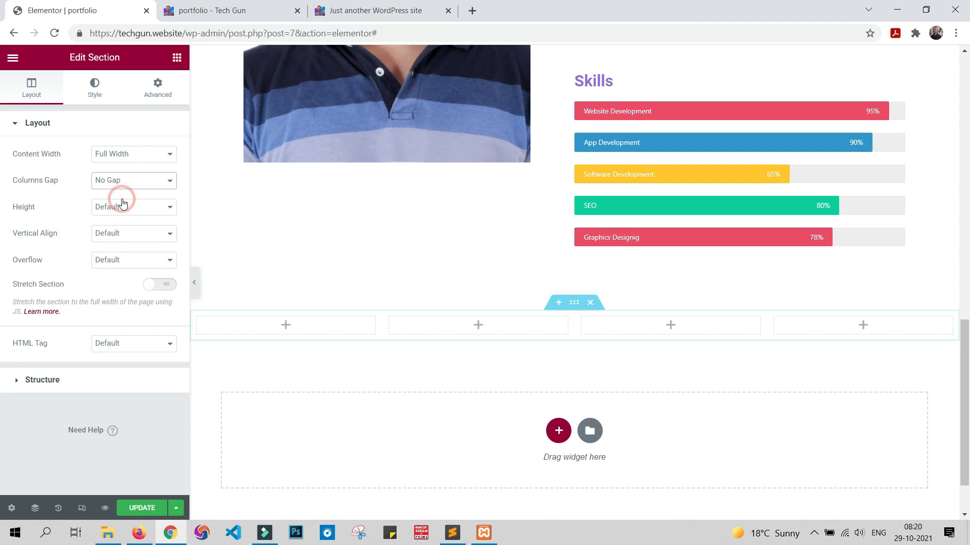
Step: Set the four-column section's padding in percent: 7 on the right and left, 0 on the top and bottom
{"action": "left_click", "coordinate": [162, 95]}
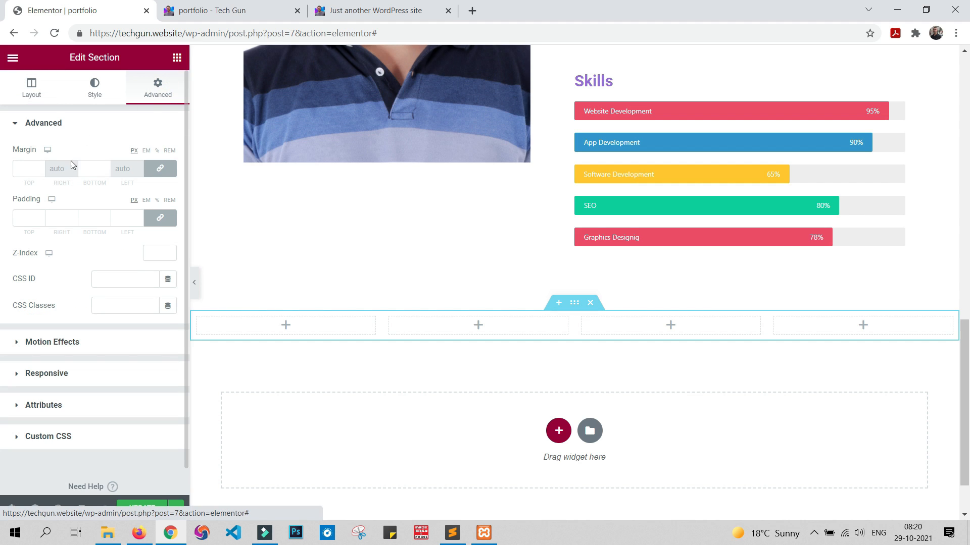
{"action": "left_click", "coordinate": [157, 202]}
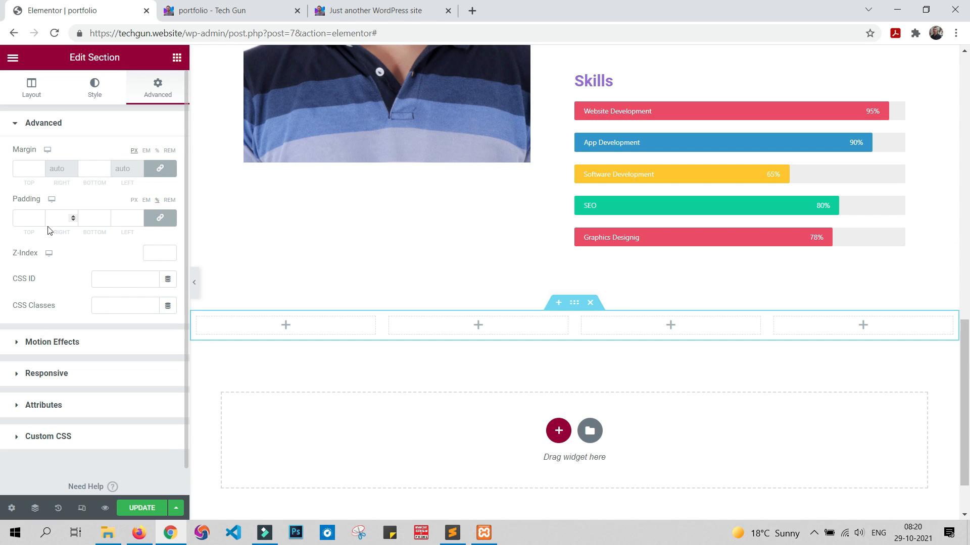
{"action": "left_click", "coordinate": [61, 219]}
{"action": "type", "text": "7"}
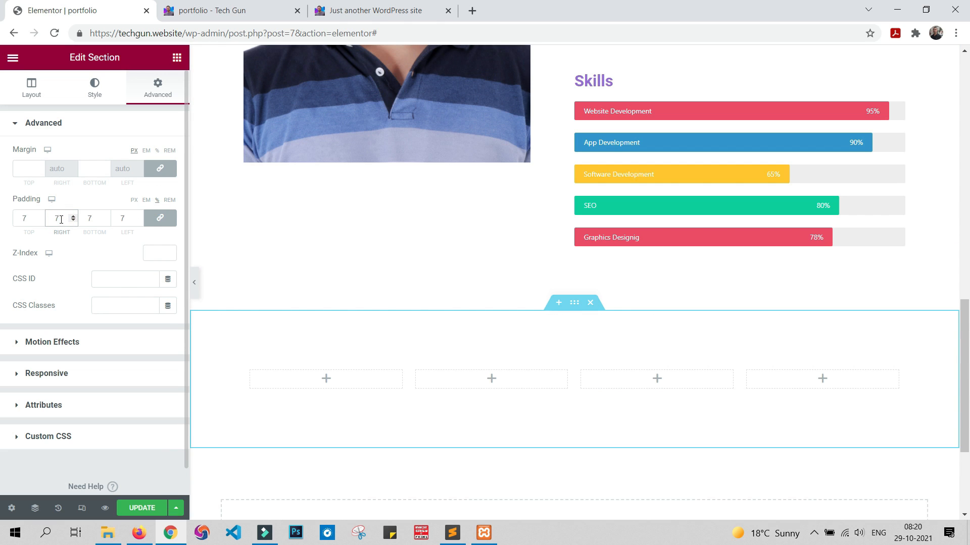
{"action": "left_click", "coordinate": [160, 222]}
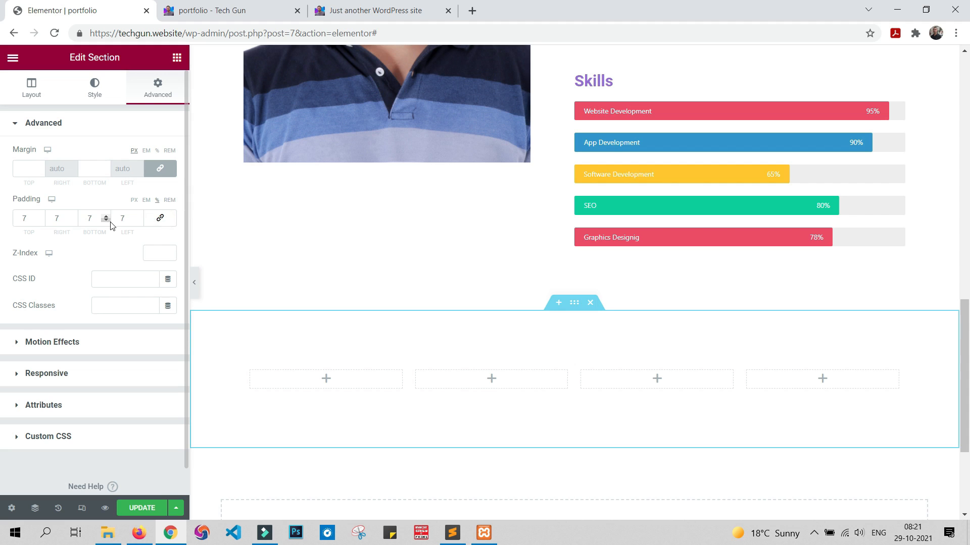
{"action": "double_click", "coordinate": [31, 218]}
{"action": "type", "text": "0"}
{"action": "double_click", "coordinate": [94, 220]}
{"action": "type", "text": "0"}
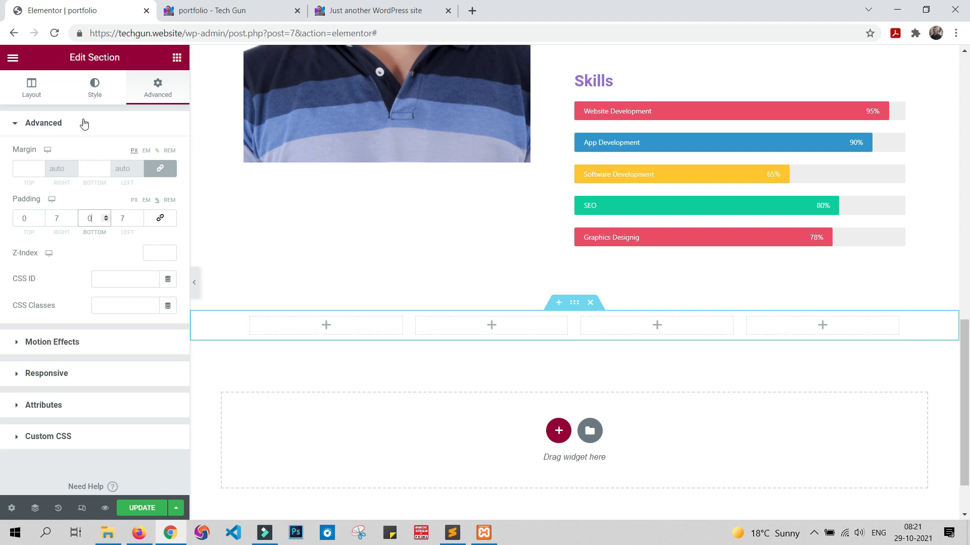
Step: Give the four-column section a classic background in color #FD4766 and update the page
{"action": "left_click", "coordinate": [94, 90]}
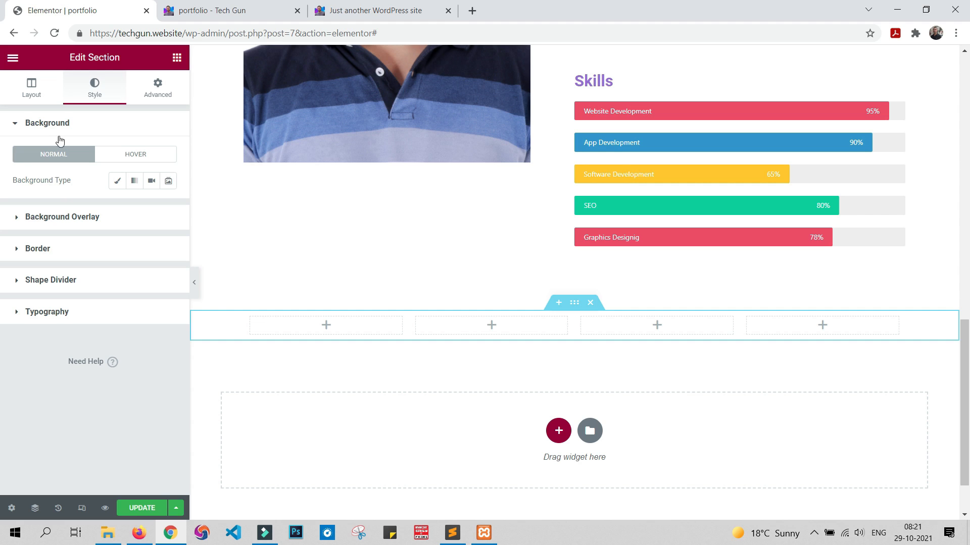
{"action": "left_click", "coordinate": [118, 184]}
{"action": "left_click", "coordinate": [168, 209]}
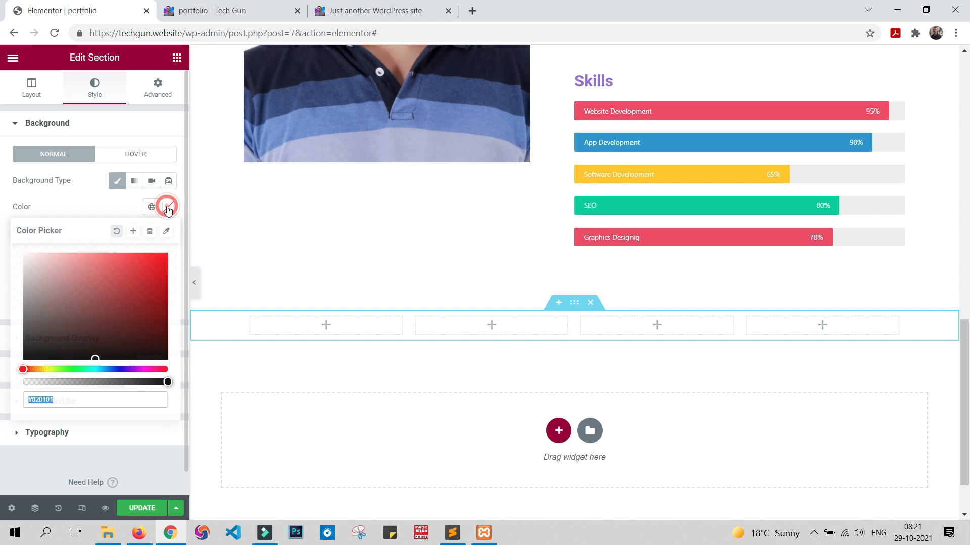
{"action": "left_click_drag", "start_coordinate": [141, 288], "coordinate": [141, 270]}
{"action": "triple_click", "coordinate": [87, 400]}
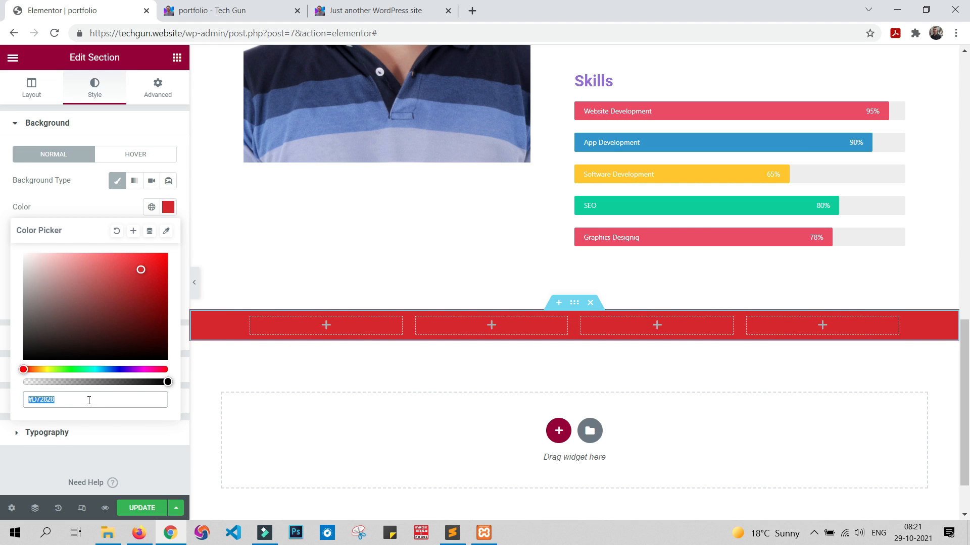
{"action": "type", "text": "#FD4766"}
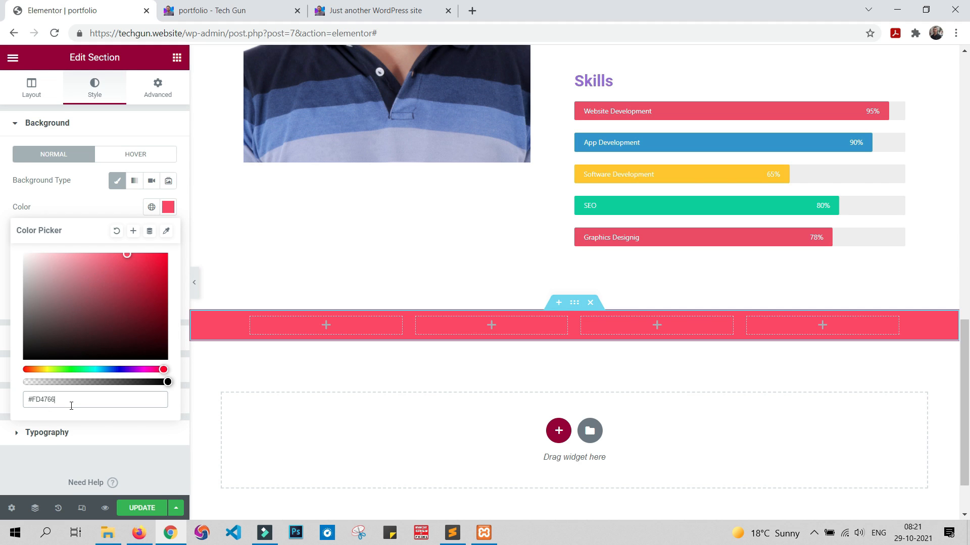
{"action": "left_click", "coordinate": [17, 459]}
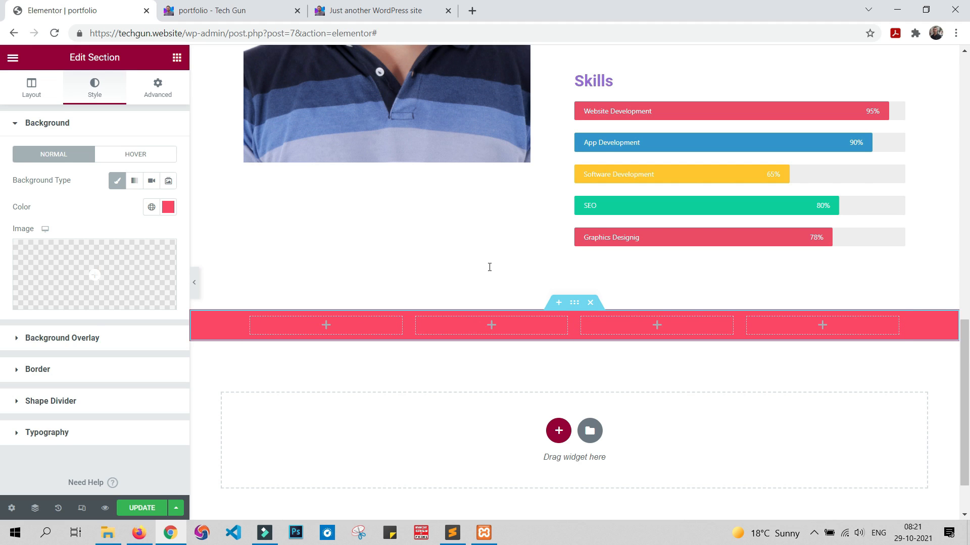
{"action": "left_click", "coordinate": [136, 505]}
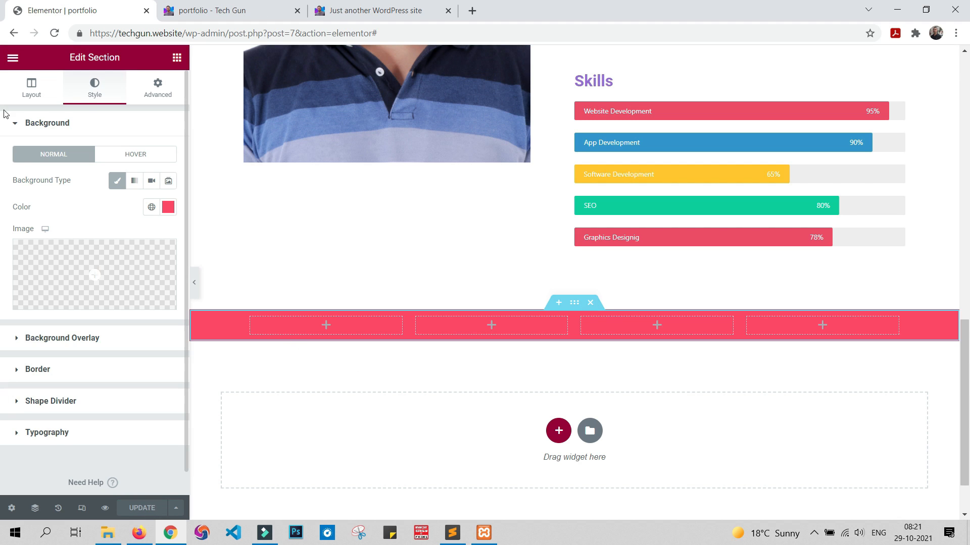
Step: Add an Icon widget to the first column of the pink section, search the icon library for "cal" and insert the outlined calendar with date dots
{"action": "left_click", "coordinate": [177, 58]}
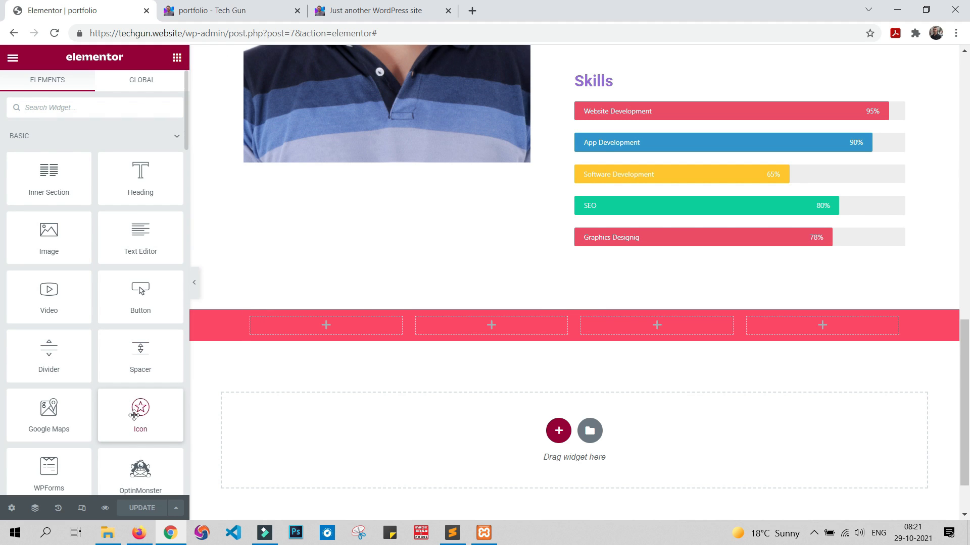
{"action": "left_click_drag", "start_coordinate": [133, 415], "coordinate": [328, 324]}
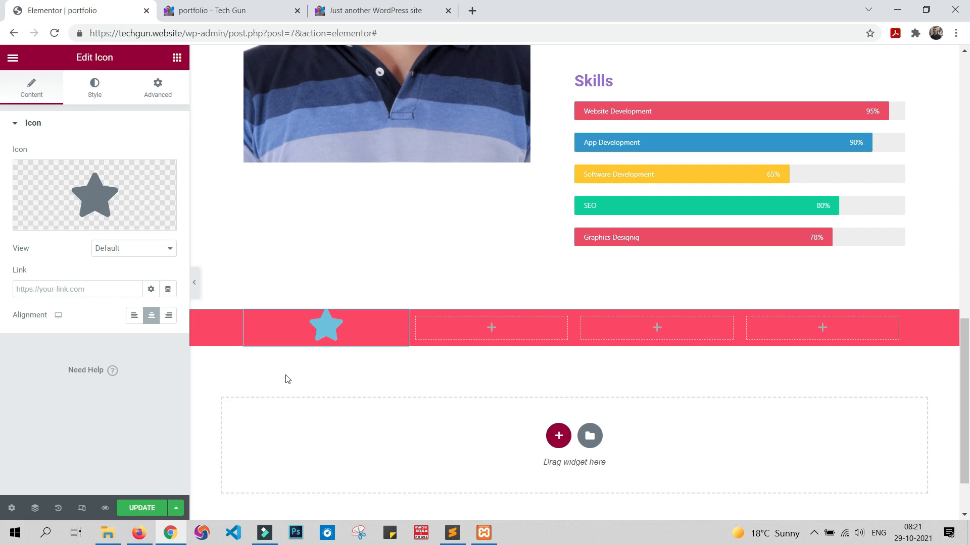
{"action": "mouse_move", "coordinate": [129, 208]}
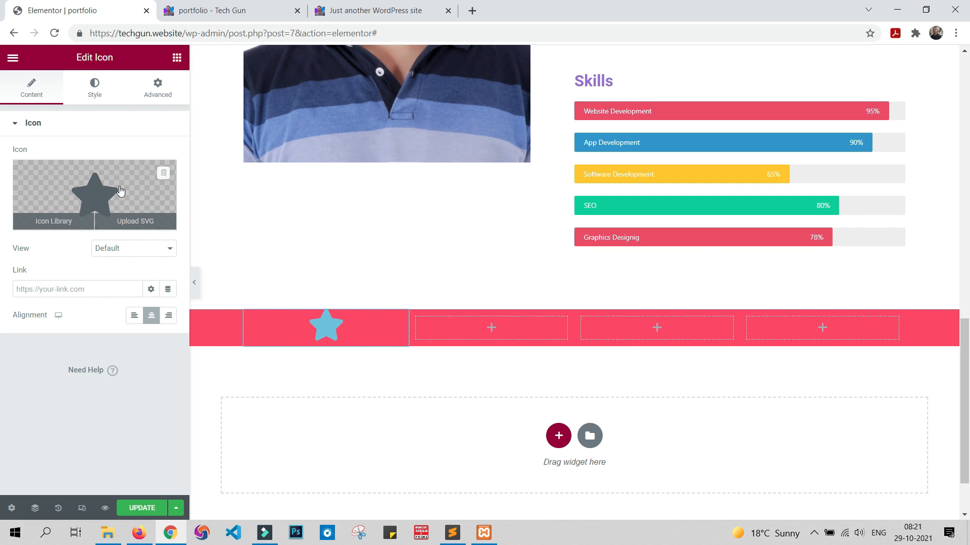
{"action": "left_click", "coordinate": [120, 191]}
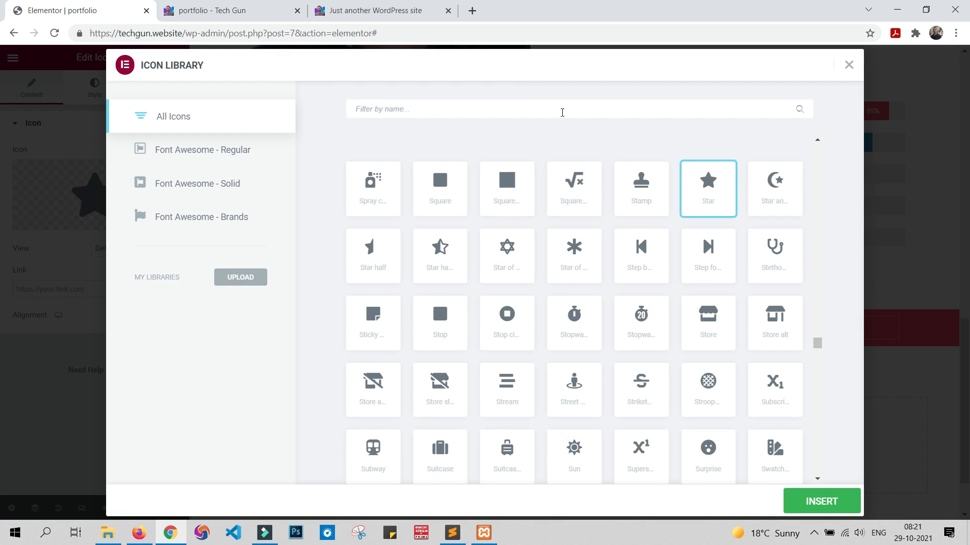
{"action": "scroll", "coordinate": [576, 258], "scroll_direction": "down", "scroll_amount": 5}
{"action": "scroll", "coordinate": [579, 262], "scroll_direction": "up", "scroll_amount": 6}
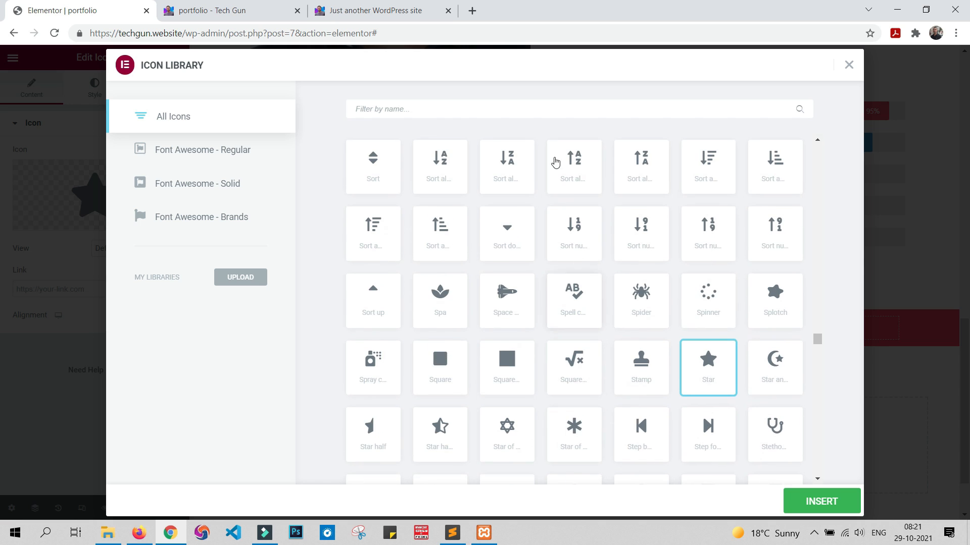
{"action": "type", "text": "cal"}
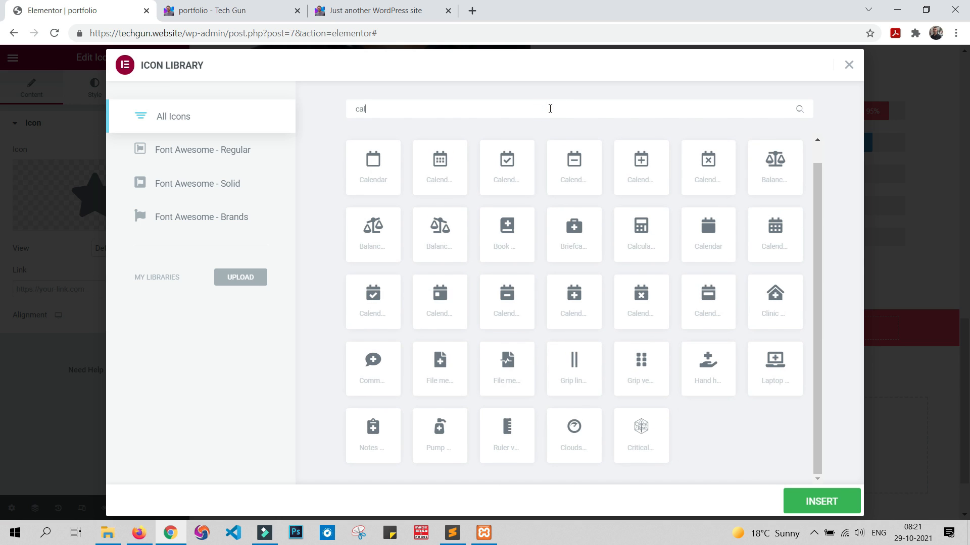
{"action": "left_click", "coordinate": [446, 177]}
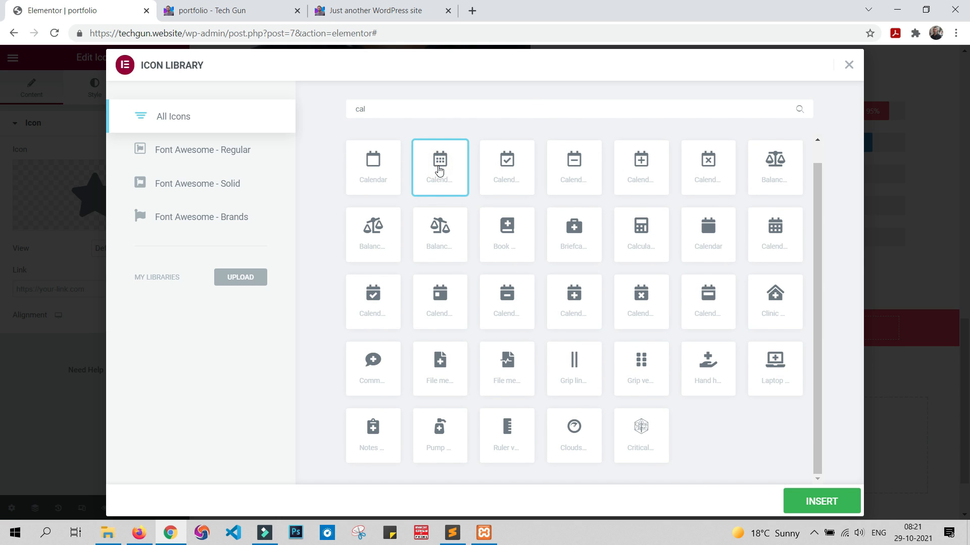
{"action": "left_click", "coordinate": [839, 508]}
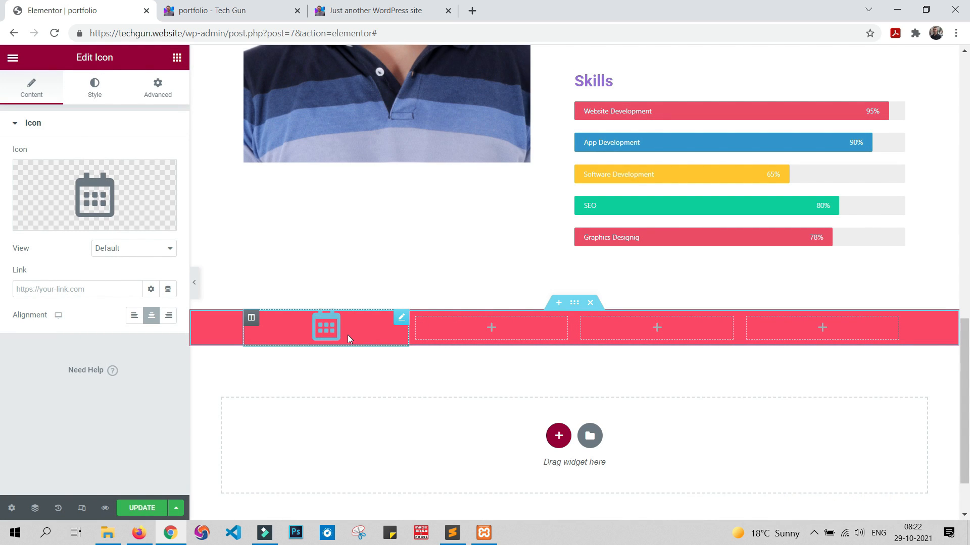
Step: Set the calendar icon's primary color to white (#FFFFFF)
{"action": "mouse_move", "coordinate": [115, 189]}
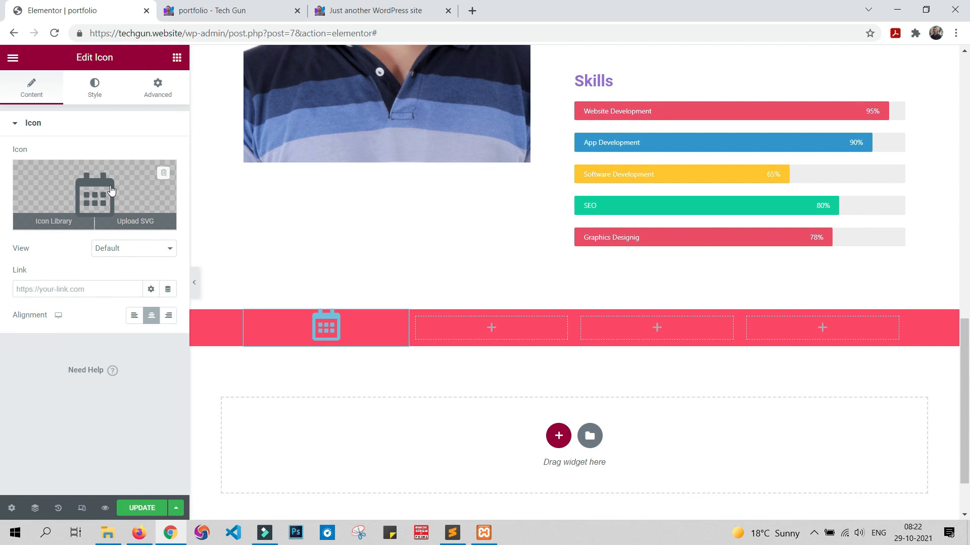
{"action": "left_click", "coordinate": [94, 91]}
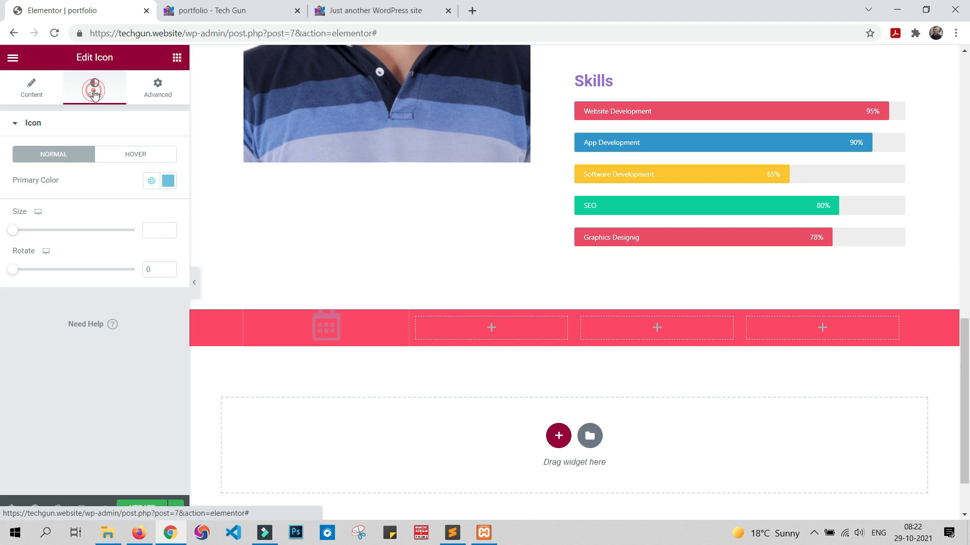
{"action": "left_click", "coordinate": [168, 181]}
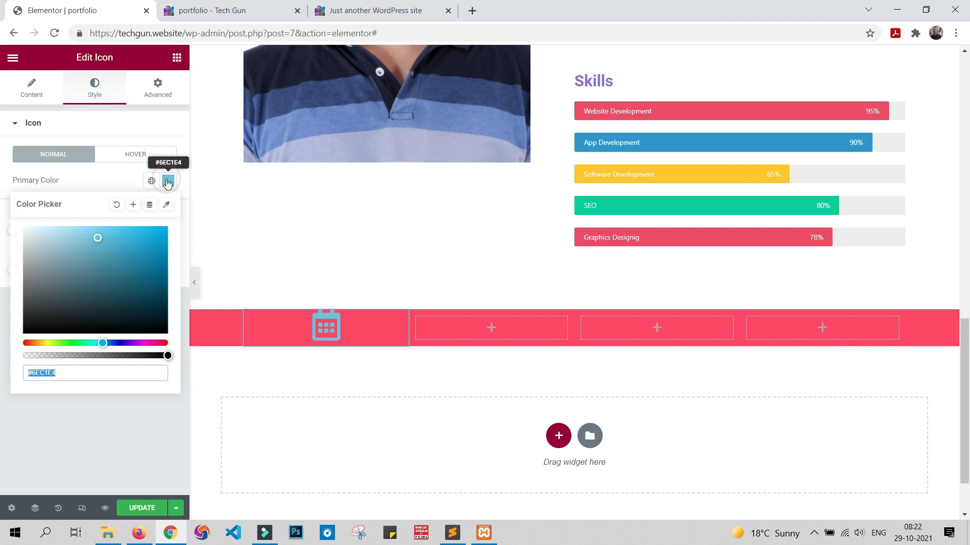
{"action": "left_click", "coordinate": [24, 228]}
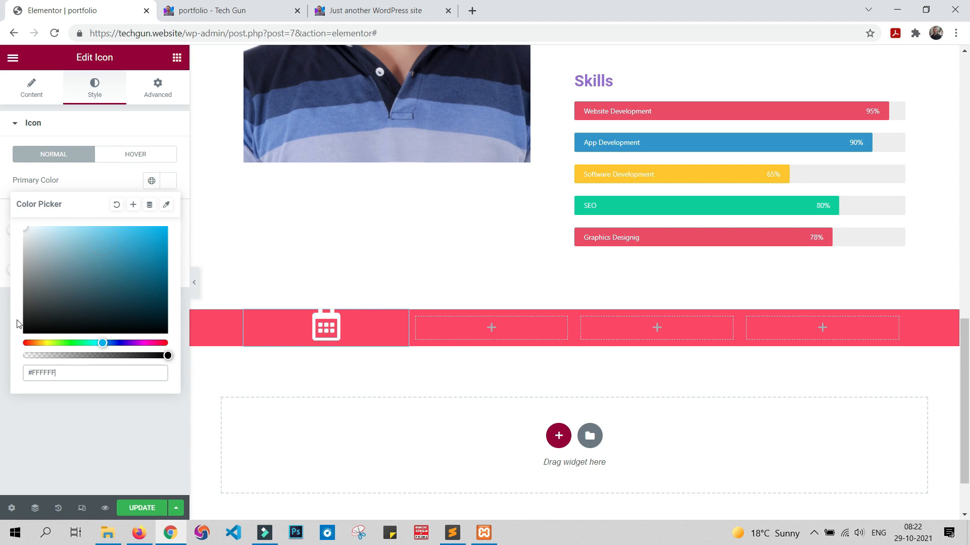
{"action": "left_click", "coordinate": [91, 421]}
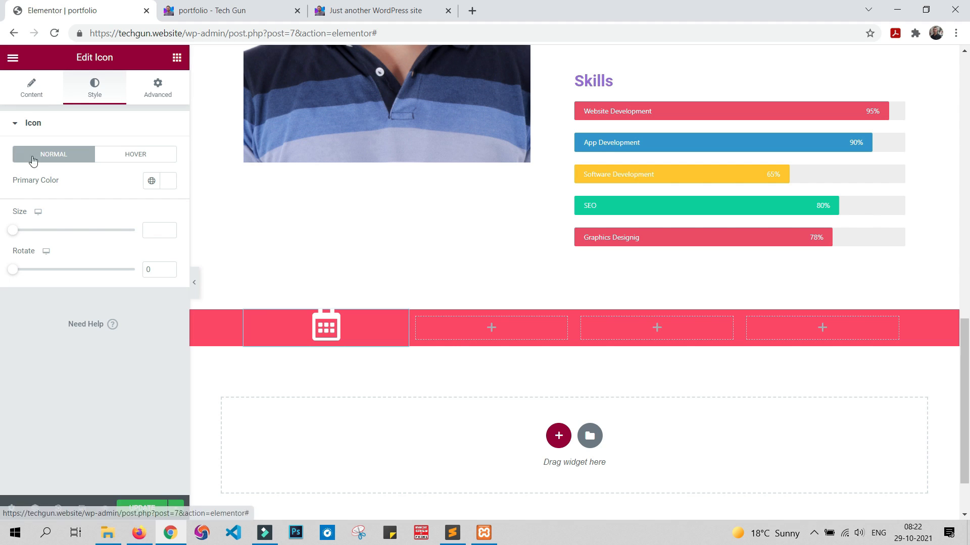
Step: Try the Stacked view on the calendar icon, and settle on the Framed view with the Circle shape
{"action": "left_click", "coordinate": [35, 87]}
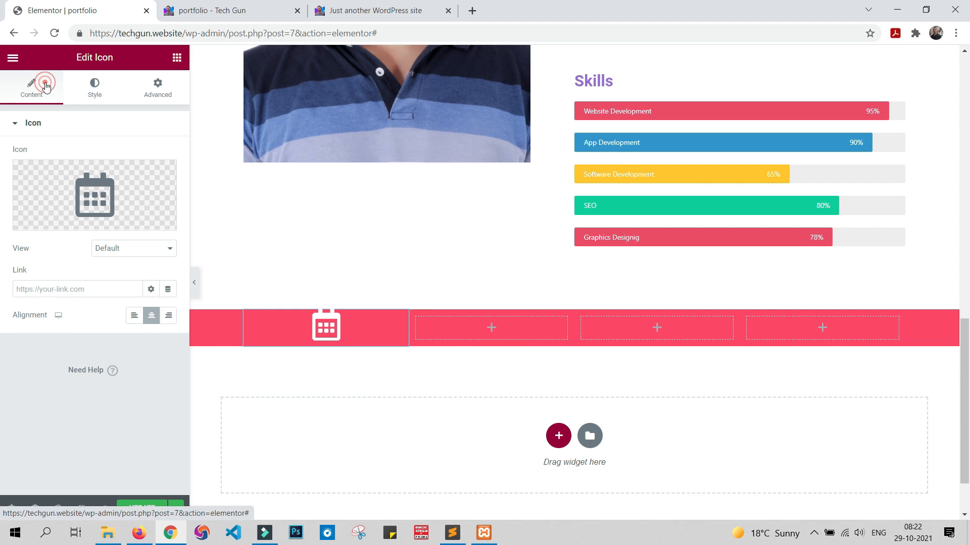
{"action": "left_click", "coordinate": [132, 248]}
{"action": "left_click", "coordinate": [135, 271]}
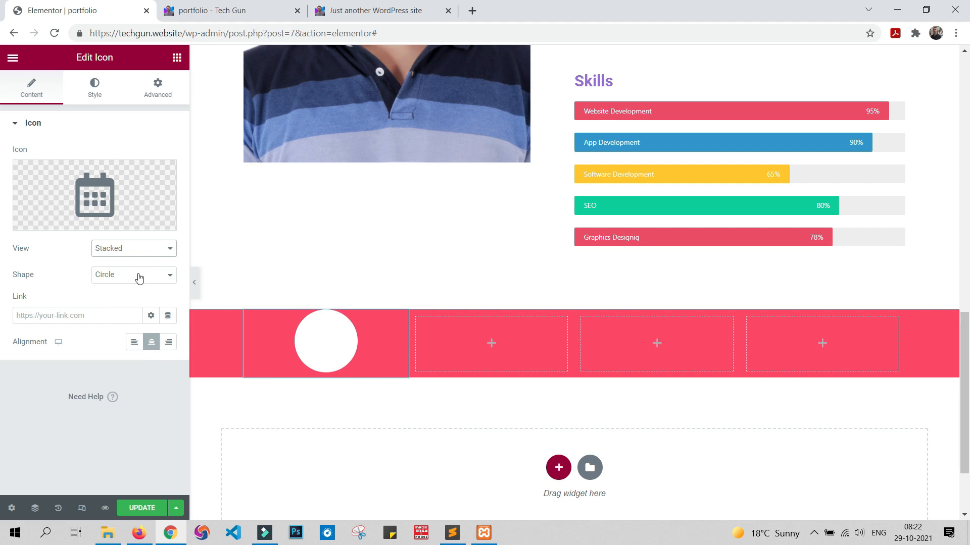
{"action": "left_click", "coordinate": [136, 248]}
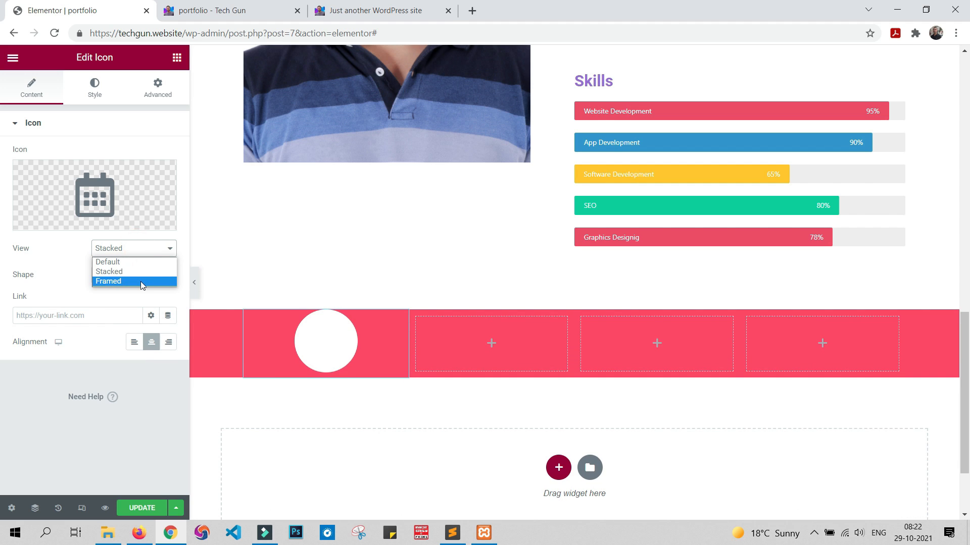
{"action": "left_click", "coordinate": [141, 281]}
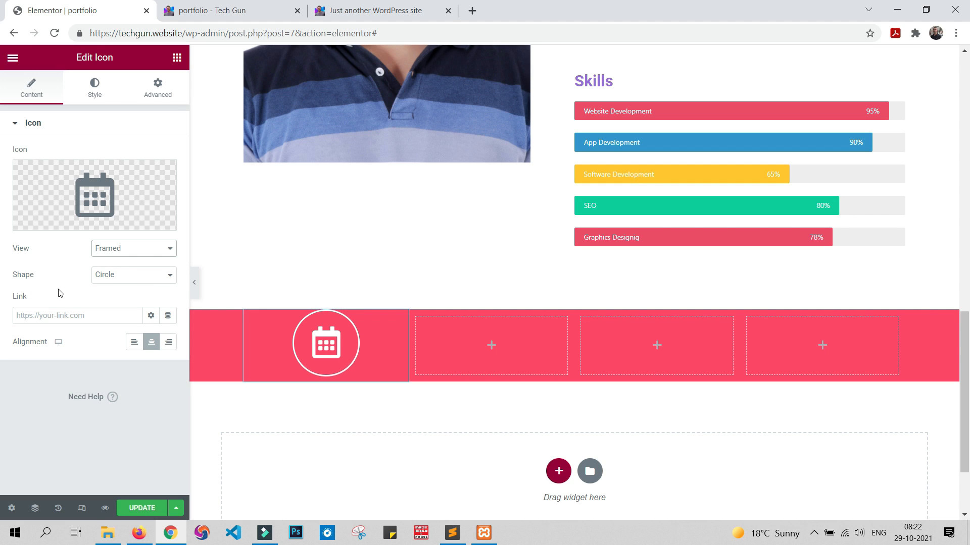
Step: Set the calendar icon's border width to 9 on all sides
{"action": "left_click", "coordinate": [98, 98]}
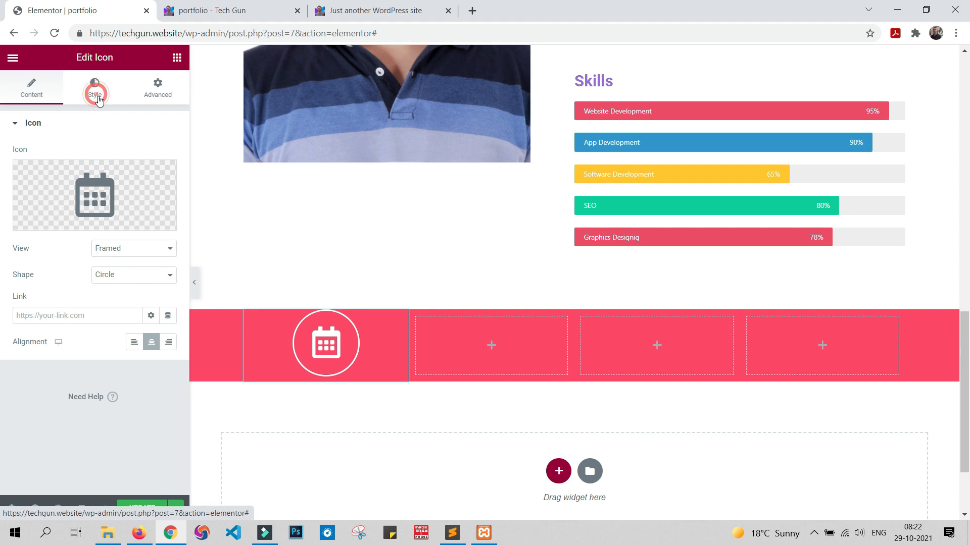
{"action": "left_click", "coordinate": [99, 101]}
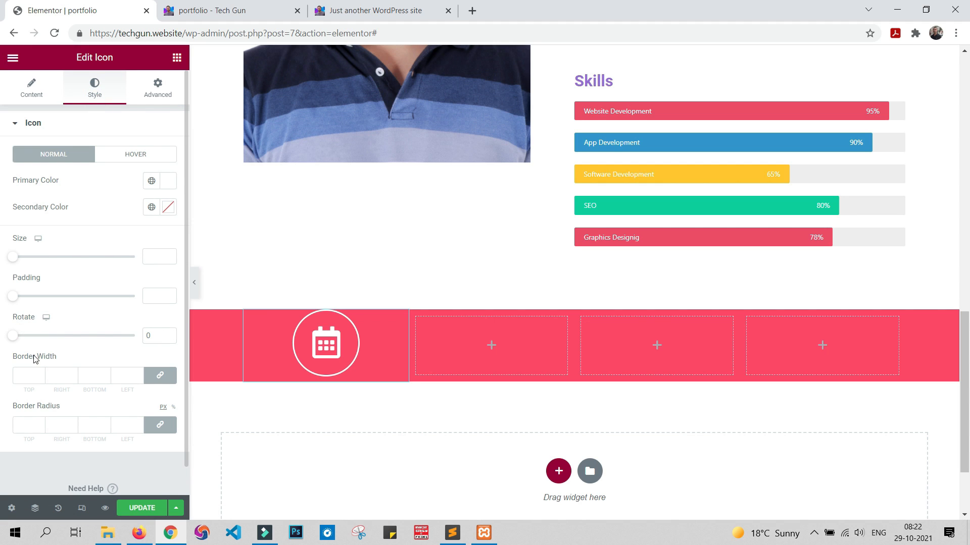
{"action": "left_click", "coordinate": [26, 376]}
{"action": "type", "text": "5"}
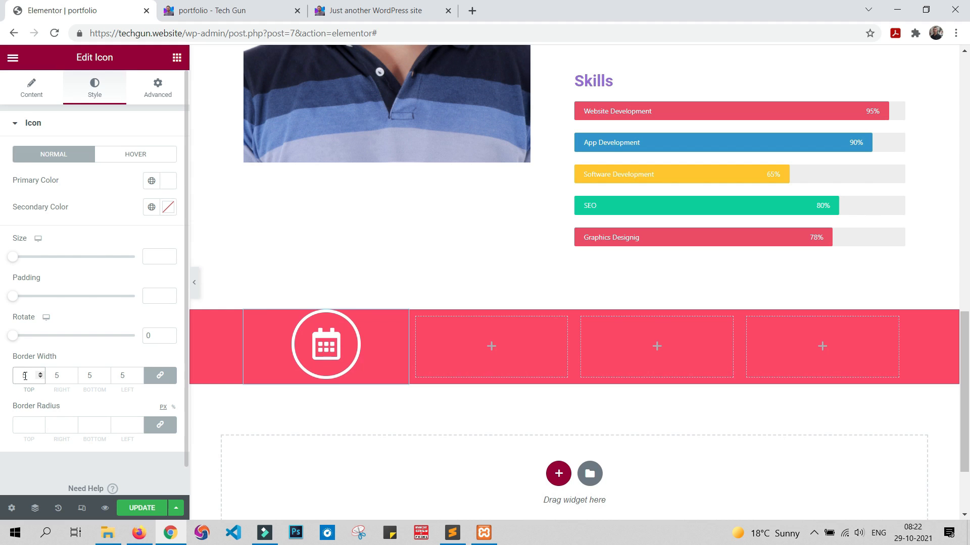
{"action": "key", "text": "Up"}
{"action": "key", "text": "Up"}
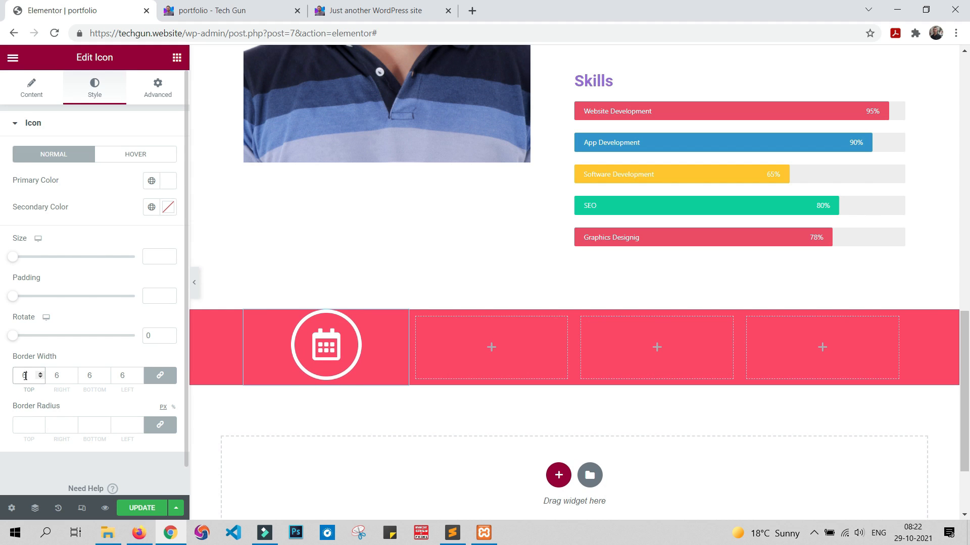
{"action": "key", "text": "Up"}
{"action": "key", "text": "Up"}
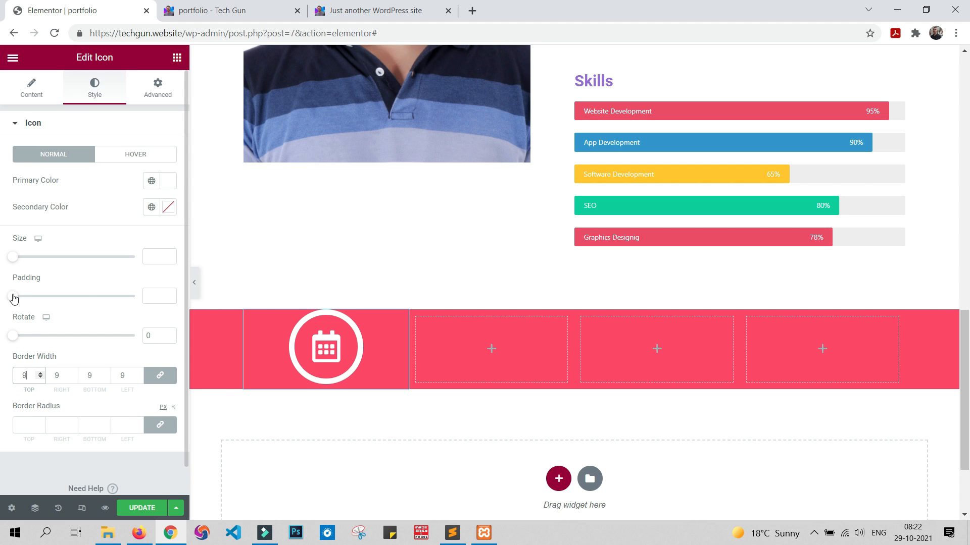
Step: Set the calendar icon's padding to 33 and size to 79, and update the page to check the band in the preview
{"action": "left_click_drag", "start_coordinate": [14, 299], "coordinate": [54, 295]}
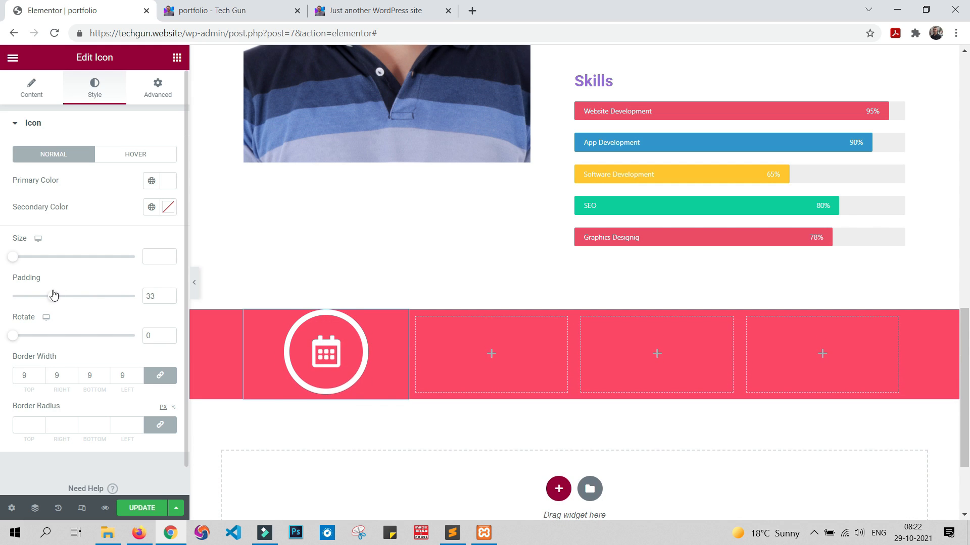
{"action": "left_click_drag", "start_coordinate": [15, 257], "coordinate": [44, 264]}
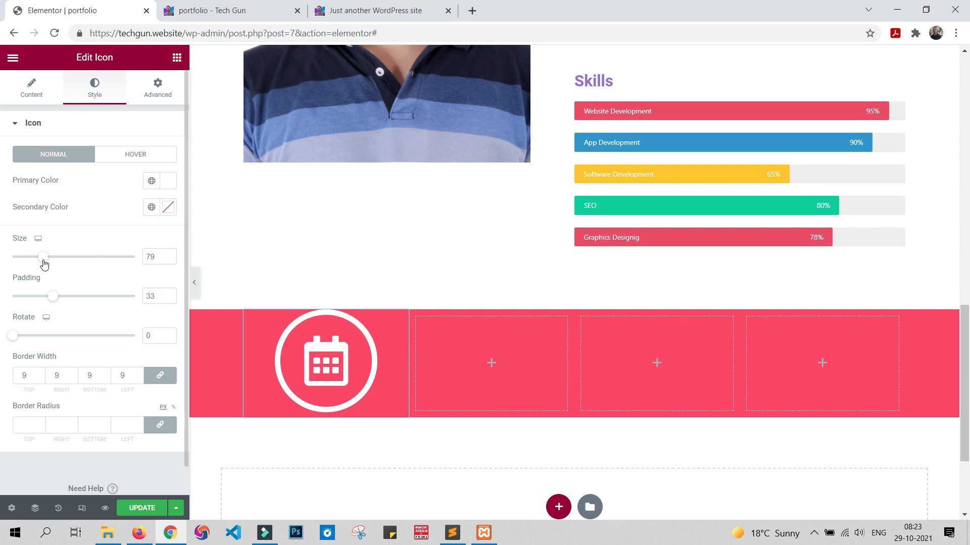
{"action": "left_click", "coordinate": [137, 509]}
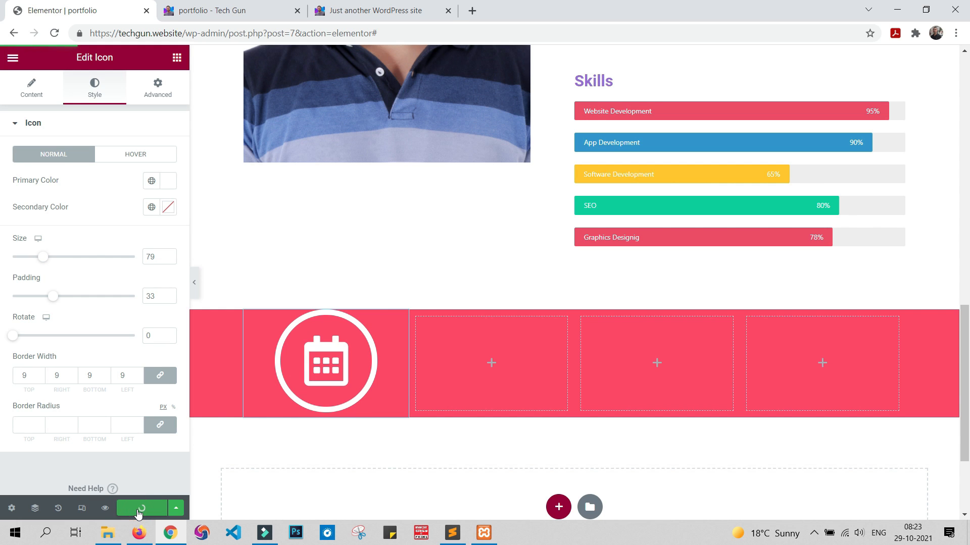
{"action": "left_click", "coordinate": [207, 6]}
{"action": "scroll", "coordinate": [607, 307], "scroll_direction": "down", "scroll_amount": 15}
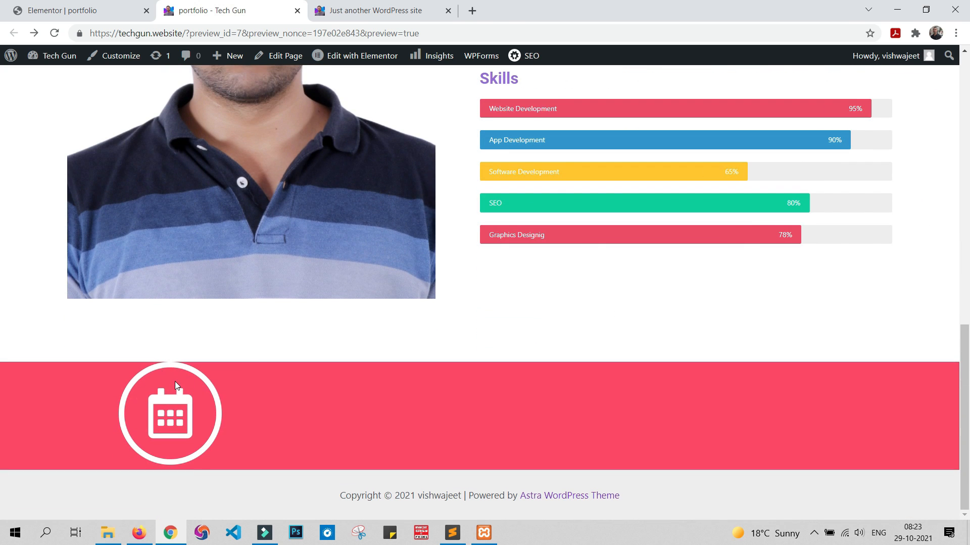
Step: Back in the Elementor editor, search the widgets for "coun" and add a Counter below the calendar icon in the first column
{"action": "left_click", "coordinate": [43, 10]}
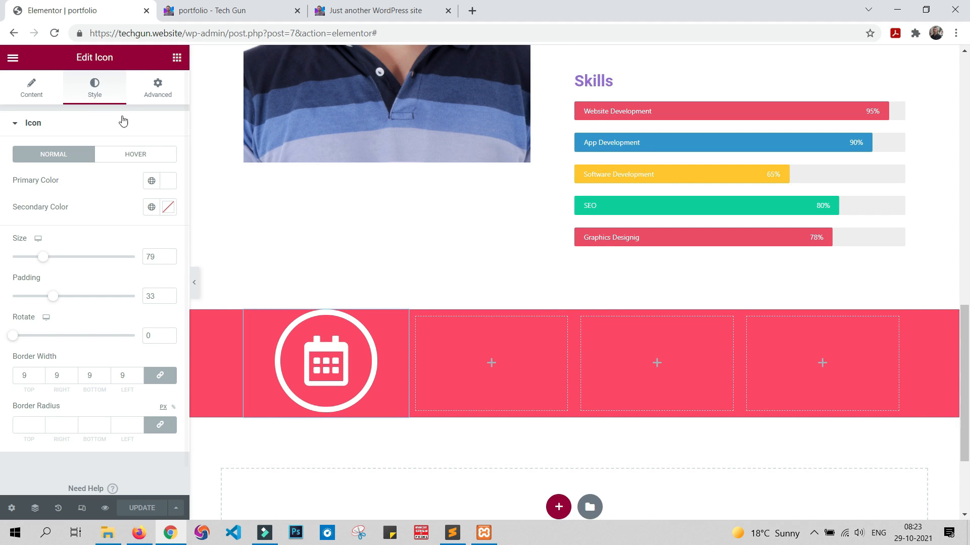
{"action": "left_click", "coordinate": [177, 58]}
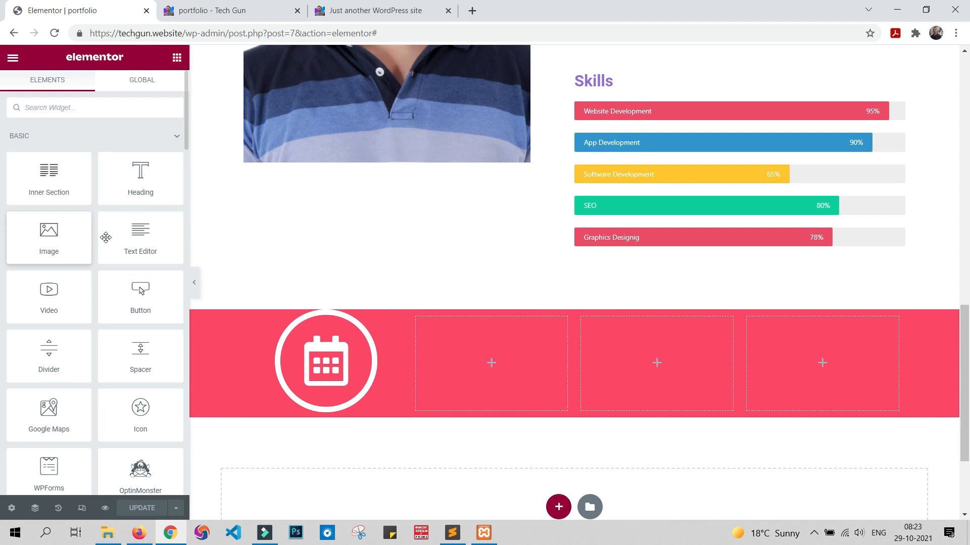
{"action": "left_click", "coordinate": [111, 109]}
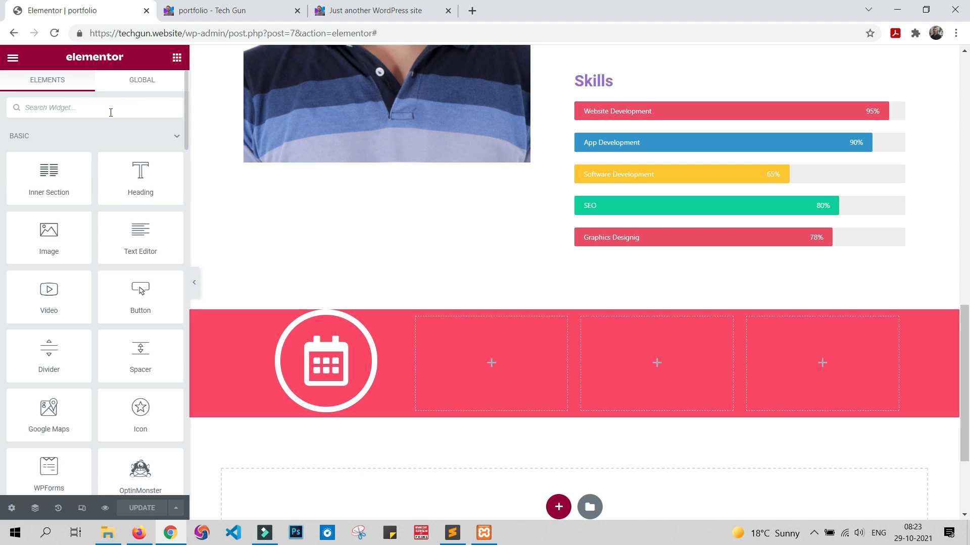
{"action": "type", "text": "coun"}
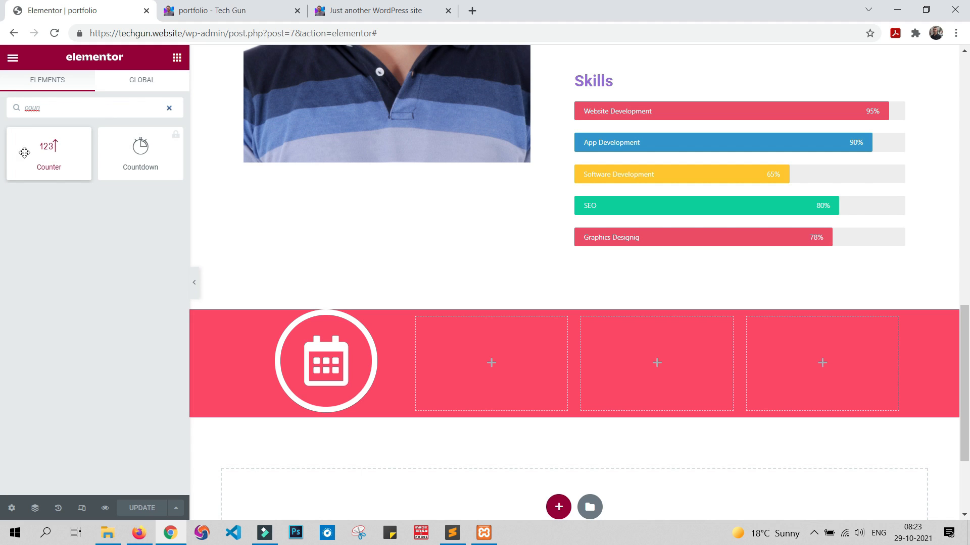
{"action": "left_click_drag", "start_coordinate": [49, 148], "coordinate": [319, 409]}
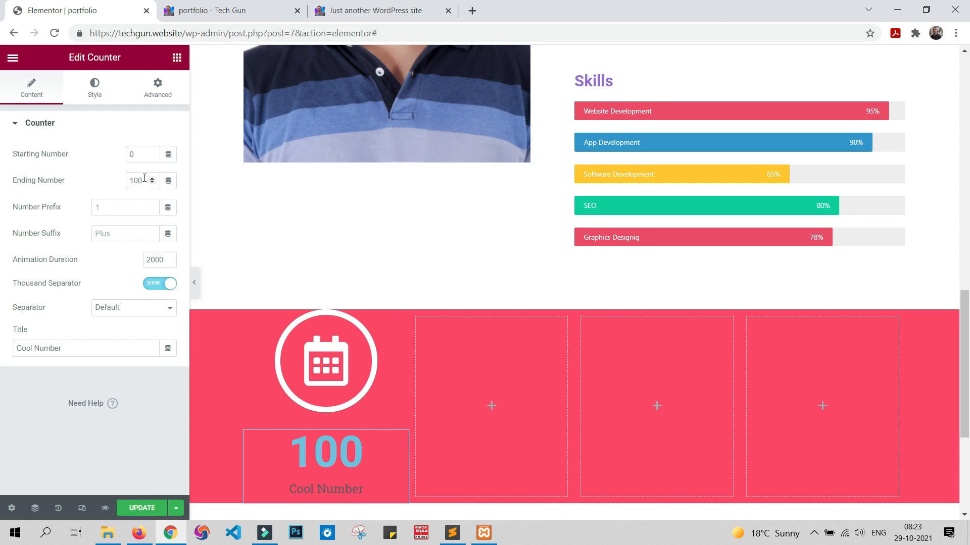
Step: Set the counter's ending number to 11 and its title to "YEARS OF EXPERIENCE"
{"action": "left_click_drag", "start_coordinate": [145, 177], "coordinate": [92, 178]}
{"action": "type", "text": "11"}
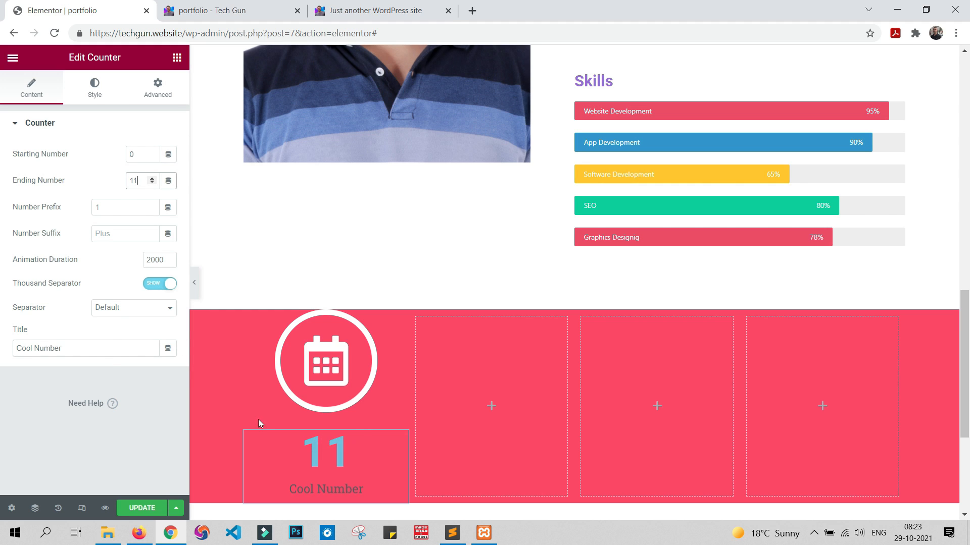
{"action": "scroll", "coordinate": [384, 367], "scroll_direction": "down", "scroll_amount": 1}
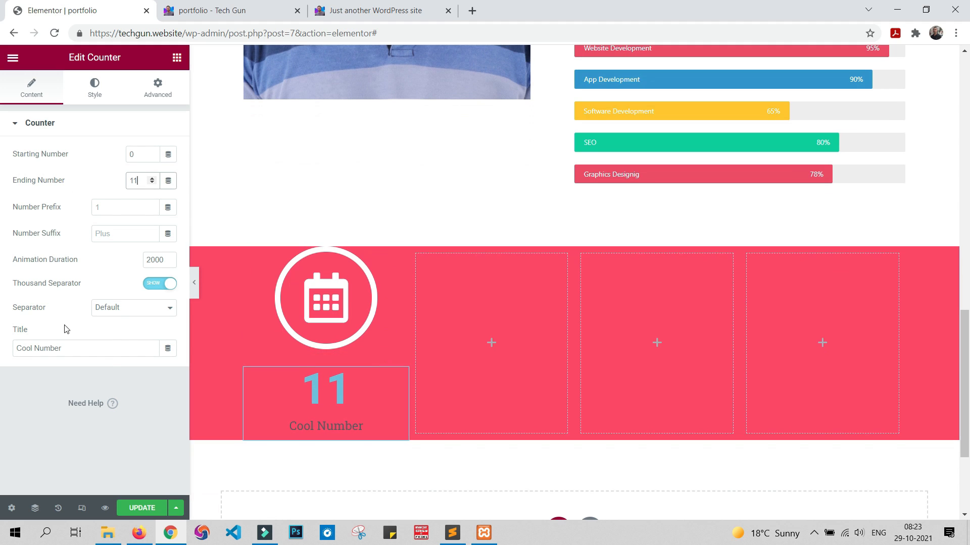
{"action": "triple_click", "coordinate": [70, 349]}
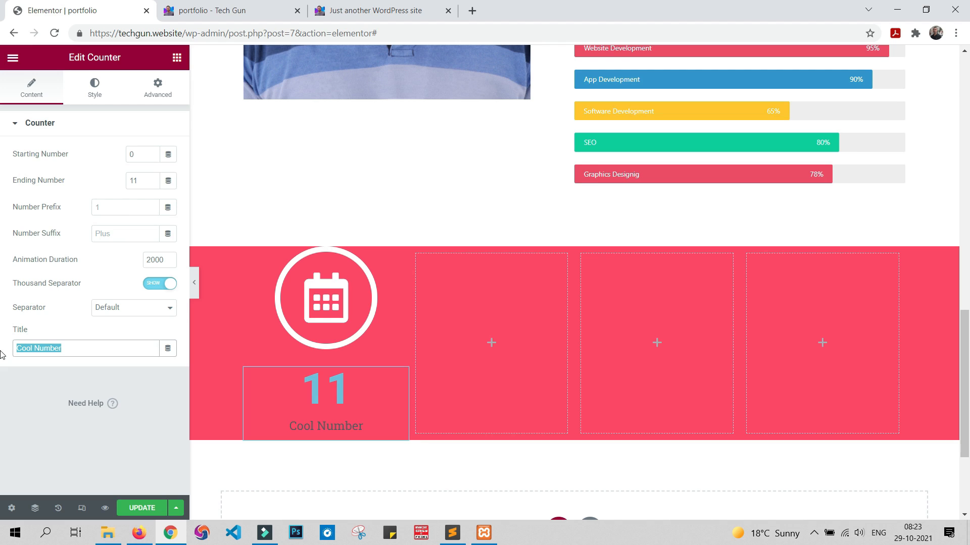
{"action": "type", "text": "YE"}
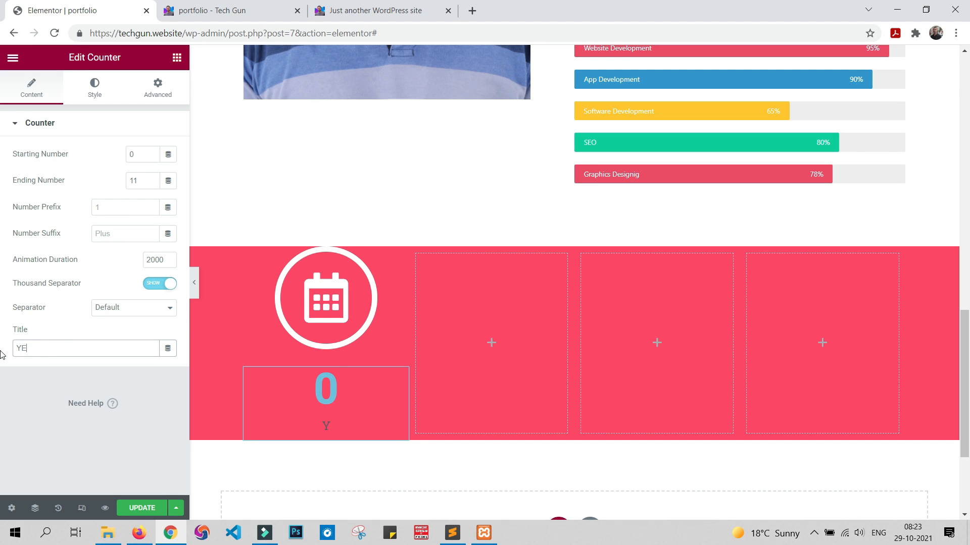
{"action": "type", "text": "ARS "}
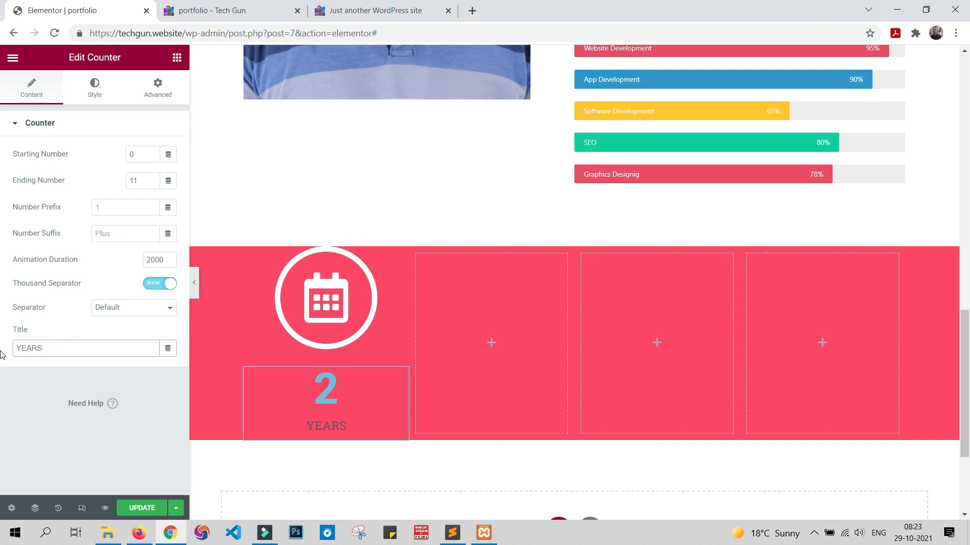
{"action": "type", "text": "OF e"}
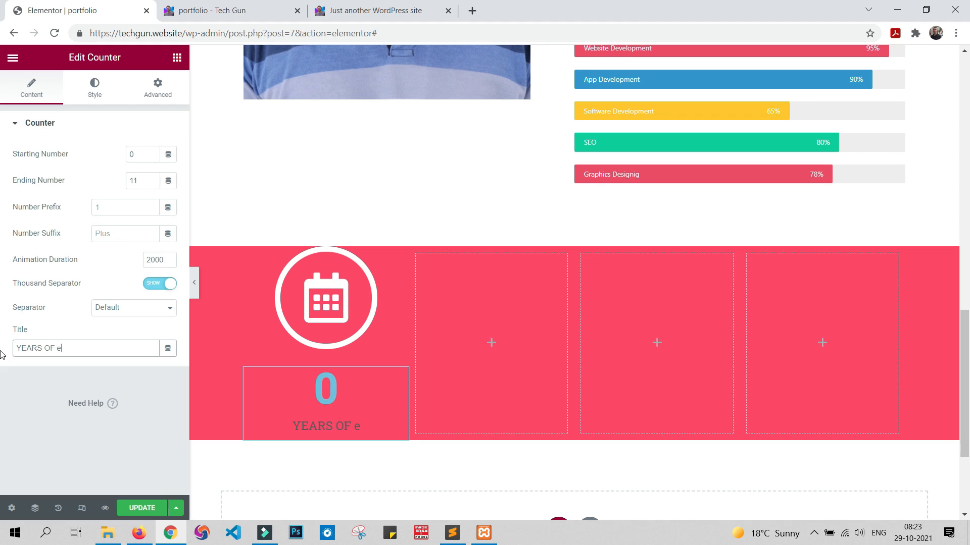
{"action": "type", "text": "XPERIENCE"}
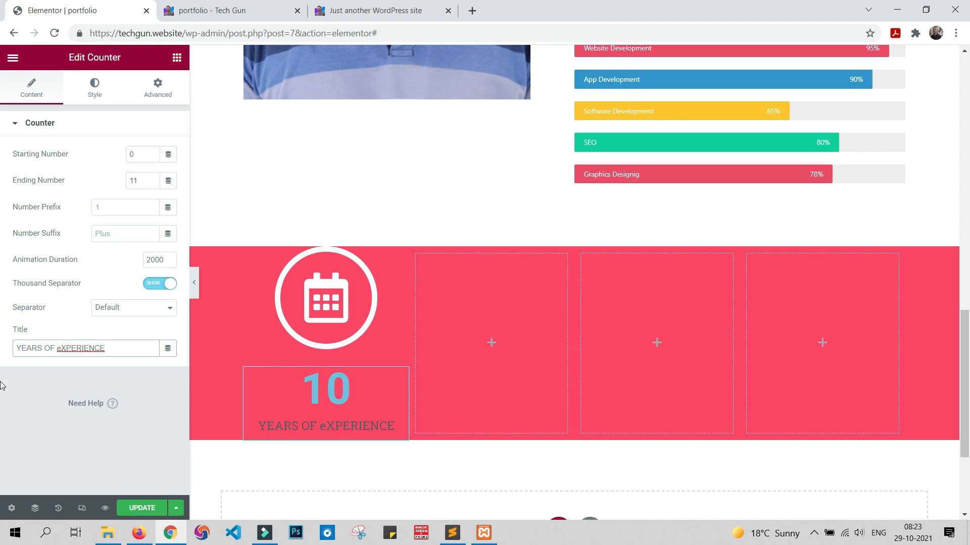
{"action": "left_click", "coordinate": [60, 348]}
{"action": "key", "text": "BackSpace"}
{"action": "type", "text": "E"}
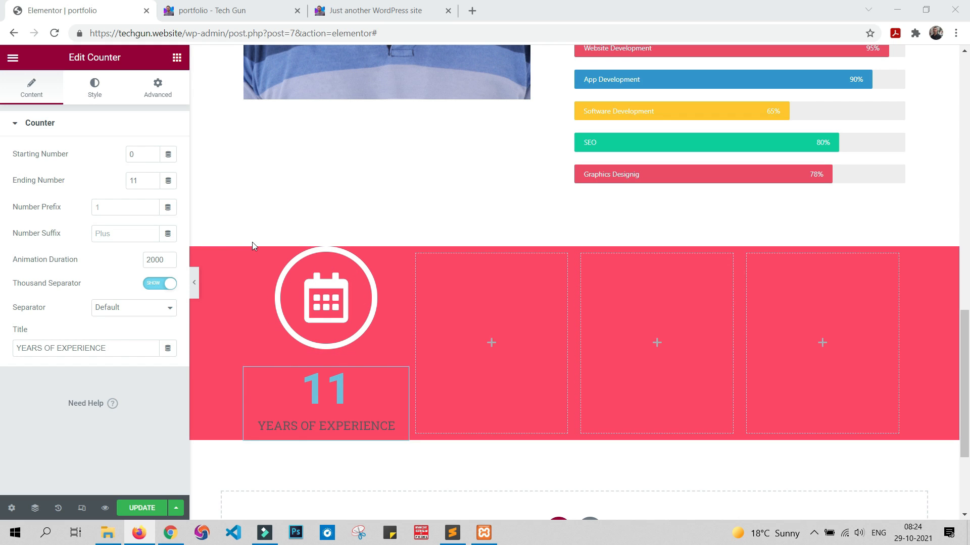
Step: Unlink the first column's padding values and set them to 100 top, 50 right, 100 bottom and 50 left
{"action": "left_click", "coordinate": [251, 255]}
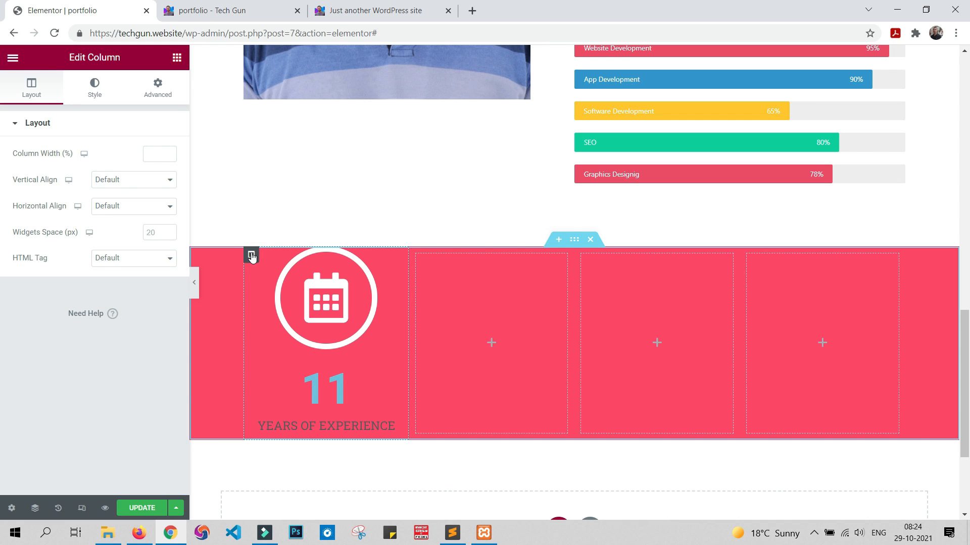
{"action": "left_click", "coordinate": [155, 92]}
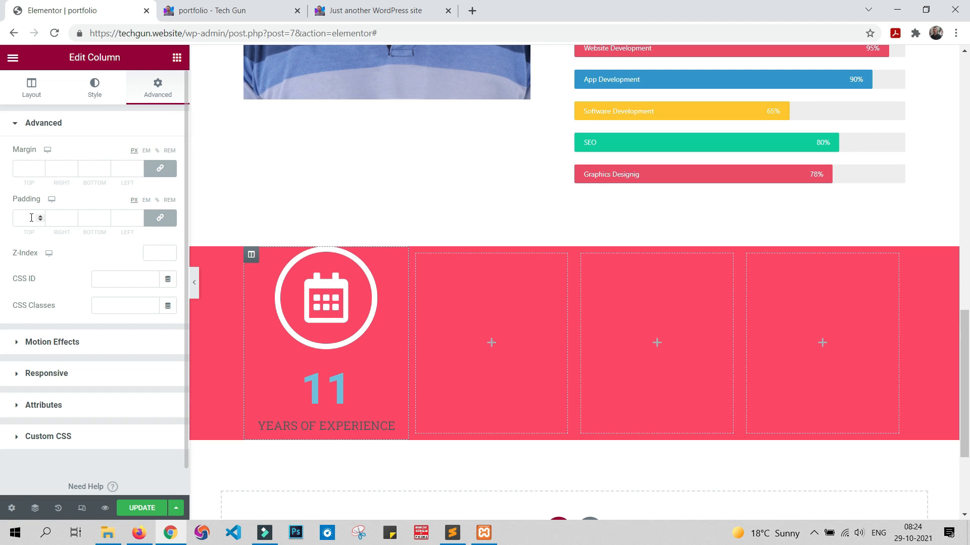
{"action": "left_click", "coordinate": [160, 221]}
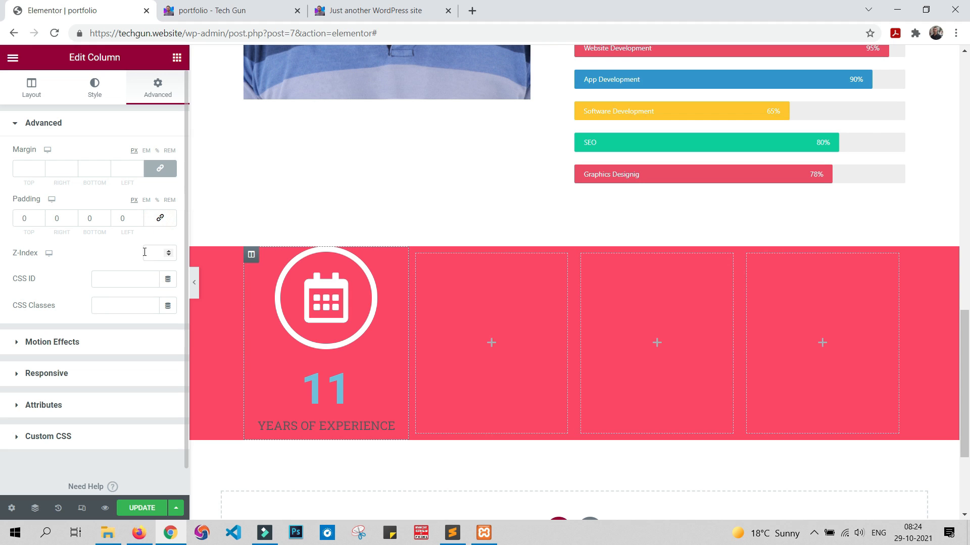
{"action": "left_click", "coordinate": [25, 219]}
{"action": "type", "text": "100"}
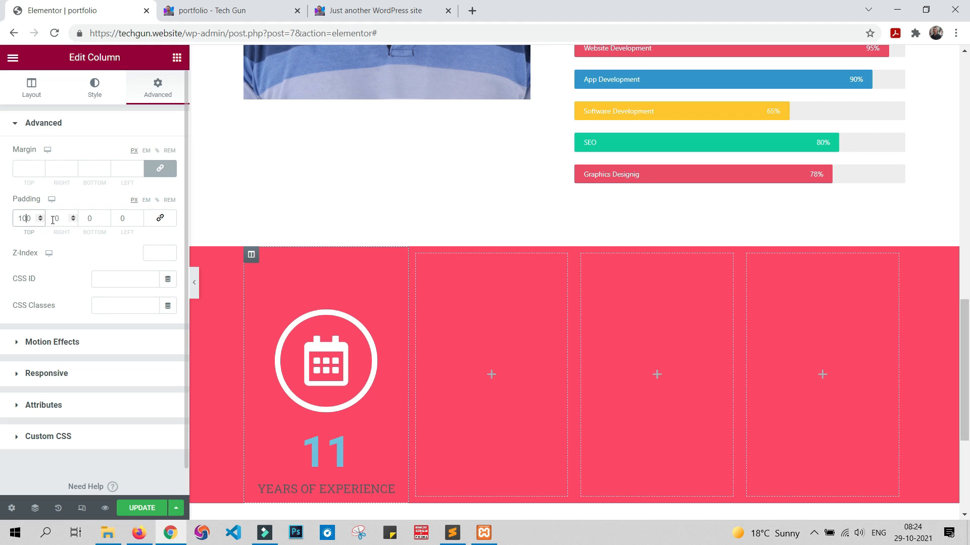
{"action": "left_click", "coordinate": [56, 219]}
{"action": "type", "text": "50"}
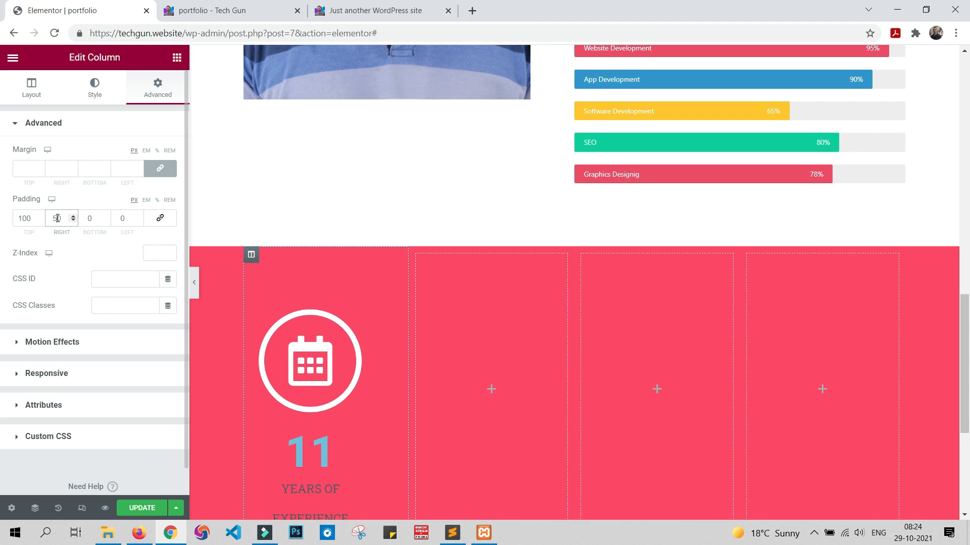
{"action": "left_click", "coordinate": [120, 218]}
{"action": "type", "text": "5"}
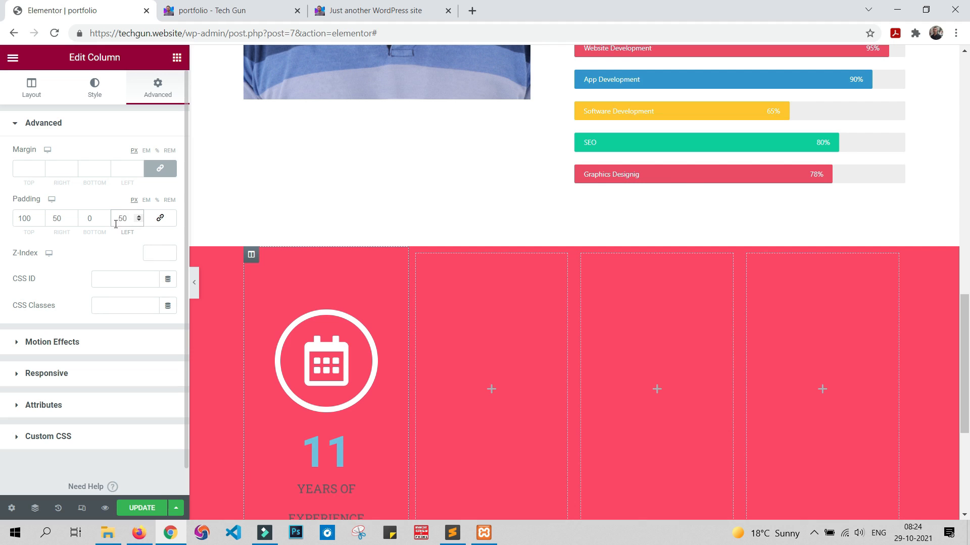
{"action": "left_click", "coordinate": [88, 220]}
{"action": "type", "text": "100"}
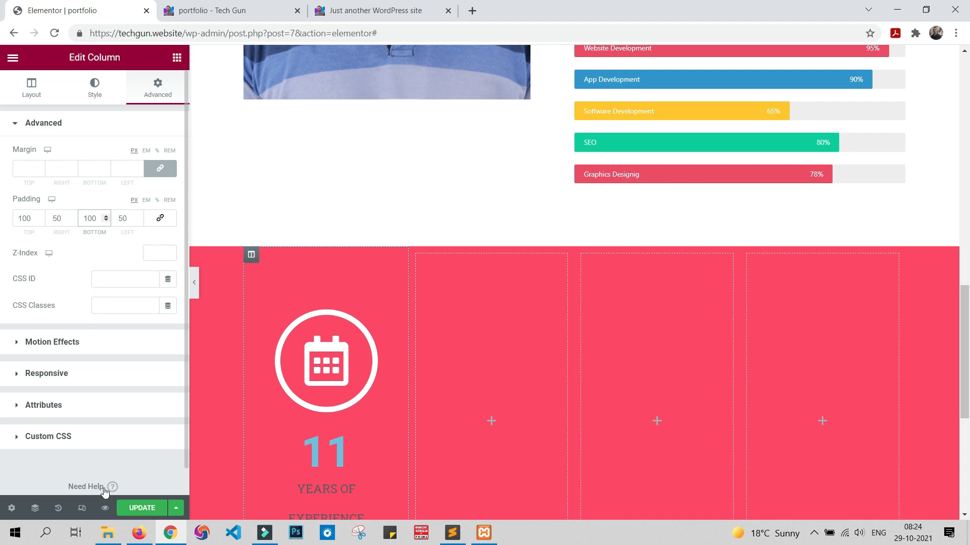
Step: Update the page and check the calendar icon and counter band in the portfolio preview
{"action": "left_click", "coordinate": [142, 507]}
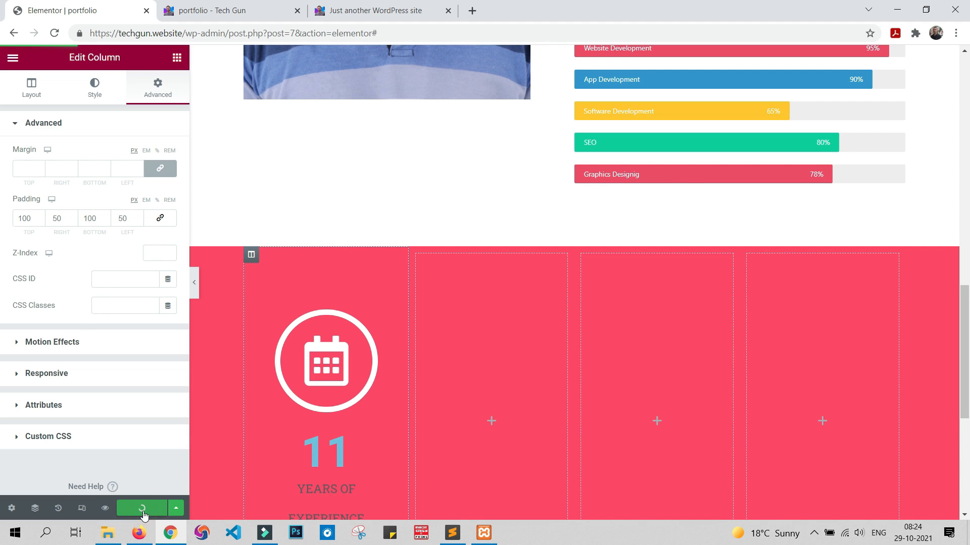
{"action": "left_click", "coordinate": [223, 4]}
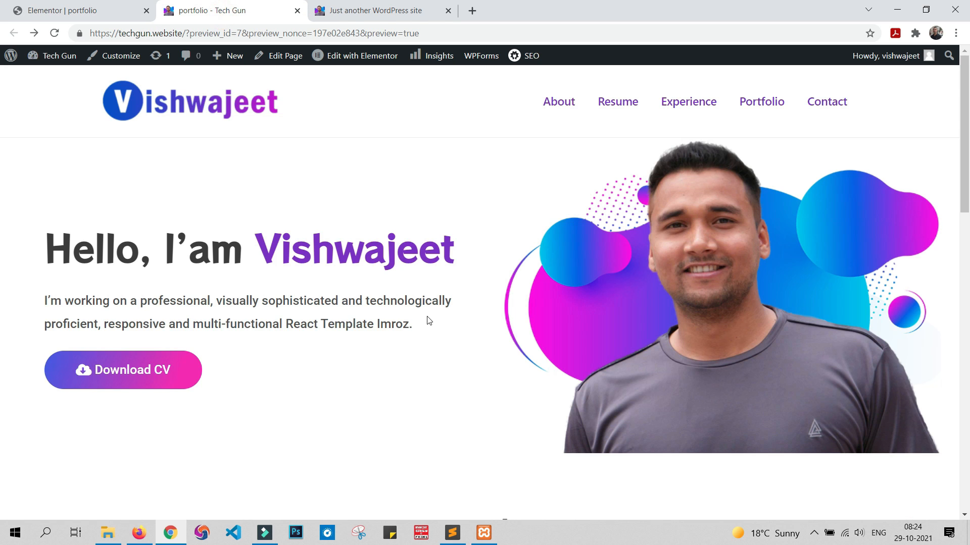
{"action": "scroll", "coordinate": [426, 321], "scroll_direction": "down", "scroll_amount": 15}
{"action": "scroll", "coordinate": [428, 320], "scroll_direction": "down", "scroll_amount": 1}
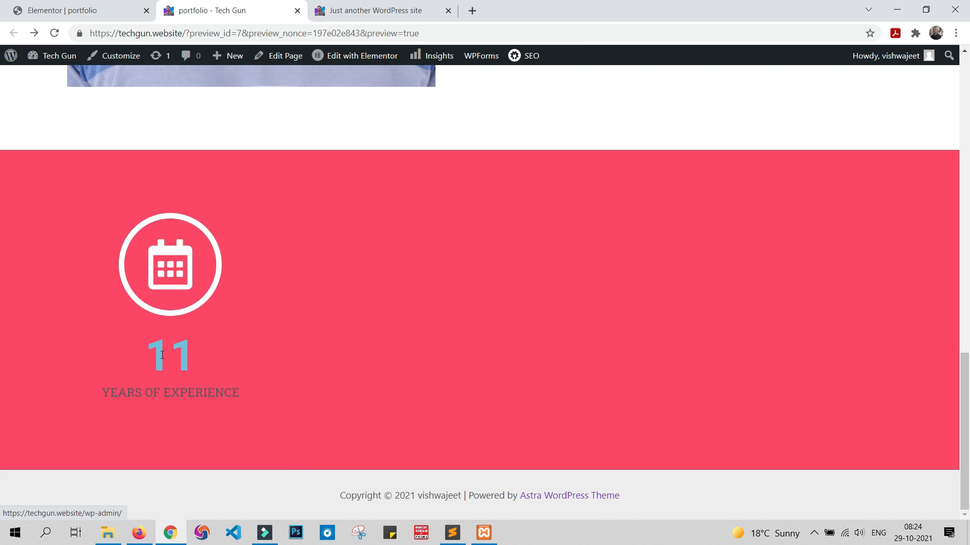
Step: Back in the Elementor editor, change the counter number's text color to white and view its typography settings
{"action": "left_click", "coordinate": [119, 10]}
{"action": "scroll", "coordinate": [375, 252], "scroll_direction": "down", "scroll_amount": 3}
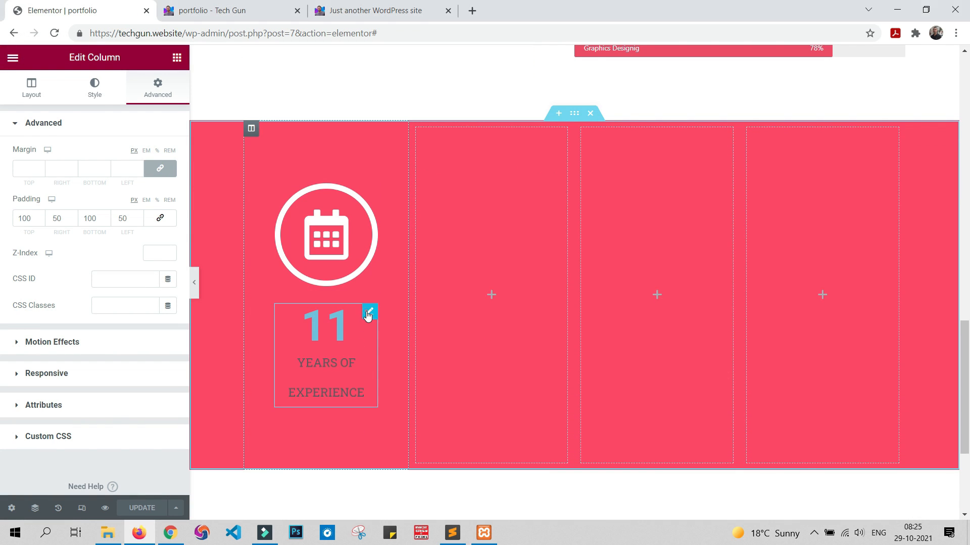
{"action": "left_click", "coordinate": [368, 313]}
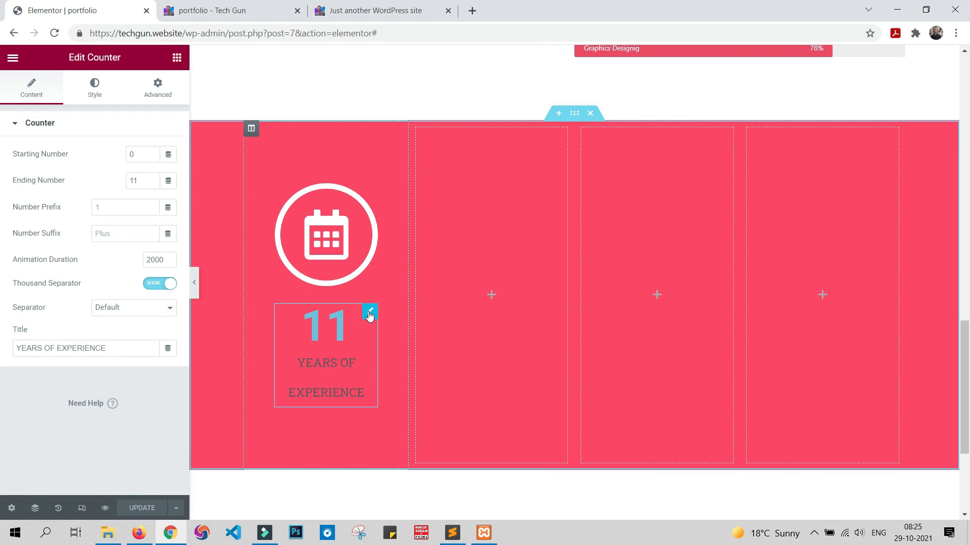
{"action": "left_click", "coordinate": [92, 93]}
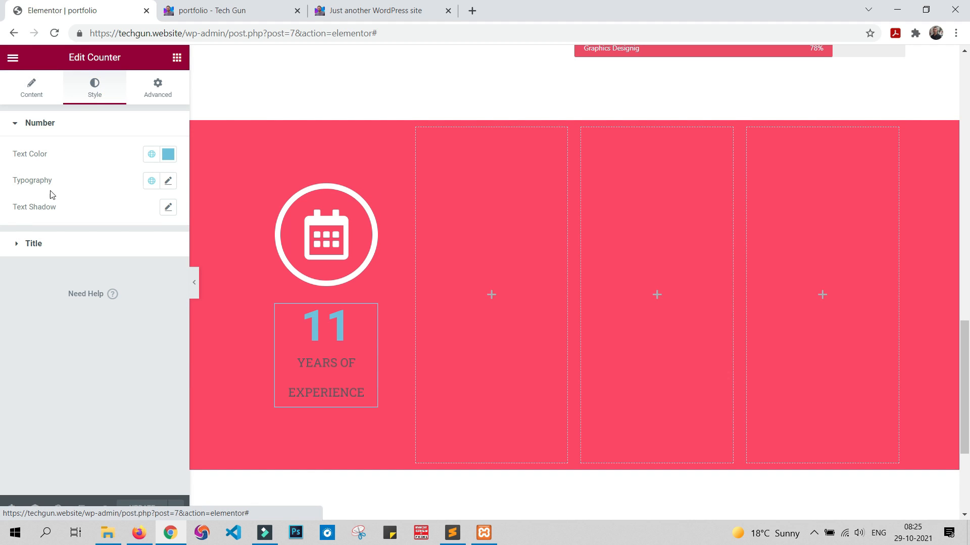
{"action": "left_click", "coordinate": [170, 162]}
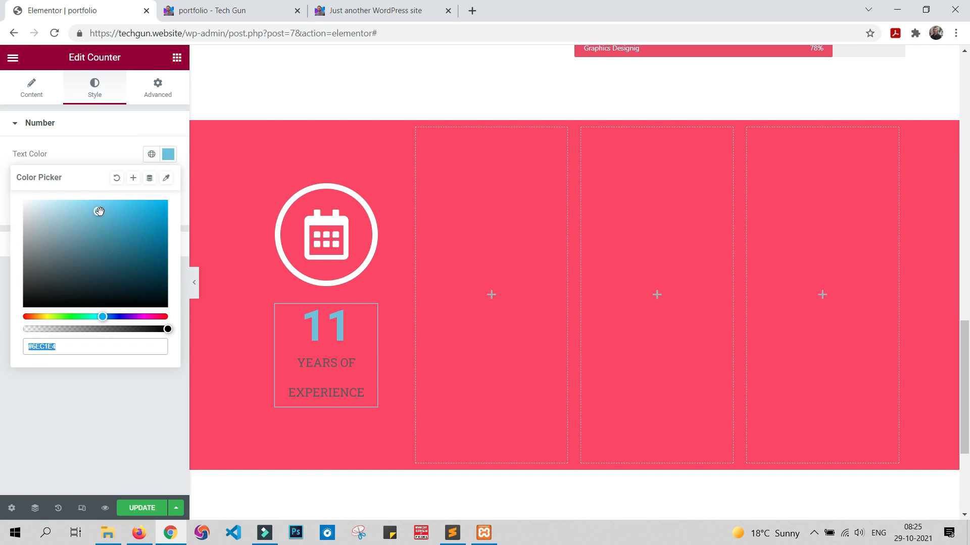
{"action": "left_click_drag", "start_coordinate": [98, 212], "coordinate": [3, 203]}
{"action": "left_click", "coordinate": [76, 423]}
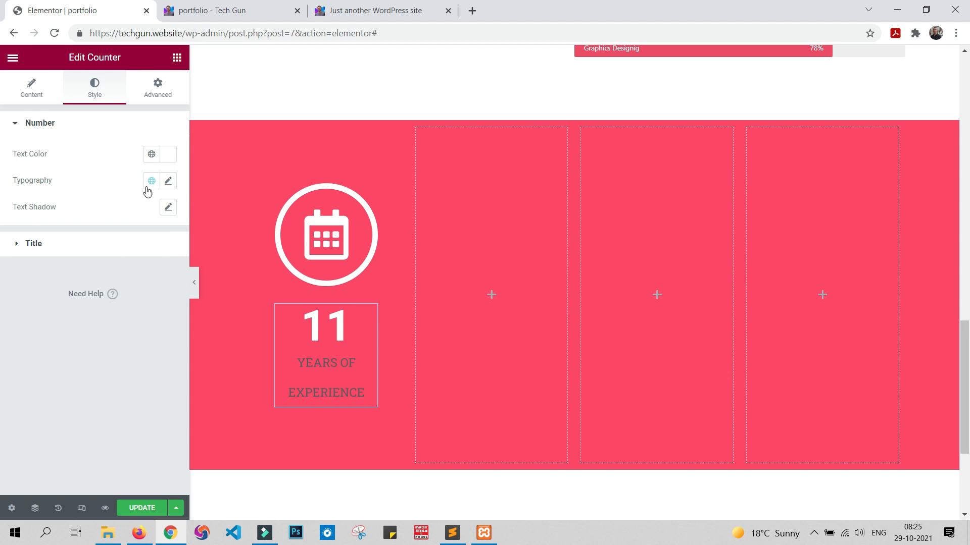
{"action": "left_click", "coordinate": [168, 181]}
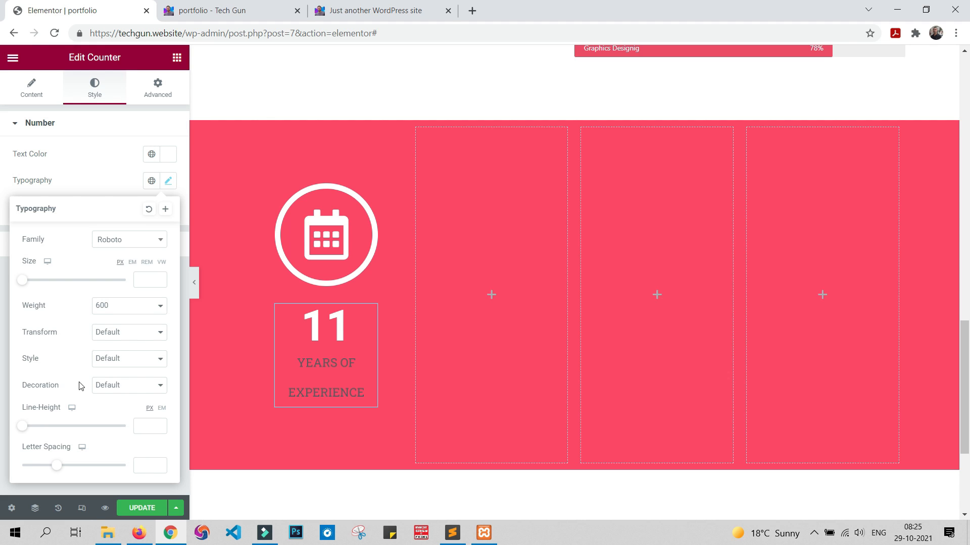
{"action": "left_click", "coordinate": [1, 215]}
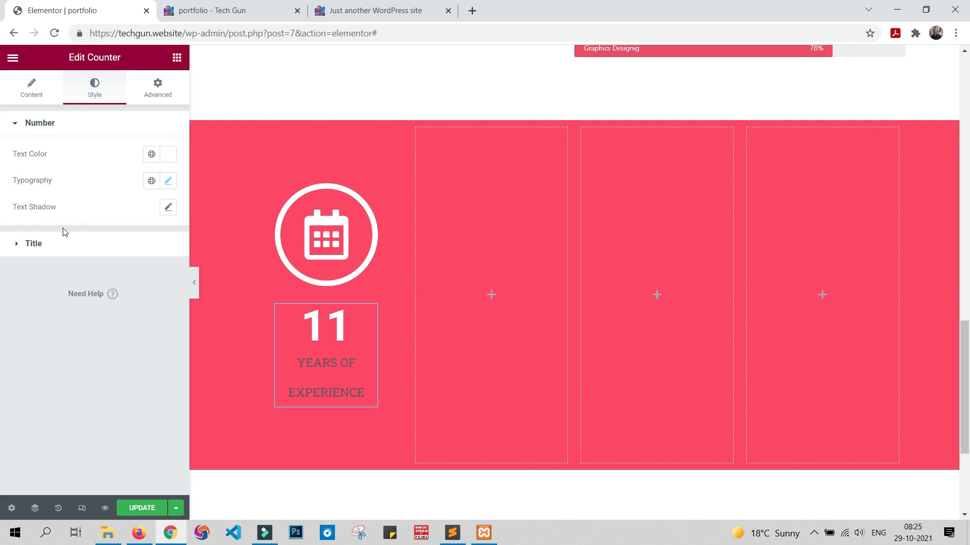
Step: Set the counter title's text color to white (#FFFFFF)
{"action": "left_click", "coordinate": [26, 245]}
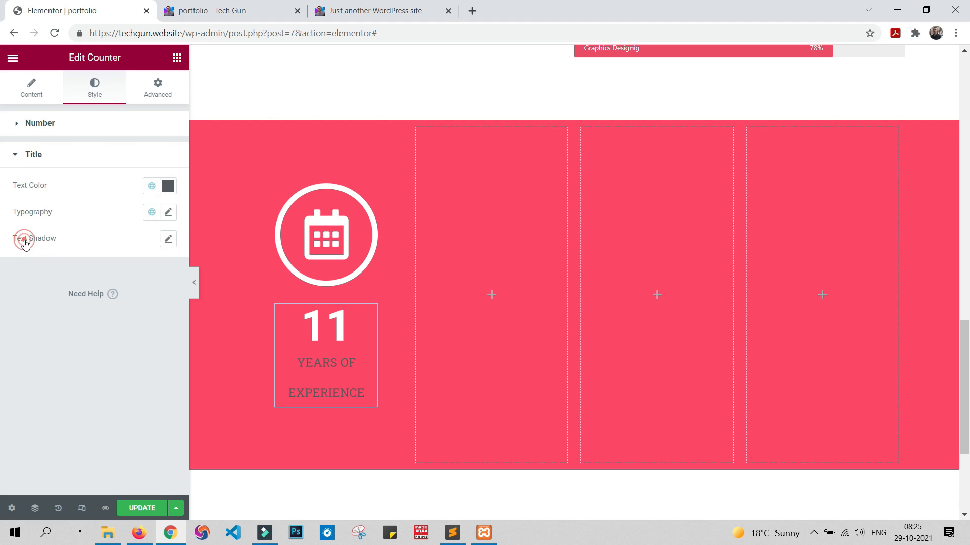
{"action": "left_click", "coordinate": [169, 191]}
{"action": "left_click_drag", "start_coordinate": [68, 274], "coordinate": [1, 190]}
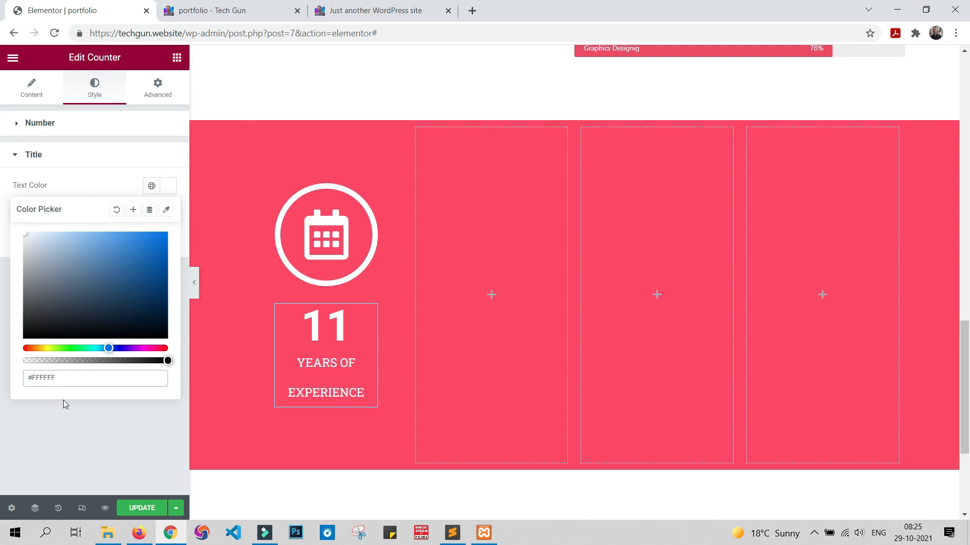
{"action": "left_click", "coordinate": [71, 426]}
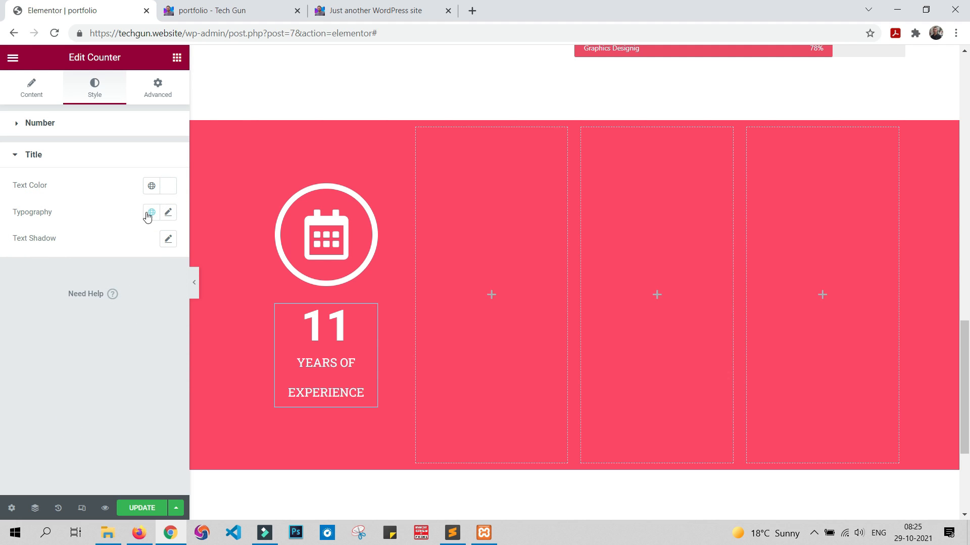
Step: Change the counter title's font family to Roboto
{"action": "left_click", "coordinate": [168, 213]}
{"action": "left_click", "coordinate": [133, 271]}
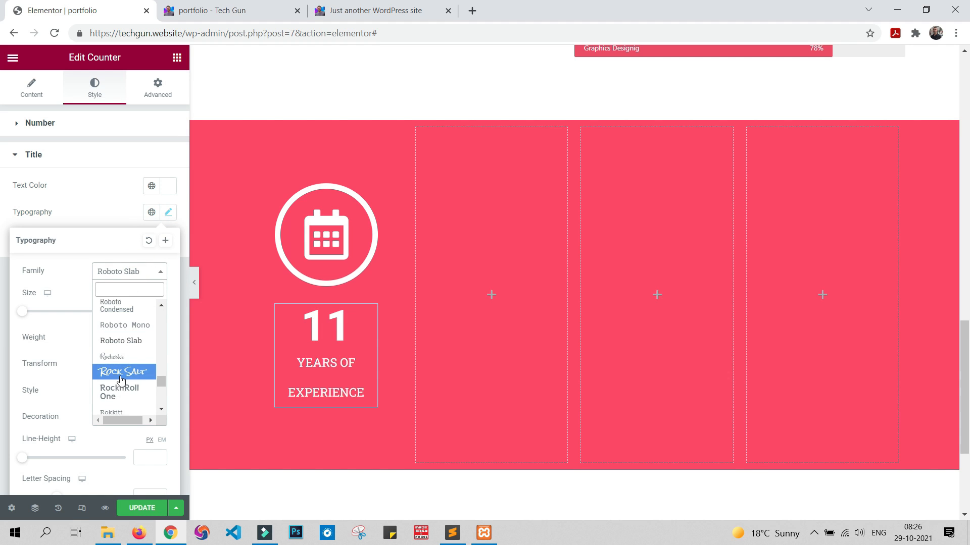
{"action": "scroll", "coordinate": [121, 380], "scroll_direction": "up", "scroll_amount": 2}
{"action": "left_click", "coordinate": [122, 347]}
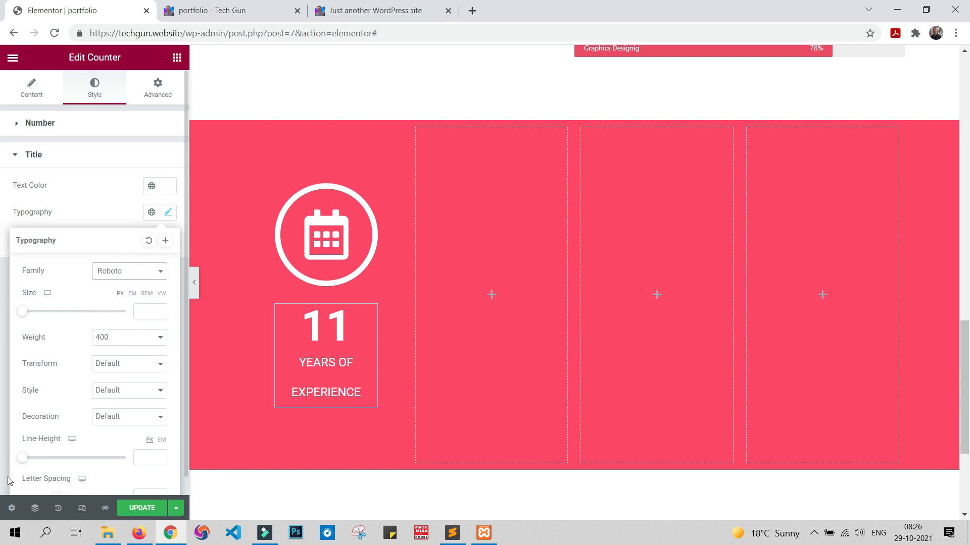
{"action": "left_click", "coordinate": [3, 258]}
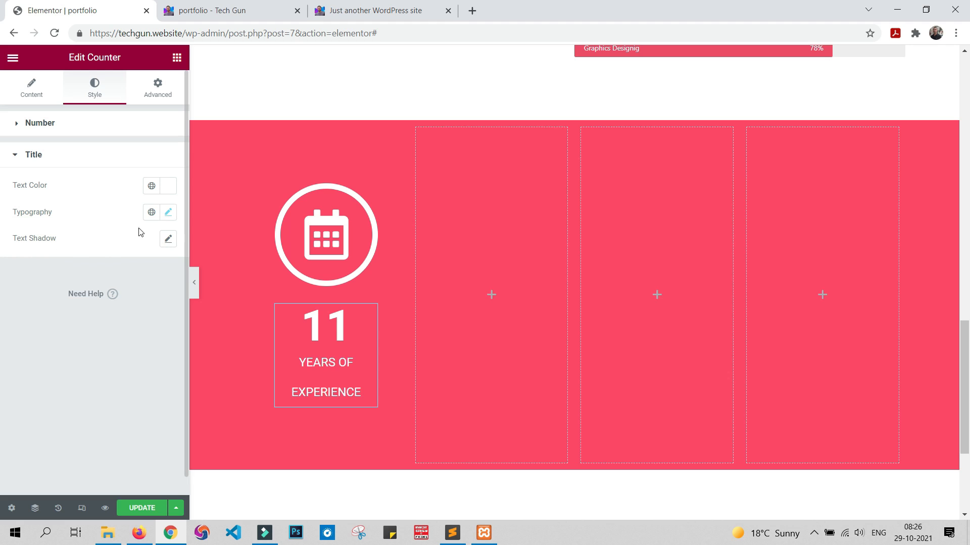
Step: Set the counter title's font weight to 500 and update the page
{"action": "left_click", "coordinate": [169, 215]}
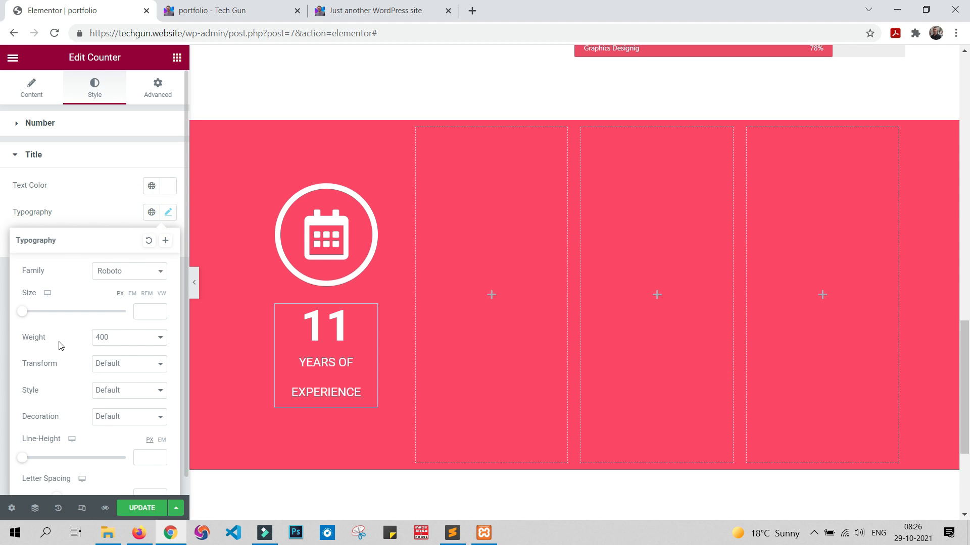
{"action": "left_click", "coordinate": [115, 335]}
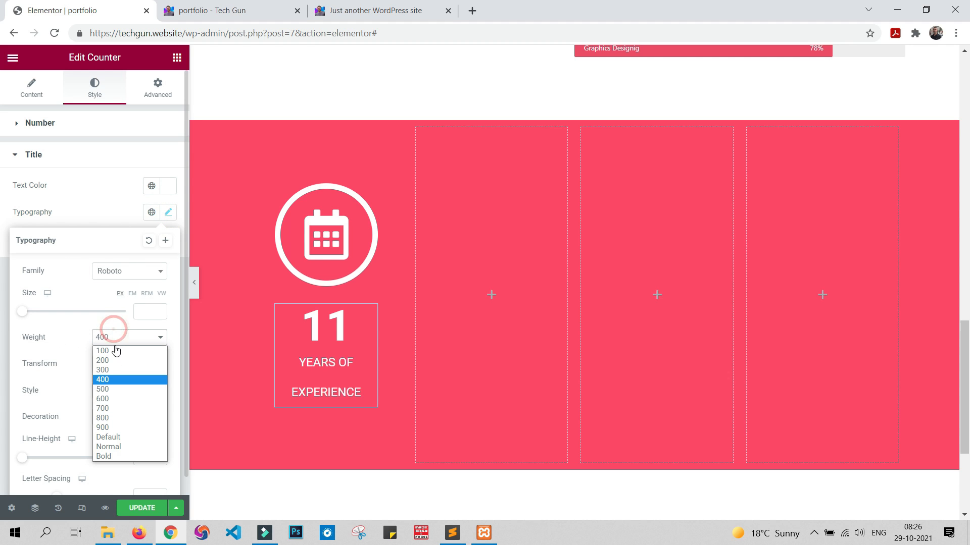
{"action": "left_click", "coordinate": [119, 393]}
{"action": "left_click", "coordinate": [2, 252]}
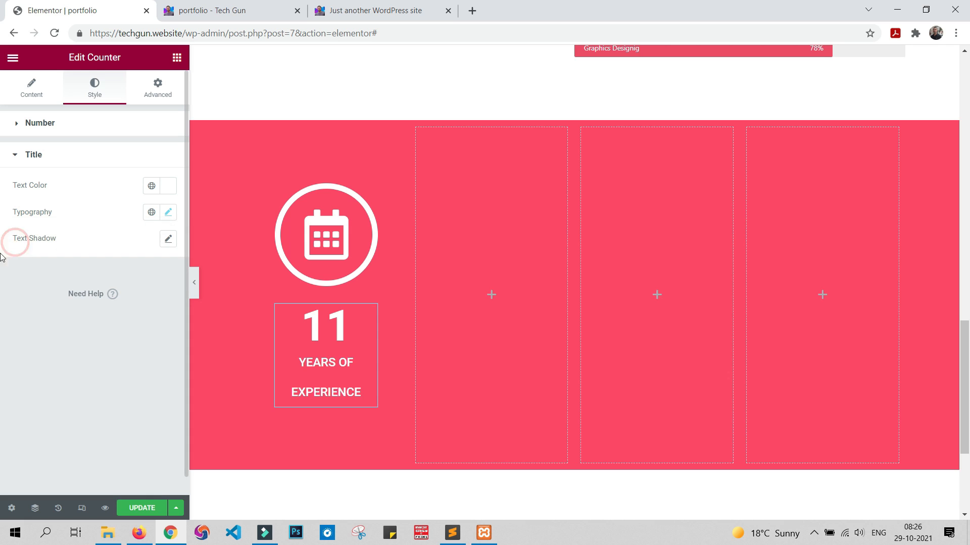
{"action": "left_click", "coordinate": [141, 509]}
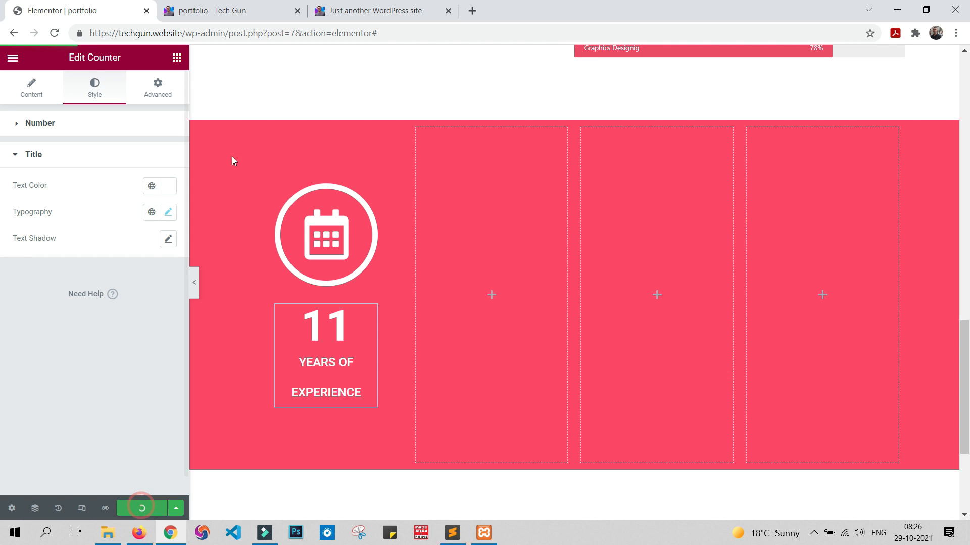
Step: Check the icon-and-counter band on the portfolio preview page and return to the Elementor editor
{"action": "left_click", "coordinate": [238, 8]}
{"action": "scroll", "coordinate": [353, 354], "scroll_direction": "down", "scroll_amount": 5}
{"action": "scroll", "coordinate": [356, 378], "scroll_direction": "down", "scroll_amount": 8}
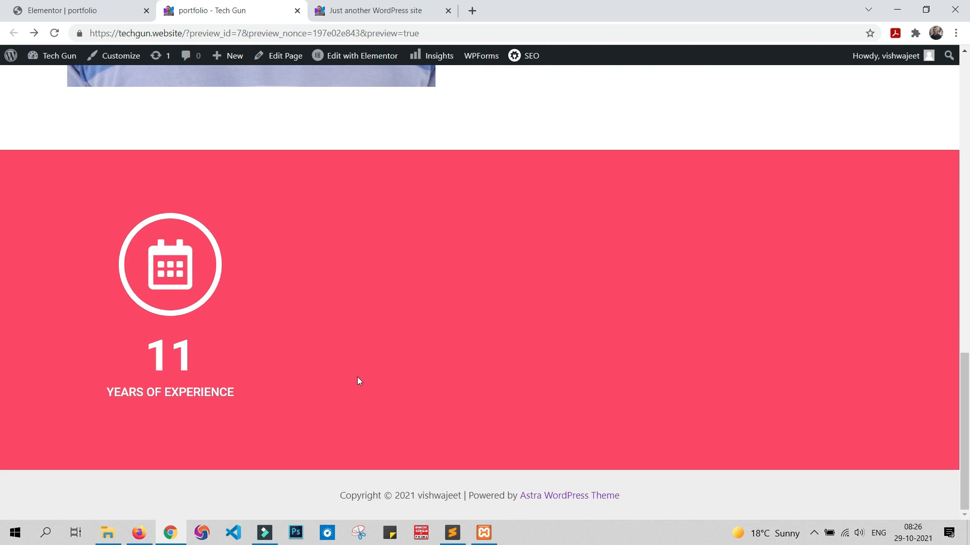
{"action": "left_click", "coordinate": [122, 7]}
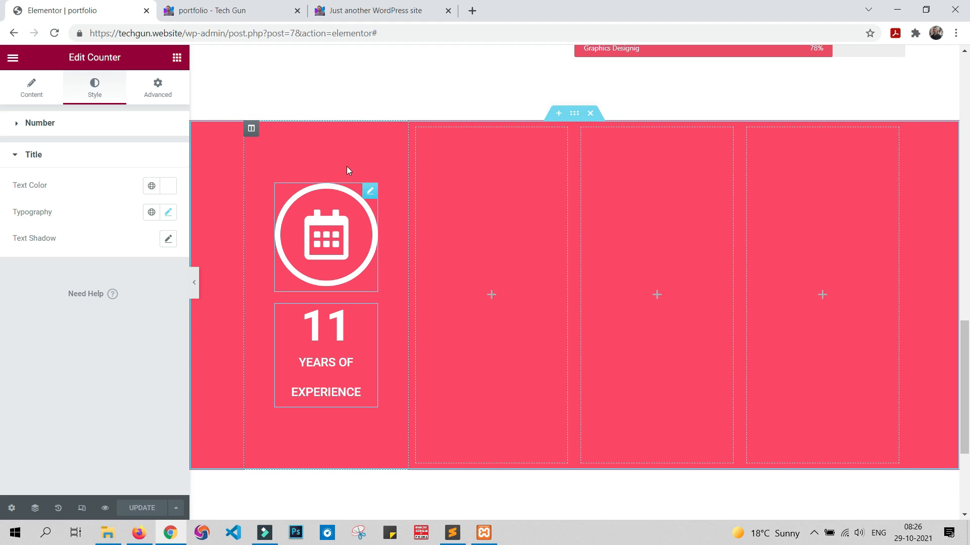
Step: Duplicate the icon-and-counter column three times to get four matching columns in the pink band
{"action": "right_click", "coordinate": [251, 131]}
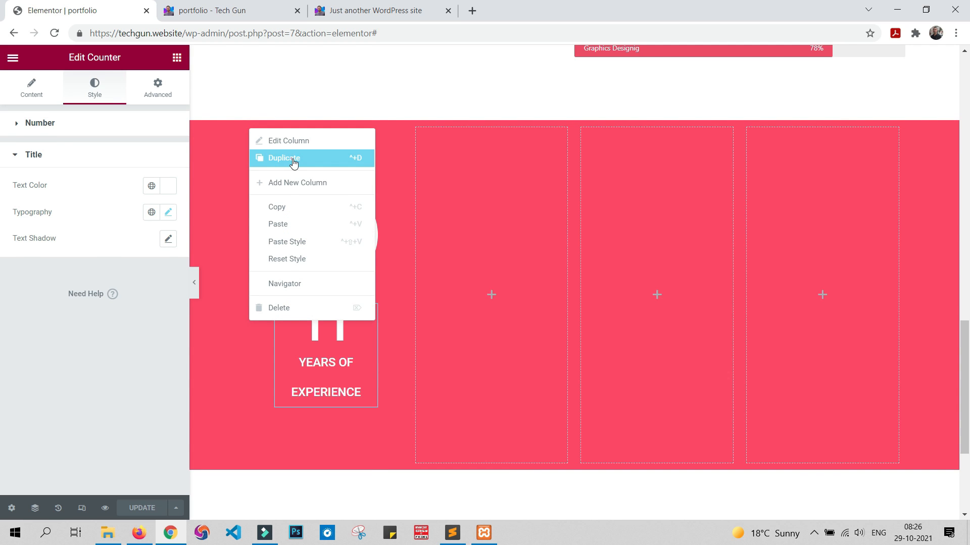
{"action": "left_click", "coordinate": [293, 163]}
{"action": "right_click", "coordinate": [251, 130]}
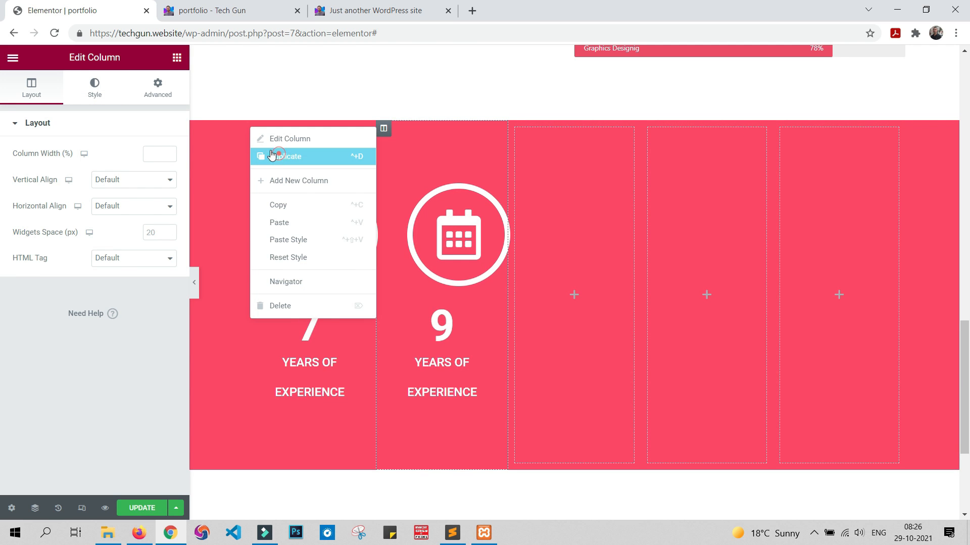
{"action": "left_click", "coordinate": [280, 158]}
{"action": "right_click", "coordinate": [255, 130]}
{"action": "left_click", "coordinate": [282, 159]}
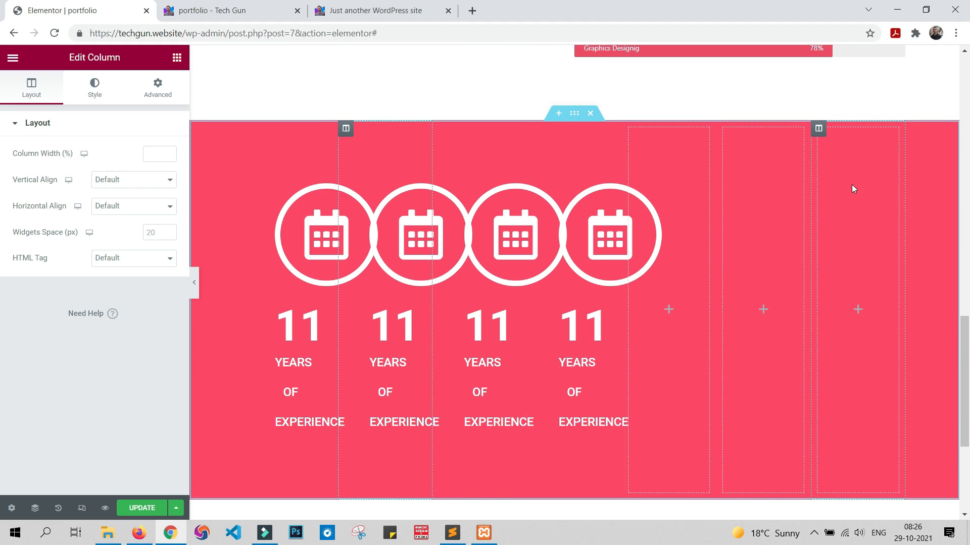
Step: Delete the three empty columns from the pink counter section
{"action": "right_click", "coordinate": [818, 131]}
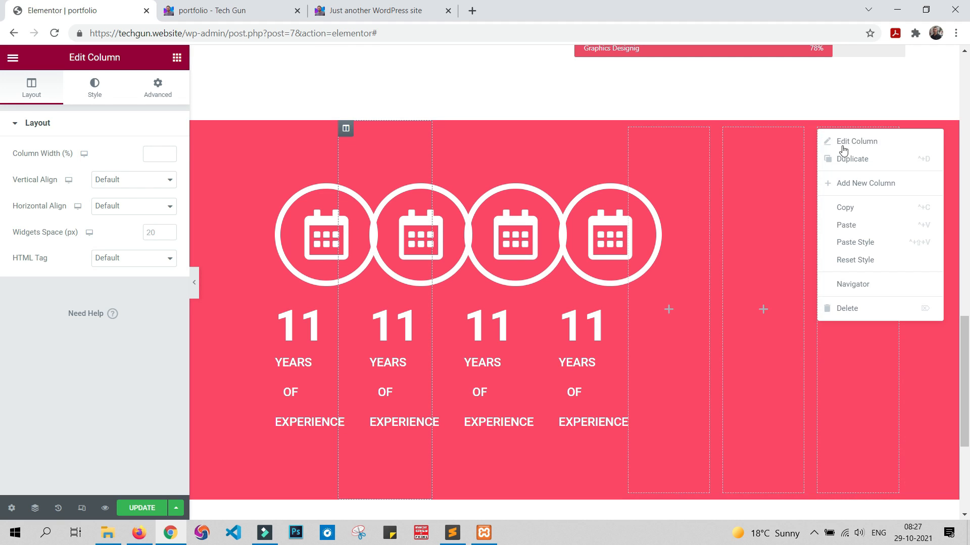
{"action": "left_click", "coordinate": [872, 309]}
{"action": "right_click", "coordinate": [803, 131]}
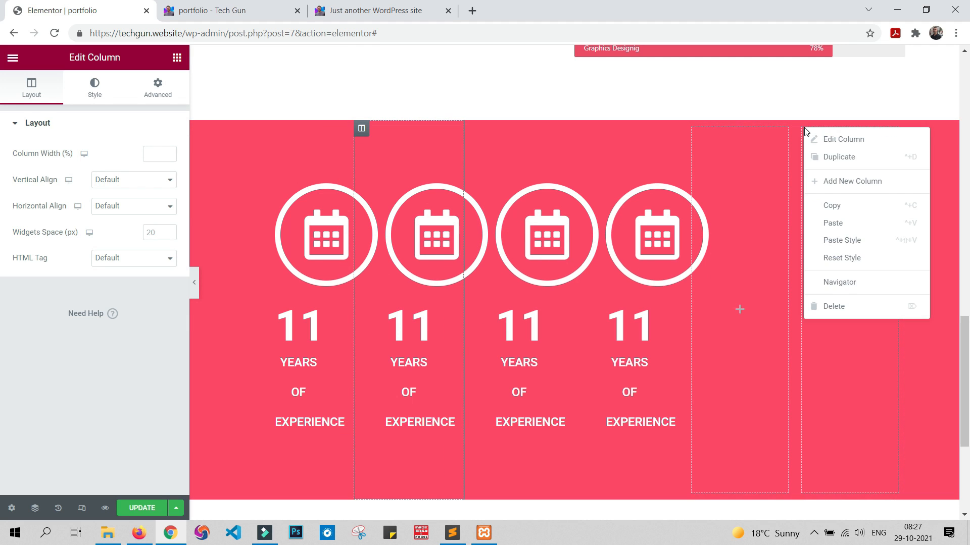
{"action": "left_click", "coordinate": [848, 303]}
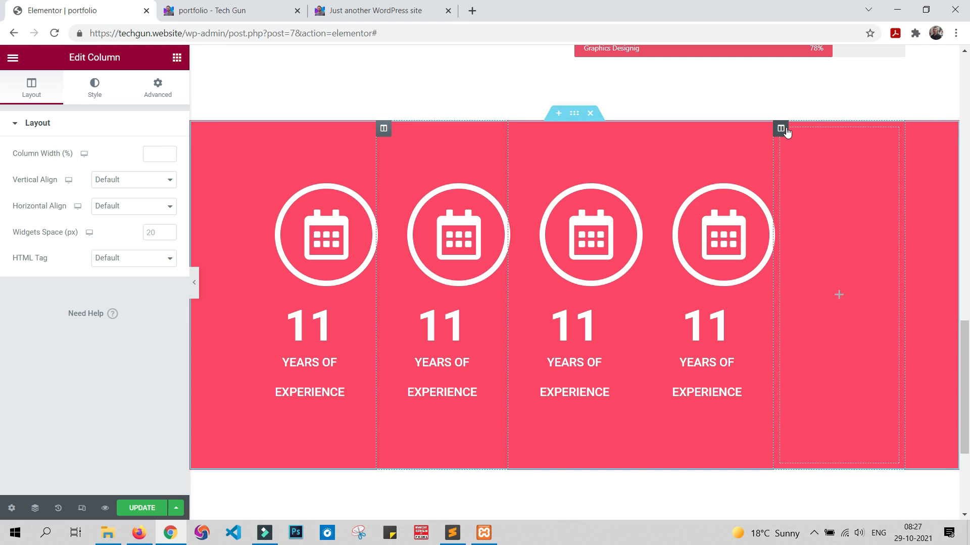
{"action": "right_click", "coordinate": [787, 133]}
{"action": "left_click", "coordinate": [847, 308]}
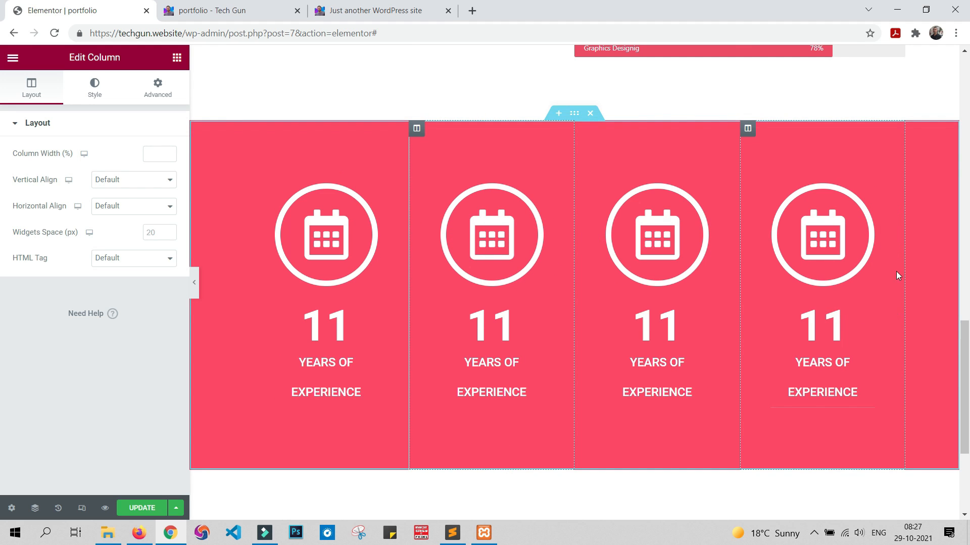
Step: Update the page, check the four-column counter band in the preview and return to the editor
{"action": "left_click", "coordinate": [104, 510]}
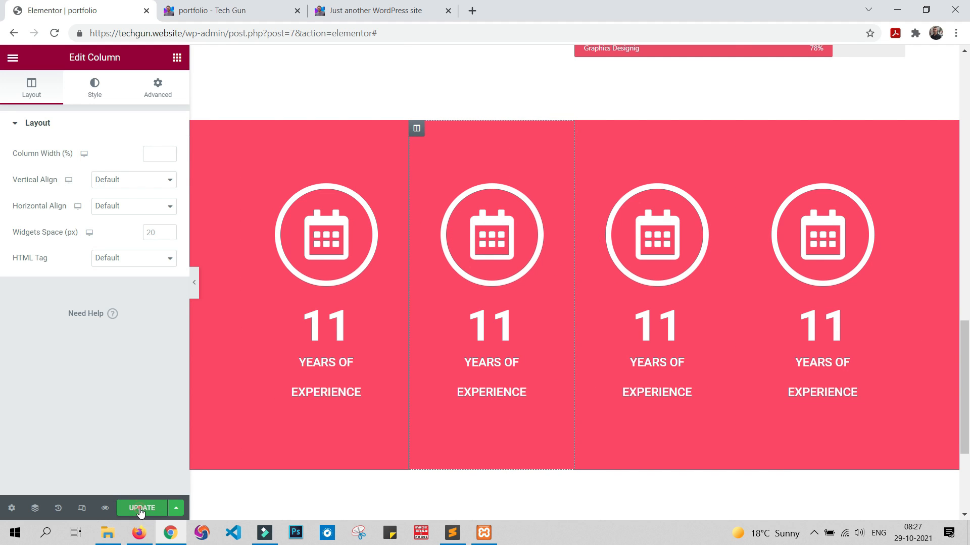
{"action": "left_click", "coordinate": [218, 6]}
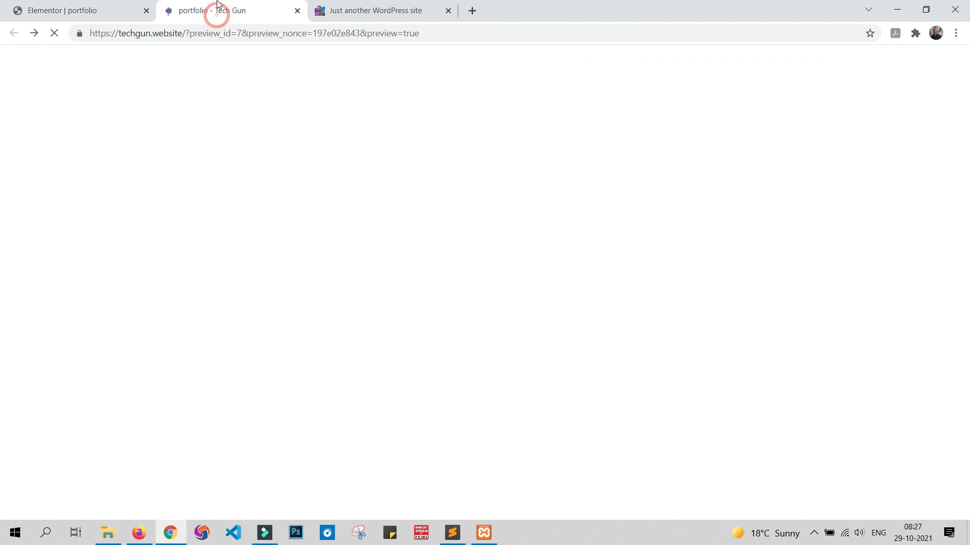
{"action": "scroll", "coordinate": [616, 327], "scroll_direction": "down", "scroll_amount": 15}
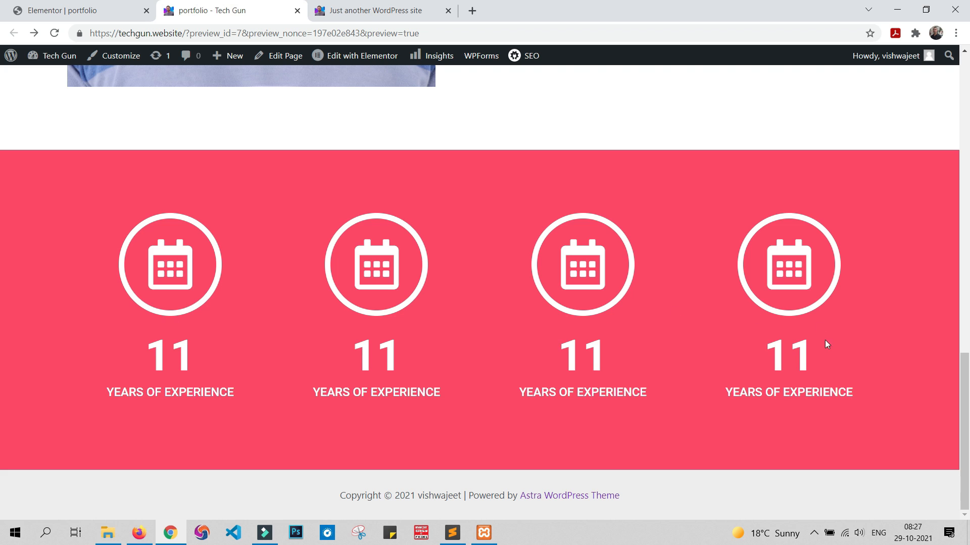
{"action": "left_click", "coordinate": [81, 10]}
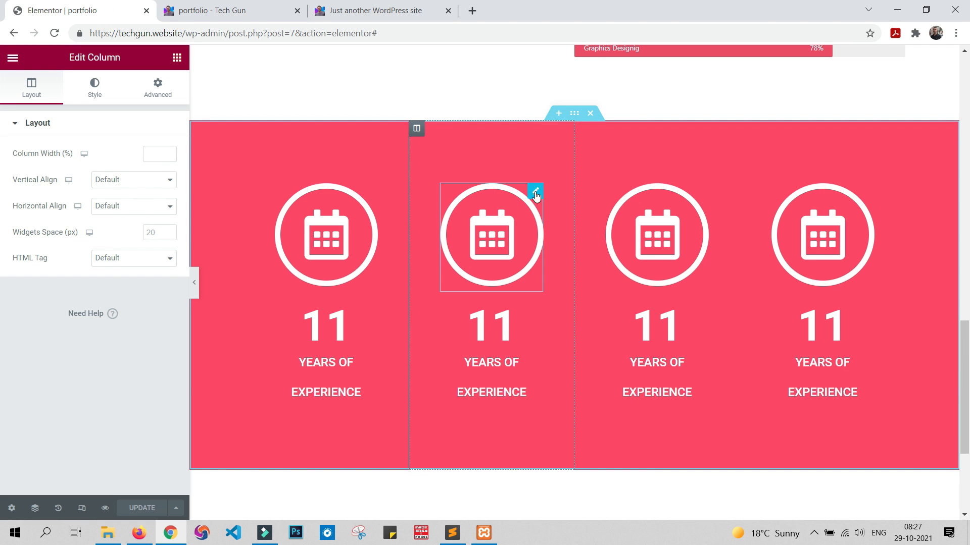
Step: Replace the second column's calendar icon with the two overlapping speech bubbles from the icon library
{"action": "left_click", "coordinate": [536, 194]}
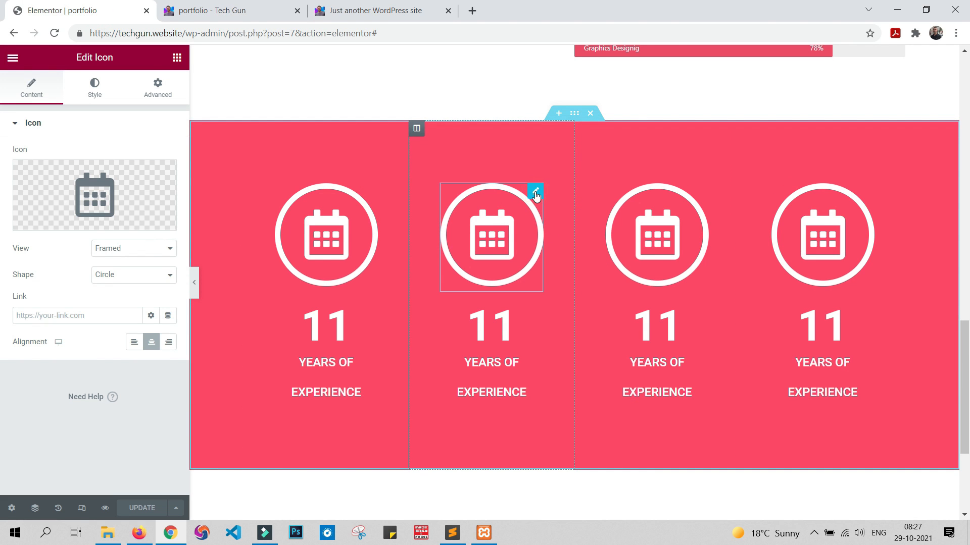
{"action": "left_click", "coordinate": [93, 182]}
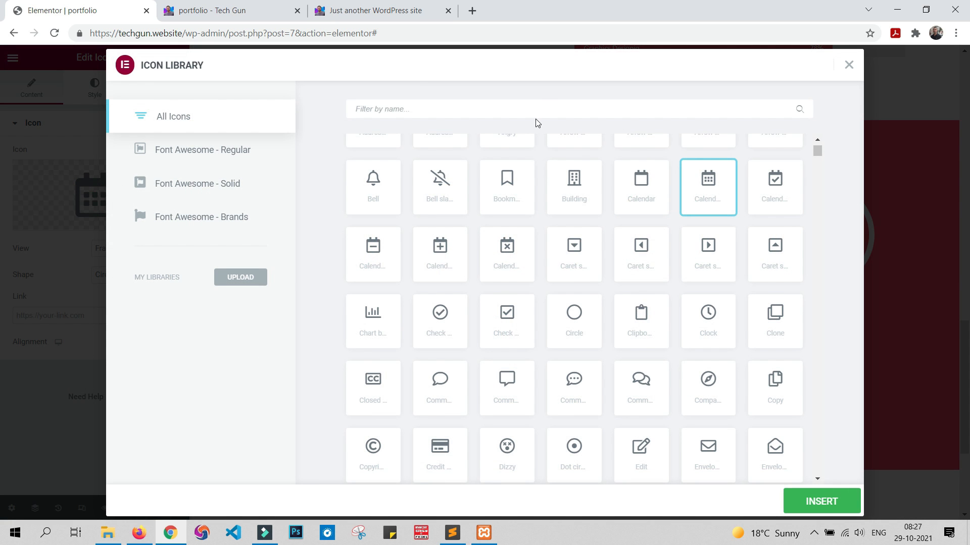
{"action": "scroll", "coordinate": [596, 266], "scroll_direction": "down", "scroll_amount": 3}
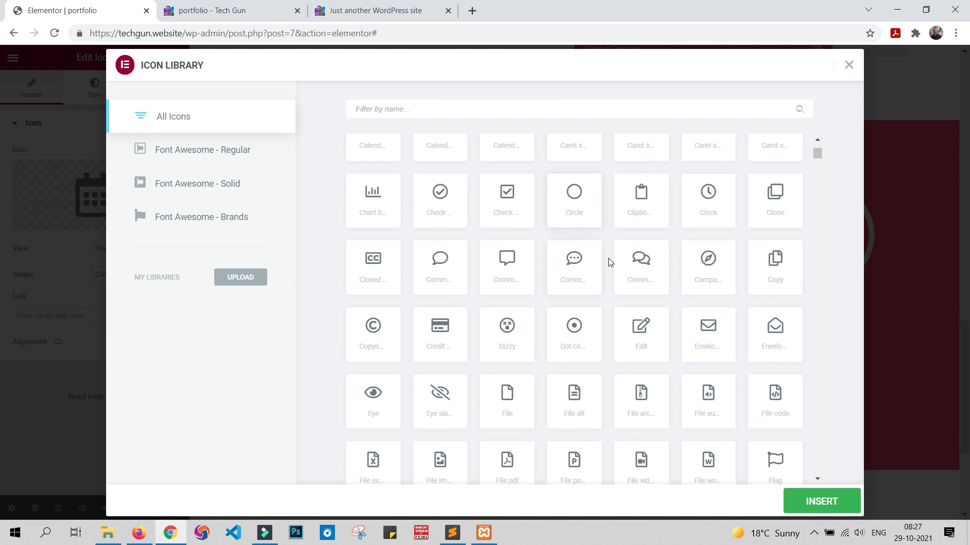
{"action": "left_click", "coordinate": [640, 262]}
{"action": "left_click", "coordinate": [822, 502]}
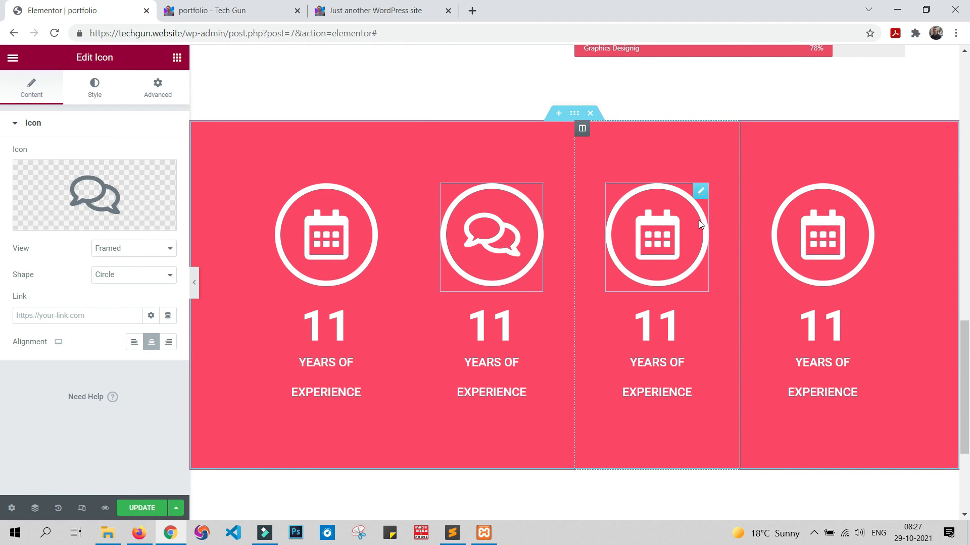
Step: Replace the third column's calendar icon with the Edit icon from the icon library
{"action": "left_click", "coordinate": [700, 192]}
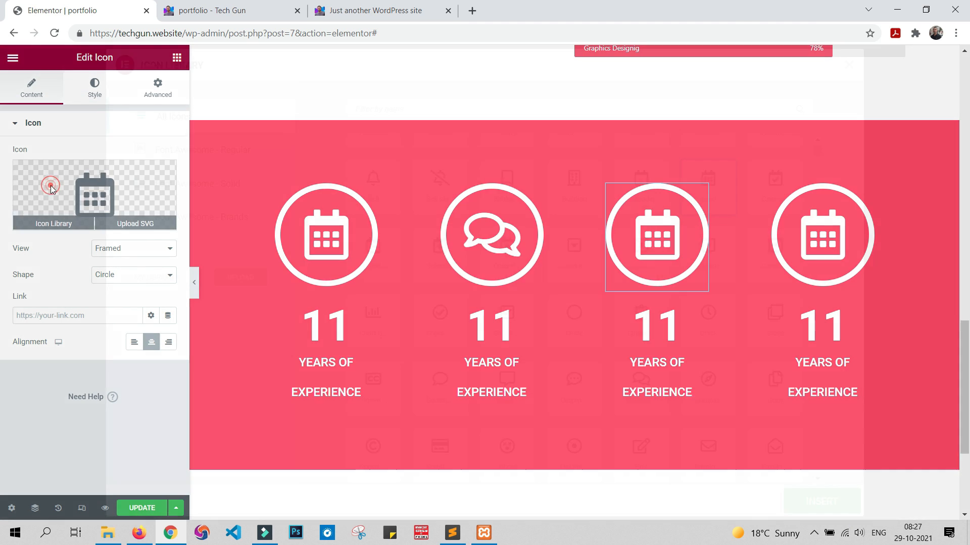
{"action": "left_click", "coordinate": [49, 187]}
{"action": "scroll", "coordinate": [566, 305], "scroll_direction": "down", "scroll_amount": 6}
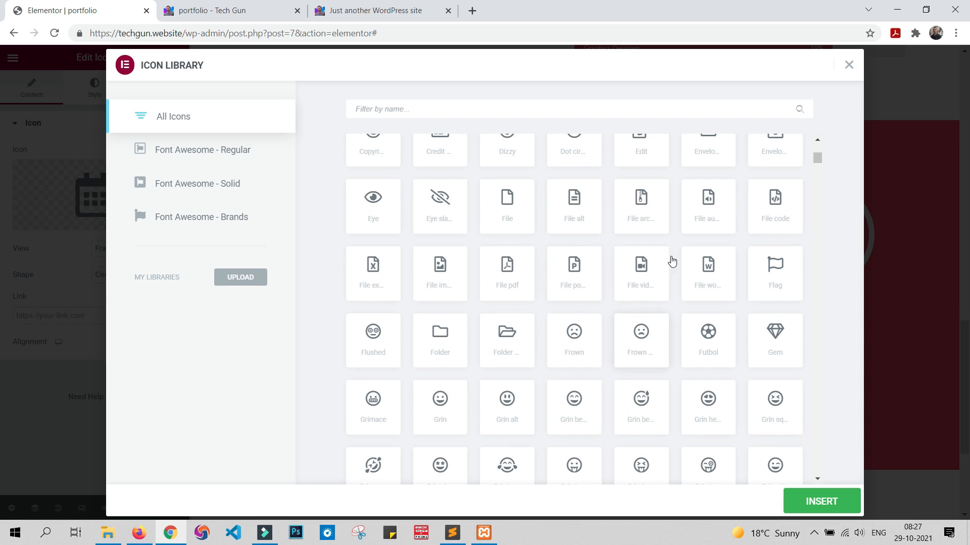
{"action": "scroll", "coordinate": [513, 338], "scroll_direction": "up", "scroll_amount": 2}
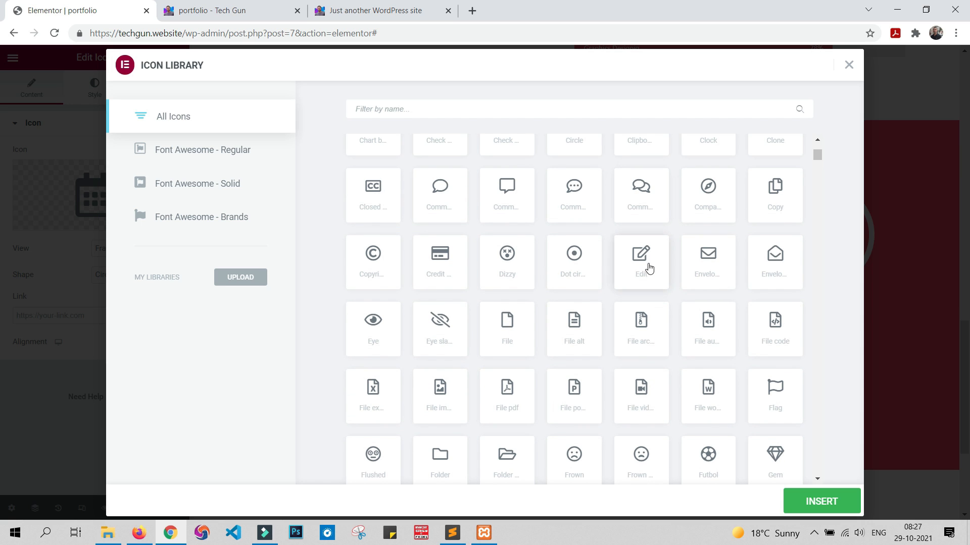
{"action": "left_click", "coordinate": [649, 268]}
{"action": "left_click", "coordinate": [808, 503]}
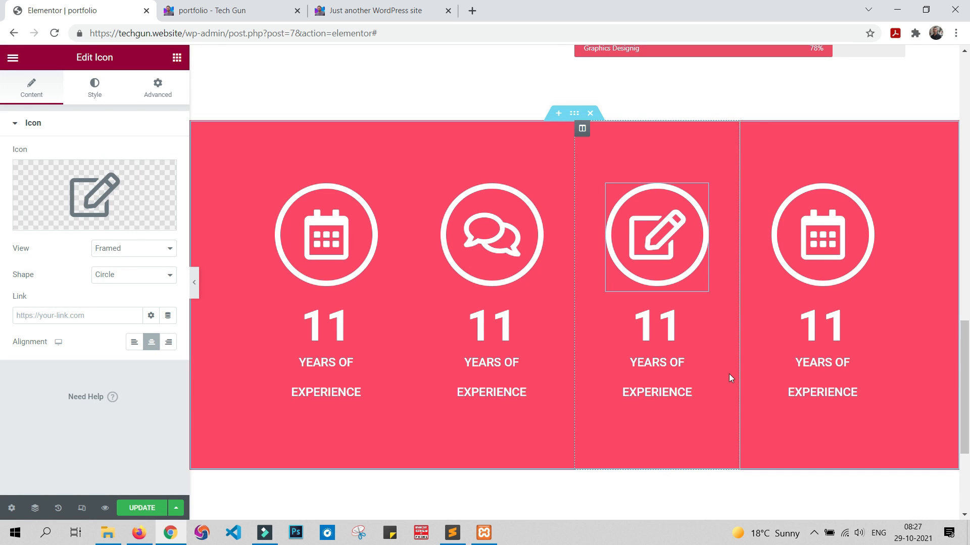
Step: Replace the fourth column's calendar icon with the Bezier icon from the icon library
{"action": "left_click", "coordinate": [865, 191]}
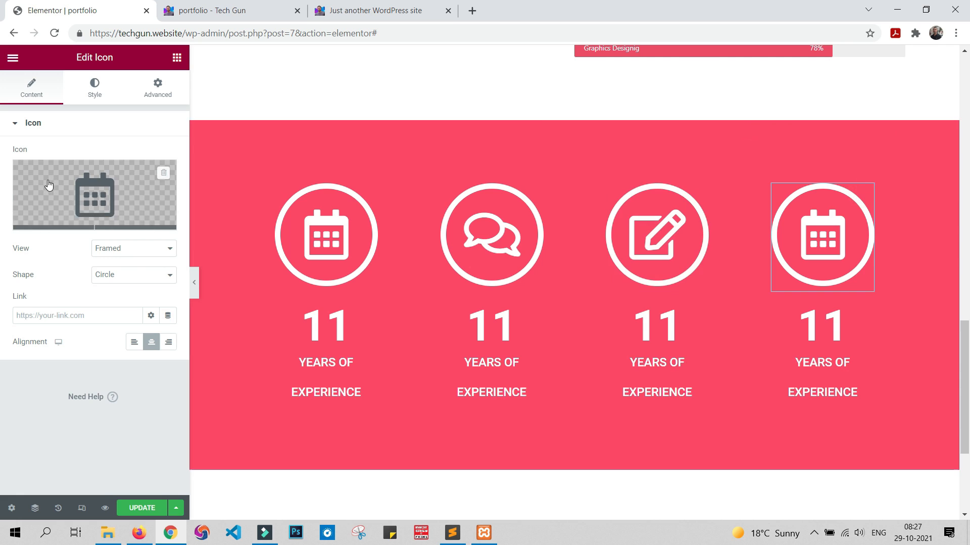
{"action": "left_click", "coordinate": [48, 181]}
{"action": "scroll", "coordinate": [540, 241], "scroll_direction": "down", "scroll_amount": 10}
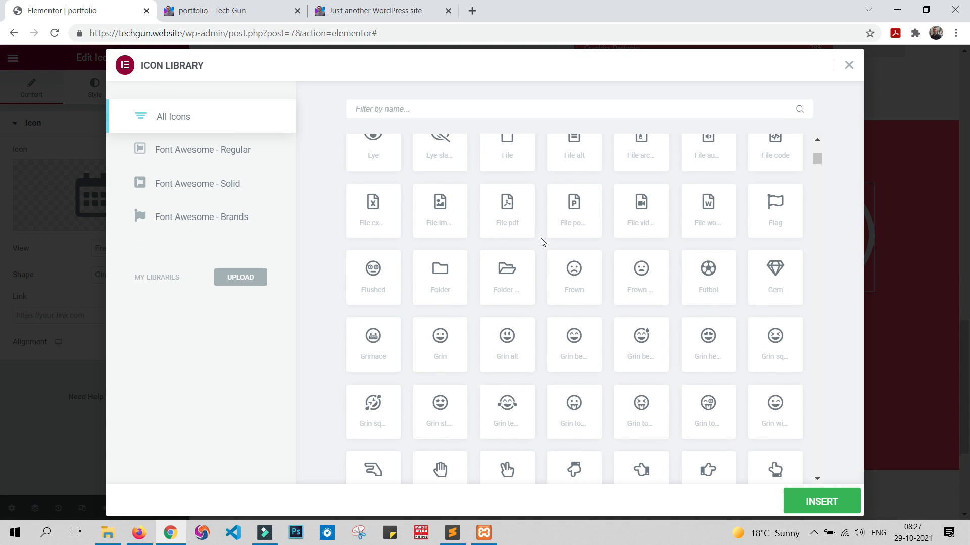
{"action": "scroll", "coordinate": [546, 247], "scroll_direction": "down", "scroll_amount": 20}
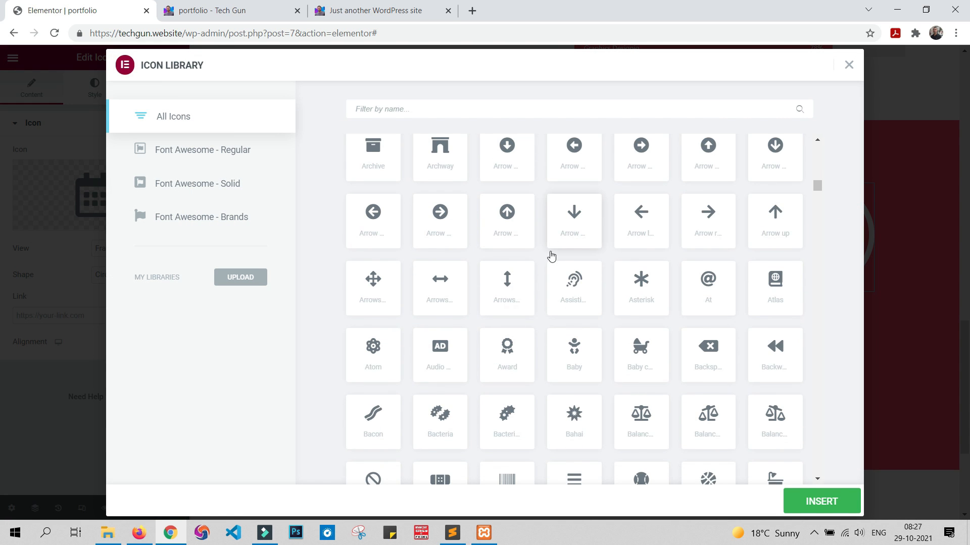
{"action": "scroll", "coordinate": [551, 256], "scroll_direction": "down", "scroll_amount": 8}
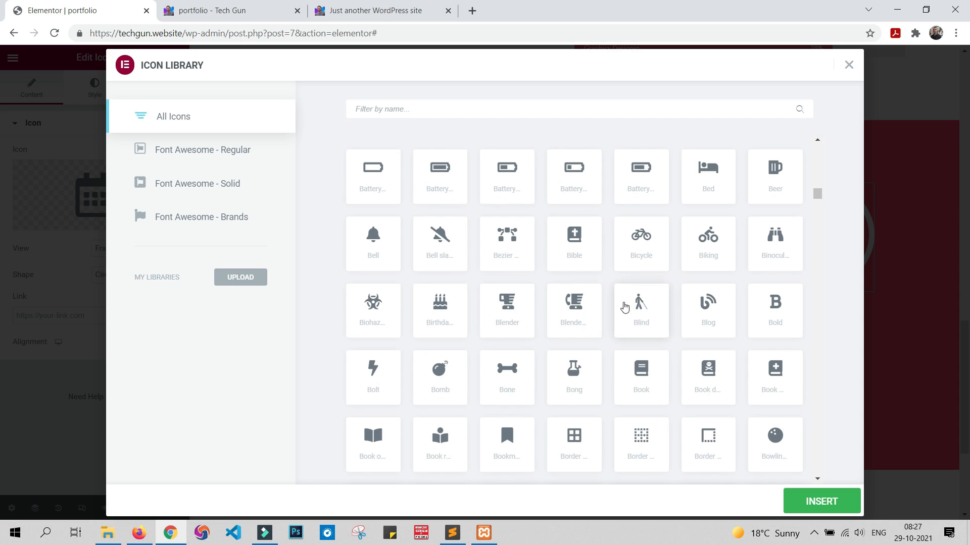
{"action": "left_click", "coordinate": [512, 304]}
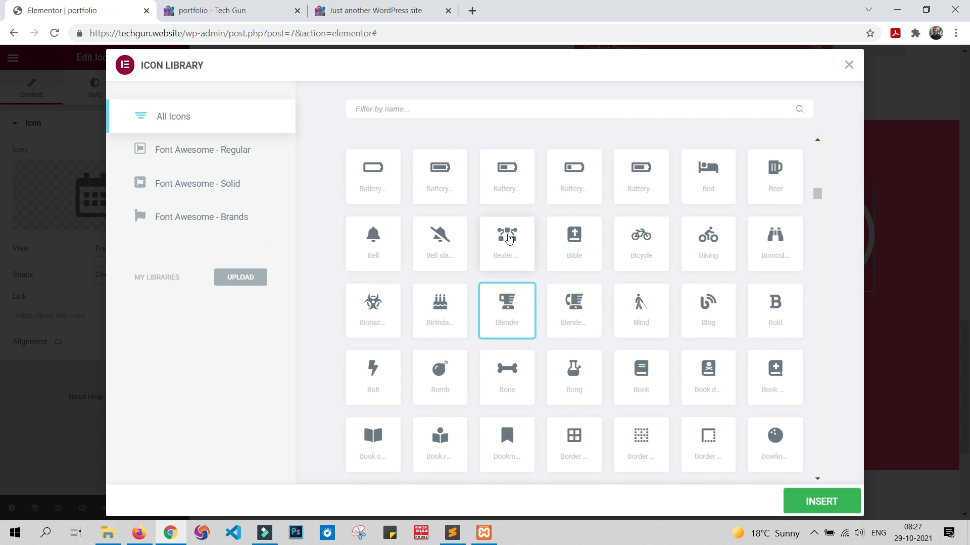
{"action": "left_click", "coordinate": [507, 236]}
{"action": "left_click", "coordinate": [827, 503]}
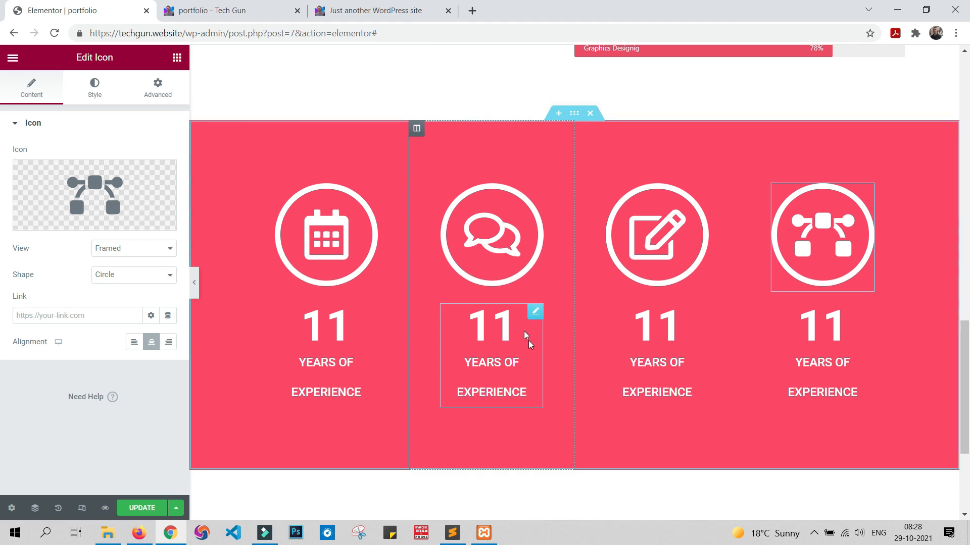
Step: Set the second column's counter to end at 462 with the title WORKS COMPLETED
{"action": "left_click", "coordinate": [536, 312]}
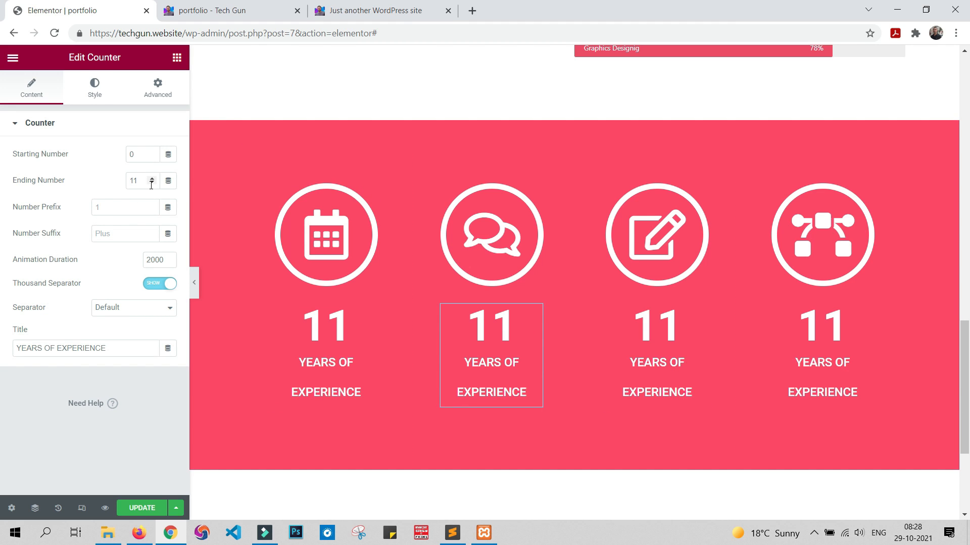
{"action": "left_click_drag", "start_coordinate": [142, 184], "coordinate": [93, 187]}
{"action": "type", "text": "462"}
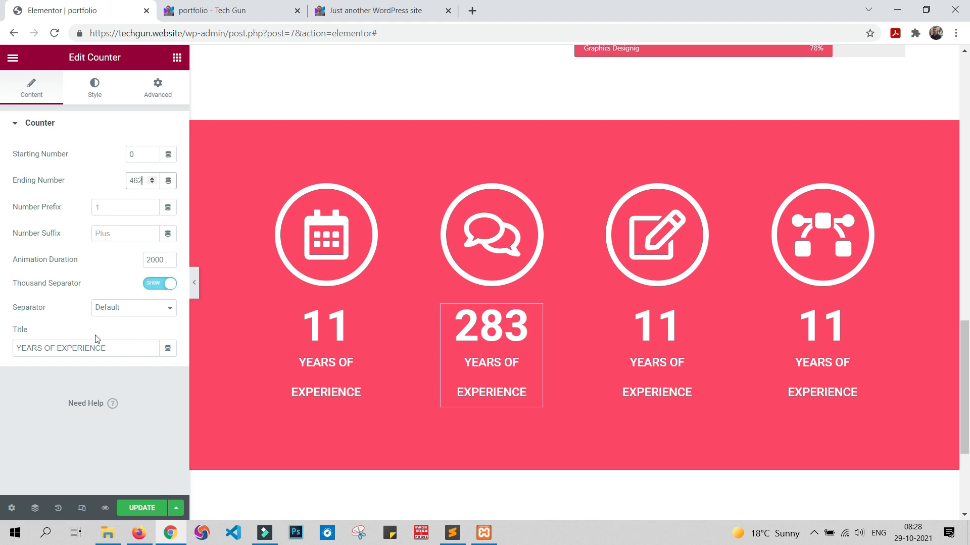
{"action": "left_click_drag", "start_coordinate": [127, 346], "coordinate": [1, 352]}
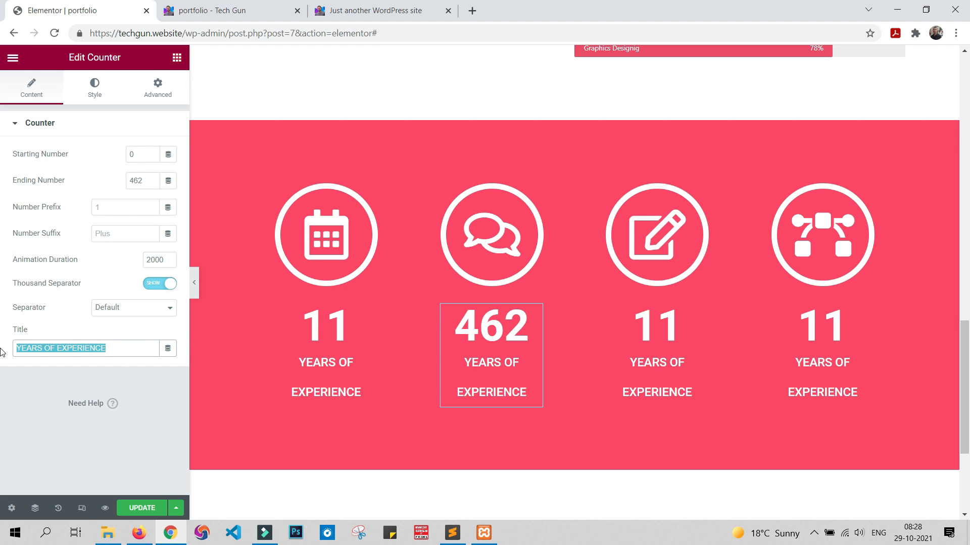
{"action": "type", "text": "WORKS"}
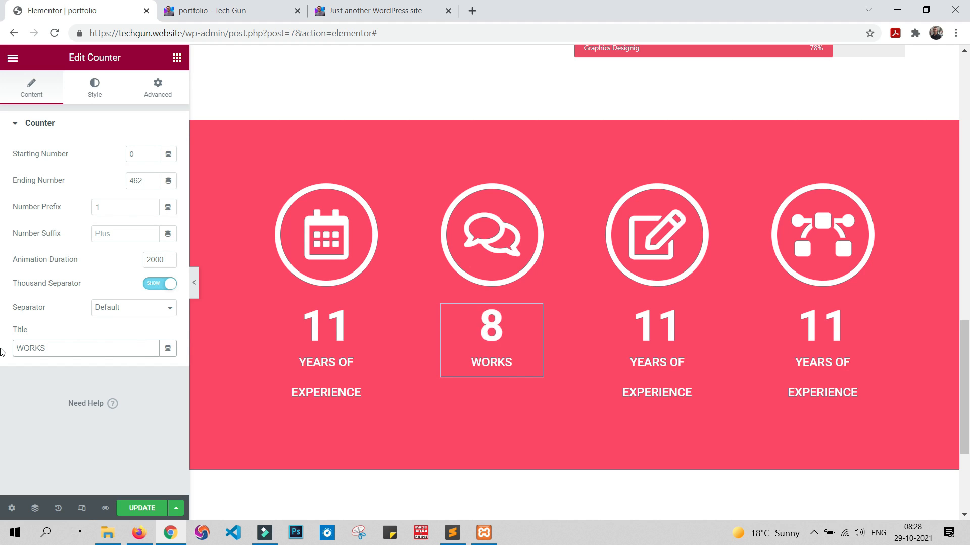
{"action": "type", "text": " C"}
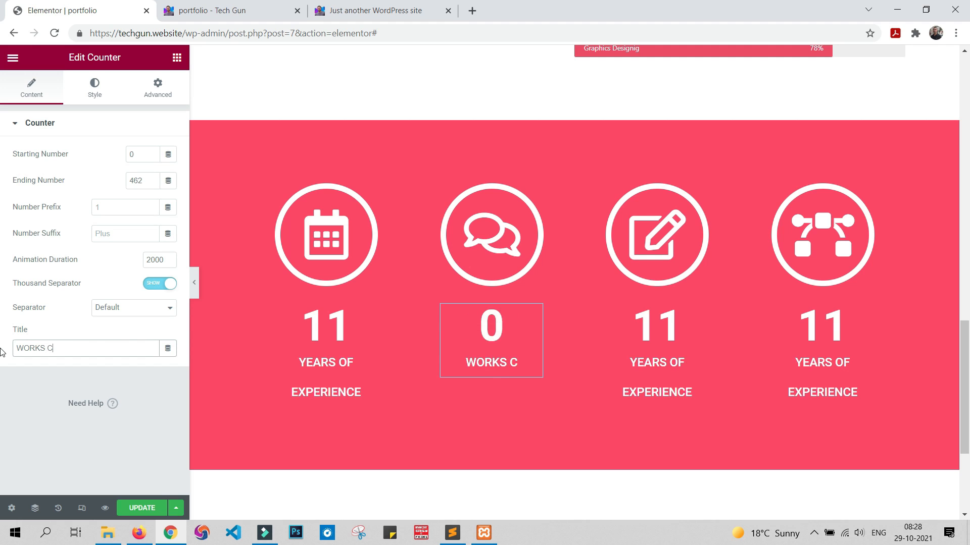
{"action": "type", "text": "OMPLETED"}
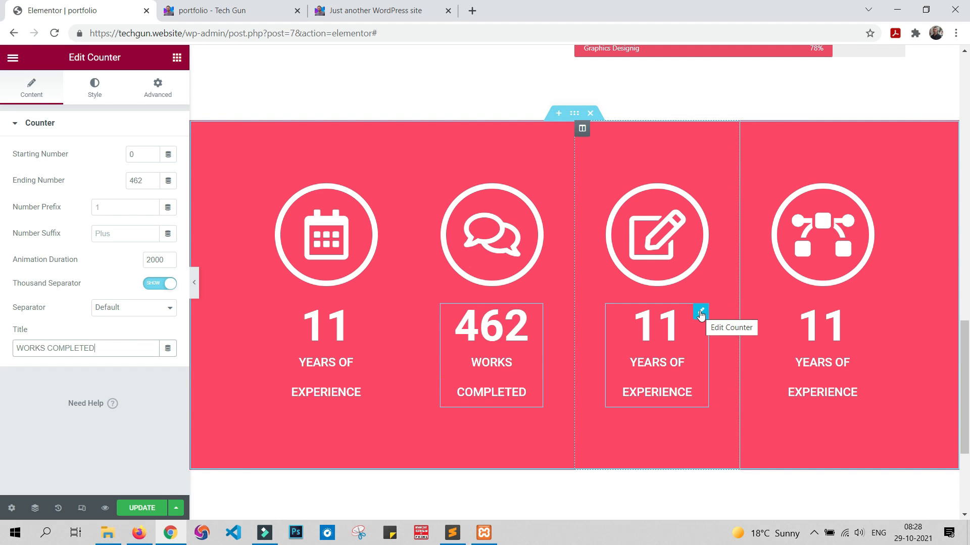
Step: Set the third column's counter to end at 156 with the title TOTAL CLIENTS
{"action": "left_click", "coordinate": [700, 314]}
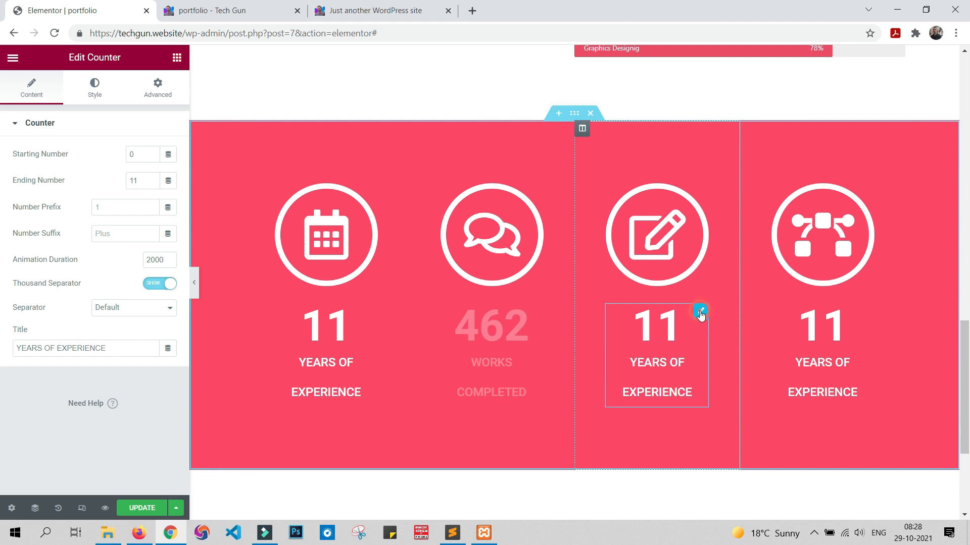
{"action": "left_click", "coordinate": [136, 180]}
{"action": "key", "text": "BackSpace"}
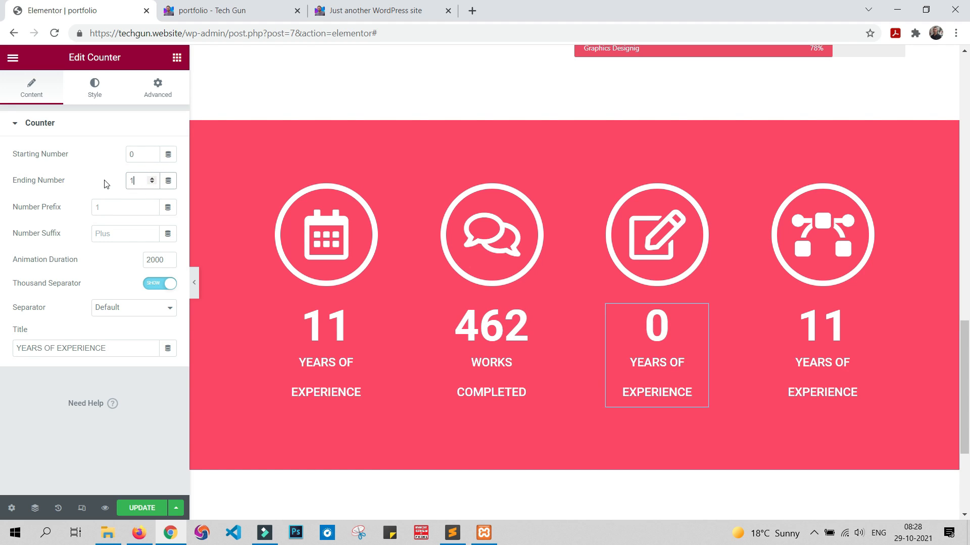
{"action": "type", "text": "56"}
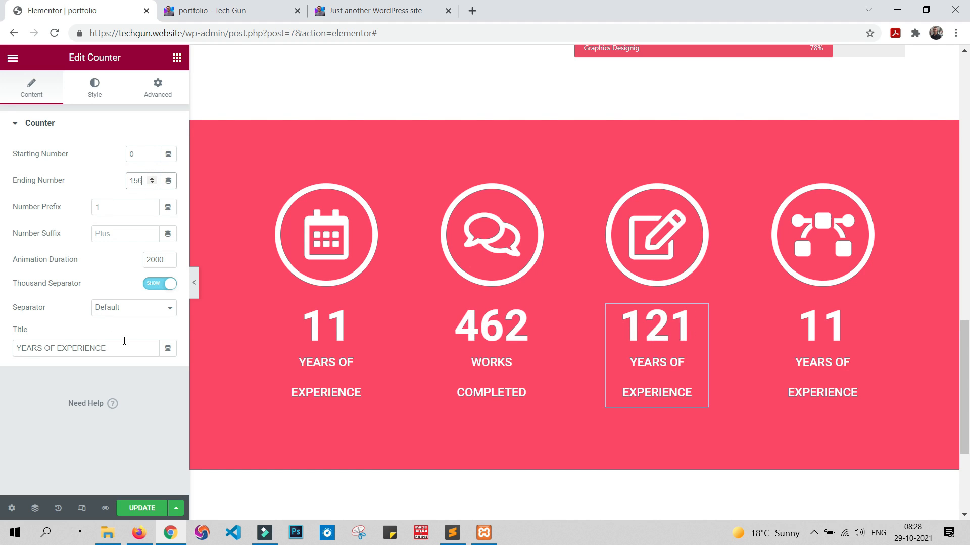
{"action": "left_click_drag", "start_coordinate": [124, 343], "coordinate": [1, 347]}
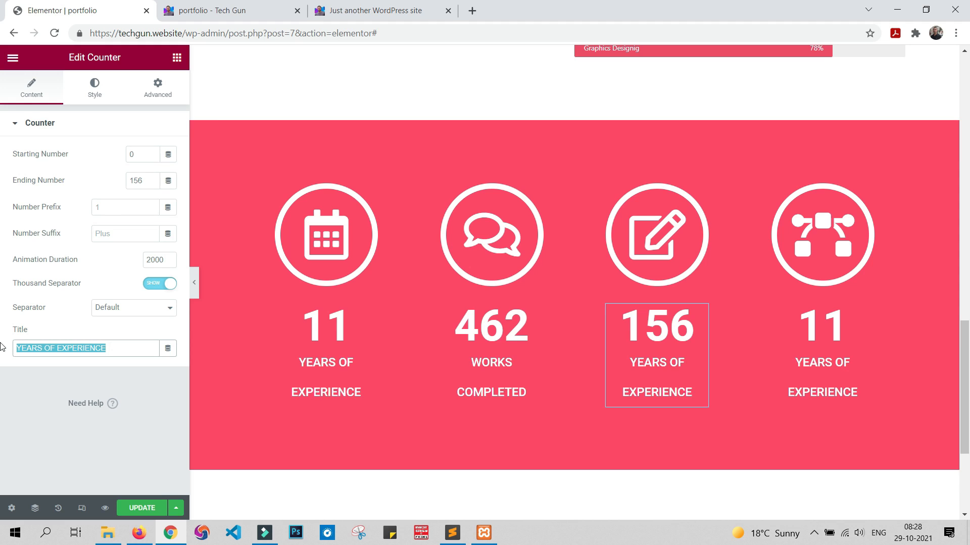
{"action": "type", "text": "TOTAL "}
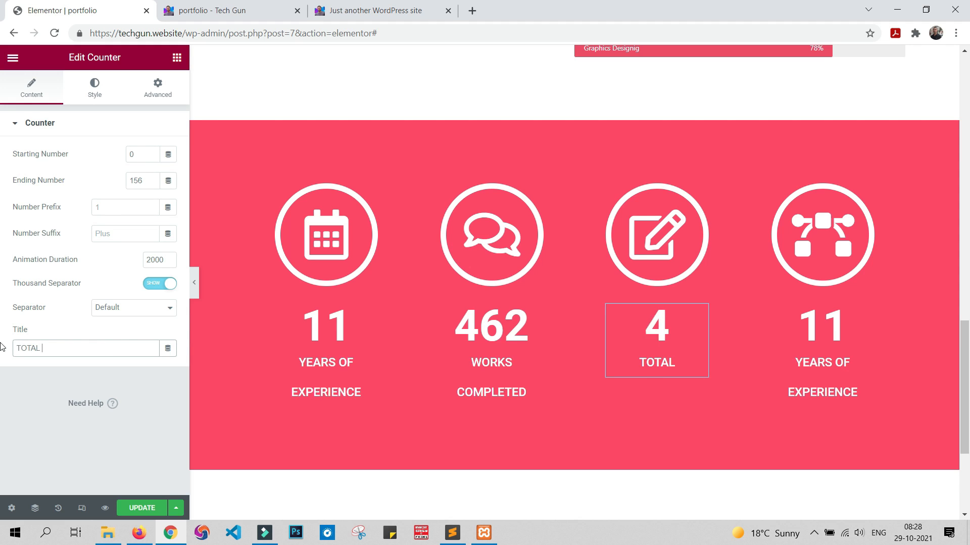
{"action": "type", "text": "CLIENR"}
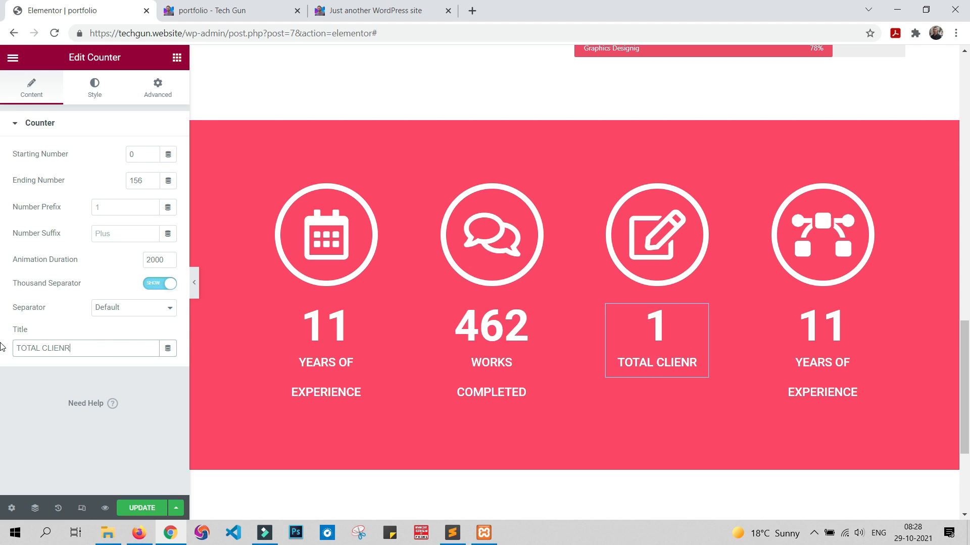
{"action": "key", "text": "BackSpace"}
{"action": "type", "text": "TS"}
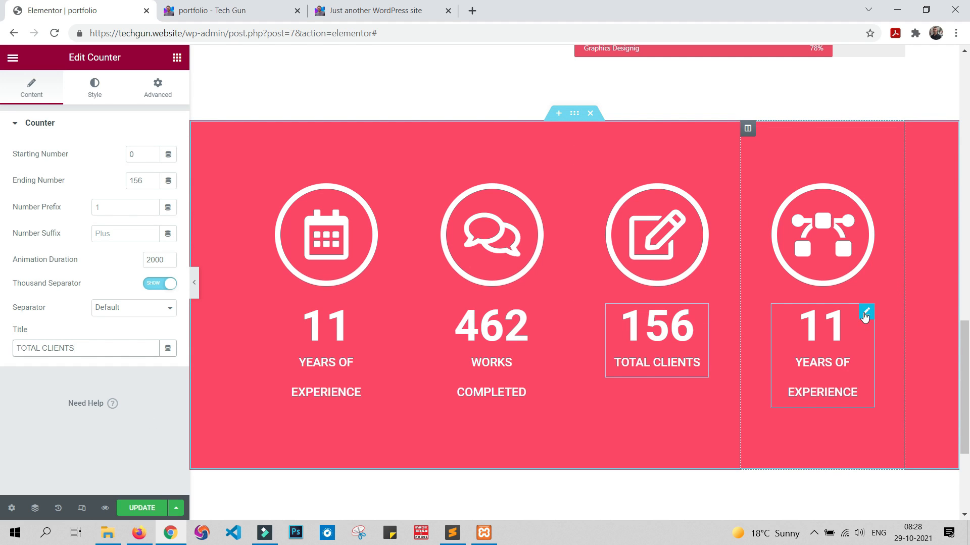
Step: Set the fourth column's counter to end at 51 with the title AWARDS WON, and update the page
{"action": "left_click", "coordinate": [865, 312]}
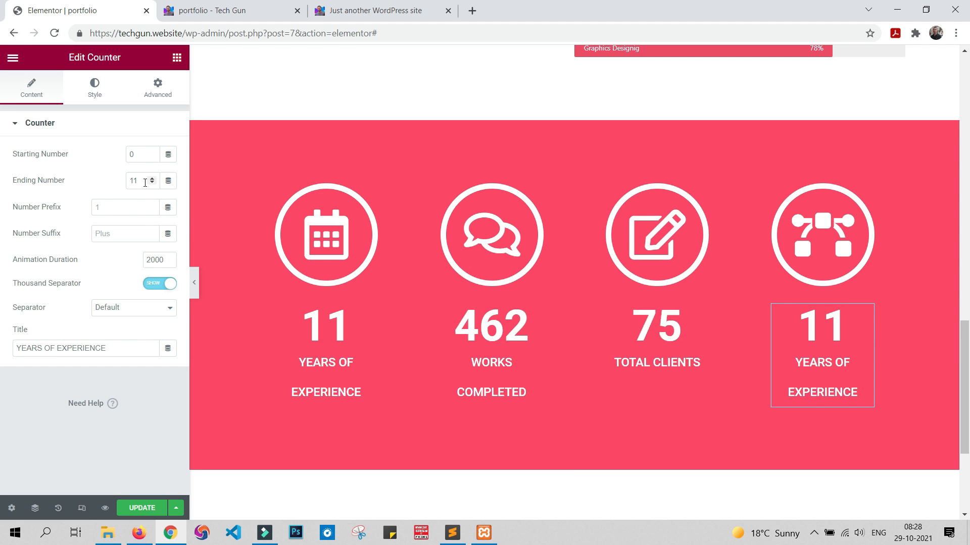
{"action": "left_click_drag", "start_coordinate": [146, 183], "coordinate": [2, 184]}
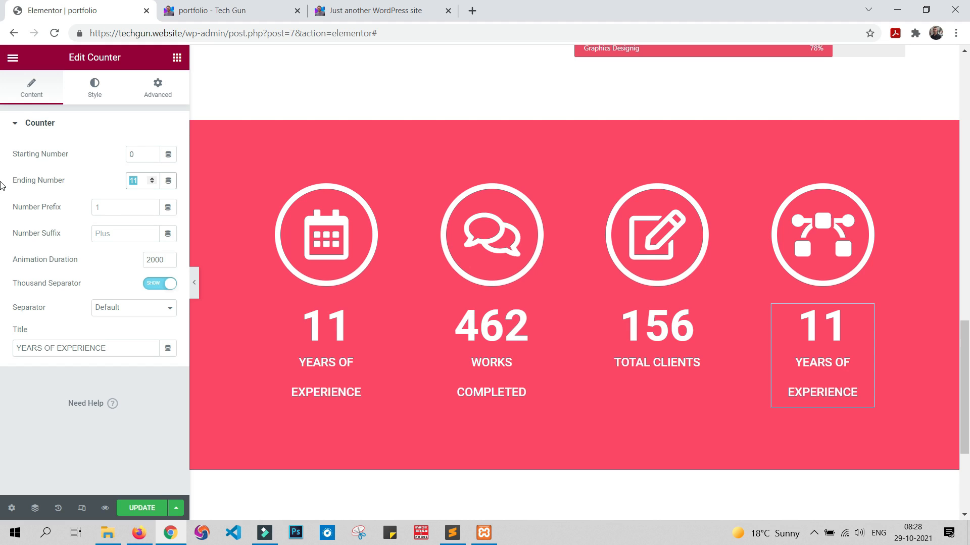
{"action": "type", "text": "51"}
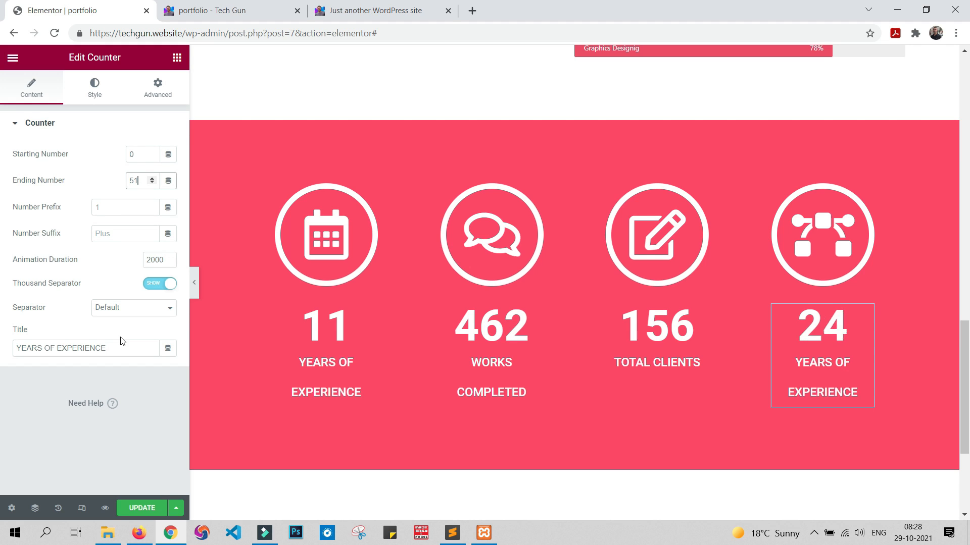
{"action": "left_click_drag", "start_coordinate": [126, 344], "coordinate": [1, 347]}
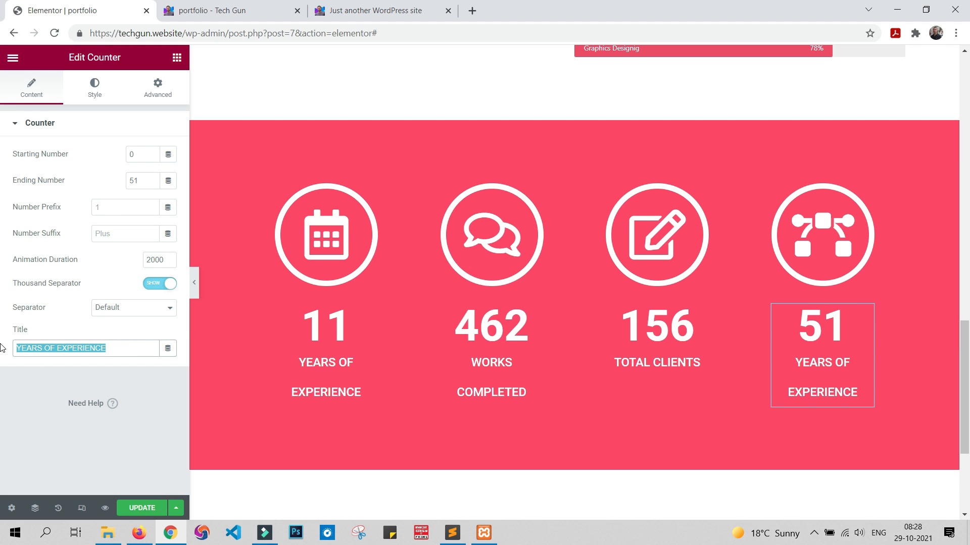
{"action": "type", "text": "AWAR"}
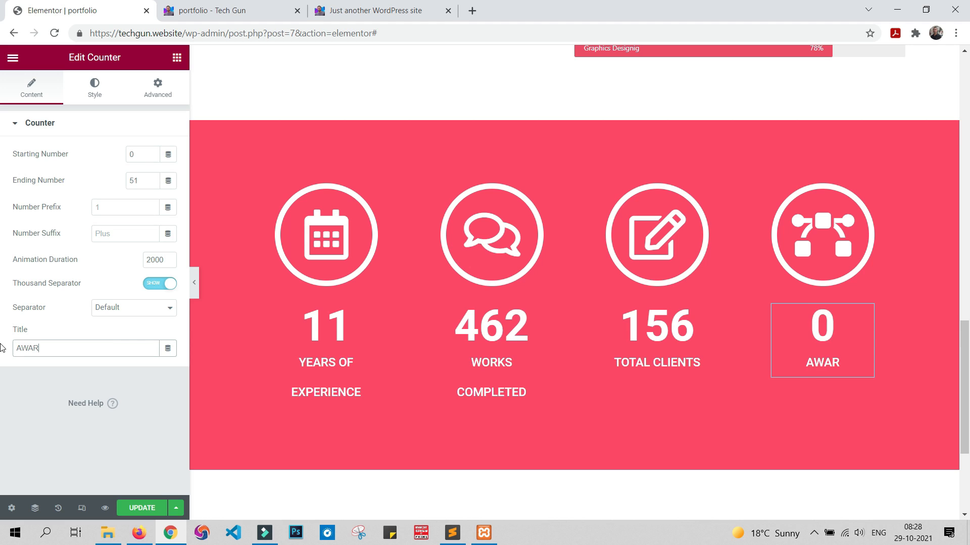
{"action": "type", "text": "DS WO"}
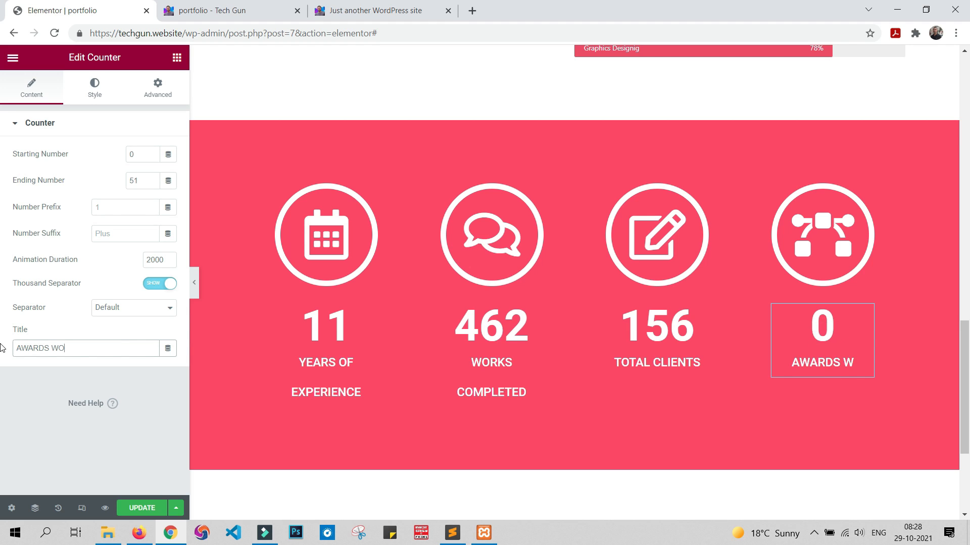
{"action": "type", "text": "N"}
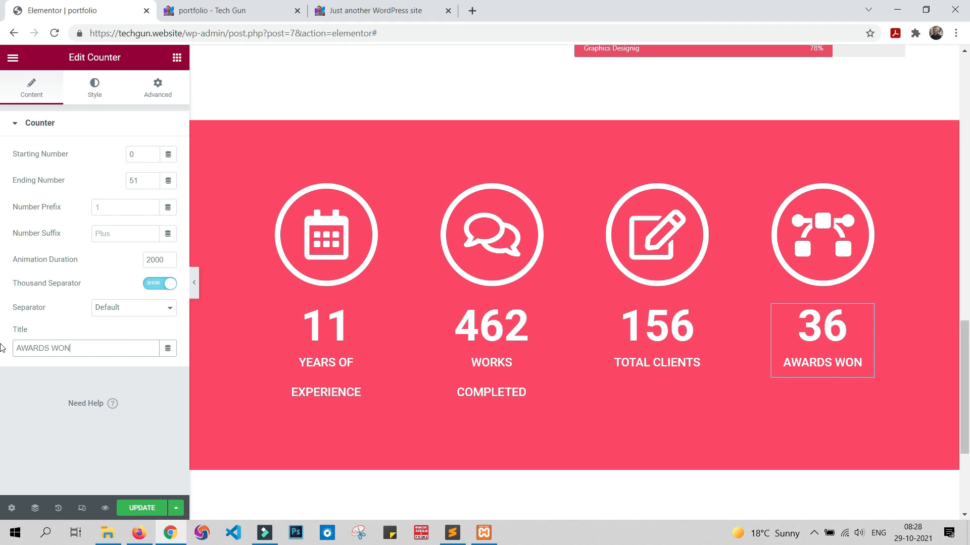
{"action": "left_click", "coordinate": [137, 515]}
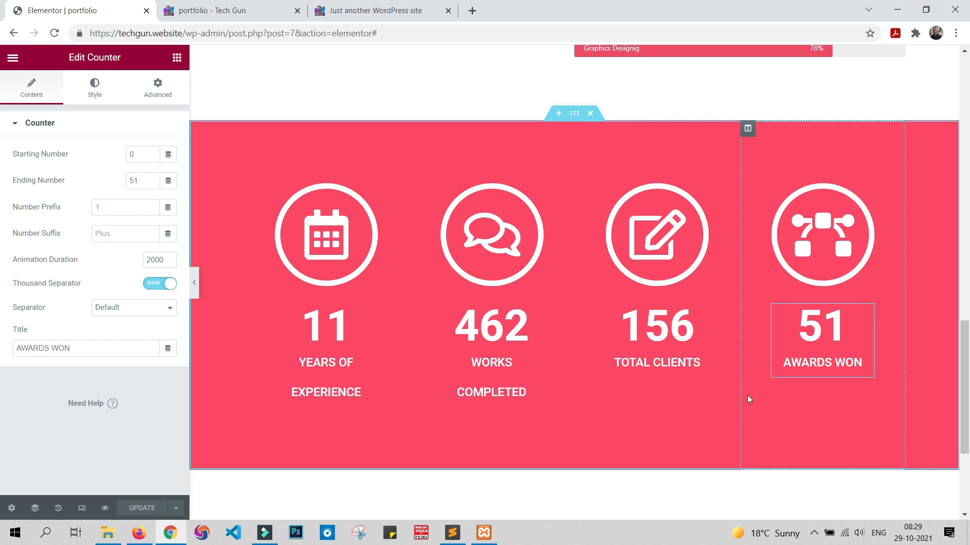
Step: Compare the icon-and-counter band in the page preview with the one on the sample site
{"action": "left_click", "coordinate": [246, 12]}
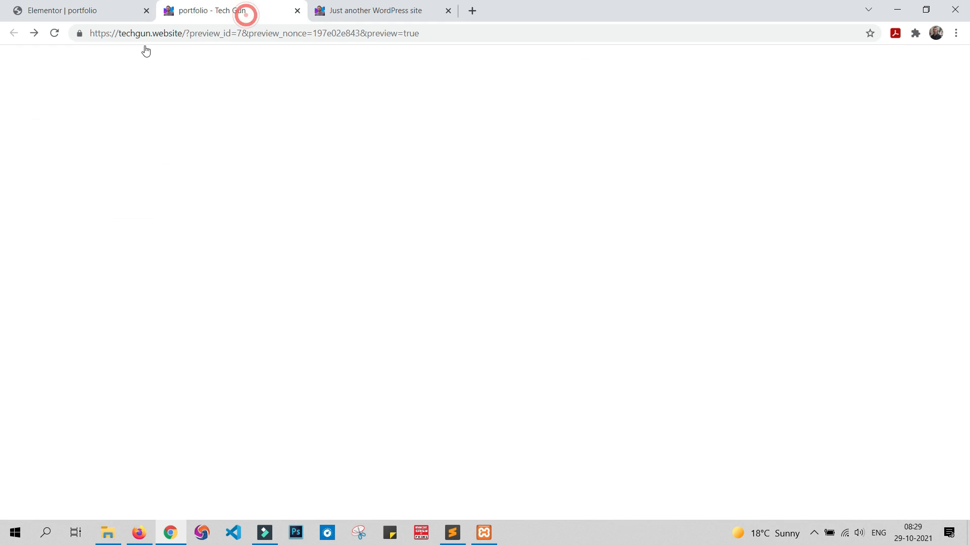
{"action": "scroll", "coordinate": [495, 232], "scroll_direction": "down", "scroll_amount": 20}
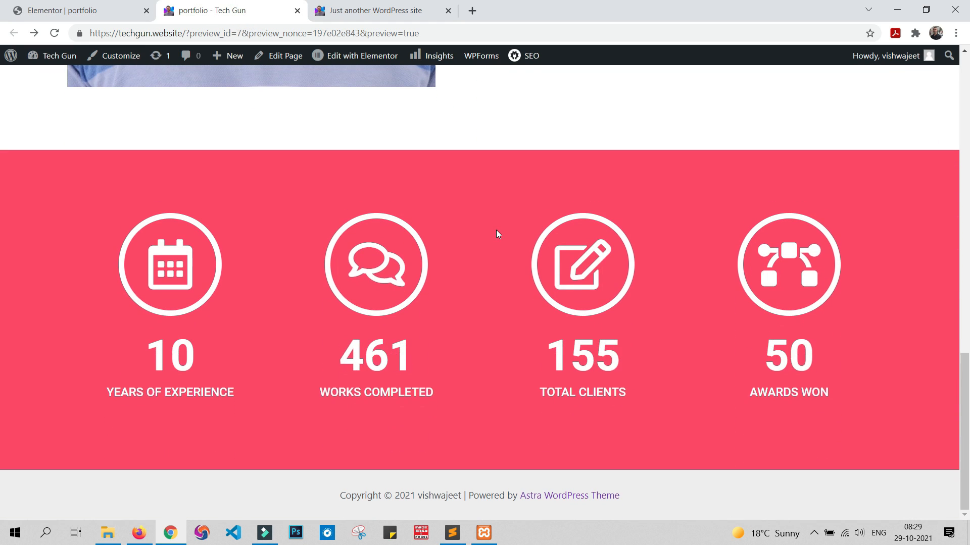
{"action": "left_click", "coordinate": [396, 11]}
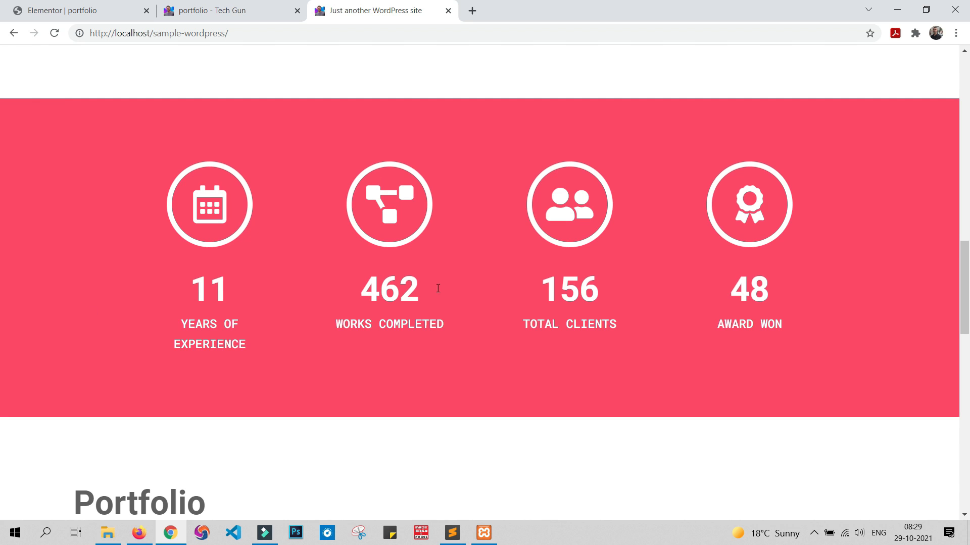
{"action": "left_click", "coordinate": [271, 5]}
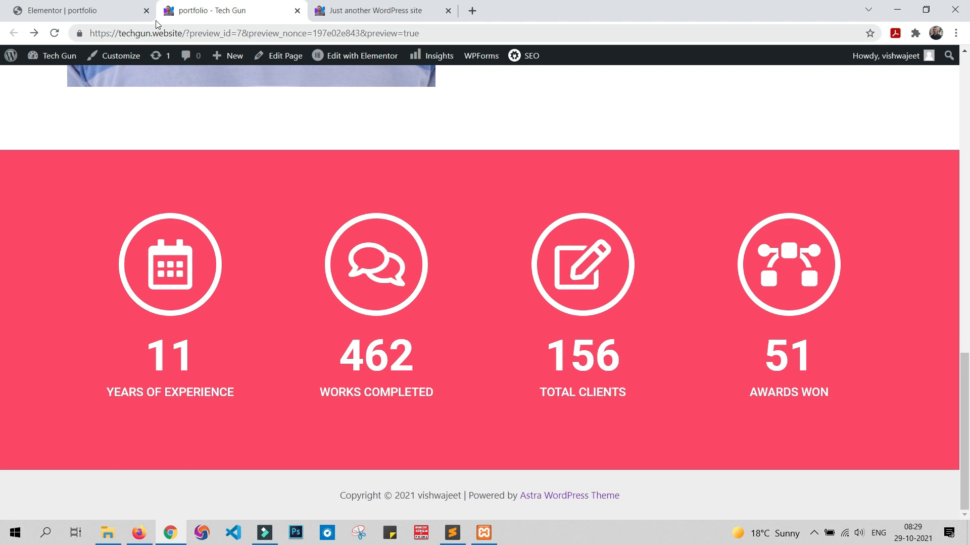
{"action": "left_click", "coordinate": [71, 9]}
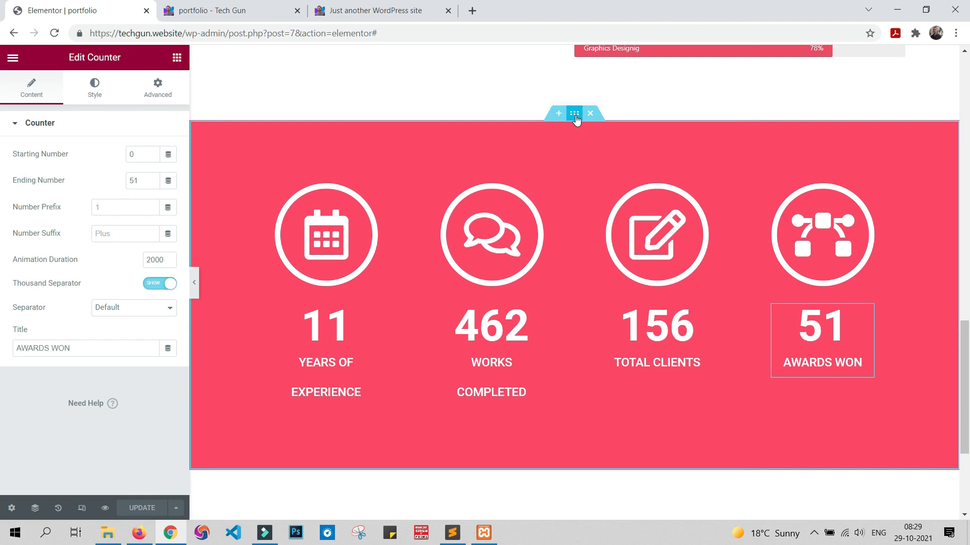
Step: Set the counter section's right and left padding to 9%, update the page and check the band in the preview
{"action": "left_click", "coordinate": [572, 113]}
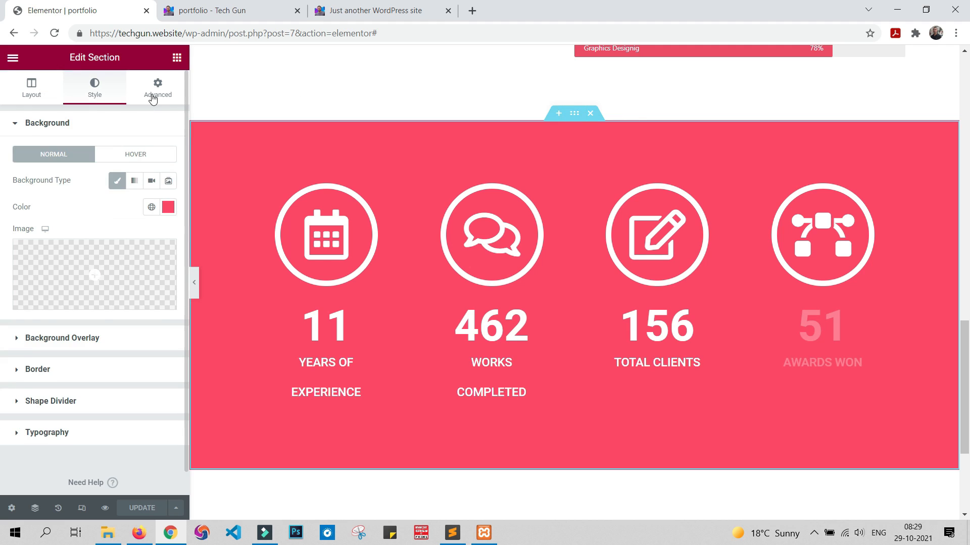
{"action": "left_click", "coordinate": [154, 91]}
{"action": "double_click", "coordinate": [59, 222]}
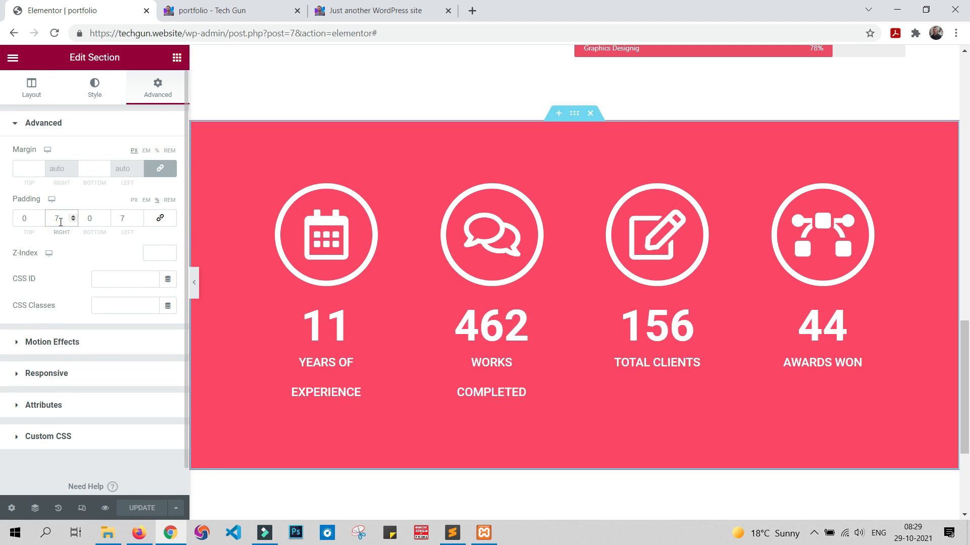
{"action": "type", "text": "8"}
{"action": "key", "text": "Up"}
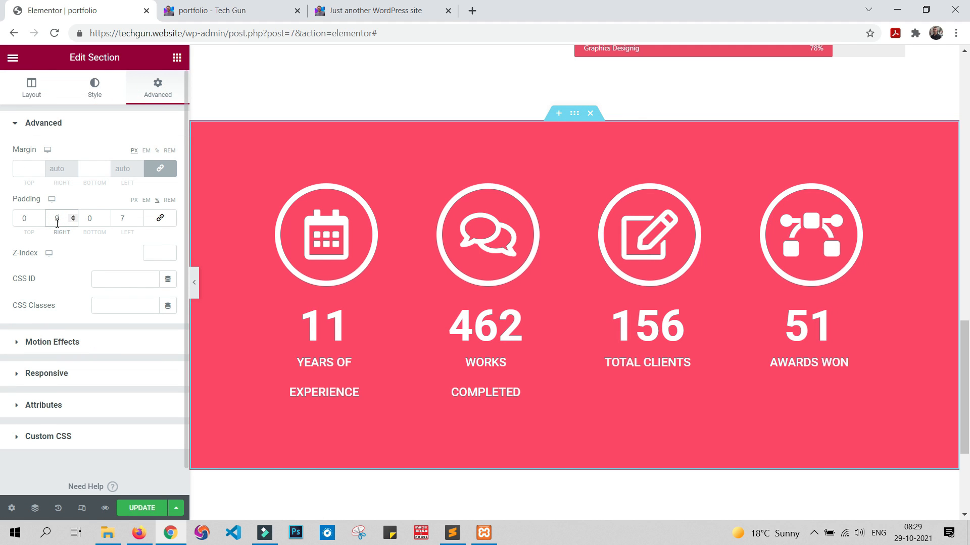
{"action": "double_click", "coordinate": [121, 218]}
{"action": "type", "text": "9"}
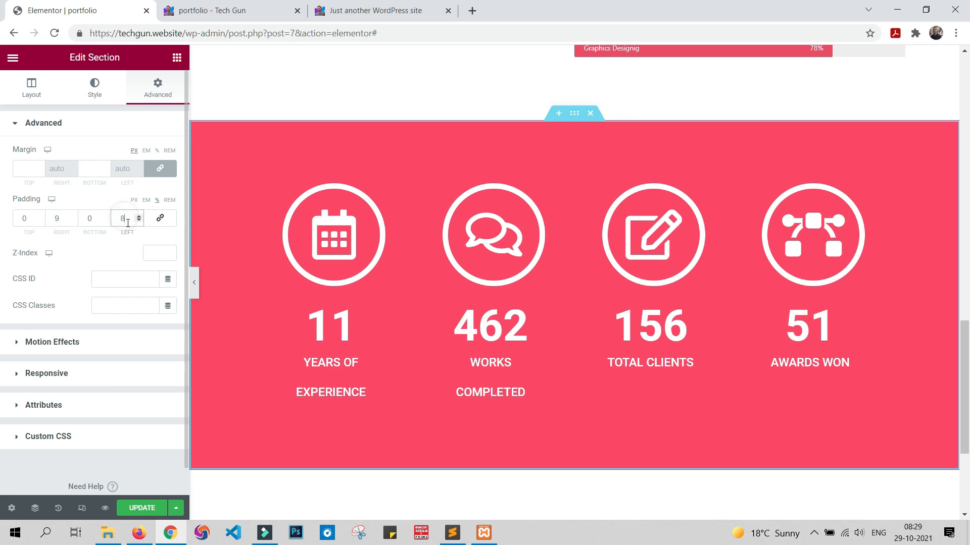
{"action": "left_click", "coordinate": [142, 508]}
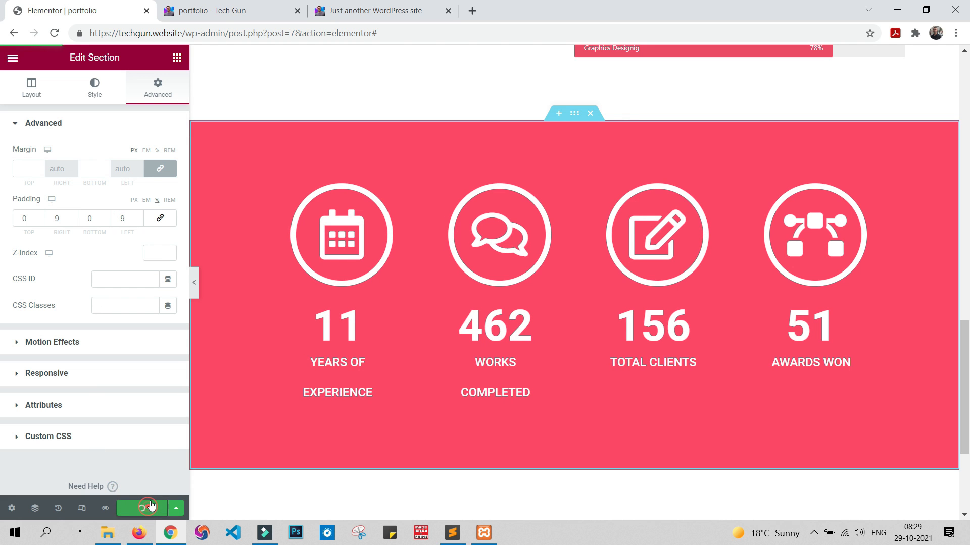
{"action": "left_click", "coordinate": [226, 7]}
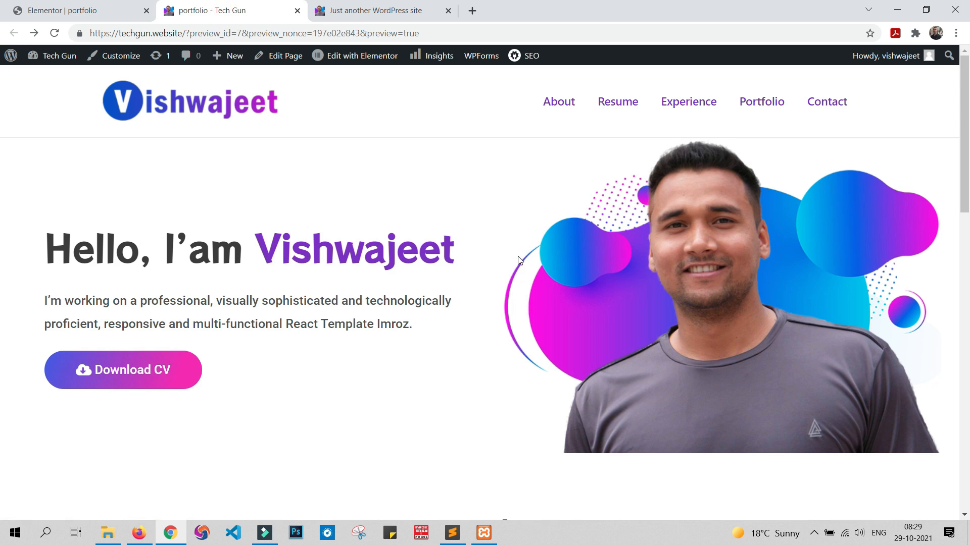
{"action": "scroll", "coordinate": [522, 273], "scroll_direction": "down", "scroll_amount": 8}
{"action": "scroll", "coordinate": [521, 272], "scroll_direction": "down", "scroll_amount": 8}
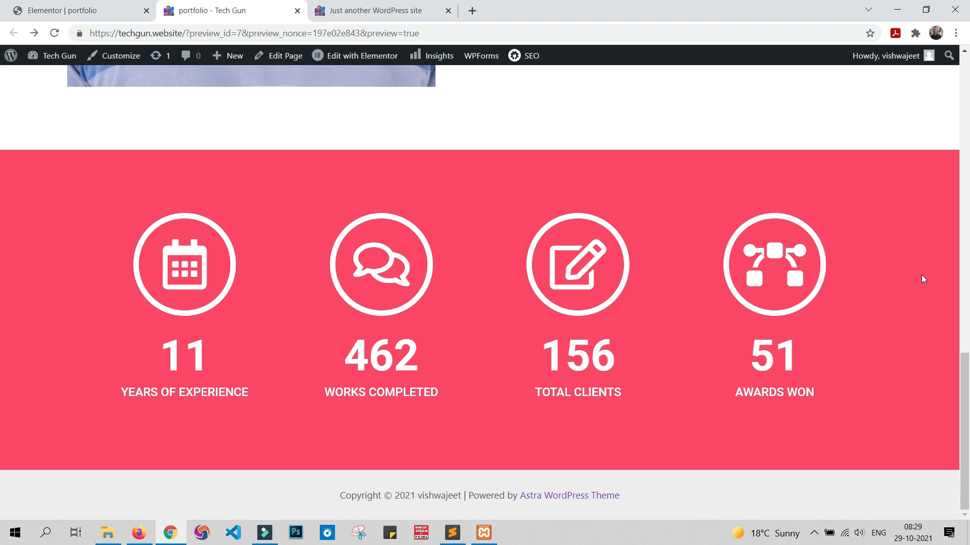
{"action": "left_click", "coordinate": [96, 9]}
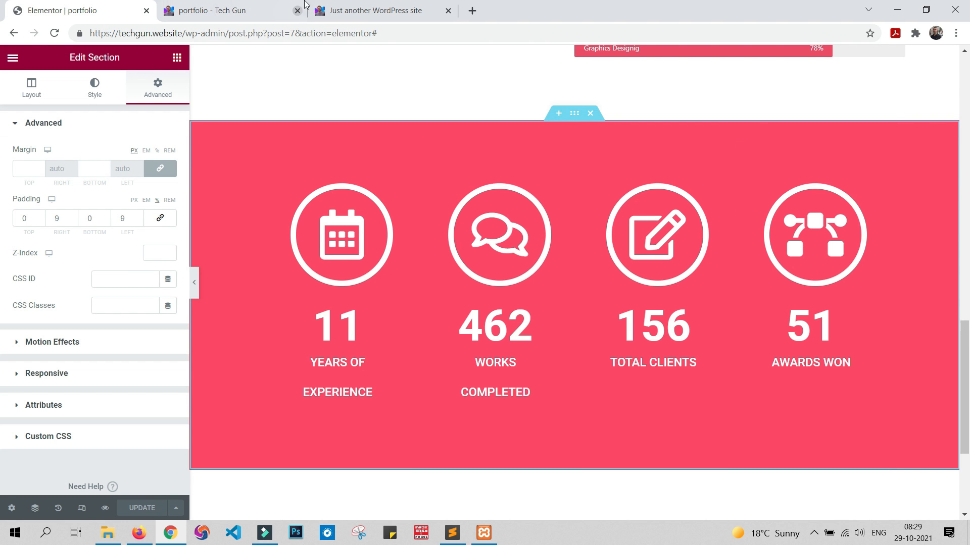
Step: Examine the sample site's Portfolio gallery under its Designing, Mobile App, website and All filters
{"action": "left_click", "coordinate": [354, 10]}
{"action": "scroll", "coordinate": [550, 211], "scroll_direction": "down", "scroll_amount": 8}
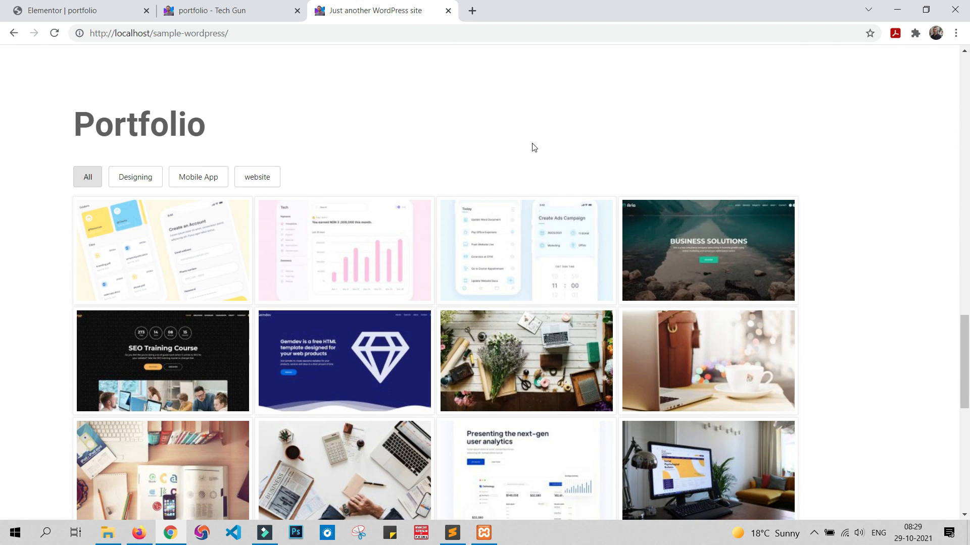
{"action": "scroll", "coordinate": [909, 221], "scroll_direction": "down", "scroll_amount": 1}
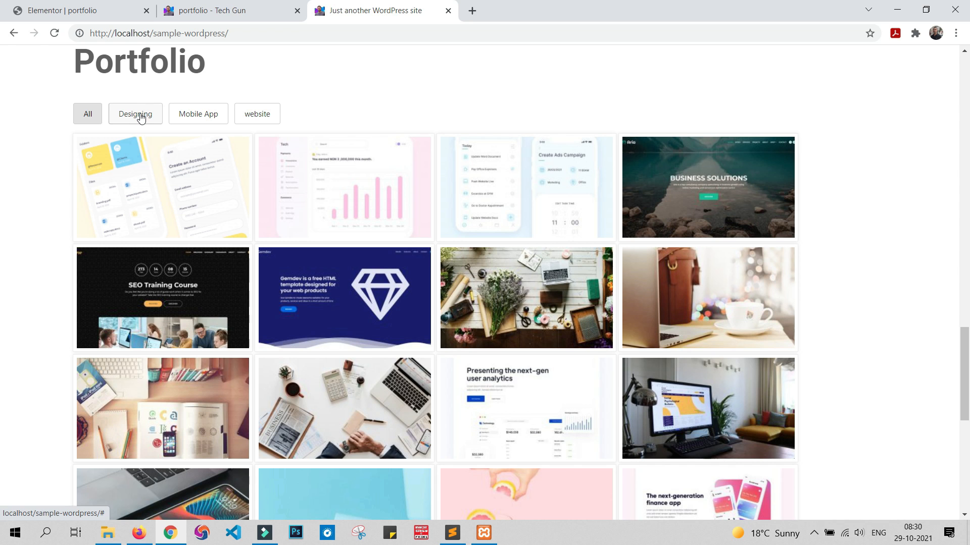
{"action": "left_click", "coordinate": [141, 117]}
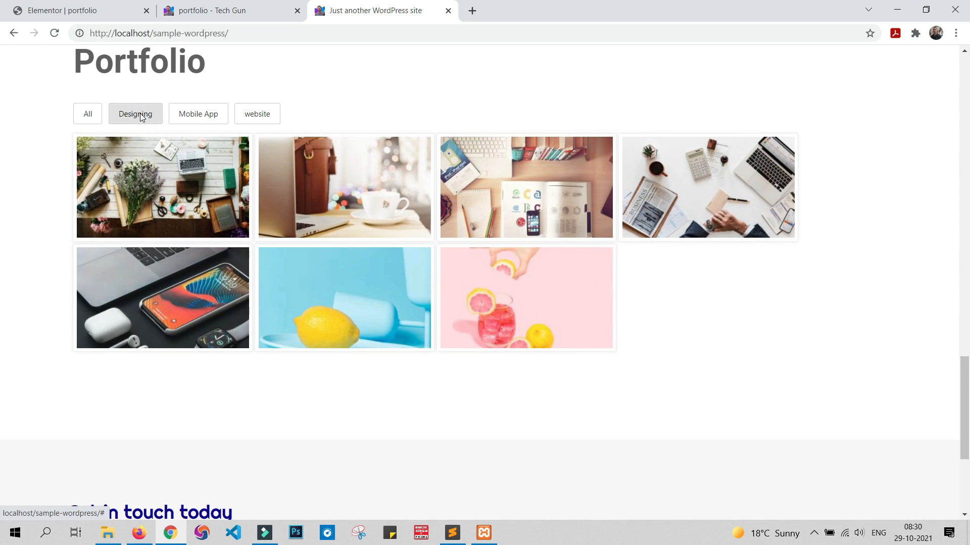
{"action": "left_click", "coordinate": [210, 116]}
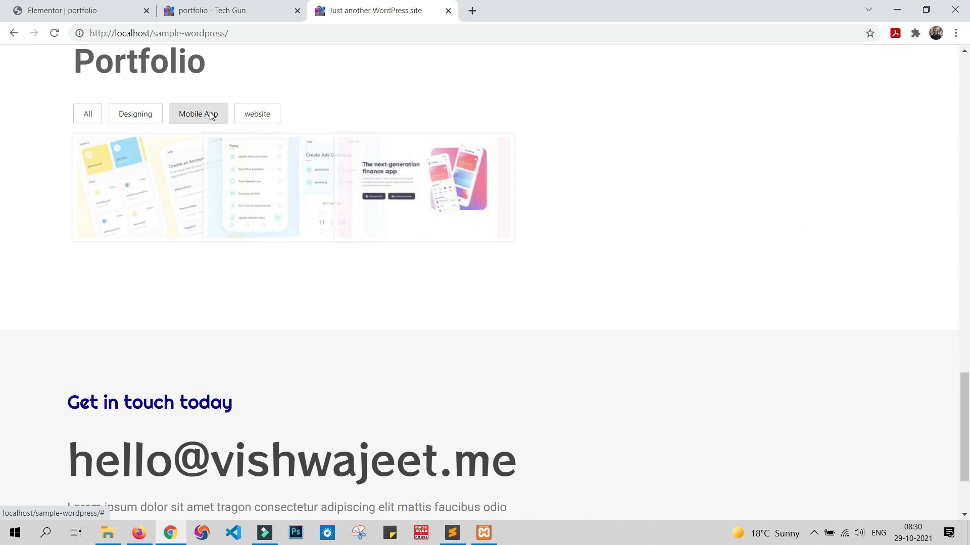
{"action": "left_click", "coordinate": [262, 109]}
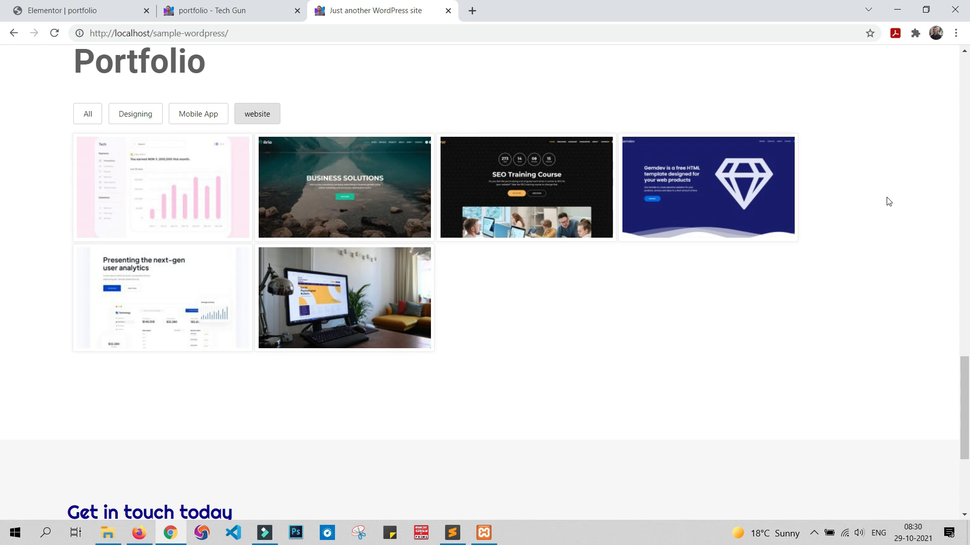
{"action": "left_click", "coordinate": [87, 117]}
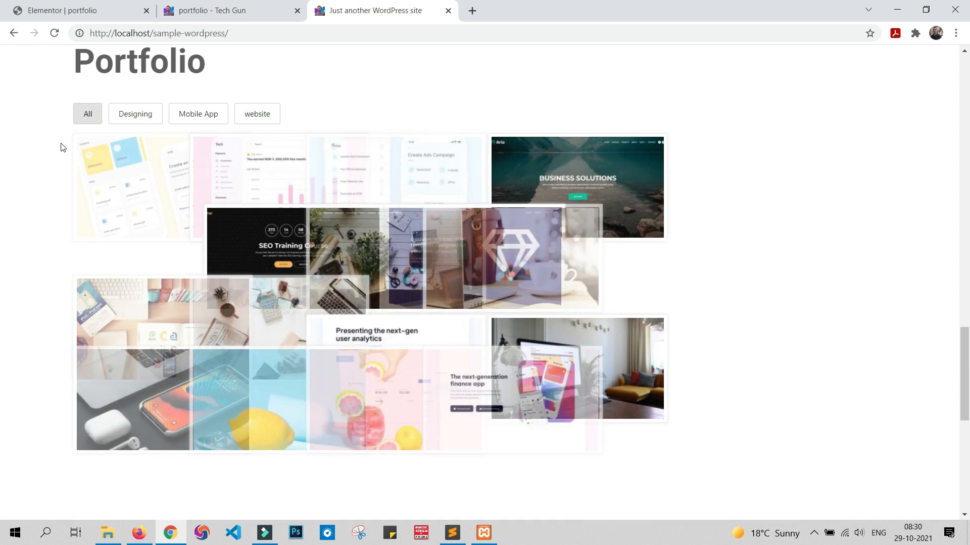
{"action": "scroll", "coordinate": [482, 119], "scroll_direction": "down", "scroll_amount": 3}
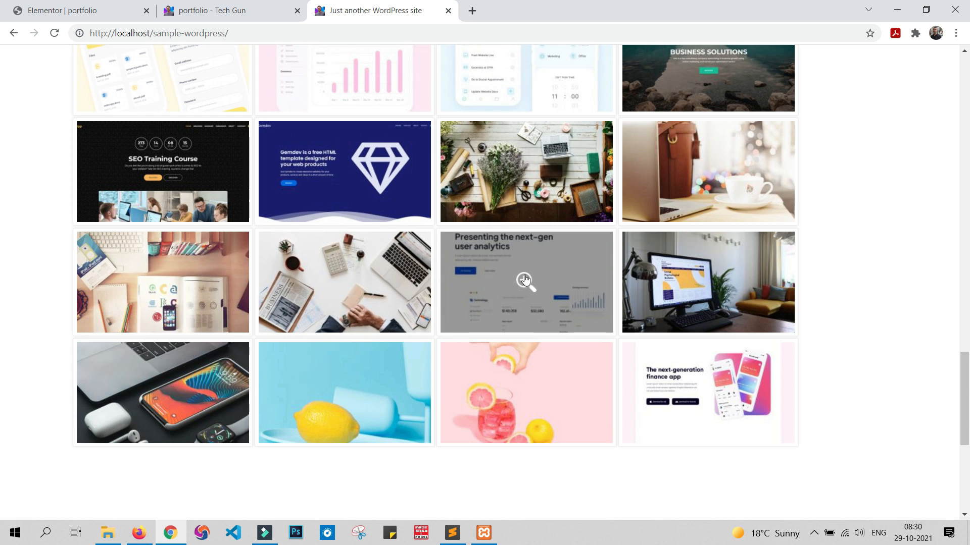
Step: View the finance app image enlarged in the sample's Portfolio gallery, close it, and review the gallery and contact section
{"action": "left_click", "coordinate": [704, 375]}
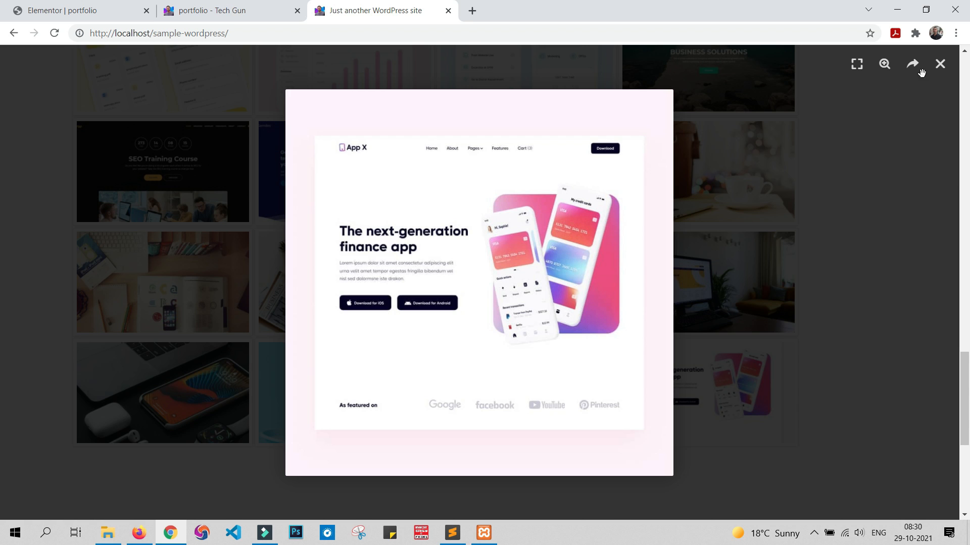
{"action": "left_click", "coordinate": [941, 65]}
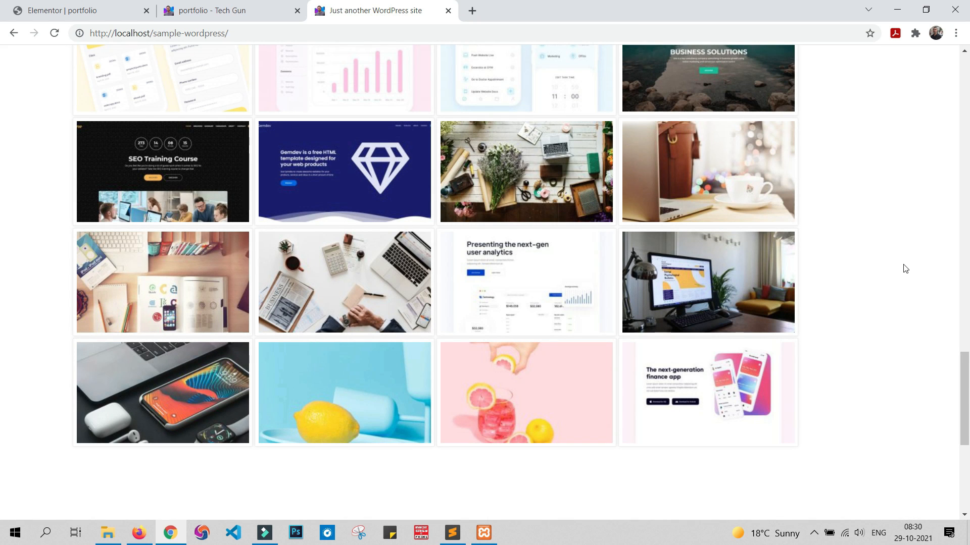
{"action": "scroll", "coordinate": [899, 269], "scroll_direction": "up", "scroll_amount": 3}
{"action": "scroll", "coordinate": [900, 268], "scroll_direction": "up", "scroll_amount": 3}
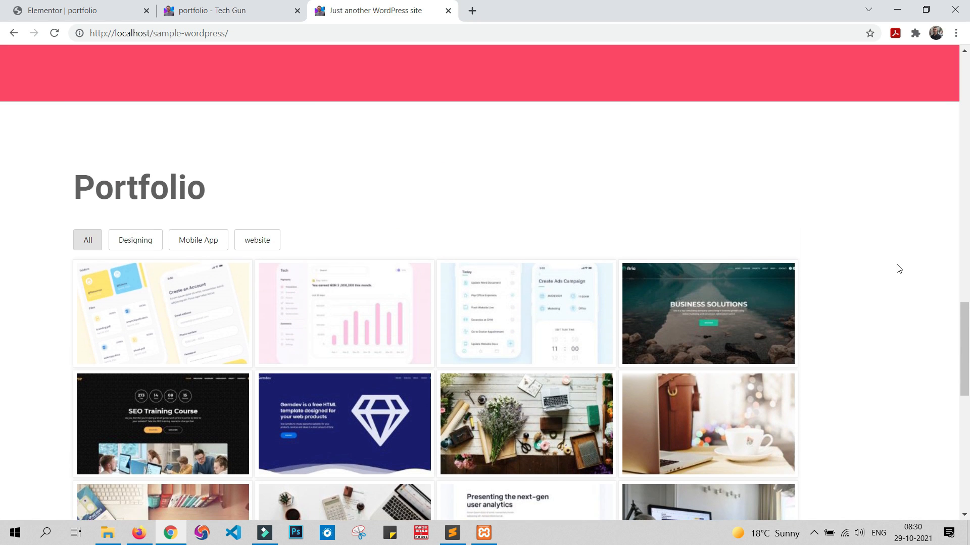
{"action": "scroll", "coordinate": [899, 268], "scroll_direction": "down", "scroll_amount": 5}
{"action": "scroll", "coordinate": [899, 268], "scroll_direction": "down", "scroll_amount": 7}
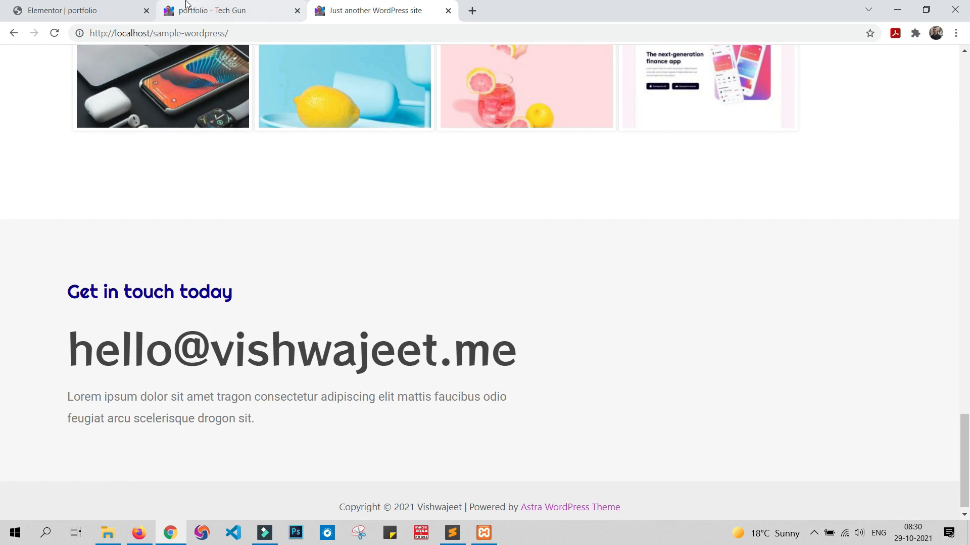
Step: Open the WordPress dashboard of the techgun.website site from the page preview
{"action": "left_click", "coordinate": [107, 5]}
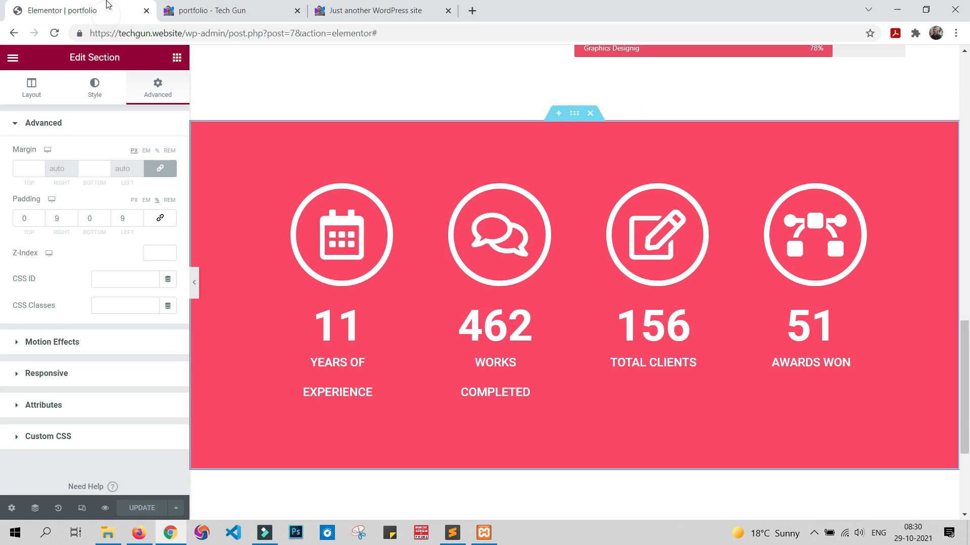
{"action": "left_click", "coordinate": [226, 5]}
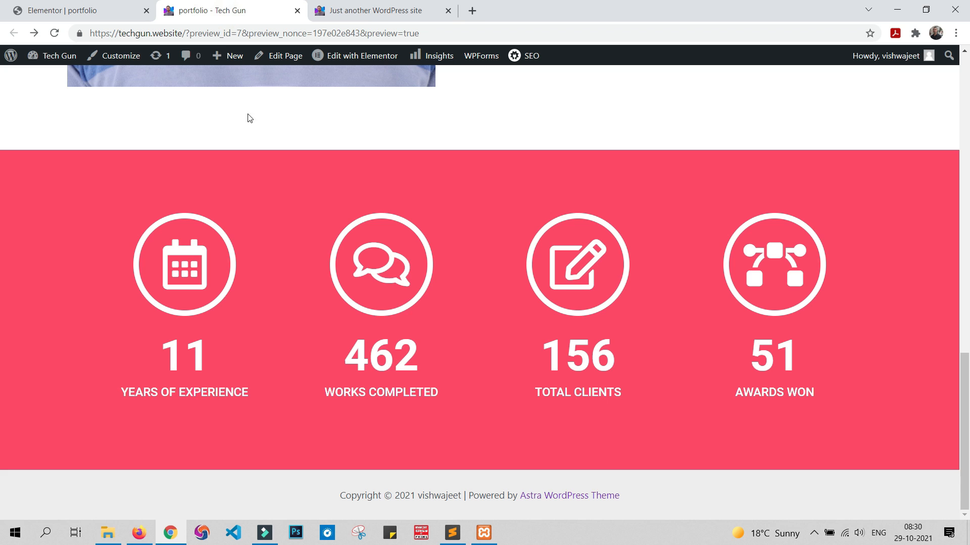
{"action": "scroll", "coordinate": [407, 355], "scroll_direction": "up", "scroll_amount": 14}
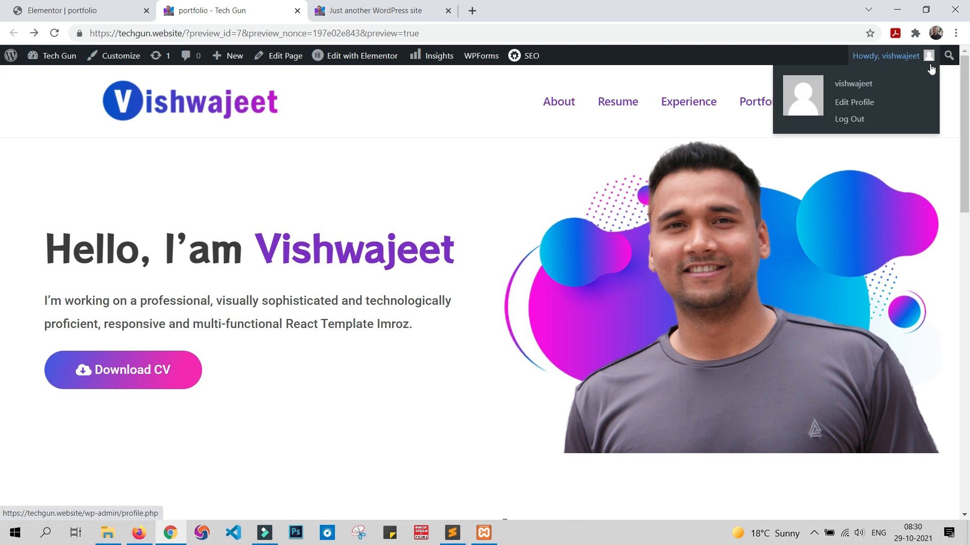
{"action": "mouse_move", "coordinate": [4, 57]}
{"action": "mouse_move", "coordinate": [44, 59]}
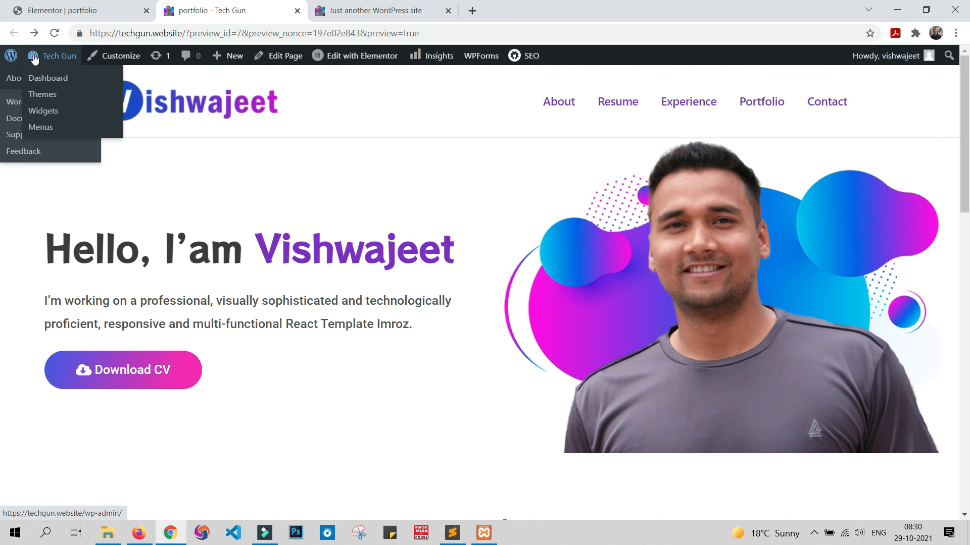
{"action": "left_click", "coordinate": [54, 83]}
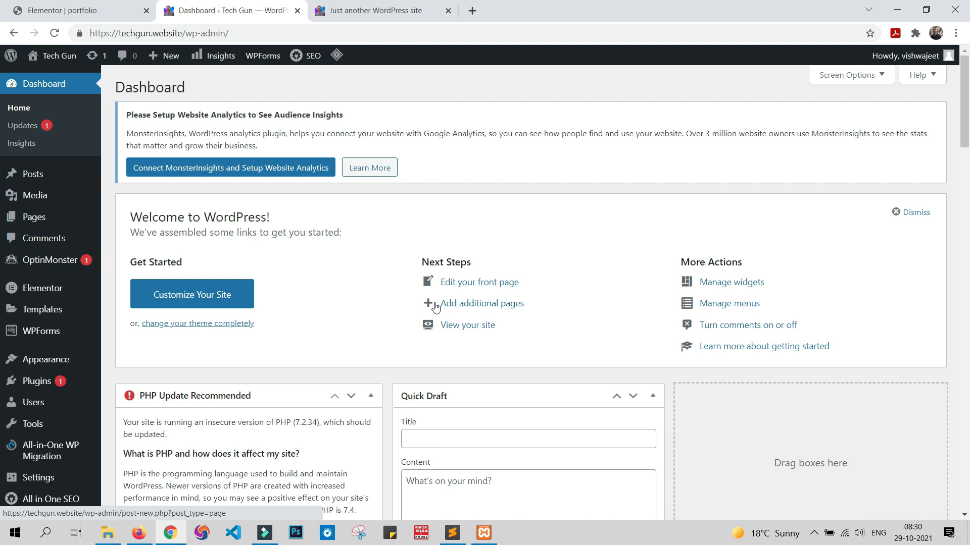
Step: Recheck the sample site's filterable Portfolio gallery and return to the WordPress dashboard
{"action": "left_click", "coordinate": [374, 12]}
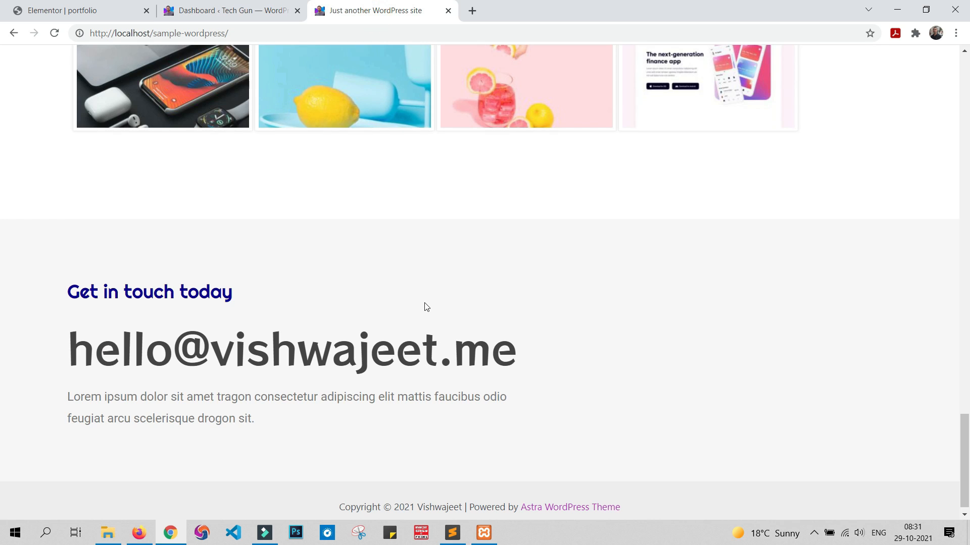
{"action": "scroll", "coordinate": [424, 305], "scroll_direction": "up", "scroll_amount": 10}
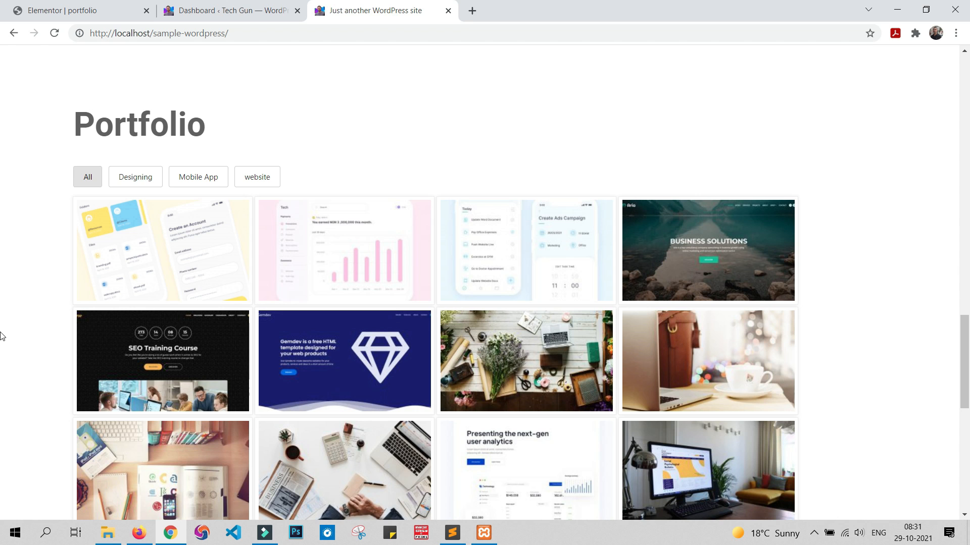
{"action": "left_click", "coordinate": [266, 6]}
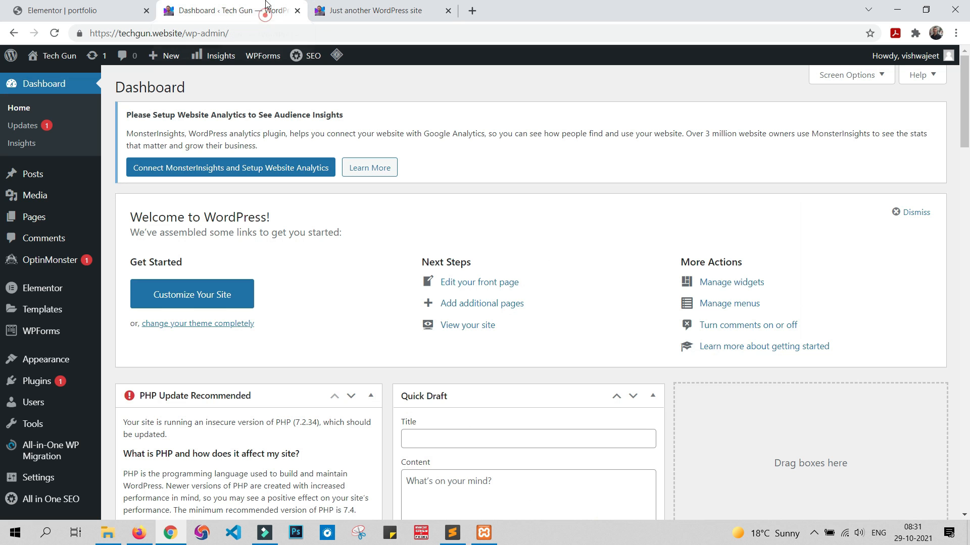
Step: Open the page for adding new plugins and search it for PORTFOLIO
{"action": "mouse_move", "coordinate": [48, 385]}
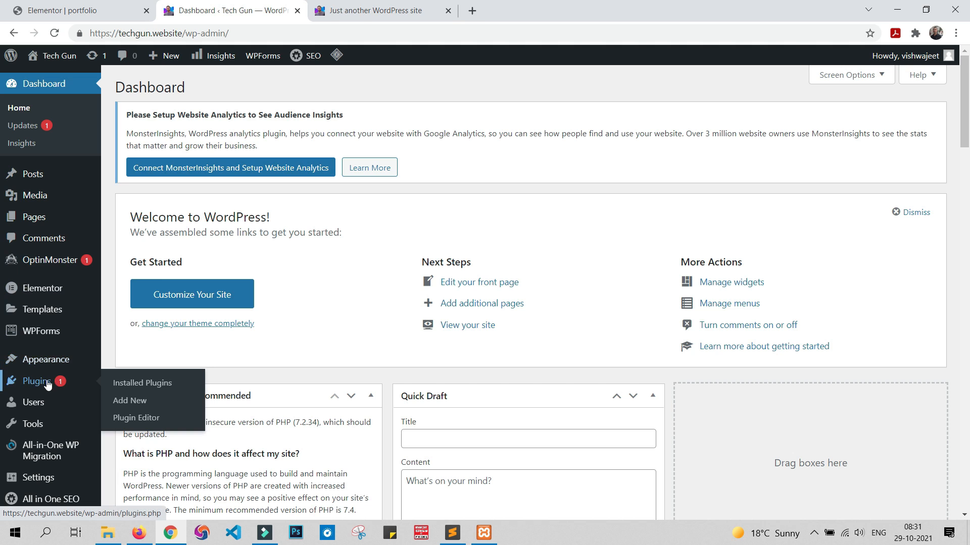
{"action": "left_click", "coordinate": [132, 404]}
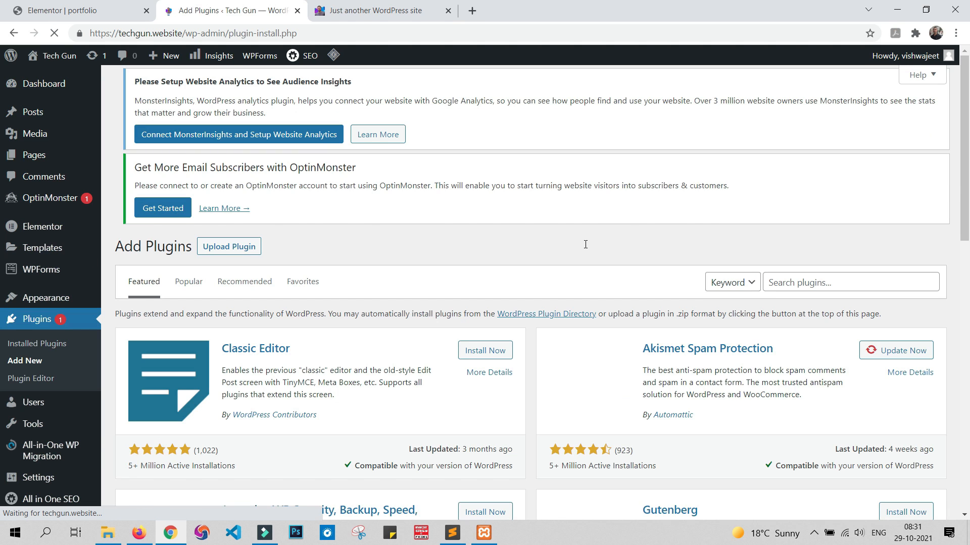
{"action": "key", "text": "alt+Tab"}
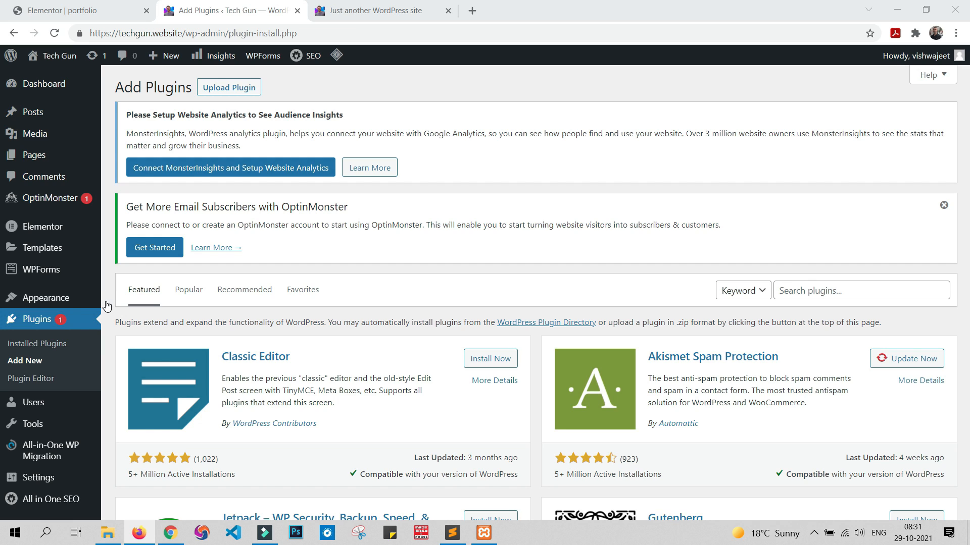
{"action": "left_click", "coordinate": [842, 292]}
{"action": "type", "text": "PO"}
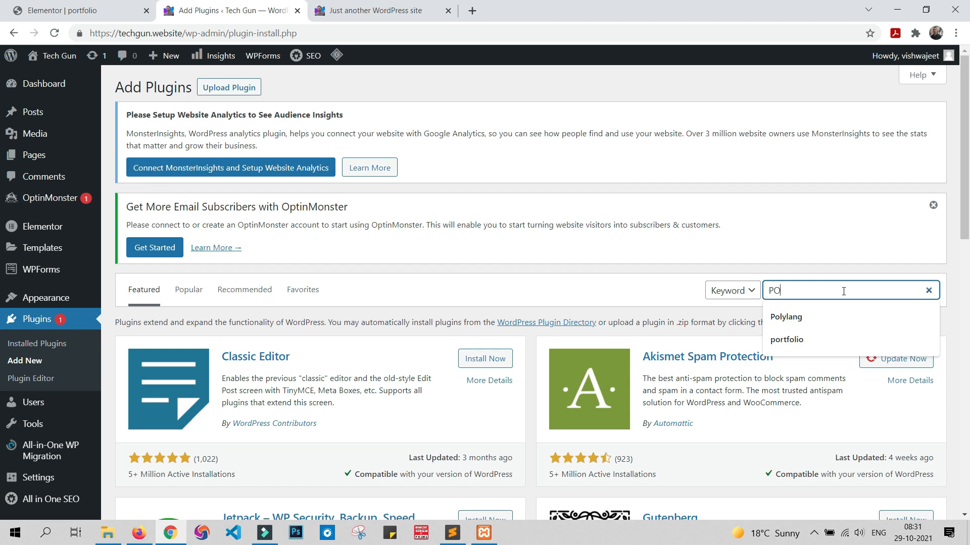
{"action": "type", "text": "RTFOLIO"}
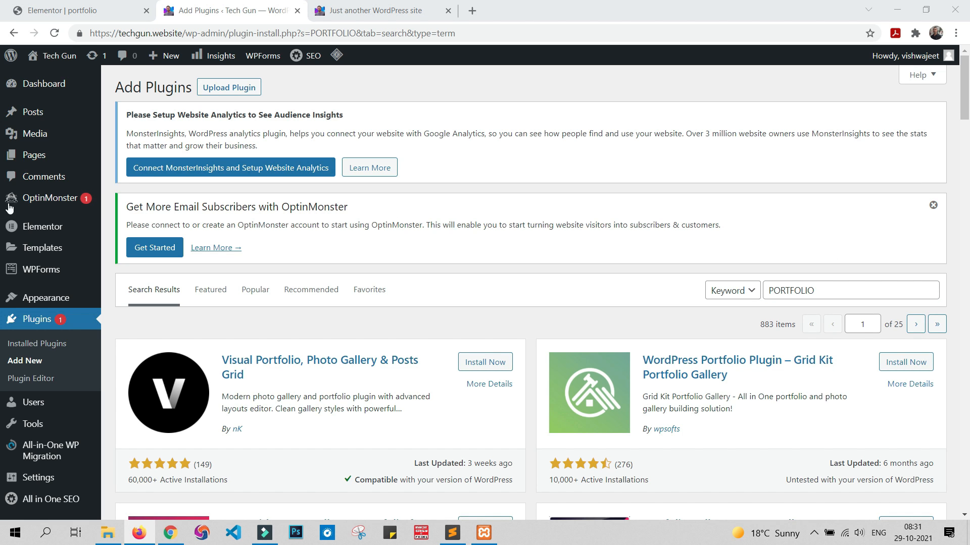
Step: Examine the screenshots of the Visual Portfolio, Photo Gallery & Posts Grid plugin and close its details
{"action": "scroll", "coordinate": [381, 218], "scroll_direction": "down", "scroll_amount": 5}
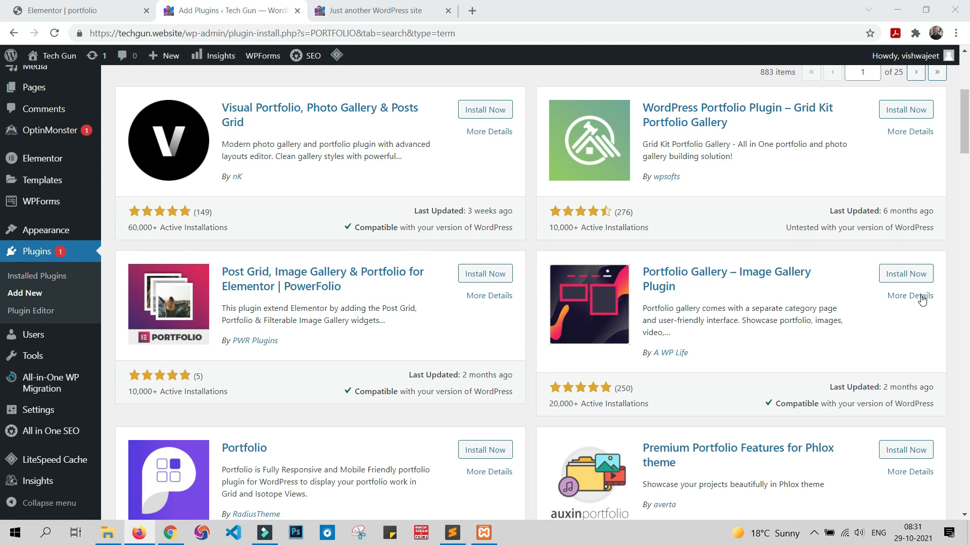
{"action": "left_click", "coordinate": [356, 110]}
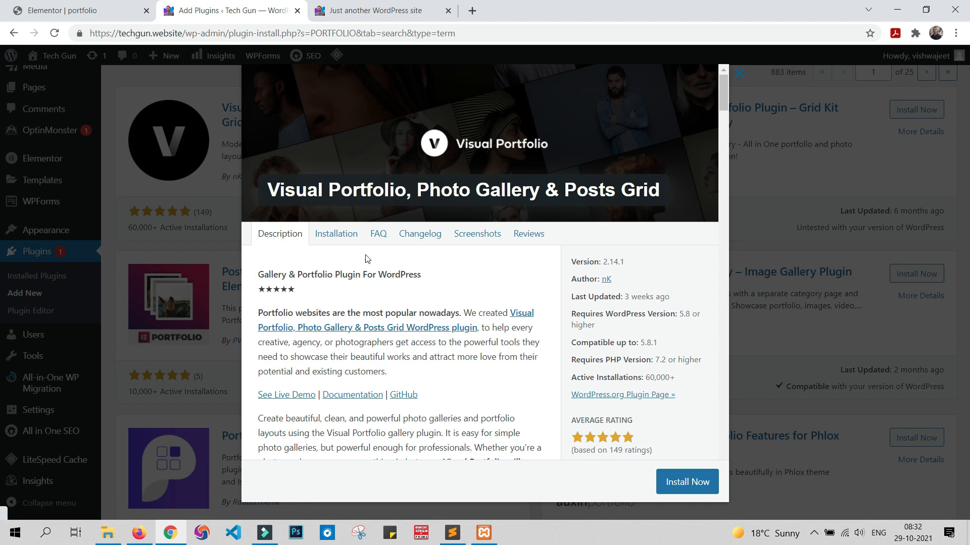
{"action": "left_click", "coordinate": [476, 234]}
{"action": "scroll", "coordinate": [491, 334], "scroll_direction": "down", "scroll_amount": 15}
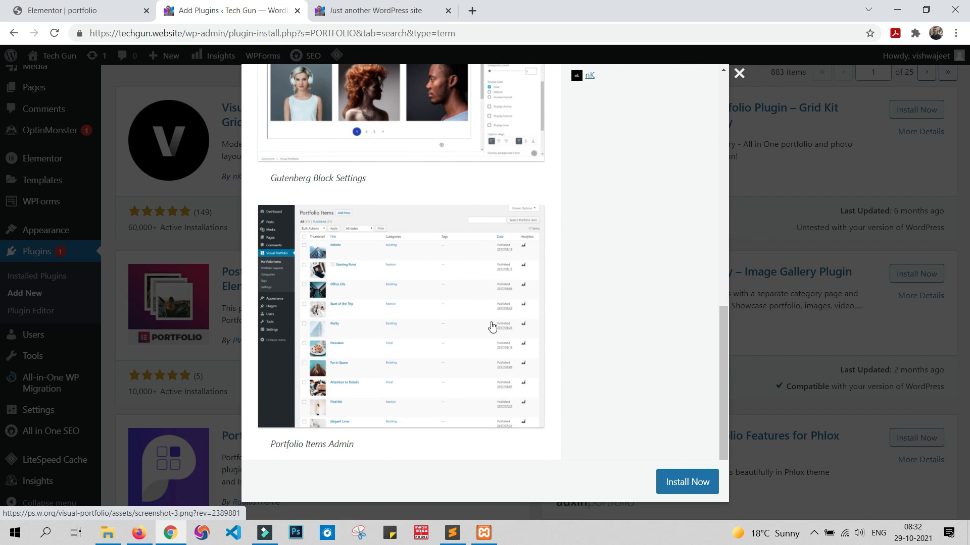
{"action": "scroll", "coordinate": [492, 327], "scroll_direction": "up", "scroll_amount": 15}
{"action": "left_click", "coordinate": [739, 73]}
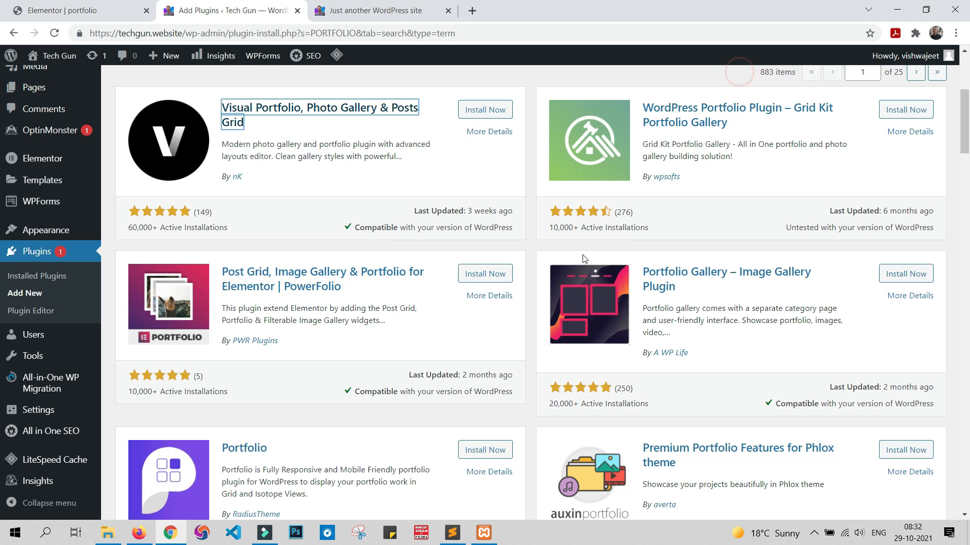
Step: Examine the screenshots of the WordPress Portfolio Plugin – Grid Kit Portfolio Gallery and close its details
{"action": "scroll", "coordinate": [600, 289], "scroll_direction": "up", "scroll_amount": 3}
{"action": "scroll", "coordinate": [626, 225], "scroll_direction": "down", "scroll_amount": 3}
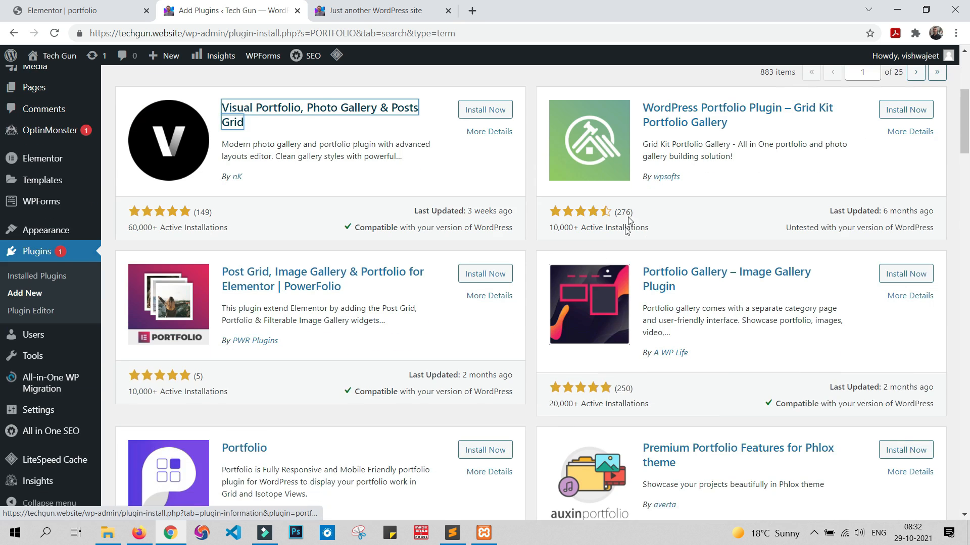
{"action": "left_click", "coordinate": [670, 109]}
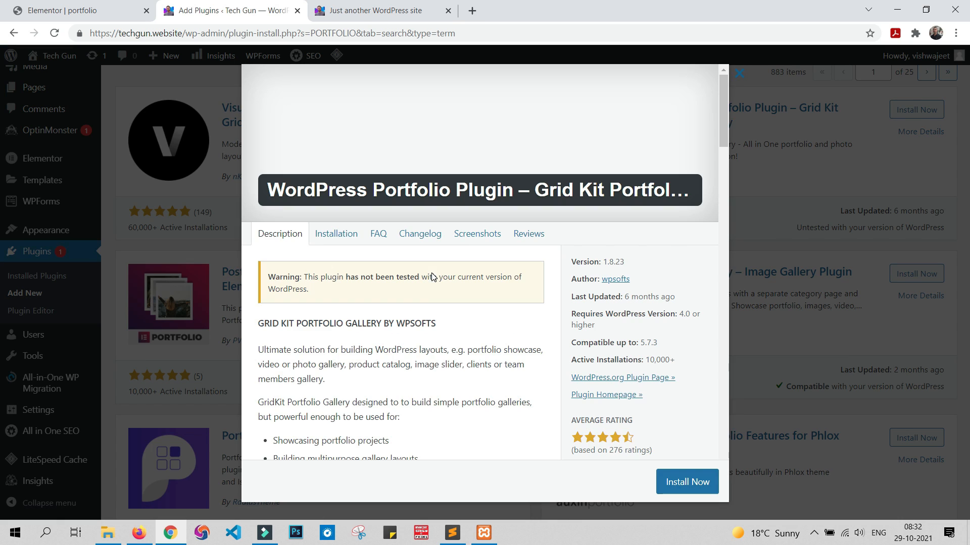
{"action": "left_click", "coordinate": [477, 234]}
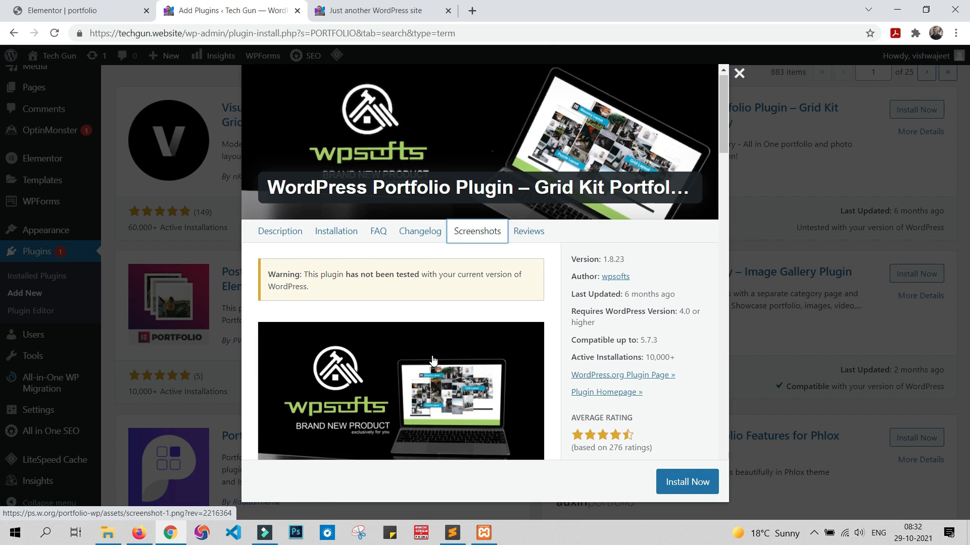
{"action": "scroll", "coordinate": [433, 360], "scroll_direction": "down", "scroll_amount": 6}
{"action": "scroll", "coordinate": [433, 360], "scroll_direction": "down", "scroll_amount": 12}
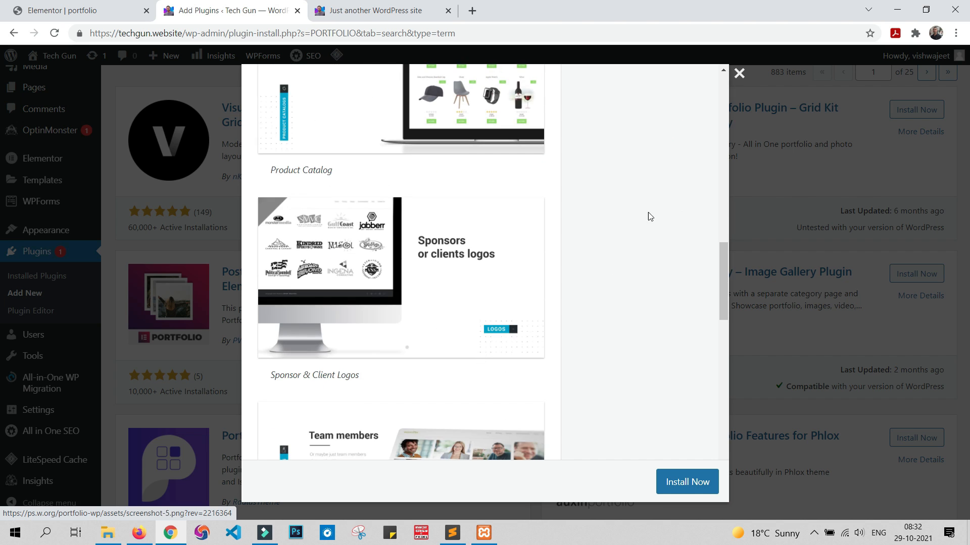
{"action": "left_click", "coordinate": [739, 74]}
Step: Find the Responsive Filterable Portfolio plugin among the search results and read its description
{"action": "scroll", "coordinate": [647, 284], "scroll_direction": "down", "scroll_amount": 3}
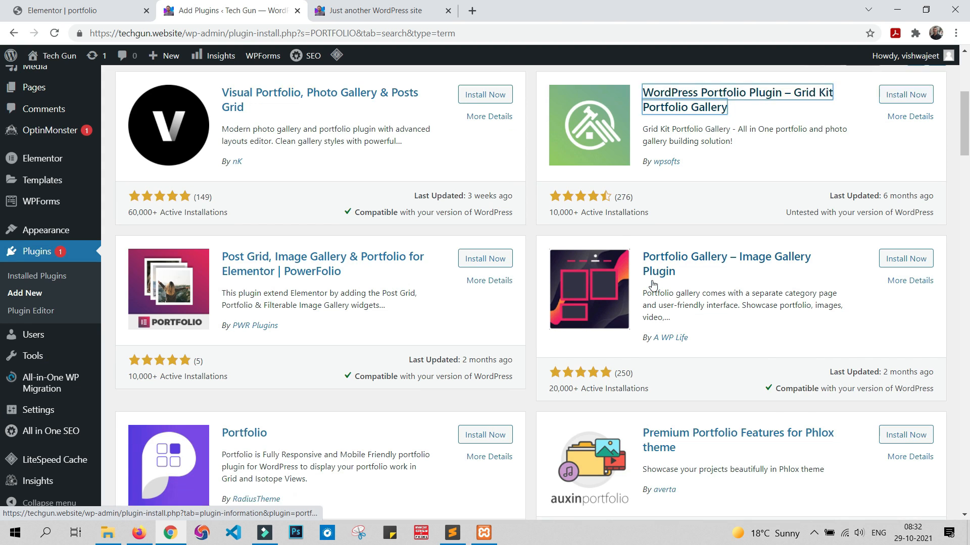
{"action": "scroll", "coordinate": [647, 285], "scroll_direction": "down", "scroll_amount": 9}
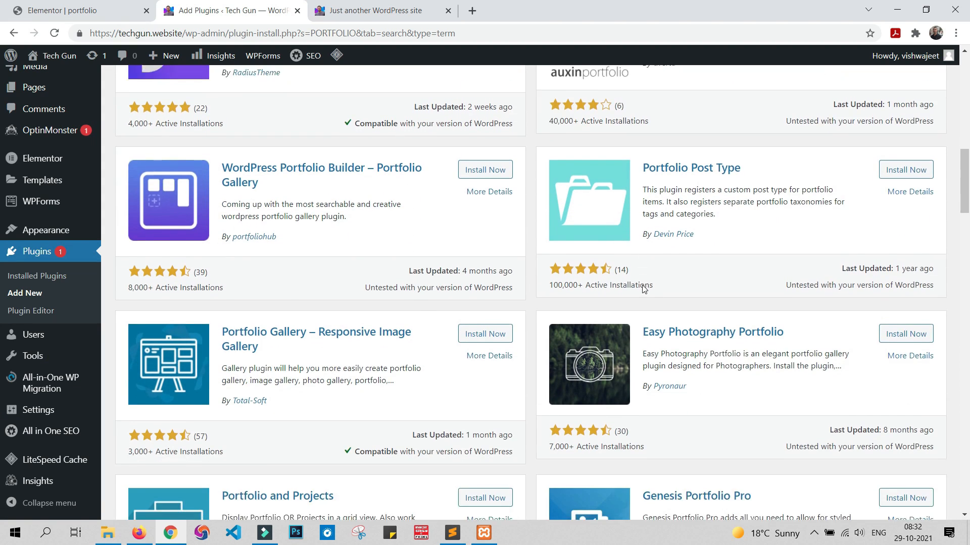
{"action": "scroll", "coordinate": [643, 289], "scroll_direction": "down", "scroll_amount": 6}
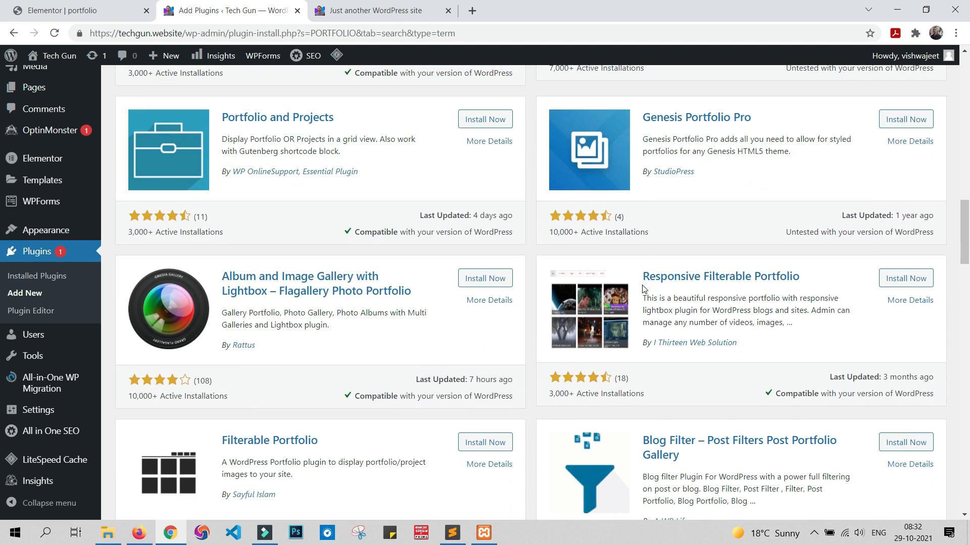
{"action": "scroll", "coordinate": [644, 289], "scroll_direction": "down", "scroll_amount": 1}
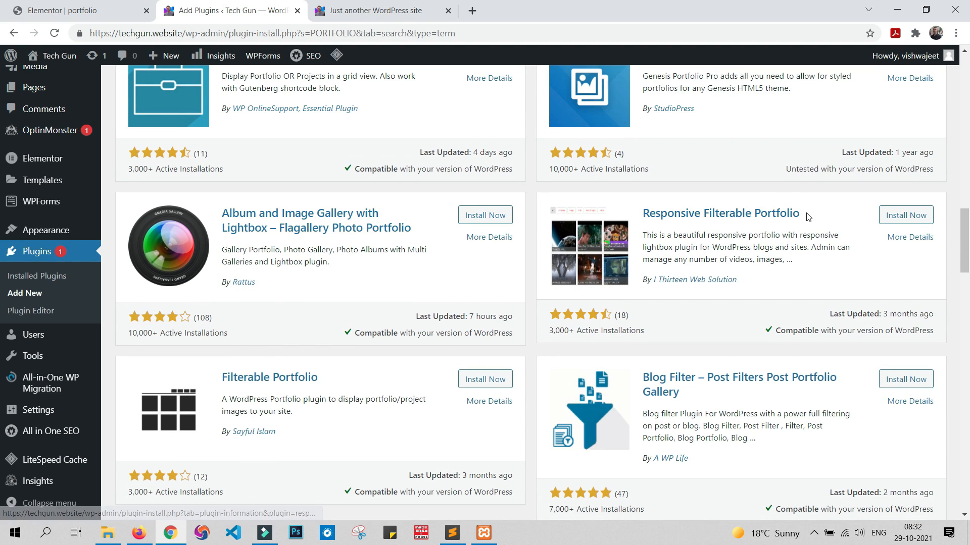
{"action": "left_click", "coordinate": [718, 216]}
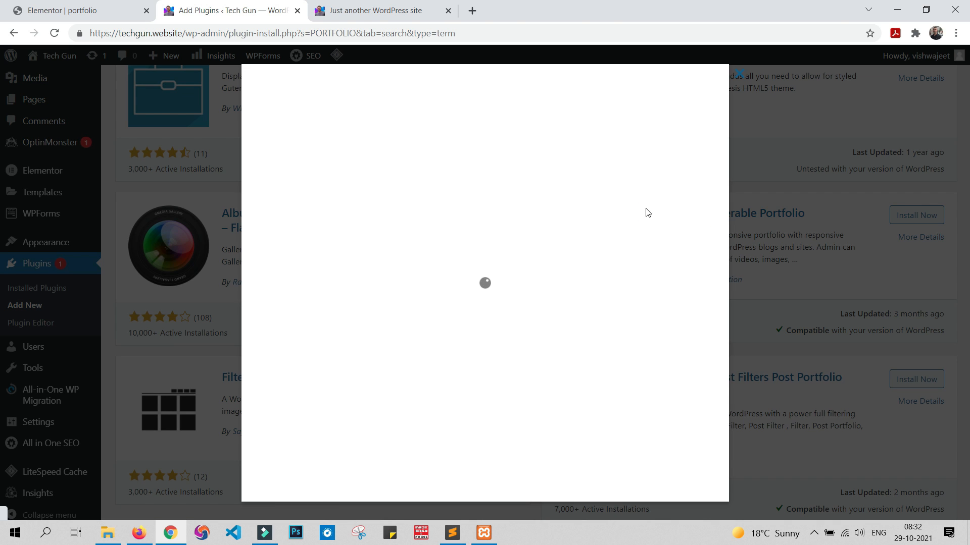
{"action": "scroll", "coordinate": [340, 349], "scroll_direction": "down", "scroll_amount": 3}
{"action": "scroll", "coordinate": [340, 349], "scroll_direction": "down", "scroll_amount": 5}
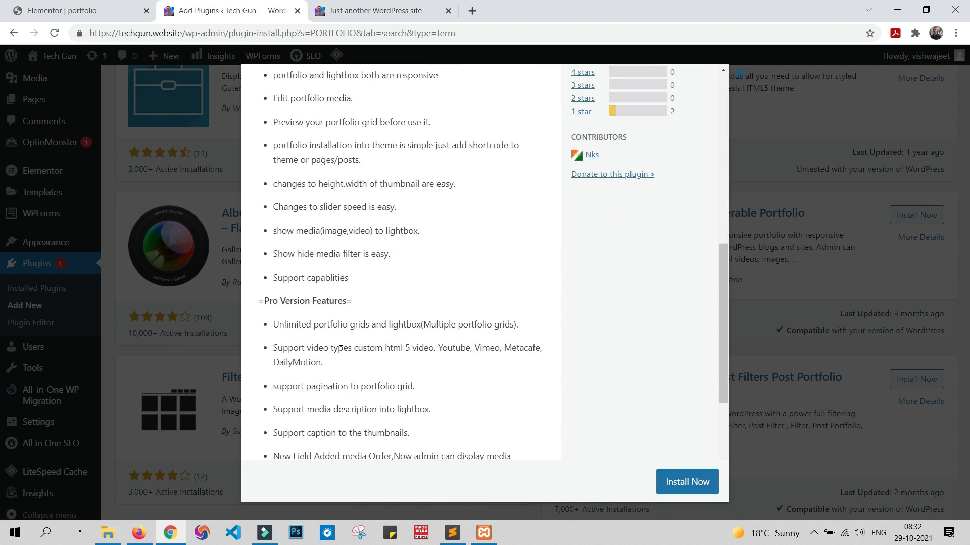
{"action": "scroll", "coordinate": [374, 378], "scroll_direction": "up", "scroll_amount": 9}
{"action": "scroll", "coordinate": [380, 387], "scroll_direction": "up", "scroll_amount": 2}
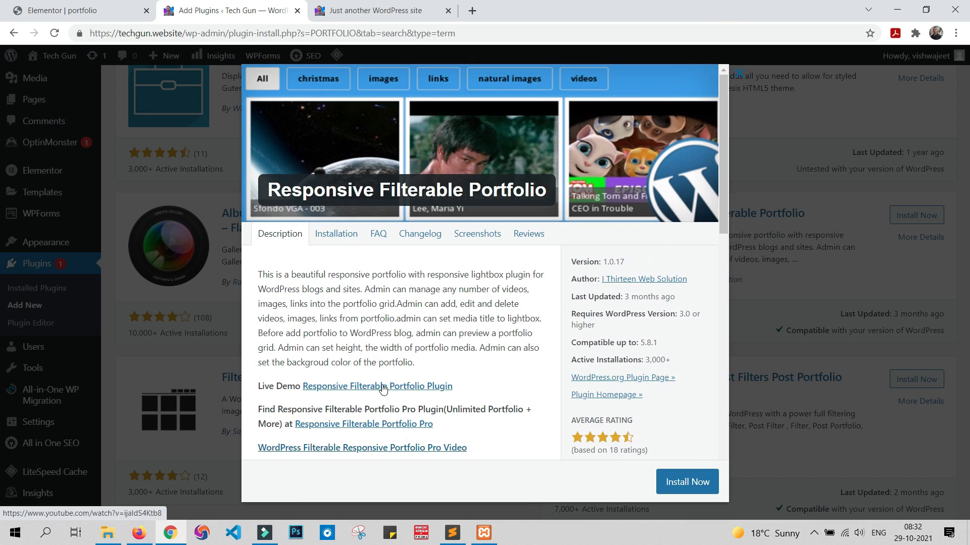
Step: Examine the Responsive Filterable Portfolio plugin's screenshots, including its settings, media form and portfolio preview
{"action": "left_click", "coordinate": [486, 234]}
{"action": "scroll", "coordinate": [397, 285], "scroll_direction": "down", "scroll_amount": 15}
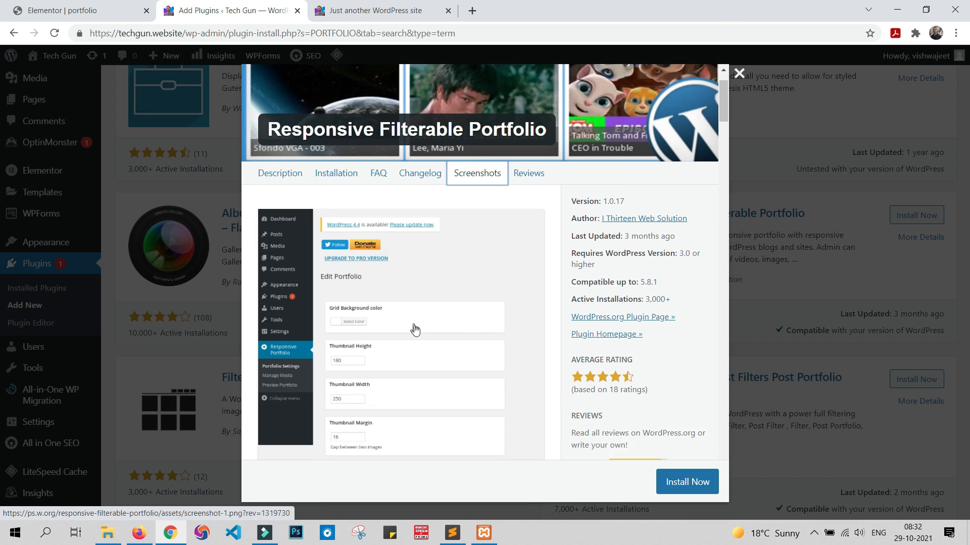
{"action": "scroll", "coordinate": [429, 344], "scroll_direction": "down", "scroll_amount": 15}
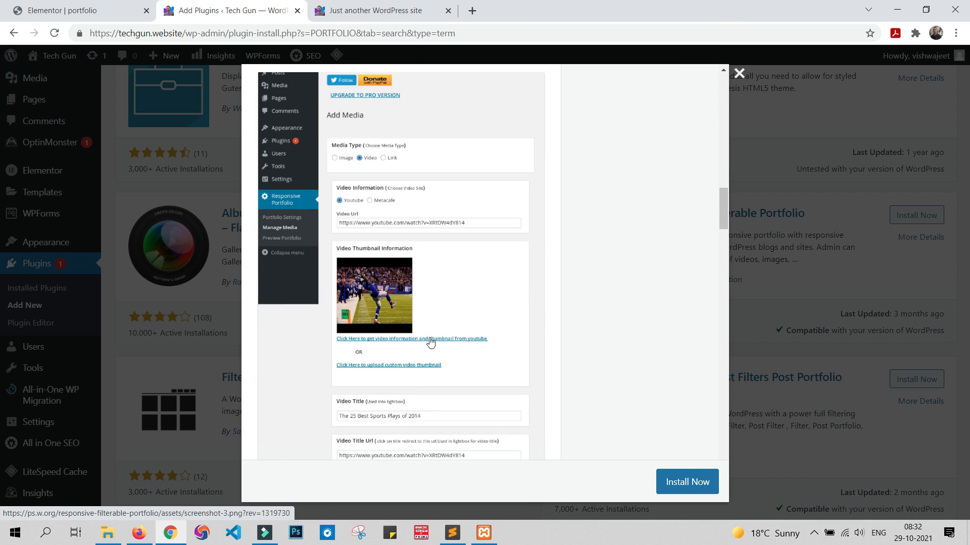
{"action": "scroll", "coordinate": [403, 293], "scroll_direction": "up", "scroll_amount": 1}
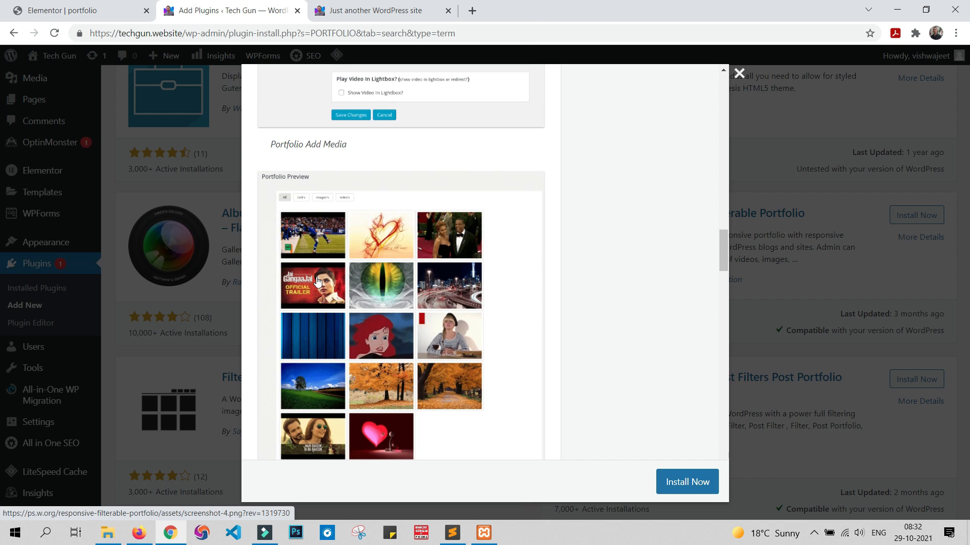
Step: Close the plugin details, then install and activate the Responsive Filterable Portfolio plugin
{"action": "left_click", "coordinate": [739, 73]}
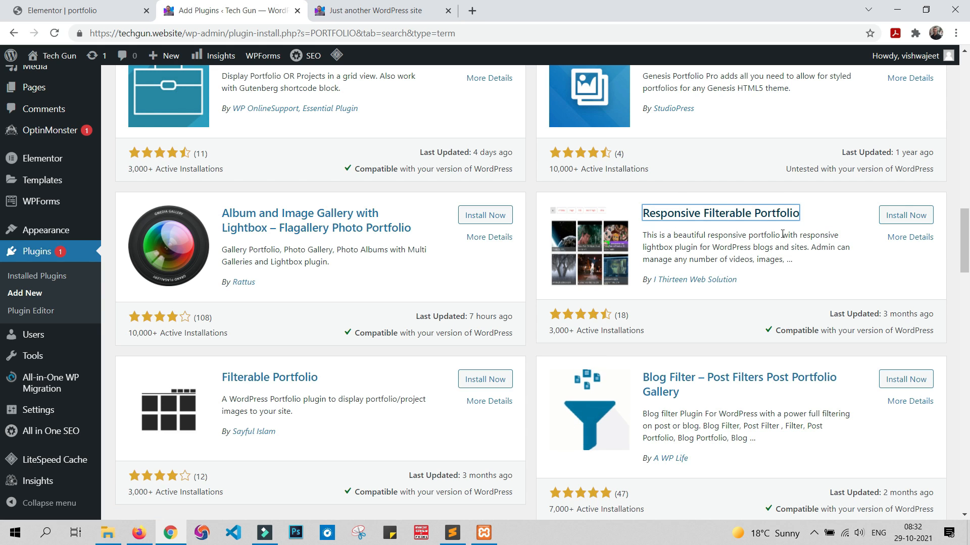
{"action": "left_click", "coordinate": [915, 216]}
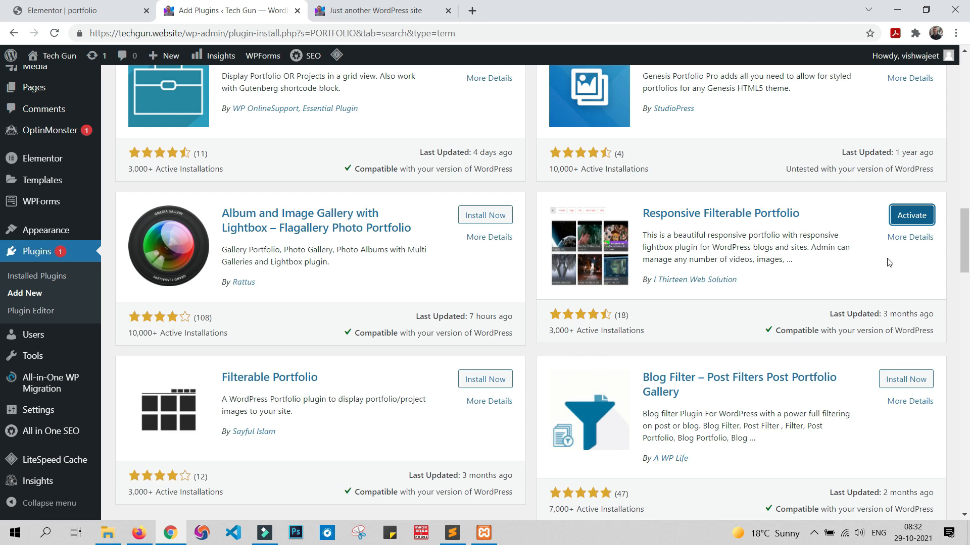
{"action": "left_click", "coordinate": [922, 222]}
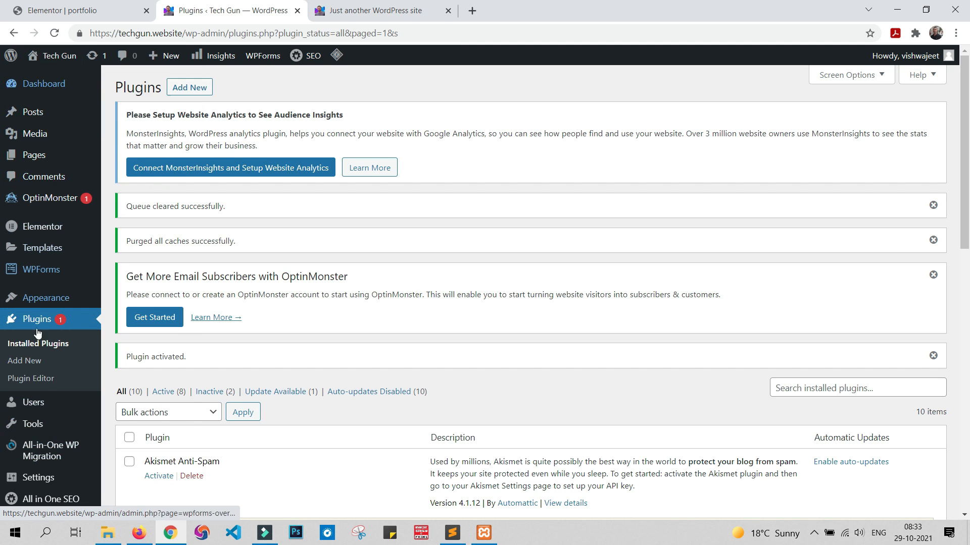
Step: Open the Responsive Portfolio settings and review the grid background, thumbnail size and margin, All keyword, filter and image resize options
{"action": "mouse_move", "coordinate": [62, 465]}
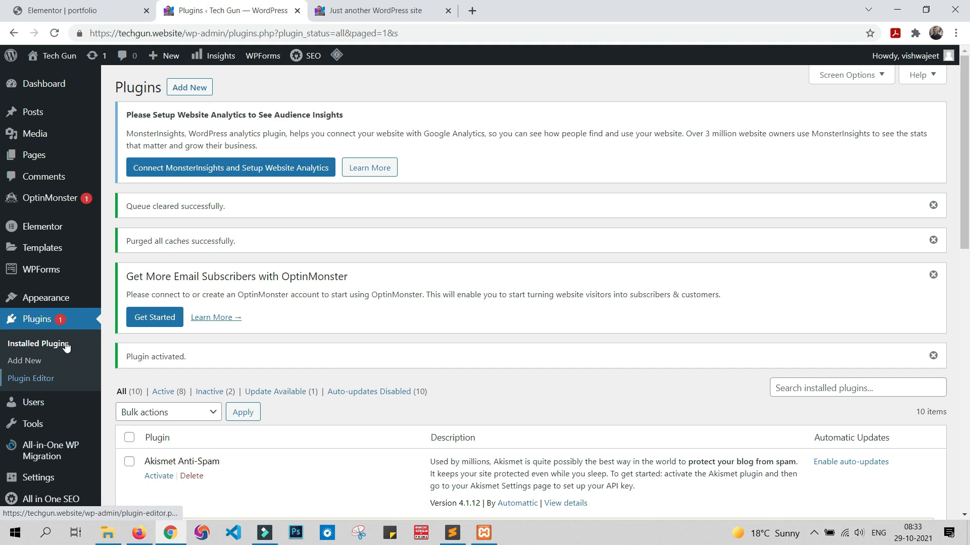
{"action": "mouse_move", "coordinate": [76, 250]}
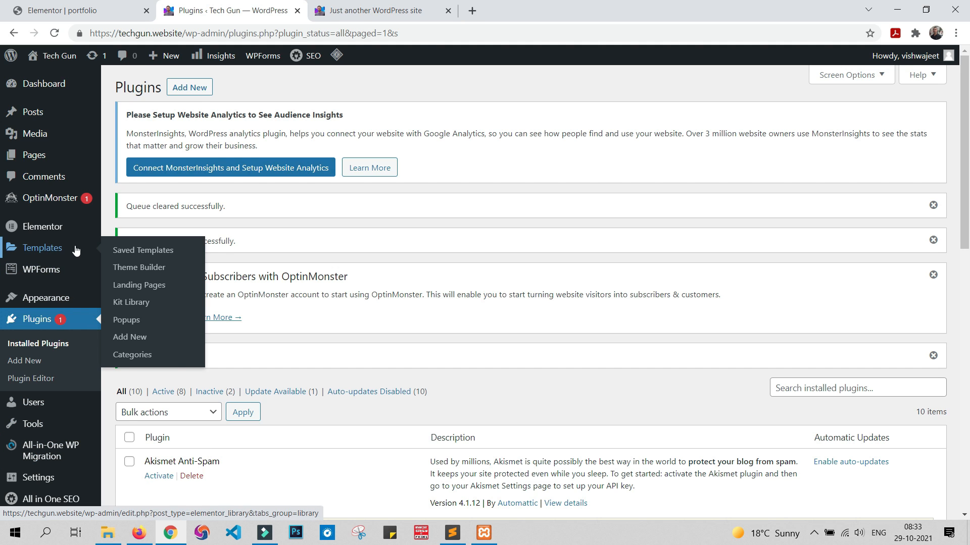
{"action": "scroll", "coordinate": [76, 250], "scroll_direction": "down", "scroll_amount": 4}
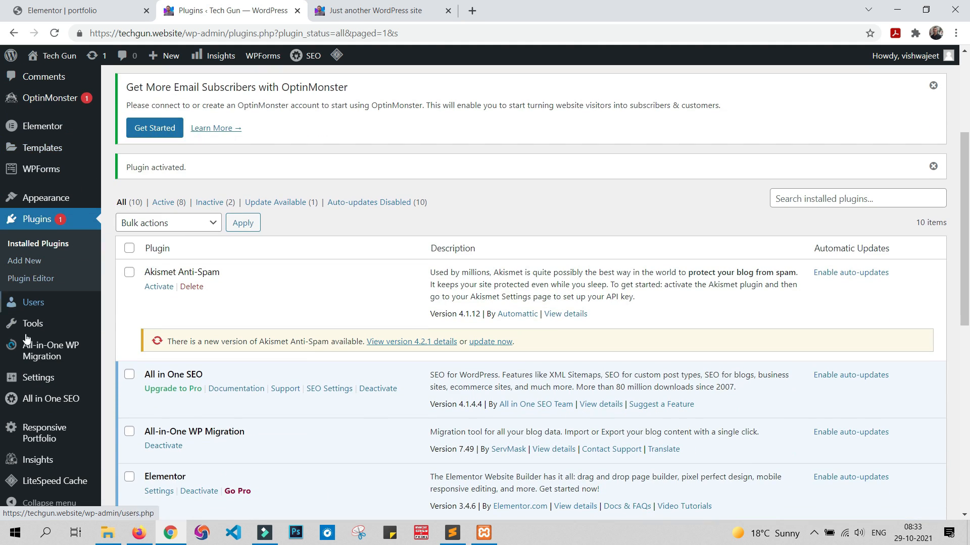
{"action": "mouse_move", "coordinate": [39, 443]}
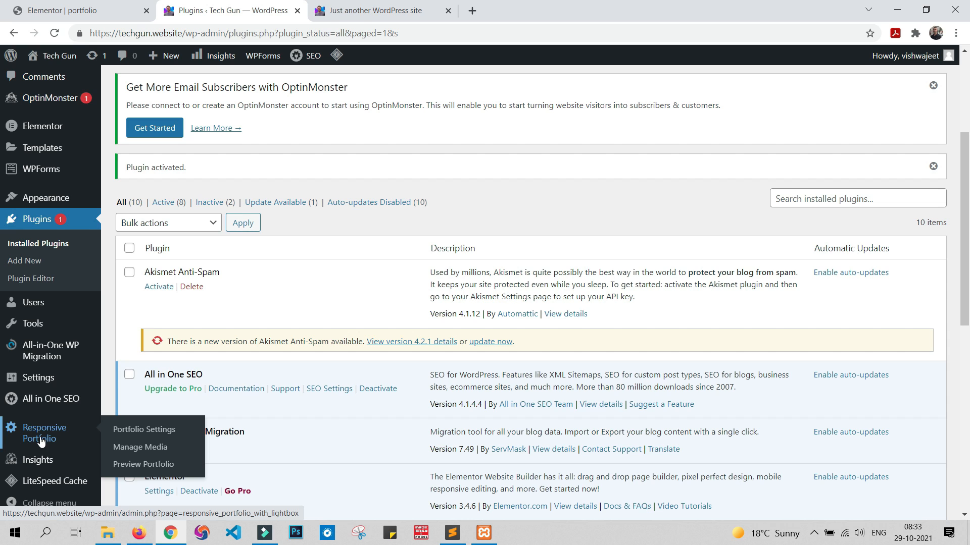
{"action": "left_click", "coordinate": [41, 442]}
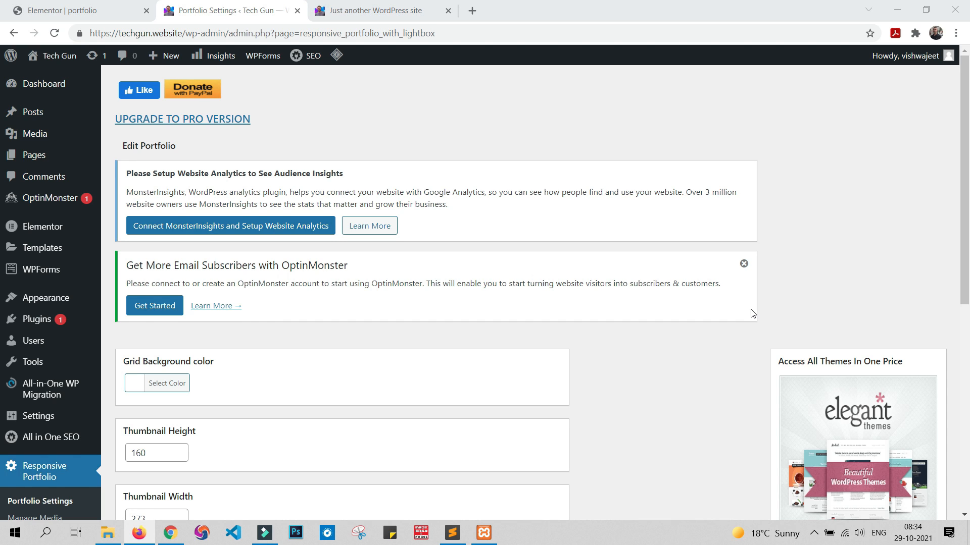
{"action": "scroll", "coordinate": [751, 311], "scroll_direction": "down", "scroll_amount": 5}
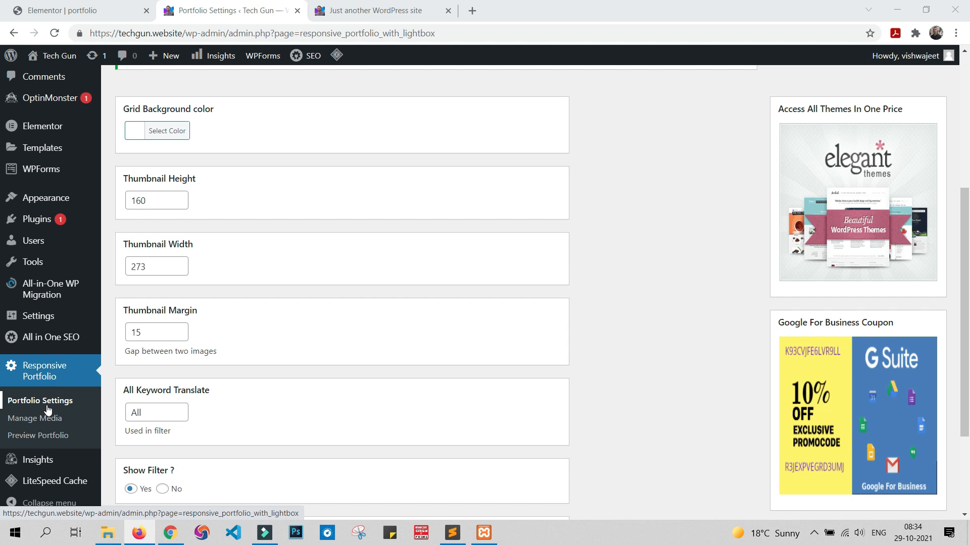
{"action": "scroll", "coordinate": [295, 280], "scroll_direction": "up", "scroll_amount": 1}
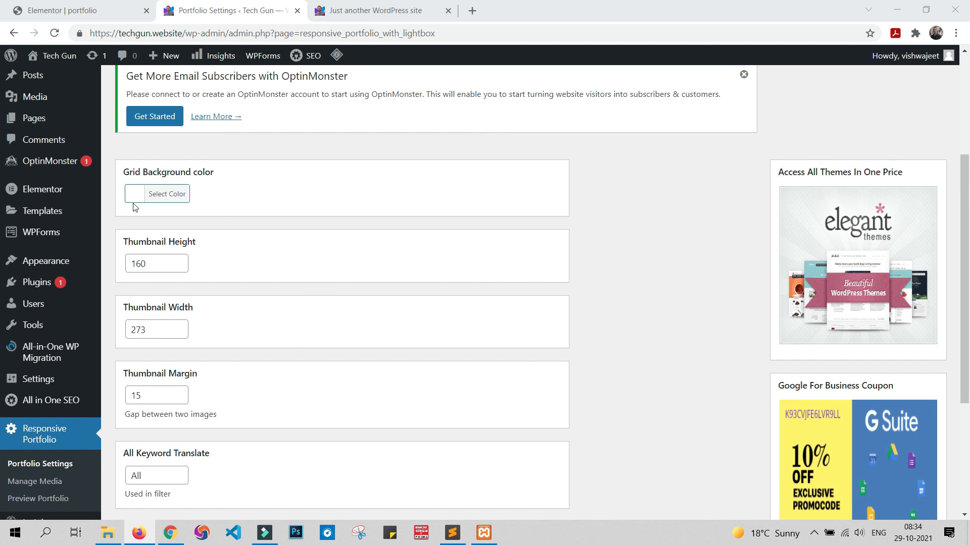
{"action": "scroll", "coordinate": [202, 232], "scroll_direction": "down", "scroll_amount": 1}
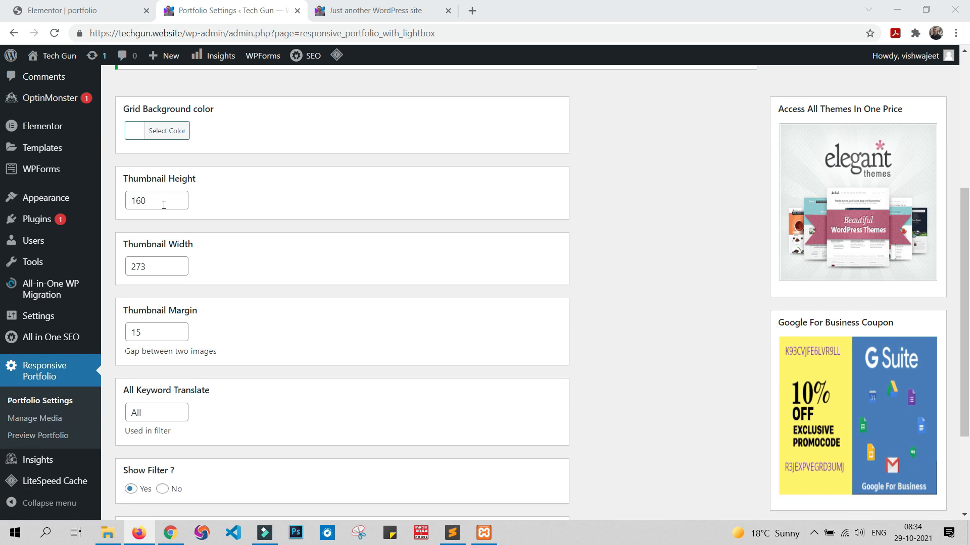
{"action": "scroll", "coordinate": [163, 205], "scroll_direction": "down", "scroll_amount": 2}
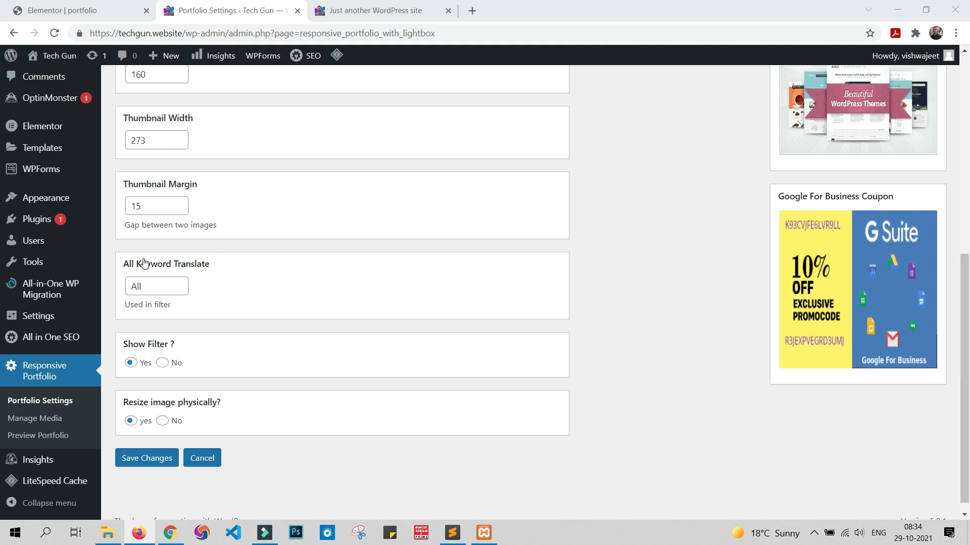
{"action": "left_click_drag", "start_coordinate": [154, 286], "coordinate": [126, 289]}
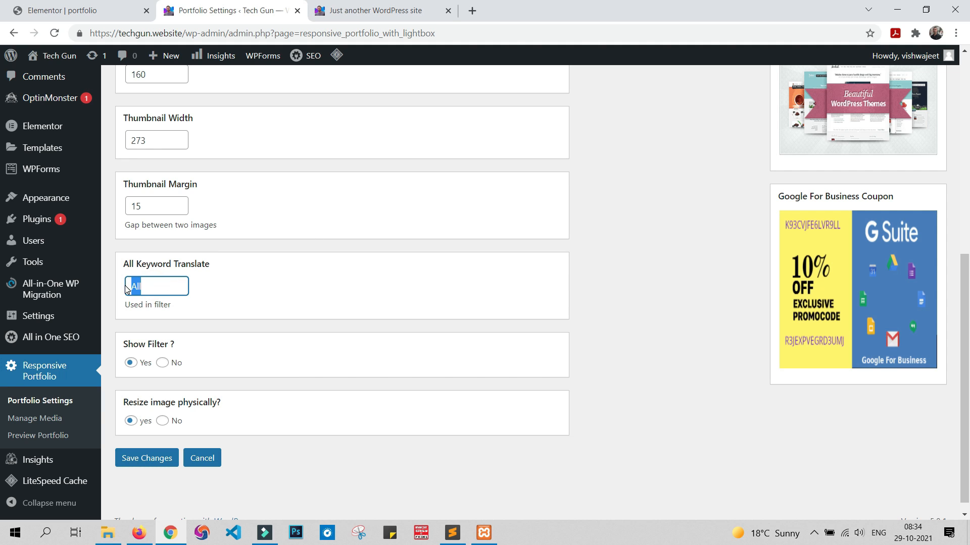
{"action": "left_click", "coordinate": [158, 285]}
Step: Open the Responsive Portfolio media management page, look over its media list and shortcodes, and start adding a new media item
{"action": "left_click", "coordinate": [33, 426]}
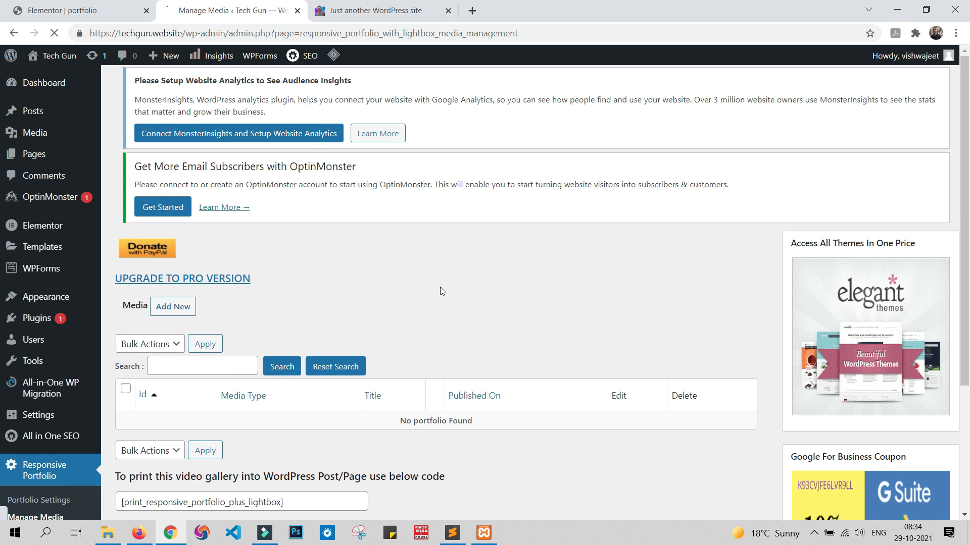
{"action": "scroll", "coordinate": [440, 290], "scroll_direction": "down", "scroll_amount": 2}
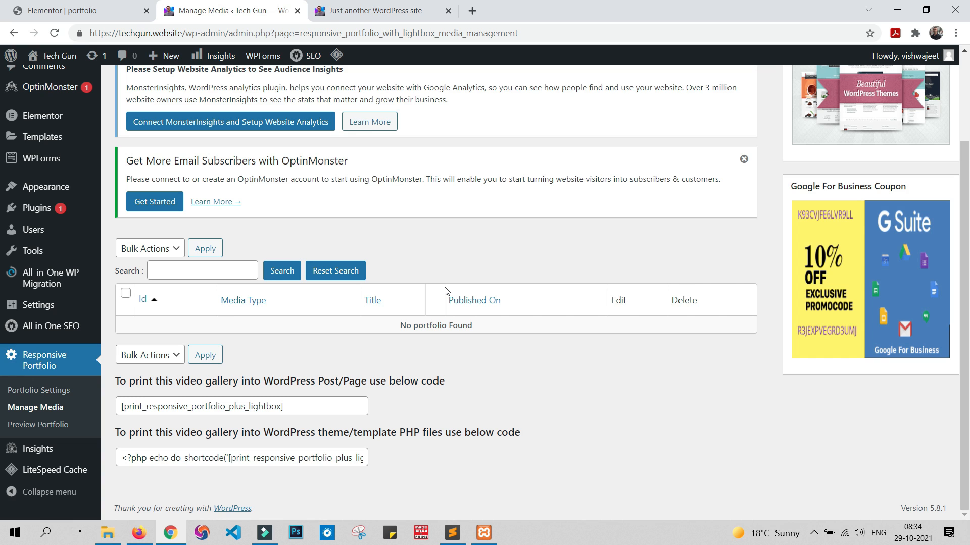
{"action": "scroll", "coordinate": [444, 290], "scroll_direction": "up", "scroll_amount": 2}
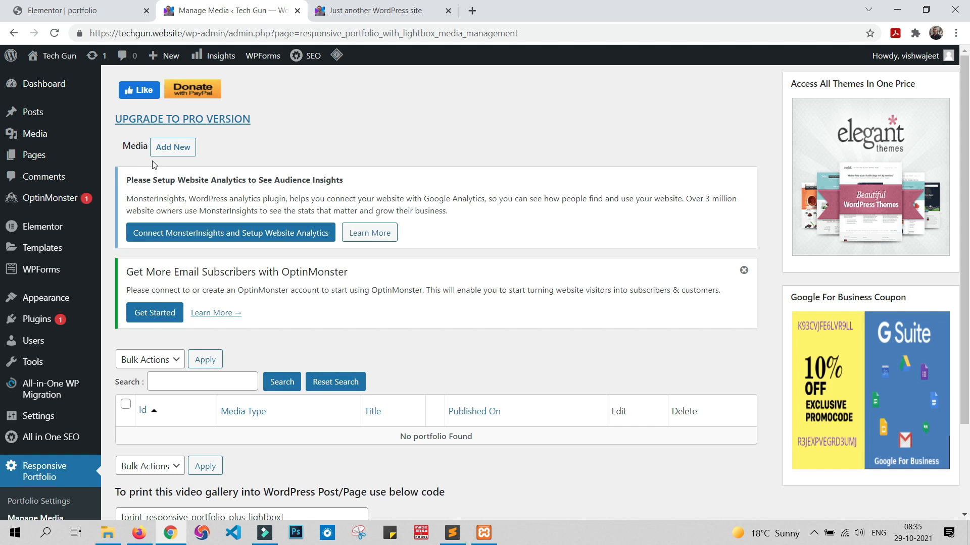
{"action": "scroll", "coordinate": [20, 394], "scroll_direction": "down", "scroll_amount": 2}
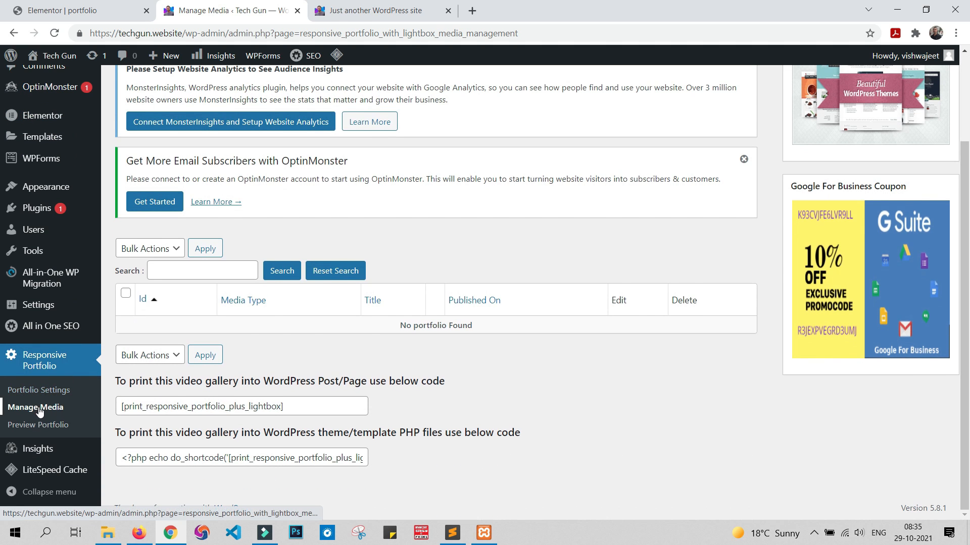
{"action": "scroll", "coordinate": [229, 352], "scroll_direction": "up", "scroll_amount": 2}
{"action": "left_click", "coordinate": [182, 149]}
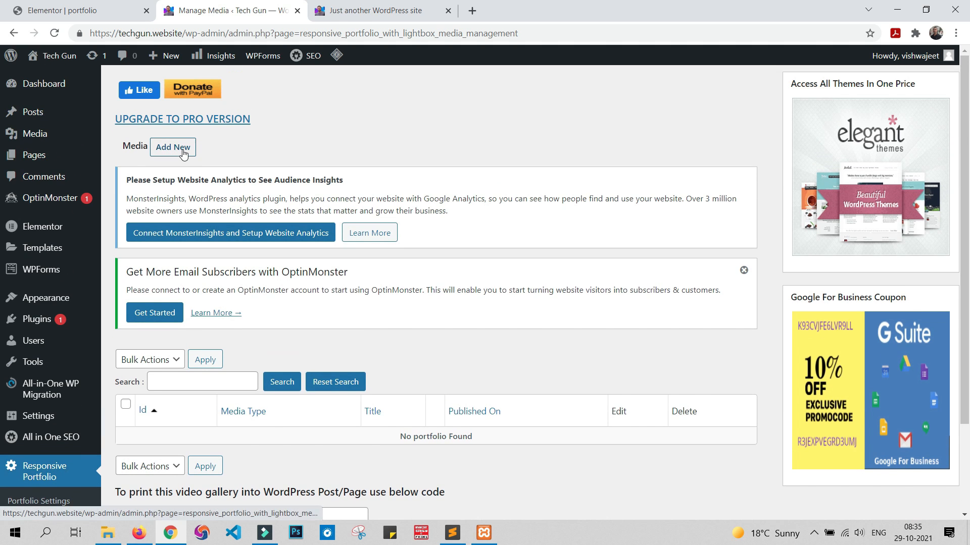
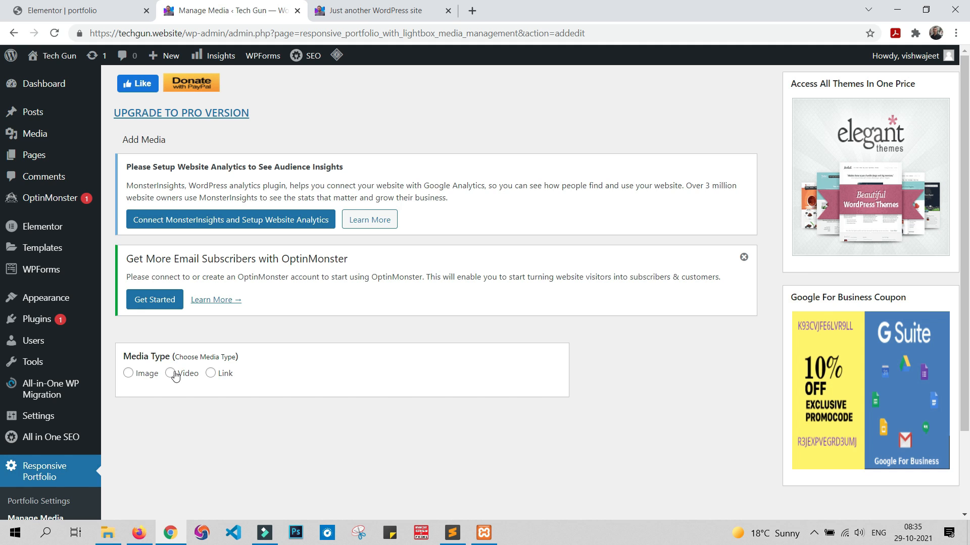
Step: Examine the form fields offered for the Link, Image and Video media types
{"action": "left_click", "coordinate": [211, 376]}
{"action": "scroll", "coordinate": [275, 404], "scroll_direction": "down", "scroll_amount": 5}
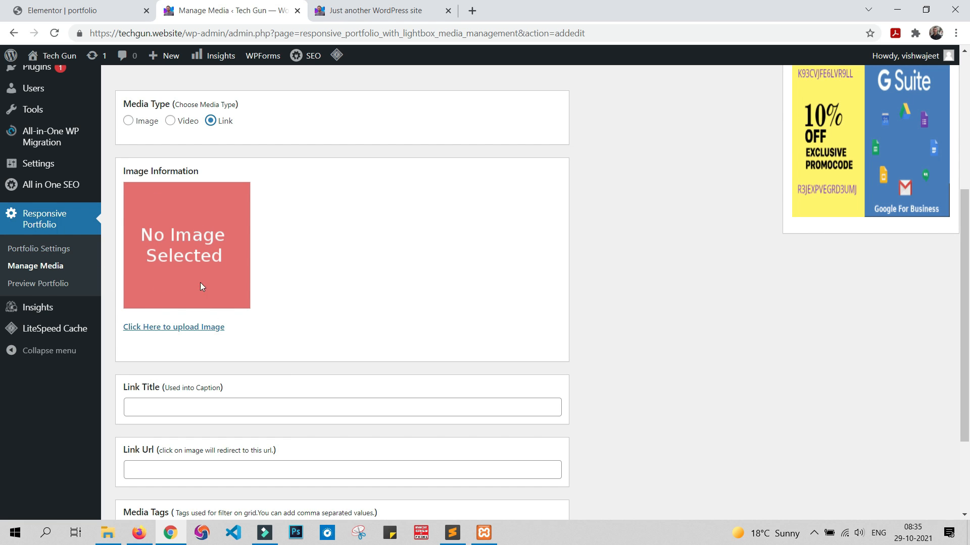
{"action": "scroll", "coordinate": [196, 408], "scroll_direction": "up", "scroll_amount": 3}
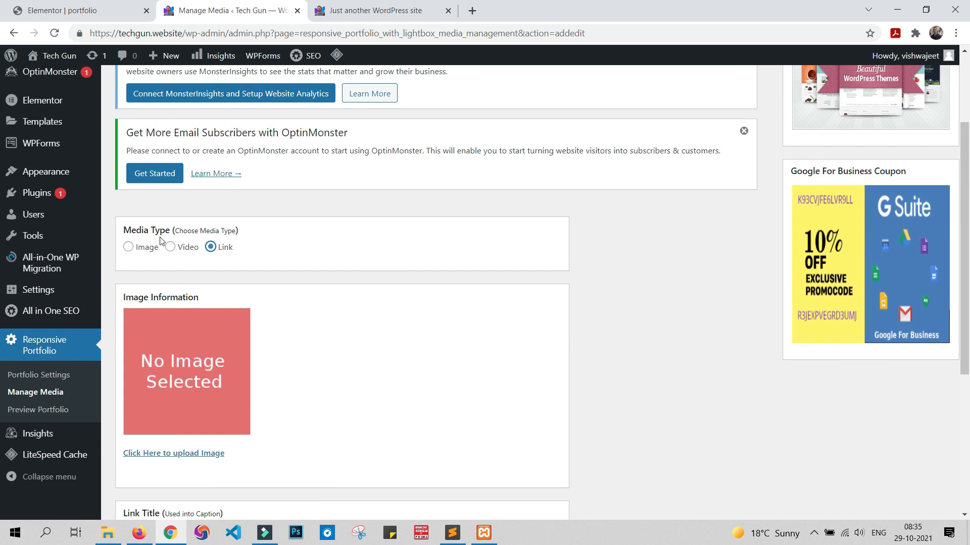
{"action": "left_click", "coordinate": [129, 247]}
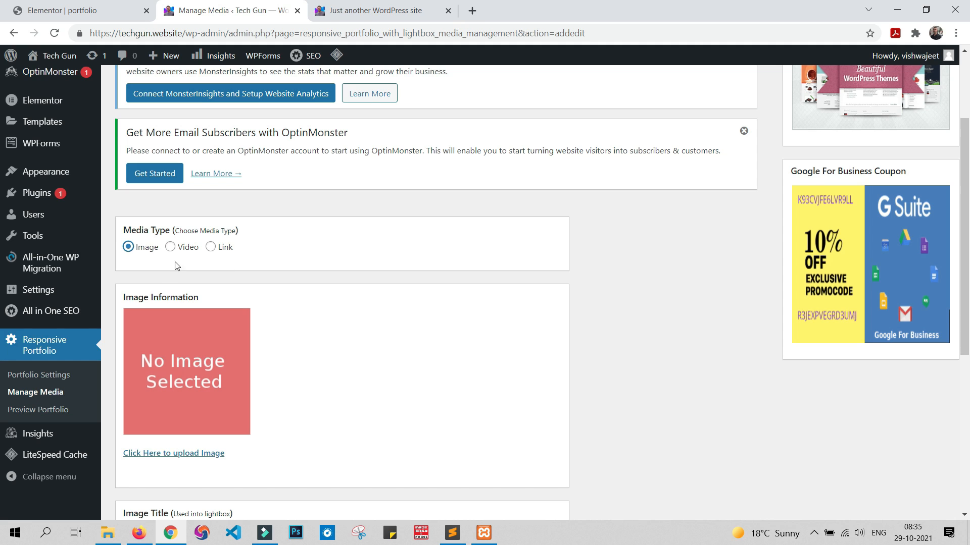
{"action": "left_click", "coordinate": [170, 247]}
{"action": "scroll", "coordinate": [268, 245], "scroll_direction": "down", "scroll_amount": 3}
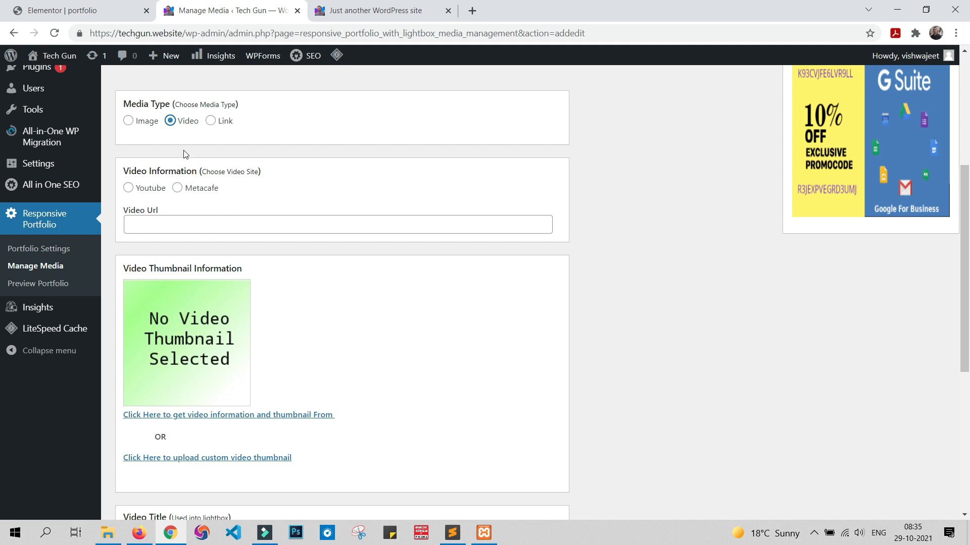
Step: Set the media type to Image and open the file picker for uploading new files
{"action": "left_click", "coordinate": [128, 121]}
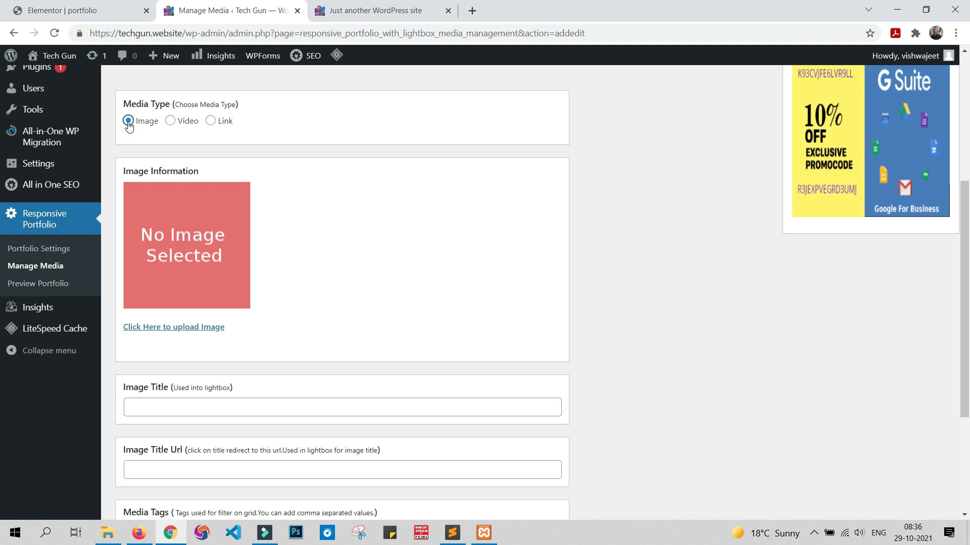
{"action": "left_click", "coordinate": [185, 328]}
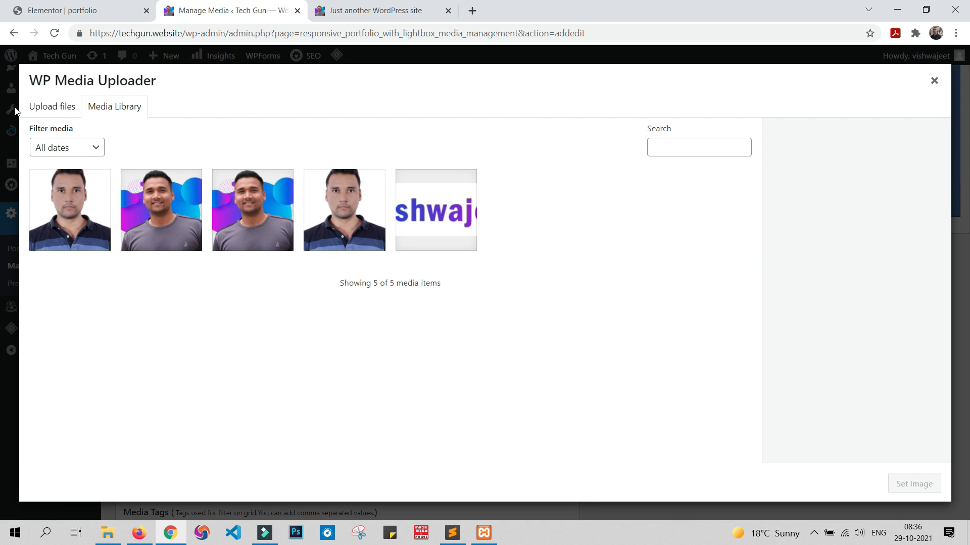
{"action": "left_click", "coordinate": [48, 107]}
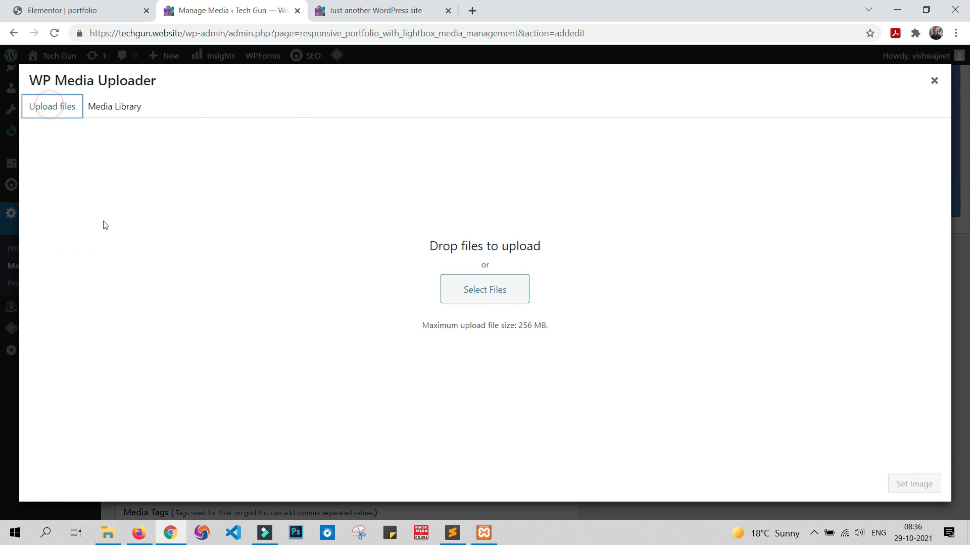
{"action": "left_click", "coordinate": [492, 289]}
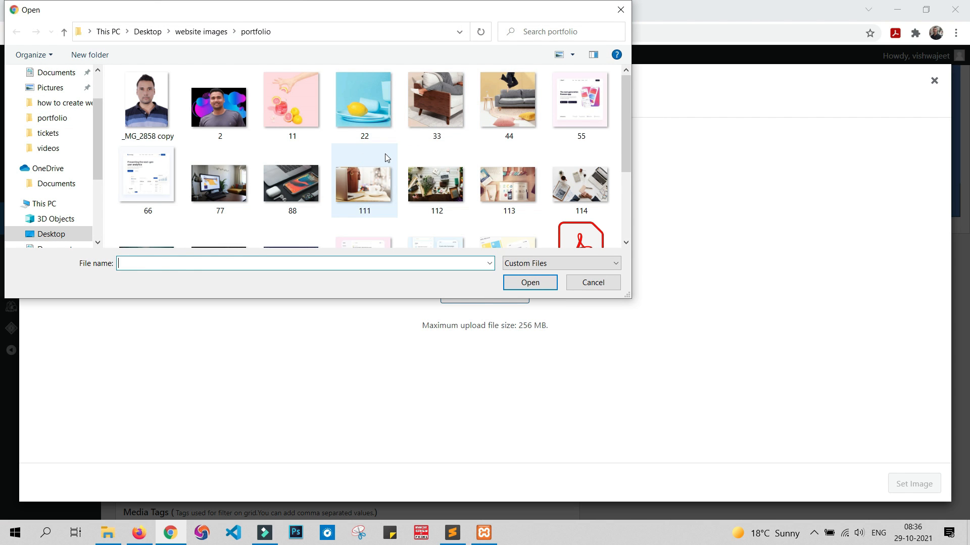
Step: Upload images 11, 22, 33, 44, 55, 66, 77, 88, 111 through 117, 221, 222 and 2223 from the portfolio folder
{"action": "left_click", "coordinate": [307, 100]}
{"action": "left_click", "coordinate": [338, 104], "text": "ctrl"}
{"action": "left_click", "coordinate": [418, 118], "text": "ctrl"}
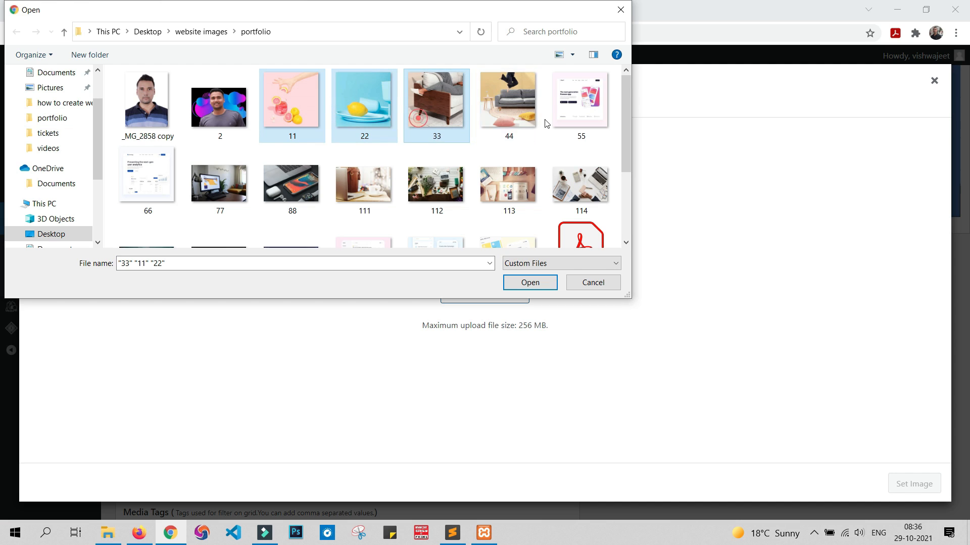
{"action": "left_click", "coordinate": [517, 102], "text": "ctrl"}
{"action": "left_click", "coordinate": [580, 103], "text": "ctrl"}
{"action": "left_click", "coordinate": [159, 171], "text": "ctrl"}
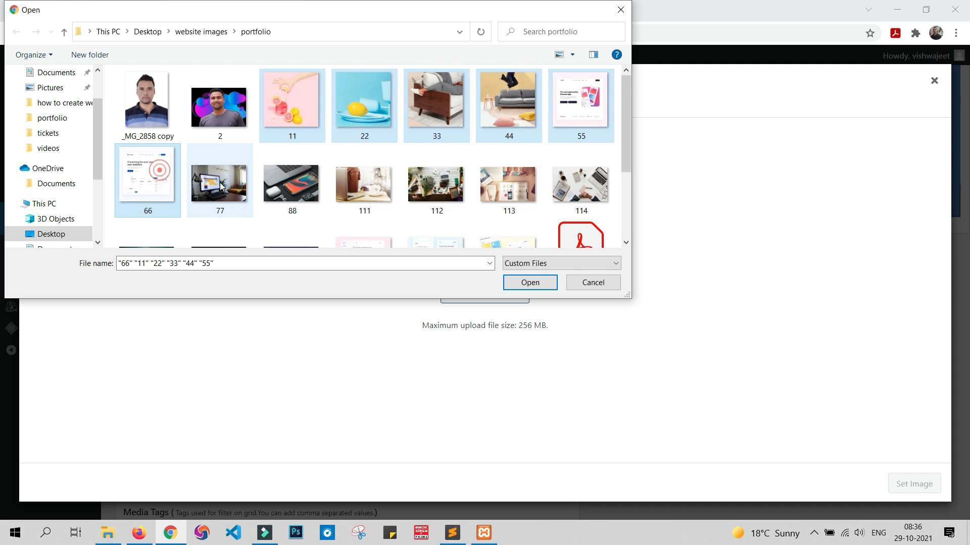
{"action": "left_click", "coordinate": [221, 186], "text": "ctrl"}
{"action": "left_click", "coordinate": [298, 186], "text": "ctrl"}
{"action": "left_click", "coordinate": [382, 186], "text": "ctrl"}
{"action": "left_click", "coordinate": [433, 188], "text": "ctrl"}
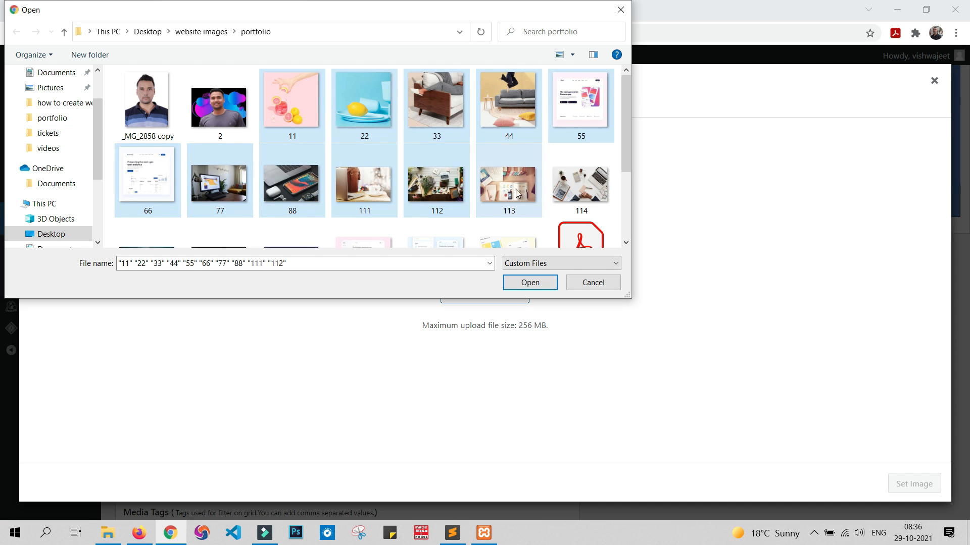
{"action": "left_click", "coordinate": [517, 193], "text": "ctrl"}
{"action": "left_click", "coordinate": [568, 194], "text": "ctrl"}
{"action": "scroll", "coordinate": [568, 194], "scroll_direction": "down", "scroll_amount": 2}
{"action": "left_click", "coordinate": [159, 183], "text": "ctrl"}
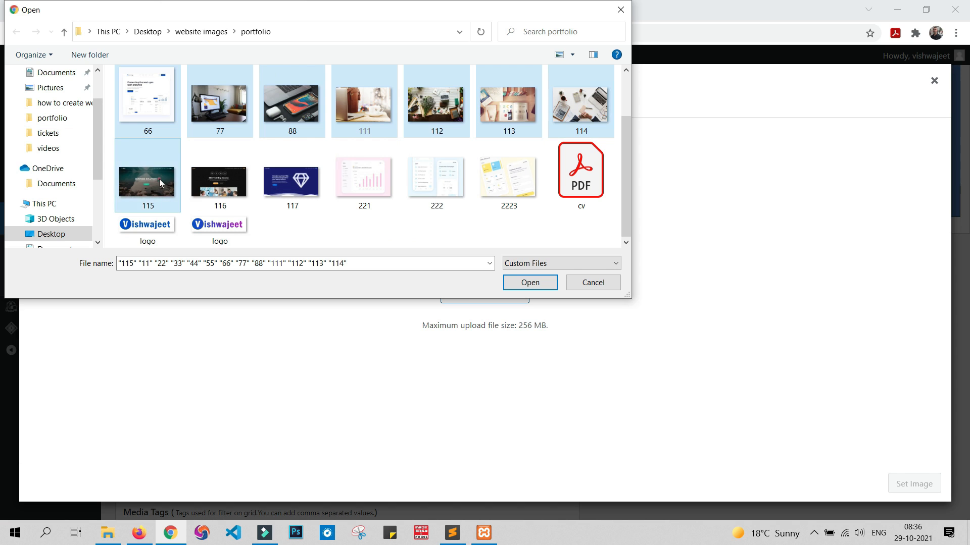
{"action": "left_click", "coordinate": [212, 184], "text": "ctrl"}
{"action": "left_click", "coordinate": [282, 182], "text": "ctrl"}
{"action": "left_click", "coordinate": [361, 182], "text": "ctrl"}
{"action": "left_click", "coordinate": [429, 184], "text": "ctrl"}
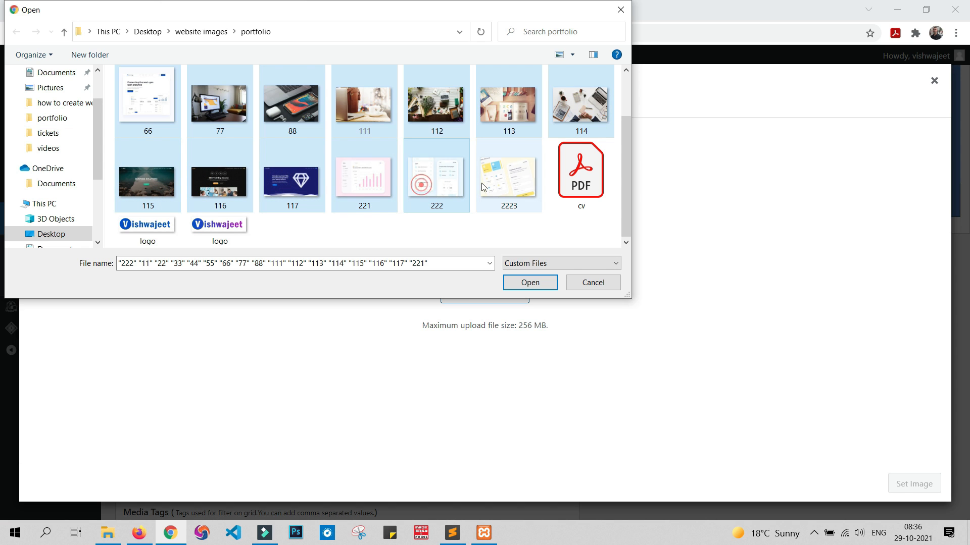
{"action": "left_click", "coordinate": [483, 186], "text": "ctrl"}
{"action": "left_click", "coordinate": [530, 283]}
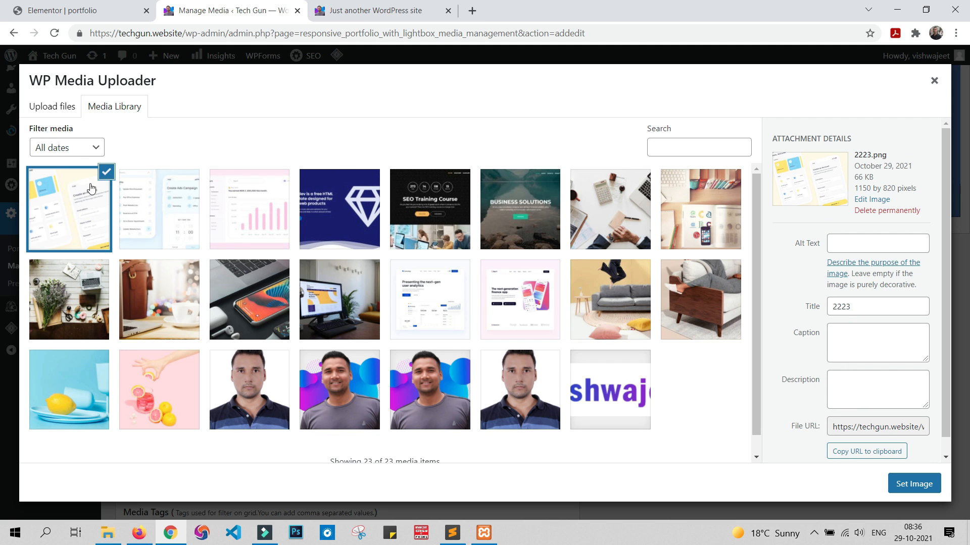
Step: Set the uploaded 2223.png as the image of the new portfolio item
{"action": "left_click", "coordinate": [895, 490]}
{"action": "left_click", "coordinate": [918, 493]}
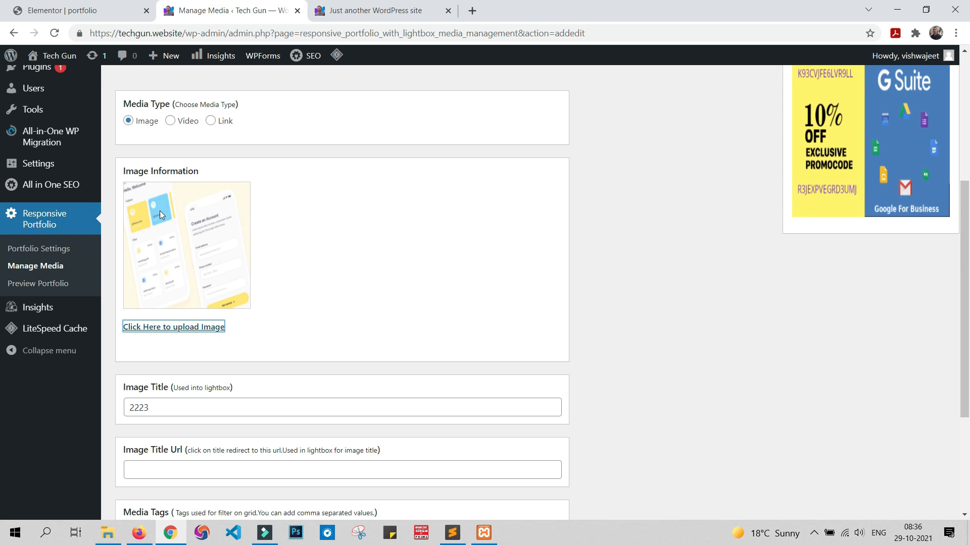
{"action": "scroll", "coordinate": [386, 233], "scroll_direction": "down", "scroll_amount": 3}
{"action": "scroll", "coordinate": [387, 233], "scroll_direction": "down", "scroll_amount": 1}
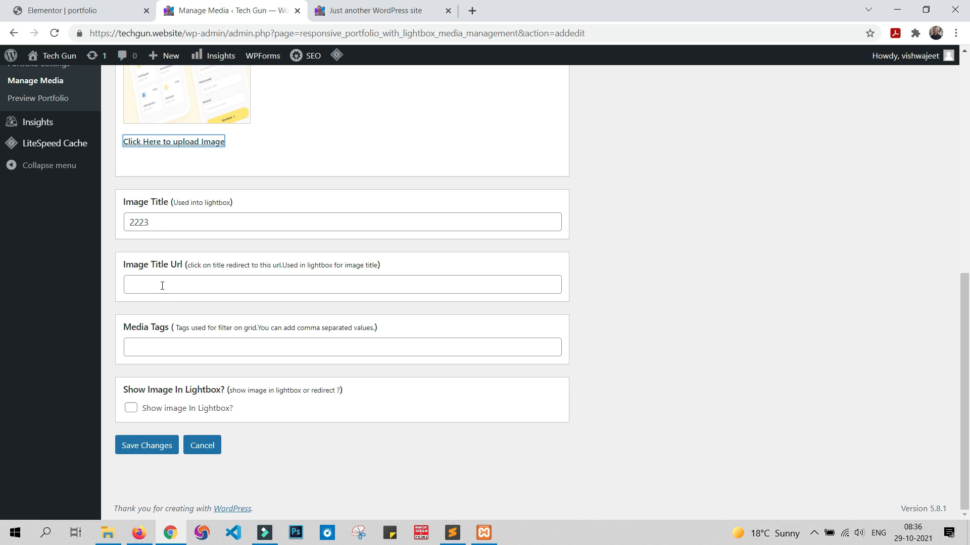
Step: Examine the Designing, Mobile App and website filters in the sample site's portfolio, and return to the media form
{"action": "left_click", "coordinate": [159, 345]}
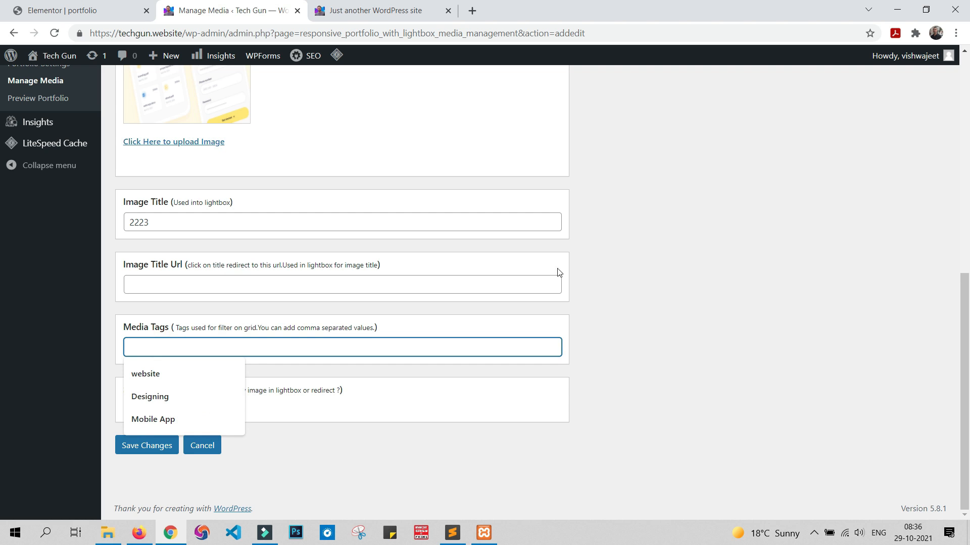
{"action": "left_click", "coordinate": [636, 238]}
{"action": "left_click", "coordinate": [379, 10]}
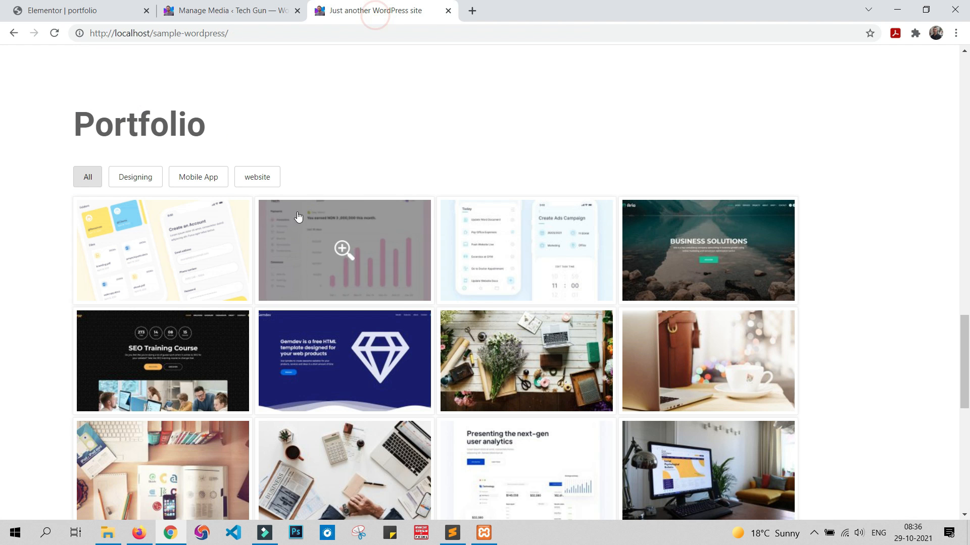
{"action": "left_click", "coordinate": [136, 177]}
{"action": "left_click", "coordinate": [197, 175]}
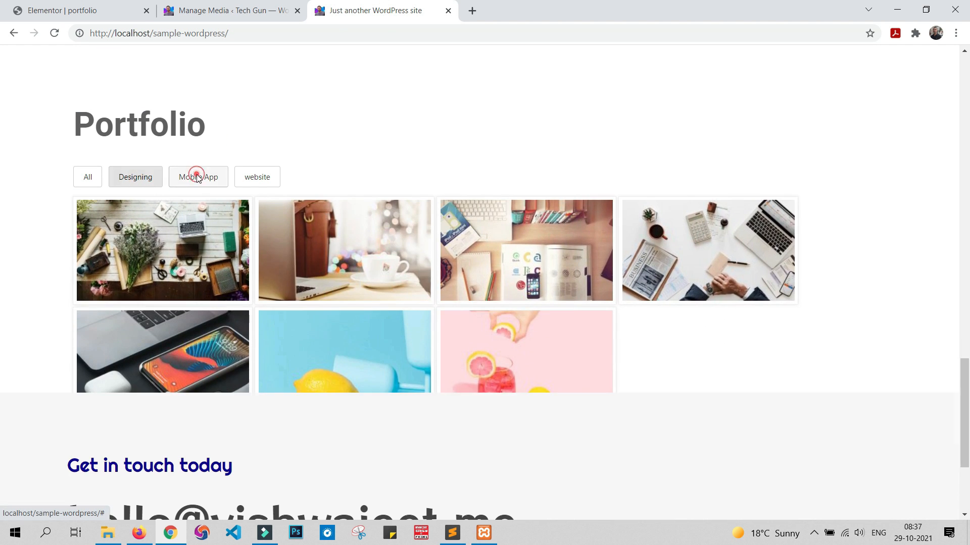
{"action": "left_click", "coordinate": [258, 178]}
{"action": "left_click", "coordinate": [146, 175]}
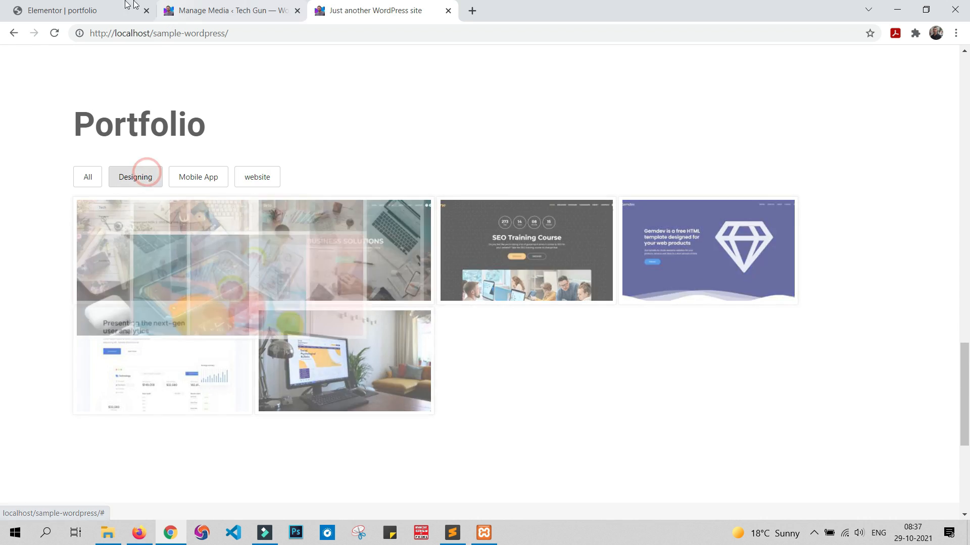
{"action": "left_click", "coordinate": [130, 5]}
{"action": "left_click", "coordinate": [222, 10]}
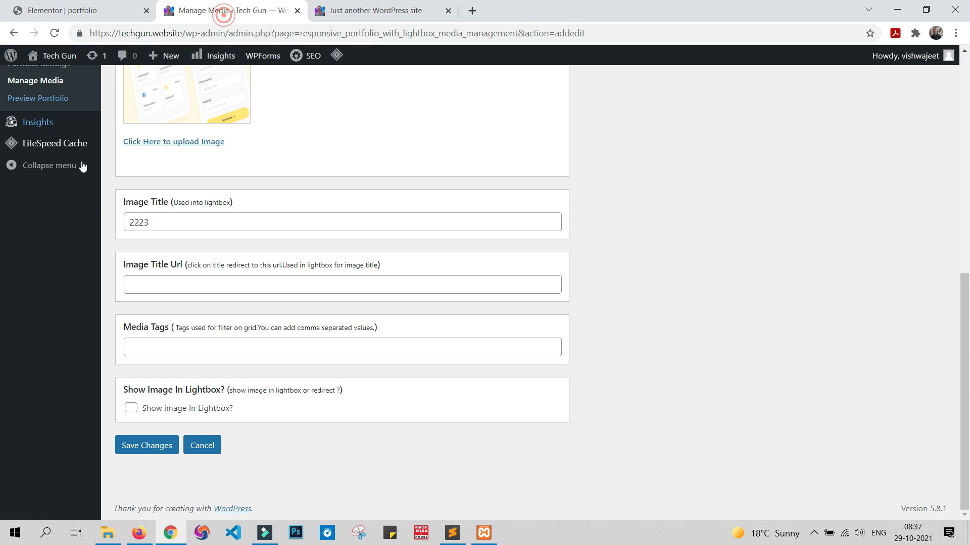
Step: Enter Mobile App as the media tag of the new image
{"action": "left_click", "coordinate": [173, 344]}
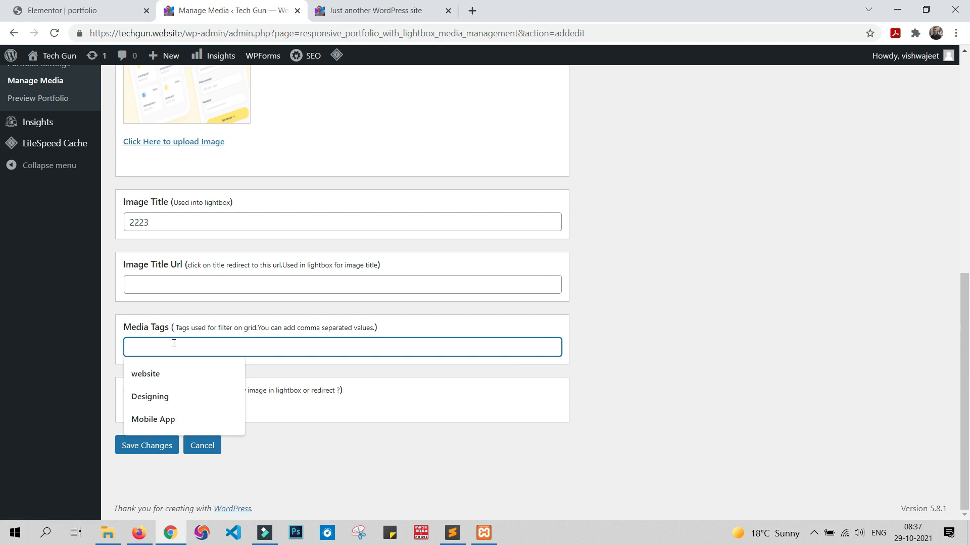
{"action": "type", "text": "mO"}
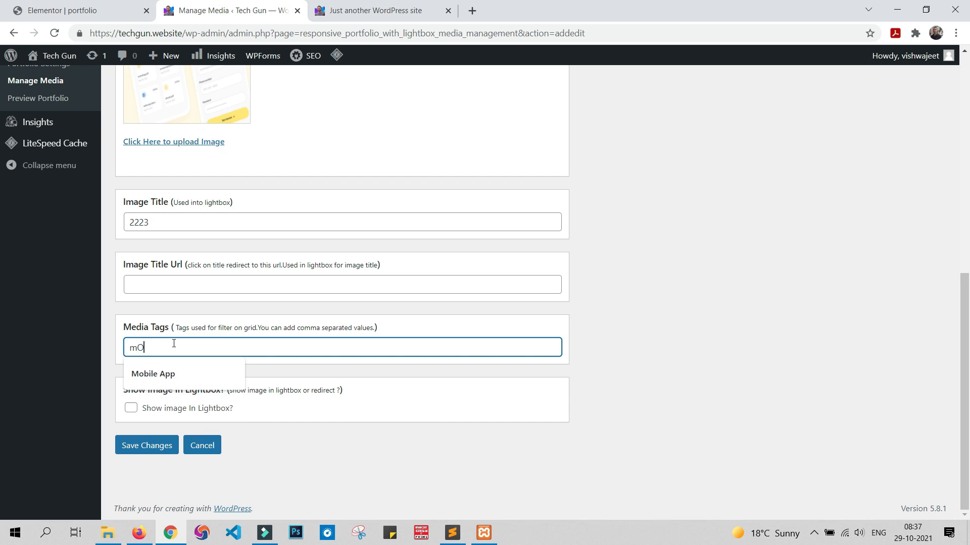
{"action": "type", "text": "BILE aPP"}
{"action": "key", "text": "BackSpace"}
{"action": "key", "text": "BackSpace"}
{"action": "key", "text": "BackSpace"}
{"action": "key", "text": "BackSpace"}
{"action": "key", "text": "BackSpace"}
{"action": "key", "text": "BackSpace"}
{"action": "key", "text": "BackSpace"}
{"action": "key", "text": "BackSpace"}
{"action": "key", "text": "BackSpace"}
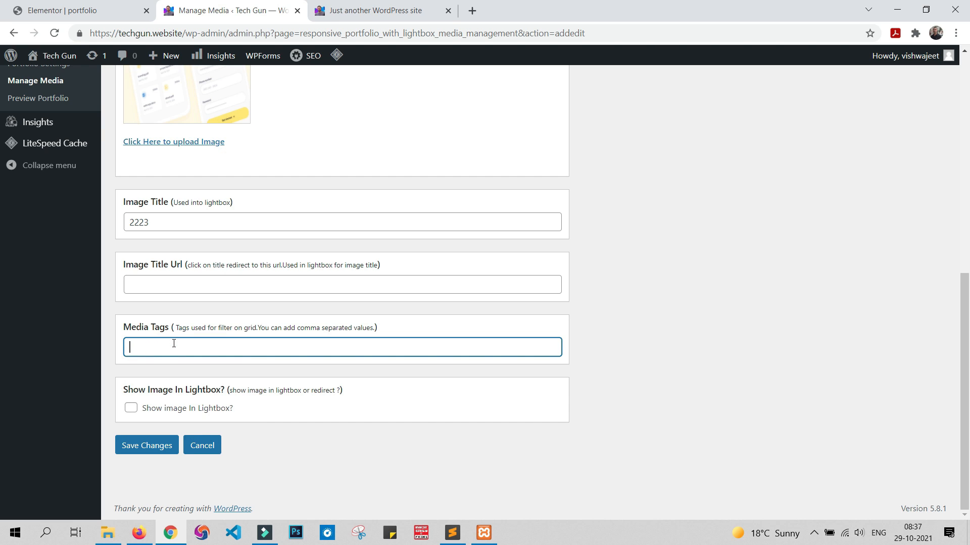
{"action": "type", "text": "Mobile "}
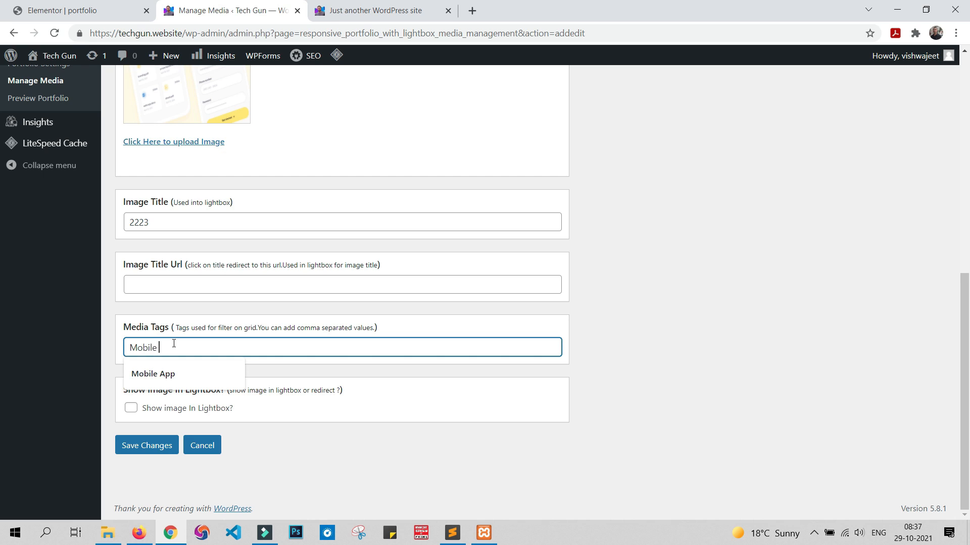
{"action": "type", "text": "App"}
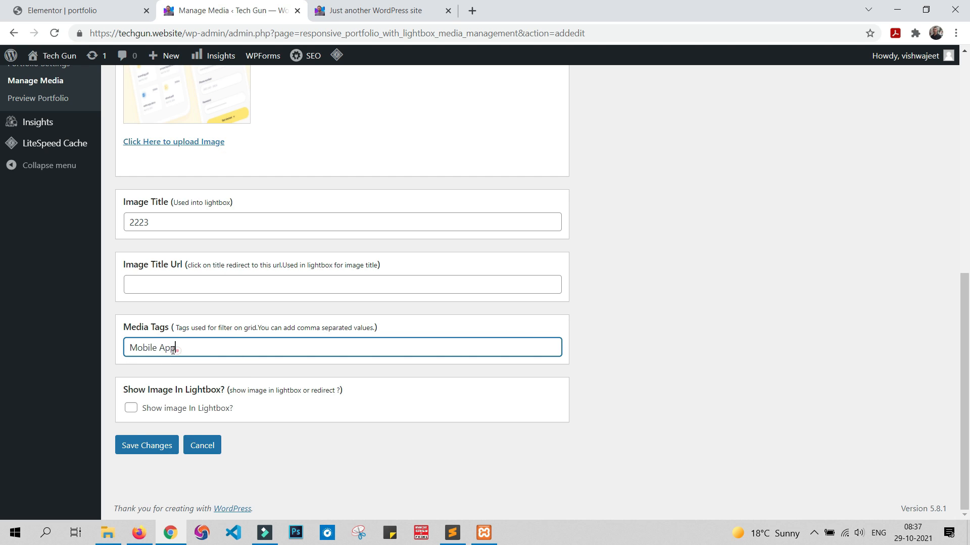
Step: Compare the entered media tag with the portfolio filter names on the sample site
{"action": "left_click_drag", "start_coordinate": [173, 349], "coordinate": [104, 344]}
{"action": "left_click", "coordinate": [354, 10]}
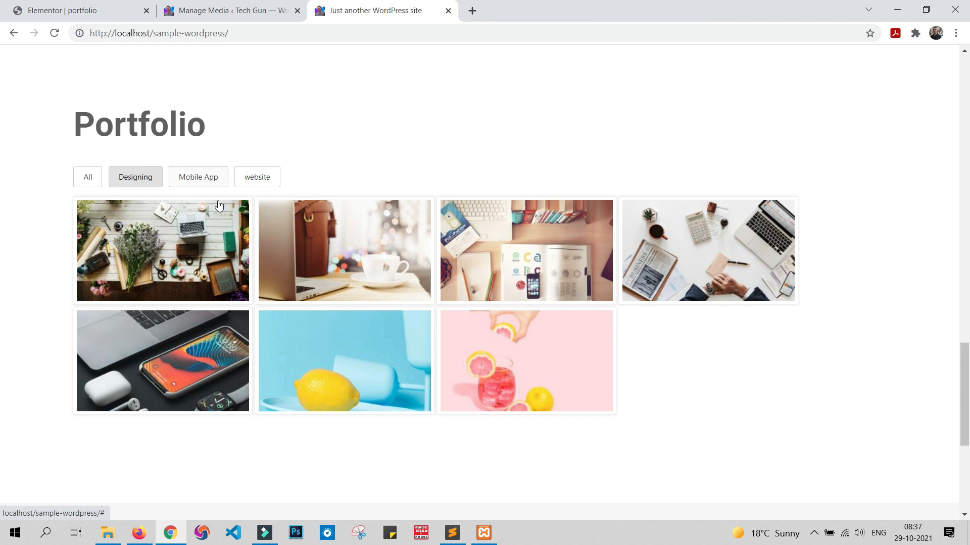
{"action": "left_click", "coordinate": [116, 10]}
{"action": "left_click", "coordinate": [199, 11]}
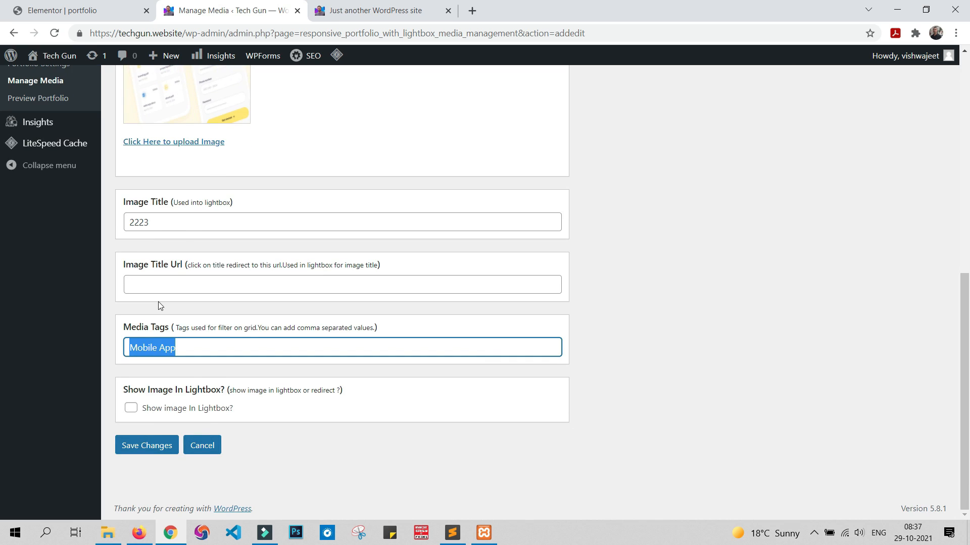
{"action": "left_click", "coordinate": [188, 346]}
{"action": "double_click", "coordinate": [195, 347]}
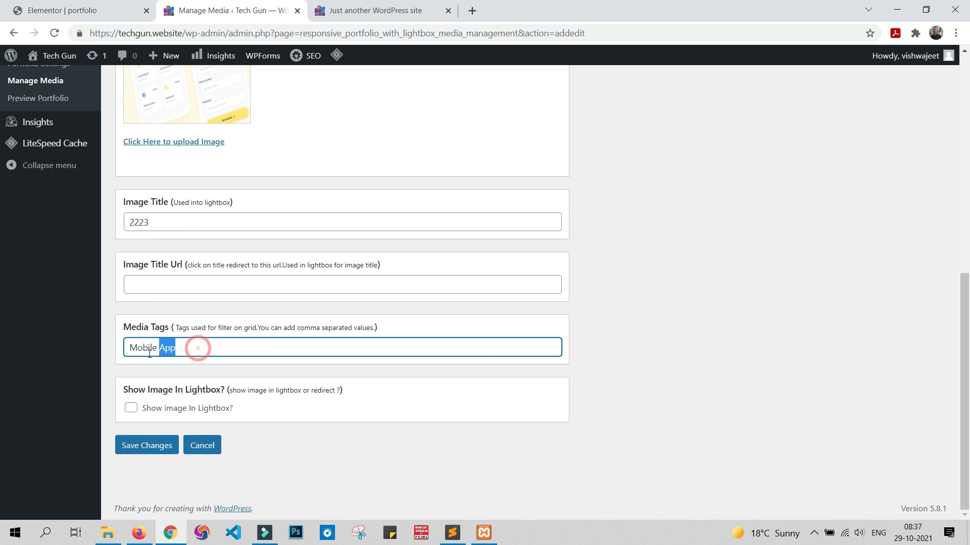
{"action": "left_click_drag", "start_coordinate": [195, 347], "coordinate": [120, 357]}
{"action": "left_click", "coordinate": [192, 348]}
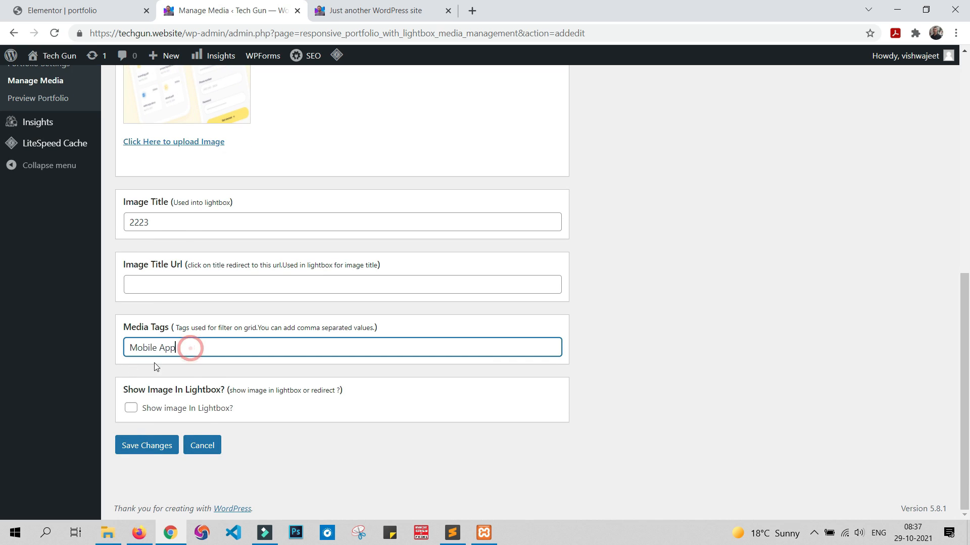
{"action": "double_click", "coordinate": [180, 347]}
{"action": "left_click_drag", "start_coordinate": [179, 347], "coordinate": [120, 357]}
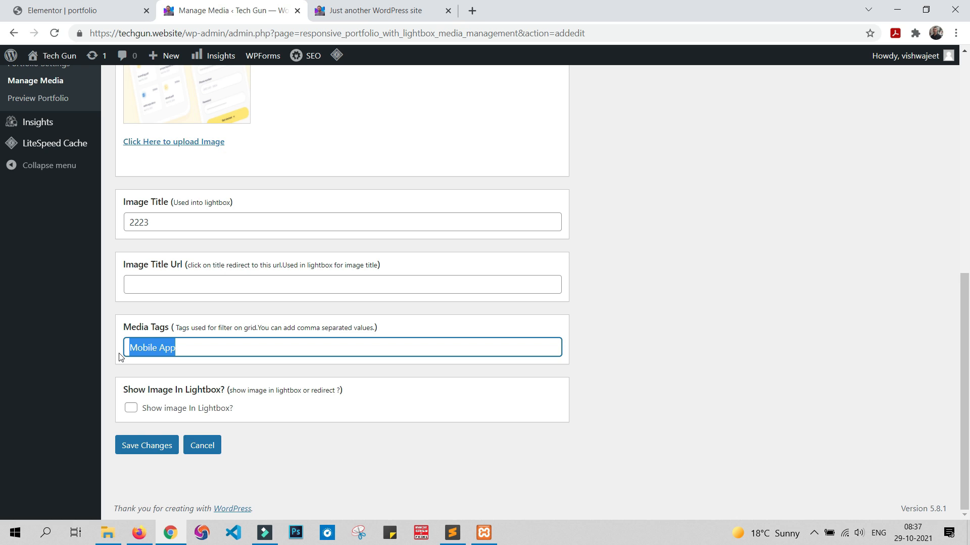
Step: Save the new portfolio image and open a blank form for another media item
{"action": "left_click", "coordinate": [130, 447]}
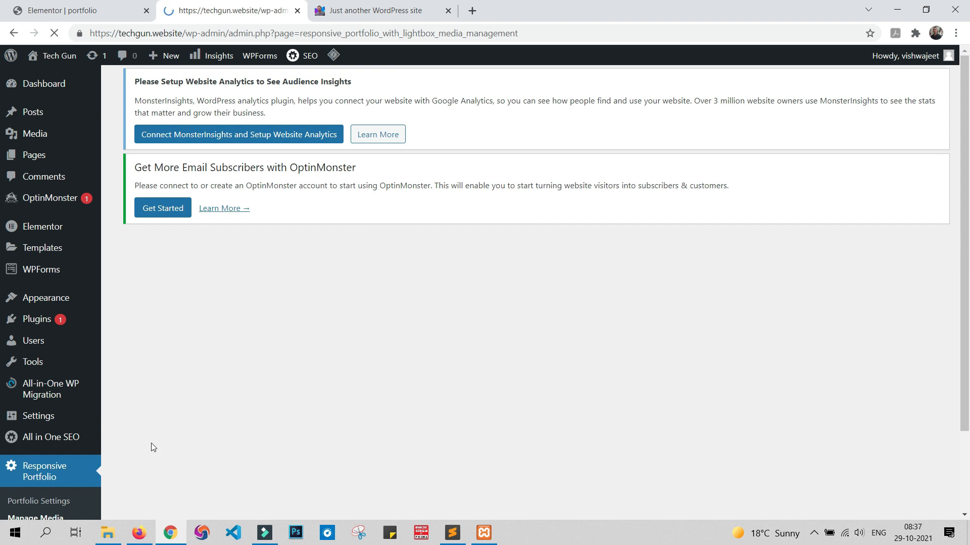
{"action": "scroll", "coordinate": [363, 240], "scroll_direction": "down", "scroll_amount": 3}
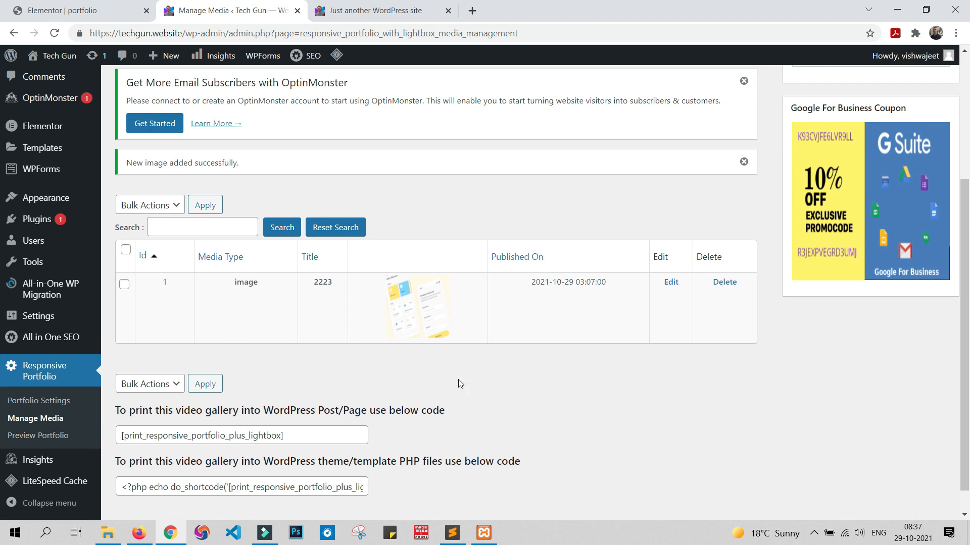
{"action": "scroll", "coordinate": [528, 383], "scroll_direction": "up", "scroll_amount": 5}
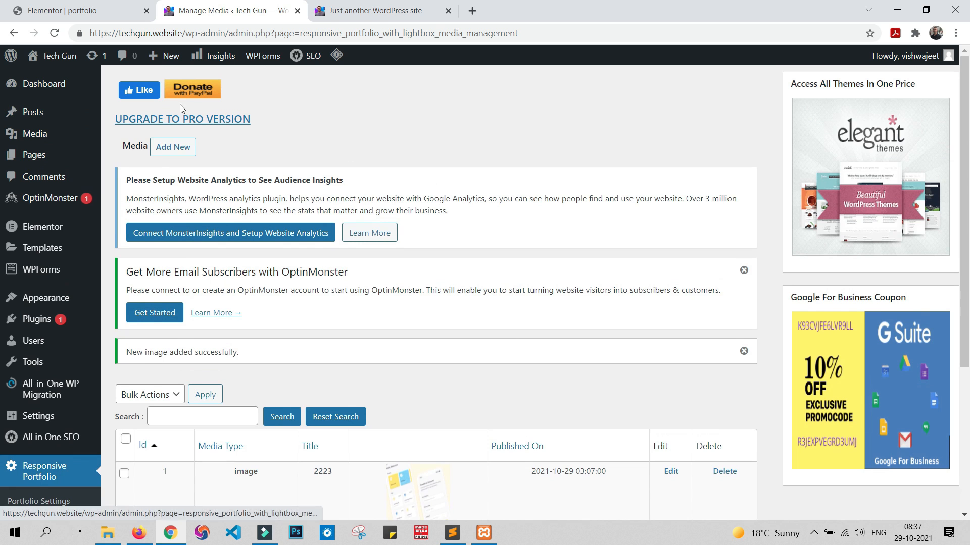
{"action": "left_click", "coordinate": [172, 147]}
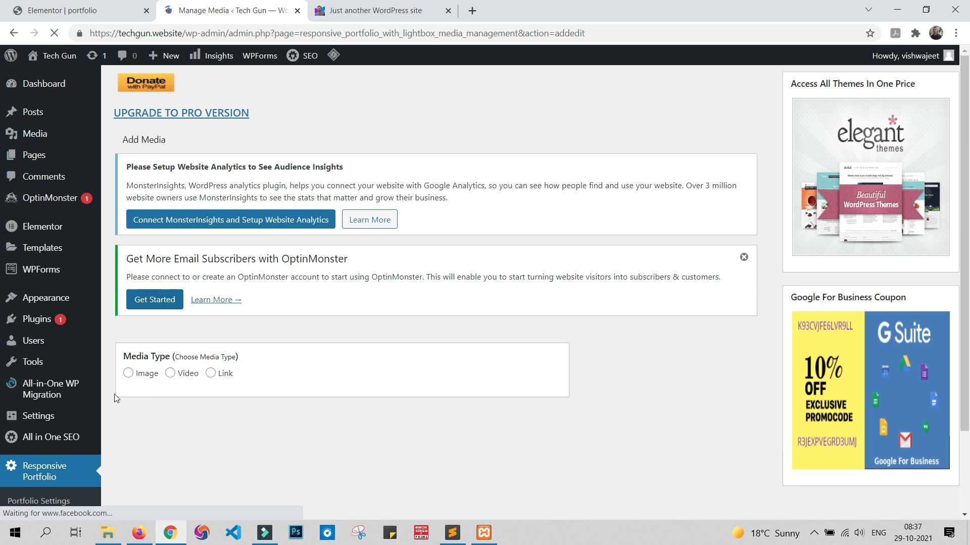
Step: Set the new media item's type to Image and use the SEO Training Course picture 116.jpg from the media library
{"action": "left_click", "coordinate": [127, 374]}
{"action": "scroll", "coordinate": [266, 343], "scroll_direction": "down", "scroll_amount": 5}
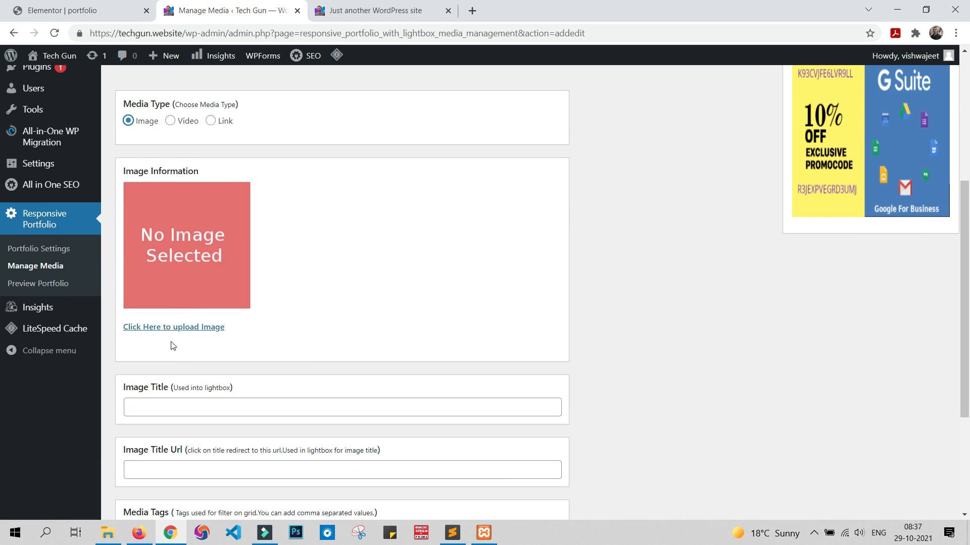
{"action": "left_click", "coordinate": [171, 326]}
{"action": "left_click", "coordinate": [170, 198]}
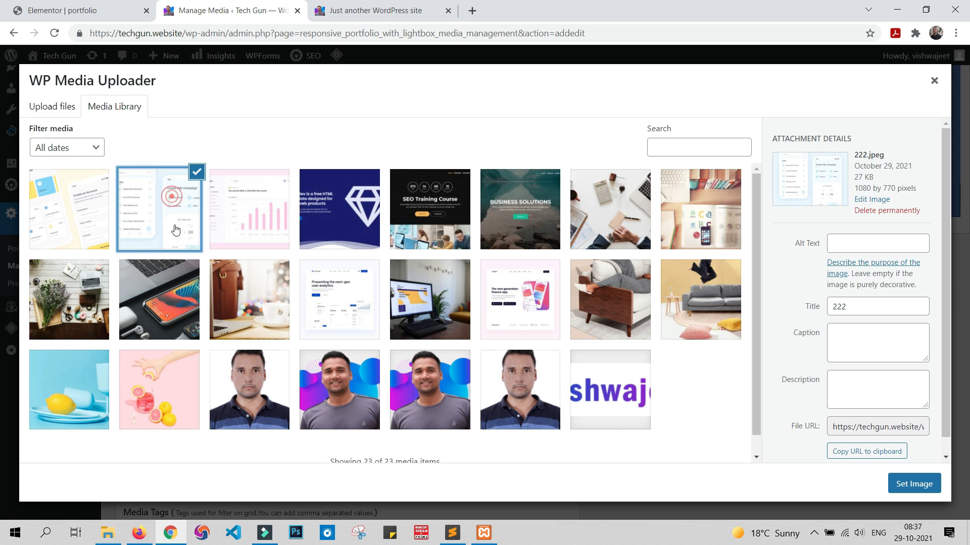
{"action": "left_click", "coordinate": [429, 209]}
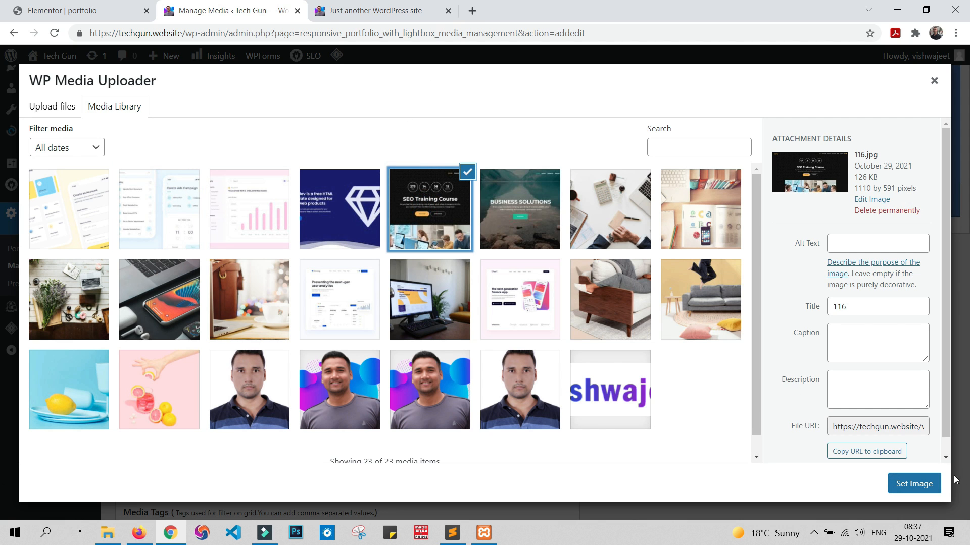
{"action": "left_click", "coordinate": [915, 484]}
Step: Enter website as the media tag of the SEO Training Course image and save the portfolio item
{"action": "scroll", "coordinate": [302, 248], "scroll_direction": "down", "scroll_amount": 4}
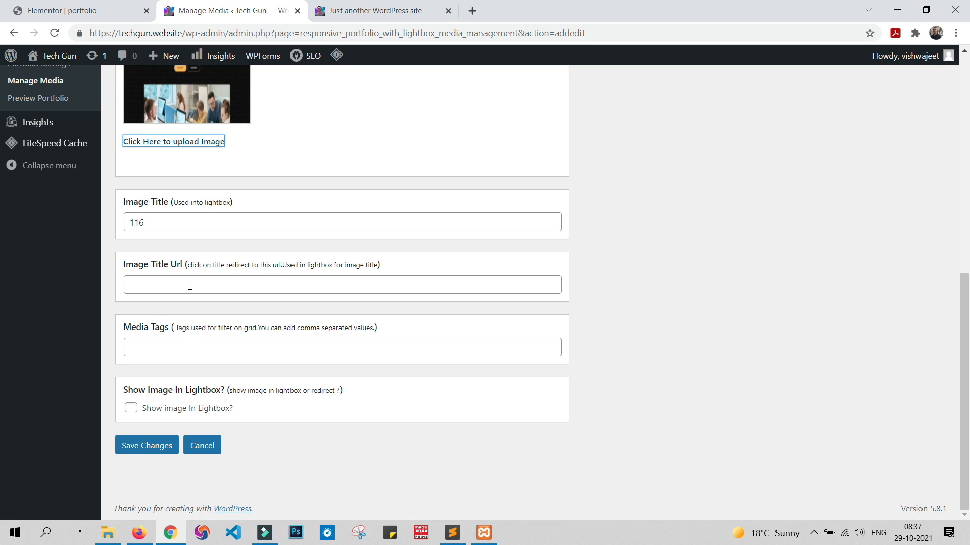
{"action": "left_click", "coordinate": [190, 338]}
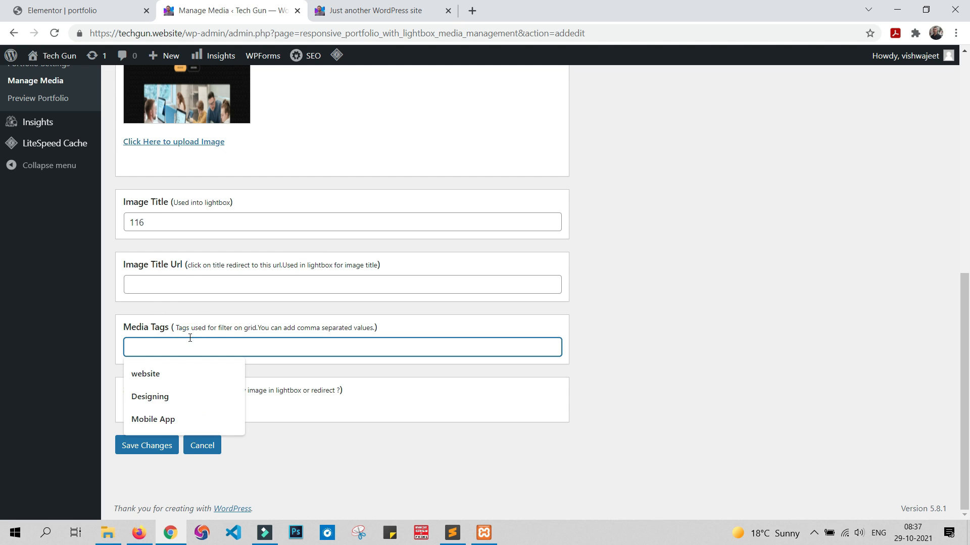
{"action": "left_click", "coordinate": [166, 222]}
{"action": "left_click", "coordinate": [186, 284]}
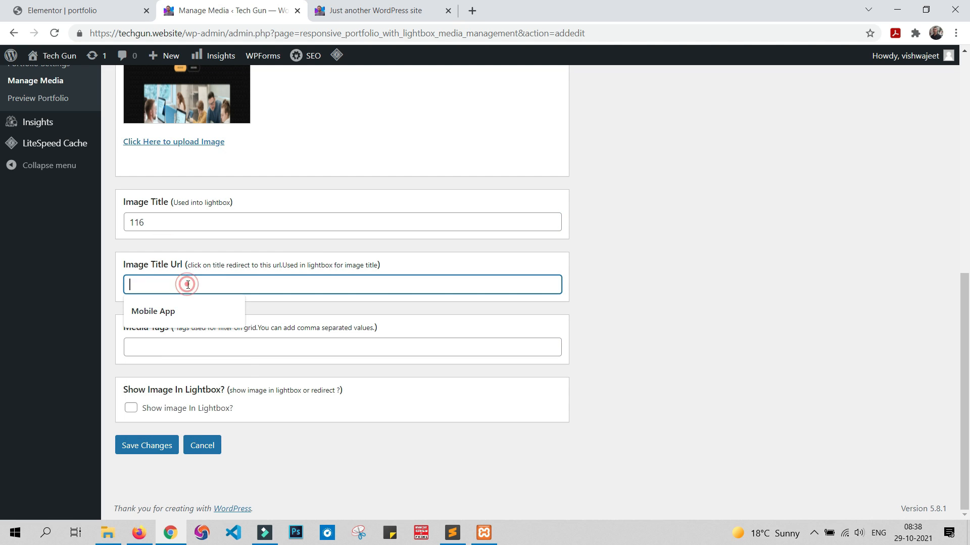
{"action": "left_click", "coordinate": [228, 348]}
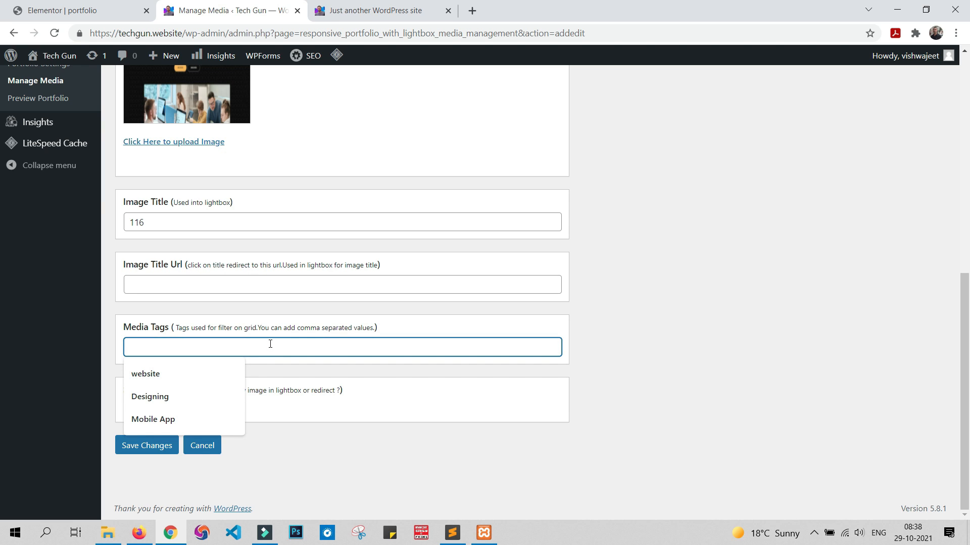
{"action": "type", "text": "W"}
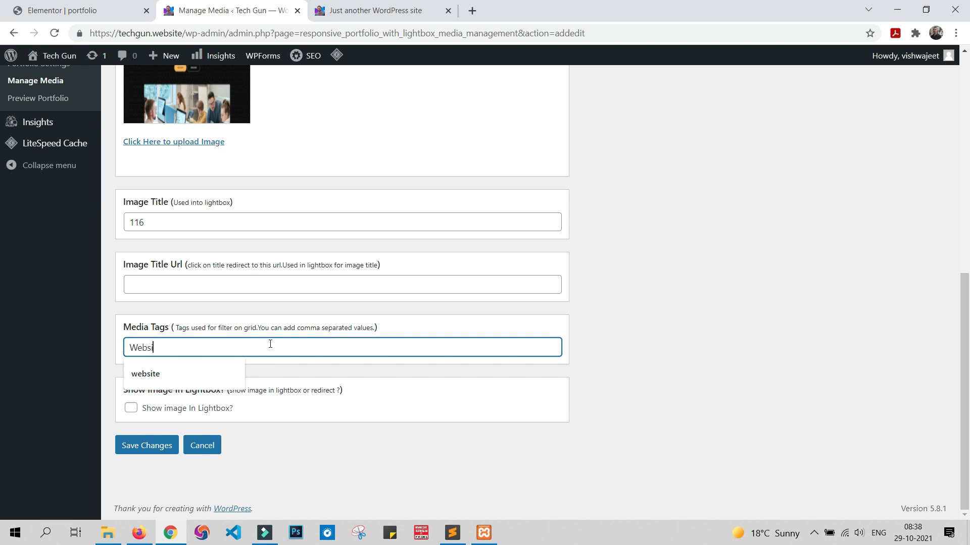
{"action": "type", "text": "ebsite"}
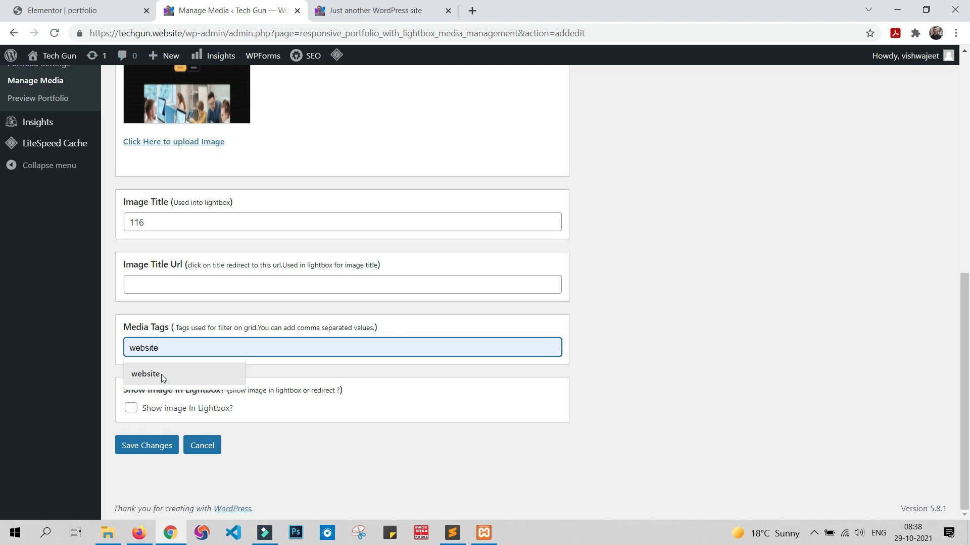
{"action": "left_click", "coordinate": [161, 374]}
{"action": "left_click", "coordinate": [142, 446]}
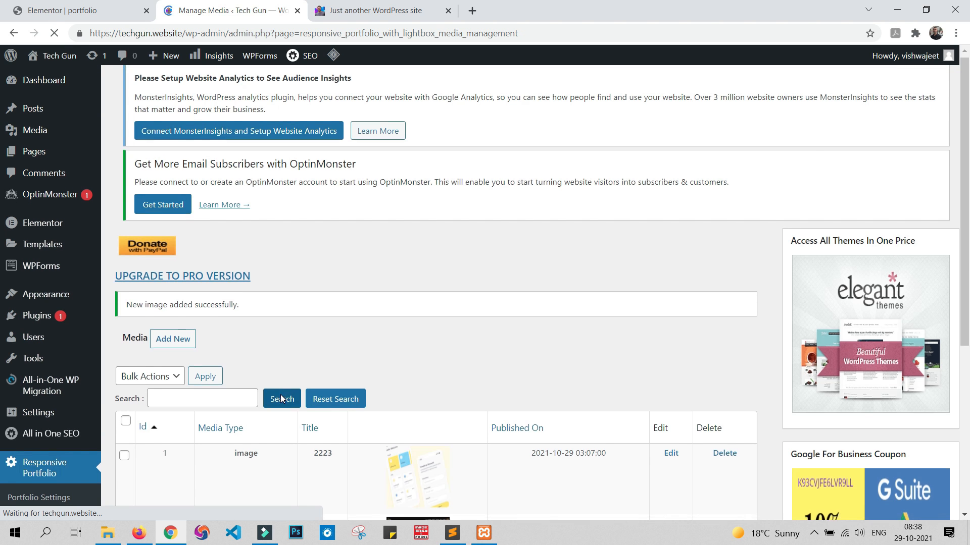
Step: Copy the gallery's post/page shortcode and add a one-column section below the counters on the portfolio page in Elementor
{"action": "scroll", "coordinate": [275, 373], "scroll_direction": "down", "scroll_amount": 5}
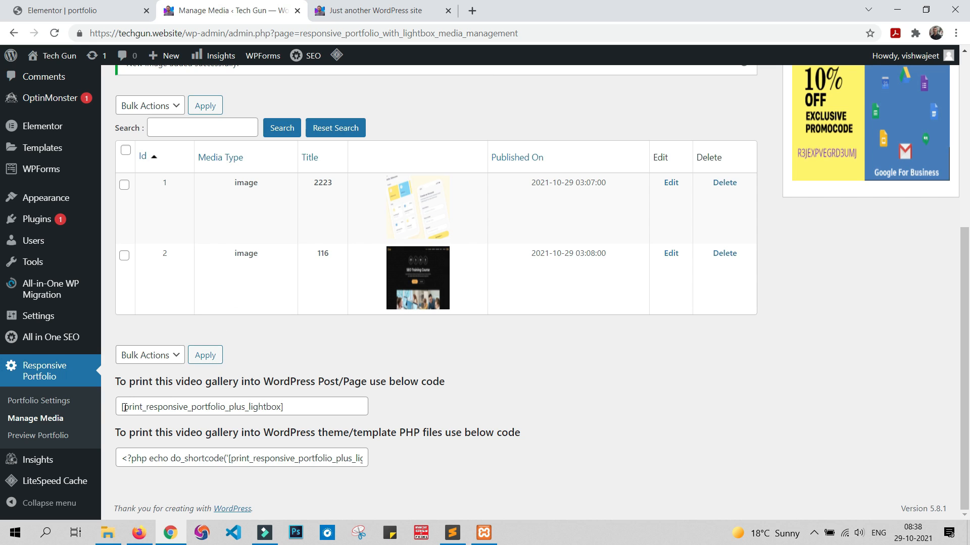
{"action": "left_click_drag", "start_coordinate": [123, 407], "coordinate": [308, 403]}
{"action": "key", "text": "ctrl+c"}
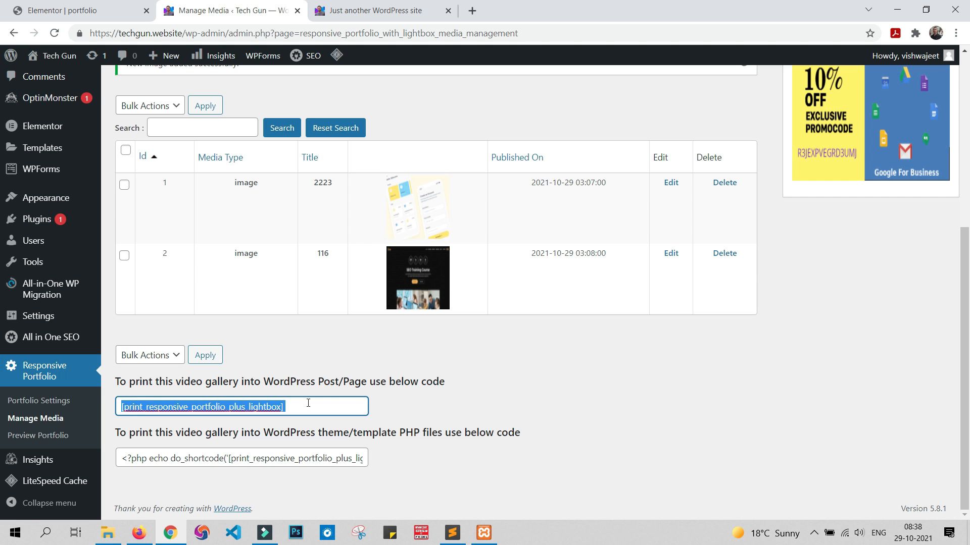
{"action": "left_click", "coordinate": [90, 10]}
{"action": "scroll", "coordinate": [514, 252], "scroll_direction": "down", "scroll_amount": 4}
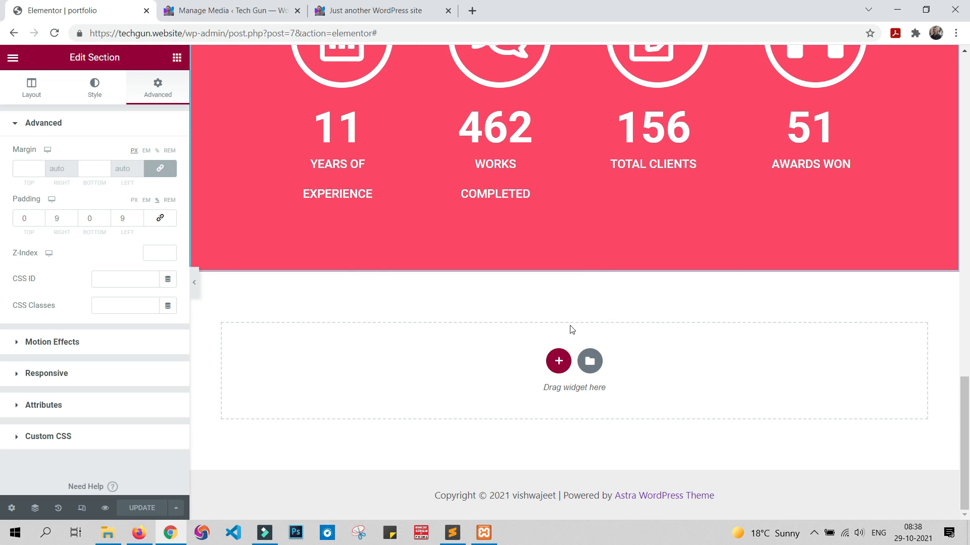
{"action": "left_click", "coordinate": [559, 360]}
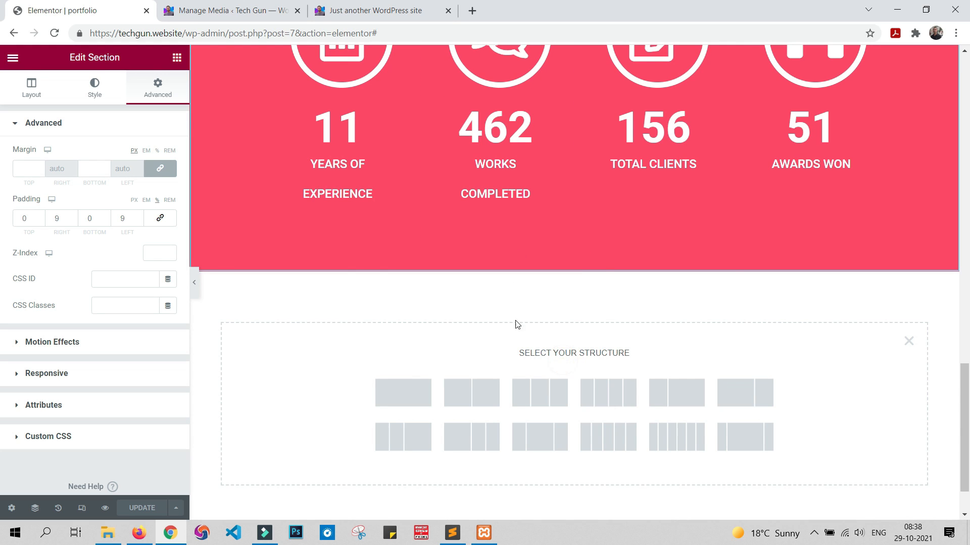
{"action": "left_click", "coordinate": [409, 391]}
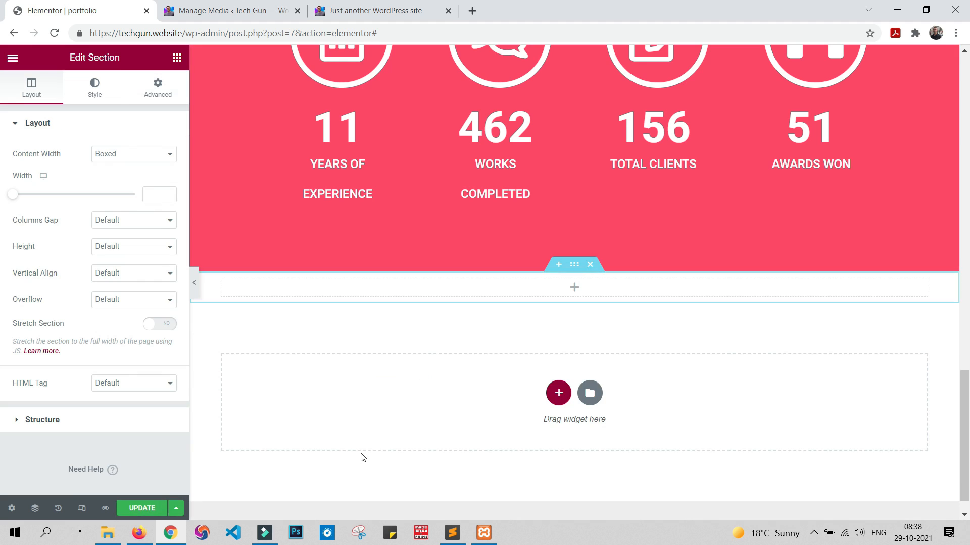
{"action": "left_click", "coordinate": [119, 153]}
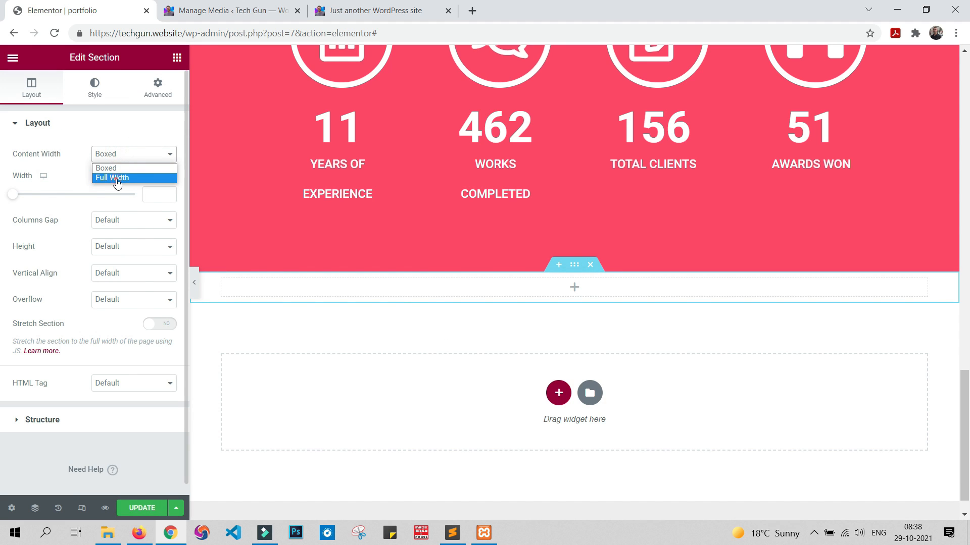
{"action": "left_click", "coordinate": [114, 177]}
{"action": "left_click", "coordinate": [126, 155]}
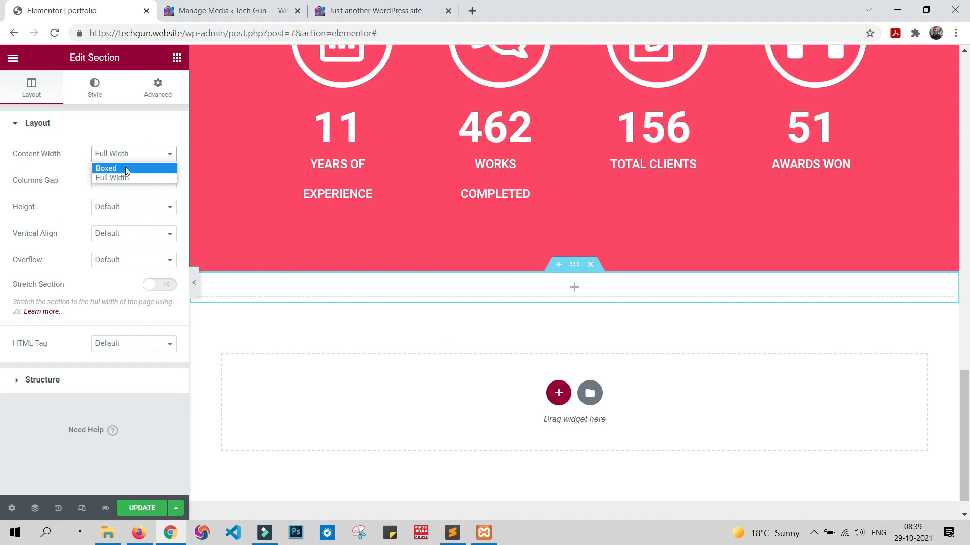
{"action": "left_click", "coordinate": [125, 168]}
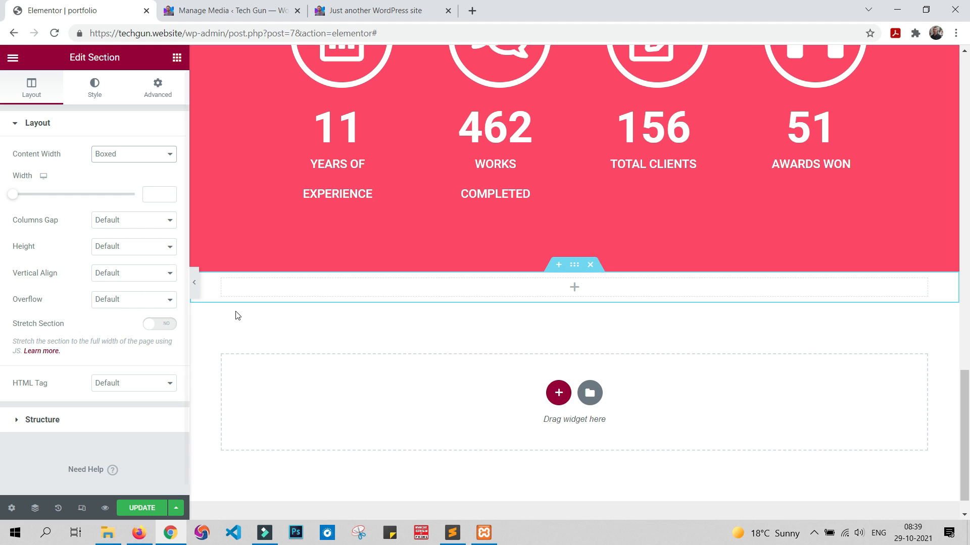
Step: Search the widgets for "short" and place a Shortcode widget in the new empty section
{"action": "left_click", "coordinate": [176, 57]}
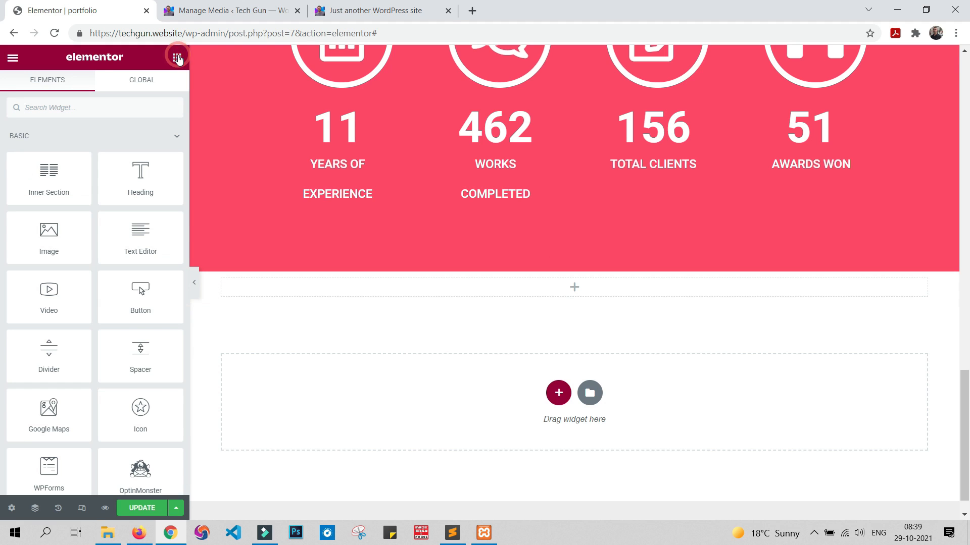
{"action": "left_click", "coordinate": [101, 103]}
{"action": "type", "text": "short"}
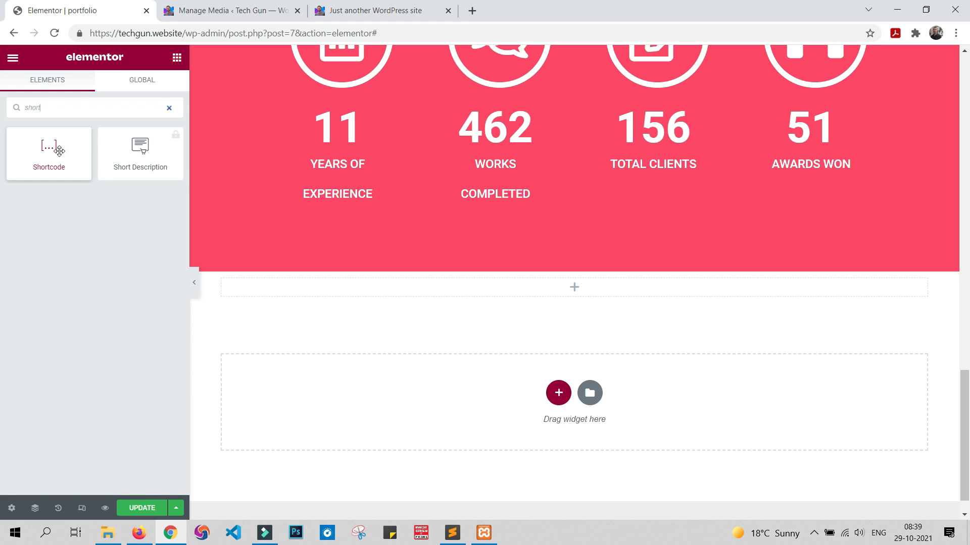
{"action": "left_click_drag", "start_coordinate": [52, 152], "coordinate": [347, 285]}
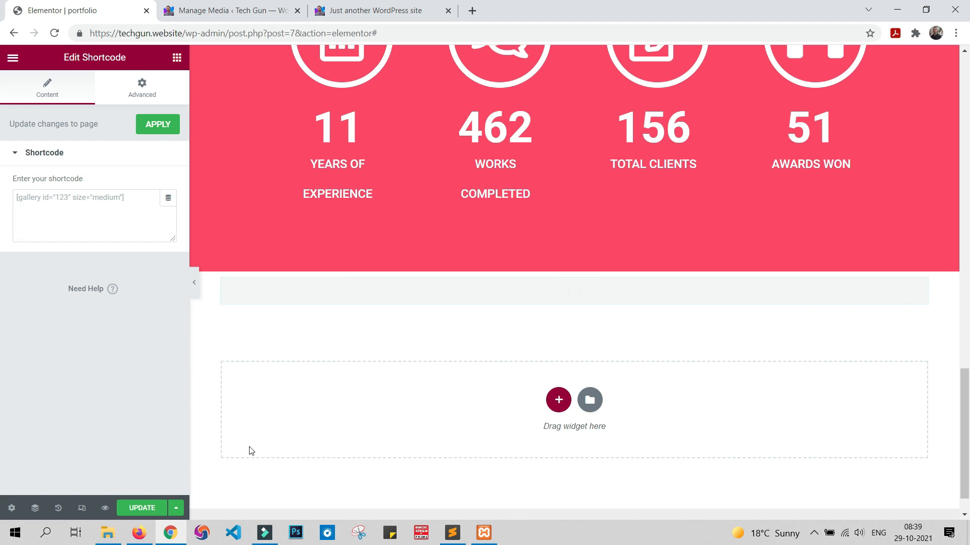
Step: Paste the shortcode [print_responsive_portfolio_plus_lightbox] into the Shortcode widget and update the page
{"action": "left_click", "coordinate": [80, 198]}
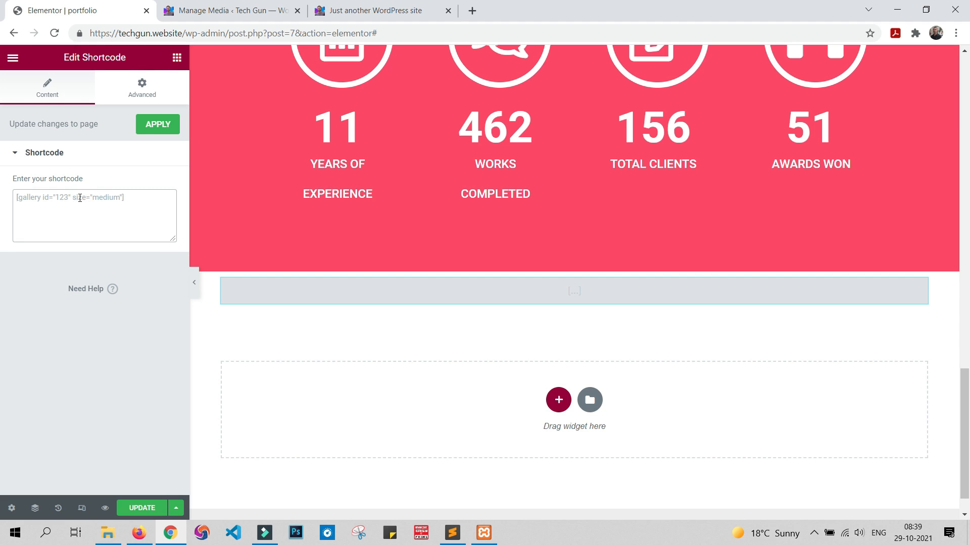
{"action": "key", "text": "ctrl+v"}
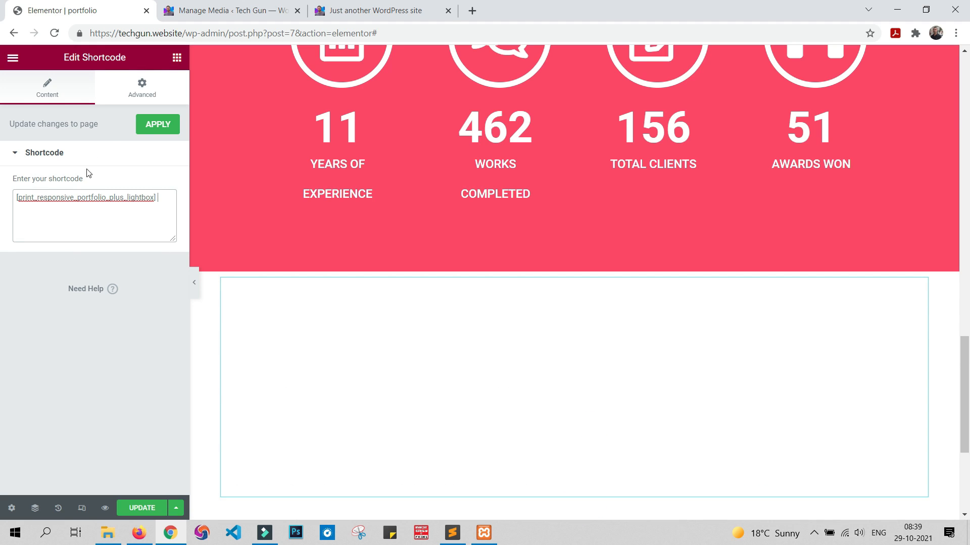
{"action": "left_click", "coordinate": [146, 508]}
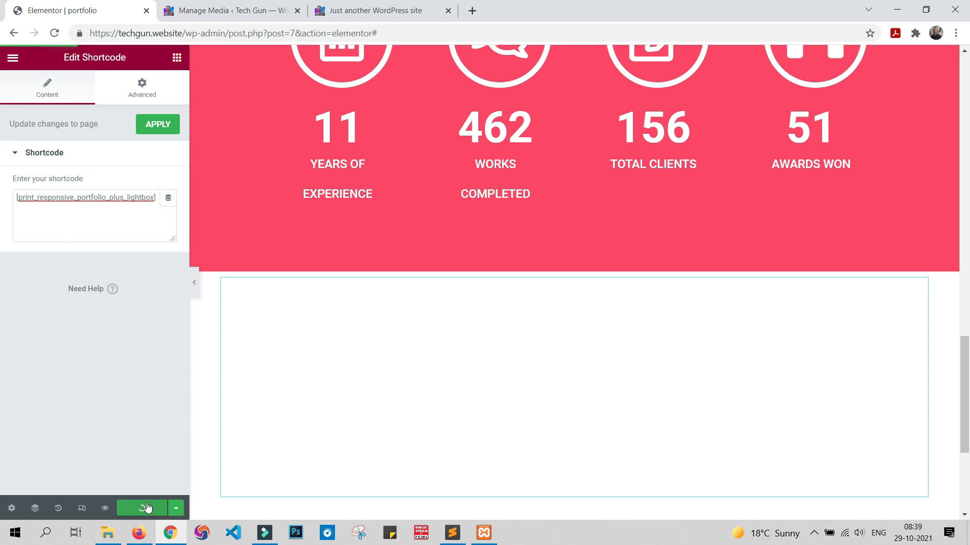
Step: Check the gallery's Mobile App, website and All filters and the image lightbox on the page preview
{"action": "left_click", "coordinate": [223, 10]}
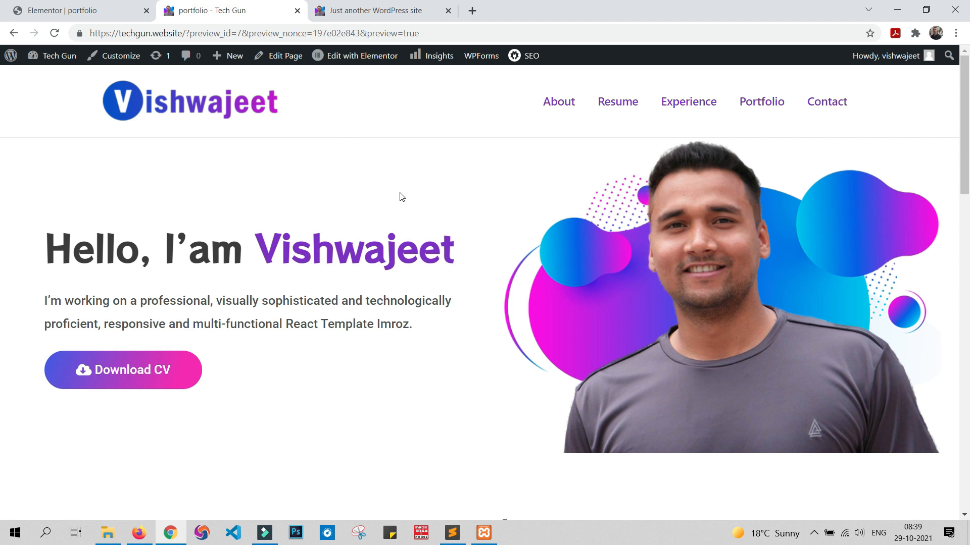
{"action": "scroll", "coordinate": [402, 196], "scroll_direction": "down", "scroll_amount": 20}
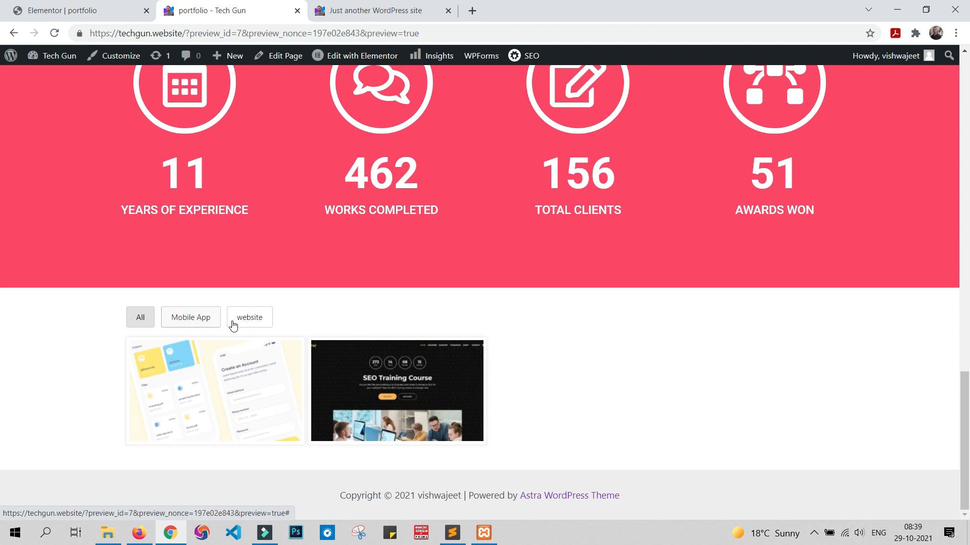
{"action": "left_click", "coordinate": [189, 323]}
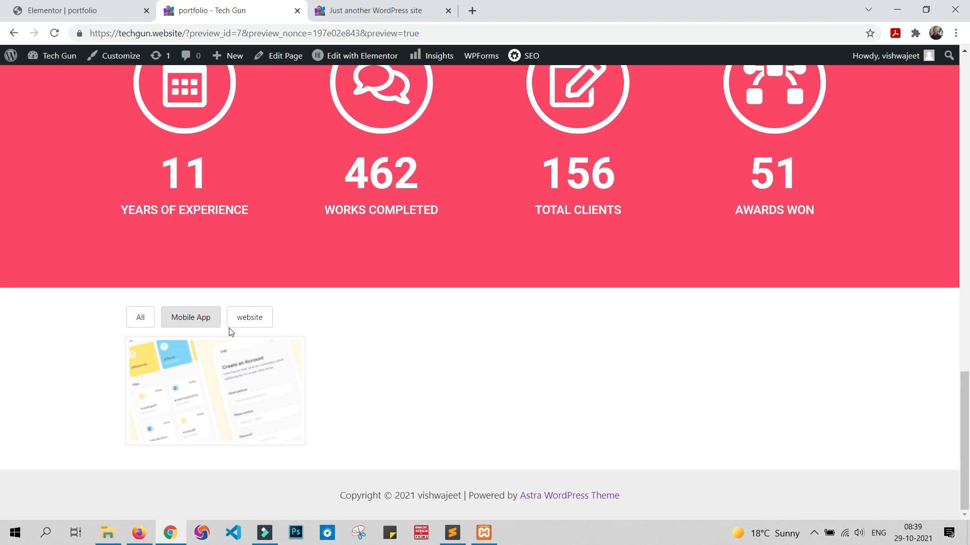
{"action": "left_click", "coordinate": [265, 318]}
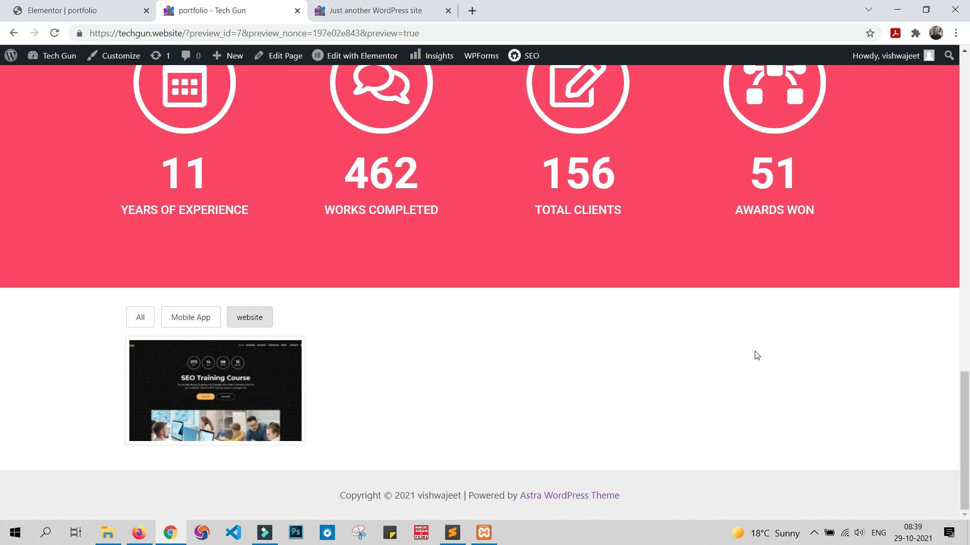
{"action": "left_click", "coordinate": [258, 380]}
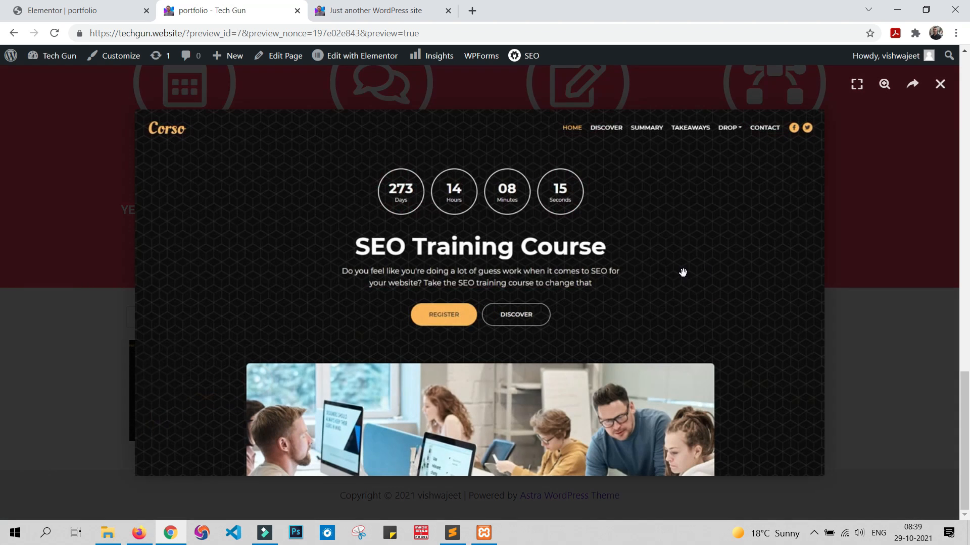
{"action": "left_click", "coordinate": [850, 283]}
{"action": "left_click", "coordinate": [141, 317]}
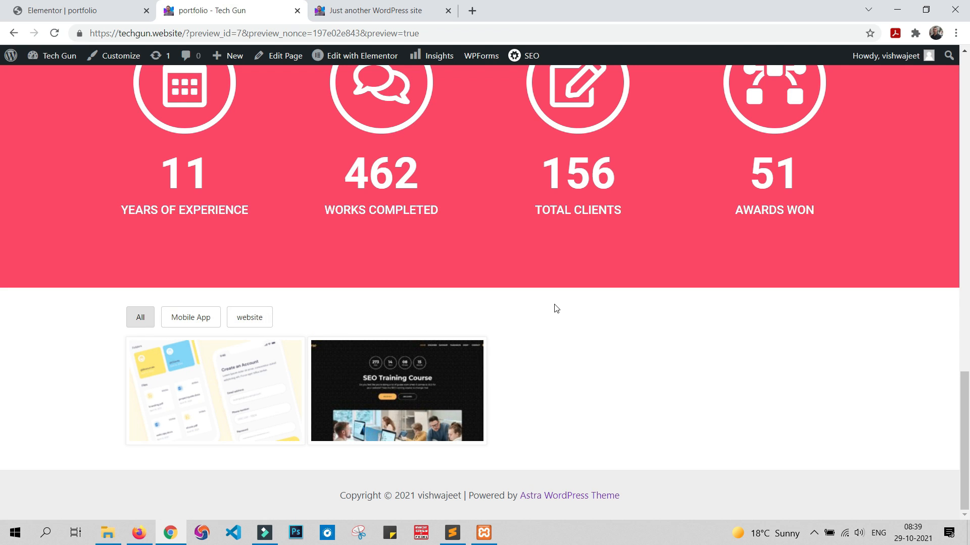
Step: Examine the Portfolio heading above the filters on the sample site
{"action": "left_click", "coordinate": [397, 11]}
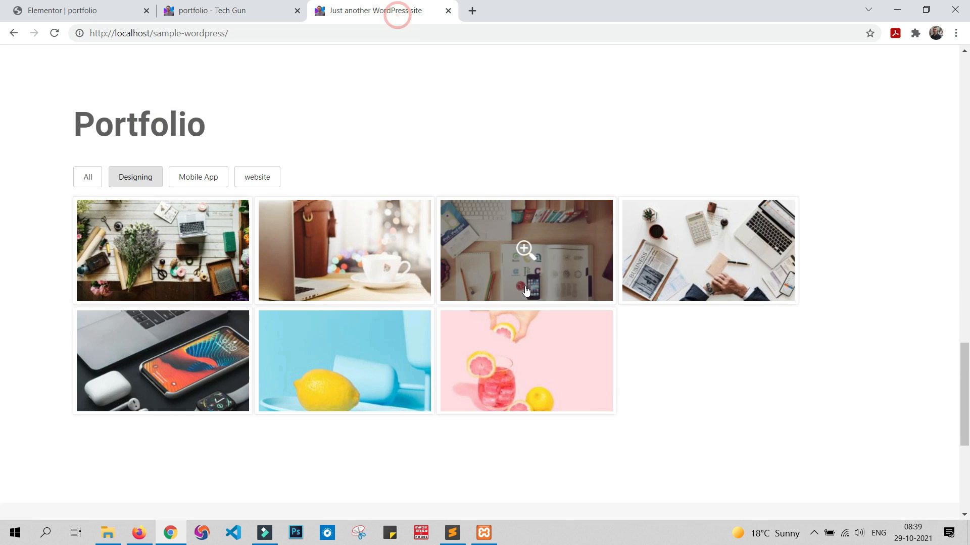
{"action": "scroll", "coordinate": [266, 171], "scroll_direction": "up", "scroll_amount": 1}
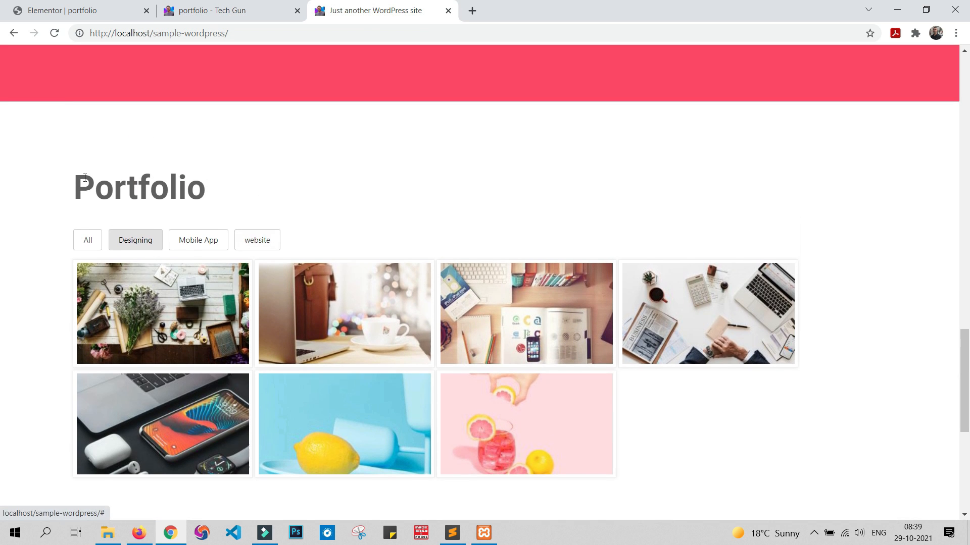
{"action": "left_click_drag", "start_coordinate": [83, 183], "coordinate": [259, 190]}
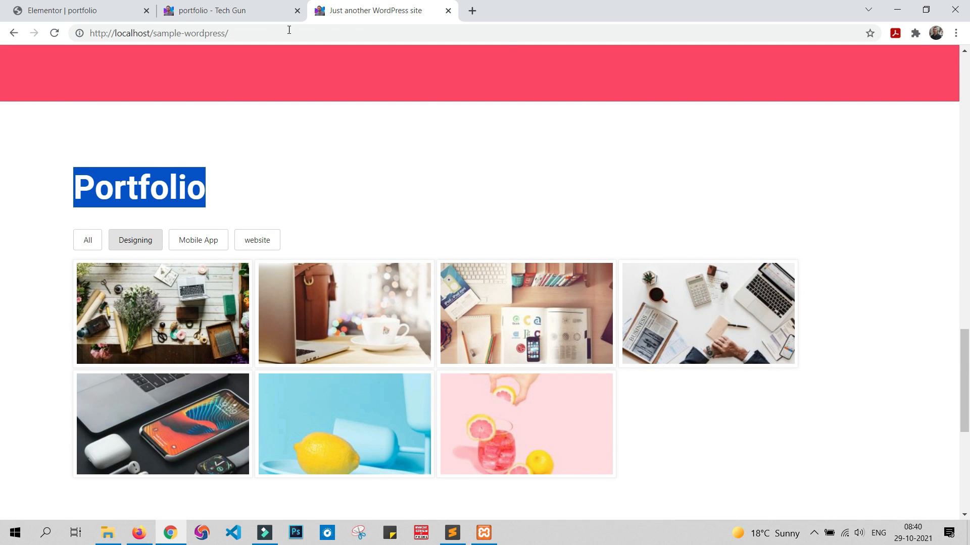
Step: Return to the Elementor editor and set the gallery section to Full Width content with No Gap between columns
{"action": "left_click", "coordinate": [230, 11]}
{"action": "left_click", "coordinate": [65, 11]}
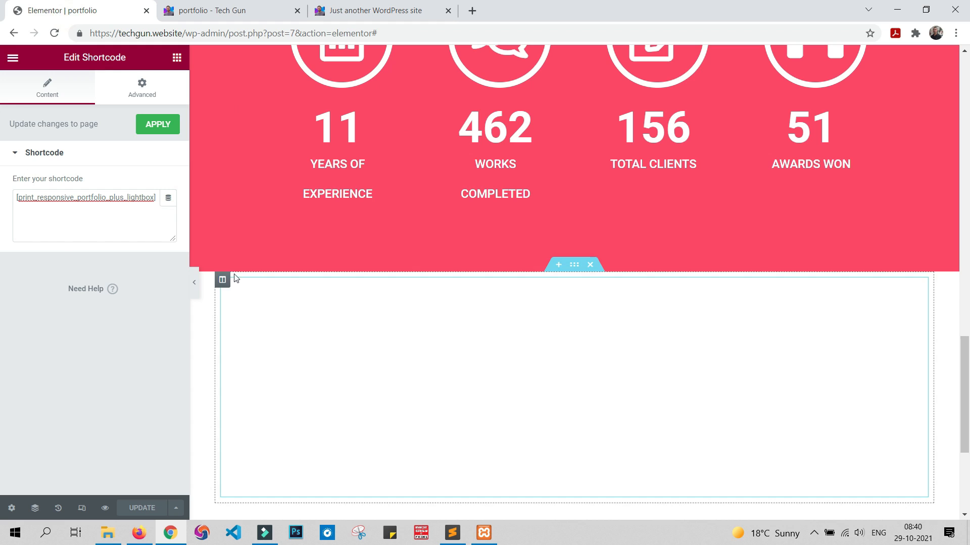
{"action": "left_click", "coordinate": [575, 265]}
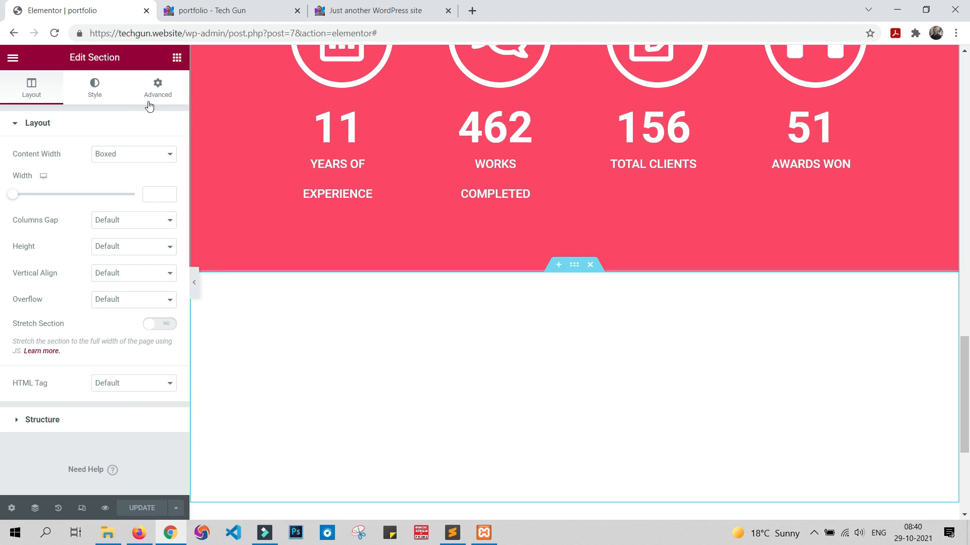
{"action": "left_click", "coordinate": [129, 152]}
{"action": "left_click", "coordinate": [114, 178]}
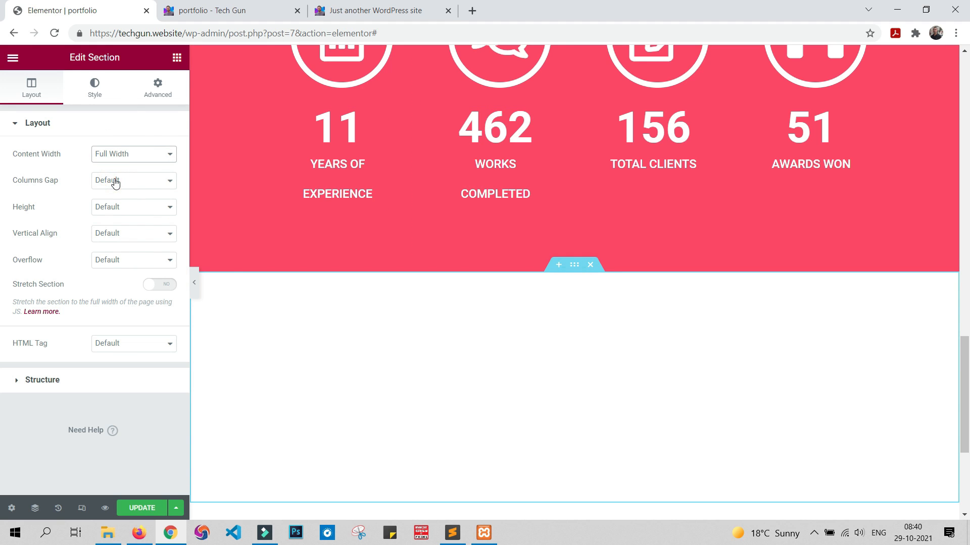
{"action": "left_click", "coordinate": [131, 175]}
{"action": "left_click", "coordinate": [126, 203]}
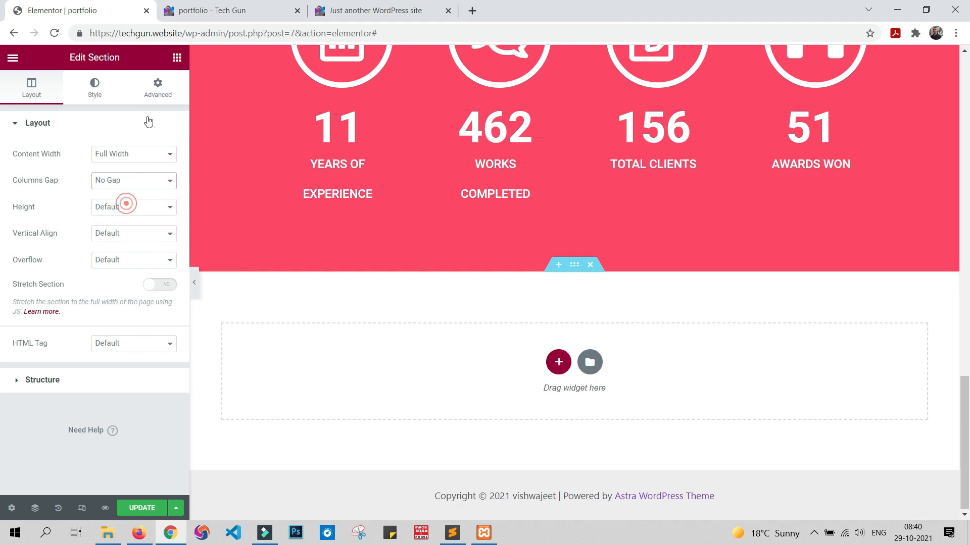
Step: Unlink the gallery section's padding, set it to 7% on the right and left sides, update the page and check the preview
{"action": "left_click", "coordinate": [157, 87]}
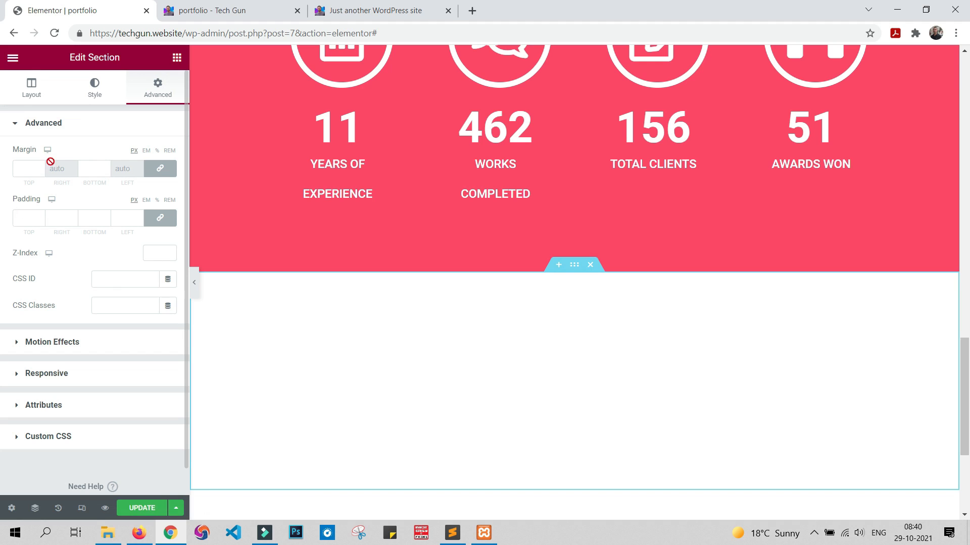
{"action": "left_click", "coordinate": [27, 170]}
{"action": "left_click", "coordinate": [157, 150]}
{"action": "left_click", "coordinate": [27, 169]}
{"action": "left_click", "coordinate": [160, 218]}
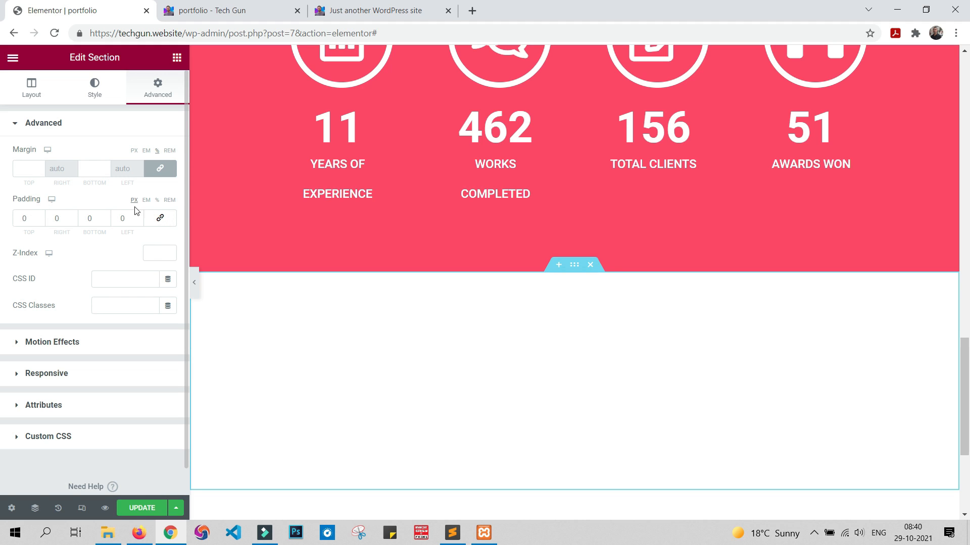
{"action": "left_click", "coordinate": [157, 200]}
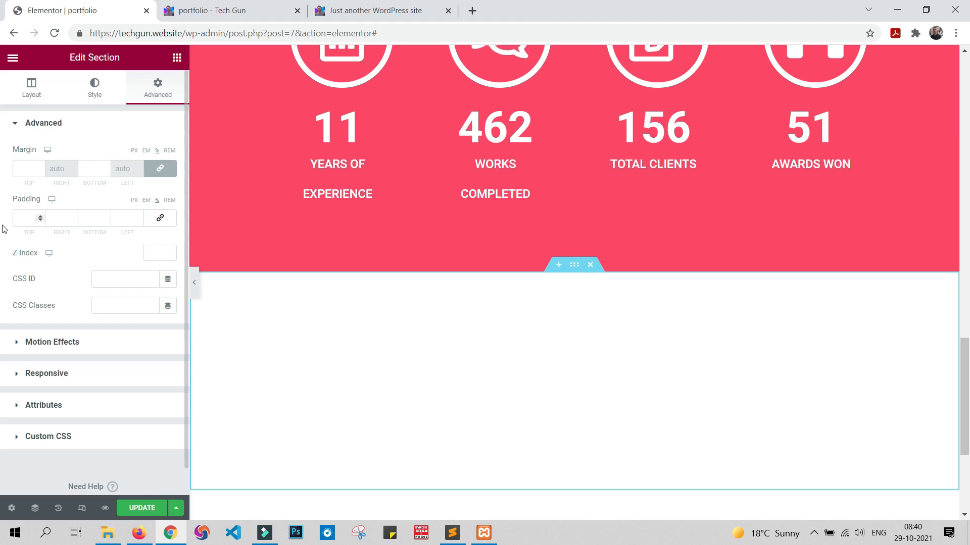
{"action": "left_click", "coordinate": [59, 218]}
{"action": "left_click", "coordinate": [126, 219]}
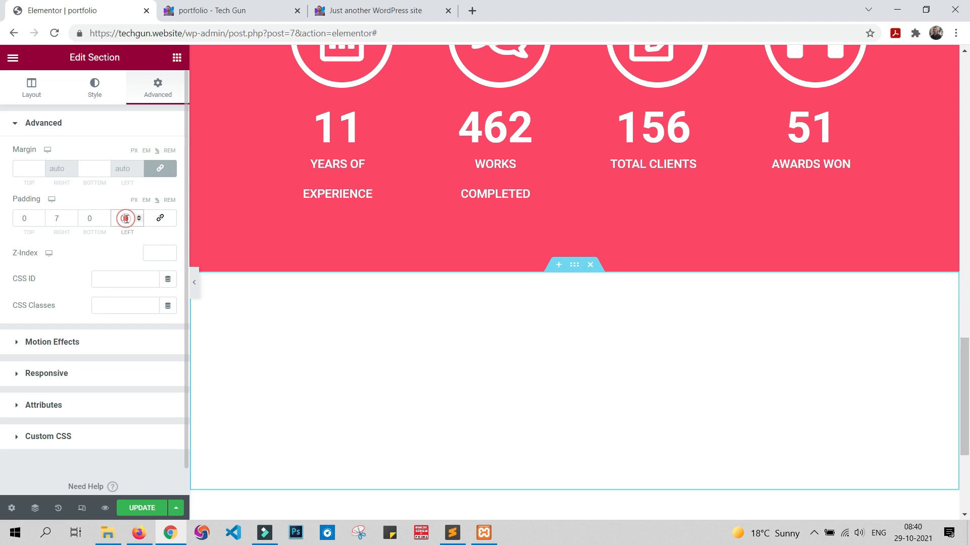
{"action": "type", "text": "7"}
{"action": "left_click", "coordinate": [141, 507]}
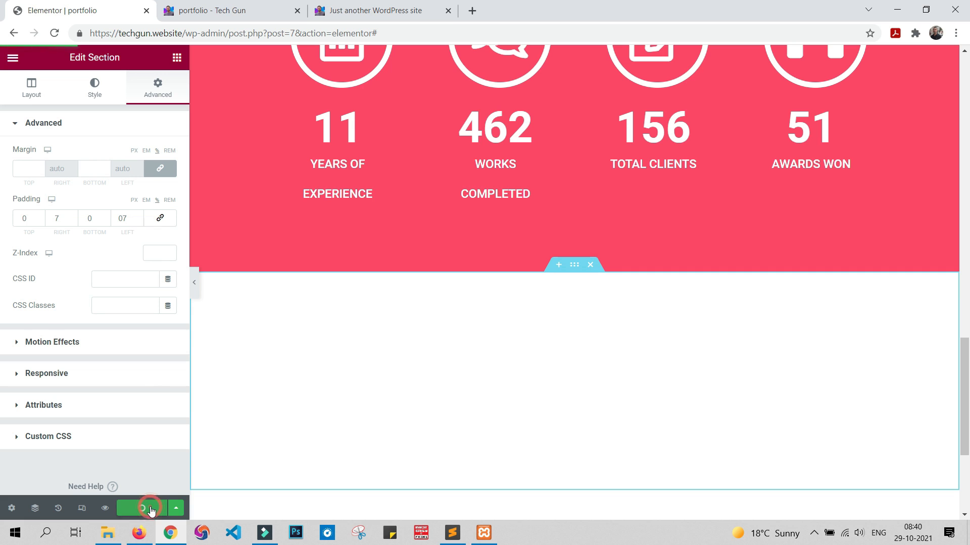
{"action": "left_click", "coordinate": [232, 10]}
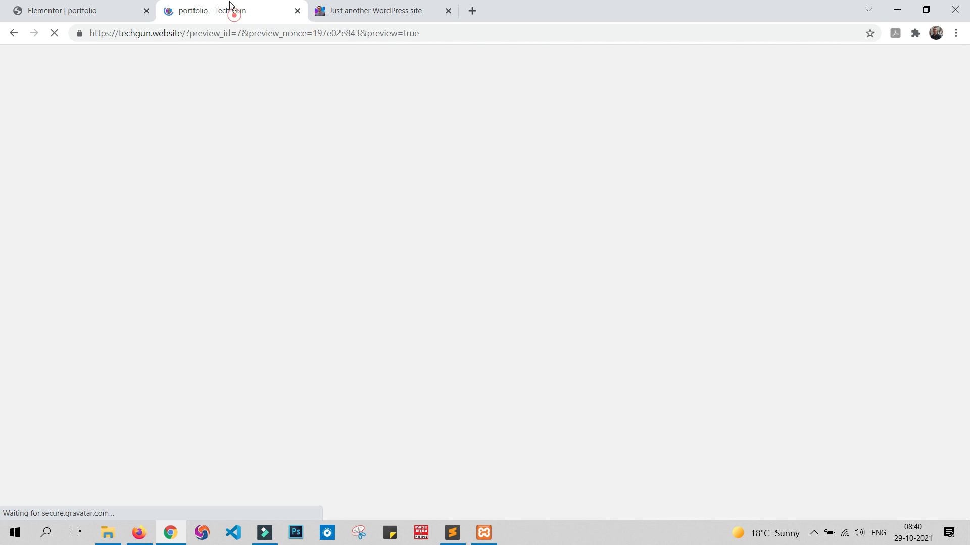
{"action": "scroll", "coordinate": [472, 303], "scroll_direction": "down", "scroll_amount": 15}
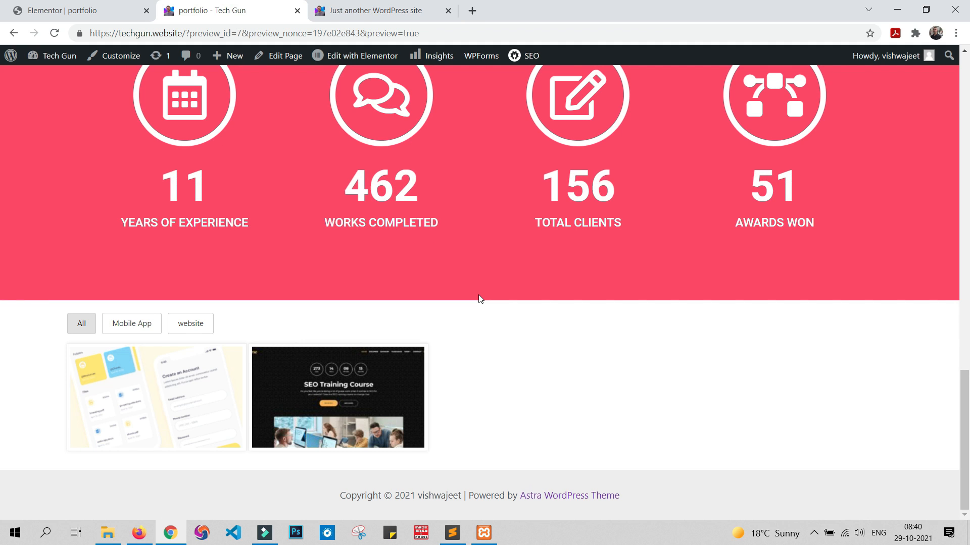
Step: Set the gallery section's top and bottom margins to 100 px and update the page
{"action": "left_click", "coordinate": [113, 8]}
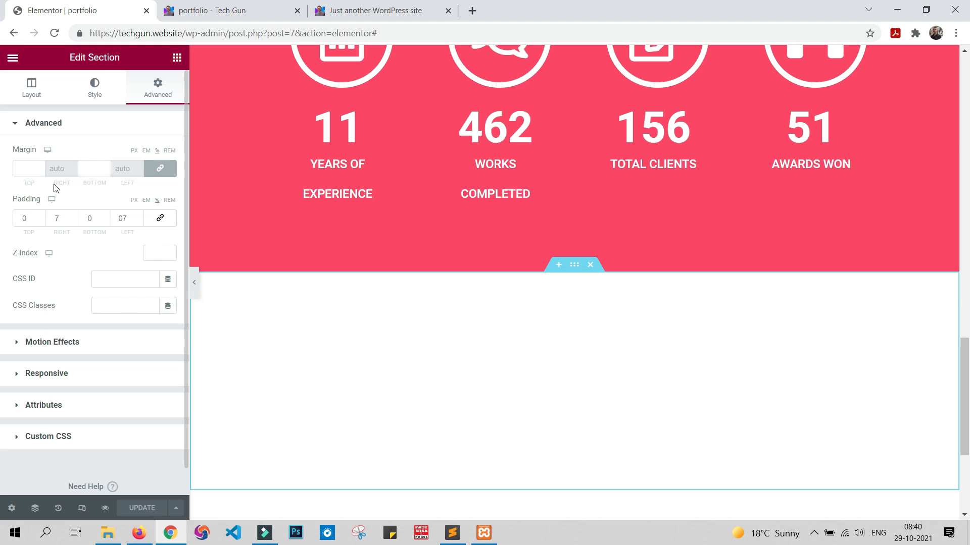
{"action": "left_click", "coordinate": [134, 151]}
{"action": "left_click", "coordinate": [29, 168]}
{"action": "type", "text": "100"}
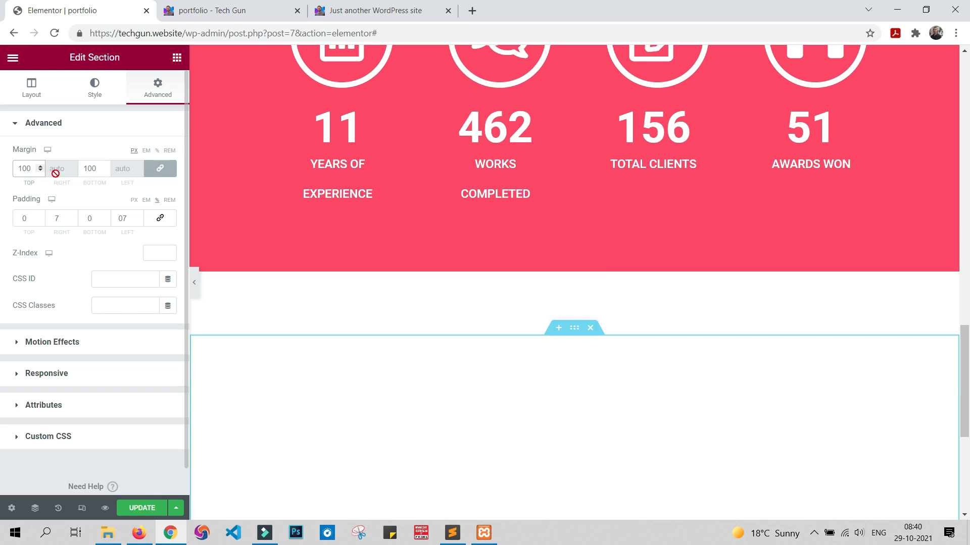
{"action": "scroll", "coordinate": [526, 238], "scroll_direction": "down", "scroll_amount": 3}
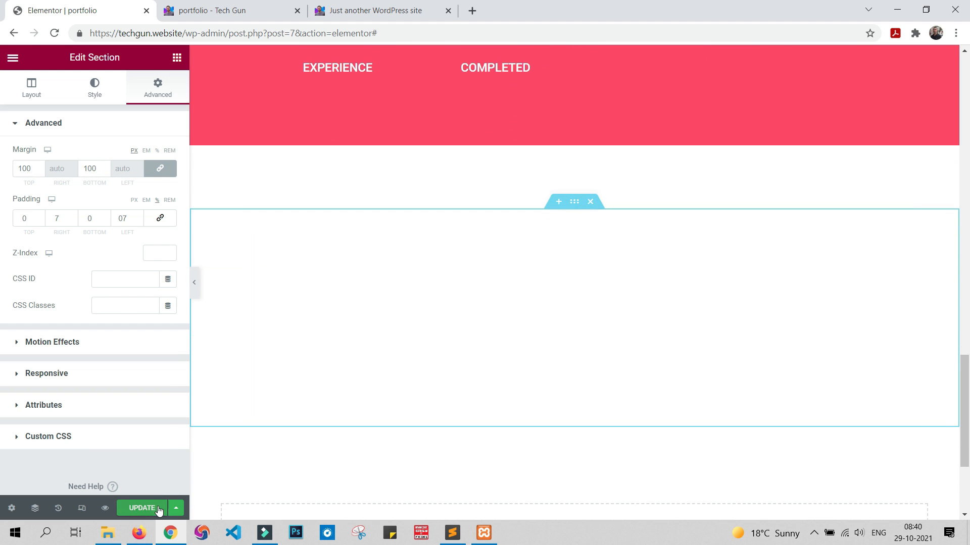
{"action": "left_click", "coordinate": [158, 509]}
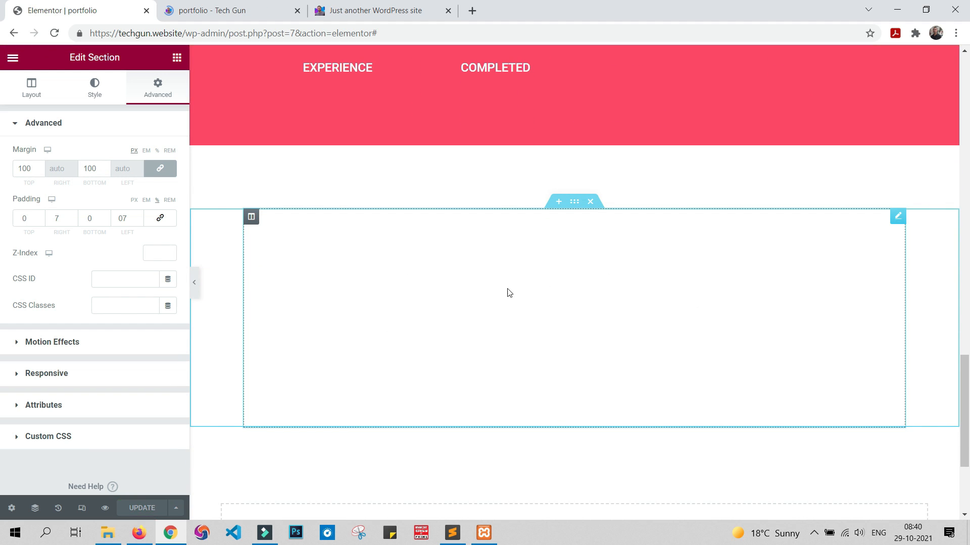
Step: Check the gallery section's spacing on the page preview and compare it with the sample site's Portfolio section
{"action": "left_click", "coordinate": [222, 6]}
{"action": "scroll", "coordinate": [251, 349], "scroll_direction": "down", "scroll_amount": 8}
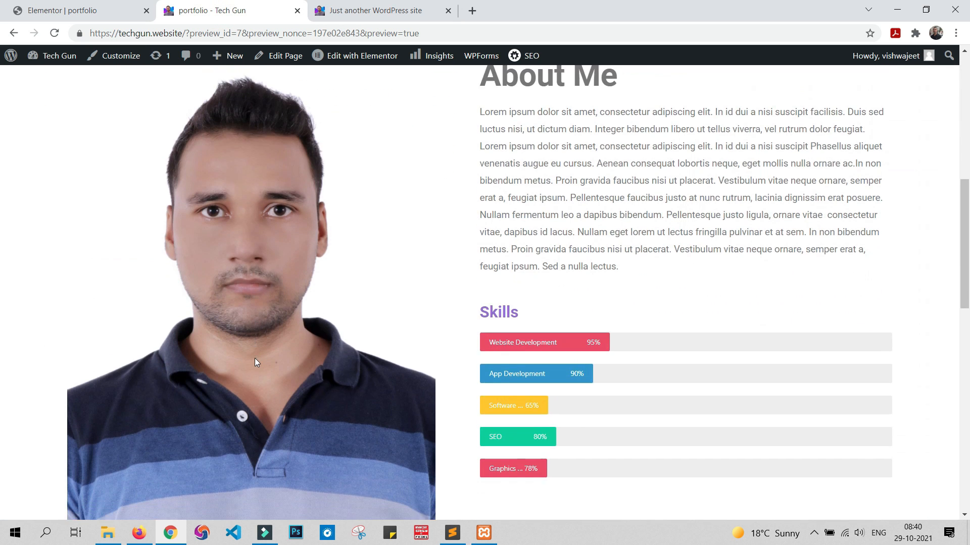
{"action": "scroll", "coordinate": [254, 362], "scroll_direction": "down", "scroll_amount": 9}
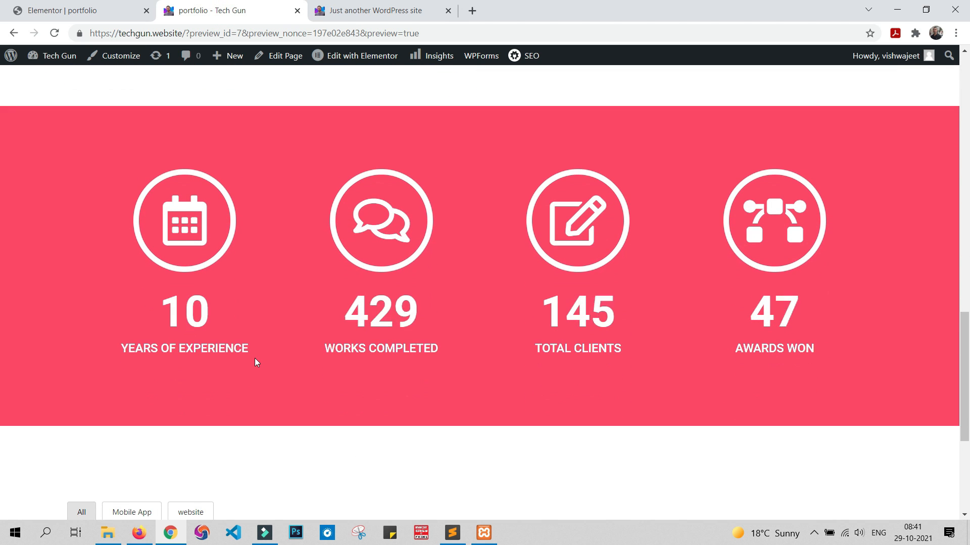
{"action": "scroll", "coordinate": [254, 359], "scroll_direction": "down", "scroll_amount": 5}
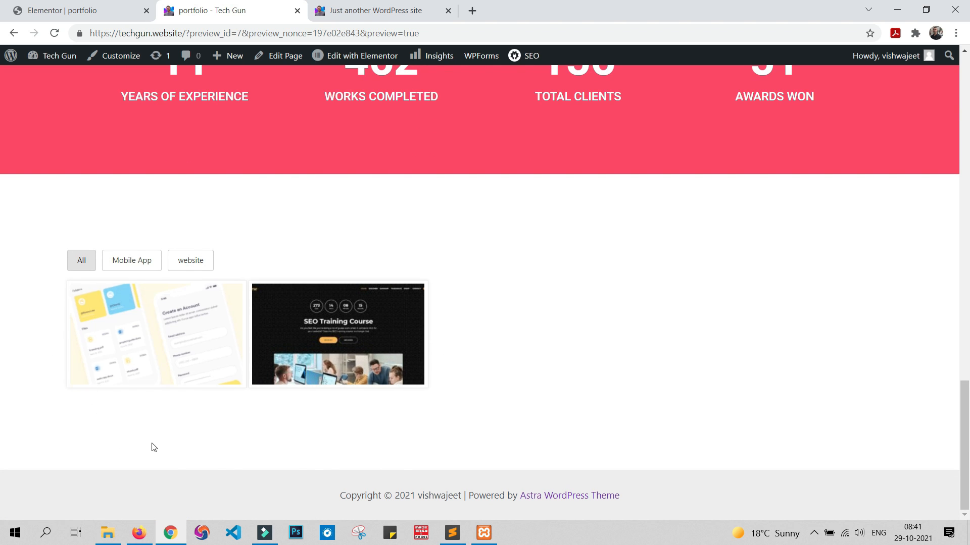
{"action": "left_click", "coordinate": [351, 14]}
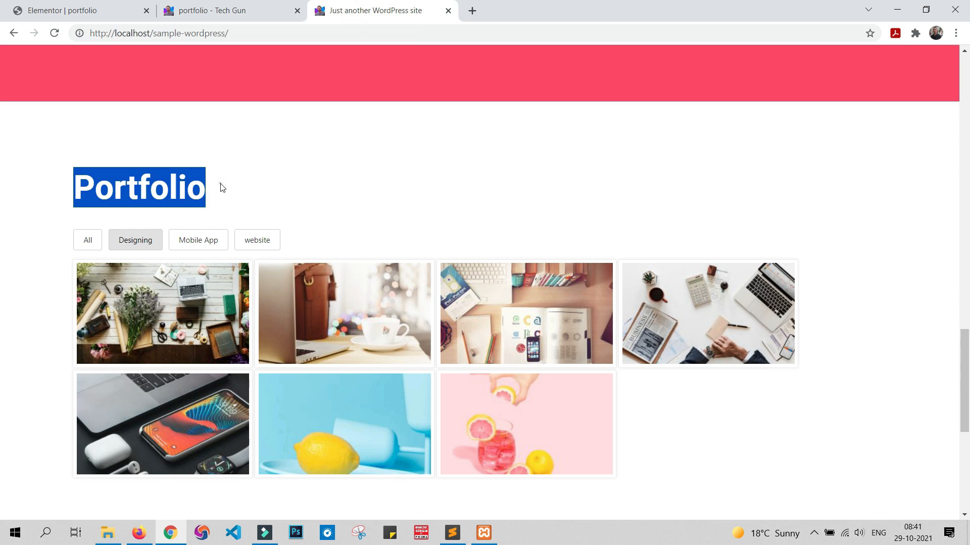
{"action": "left_click", "coordinate": [220, 183]}
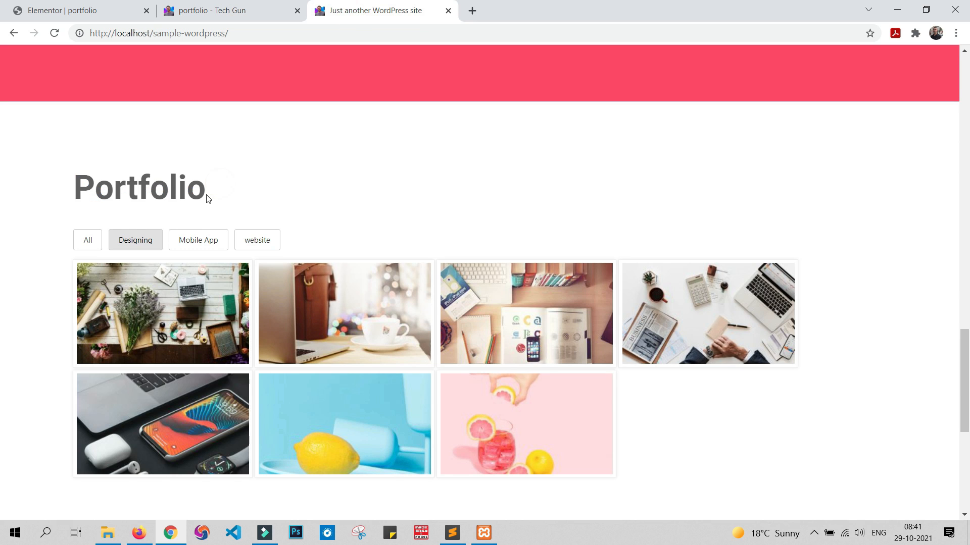
Step: Copy the About Me heading in the Elementor editor, paste it into the gallery section and move it above the Shortcode widget
{"action": "left_click", "coordinate": [211, 5]}
{"action": "left_click", "coordinate": [105, 14]}
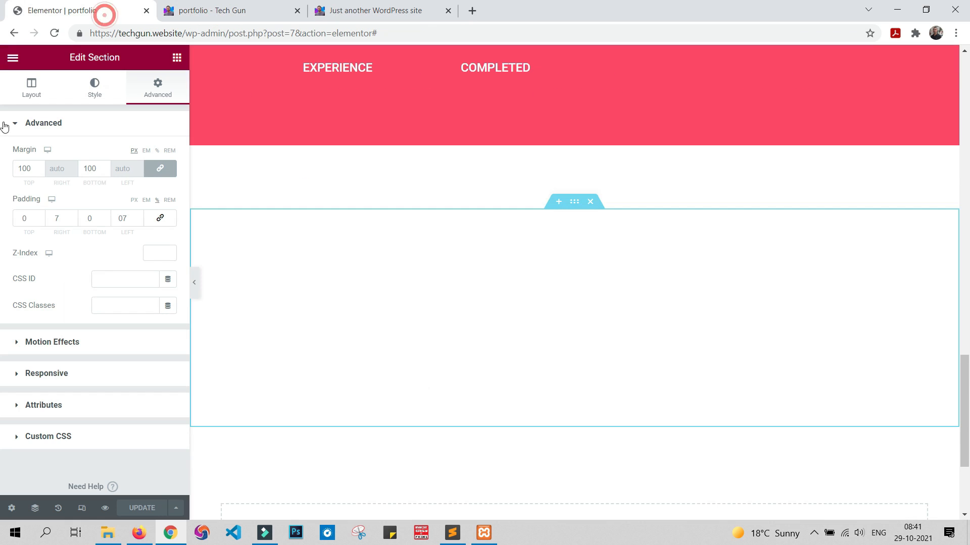
{"action": "scroll", "coordinate": [478, 299], "scroll_direction": "up", "scroll_amount": 10}
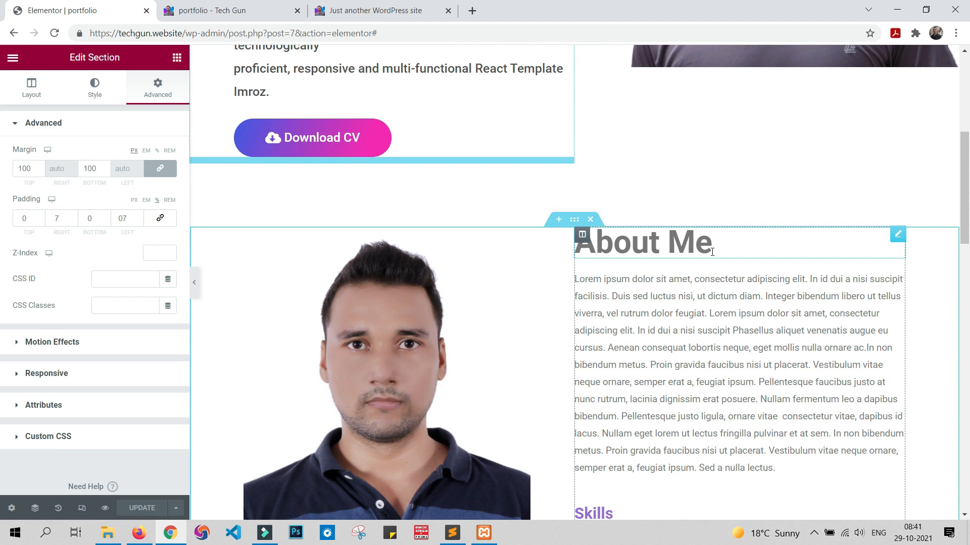
{"action": "right_click", "coordinate": [899, 237]}
{"action": "left_click", "coordinate": [889, 289]}
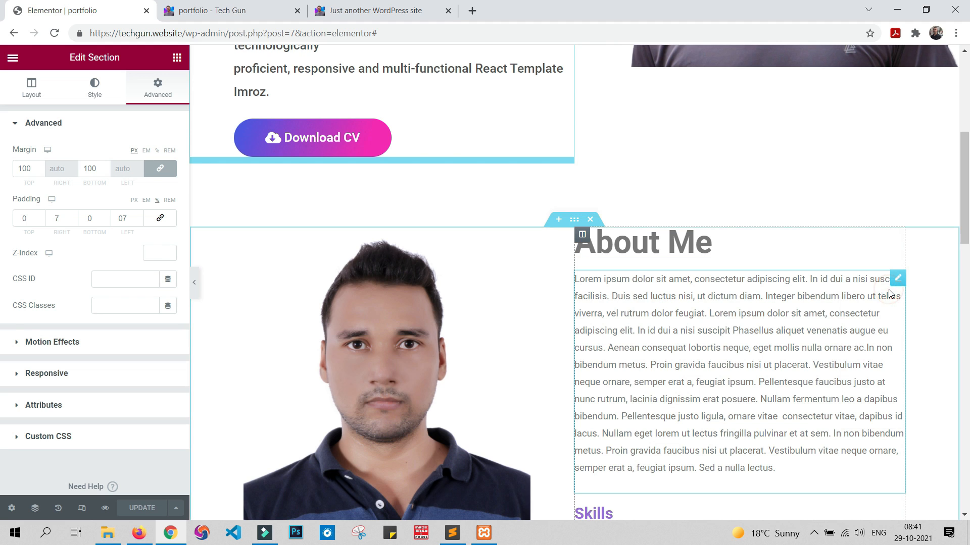
{"action": "scroll", "coordinate": [727, 311], "scroll_direction": "down", "scroll_amount": 15}
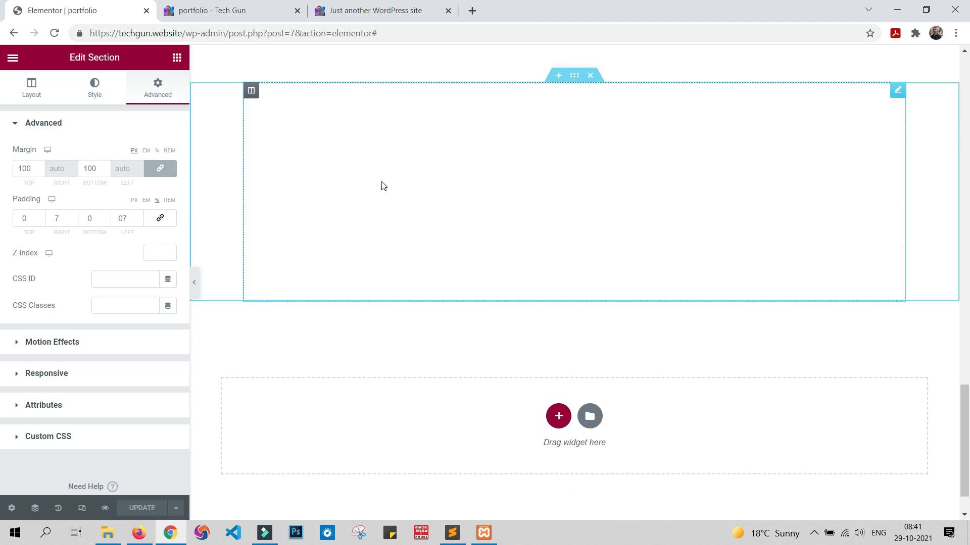
{"action": "right_click", "coordinate": [218, 109]}
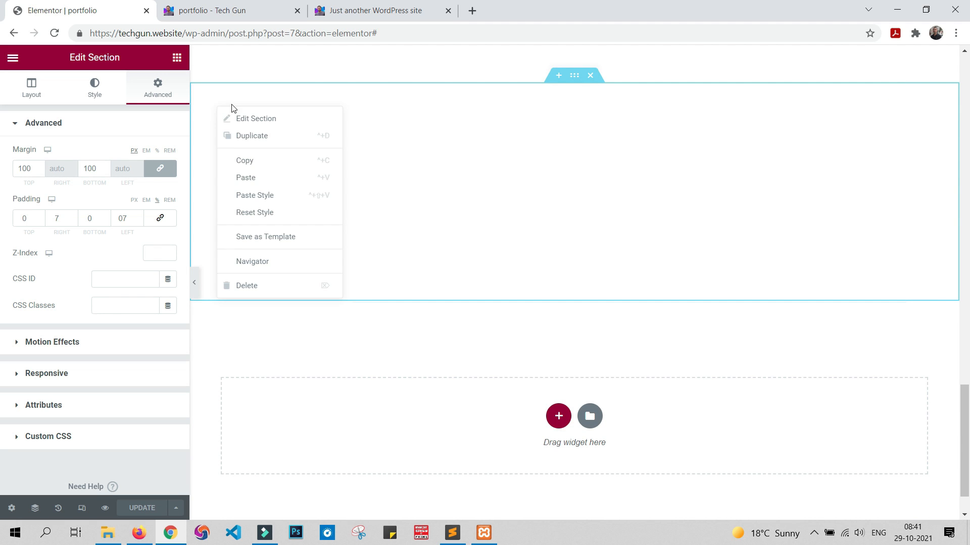
{"action": "left_click", "coordinate": [259, 178]}
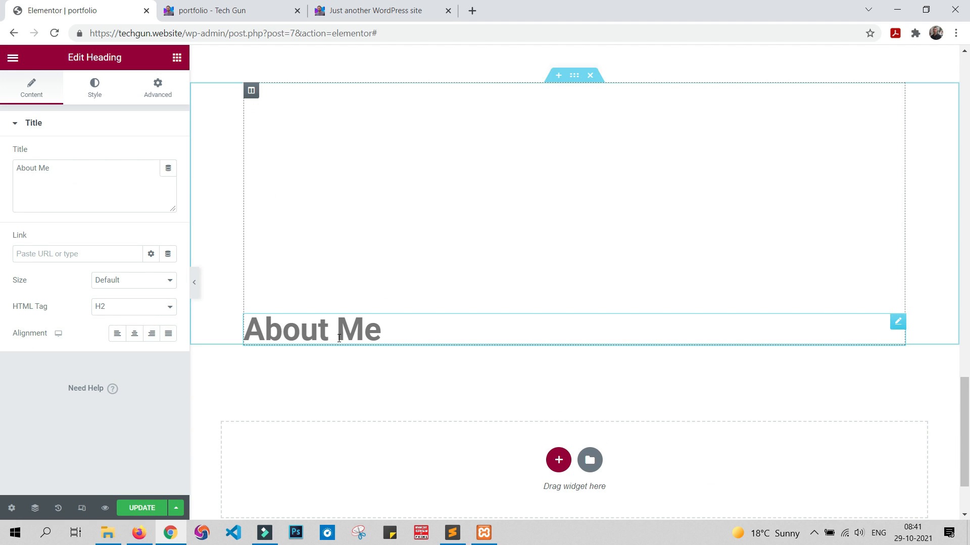
{"action": "left_click_drag", "start_coordinate": [897, 322], "coordinate": [842, 89]}
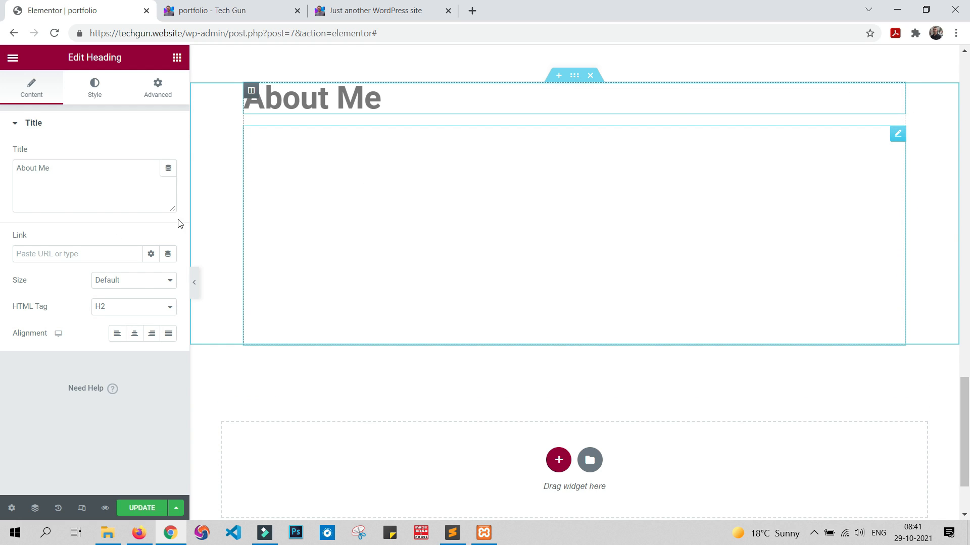
Step: Change the pasted heading's title to Portfolio and update the page
{"action": "left_click_drag", "start_coordinate": [84, 168], "coordinate": [2, 172]}
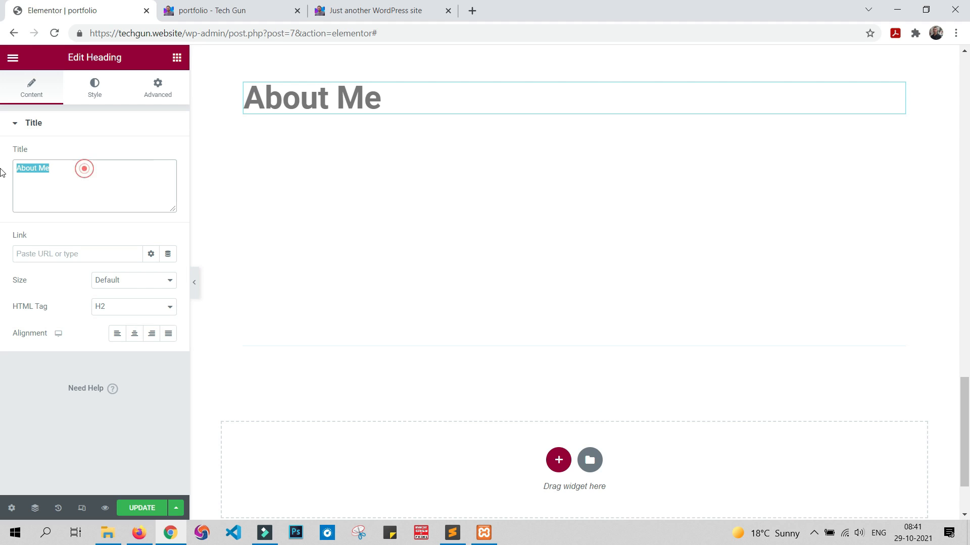
{"action": "type", "text": "Port"}
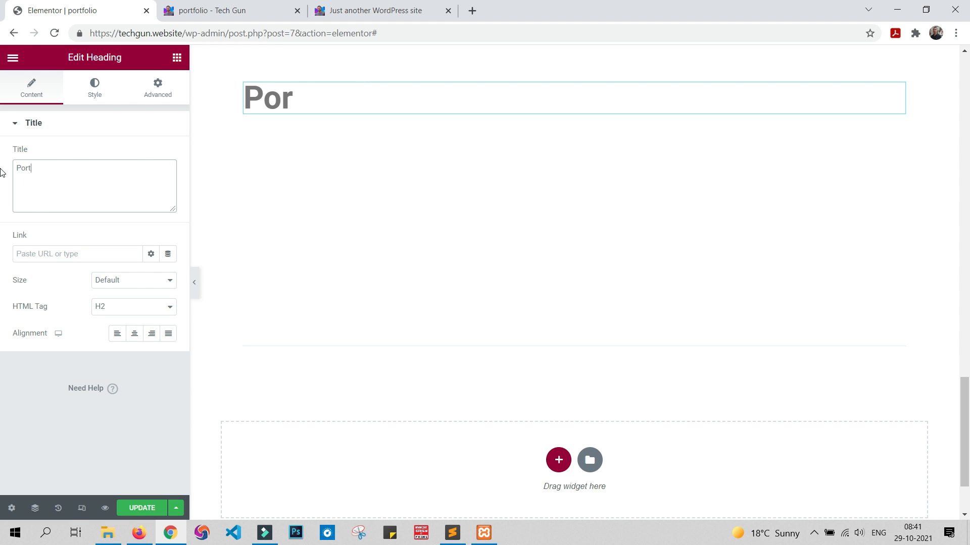
{"action": "type", "text": "folio"}
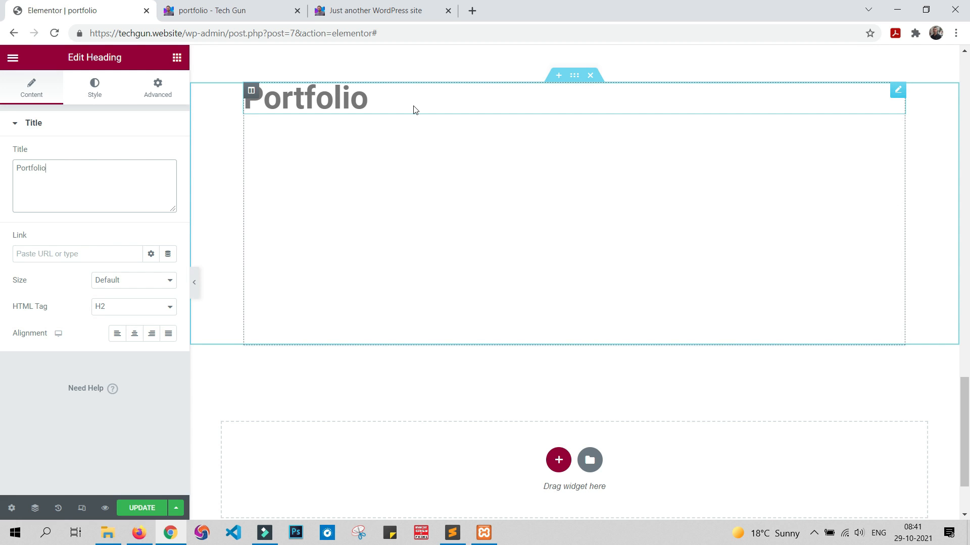
{"action": "scroll", "coordinate": [580, 182], "scroll_direction": "up", "scroll_amount": 15}
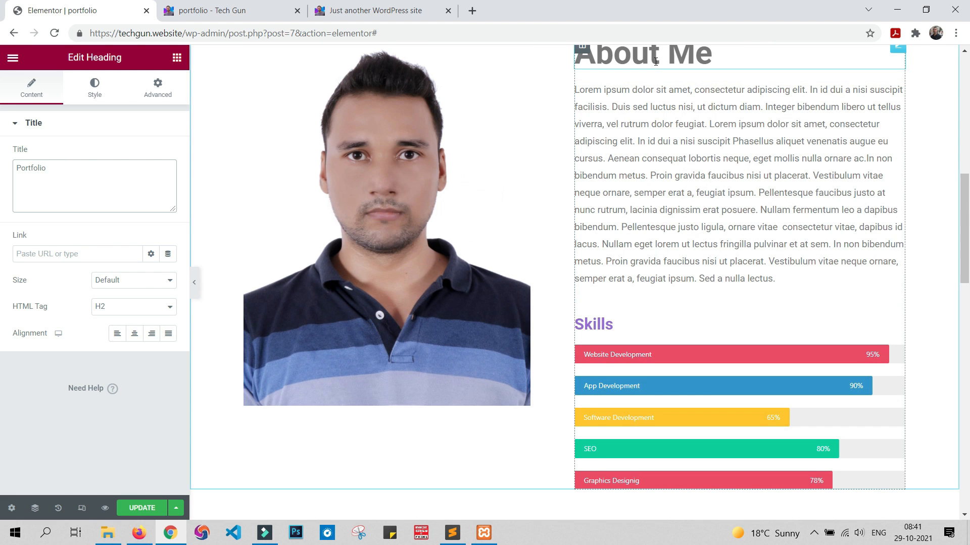
{"action": "scroll", "coordinate": [639, 68], "scroll_direction": "down", "scroll_amount": 15}
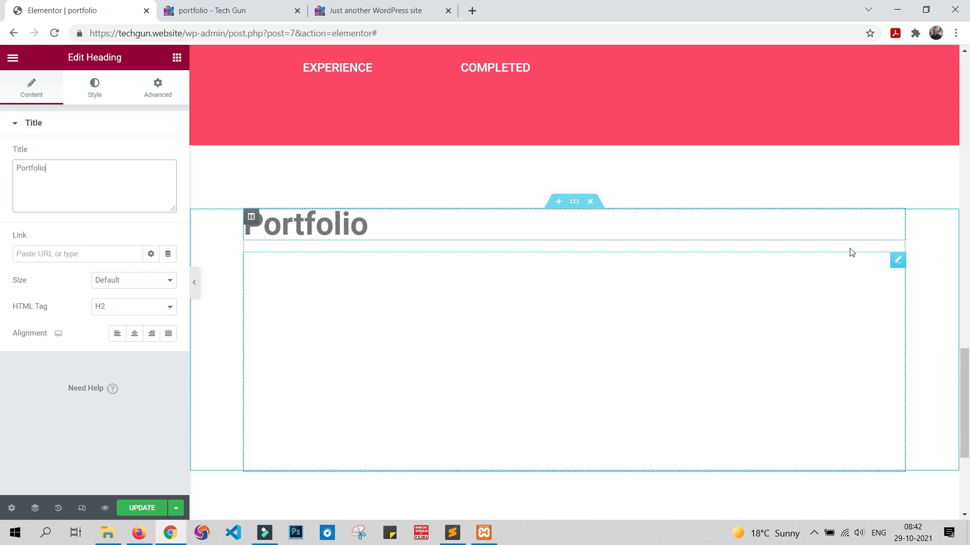
{"action": "left_click_drag", "start_coordinate": [897, 216], "coordinate": [859, 226]}
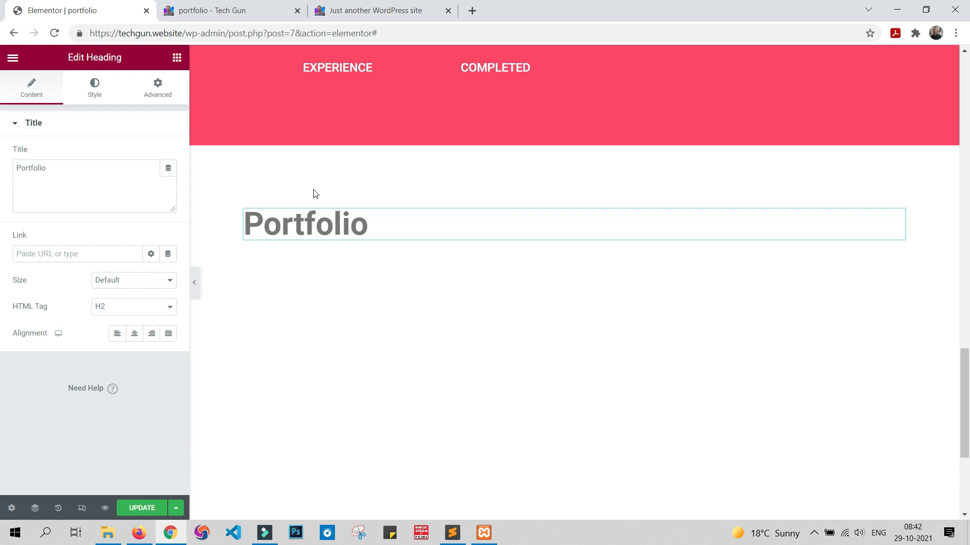
{"action": "left_click", "coordinate": [132, 511]}
Step: Check the Portfolio heading and the filterable gallery below it on the page preview
{"action": "left_click", "coordinate": [203, 11]}
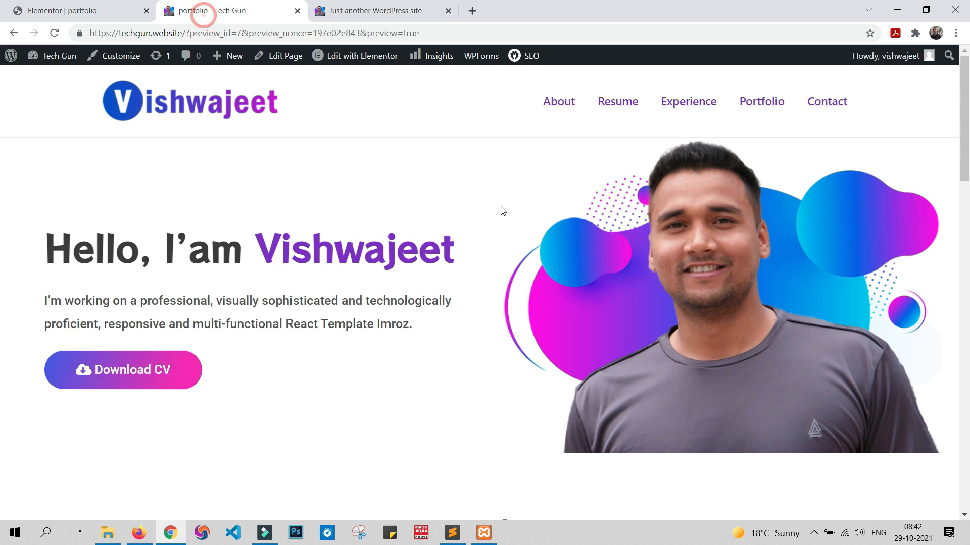
{"action": "scroll", "coordinate": [503, 207], "scroll_direction": "down", "scroll_amount": 15}
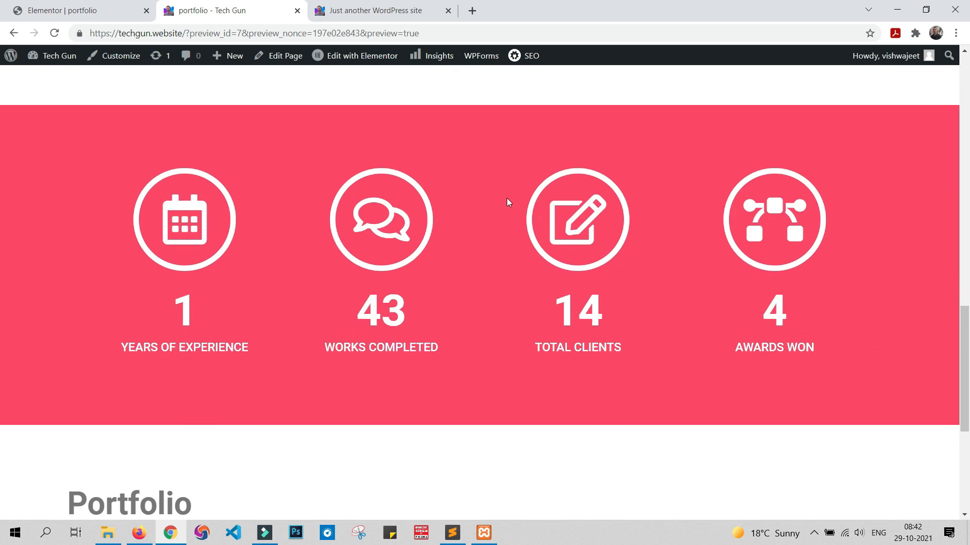
{"action": "scroll", "coordinate": [507, 200], "scroll_direction": "down", "scroll_amount": 5}
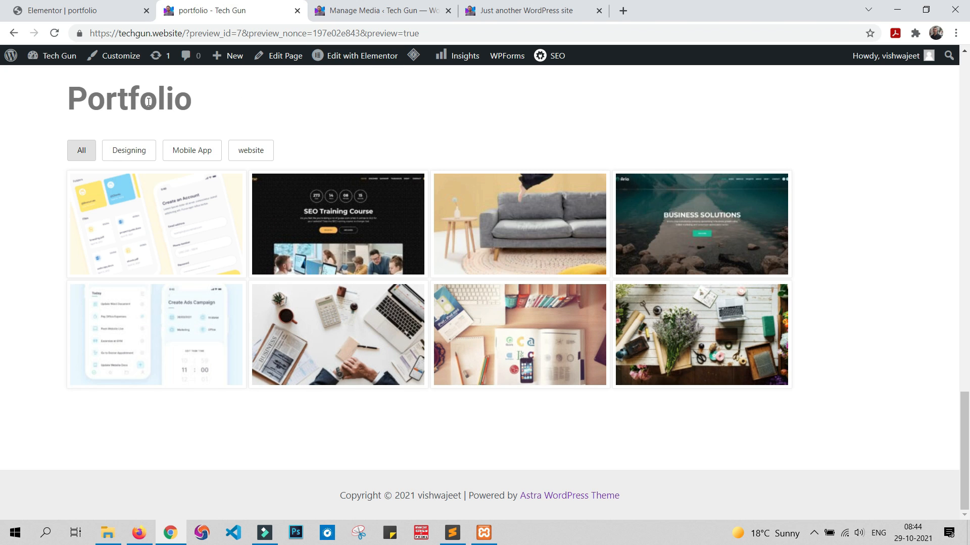
{"action": "scroll", "coordinate": [841, 273], "scroll_direction": "up", "scroll_amount": 2}
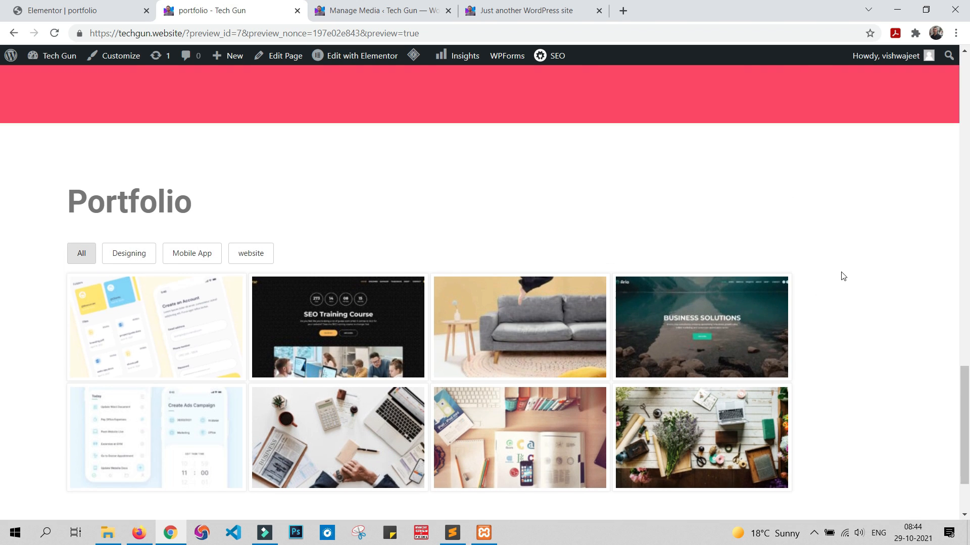
Step: Test the gallery's website, Mobile App, Designing and All filters on the page preview and review the end of the page
{"action": "scroll", "coordinate": [842, 275], "scroll_direction": "down", "scroll_amount": 2}
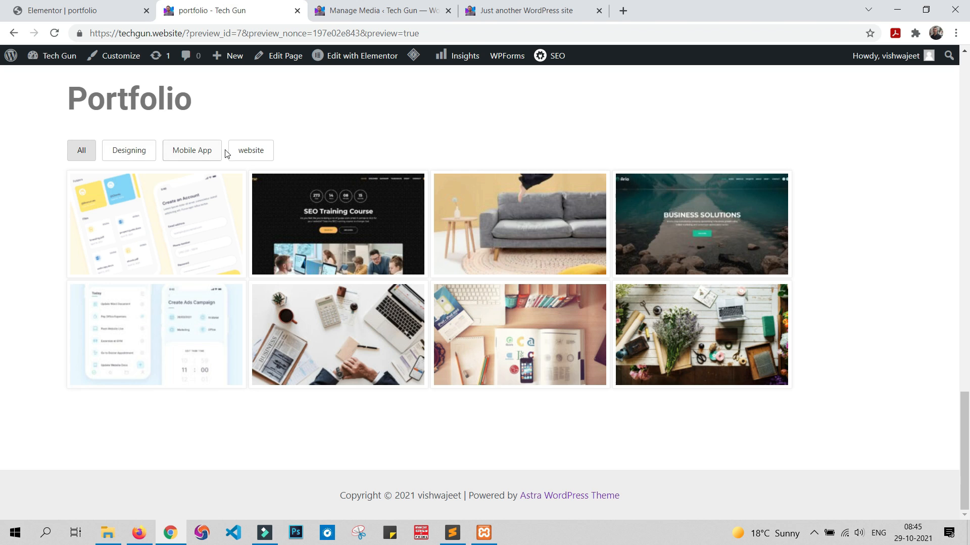
{"action": "left_click", "coordinate": [251, 151]}
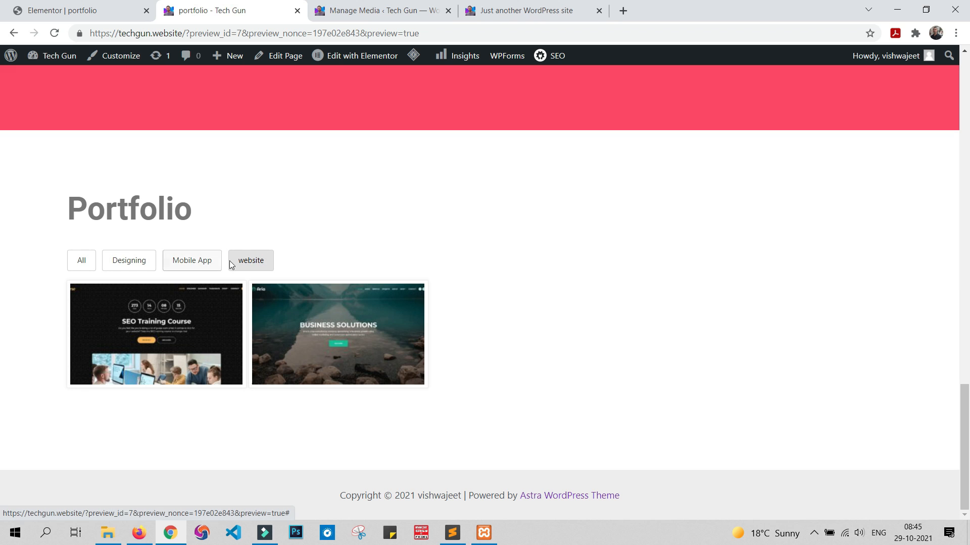
{"action": "left_click", "coordinate": [188, 266]}
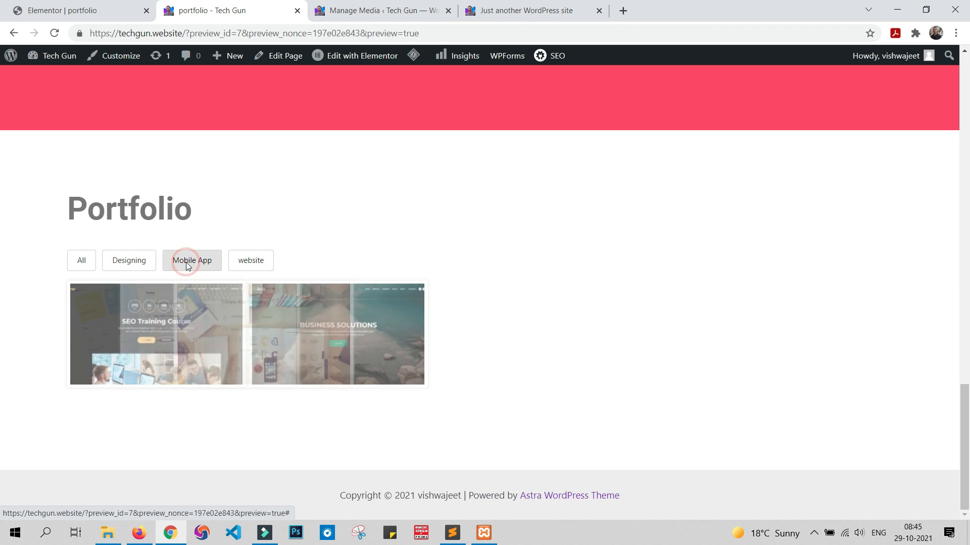
{"action": "left_click", "coordinate": [148, 261]}
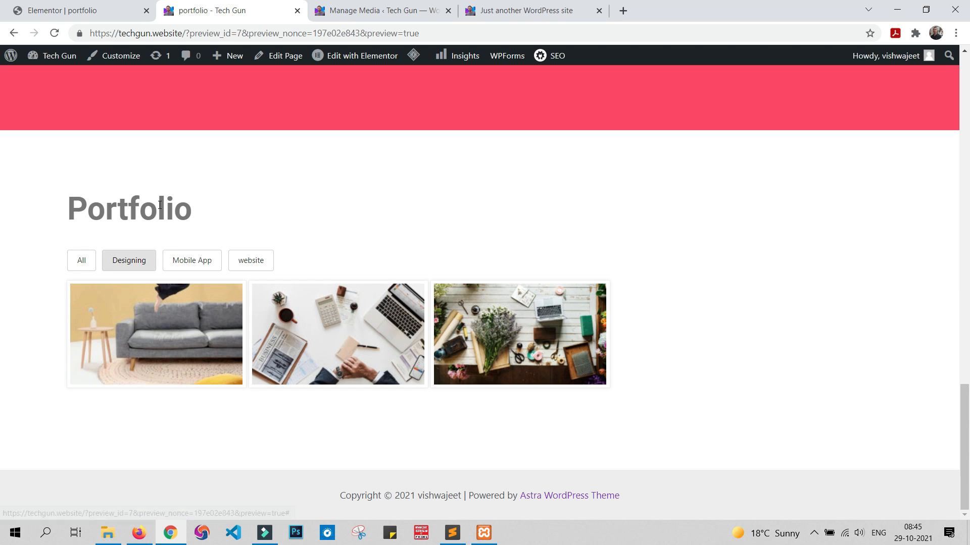
{"action": "left_click", "coordinate": [81, 261]}
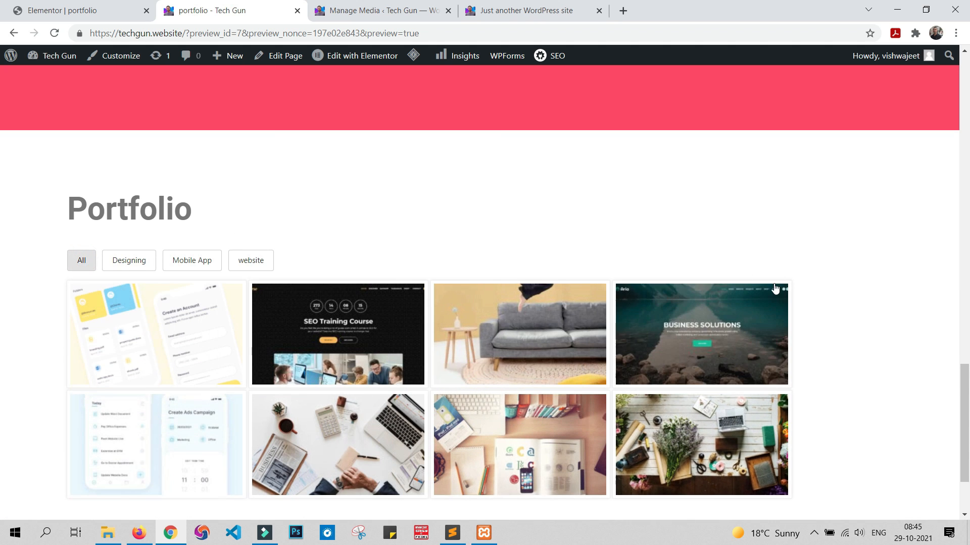
{"action": "scroll", "coordinate": [776, 289], "scroll_direction": "down", "scroll_amount": 3}
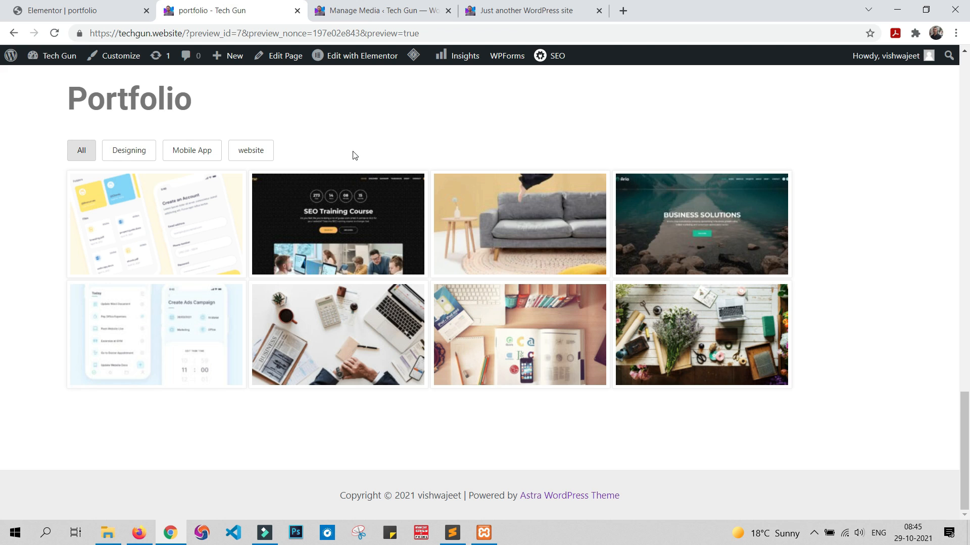
{"action": "scroll", "coordinate": [355, 156], "scroll_direction": "up", "scroll_amount": 2}
{"action": "scroll", "coordinate": [354, 159], "scroll_direction": "down", "scroll_amount": 2}
Step: Examine the contact section below the Portfolio gallery on the sample site
{"action": "left_click", "coordinate": [507, 5]}
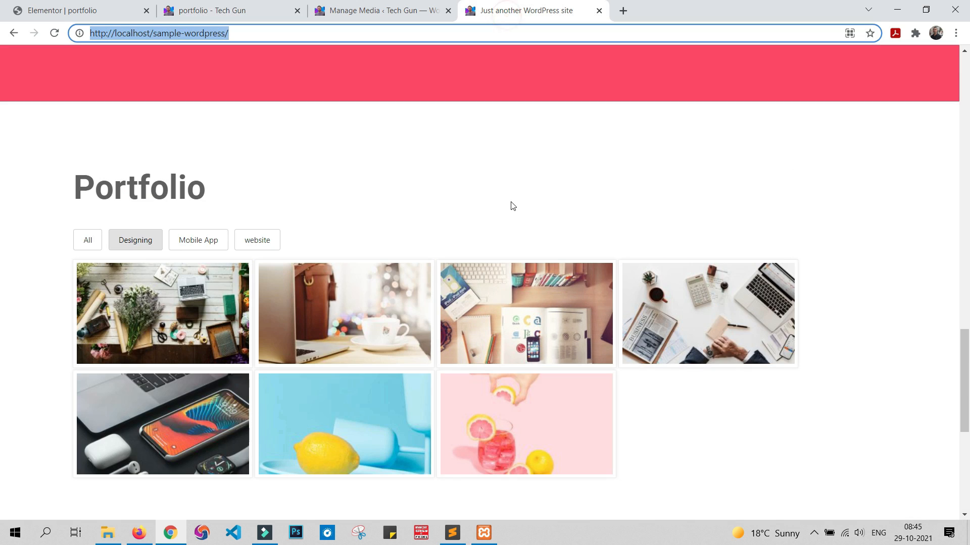
{"action": "scroll", "coordinate": [511, 202], "scroll_direction": "down", "scroll_amount": 6}
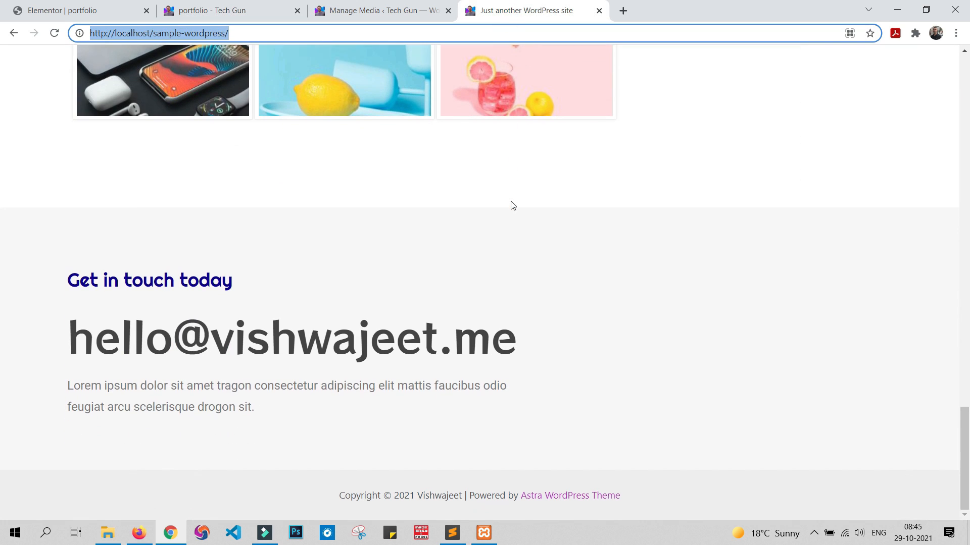
{"action": "key", "text": "alt+Tab"}
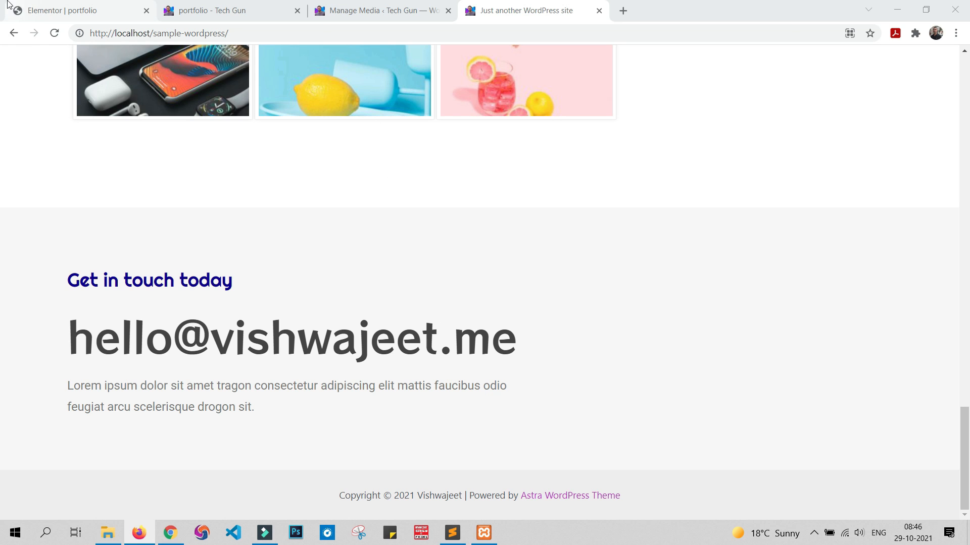
Step: In the Elementor editor, add a one-column section below the gallery with Full Width content and No Gap between columns
{"action": "left_click", "coordinate": [73, 7]}
{"action": "scroll", "coordinate": [456, 300], "scroll_direction": "down", "scroll_amount": 4}
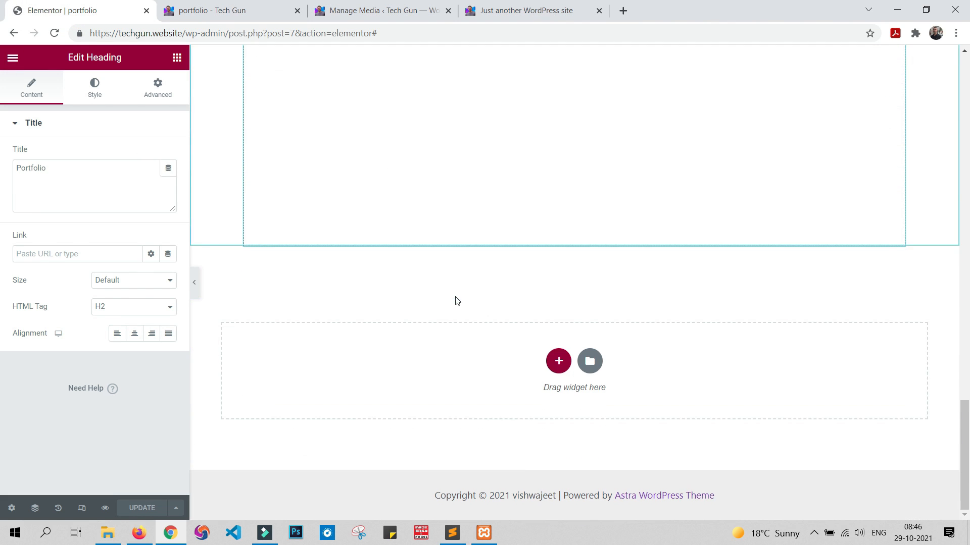
{"action": "left_click", "coordinate": [559, 361]}
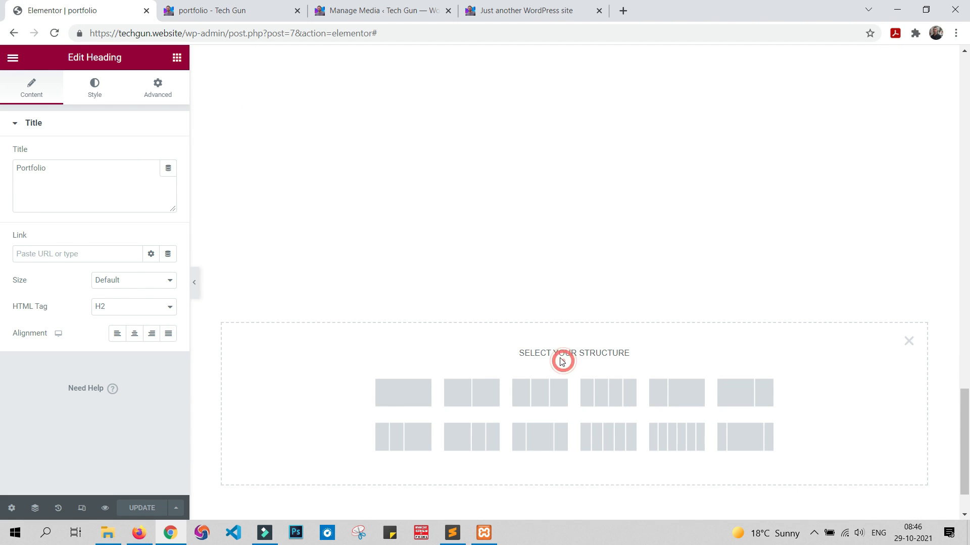
{"action": "left_click", "coordinate": [404, 392]}
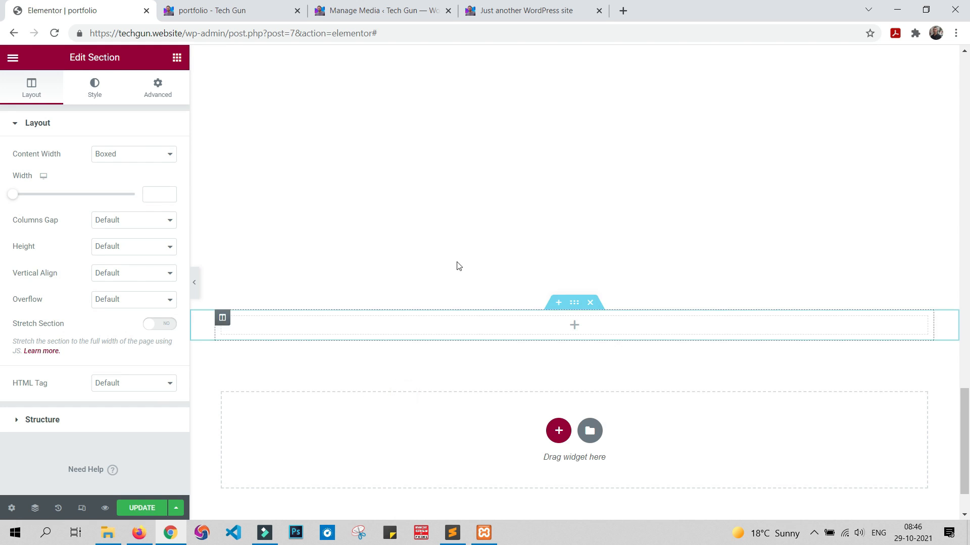
{"action": "left_click", "coordinate": [130, 155]}
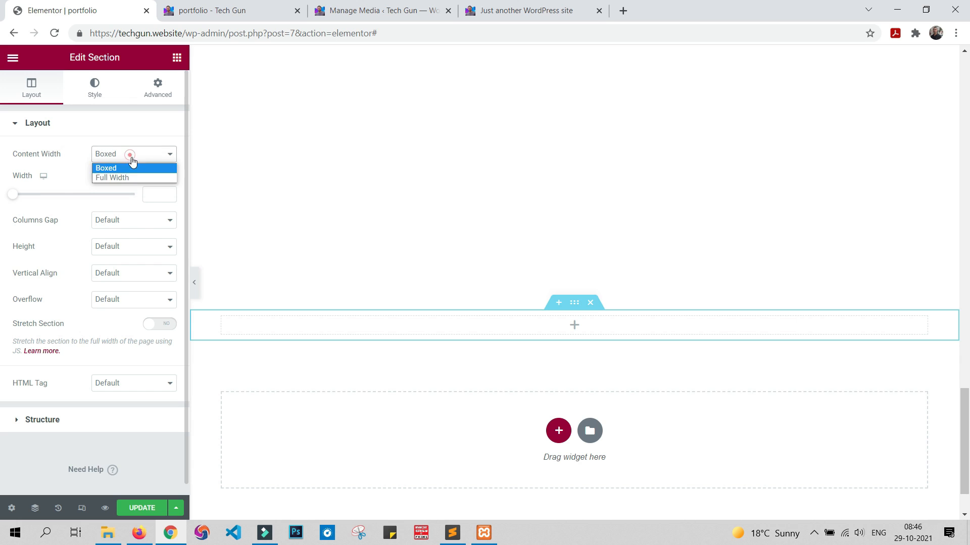
{"action": "left_click", "coordinate": [136, 177]}
{"action": "left_click", "coordinate": [131, 181]}
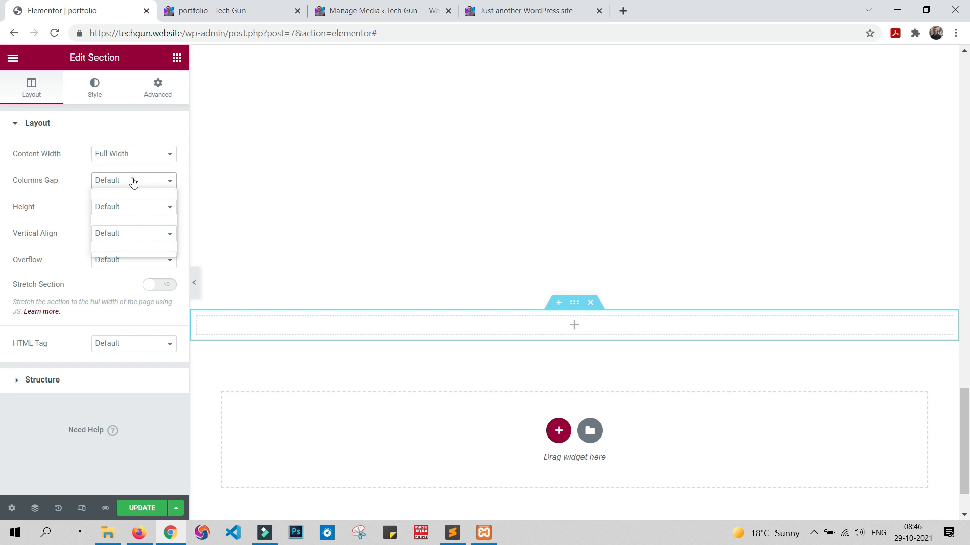
{"action": "left_click", "coordinate": [135, 201]}
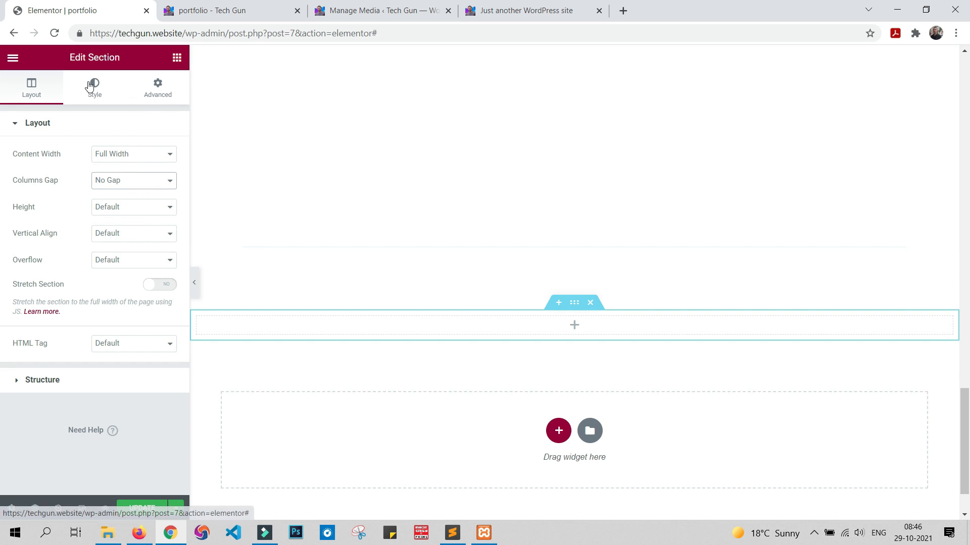
Step: Set the new section's padding to 7% on the left and right with 0 above and below, and update the page
{"action": "left_click", "coordinate": [160, 90]}
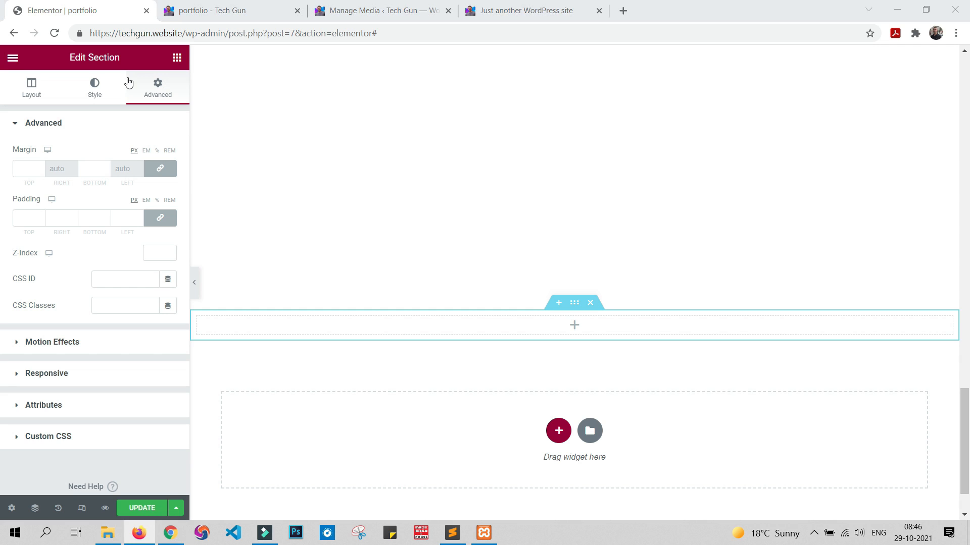
{"action": "left_click", "coordinate": [155, 202]}
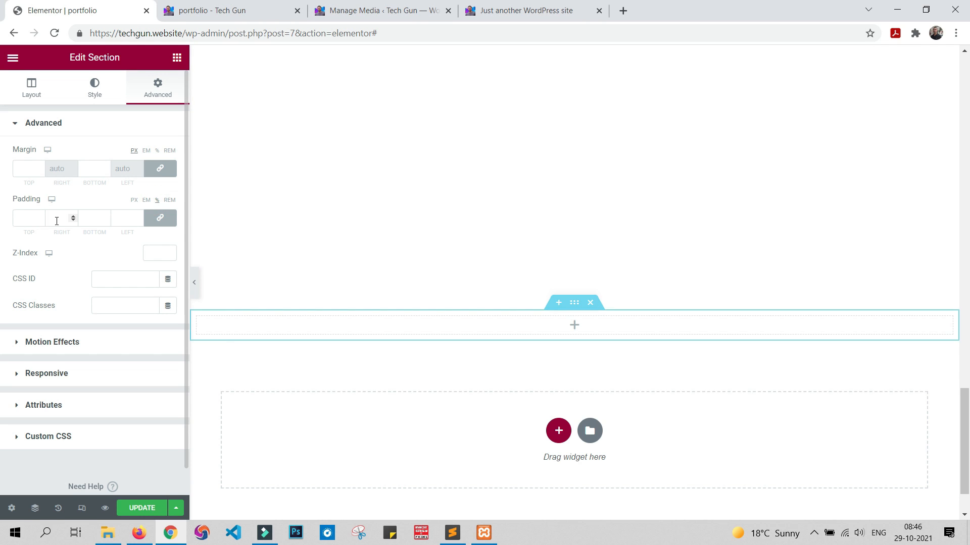
{"action": "left_click", "coordinate": [161, 222]}
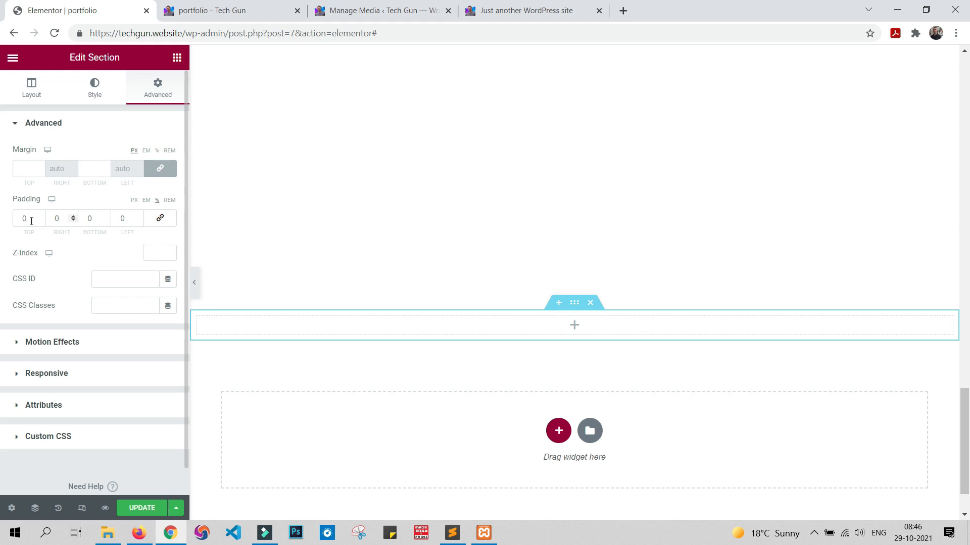
{"action": "left_click", "coordinate": [62, 220]}
{"action": "type", "text": "7"}
{"action": "left_click", "coordinate": [129, 219]}
{"action": "type", "text": "7"}
{"action": "left_click", "coordinate": [146, 508]}
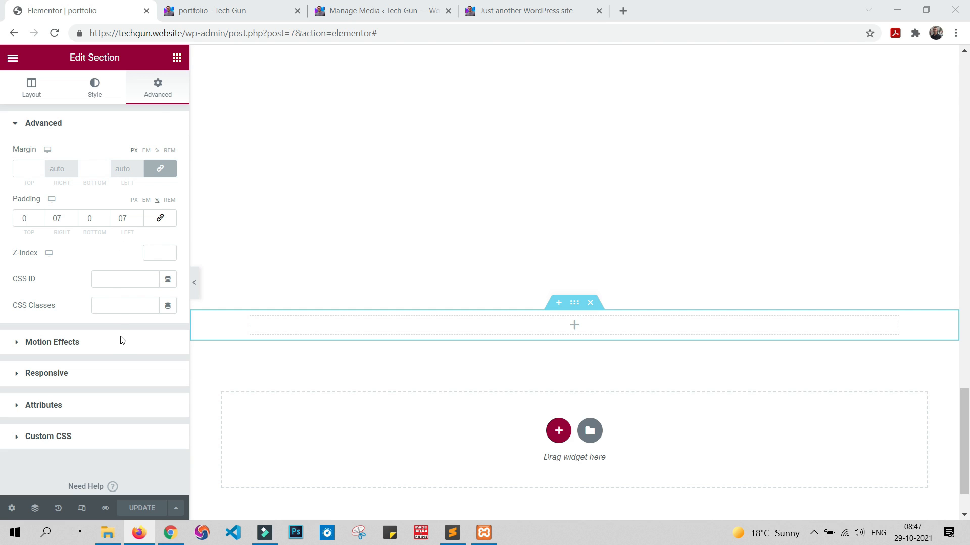
Step: Give the new section a classic background in the sample's light grey using the copied colour code, and update the page
{"action": "left_click", "coordinate": [96, 87]}
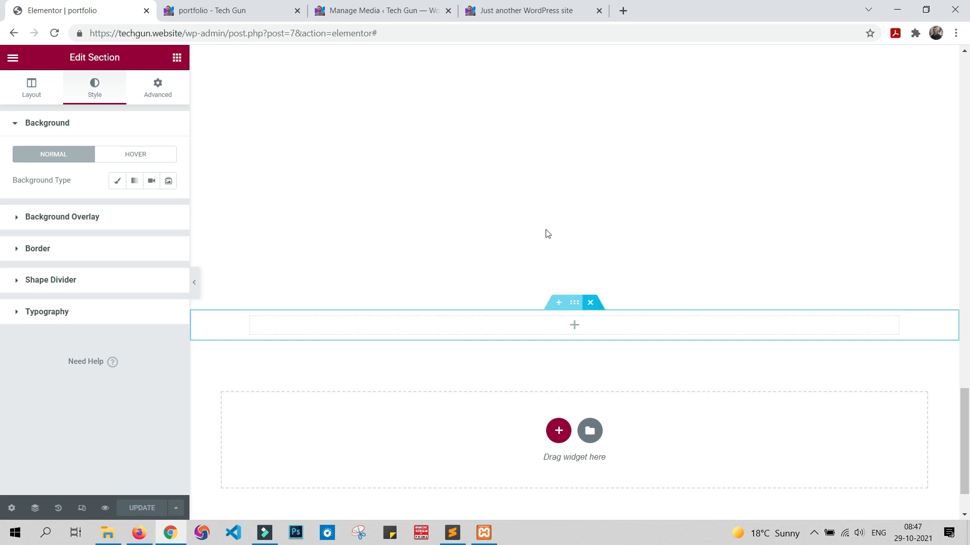
{"action": "left_click", "coordinate": [119, 181]}
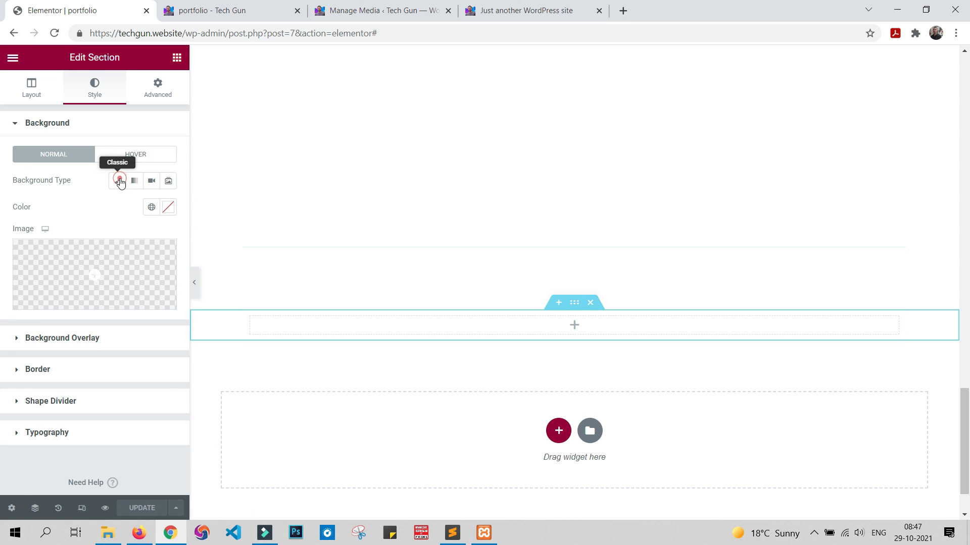
{"action": "left_click", "coordinate": [168, 207]}
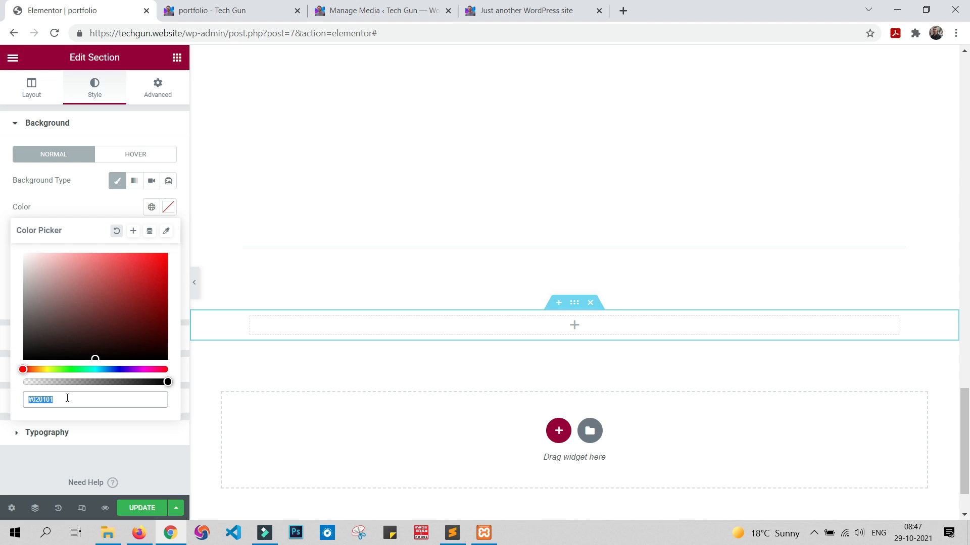
{"action": "type", "text": "#F7F7F7"}
{"action": "left_click", "coordinate": [142, 502]}
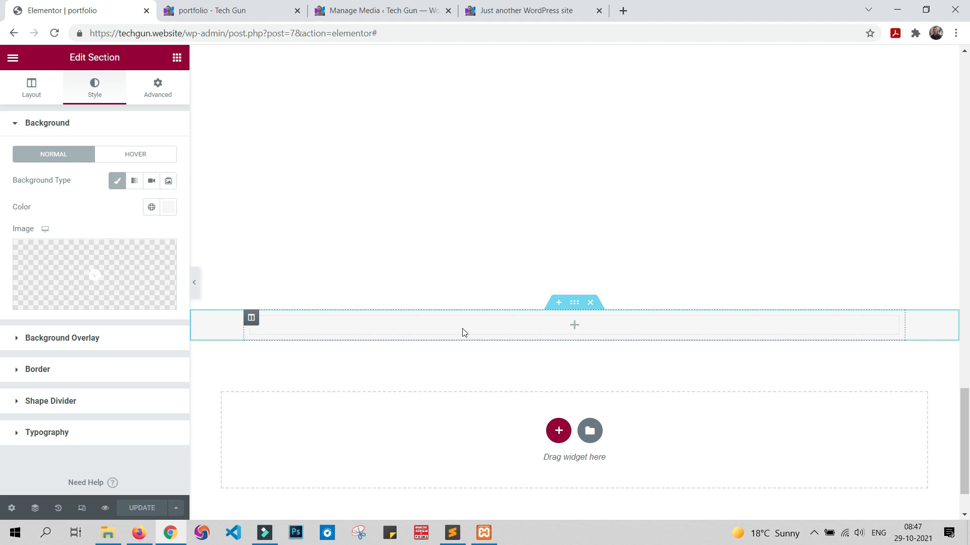
Step: Add two Heading widgets and a Text Editor widget below them to the grey section
{"action": "left_click", "coordinate": [177, 57]}
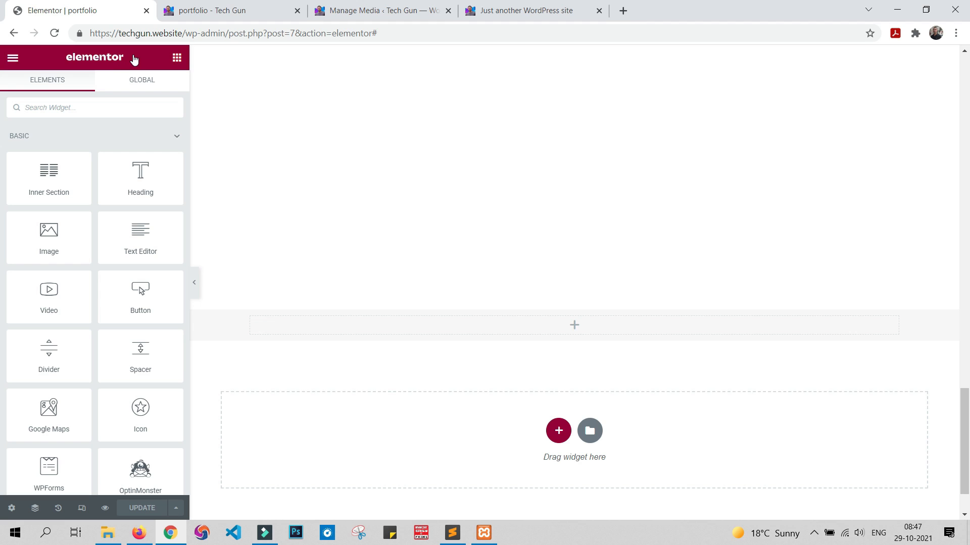
{"action": "key", "text": "alt+Tab"}
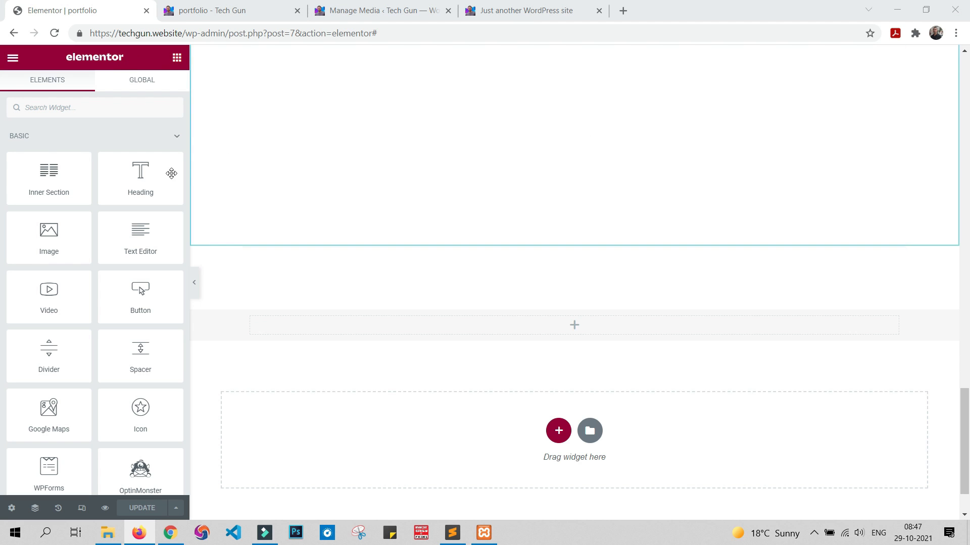
{"action": "left_click_drag", "start_coordinate": [126, 172], "coordinate": [349, 333]}
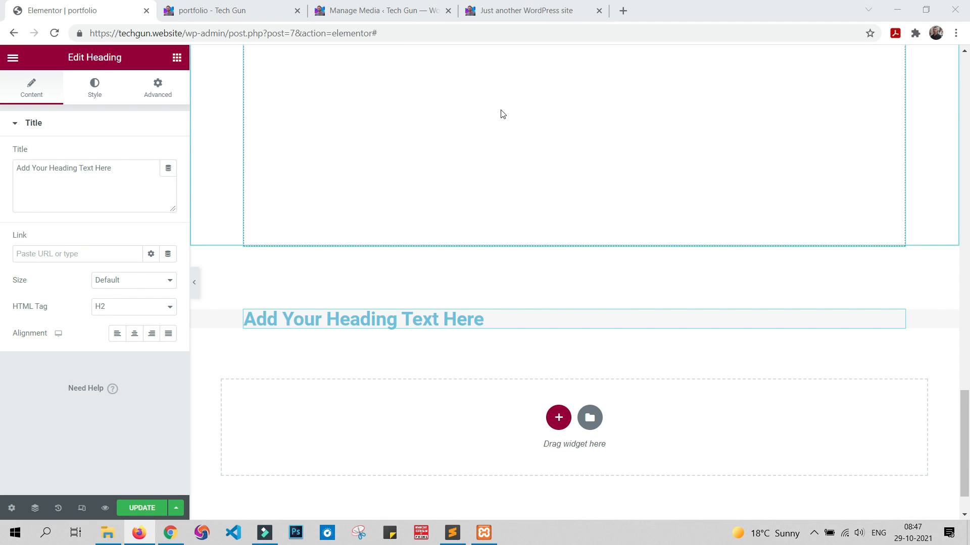
{"action": "left_click", "coordinate": [177, 58]}
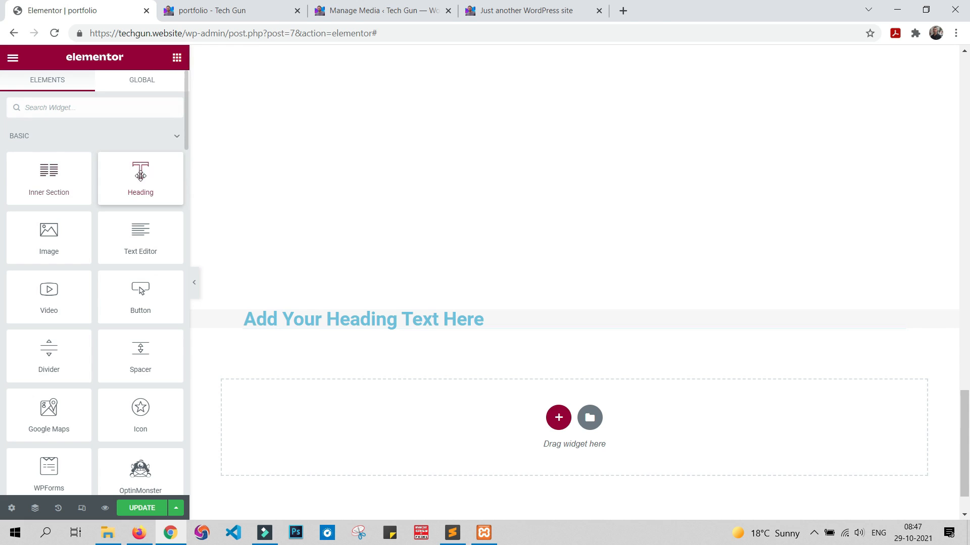
{"action": "left_click_drag", "start_coordinate": [131, 176], "coordinate": [372, 328]}
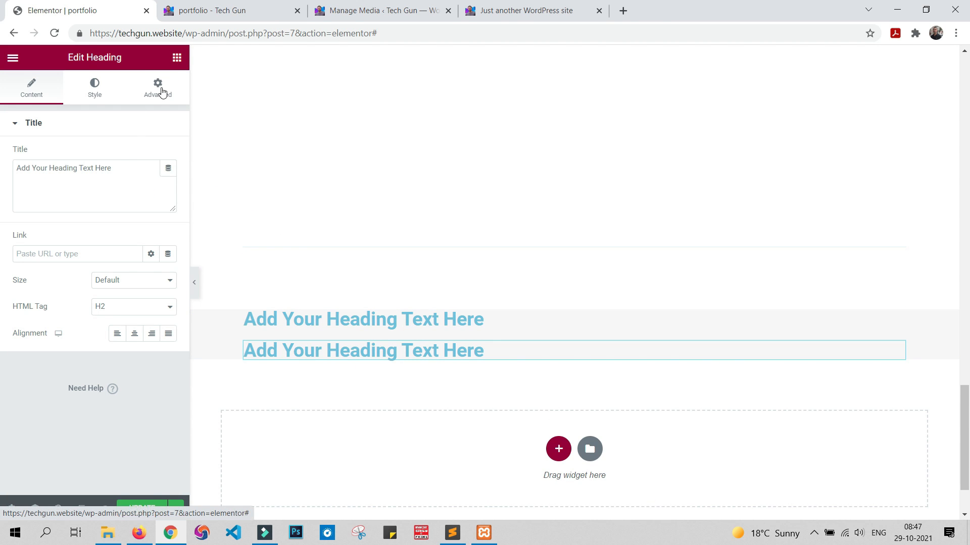
{"action": "left_click", "coordinate": [175, 57]}
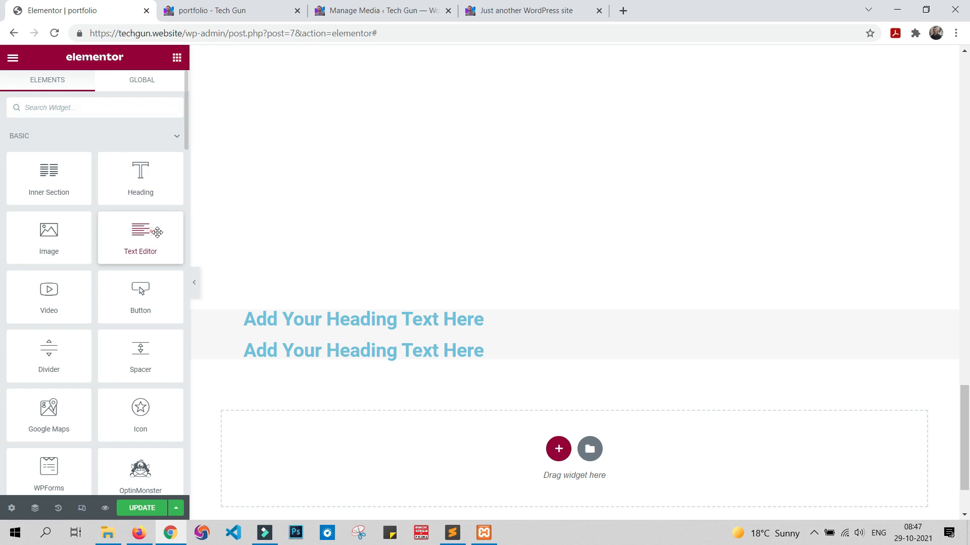
{"action": "left_click_drag", "start_coordinate": [159, 233], "coordinate": [381, 359]}
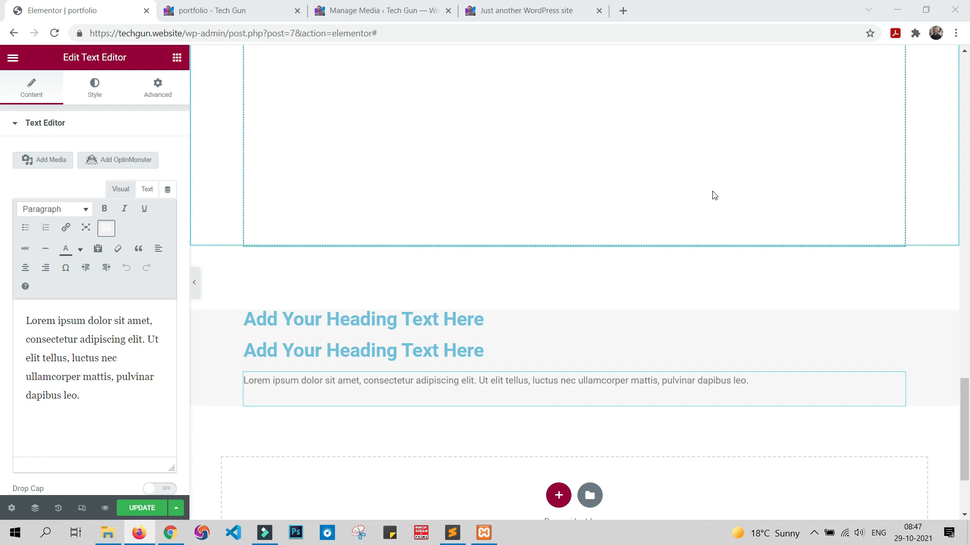
Step: Set the first heading's title in the grey section to "Get in touch today"
{"action": "left_click", "coordinate": [359, 319]}
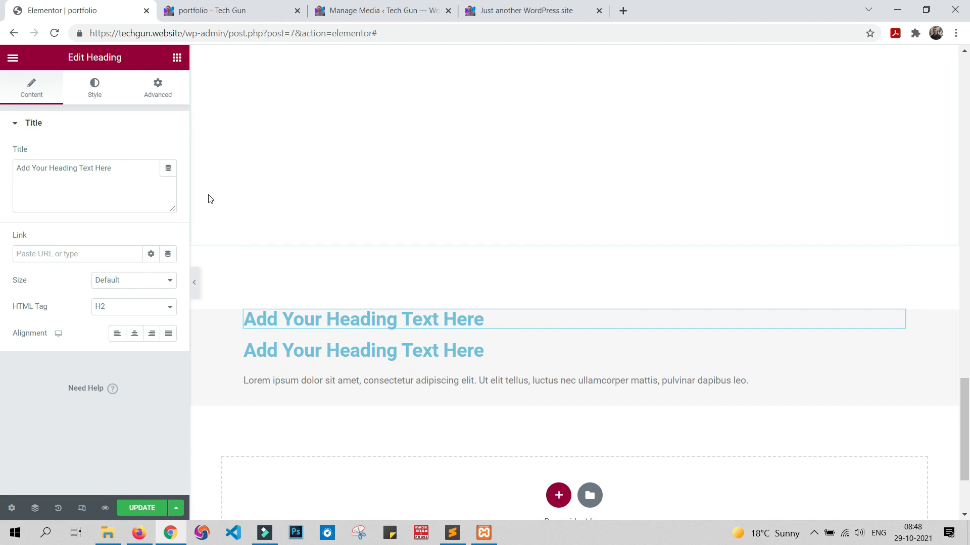
{"action": "triple_click", "coordinate": [119, 164]}
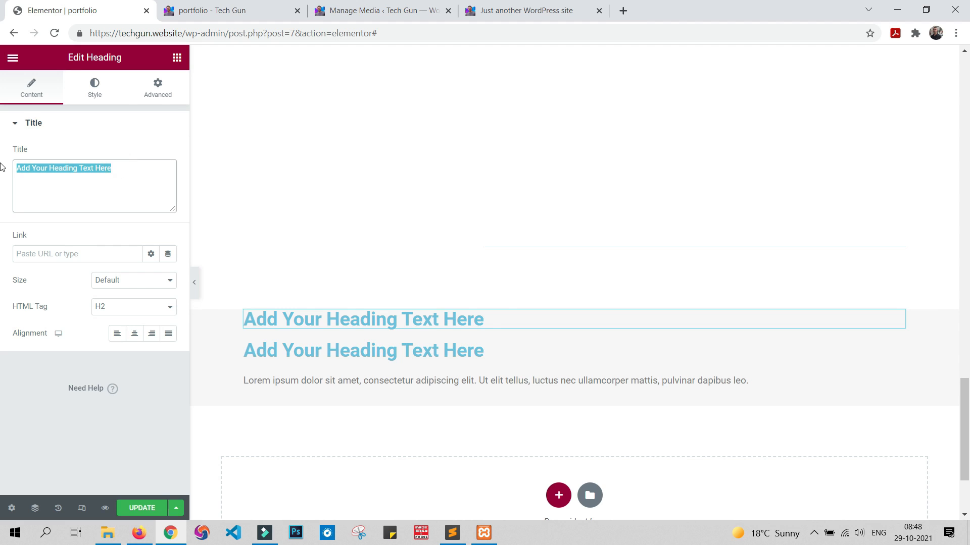
{"action": "type", "text": "Get in touch today"}
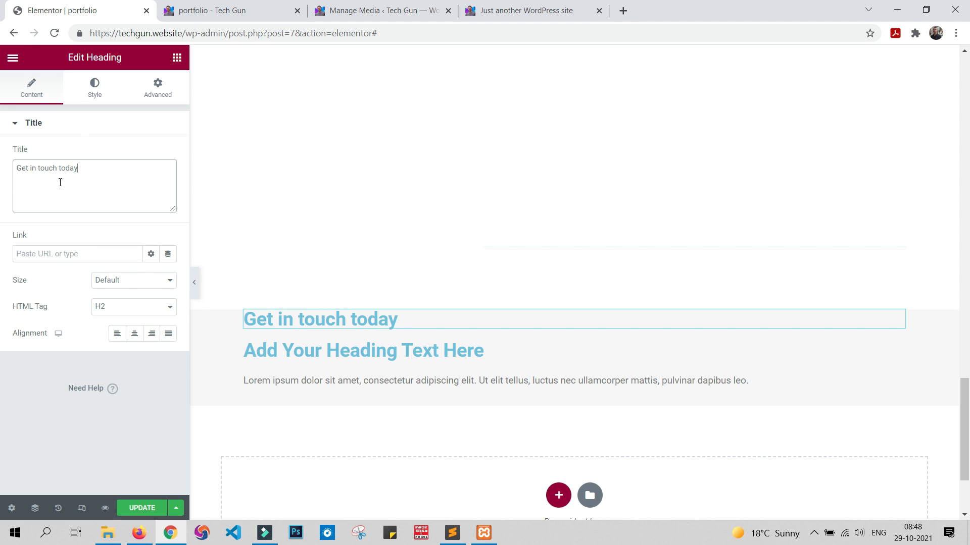
Step: Set the text colour of the "Get in touch today" heading to purple #7C6EE4
{"action": "left_click", "coordinate": [99, 91]}
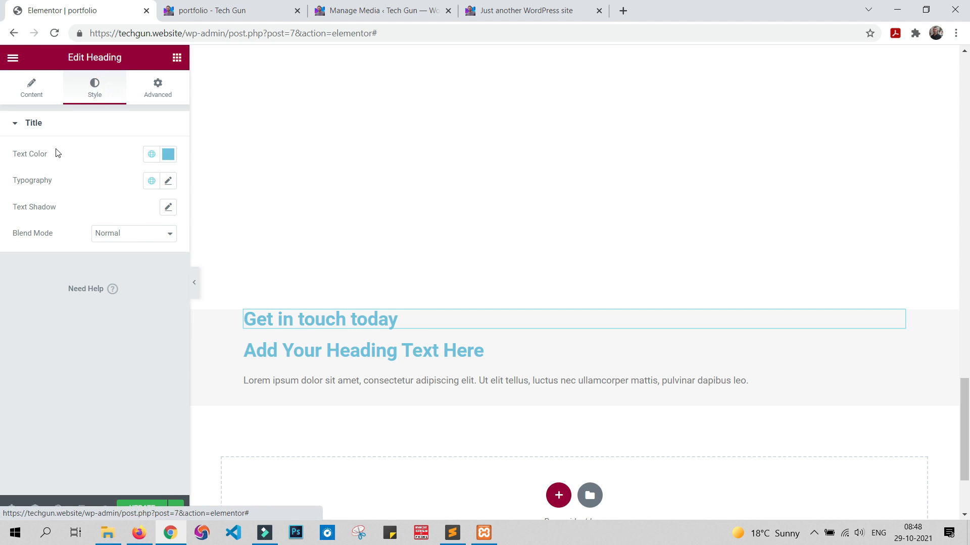
{"action": "left_click", "coordinate": [168, 154]}
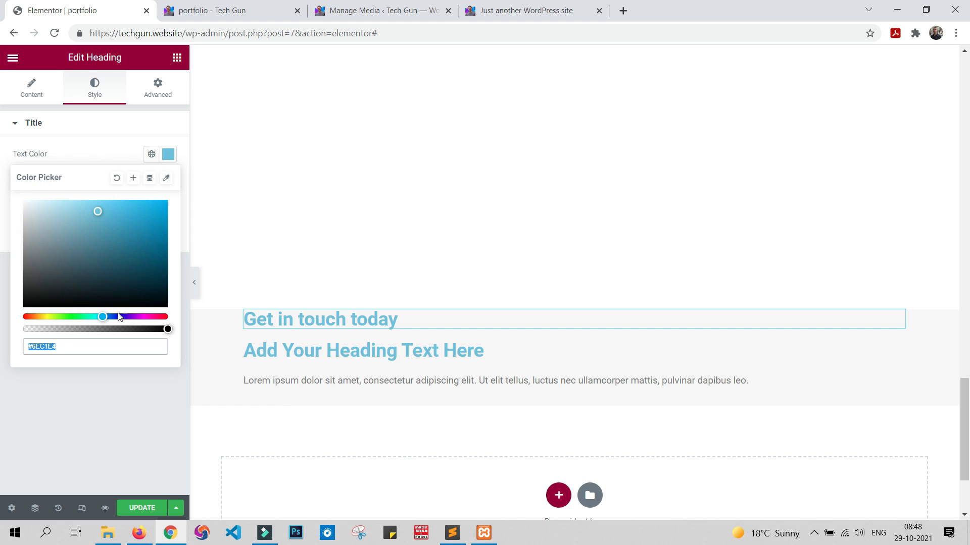
{"action": "left_click_drag", "start_coordinate": [120, 317], "coordinate": [114, 315]}
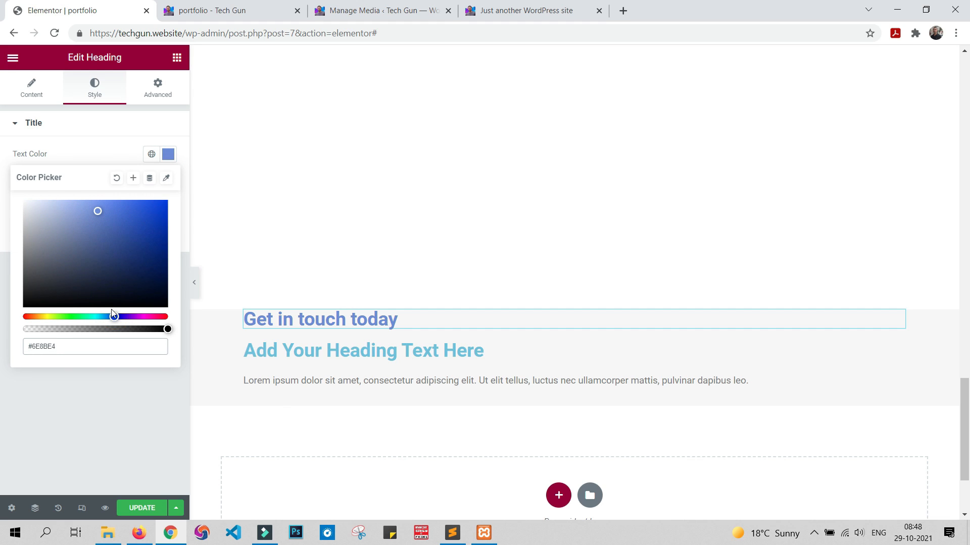
{"action": "left_click", "coordinate": [121, 317]}
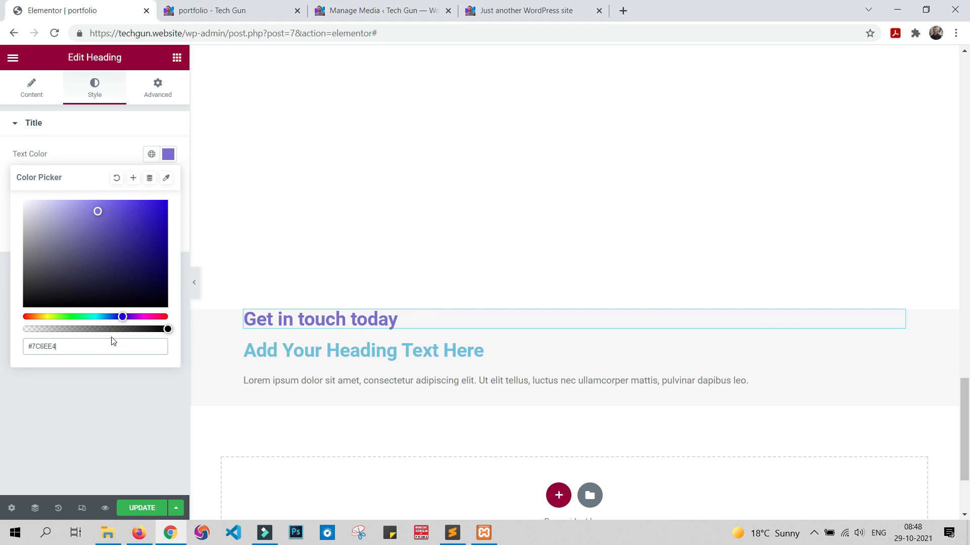
{"action": "left_click", "coordinate": [122, 456]}
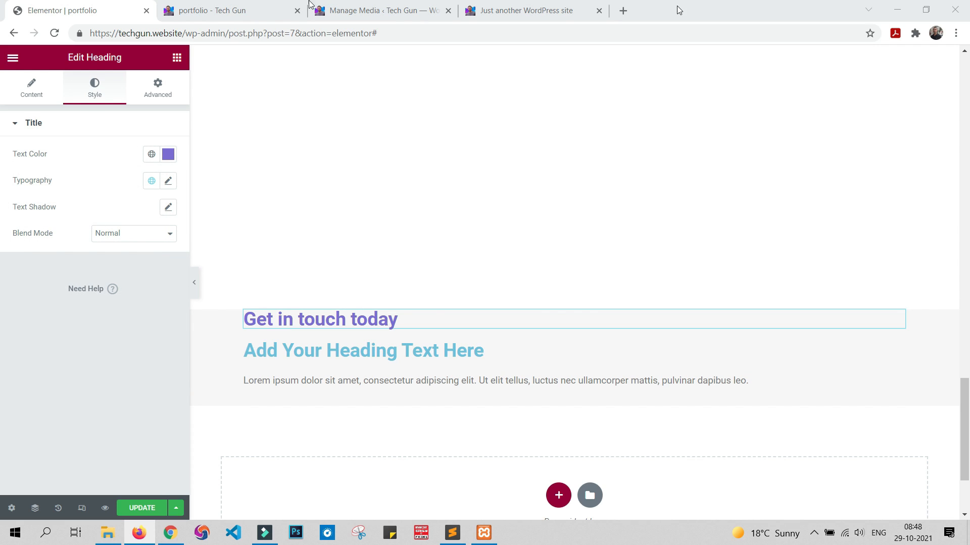
Step: Set the "Get in touch today" heading's typography to the Righteous font, size 36 px and weight 500
{"action": "left_click", "coordinate": [169, 182]}
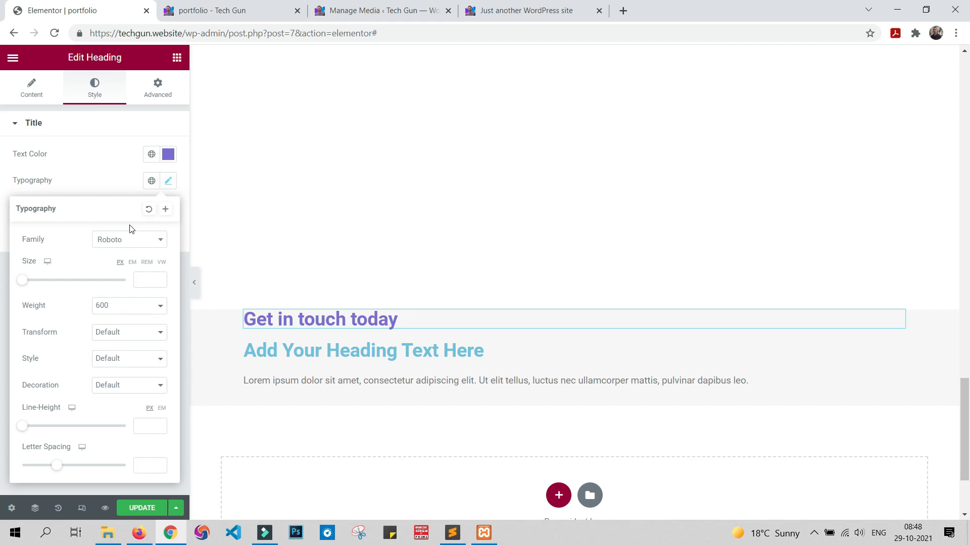
{"action": "left_click", "coordinate": [137, 243]}
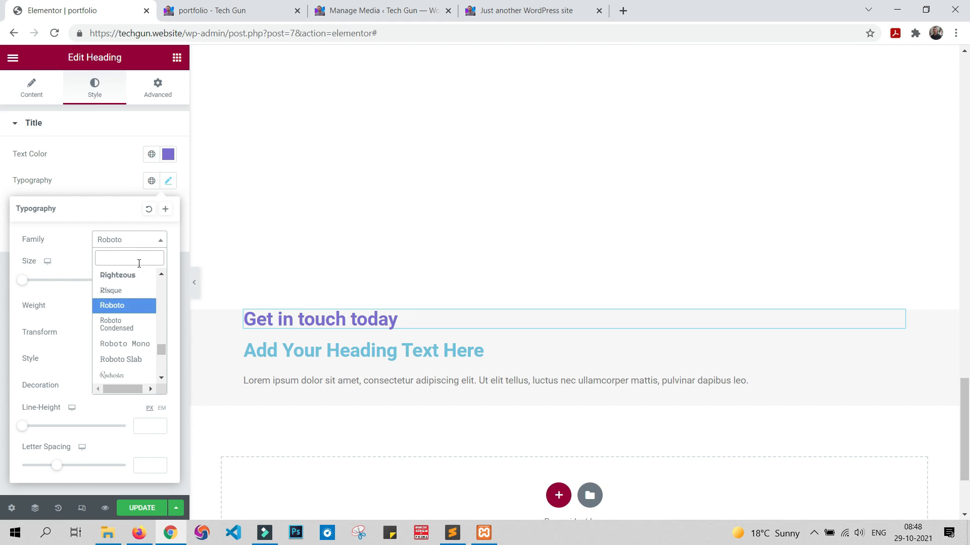
{"action": "left_click", "coordinate": [137, 275]}
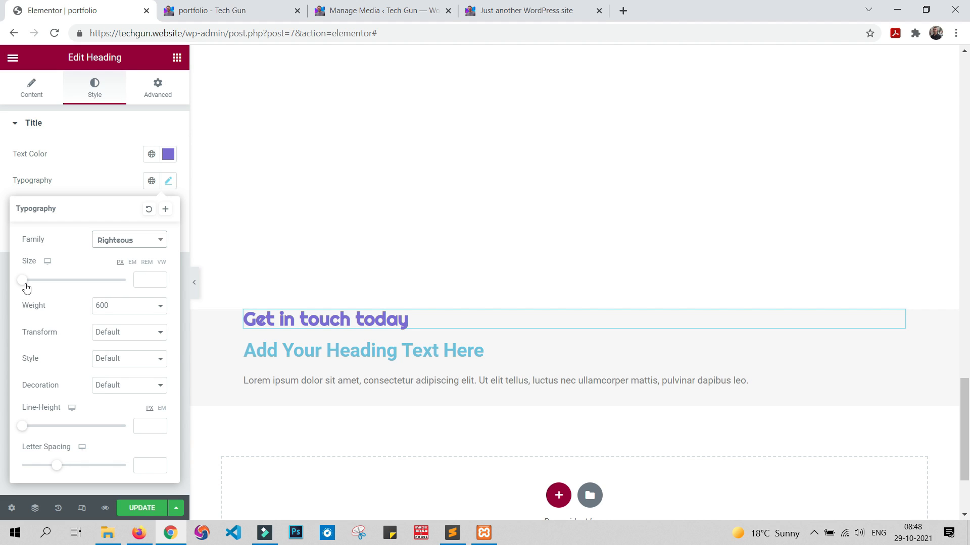
{"action": "left_click_drag", "start_coordinate": [25, 286], "coordinate": [44, 286]}
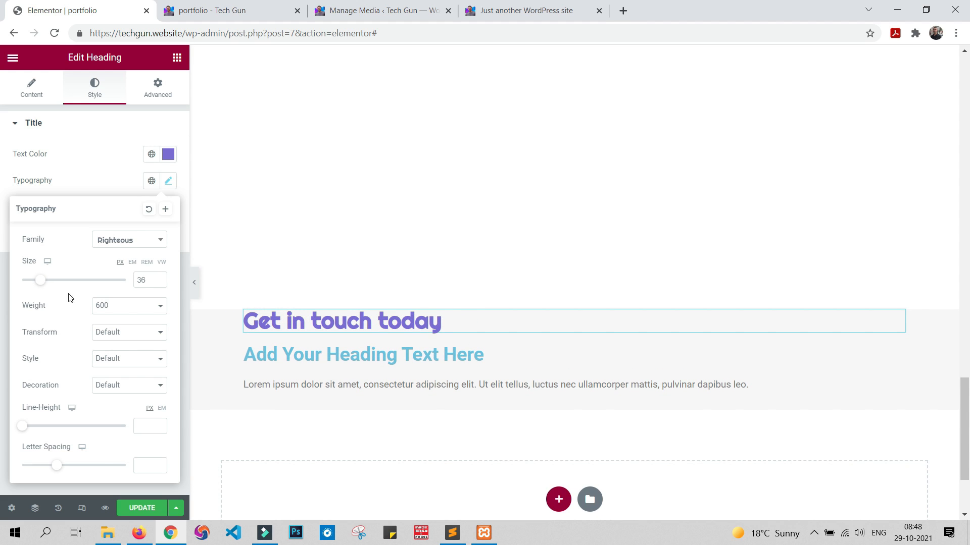
{"action": "left_click", "coordinate": [121, 308]}
{"action": "left_click", "coordinate": [111, 358]}
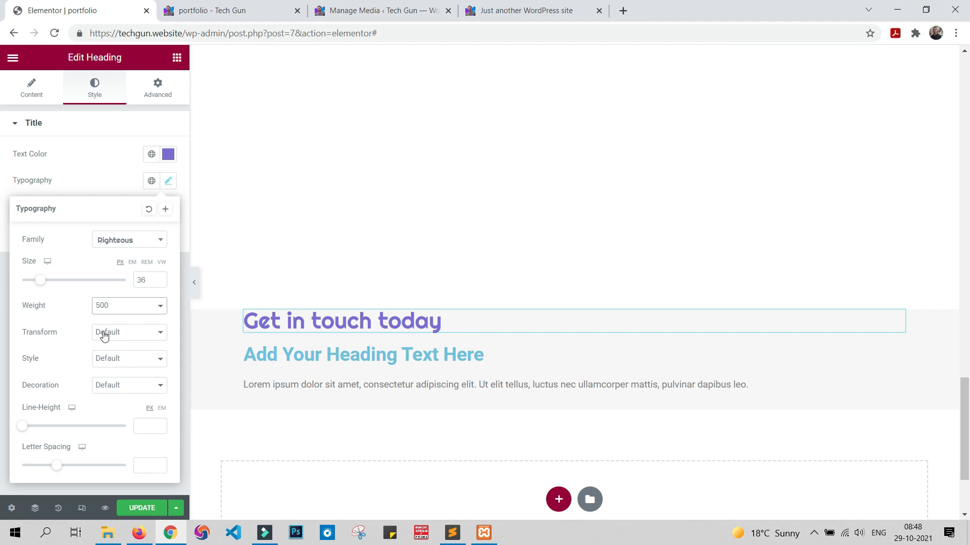
{"action": "left_click", "coordinate": [89, 166]}
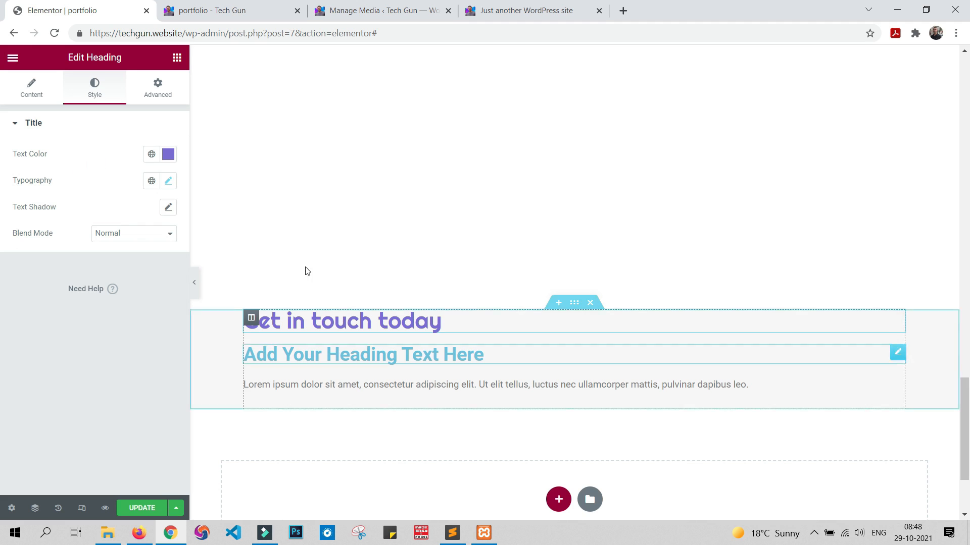
Step: Unlink the "Get in touch today" heading's margins, set 100 px above and 20 px below, and update the page
{"action": "left_click", "coordinate": [161, 87]}
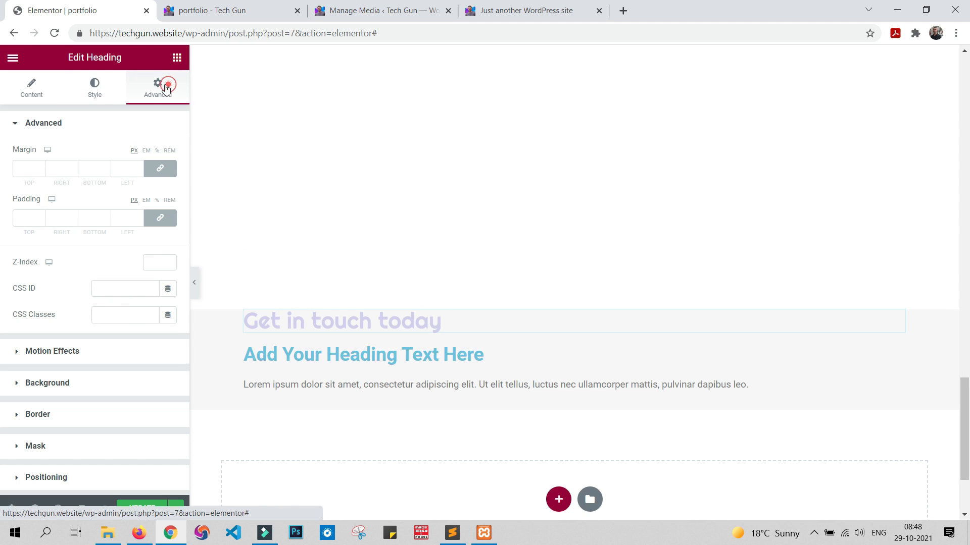
{"action": "left_click", "coordinate": [160, 168]}
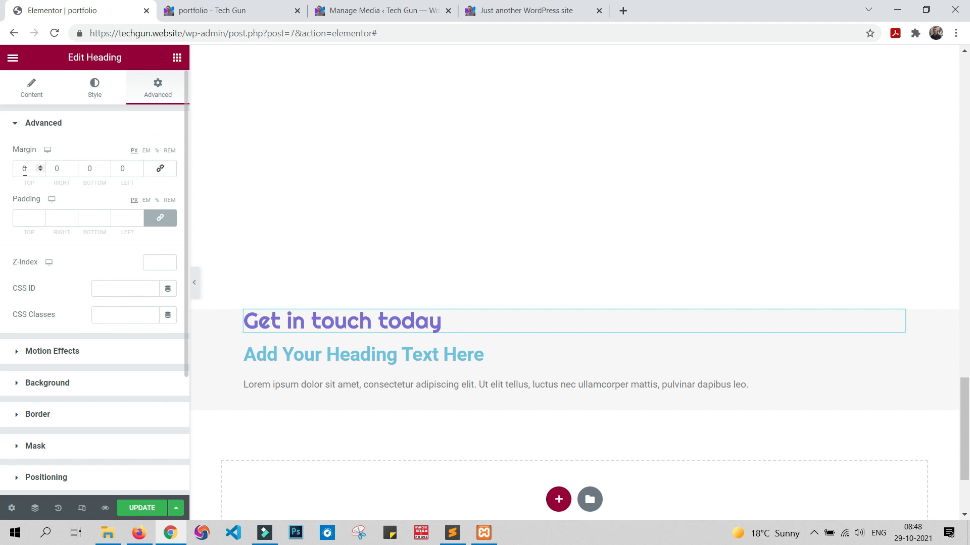
{"action": "left_click", "coordinate": [24, 169]}
{"action": "type", "text": "100"}
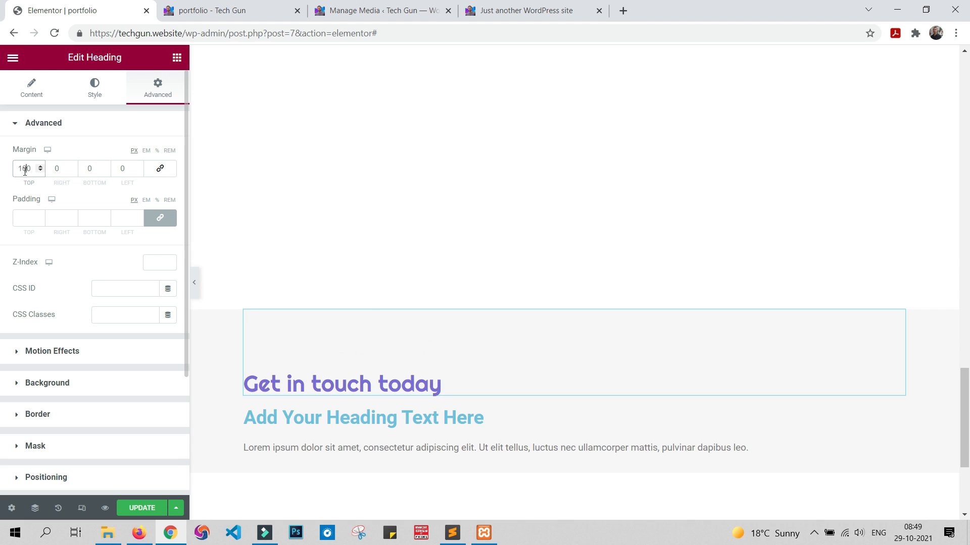
{"action": "key", "text": "alt+Tab"}
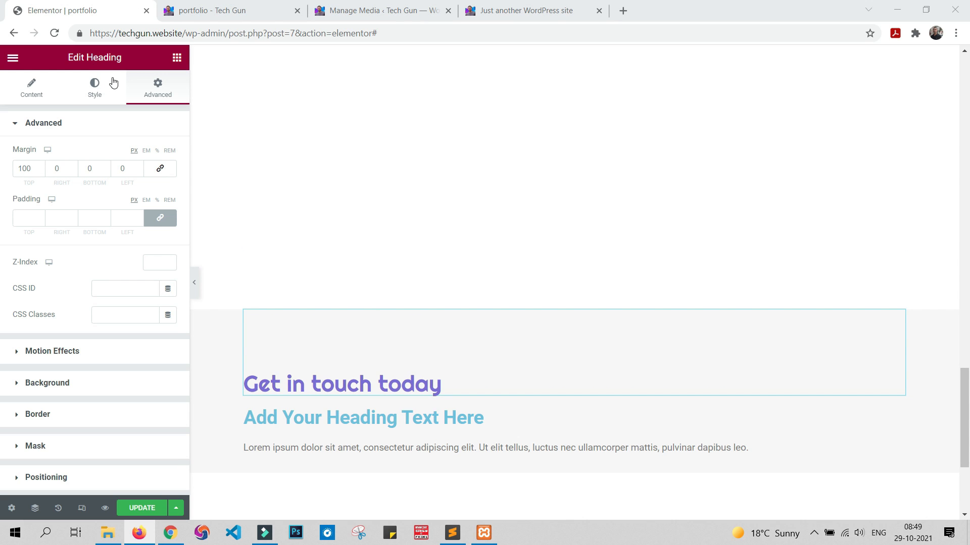
{"action": "left_click", "coordinate": [86, 170]}
{"action": "type", "text": "2"}
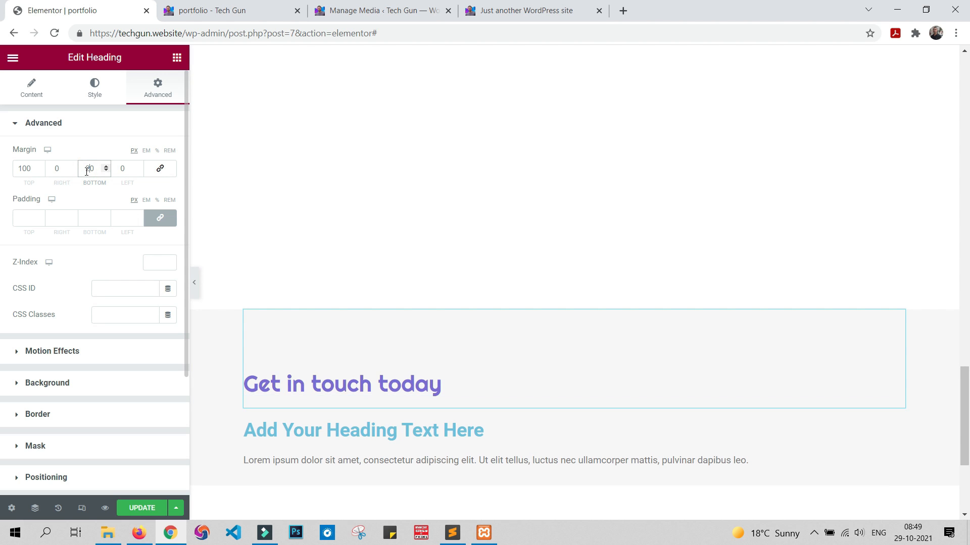
{"action": "scroll", "coordinate": [565, 206], "scroll_direction": "down", "scroll_amount": 1}
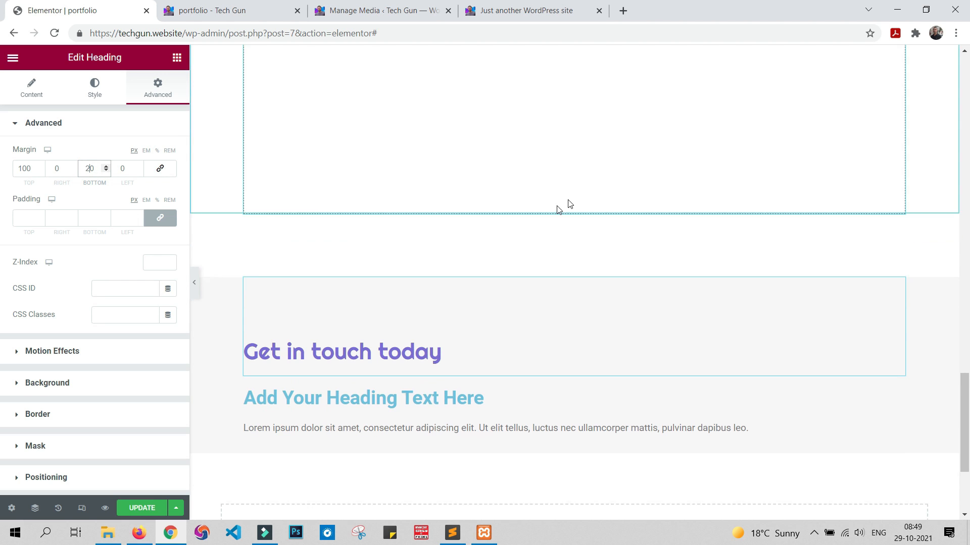
{"action": "left_click", "coordinate": [144, 507]}
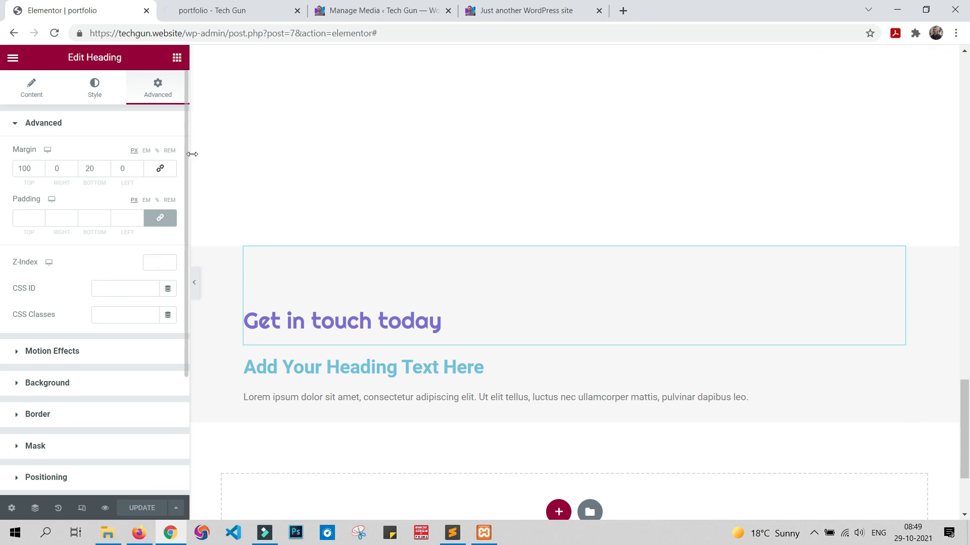
Step: Check the contact section on the portfolio preview and copy the contact e-mail address from the "Just another WordPress site" page
{"action": "left_click", "coordinate": [256, 14]}
{"action": "scroll", "coordinate": [465, 202], "scroll_direction": "down", "scroll_amount": 20}
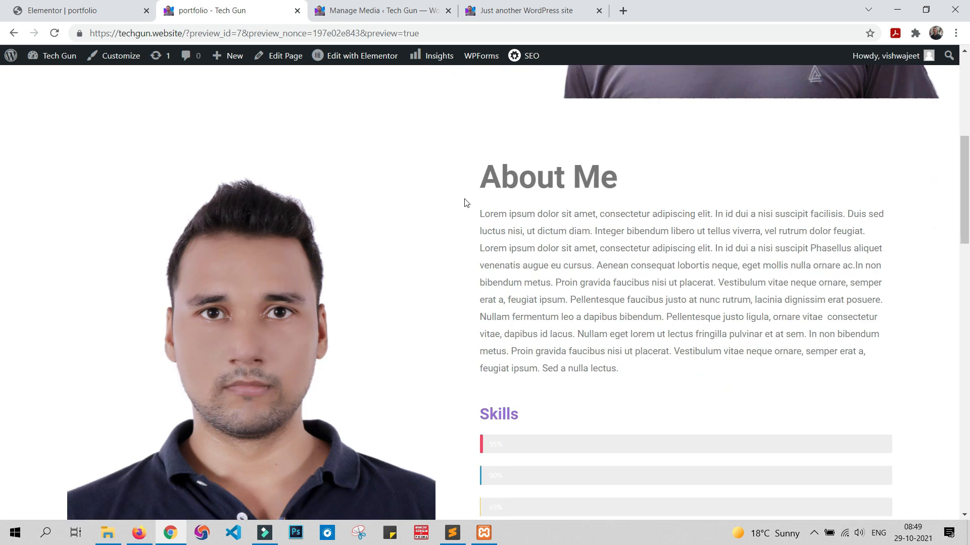
{"action": "scroll", "coordinate": [468, 205], "scroll_direction": "down", "scroll_amount": 2}
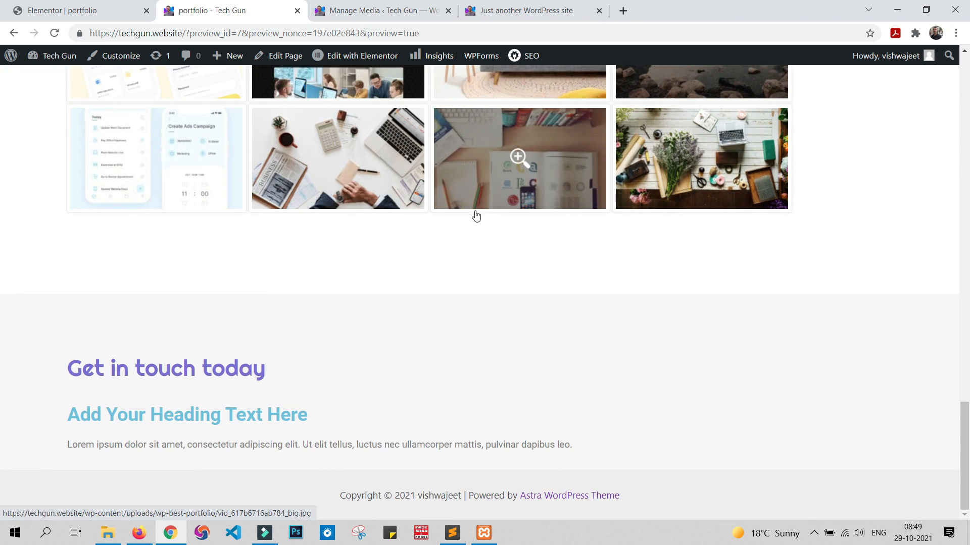
{"action": "triple_click", "coordinate": [84, 414]}
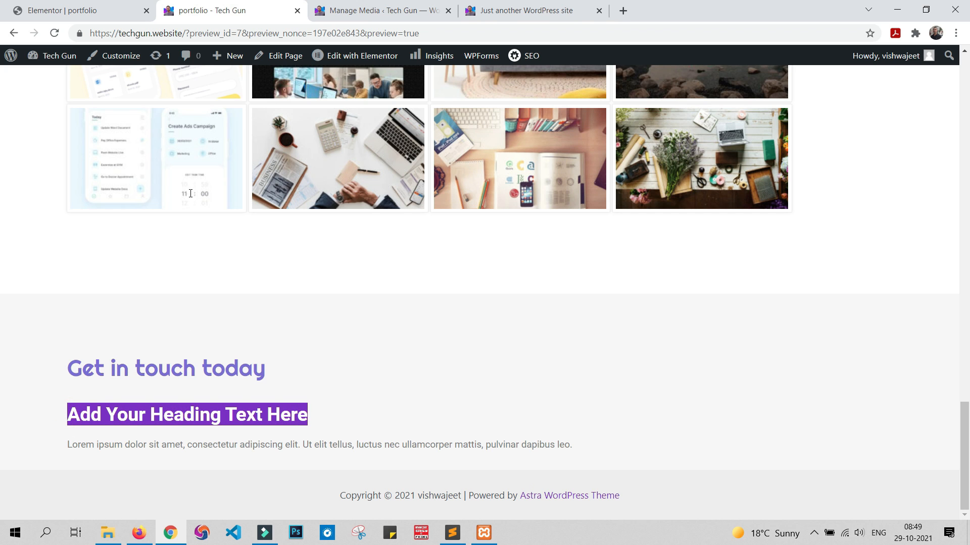
{"action": "left_click", "coordinate": [411, 6]}
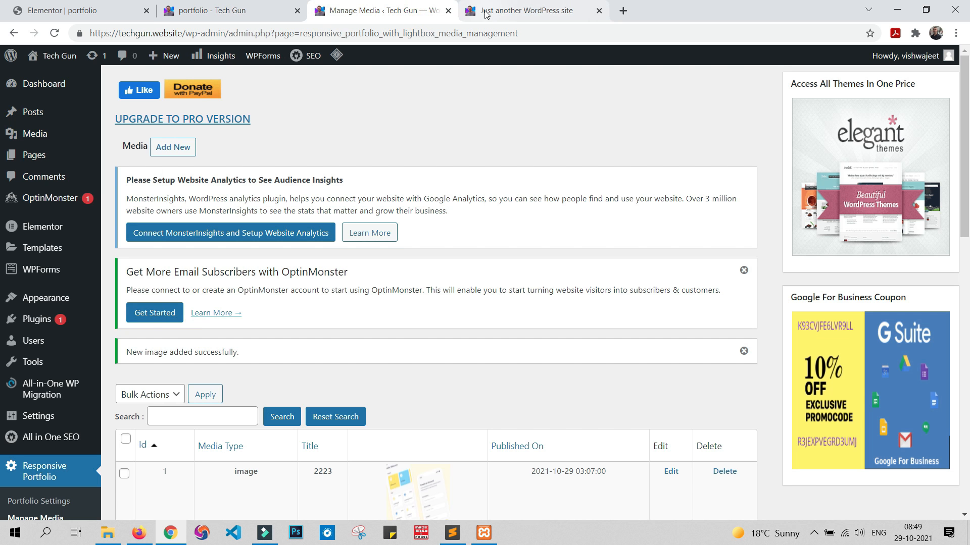
{"action": "left_click", "coordinate": [448, 11]}
{"action": "left_click_drag", "start_coordinate": [65, 336], "coordinate": [564, 340]}
{"action": "key", "text": "ctrl+c"}
Step: Replace the second heading's title in the grey section with the copied contact e-mail address
{"action": "left_click", "coordinate": [99, 11]}
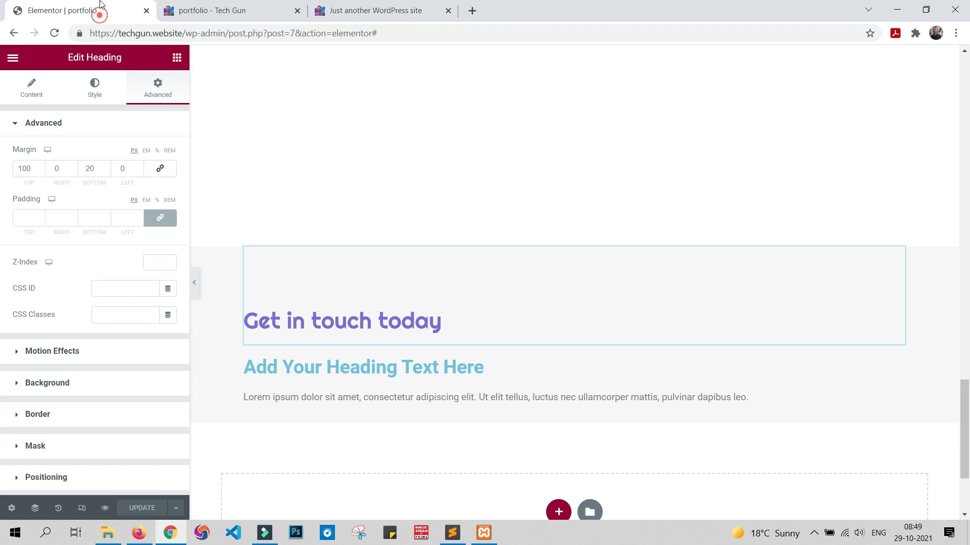
{"action": "left_click", "coordinate": [396, 369]}
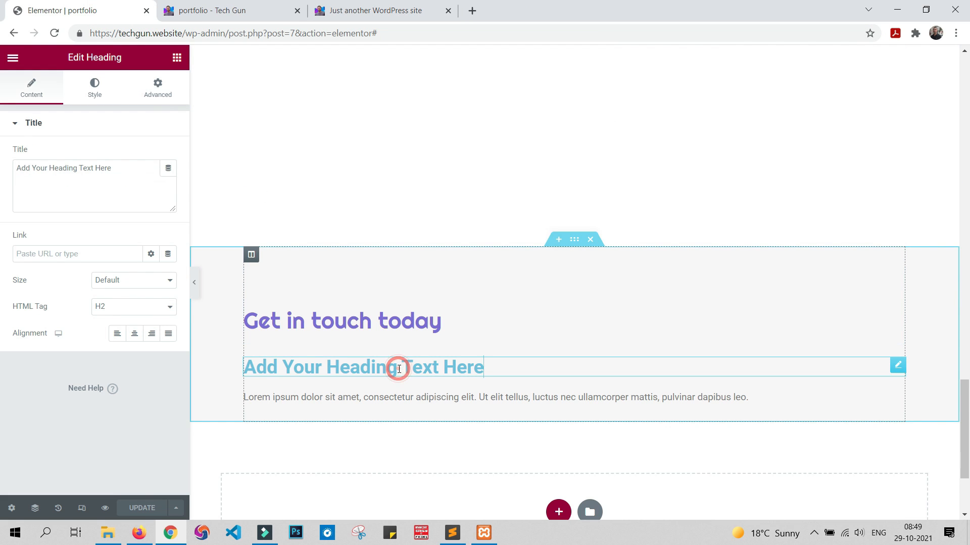
{"action": "triple_click", "coordinate": [131, 171]}
{"action": "key", "text": "ctrl+v"}
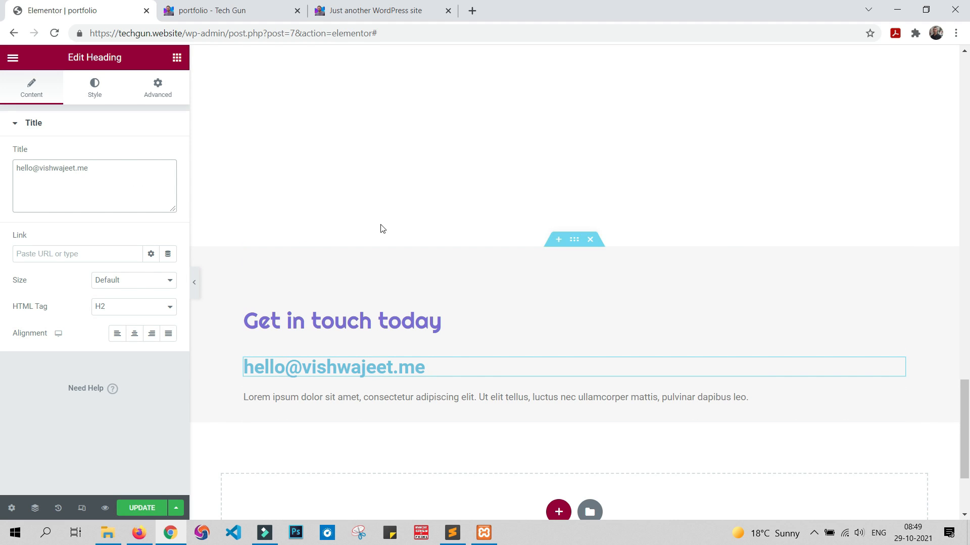
Step: Set the e-mail heading's text colour to dark grey #444444
{"action": "key", "text": "alt+Tab"}
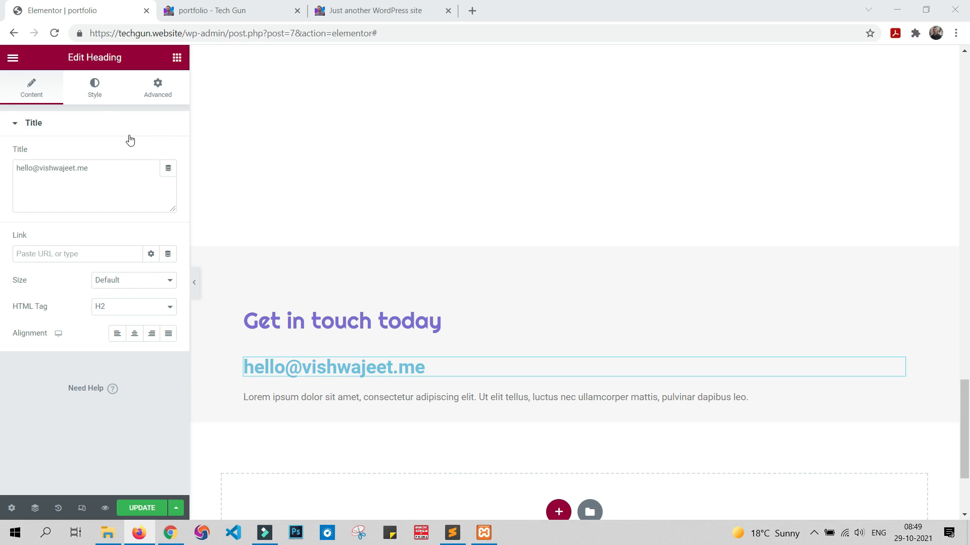
{"action": "left_click", "coordinate": [93, 91]}
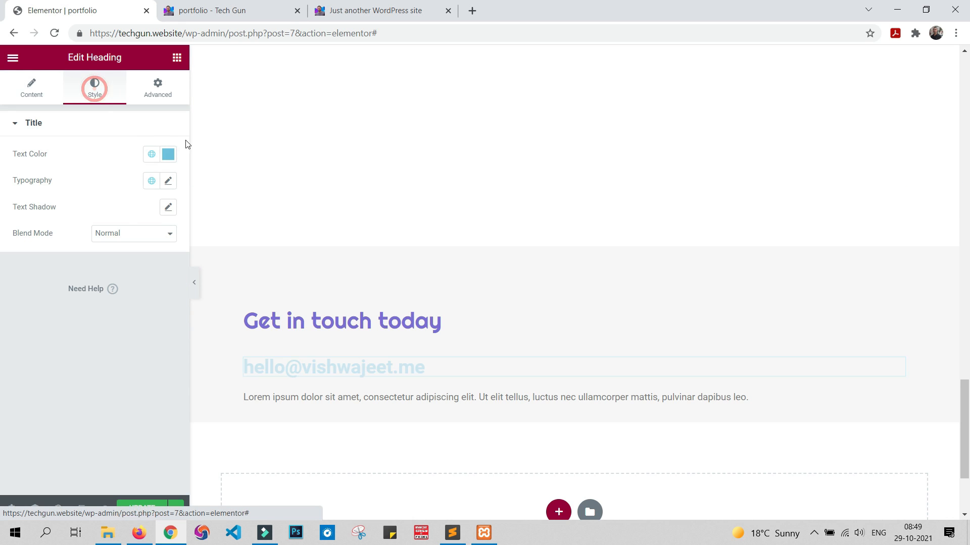
{"action": "left_click", "coordinate": [168, 159]}
{"action": "triple_click", "coordinate": [87, 342]}
{"action": "type", "text": "#464747"}
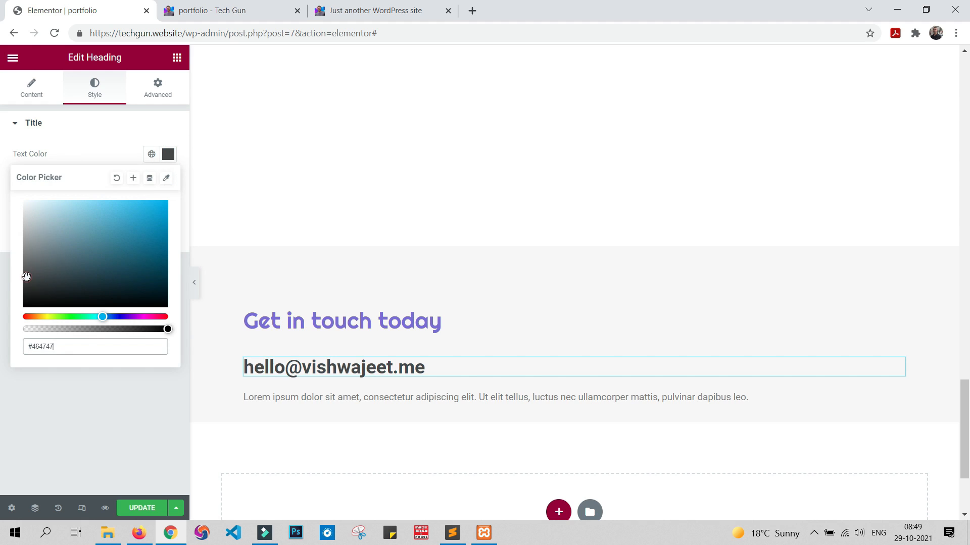
{"action": "triple_click", "coordinate": [68, 351]}
{"action": "type", "text": "#444444"}
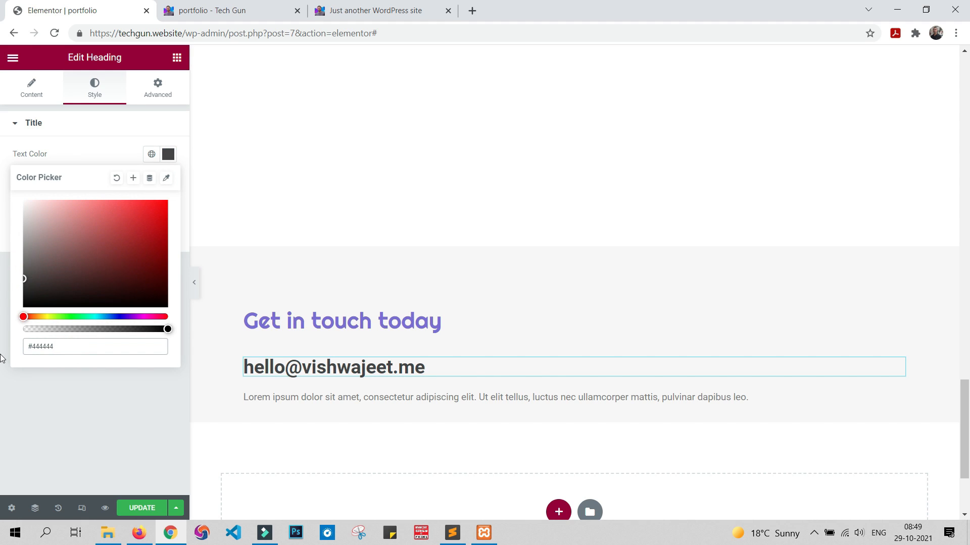
{"action": "left_click", "coordinate": [26, 369]}
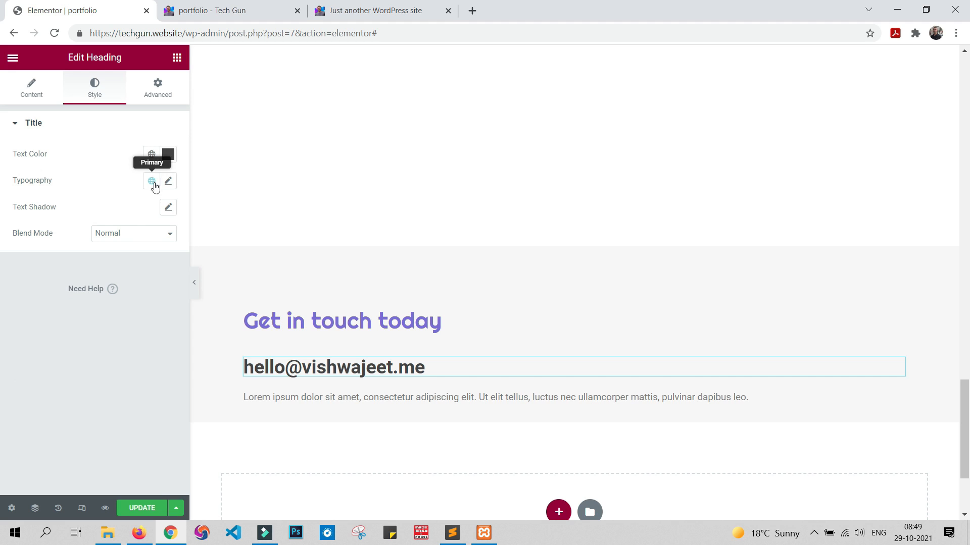
Step: Set the e-mail heading's font family to RocknRoll One
{"action": "left_click", "coordinate": [169, 181]}
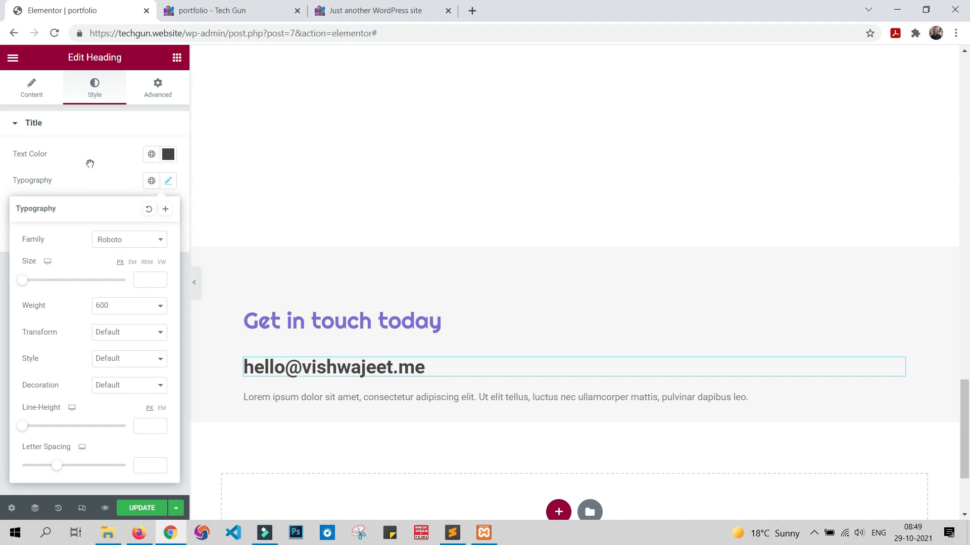
{"action": "key", "text": "alt+Tab"}
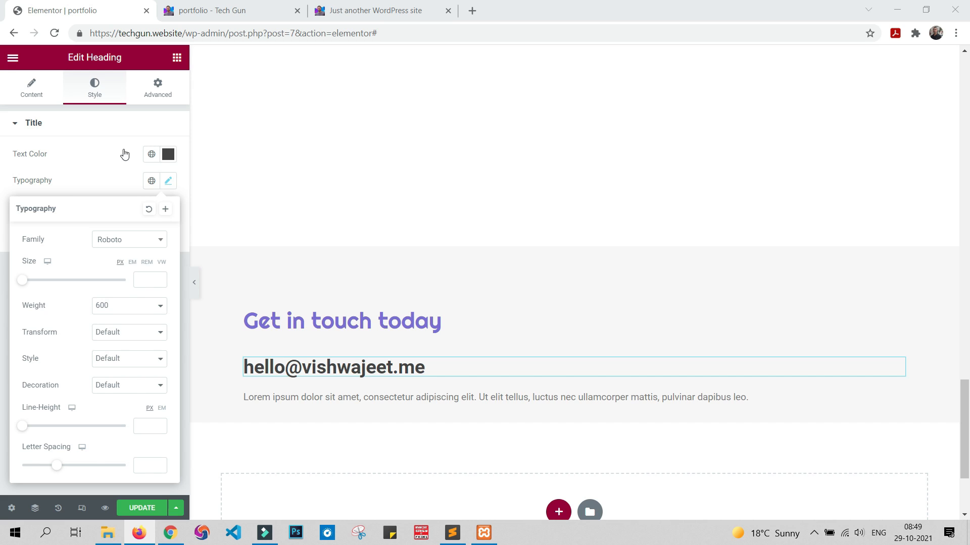
{"action": "left_click", "coordinate": [129, 241]}
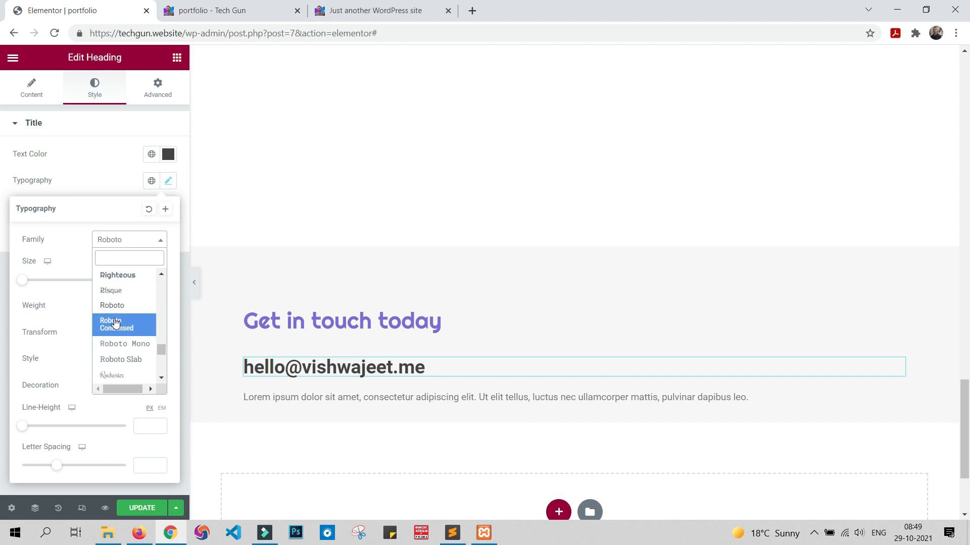
{"action": "scroll", "coordinate": [121, 325], "scroll_direction": "up", "scroll_amount": 3}
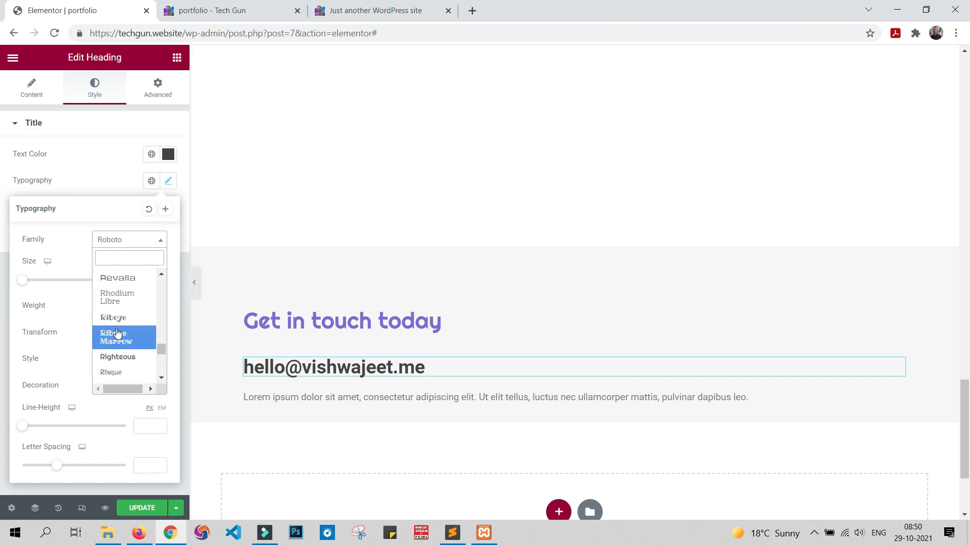
{"action": "scroll", "coordinate": [117, 332], "scroll_direction": "down", "scroll_amount": 3}
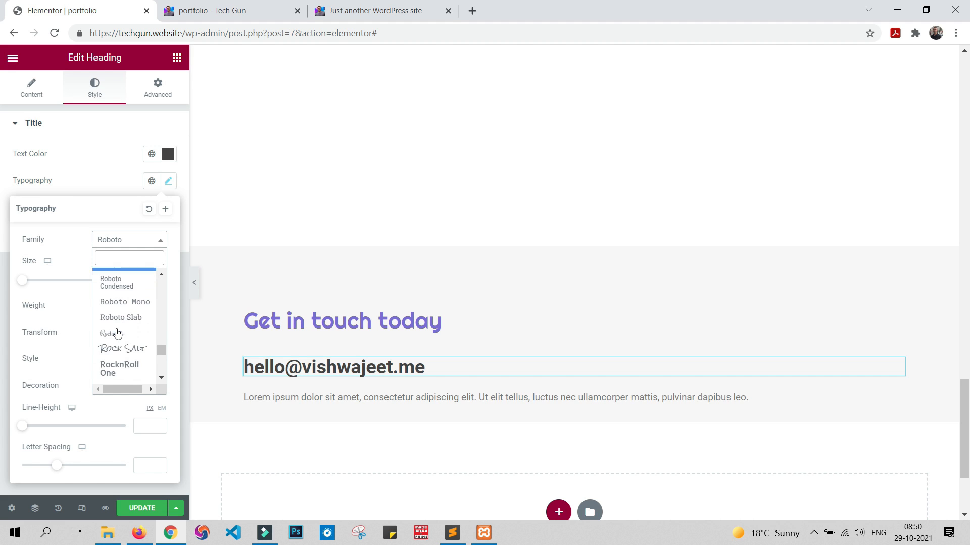
{"action": "left_click", "coordinate": [127, 367]}
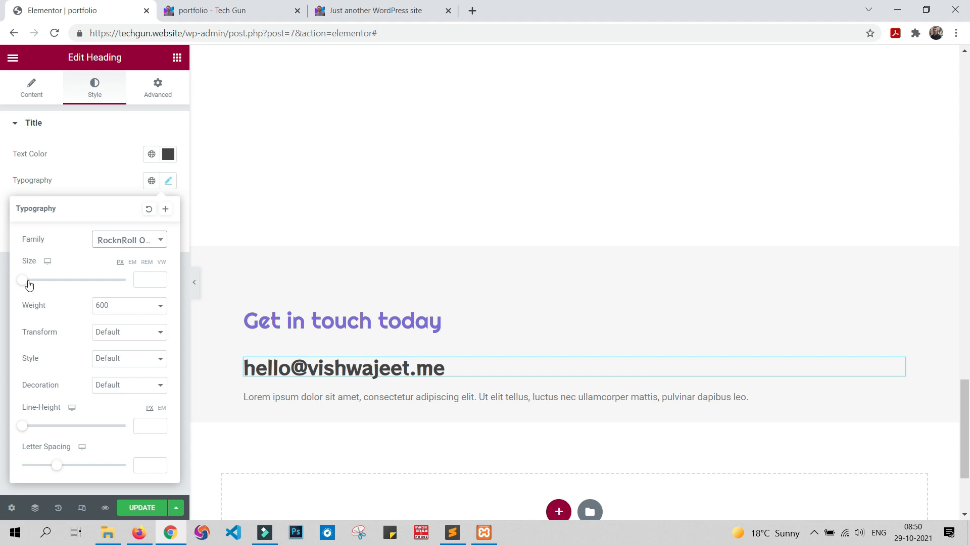
Step: Set the e-mail heading's font size to 67 px and update the page
{"action": "left_click", "coordinate": [143, 281]}
{"action": "type", "text": "50"}
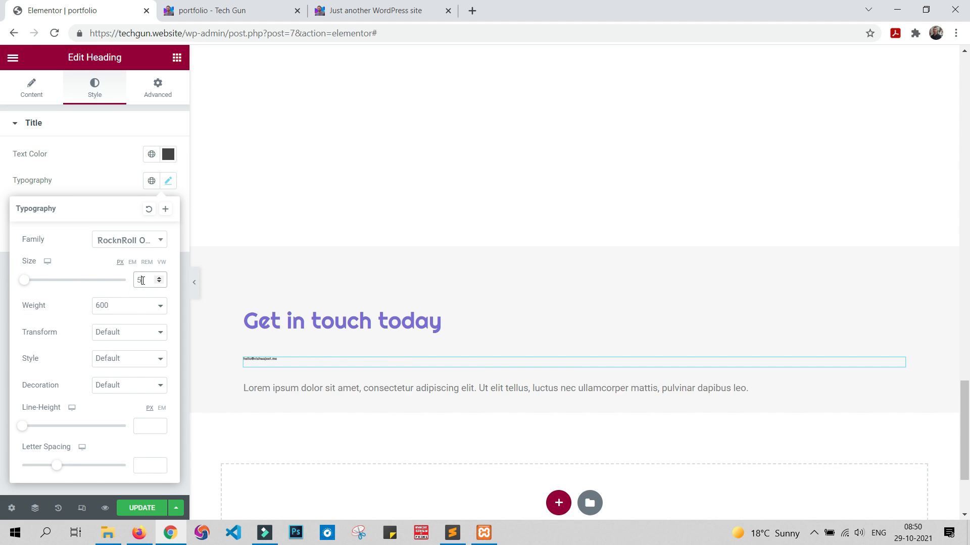
{"action": "key", "text": "BackSpace"}
{"action": "key", "text": "BackSpace"}
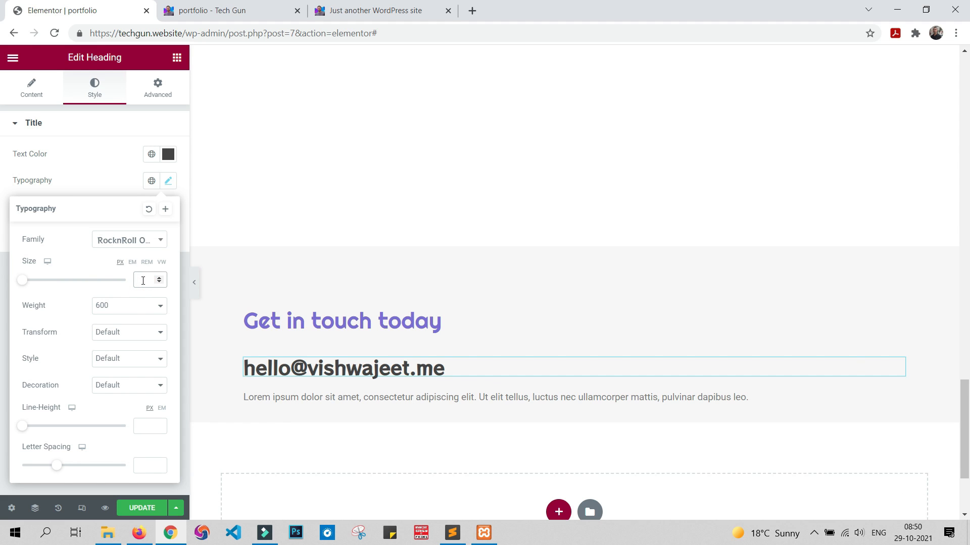
{"action": "type", "text": "65"}
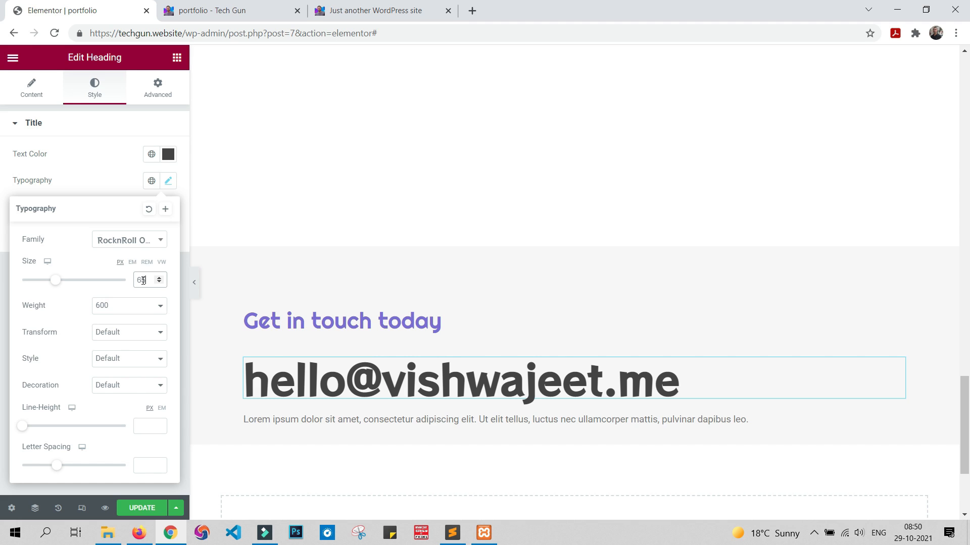
{"action": "key", "text": "Up"}
{"action": "key", "text": "Up"}
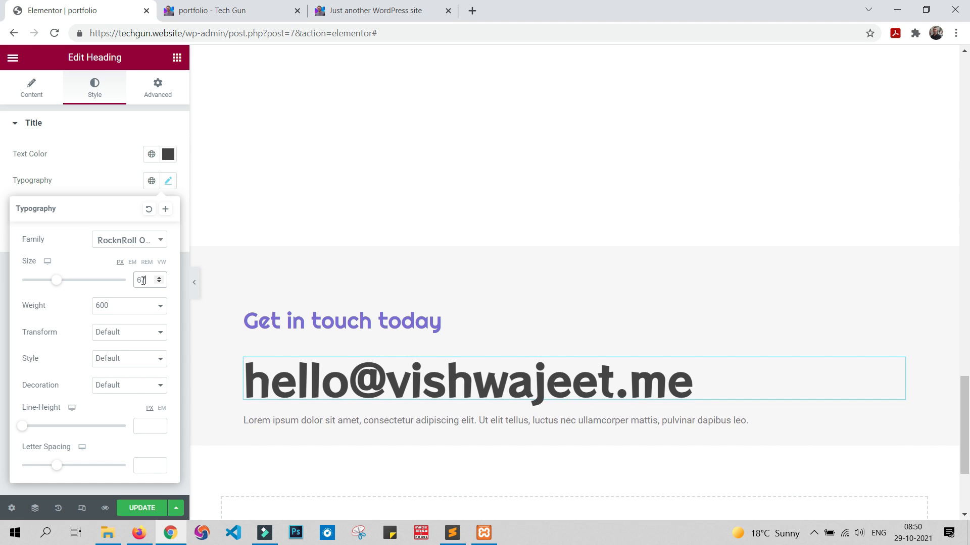
{"action": "left_click", "coordinate": [137, 507]}
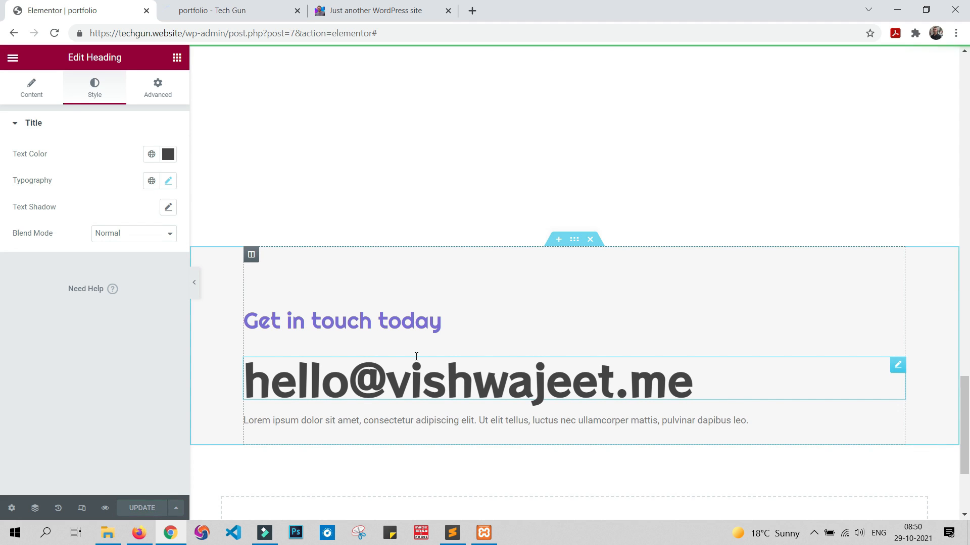
Step: Check the contact section on the portfolio preview and copy the two-line paragraph below the e-mail heading from the "Just another WordPress site" page
{"action": "scroll", "coordinate": [416, 357], "scroll_direction": "down", "scroll_amount": 2}
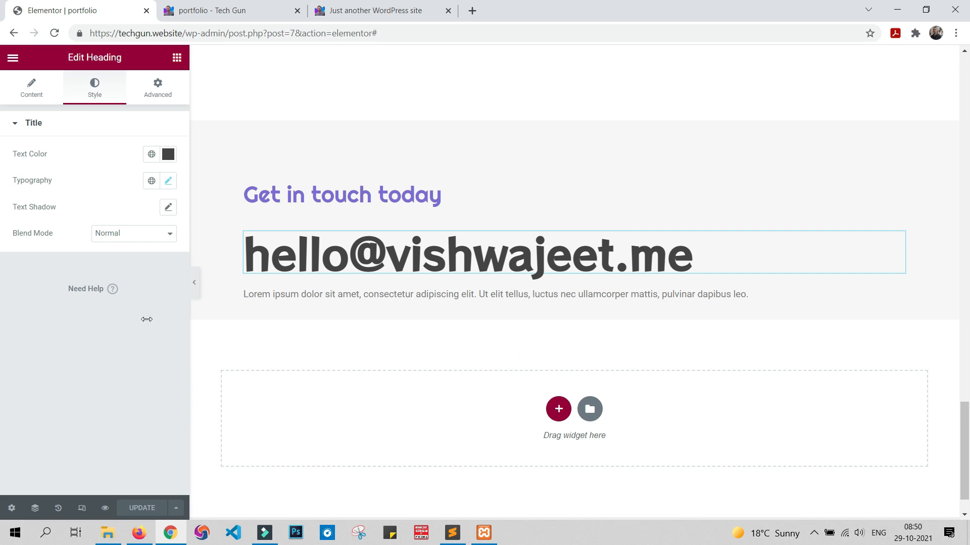
{"action": "left_click", "coordinate": [236, 15]}
{"action": "scroll", "coordinate": [561, 375], "scroll_direction": "down", "scroll_amount": 15}
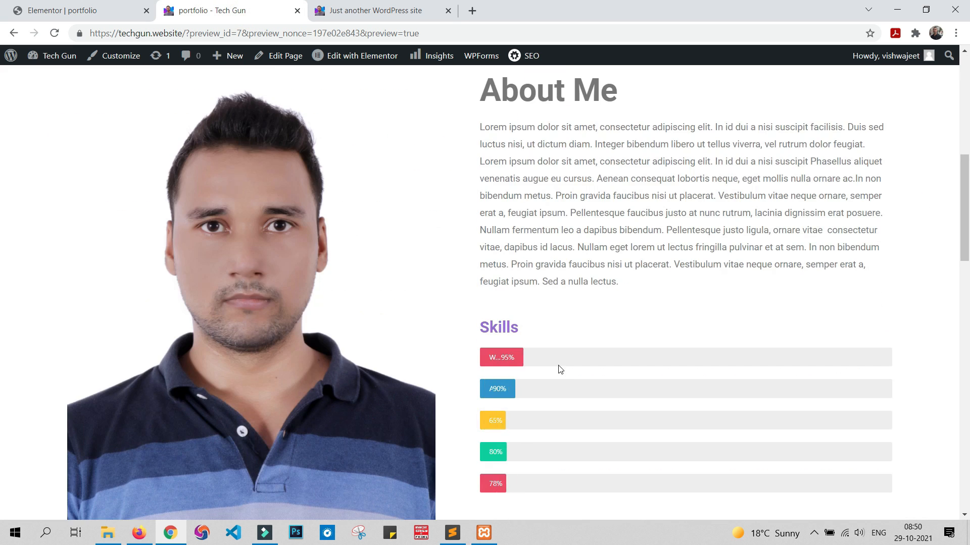
{"action": "scroll", "coordinate": [562, 374], "scroll_direction": "down", "scroll_amount": 10}
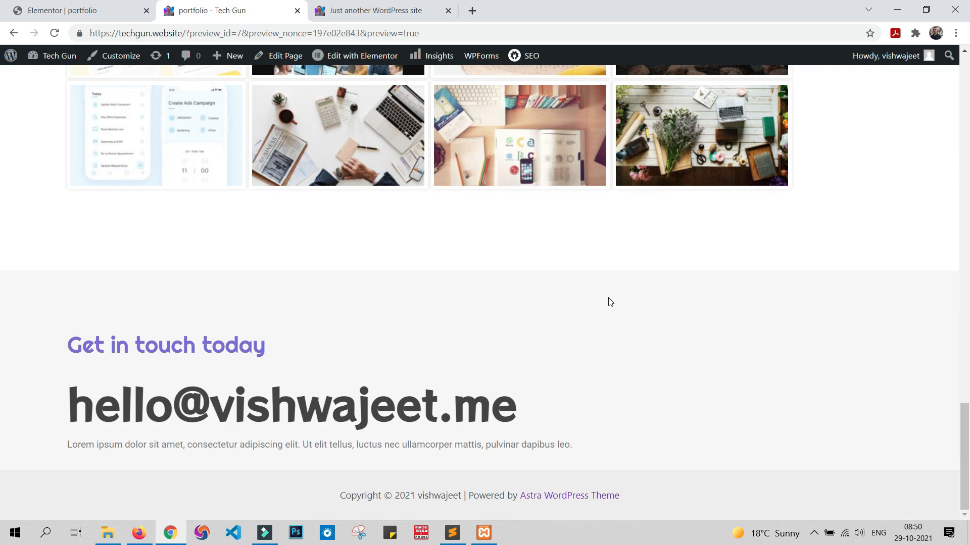
{"action": "left_click", "coordinate": [402, 10]}
{"action": "left_click", "coordinate": [509, 384]}
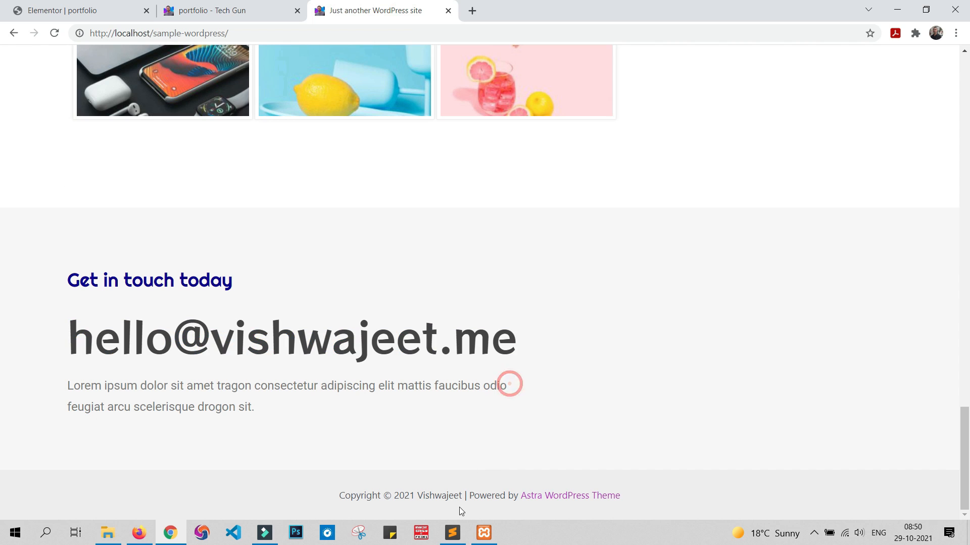
{"action": "left_click_drag", "start_coordinate": [67, 387], "coordinate": [269, 413]}
{"action": "key", "text": "ctrl+c"}
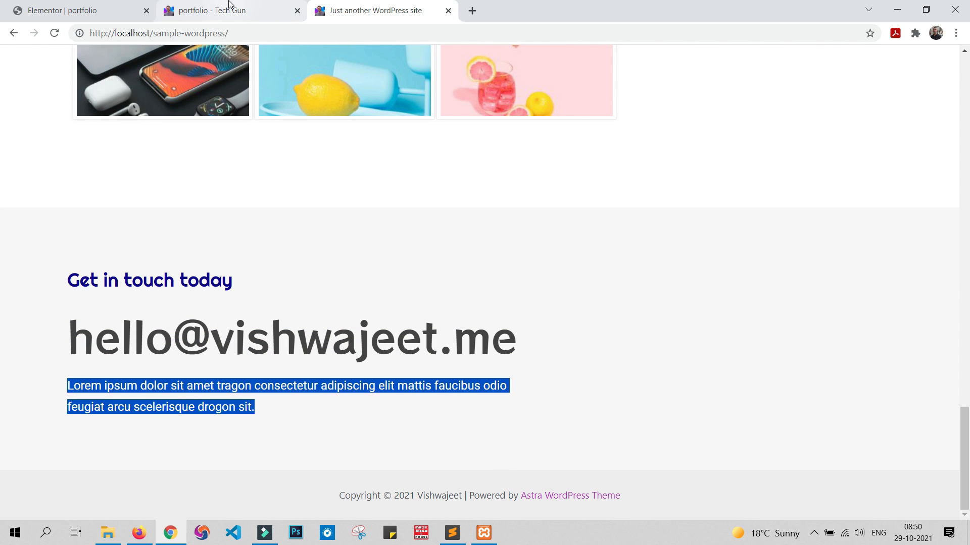
Step: Replace the placeholder text below the e-mail heading in the Elementor editor with the copied paragraph
{"action": "left_click", "coordinate": [82, 10]}
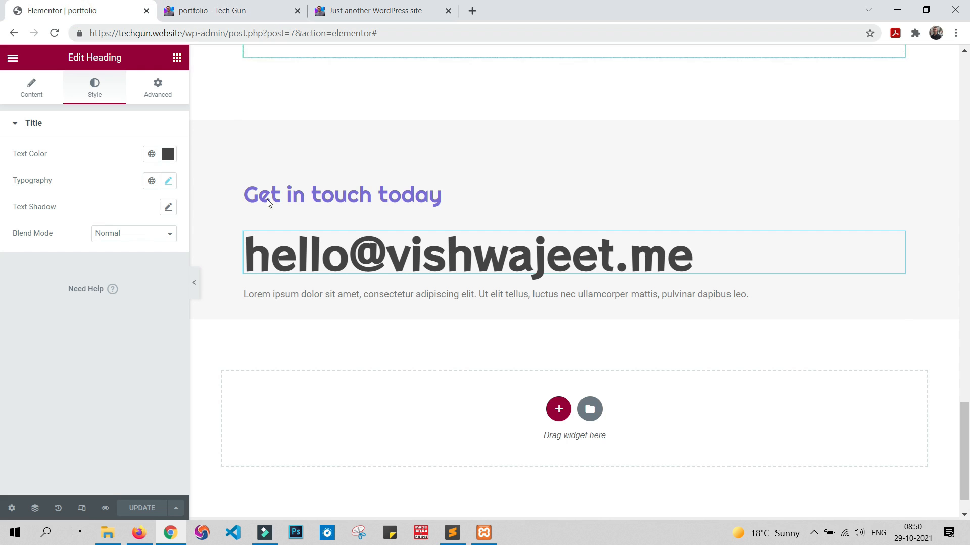
{"action": "left_click", "coordinate": [337, 294]}
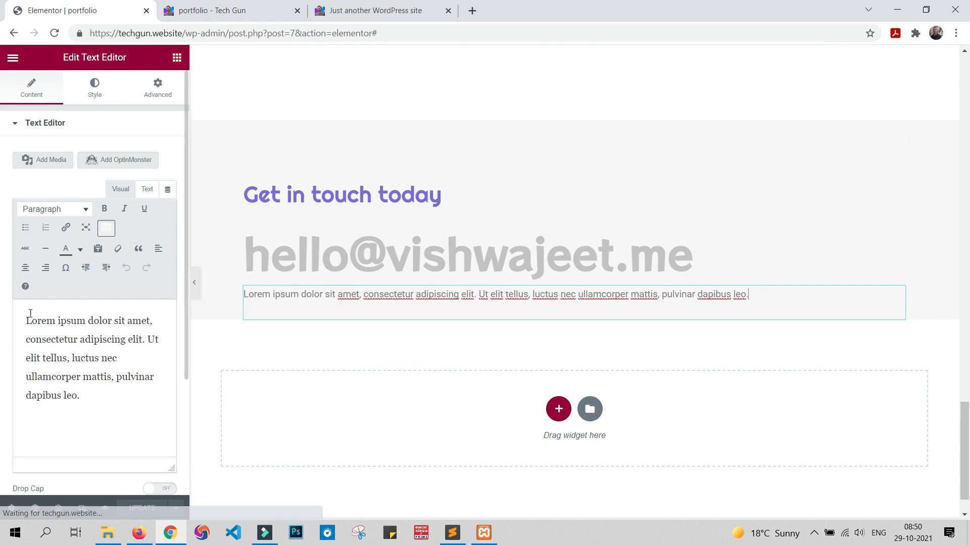
{"action": "triple_click", "coordinate": [86, 405]}
{"action": "key", "text": "ctrl+v"}
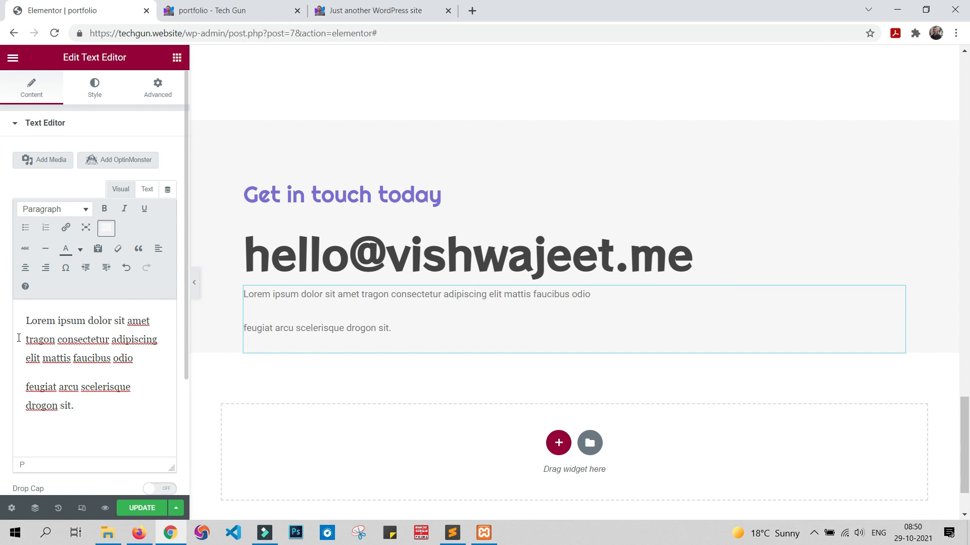
Step: Set the contact paragraph's font size to 18 px and its line height to 1 px
{"action": "left_click", "coordinate": [94, 93]}
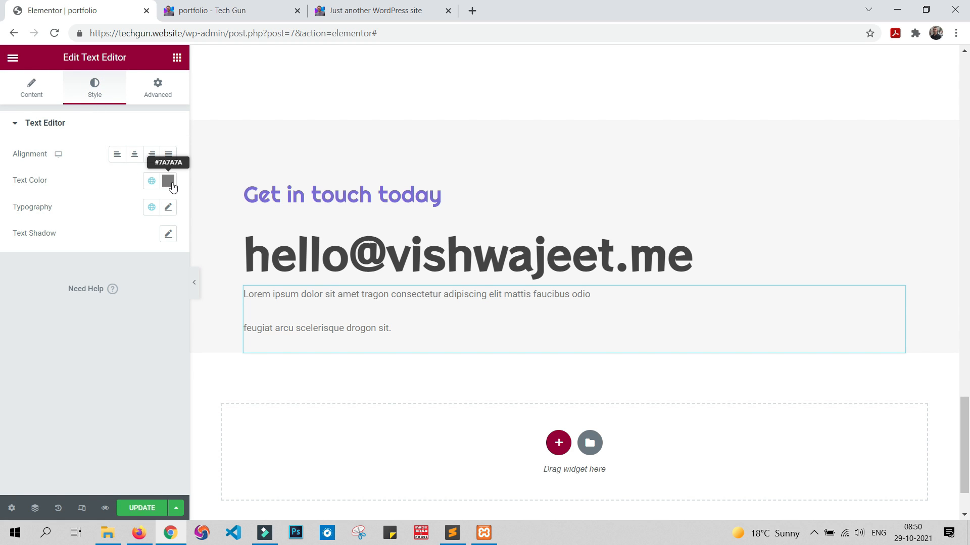
{"action": "left_click", "coordinate": [199, 11]}
{"action": "left_click", "coordinate": [399, 11]}
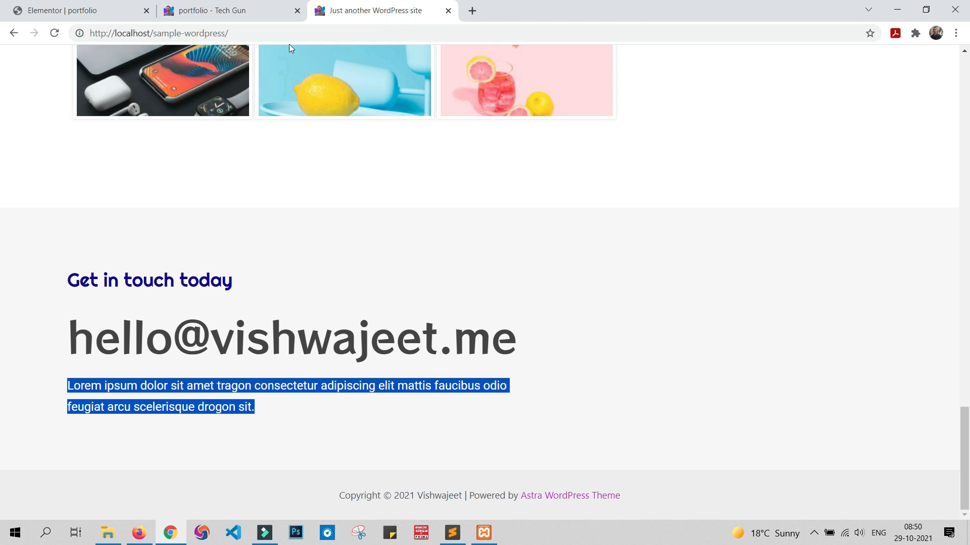
{"action": "left_click", "coordinate": [291, 419]}
{"action": "left_click", "coordinate": [57, 10]}
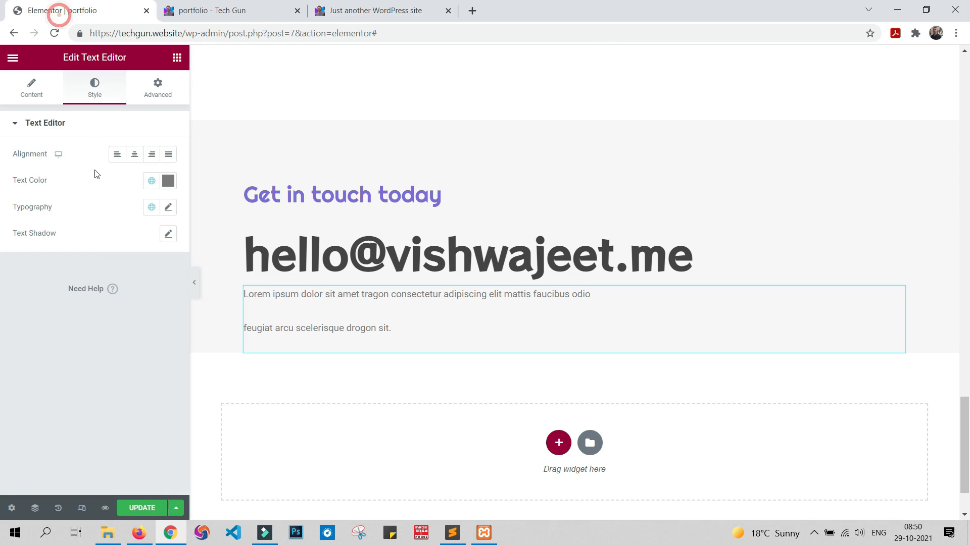
{"action": "left_click", "coordinate": [169, 209]}
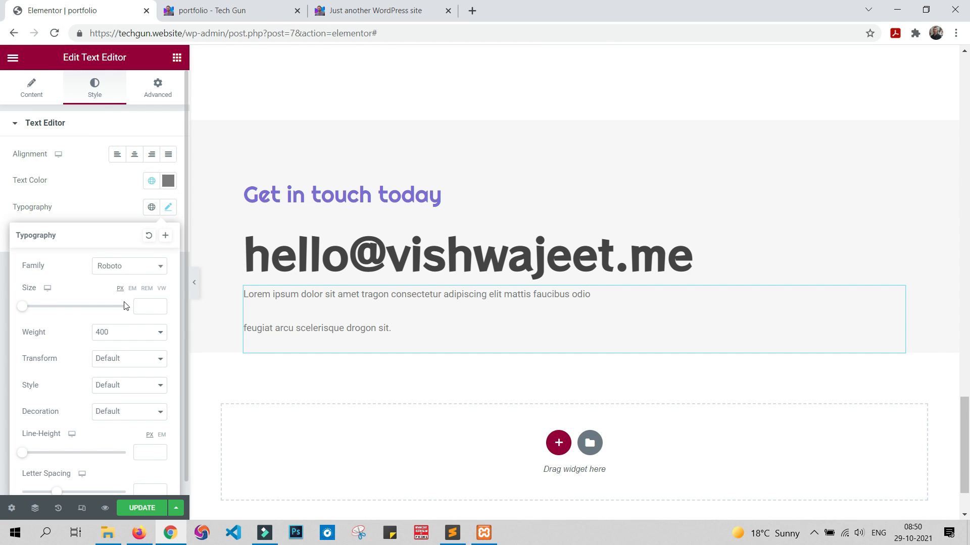
{"action": "left_click", "coordinate": [143, 306]}
{"action": "type", "text": "18"}
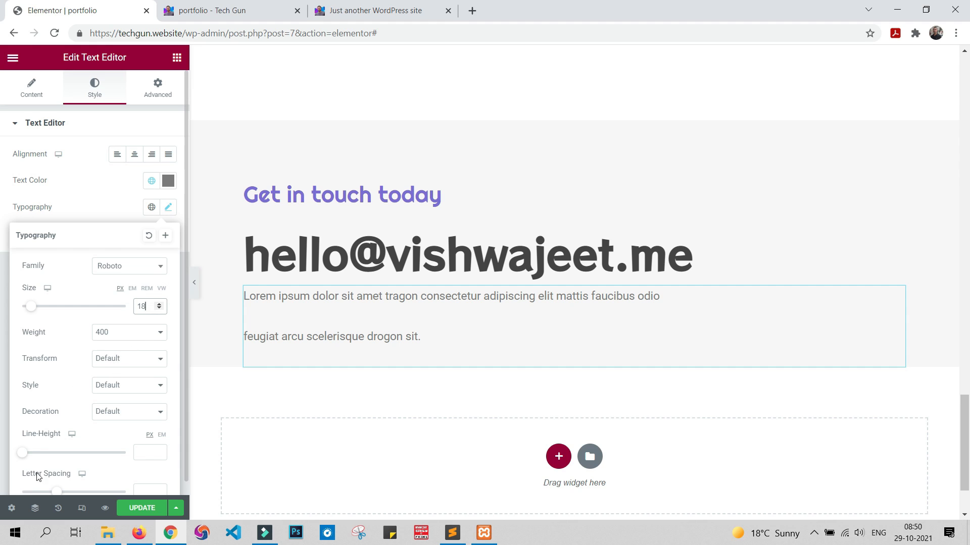
{"action": "left_click", "coordinate": [21, 456]}
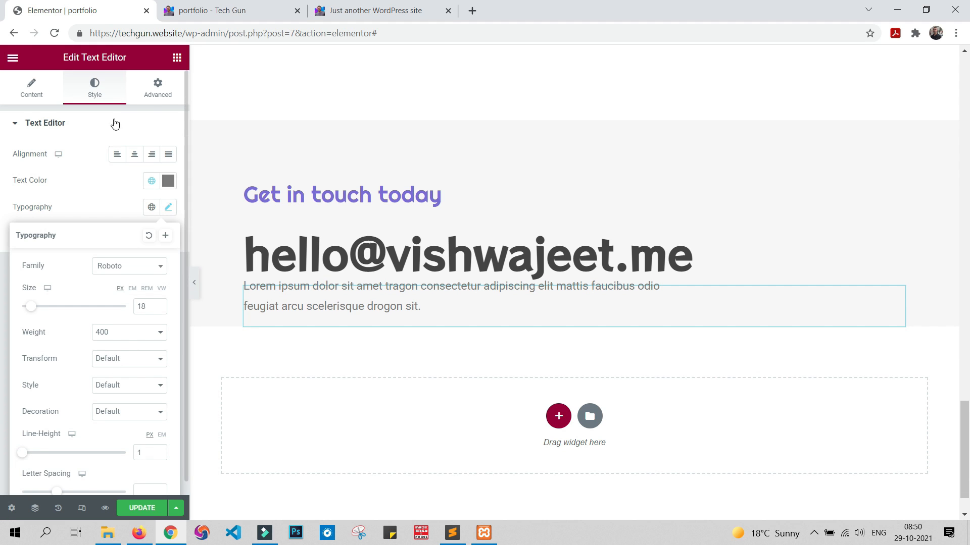
Step: Unlink the contact paragraph's margins, set the top margin to 50 px and the bottom margin to 100 px, and update the page
{"action": "left_click", "coordinate": [158, 92]}
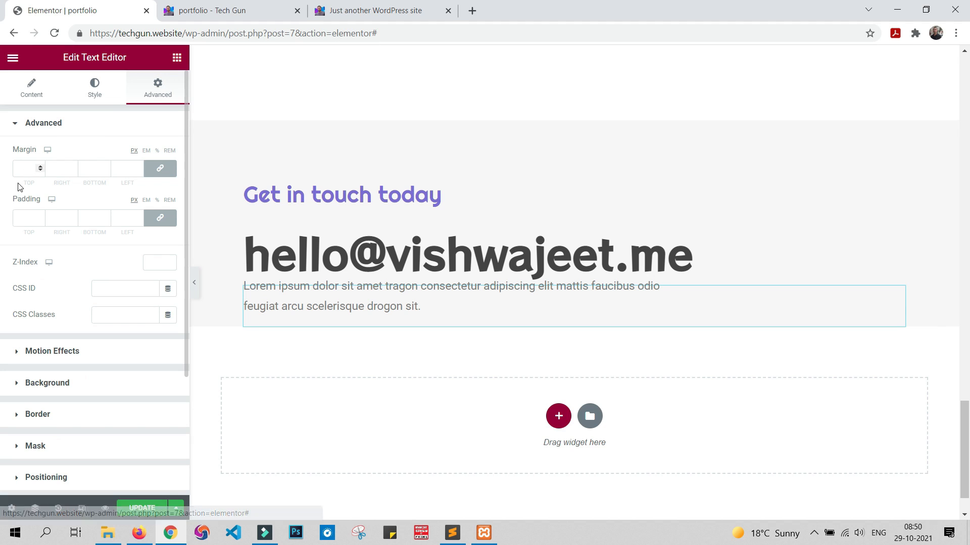
{"action": "left_click", "coordinate": [157, 171]}
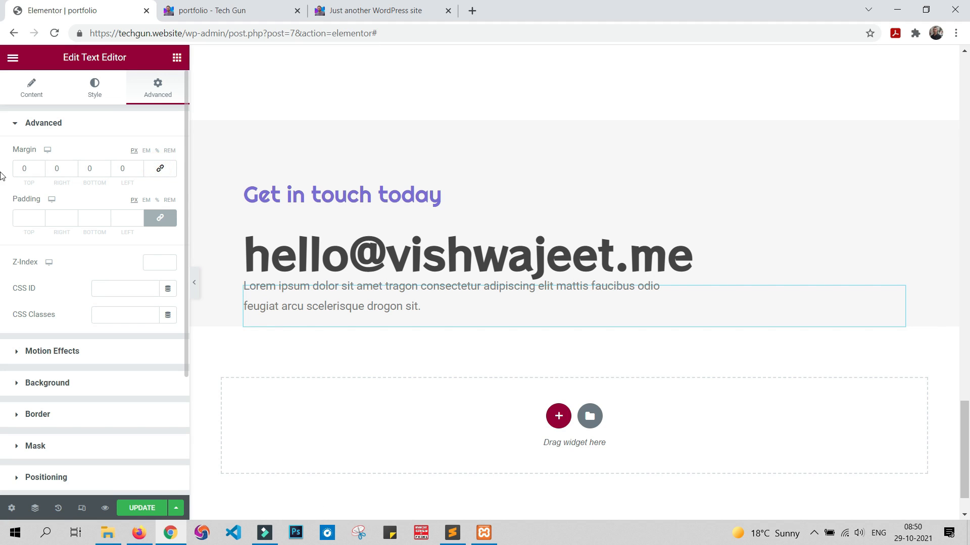
{"action": "left_click", "coordinate": [24, 169]}
{"action": "type", "text": "50"}
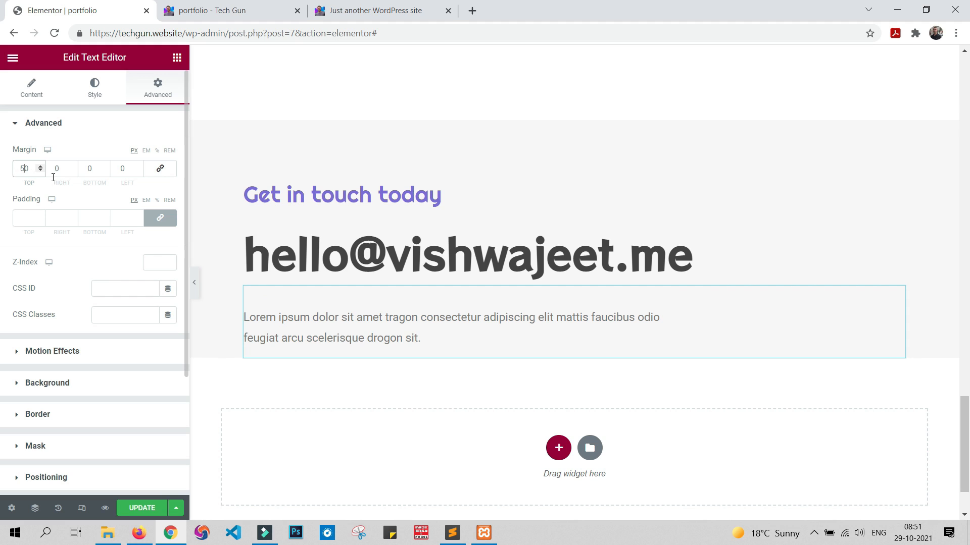
{"action": "left_click", "coordinate": [88, 169]}
{"action": "type", "text": "100"}
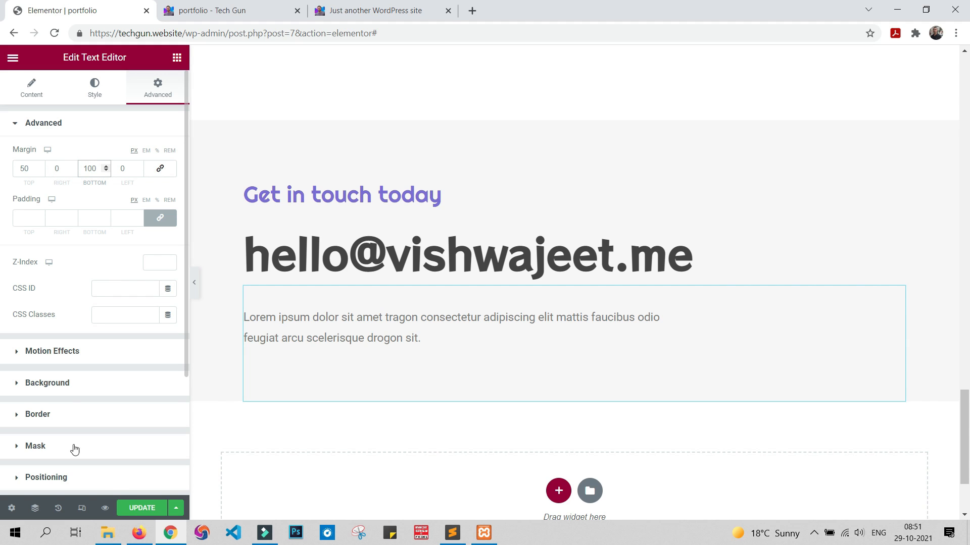
{"action": "left_click", "coordinate": [134, 511]}
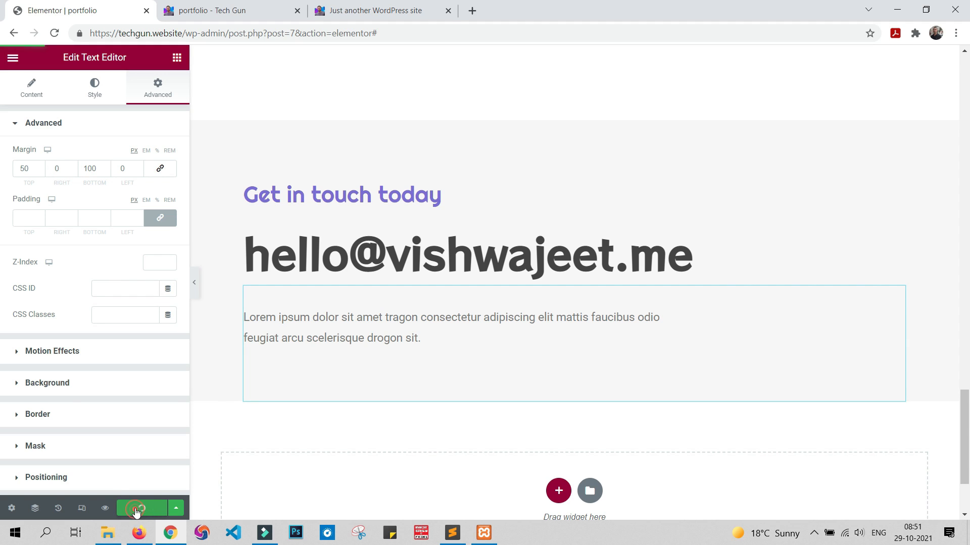
Step: Compare the portfolio preview with the sample page, set the e-mail heading's font weight to 500 and update the page
{"action": "left_click", "coordinate": [227, 7]}
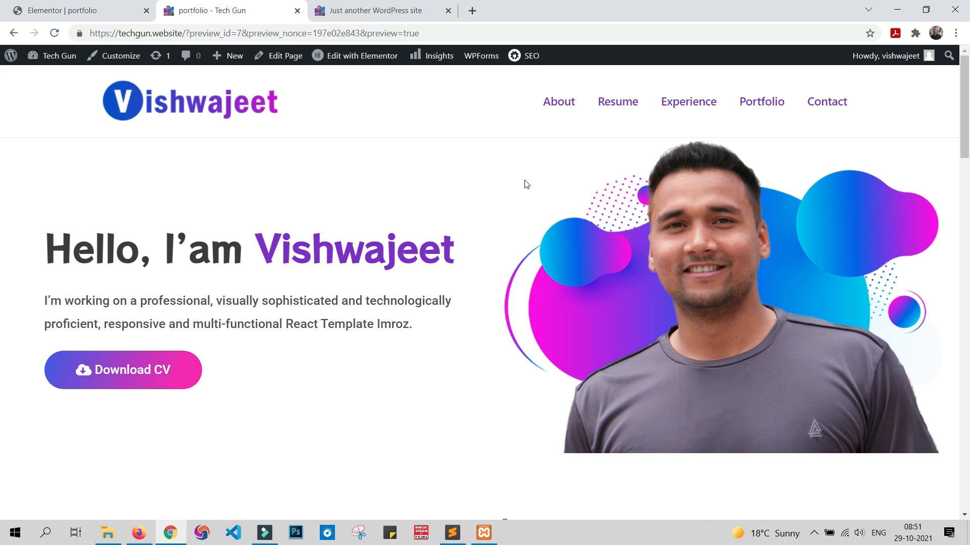
{"action": "scroll", "coordinate": [569, 301], "scroll_direction": "down", "scroll_amount": 20}
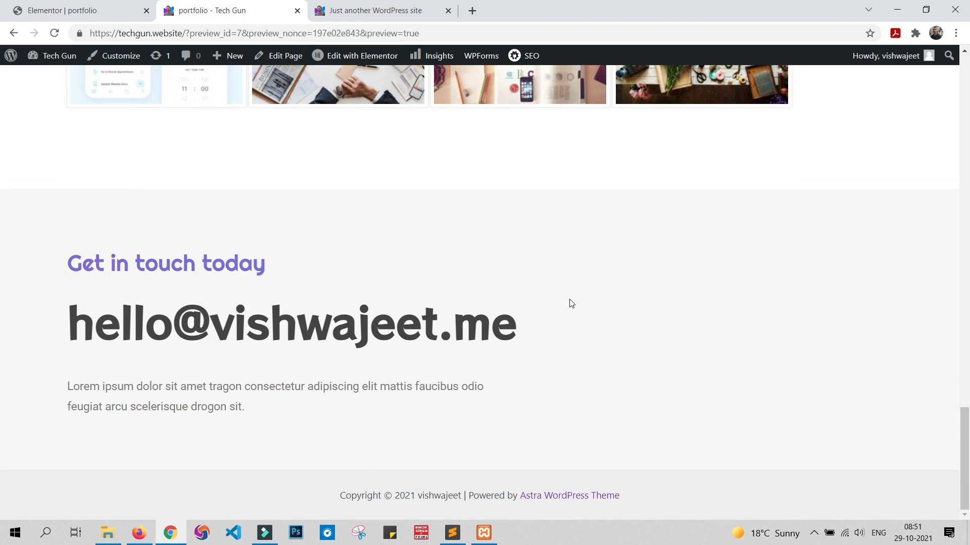
{"action": "left_click", "coordinate": [389, 10]}
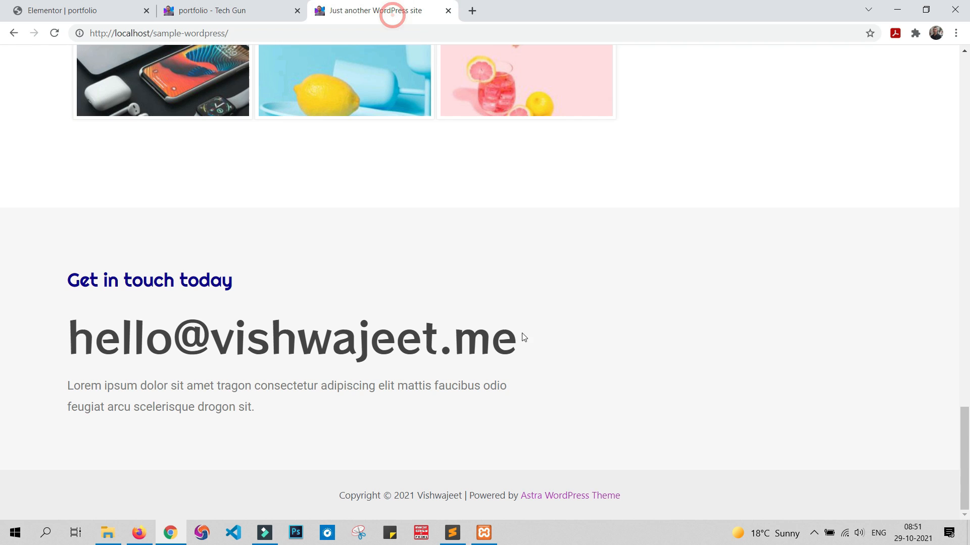
{"action": "left_click", "coordinate": [277, 6]}
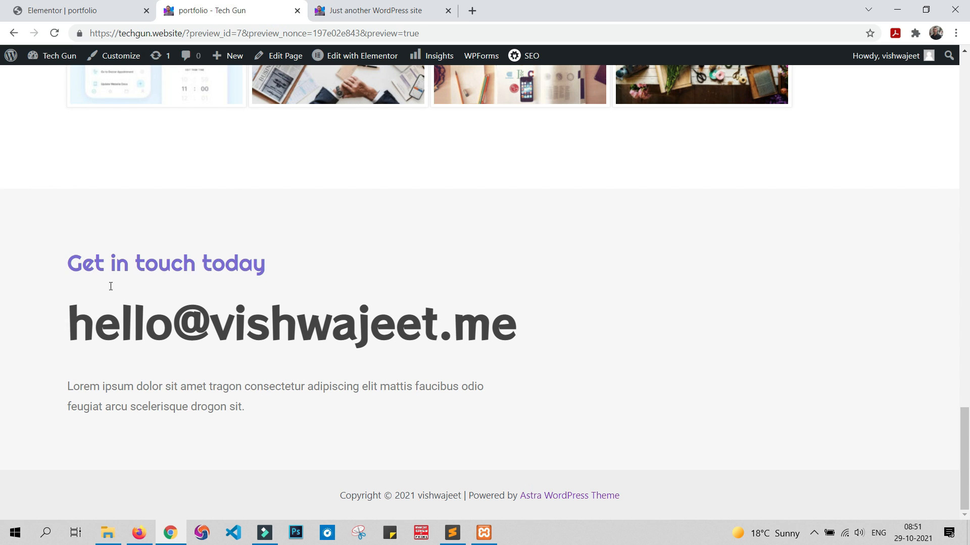
{"action": "left_click", "coordinate": [101, 7]}
{"action": "left_click", "coordinate": [332, 237]}
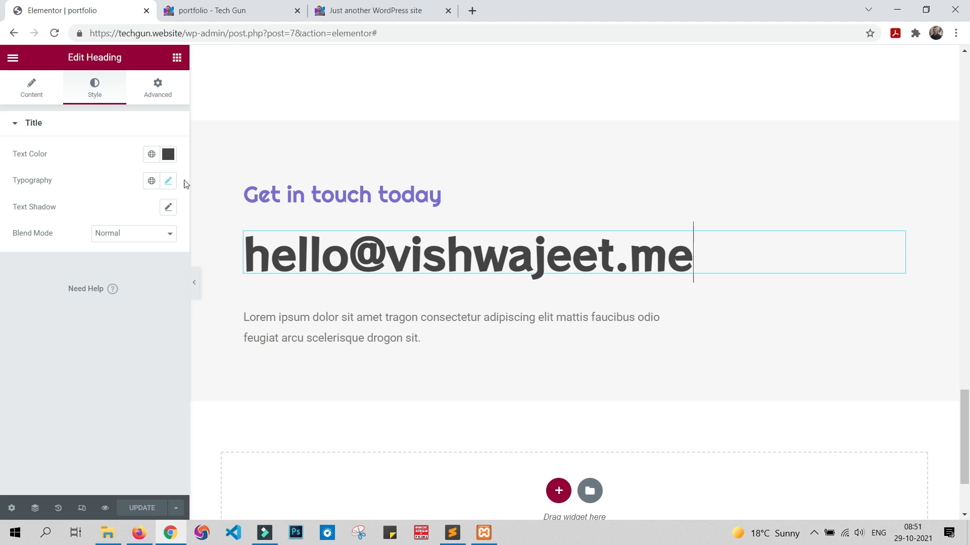
{"action": "left_click", "coordinate": [168, 181]}
{"action": "left_click", "coordinate": [107, 310]}
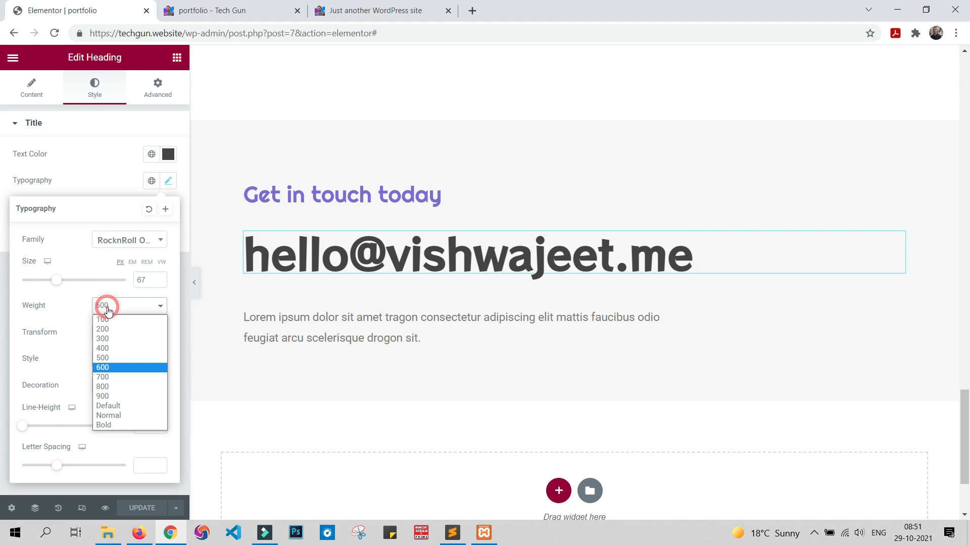
{"action": "left_click", "coordinate": [112, 357]}
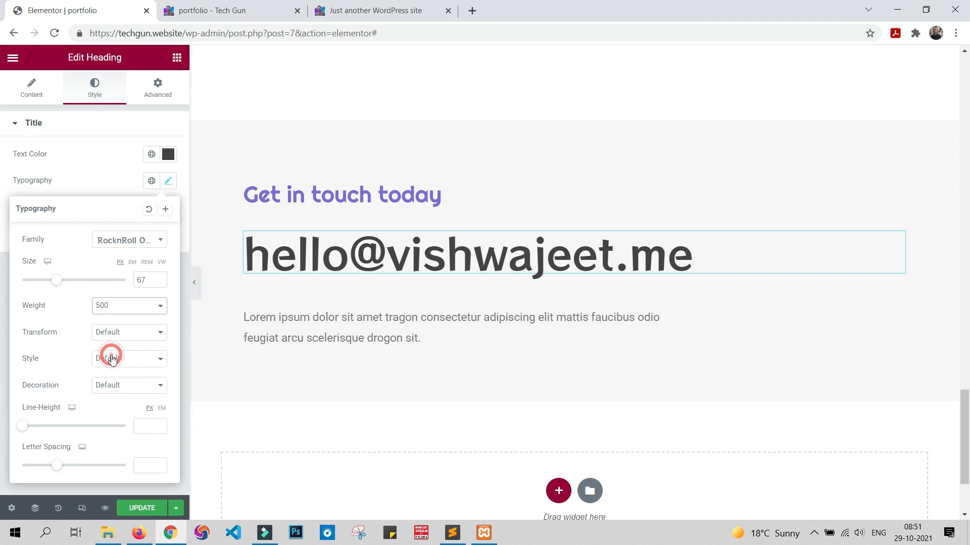
{"action": "left_click", "coordinate": [142, 509]}
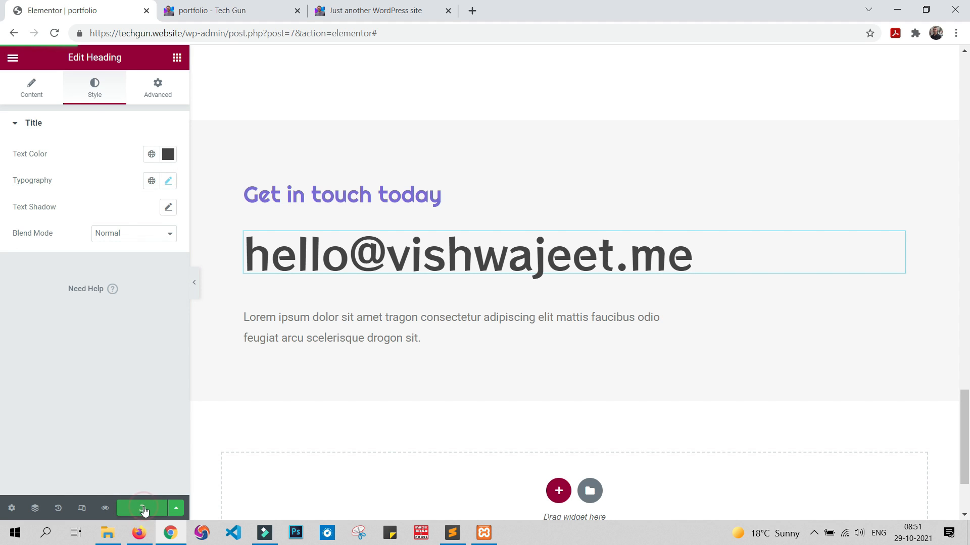
Step: Compare the updated contact section on the portfolio preview with the one on the "Just another WordPress site" page
{"action": "left_click", "coordinate": [274, 6]}
{"action": "scroll", "coordinate": [391, 323], "scroll_direction": "down", "scroll_amount": 15}
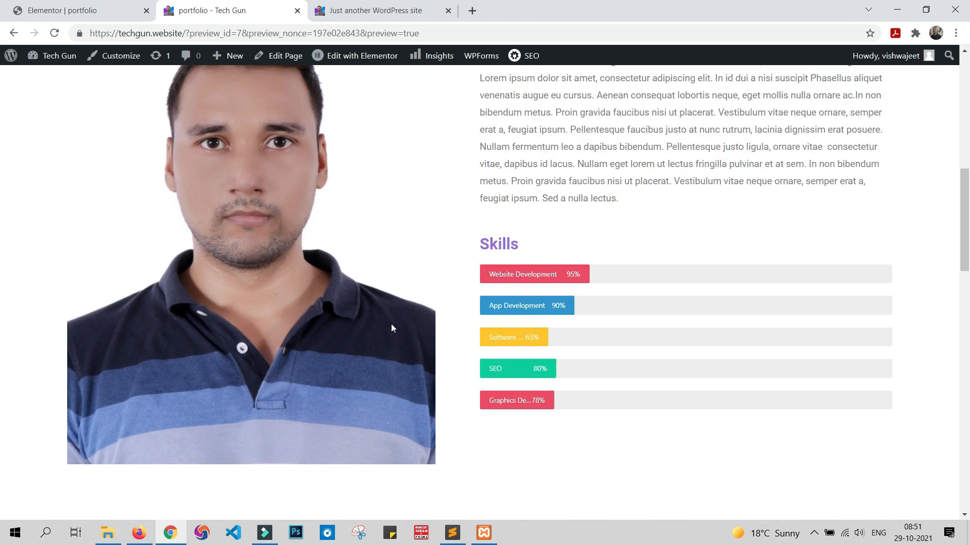
{"action": "scroll", "coordinate": [407, 333], "scroll_direction": "down", "scroll_amount": 8}
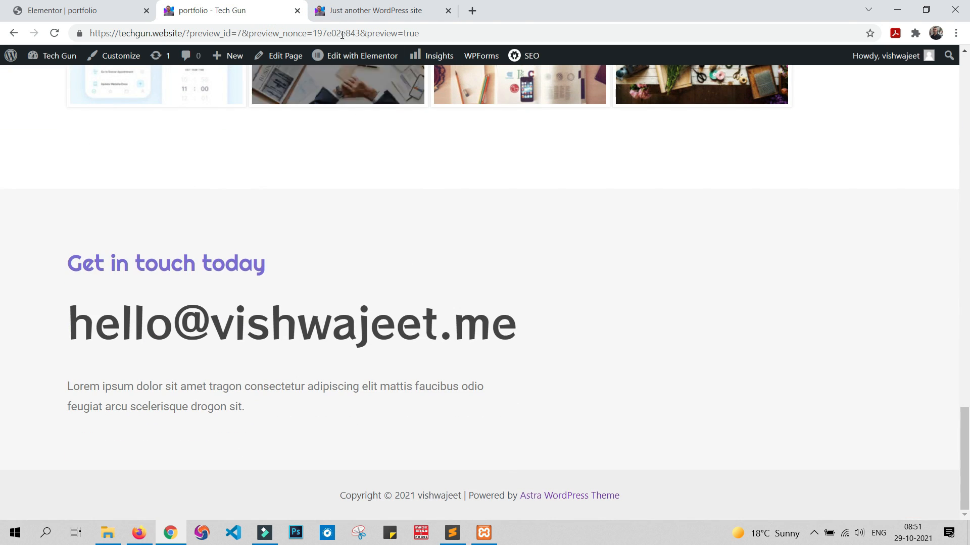
{"action": "left_click", "coordinate": [372, 6]}
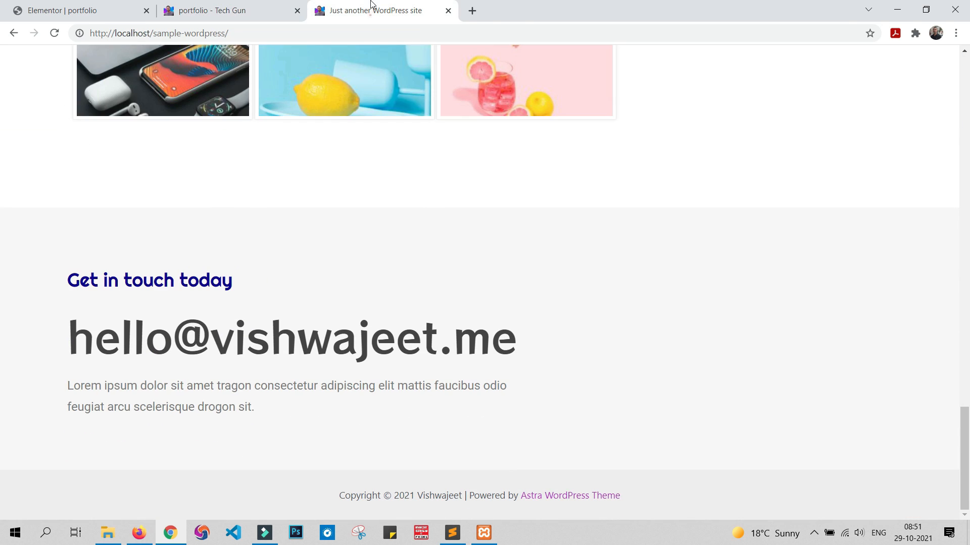
Step: Compare the spacing between the e-mail heading and the paragraph on the portfolio preview and the sample page
{"action": "left_click", "coordinate": [271, 5]}
{"action": "left_click", "coordinate": [391, 14]}
{"action": "left_click", "coordinate": [239, 12]}
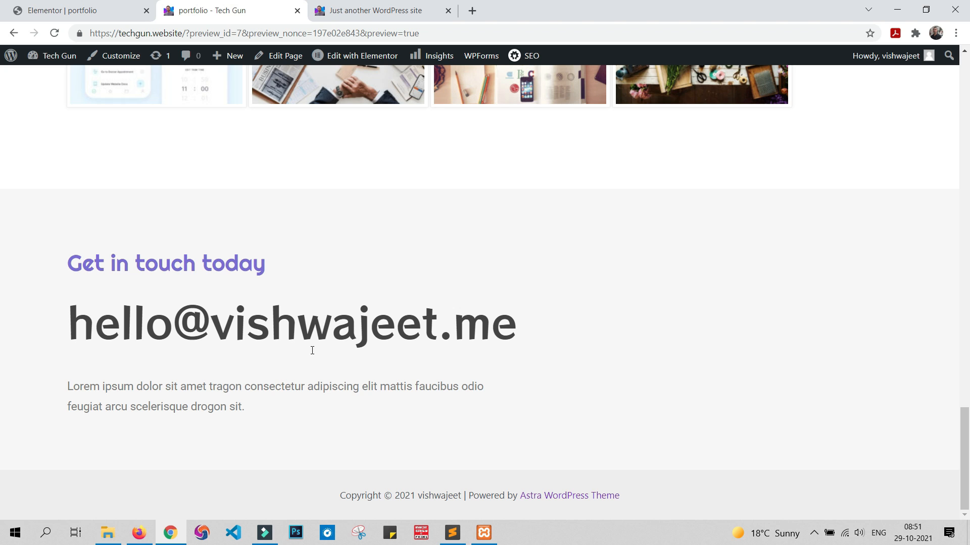
{"action": "left_click", "coordinate": [380, 10]}
{"action": "left_click", "coordinate": [245, 10]}
Step: In the Elementor editor, set the contact paragraph's top margin to 27 px and update the page
{"action": "left_click", "coordinate": [95, 14]}
{"action": "left_click", "coordinate": [391, 322]}
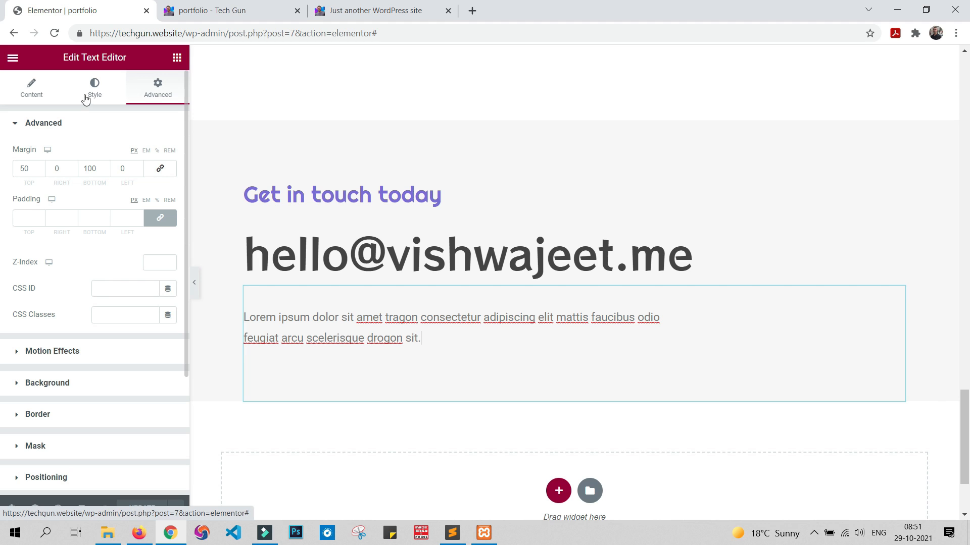
{"action": "left_click", "coordinate": [370, 309]}
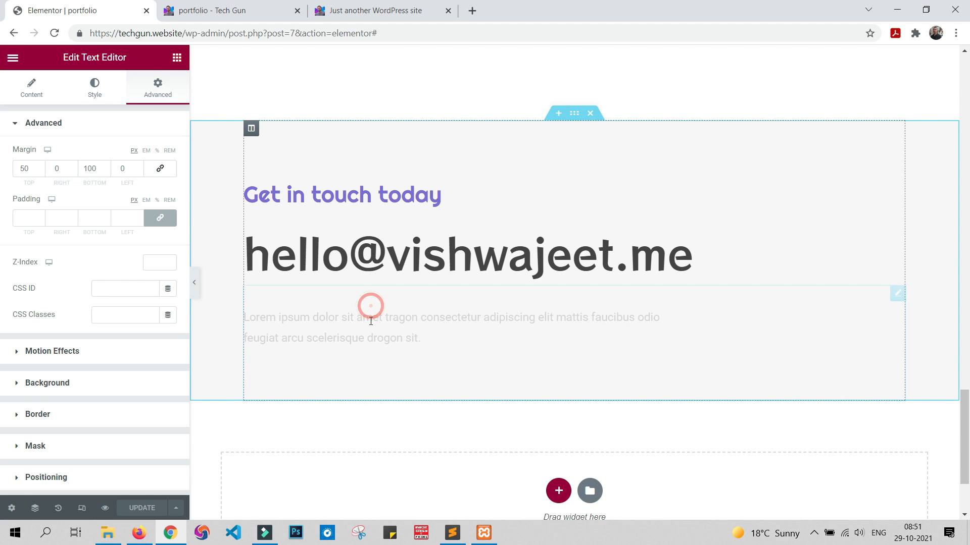
{"action": "left_click", "coordinate": [28, 169]}
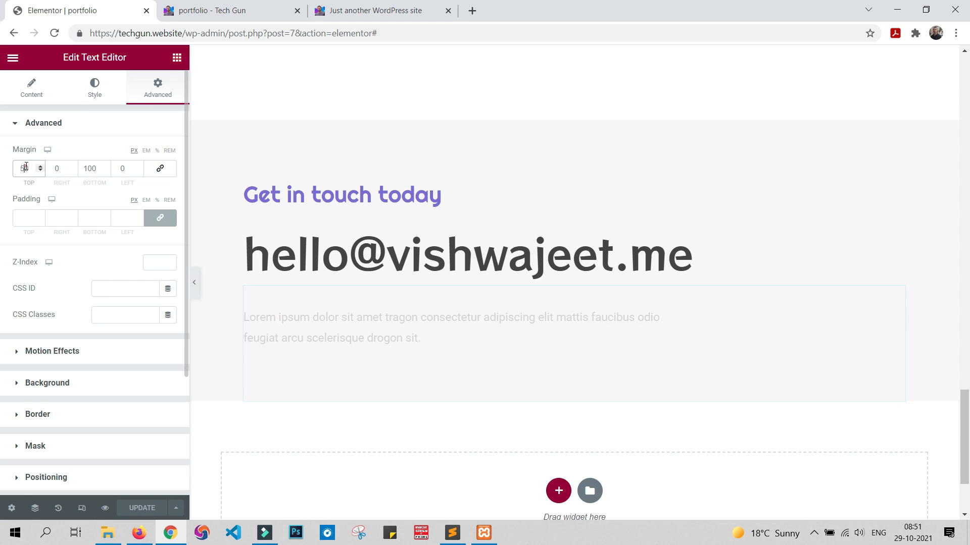
{"action": "key", "text": "BackSpace"}
{"action": "key", "text": "BackSpace"}
{"action": "type", "text": "32"}
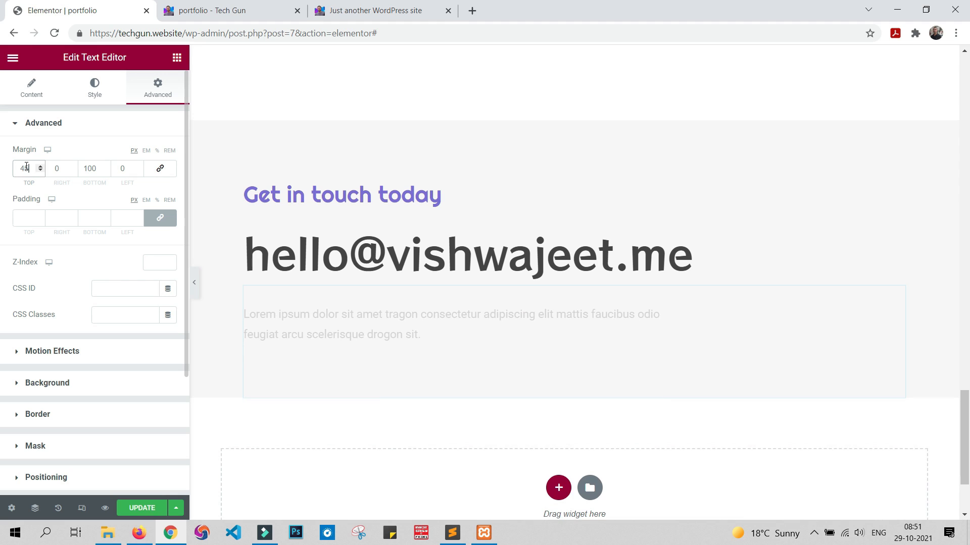
{"action": "key", "text": "Down"}
{"action": "key", "text": "Down"}
{"action": "key", "text": "Down"}
{"action": "key", "text": "Down"}
{"action": "key", "text": "Down"}
{"action": "key", "text": "Down"}
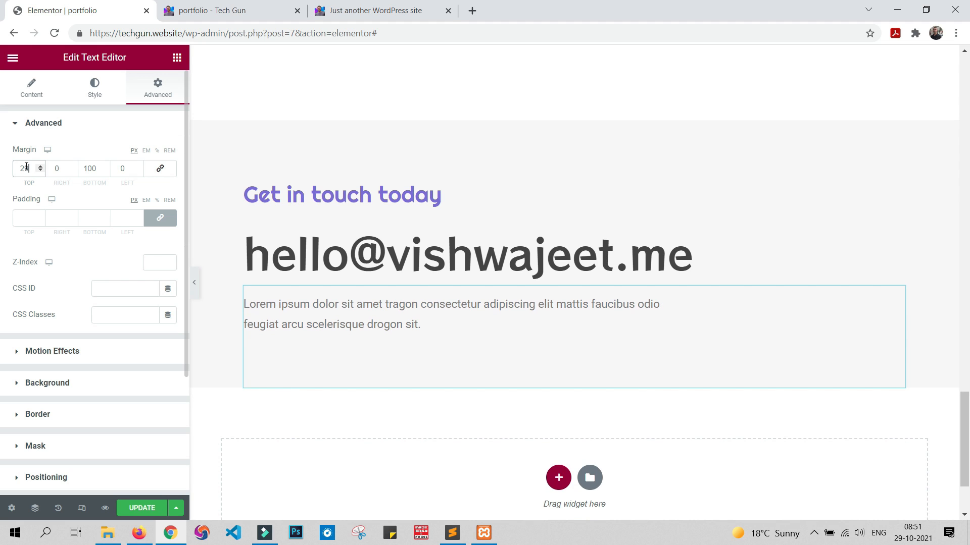
{"action": "left_click", "coordinate": [144, 507]}
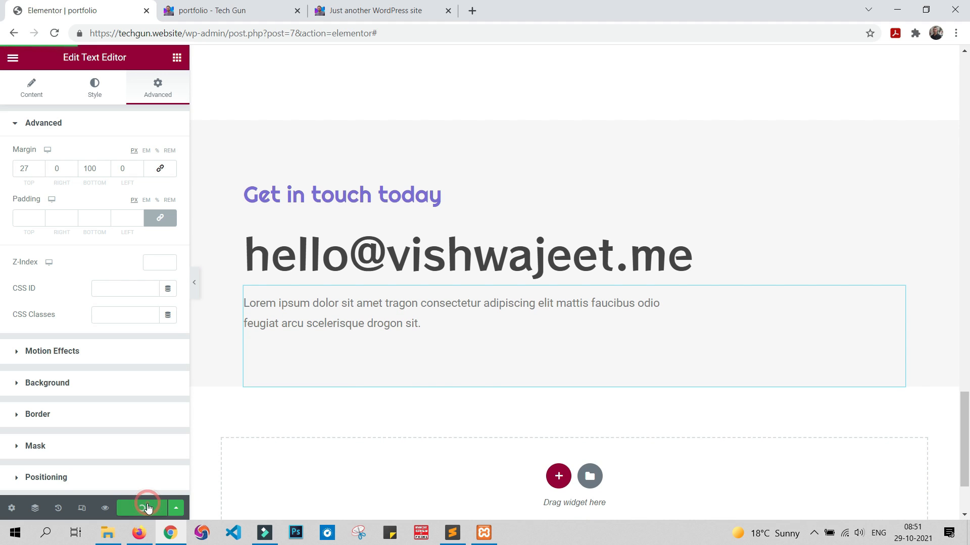
Step: Check the contact section's paragraph spacing on the refreshed portfolio preview
{"action": "left_click", "coordinate": [234, 10]}
{"action": "scroll", "coordinate": [377, 303], "scroll_direction": "down", "scroll_amount": 20}
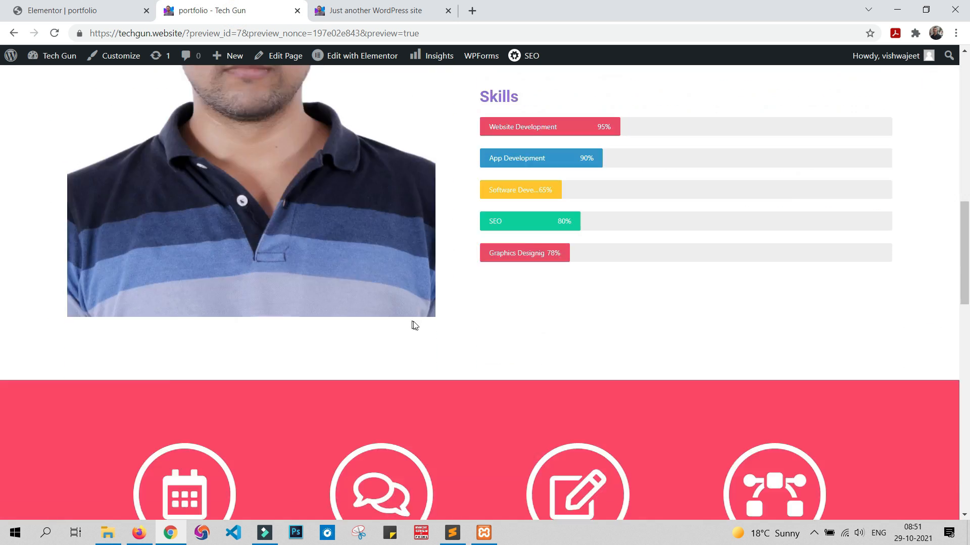
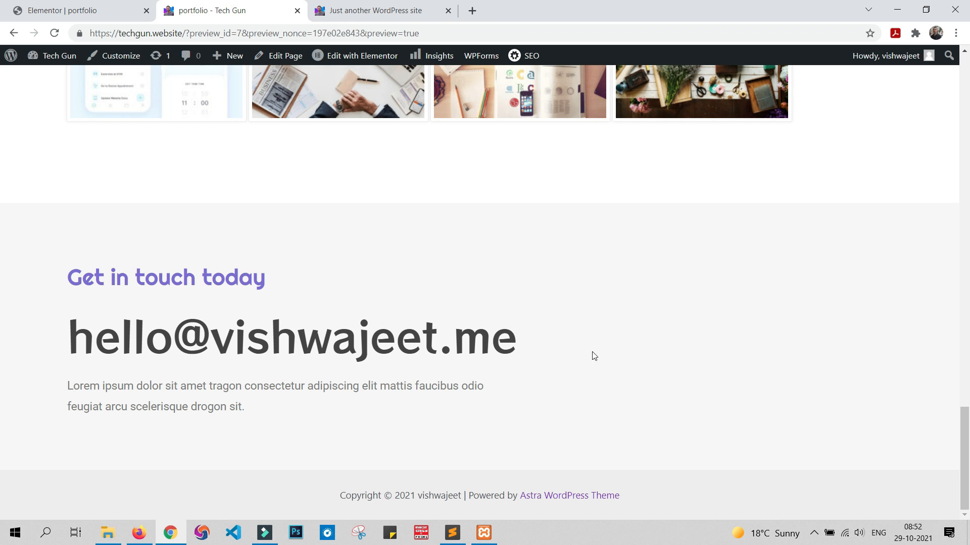
Step: Review the portfolio preview from the header menu down to the contact section, including the About Me, counter and Portfolio sections
{"action": "scroll", "coordinate": [594, 356], "scroll_direction": "up", "scroll_amount": 20}
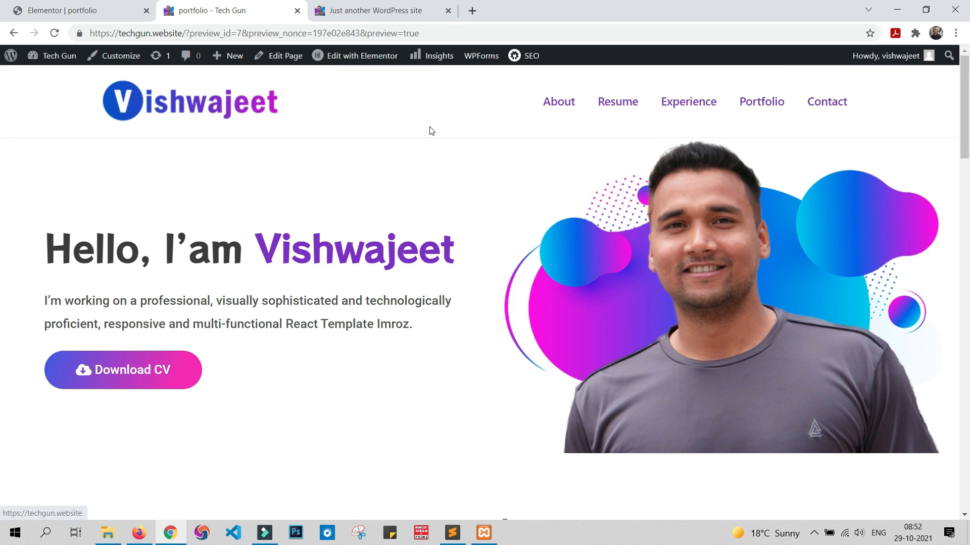
{"action": "scroll", "coordinate": [433, 130], "scroll_direction": "down", "scroll_amount": 7}
{"action": "scroll", "coordinate": [433, 131], "scroll_direction": "down", "scroll_amount": 10}
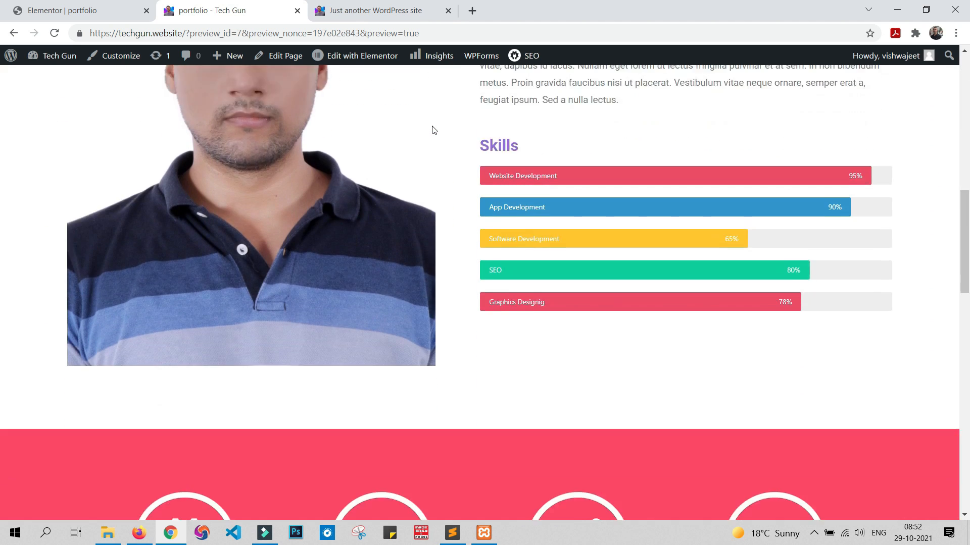
{"action": "scroll", "coordinate": [435, 130], "scroll_direction": "down", "scroll_amount": 4}
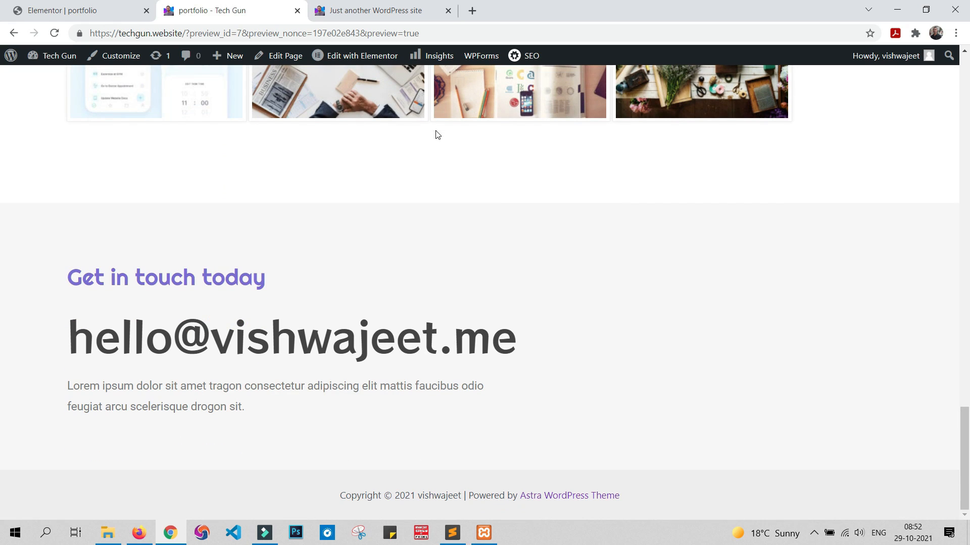
{"action": "scroll", "coordinate": [710, 226], "scroll_direction": "up", "scroll_amount": 15}
{"action": "scroll", "coordinate": [858, 292], "scroll_direction": "up", "scroll_amount": 5}
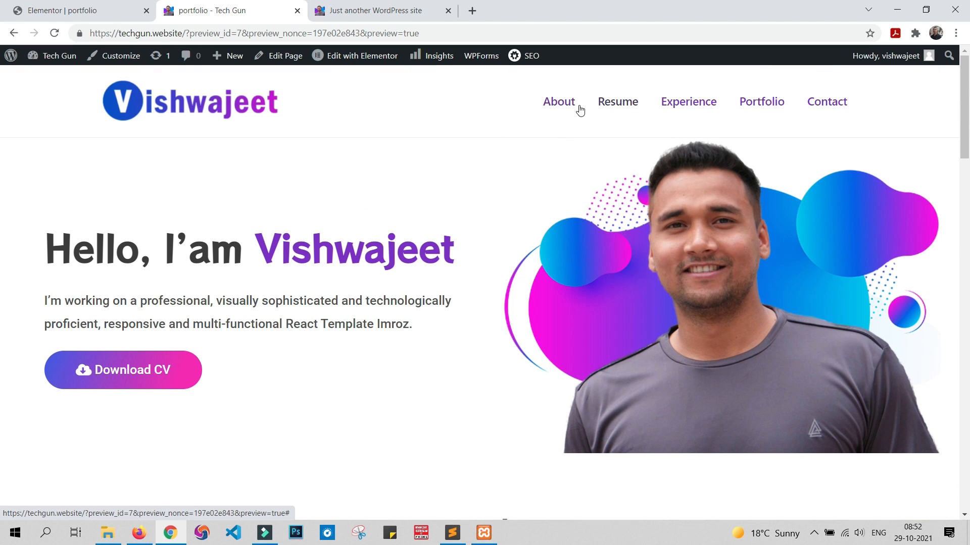
{"action": "scroll", "coordinate": [594, 176], "scroll_direction": "down", "scroll_amount": 7}
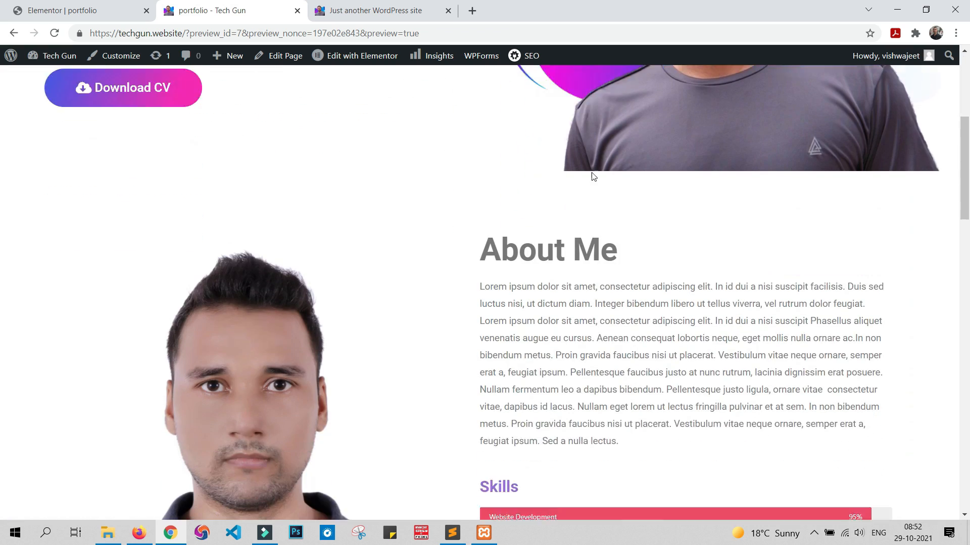
{"action": "scroll", "coordinate": [595, 176], "scroll_direction": "up", "scroll_amount": 7}
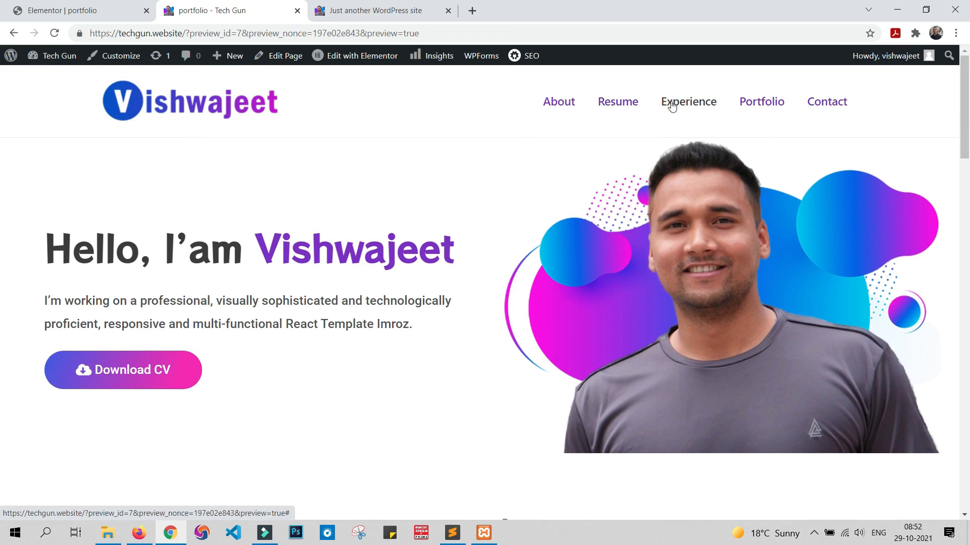
{"action": "scroll", "coordinate": [681, 182], "scroll_direction": "down", "scroll_amount": 10}
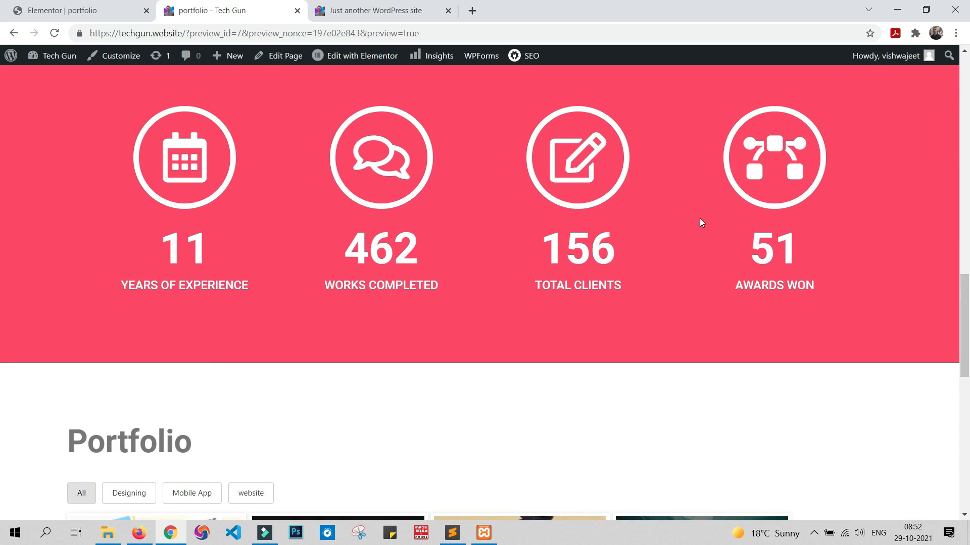
{"action": "scroll", "coordinate": [699, 220], "scroll_direction": "up", "scroll_amount": 10}
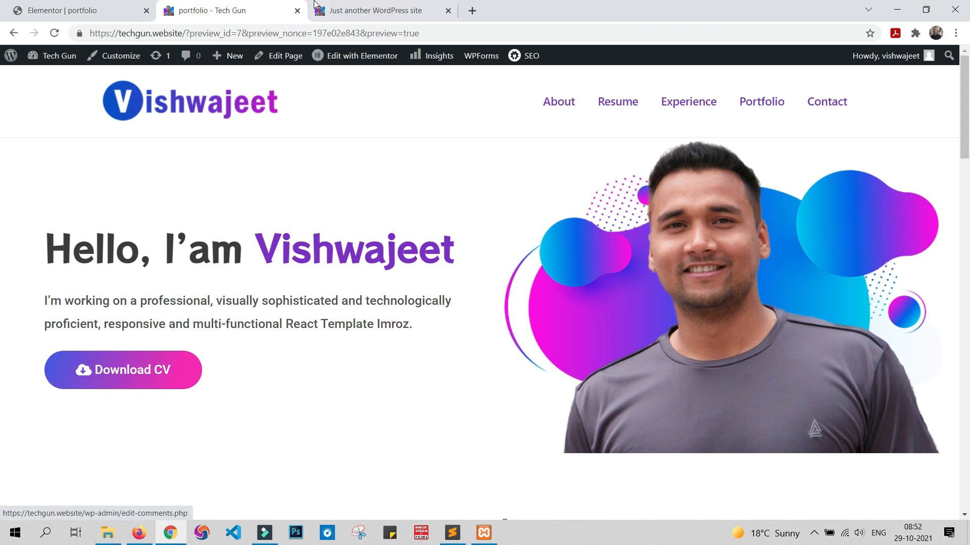
Step: Close the "Just another WordPress site" sample page and stay on the portfolio preview
{"action": "left_click", "coordinate": [357, 15]}
{"action": "left_click", "coordinate": [259, 6]}
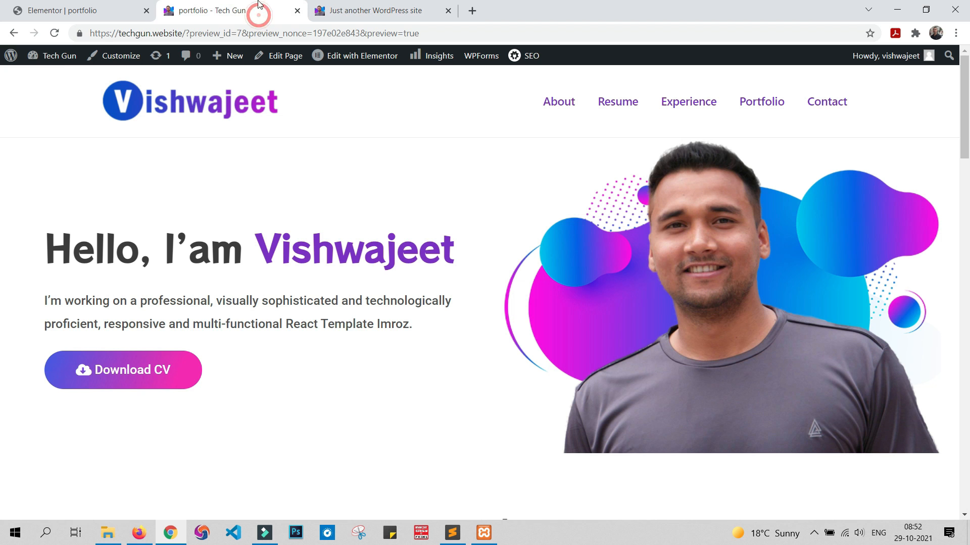
{"action": "left_click", "coordinate": [443, 14]}
{"action": "left_click", "coordinate": [448, 11]}
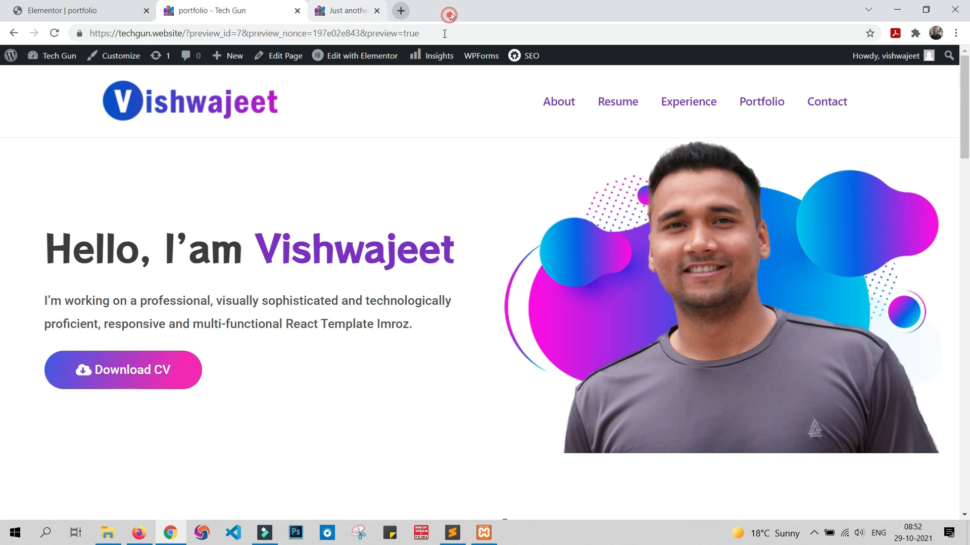
Step: Open the WordPress dashboard's Menus page and look up the About item in the Header menu
{"action": "mouse_move", "coordinate": [57, 63]}
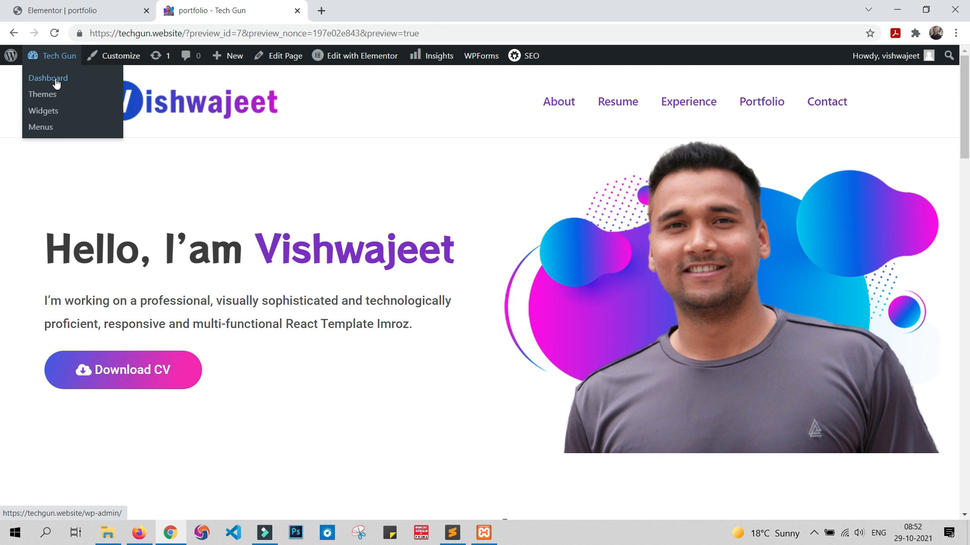
{"action": "left_click", "coordinate": [57, 83]}
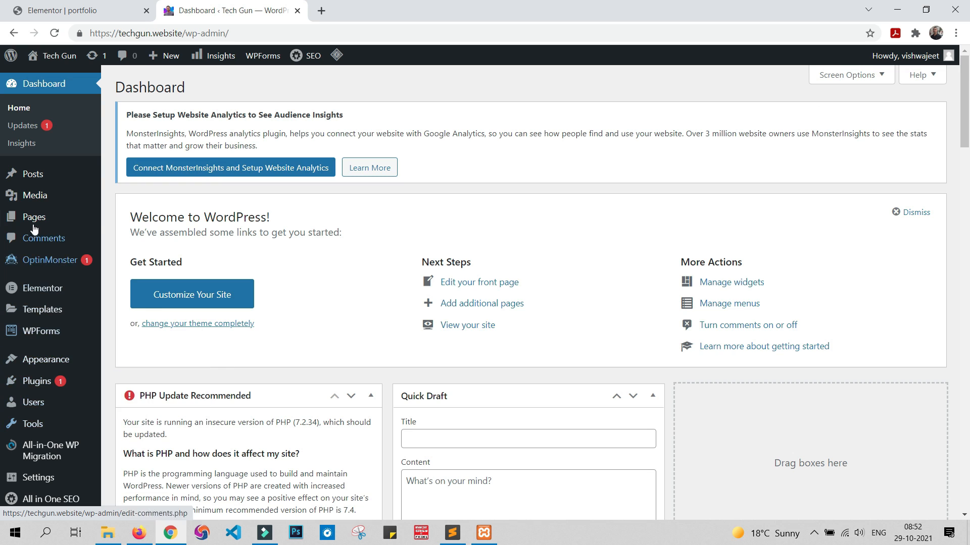
{"action": "scroll", "coordinate": [35, 249], "scroll_direction": "down", "scroll_amount": 2}
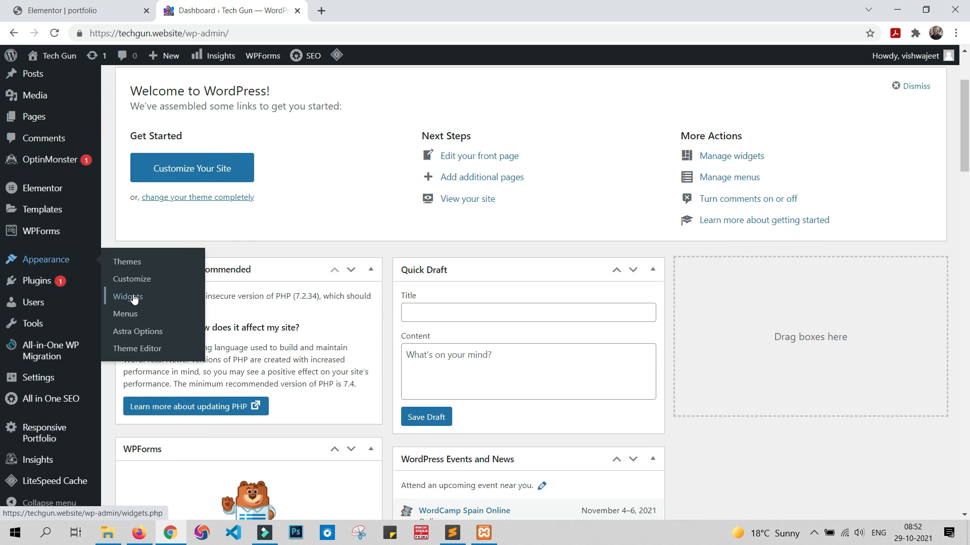
{"action": "left_click", "coordinate": [133, 298]}
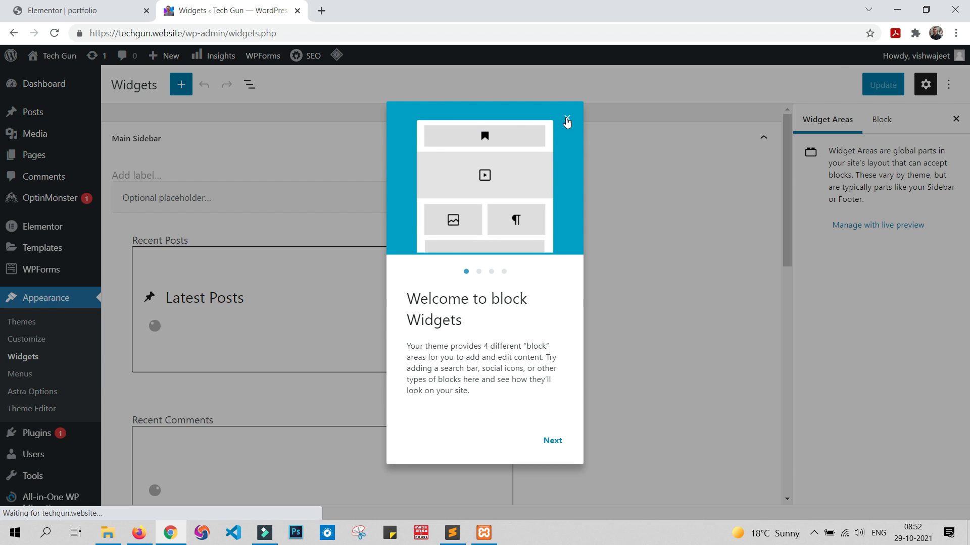
{"action": "left_click", "coordinate": [566, 118]}
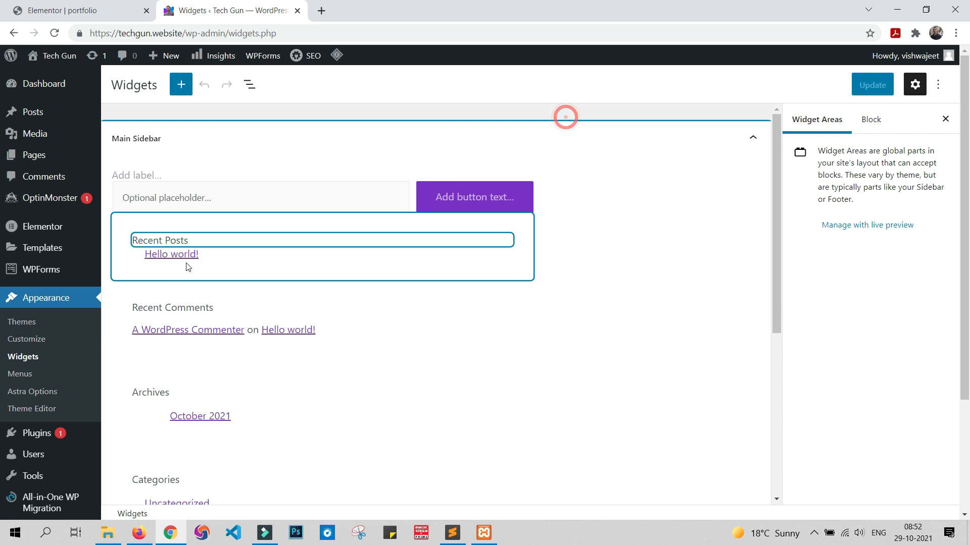
{"action": "left_click", "coordinate": [25, 376]}
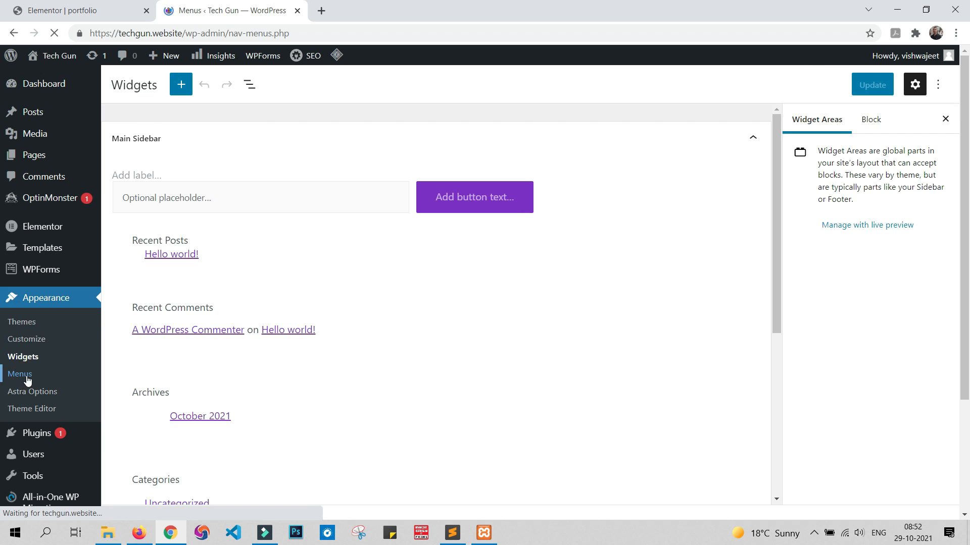
{"action": "scroll", "coordinate": [482, 378], "scroll_direction": "down", "scroll_amount": 6}
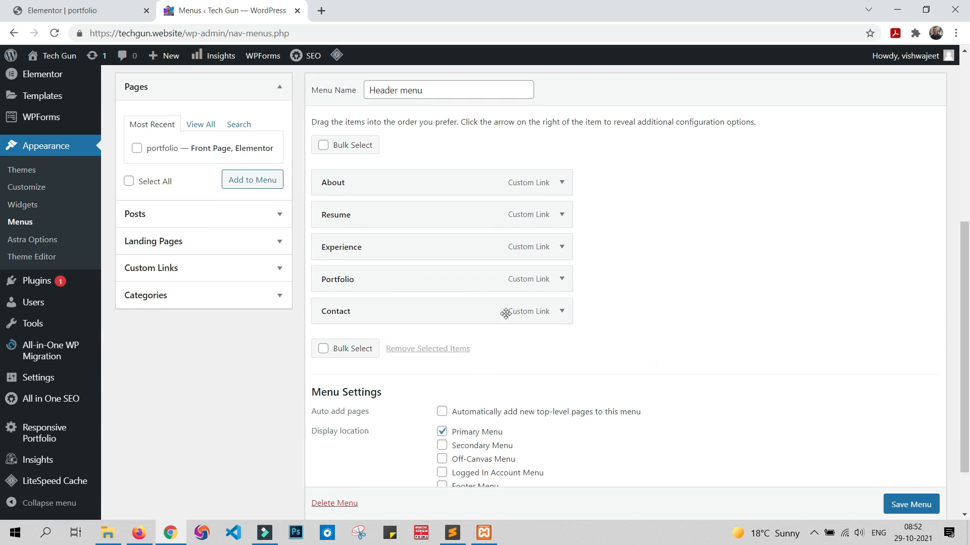
{"action": "left_click", "coordinate": [562, 183]}
Step: In the Elementor editor, give the About Me section the CSS ID "about" and update the page
{"action": "left_click", "coordinate": [60, 10]}
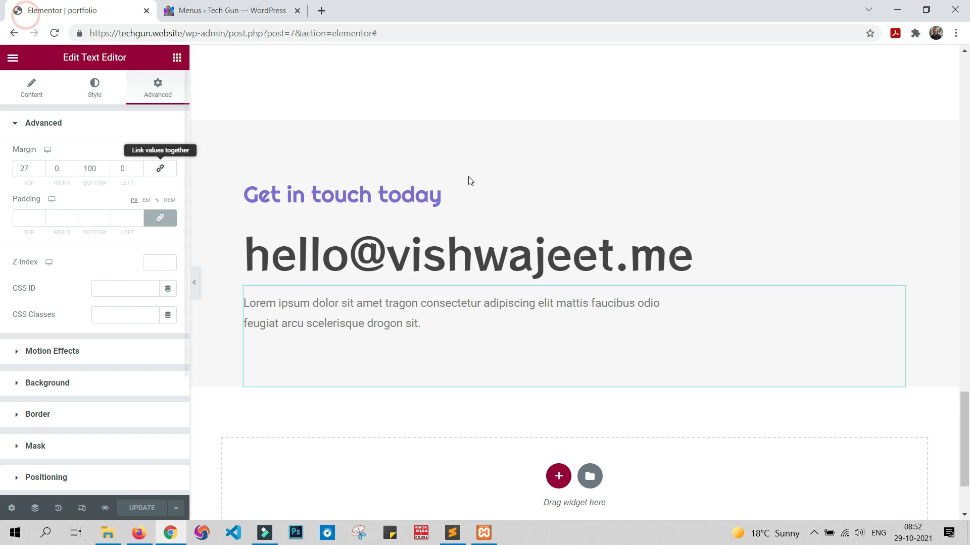
{"action": "scroll", "coordinate": [596, 296], "scroll_direction": "up", "scroll_amount": 20}
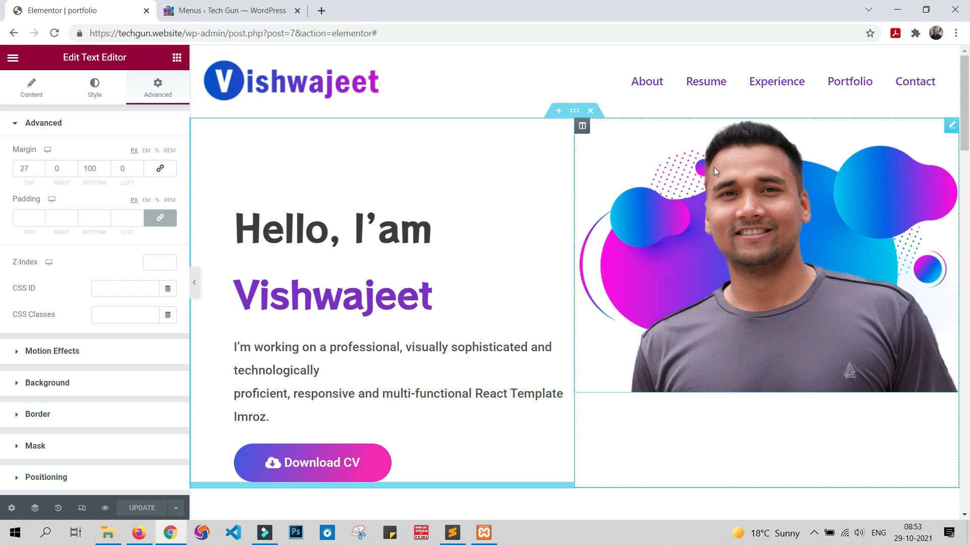
{"action": "scroll", "coordinate": [717, 167], "scroll_direction": "down", "scroll_amount": 5}
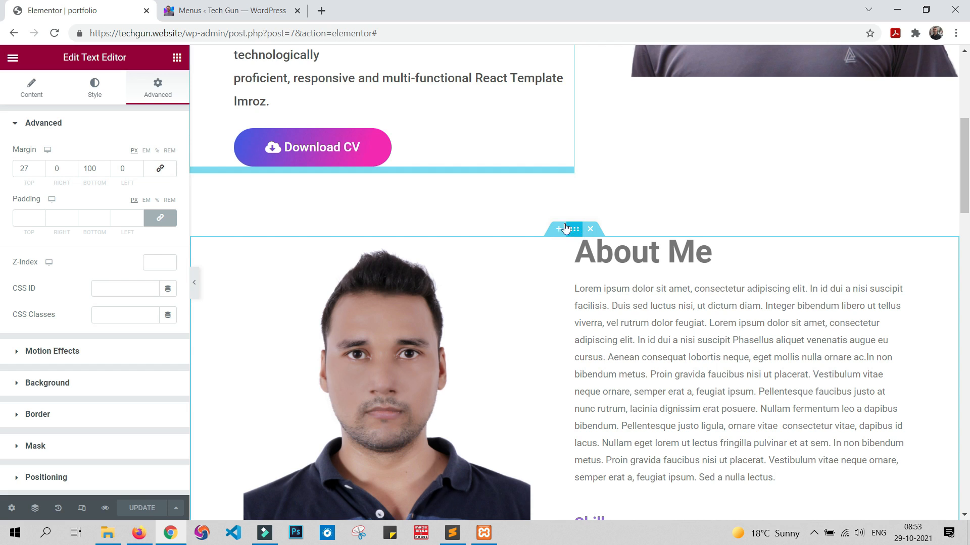
{"action": "left_click", "coordinate": [575, 230]}
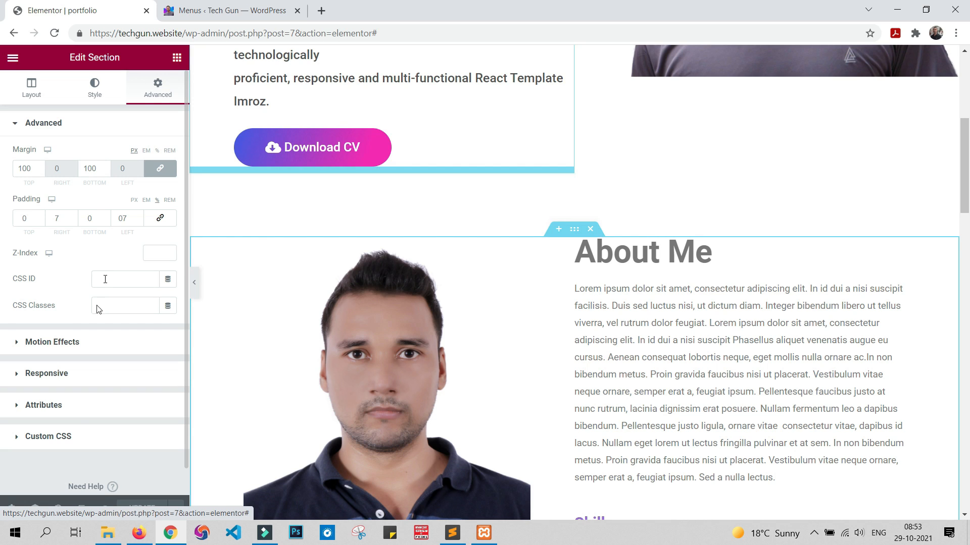
{"action": "left_click", "coordinate": [101, 279]}
{"action": "type", "text": "a"}
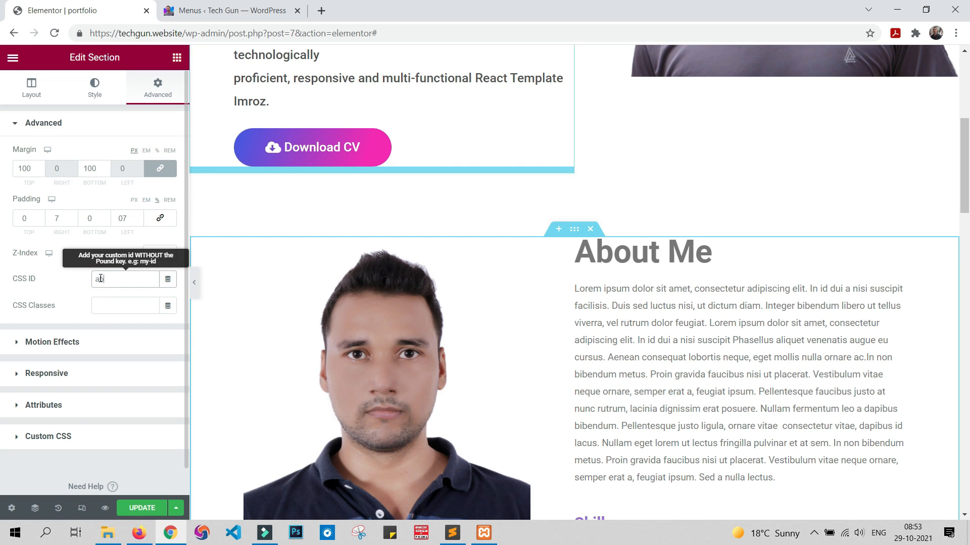
{"action": "type", "text": "bout"}
{"action": "left_click", "coordinate": [141, 509]}
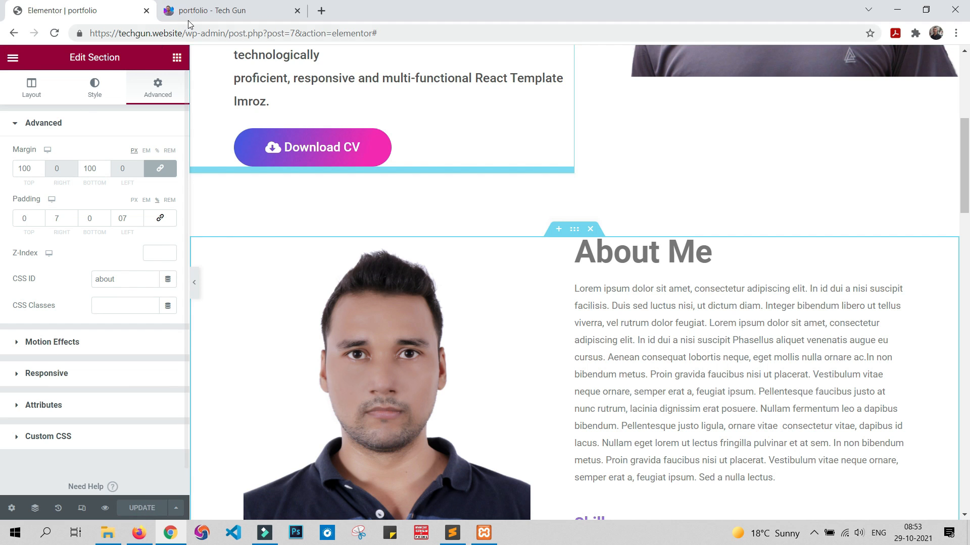
Step: Open the site's Menus page in a new browser tab and set the Header menu's About item URL to "#about"
{"action": "left_click", "coordinate": [209, 4]}
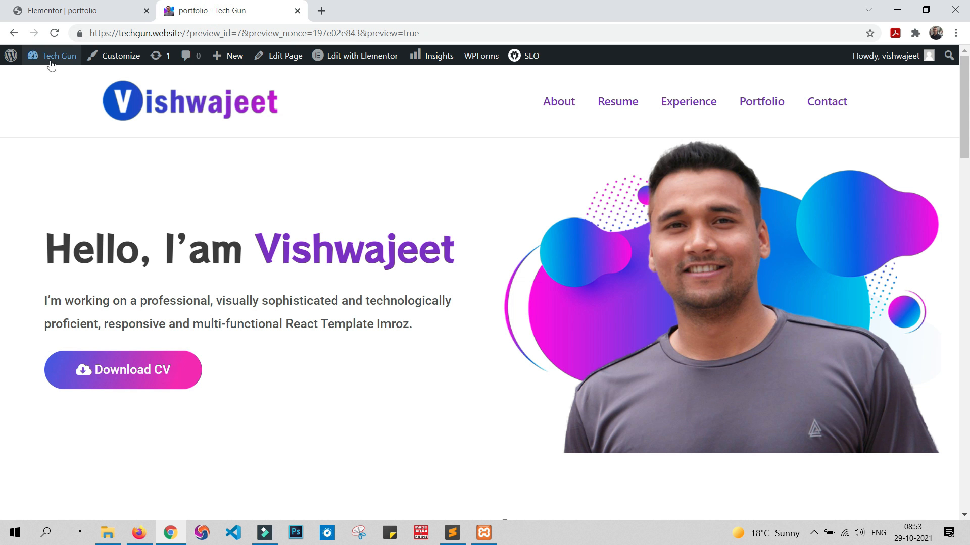
{"action": "mouse_move", "coordinate": [48, 59]}
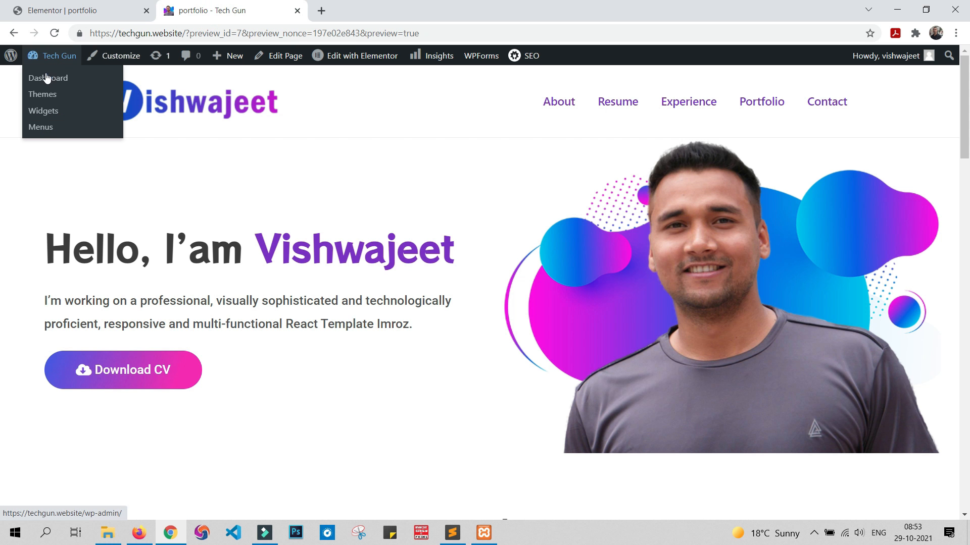
{"action": "left_click", "coordinate": [41, 127], "text": "ctrl"}
{"action": "left_click", "coordinate": [341, 10]}
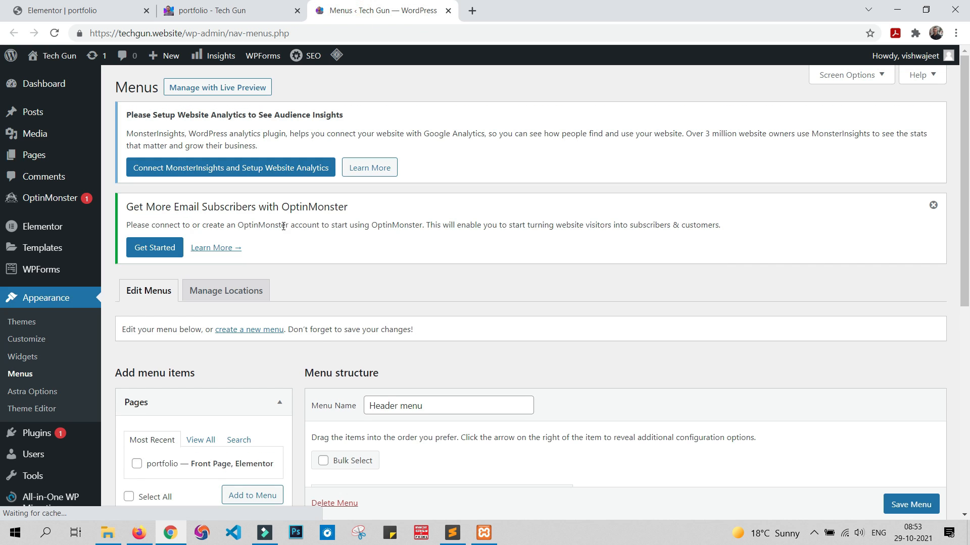
{"action": "scroll", "coordinate": [370, 251], "scroll_direction": "down", "scroll_amount": 5}
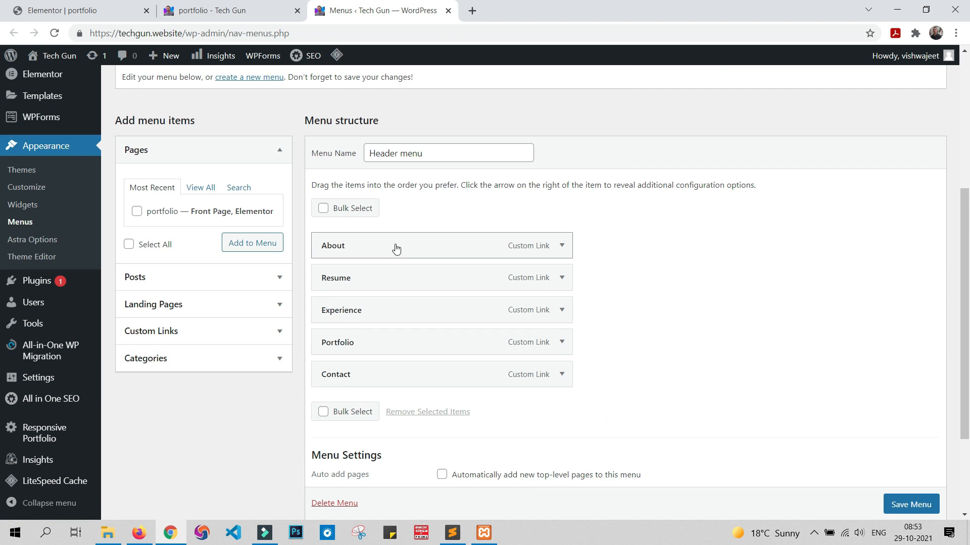
{"action": "left_click", "coordinate": [403, 246]}
{"action": "left_click", "coordinate": [562, 246]}
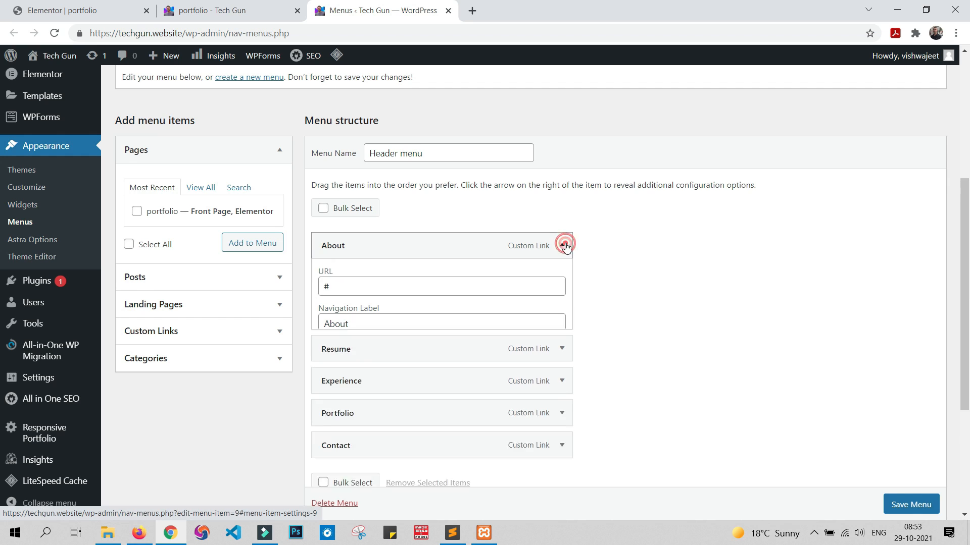
{"action": "left_click", "coordinate": [353, 288]}
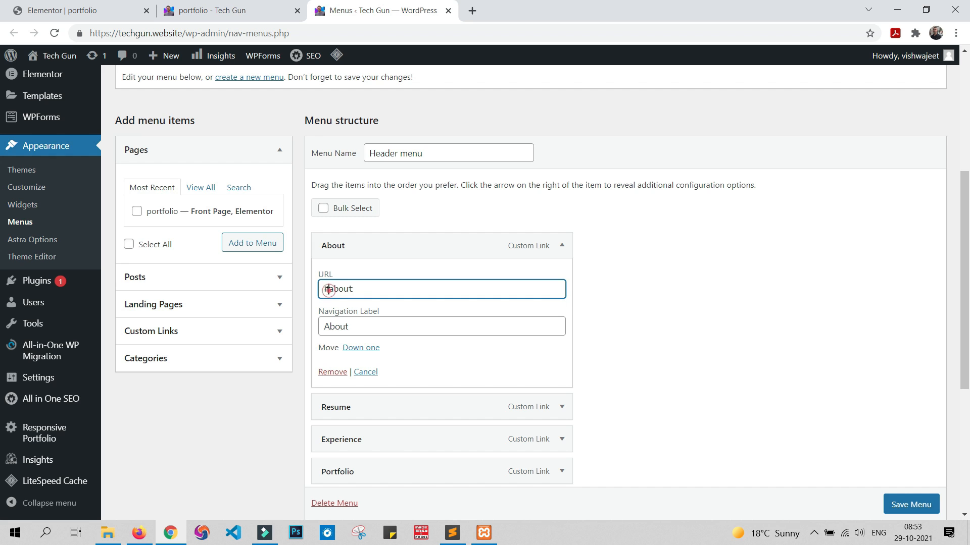
{"action": "mouse_move", "coordinate": [329, 290]}
{"action": "left_mouse_down"}
{"action": "mouse_move", "coordinate": [321, 293]}
{"action": "mouse_move", "coordinate": [364, 288]}
{"action": "mouse_move", "coordinate": [318, 294]}
{"action": "left_mouse_up"}
{"action": "left_click", "coordinate": [368, 288]}
Step: Check the About item's URL against the section's CSS ID in the Elementor editor, and save the Header menu
{"action": "left_click", "coordinate": [103, 7]}
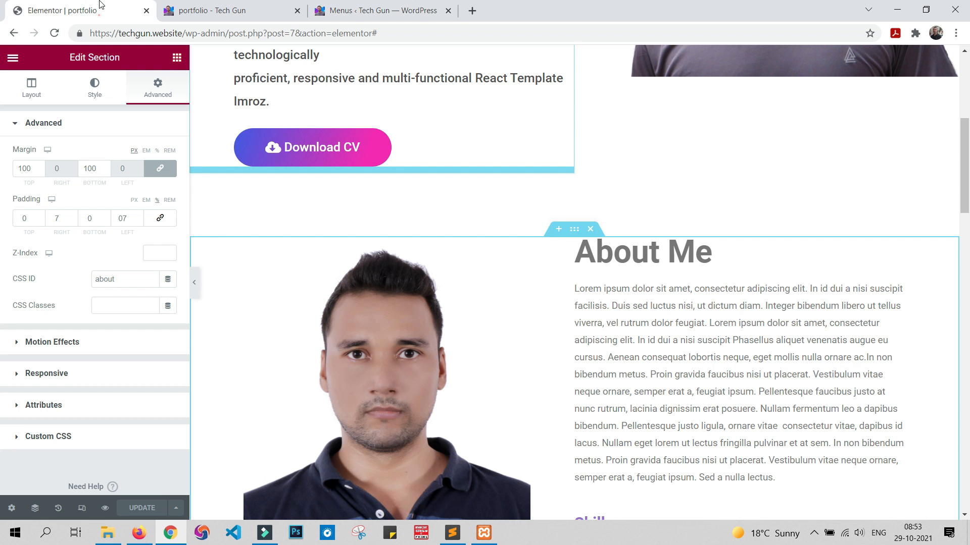
{"action": "left_click_drag", "start_coordinate": [118, 281], "coordinate": [93, 281]}
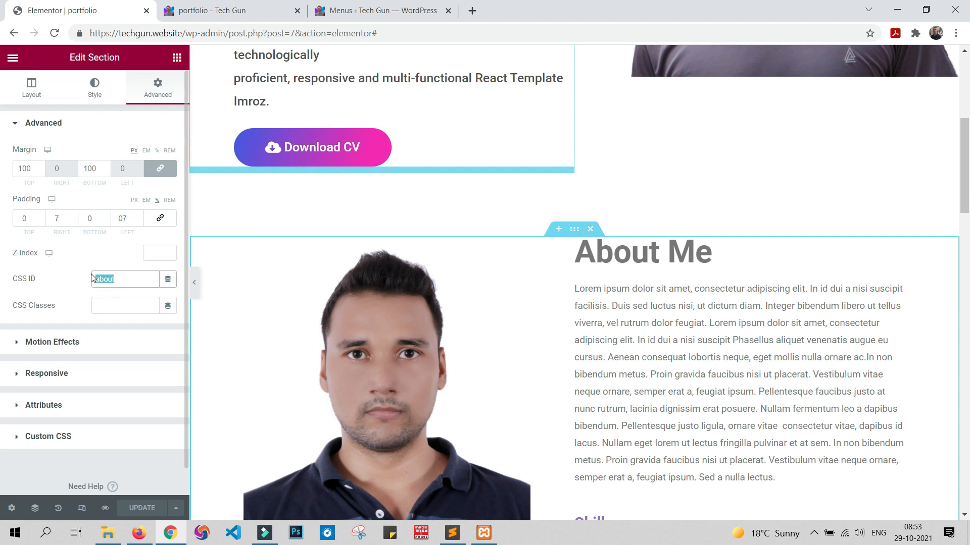
{"action": "left_click", "coordinate": [334, 10]}
{"action": "left_click", "coordinate": [329, 288]}
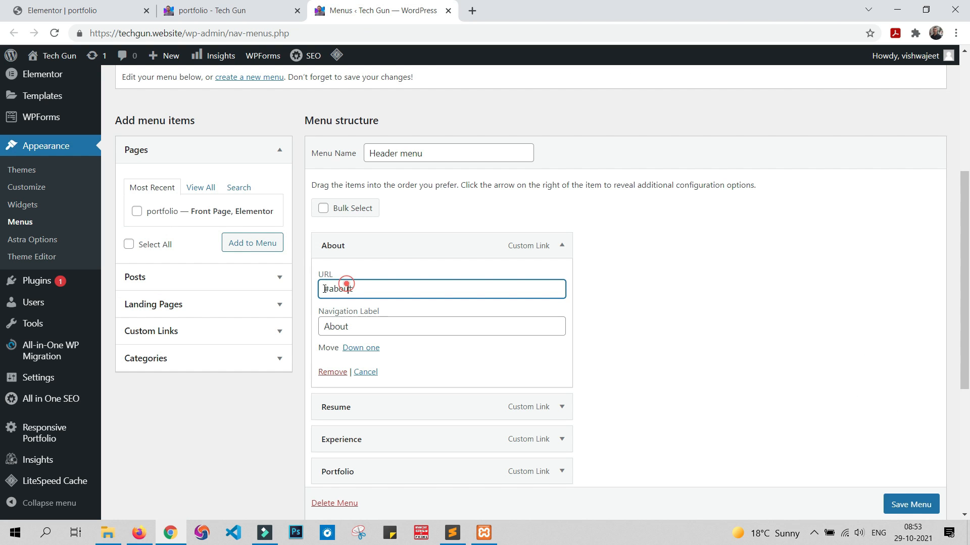
{"action": "left_click", "coordinate": [909, 504]}
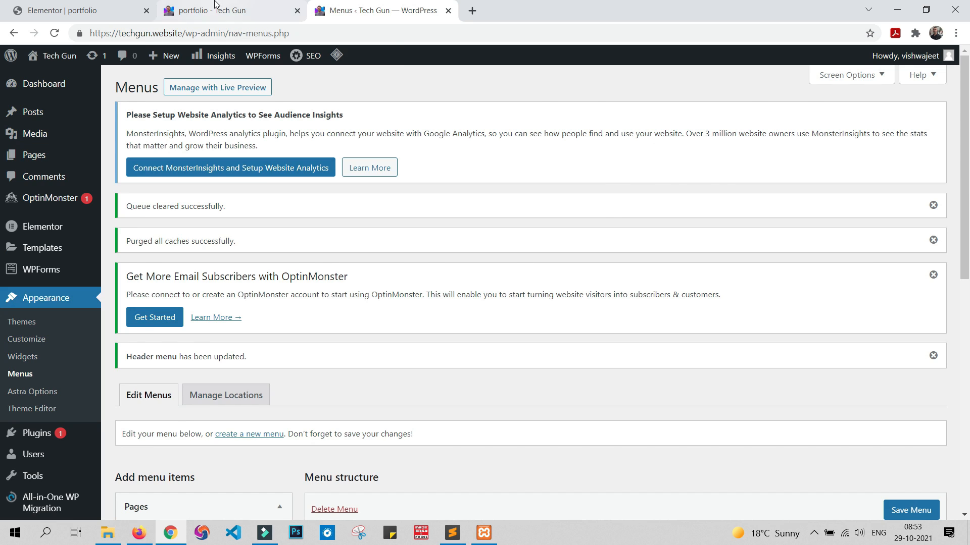
Step: Reload the portfolio preview and test the header's About link
{"action": "left_click", "coordinate": [215, 10]}
{"action": "left_click", "coordinate": [56, 34]}
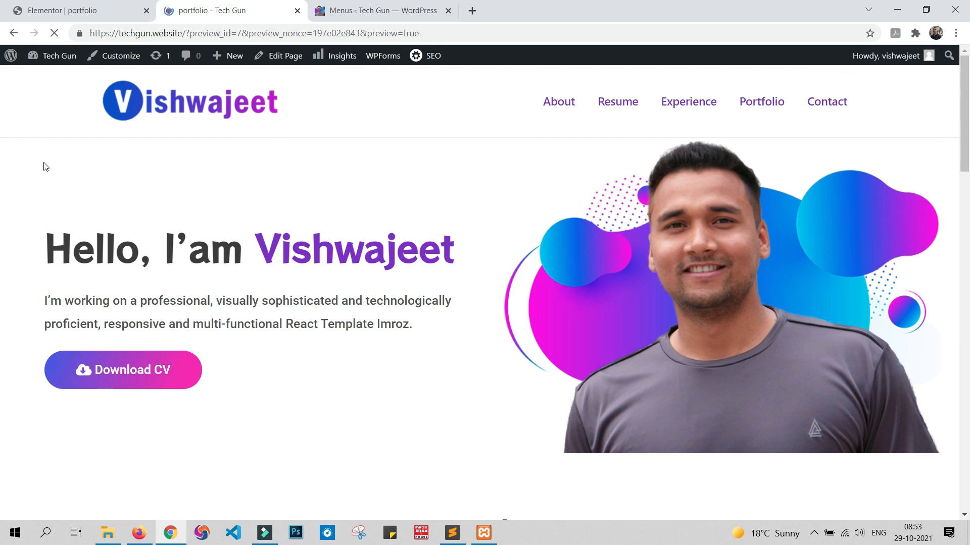
{"action": "left_click", "coordinate": [559, 105]}
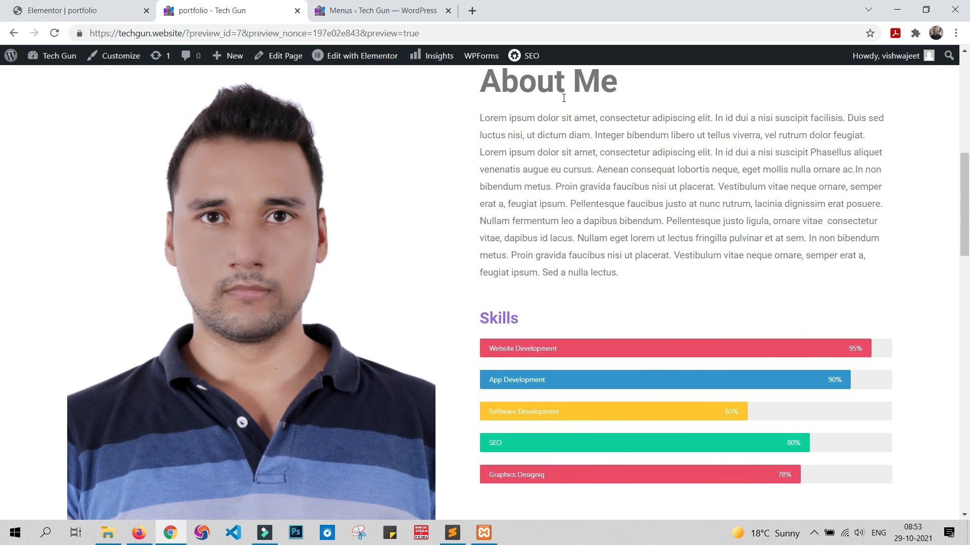
Step: Return to the top of the portfolio preview and test the header's About link once more
{"action": "scroll", "coordinate": [564, 98], "scroll_direction": "up", "scroll_amount": 8}
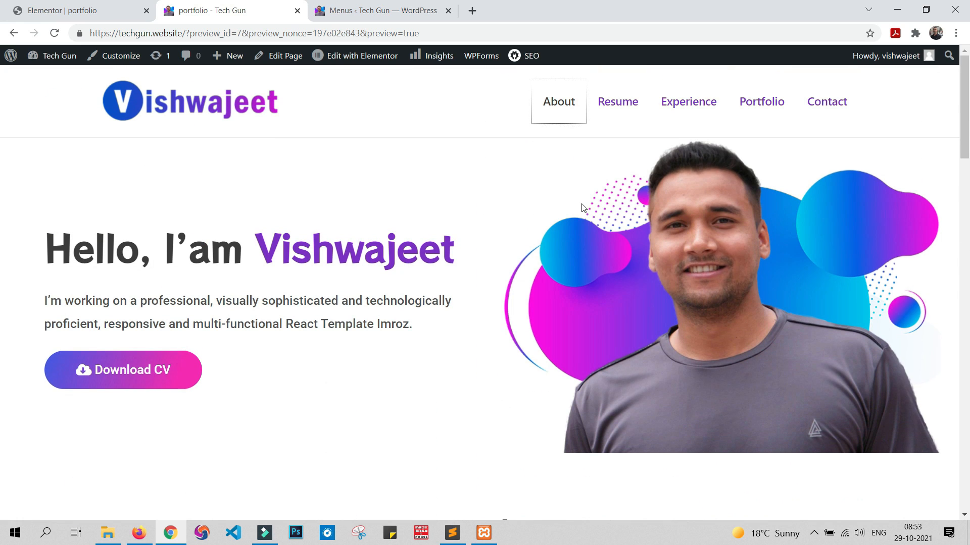
{"action": "left_click", "coordinate": [571, 107]}
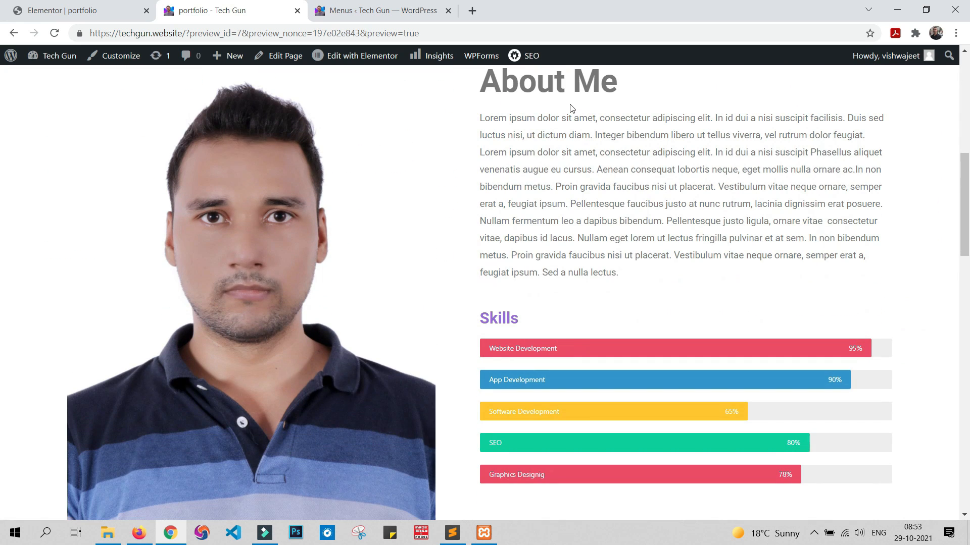
{"action": "scroll", "coordinate": [576, 126], "scroll_direction": "up", "scroll_amount": 8}
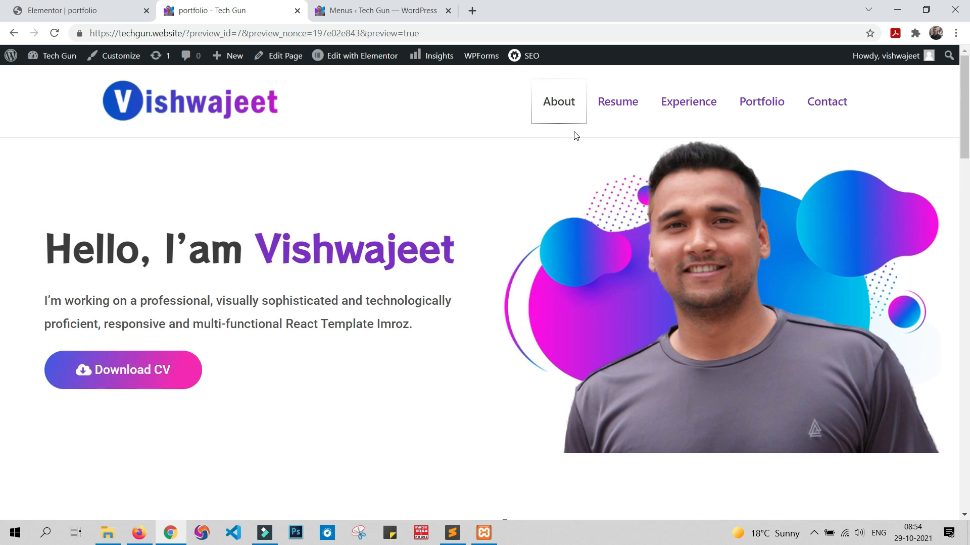
Step: In the Elementor editor, give the red counters section the CSS ID "exp" and update the page
{"action": "left_click", "coordinate": [29, 7]}
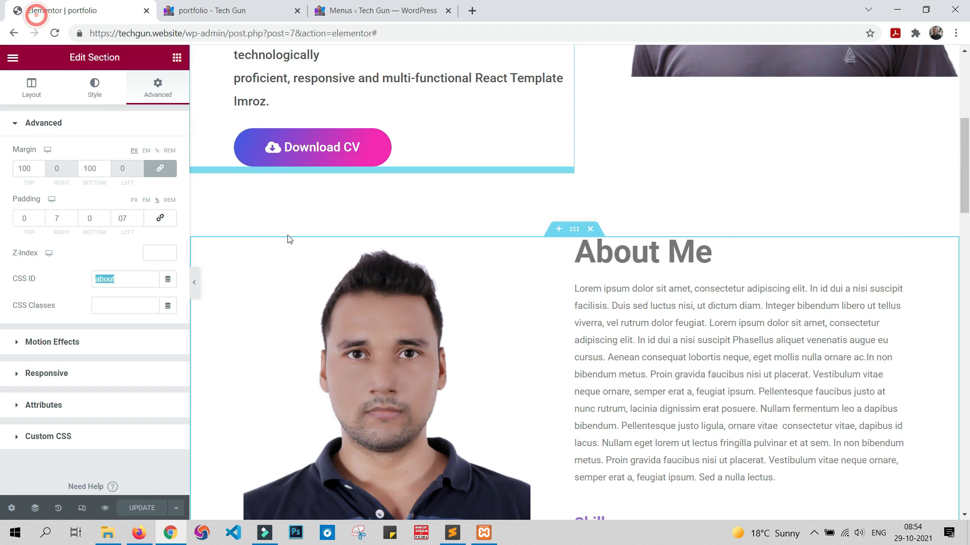
{"action": "scroll", "coordinate": [643, 331], "scroll_direction": "down", "scroll_amount": 8}
{"action": "scroll", "coordinate": [642, 326], "scroll_direction": "down", "scroll_amount": 1}
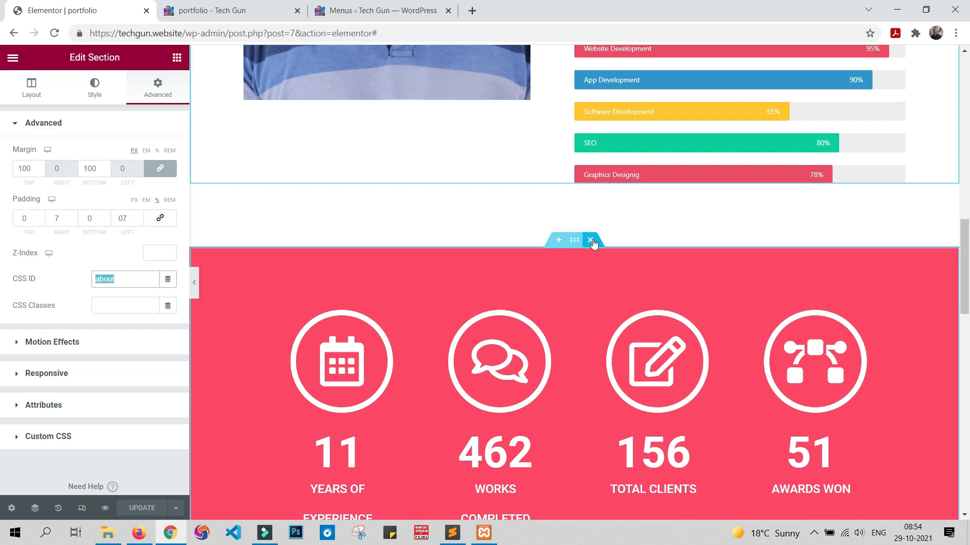
{"action": "left_click", "coordinate": [575, 241]}
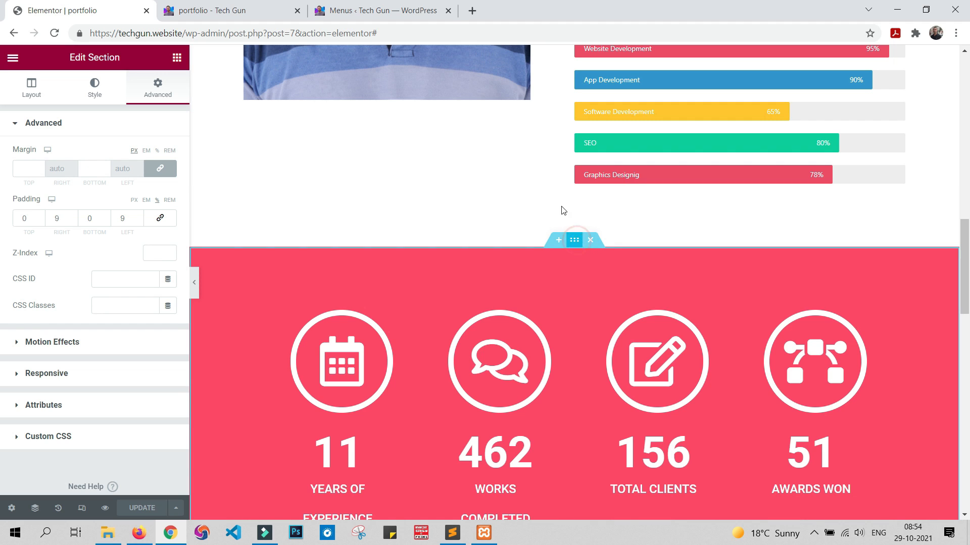
{"action": "left_click", "coordinate": [96, 280]}
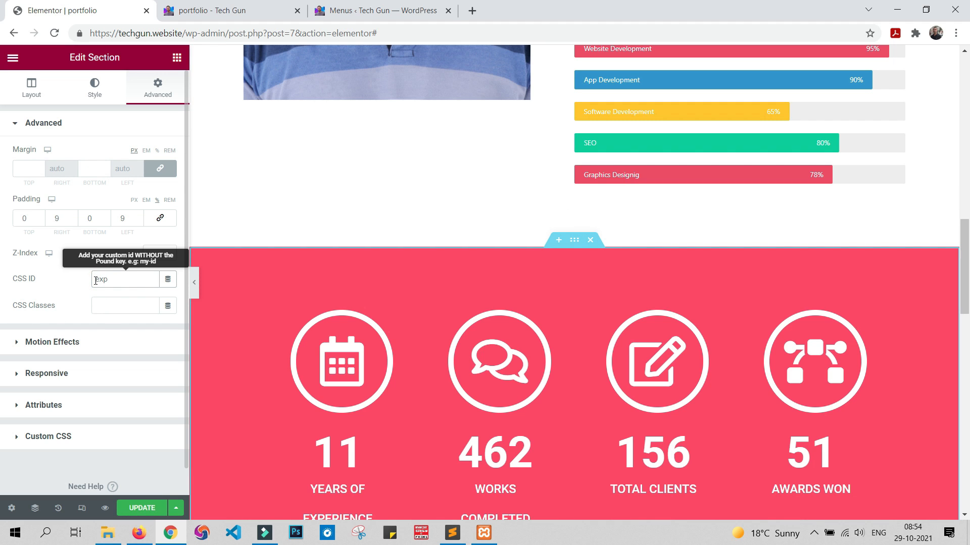
{"action": "left_click", "coordinate": [142, 508]}
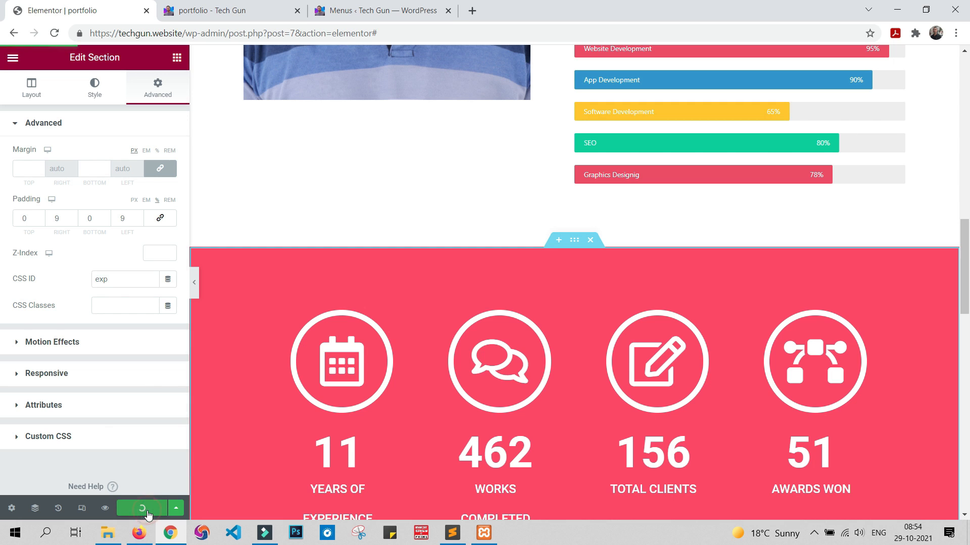
Step: On the site's Menus page, set the Experience item's URL to "#exp" and save the Header menu
{"action": "left_click", "coordinate": [367, 4]}
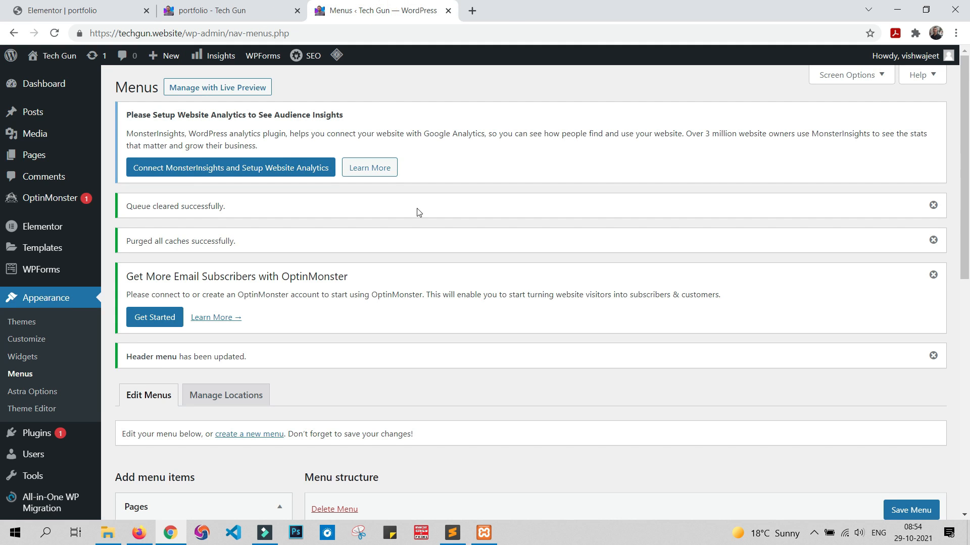
{"action": "scroll", "coordinate": [418, 210], "scroll_direction": "down", "scroll_amount": 5}
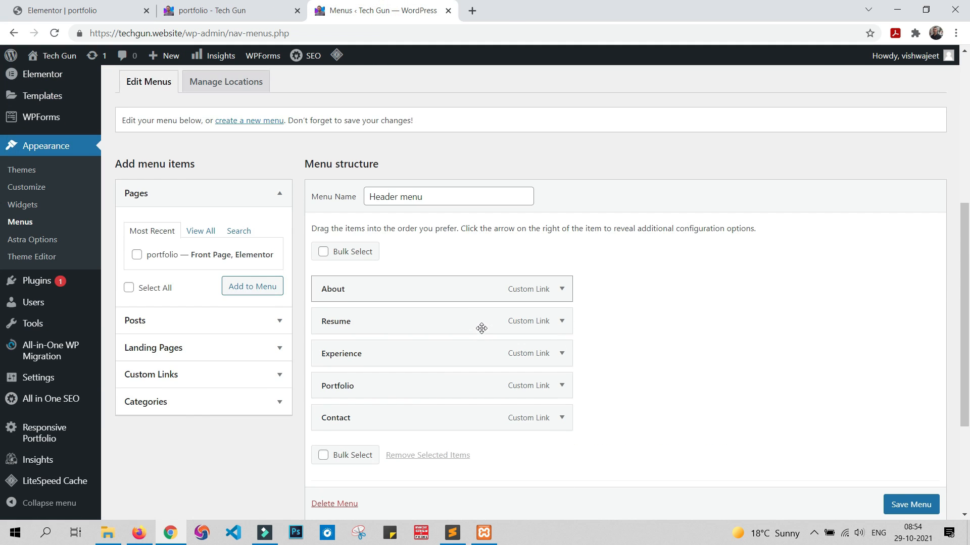
{"action": "left_click", "coordinate": [563, 353]}
{"action": "scroll", "coordinate": [402, 326], "scroll_direction": "down", "scroll_amount": 1}
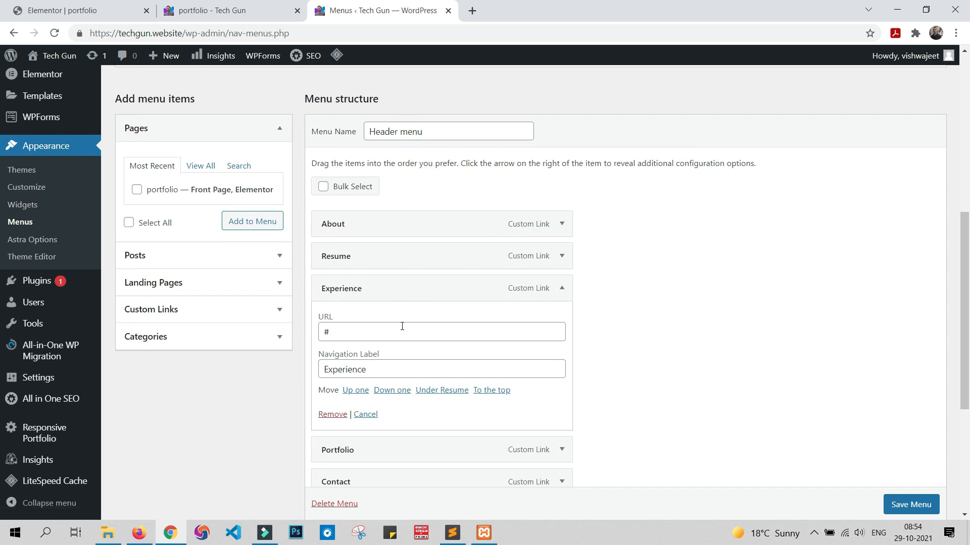
{"action": "left_click", "coordinate": [406, 335]}
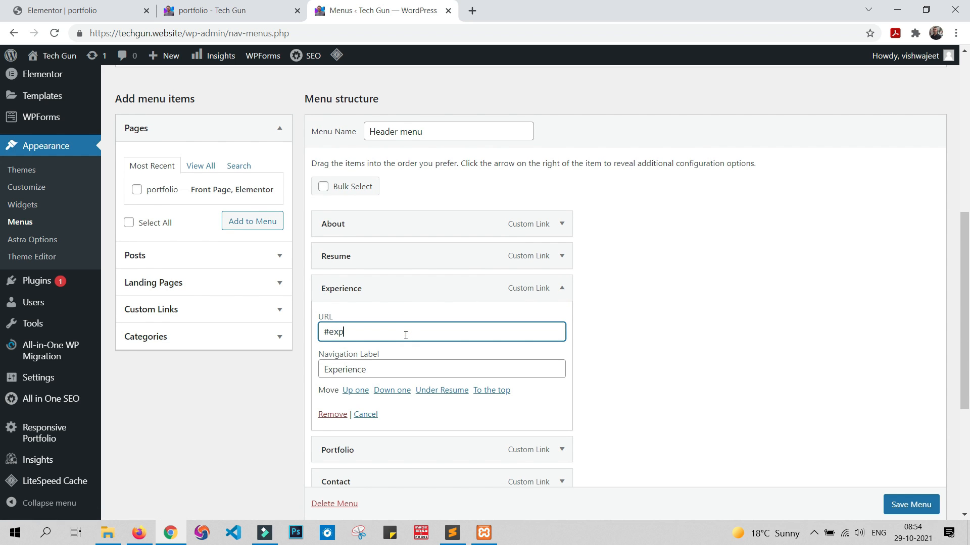
{"action": "left_click", "coordinate": [911, 505]}
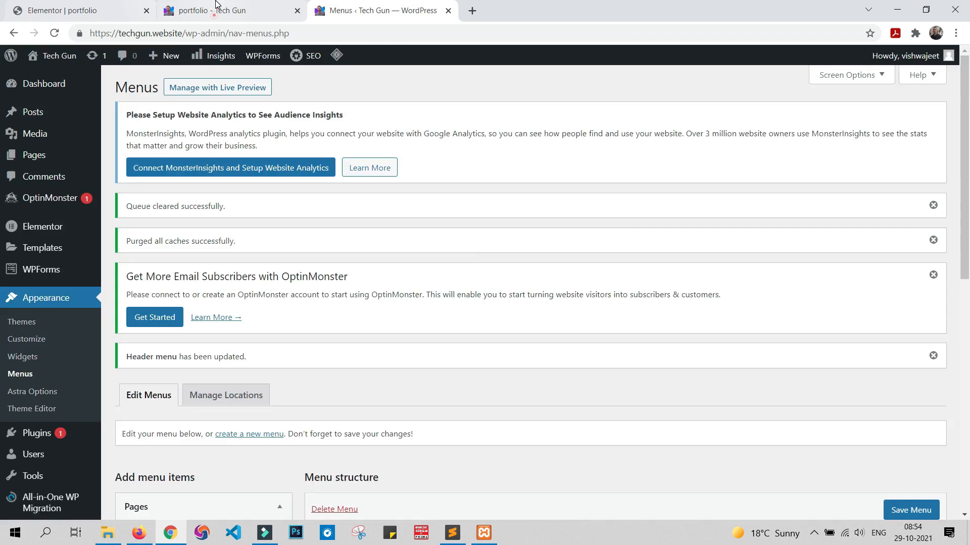
Step: Reload the portfolio preview and test the header's Experience link
{"action": "left_click", "coordinate": [216, 6]}
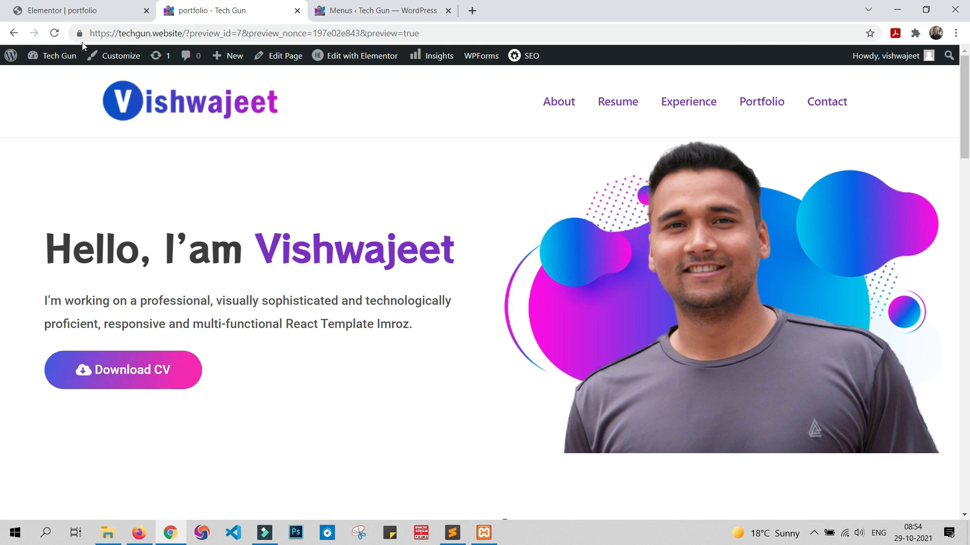
{"action": "left_click", "coordinate": [54, 34]}
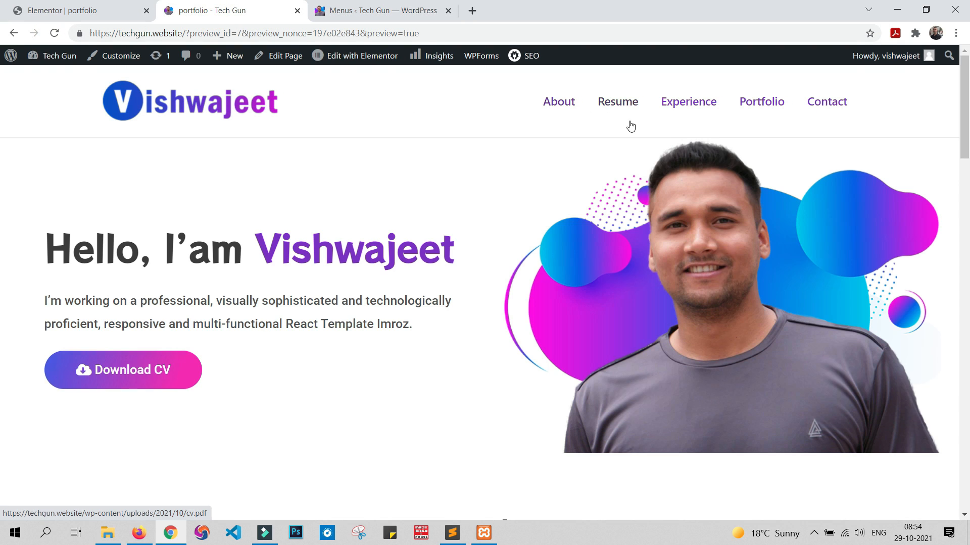
{"action": "left_click", "coordinate": [685, 107]}
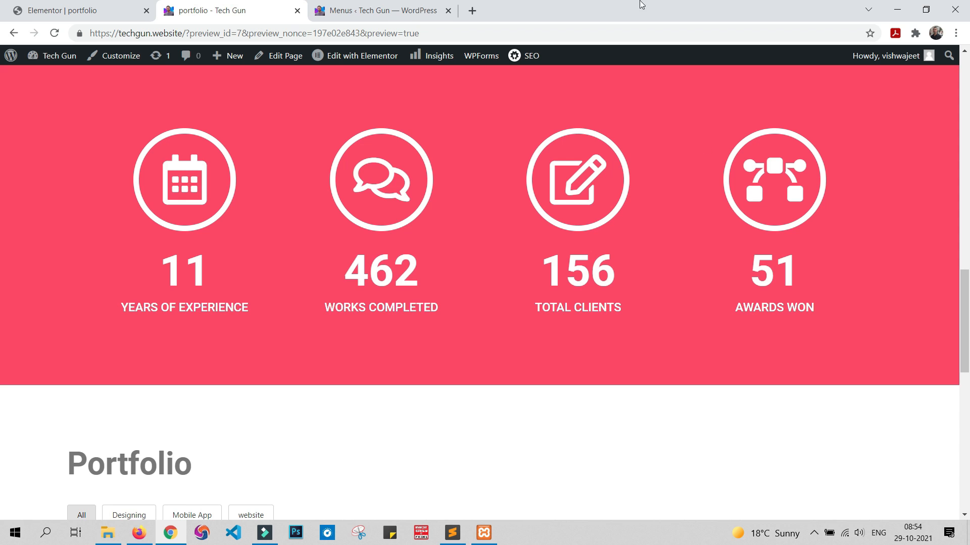
Step: In the Elementor editor, give the Portfolio section the CSS ID "port" and update the page
{"action": "left_click", "coordinate": [121, 6]}
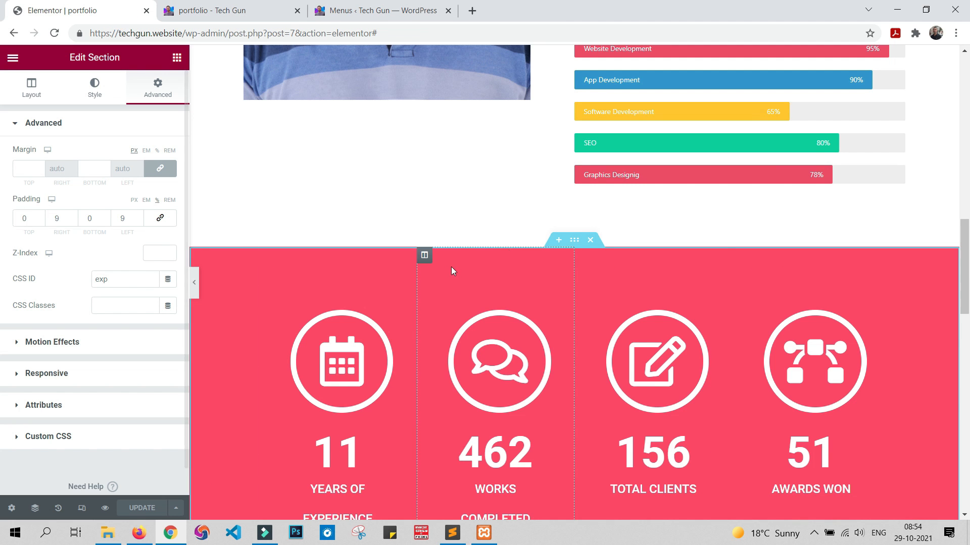
{"action": "scroll", "coordinate": [707, 431], "scroll_direction": "down", "scroll_amount": 6}
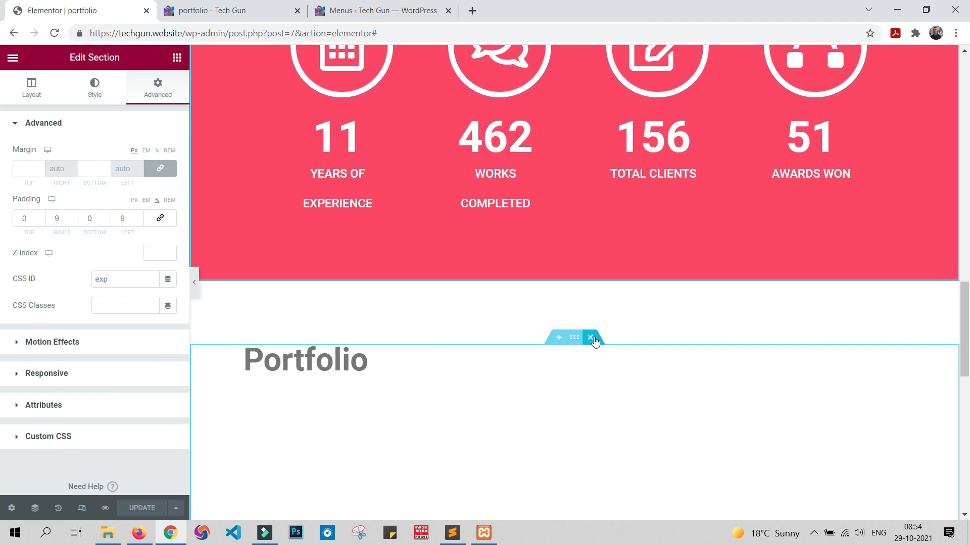
{"action": "left_click", "coordinate": [574, 338]}
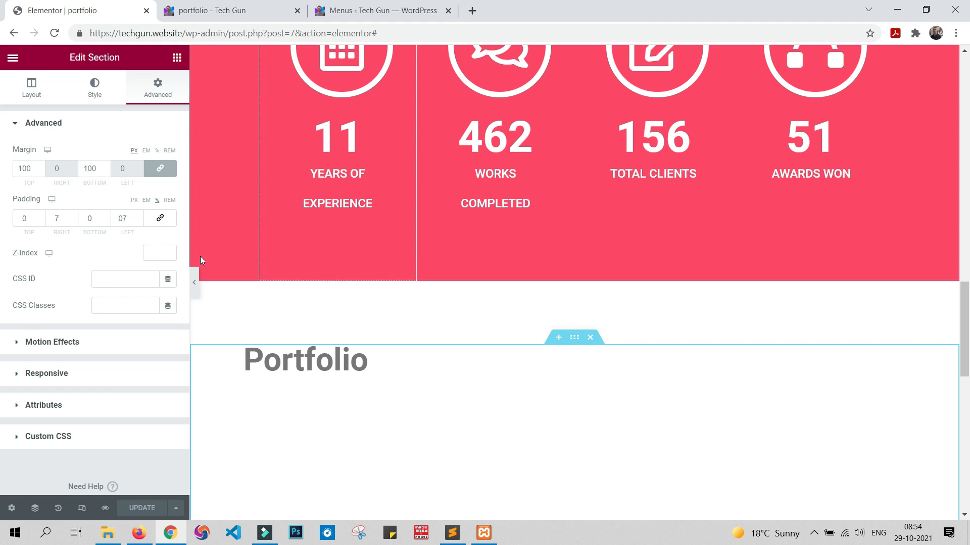
{"action": "left_click", "coordinate": [116, 279]}
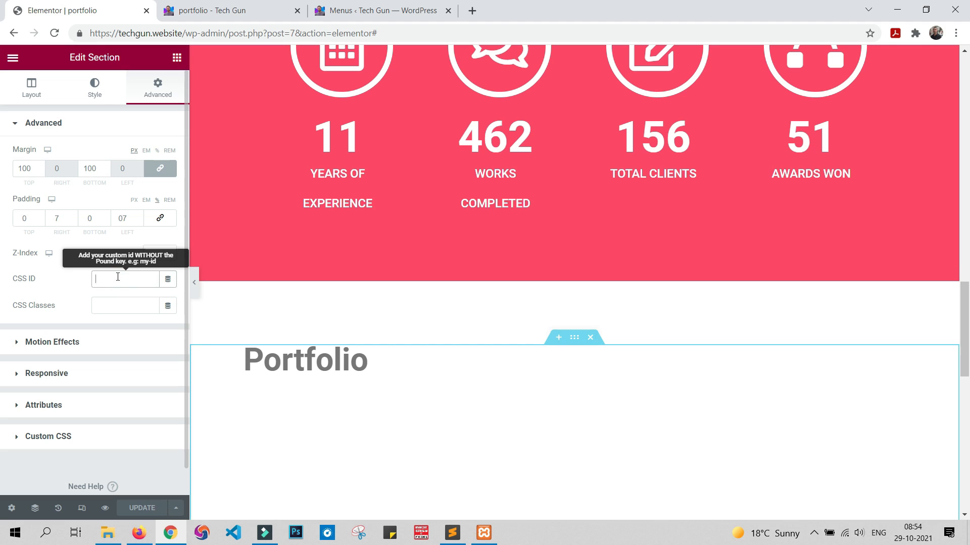
{"action": "type", "text": "port"}
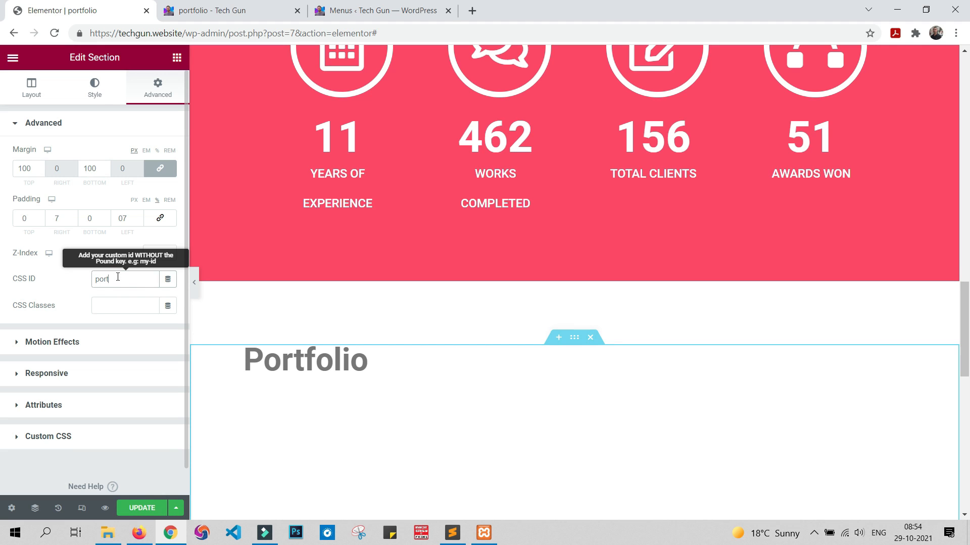
{"action": "left_click", "coordinate": [135, 513]}
Step: Give the "Get in touch today" section the CSS ID "contact" and update the page
{"action": "scroll", "coordinate": [494, 398], "scroll_direction": "down", "scroll_amount": 6}
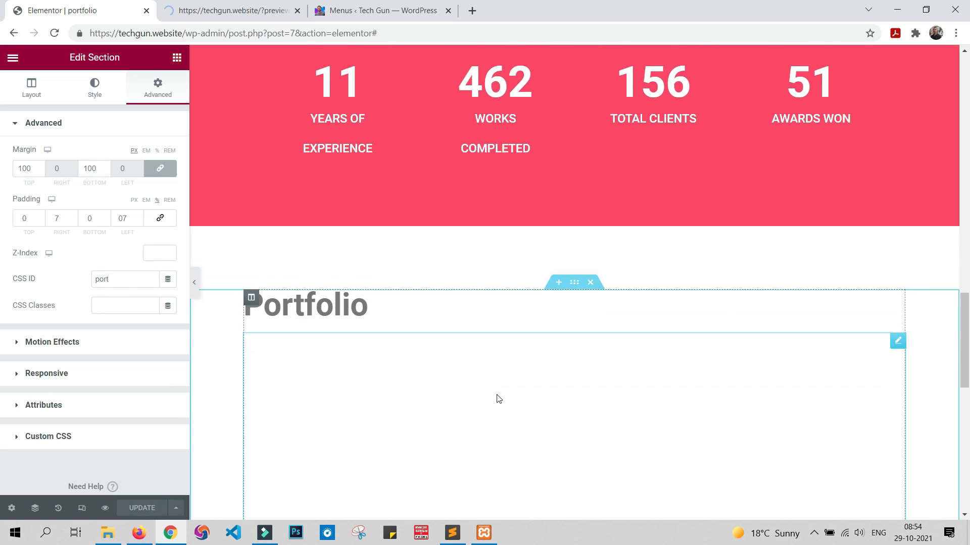
{"action": "left_click", "coordinate": [576, 286]}
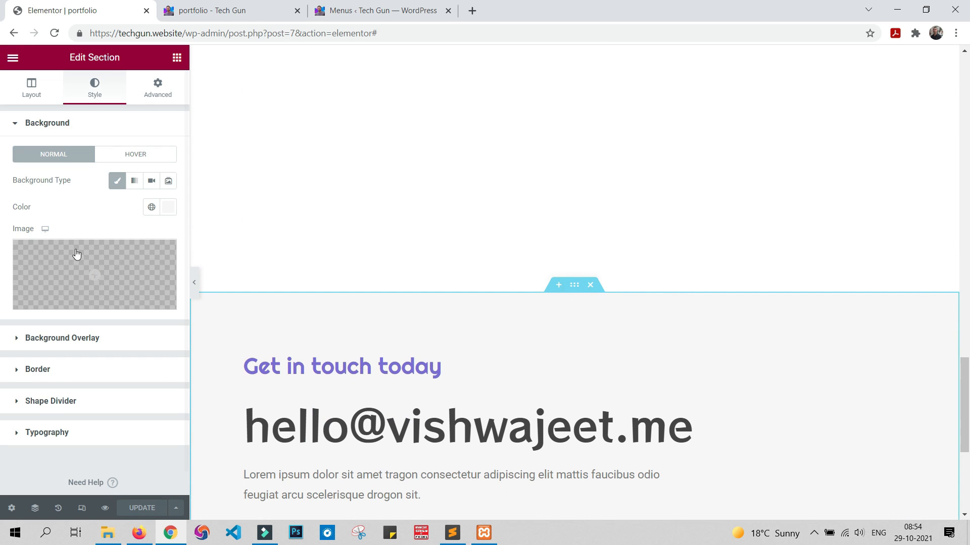
{"action": "left_click", "coordinate": [42, 94]}
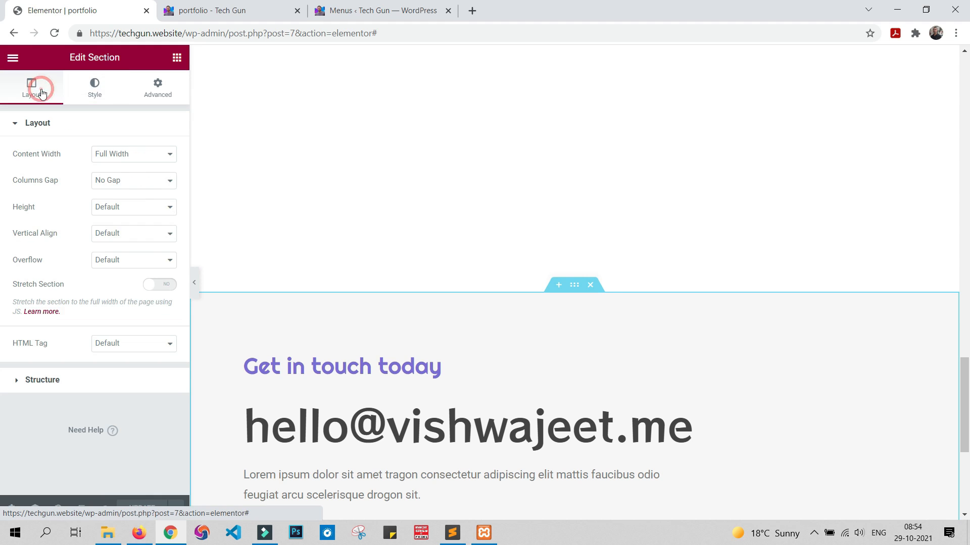
{"action": "left_click", "coordinate": [156, 90]}
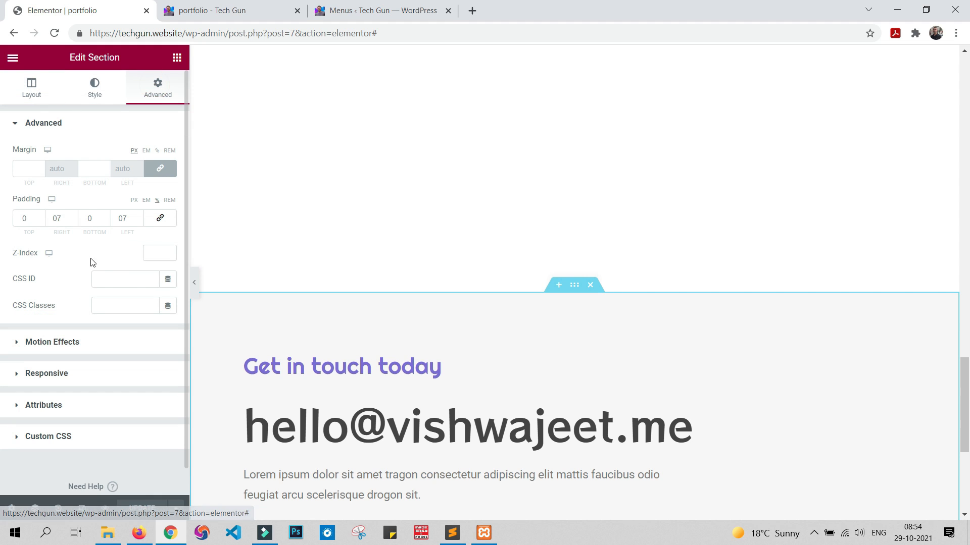
{"action": "left_click", "coordinate": [113, 280]}
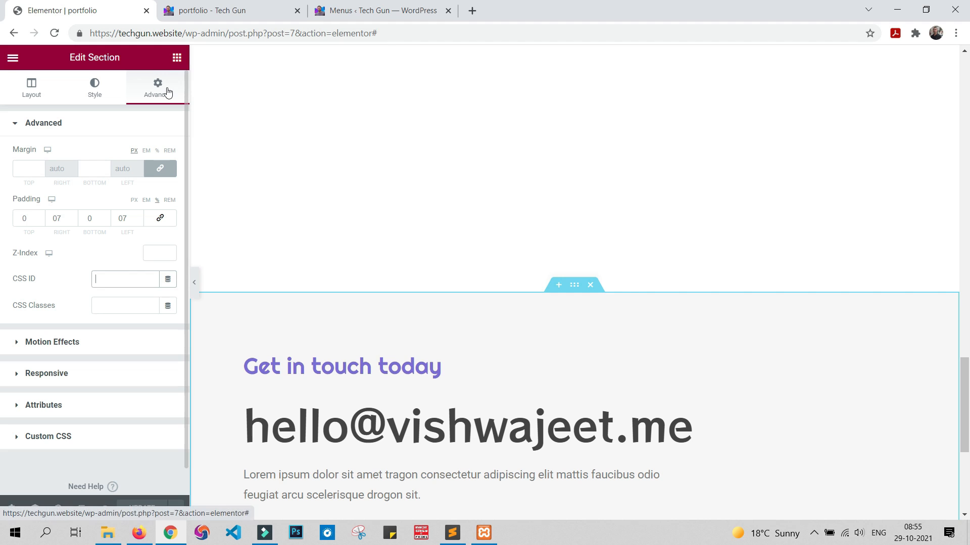
{"action": "left_click", "coordinate": [105, 274]}
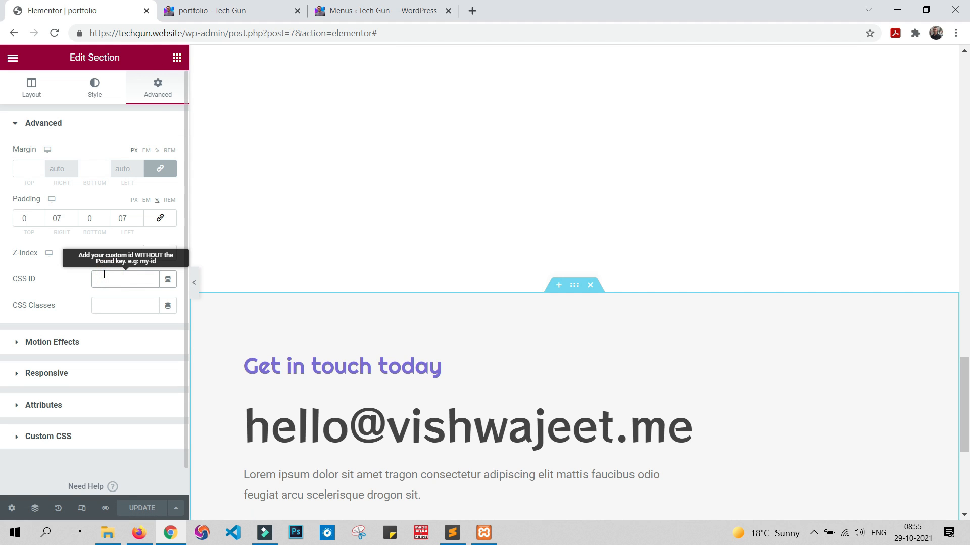
{"action": "type", "text": "contact"}
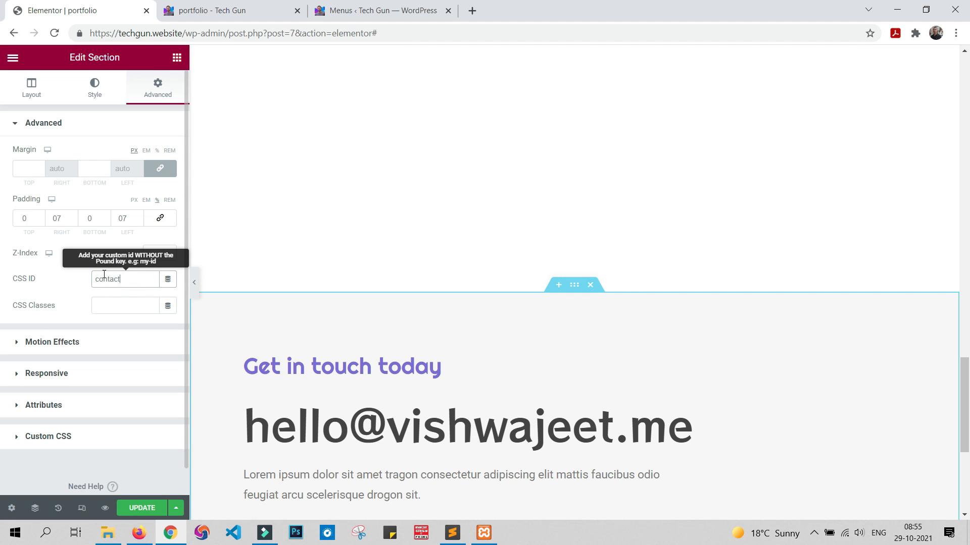
{"action": "left_click", "coordinate": [131, 508]}
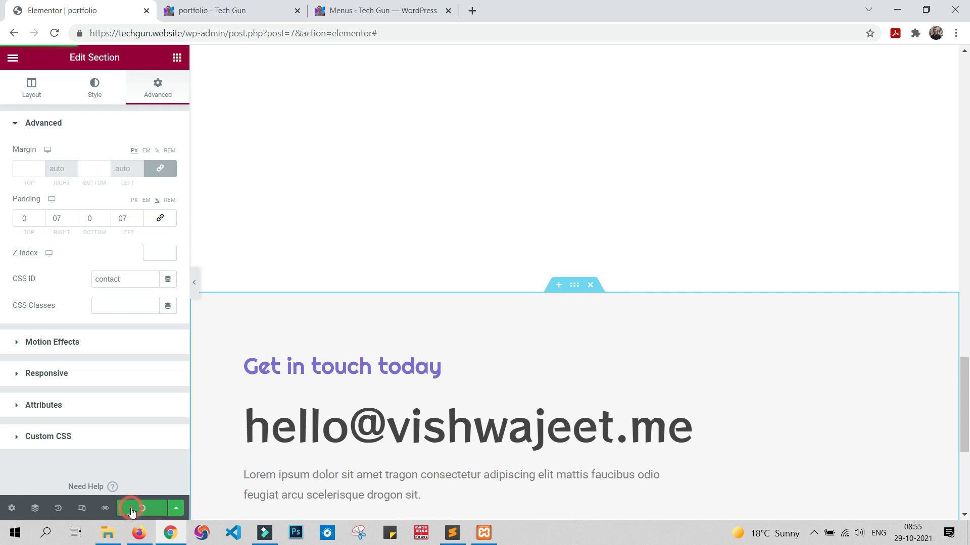
Step: On the site's Menus page, set the Header menu's Portfolio item URL to "#port"
{"action": "left_click", "coordinate": [373, 10]}
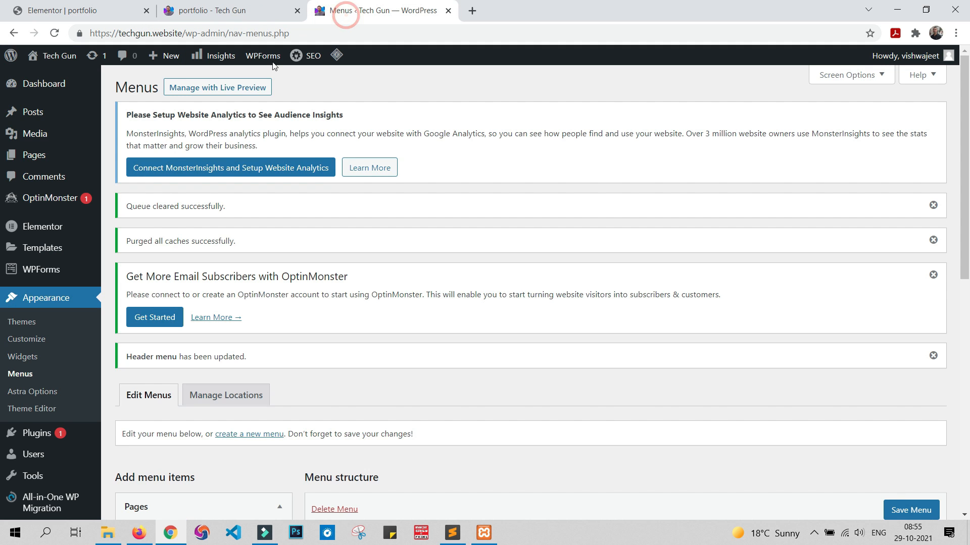
{"action": "scroll", "coordinate": [433, 295], "scroll_direction": "down", "scroll_amount": 4}
{"action": "scroll", "coordinate": [433, 295], "scroll_direction": "down", "scroll_amount": 5}
{"action": "left_click", "coordinate": [411, 209]}
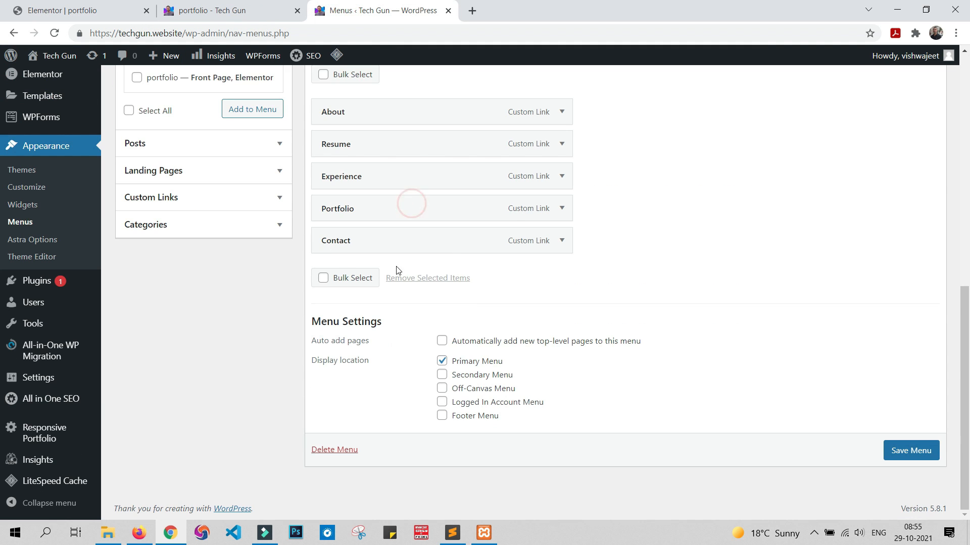
{"action": "left_click", "coordinate": [561, 208]}
{"action": "left_click", "coordinate": [404, 256]}
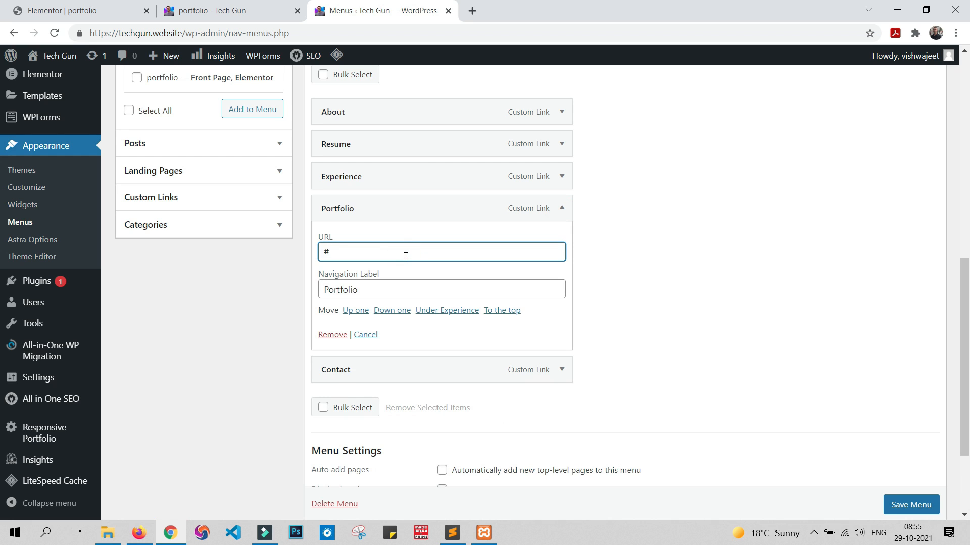
Step: Set the Contact item's URL to "#contact" and save the Header menu
{"action": "left_click", "coordinate": [560, 371]}
{"action": "left_click", "coordinate": [438, 416]}
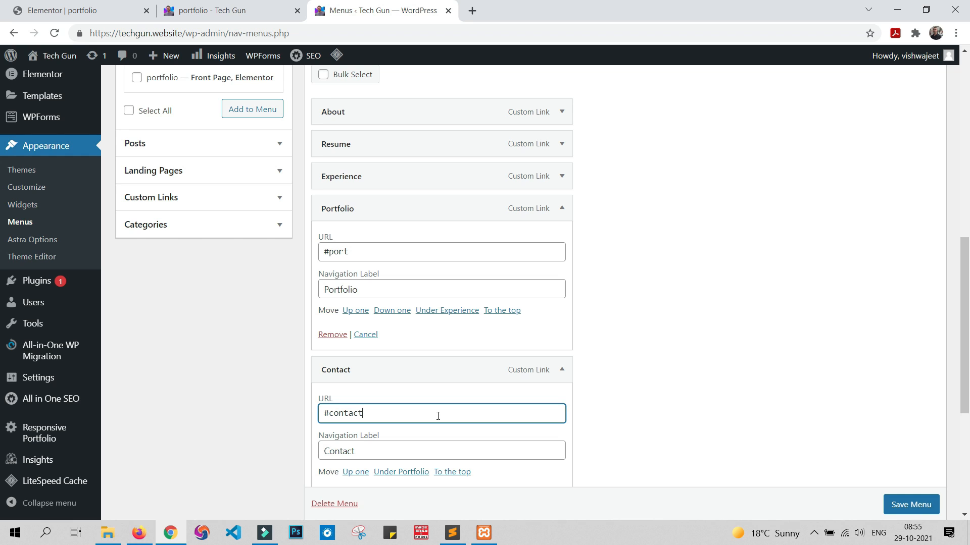
{"action": "left_click", "coordinate": [328, 254]}
{"action": "left_click_drag", "start_coordinate": [330, 413], "coordinate": [301, 417]}
{"action": "left_click", "coordinate": [908, 510]}
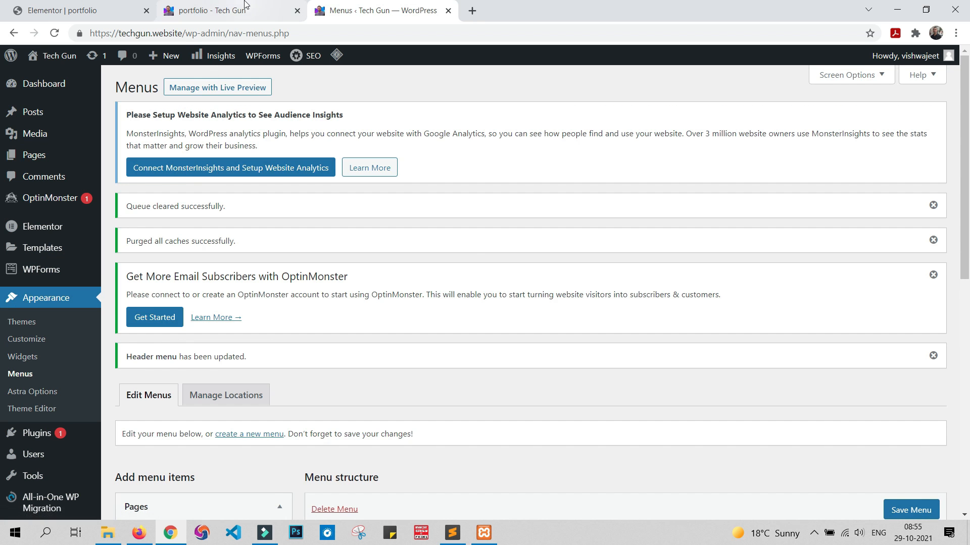
Step: Switch to the portfolio preview, test the header's Portfolio and Contact links, and return to the page top
{"action": "left_click", "coordinate": [244, 6]}
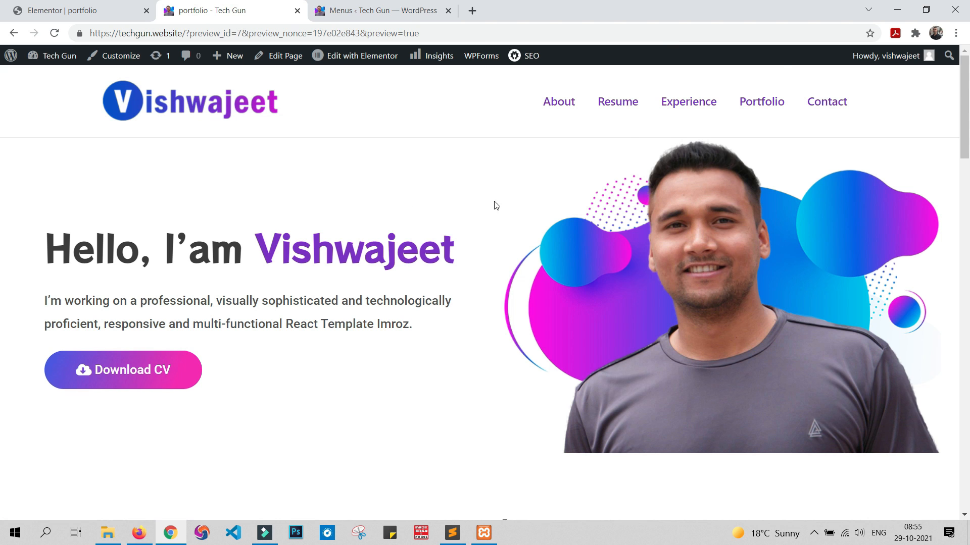
{"action": "left_click", "coordinate": [761, 102]}
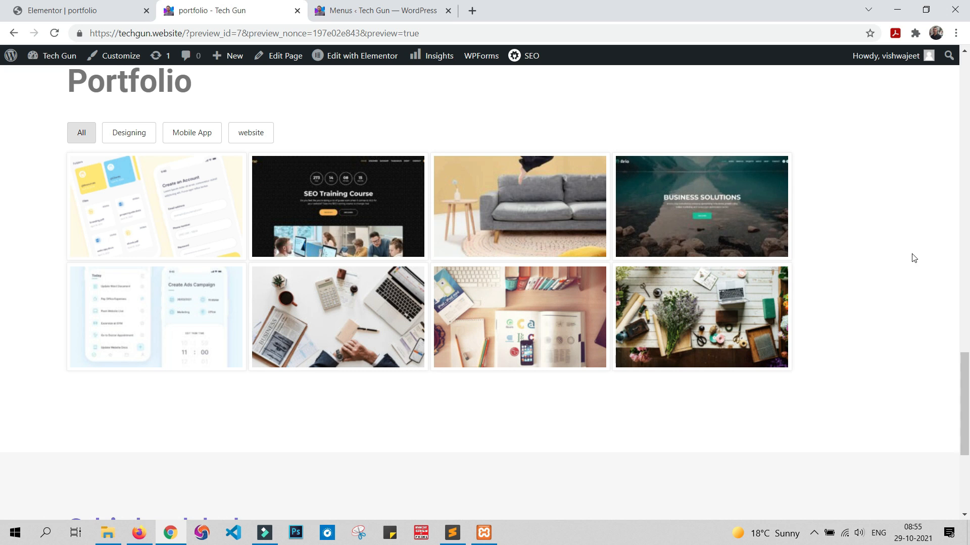
{"action": "scroll", "coordinate": [922, 274], "scroll_direction": "up", "scroll_amount": 20}
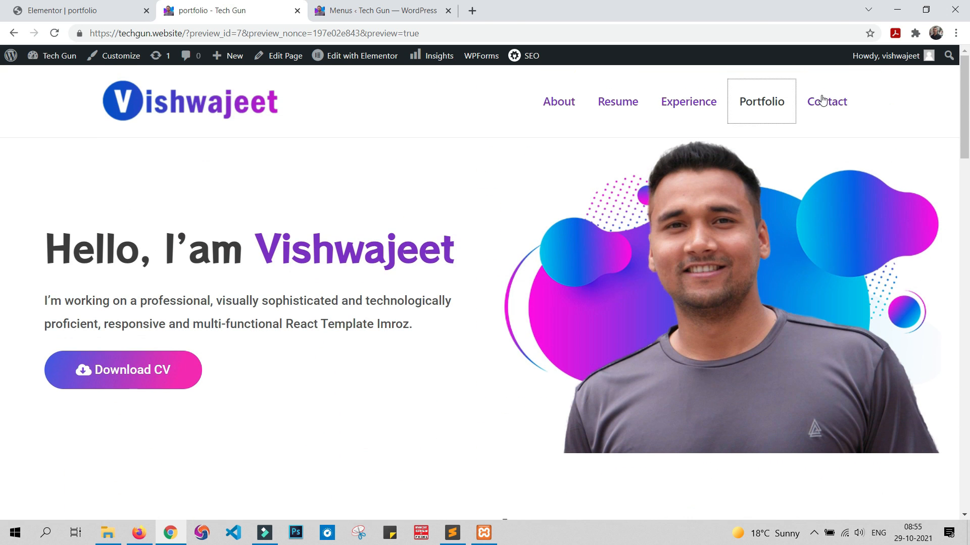
{"action": "left_click", "coordinate": [823, 100]}
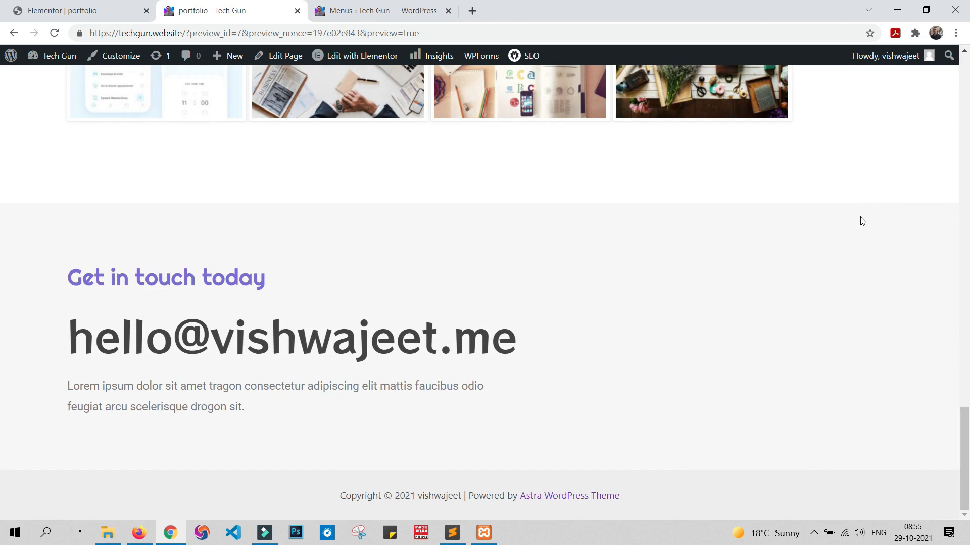
{"action": "scroll", "coordinate": [949, 285], "scroll_direction": "up", "scroll_amount": 20}
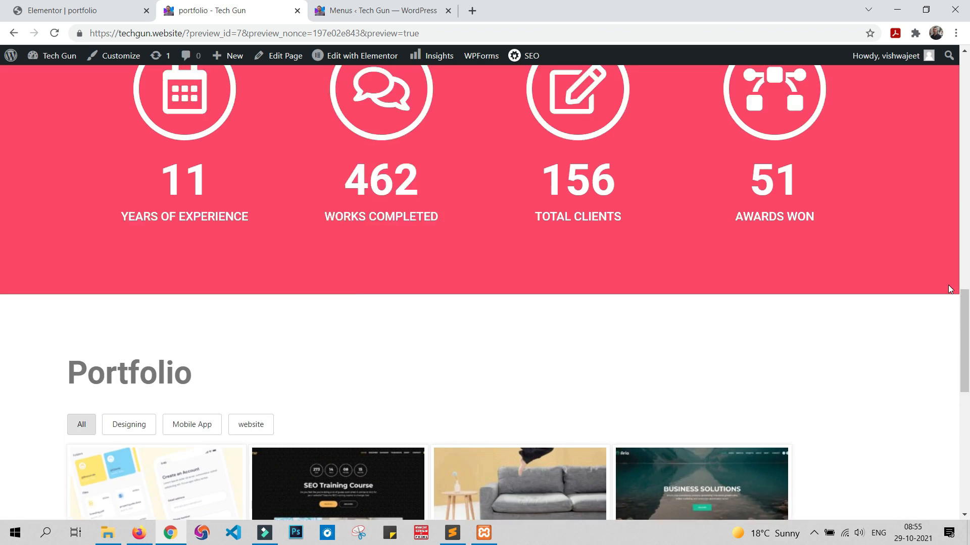
{"action": "left_click", "coordinate": [931, 122]}
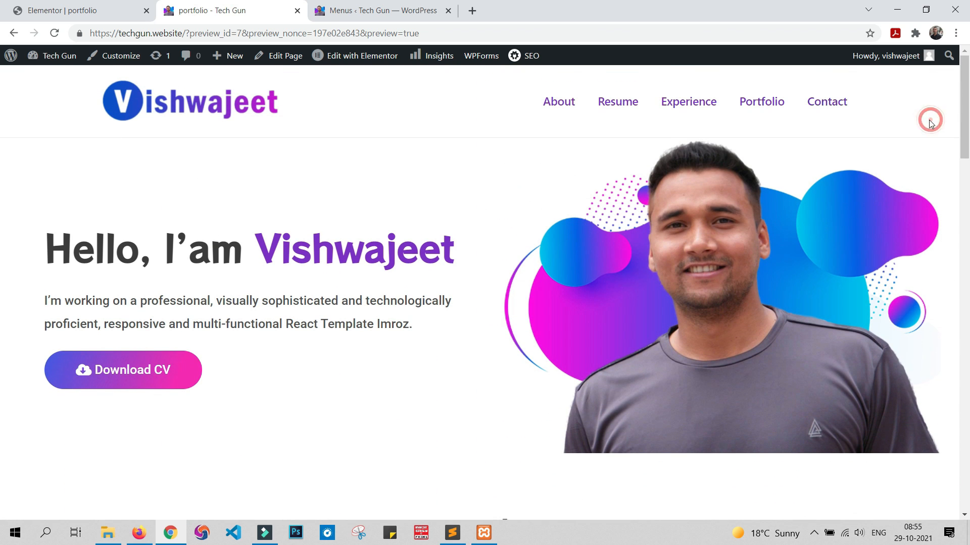